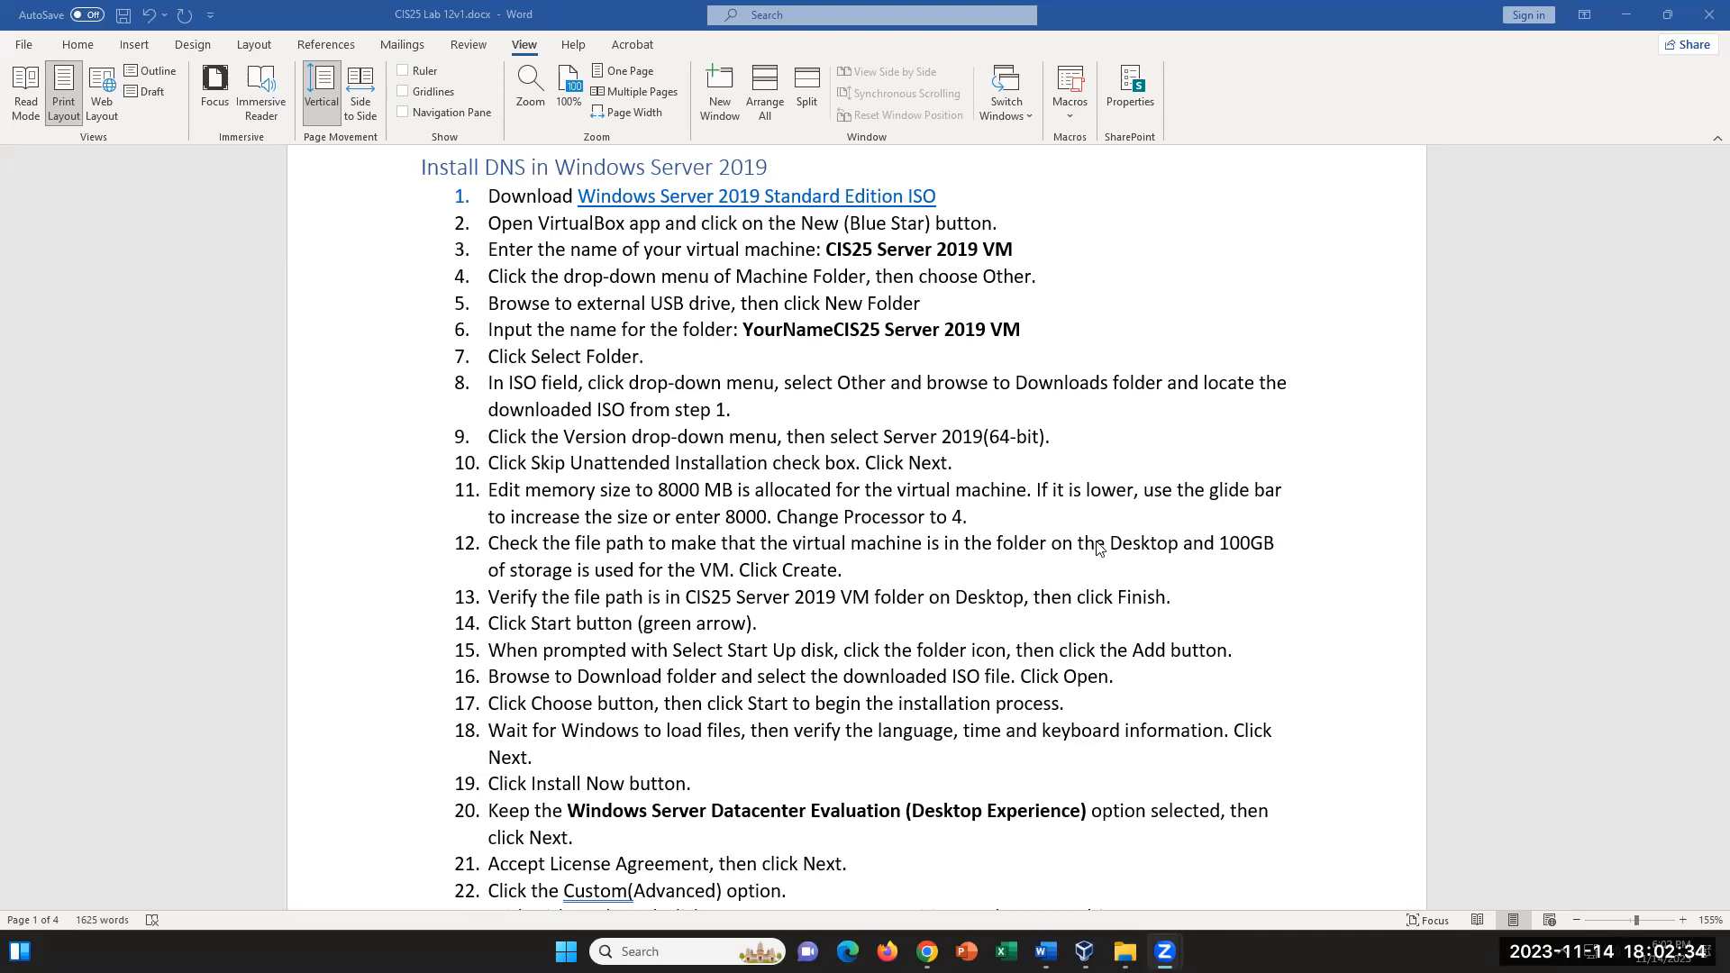
# - Open the Windows Server 2019 Standard Edition ISO link in the lab document and choose the English (United States) 64-bit ISO download
pyautogui.scroll(-3, 1080, 777)
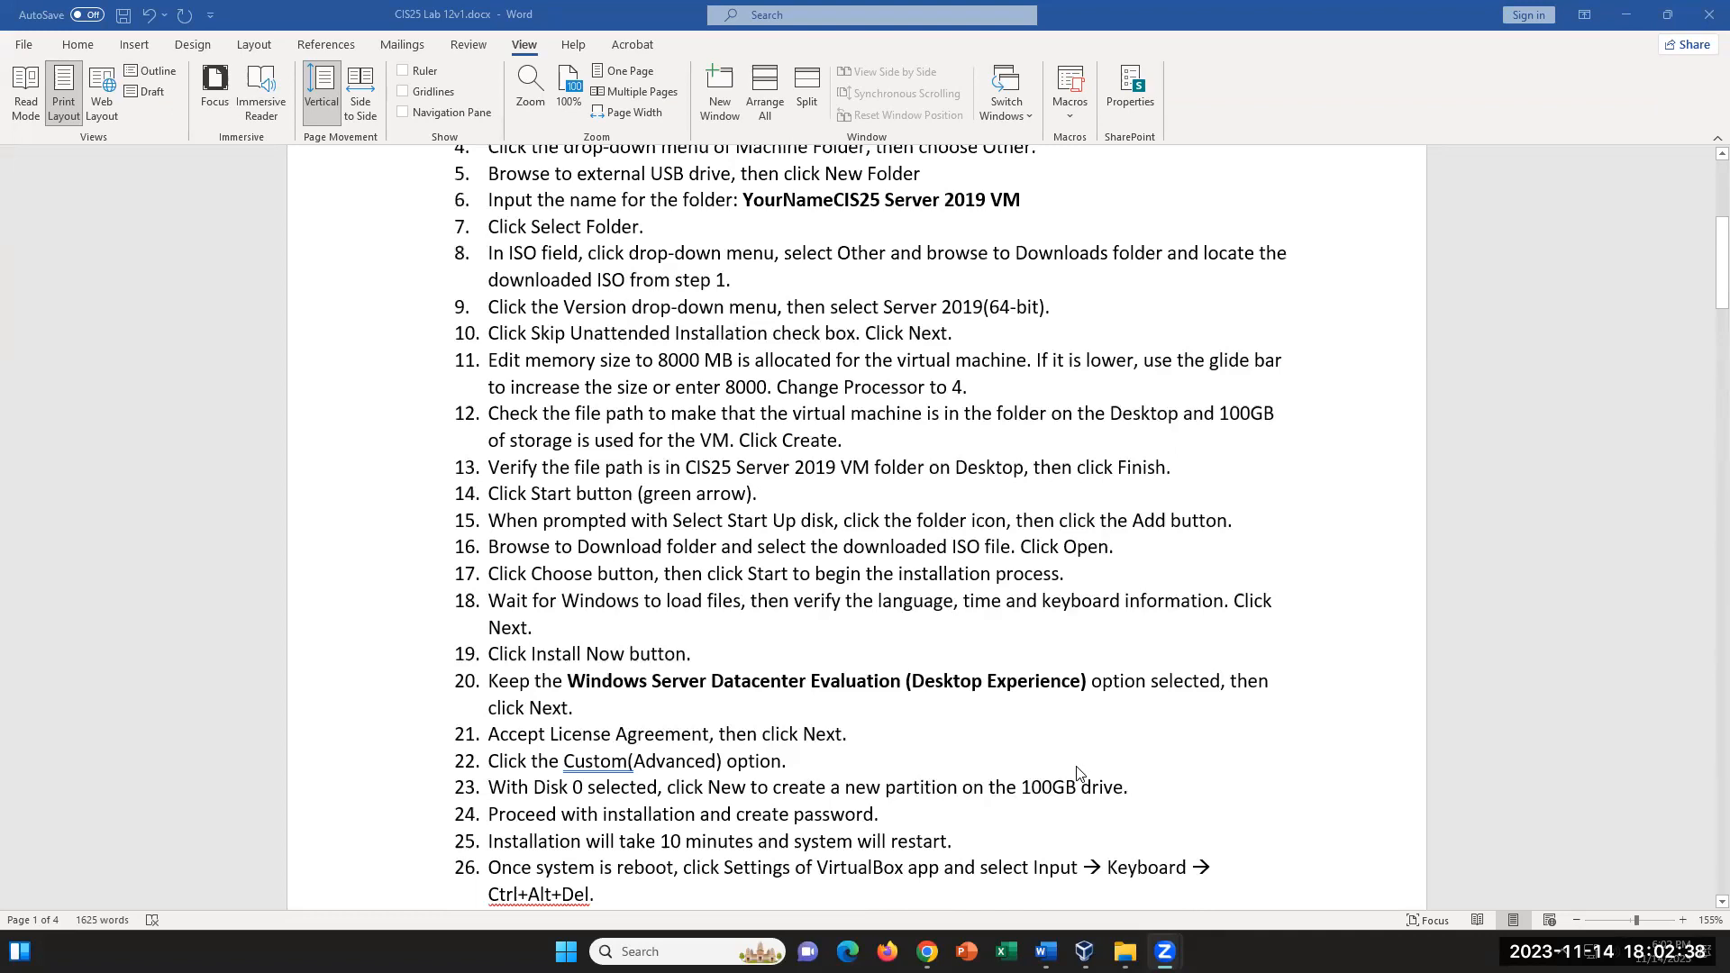
pyautogui.scroll(3, 1080, 775)
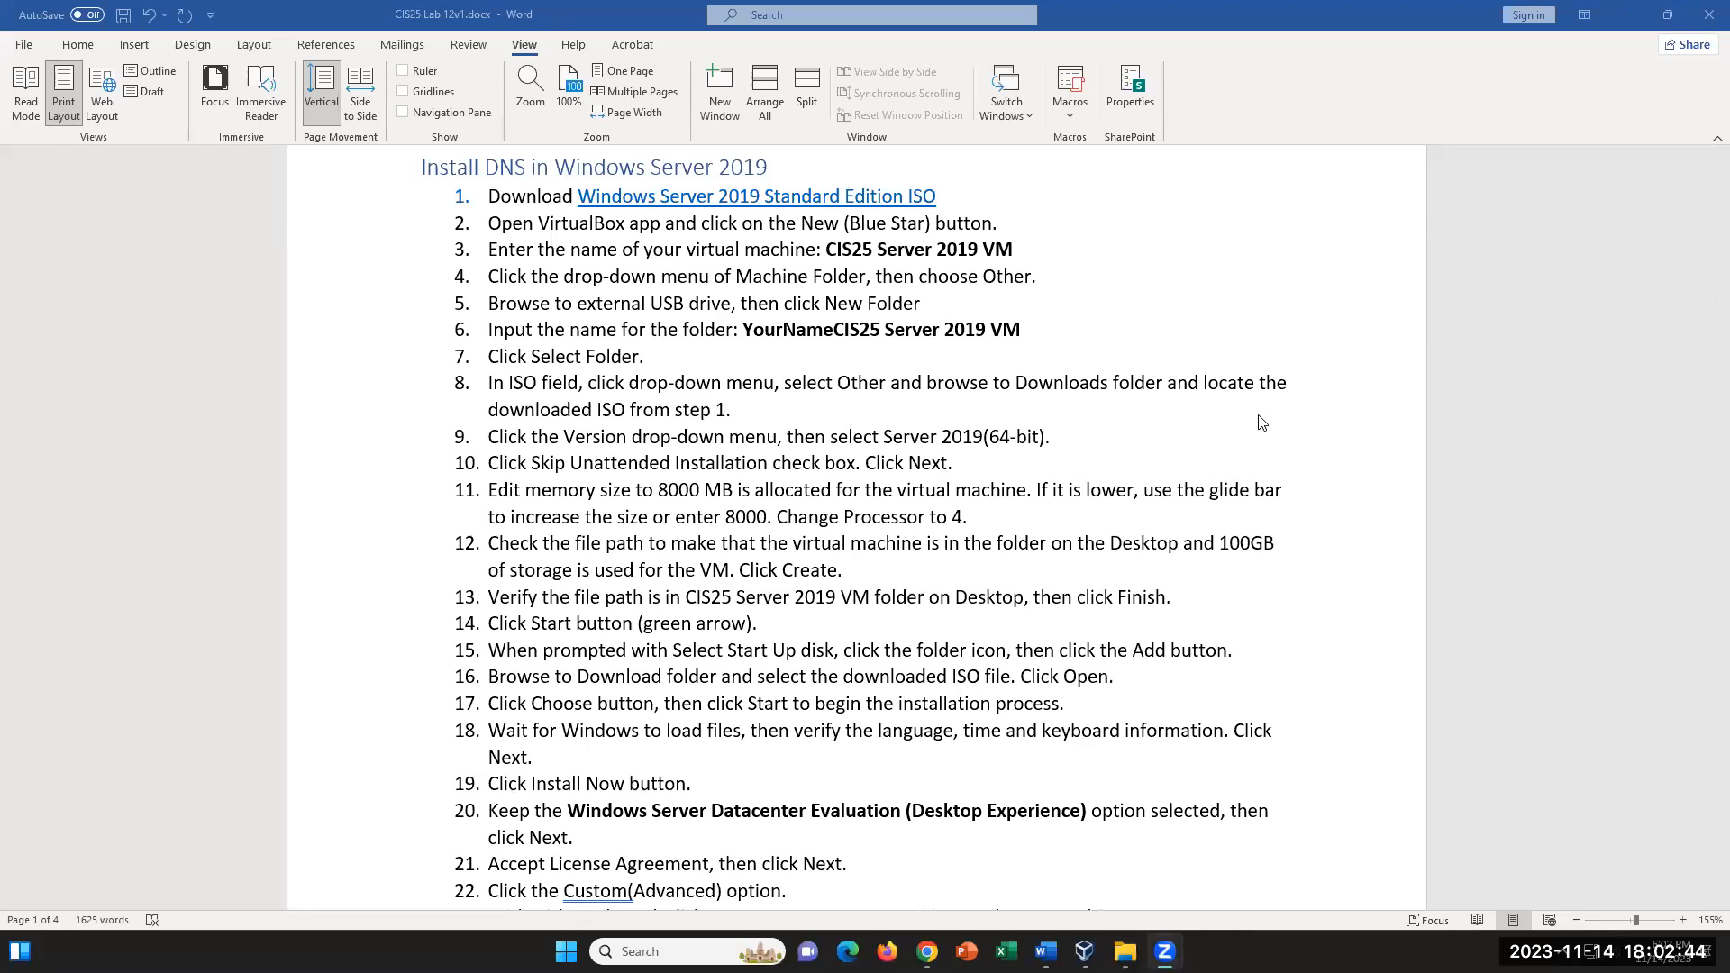
pyautogui.keyDown('ctrl'); pyautogui.click(884, 196); pyautogui.keyUp('ctrl')
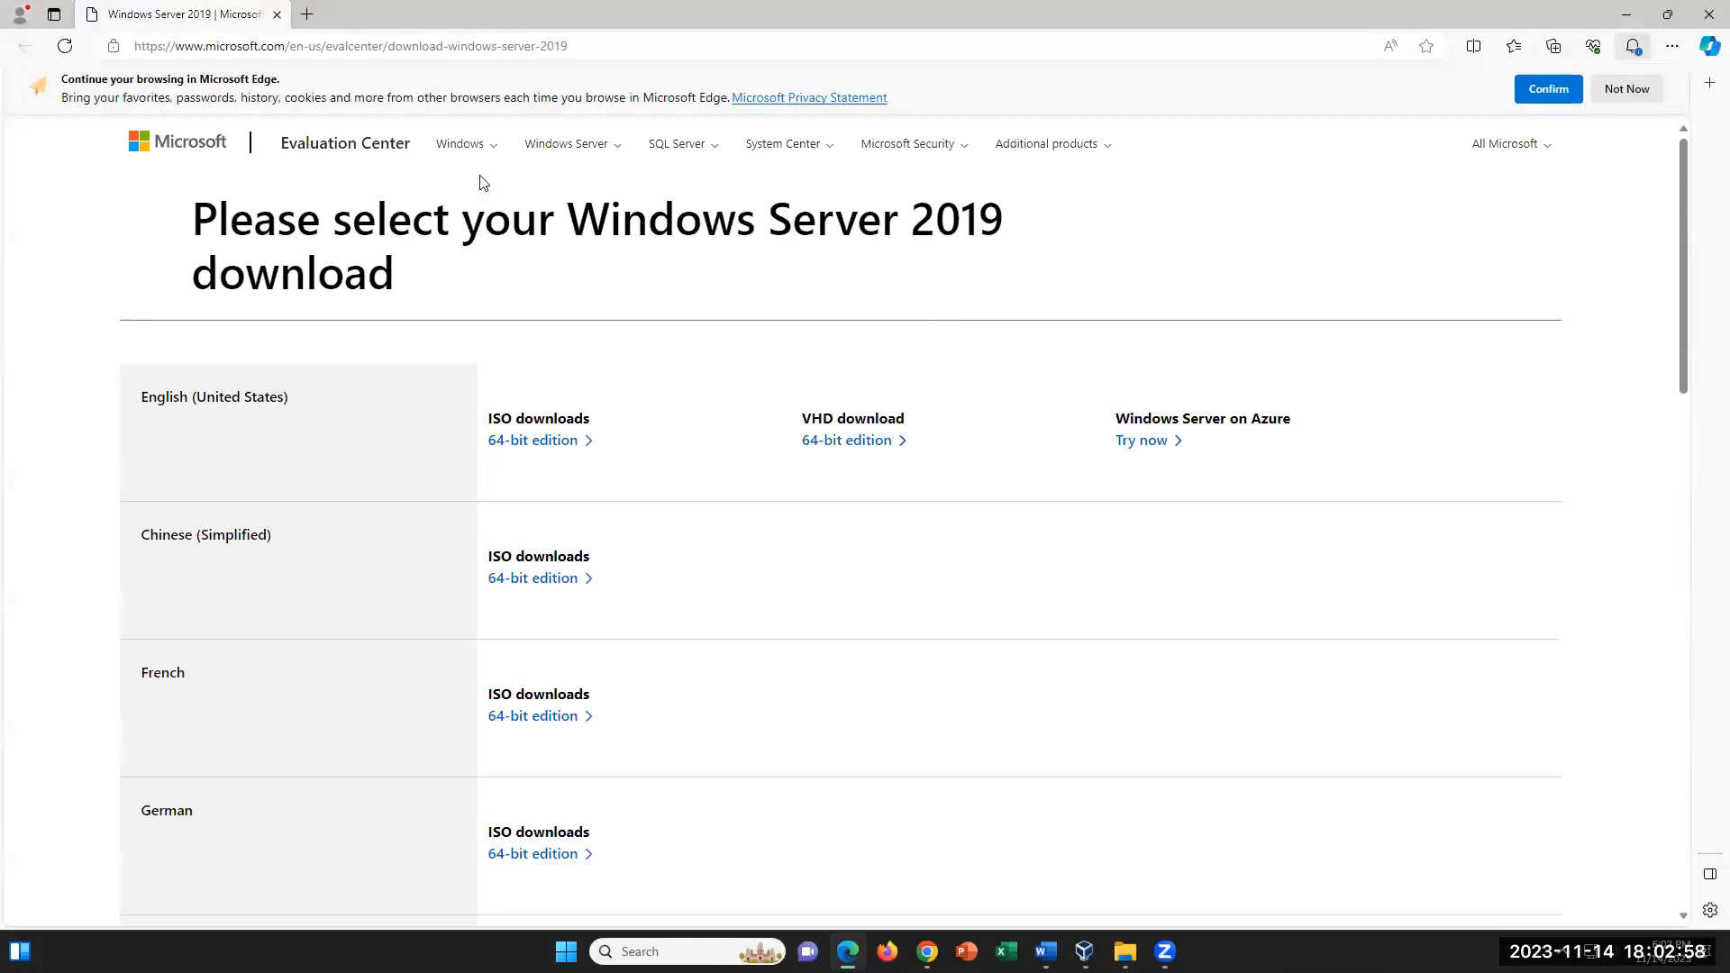
pyautogui.click(1046, 948)
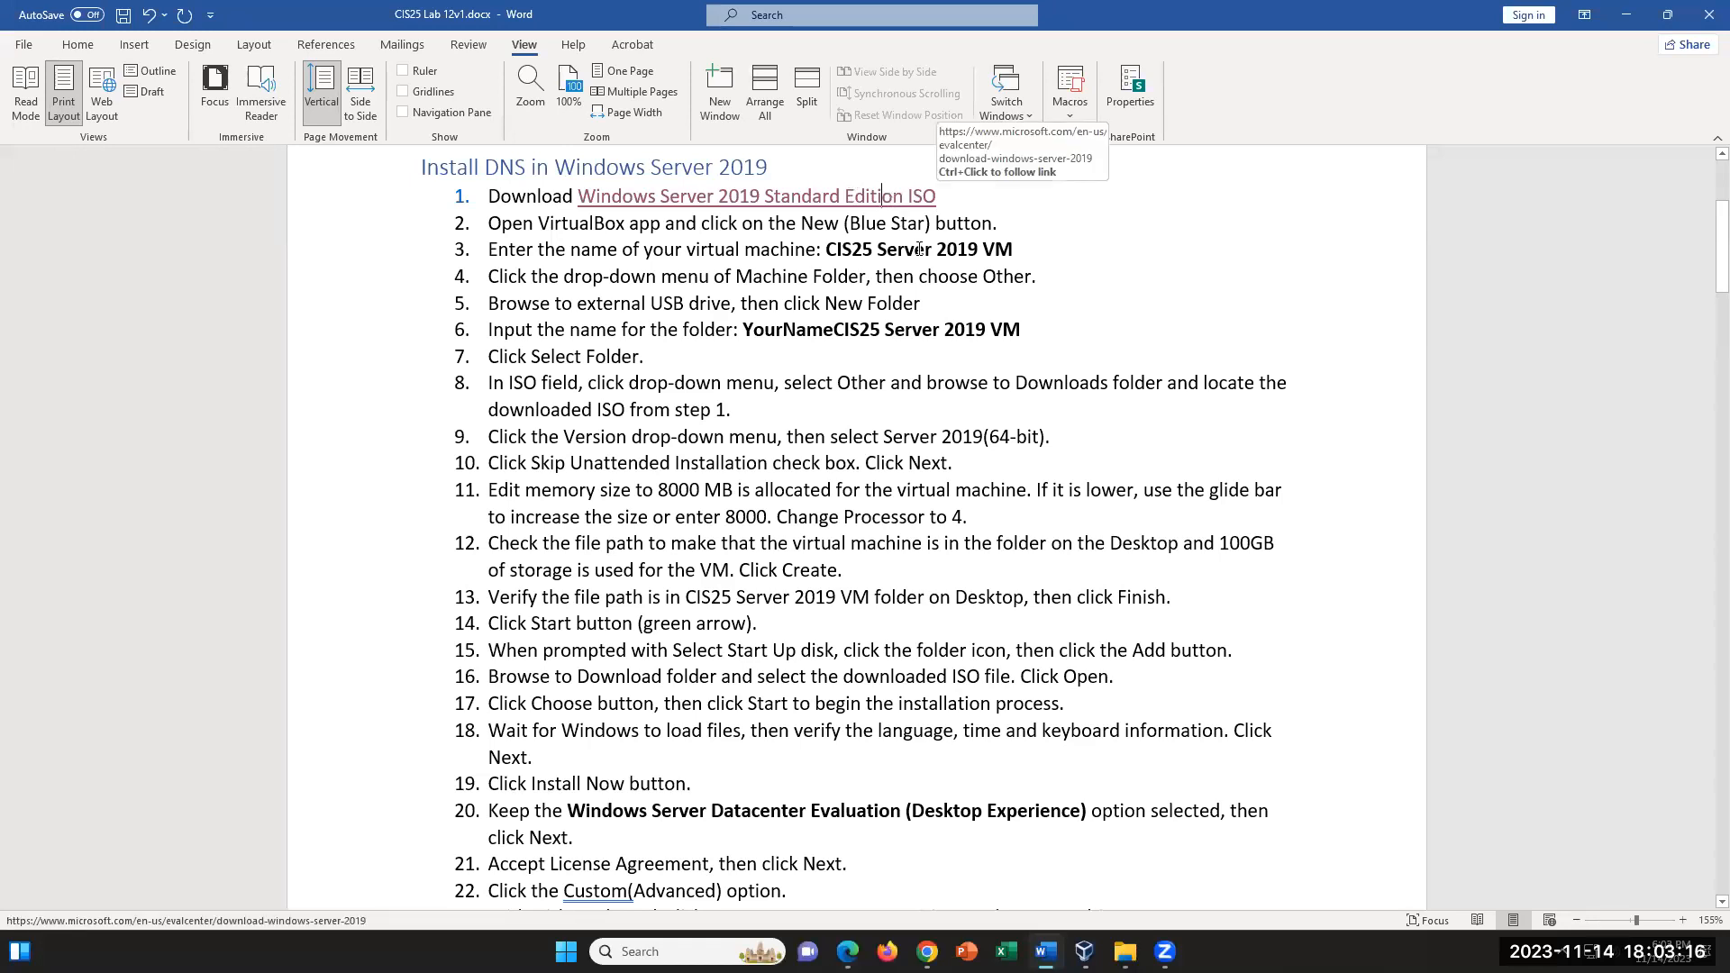
pyautogui.moveTo(934, 930)
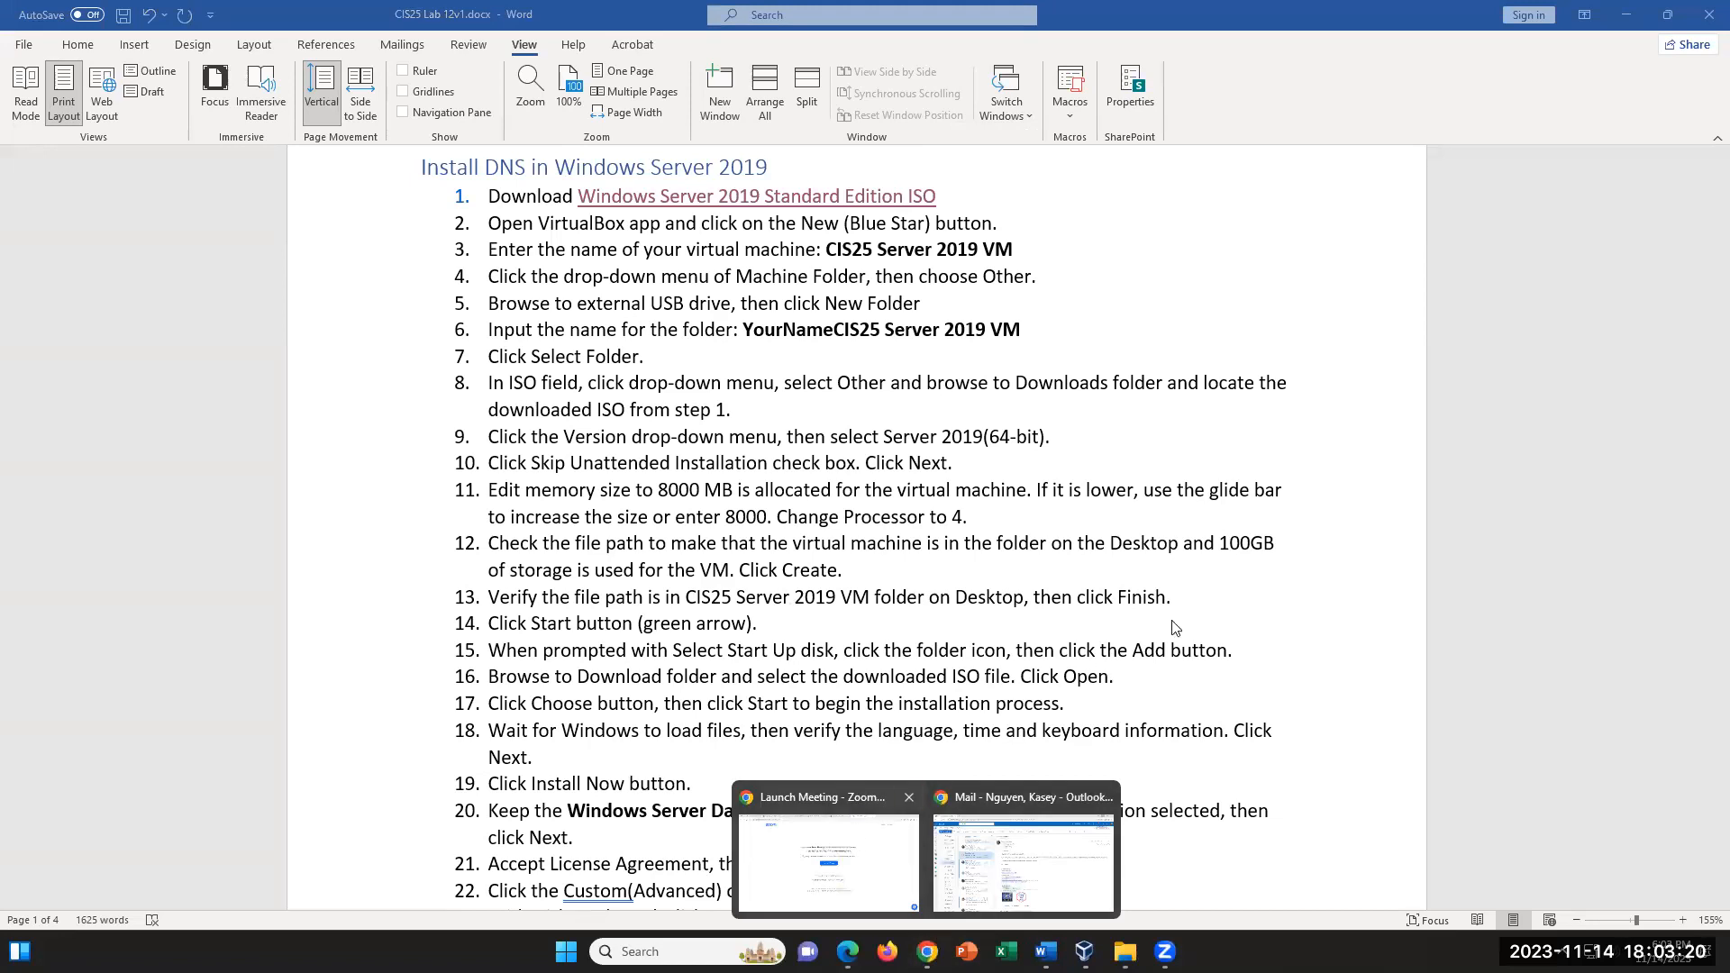
pyautogui.keyDown('ctrl'); pyautogui.click(826, 195); pyautogui.keyUp('ctrl')
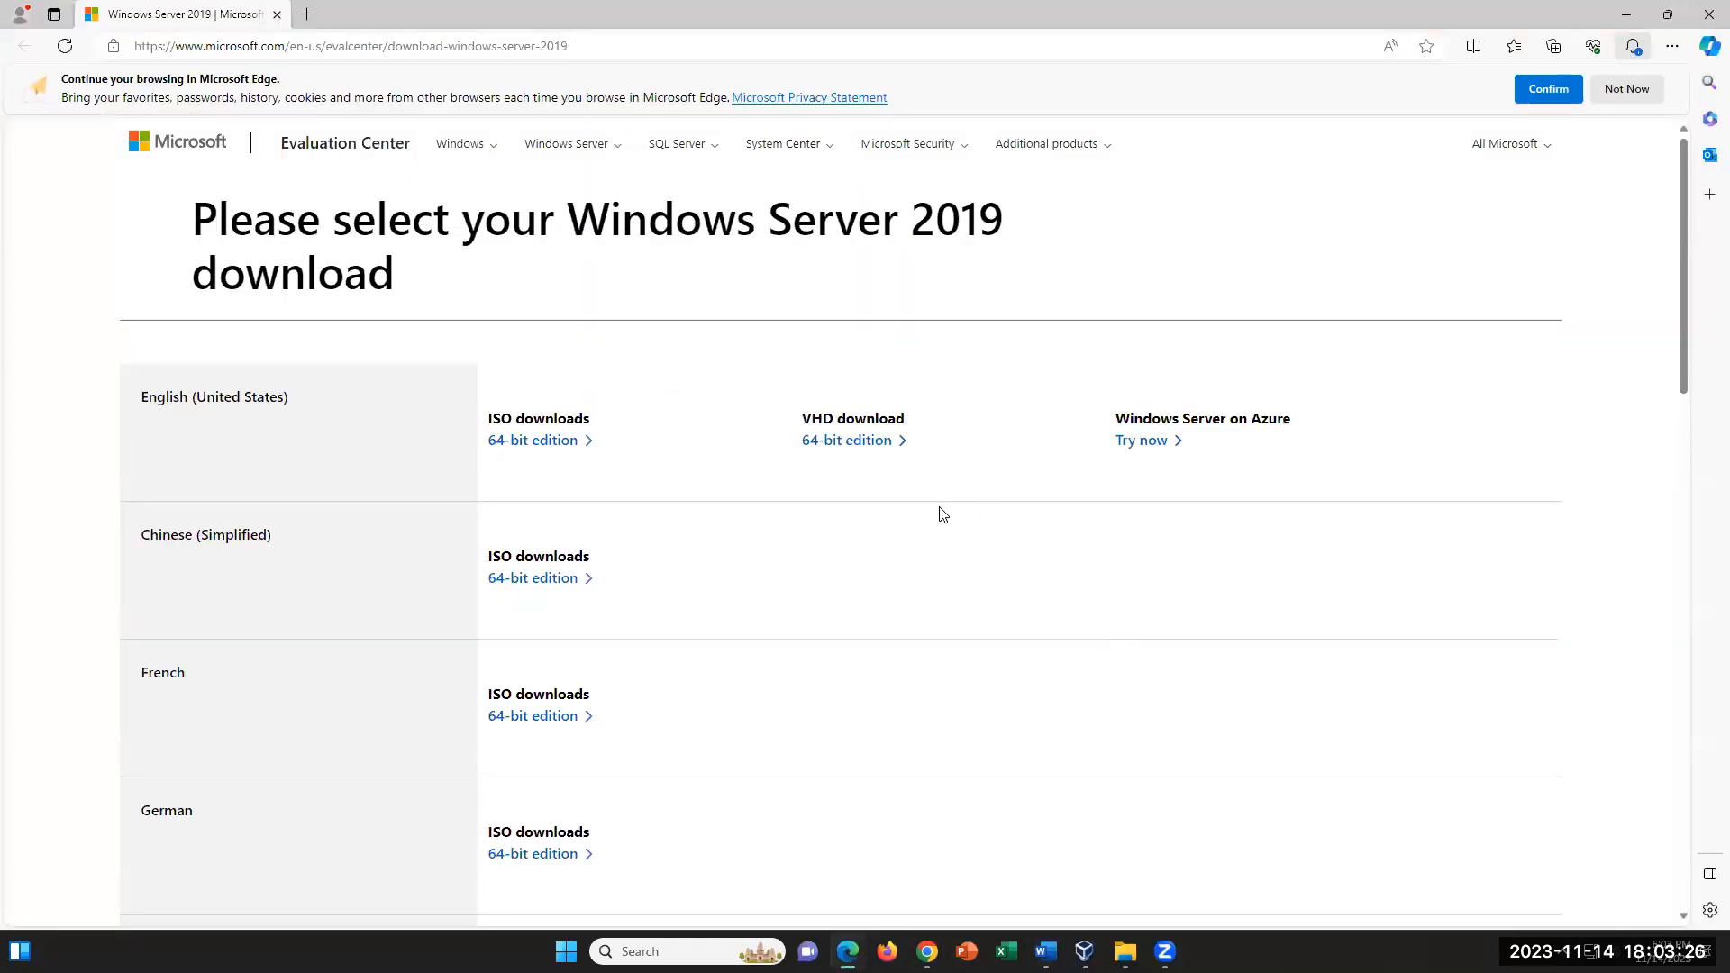
pyautogui.click(534, 443)
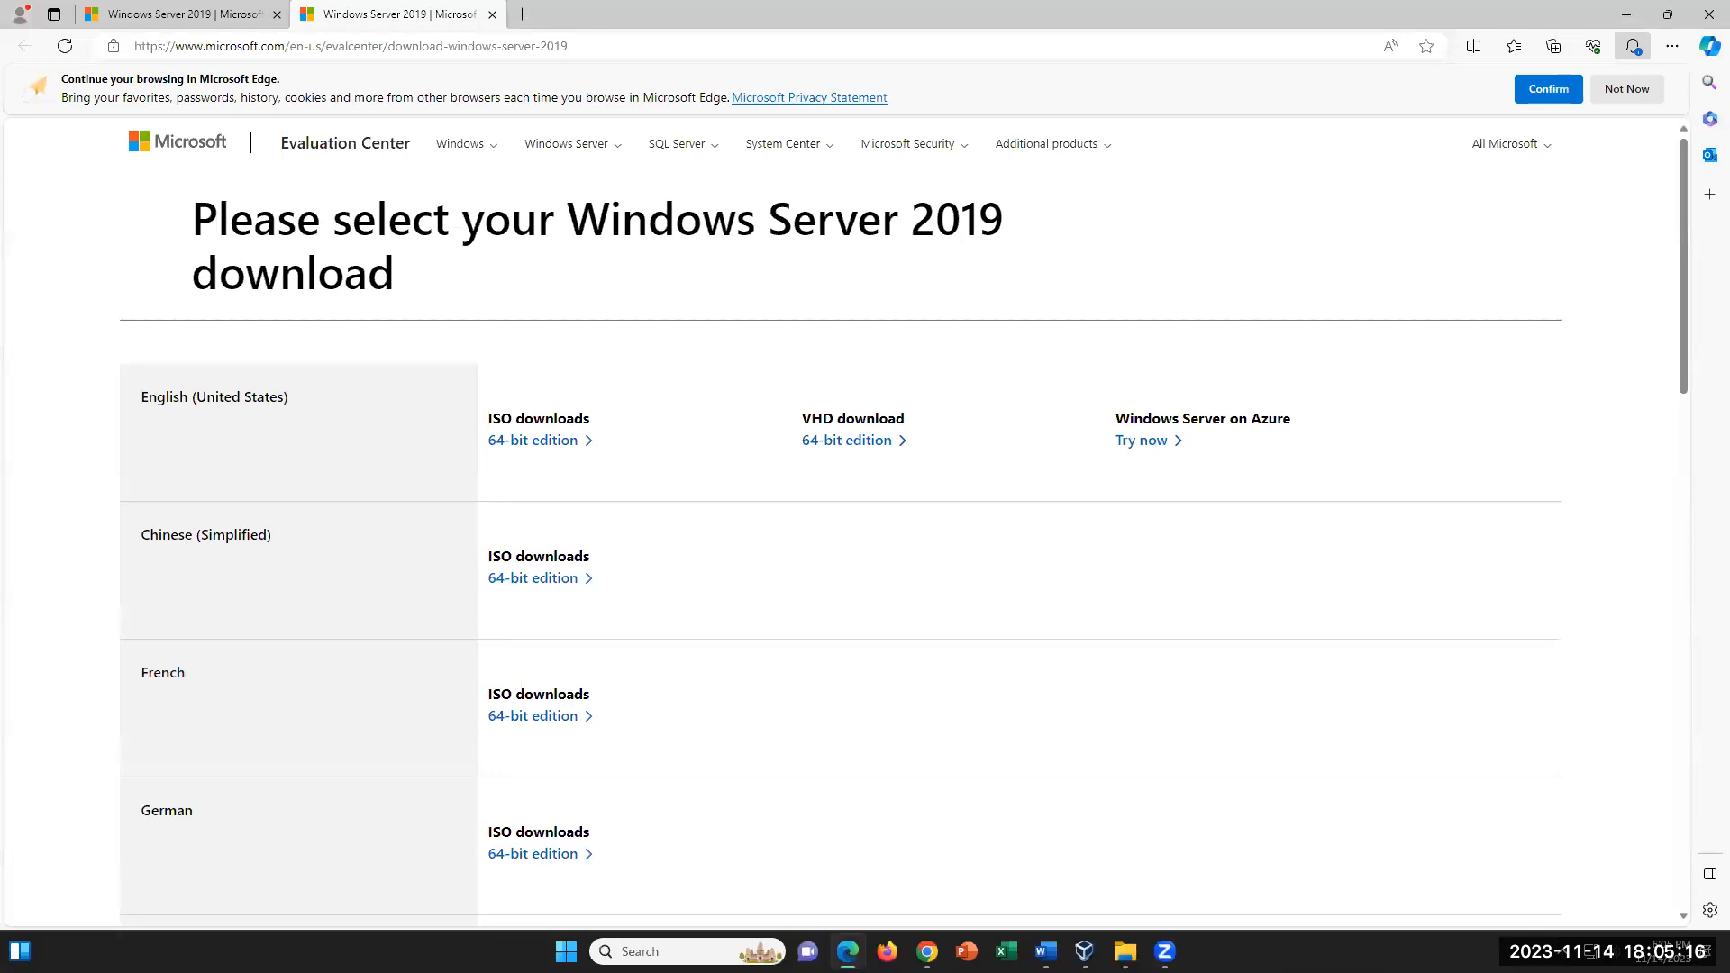
# - Return to the lab document in Word and bring up Oracle VM VirtualBox Manager over it
pyautogui.click(1046, 952)
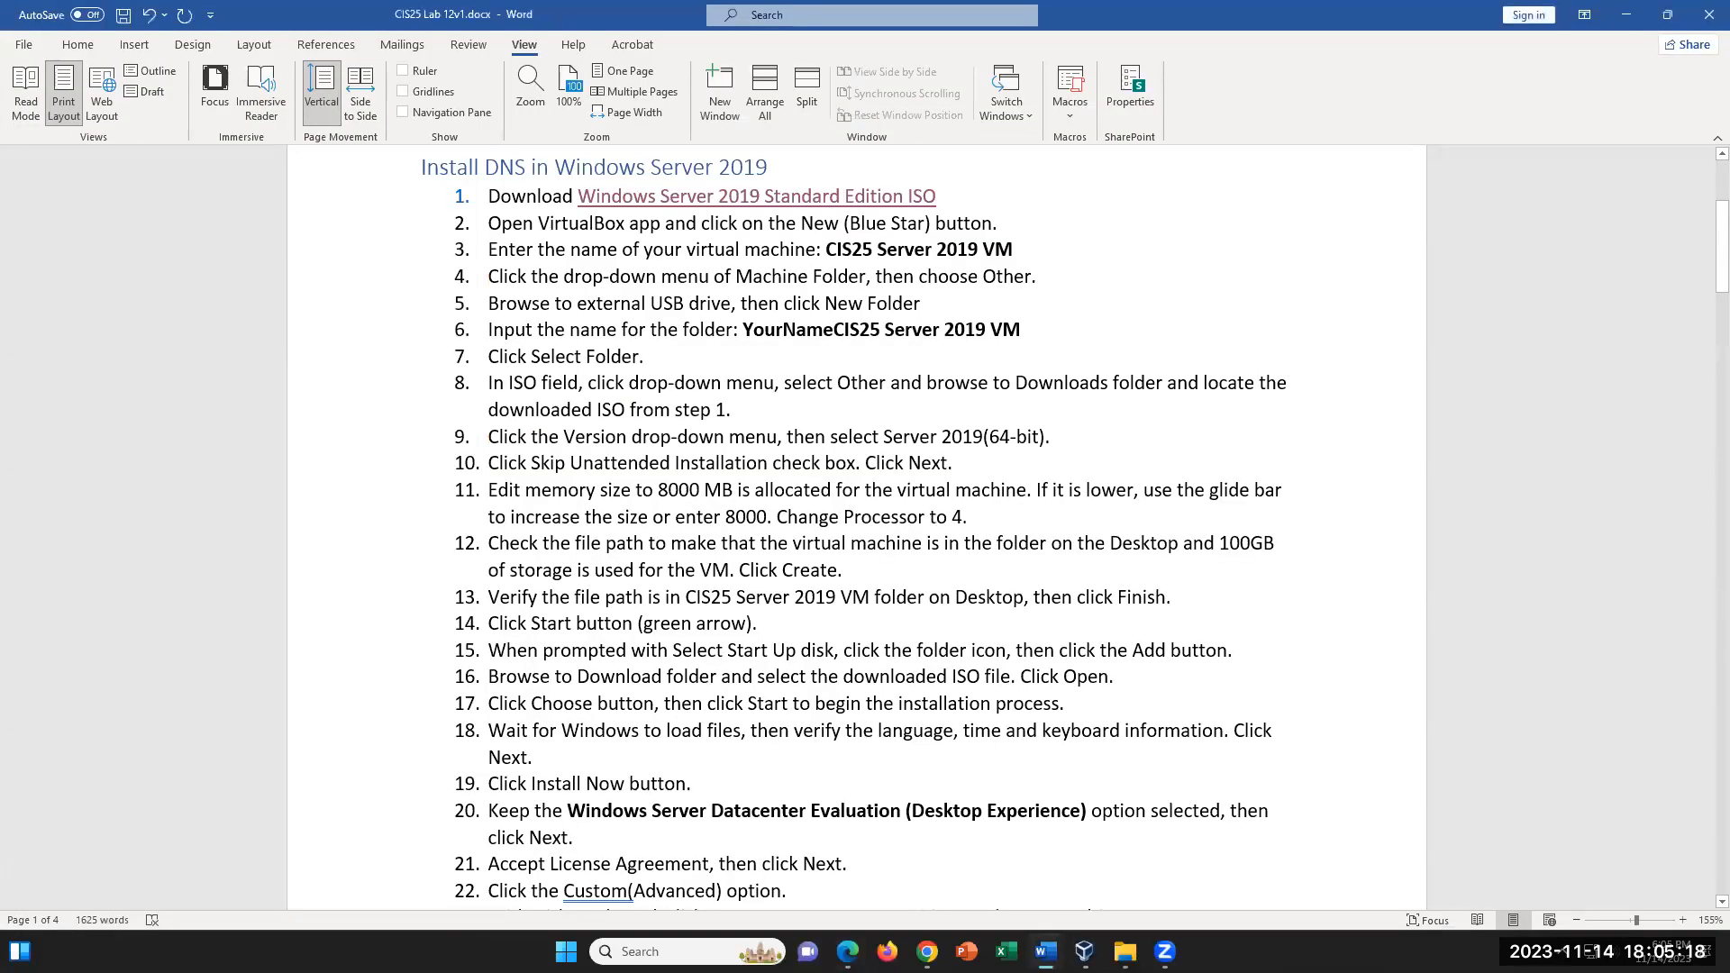
pyautogui.click(687, 951)
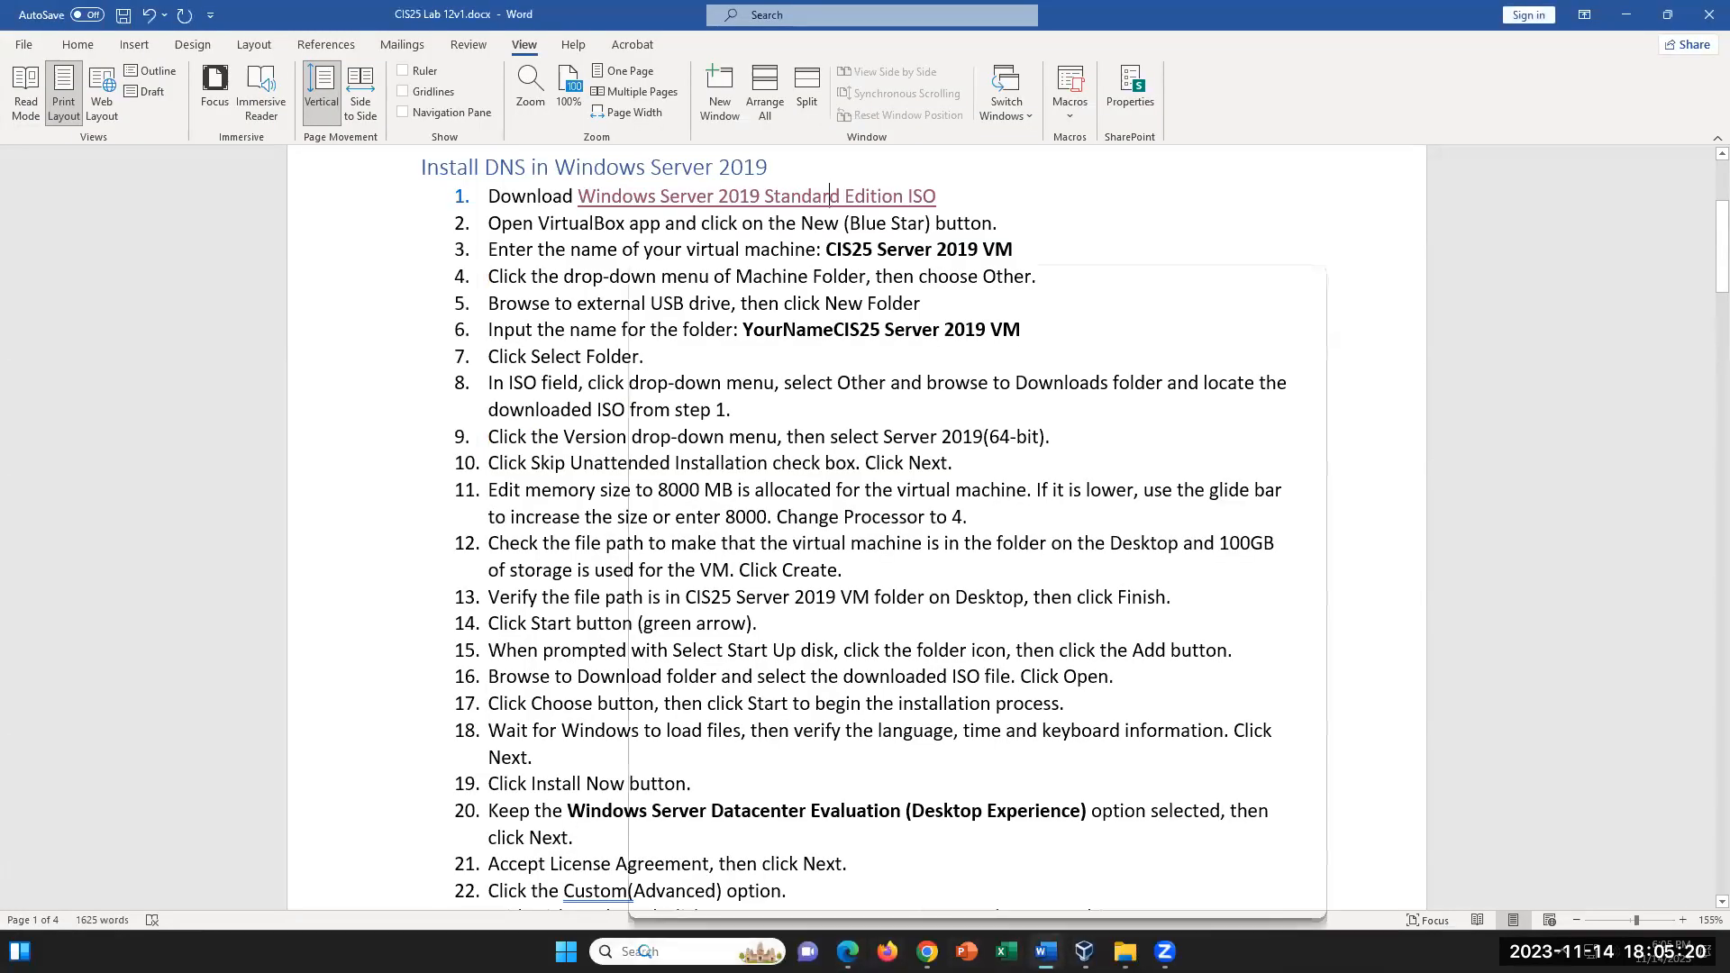
pyautogui.write('vi')
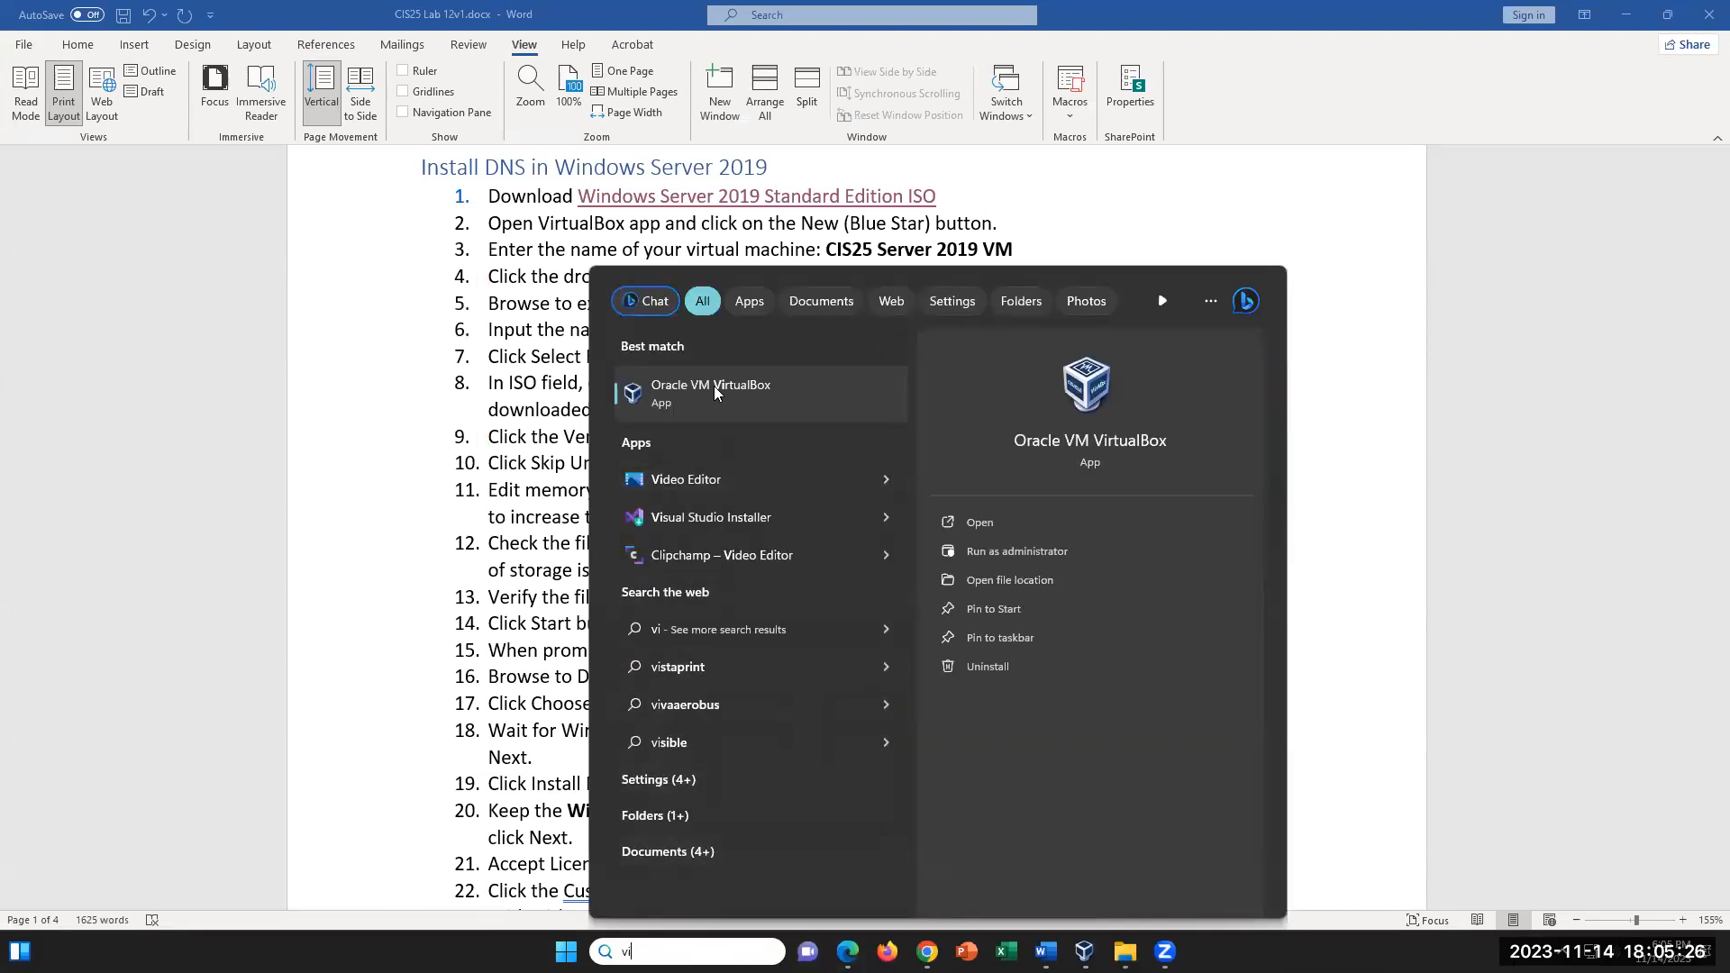
pyautogui.moveTo(1084, 952)
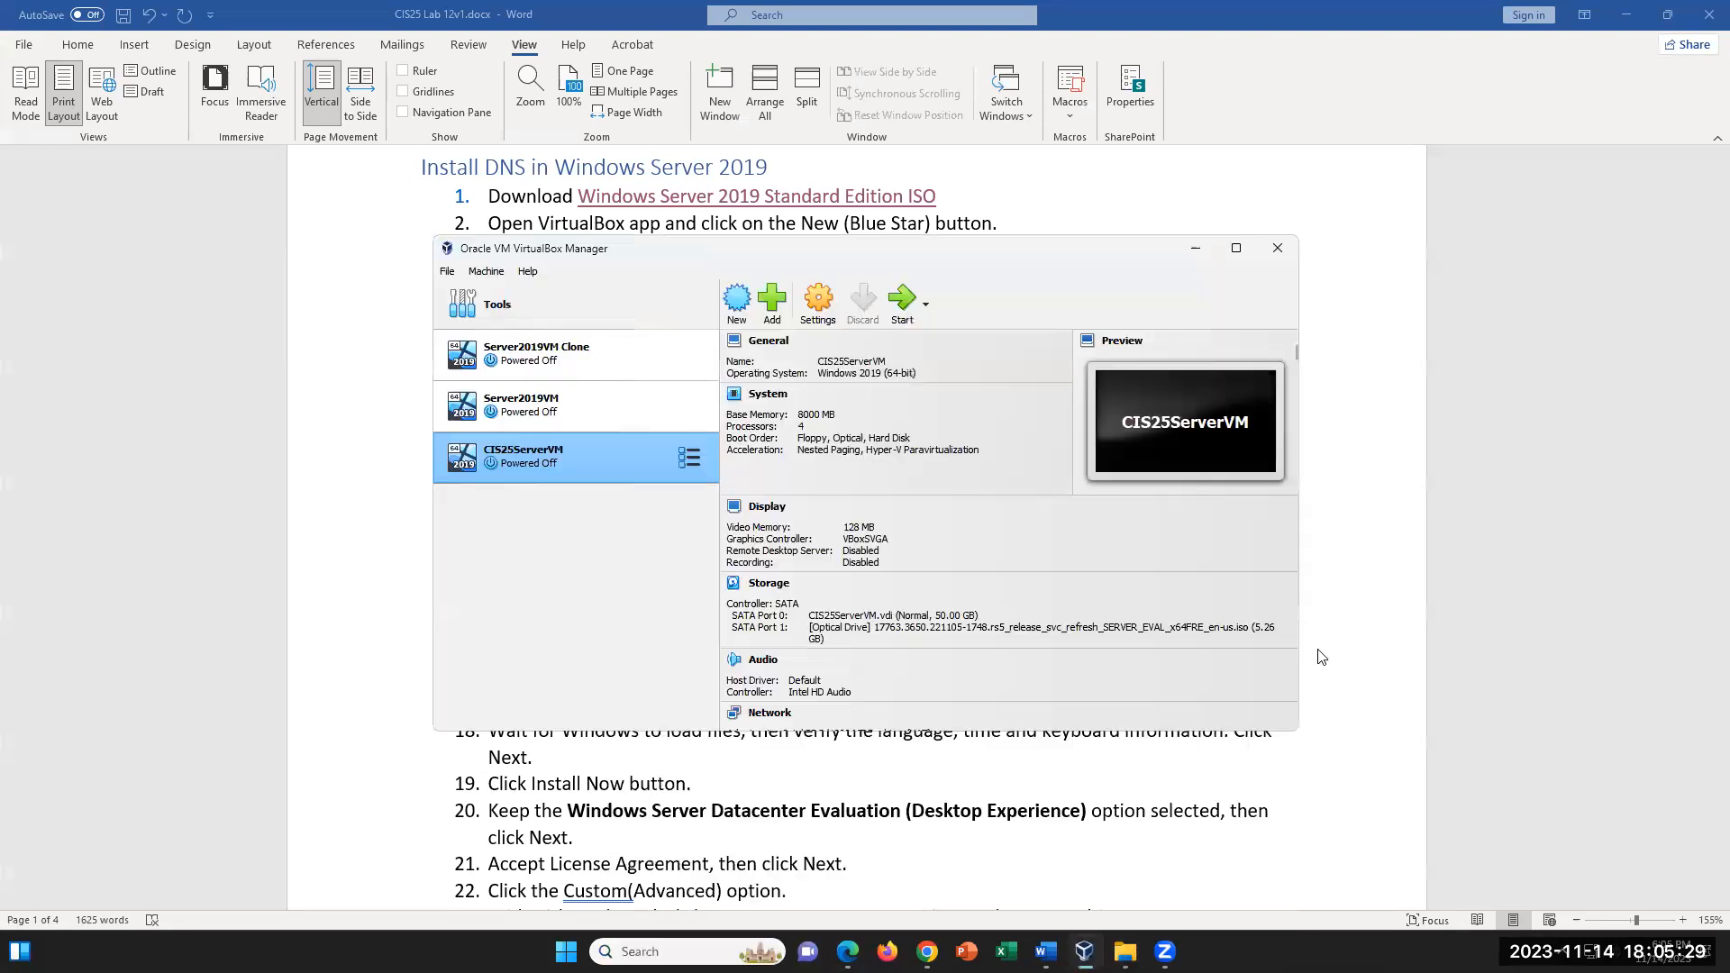
pyautogui.click(992, 864)
# - Start creating a new virtual machine and name it Server2019VM
pyautogui.scroll(-1, 742, 171)
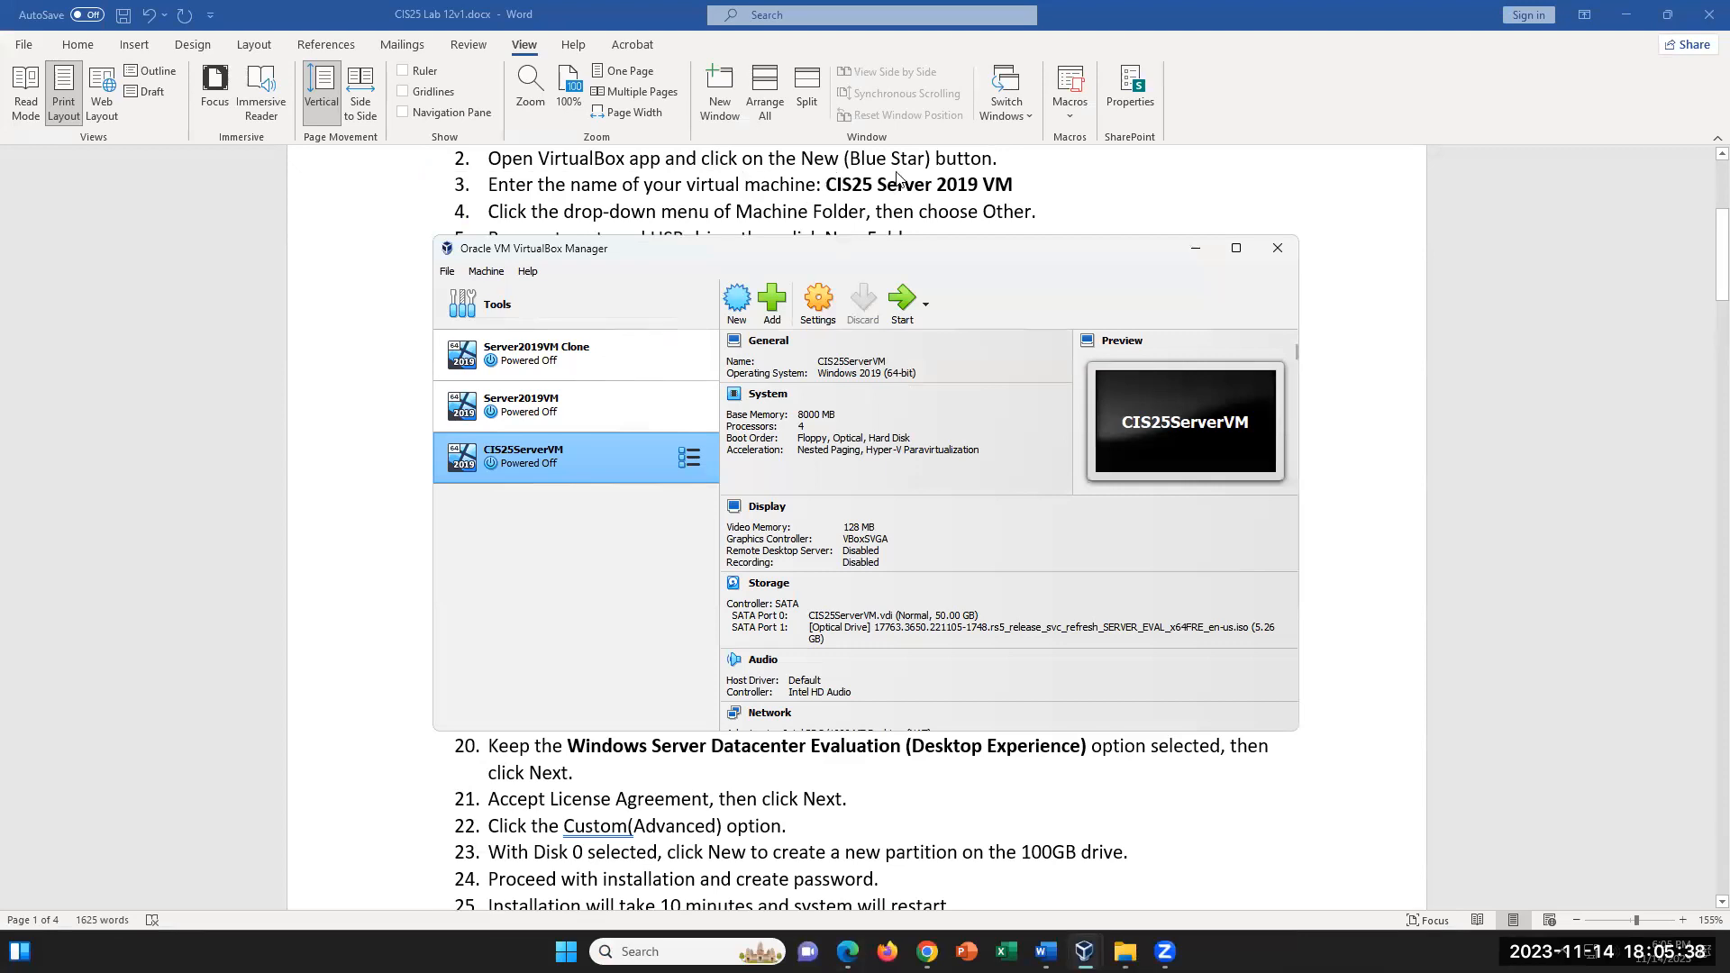
pyautogui.click(738, 303)
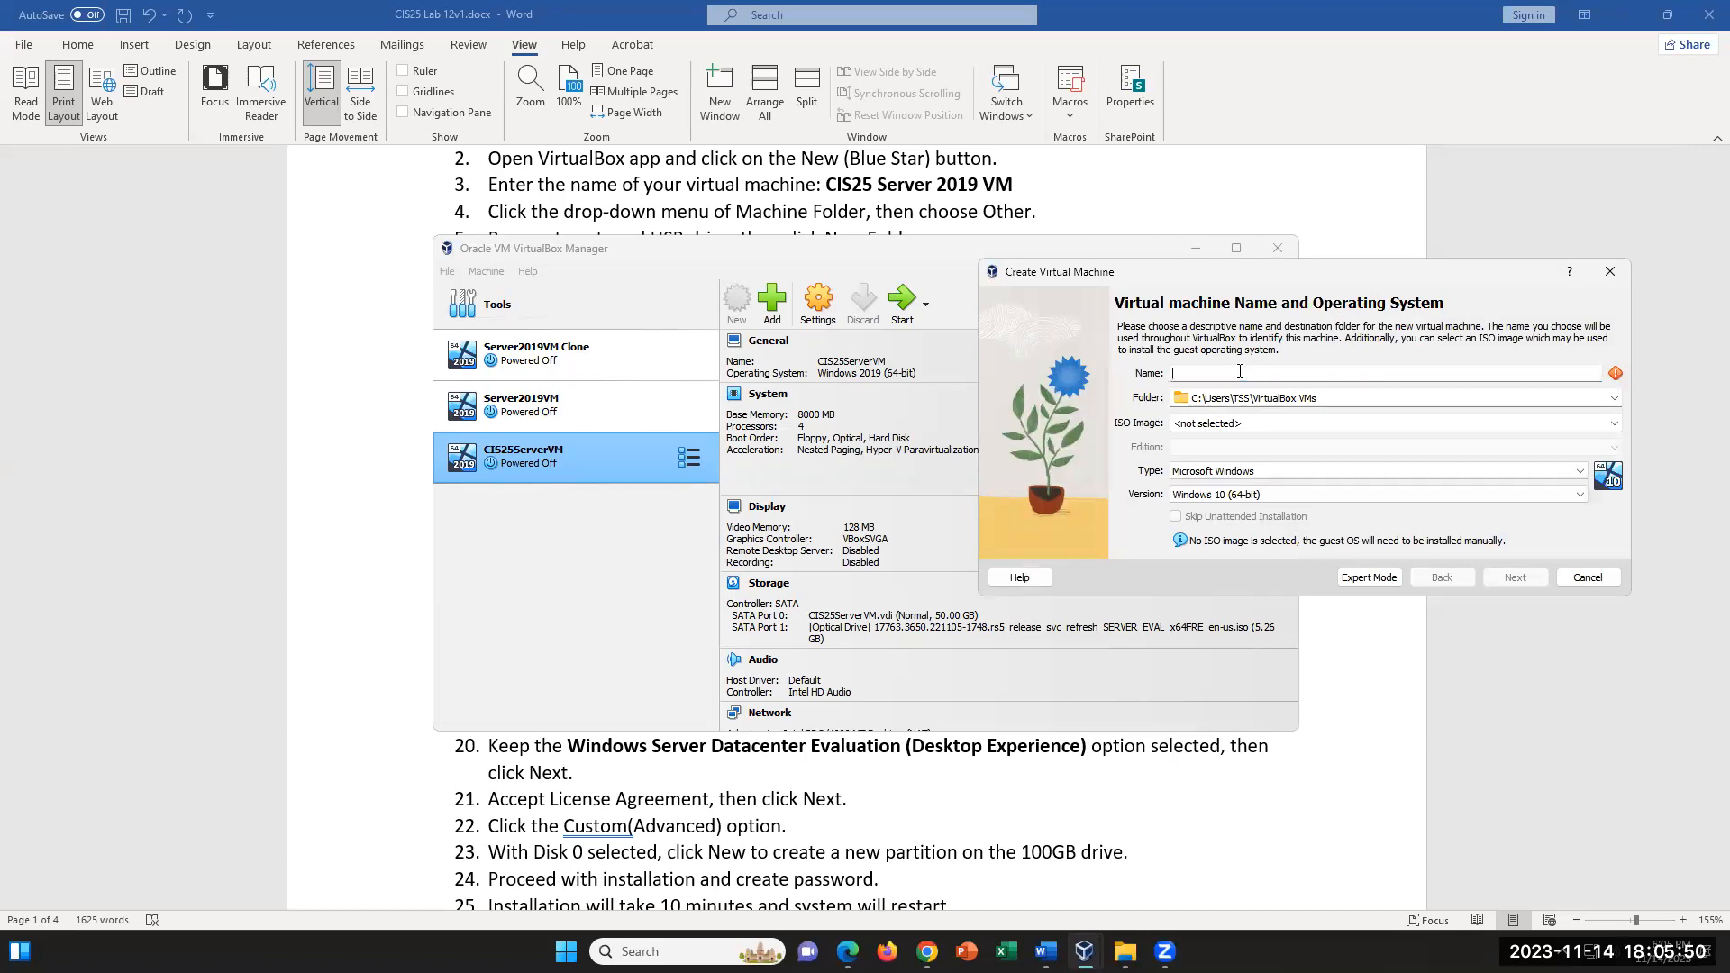
pyautogui.write('S')
pyautogui.write('erver2019VM')
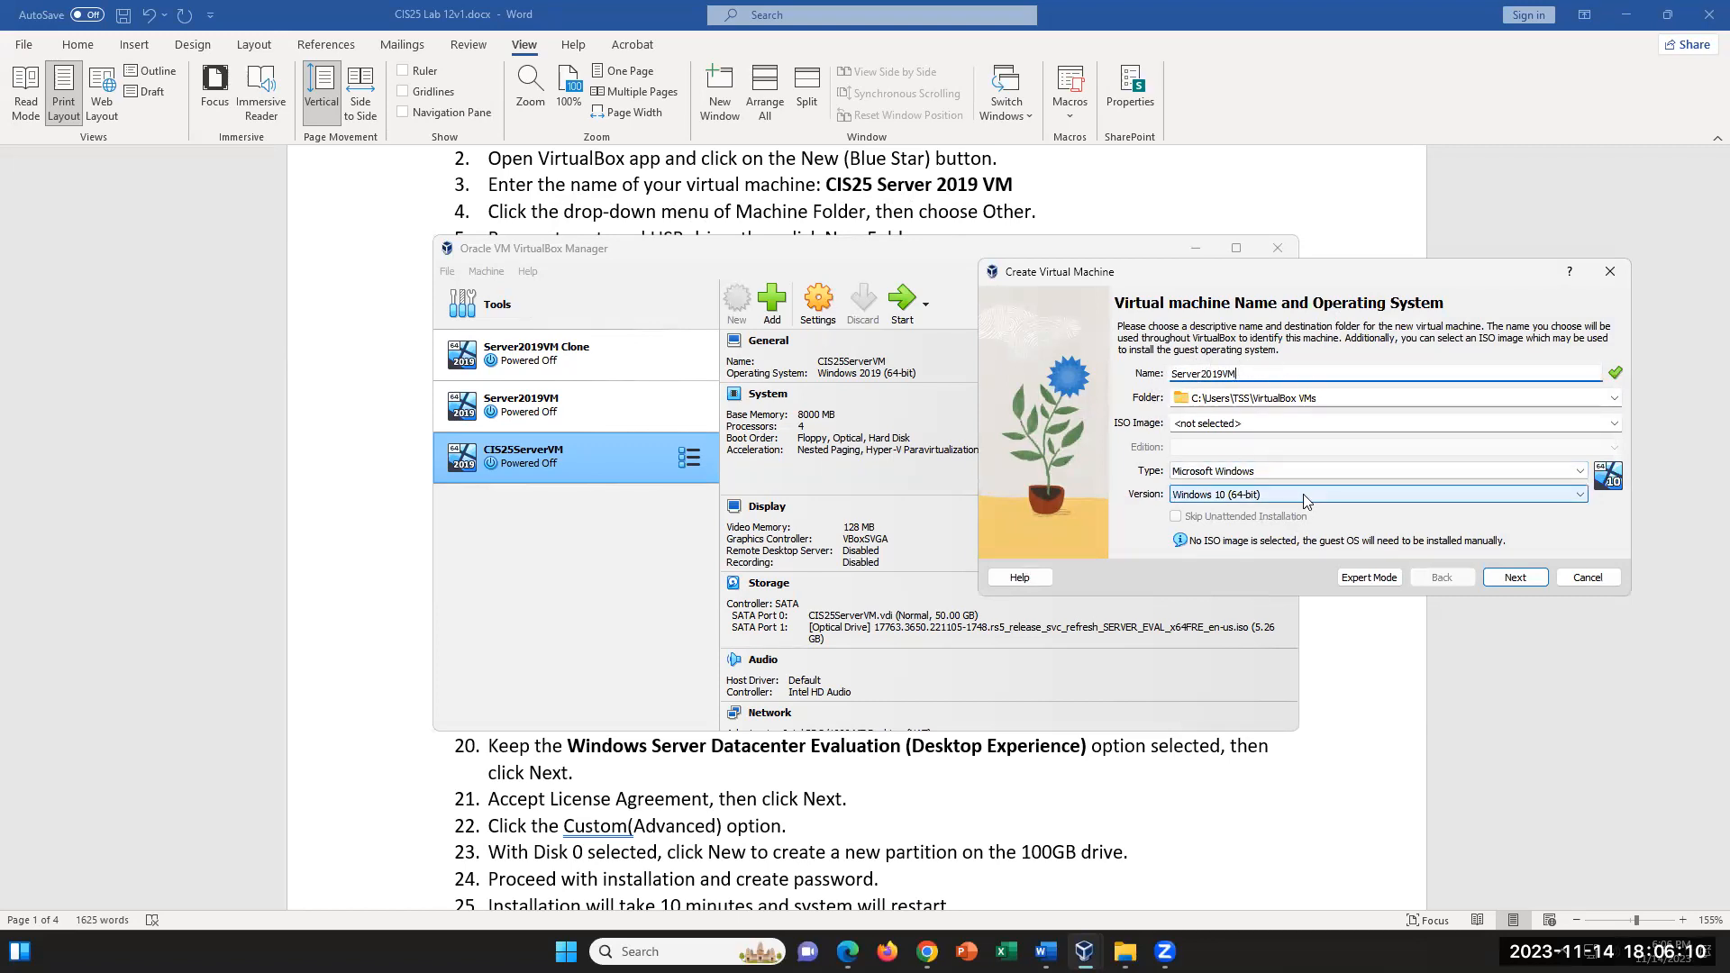
pyautogui.click(1615, 399)
pyautogui.click(1614, 399)
pyautogui.click(1614, 399)
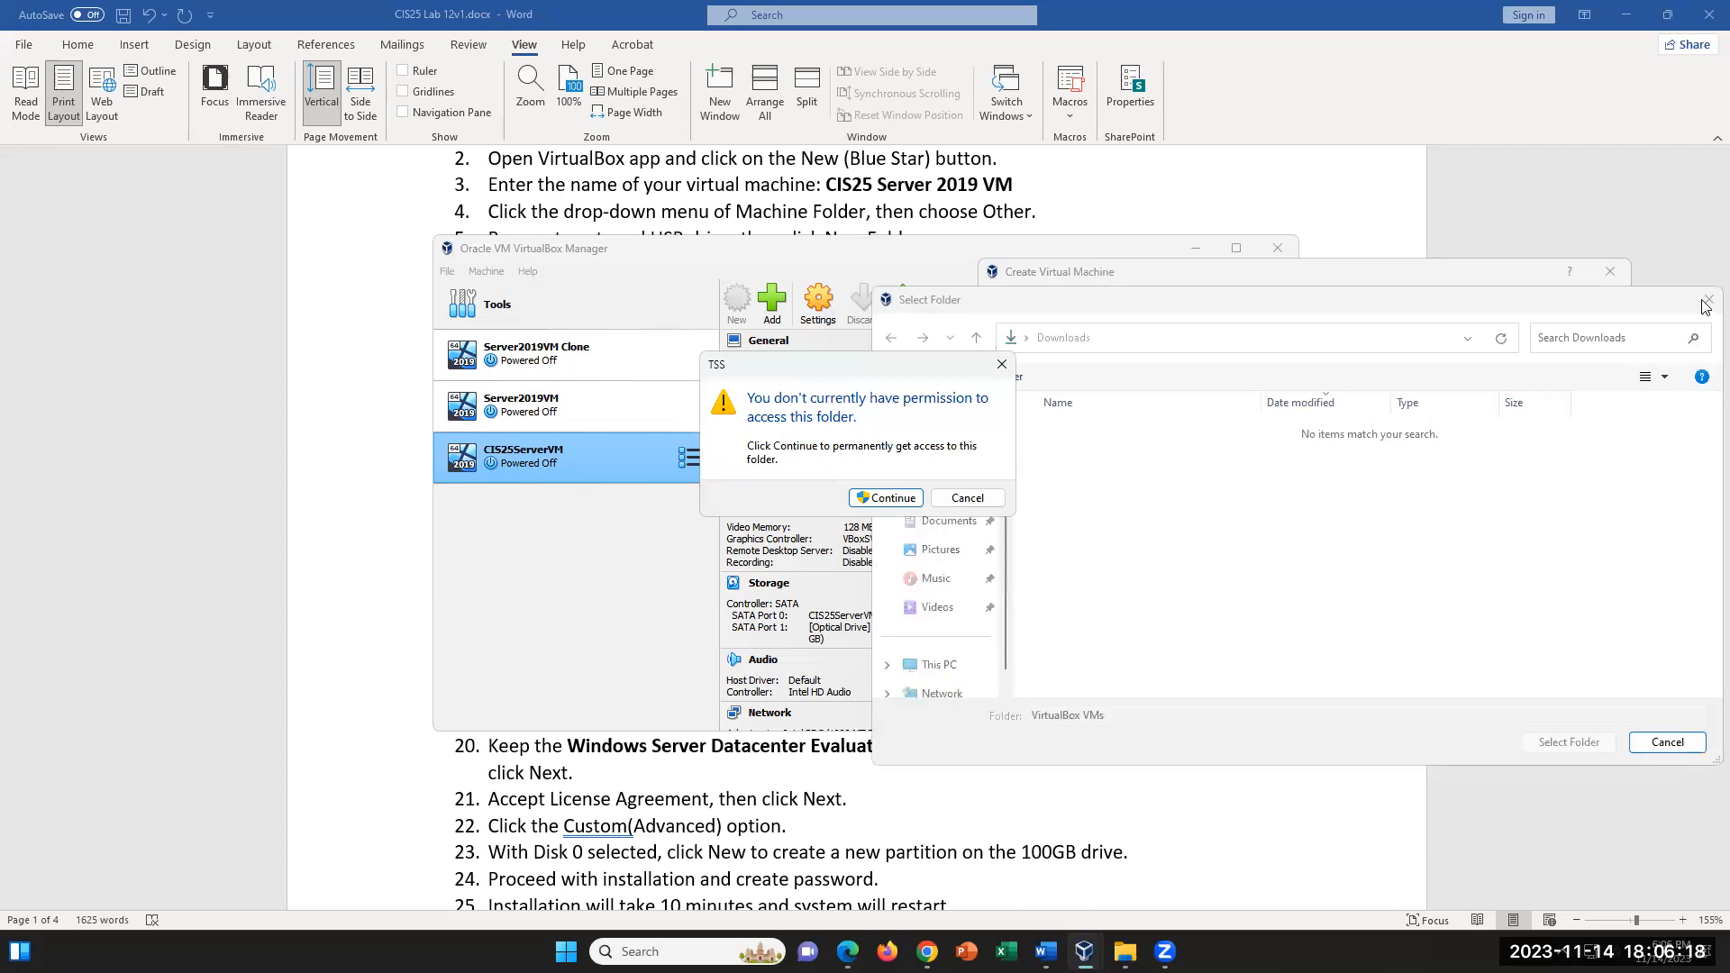
pyautogui.click(1001, 364)
pyautogui.click(1706, 302)
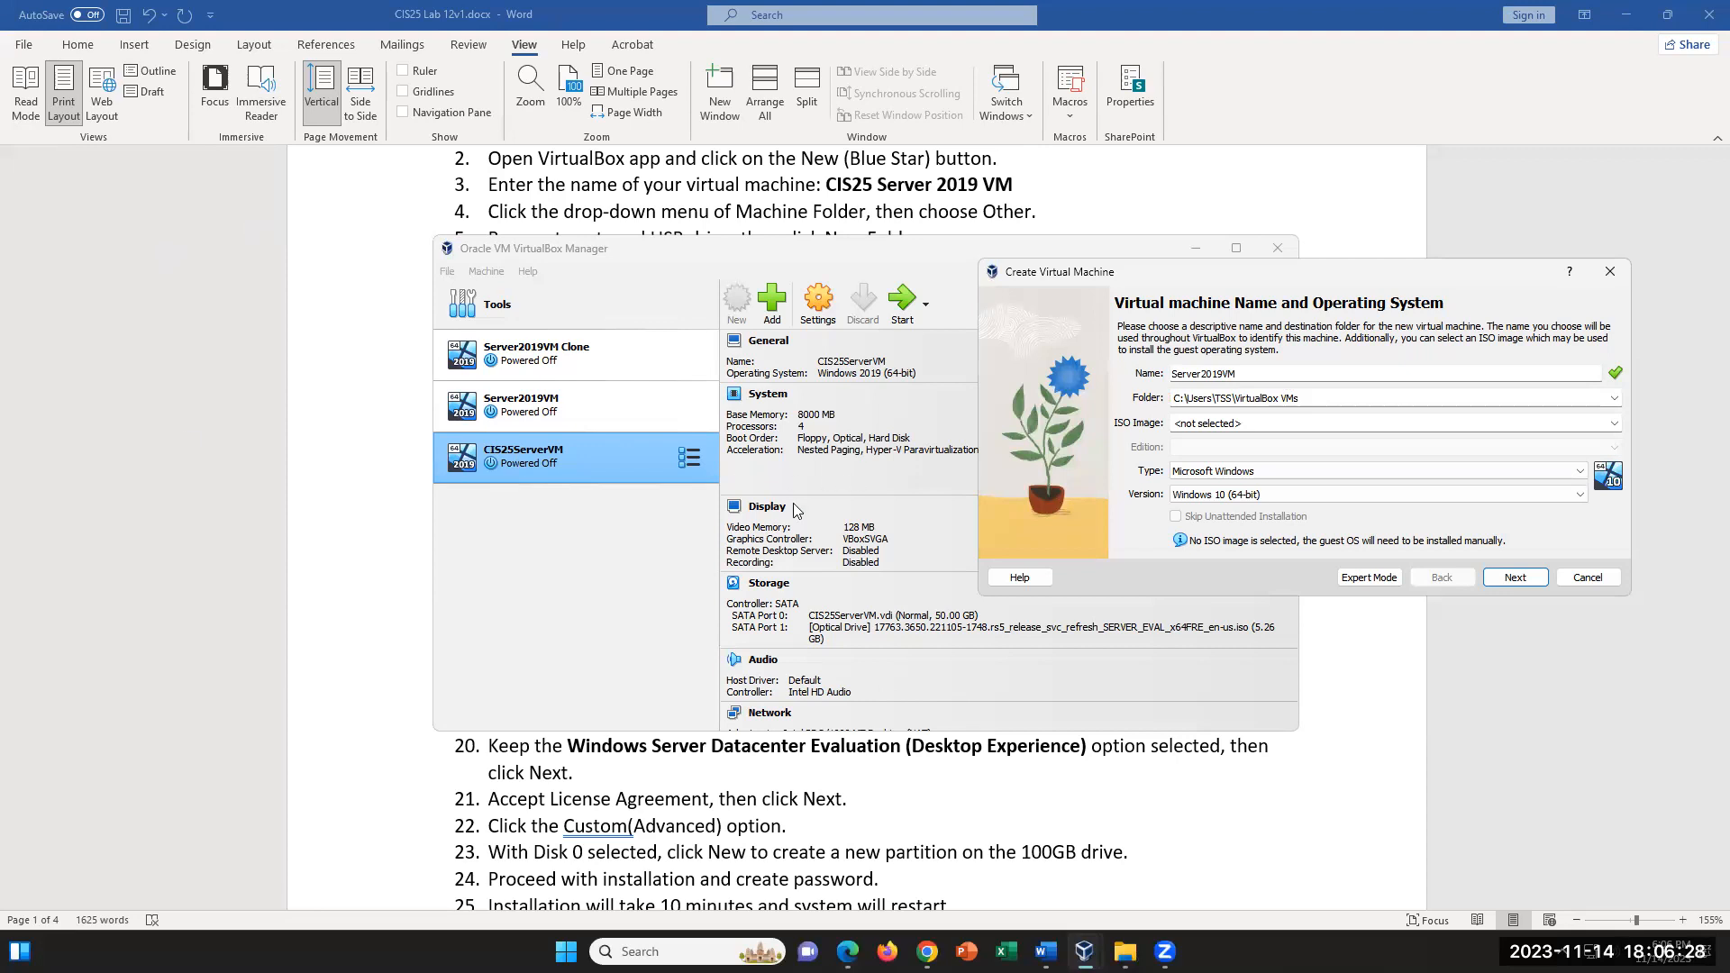
# - Browse for another machine folder location, declining access to the restricted folder, and go to the Desktop
pyautogui.click(1616, 398)
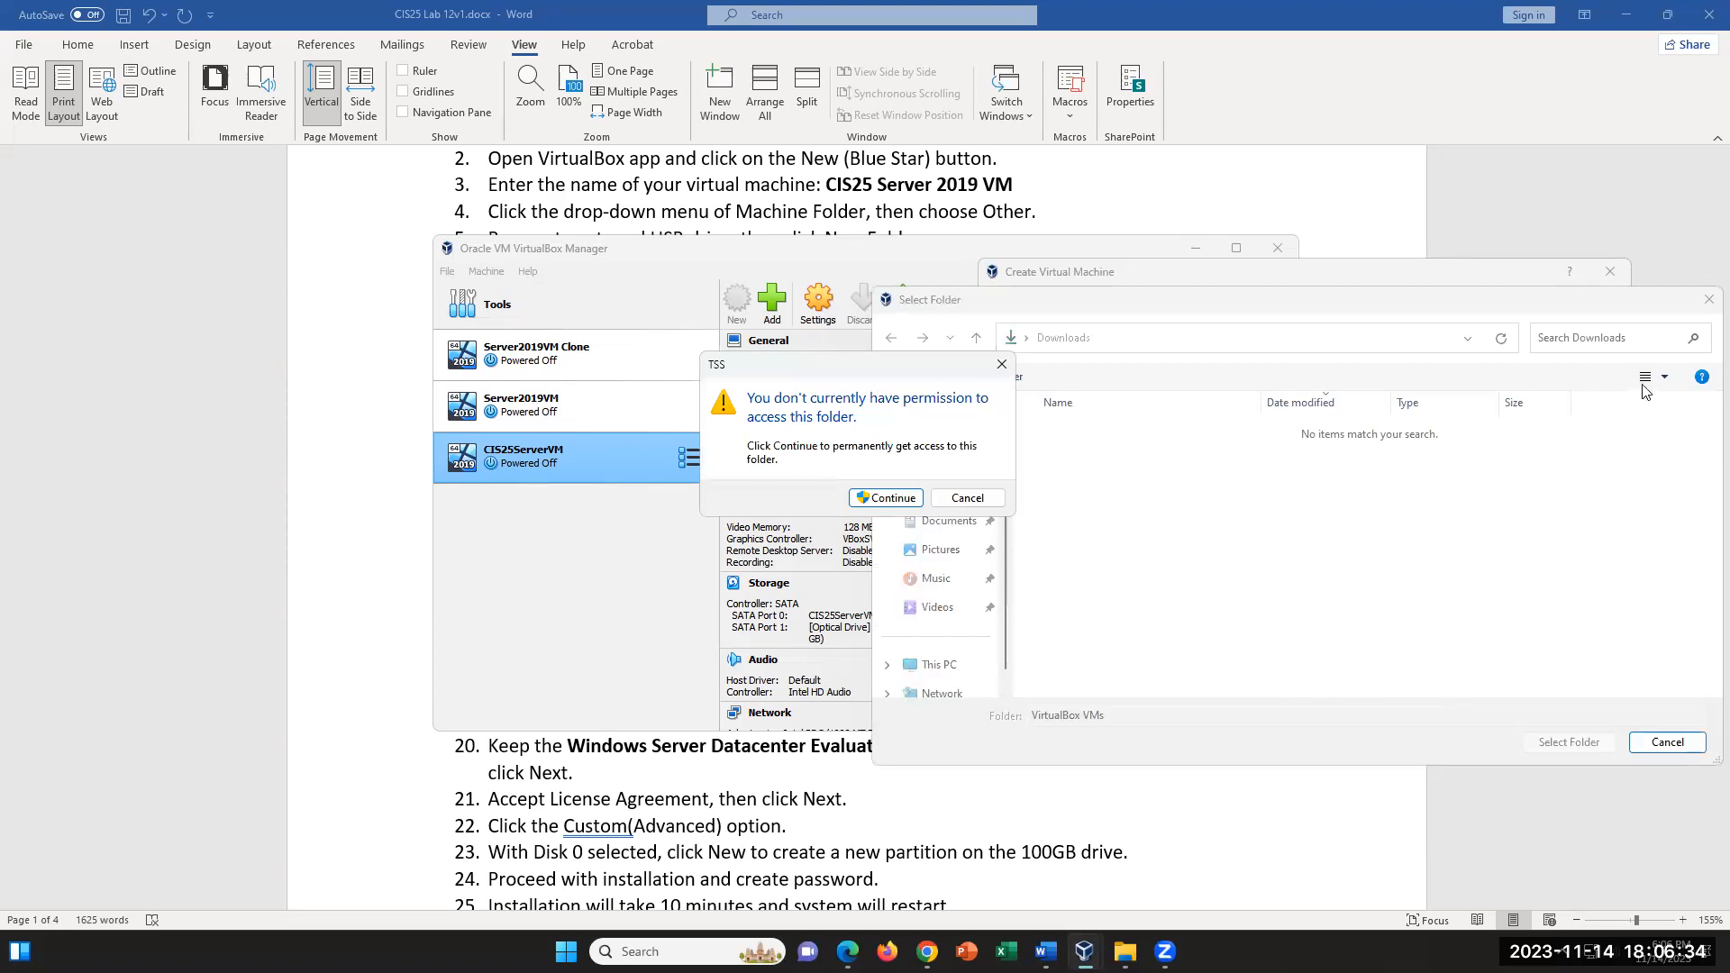
pyautogui.click(957, 499)
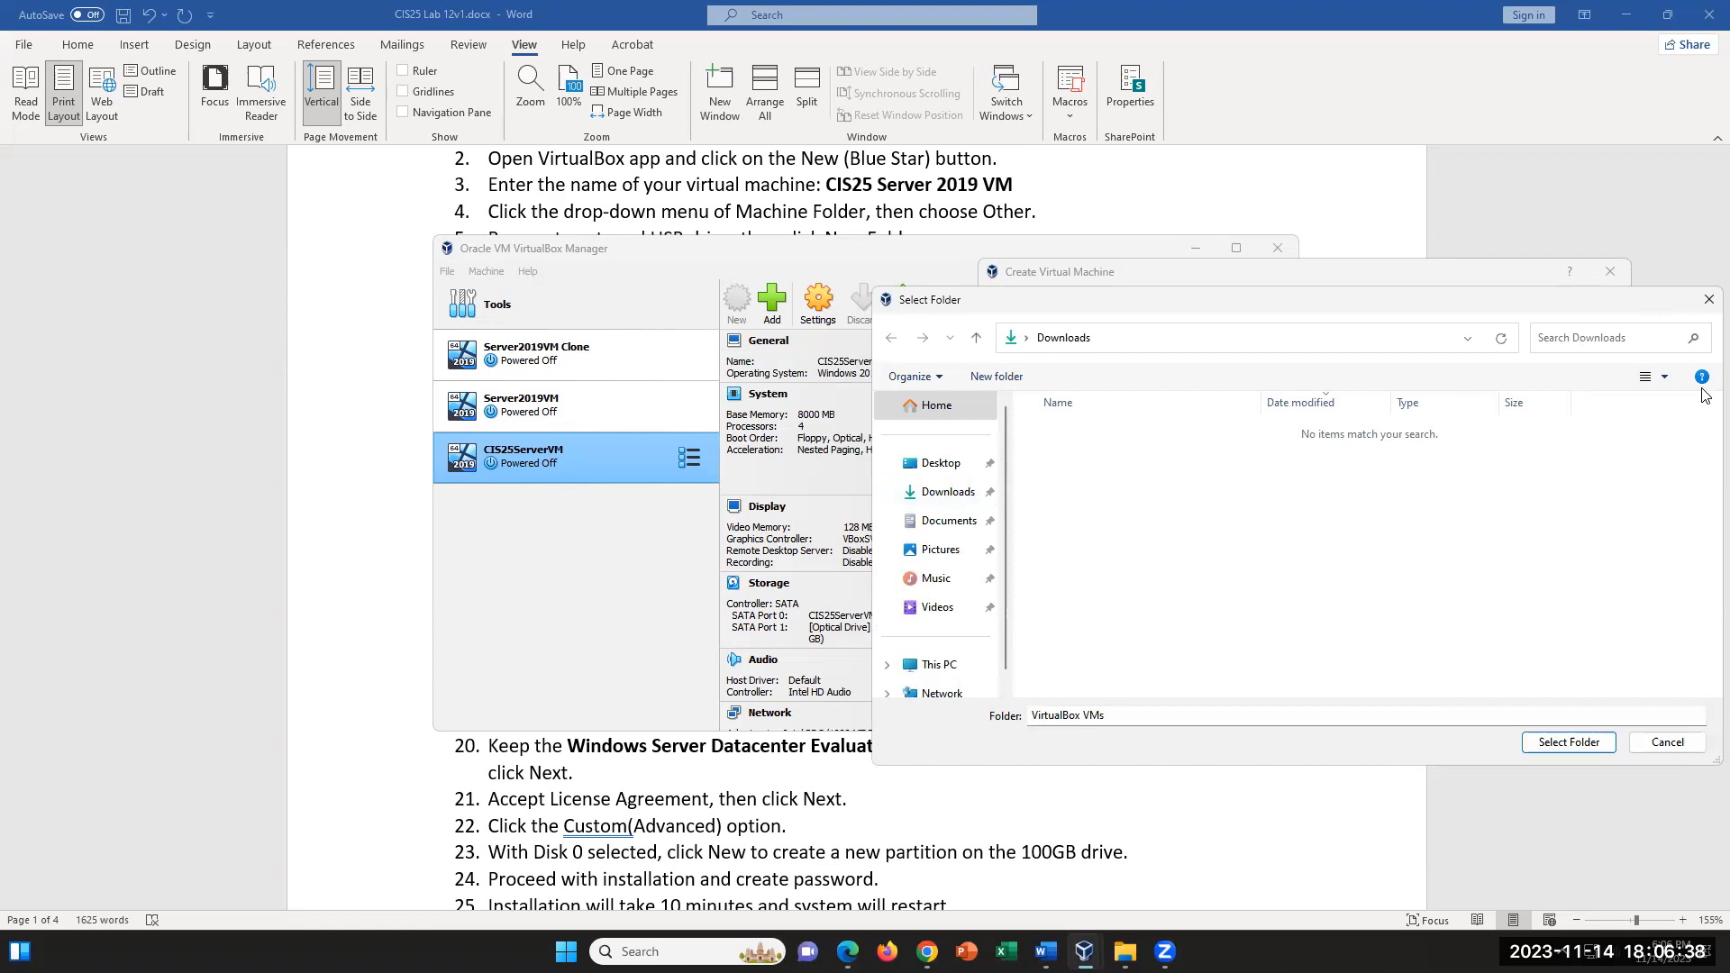
pyautogui.scroll(-1, 968, 590)
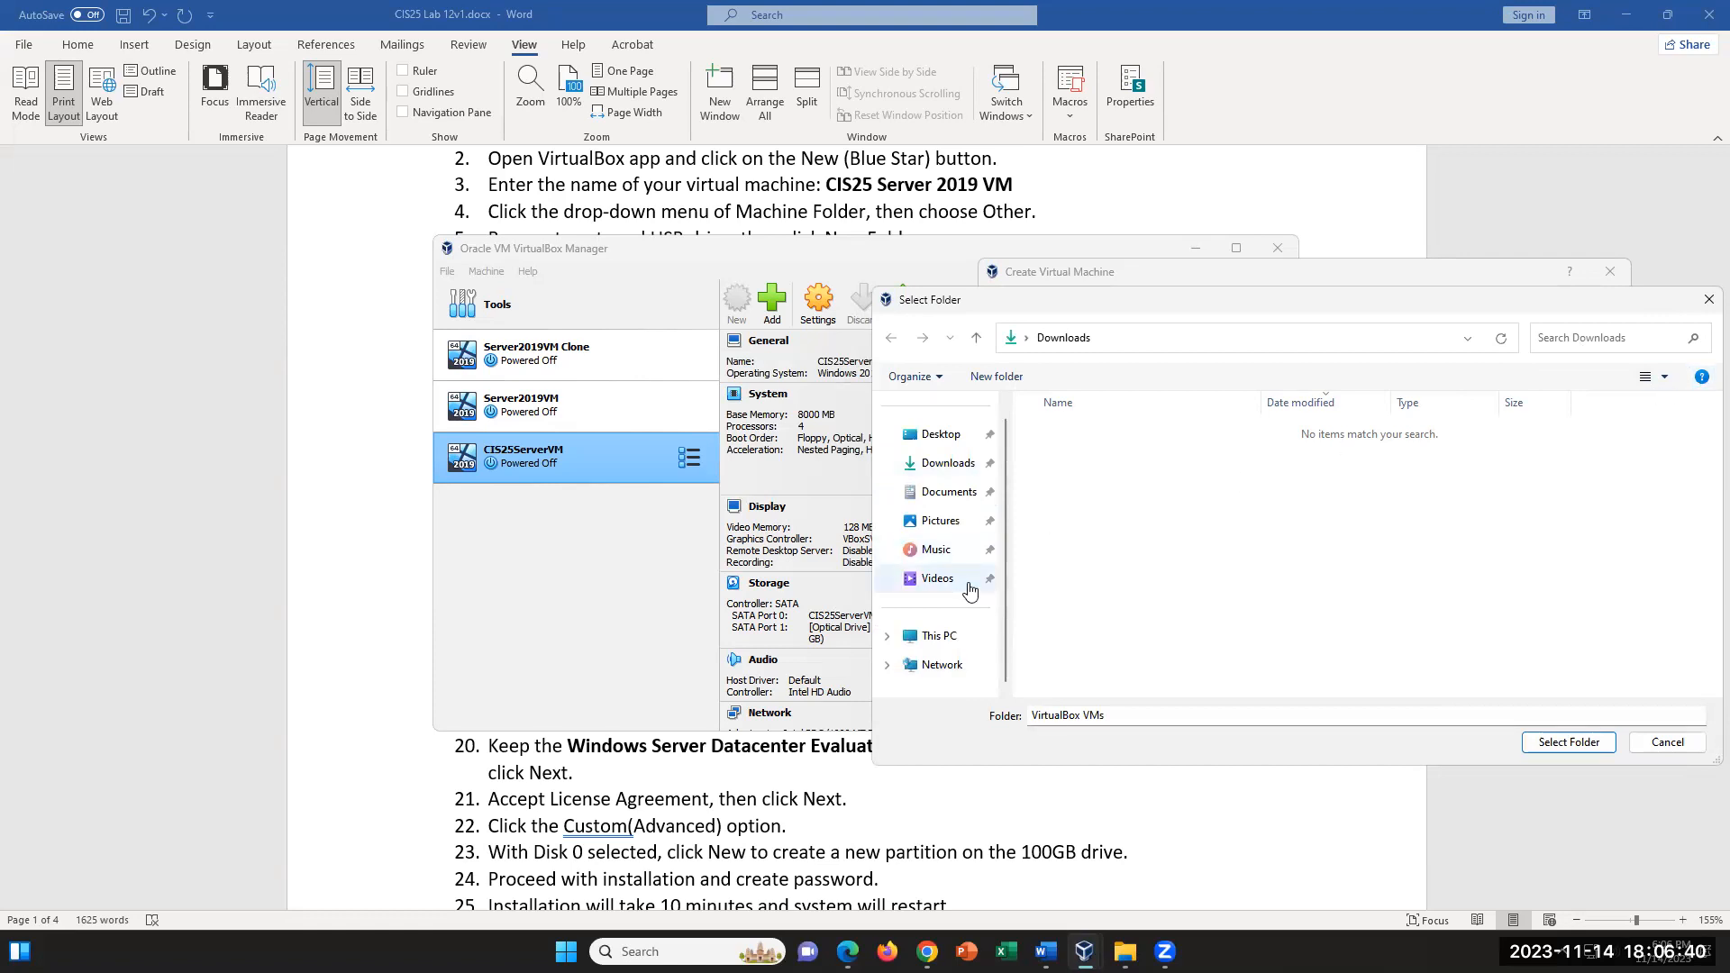
pyautogui.click(951, 443)
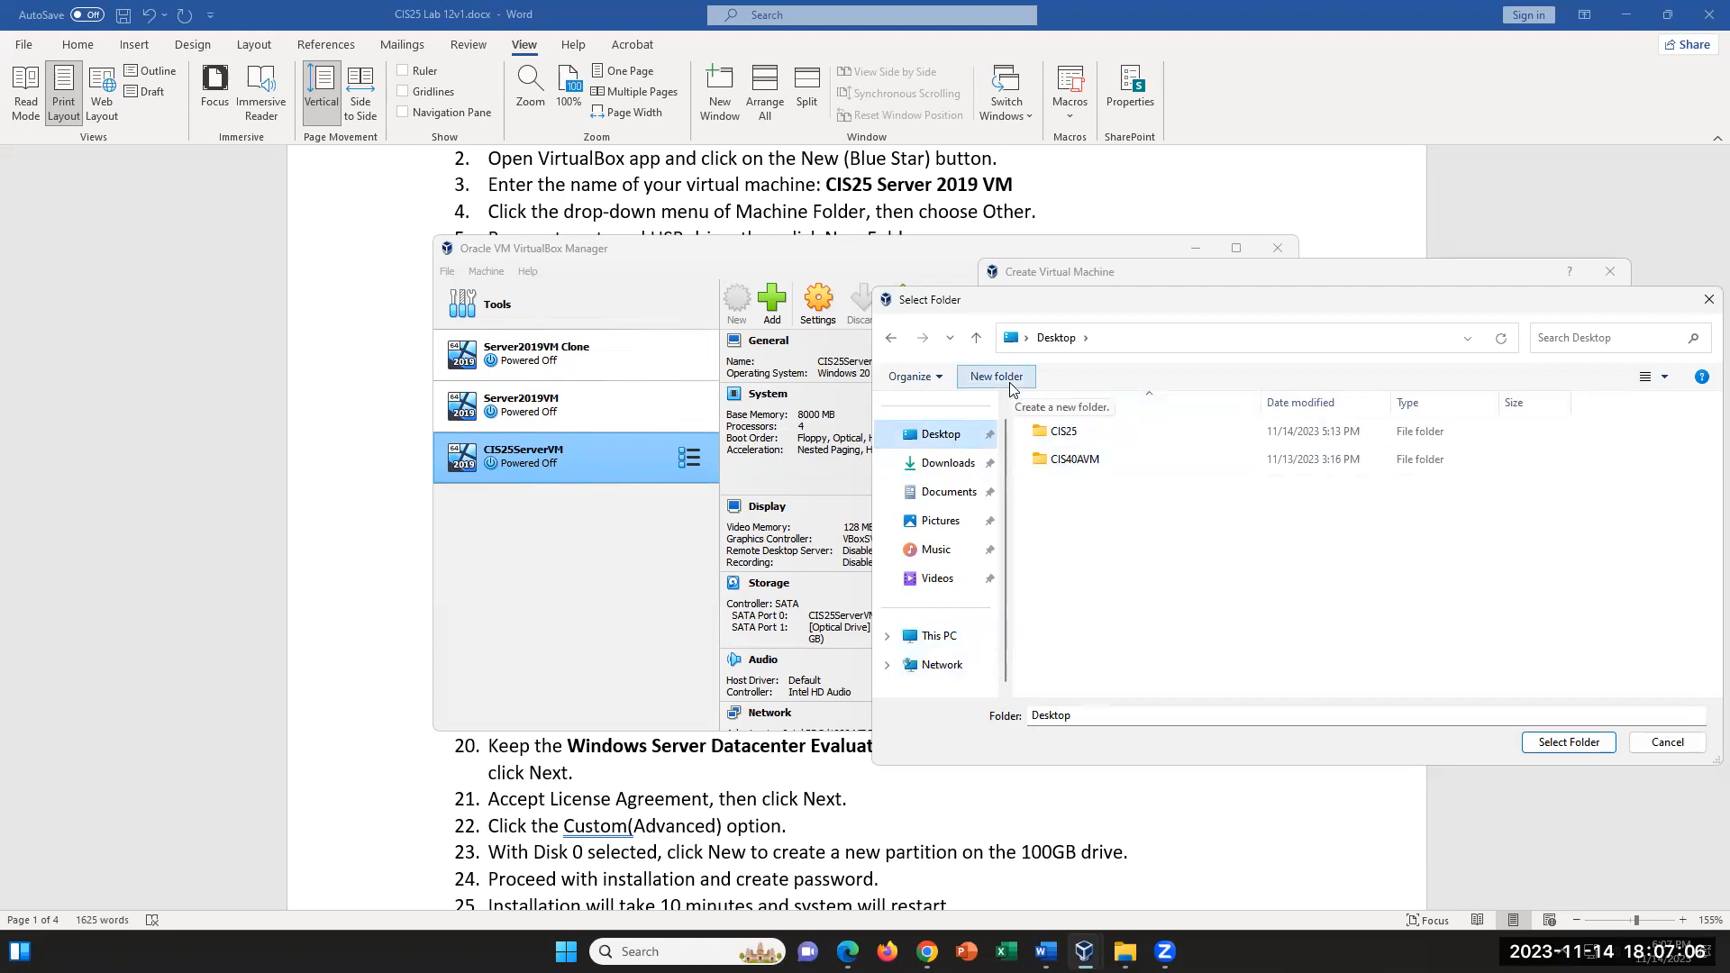
# - Create a folder named KNServer2019VM on the Desktop and set it as the virtual machine's folder
pyautogui.click(1010, 389)
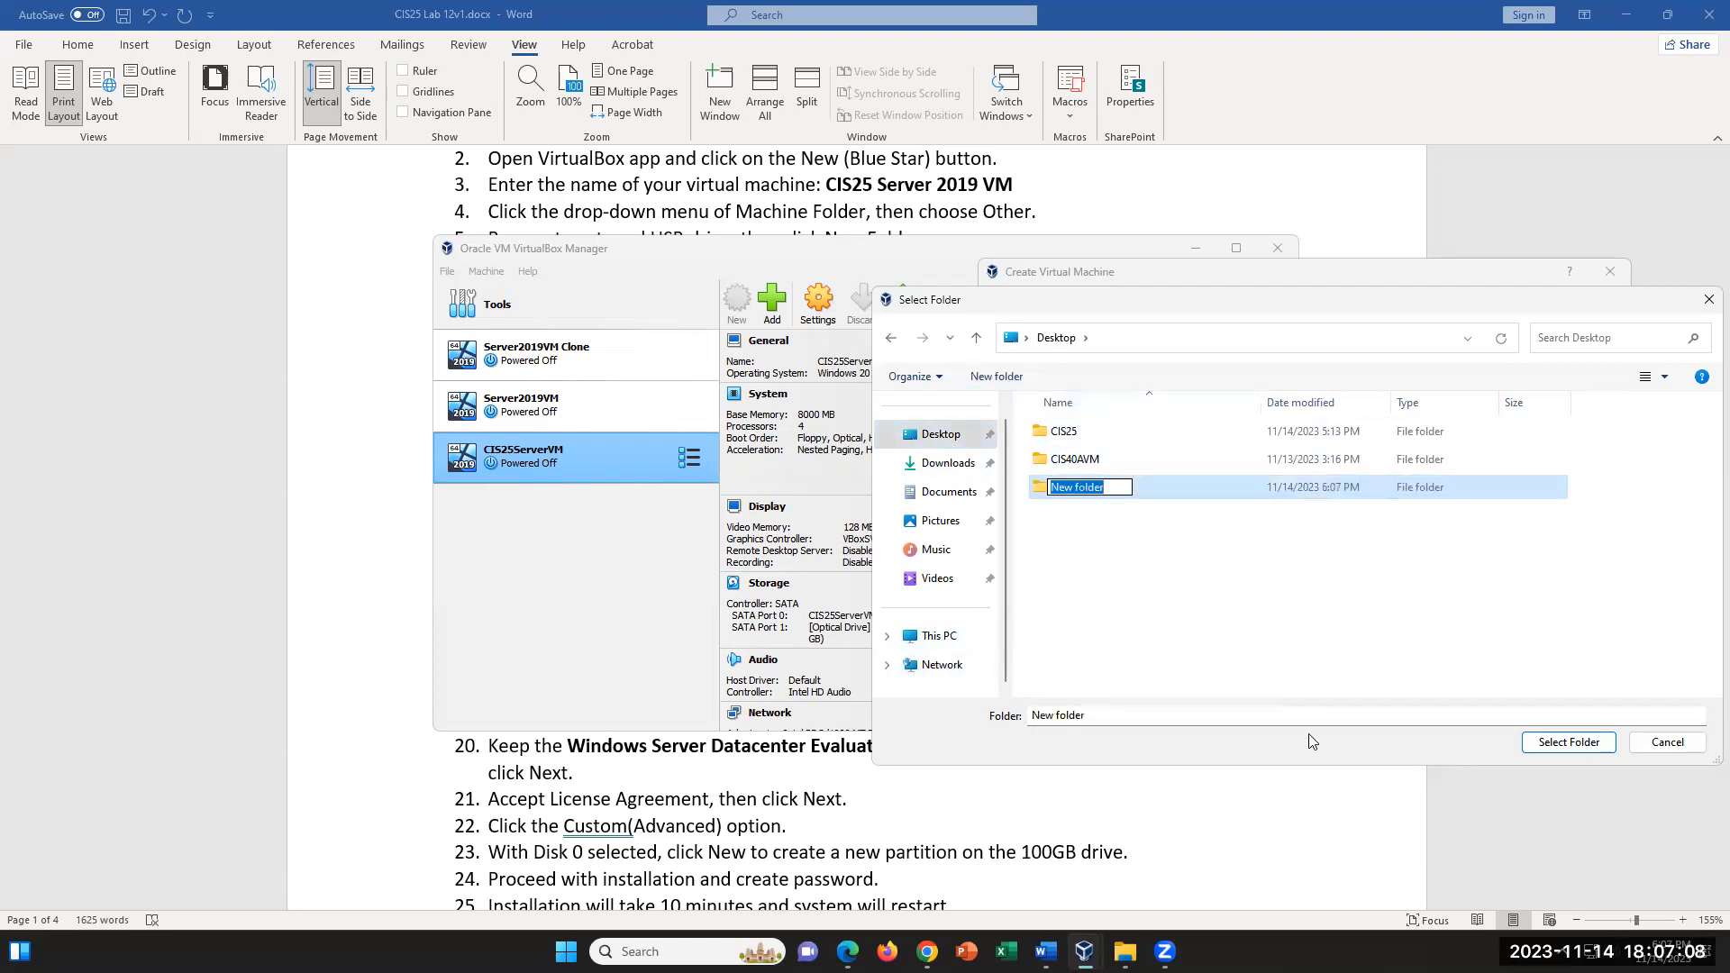
pyautogui.write('KN')
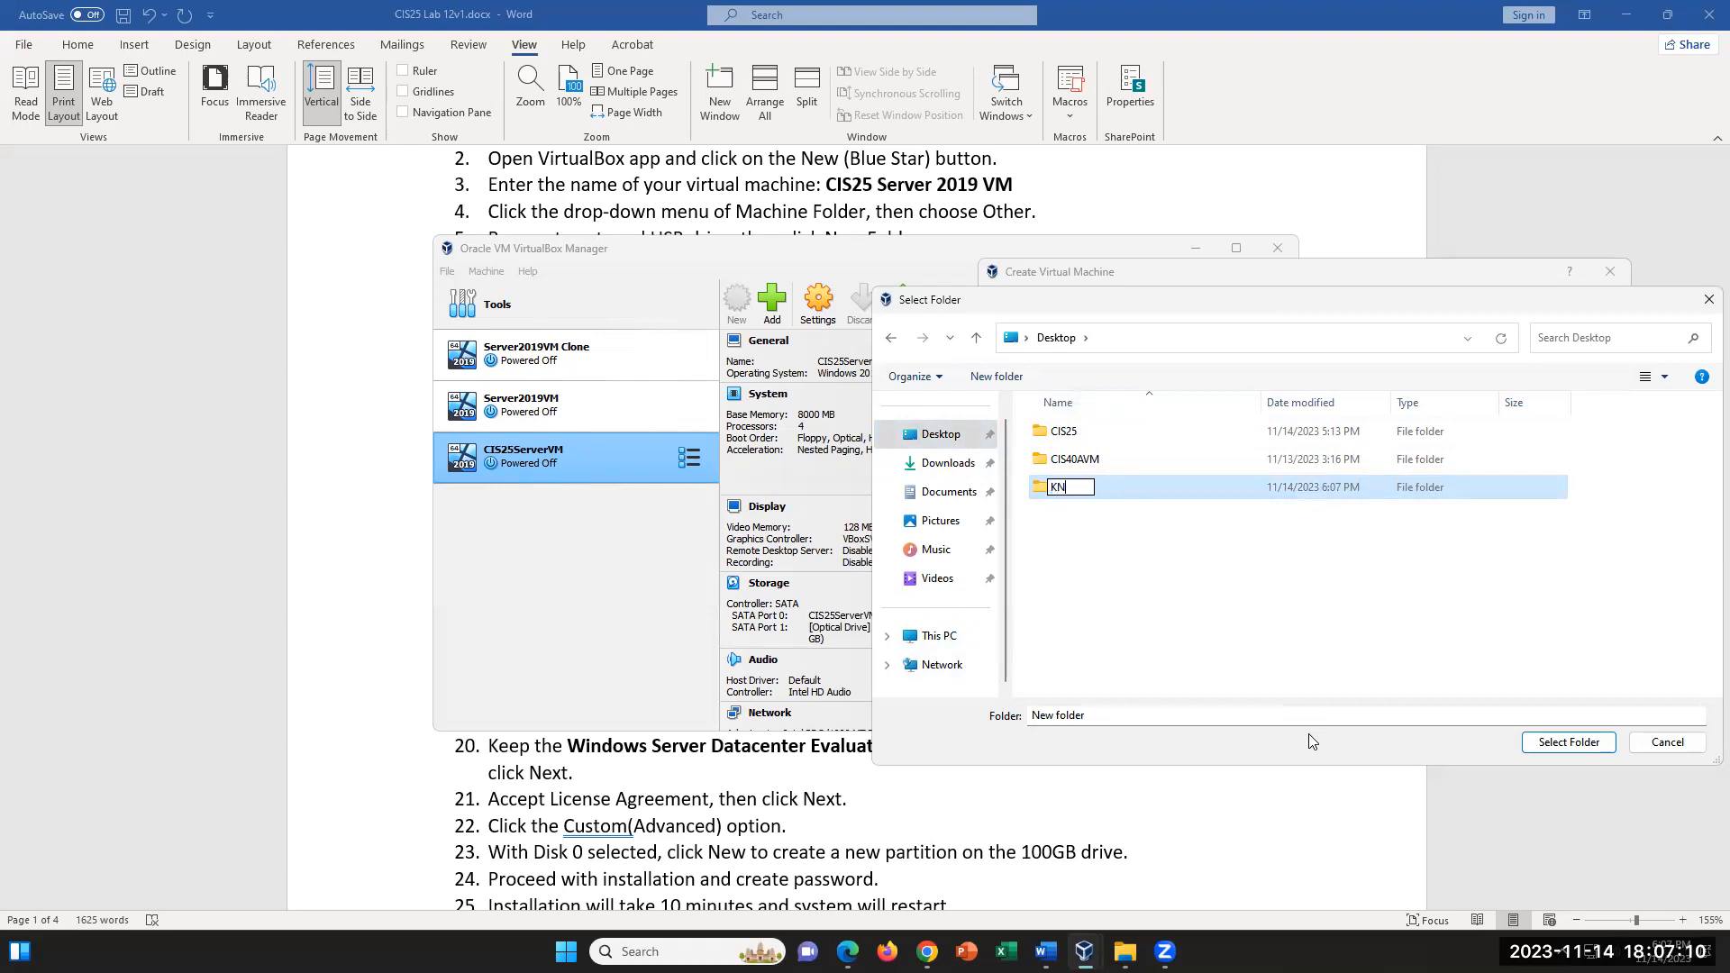
pyautogui.write('Server2019VM')
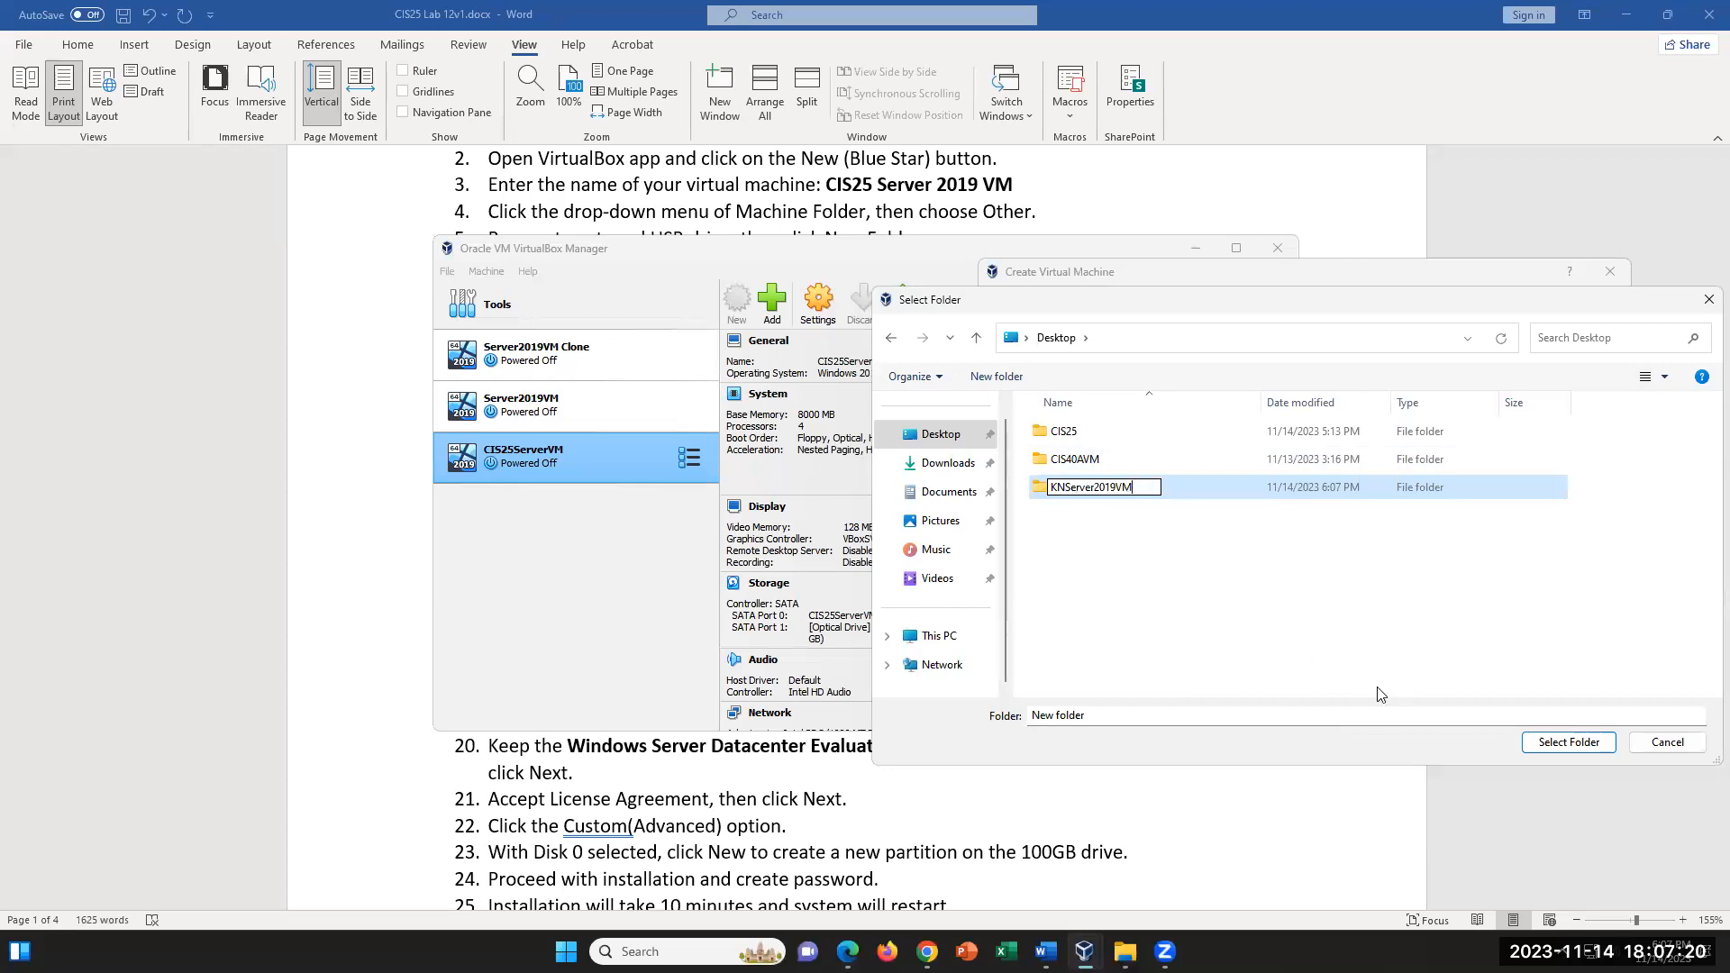
pyautogui.click(1552, 750)
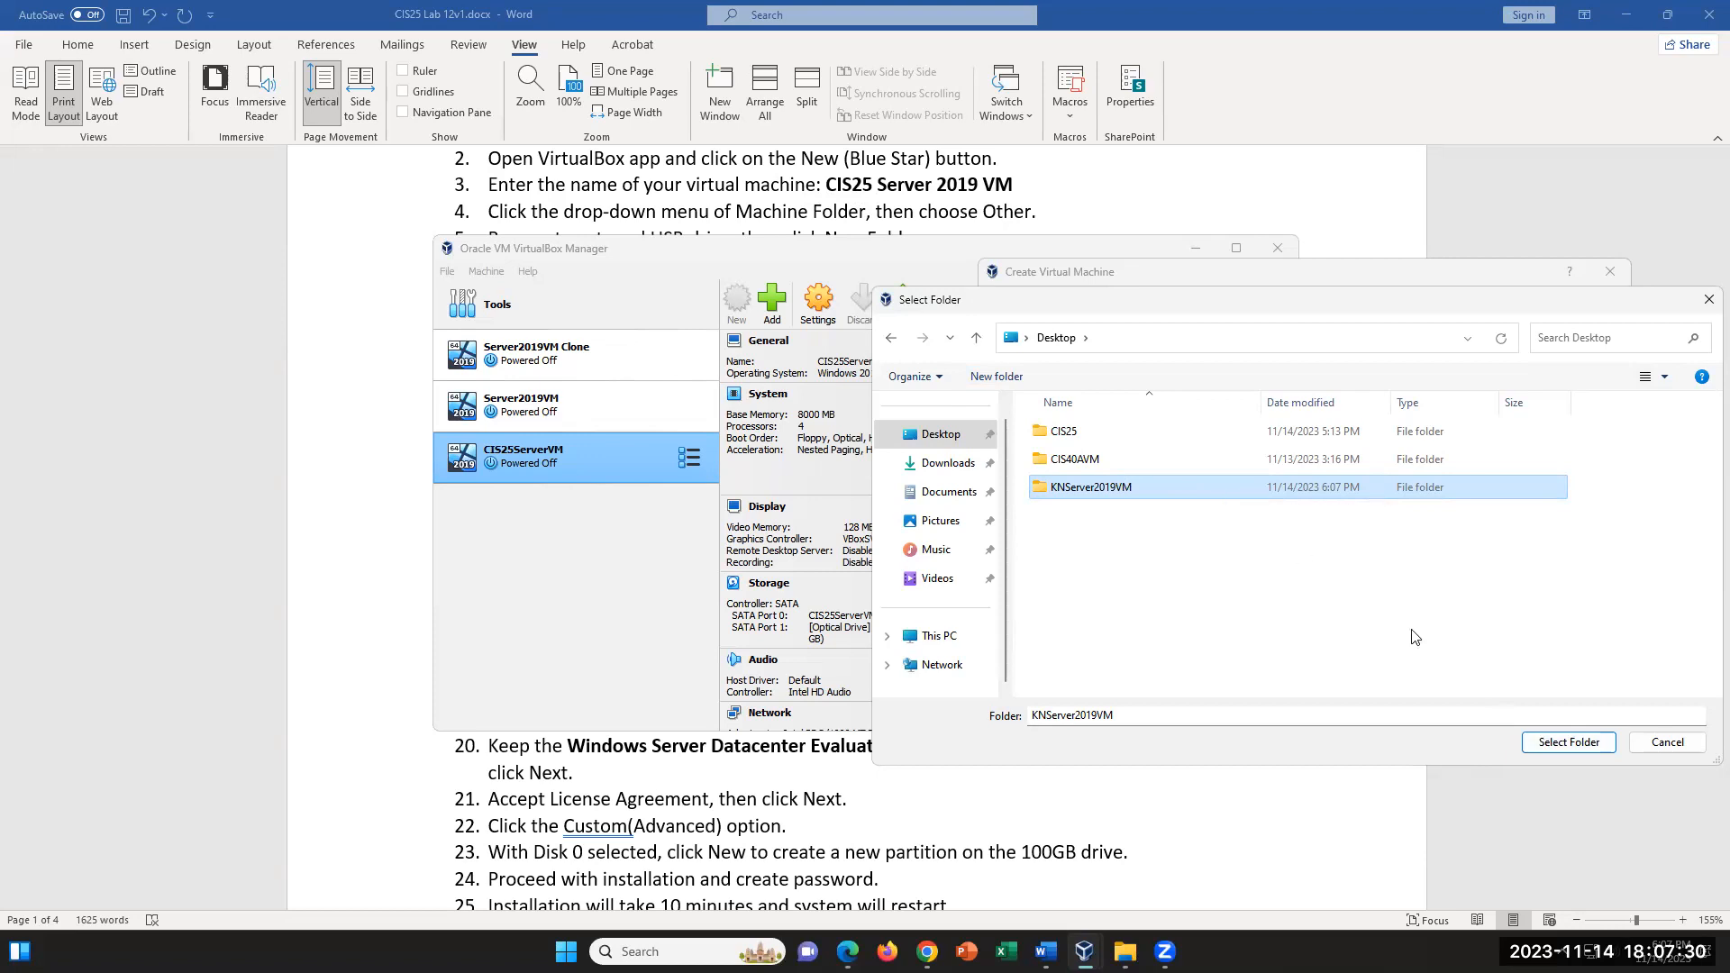
pyautogui.click(1569, 742)
pyautogui.scroll(-1, 1041, 197)
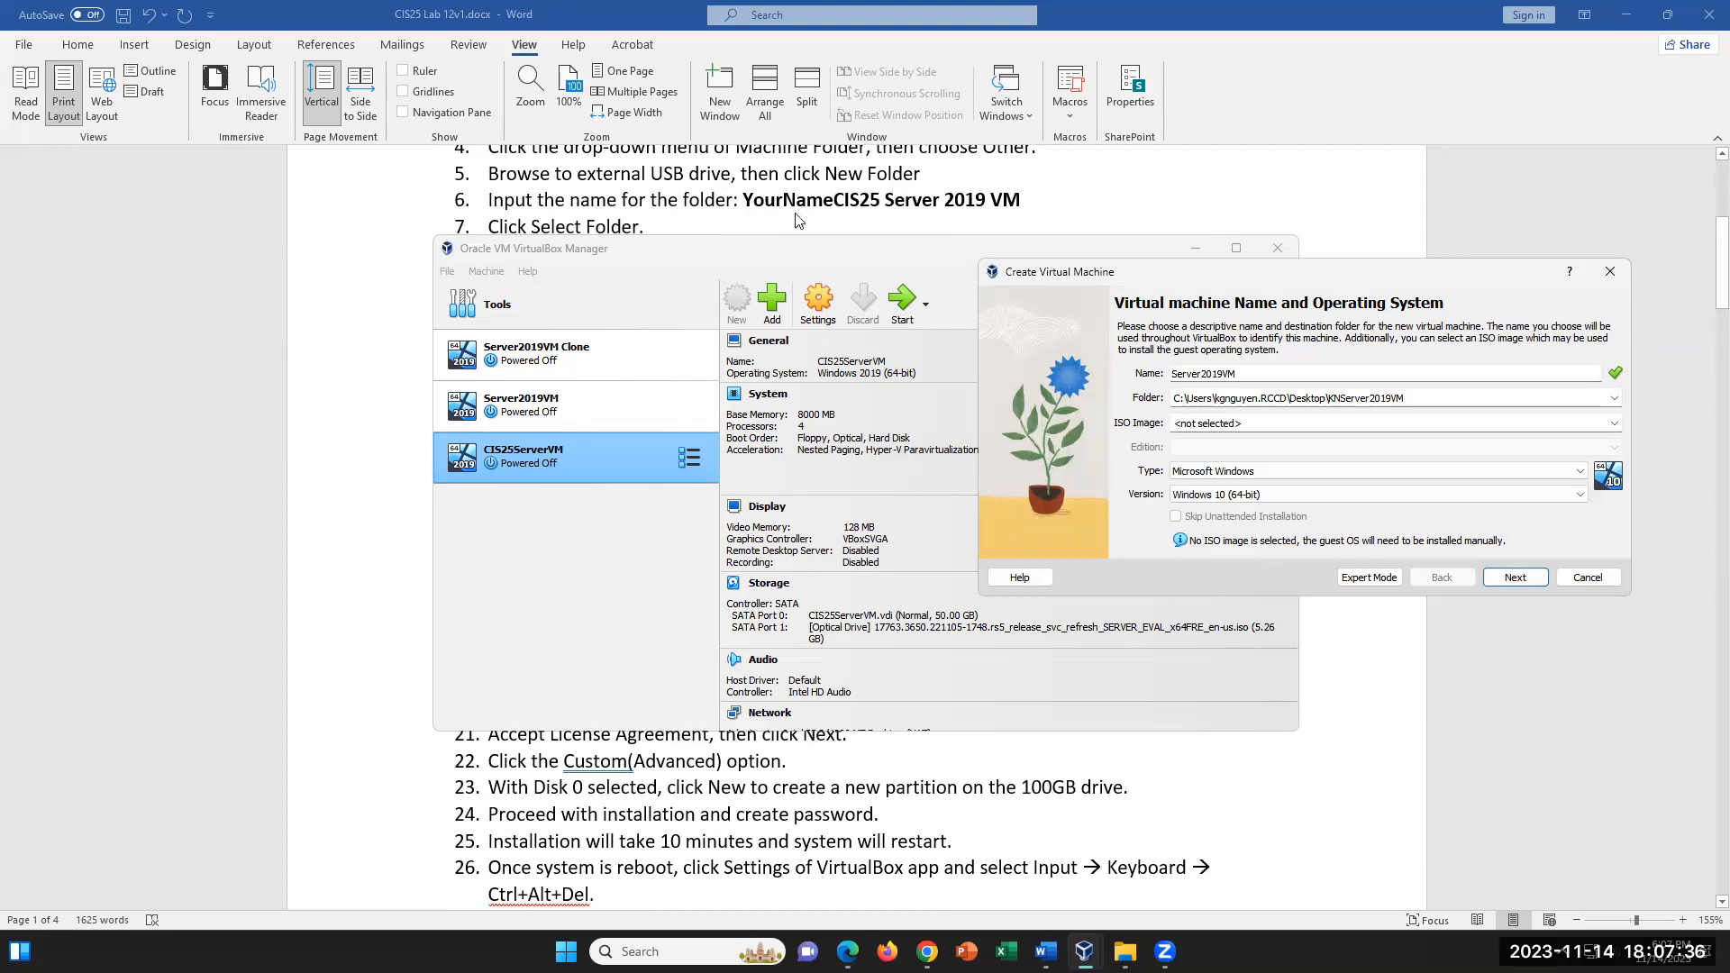
pyautogui.moveTo(1413, 397); pyautogui.dragTo(1170, 398)
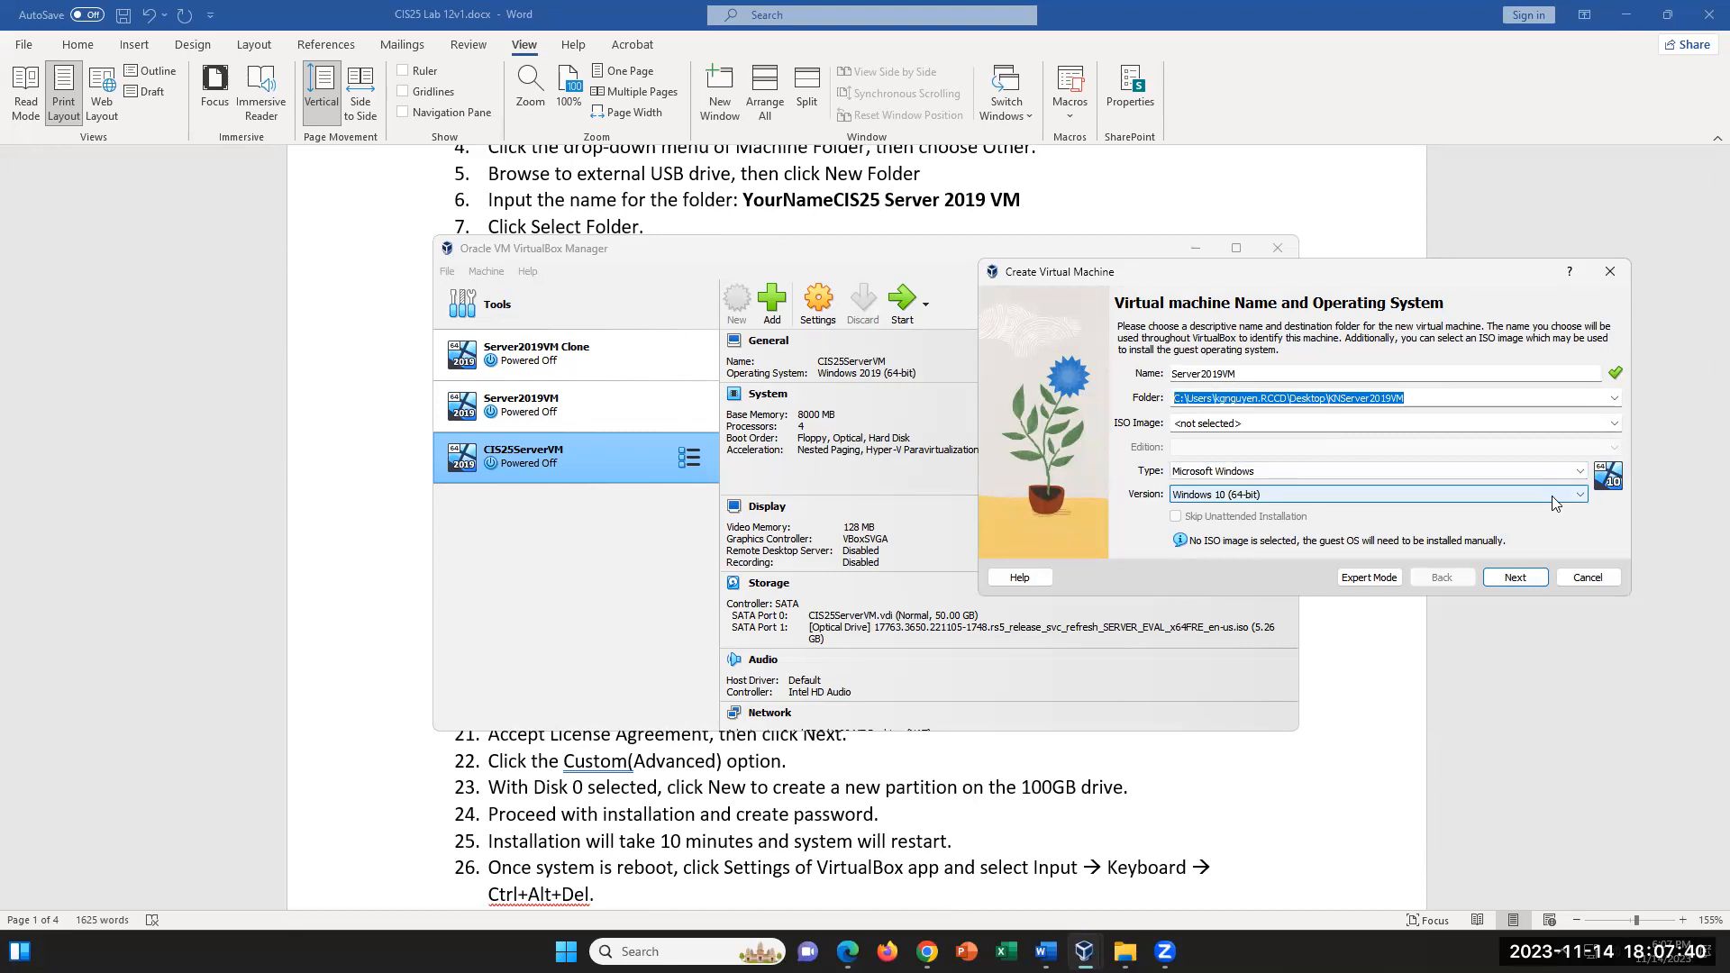
# - Set the ISO image to 17763.3650.221105-1748.rs5_release_svc_refresh_SERVER_EVAL_x64FRE_en-us.iso from the Downloads folder
pyautogui.click(1616, 426)
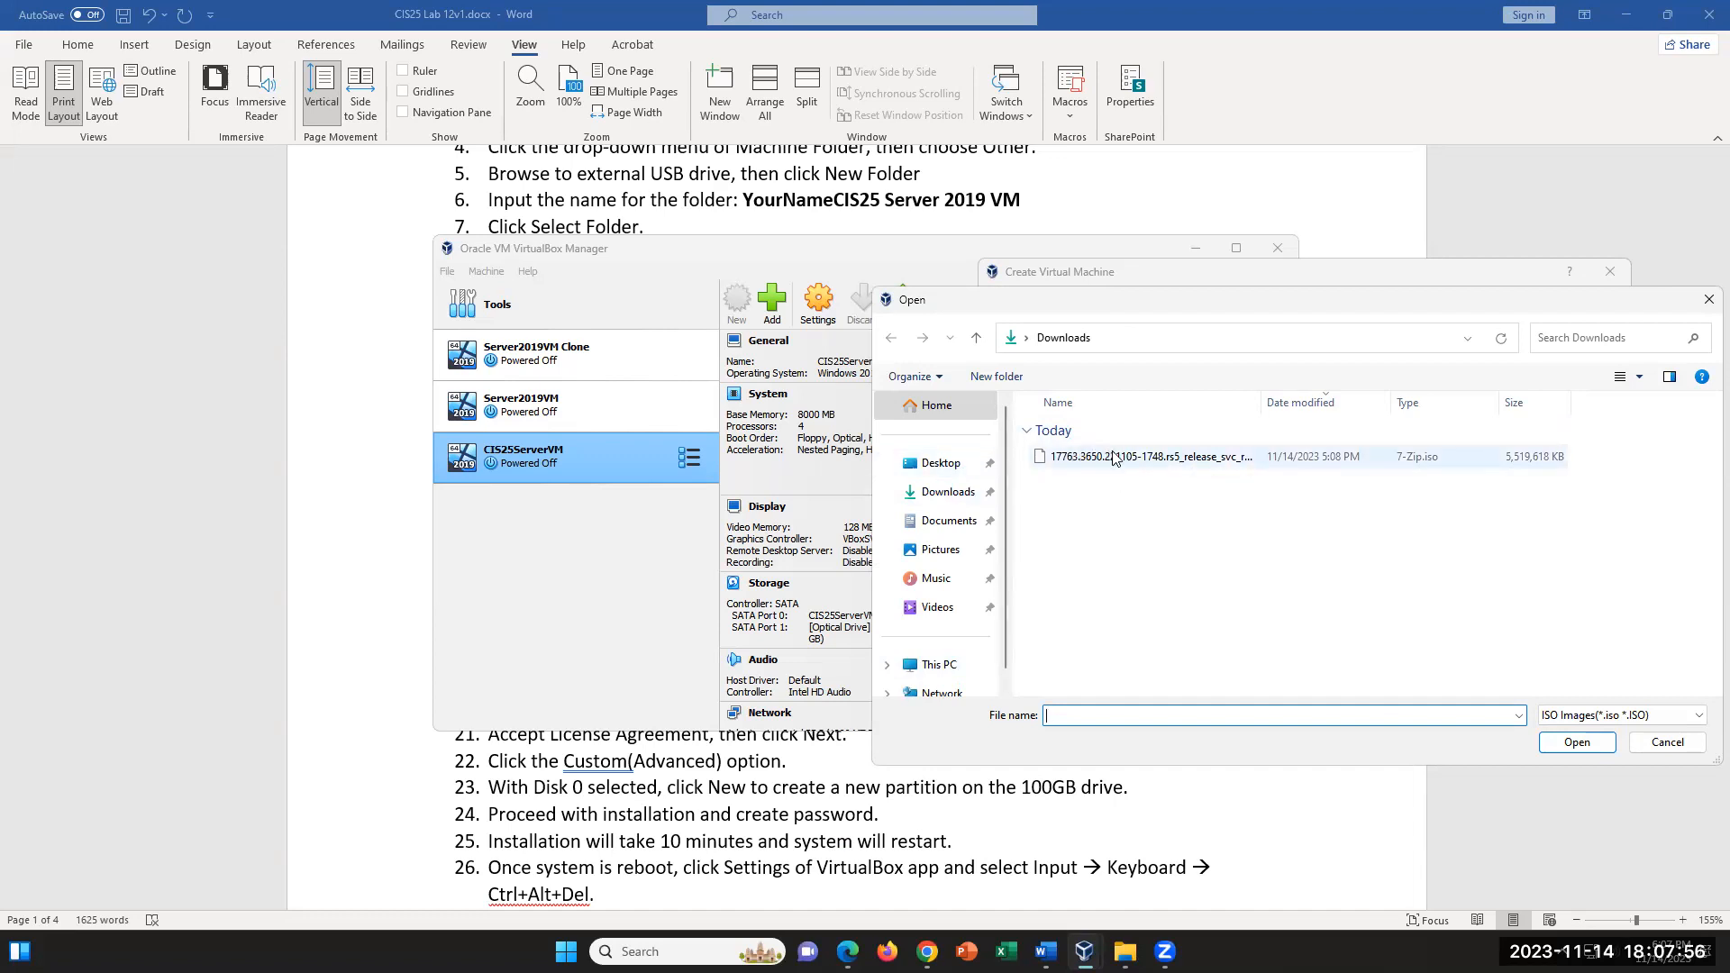
pyautogui.click(968, 497)
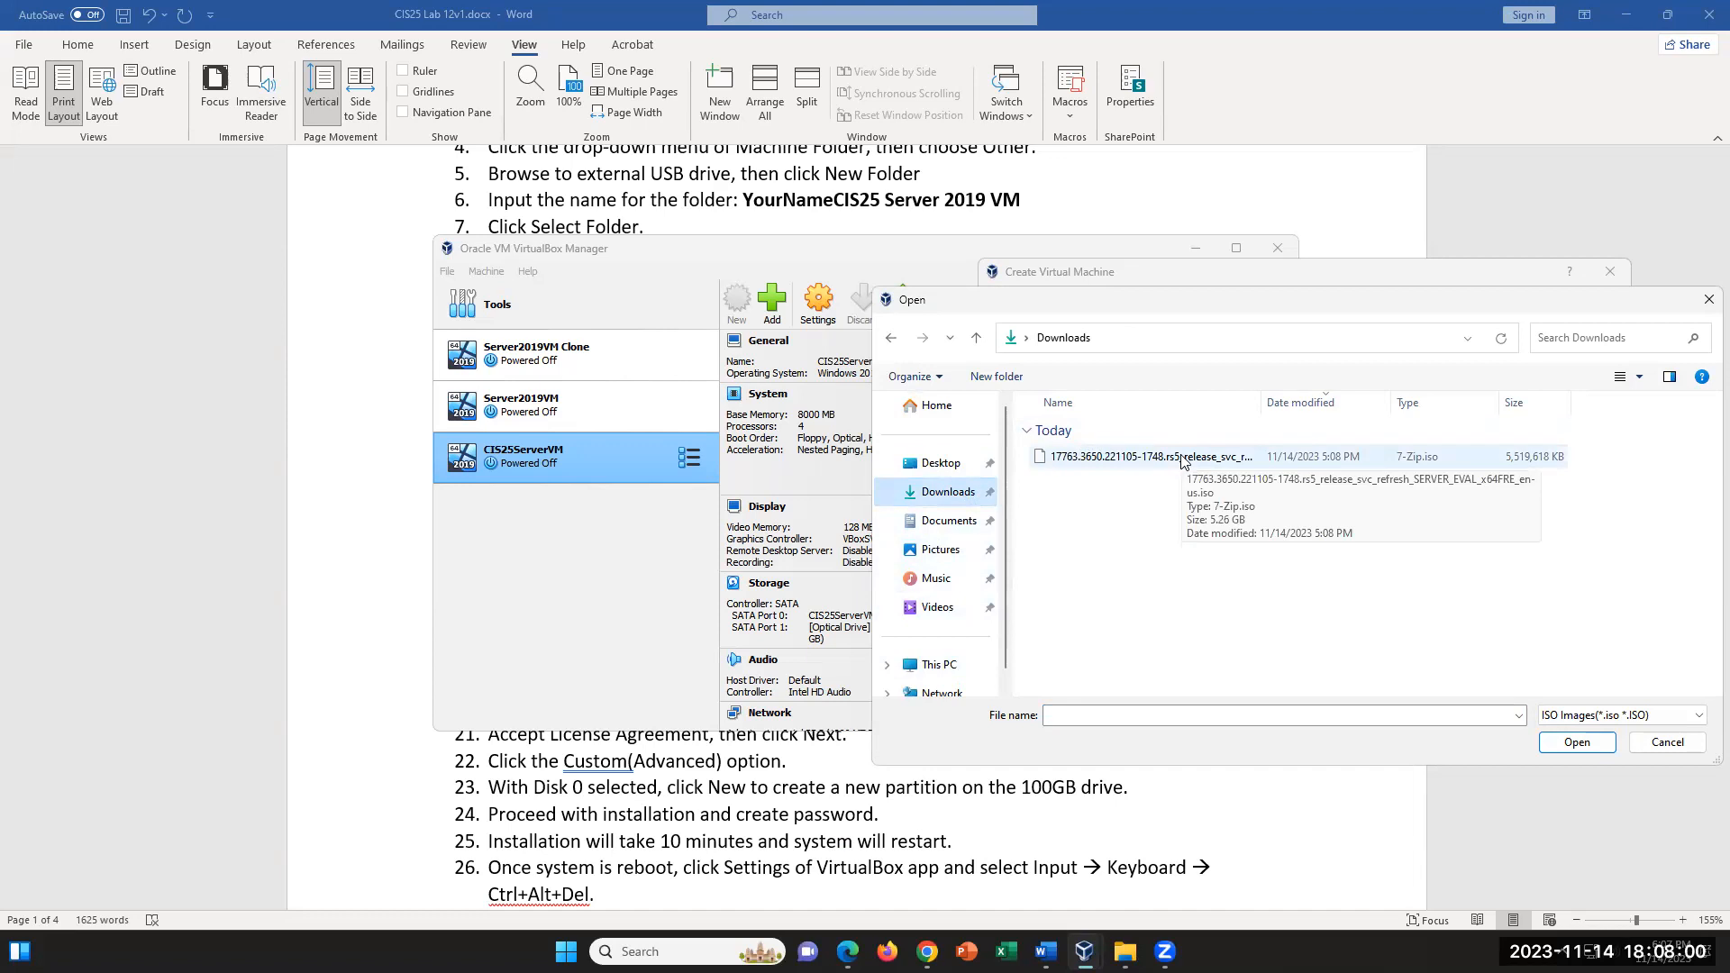
pyautogui.click(1183, 458)
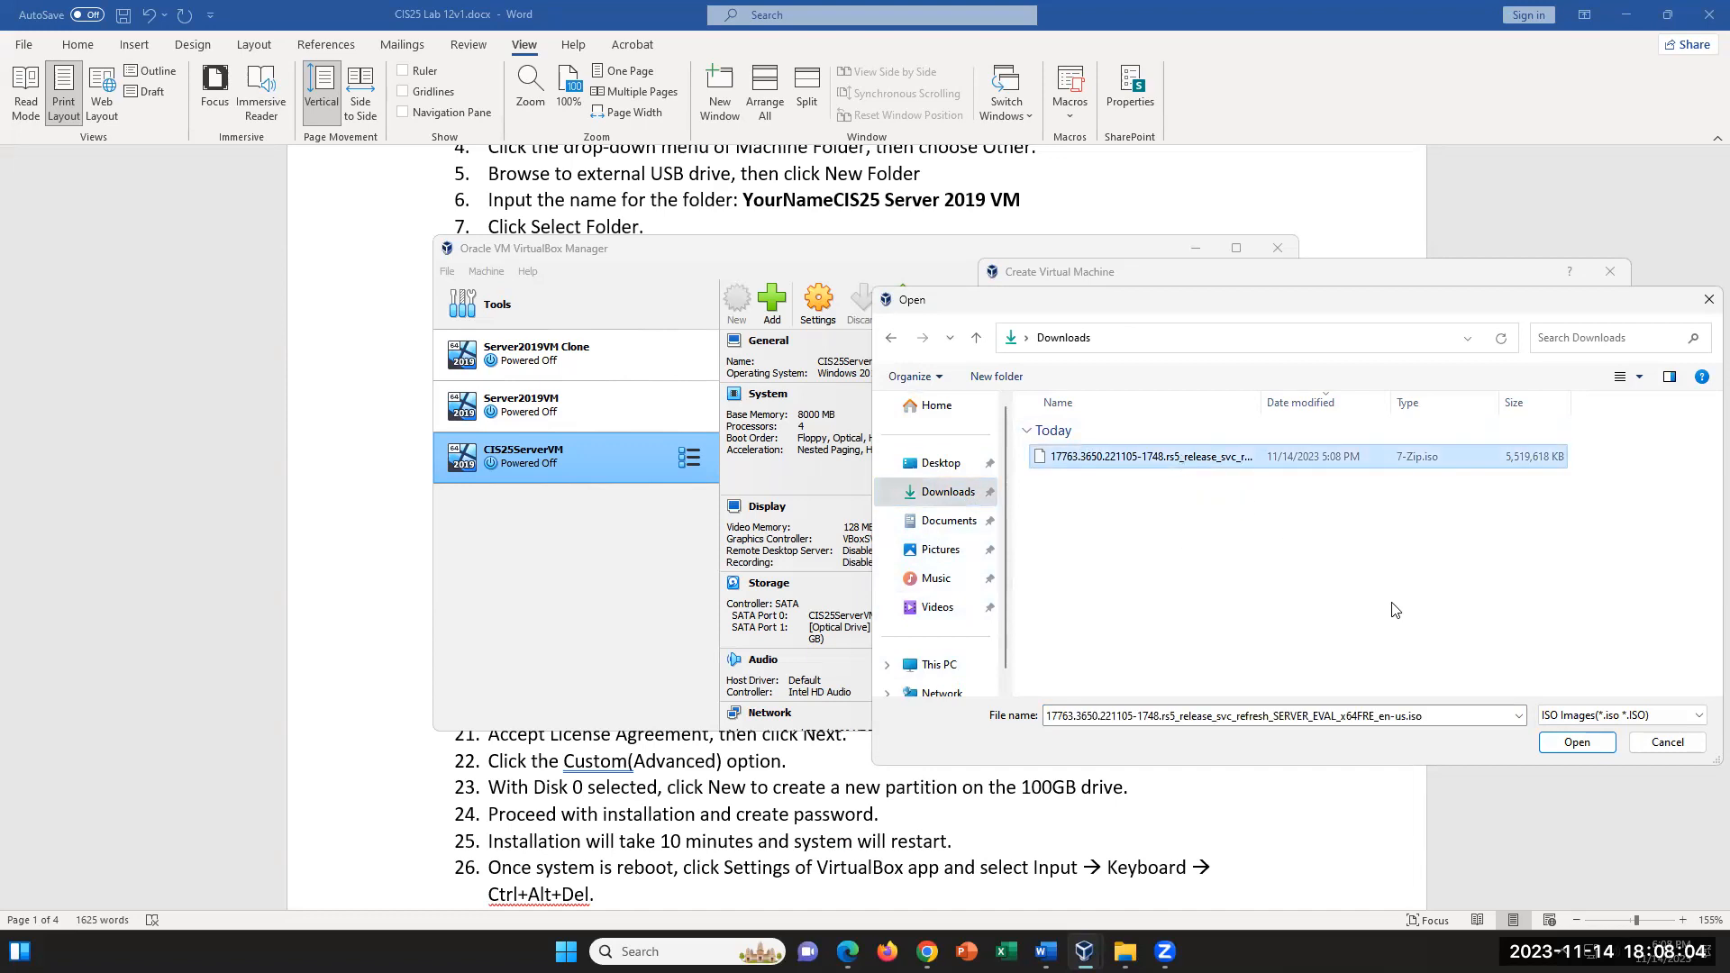
pyautogui.click(1577, 742)
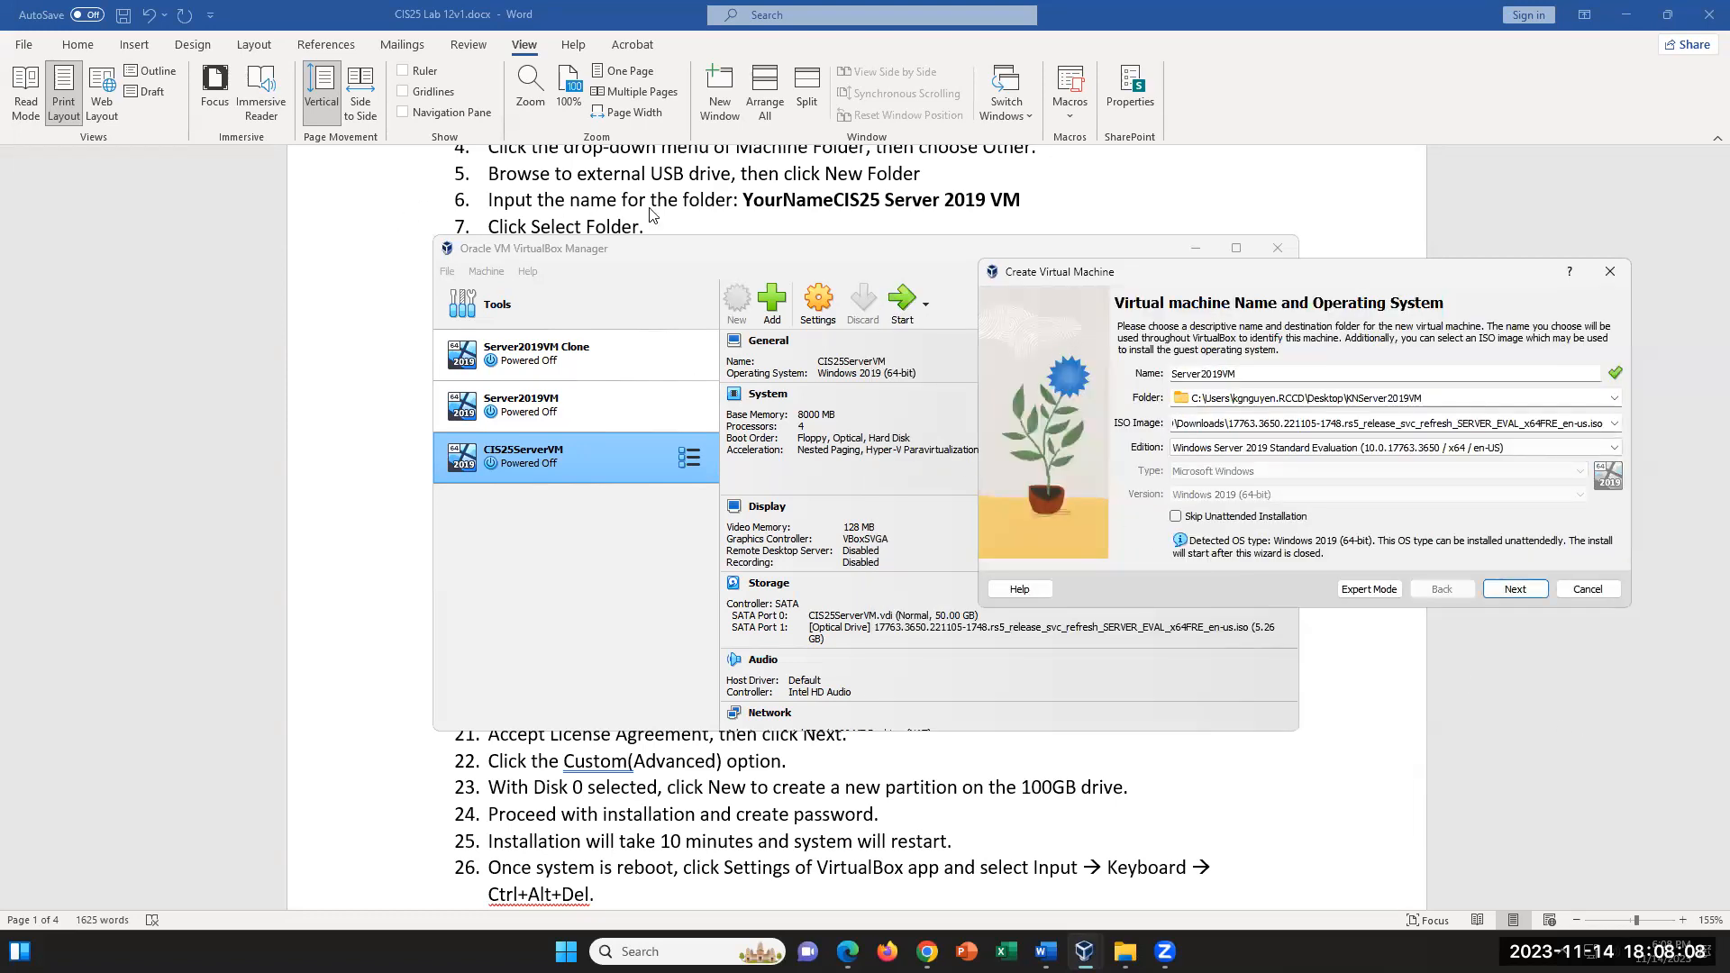
# - Review the lab document's instructions on the machine name, folder and ISO field, and return to the Create Virtual Machine wizard
pyautogui.click(690, 196)
pyautogui.scroll(4, 782, 274)
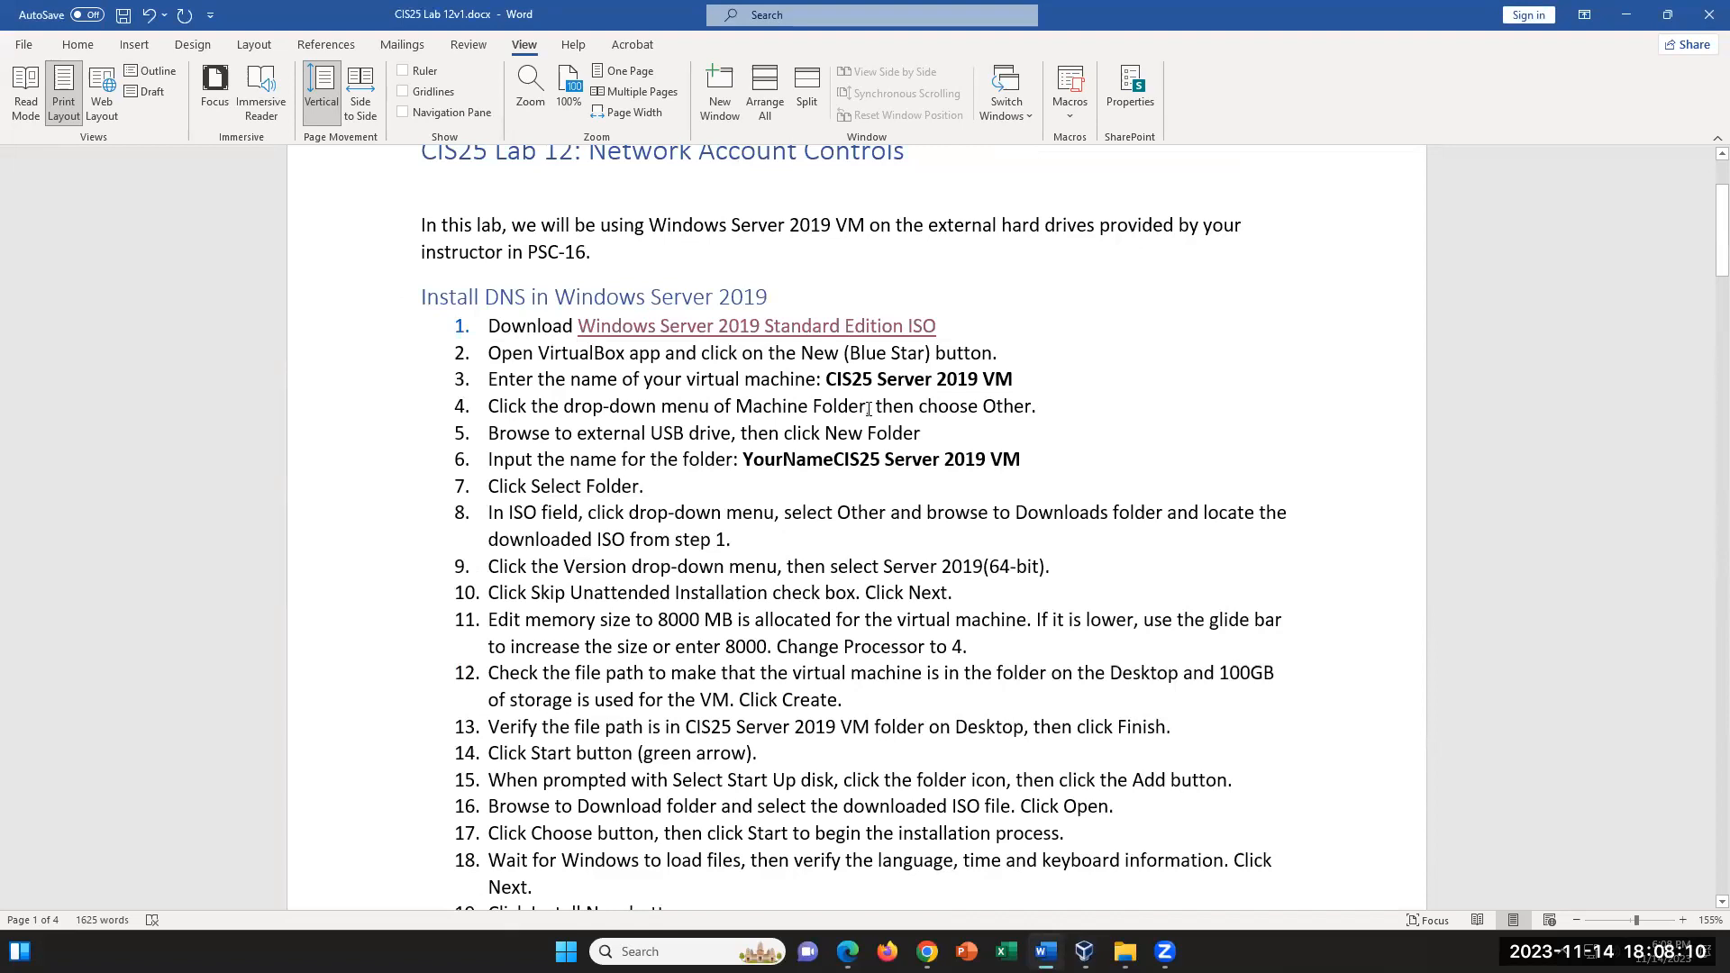
pyautogui.moveTo(829, 380); pyautogui.dragTo(1027, 485)
pyautogui.click(669, 460)
pyautogui.moveTo(489, 511); pyautogui.dragTo(1309, 508)
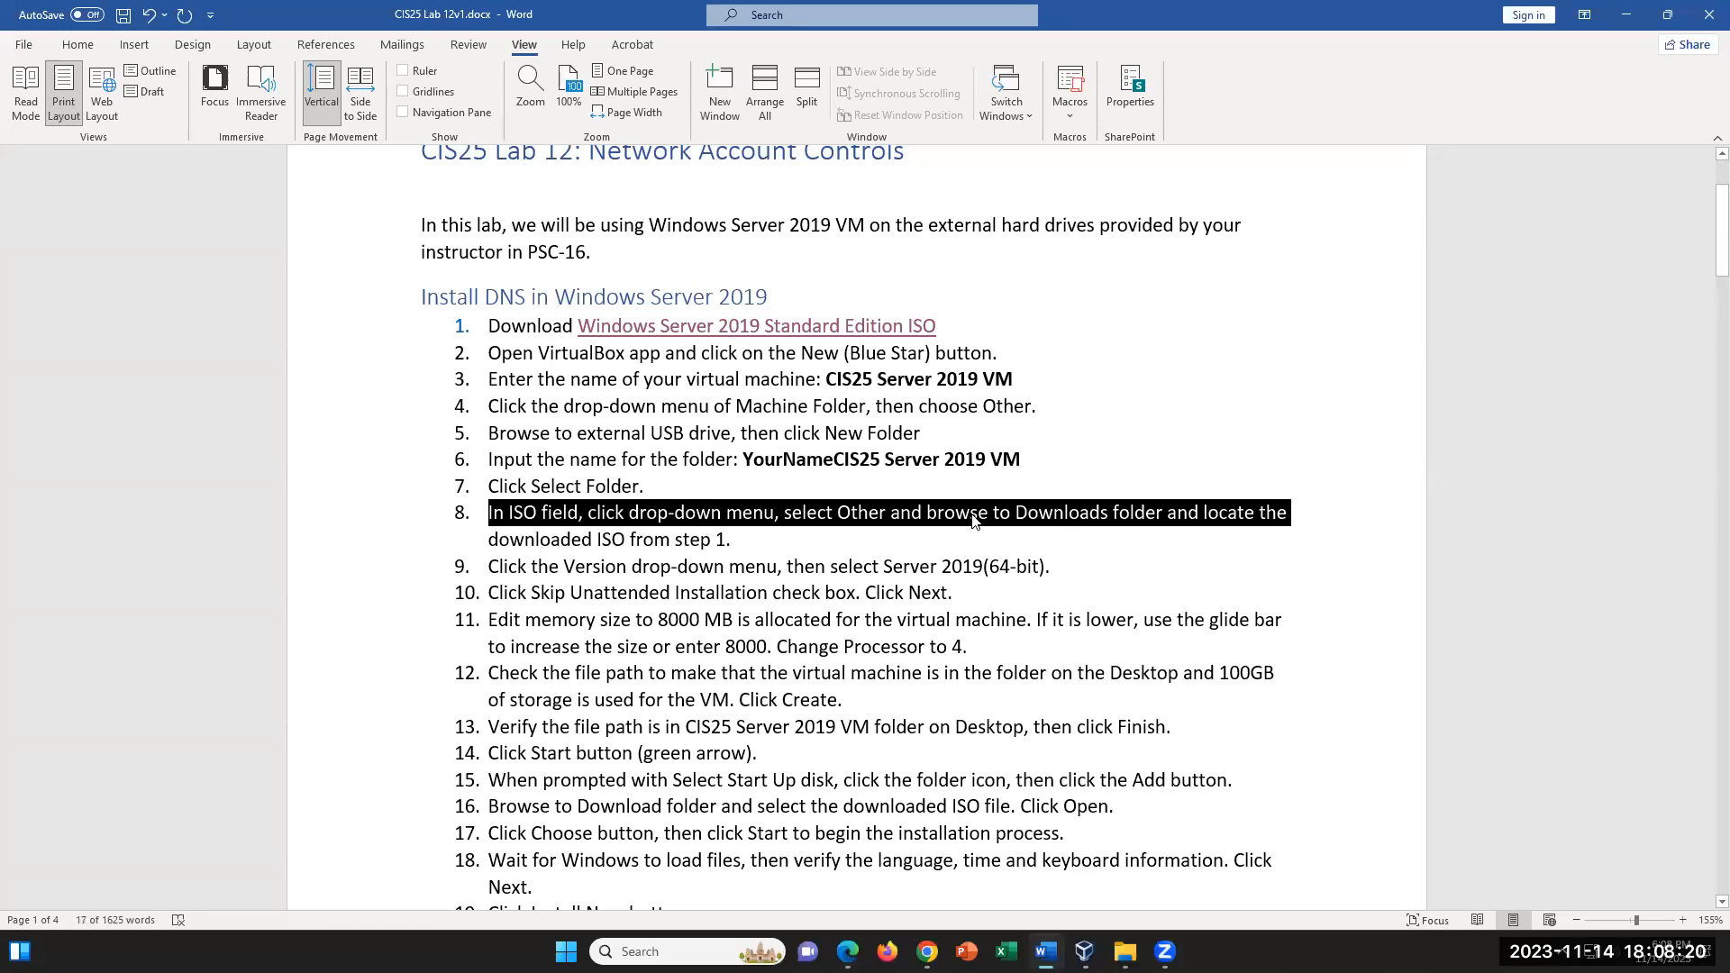
pyautogui.click(766, 537)
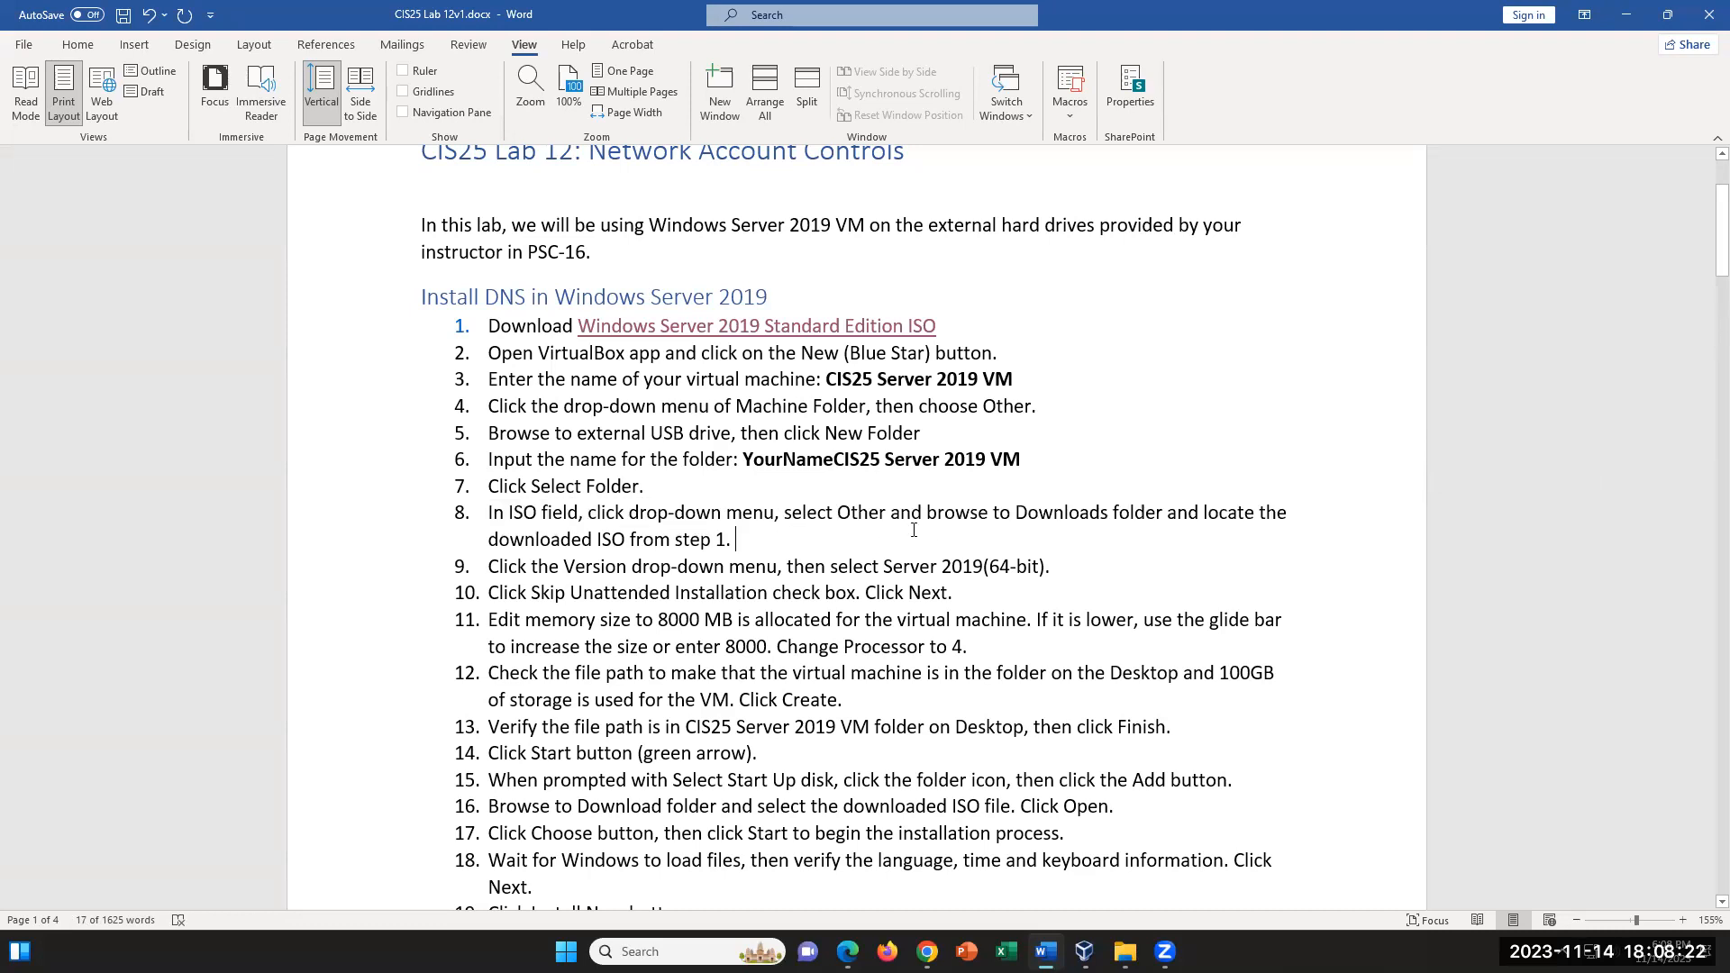
pyautogui.click(1045, 952)
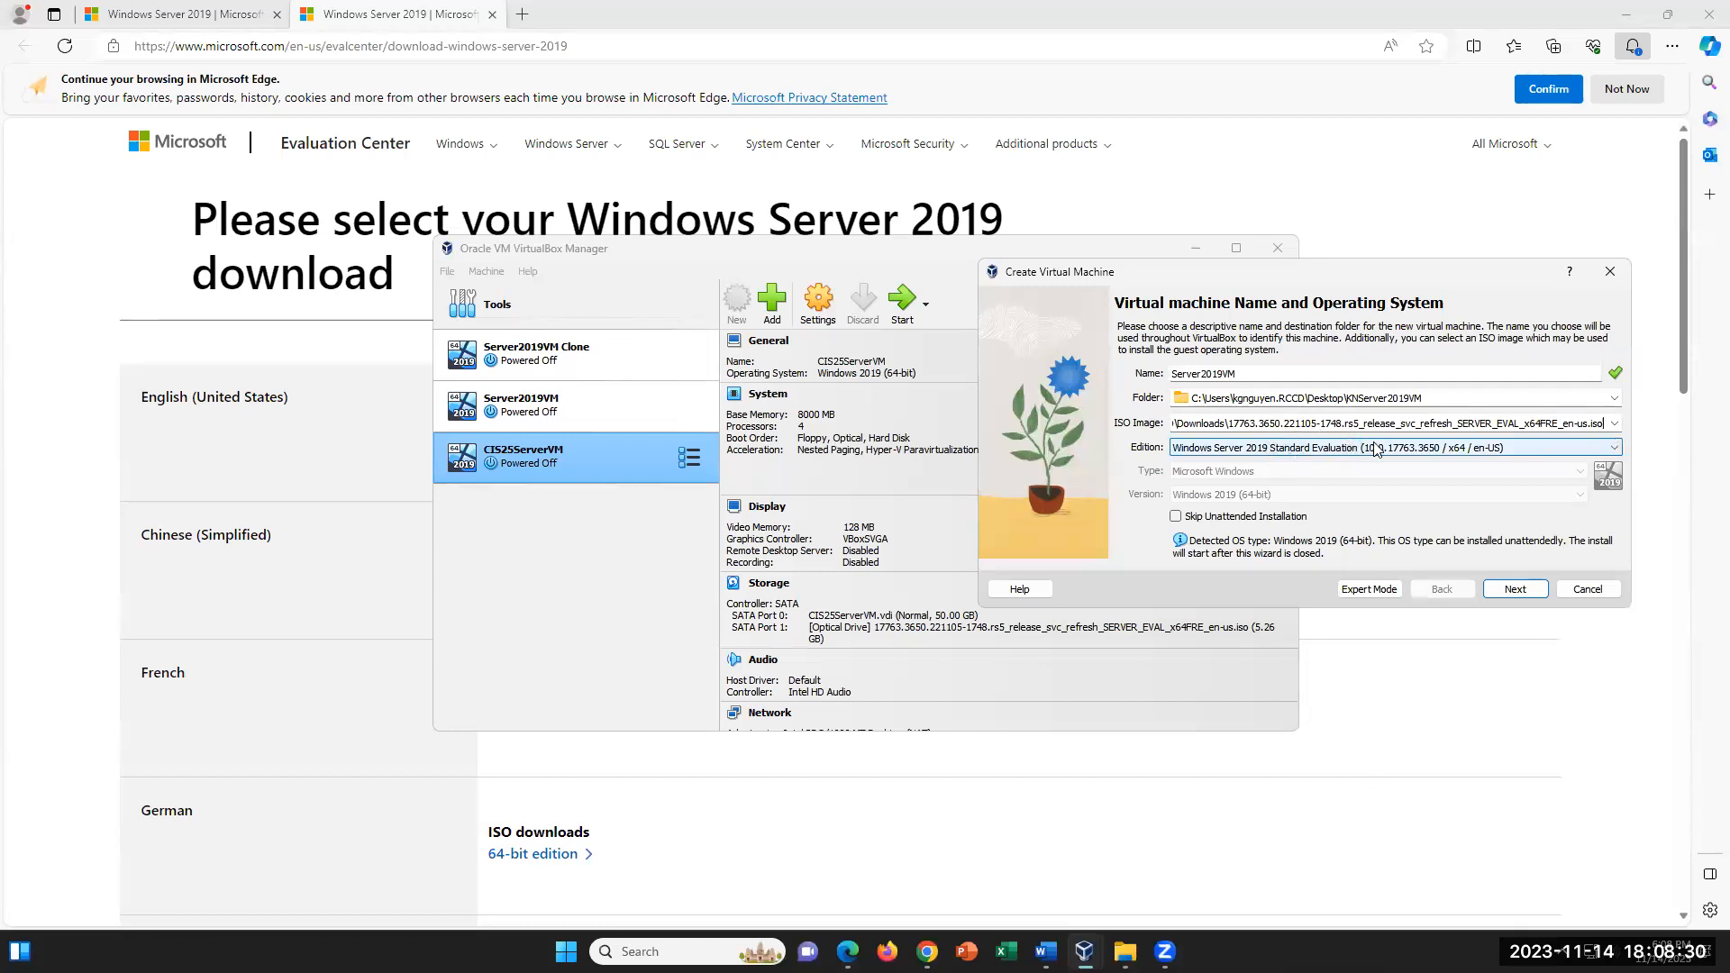
# - Keep the Windows Server 2019 Standard Evaluation edition, enable Skip Unattended Installation, and continue to the hardware settings
pyautogui.click(1618, 452)
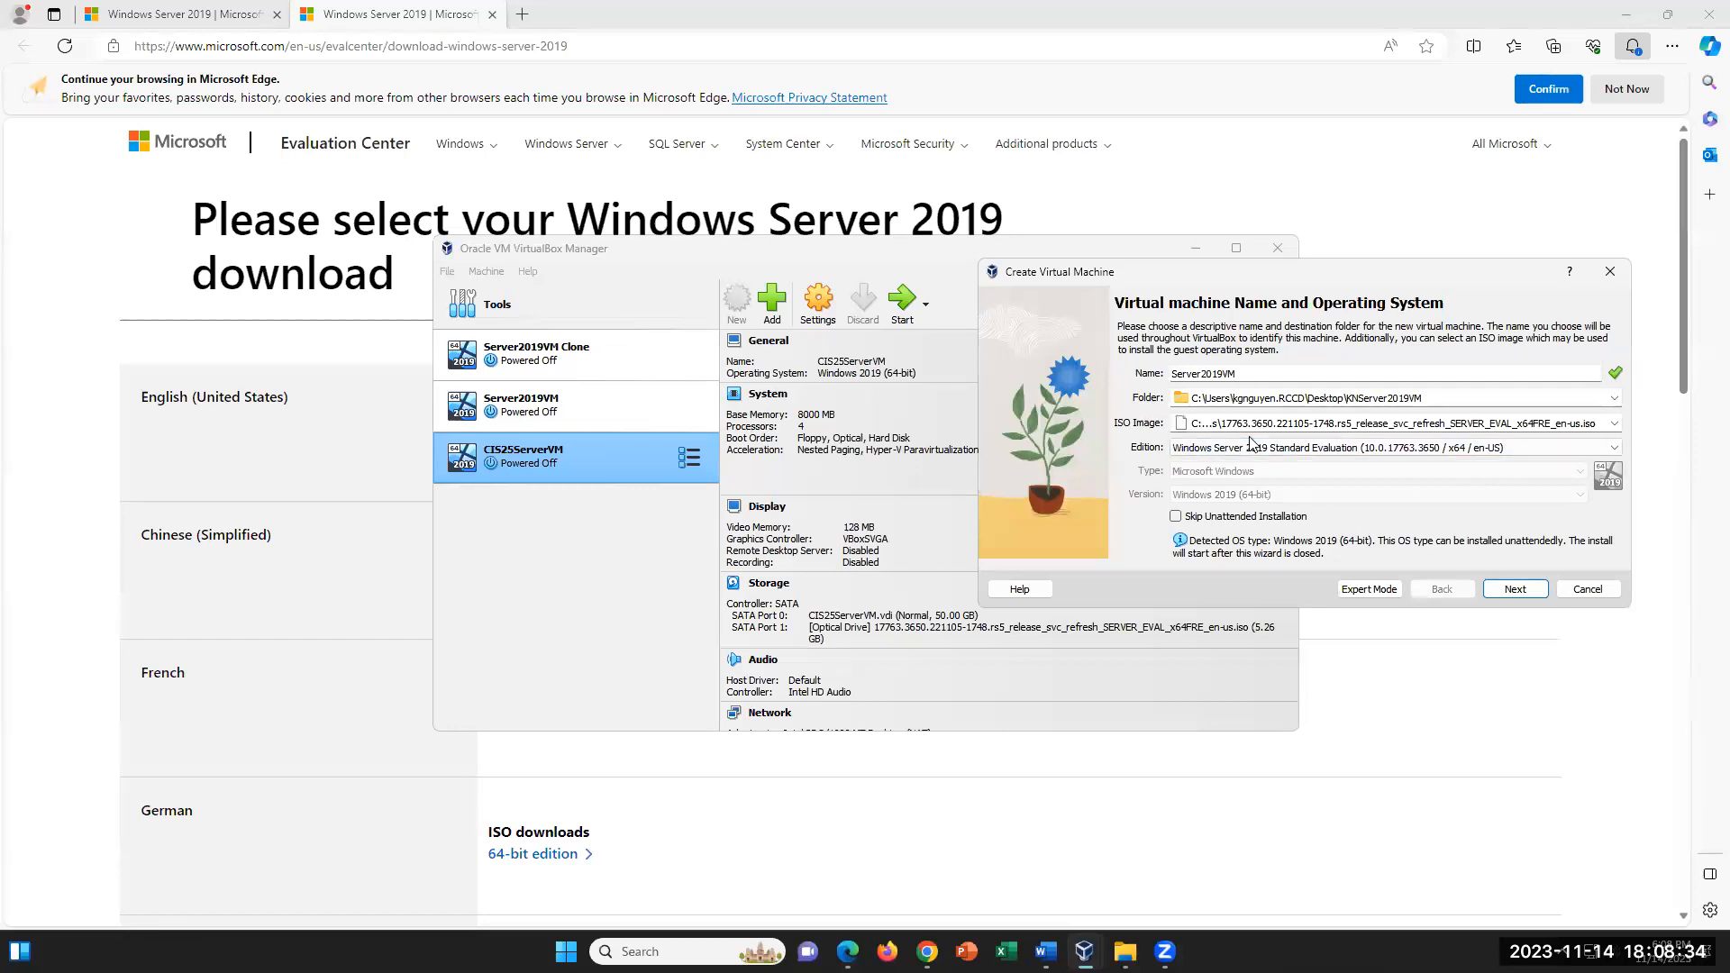
pyautogui.click(1176, 518)
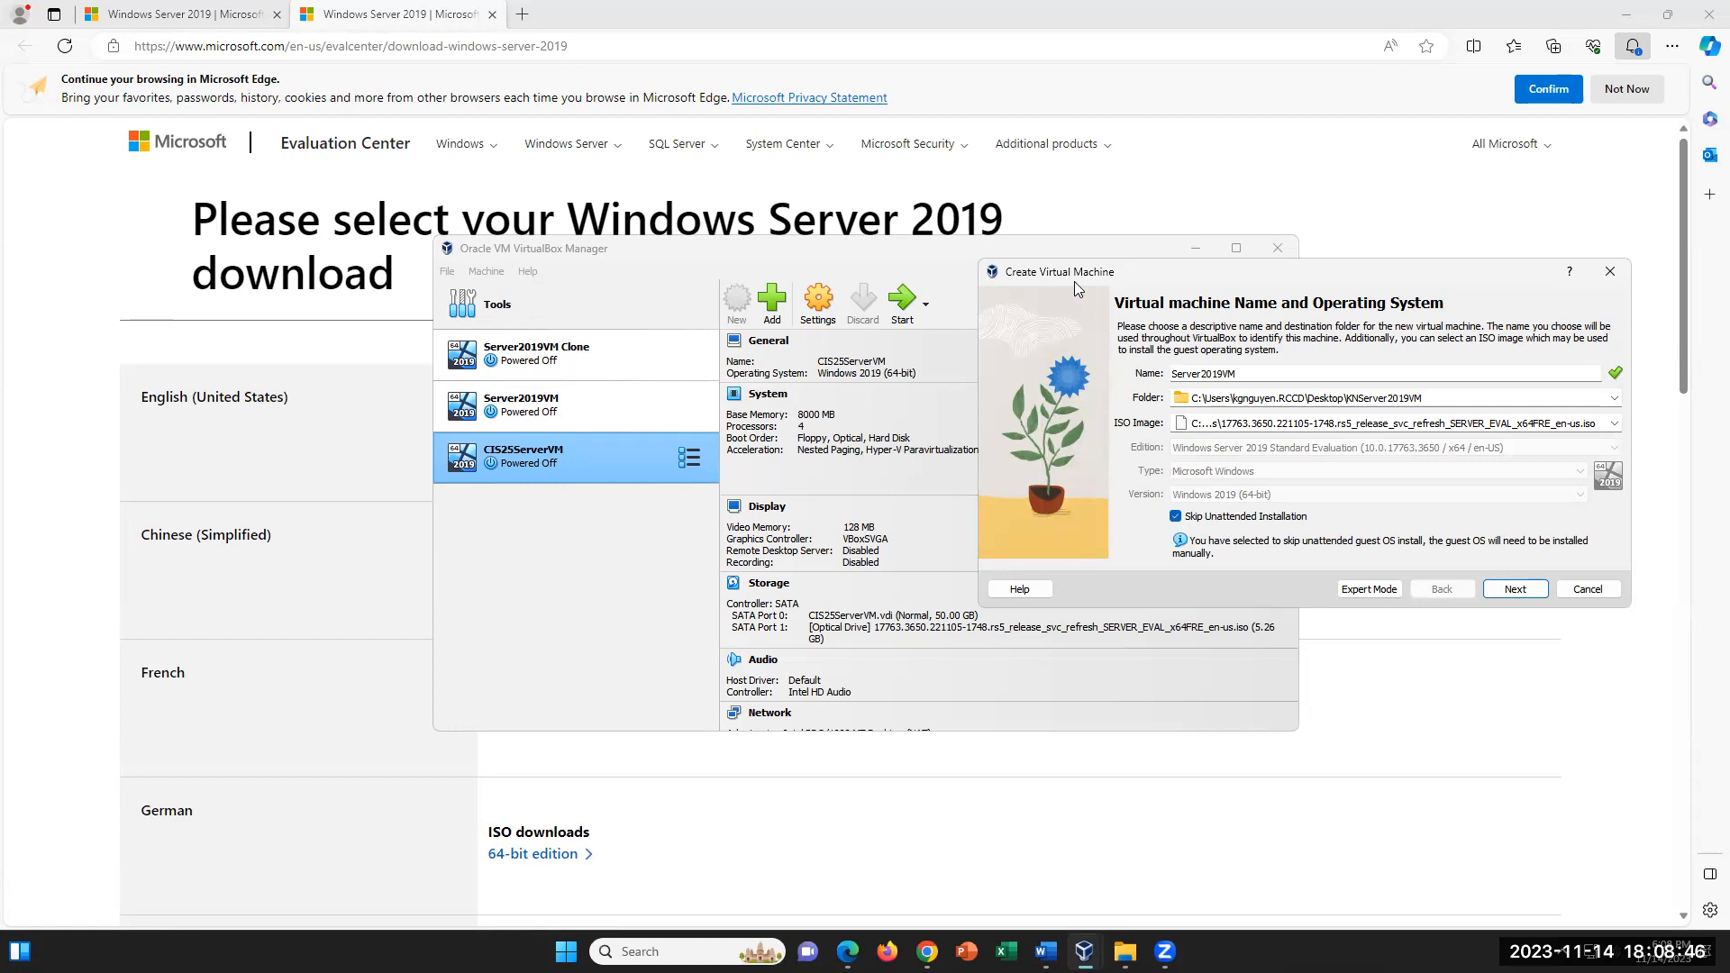
pyautogui.click(1175, 515)
pyautogui.click(1518, 587)
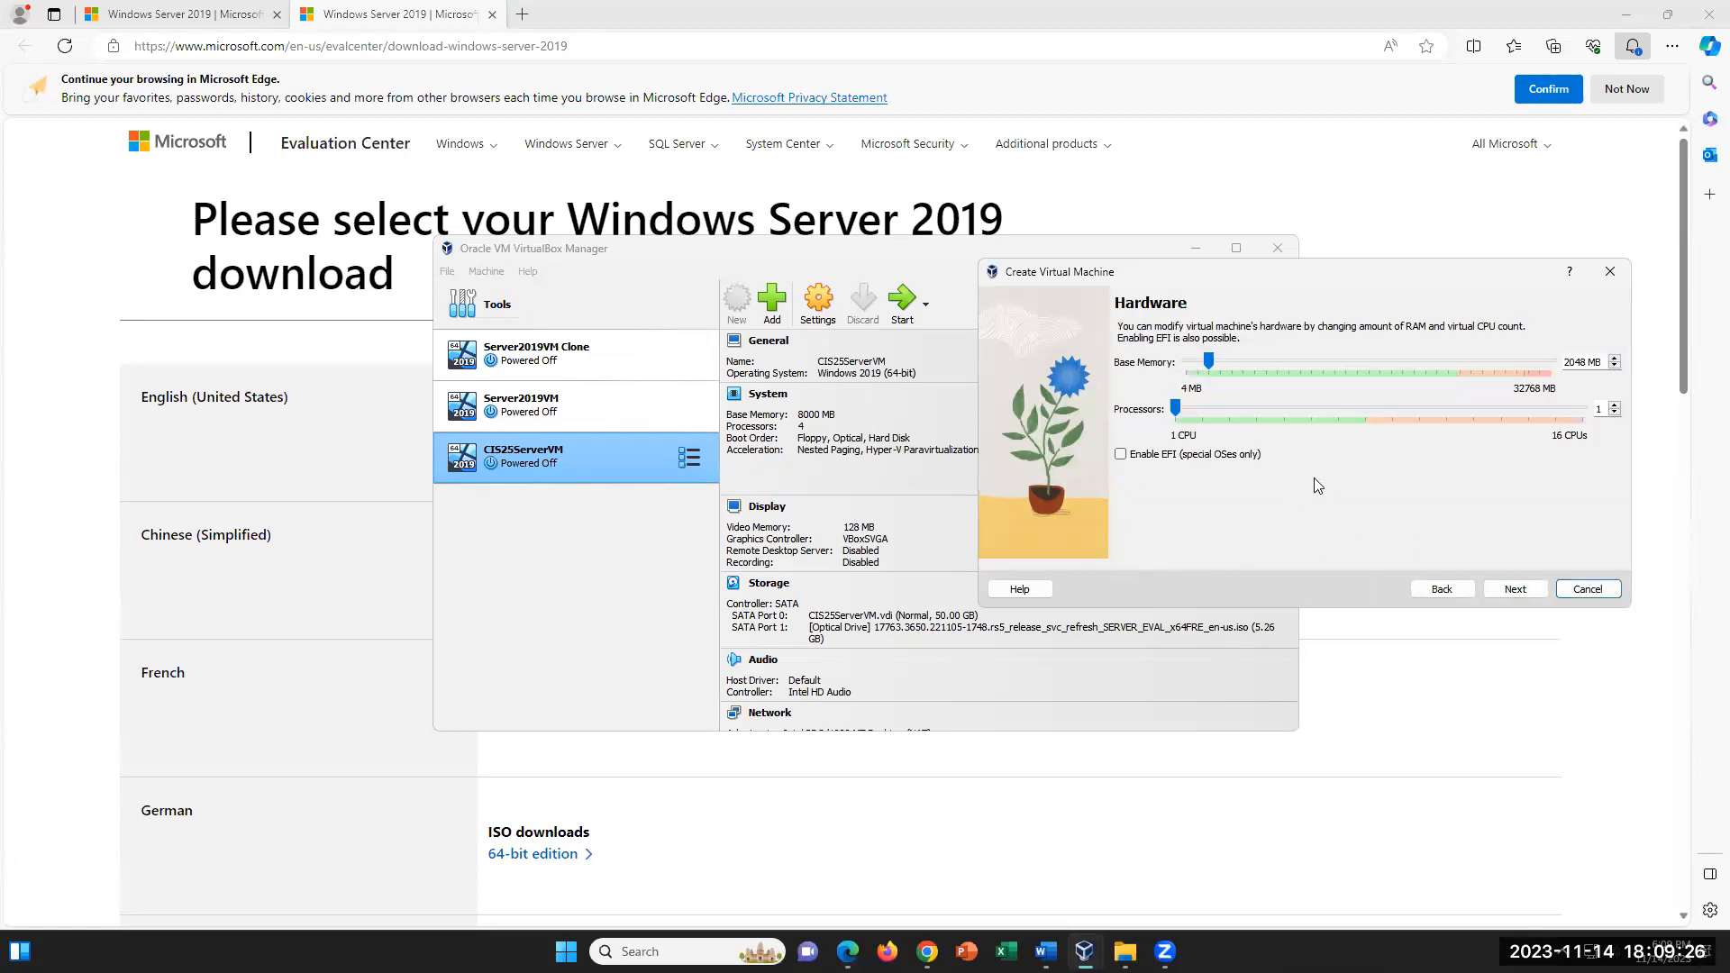
# - Set the virtual machine's base memory to 8000 MB and its processors to 4
pyautogui.moveTo(1604, 362); pyautogui.dragTo(1568, 364)
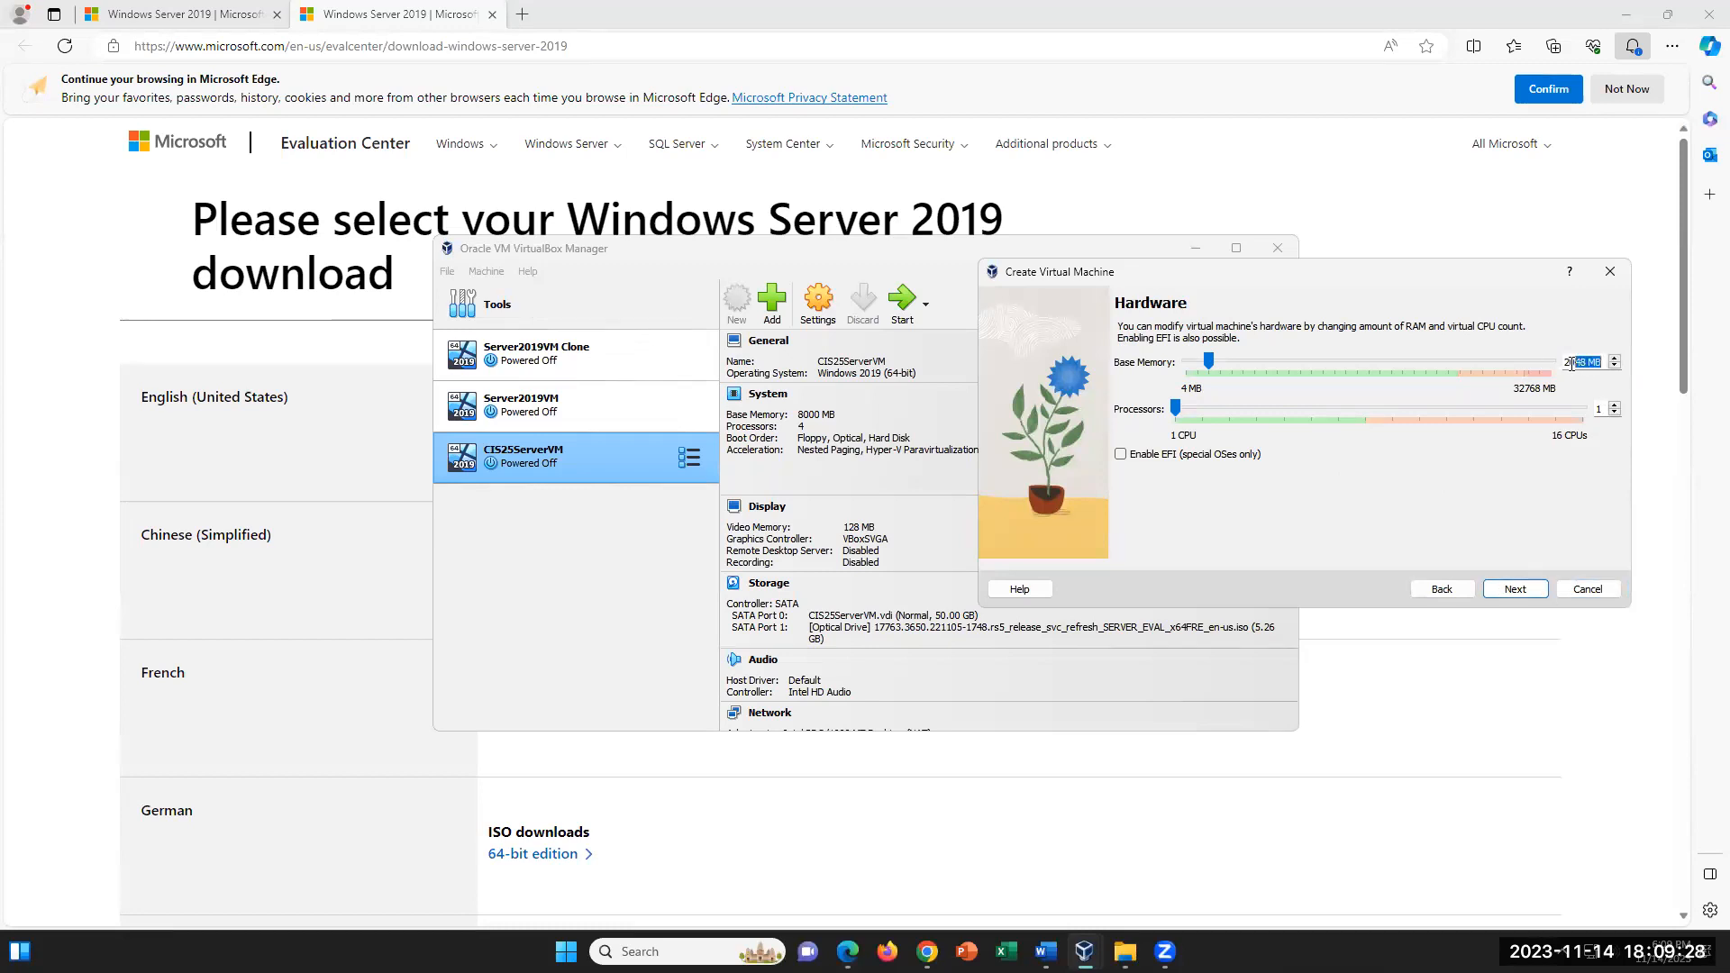
pyautogui.write('8000')
pyautogui.doubleClick(1597, 410)
pyautogui.write('4')
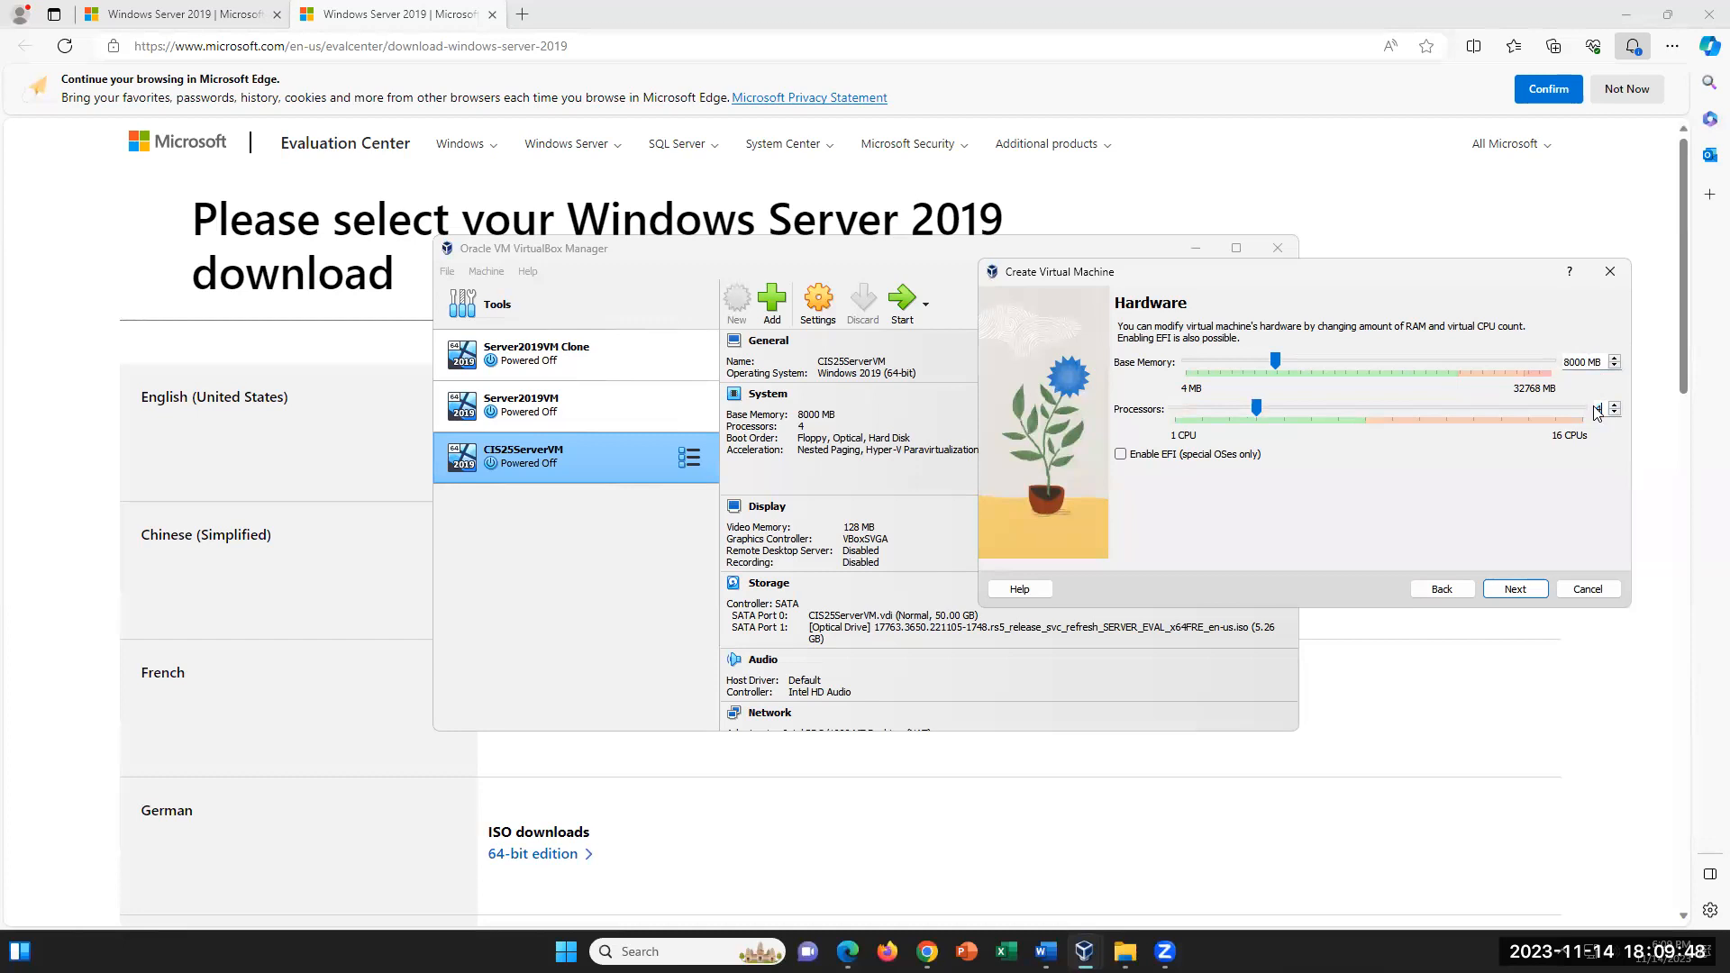
pyautogui.doubleClick(1562, 360)
pyautogui.doubleClick(1585, 404)
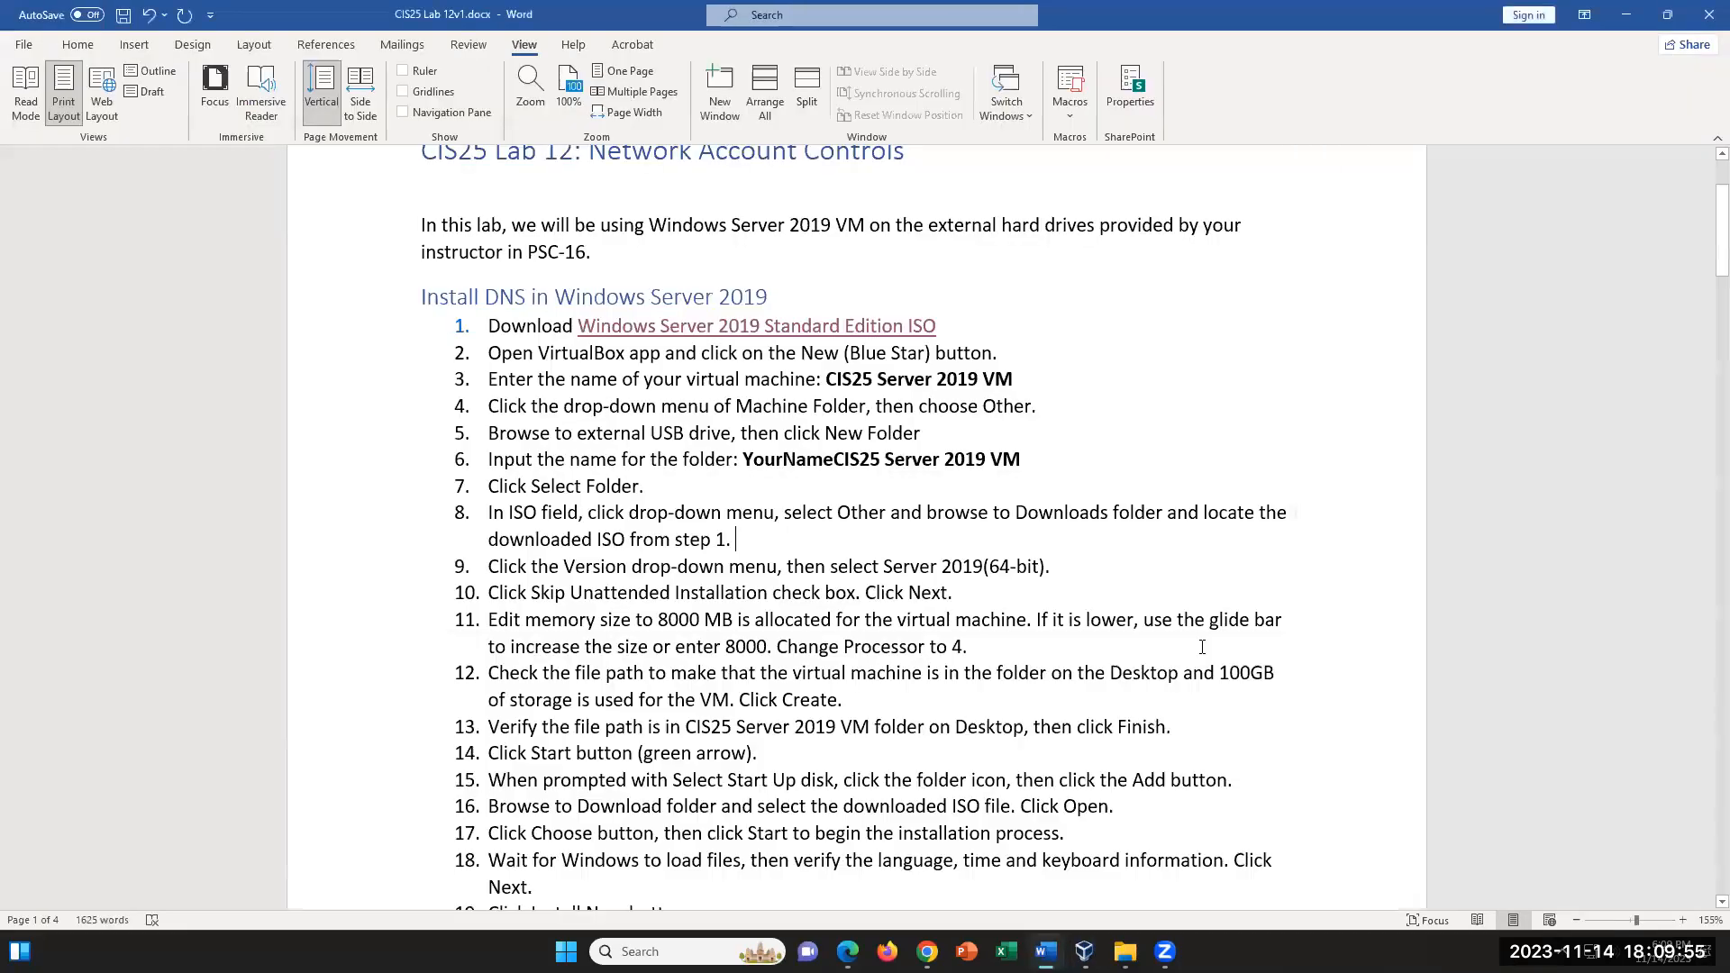
# - Check the lab instructions in Word, and back in VirtualBox finish creating the virtual machine with a 100 GB virtual hard disk
pyautogui.click(1046, 951)
pyautogui.click(1184, 879)
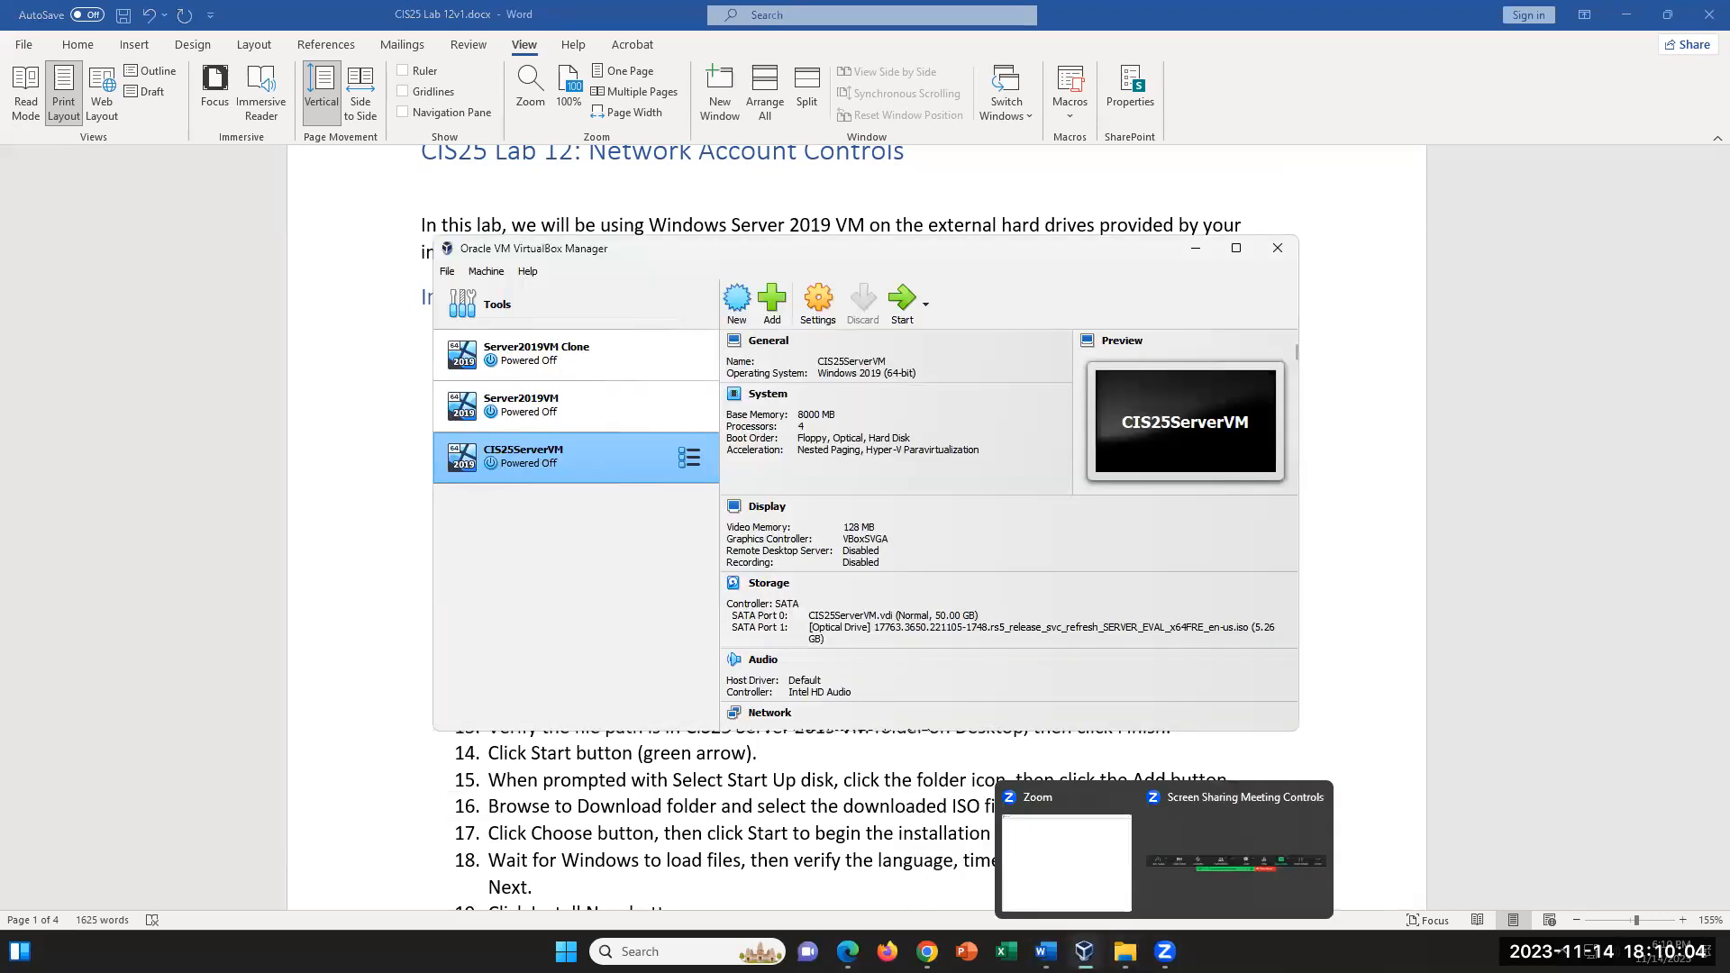
pyautogui.moveTo(1084, 952)
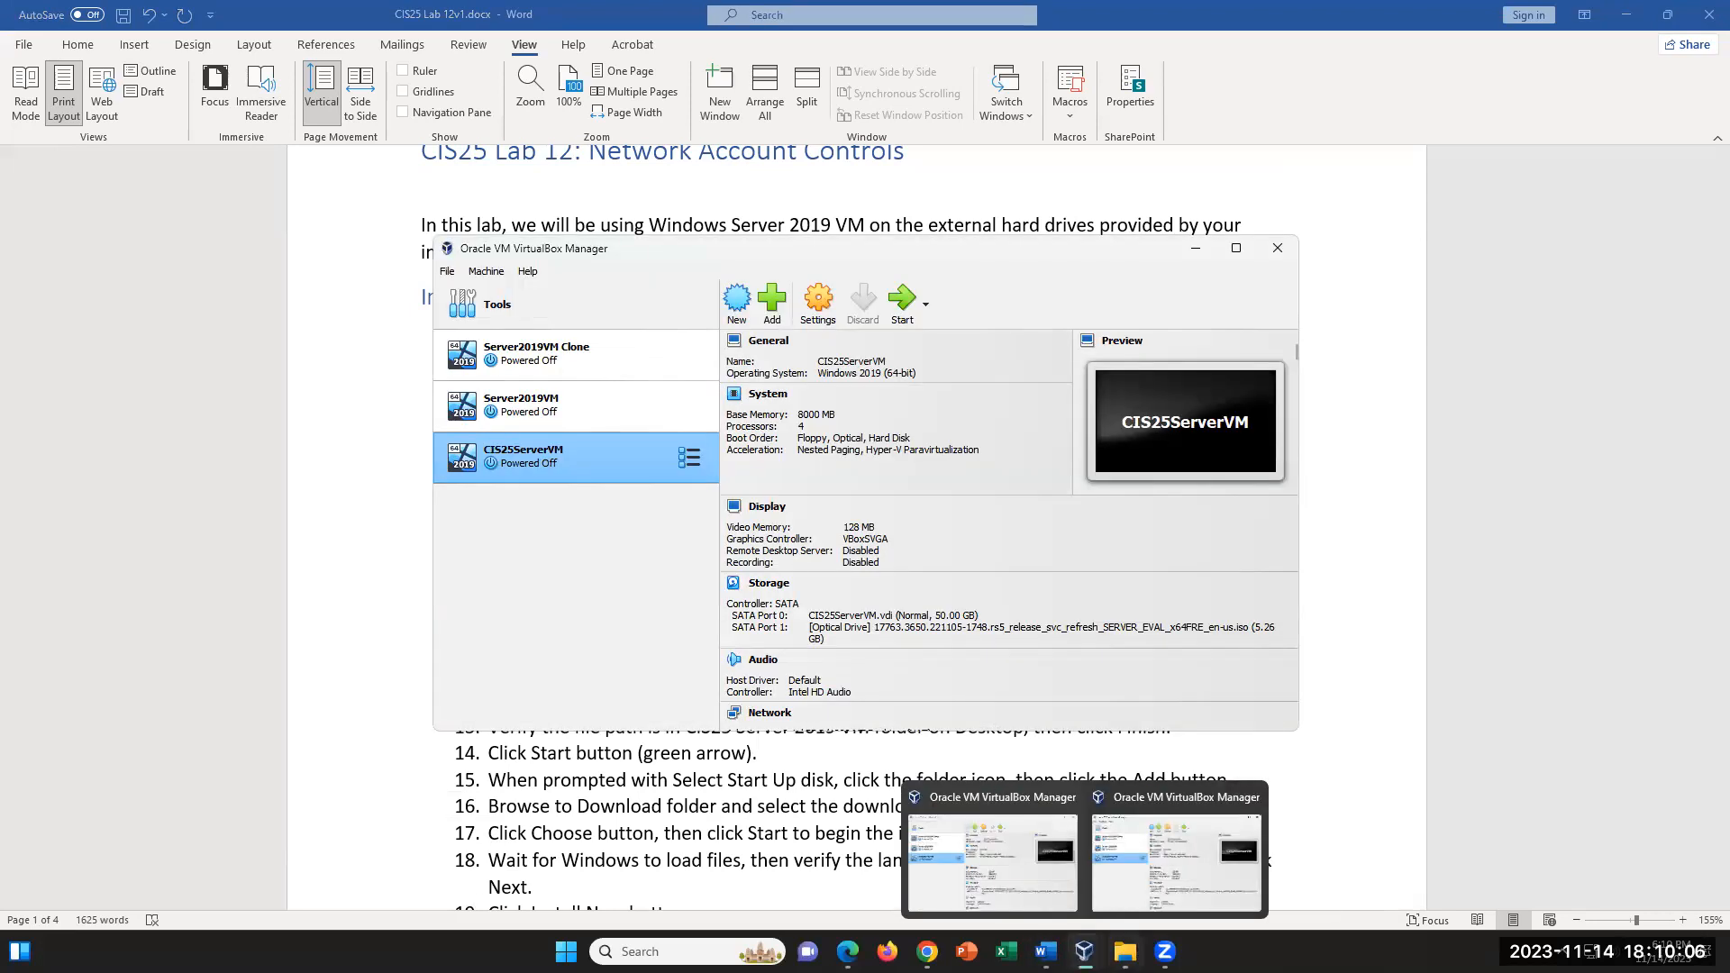
pyautogui.click(1110, 849)
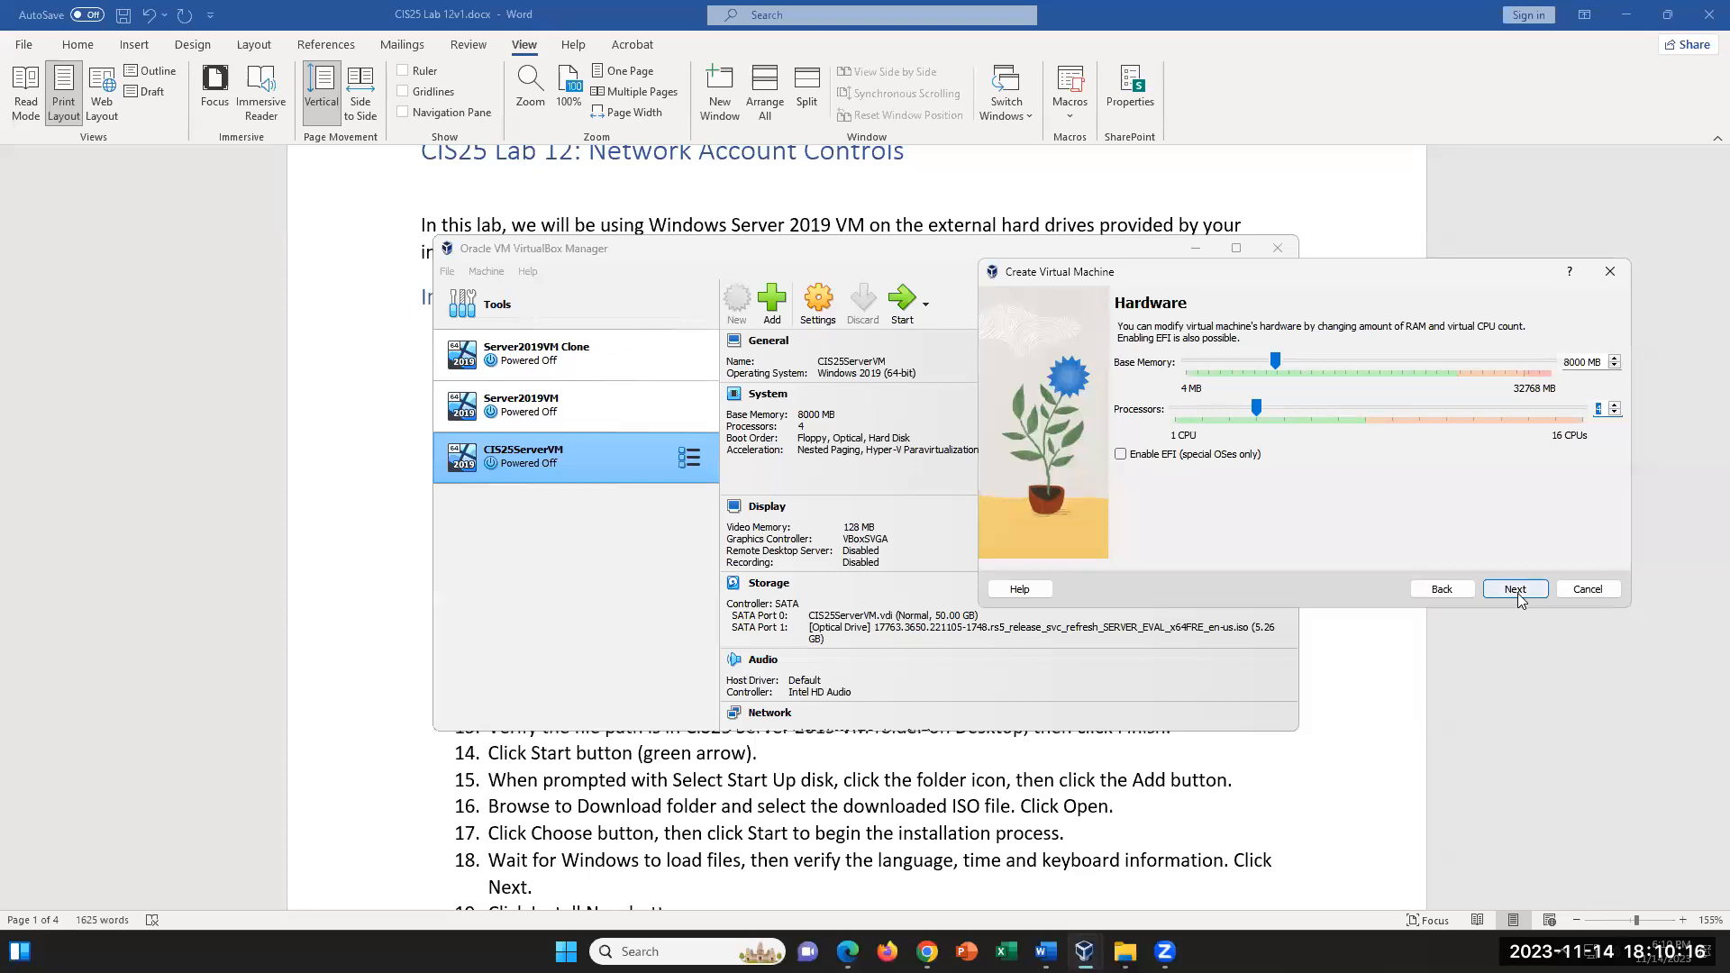
pyautogui.click(1518, 591)
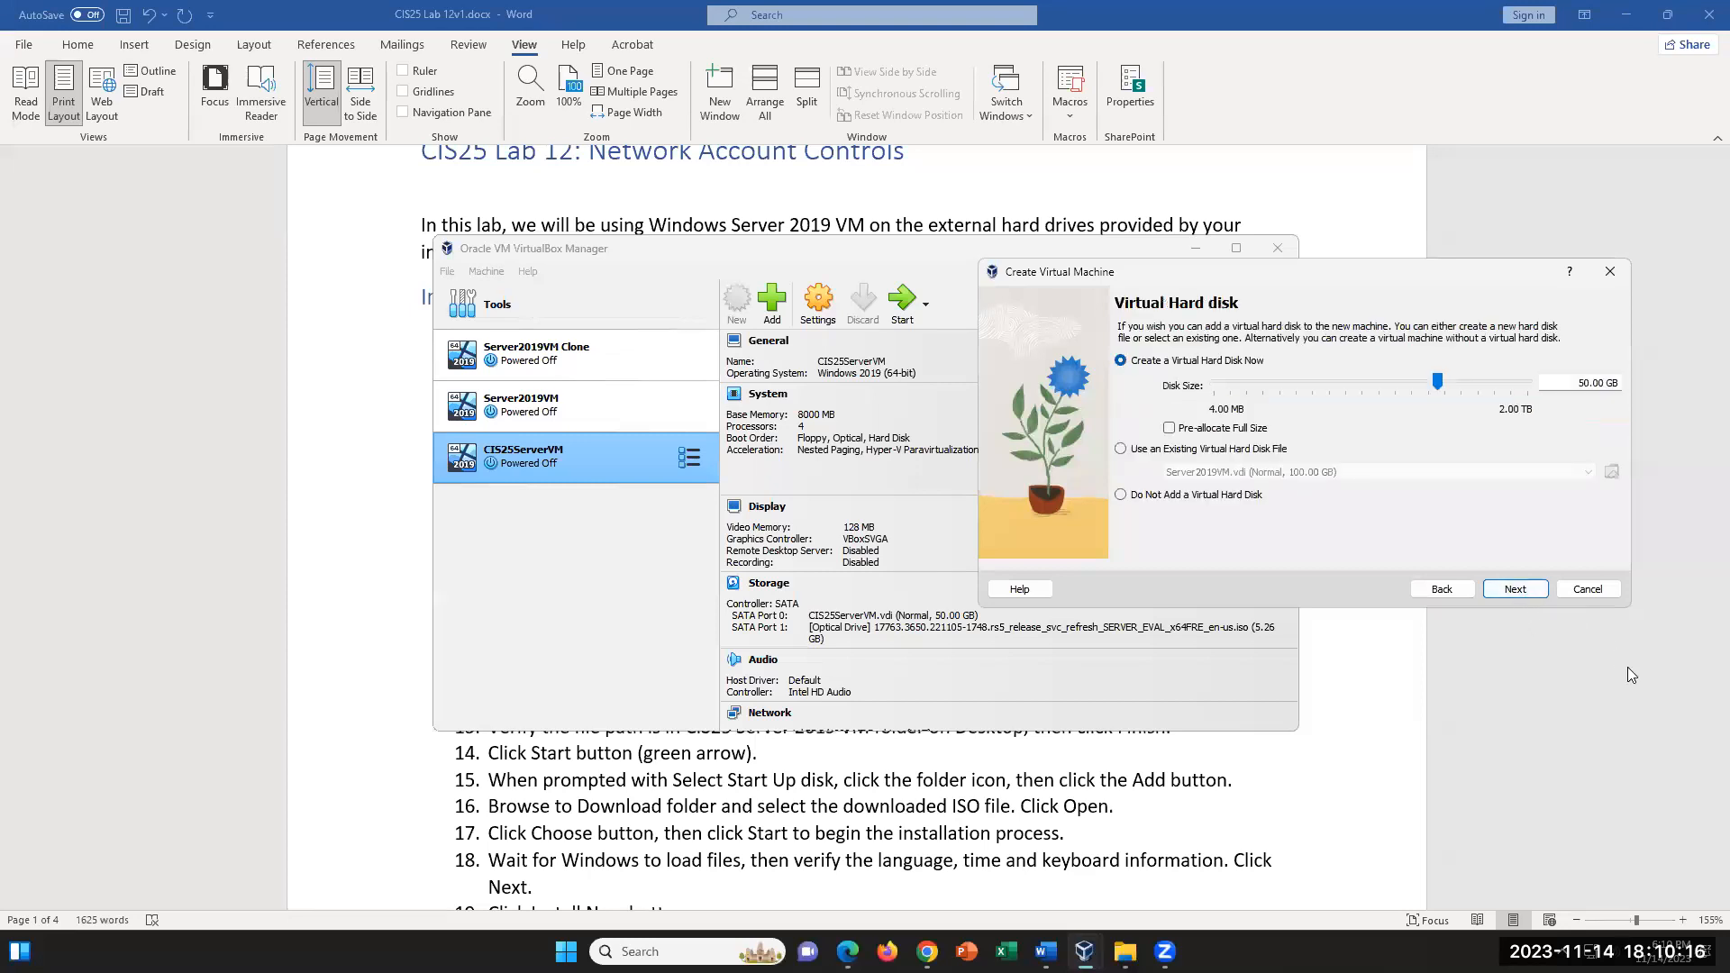
pyautogui.doubleClick(1588, 383)
pyautogui.write('100')
pyautogui.click(1514, 590)
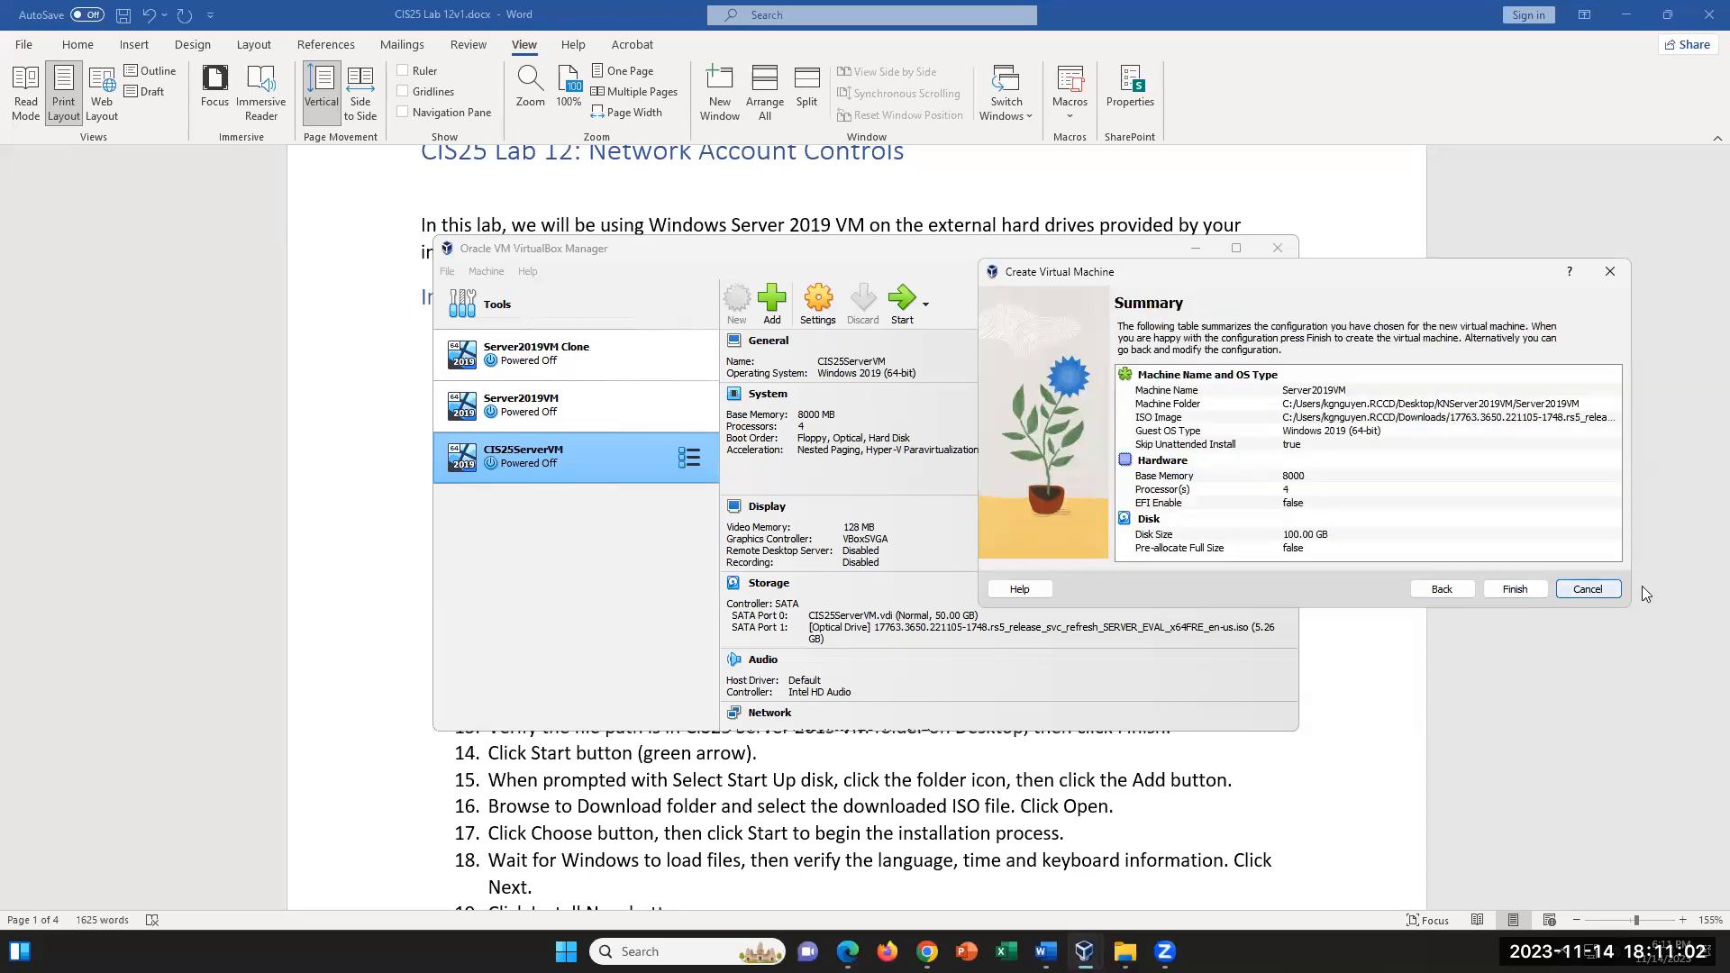
pyautogui.click(1523, 592)
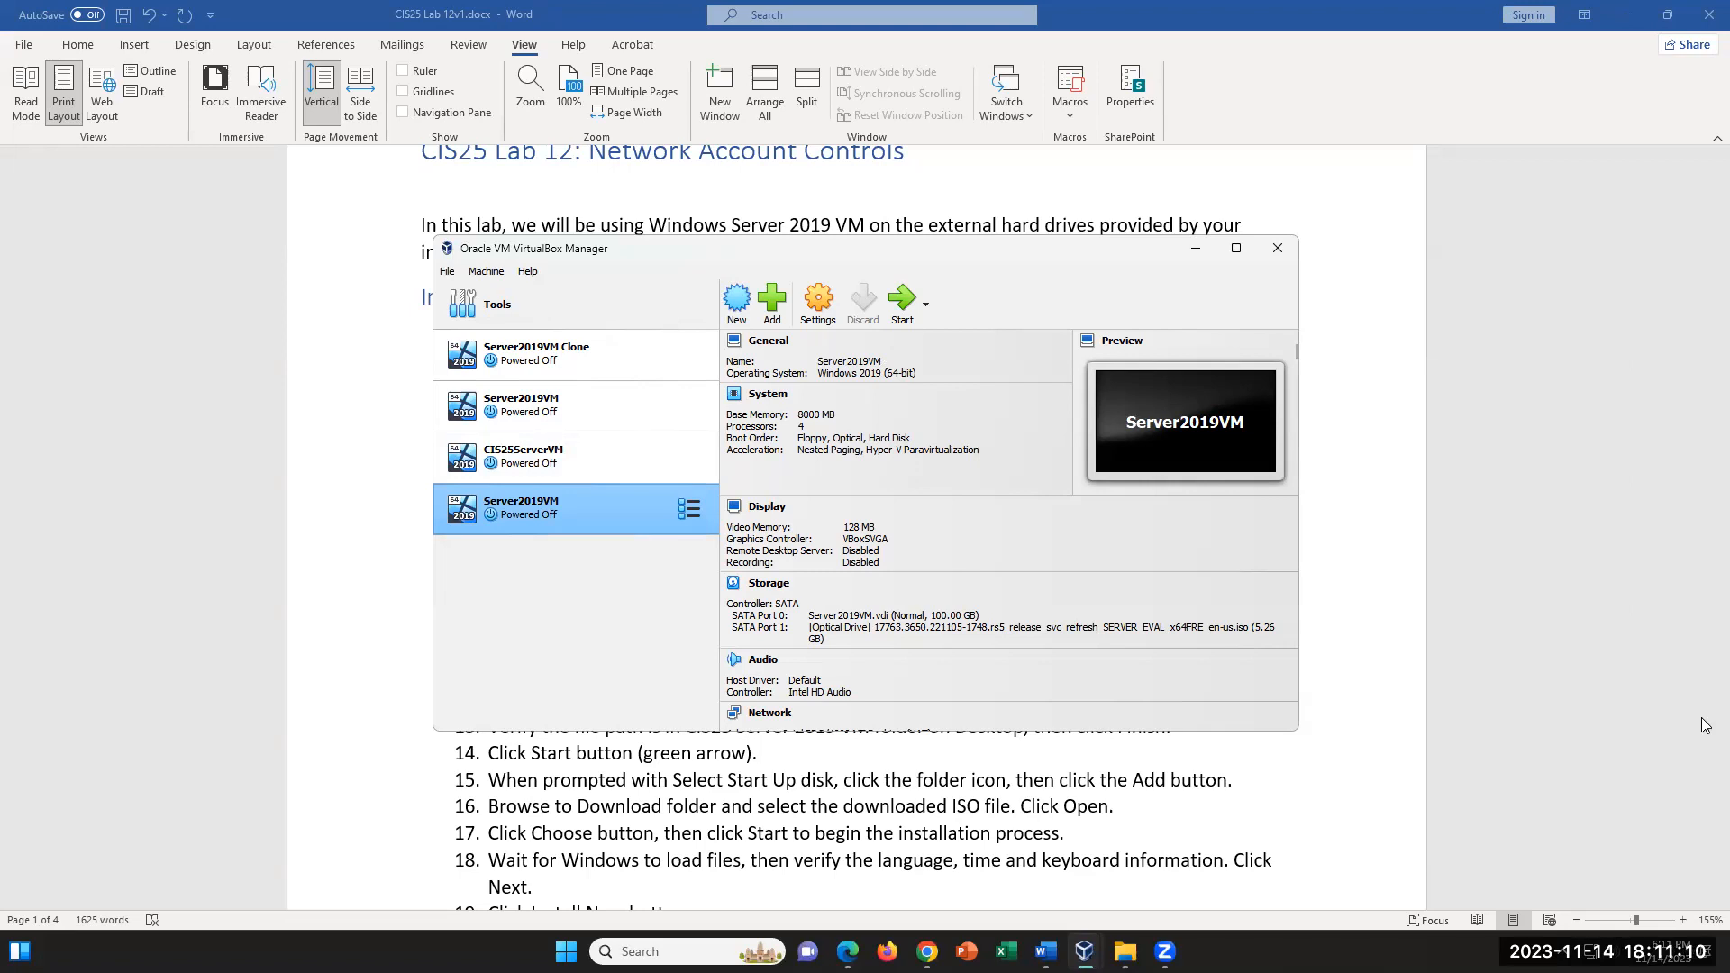
# - Remove the older Server2019VM from the machine list and start the newly created Server2019VM
pyautogui.click(597, 411)
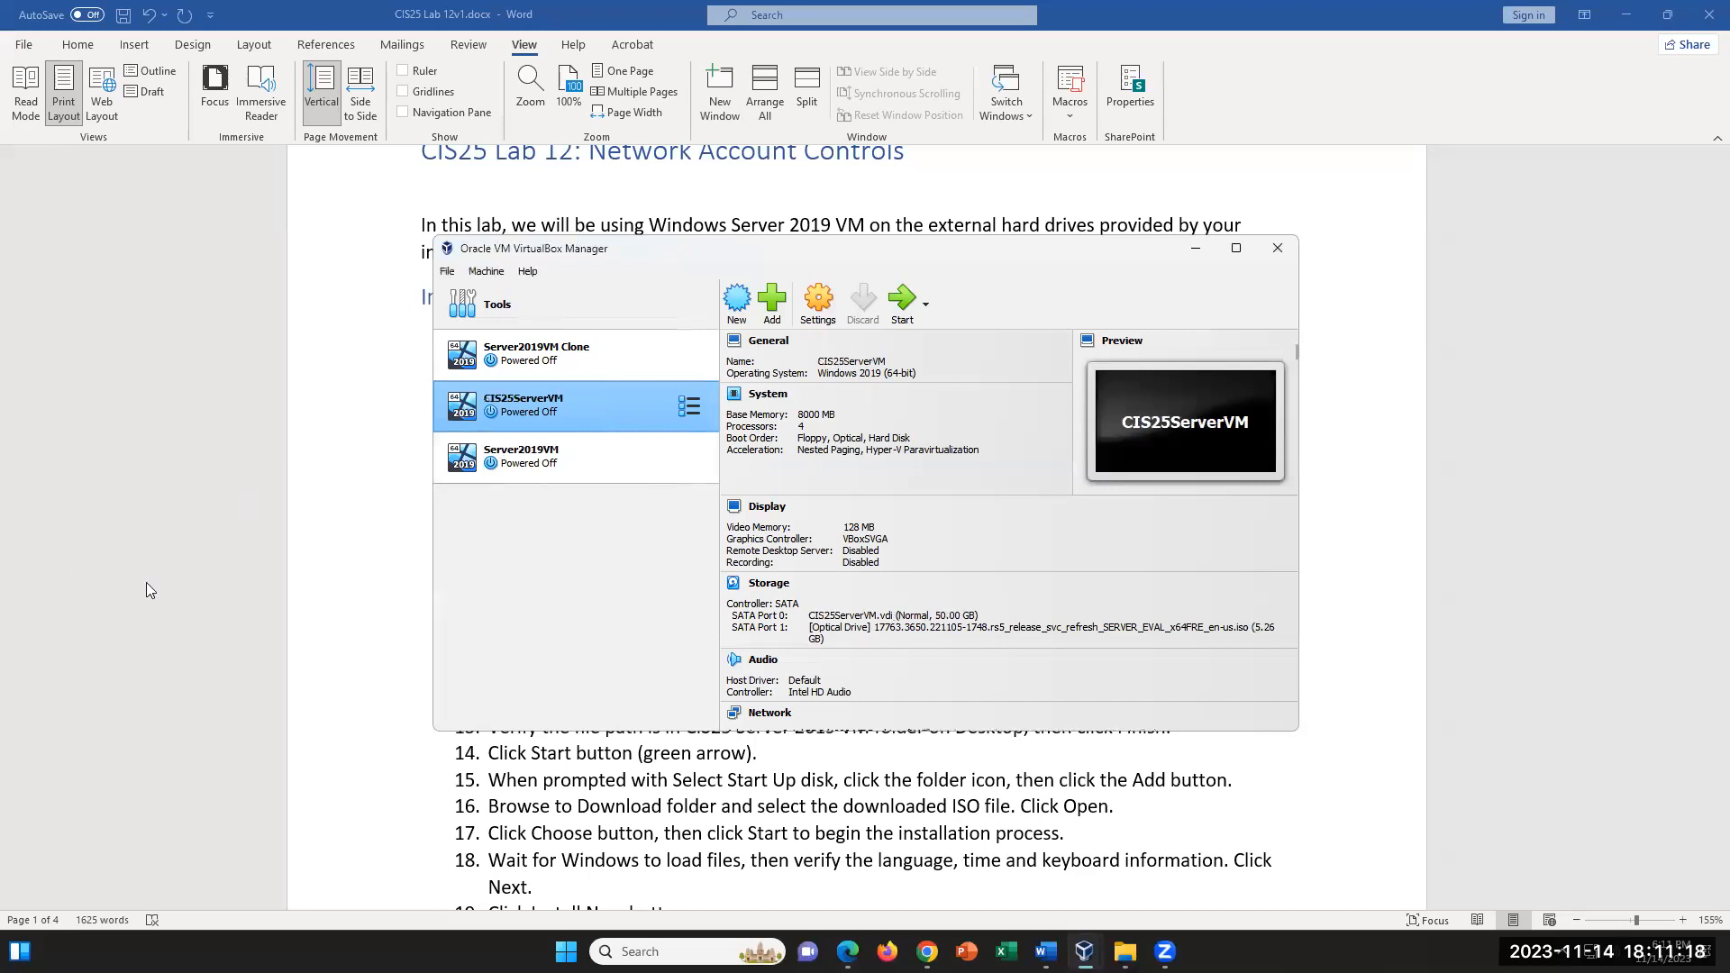
pyautogui.click(602, 465)
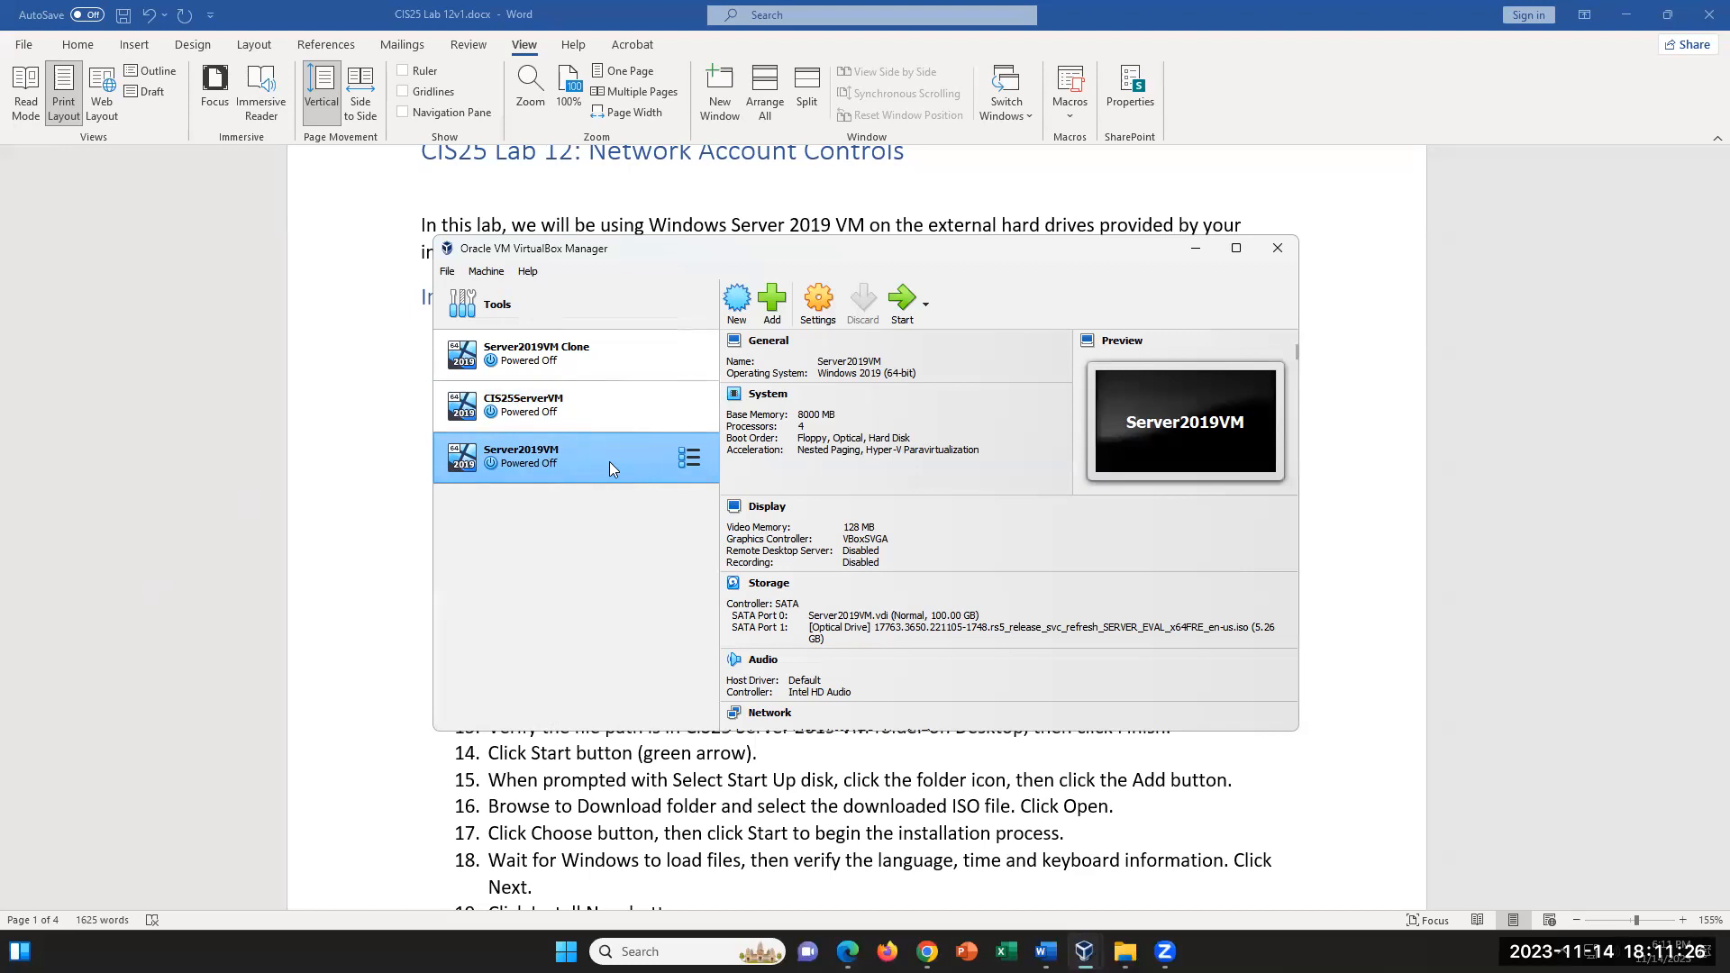
pyautogui.click(826, 302)
pyautogui.click(901, 304)
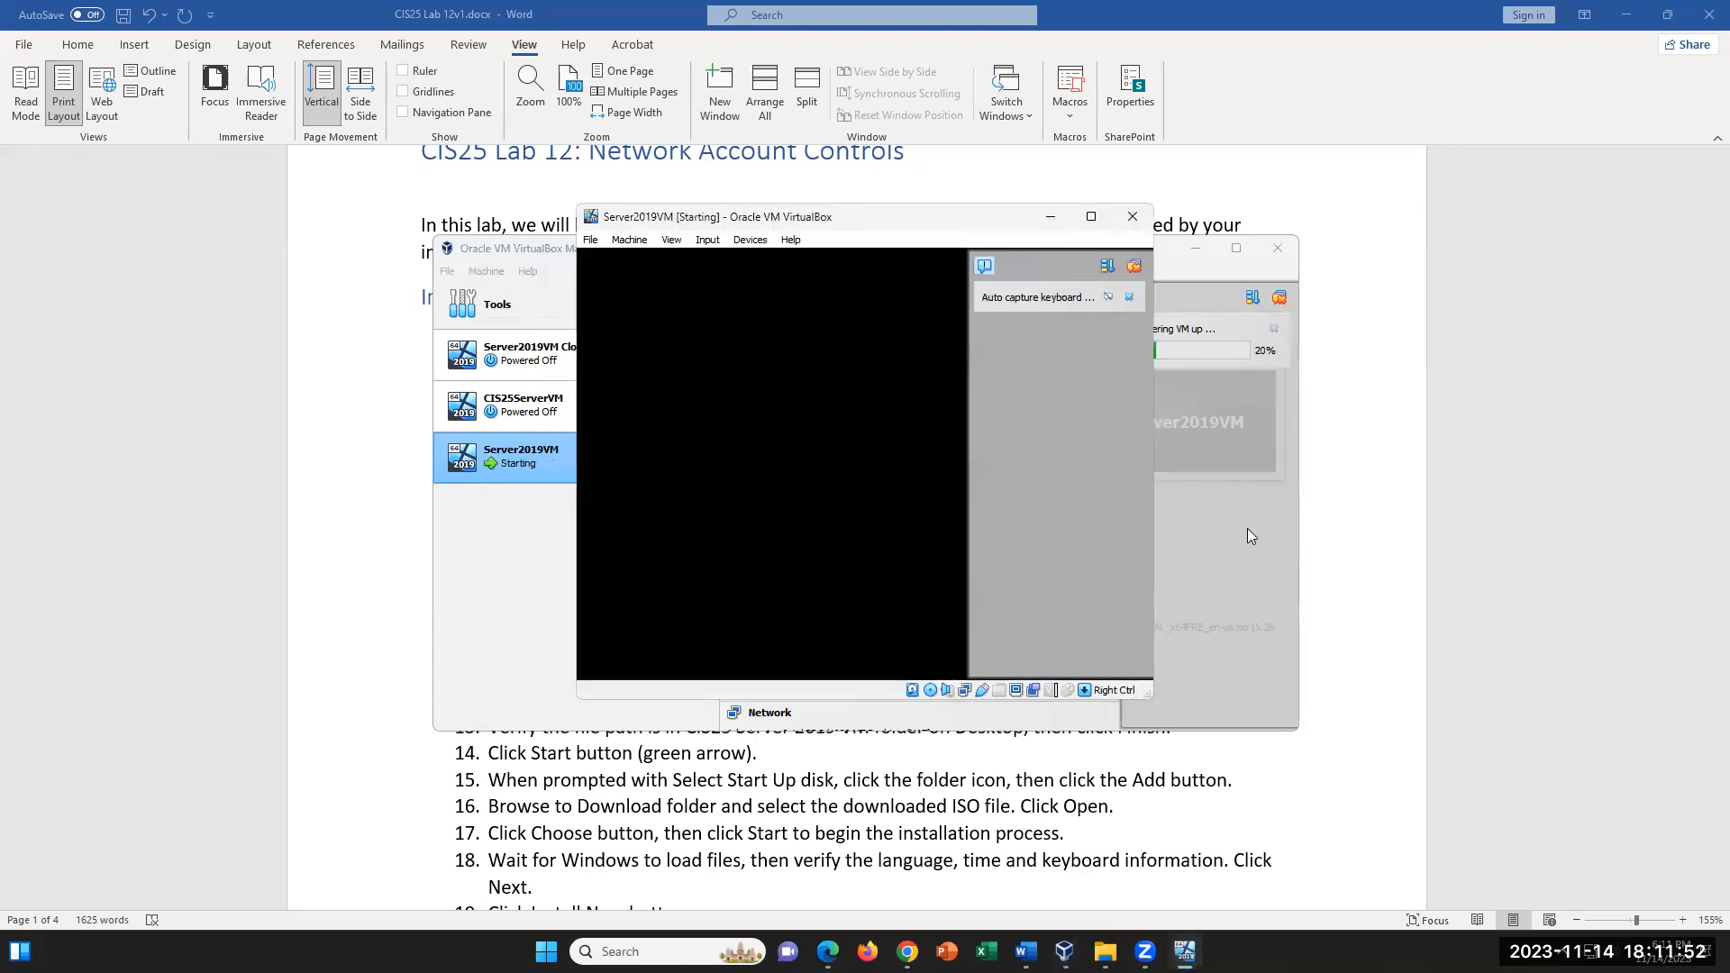
pyautogui.click(1130, 298)
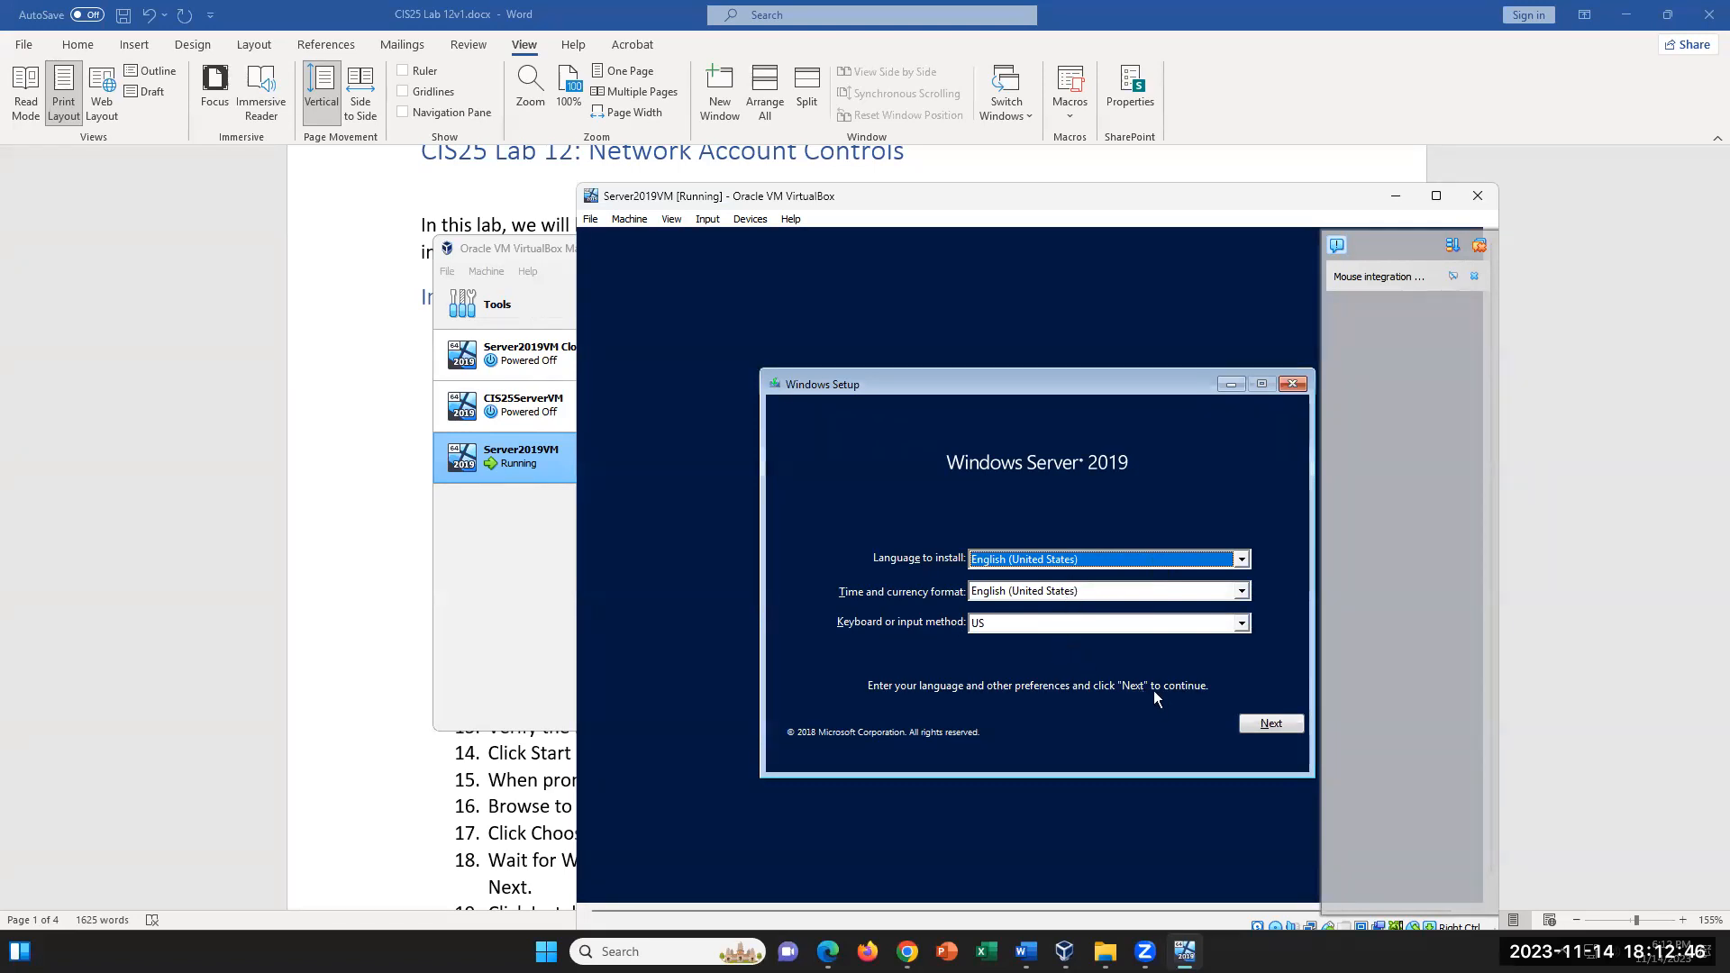
# - Begin Windows Setup with the default language settings and choose Windows Server 2019 Datacenter Evaluation (Desktop Experience) as the operating system
pyautogui.click(1270, 725)
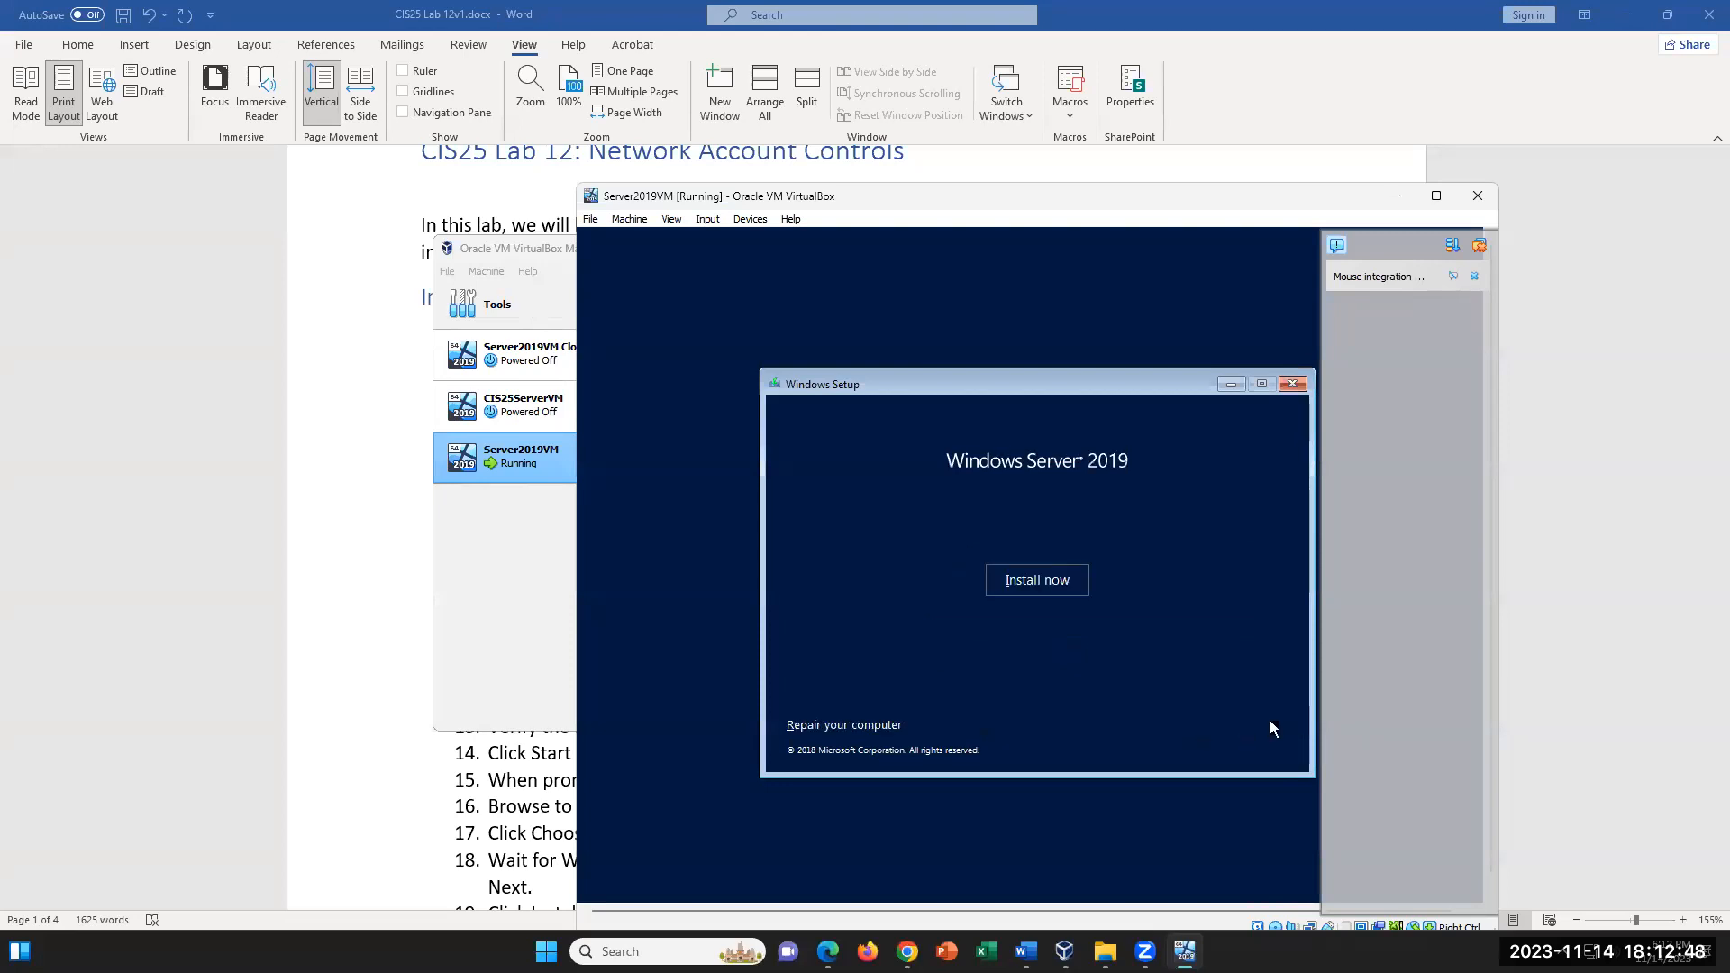
pyautogui.click(1053, 584)
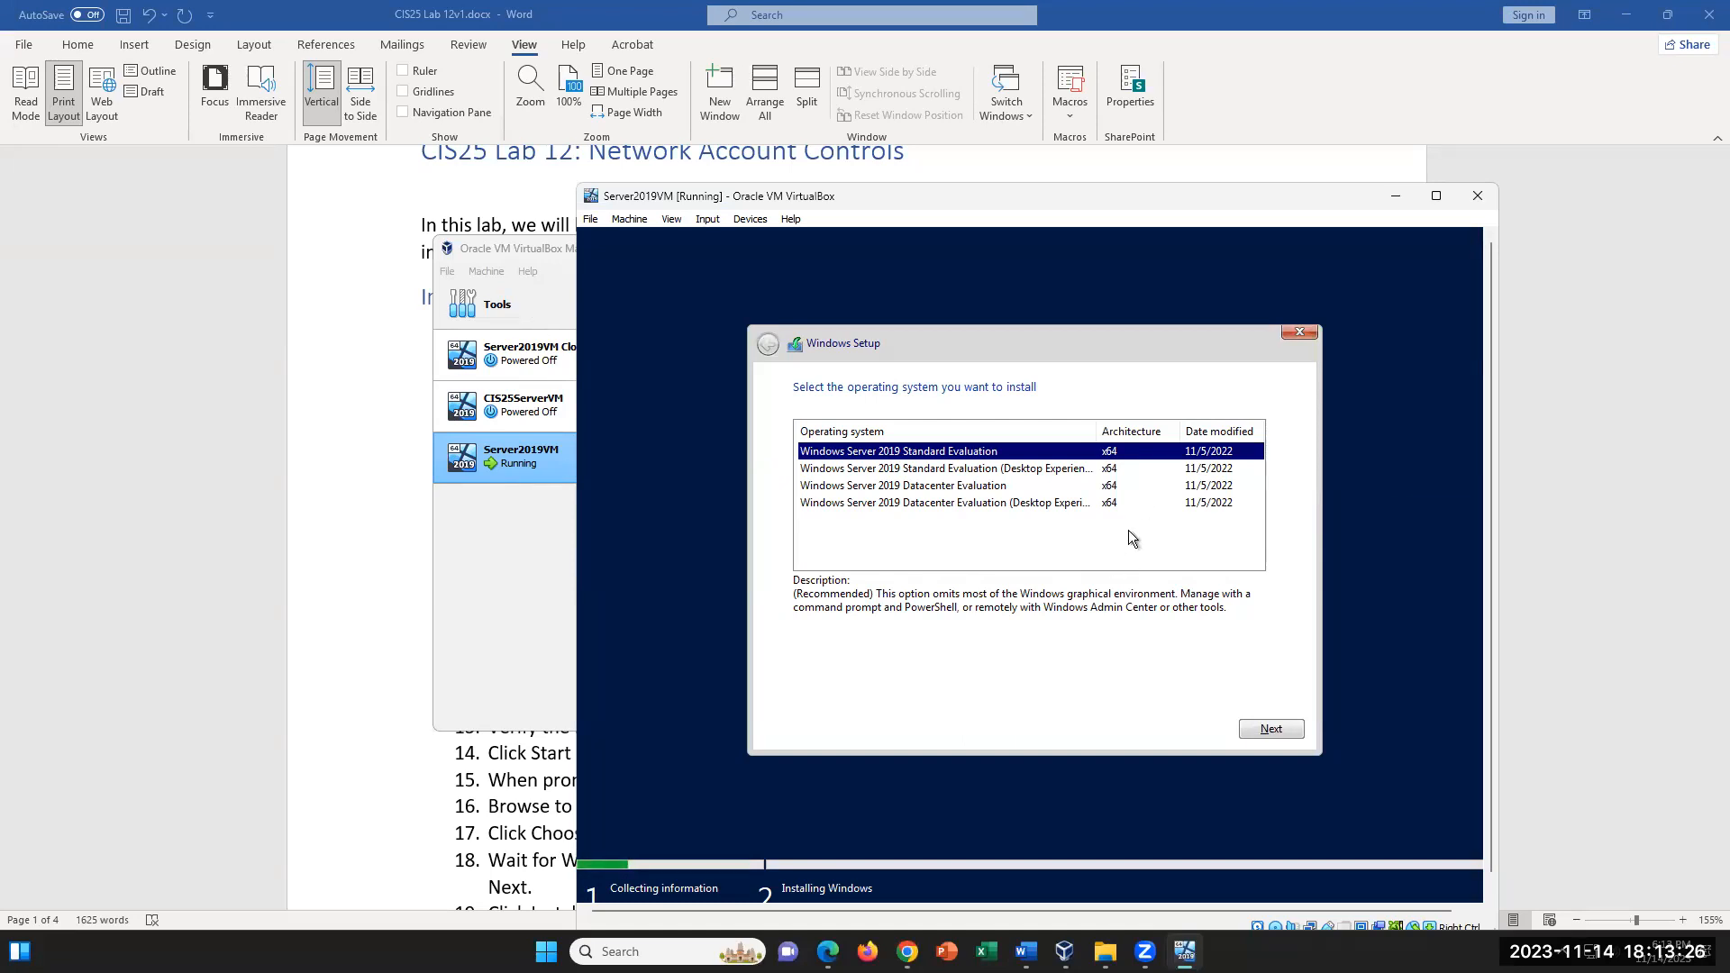
pyautogui.click(1041, 506)
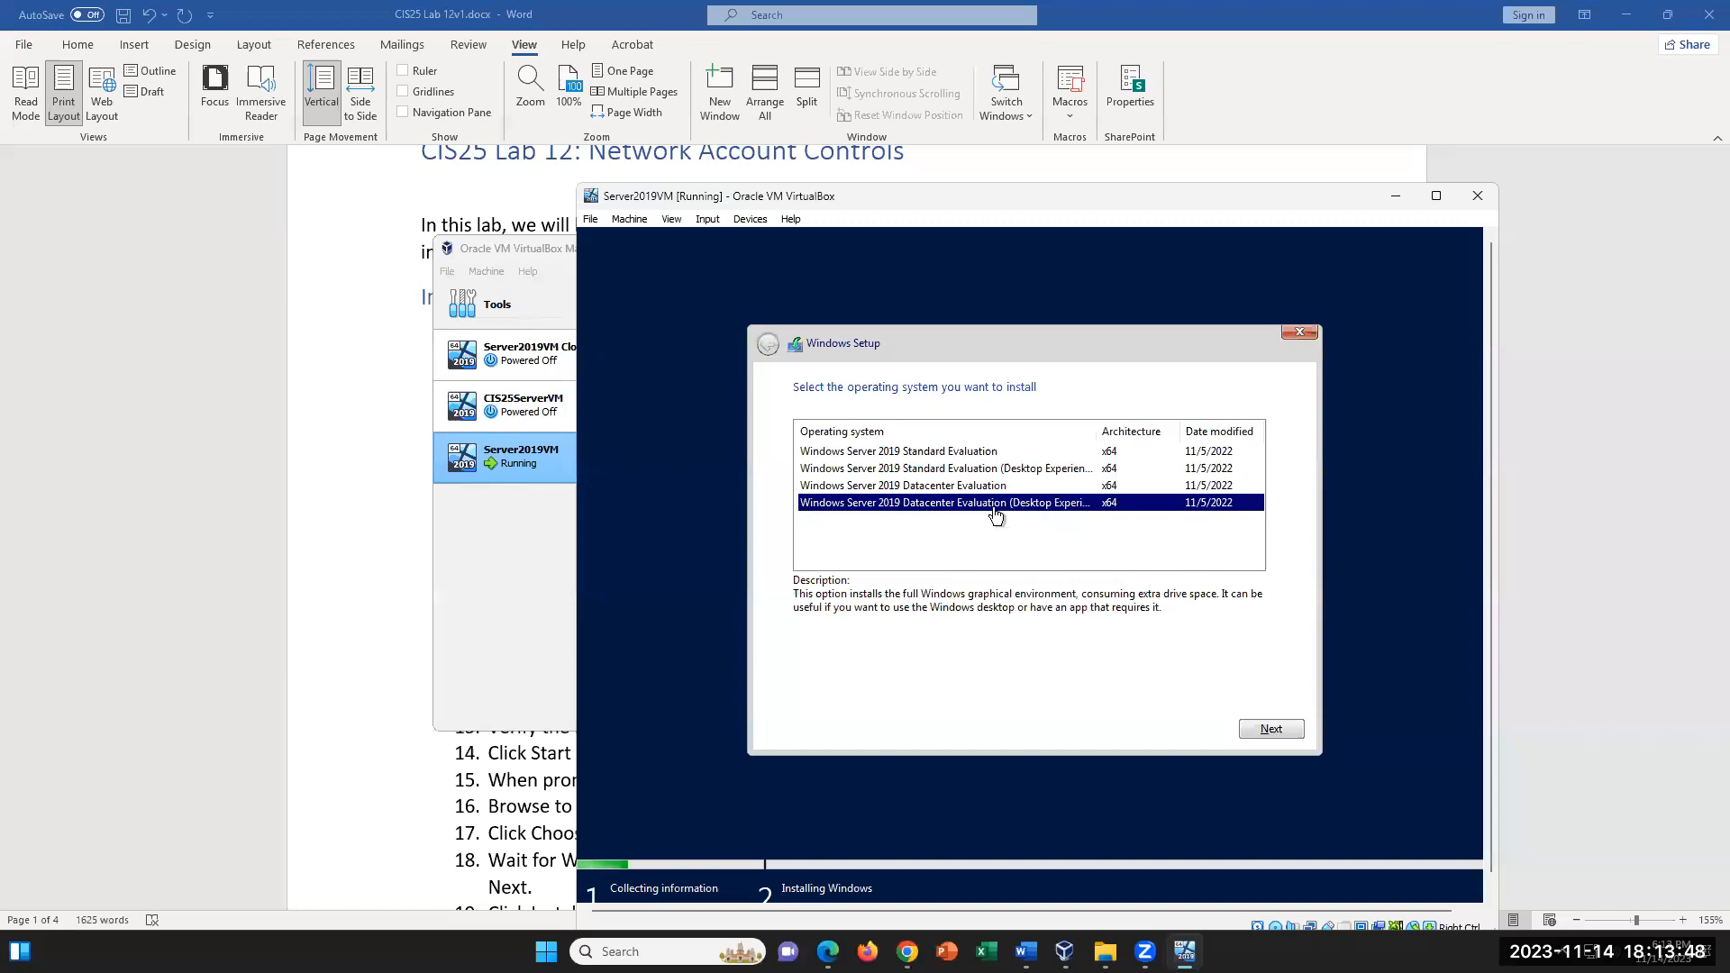
pyautogui.click(1259, 716)
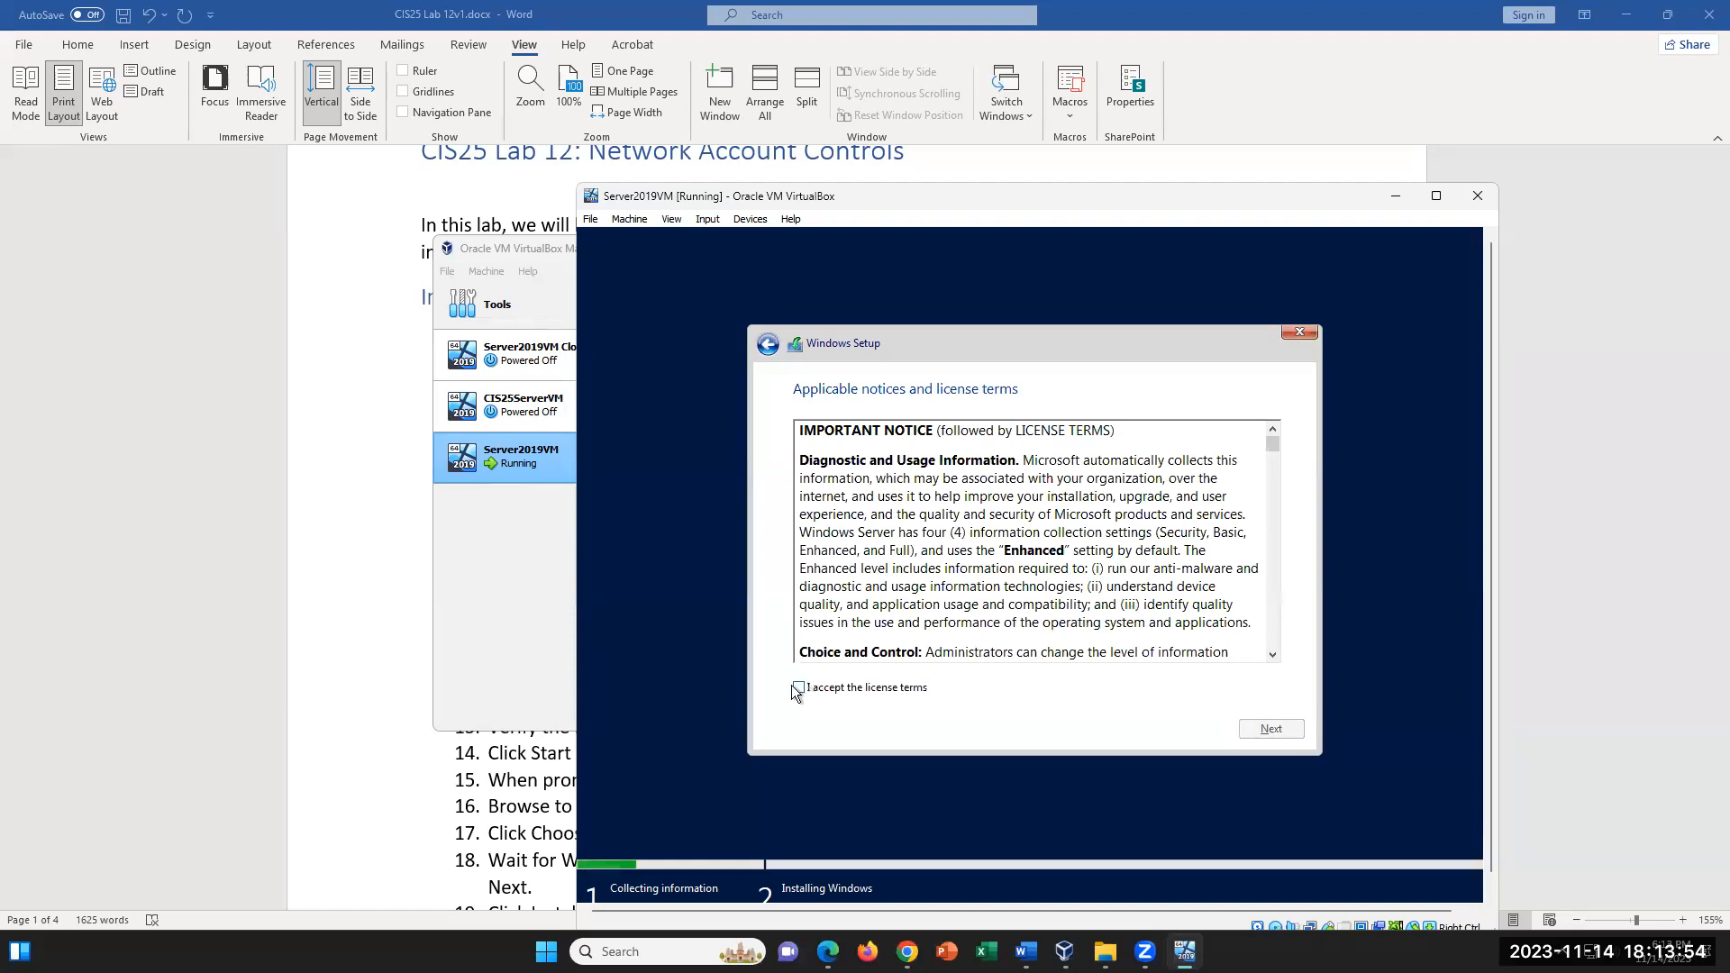
# - Accept the license terms and start a custom Windows installation on Drive 0 Unallocated Space
pyautogui.click(798, 688)
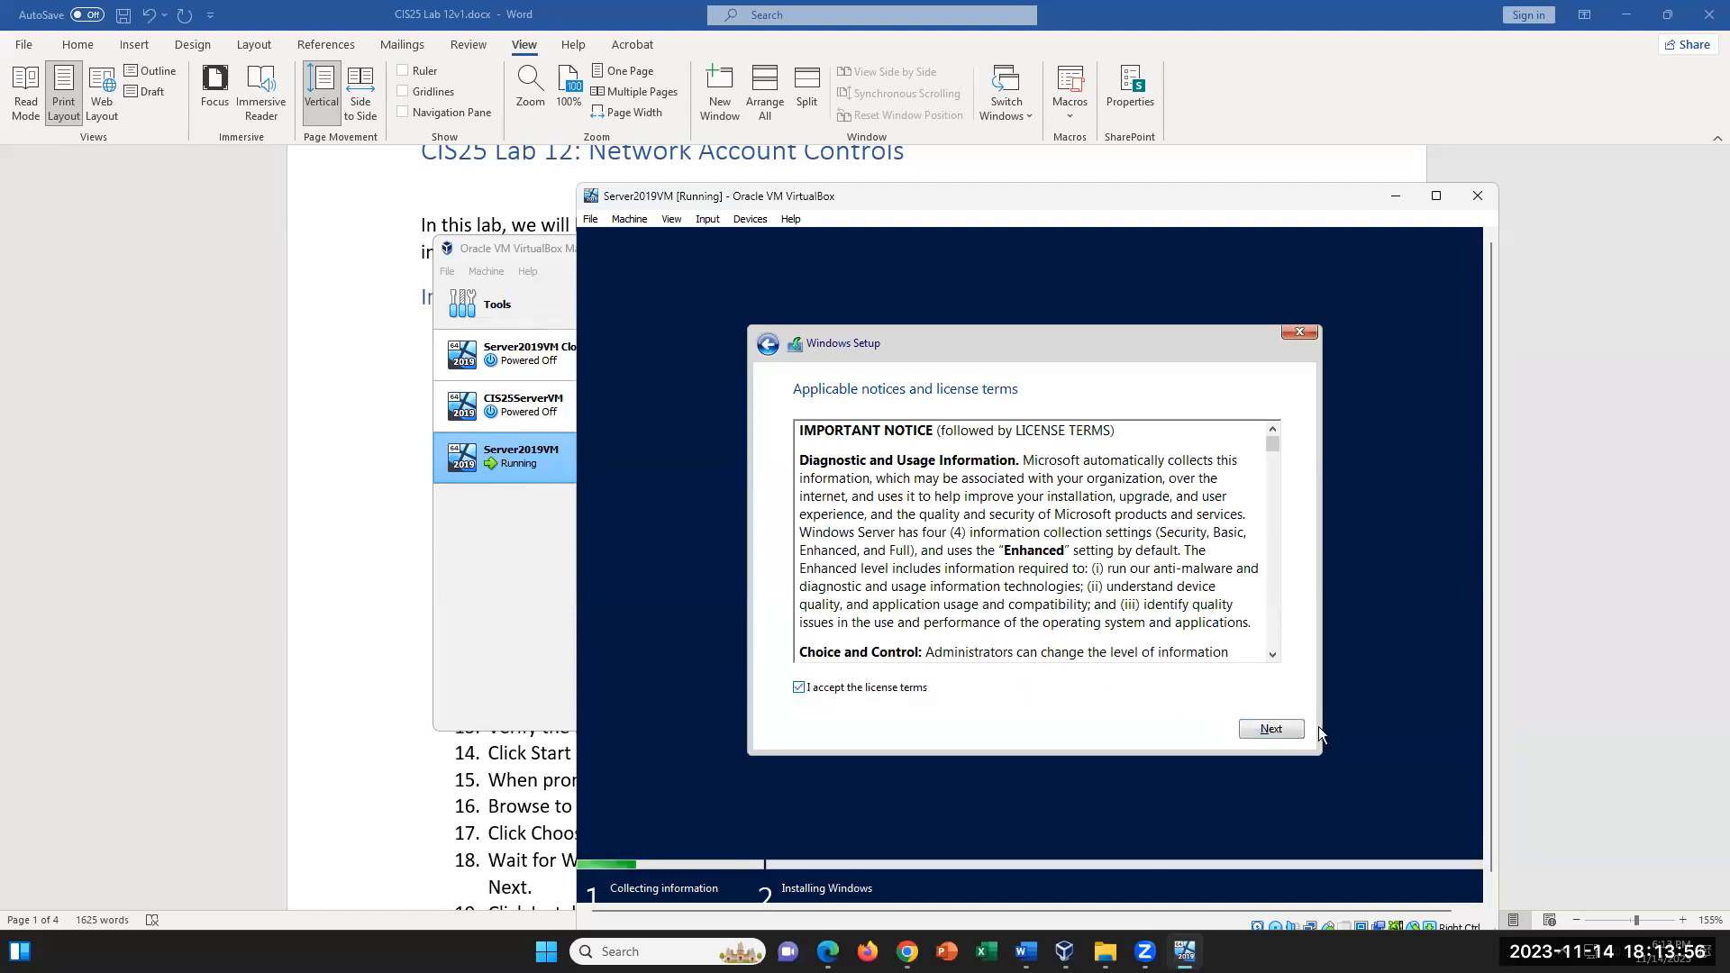
pyautogui.click(1284, 732)
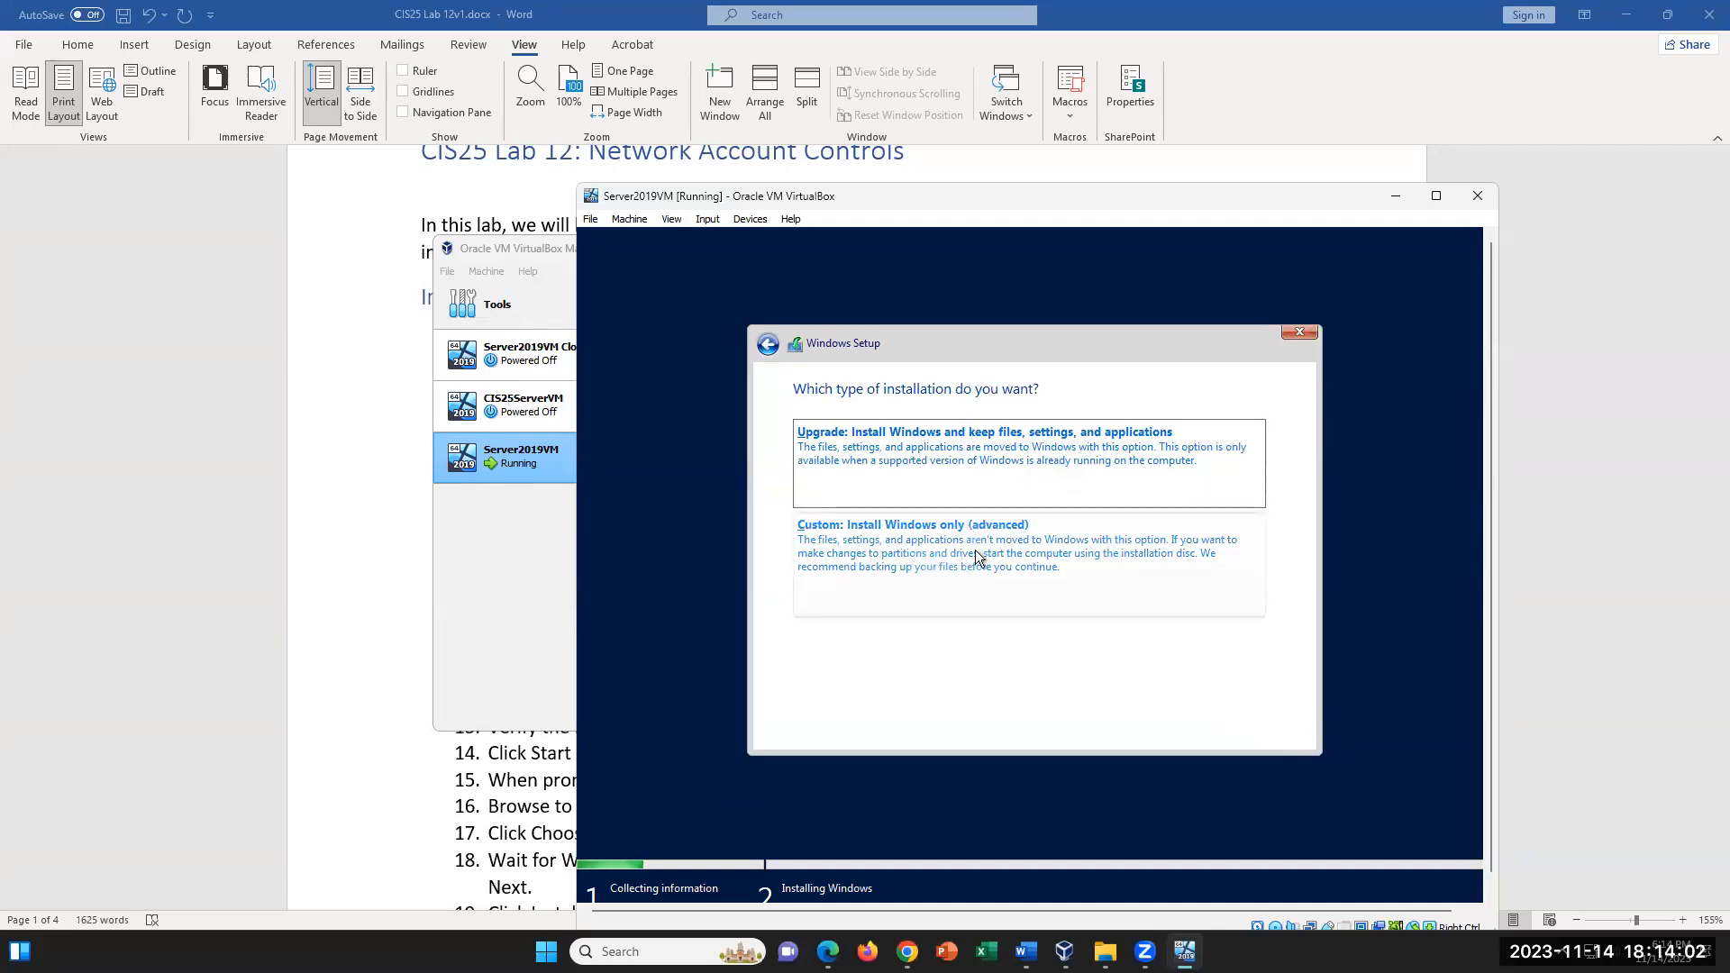
pyautogui.click(1037, 545)
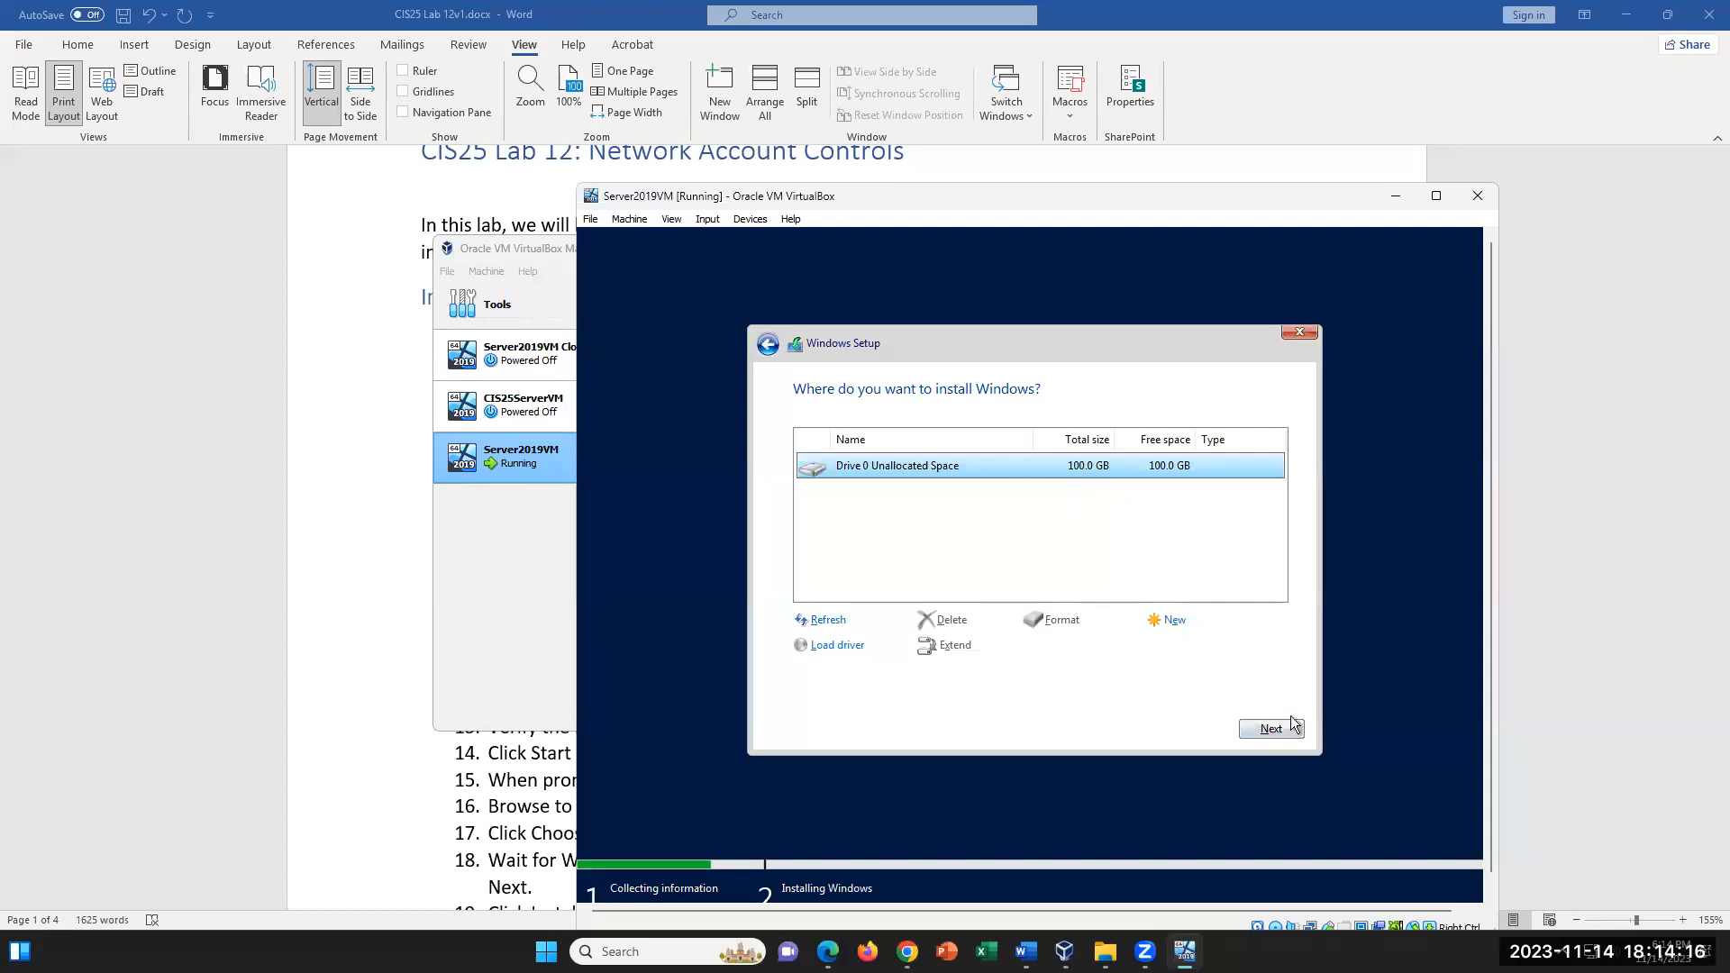
pyautogui.click(1271, 728)
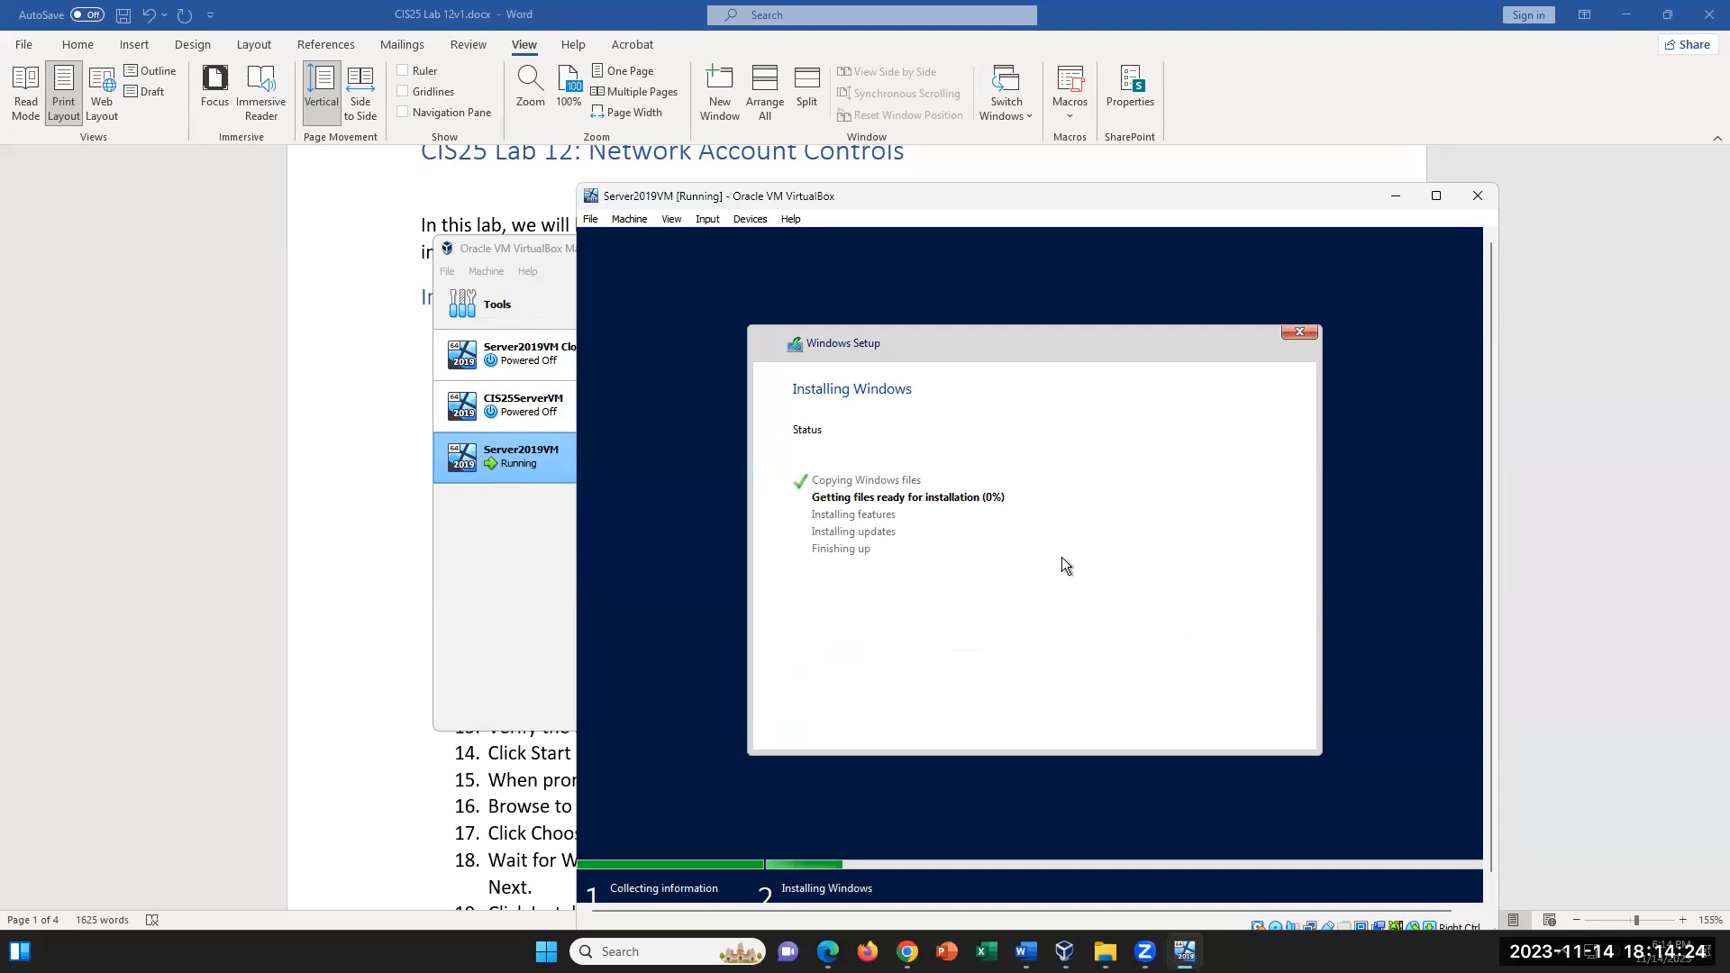
# - In the Word lab document, highlight "Windows Server Datacenter Evaluation (Desktop Experience" in instruction 20 in yellow
pyautogui.click(366, 703)
pyautogui.scroll(-1, 726, 685)
pyautogui.scroll(-3, 726, 685)
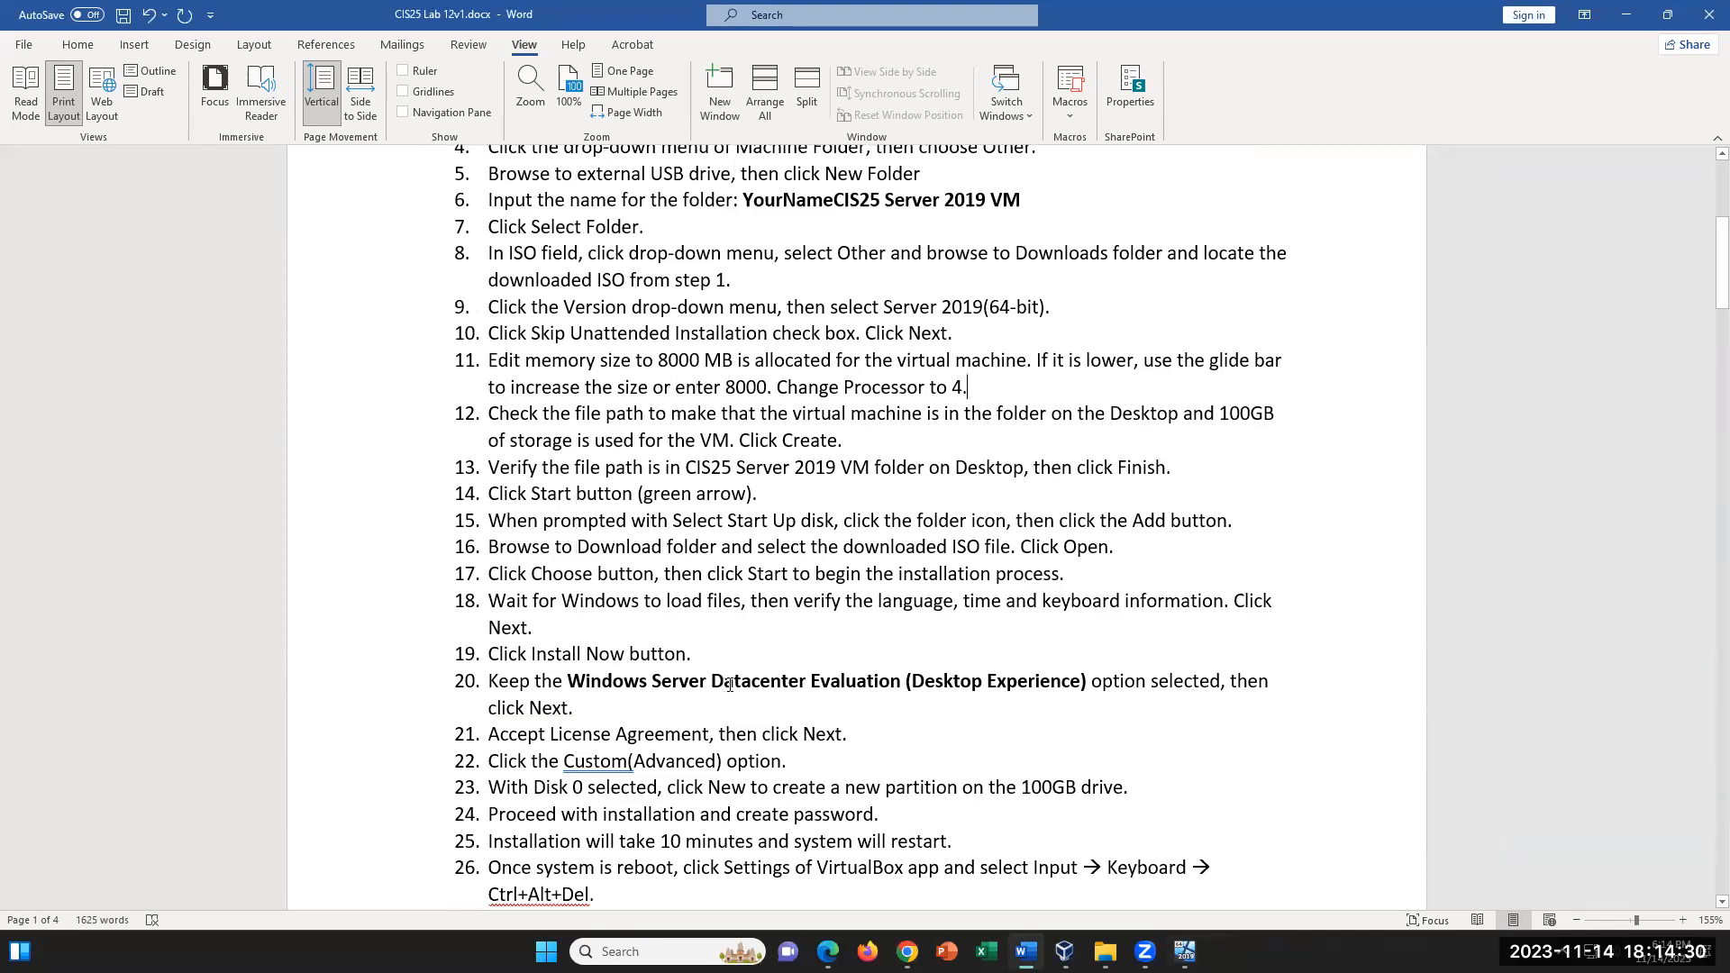
pyautogui.scroll(-1, 726, 685)
pyautogui.moveTo(636, 619); pyautogui.dragTo(567, 617)
pyautogui.click(1041, 618)
pyautogui.click(79, 46)
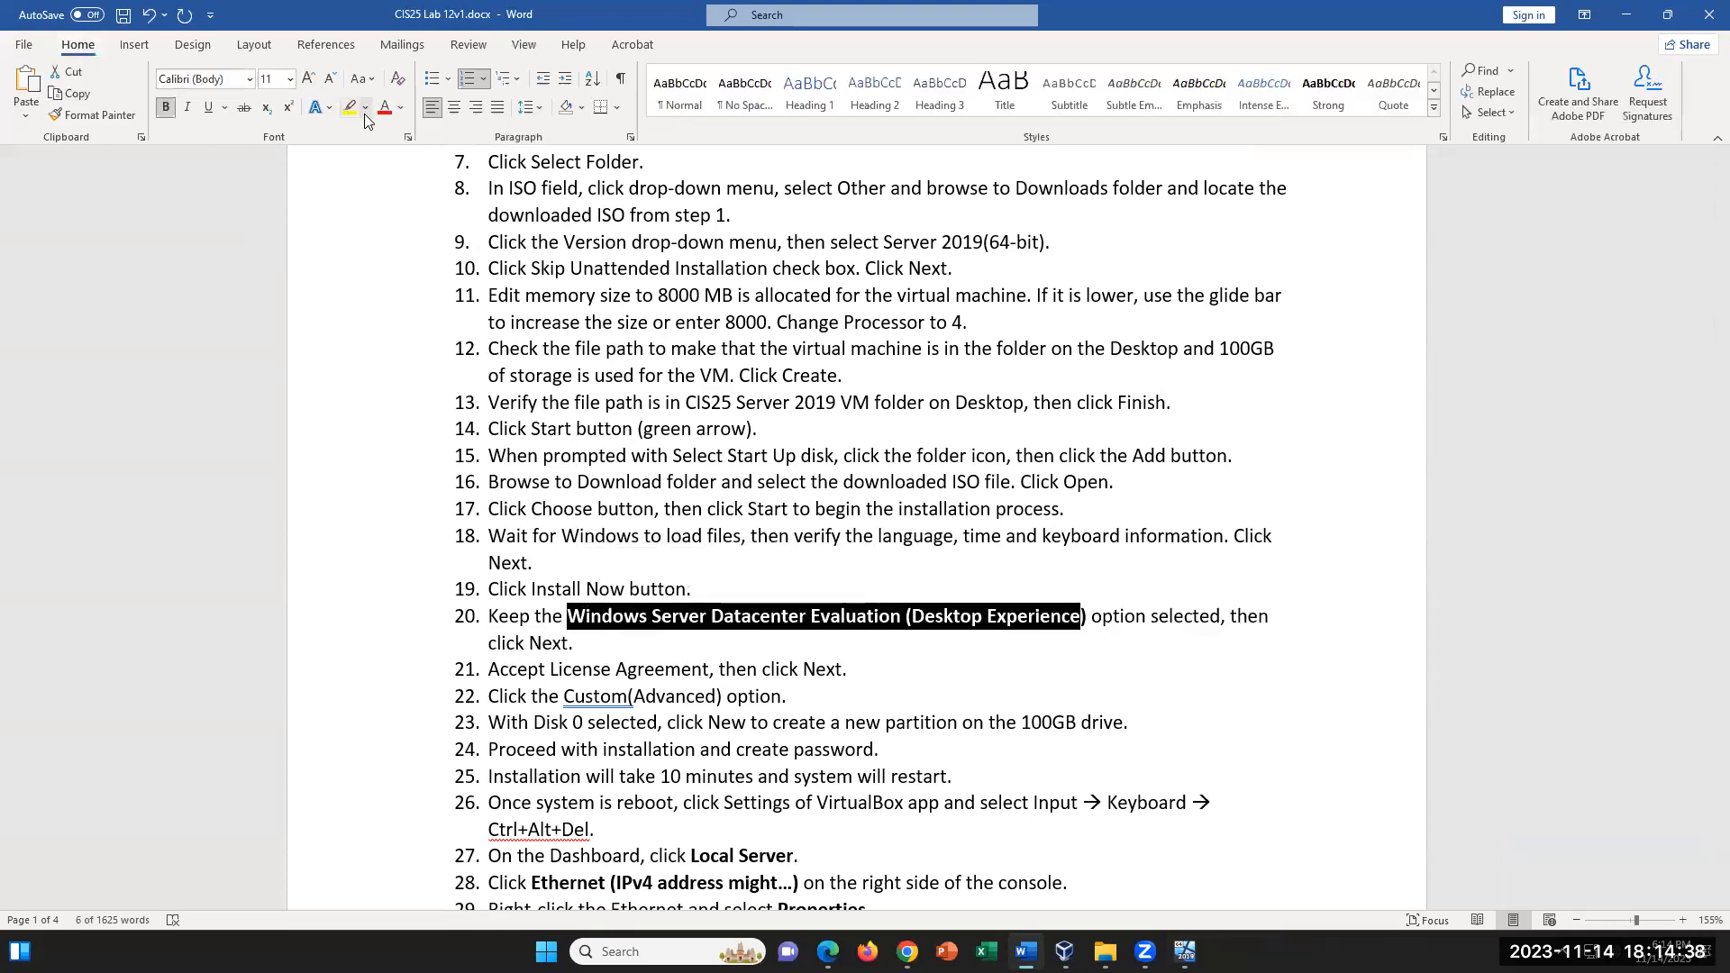
pyautogui.click(350, 107)
pyautogui.click(1190, 727)
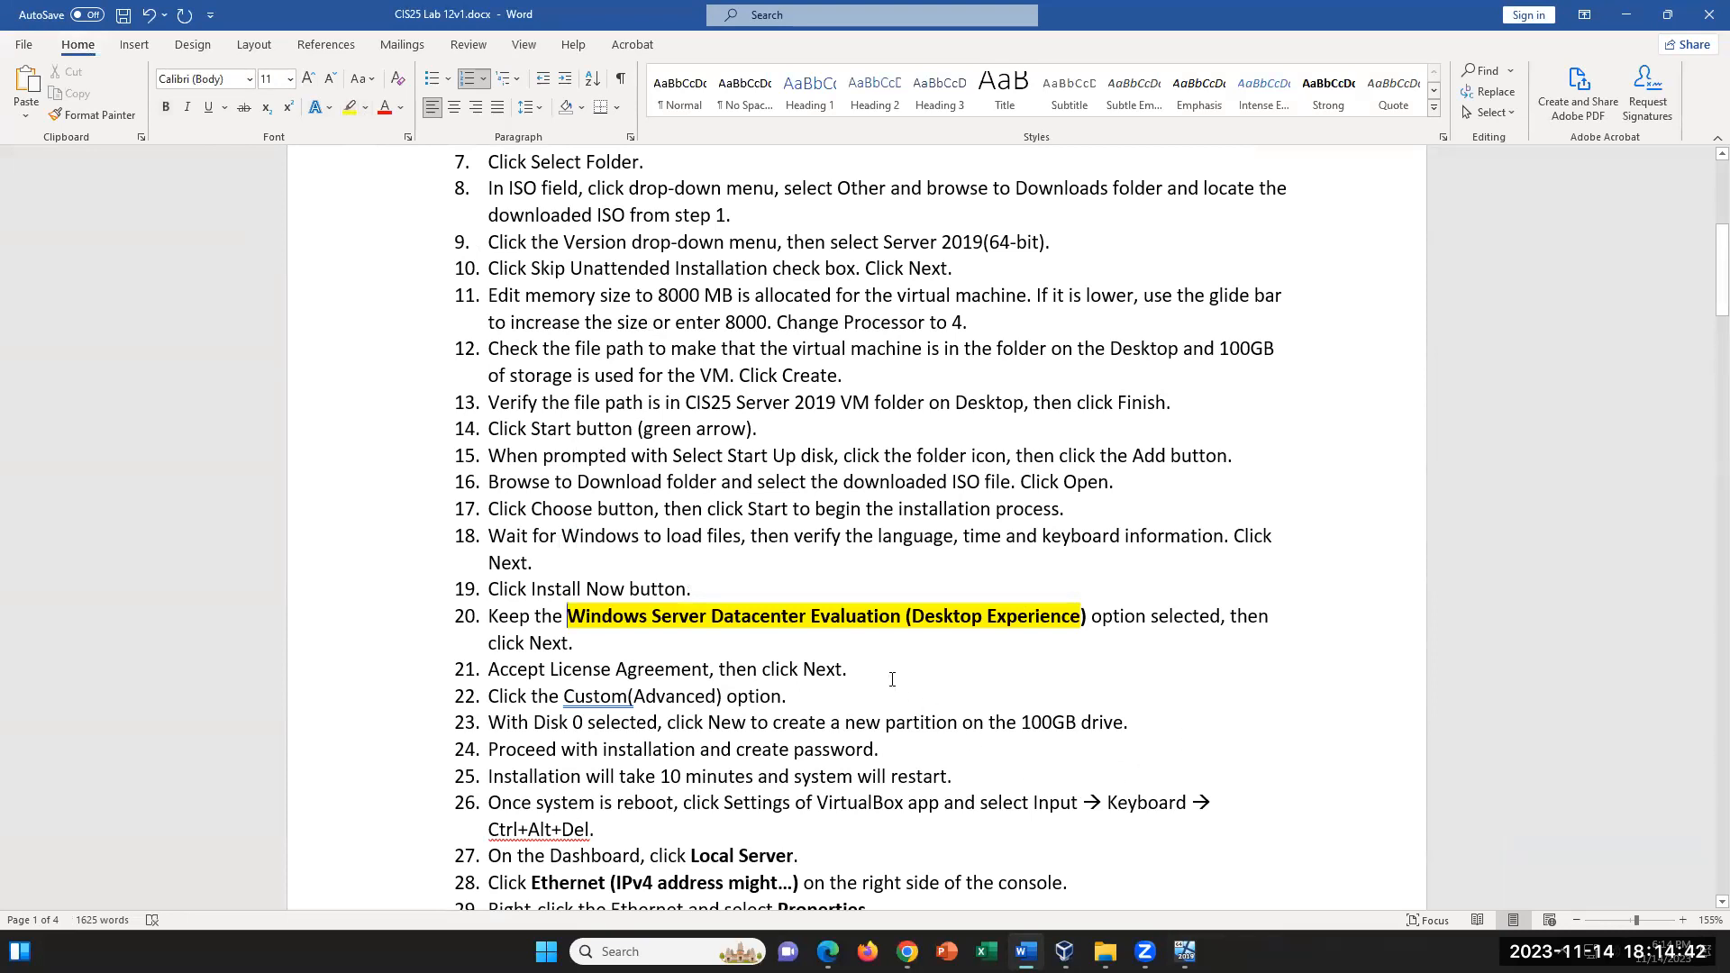
# - Review instruction 26 on sending Ctrl+Alt+Del and locate the keyboard input options in the Server2019VM window
pyautogui.scroll(-3, 943, 701)
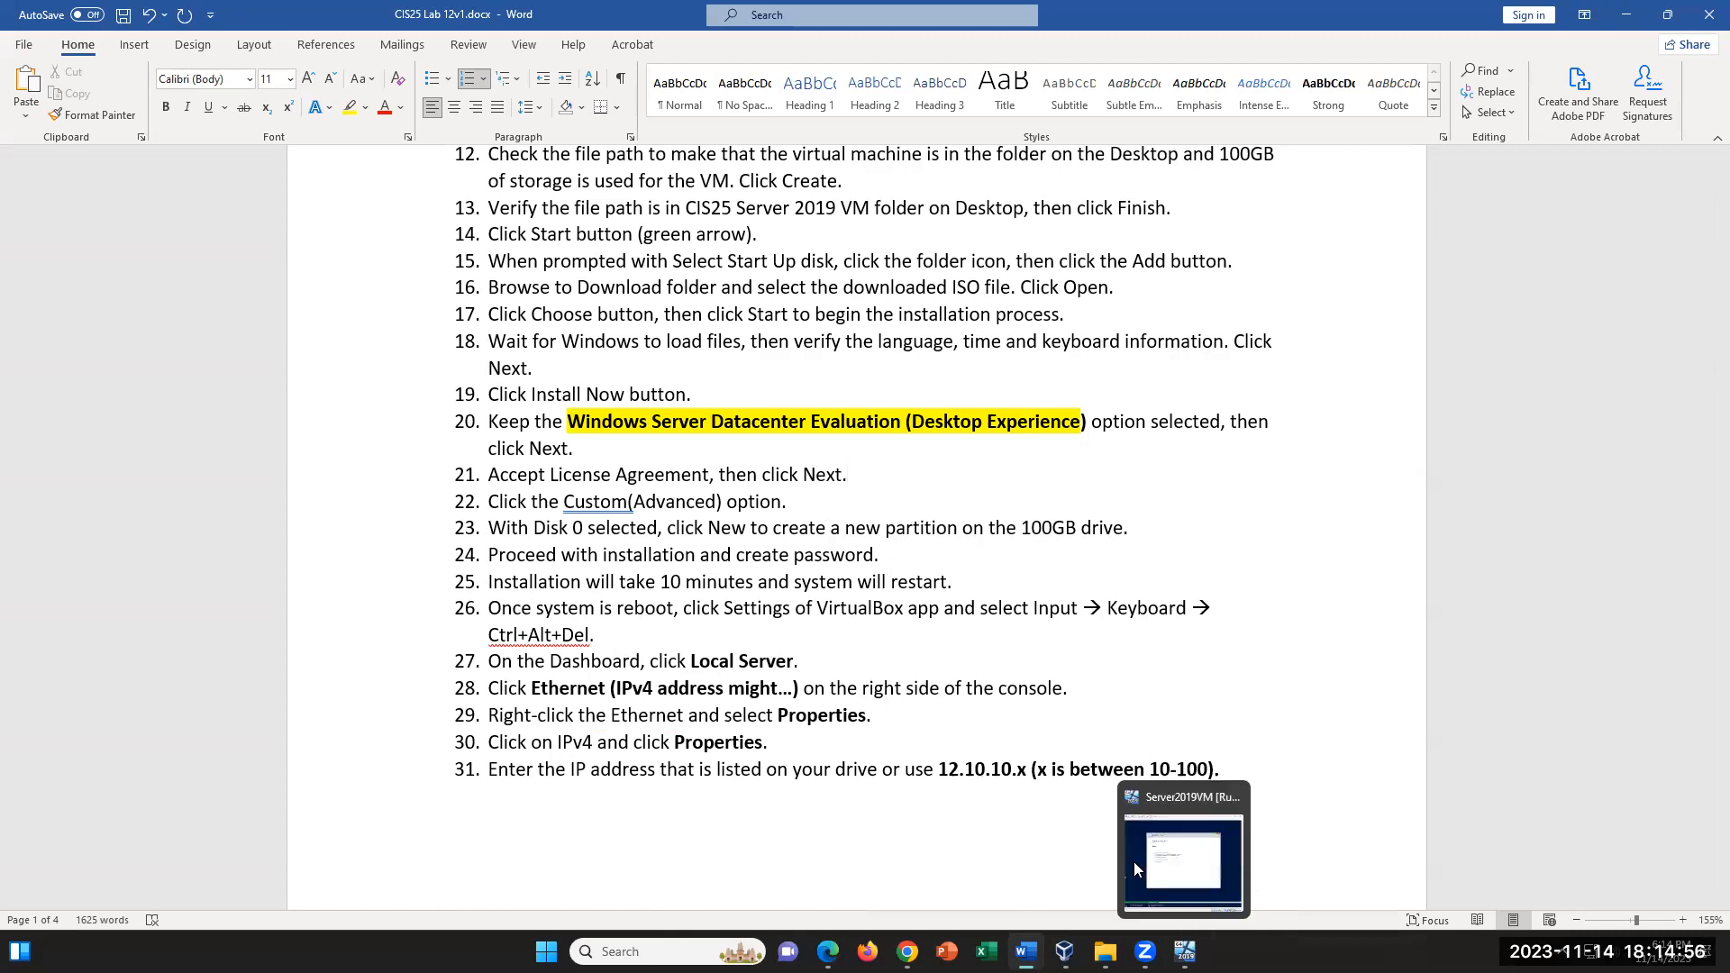
pyautogui.moveTo(1033, 608); pyautogui.dragTo(1218, 600)
pyautogui.click(626, 626)
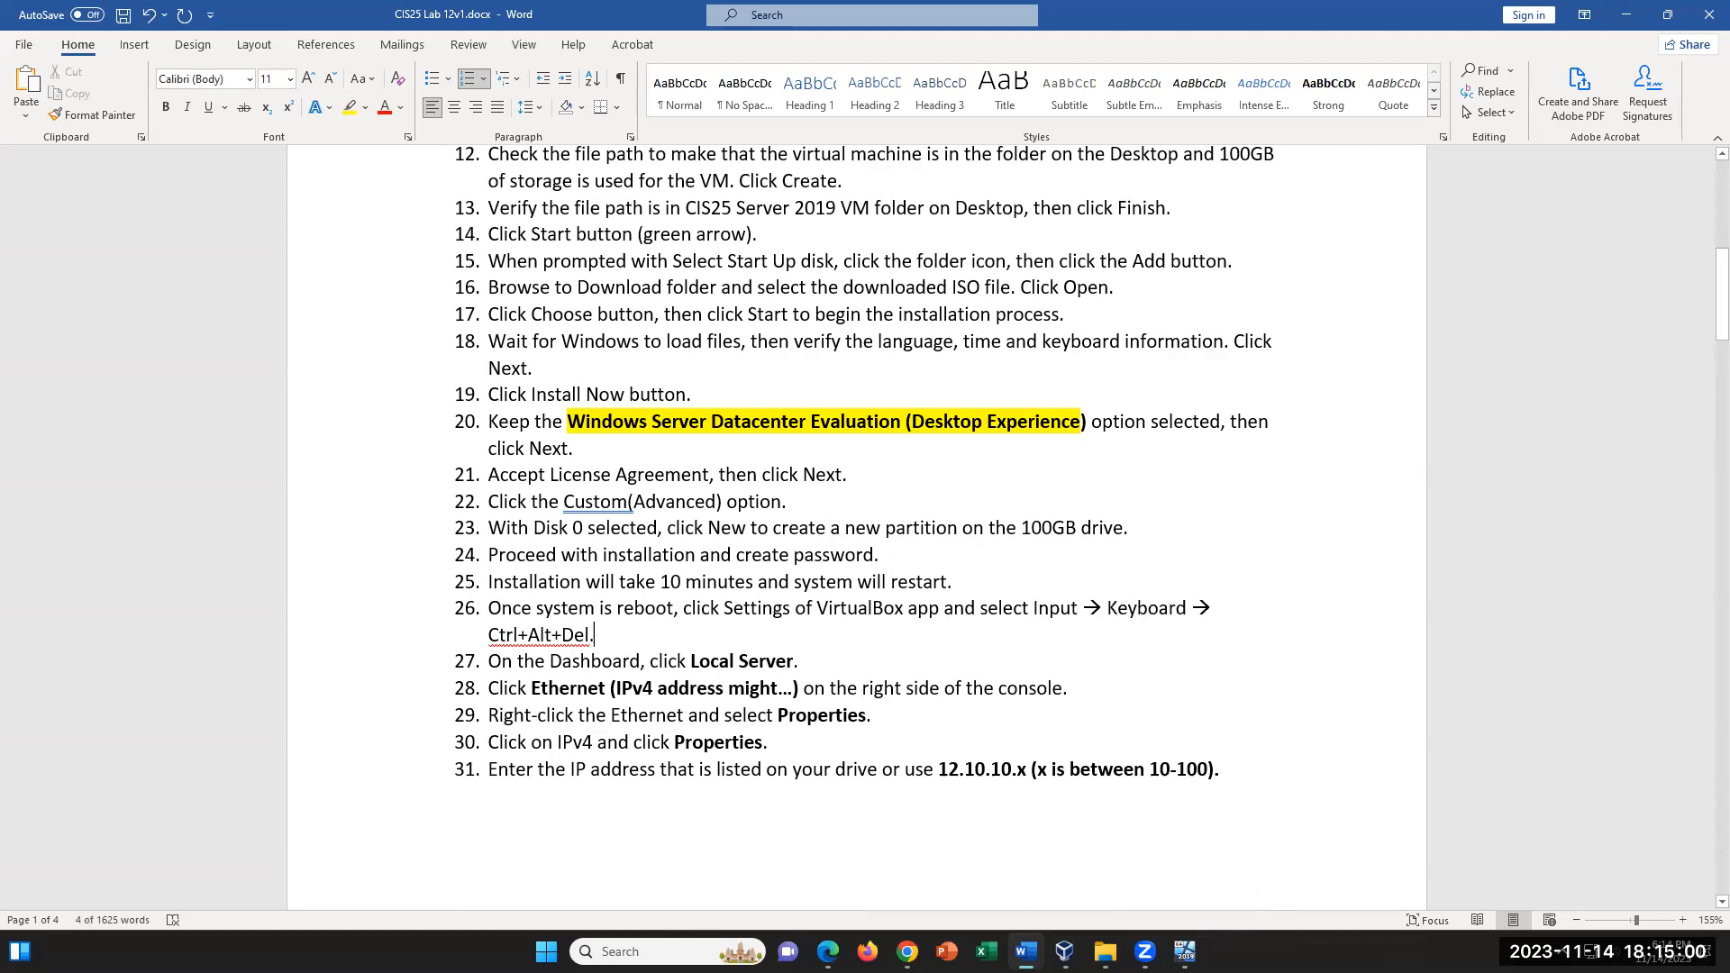
pyautogui.click(1185, 952)
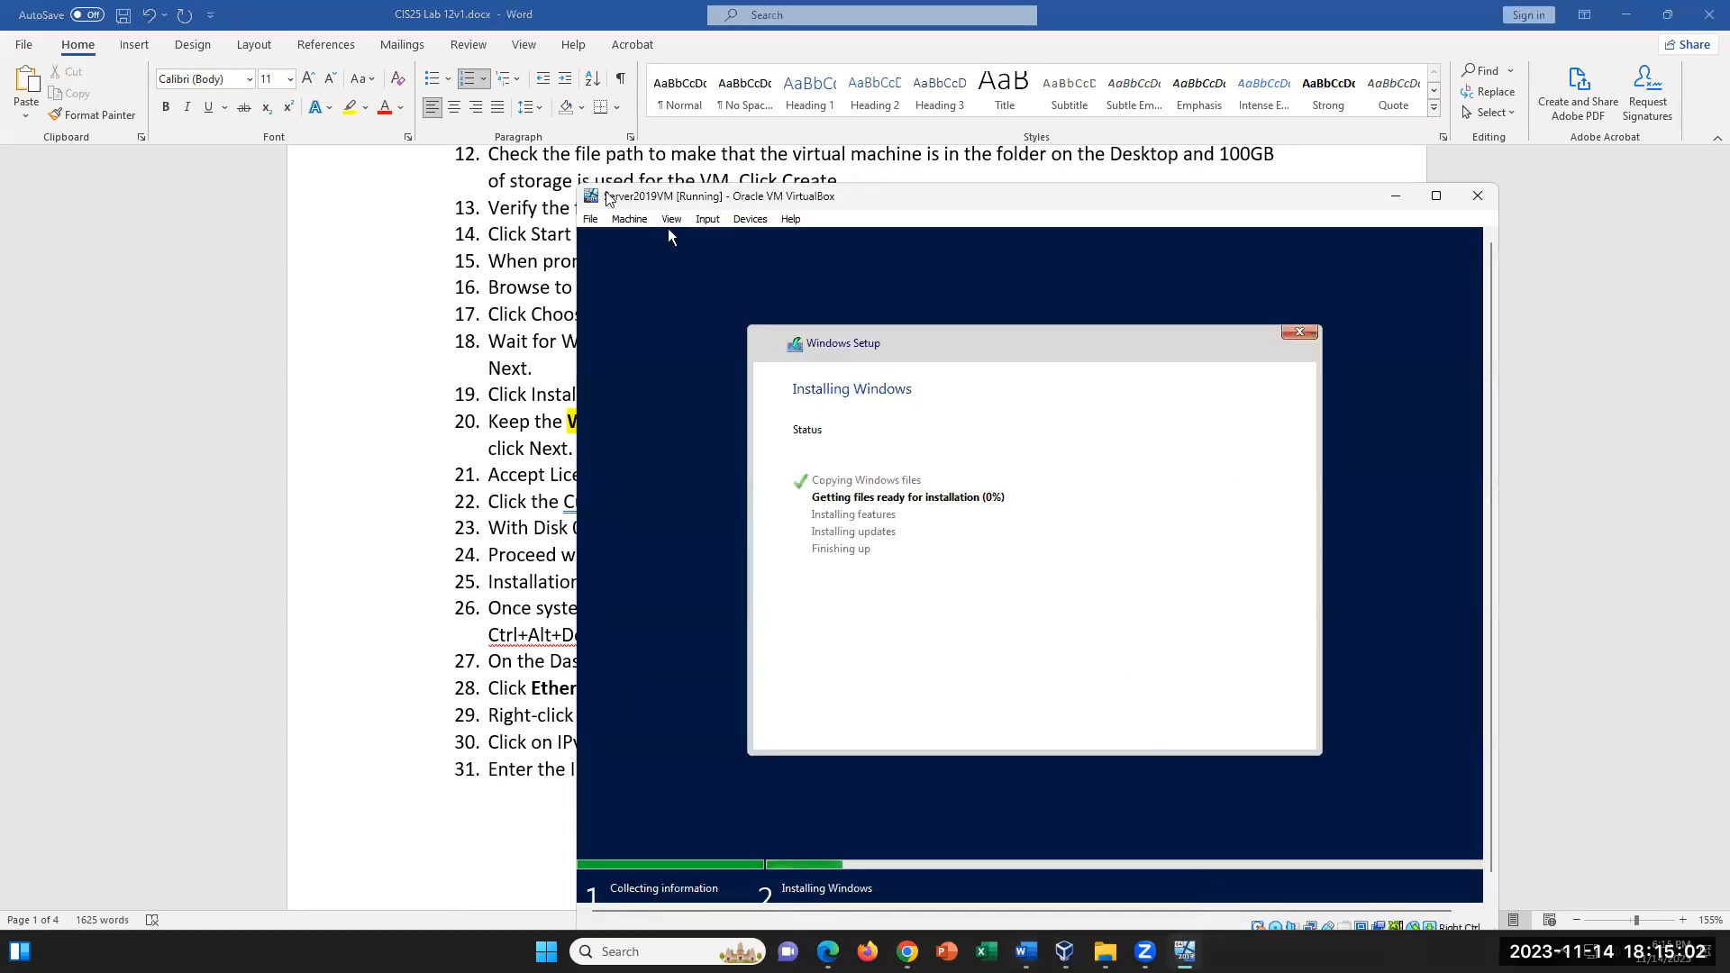
pyautogui.click(707, 221)
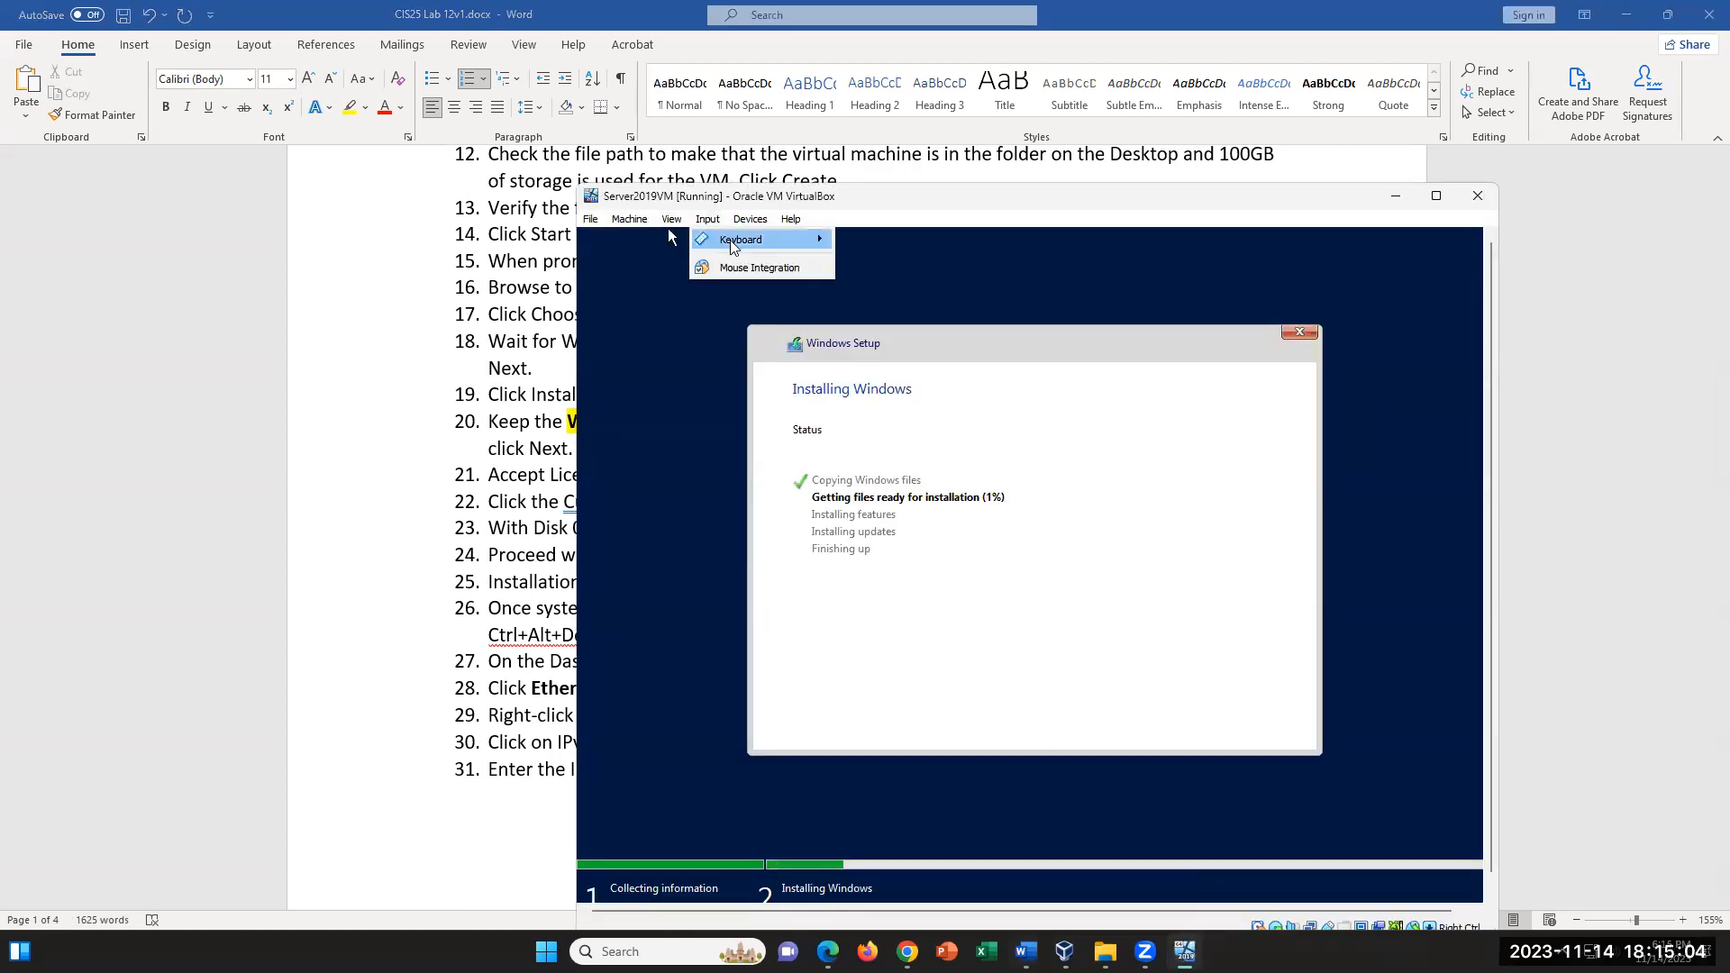
pyautogui.moveTo(741, 239)
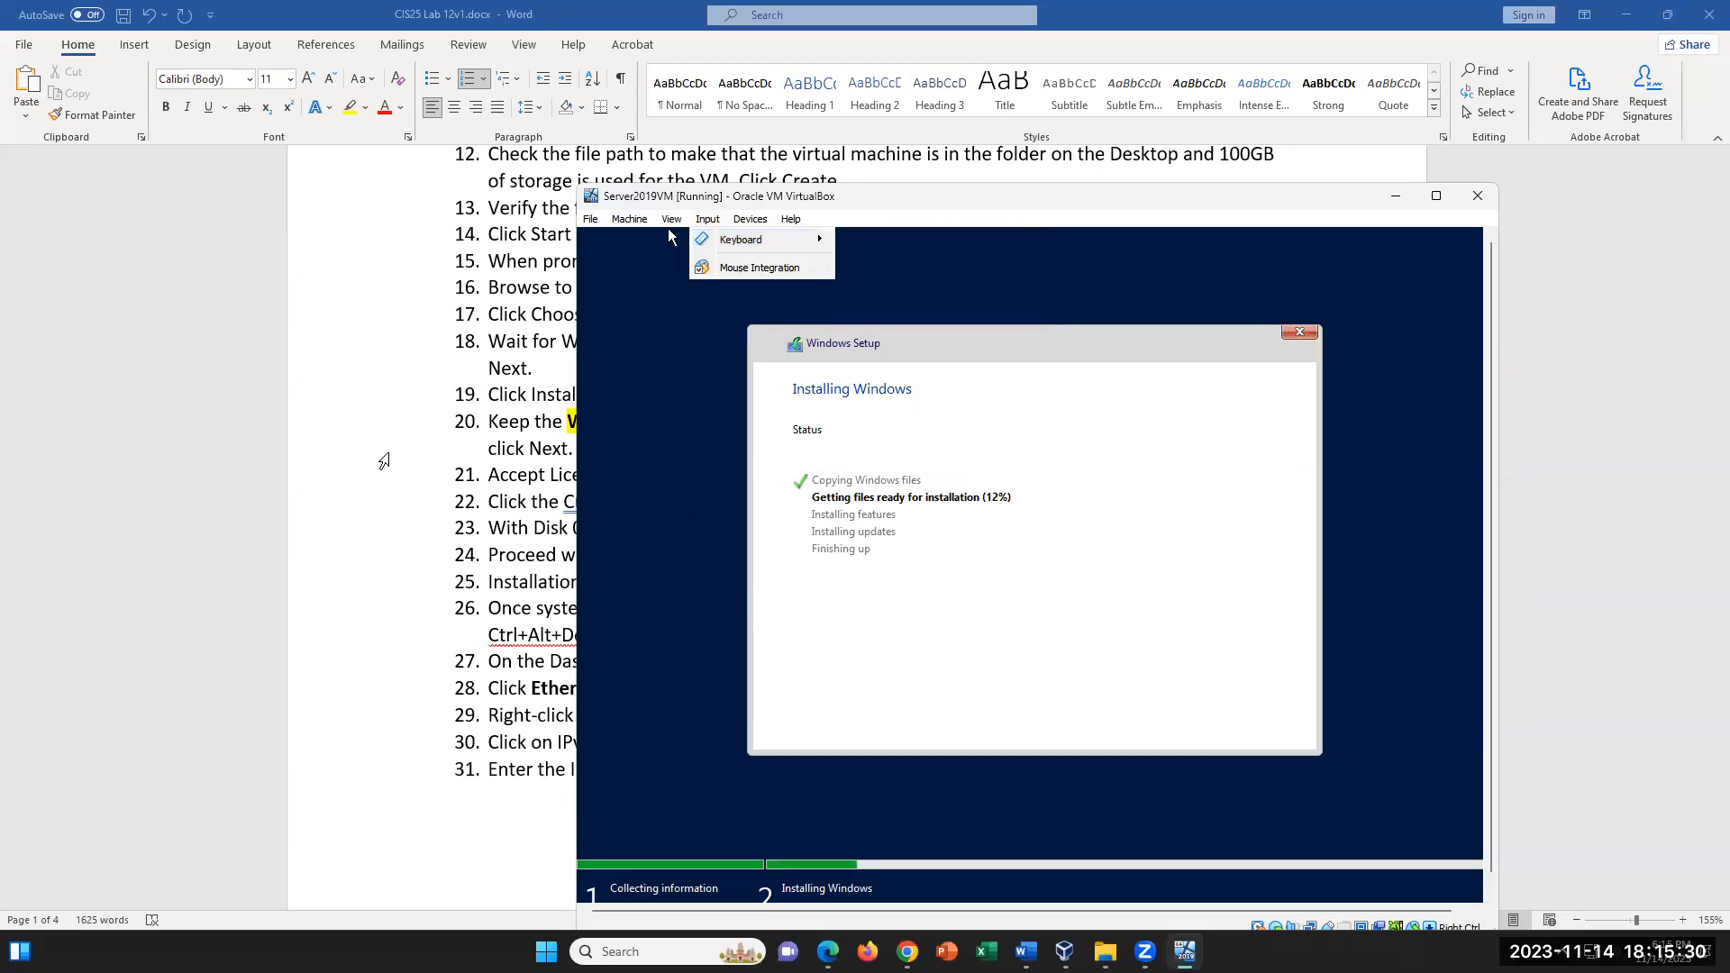
# - Return to the Word lab document and examine the network configuration instructions, marking the 12.10.10.x address in instruction 31
pyautogui.click(383, 461)
pyautogui.scroll(-2, 973, 663)
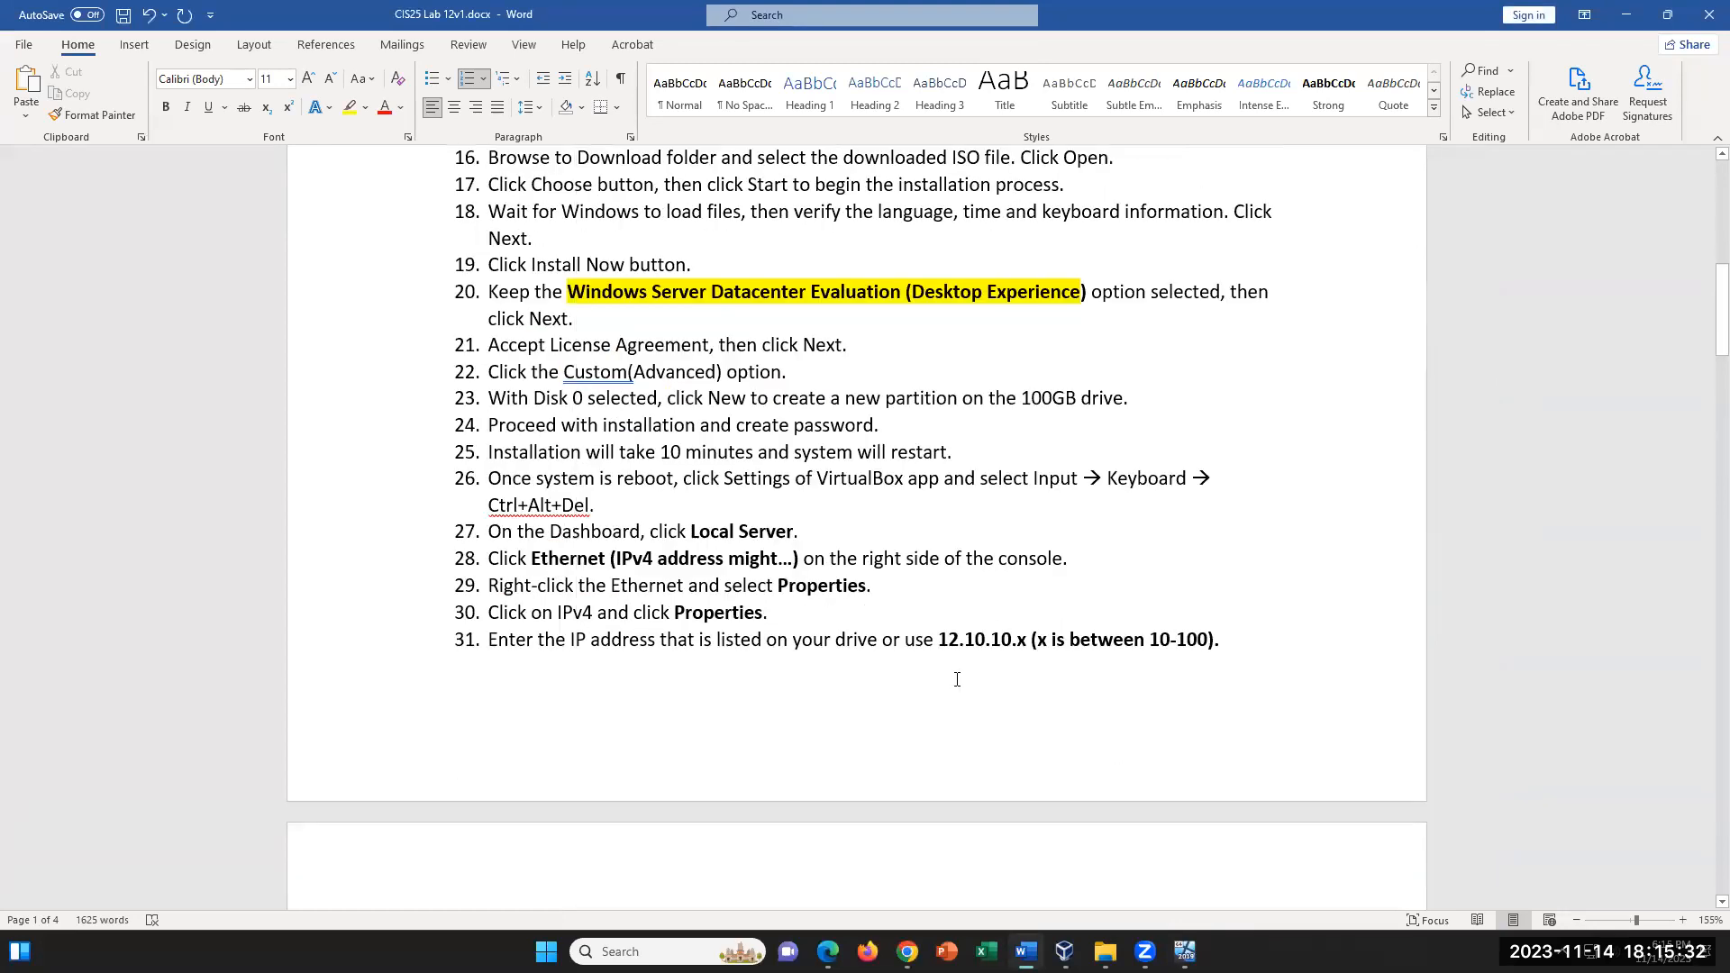
pyautogui.scroll(-3, 958, 679)
pyautogui.scroll(1, 955, 679)
pyautogui.scroll(1, 954, 678)
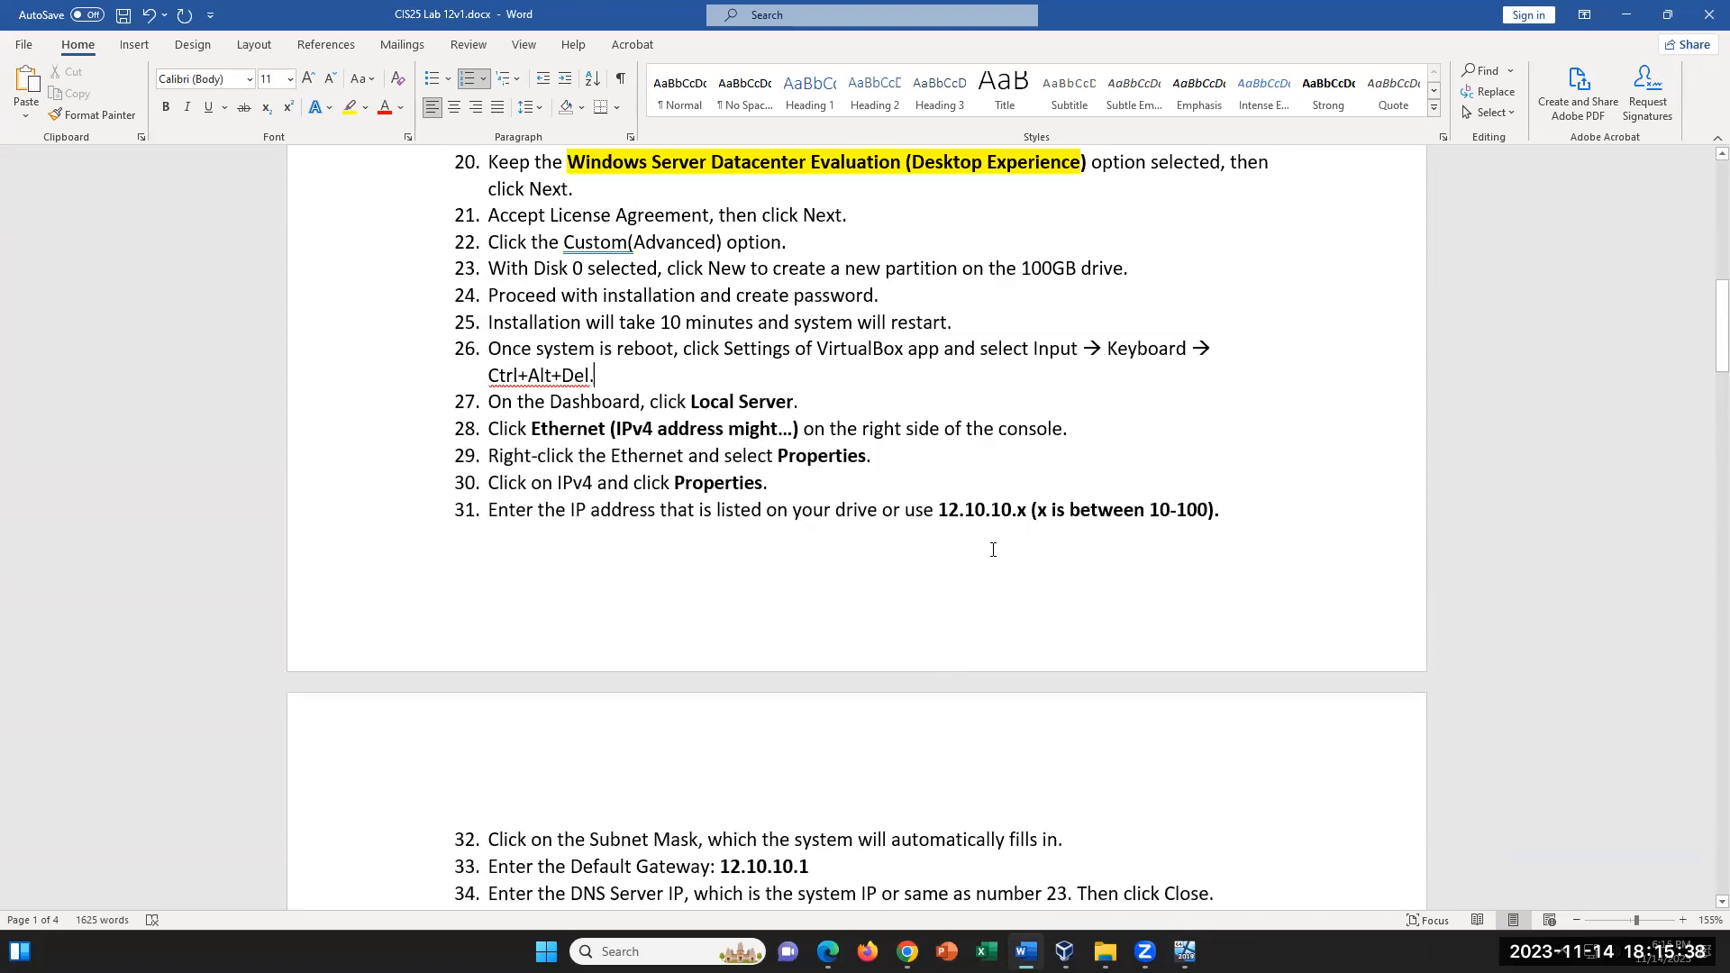
pyautogui.moveTo(937, 510); pyautogui.dragTo(1050, 505)
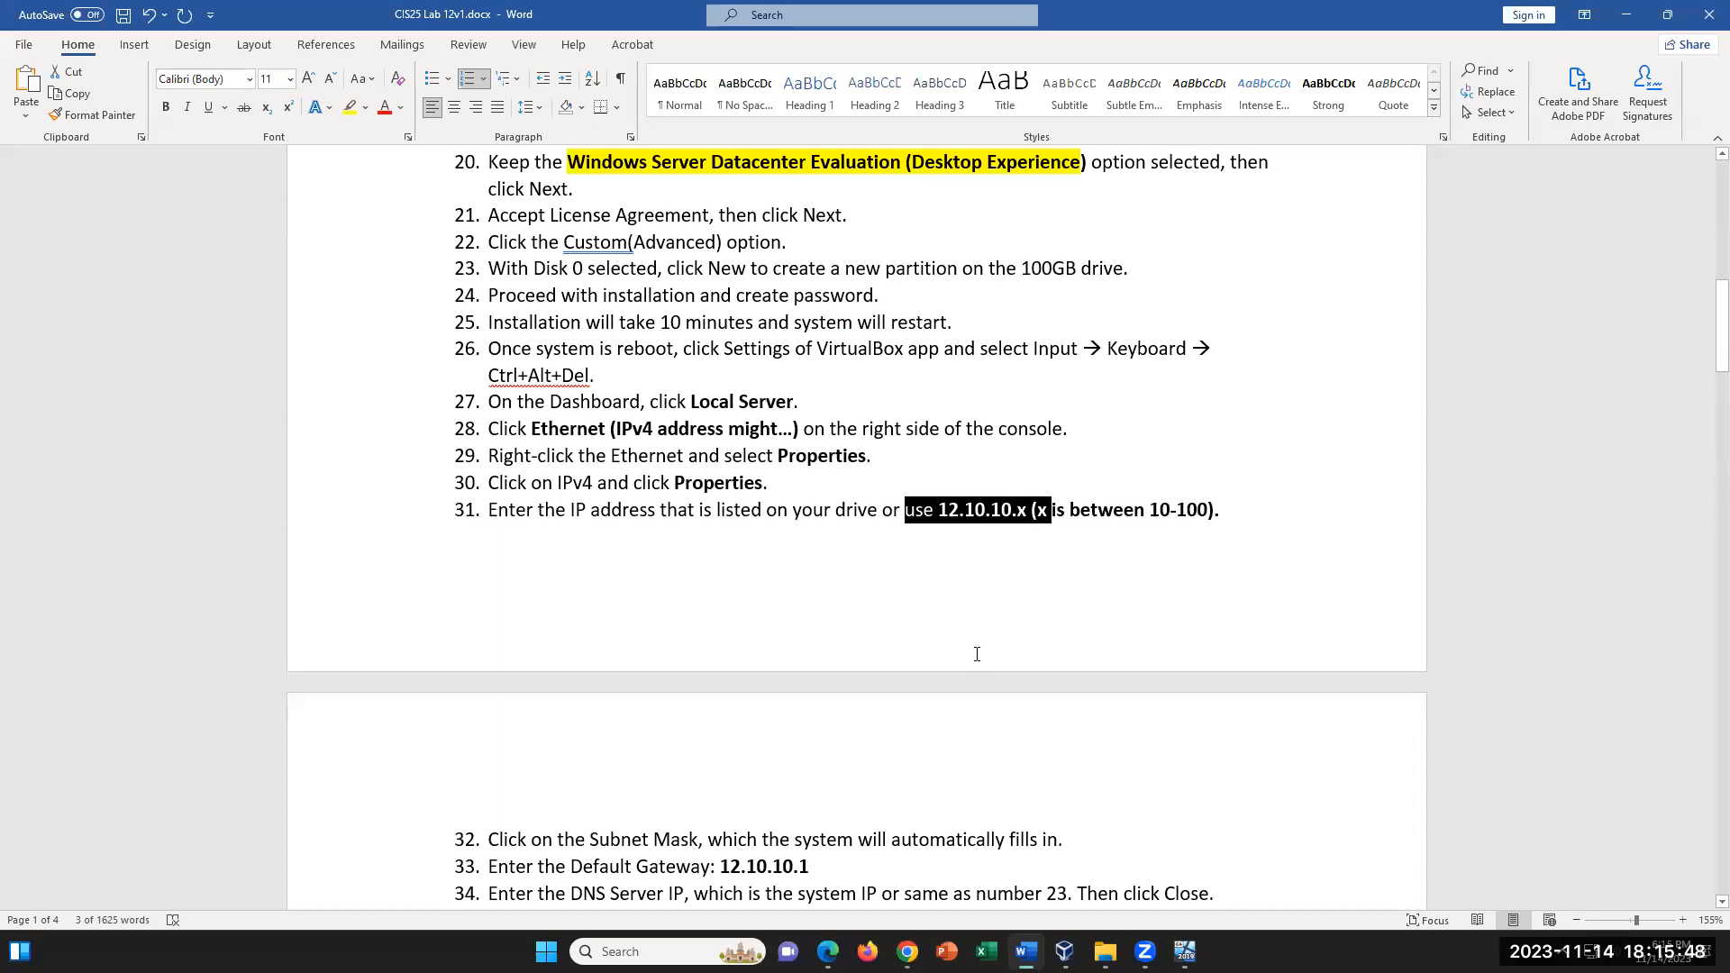
# - Review instructions 32 to 56 on the network settings, the DNS Server role and the new zone in the lab document
pyautogui.scroll(-1, 978, 652)
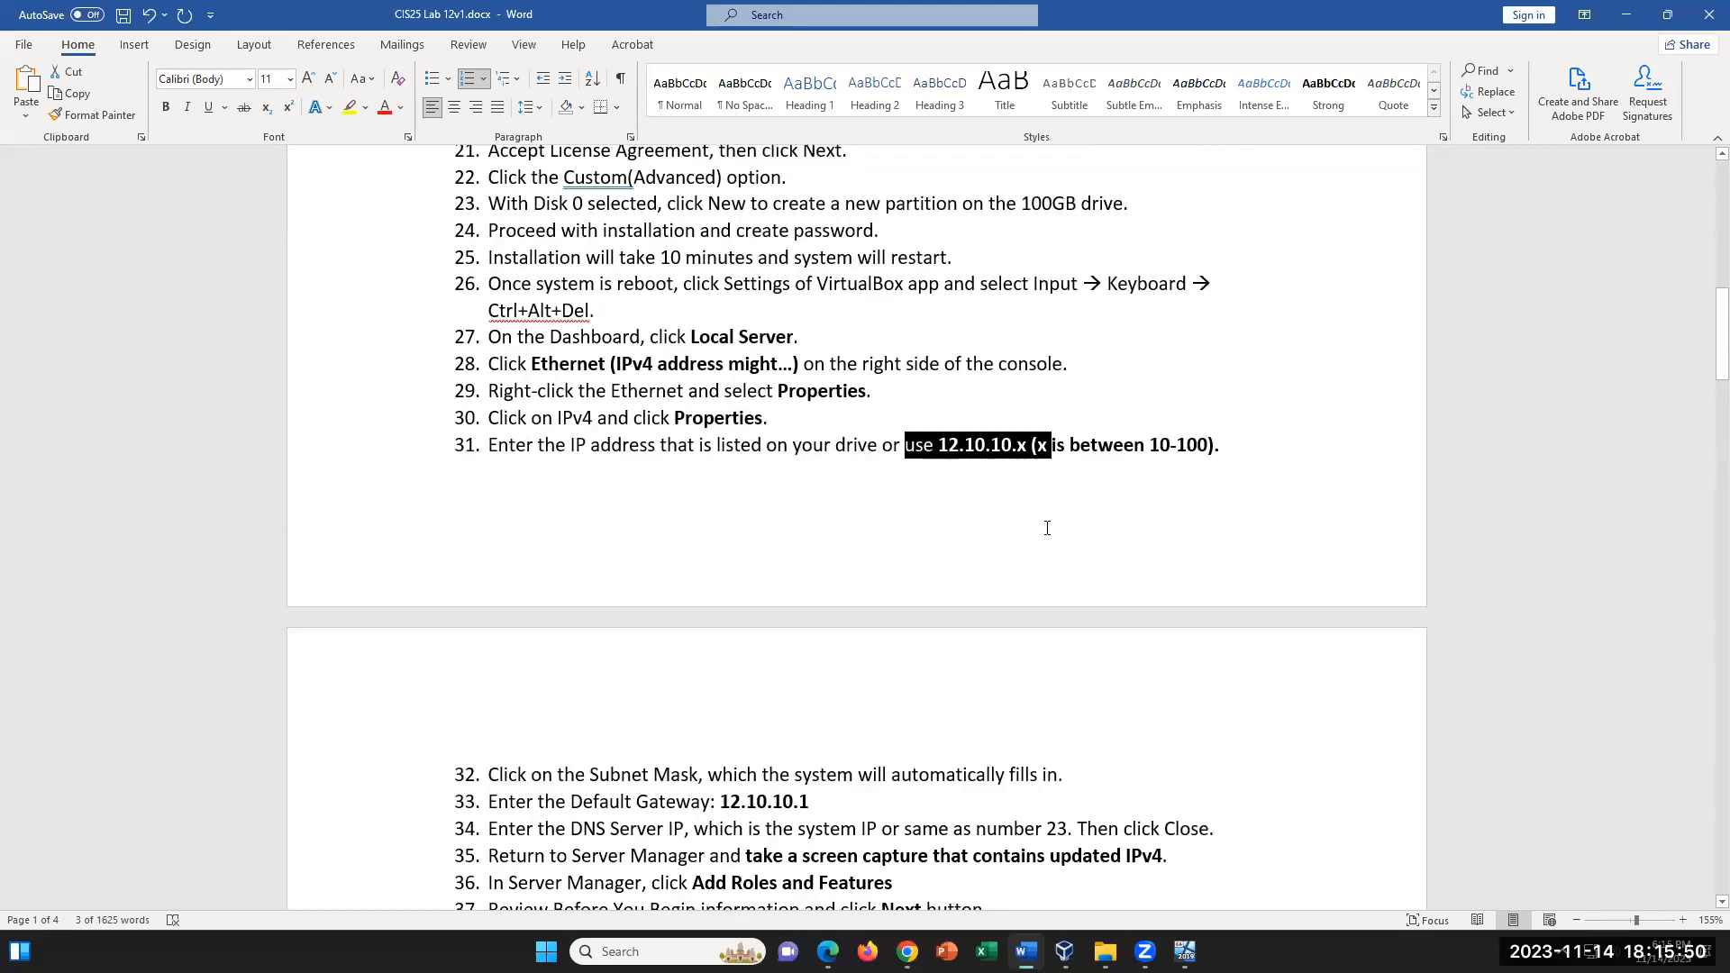
pyautogui.scroll(-3, 973, 615)
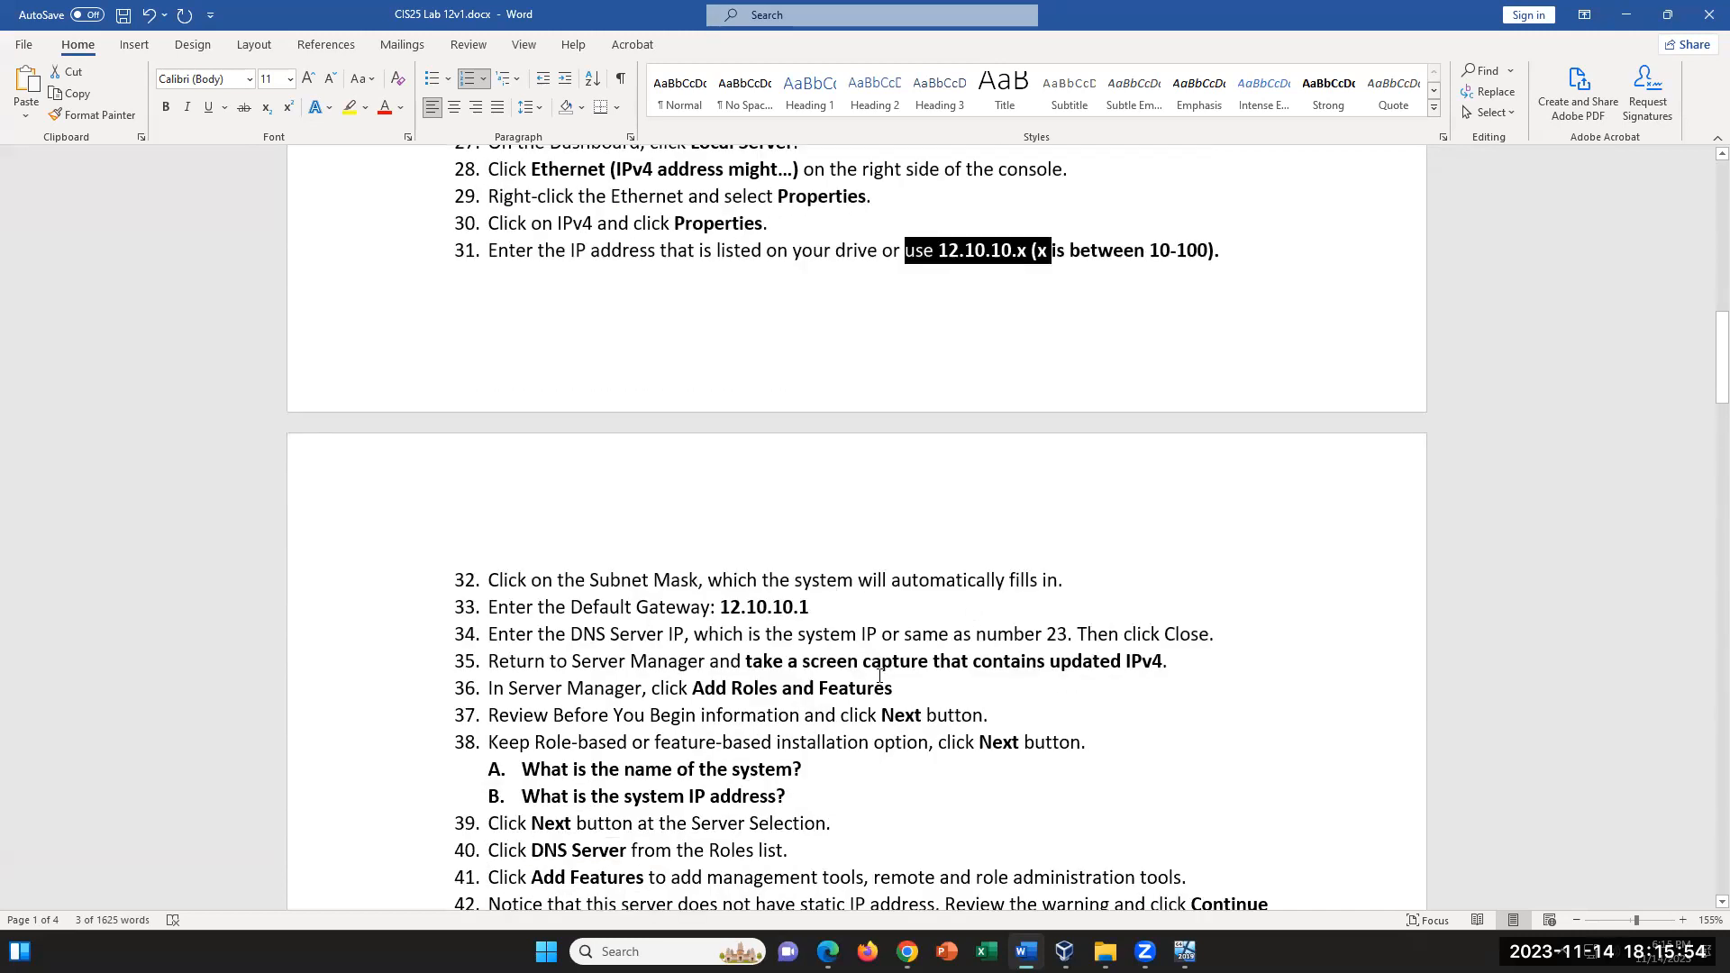
pyautogui.click(874, 767)
pyautogui.scroll(-3, 1037, 735)
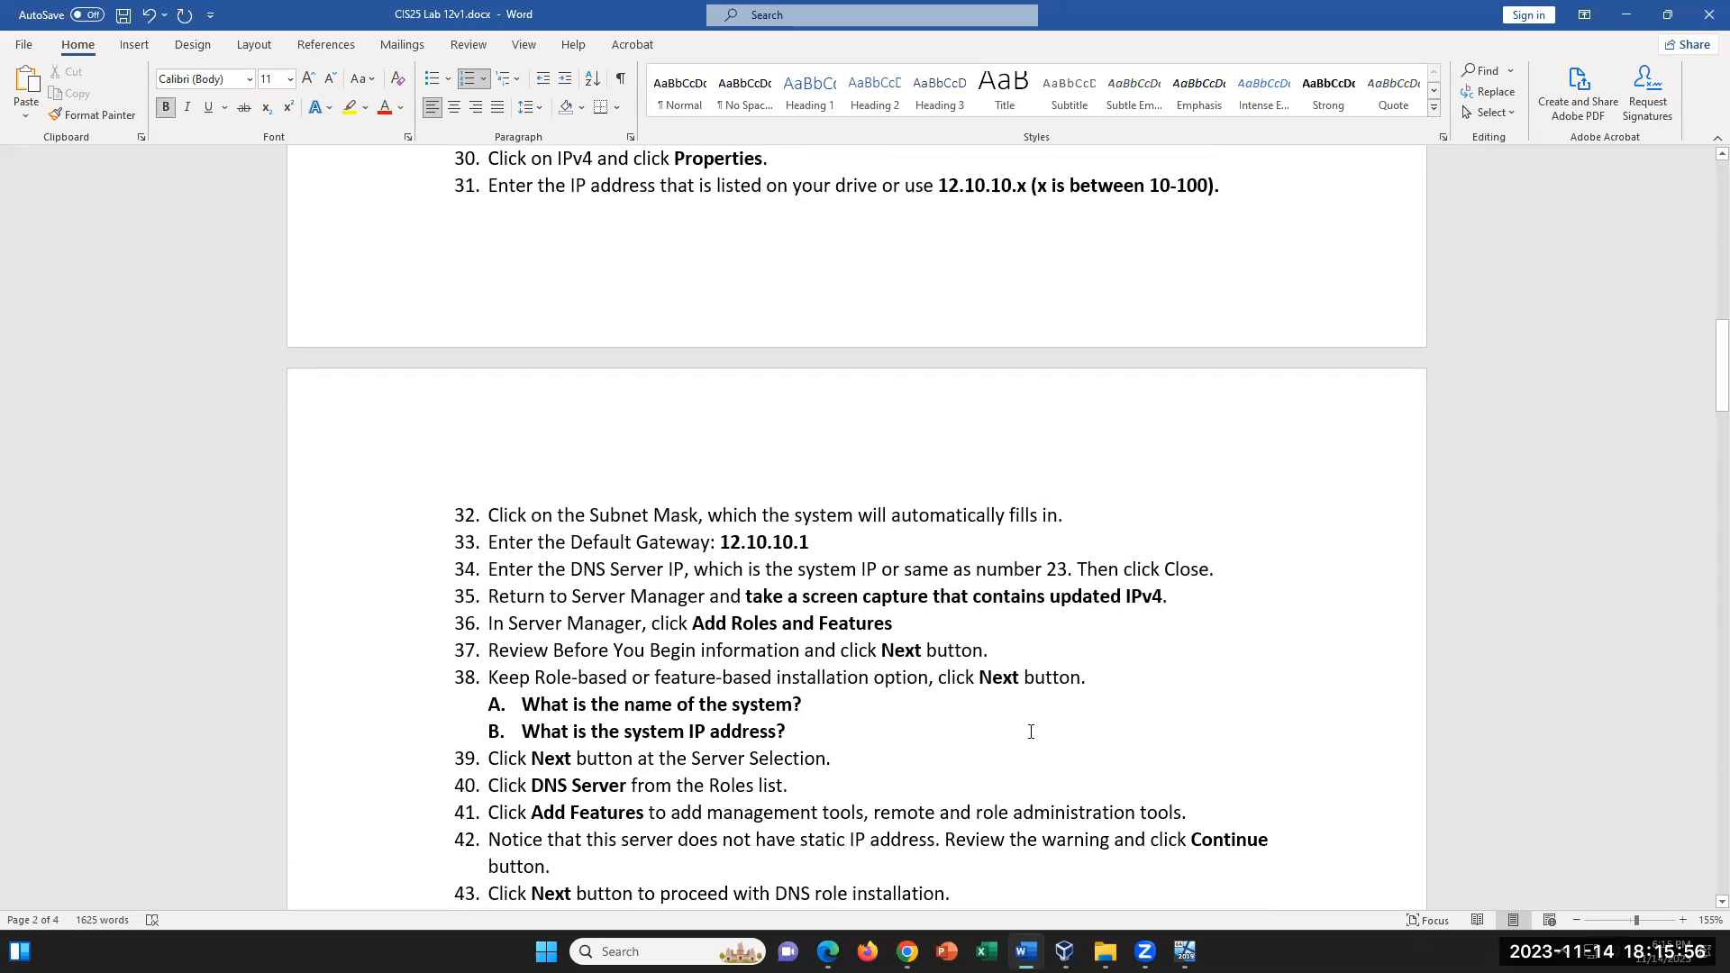
pyautogui.scroll(-2, 1031, 732)
pyautogui.scroll(-2, 1031, 732)
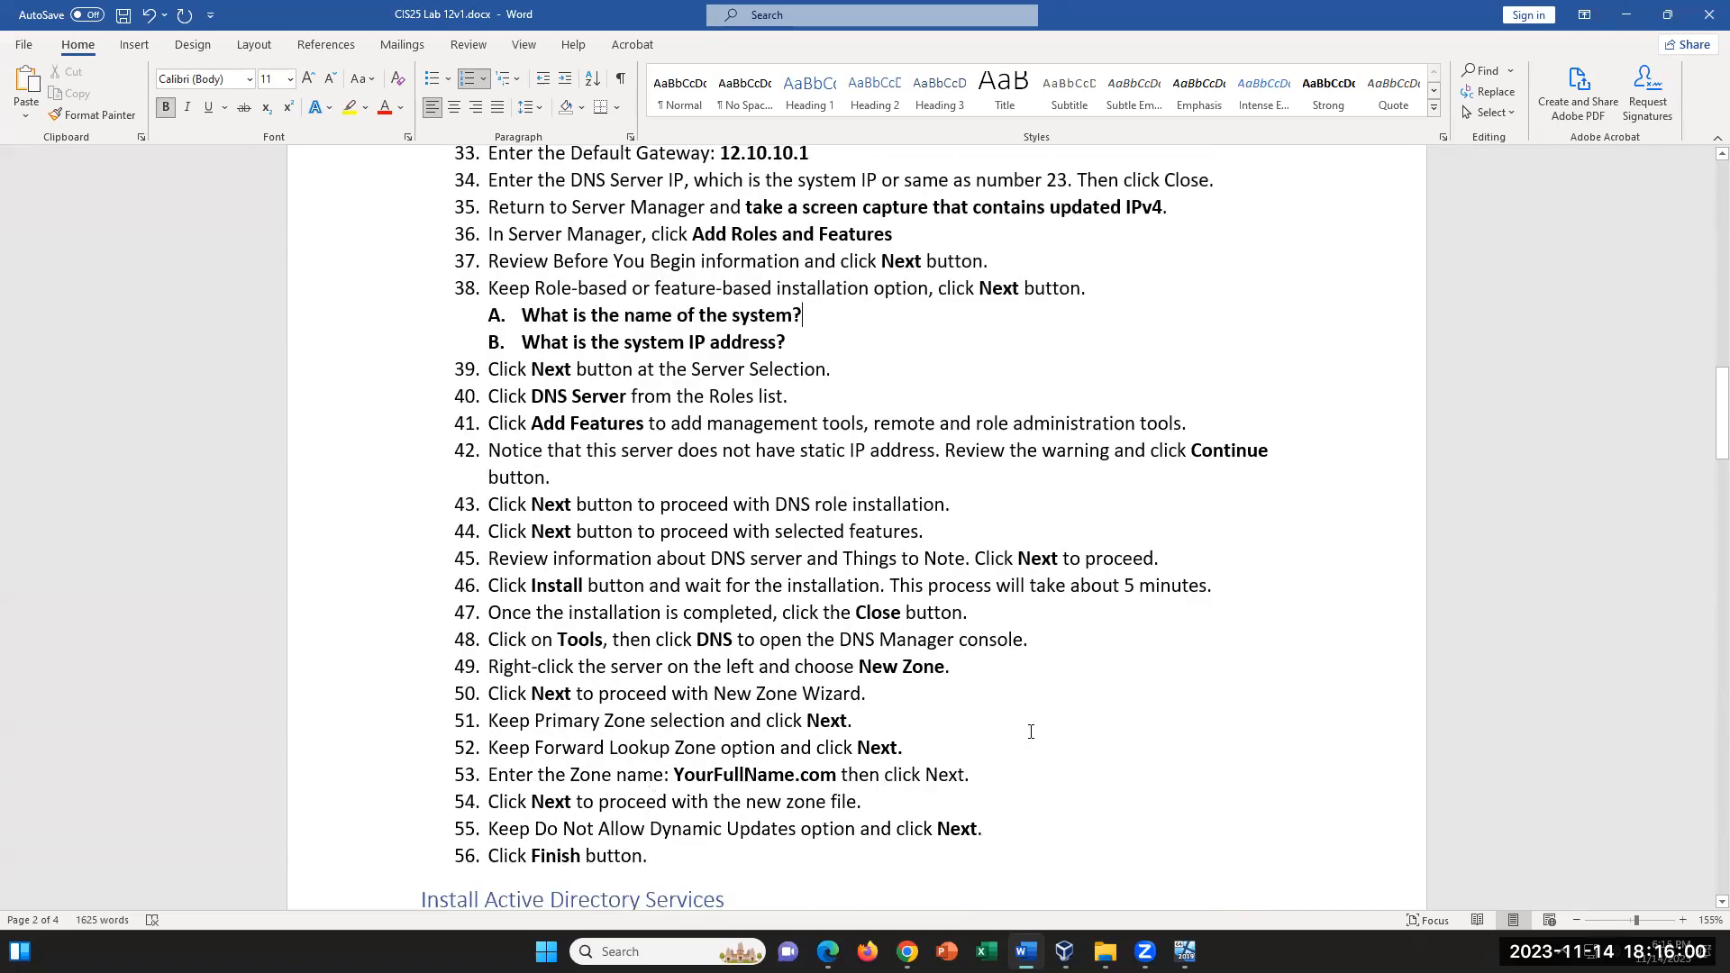
pyautogui.scroll(3, 1031, 731)
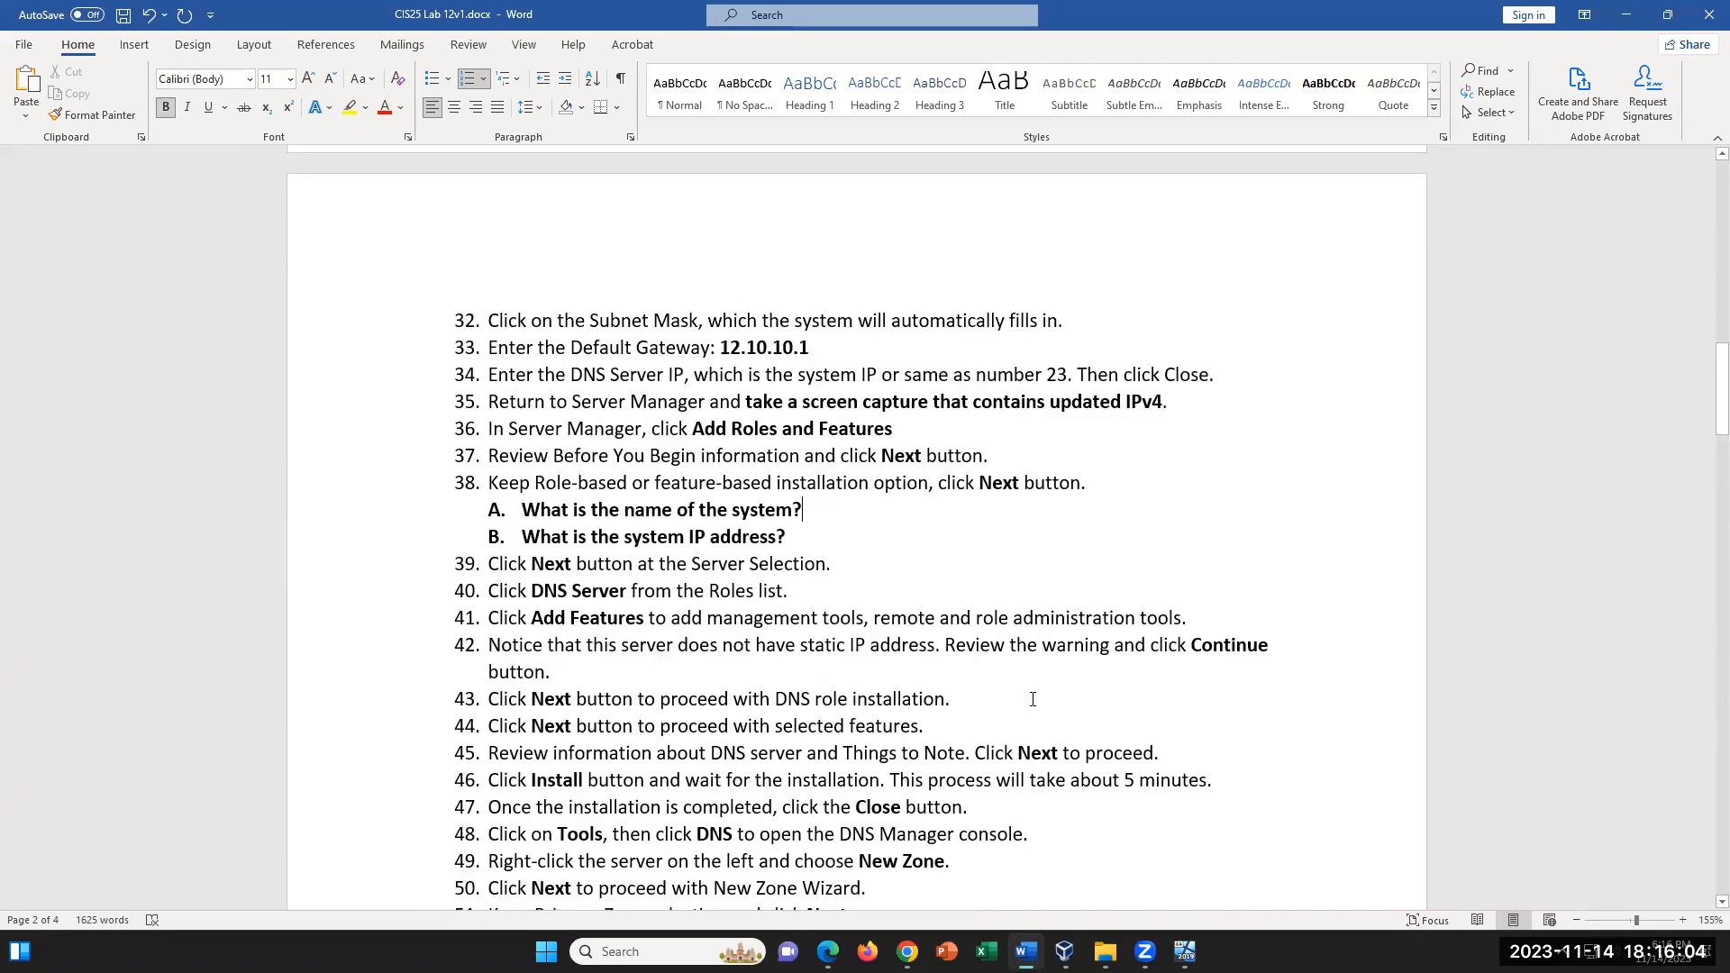
pyautogui.scroll(4, 1033, 697)
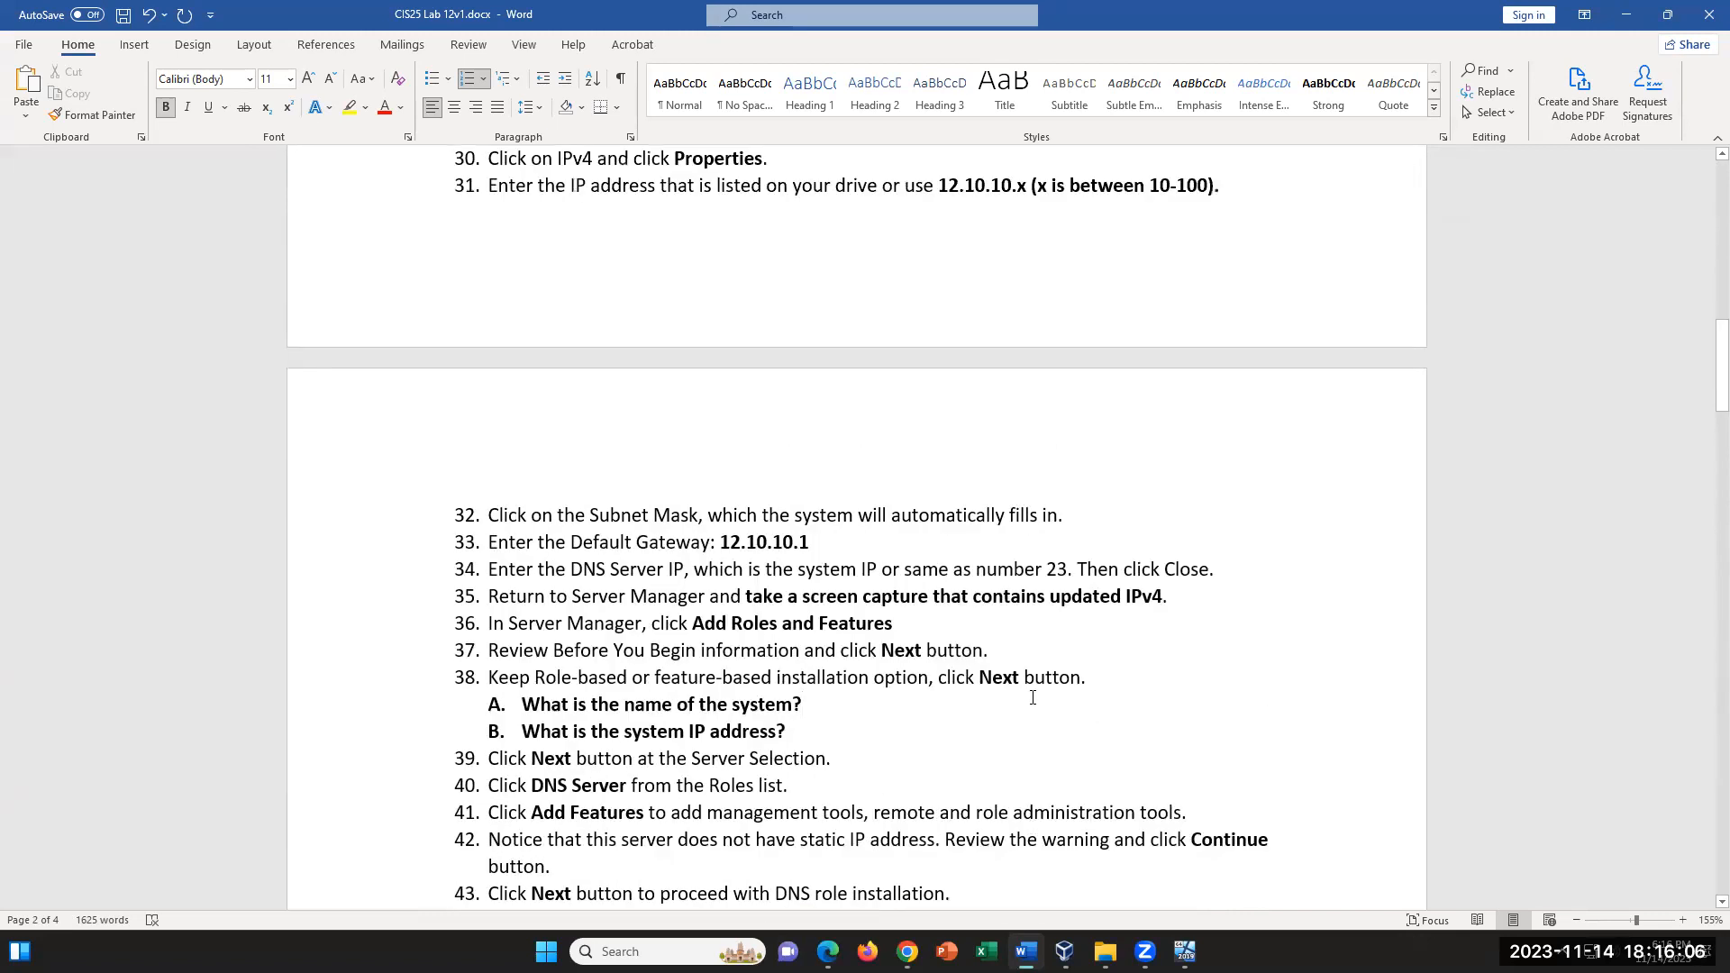
# - Examine instruction 34 on entering the DNS Server IP, marking the words "DNS Server"
pyautogui.scroll(-1, 1033, 698)
pyautogui.scroll(-2, 640, 673)
pyautogui.moveTo(559, 433); pyautogui.dragTo(684, 439)
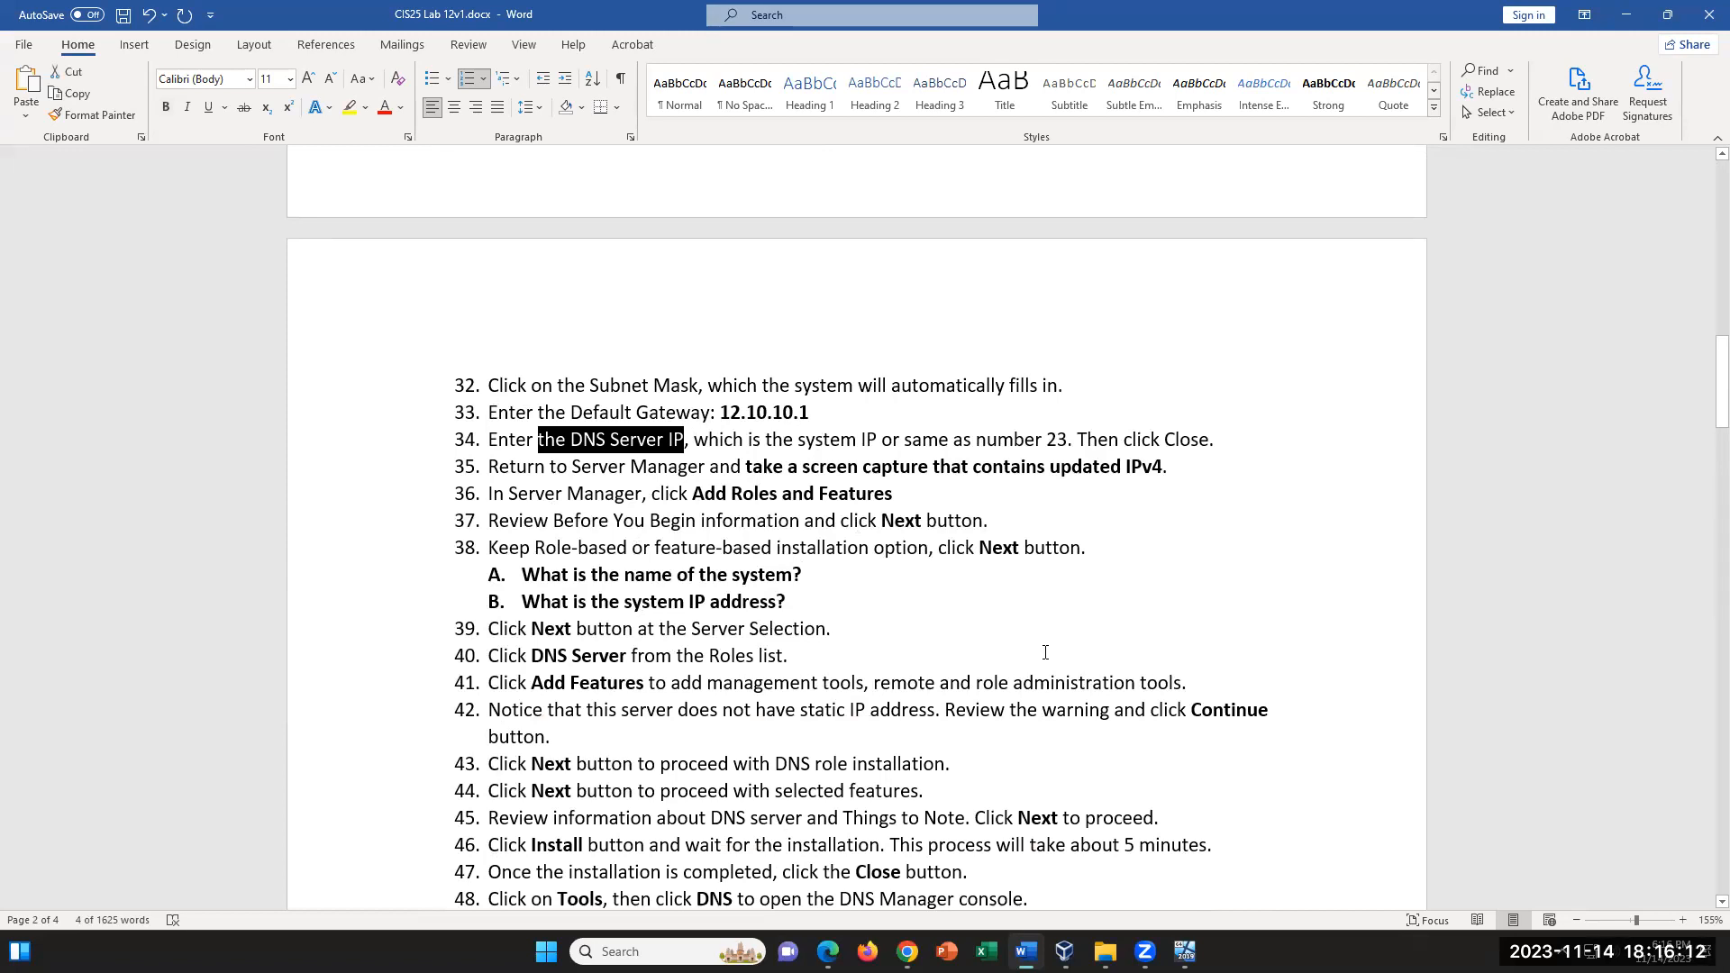
pyautogui.click(689, 442)
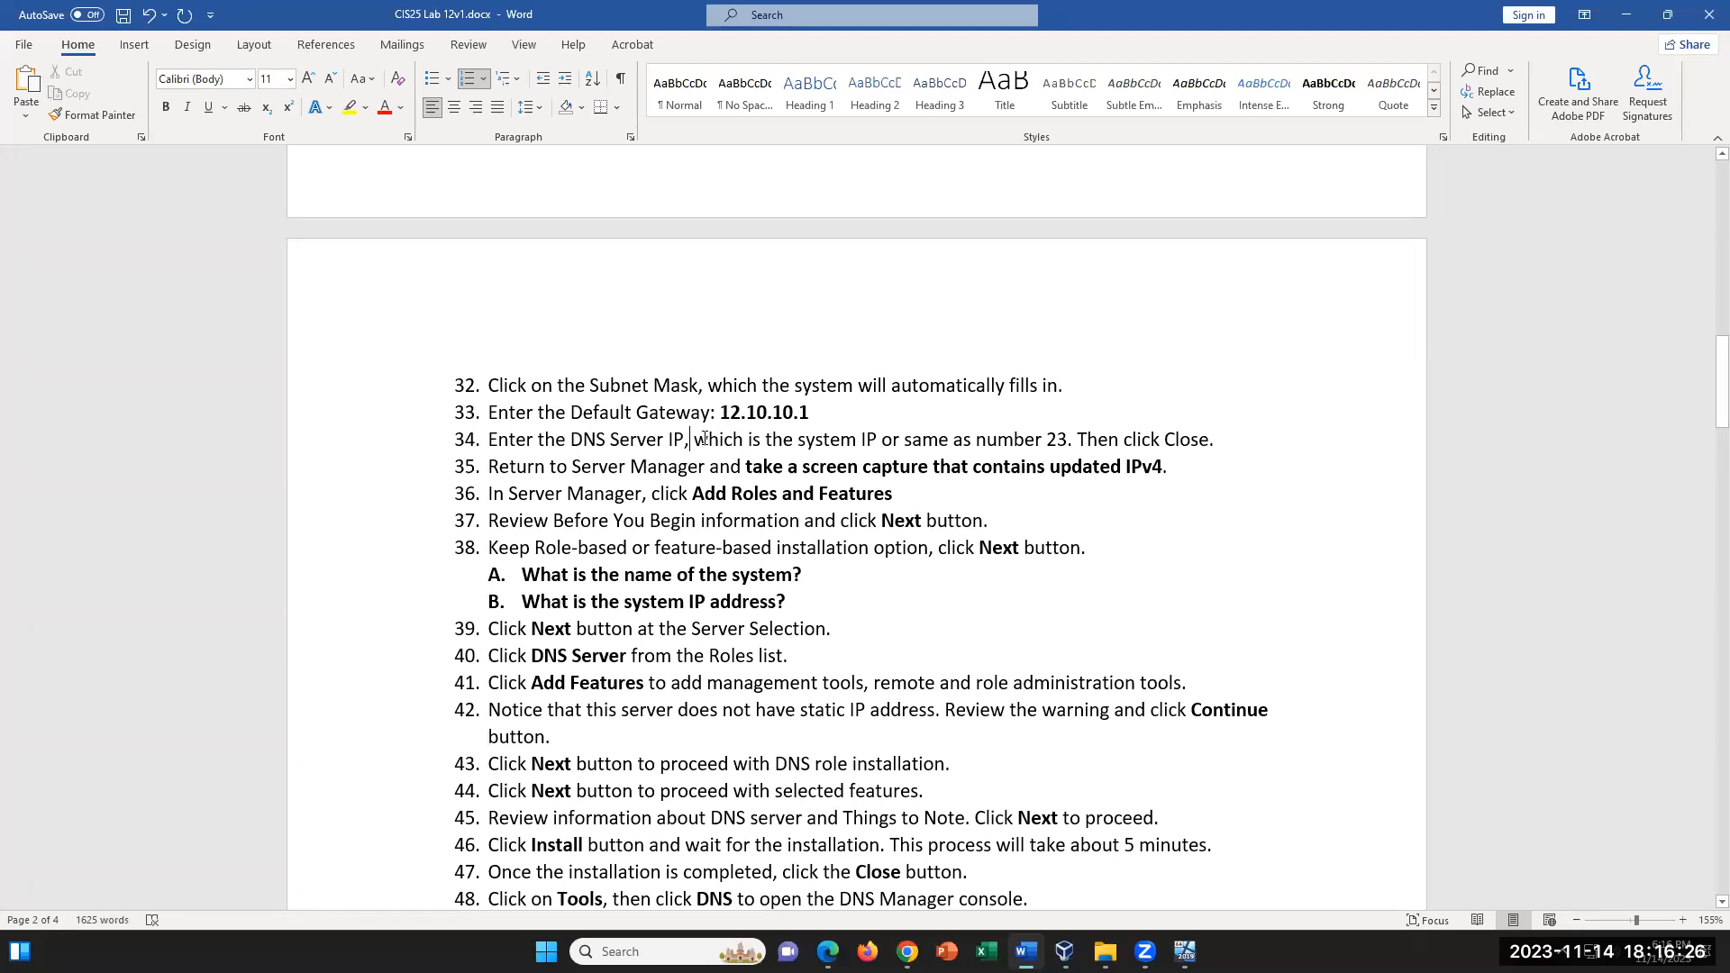
pyautogui.moveTo(570, 439); pyautogui.dragTo(648, 434)
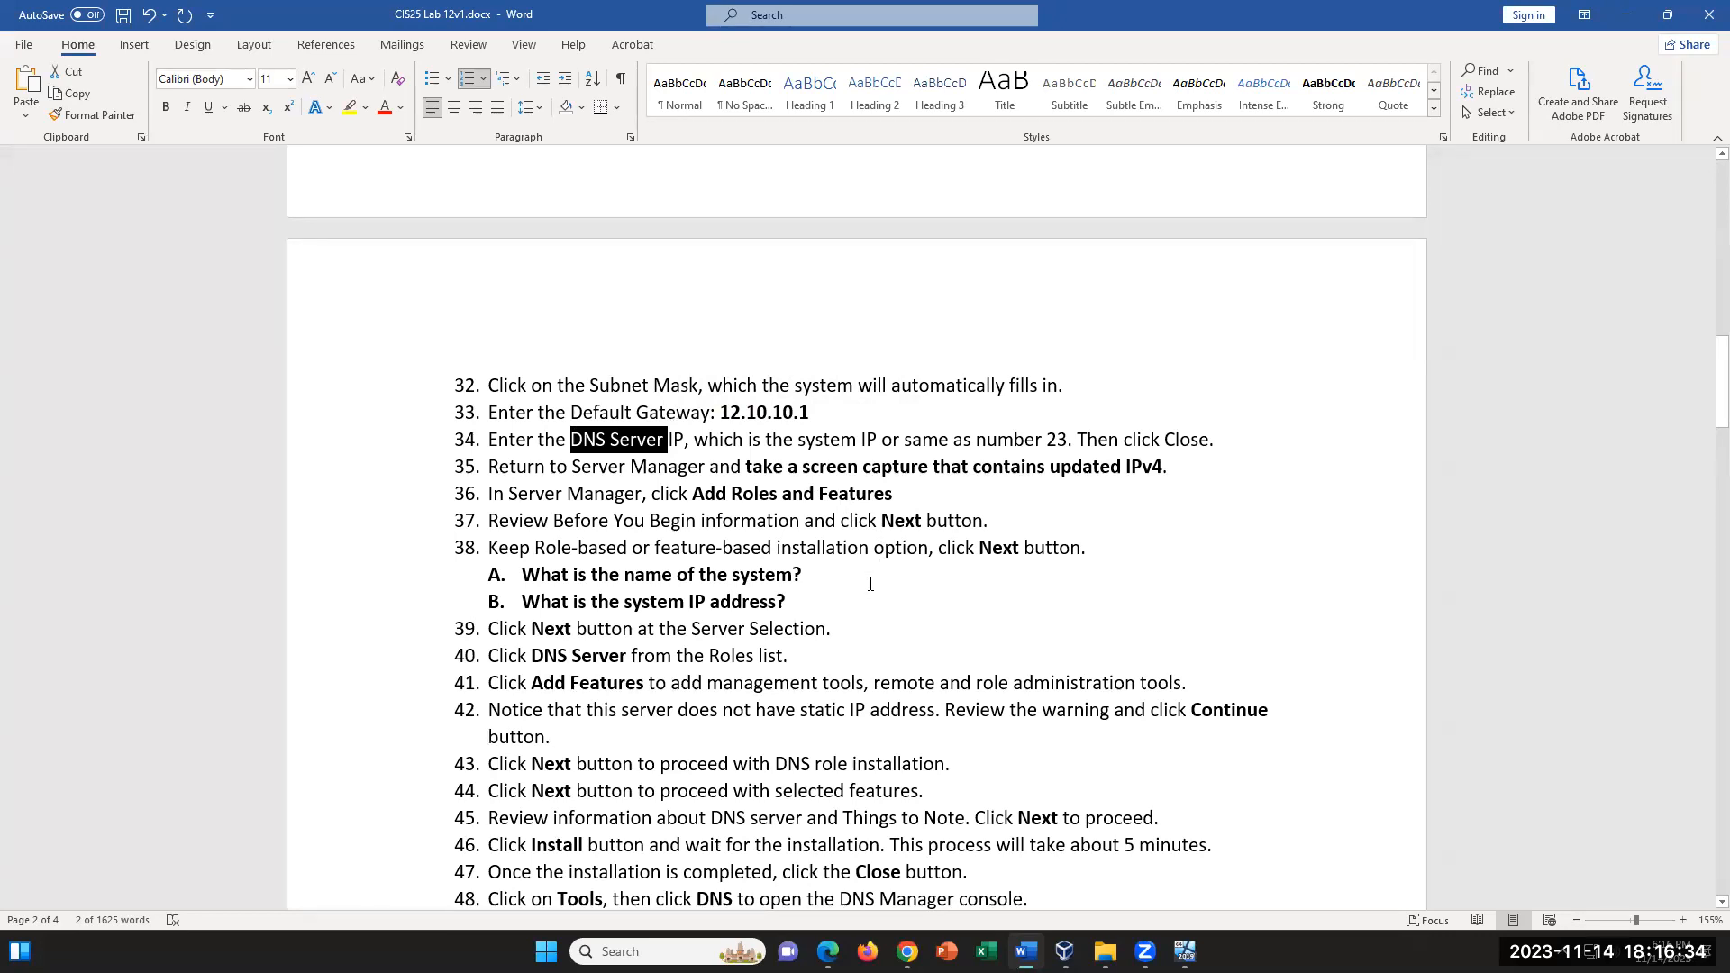
# - Examine the Install Active Directory Services section, including the ADS questions under instruction 64
pyautogui.scroll(-5, 869, 584)
pyautogui.scroll(-3, 870, 584)
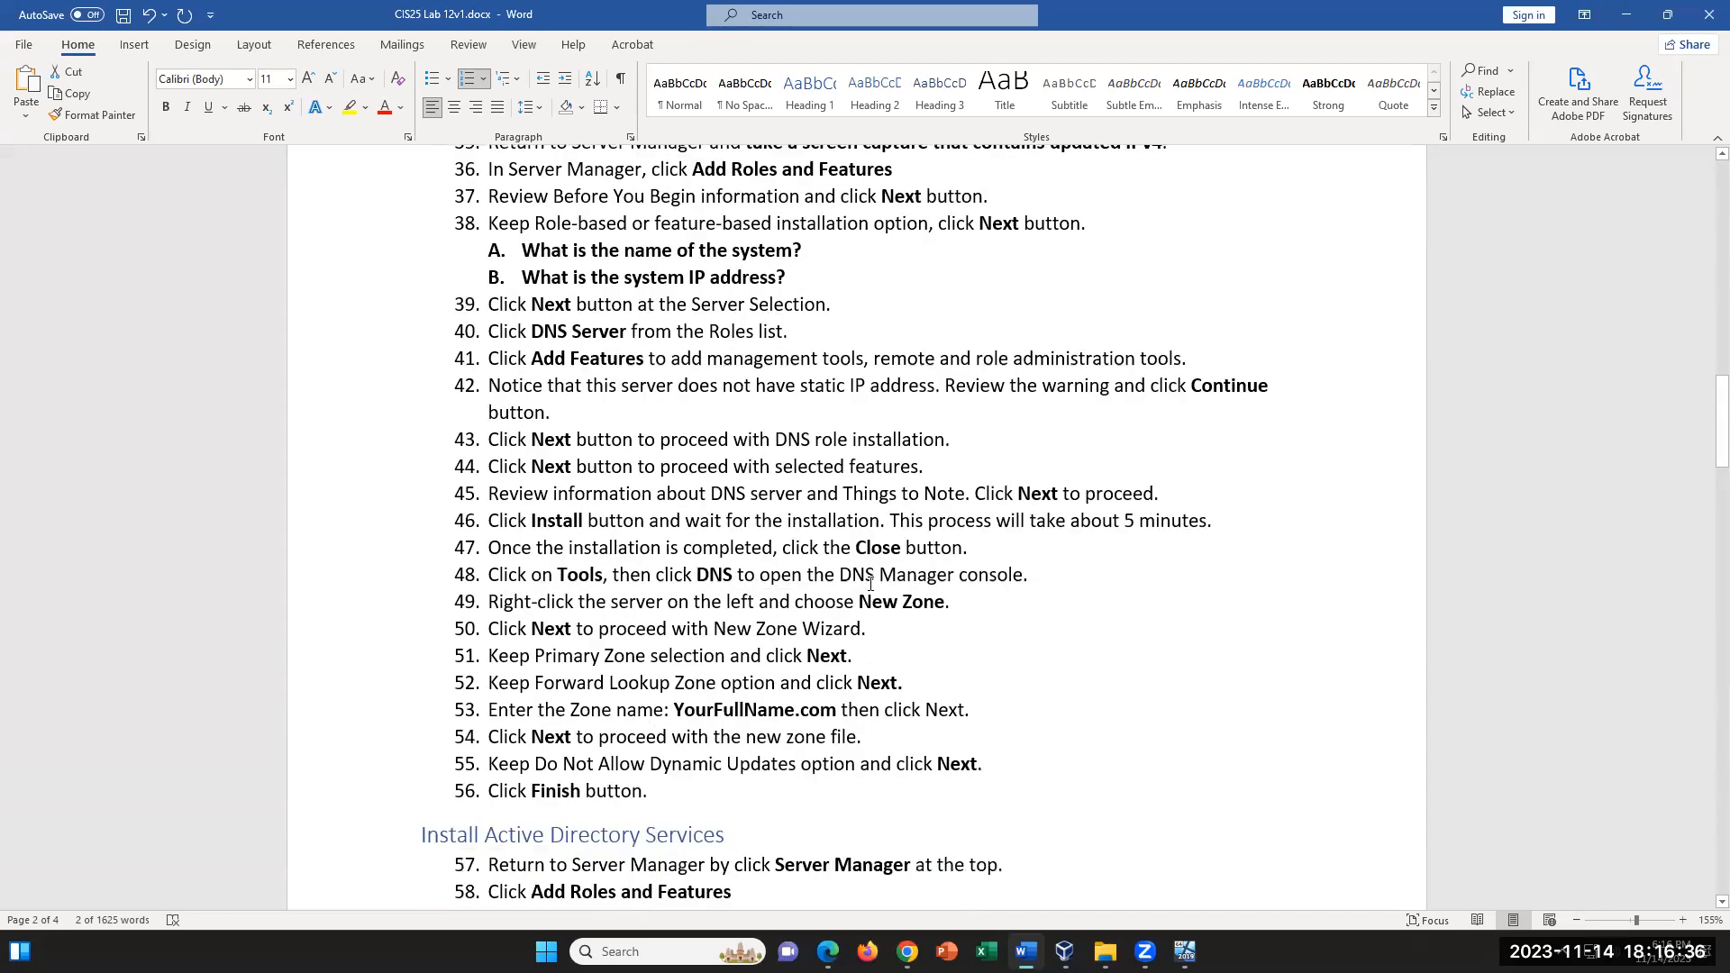
pyautogui.moveTo(725, 641); pyautogui.dragTo(485, 641)
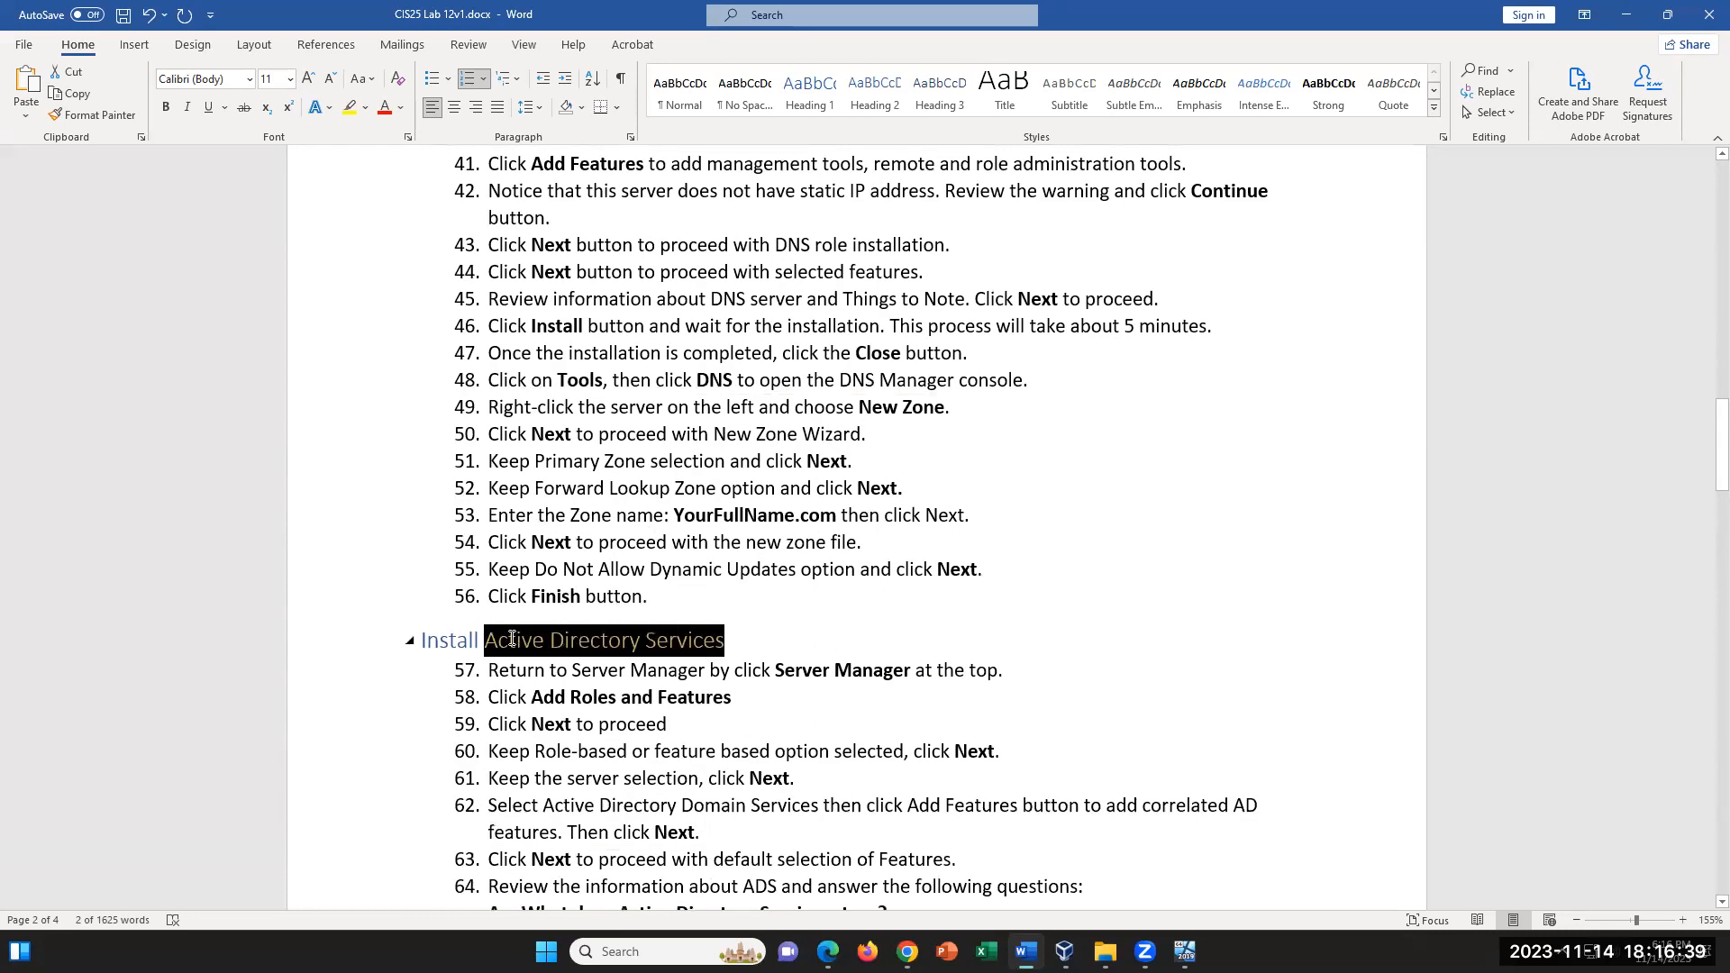
pyautogui.click(866, 647)
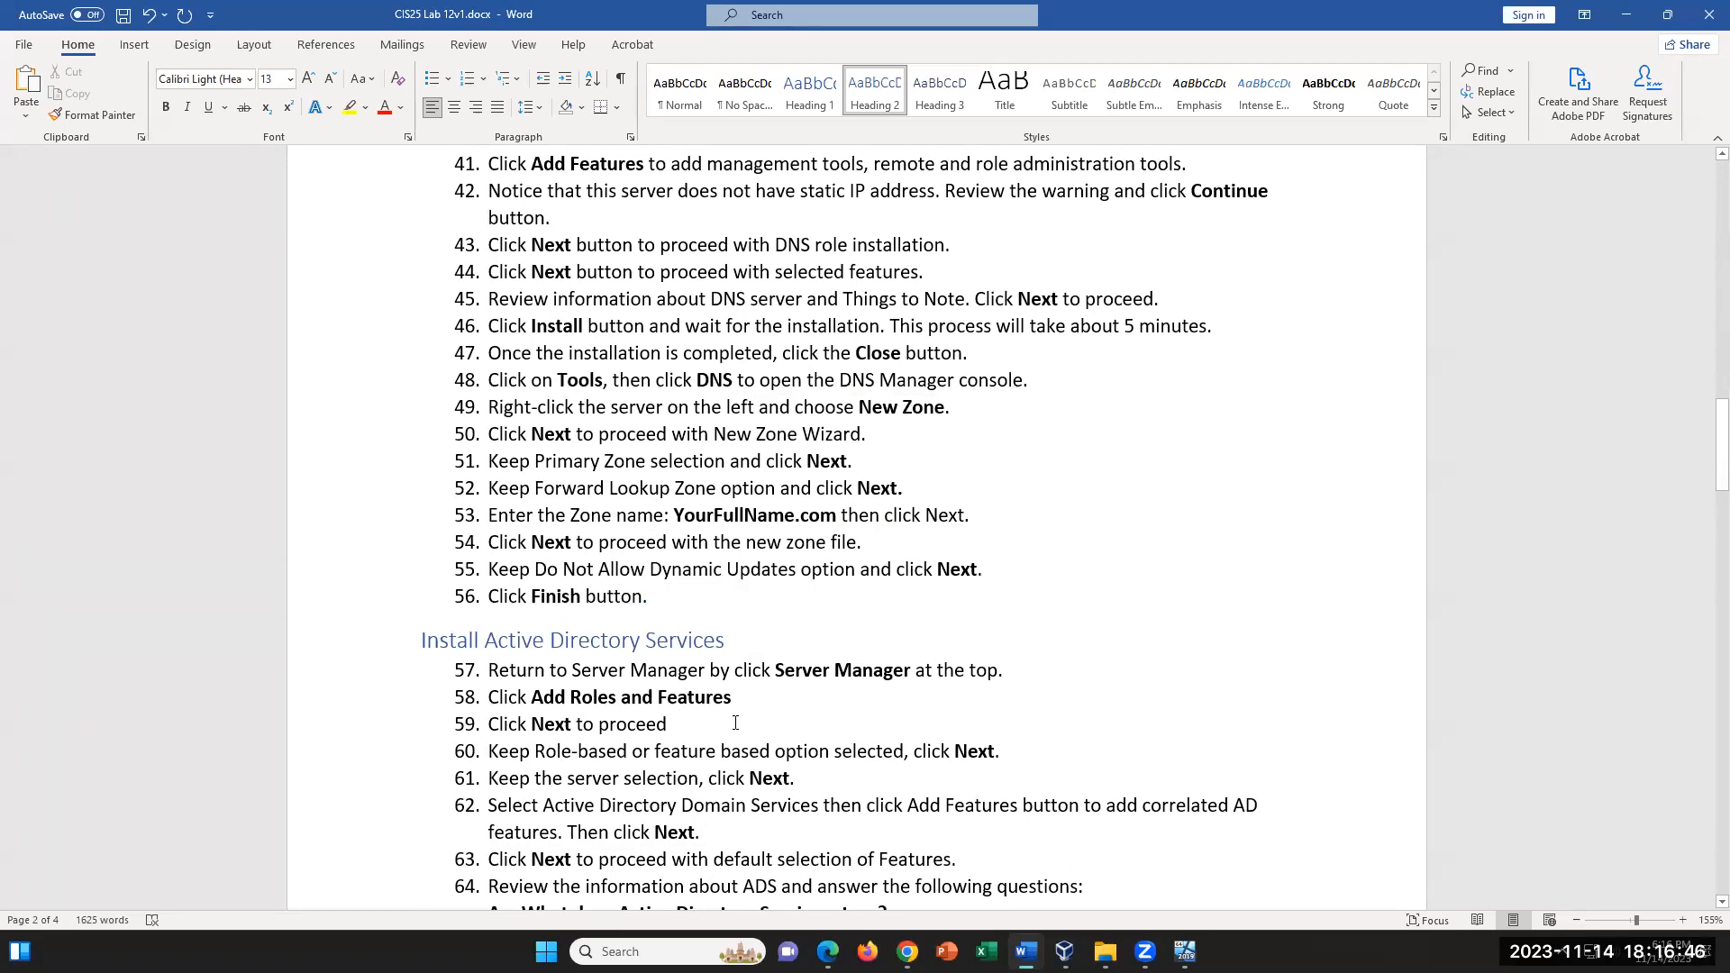
pyautogui.click(920, 643)
pyautogui.scroll(-2, 918, 653)
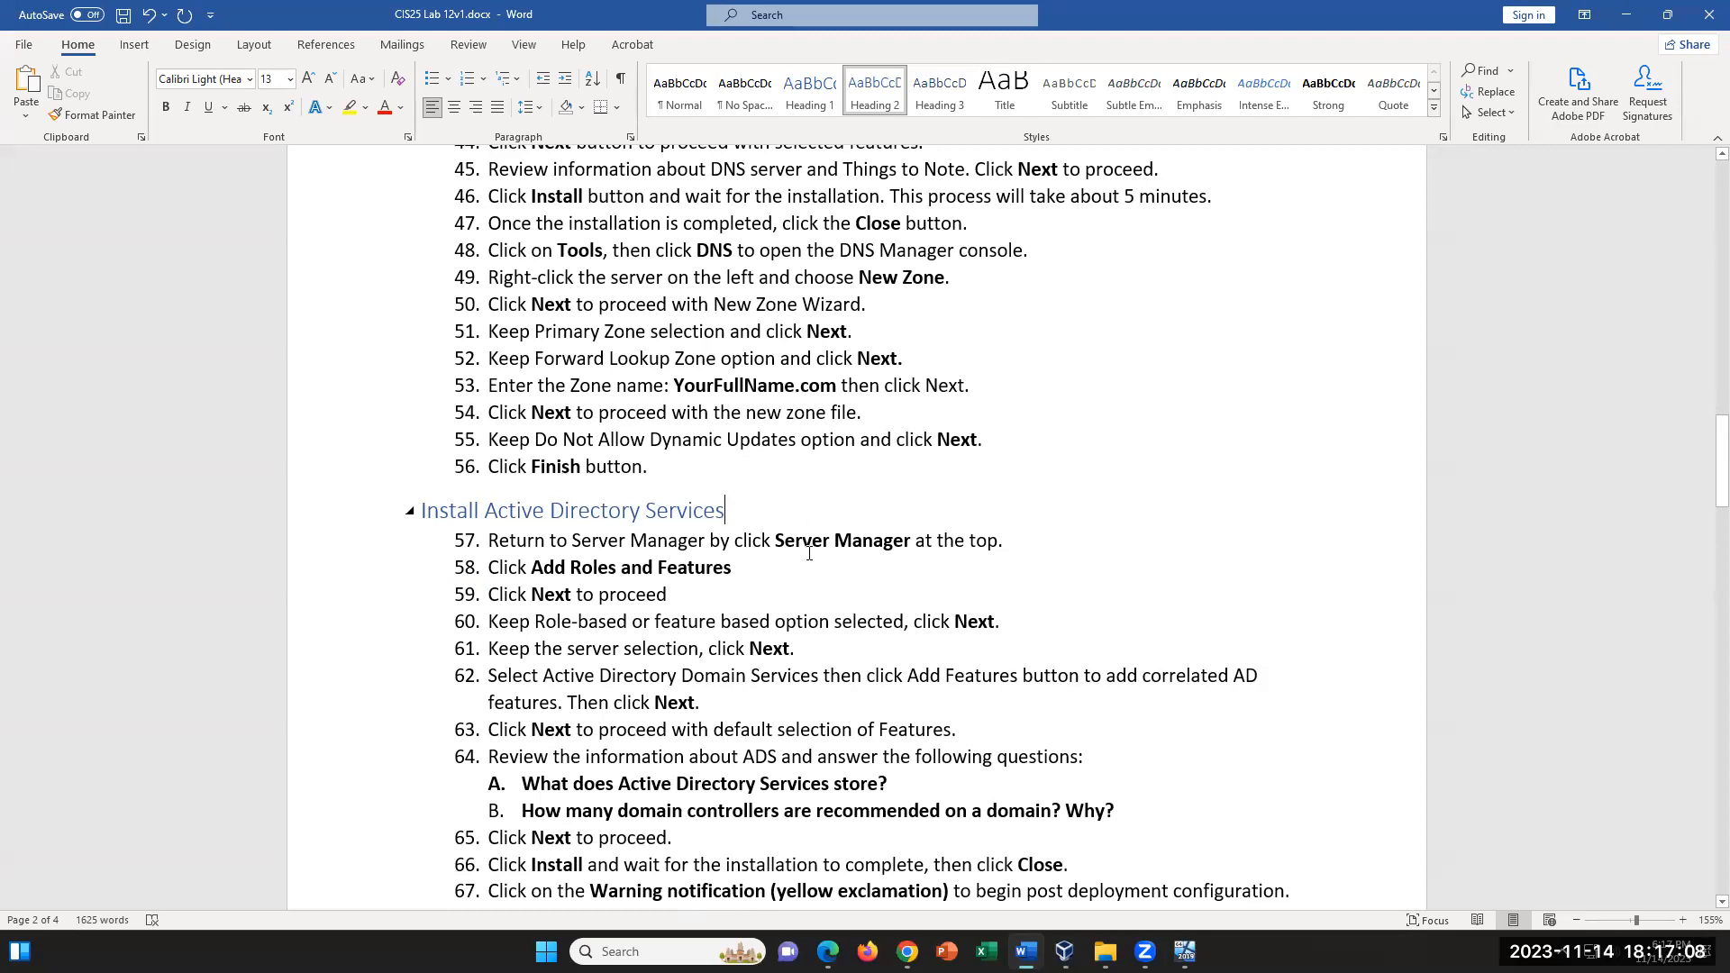
pyautogui.scroll(-3, 842, 613)
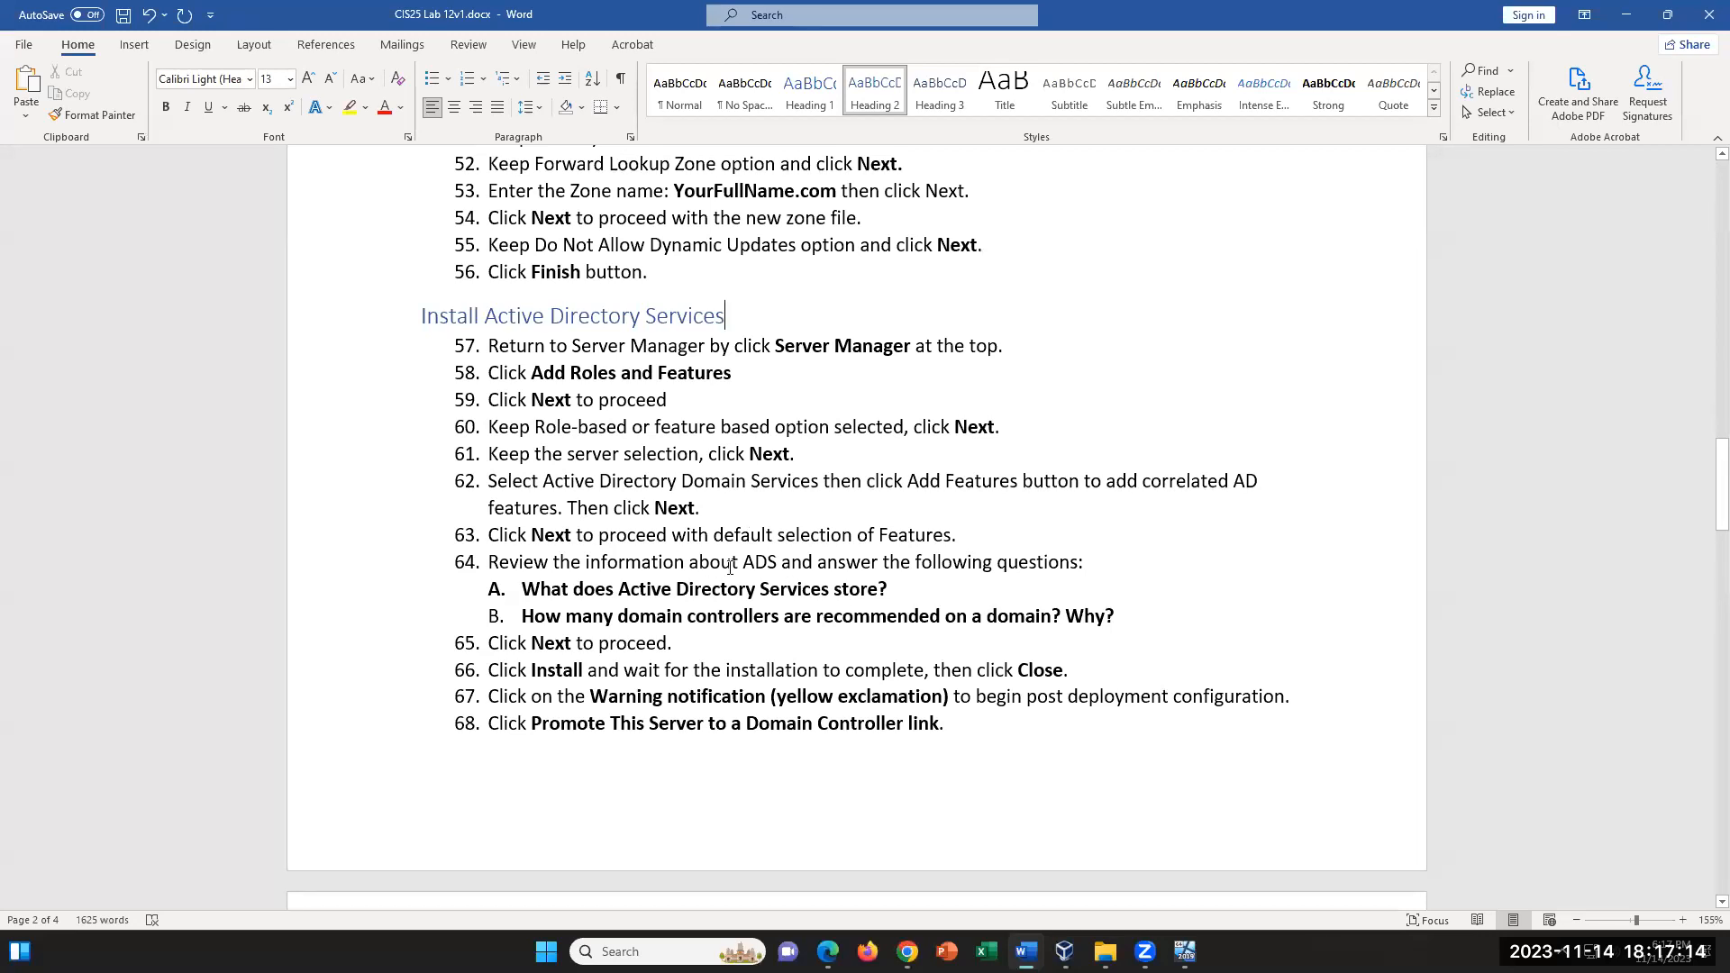
pyautogui.moveTo(699, 561); pyautogui.dragTo(869, 561)
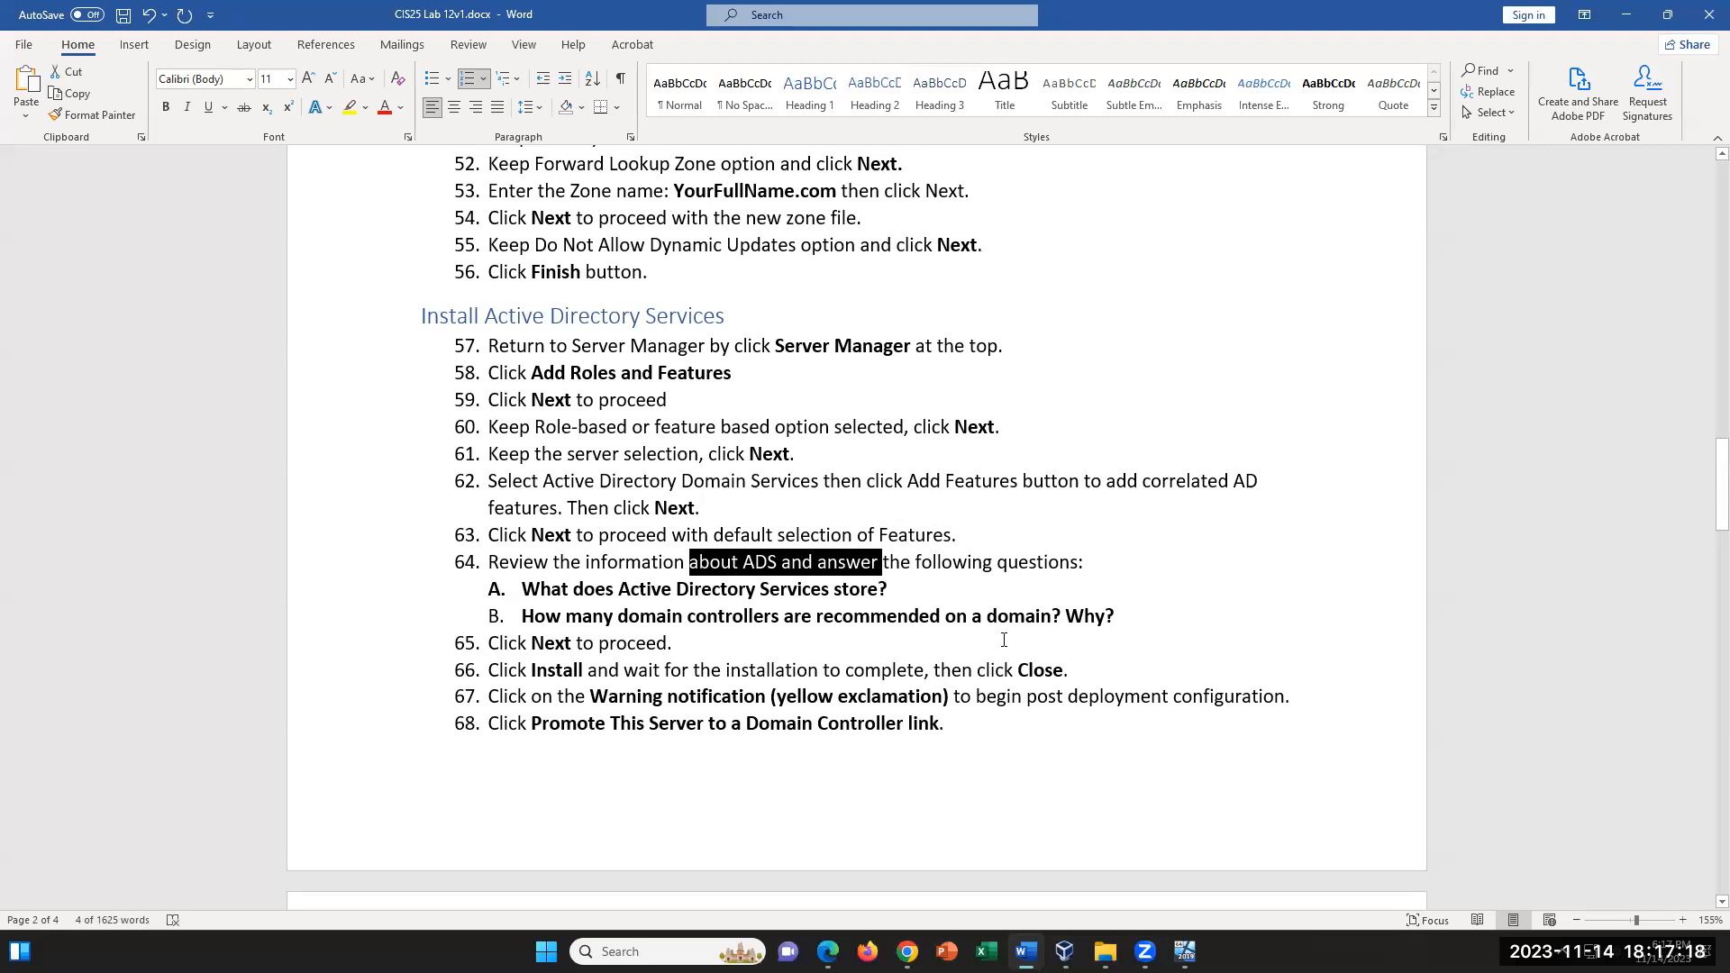
pyautogui.scroll(-1, 993, 603)
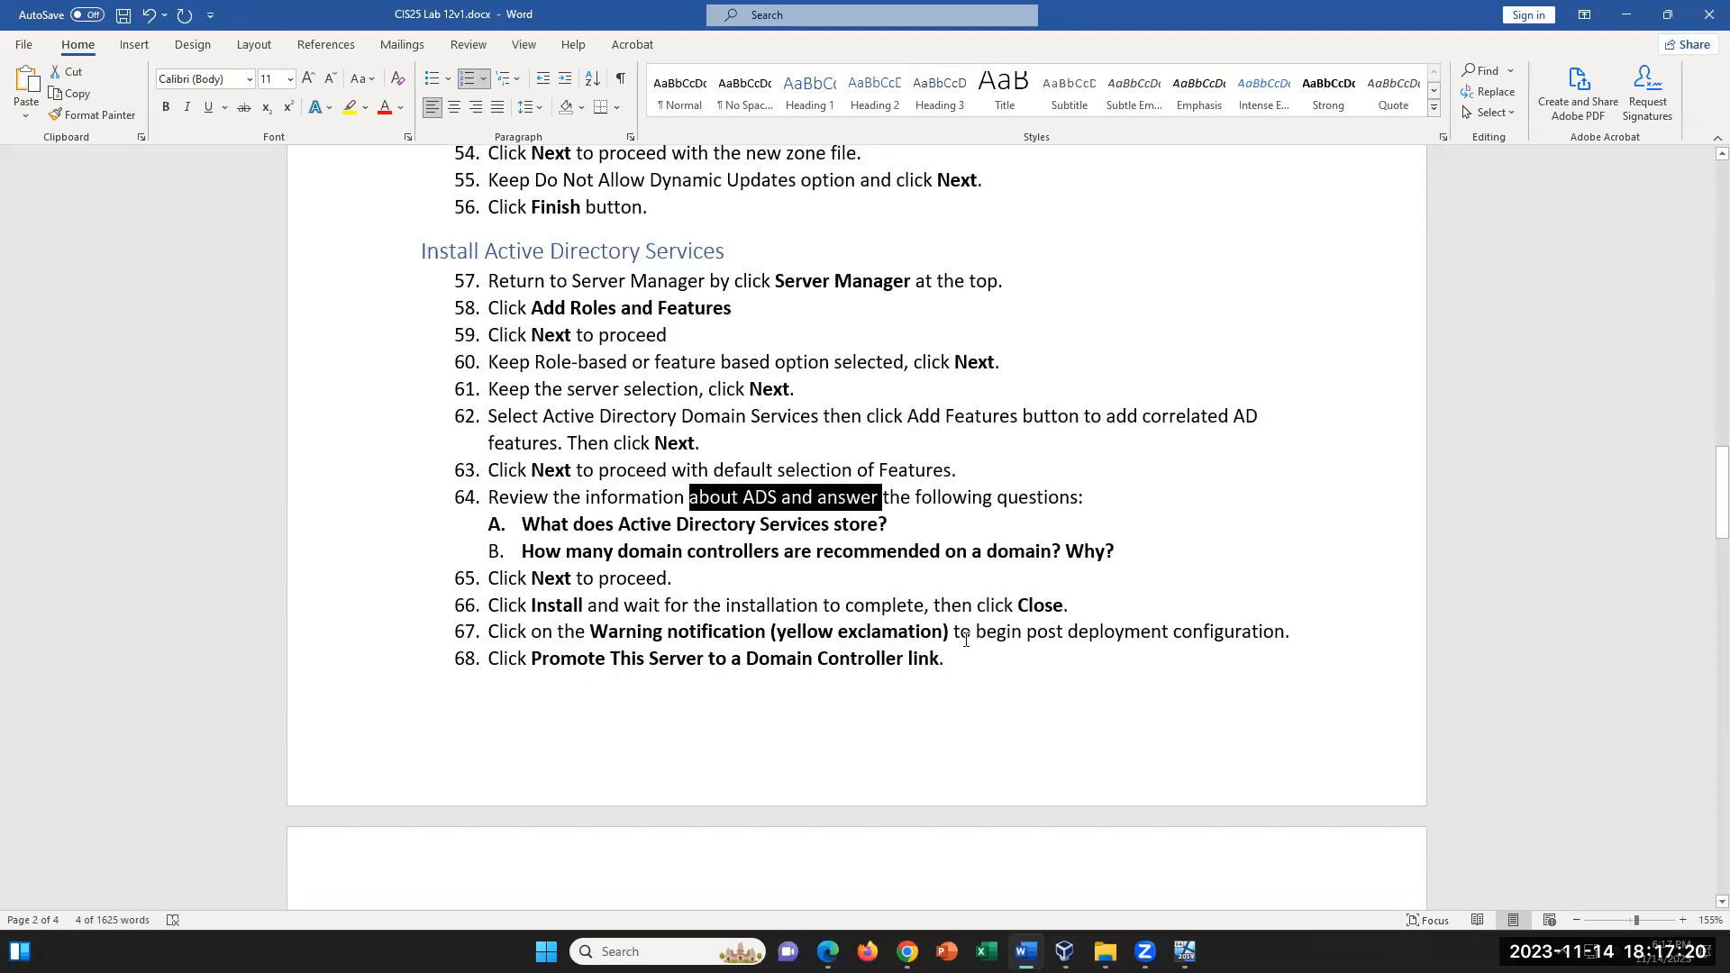
pyautogui.scroll(-1, 967, 638)
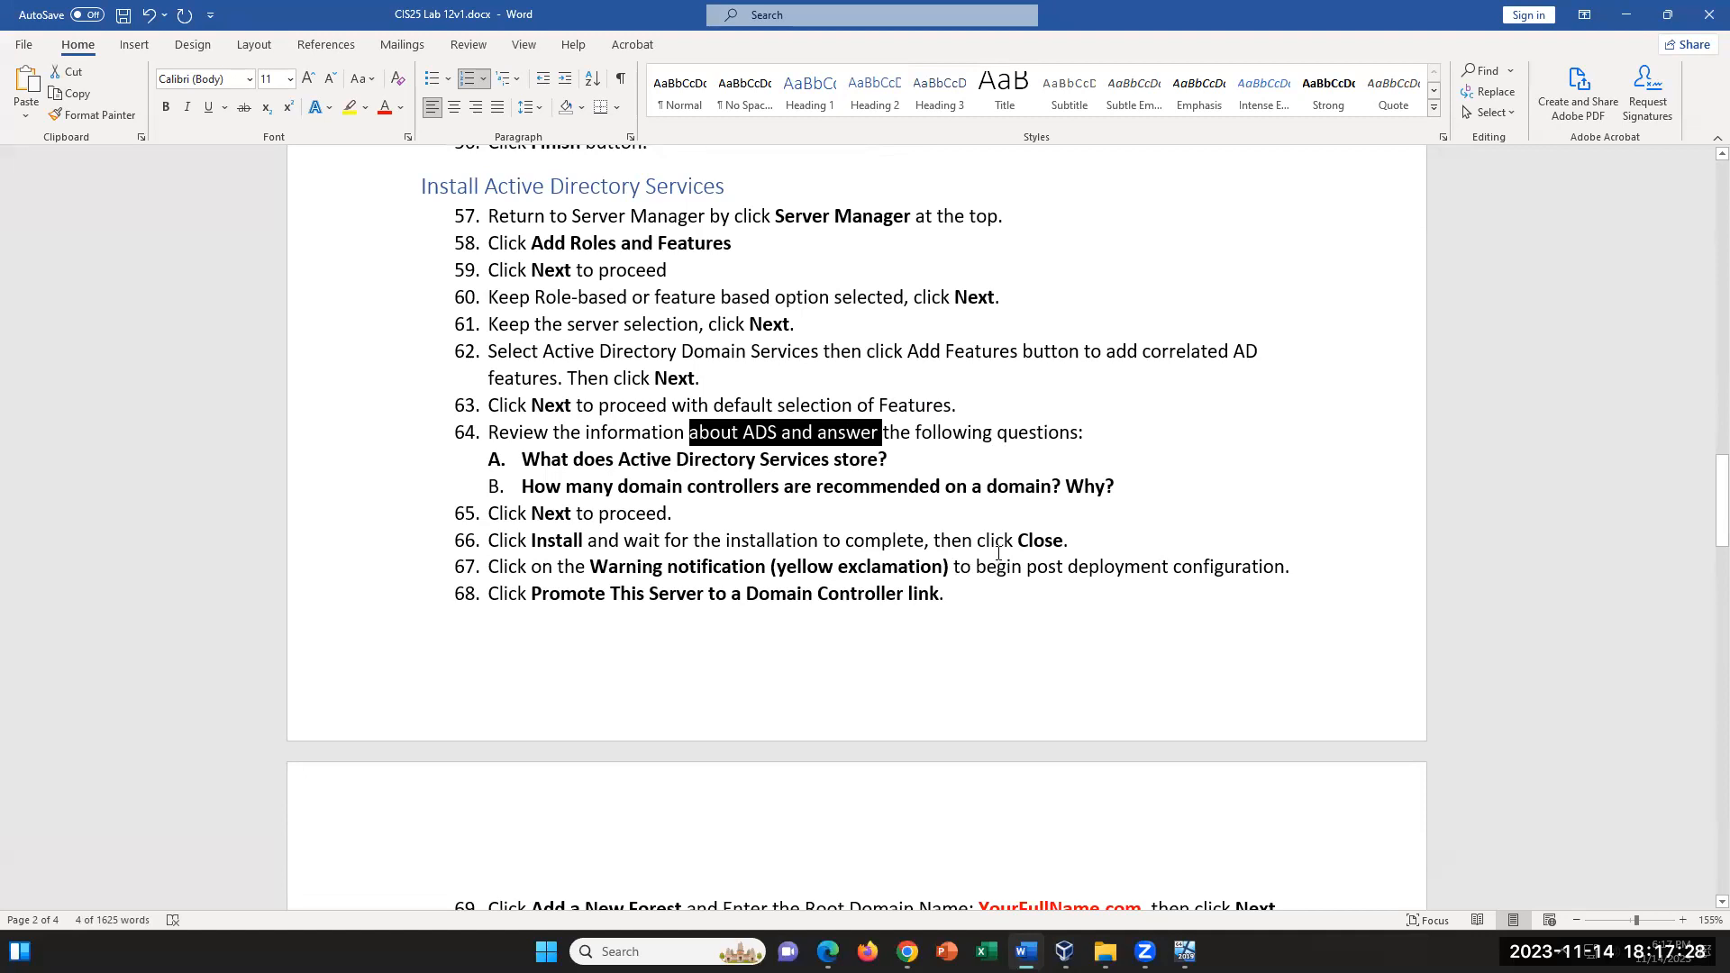
pyautogui.click(780, 432)
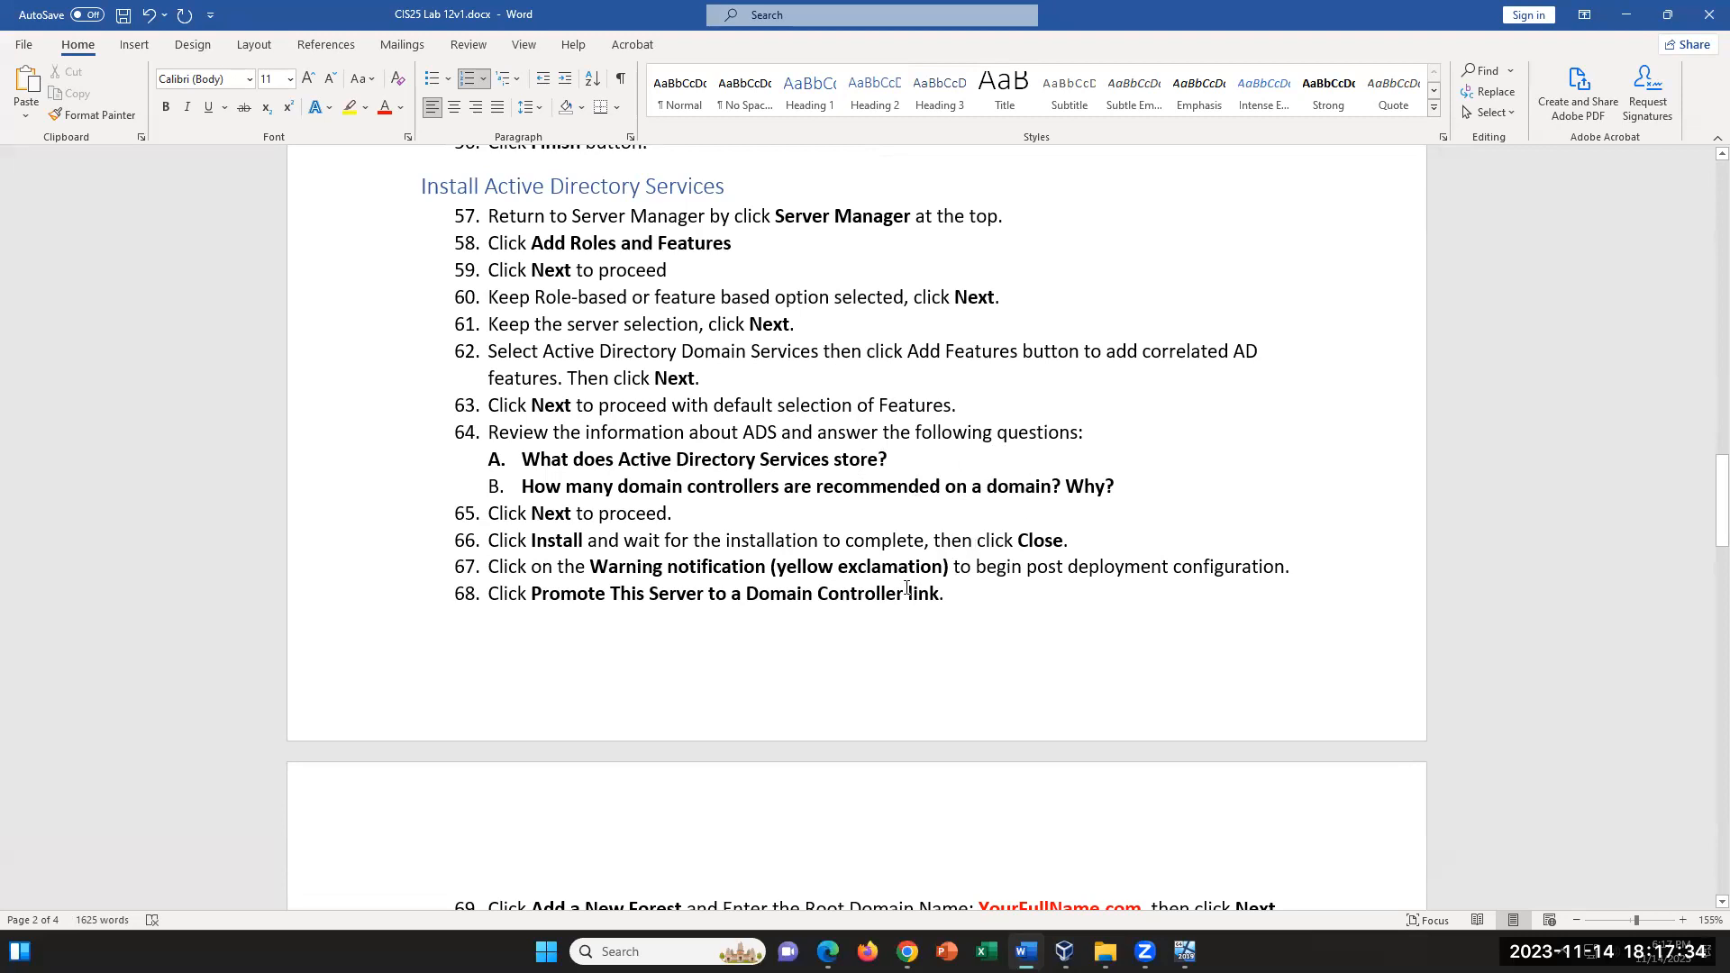
pyautogui.click(832, 460)
# - Look through the domain controller promotion instructions and the Create Group and Users section
pyautogui.scroll(-5, 768, 505)
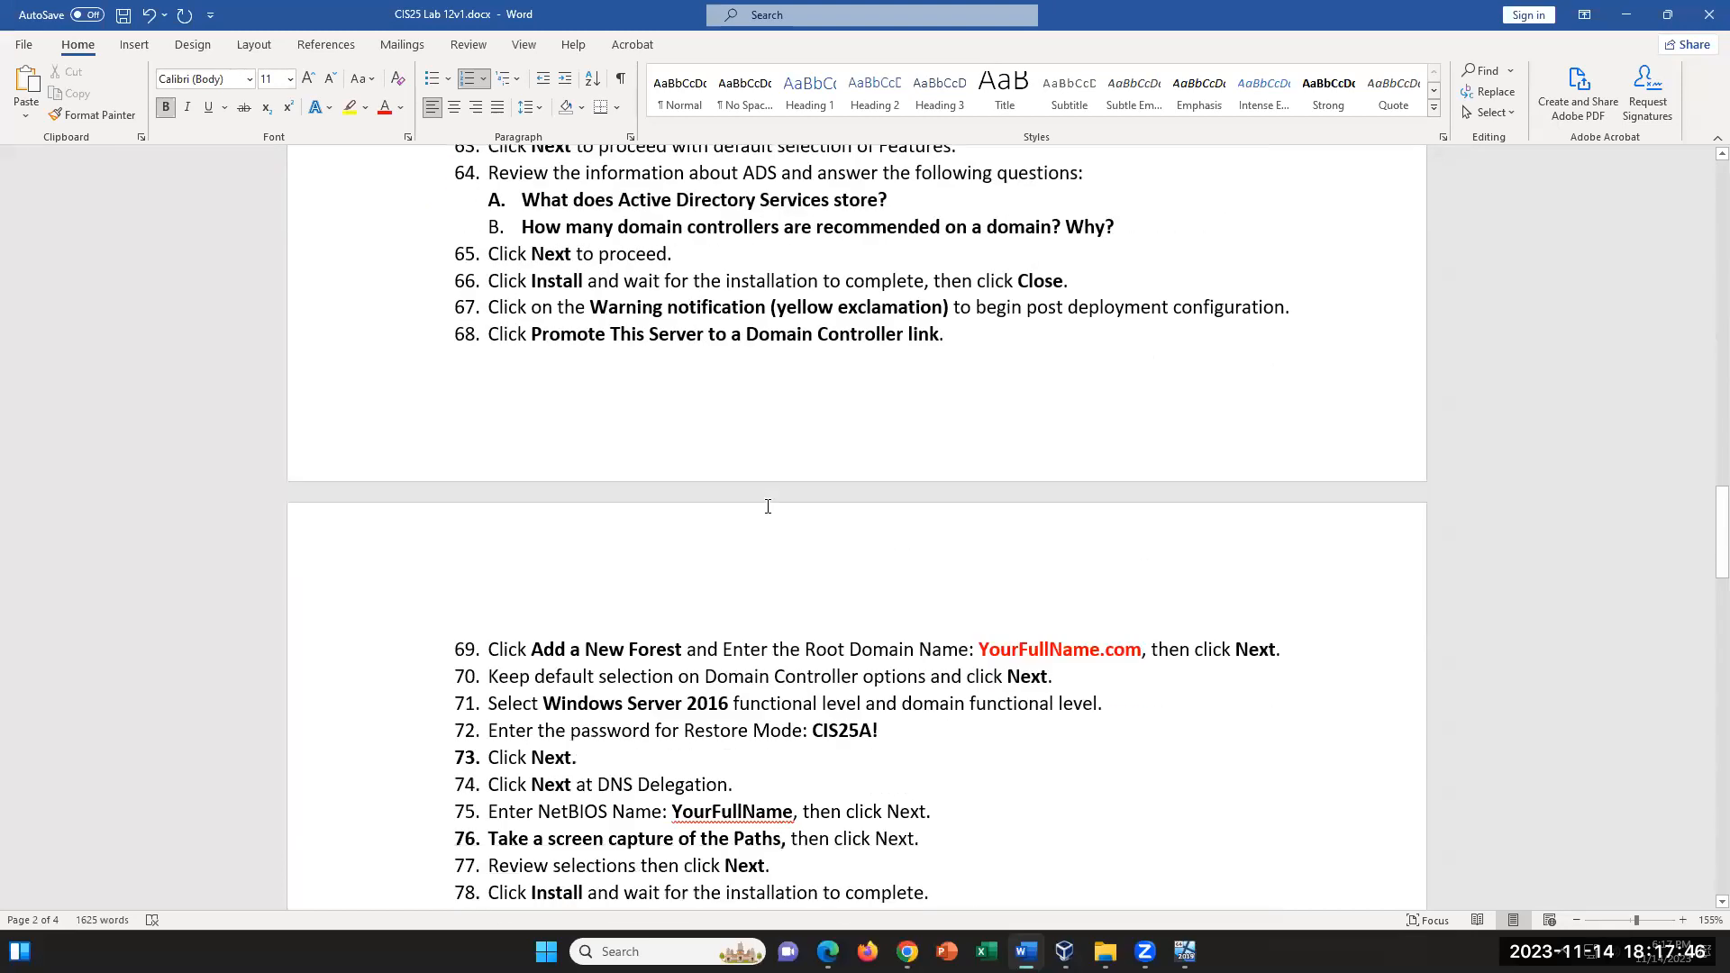
pyautogui.scroll(-2, 768, 505)
pyautogui.scroll(-5, 768, 506)
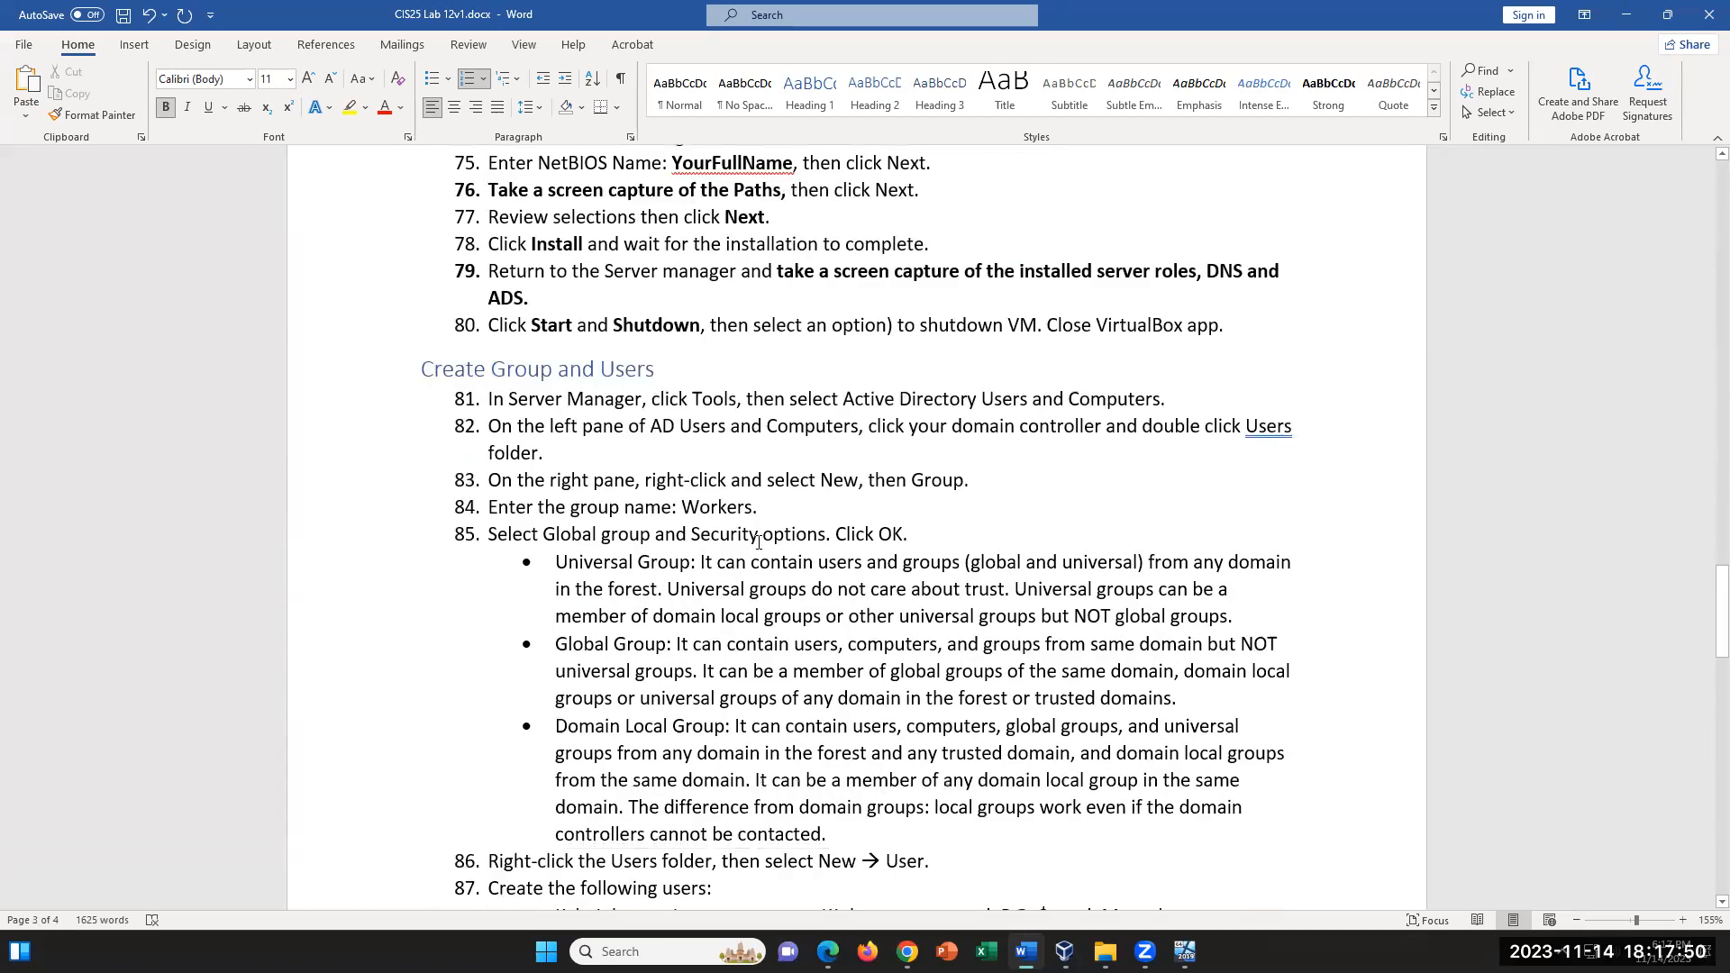
pyautogui.scroll(-8, 763, 542)
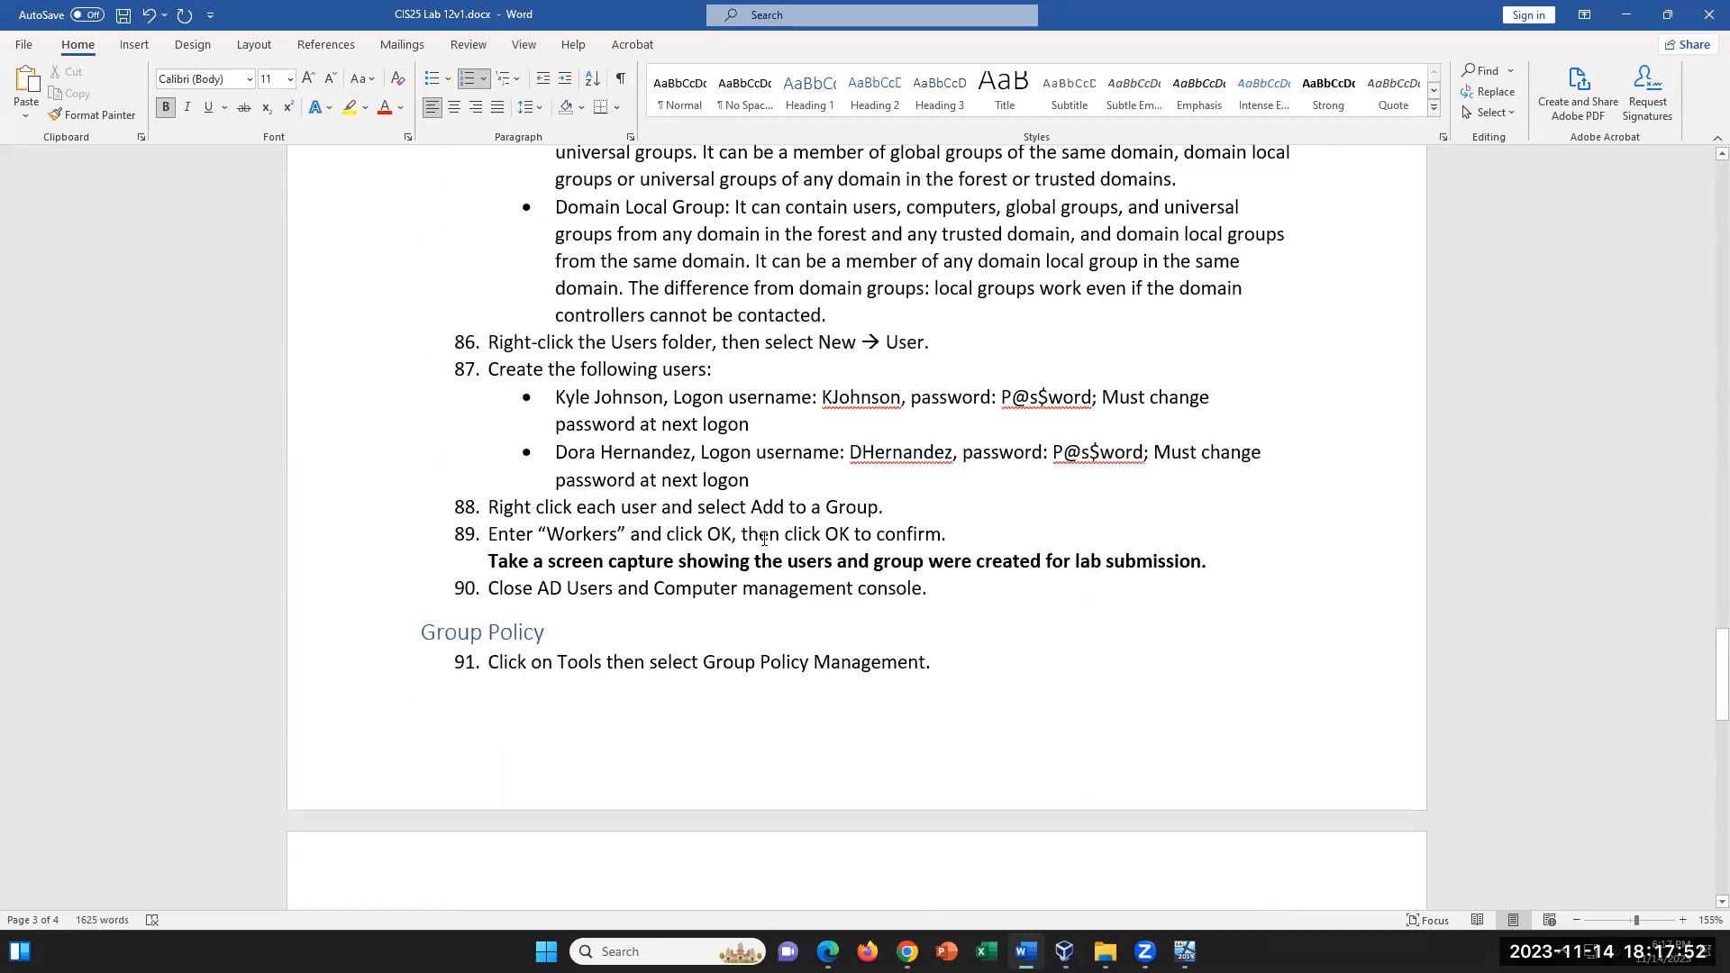
# - Mark the Group Policy heading and examine the instructions for creating the "Workers GP" policy and its password settings
pyautogui.tripleClick(432, 625)
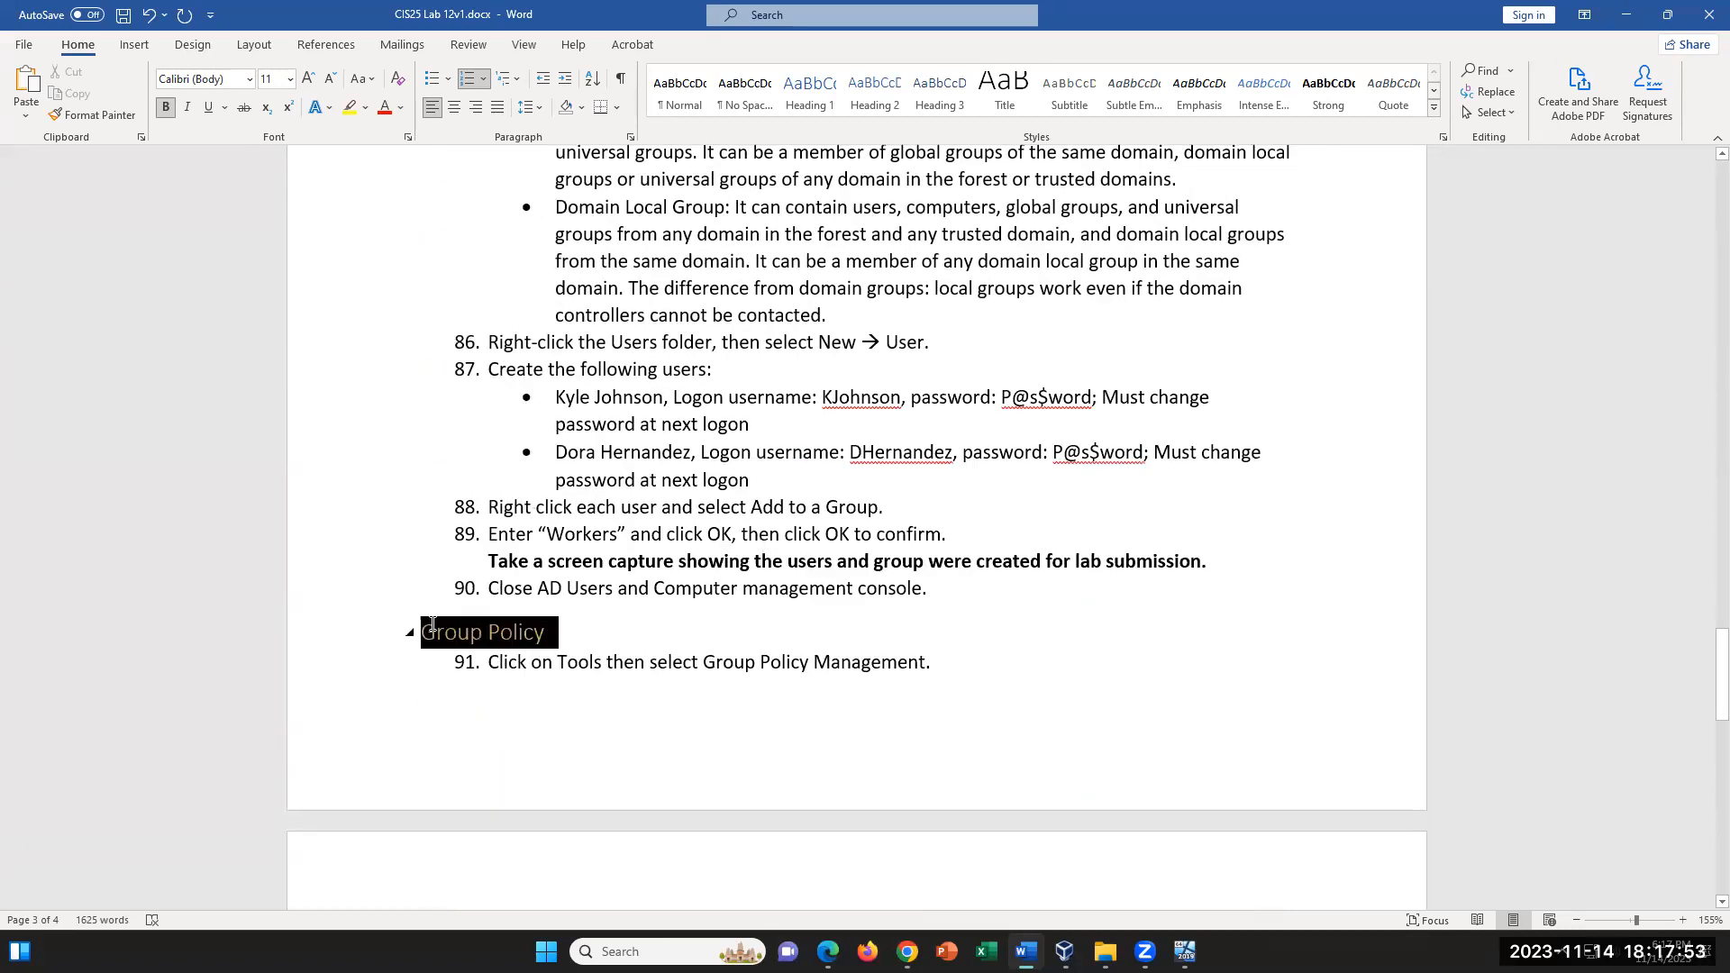
pyautogui.click(665, 645)
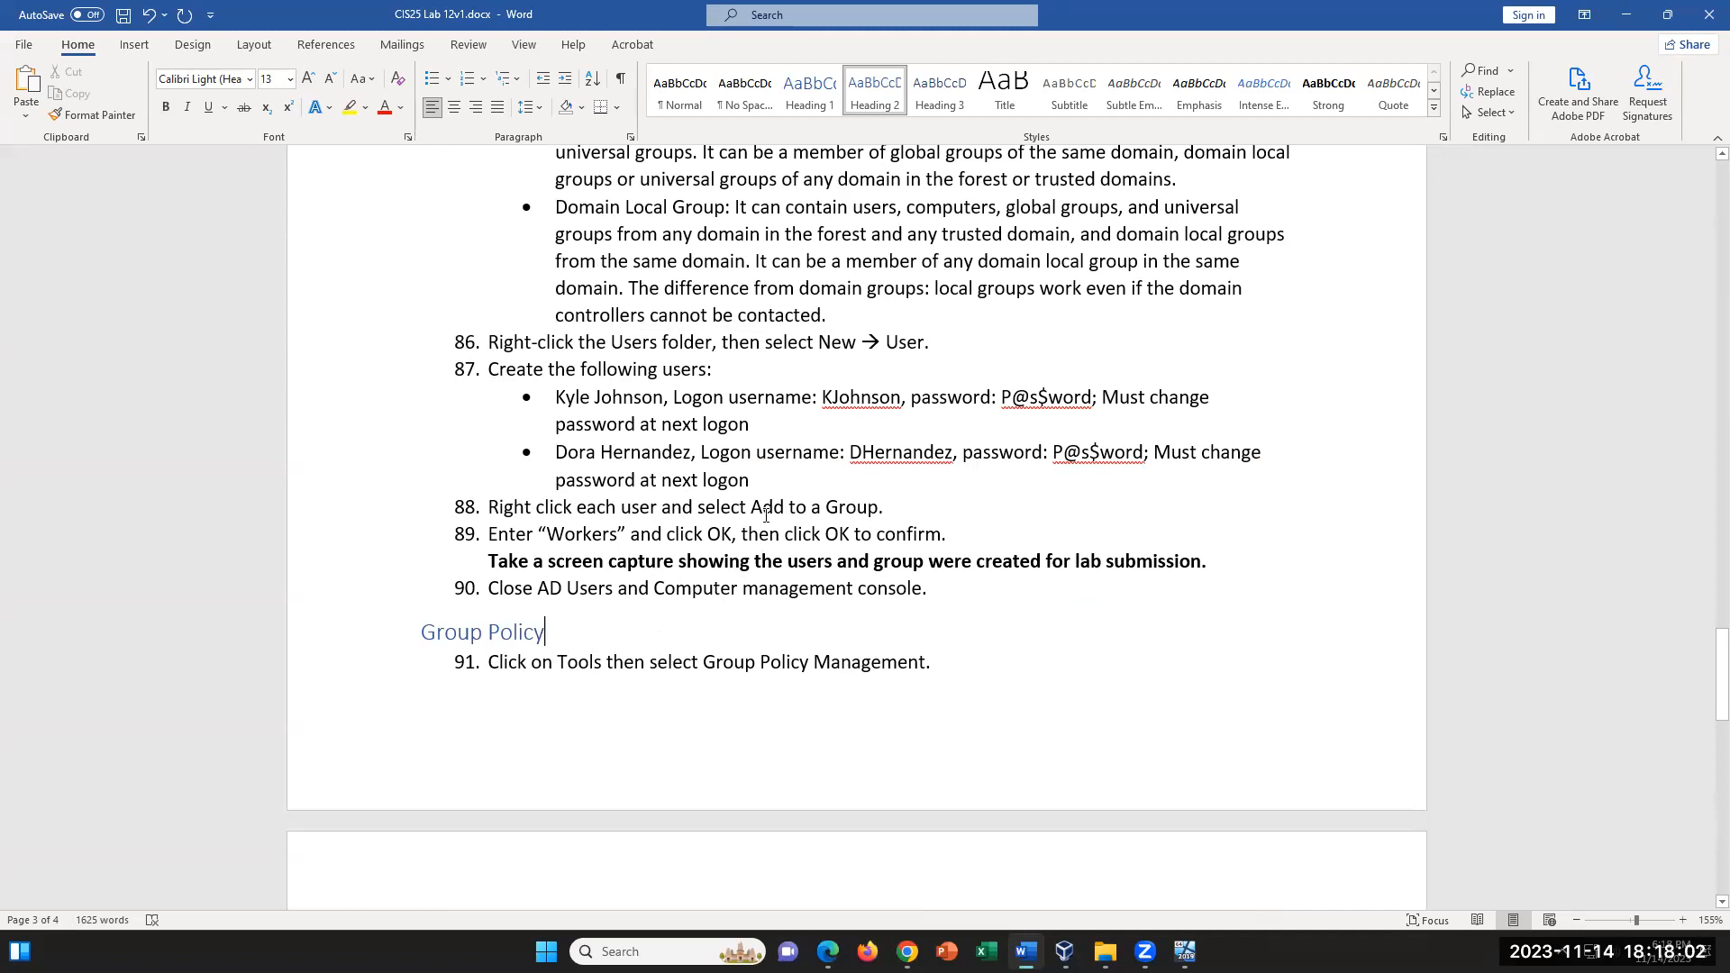
pyautogui.scroll(-1, 766, 516)
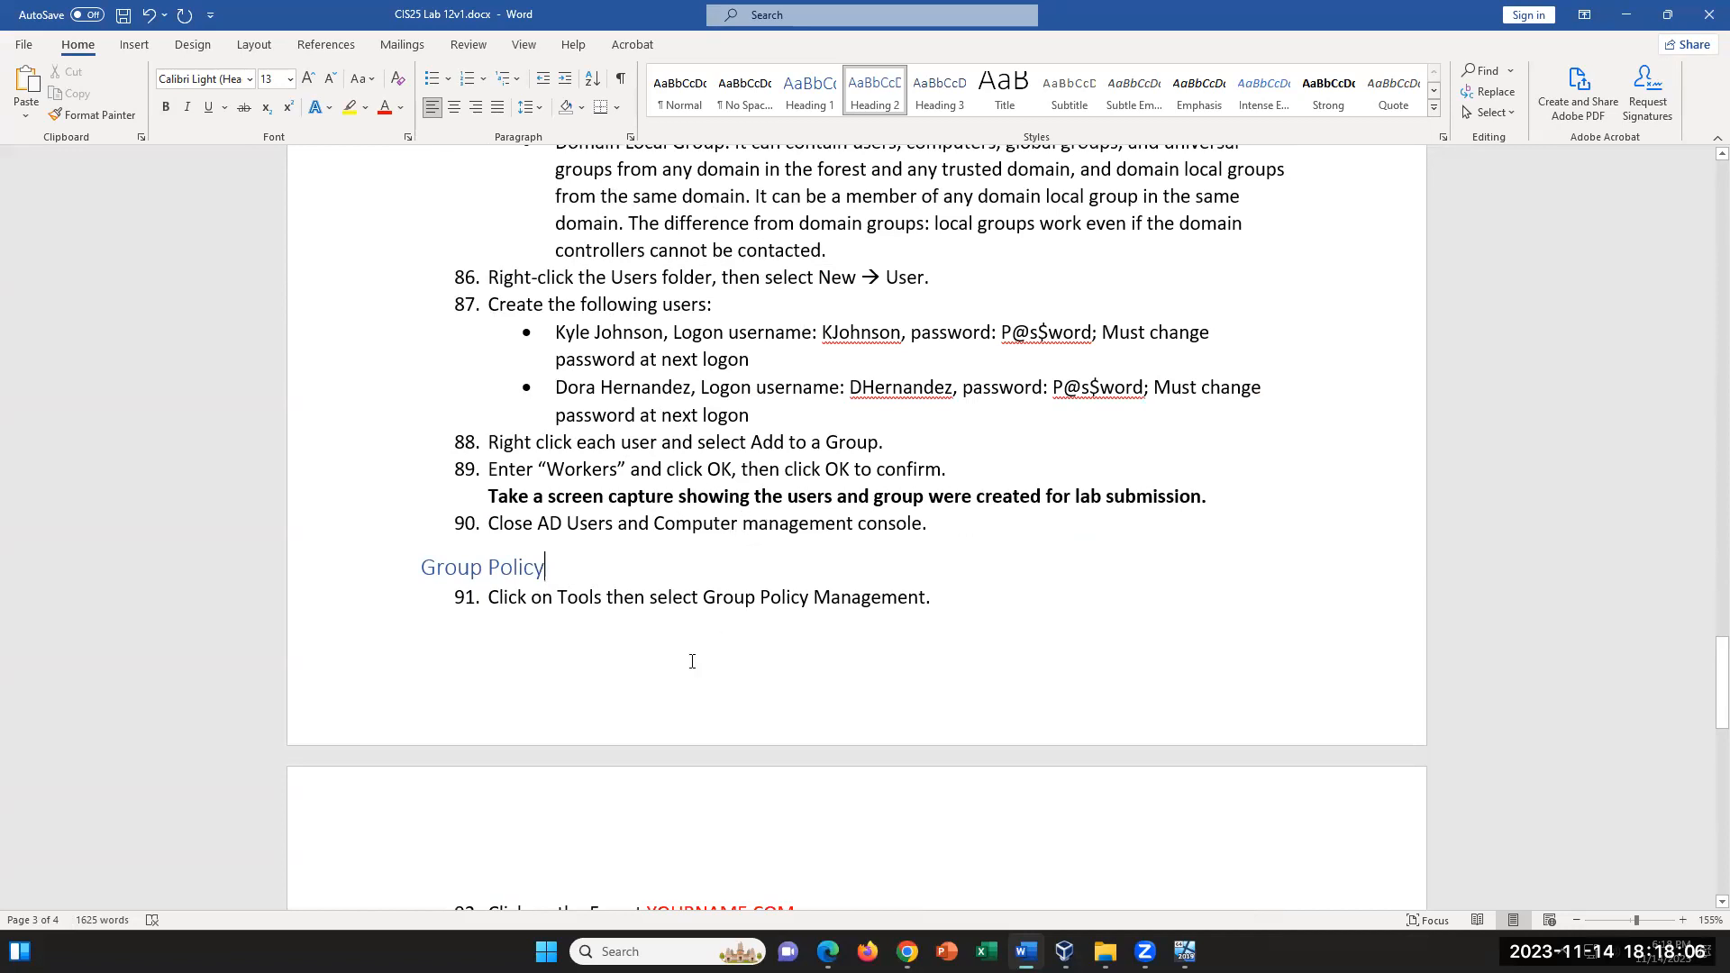
pyautogui.moveTo(423, 568); pyautogui.dragTo(554, 570)
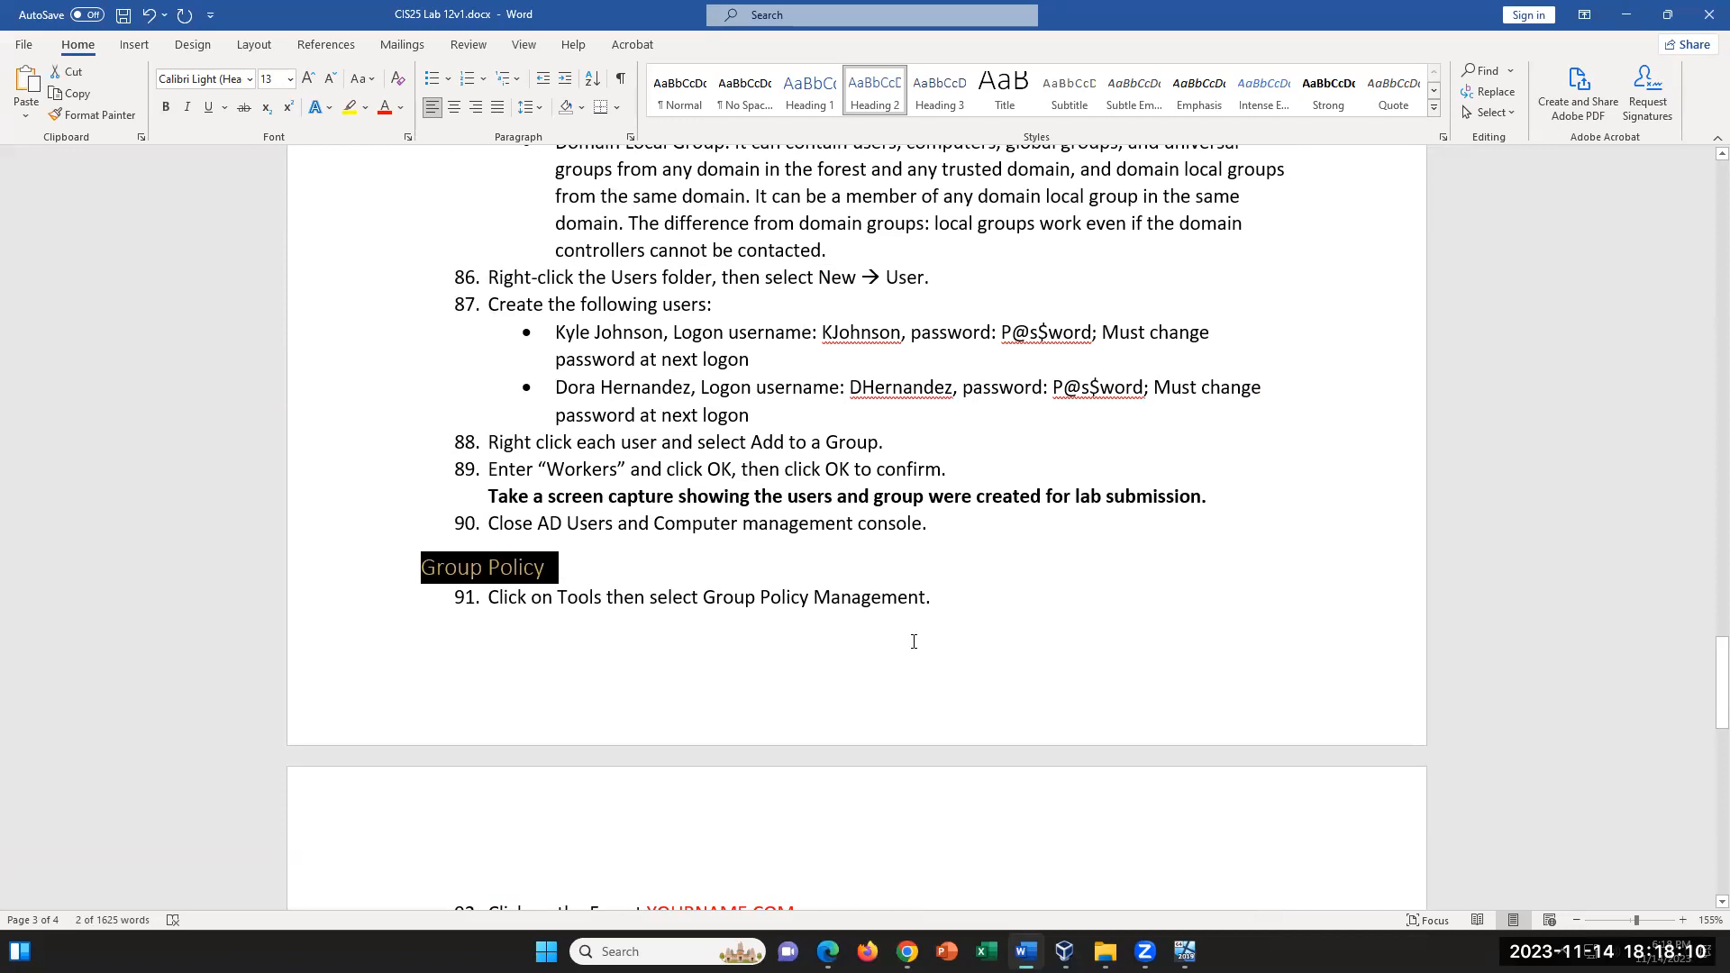
pyautogui.click(627, 568)
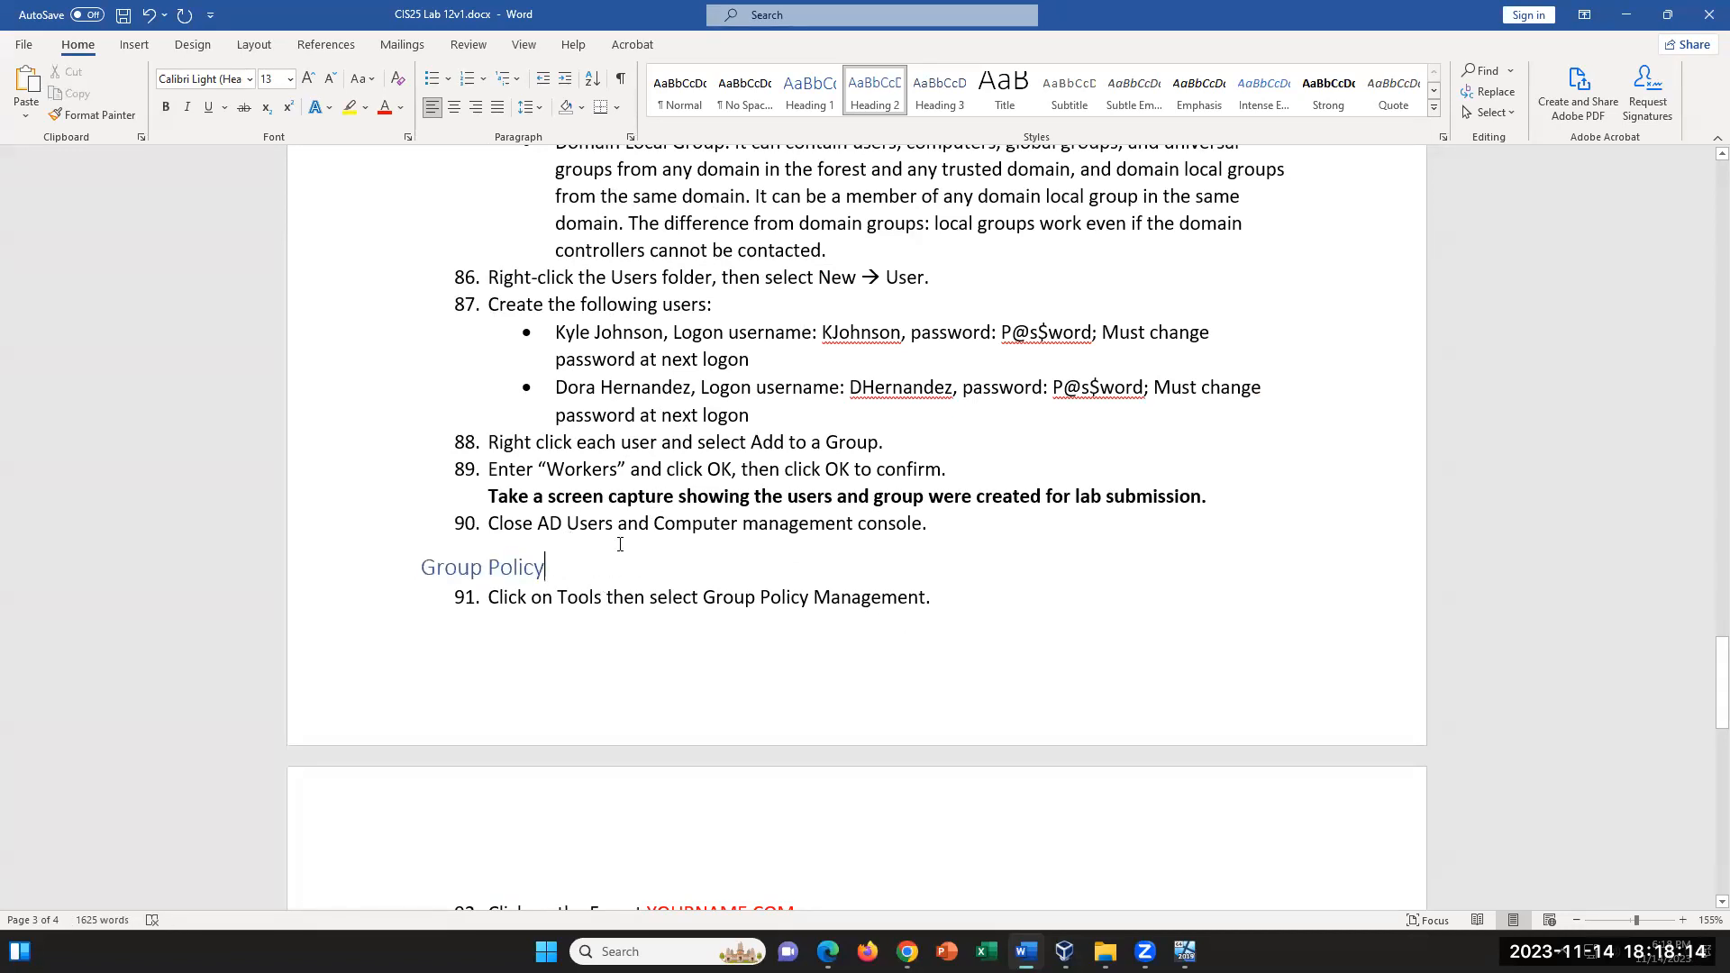
pyautogui.scroll(3, 622, 544)
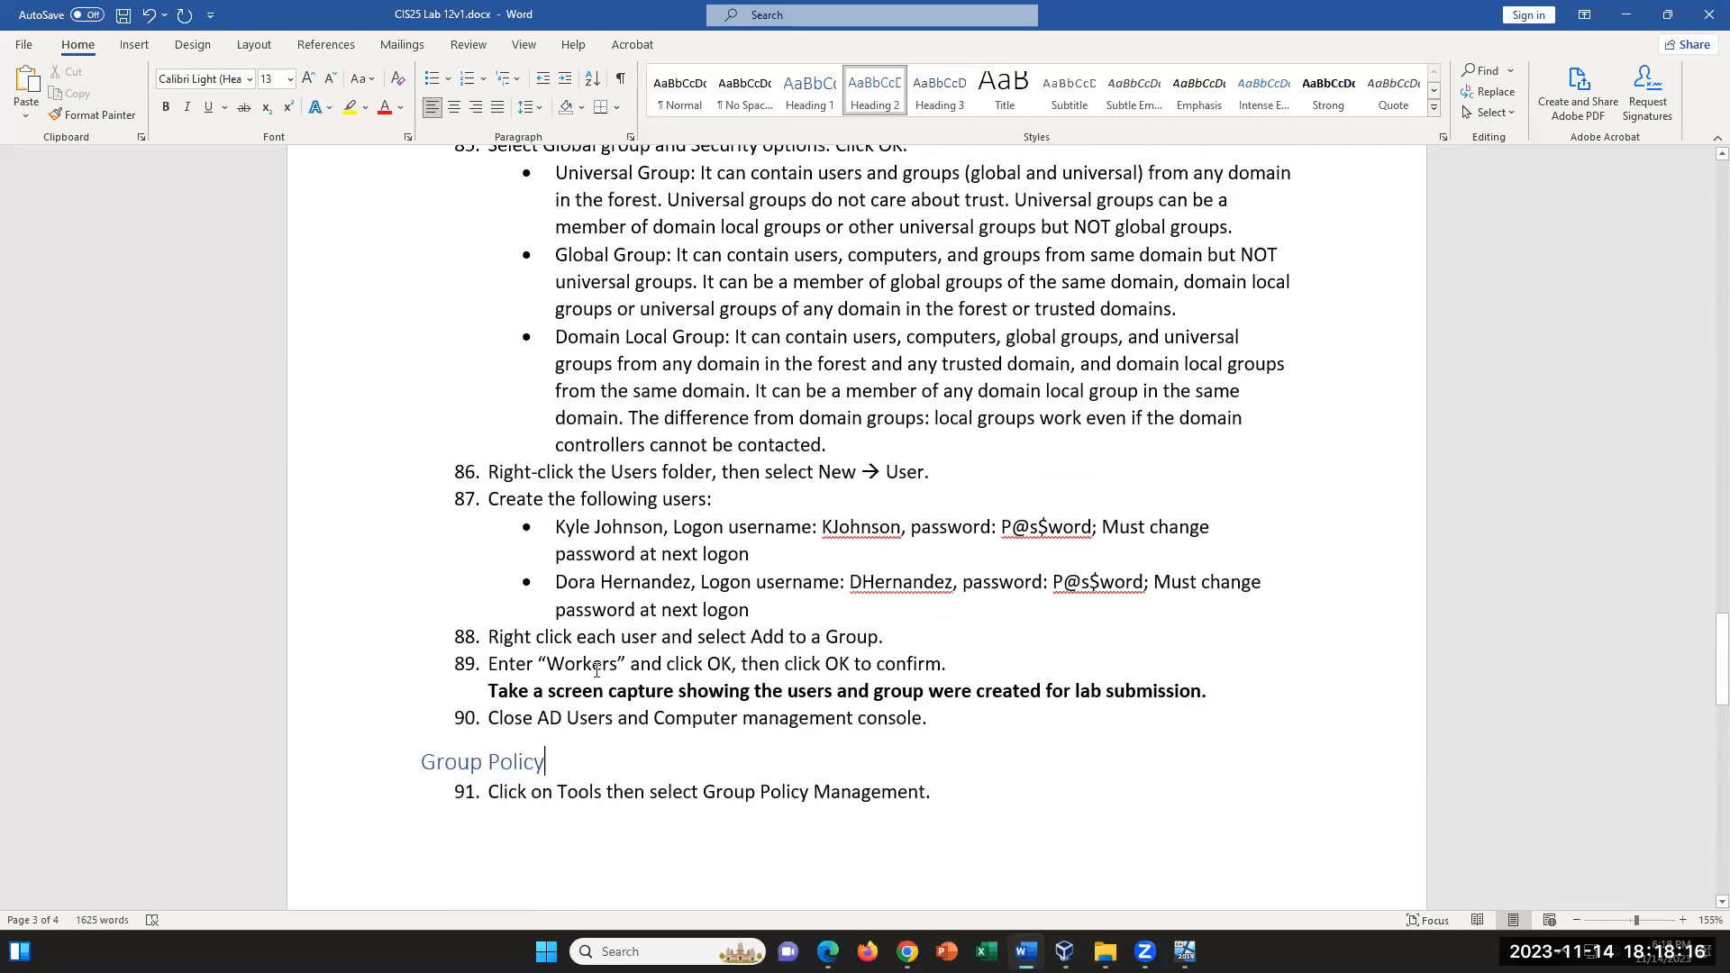
pyautogui.tripleClick(595, 772)
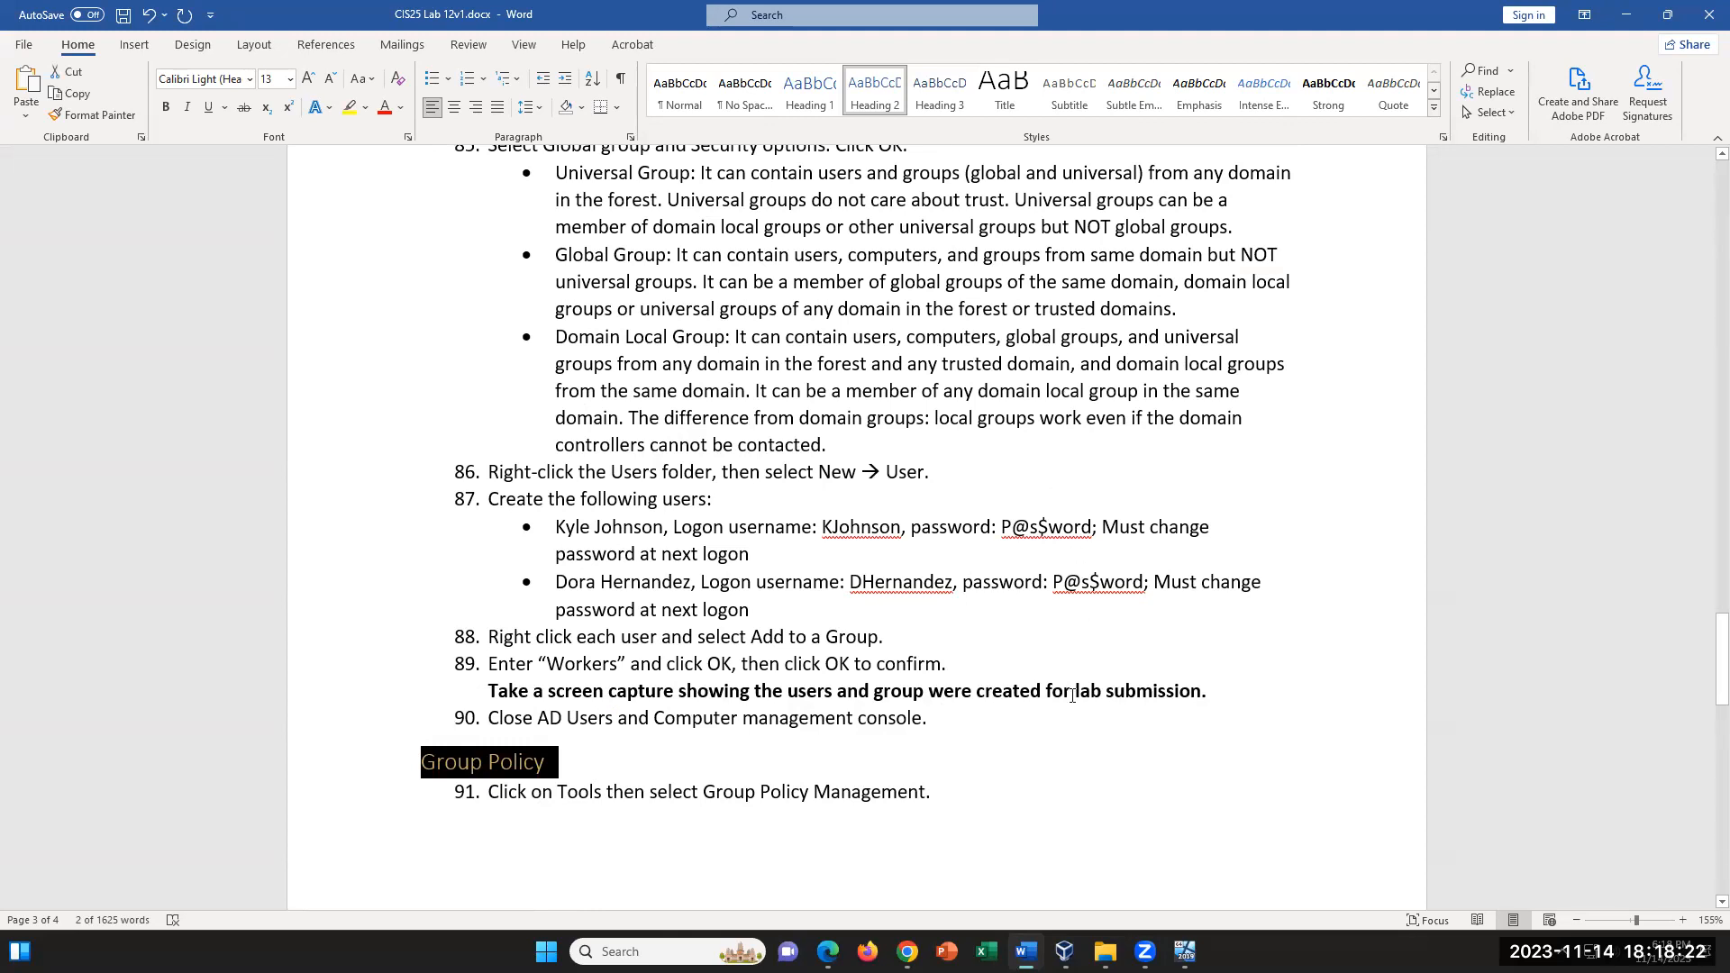
pyautogui.scroll(-5, 1147, 714)
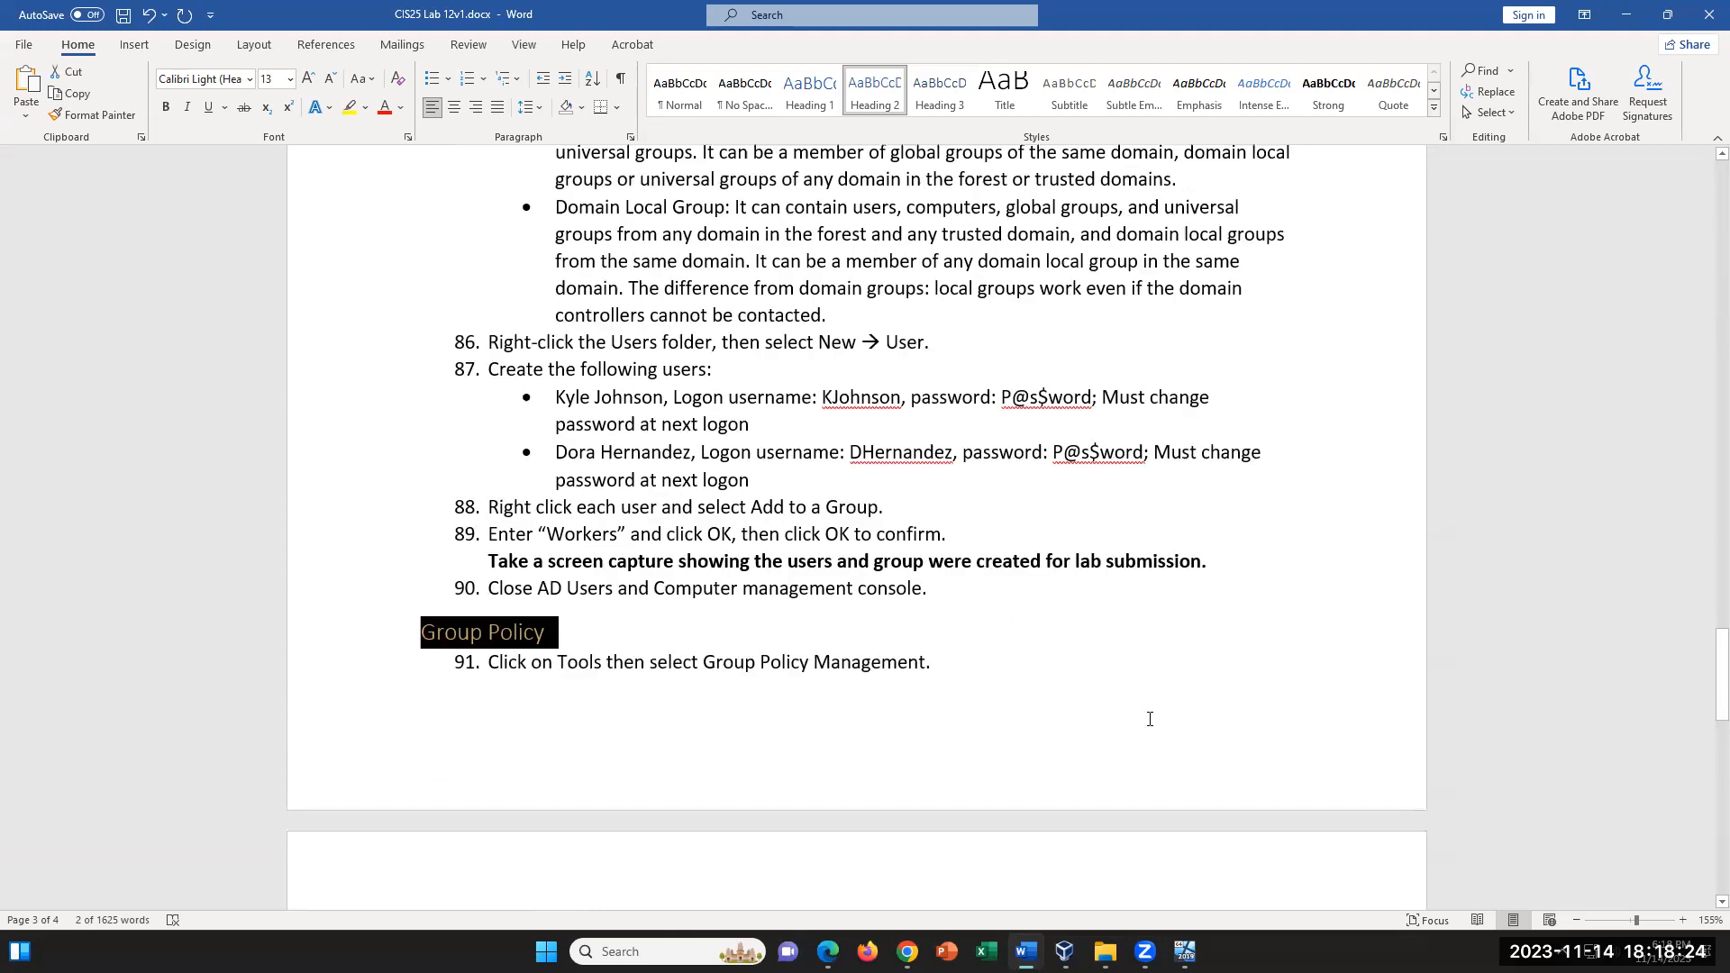
pyautogui.scroll(-3, 1150, 719)
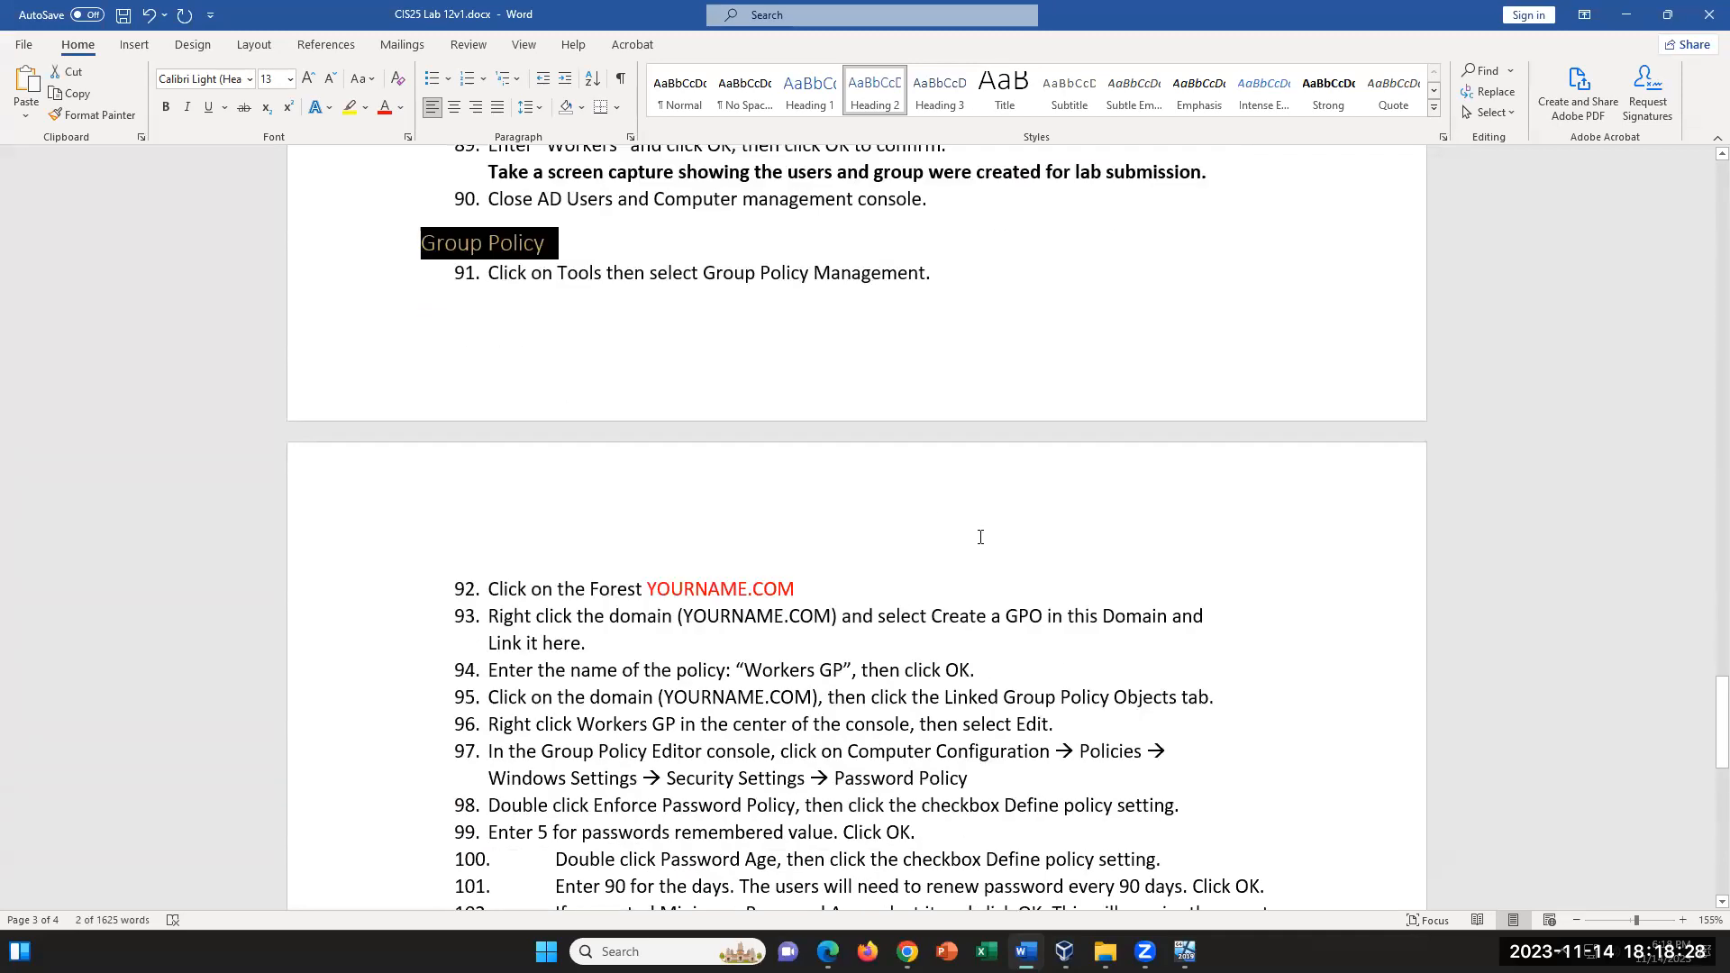
# - Check the Windows installation progress in the Server2019VM window and return to the Word lab document
pyautogui.moveTo(1708, 708); pyautogui.dragTo(1703, 393)
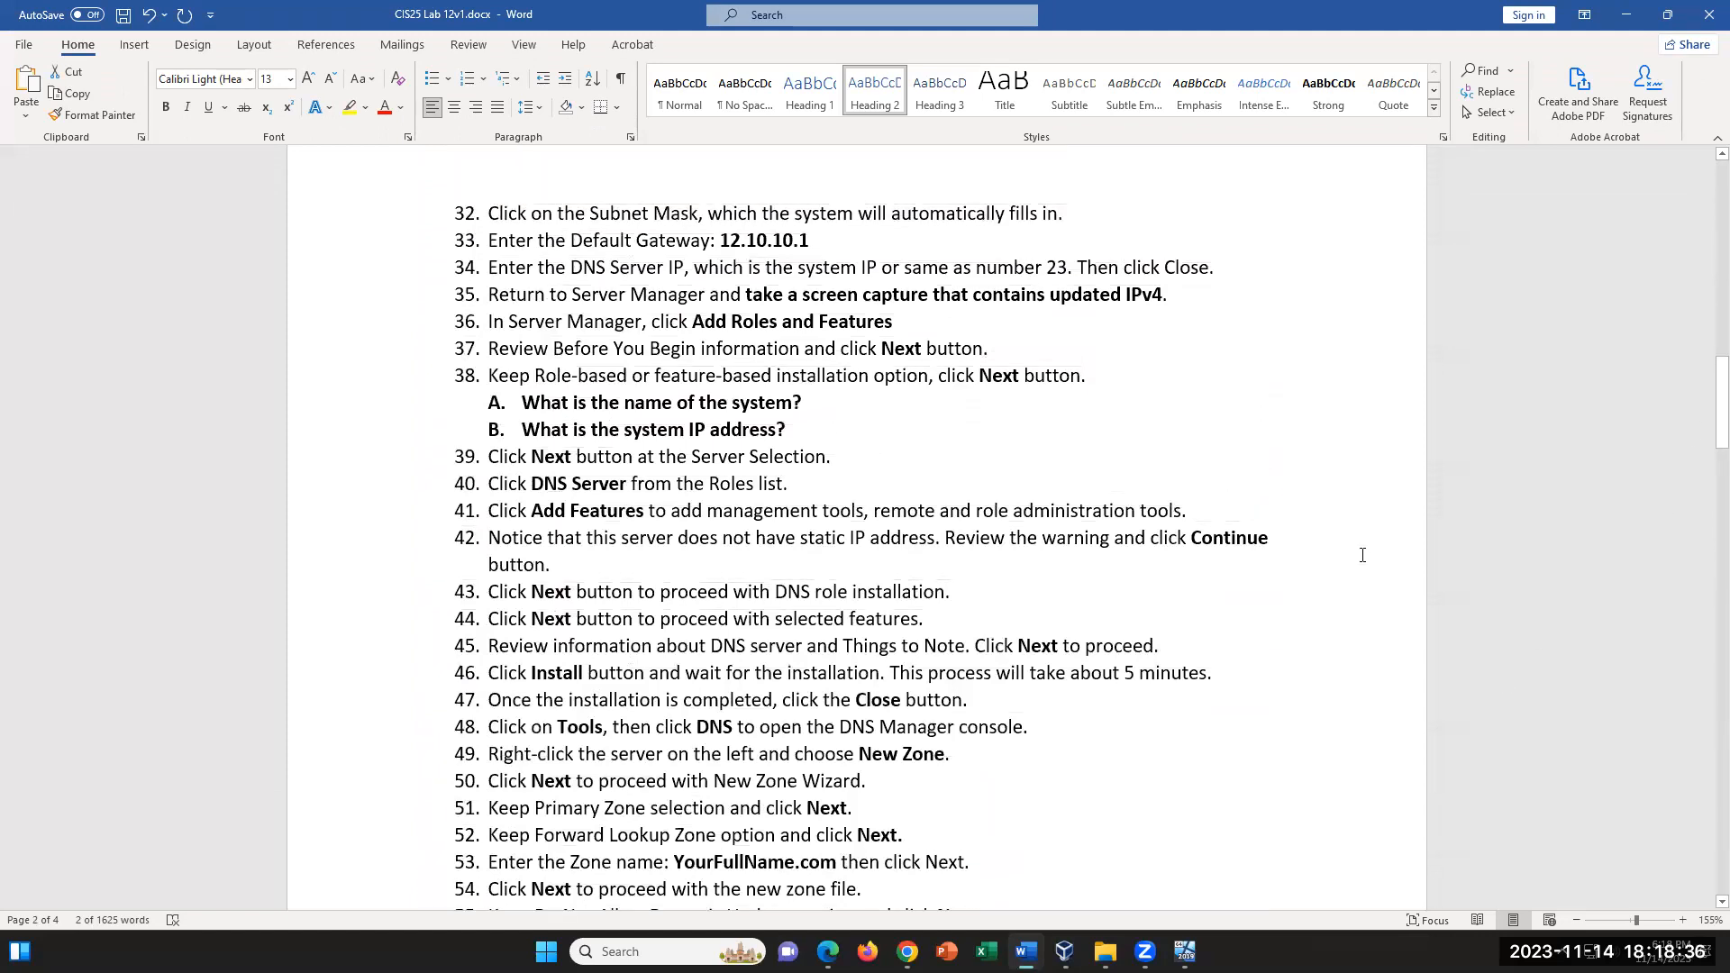
pyautogui.click(1185, 952)
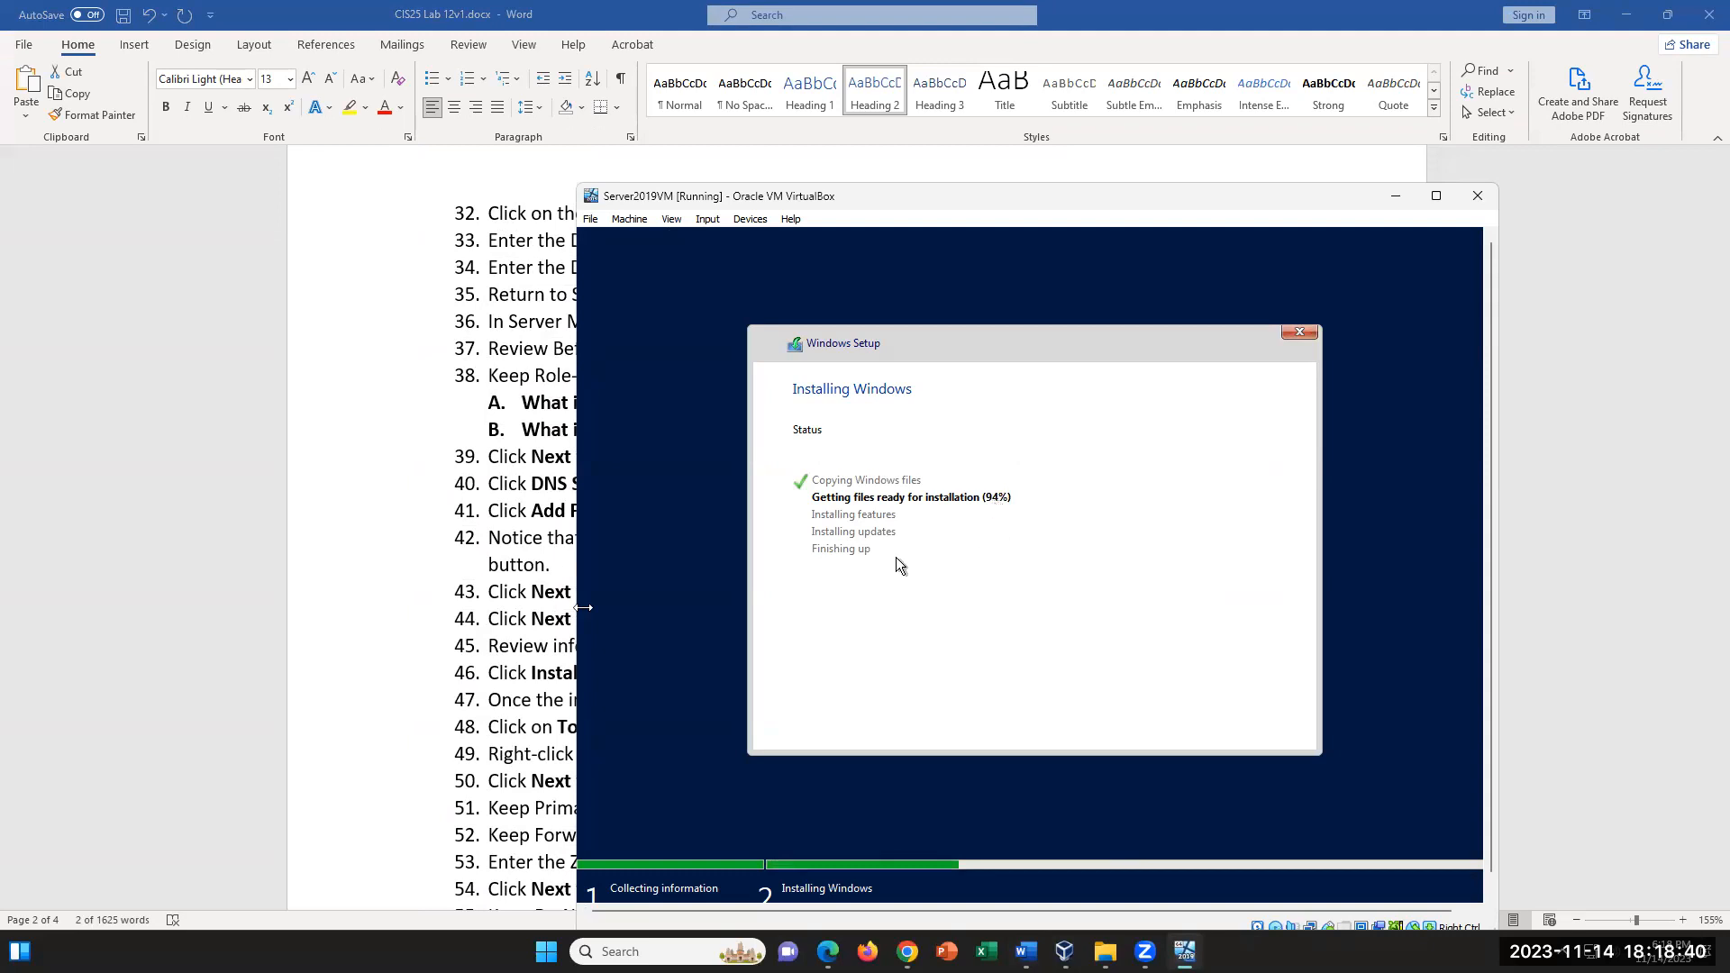
pyautogui.click(577, 607)
# - Review the Active Directory installation and new forest instructions through the Create Group and Users heading
pyautogui.scroll(-8, 707, 649)
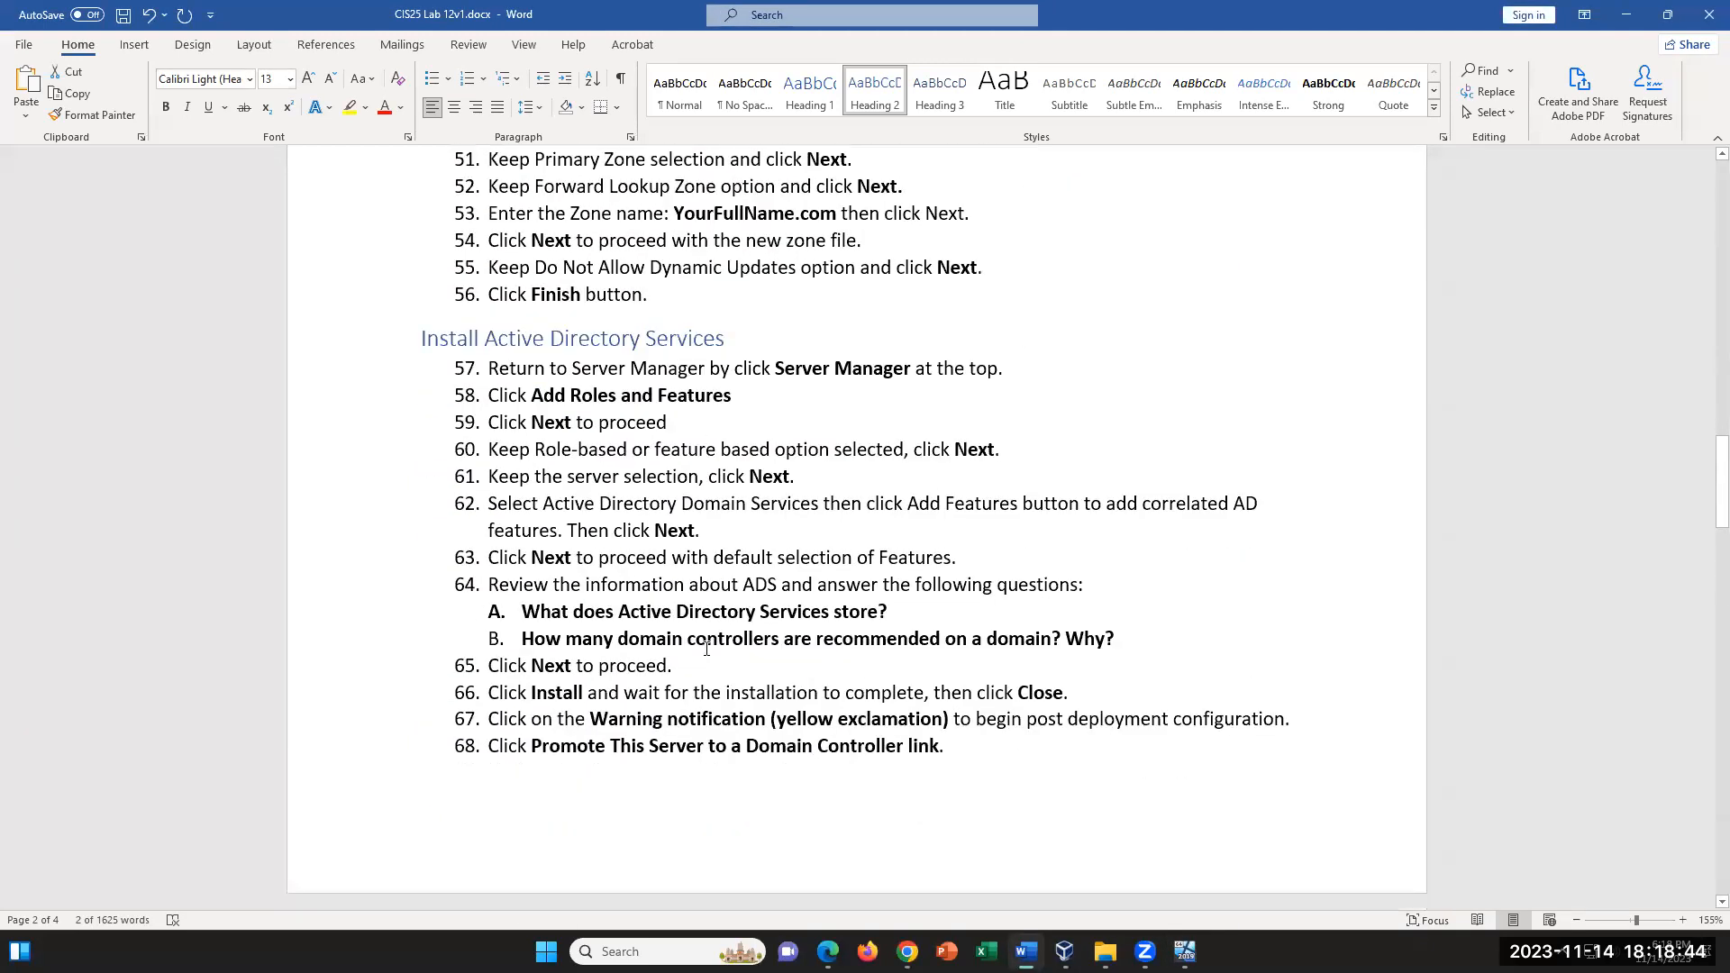
pyautogui.scroll(-6, 706, 649)
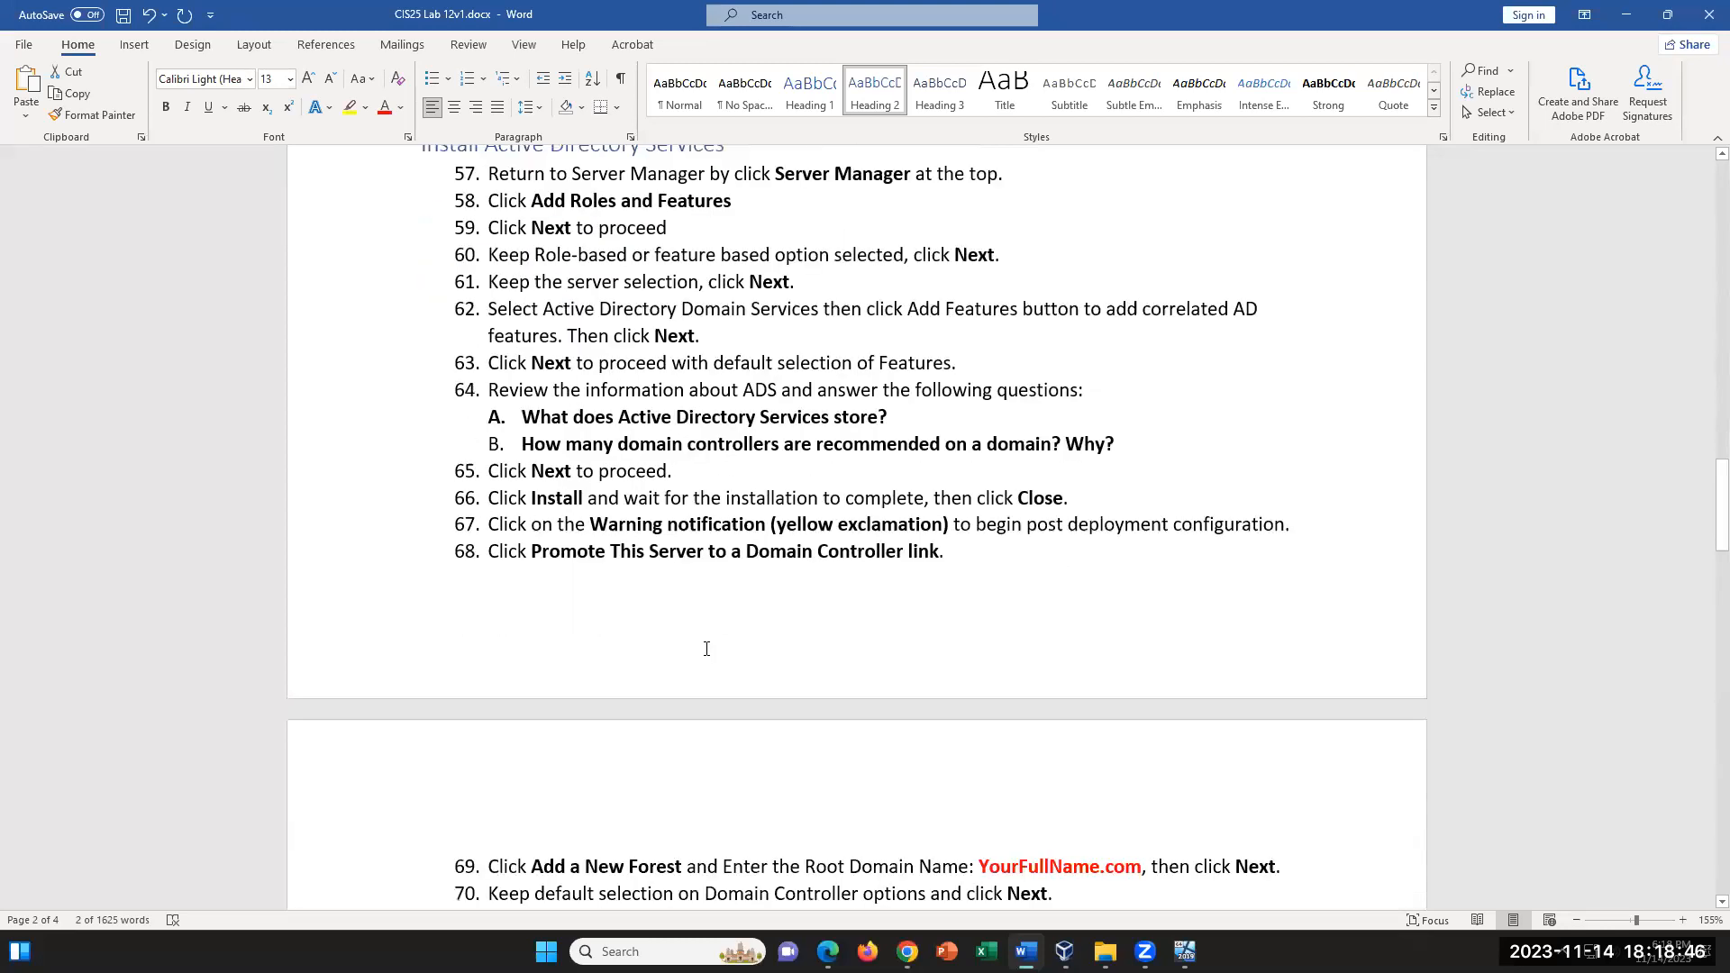
pyautogui.scroll(-3, 707, 648)
pyautogui.scroll(-7, 707, 647)
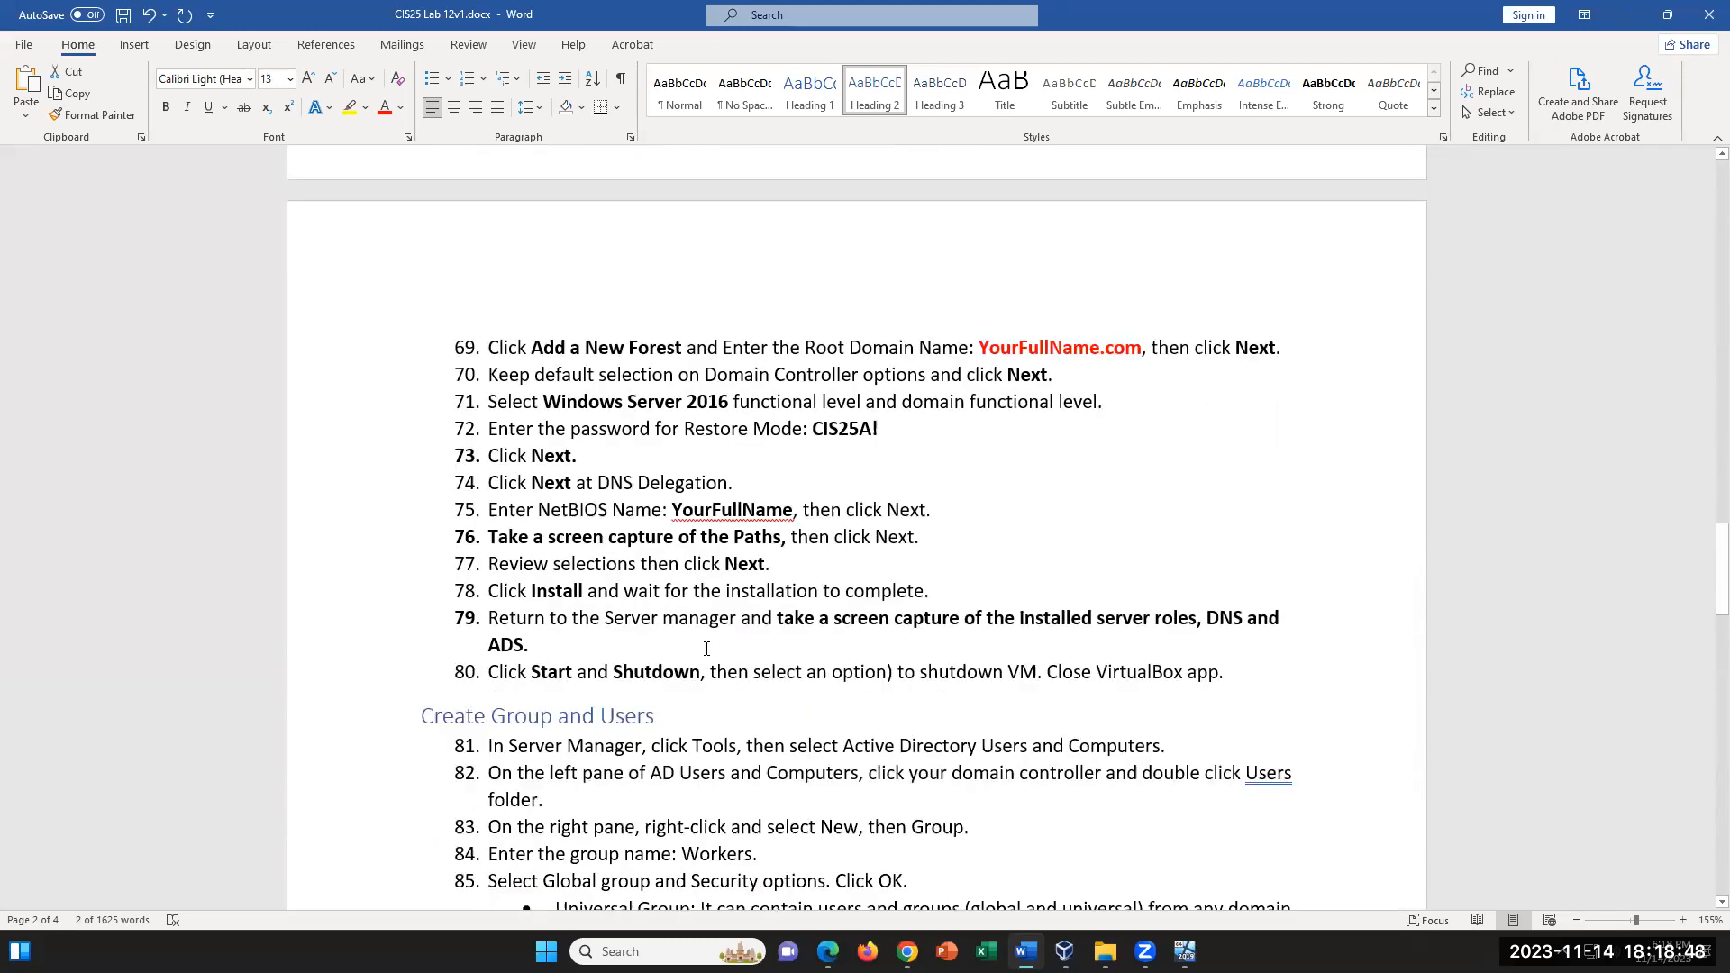
# - Review the Create Group and Users instructions for adding the Workers group in Active Directory Users and Computers
pyautogui.scroll(-1, 707, 648)
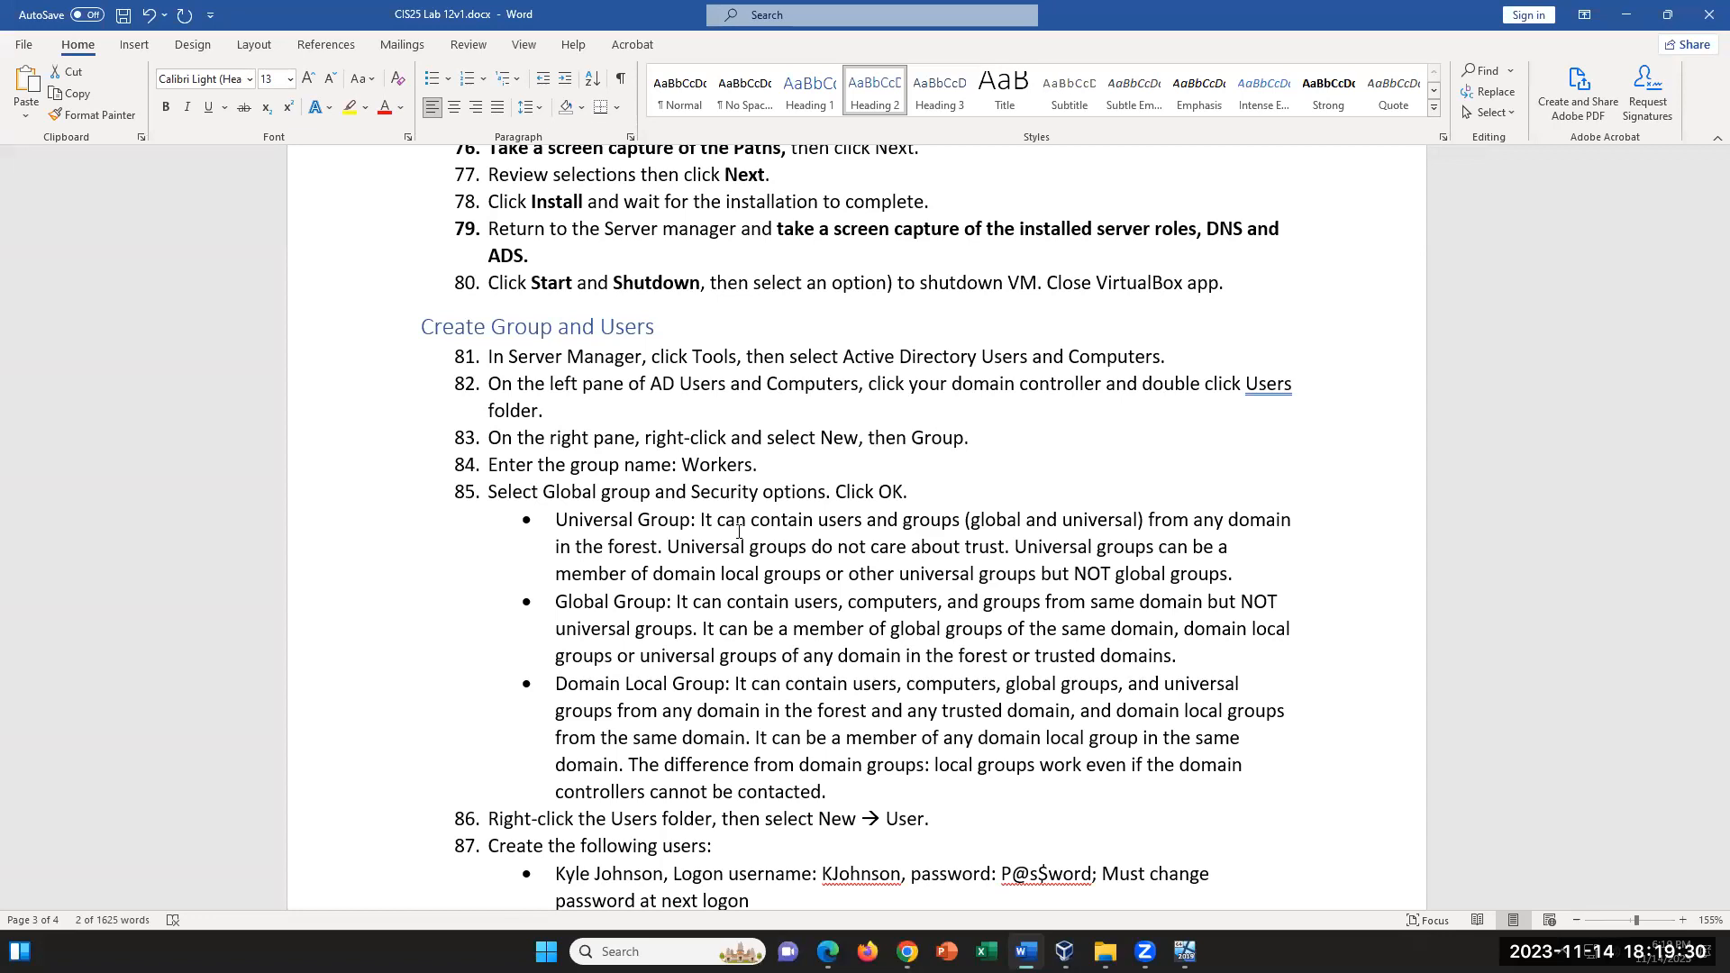
pyautogui.scroll(2, 737, 316)
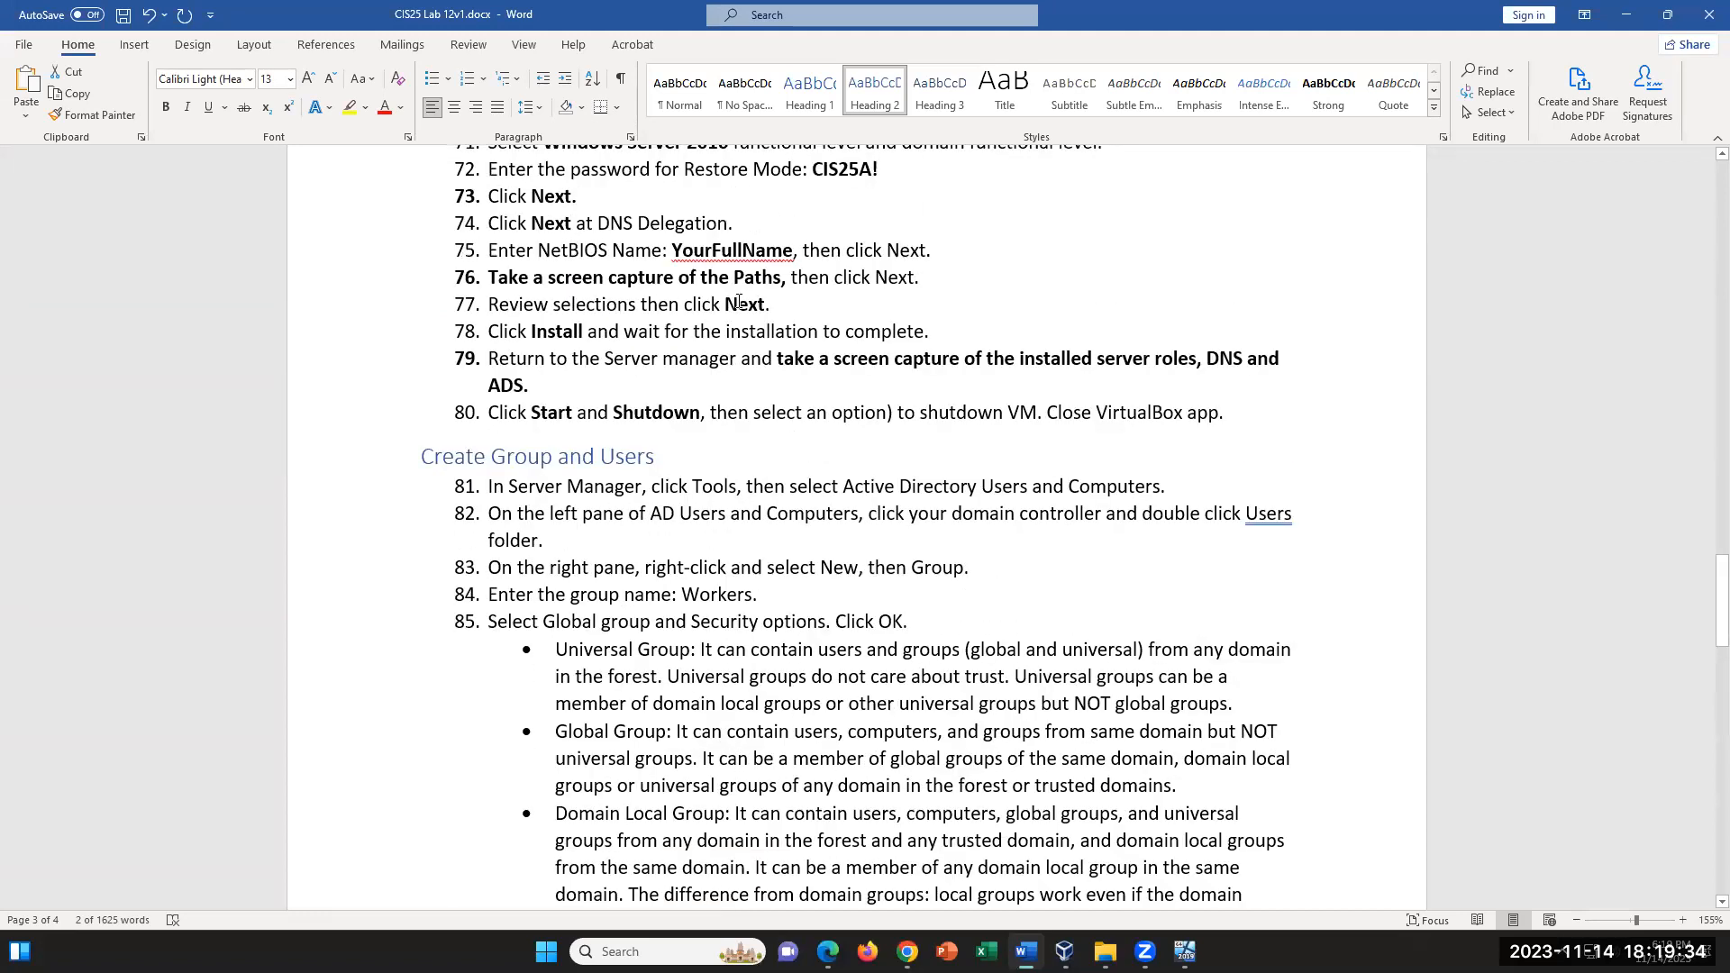
pyautogui.scroll(-1, 738, 303)
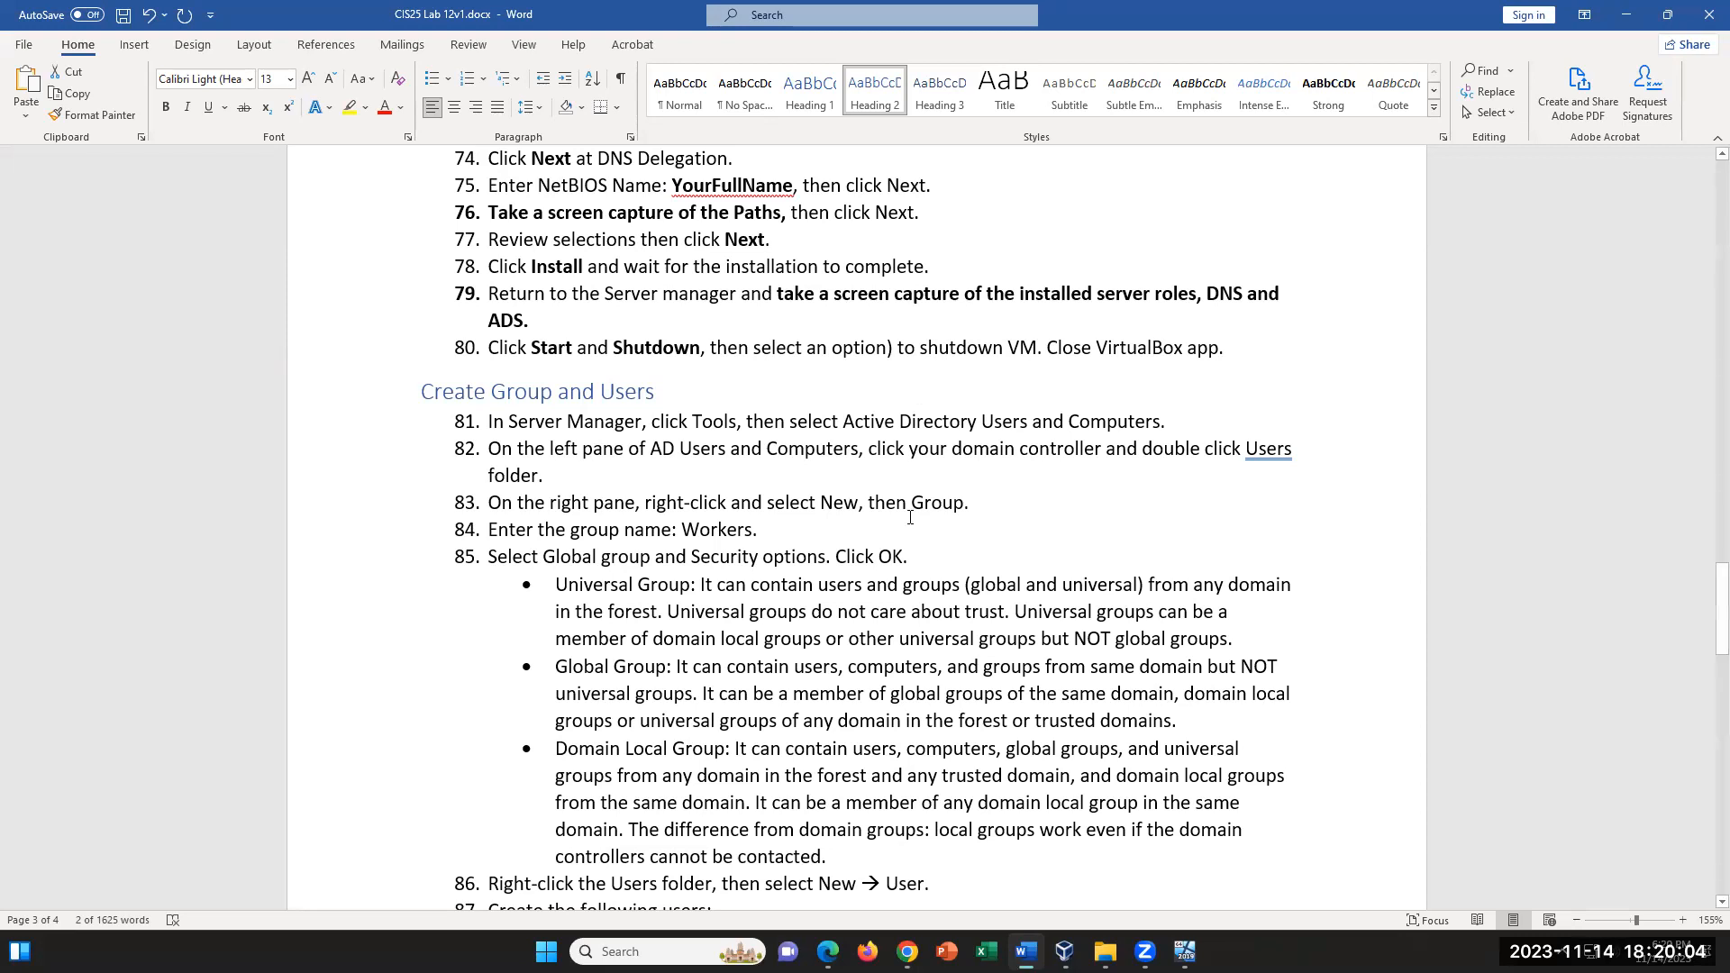
pyautogui.scroll(-1, 911, 515)
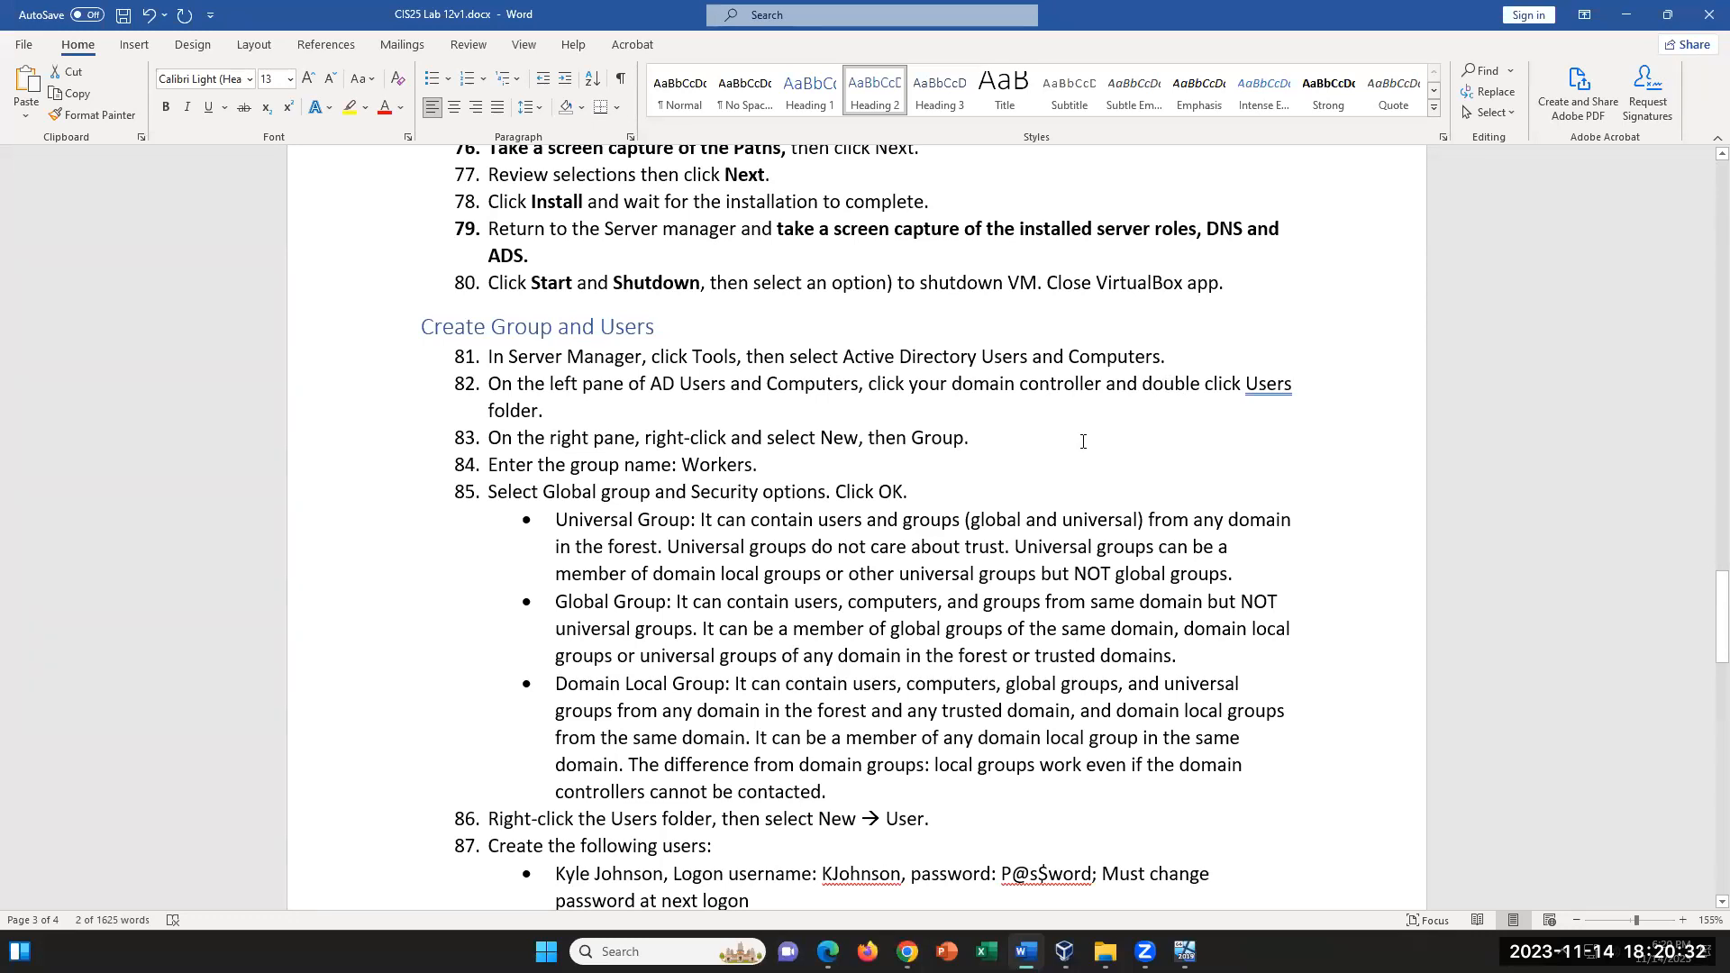
pyautogui.scroll(-2, 1085, 450)
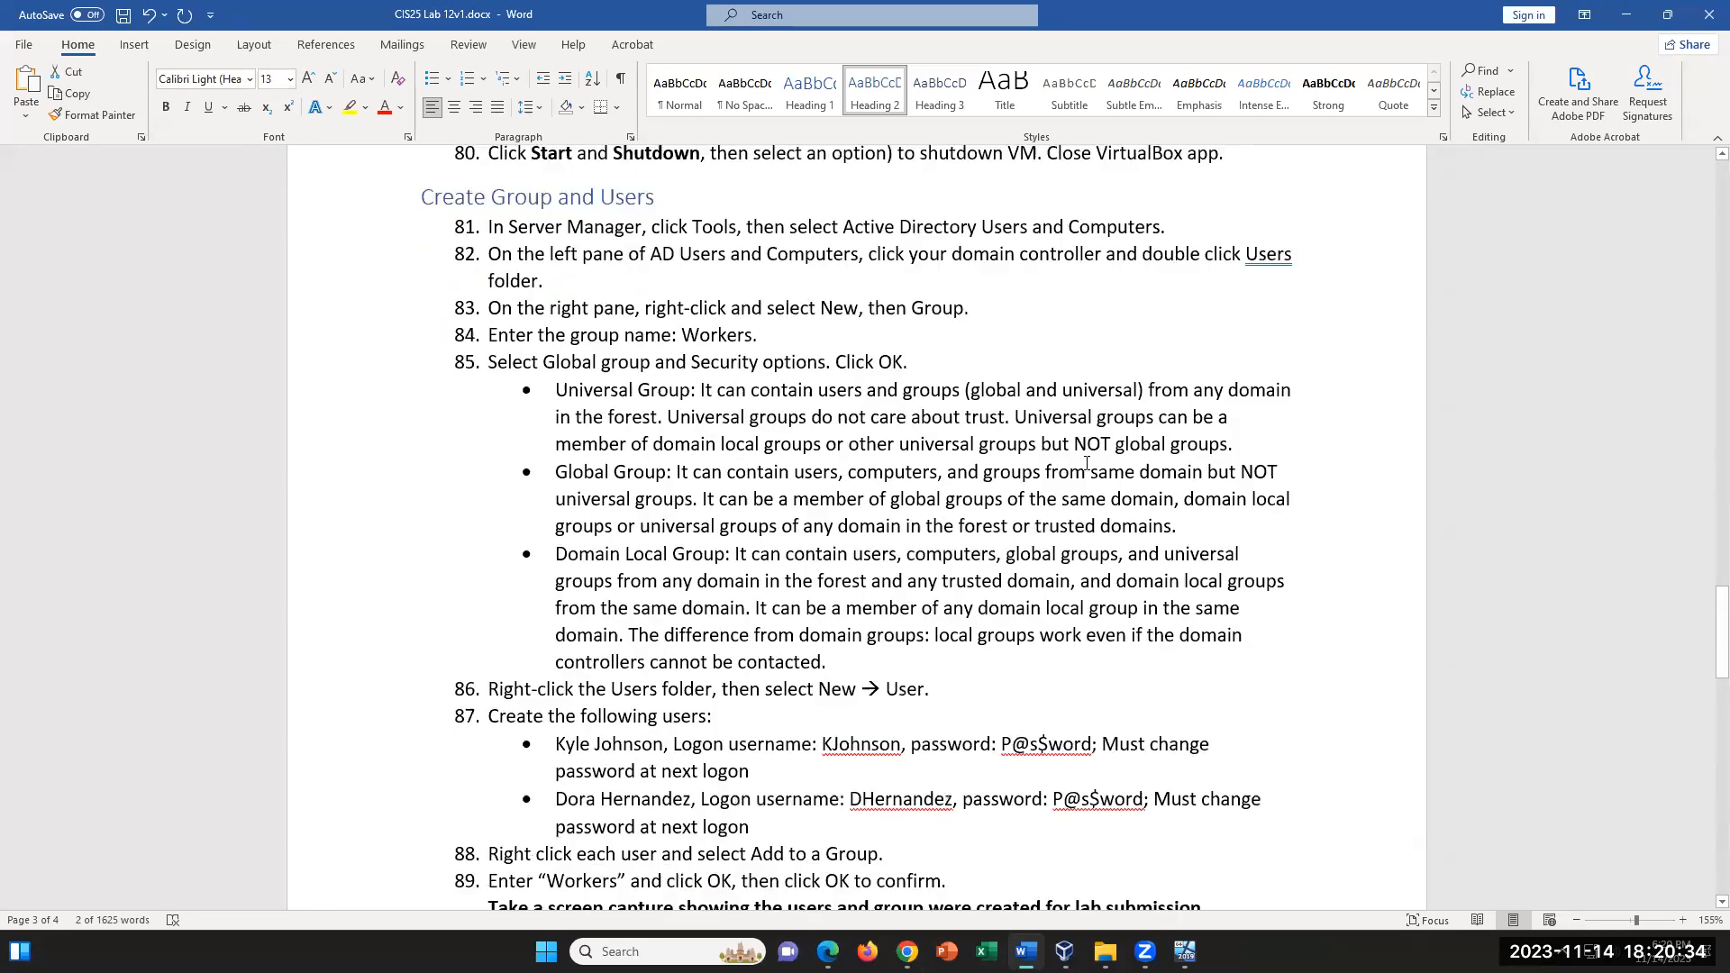
# - Examine the Universal Group definition, marking its allowed members, the sentence about trust, and the "but NOT global groups" restriction
pyautogui.moveTo(555, 390); pyautogui.dragTo(692, 390)
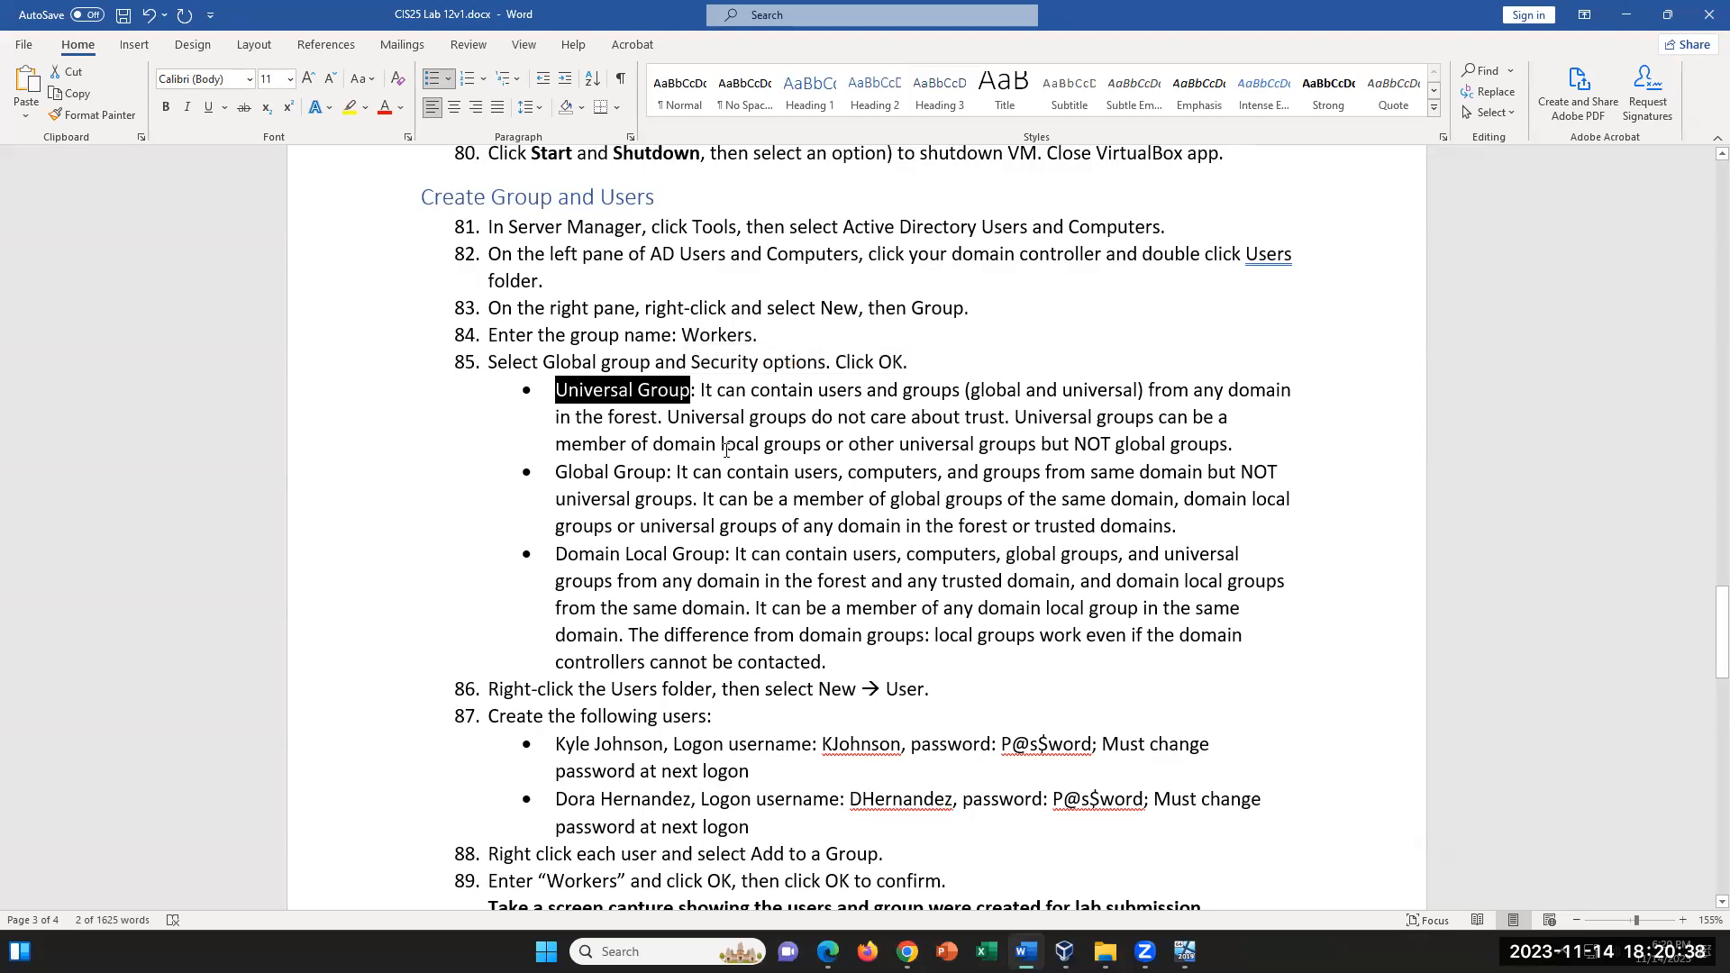
pyautogui.moveTo(703, 391); pyautogui.dragTo(963, 392)
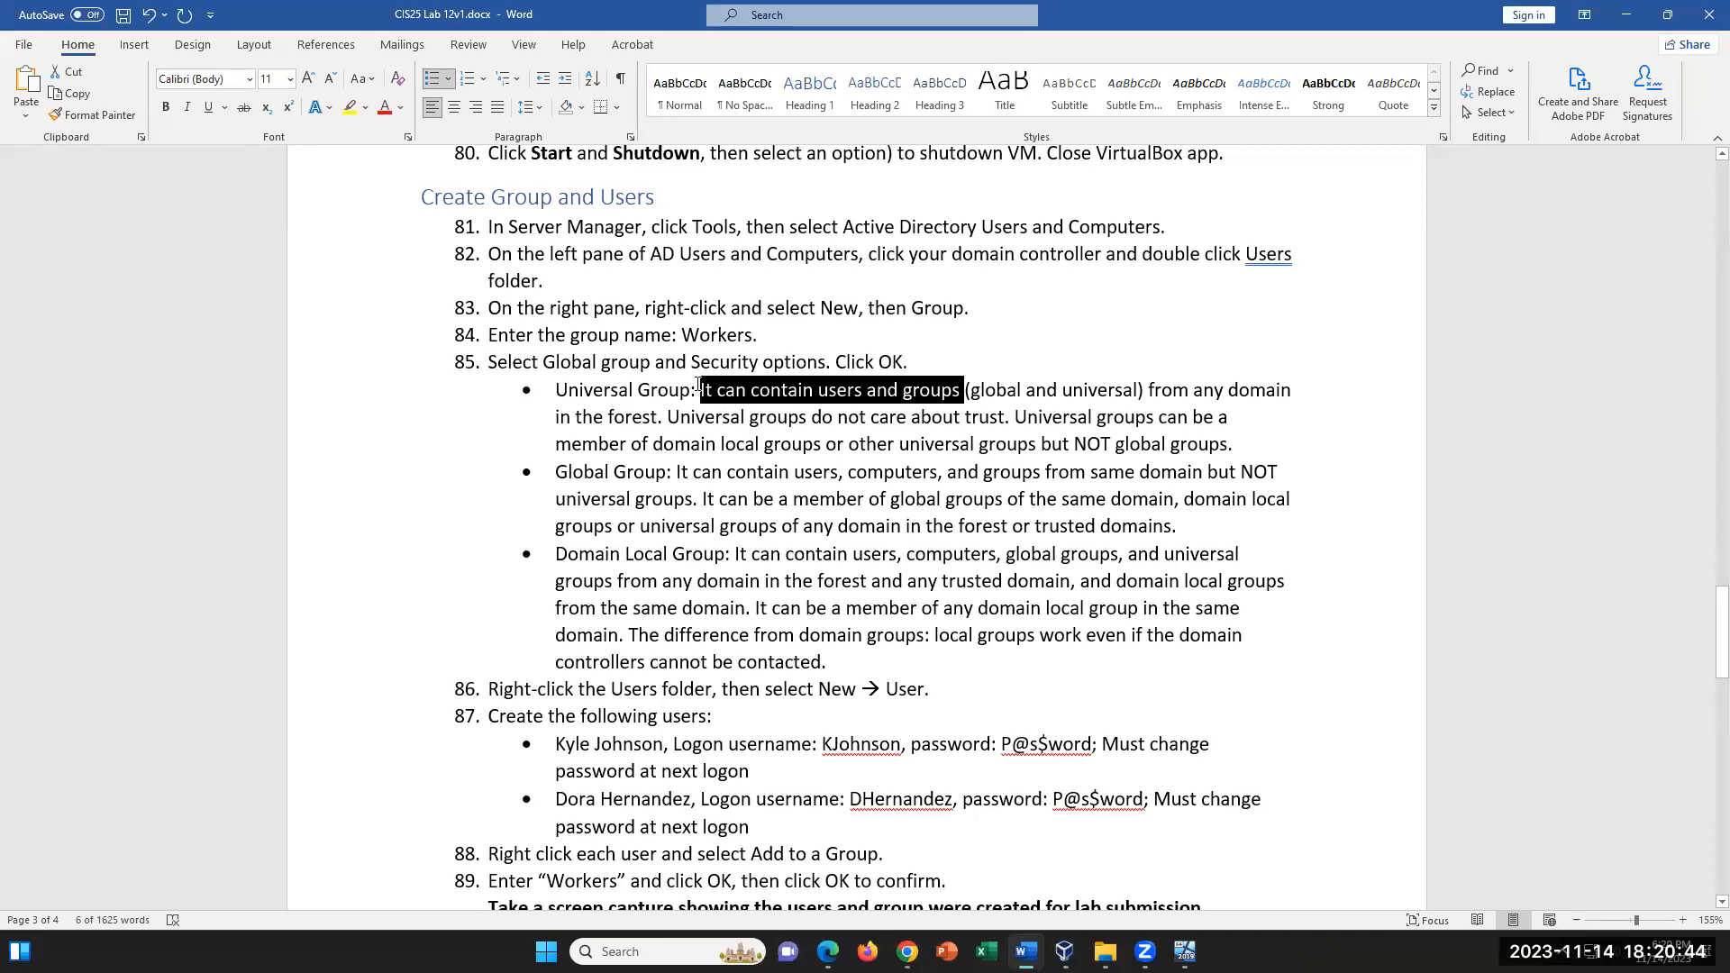
pyautogui.press('Left')
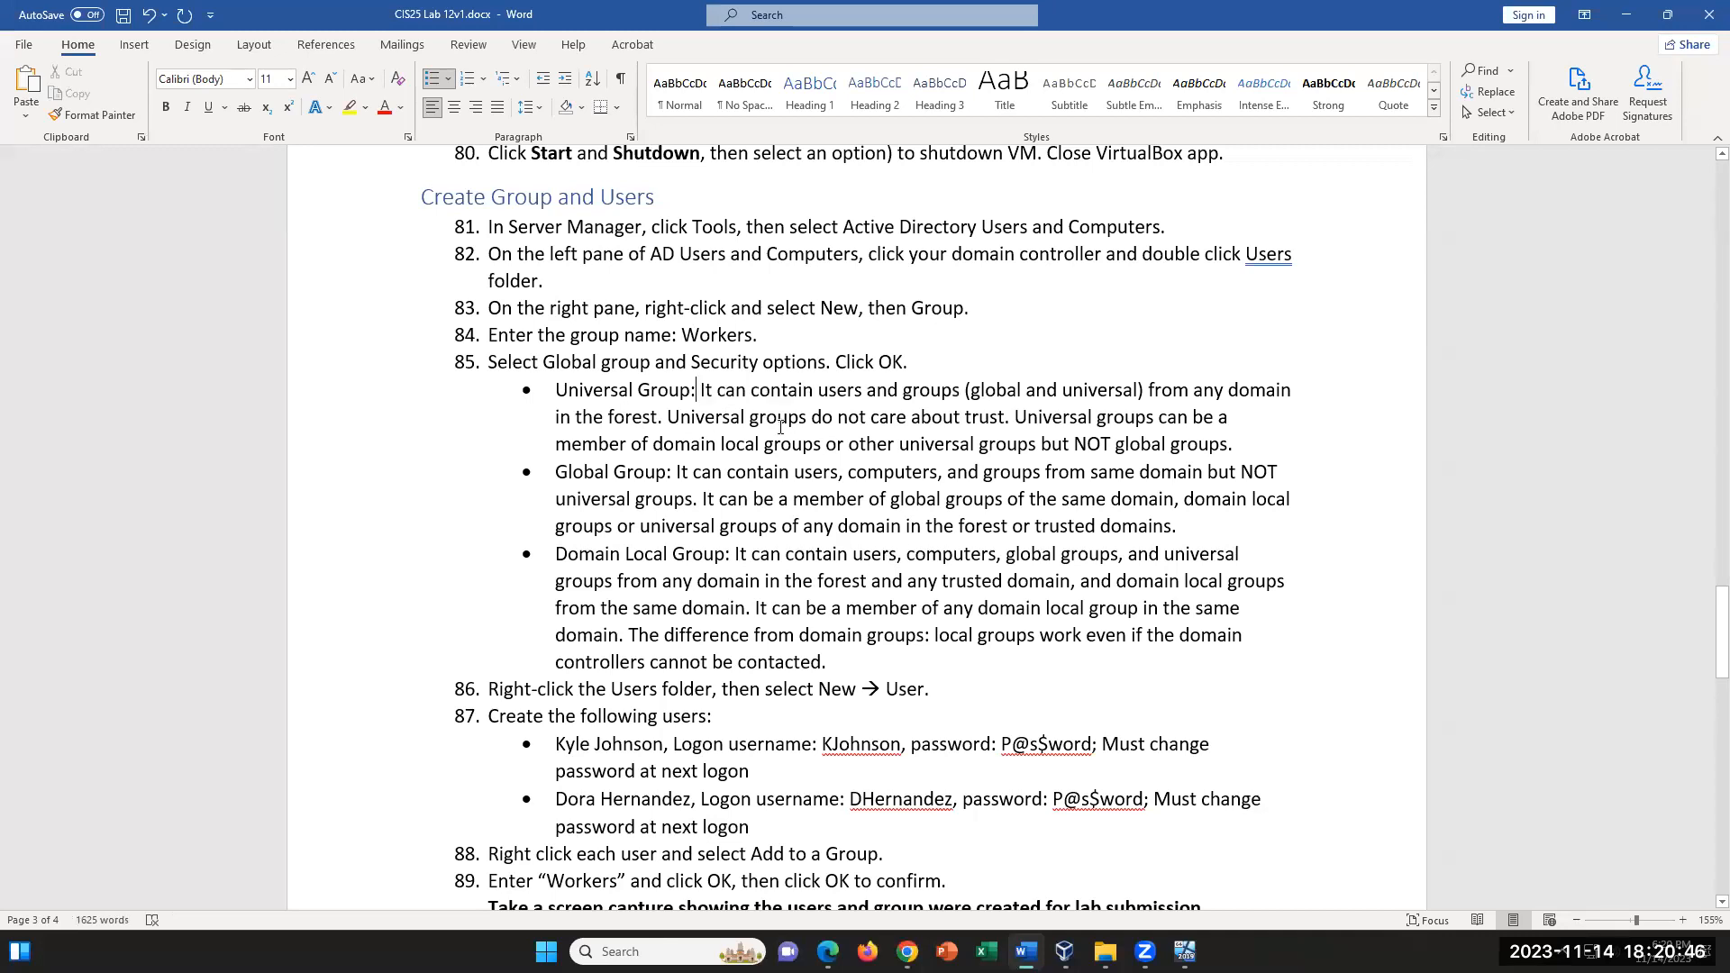
pyautogui.moveTo(664, 417); pyautogui.dragTo(1007, 426)
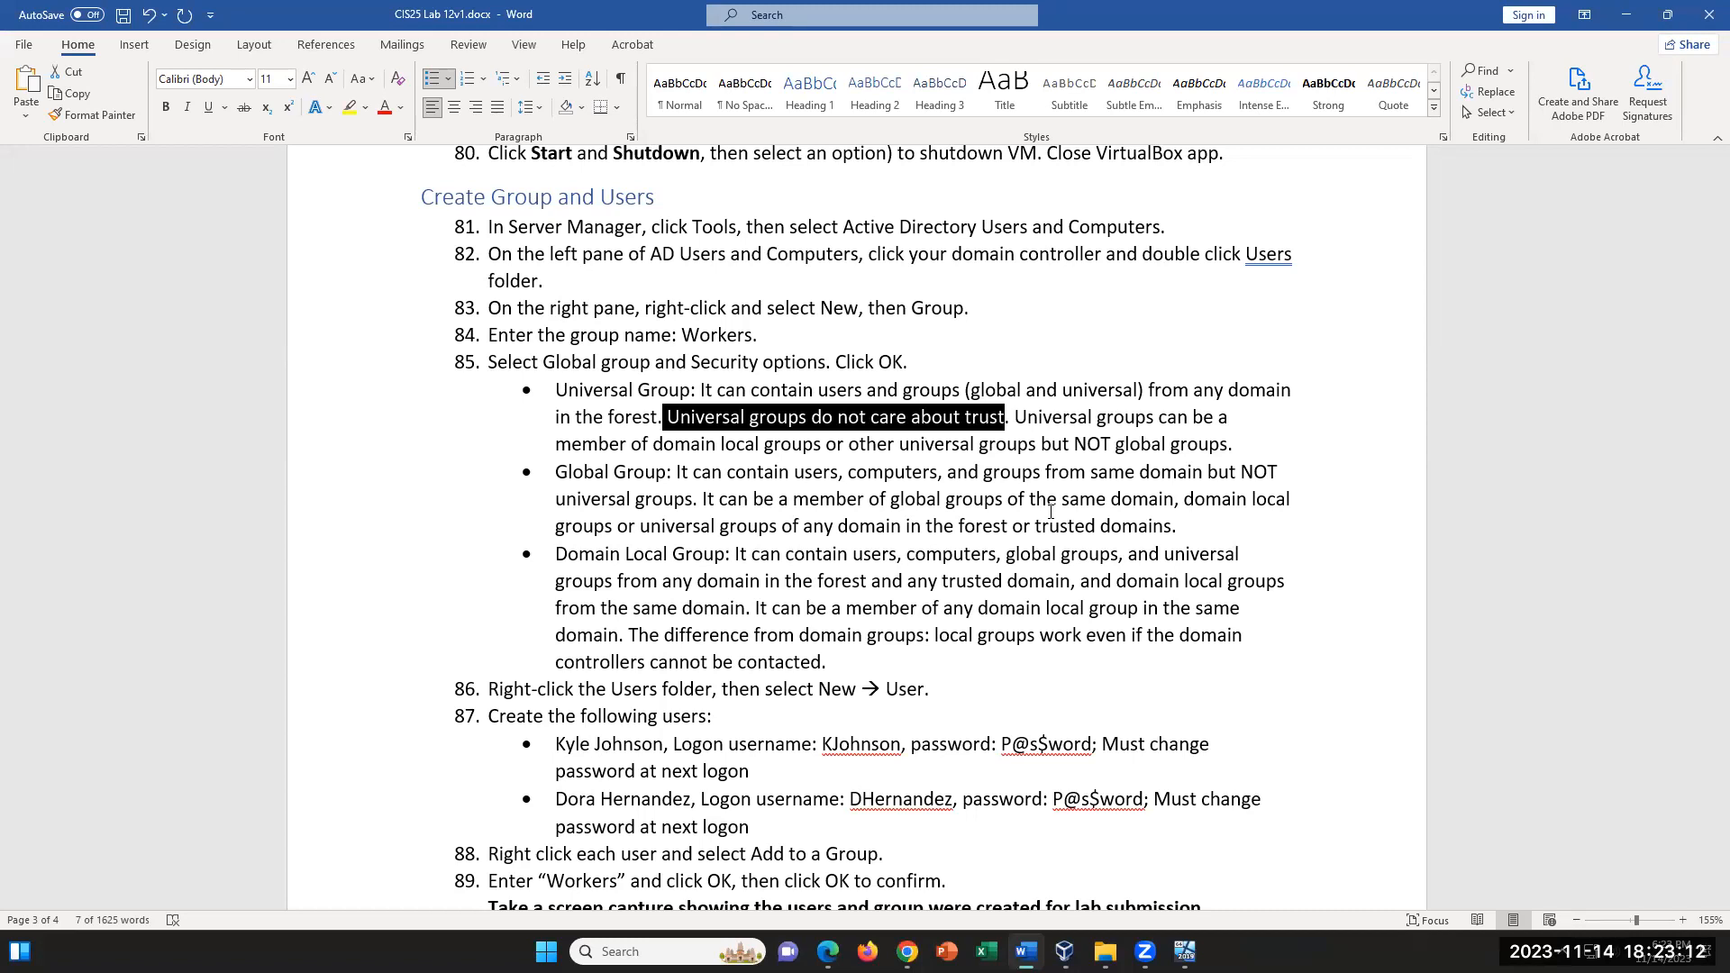
pyautogui.scroll(-4, 1013, 663)
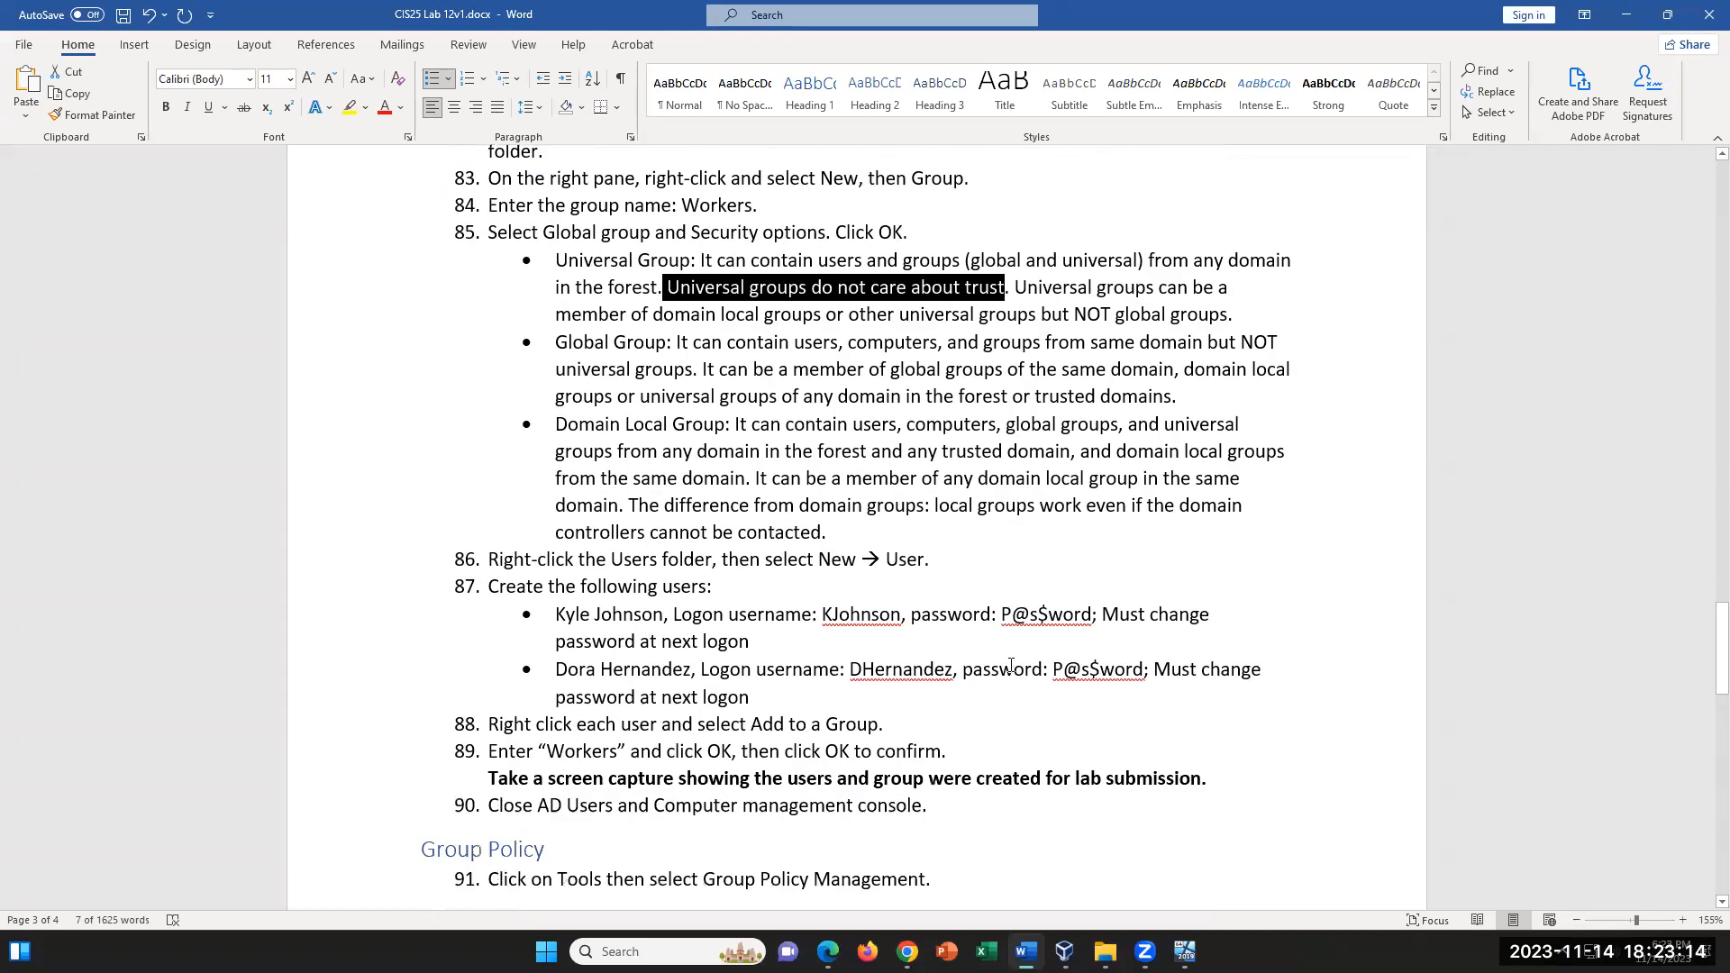
pyautogui.scroll(3, 1013, 663)
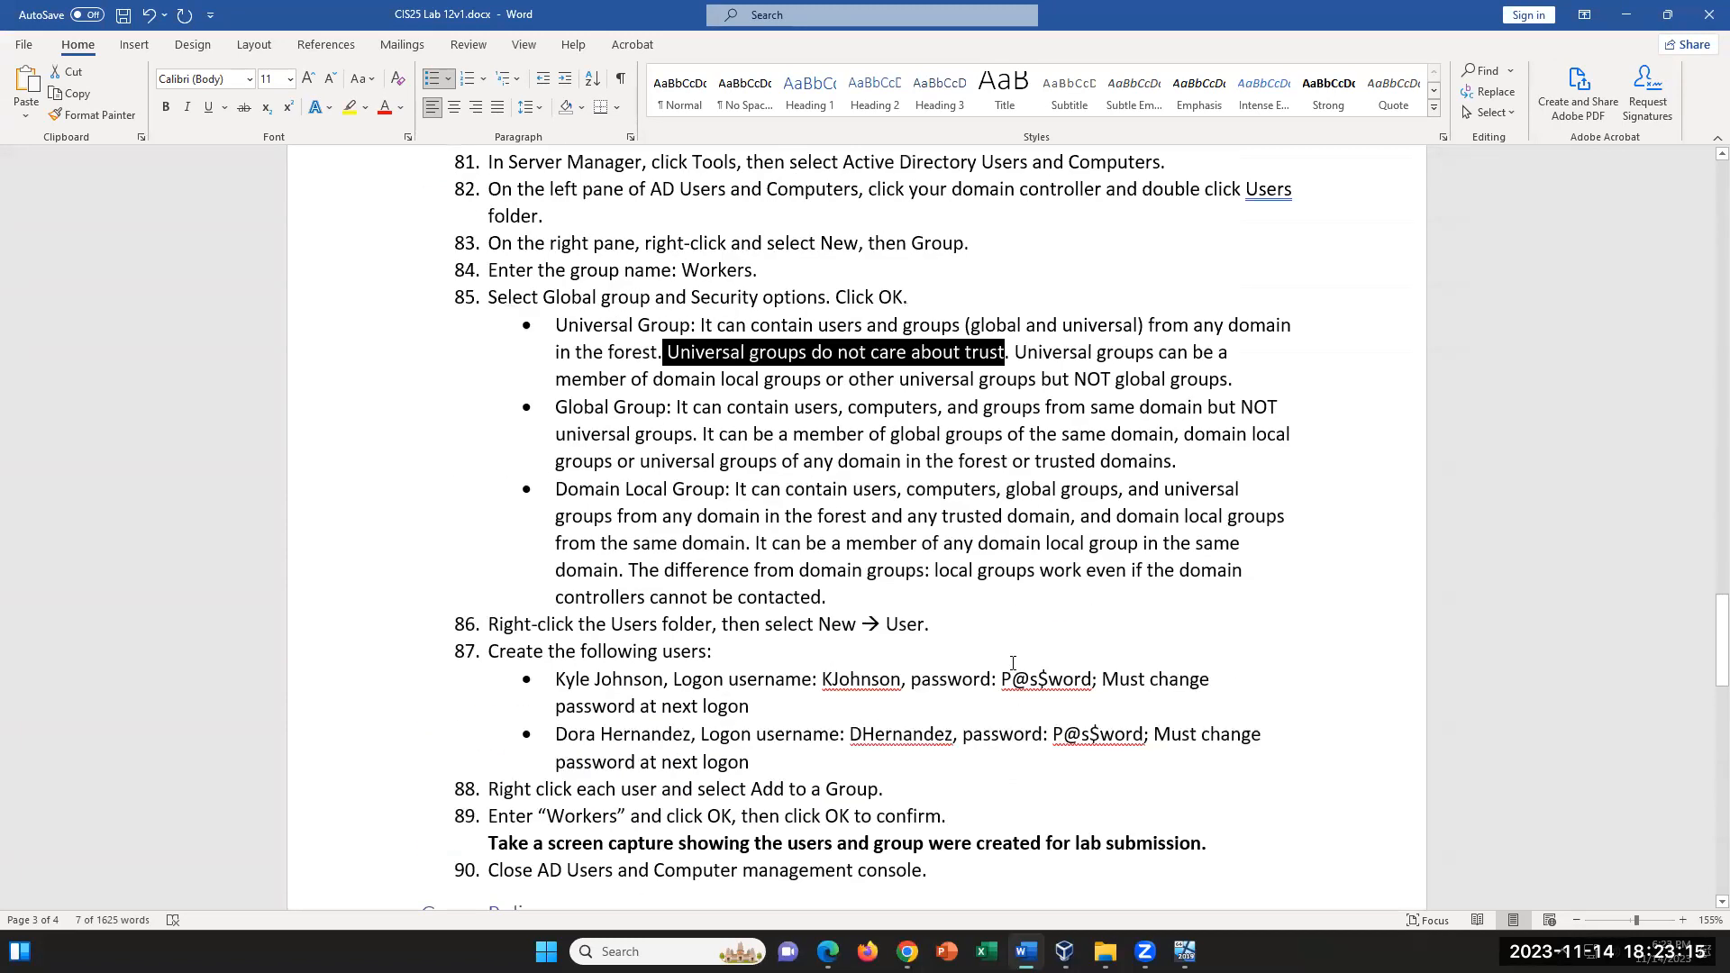
pyautogui.click(676, 350)
pyautogui.moveTo(669, 346); pyautogui.dragTo(1006, 360)
pyautogui.moveTo(556, 379); pyautogui.dragTo(813, 371)
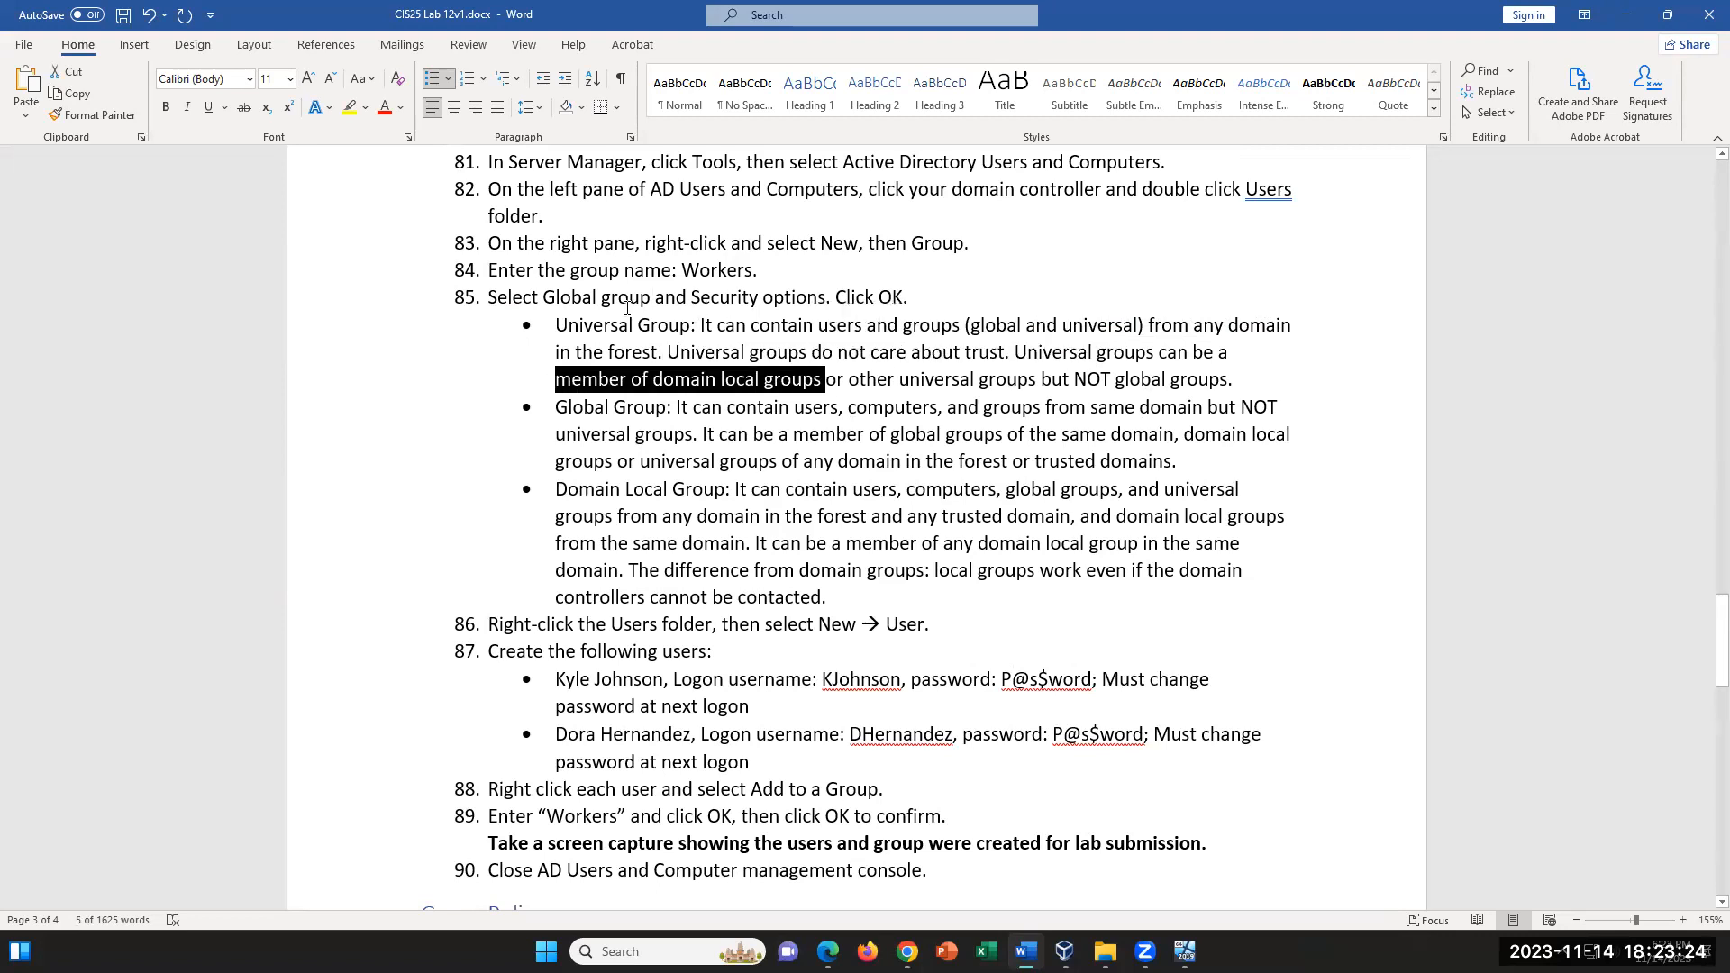
pyautogui.moveTo(557, 326); pyautogui.dragTo(809, 353)
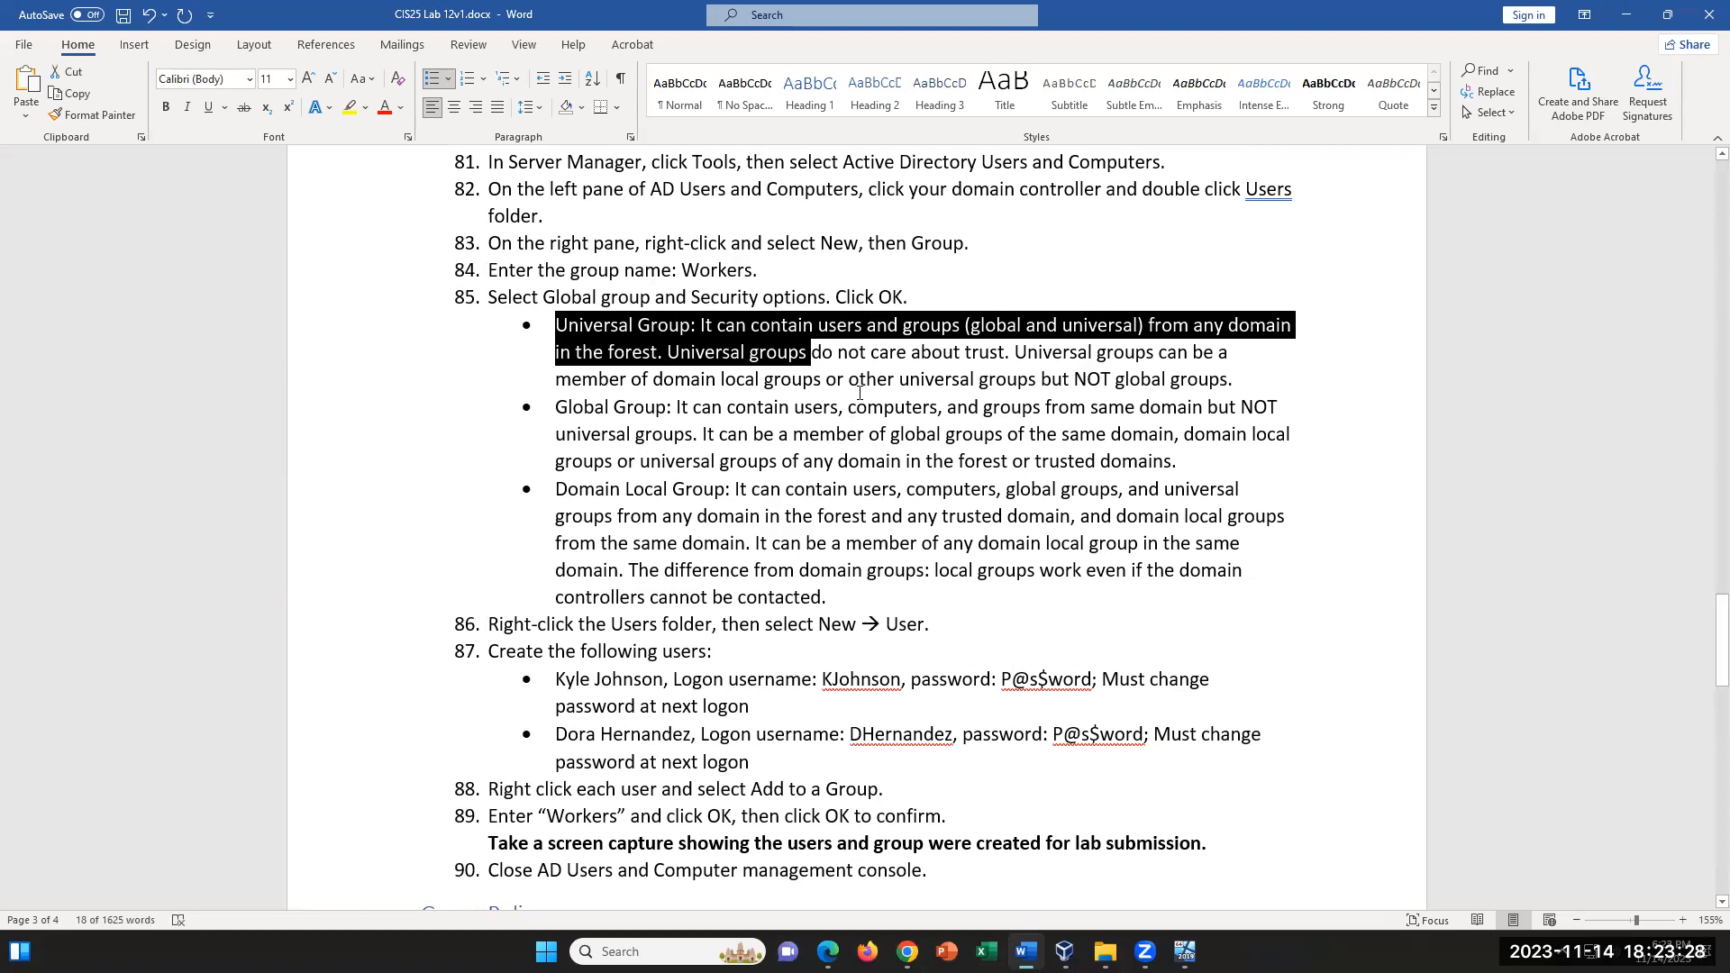
pyautogui.moveTo(1069, 380); pyautogui.dragTo(1235, 380)
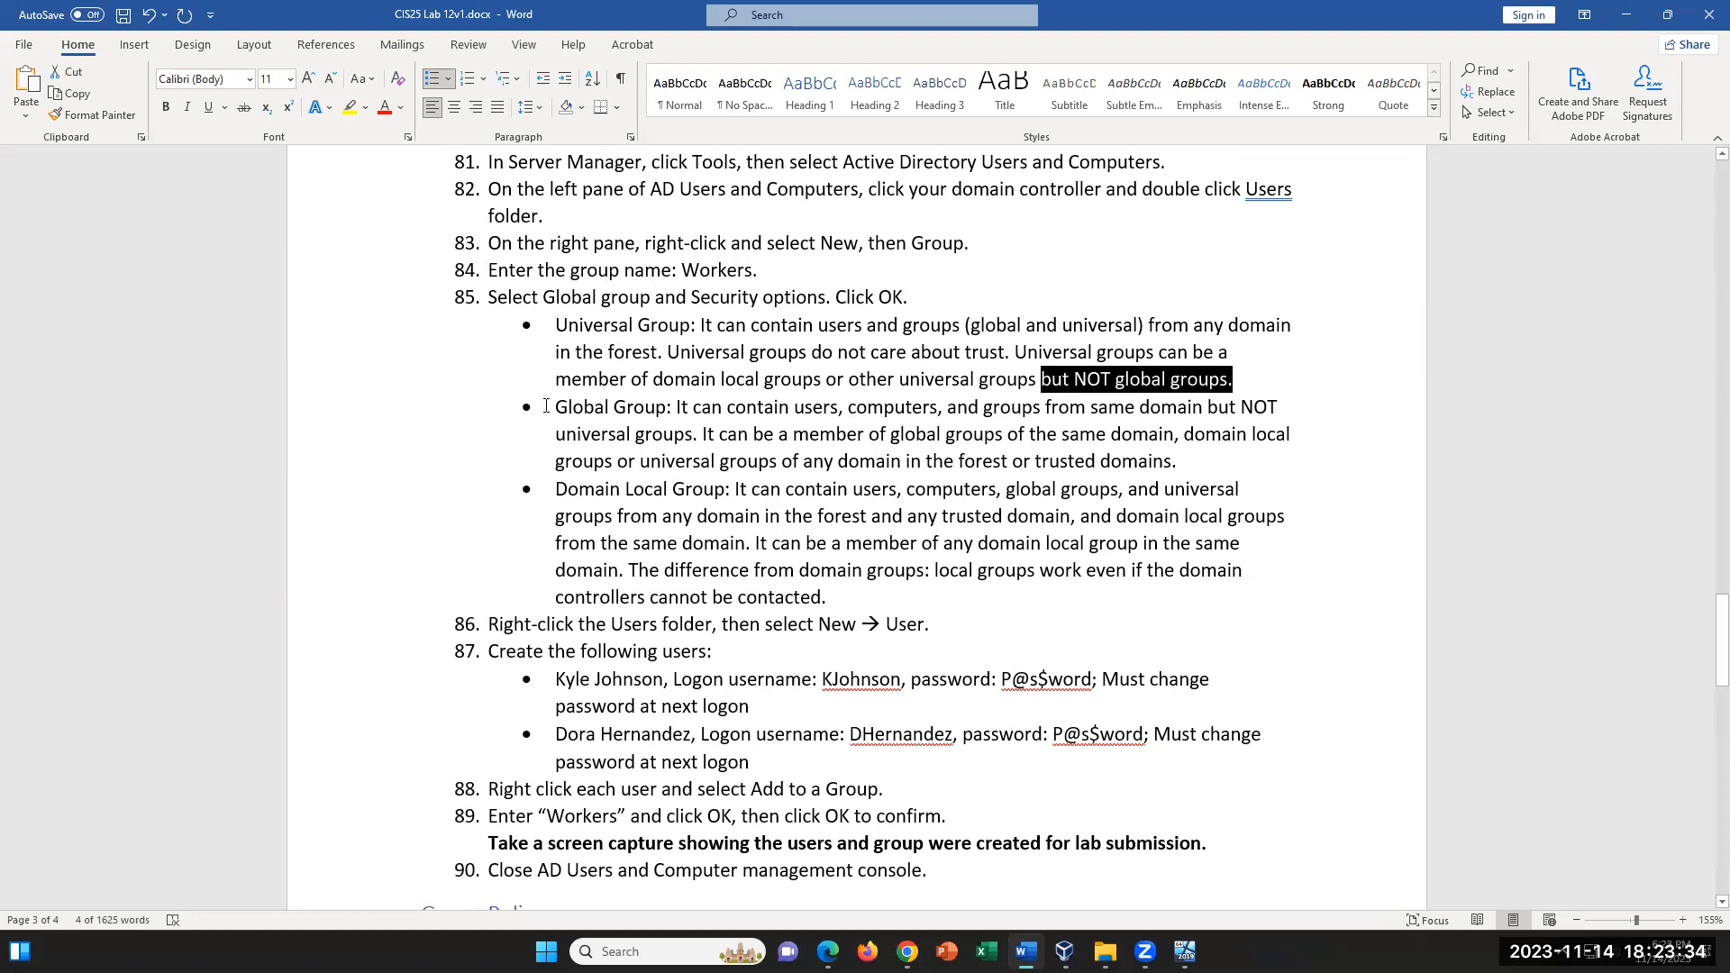
# - Compare the Global Group and Domain Local Group entries with the Universal Group entry by marking their names
pyautogui.moveTo(552, 407); pyautogui.dragTo(693, 410)
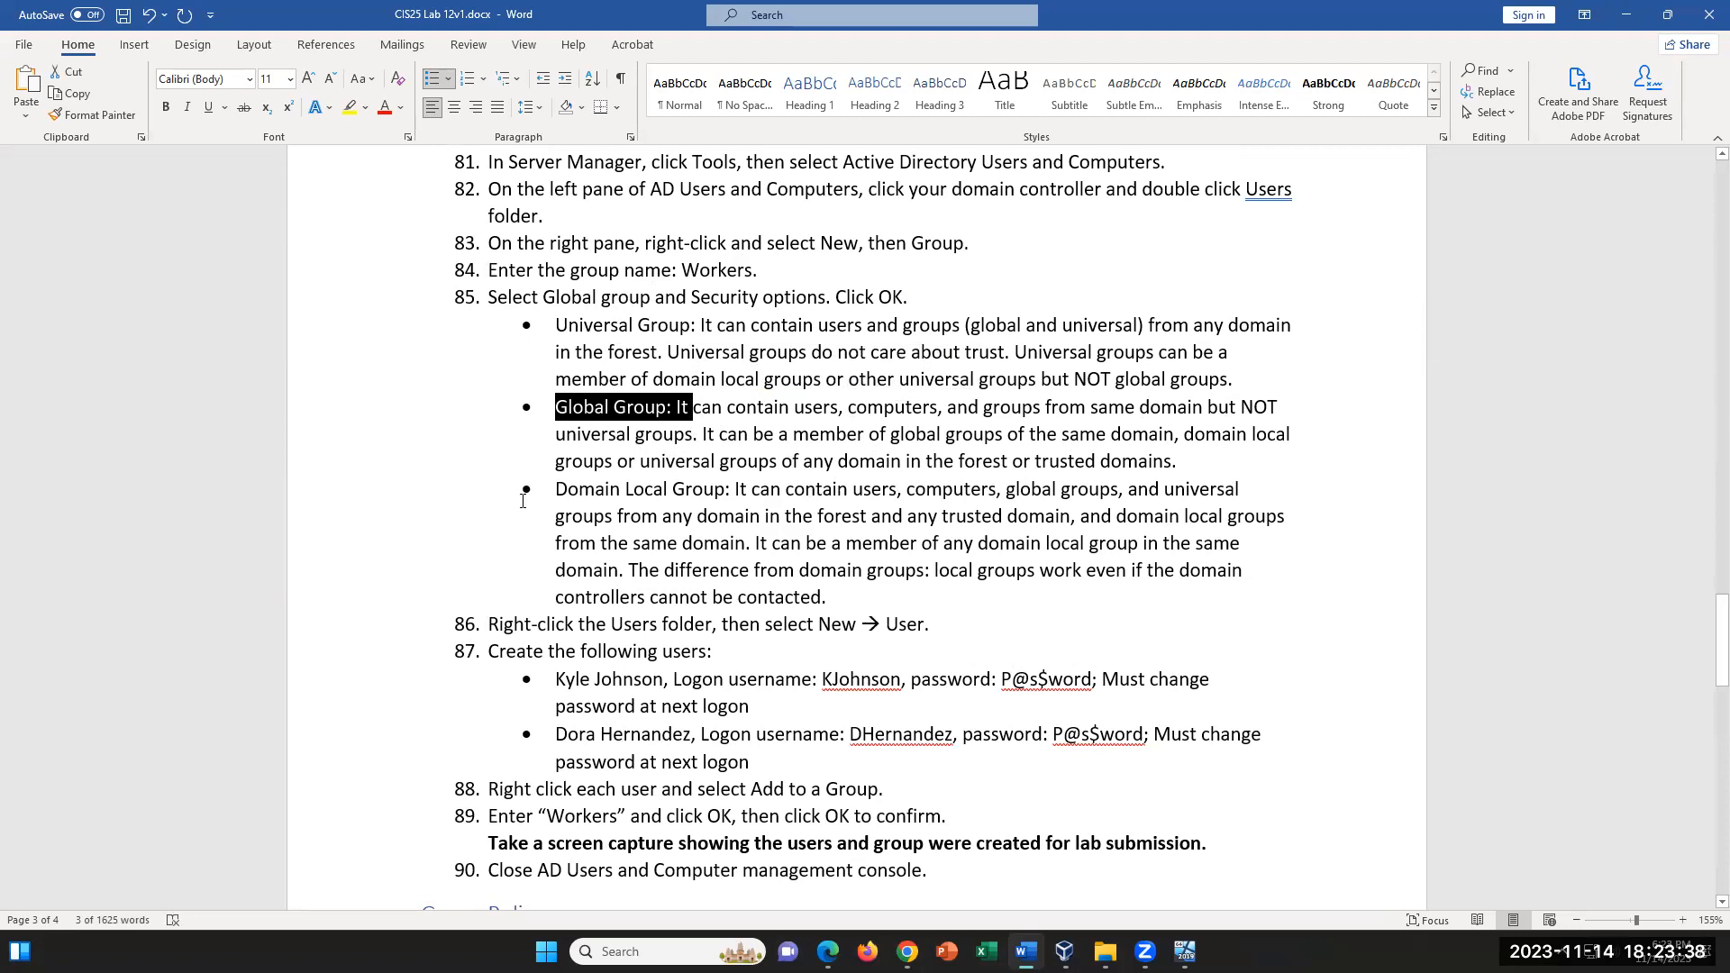
pyautogui.moveTo(553, 490); pyautogui.dragTo(712, 496)
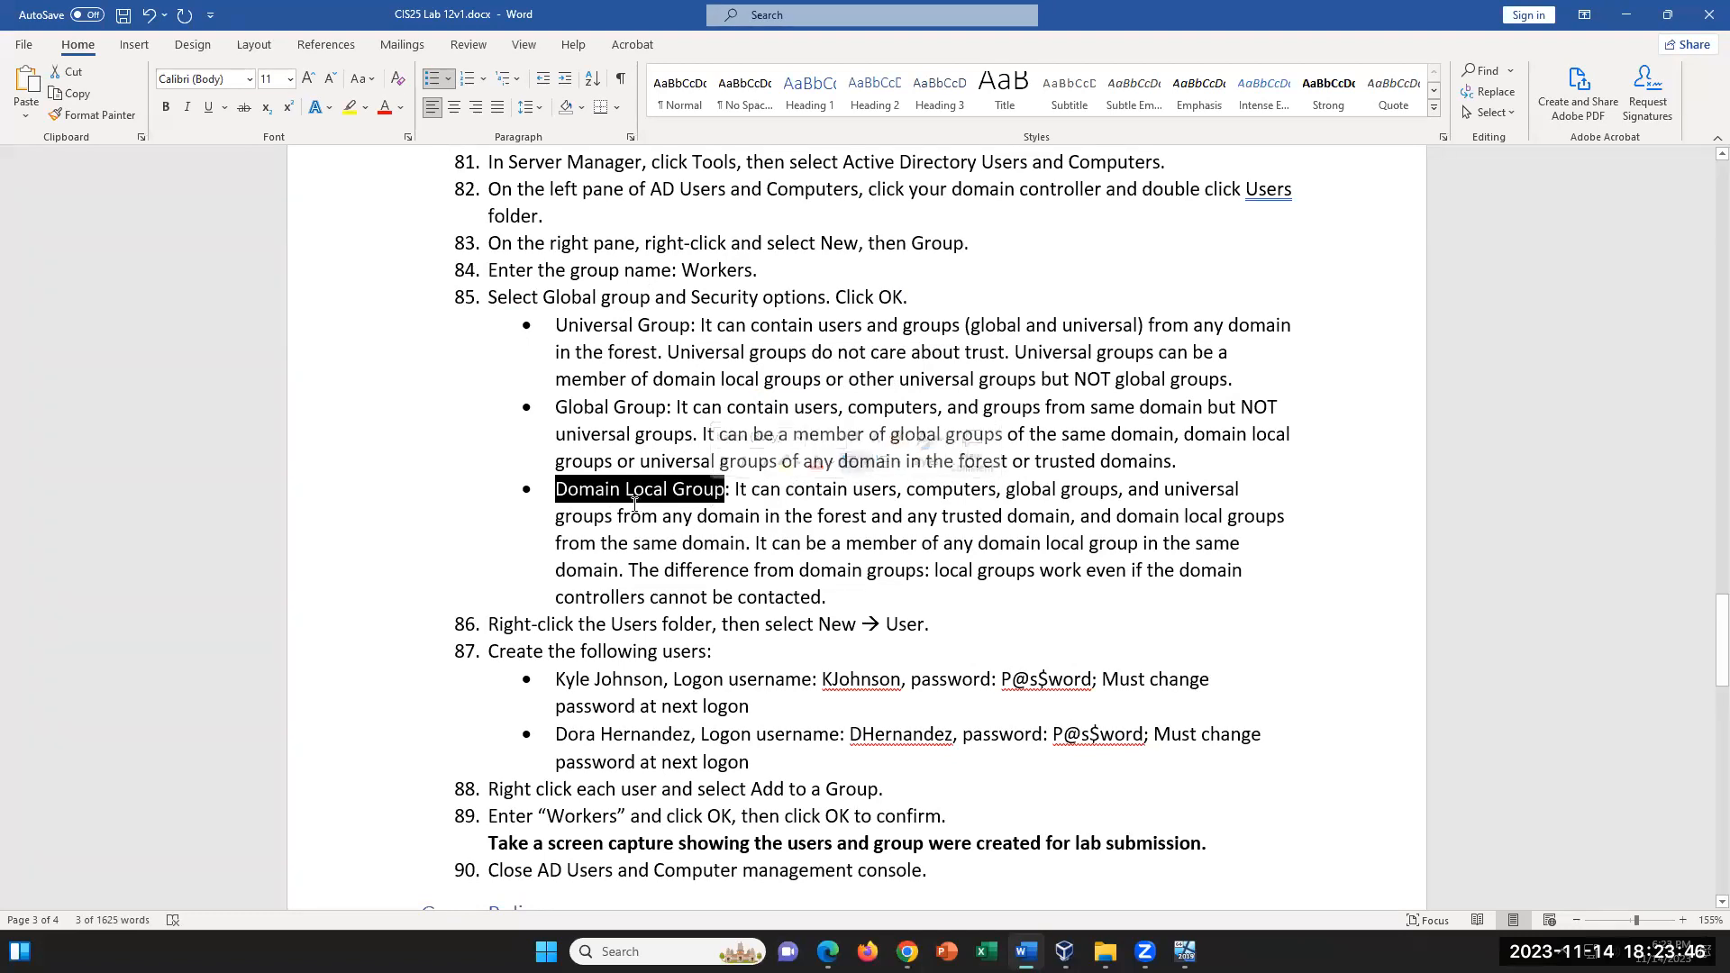
pyautogui.click(577, 489)
pyautogui.moveTo(577, 488); pyautogui.dragTo(727, 496)
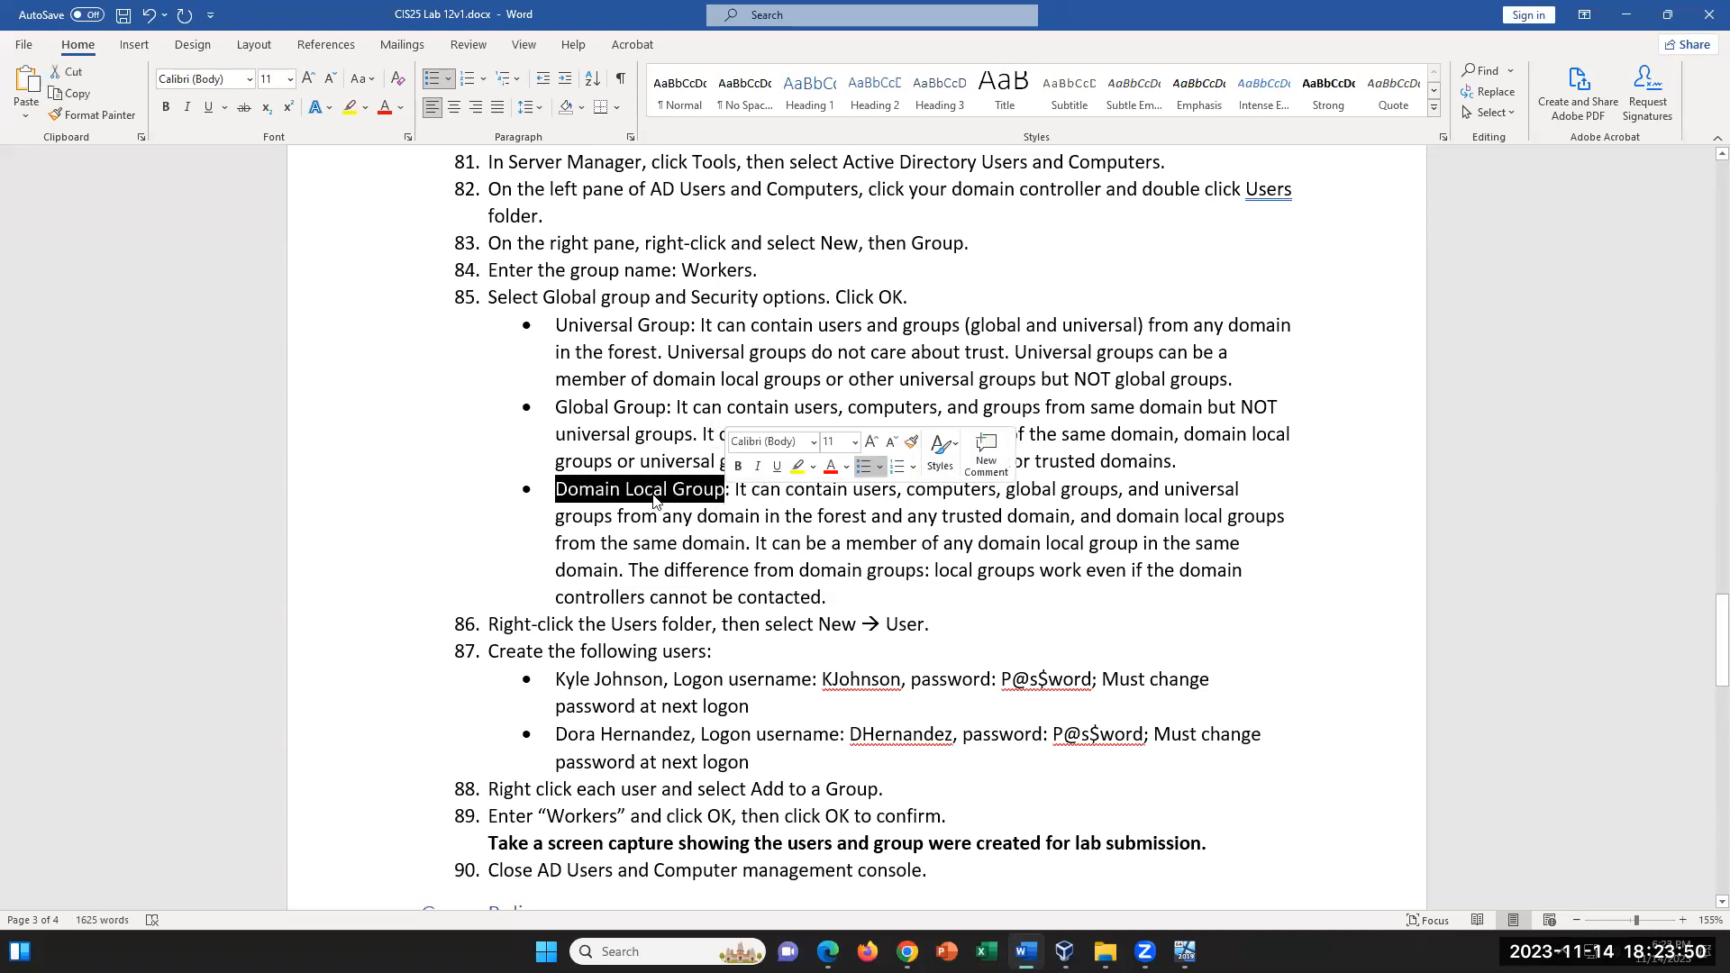
pyautogui.moveTo(556, 403); pyautogui.dragTo(1206, 410)
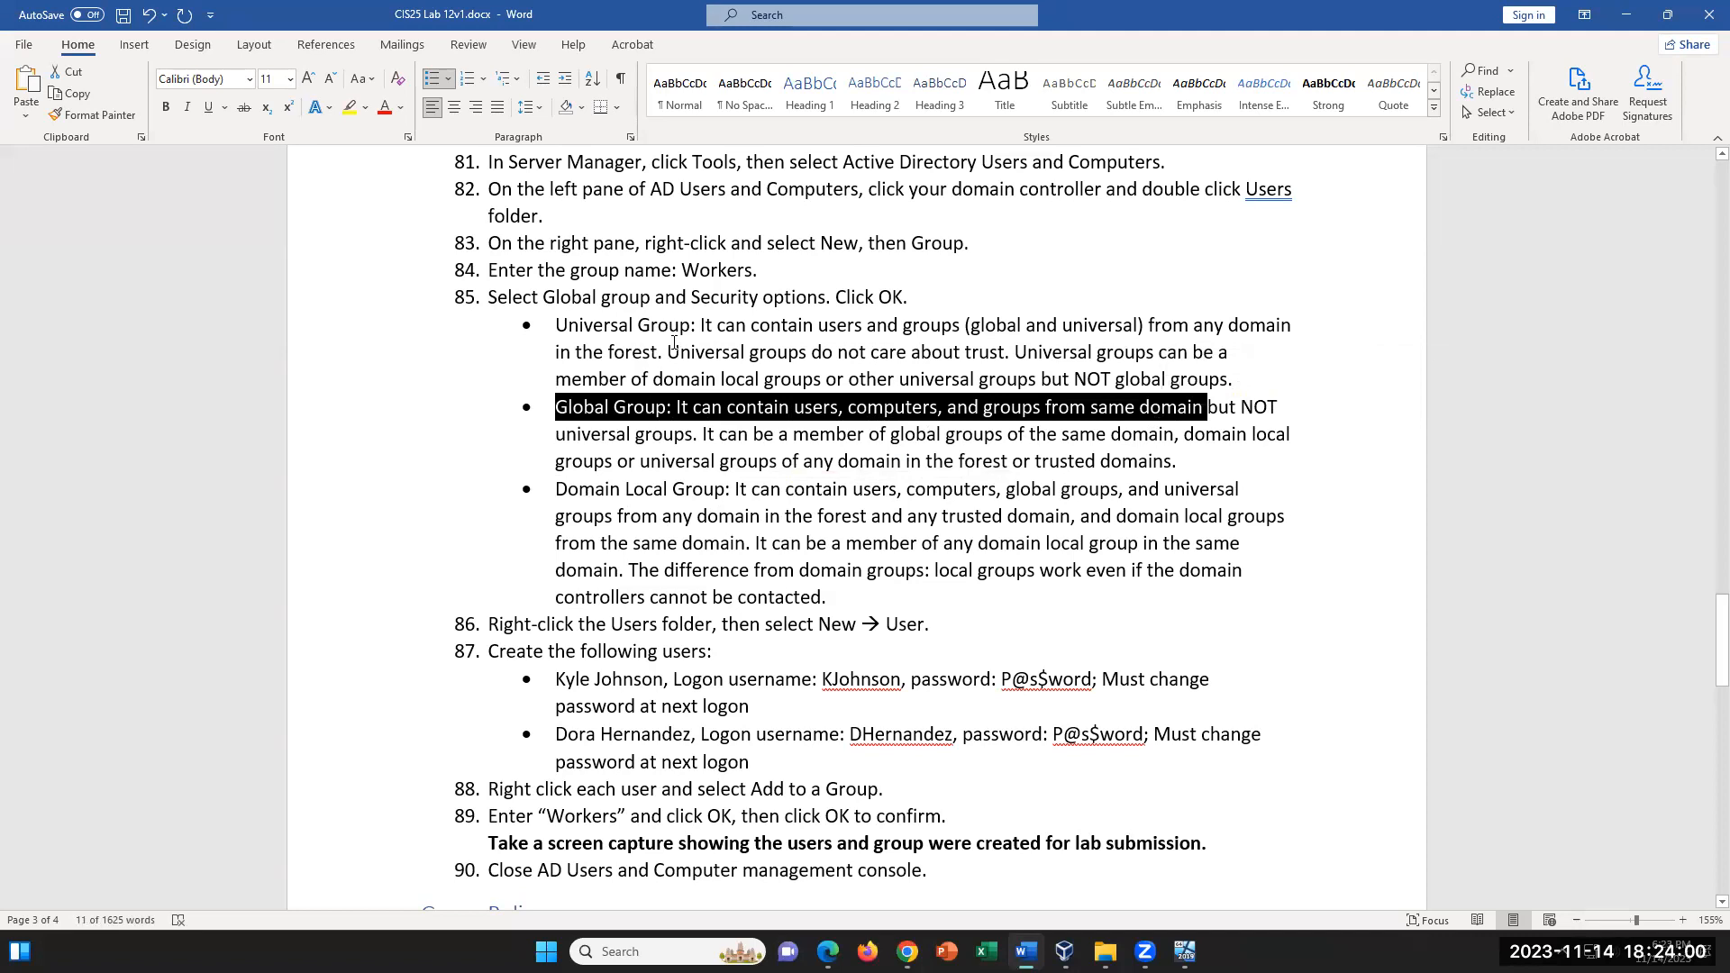
pyautogui.moveTo(557, 326); pyautogui.dragTo(699, 335)
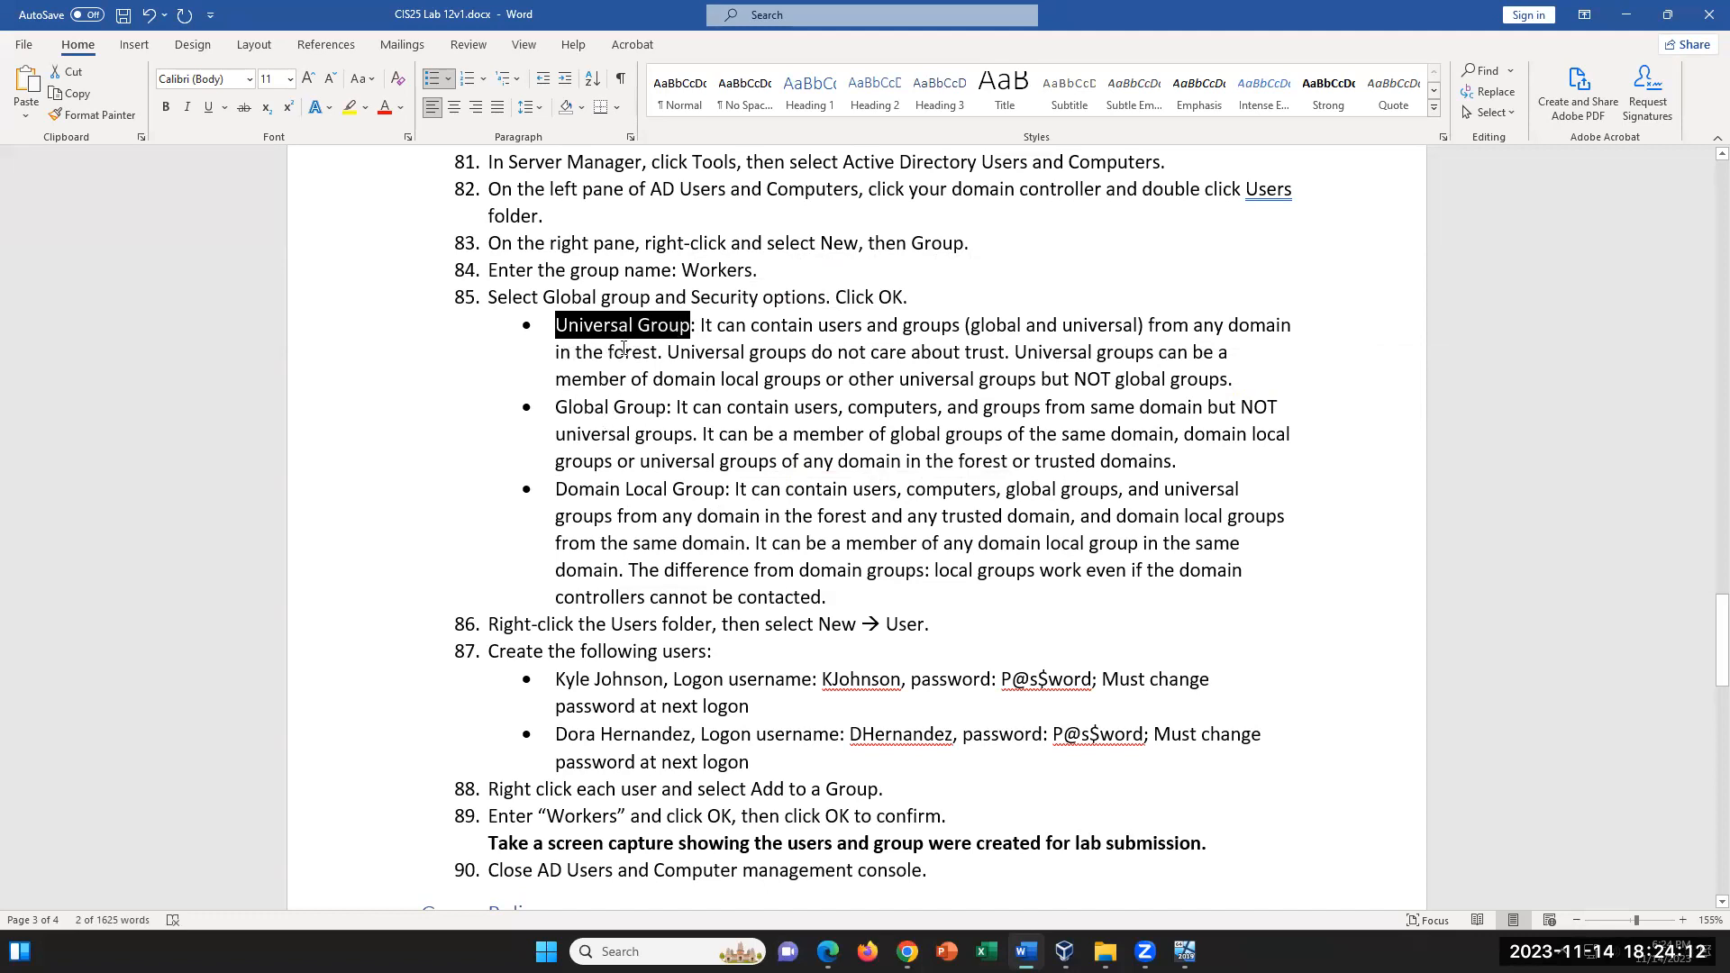
pyautogui.moveTo(553, 407); pyautogui.dragTo(671, 408)
pyautogui.moveTo(553, 326); pyautogui.dragTo(686, 328)
pyautogui.moveTo(555, 408); pyautogui.dragTo(676, 411)
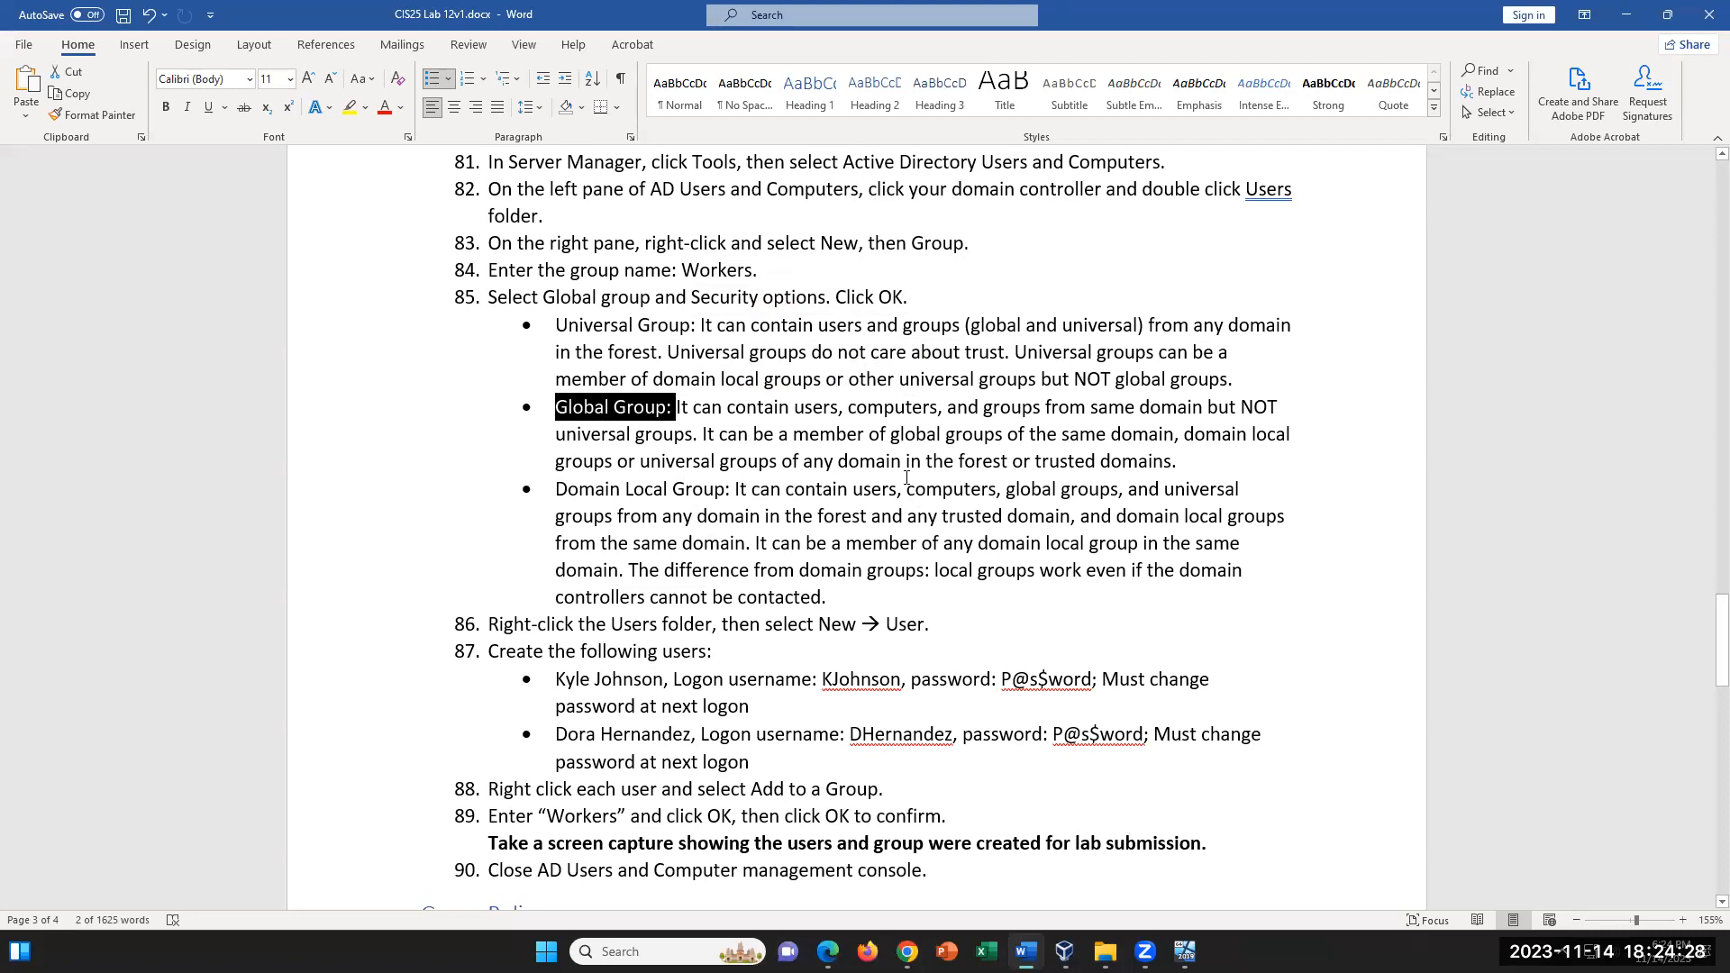
# - Examine the "forest or trusted domains" clause of the Global Group definition and mark each of the three group type names
pyautogui.moveTo(961, 461); pyautogui.dragTo(1170, 464)
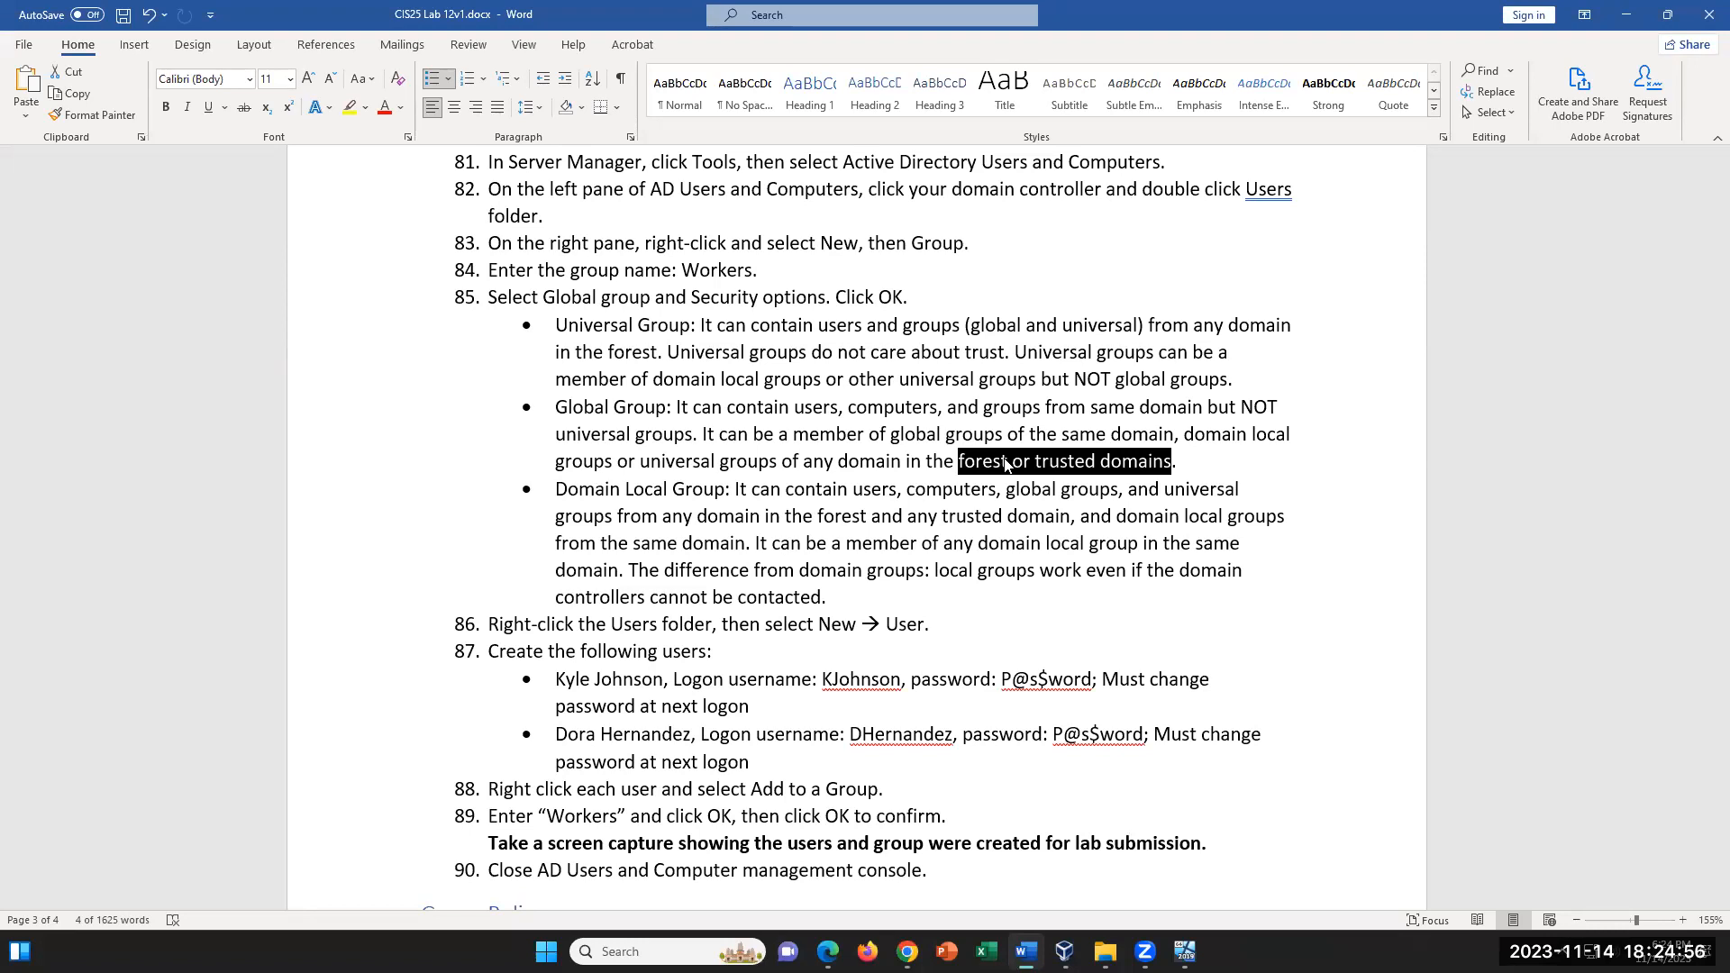
pyautogui.click(1184, 463)
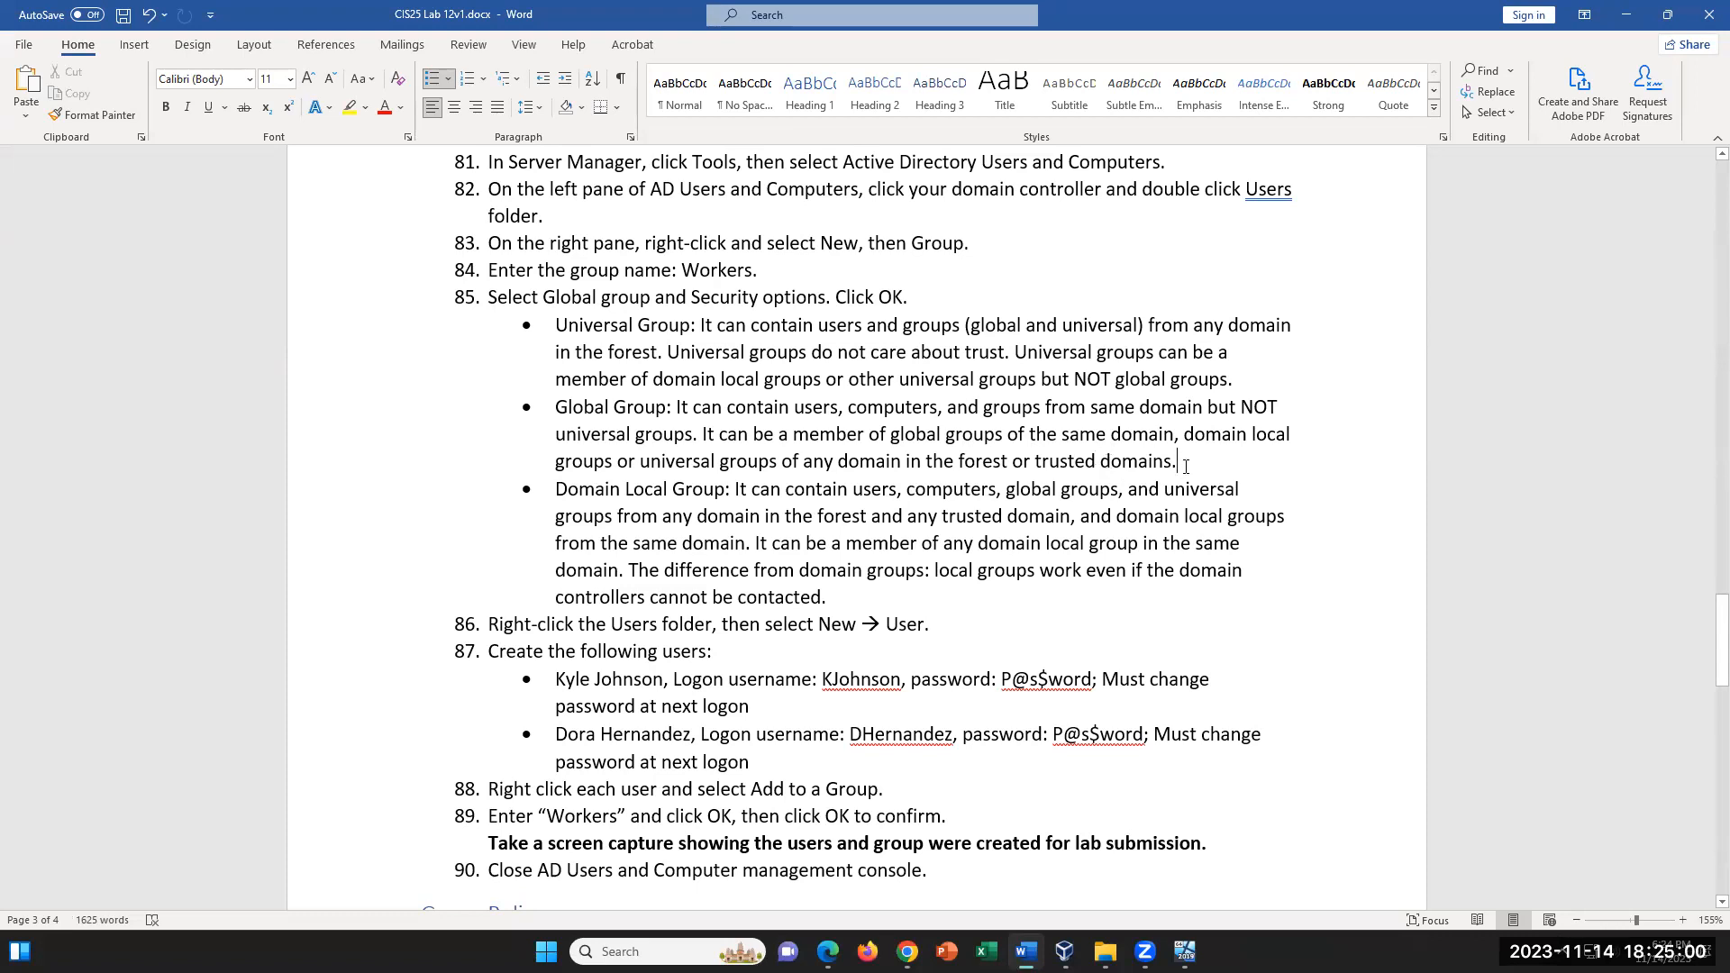
pyautogui.moveTo(1180, 463); pyautogui.dragTo(957, 462)
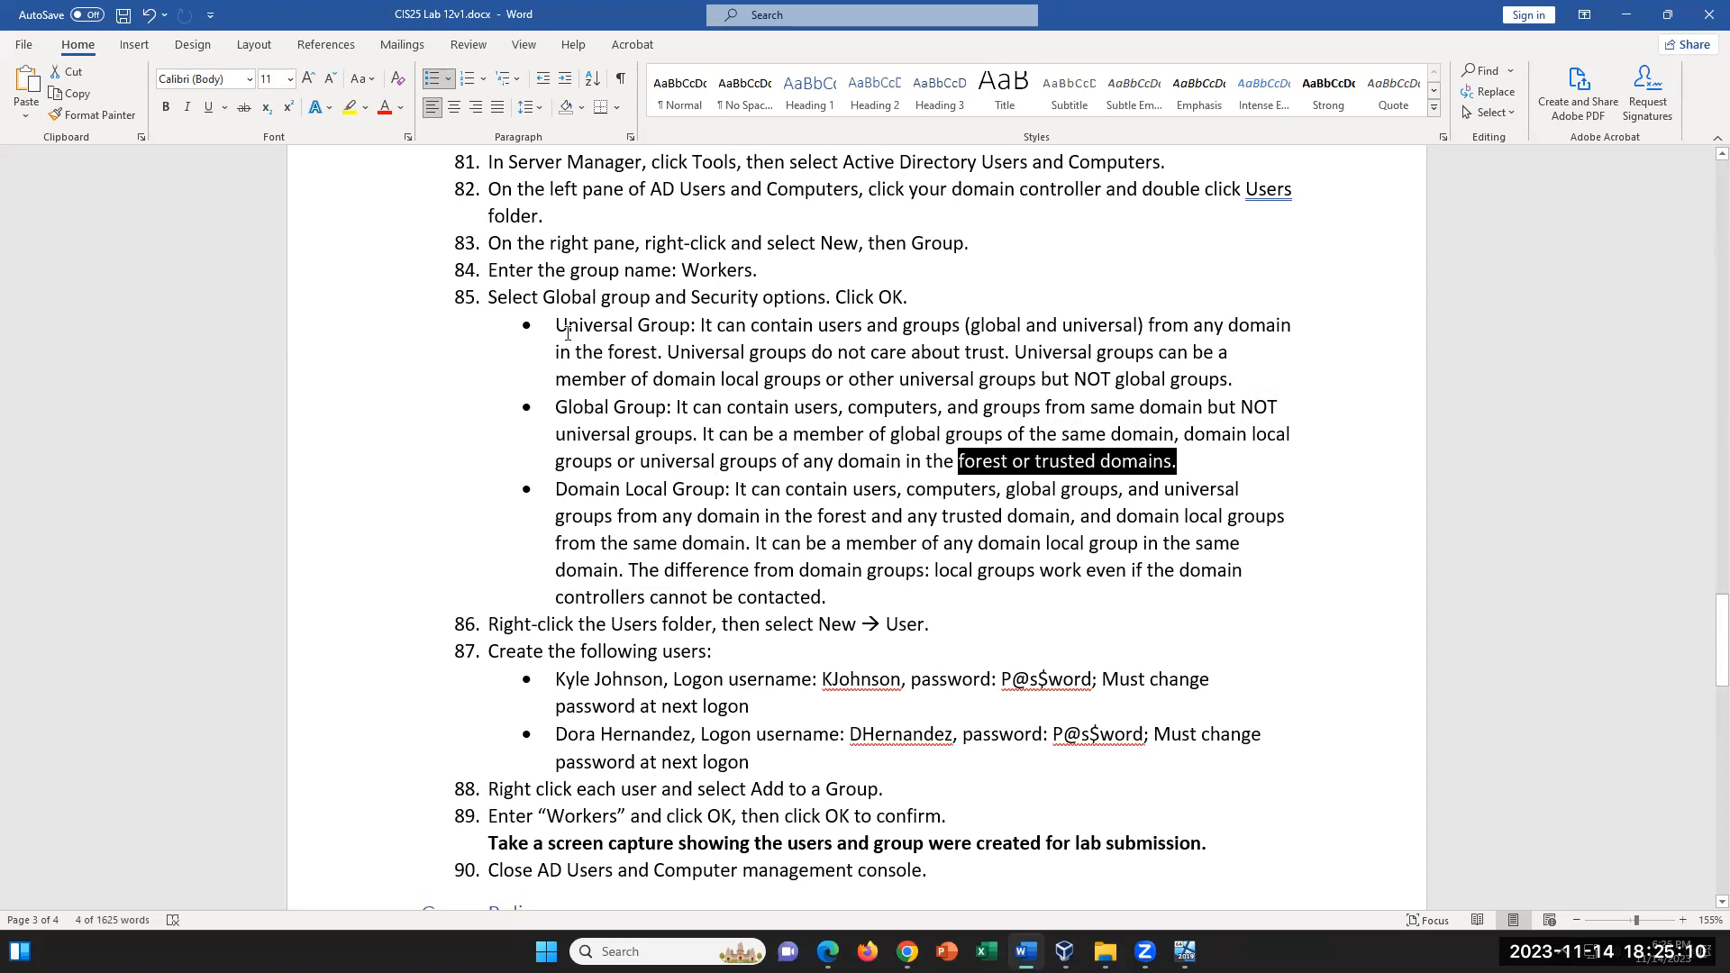
pyautogui.moveTo(593, 329); pyautogui.dragTo(706, 330)
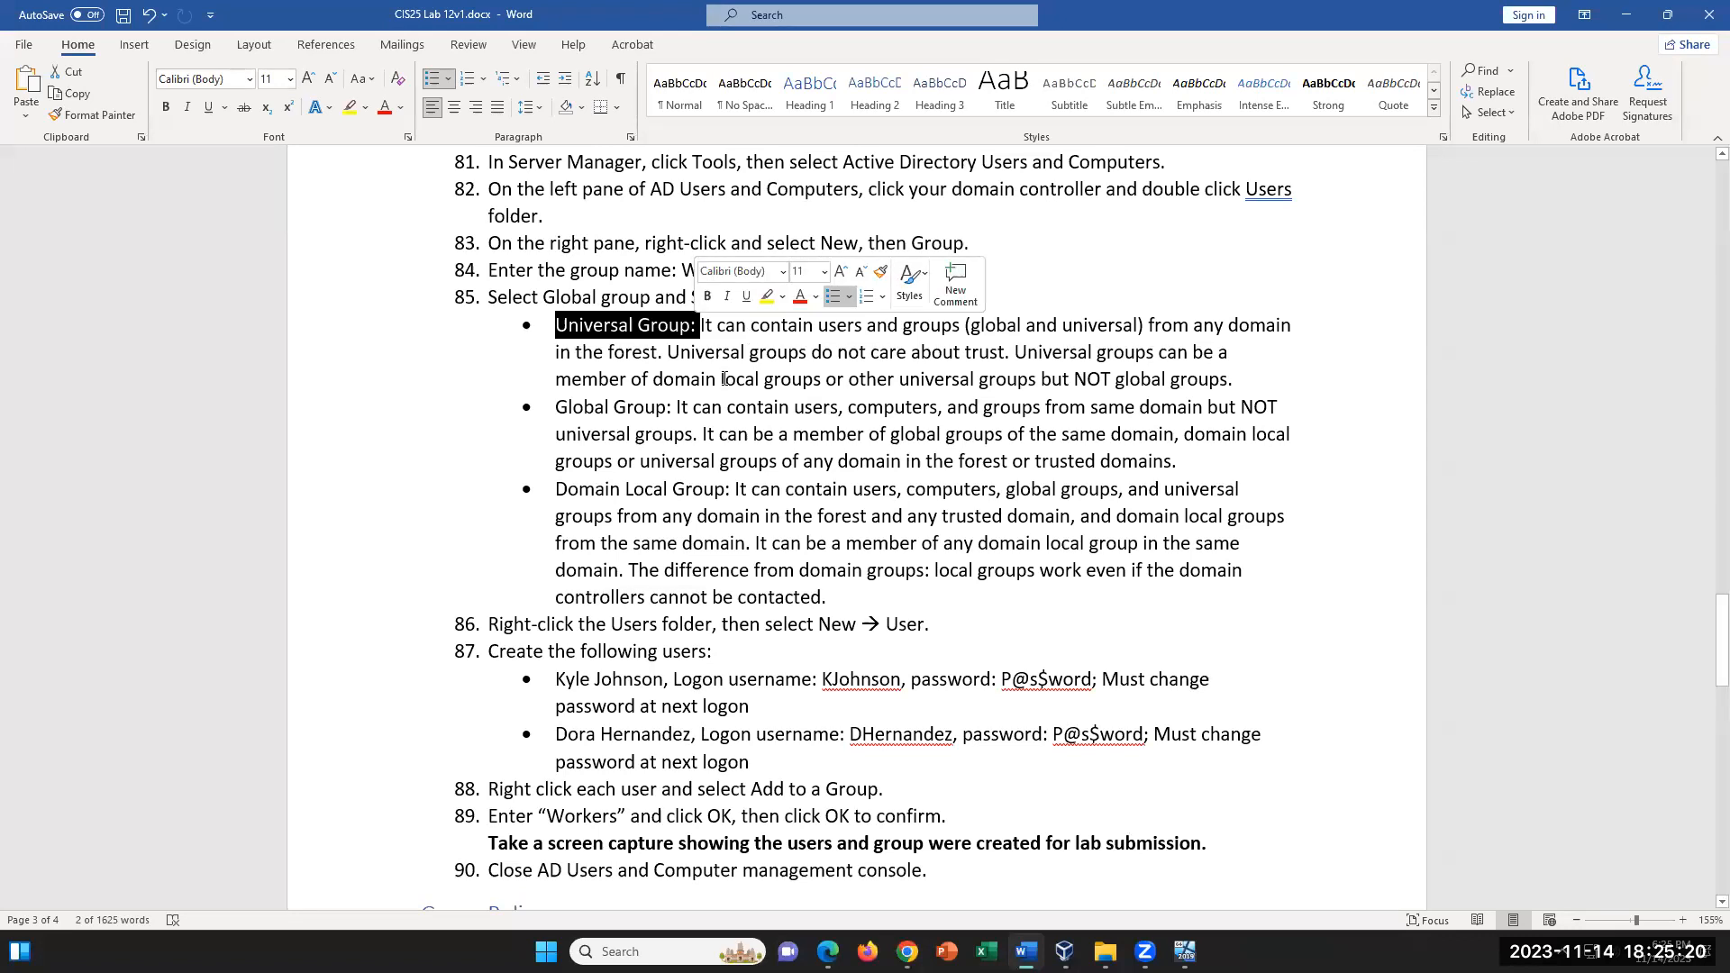
pyautogui.moveTo(555, 408); pyautogui.dragTo(676, 407)
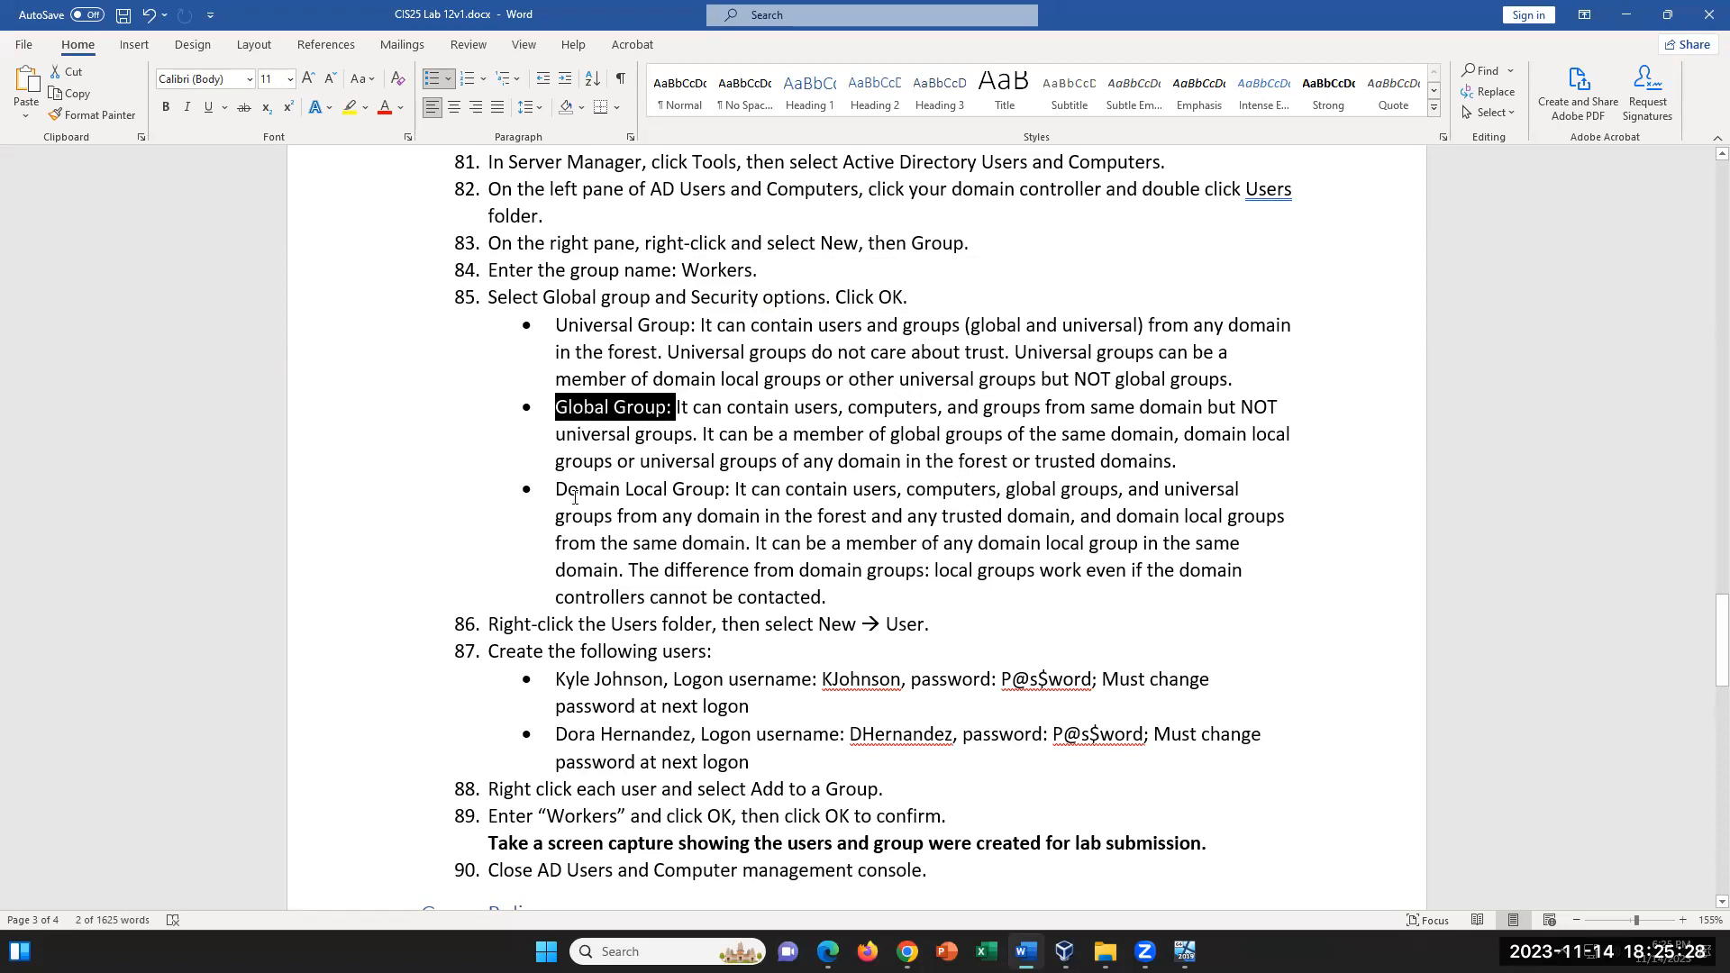
pyautogui.moveTo(557, 492); pyautogui.dragTo(690, 492)
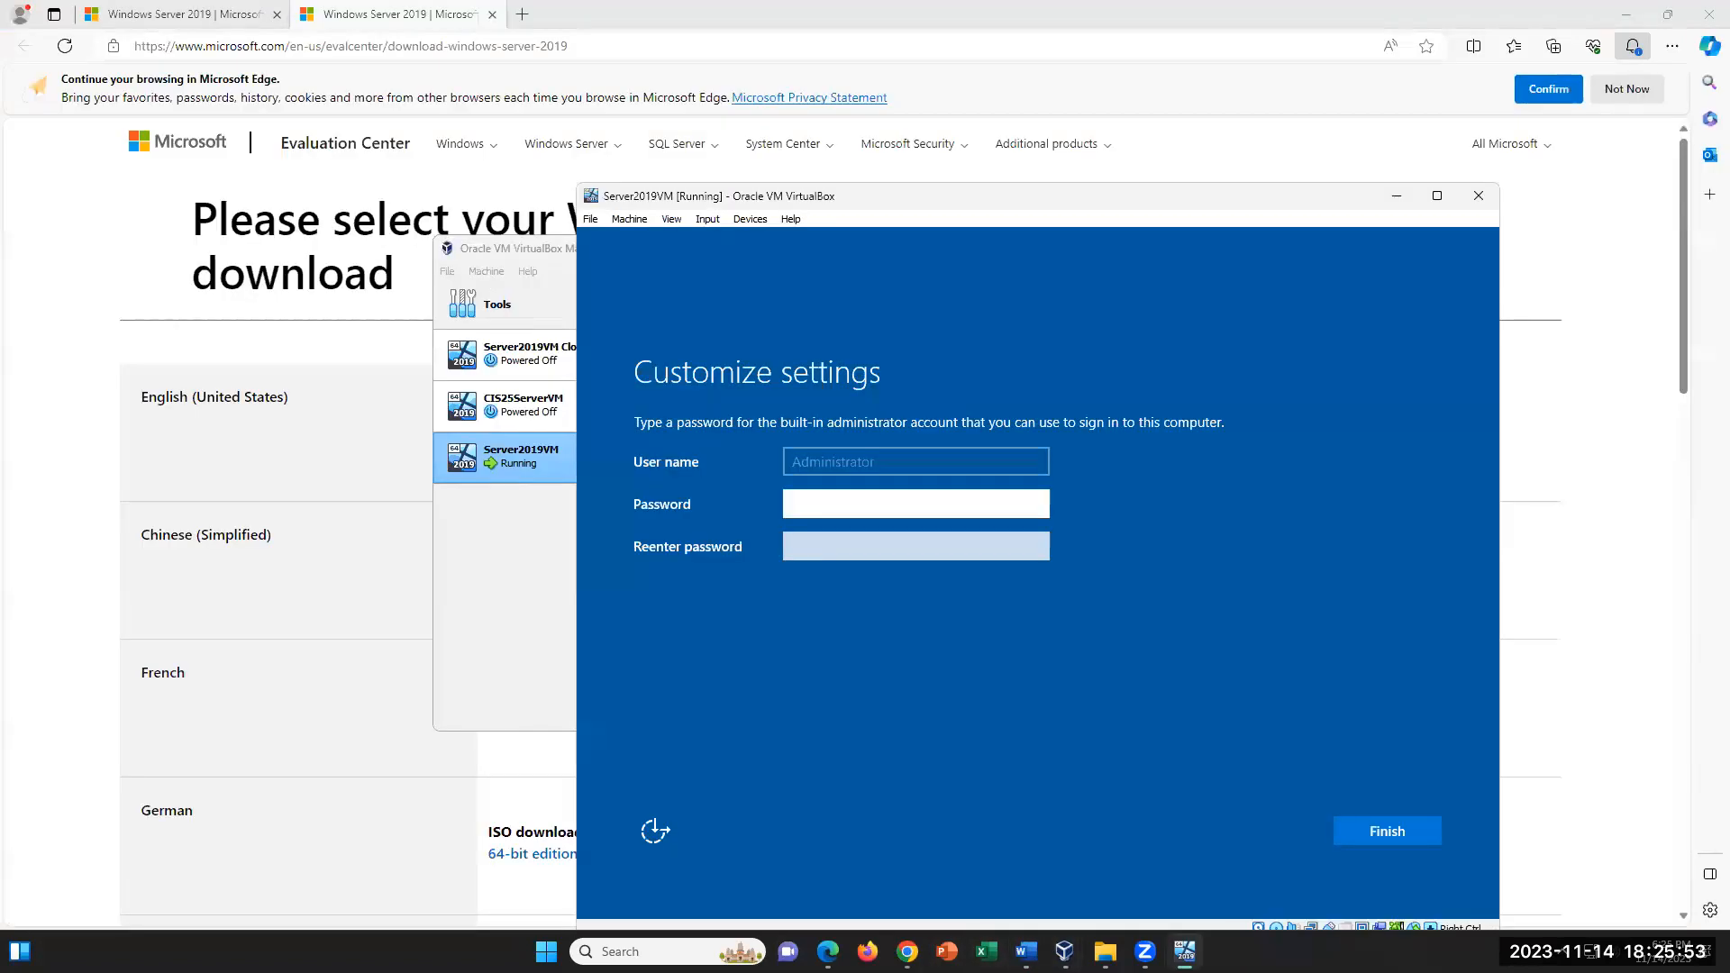
# - Switch to the Server2019VM window and try to set the built-in Administrator account's password
pyautogui.click(1026, 951)
pyautogui.press('capslock')
pyautogui.write('******')
pyautogui.press('Tab')
pyautogui.write('*')
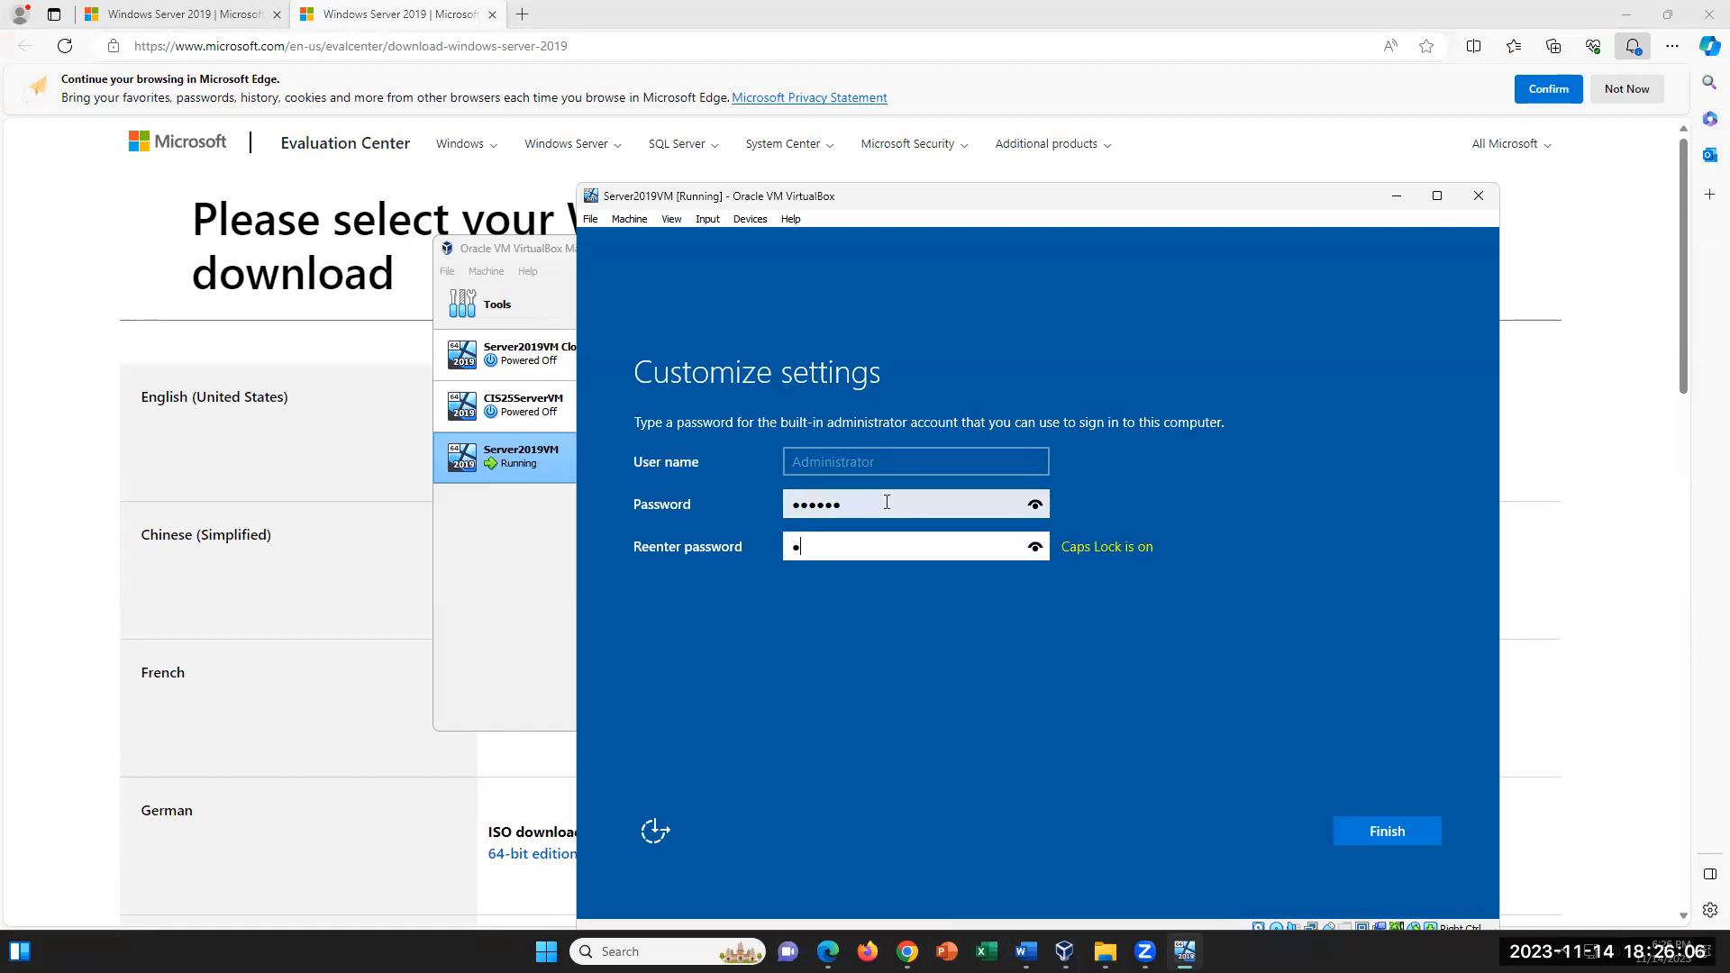
pyautogui.write('*****')
pyautogui.click(1348, 833)
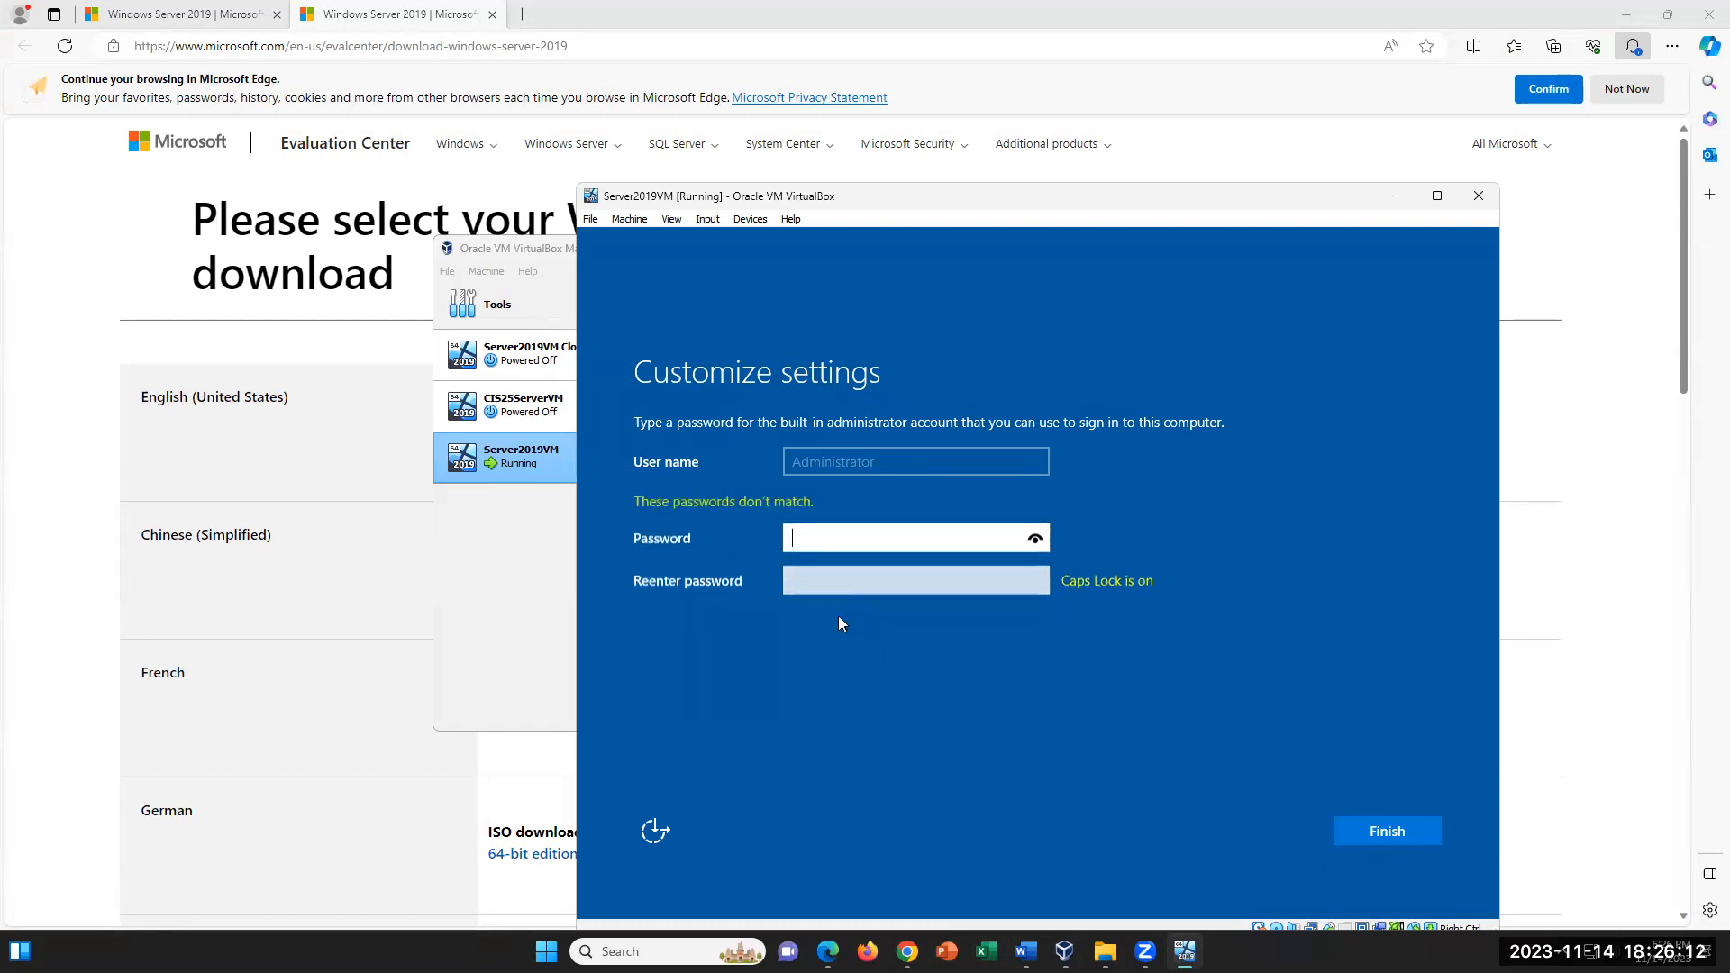
# - Enter the Administrator account's password again in both password fields and submit the settings
pyautogui.write('••••••')
pyautogui.press('Tab')
pyautogui.write('••••••')
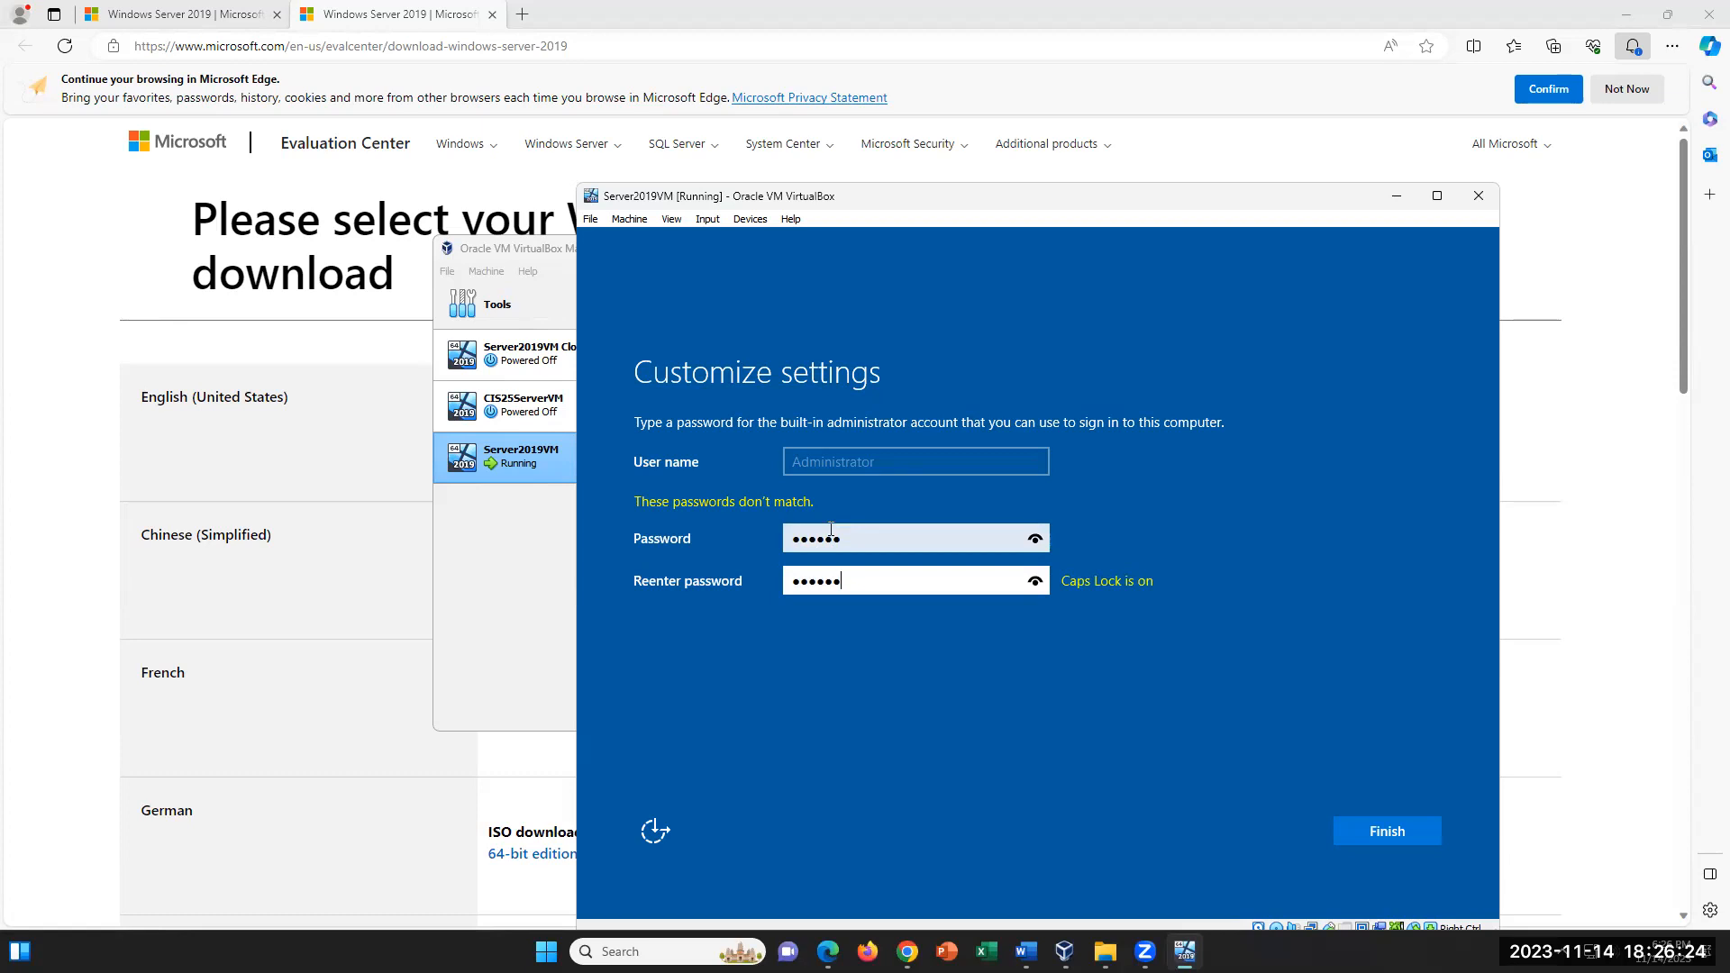
pyautogui.press('Return')
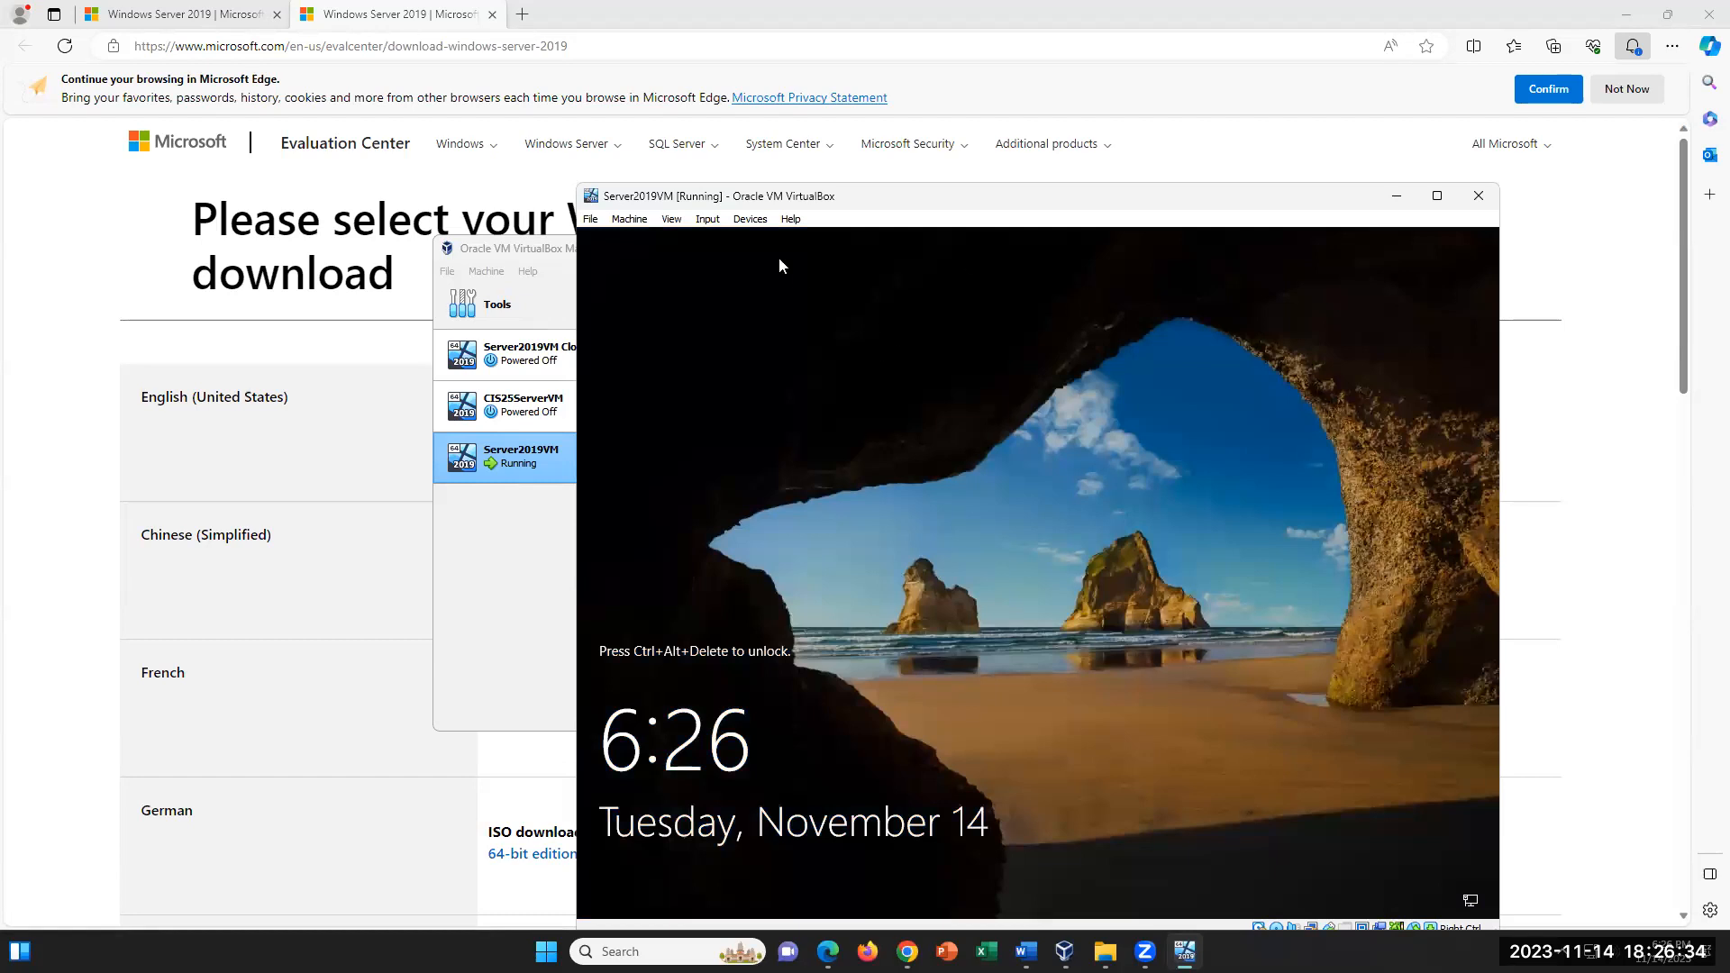
# - Send Ctrl+Alt+Del to the virtual machine and sign in as Administrator with the account password
pyautogui.click(707, 219)
pyautogui.moveTo(741, 245)
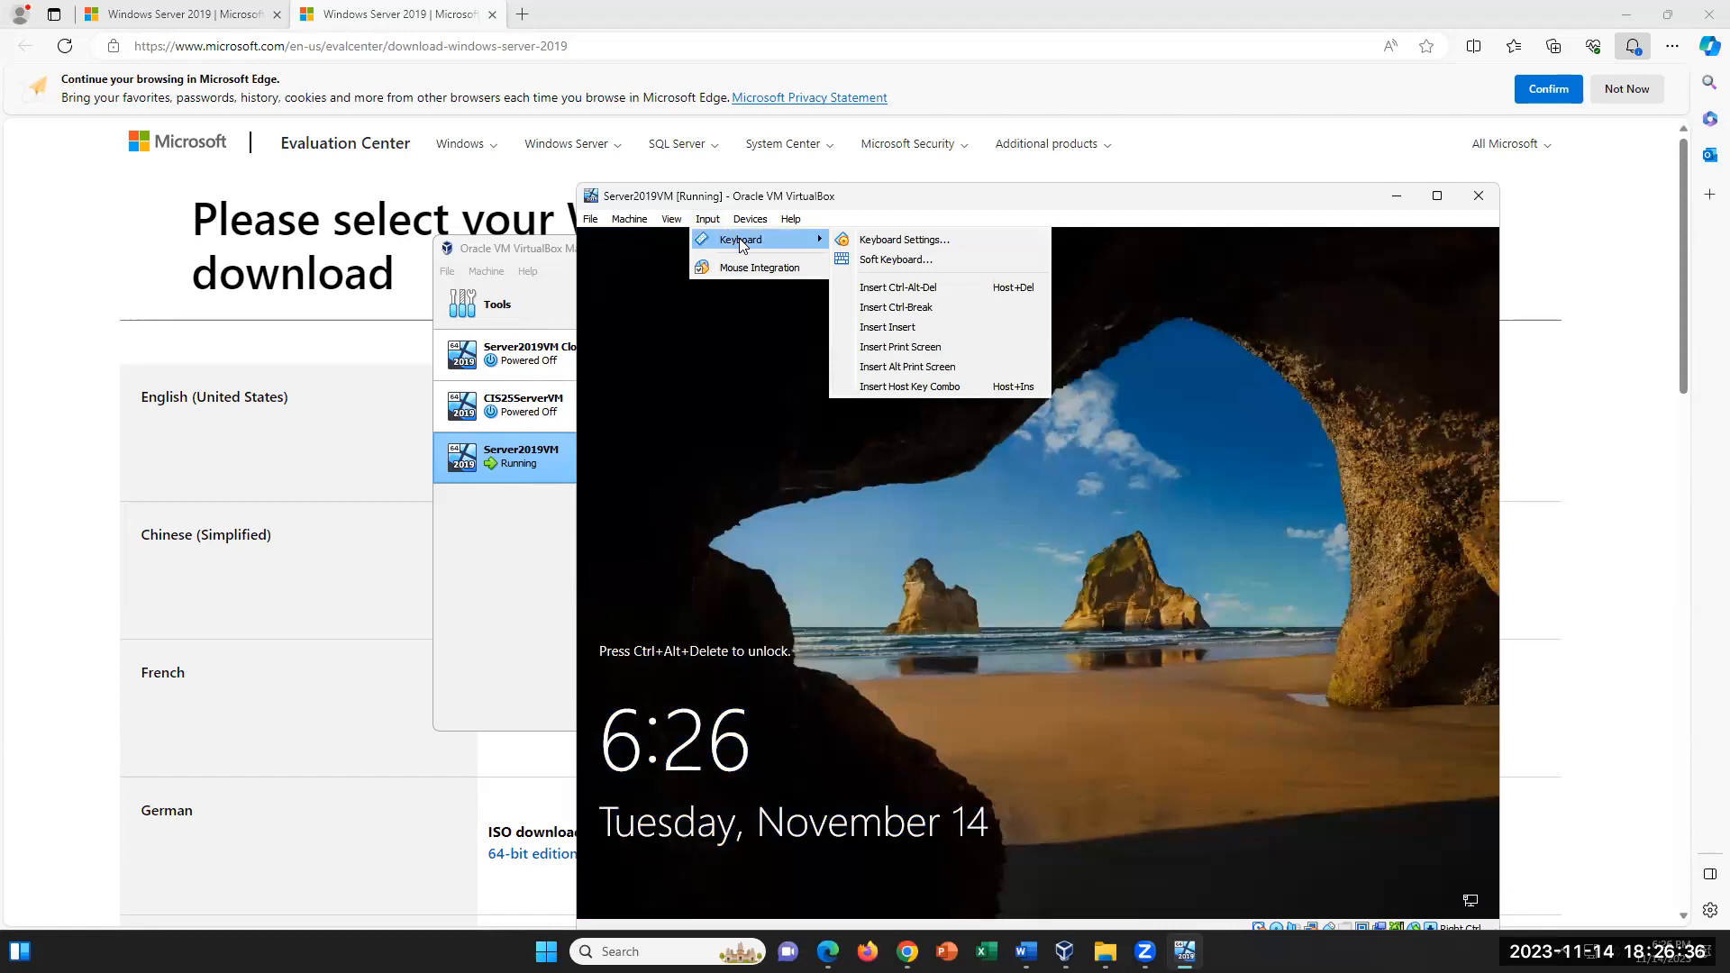
pyautogui.click(907, 288)
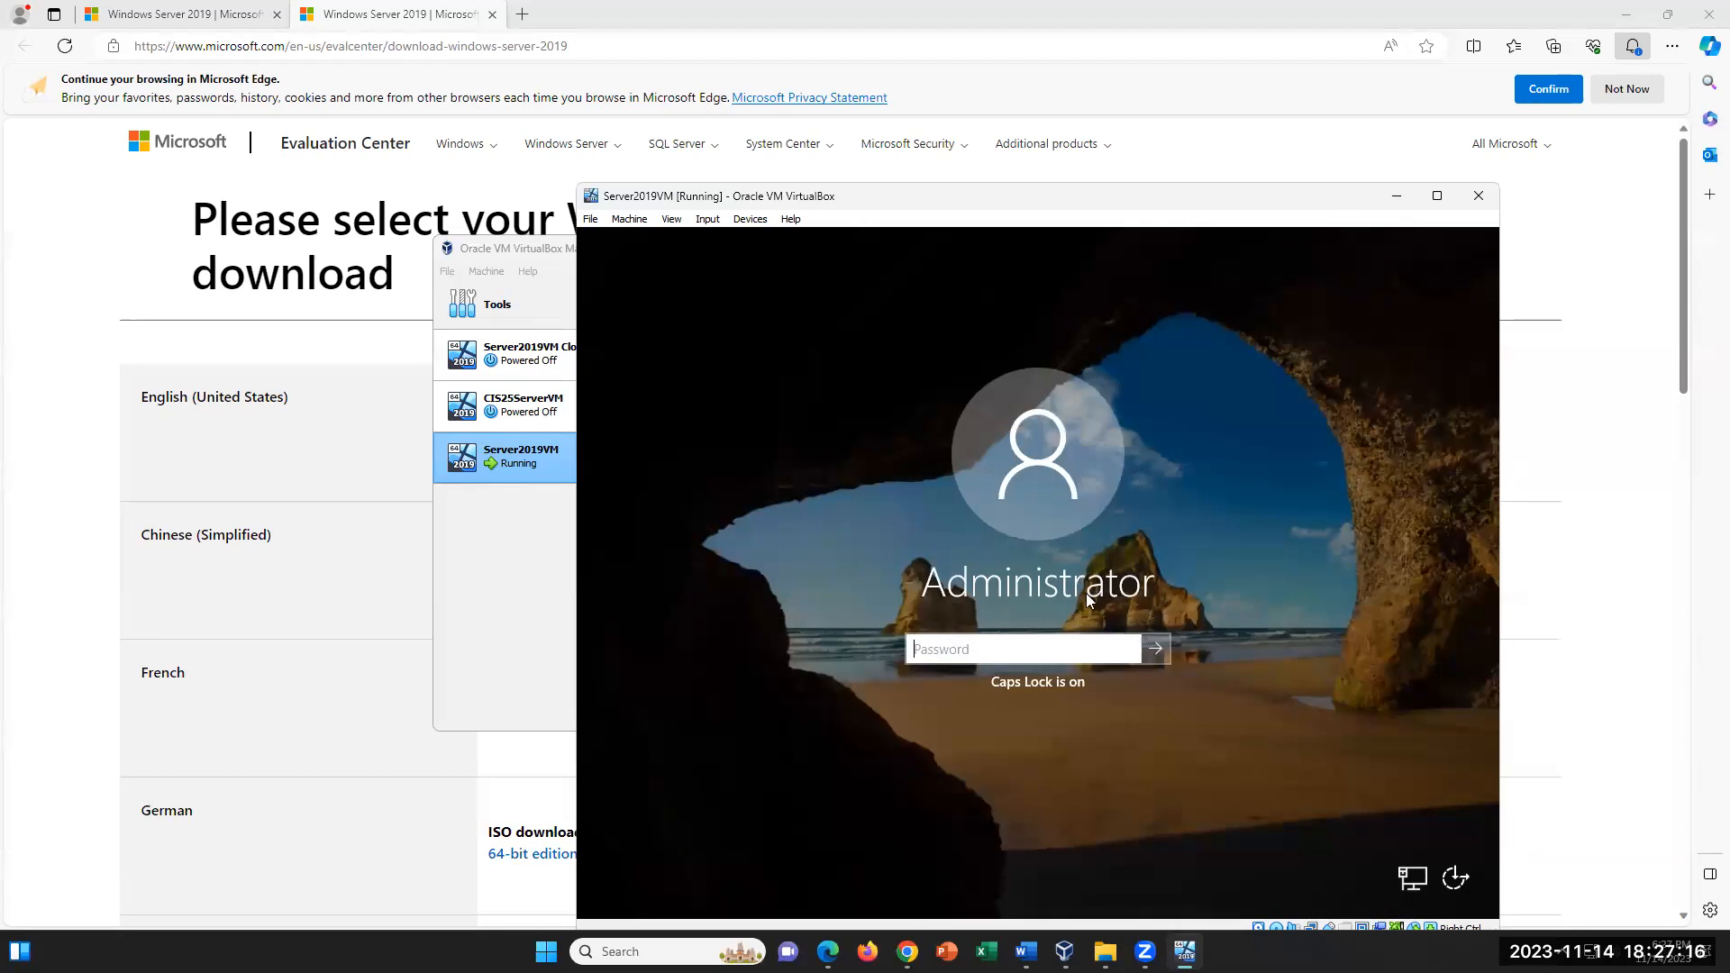
pyautogui.write('••••••')
pyautogui.press('Return')
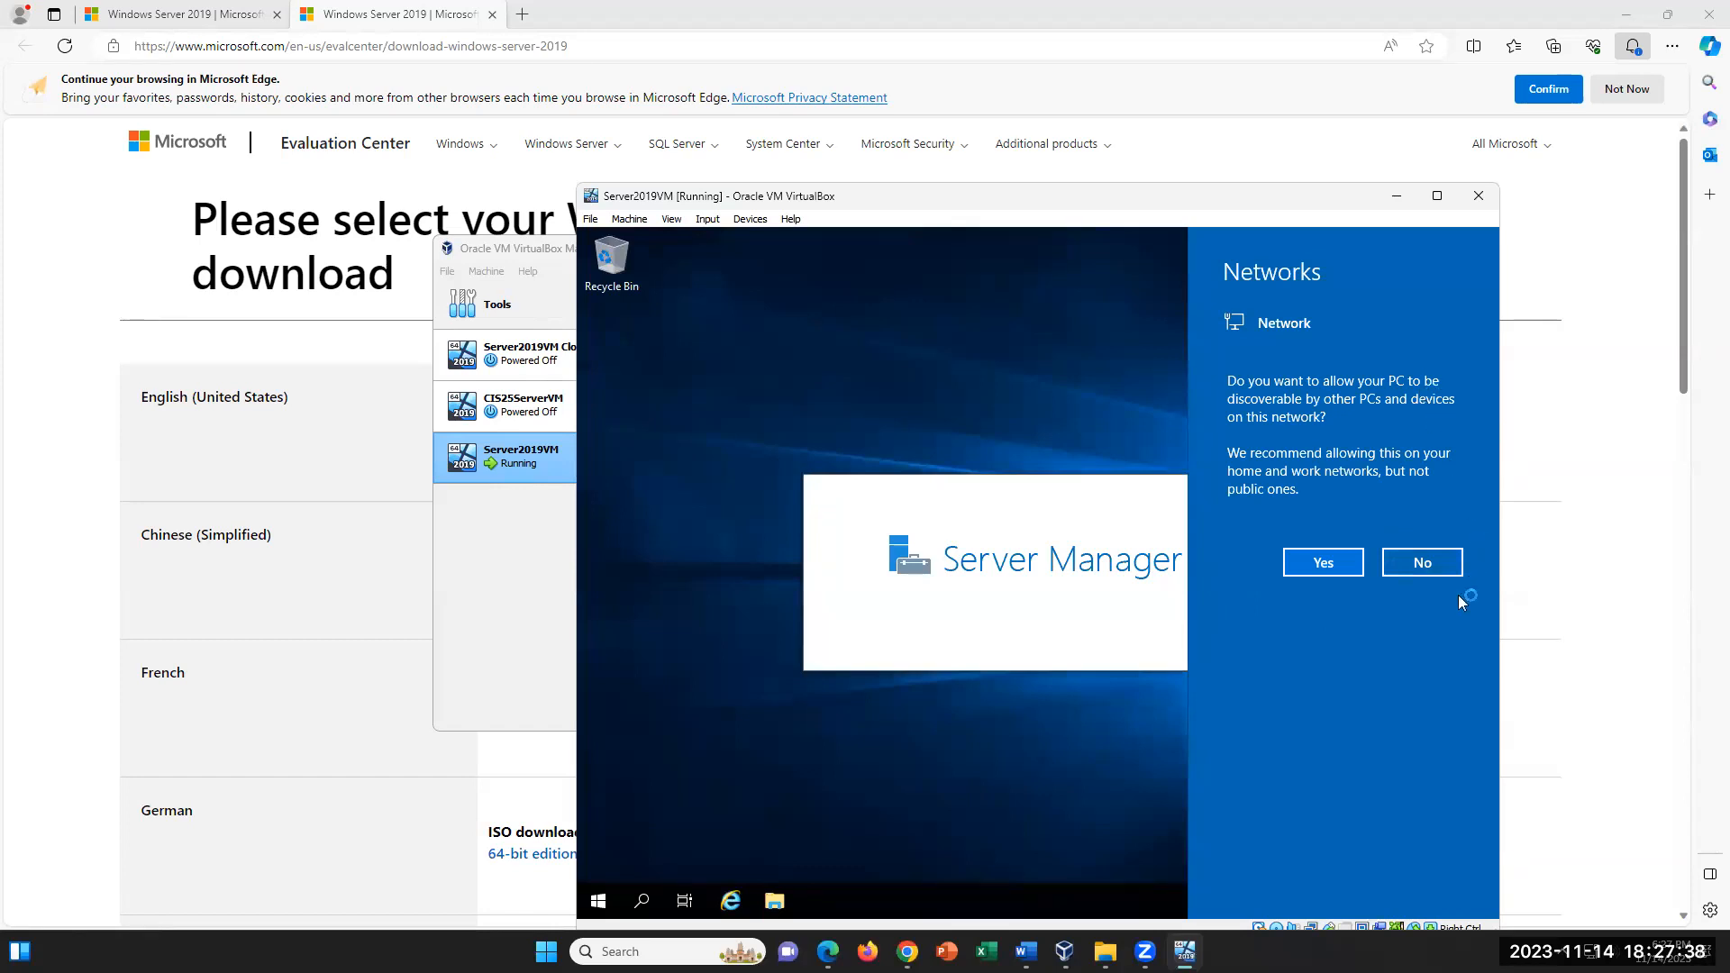
# - Decline making the server discoverable on the network and dismiss the Windows Admin Center message in Server Manager
pyautogui.click(1423, 563)
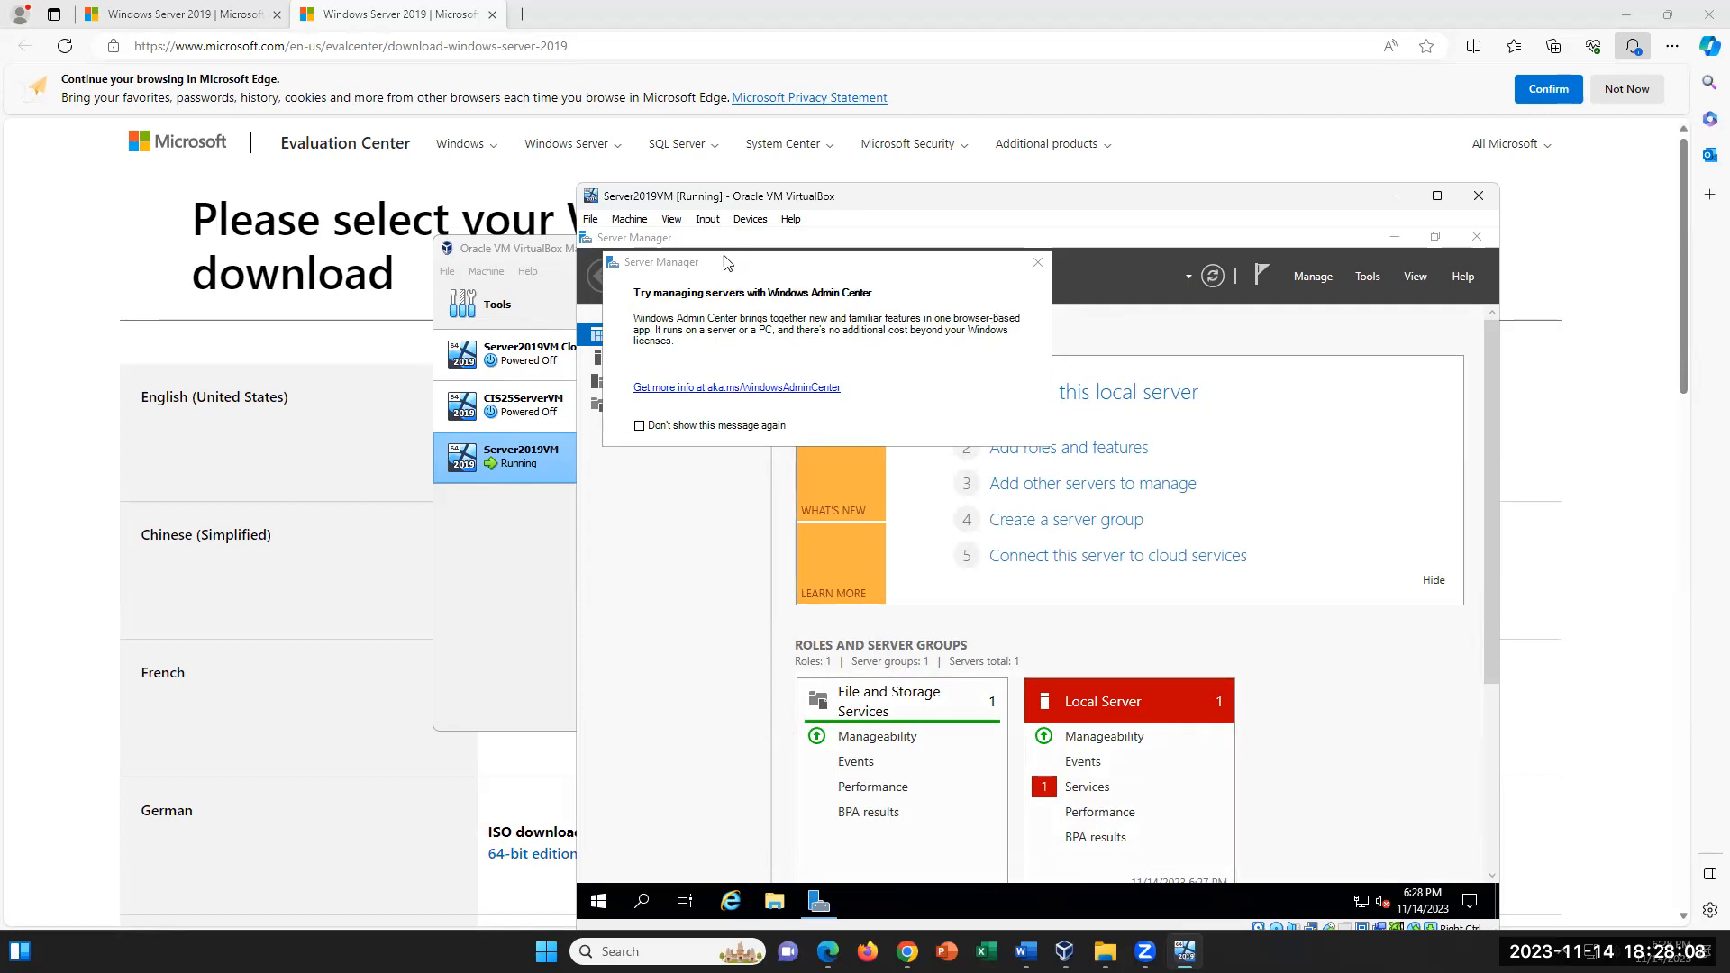
pyautogui.click(1039, 265)
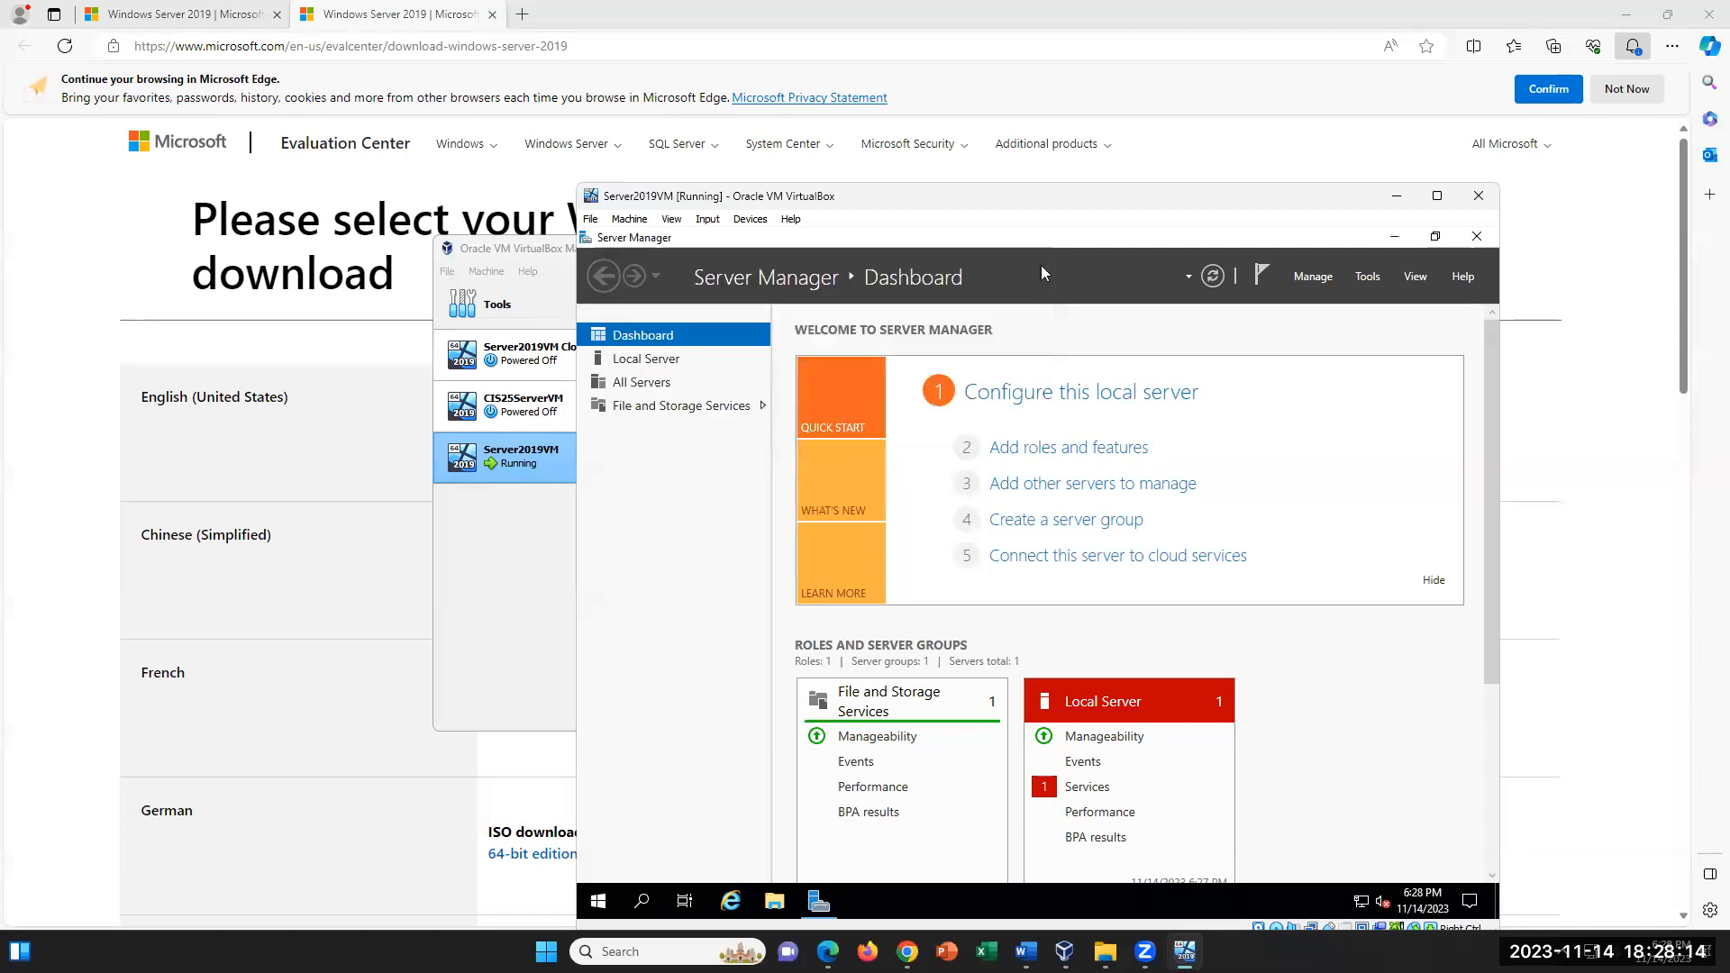
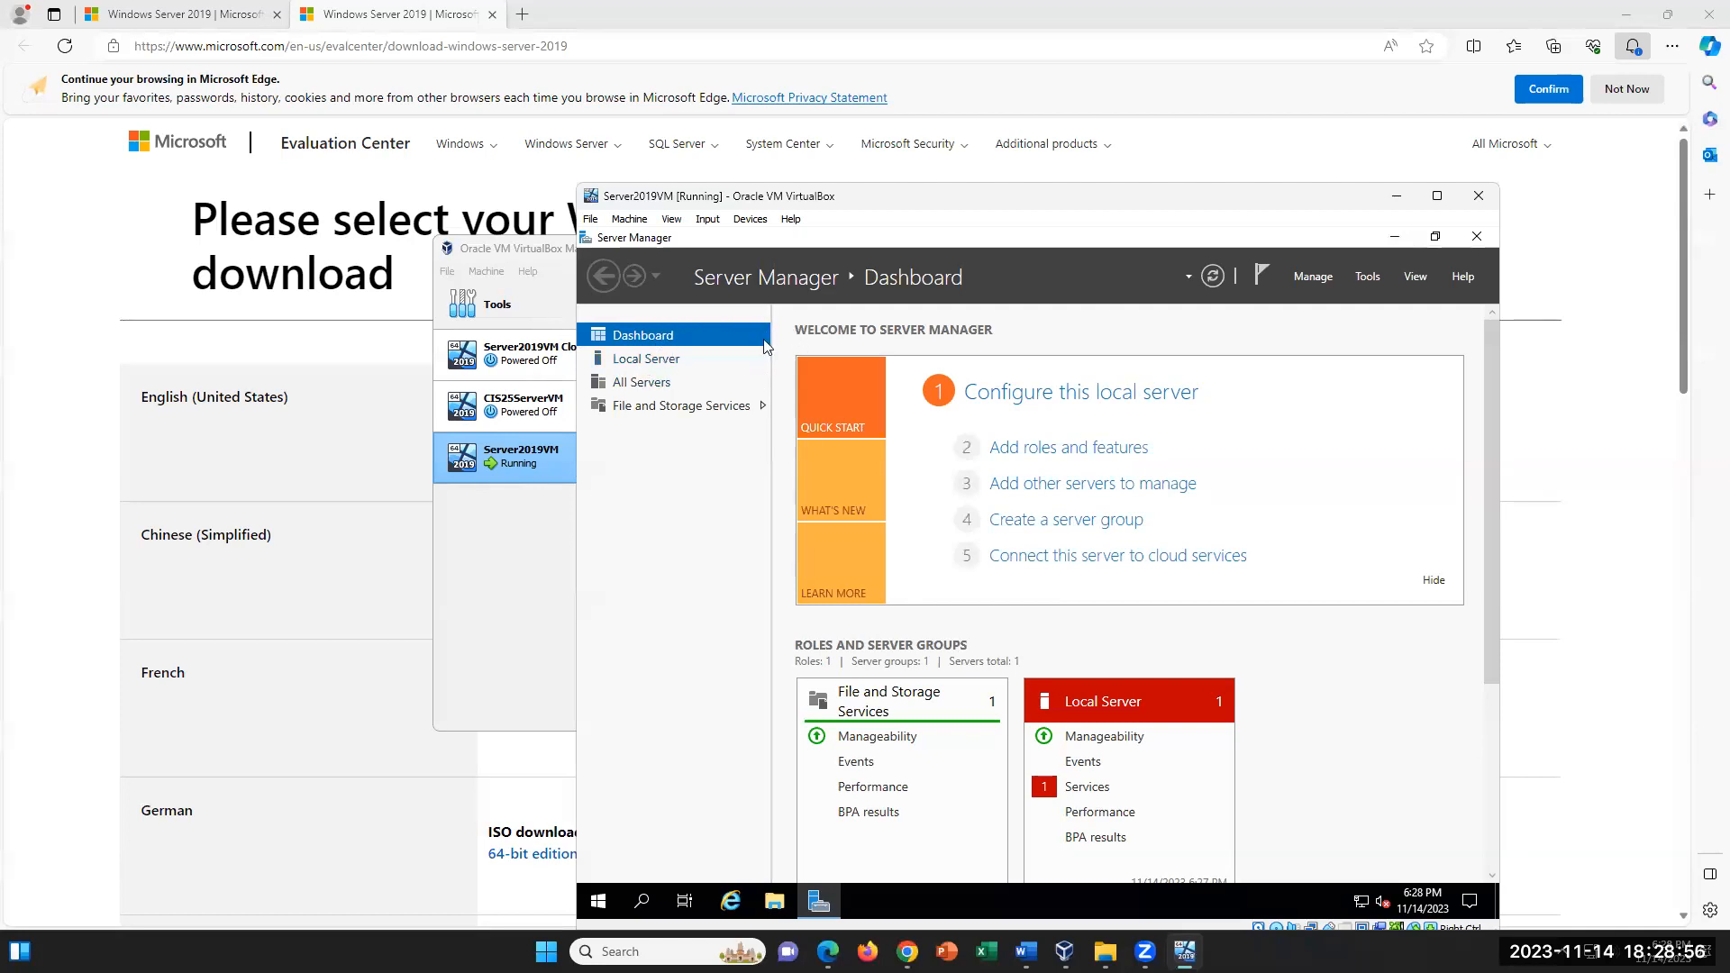
# - View the local server's properties and its computer name and workgroup settings, closing the dialogs without changes
pyautogui.click(651, 361)
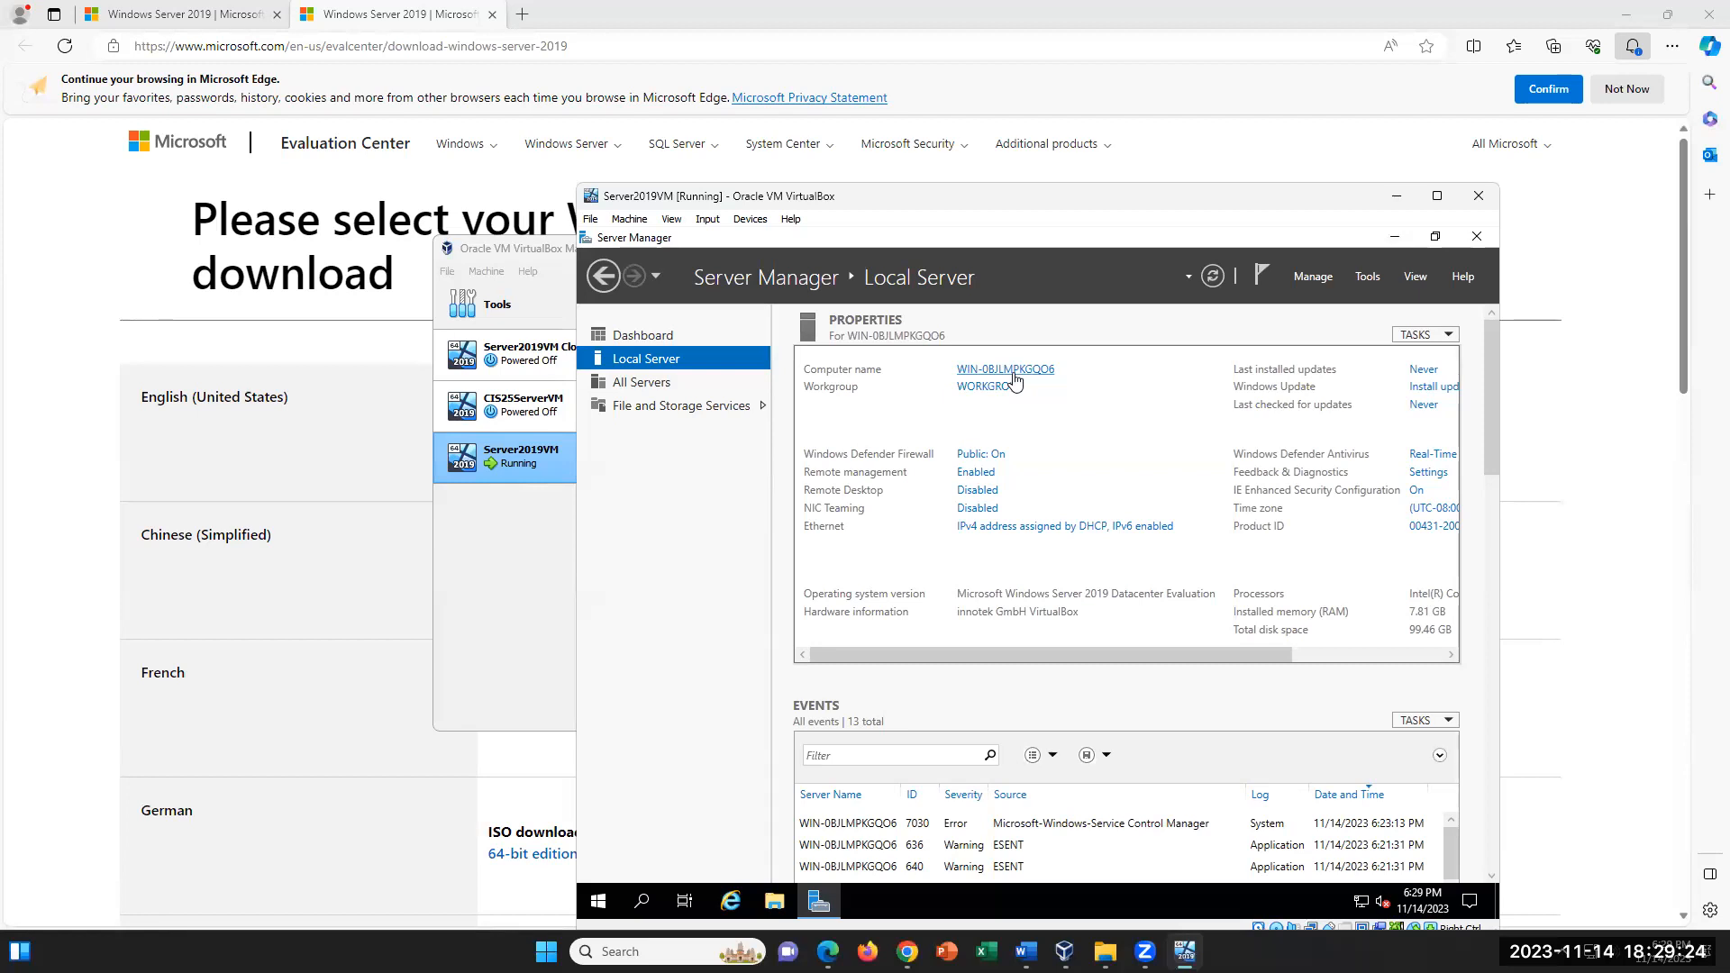
pyautogui.click(1014, 379)
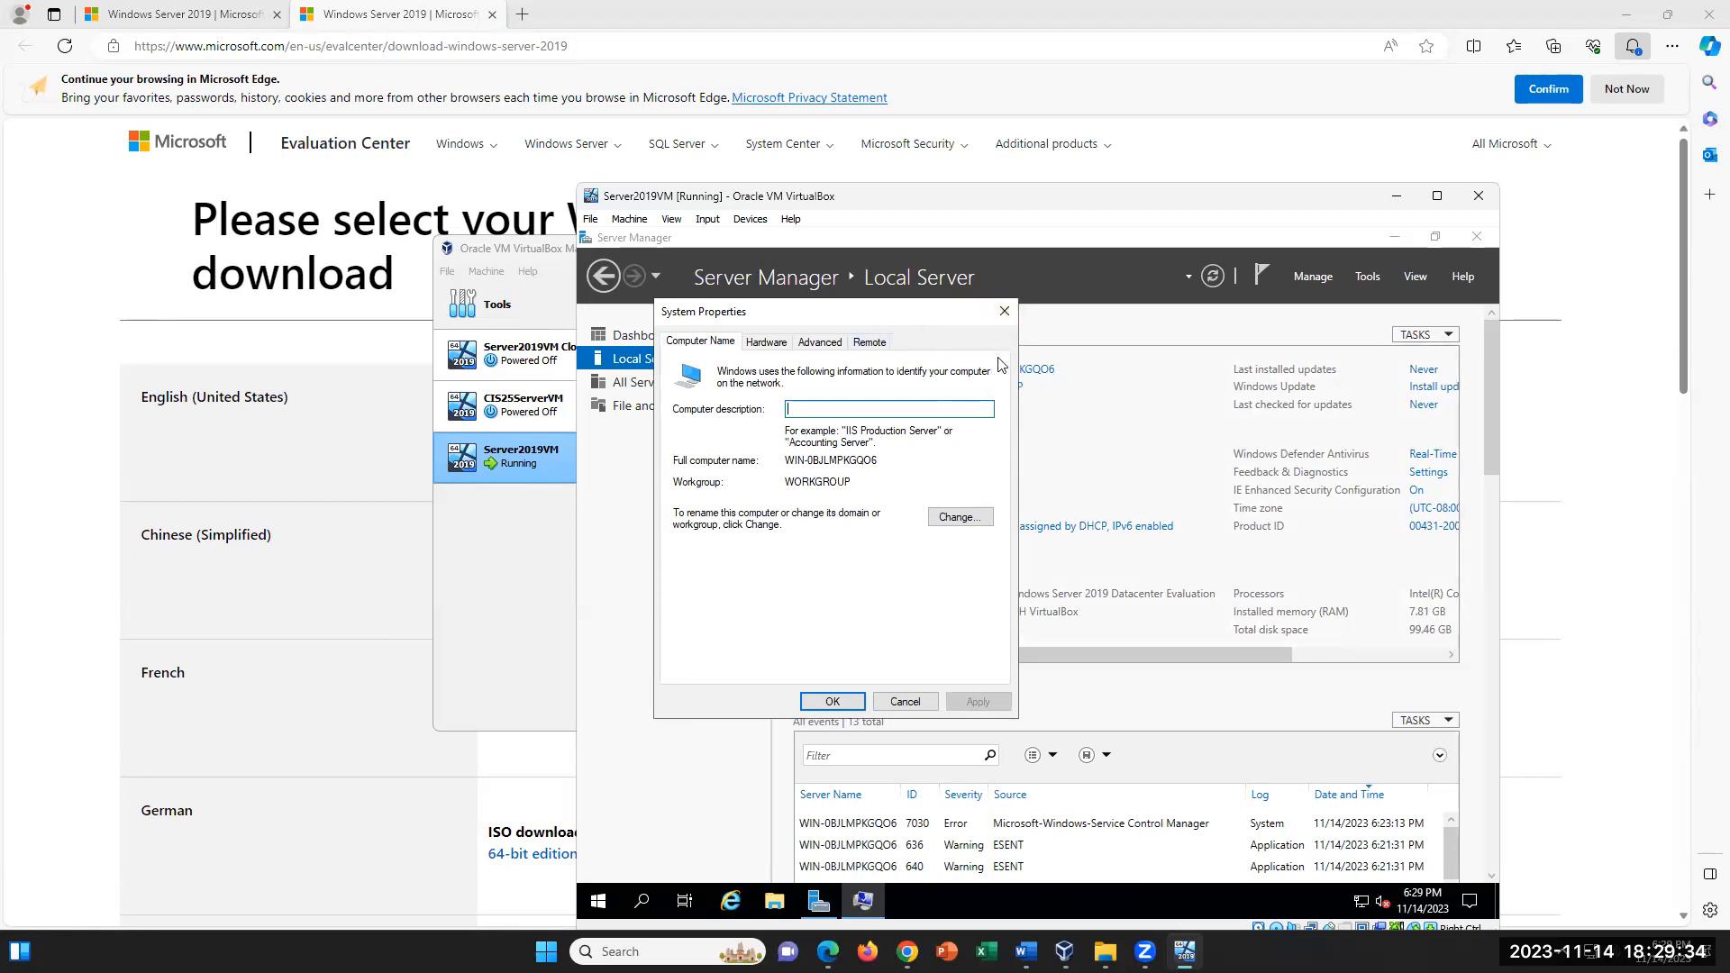
pyautogui.click(960, 517)
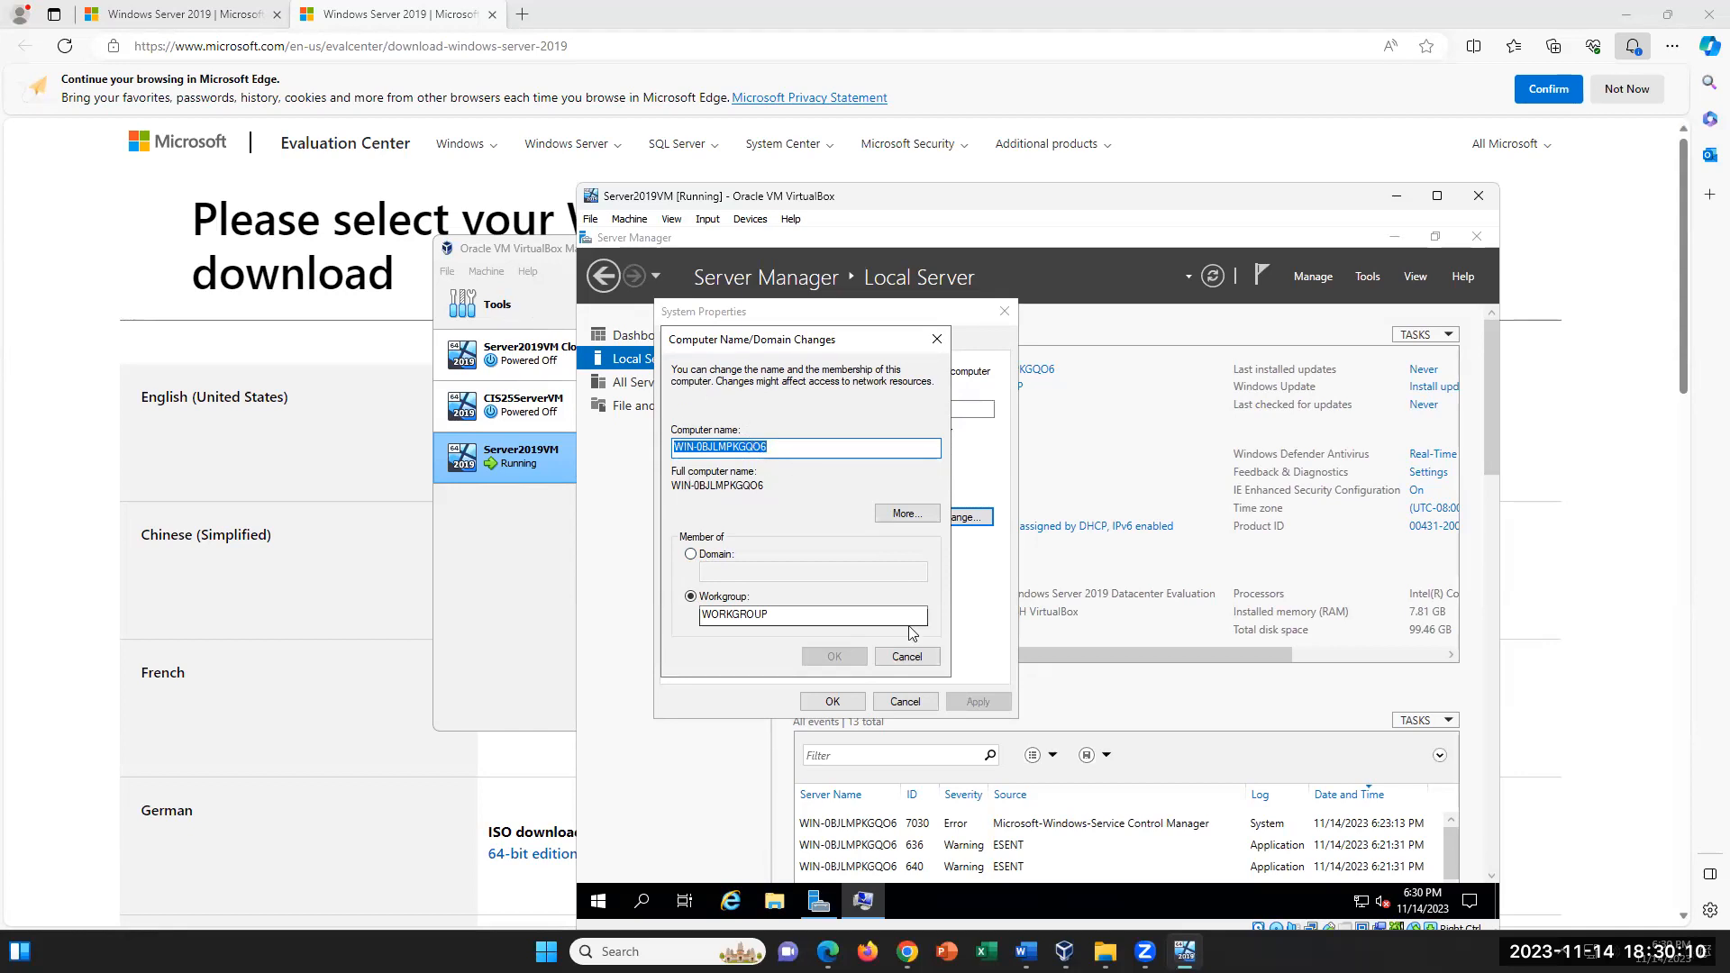
pyautogui.click(906, 656)
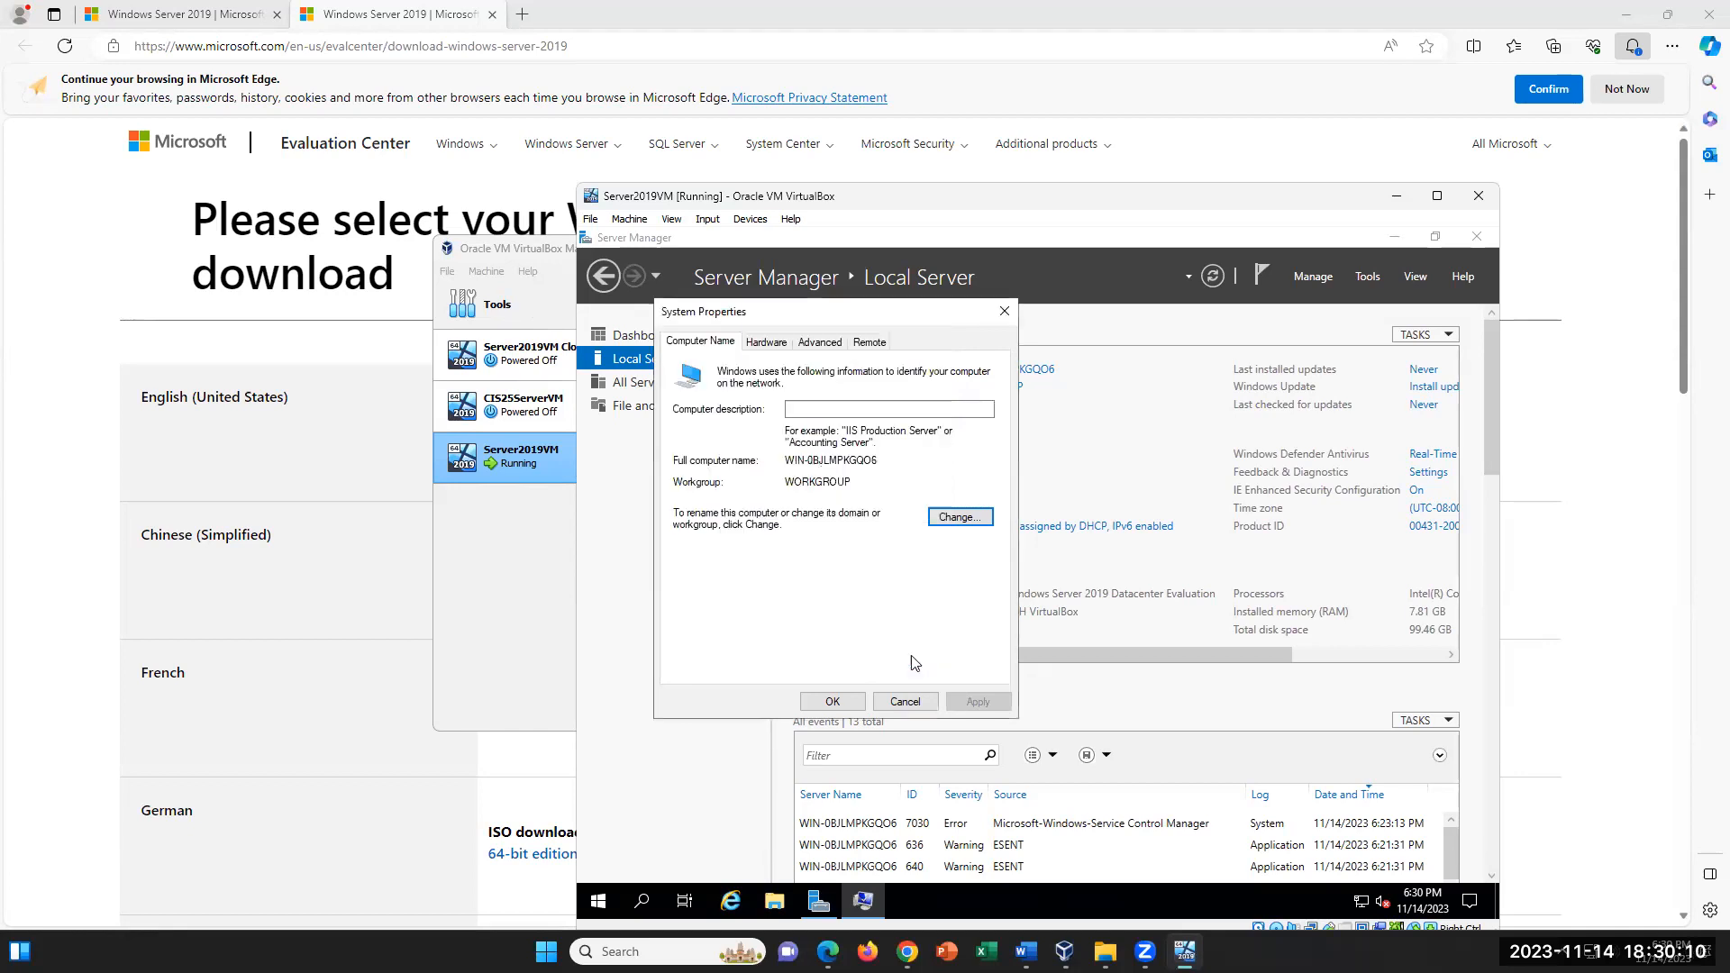
pyautogui.click(1007, 315)
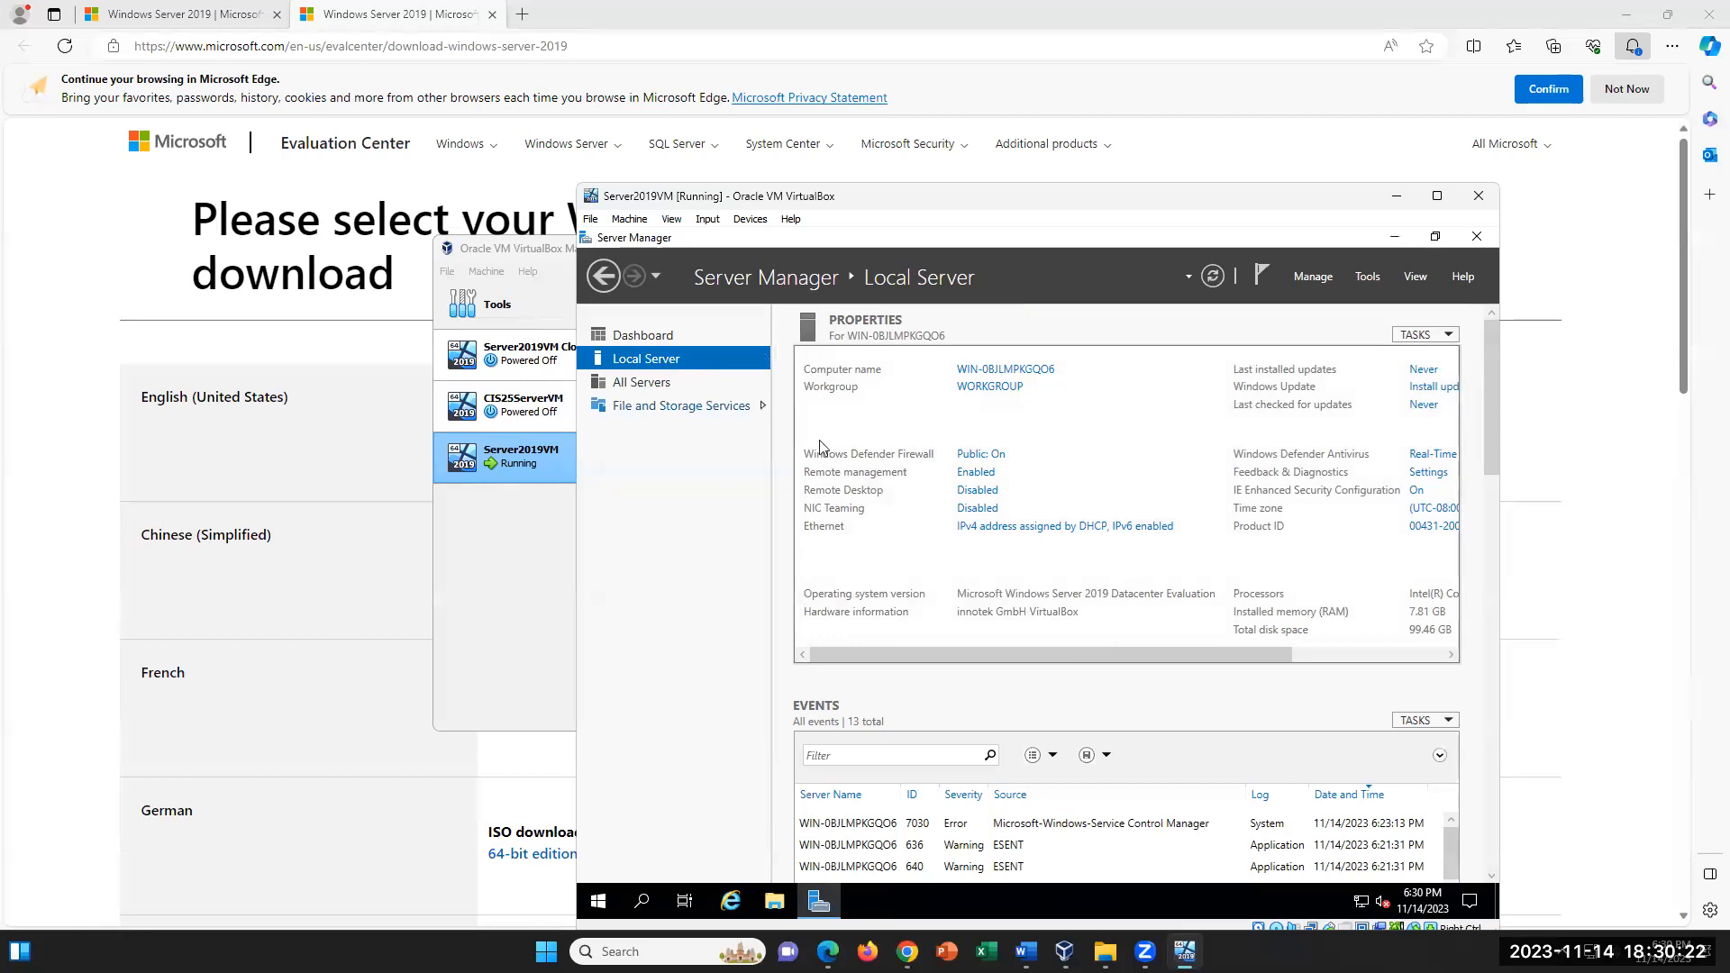
# - Open the Ethernet adapter's Internet Protocol Version 4 properties and choose to use a manually specified IP address
pyautogui.click(1052, 531)
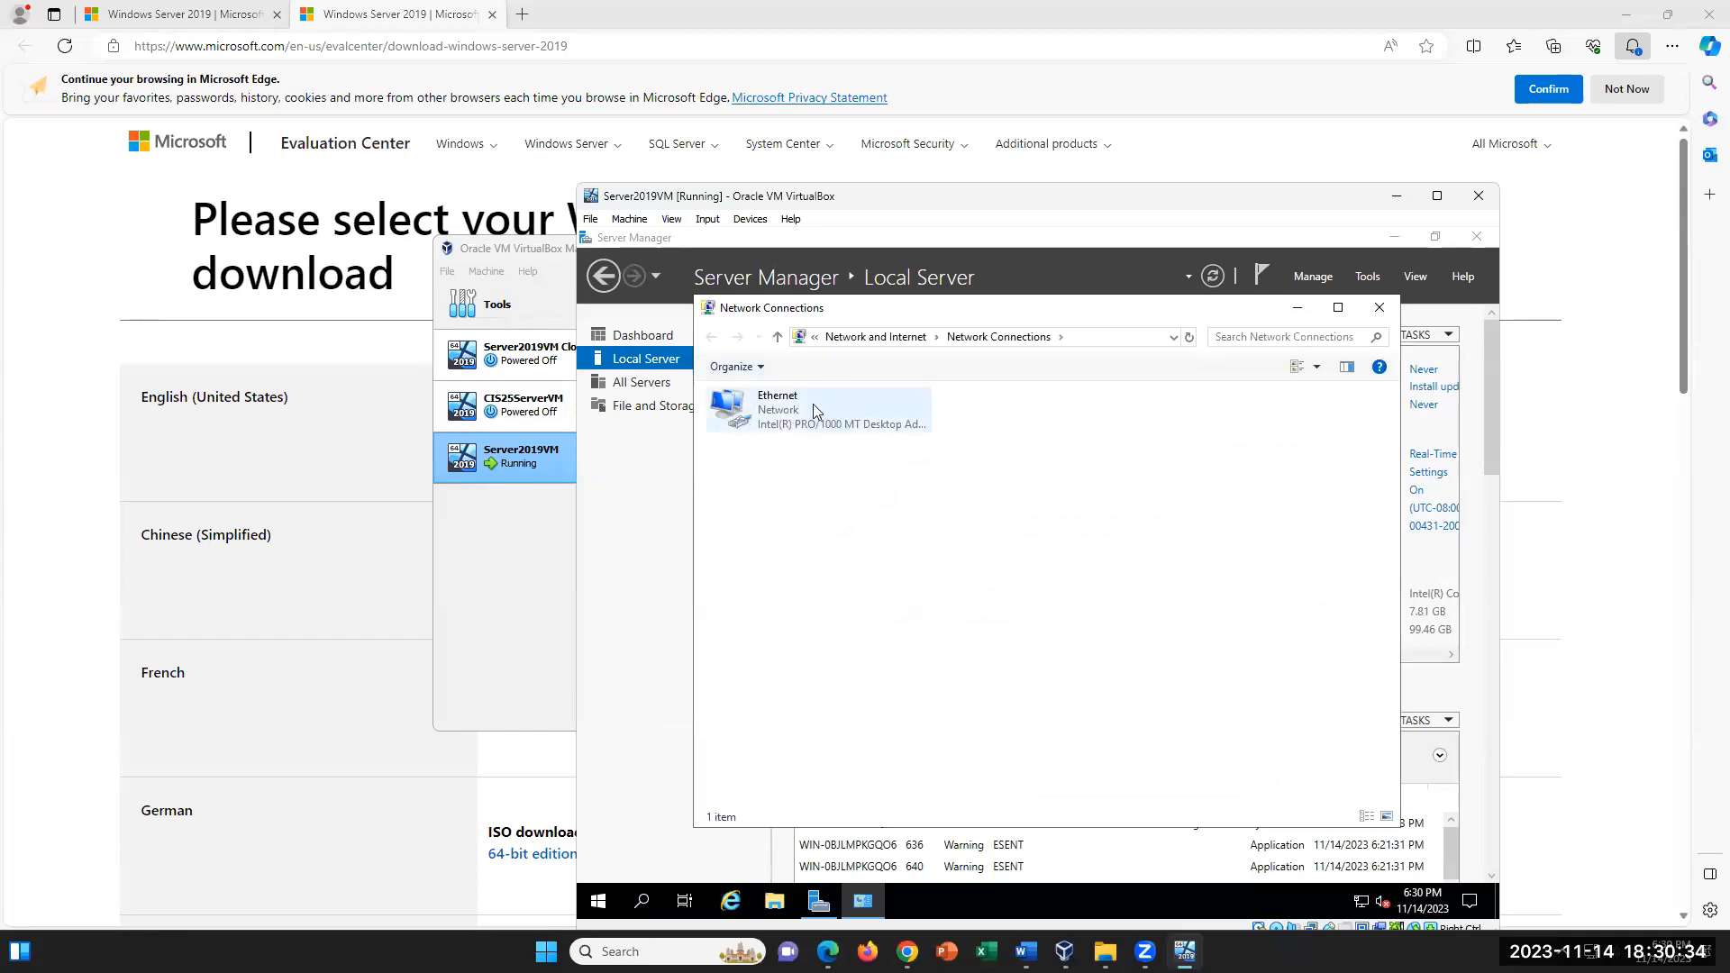
pyautogui.doubleClick(814, 406)
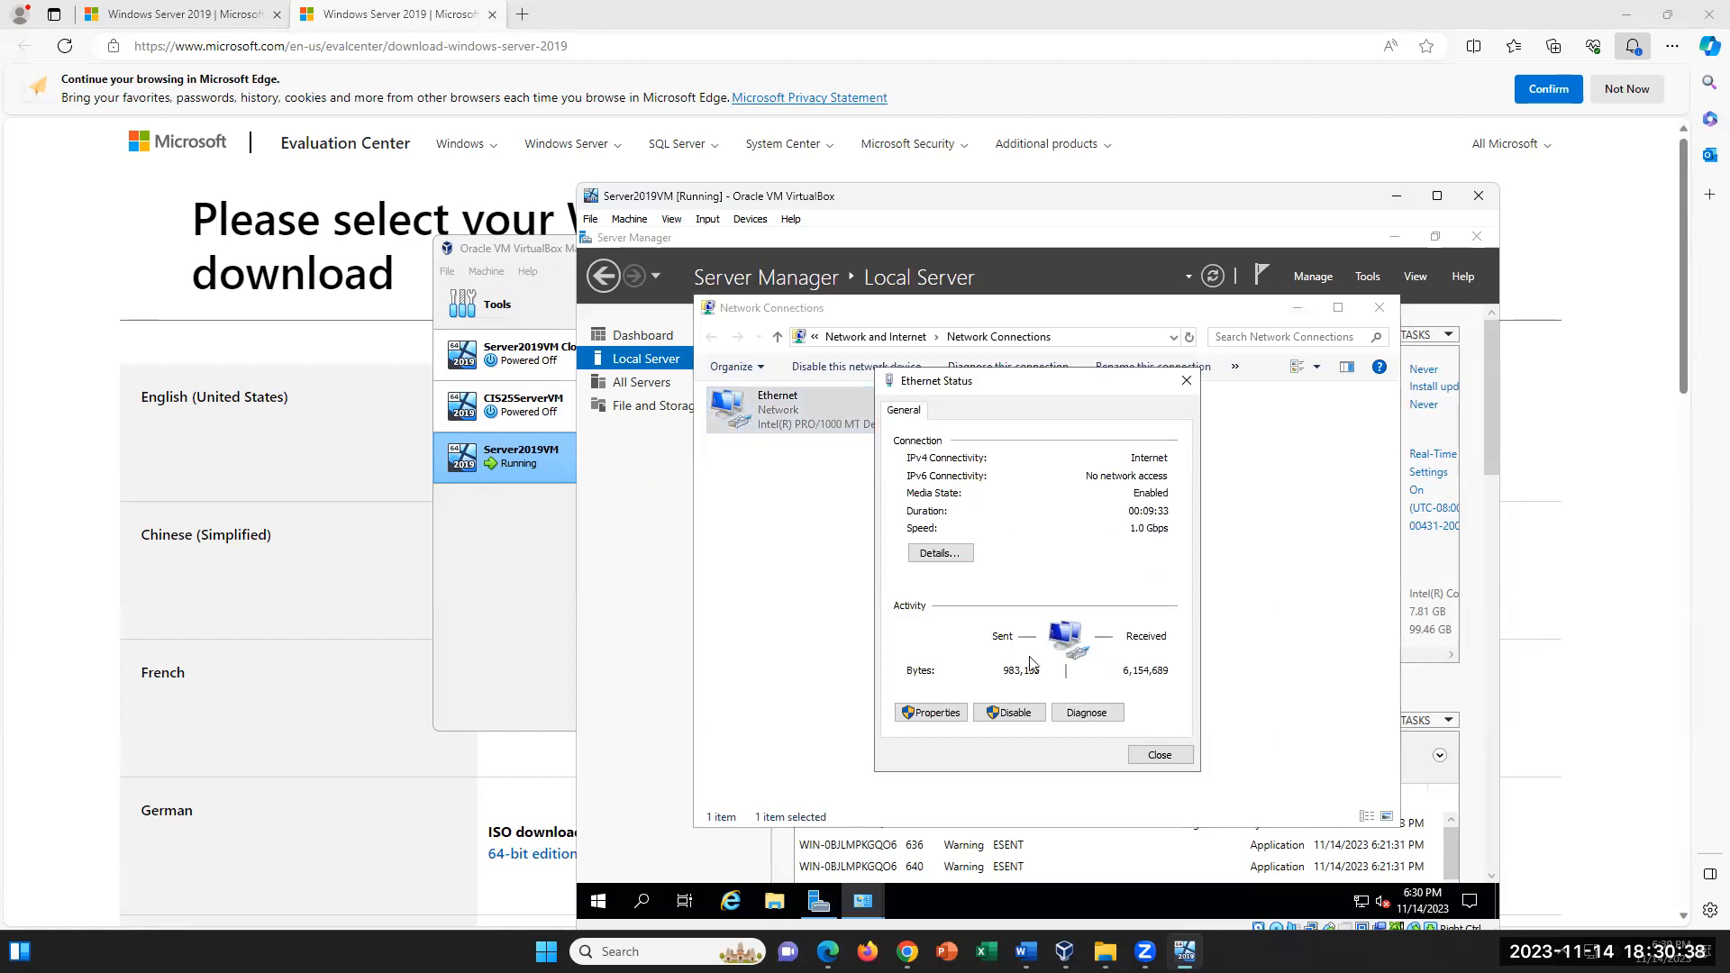
pyautogui.click(942, 712)
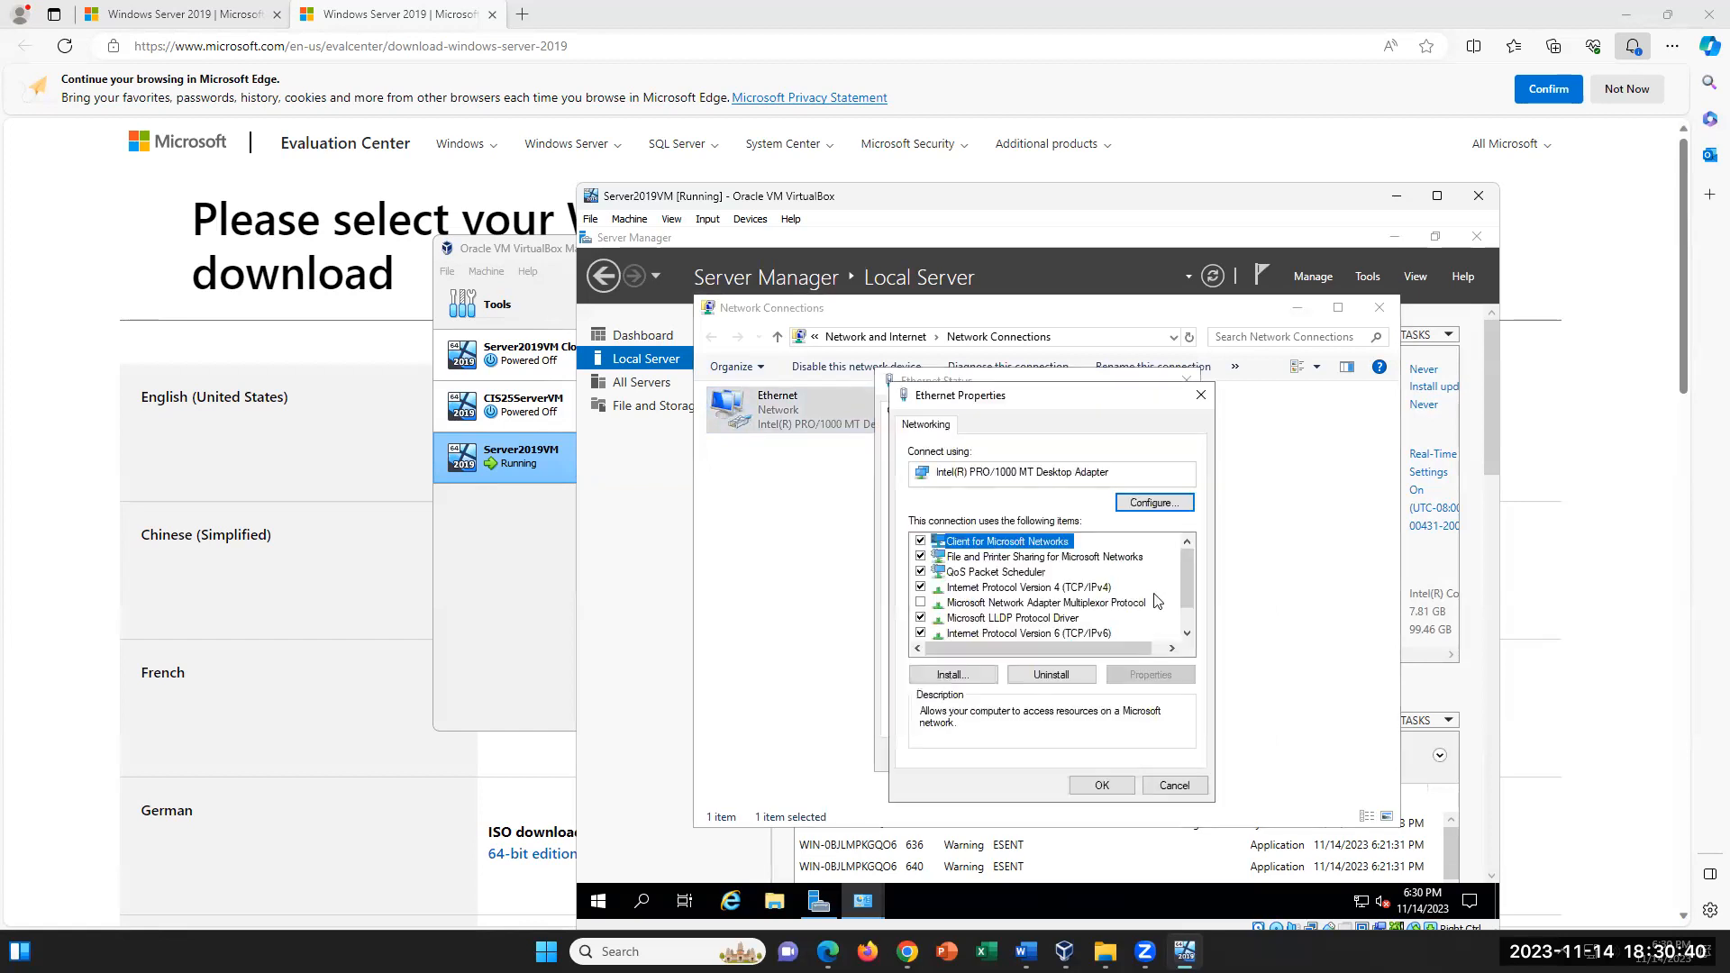
pyautogui.click(1079, 588)
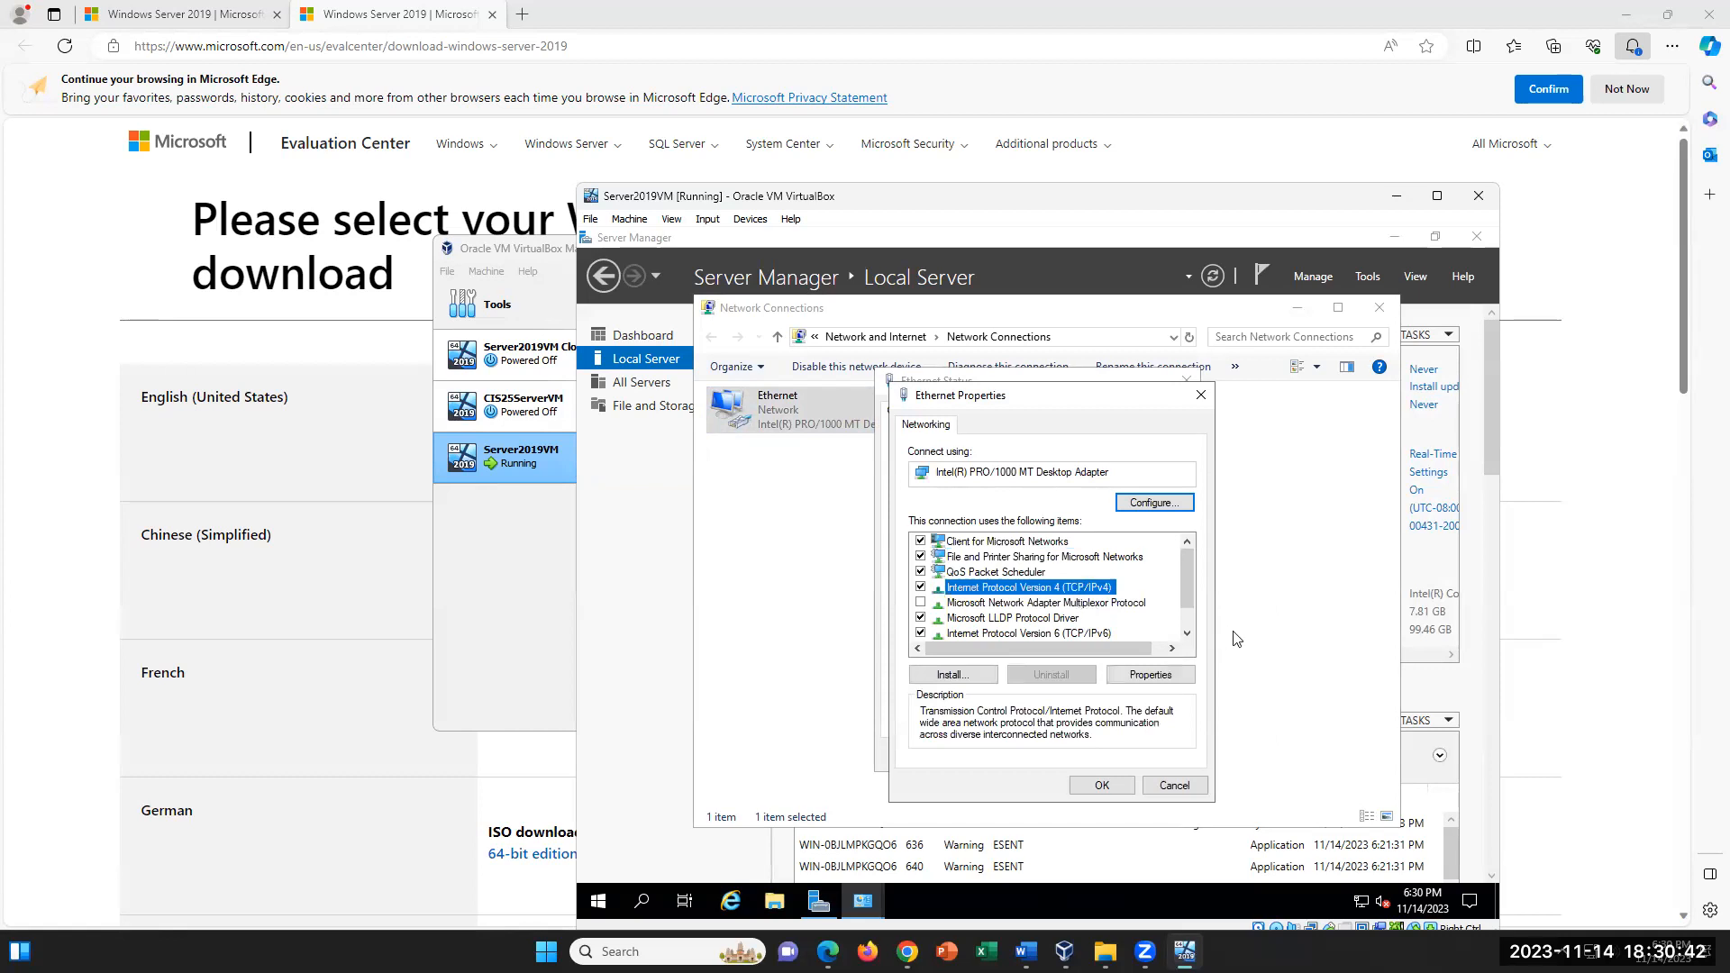
pyautogui.click(1168, 683)
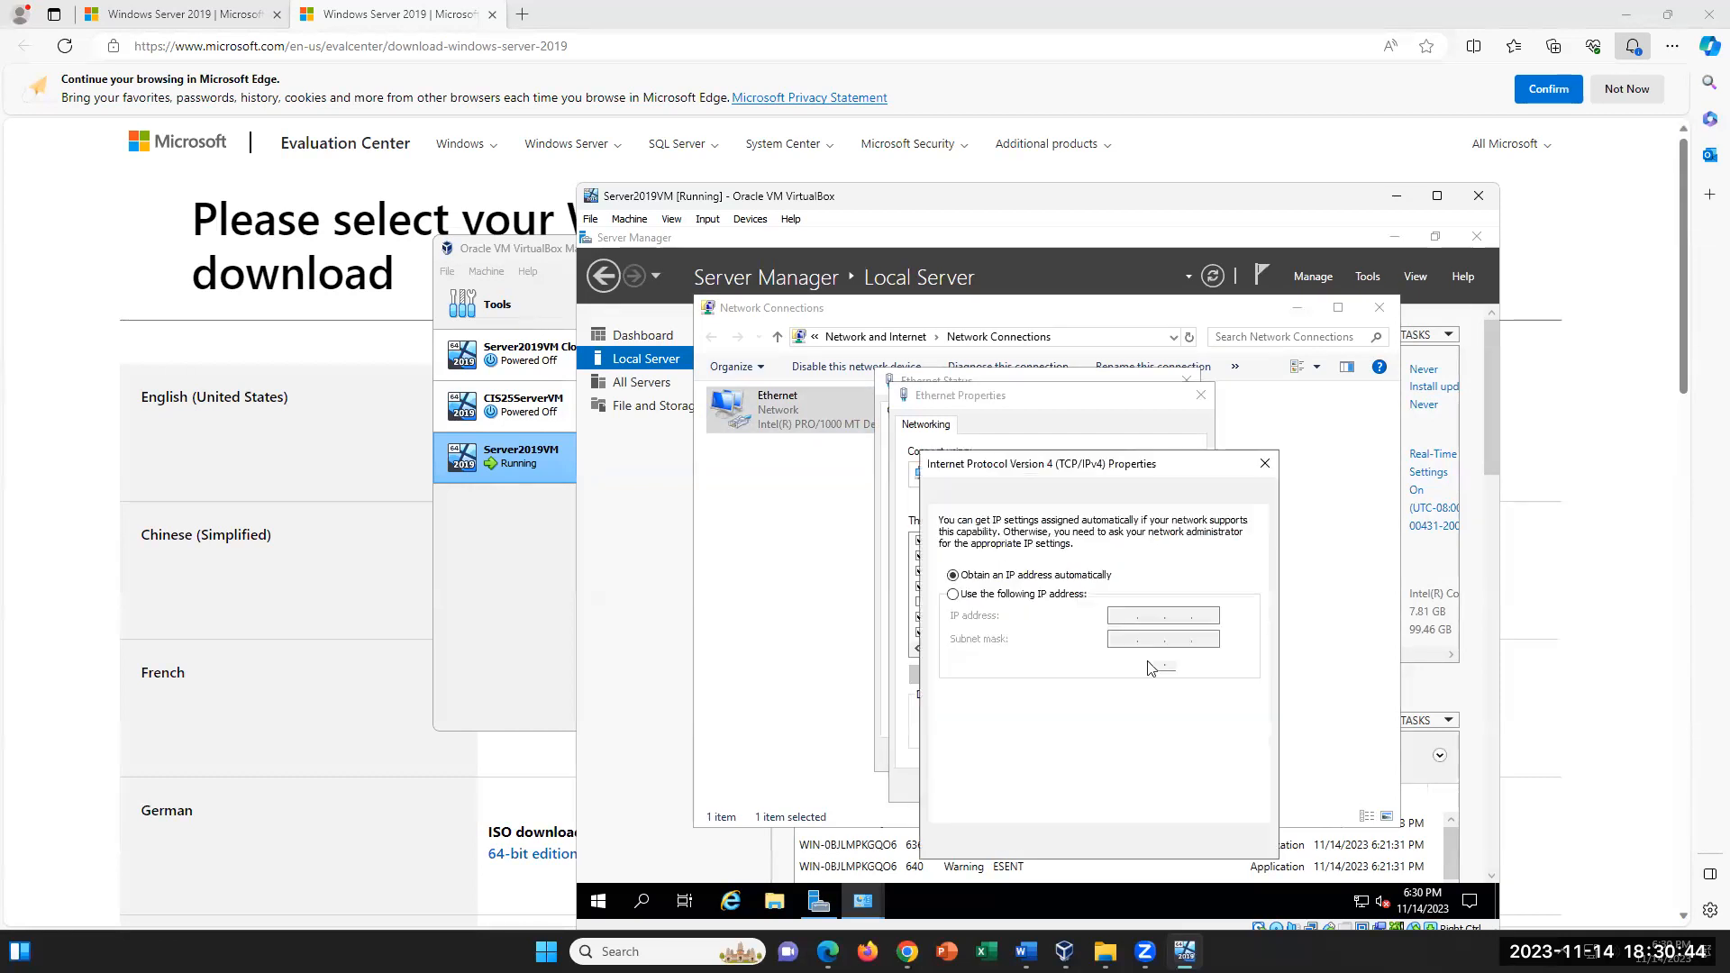
pyautogui.click(954, 596)
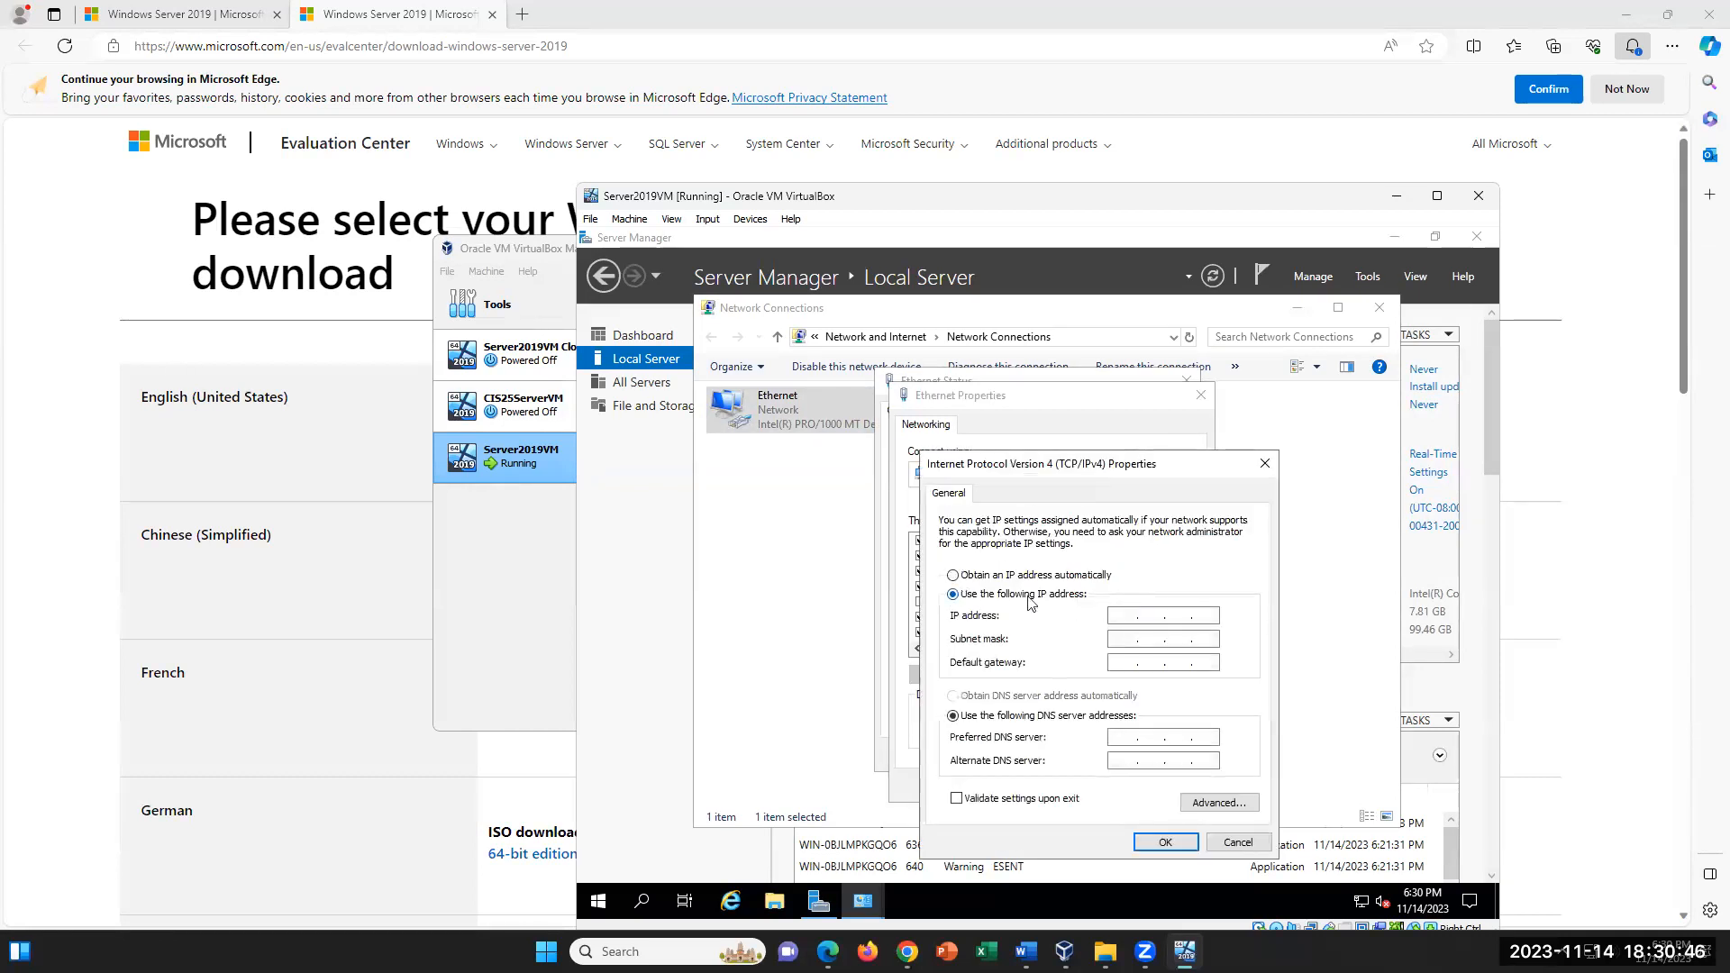
pyautogui.click(1130, 620)
# - Switch to the CIS25 Lab 12v1 document in Word and find the IP address instructions in steps 31 to 34
pyautogui.click(1027, 950)
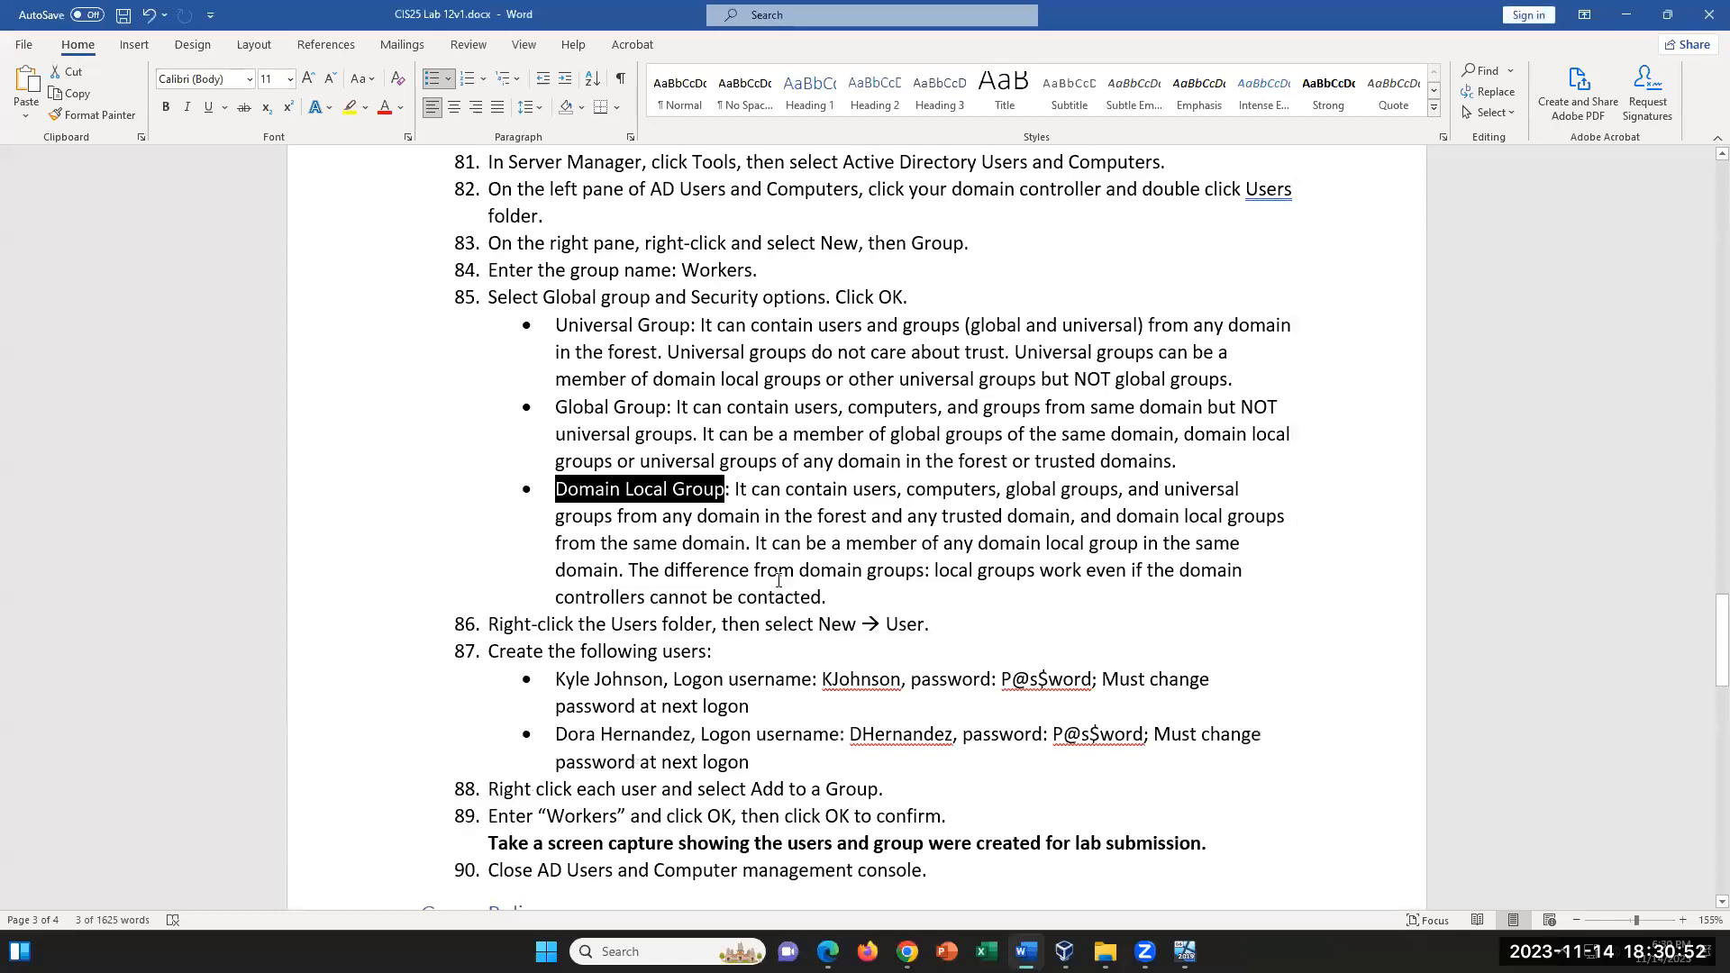
pyautogui.scroll(20, 831, 656)
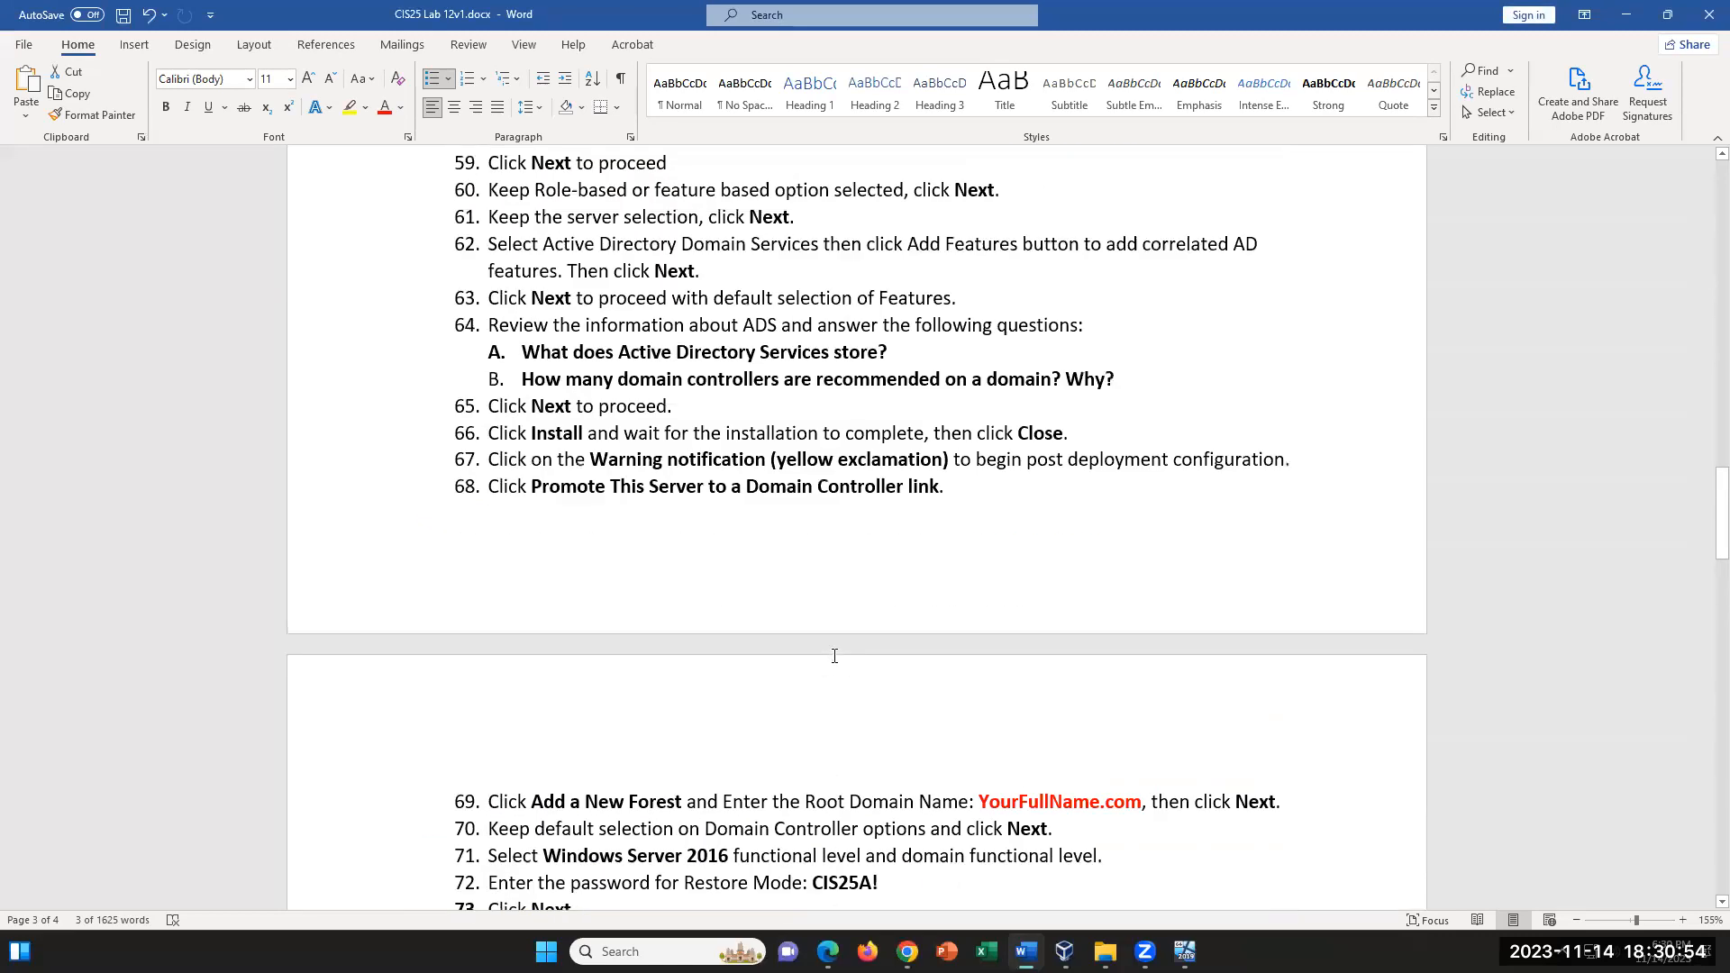
pyautogui.scroll(4, 835, 656)
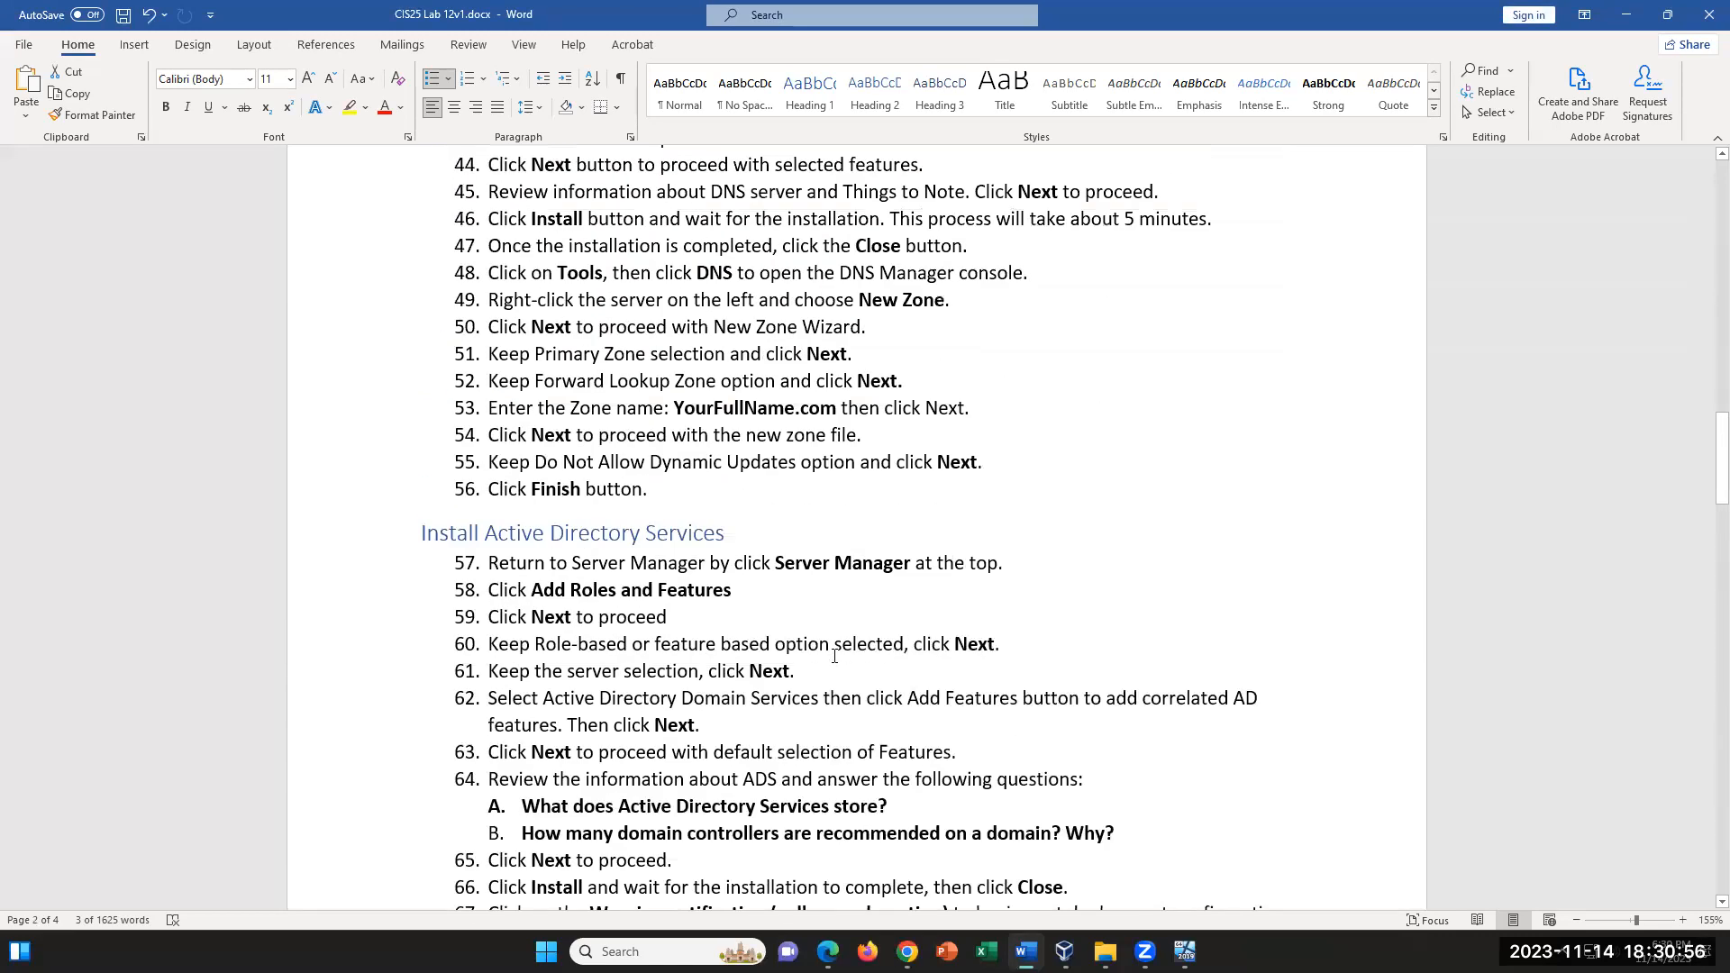
pyautogui.scroll(10, 834, 656)
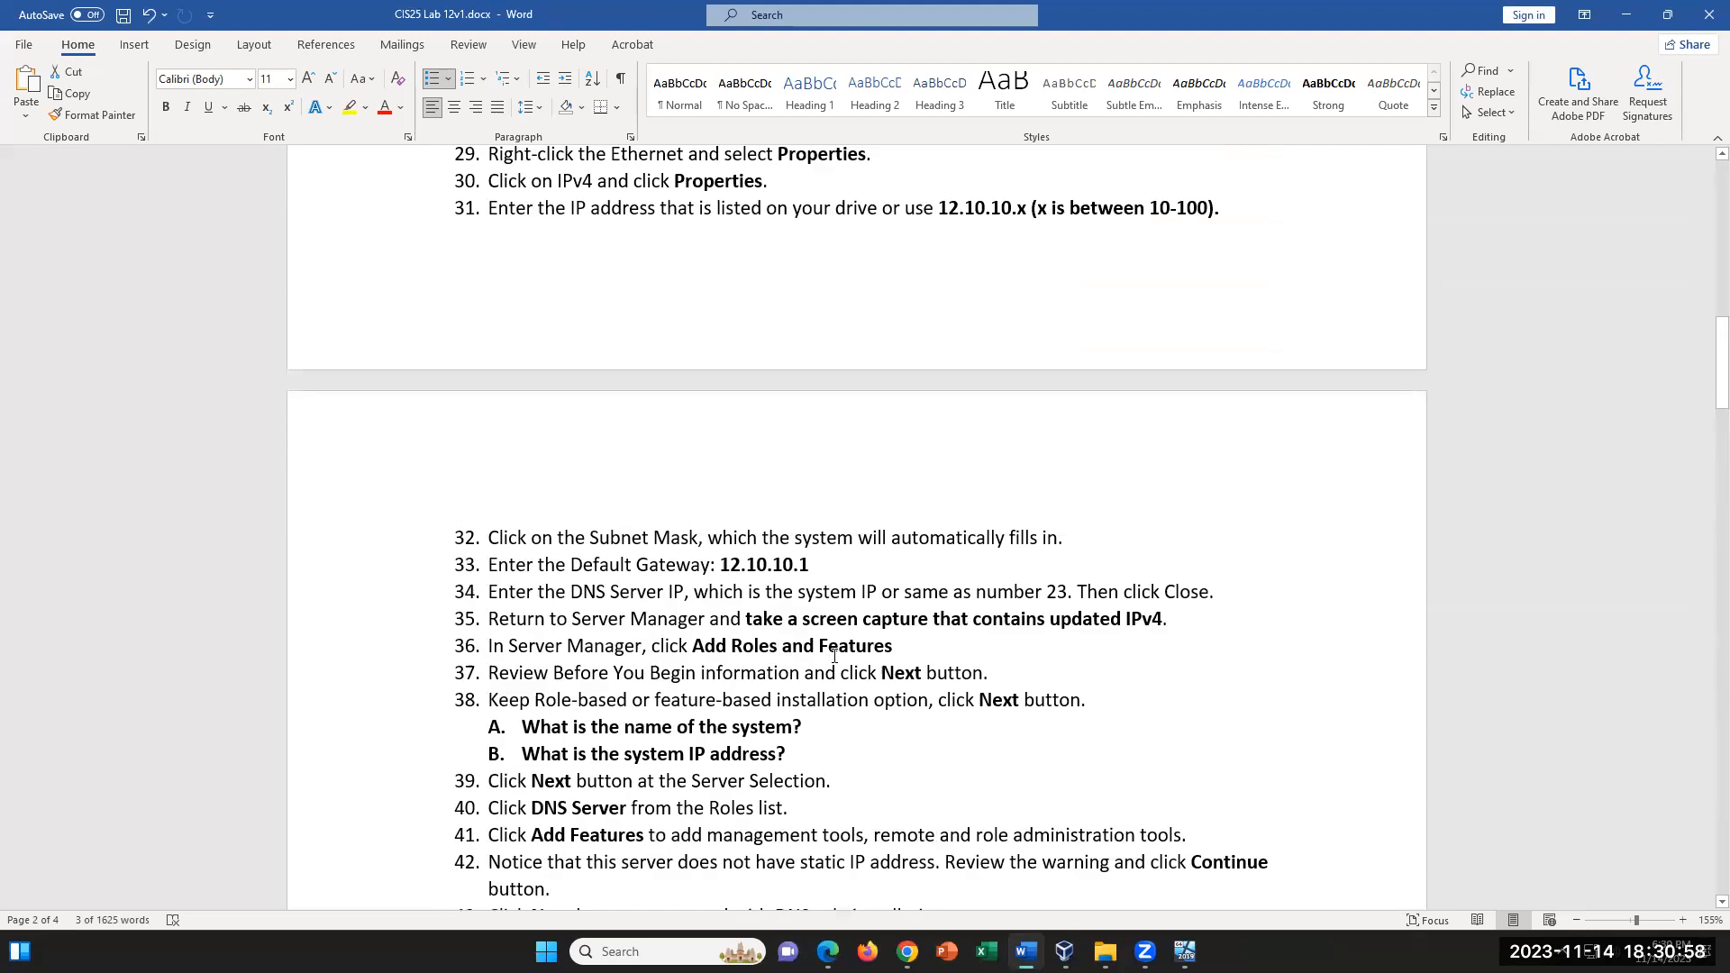
pyautogui.scroll(1, 834, 656)
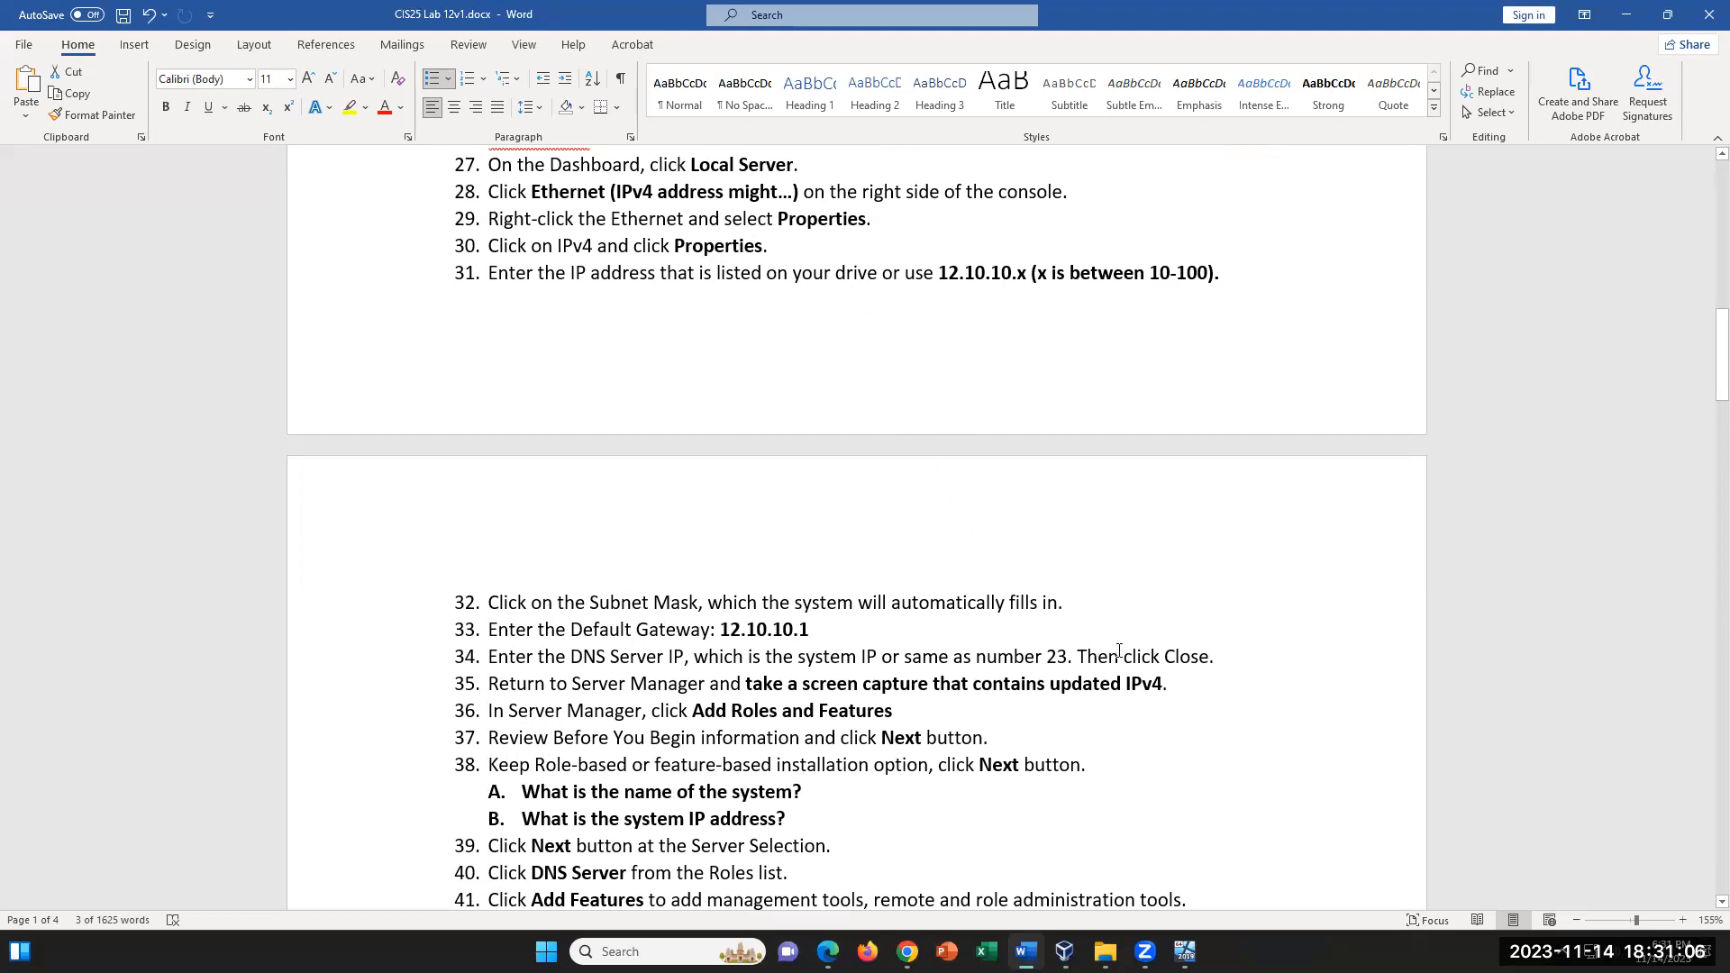
# - Return to the Server2019VM window and enter 12.10.10 as the first three octets of the IP address
pyautogui.moveTo(1185, 952)
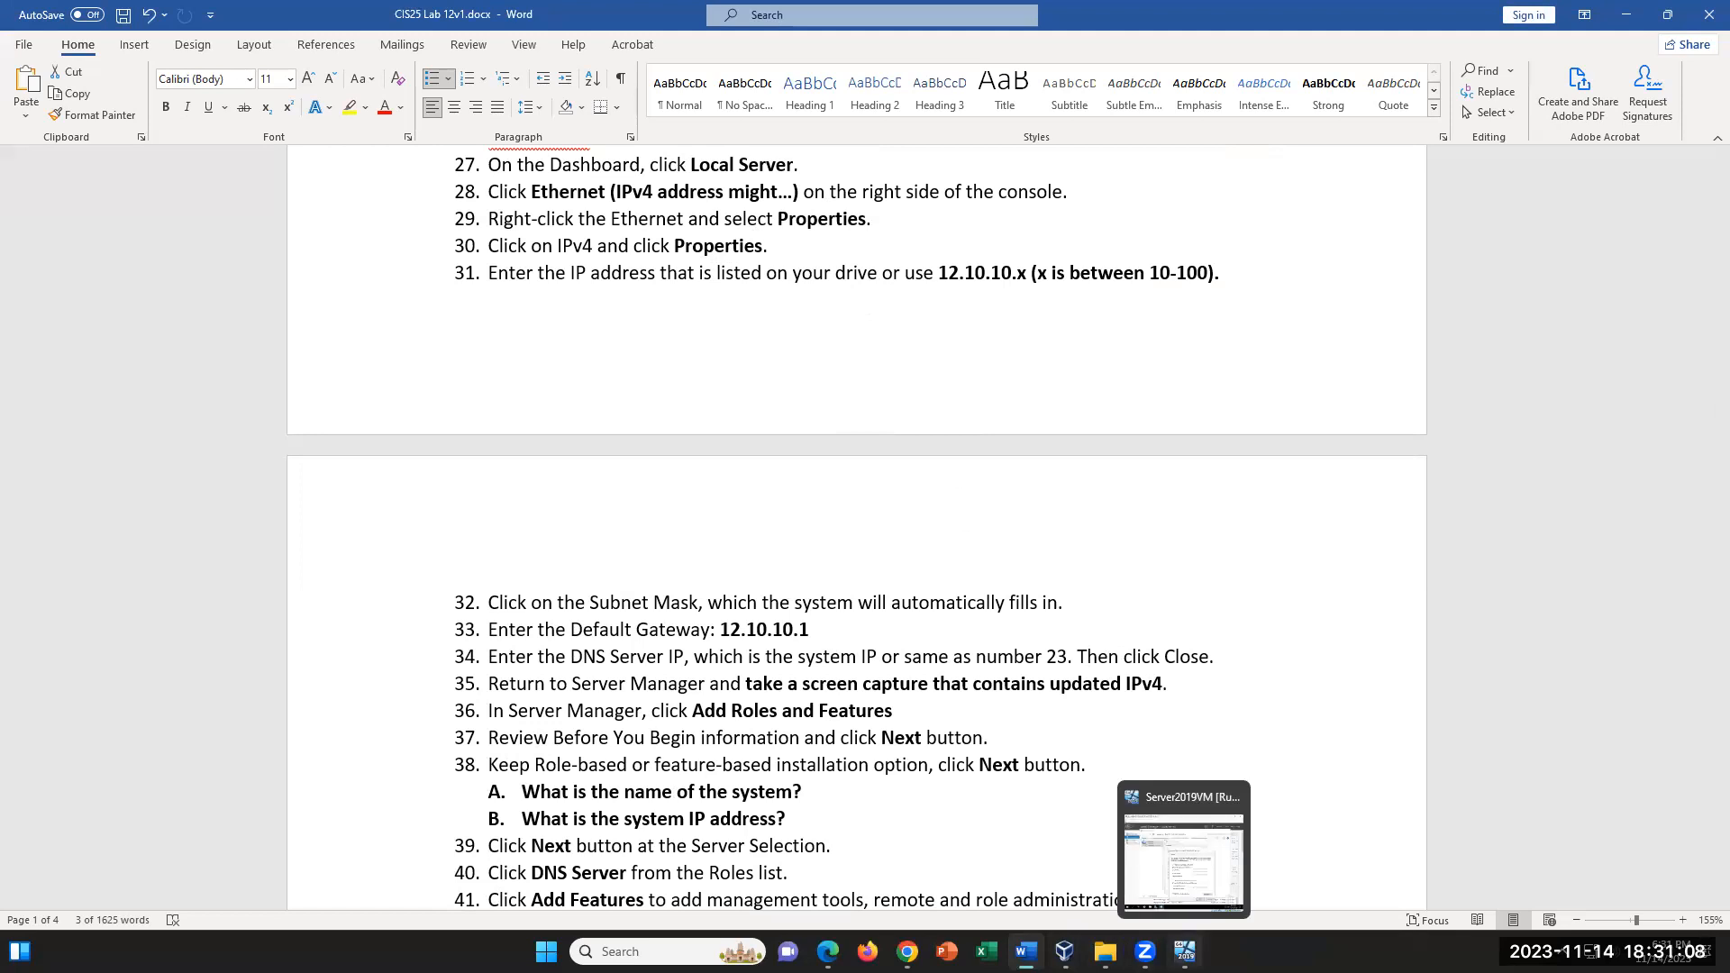
pyautogui.click(1184, 860)
pyautogui.write('1')
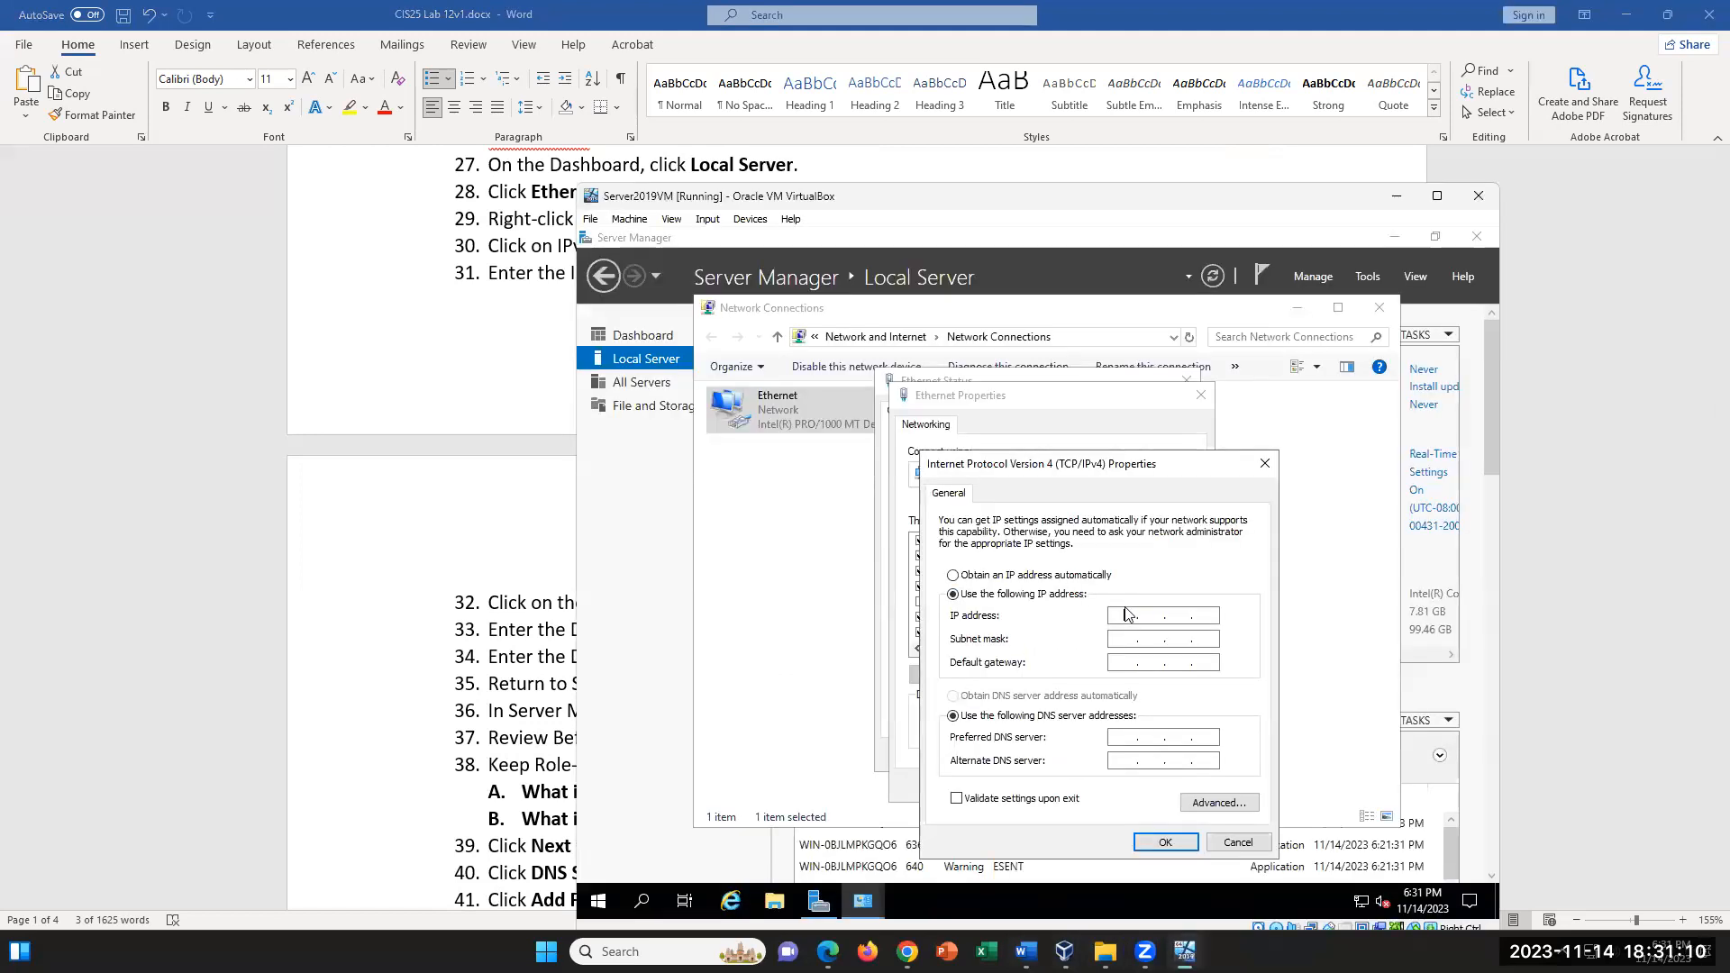
pyautogui.write('2.10.')
# - Highlight x and the 10-100 range in lab step 31, and complete the VM's IP address as 12.10.10.70 with the automatic subnet mask
pyautogui.click(432, 222)
pyautogui.moveTo(1017, 275); pyautogui.dragTo(1026, 275)
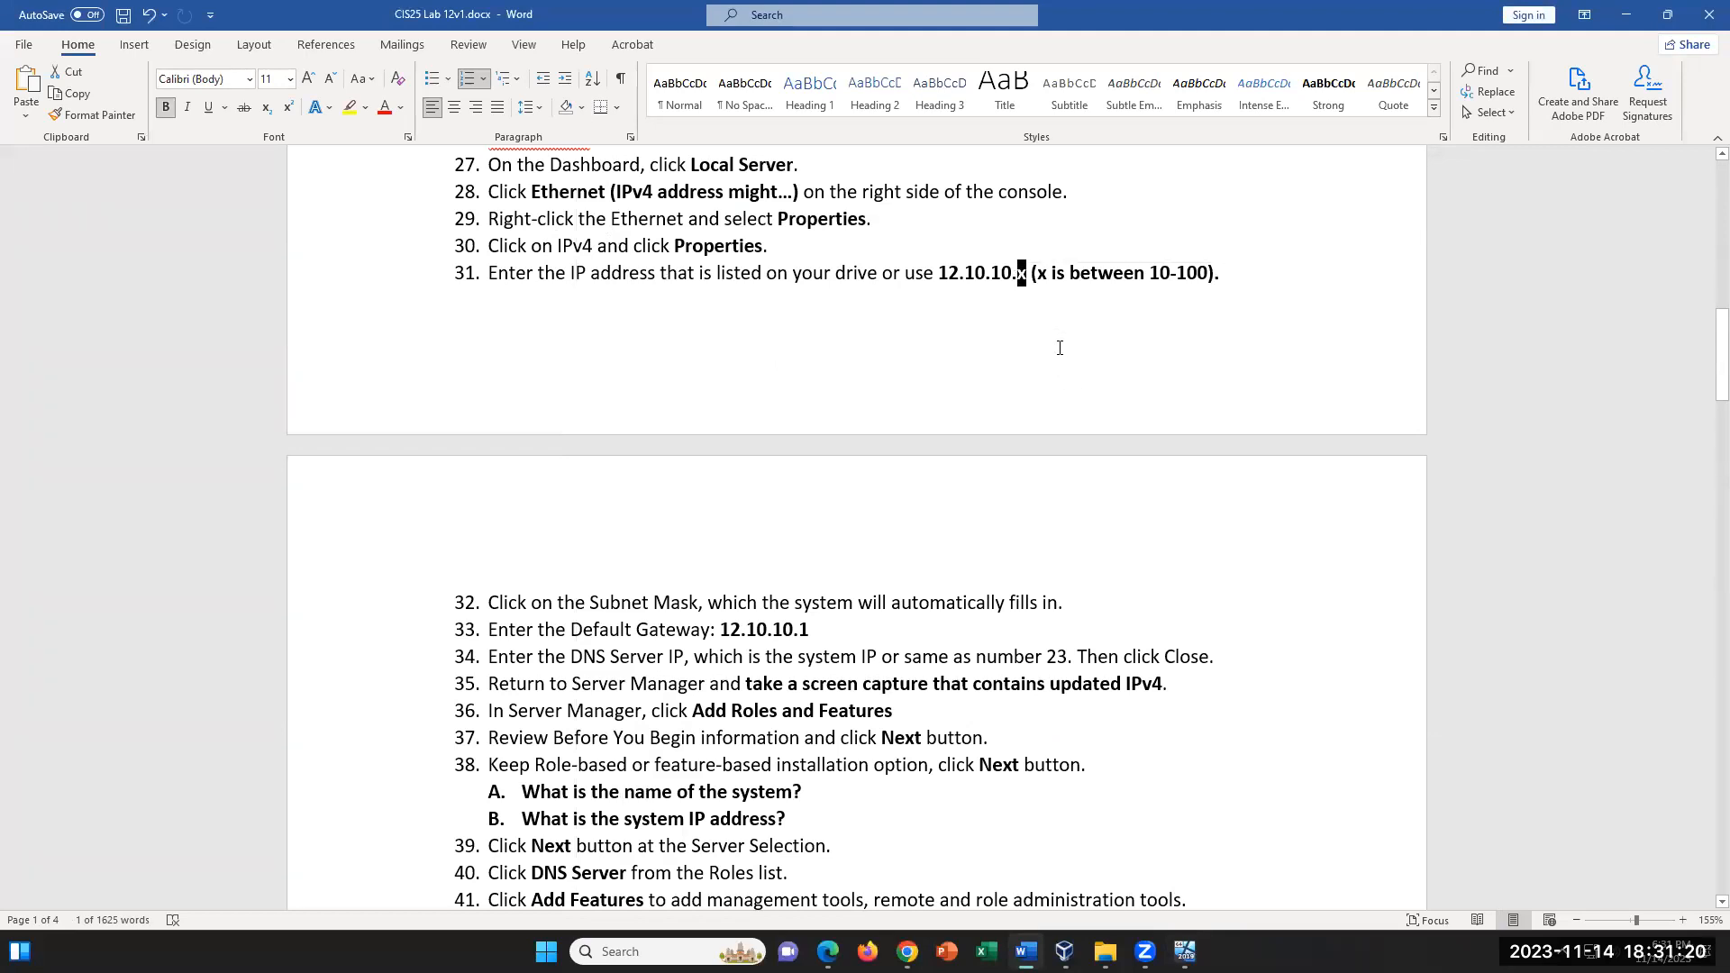
pyautogui.moveTo(1151, 273); pyautogui.dragTo(1206, 283)
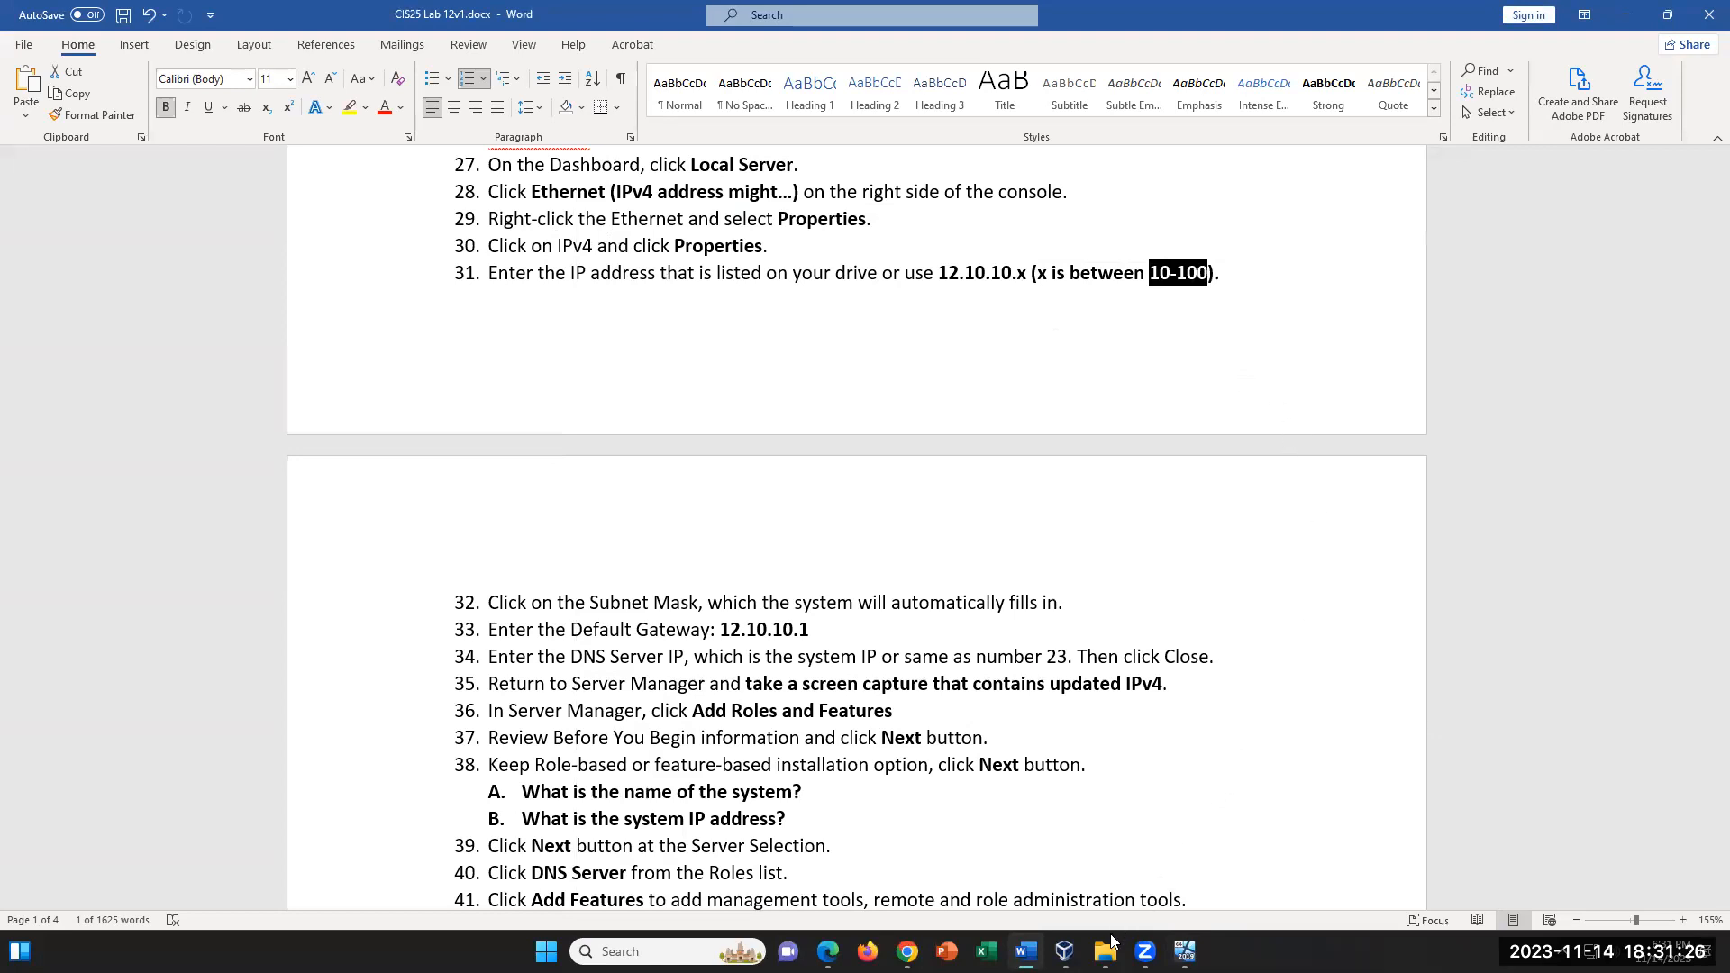
pyautogui.moveTo(1025, 952)
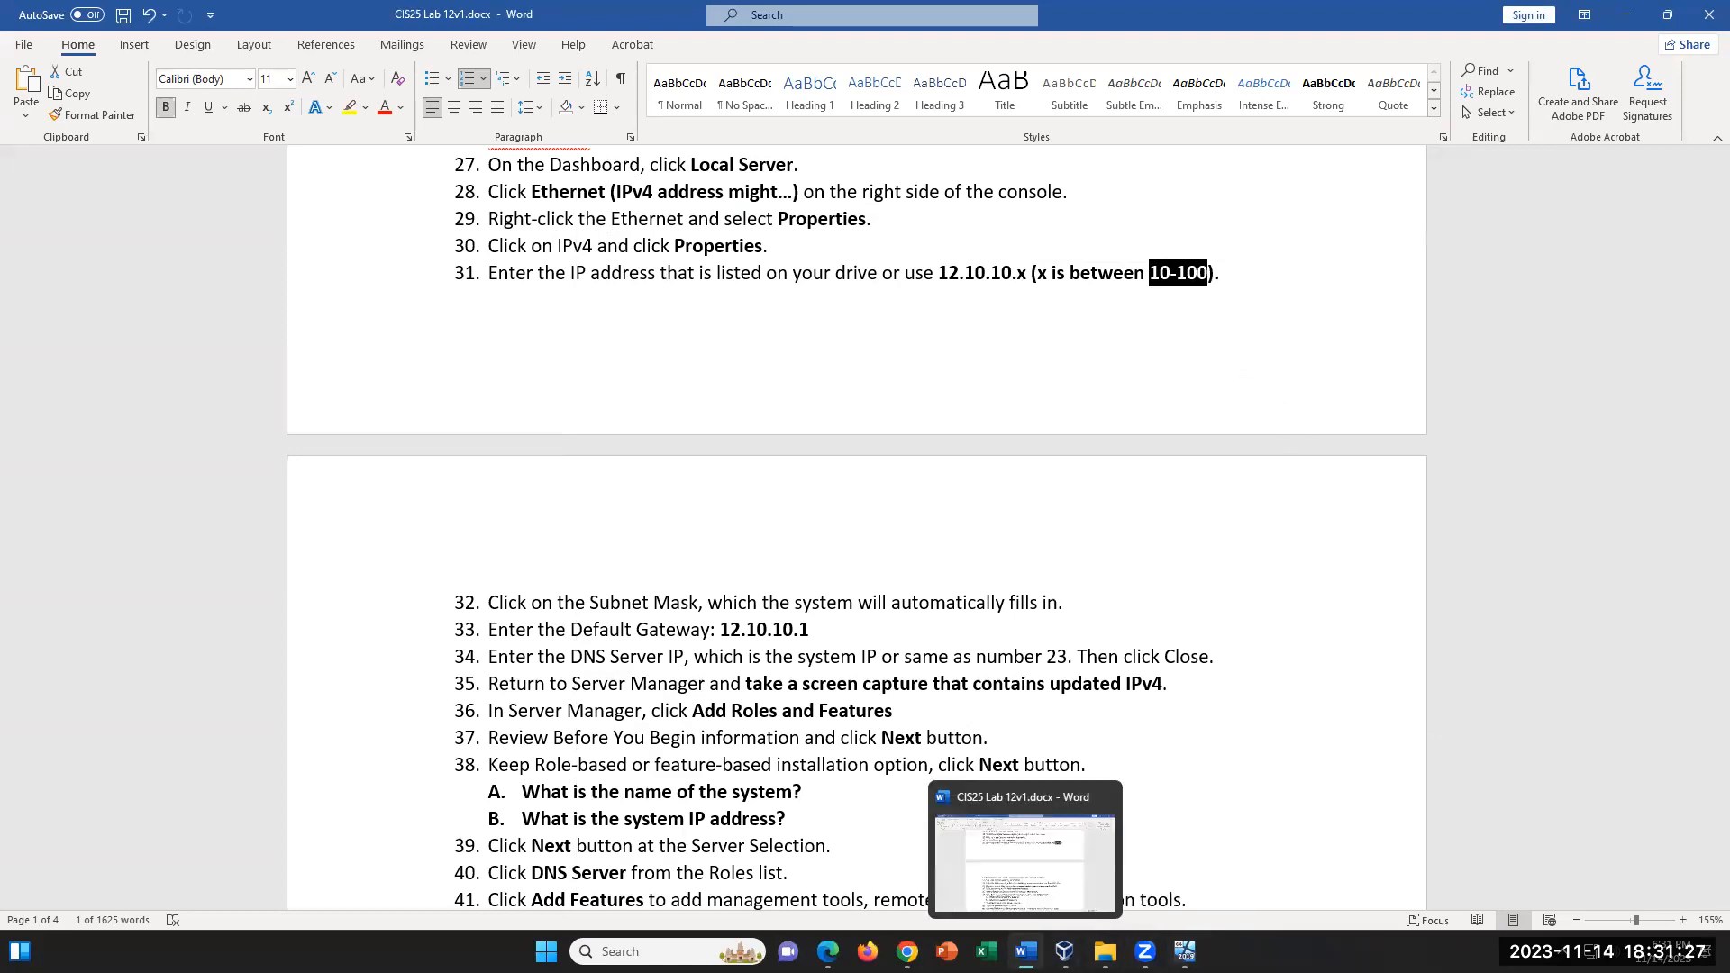
pyautogui.click(1153, 897)
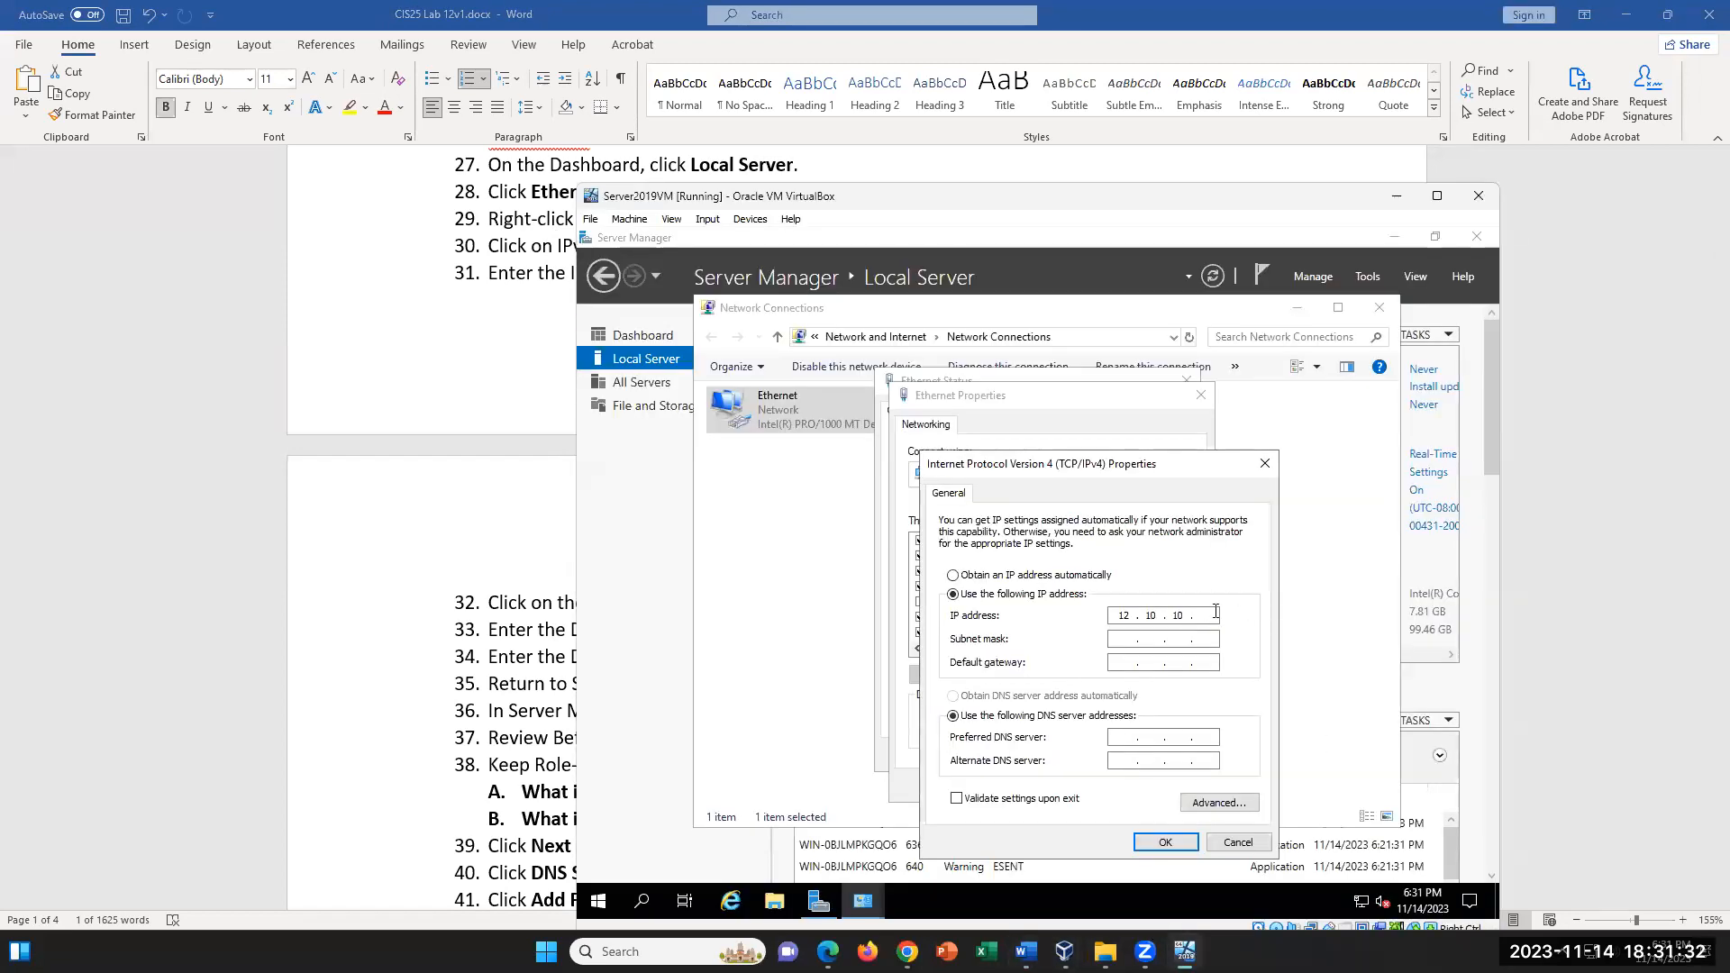
pyautogui.write('70')
pyautogui.click(1121, 643)
# - Set the default gateway to 12.10.10.1, correcting the mistyped octets
pyautogui.write('121 . 0')
pyautogui.press('BackSpace')
pyautogui.press('BackSpace')
pyautogui.press('BackSpace')
pyautogui.press('BackSpace')
pyautogui.write('12.10.10.1')
pyautogui.doubleClick(1202, 663)
pyautogui.click(1212, 663)
pyautogui.doubleClick(1207, 616)
# - Set the preferred DNS server to 12.10.10.70
pyautogui.click(1126, 736)
pyautogui.write('12 . 10 . 10 . 70')
pyautogui.doubleClick(1206, 737)
# - Compare the VM's default gateway with step 33 of the lab document
pyautogui.doubleClick(1206, 662)
pyautogui.click(448, 664)
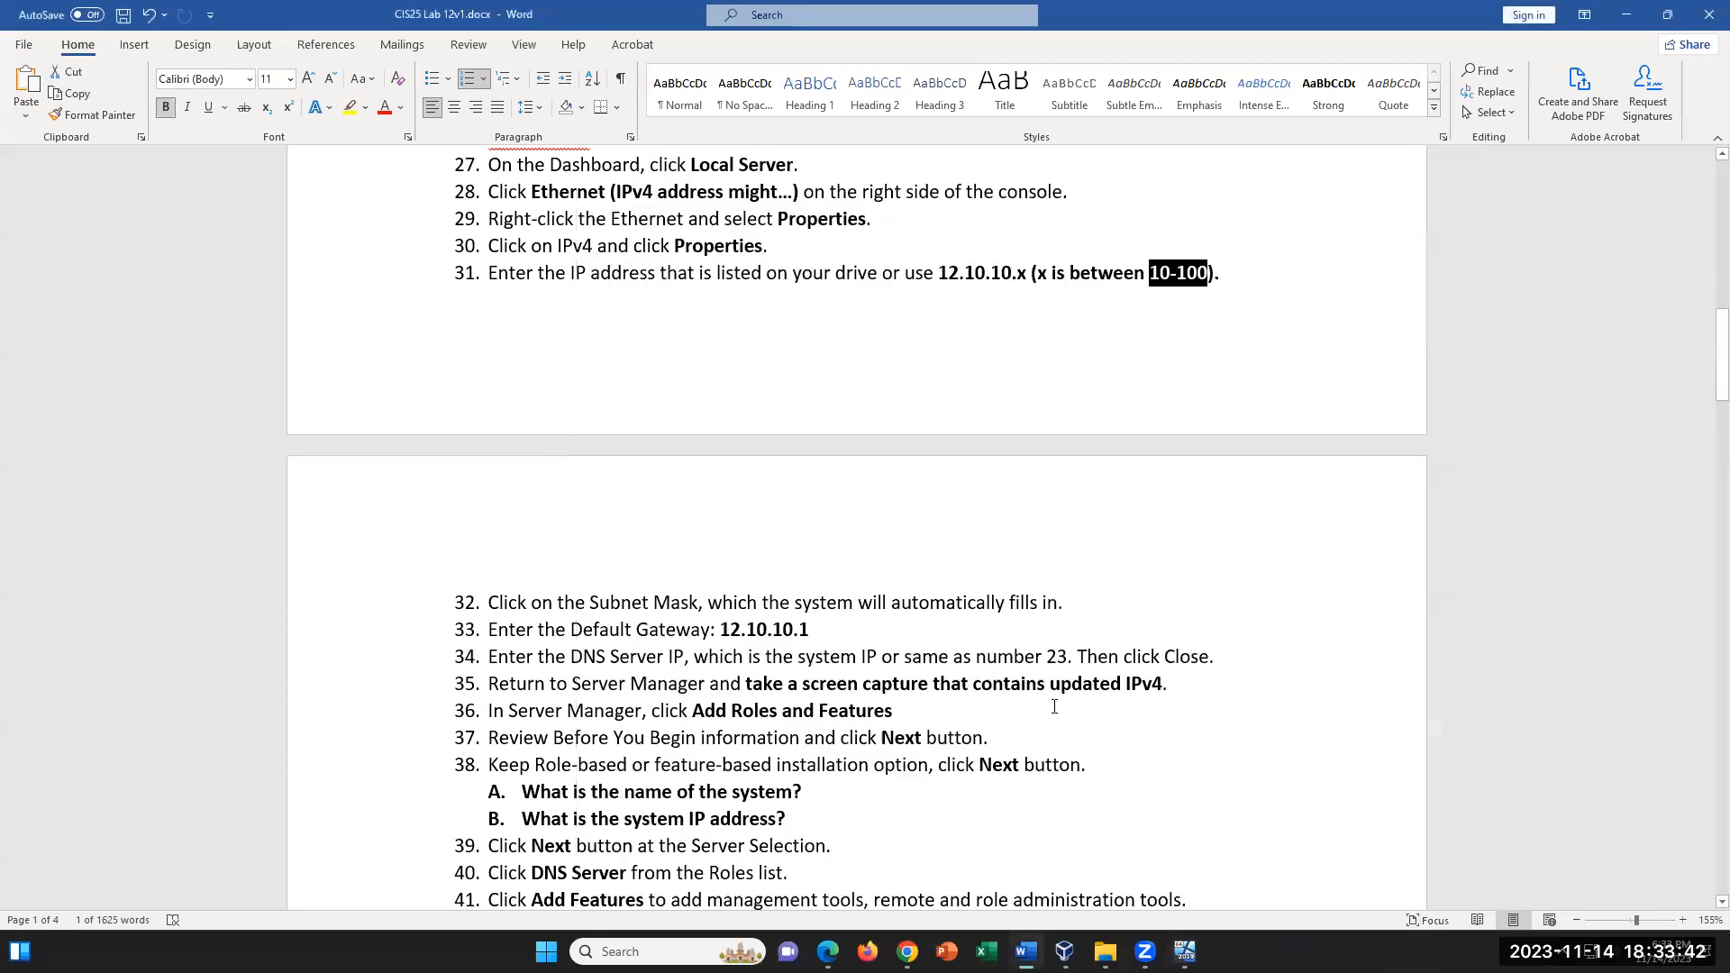
pyautogui.click(846, 630)
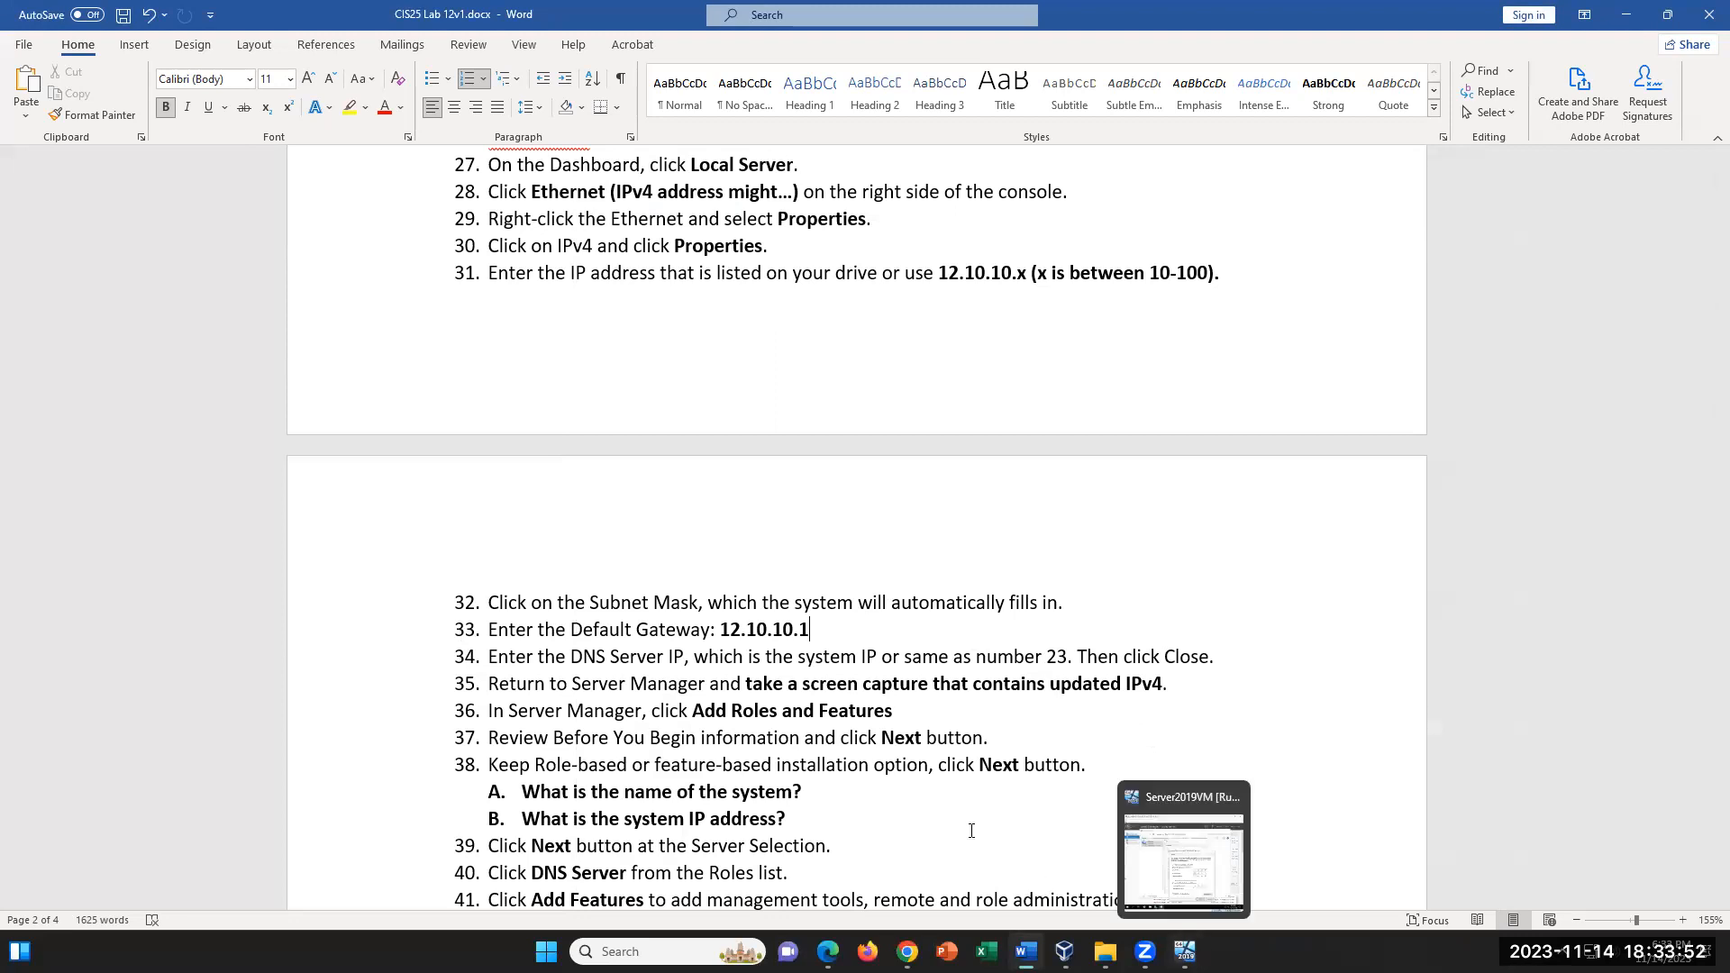
pyautogui.click(1185, 951)
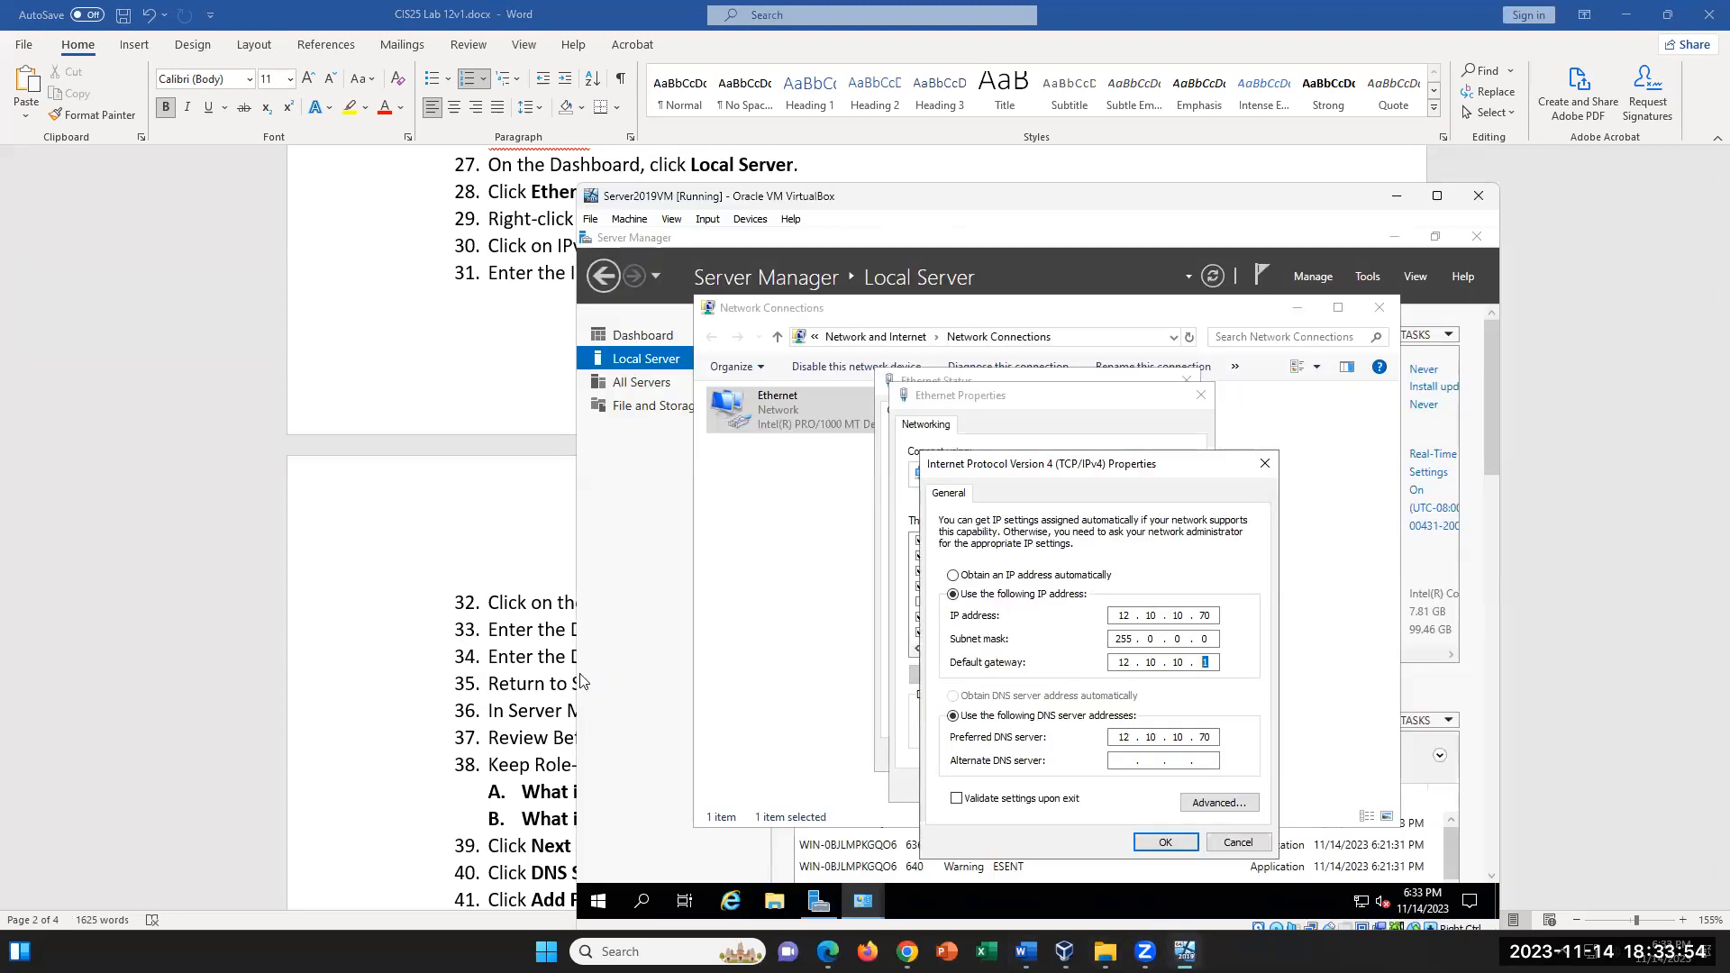
pyautogui.click(1211, 663)
# - Apply the IPv4 settings and close the Ethernet and Network Connections windows
pyautogui.click(1180, 842)
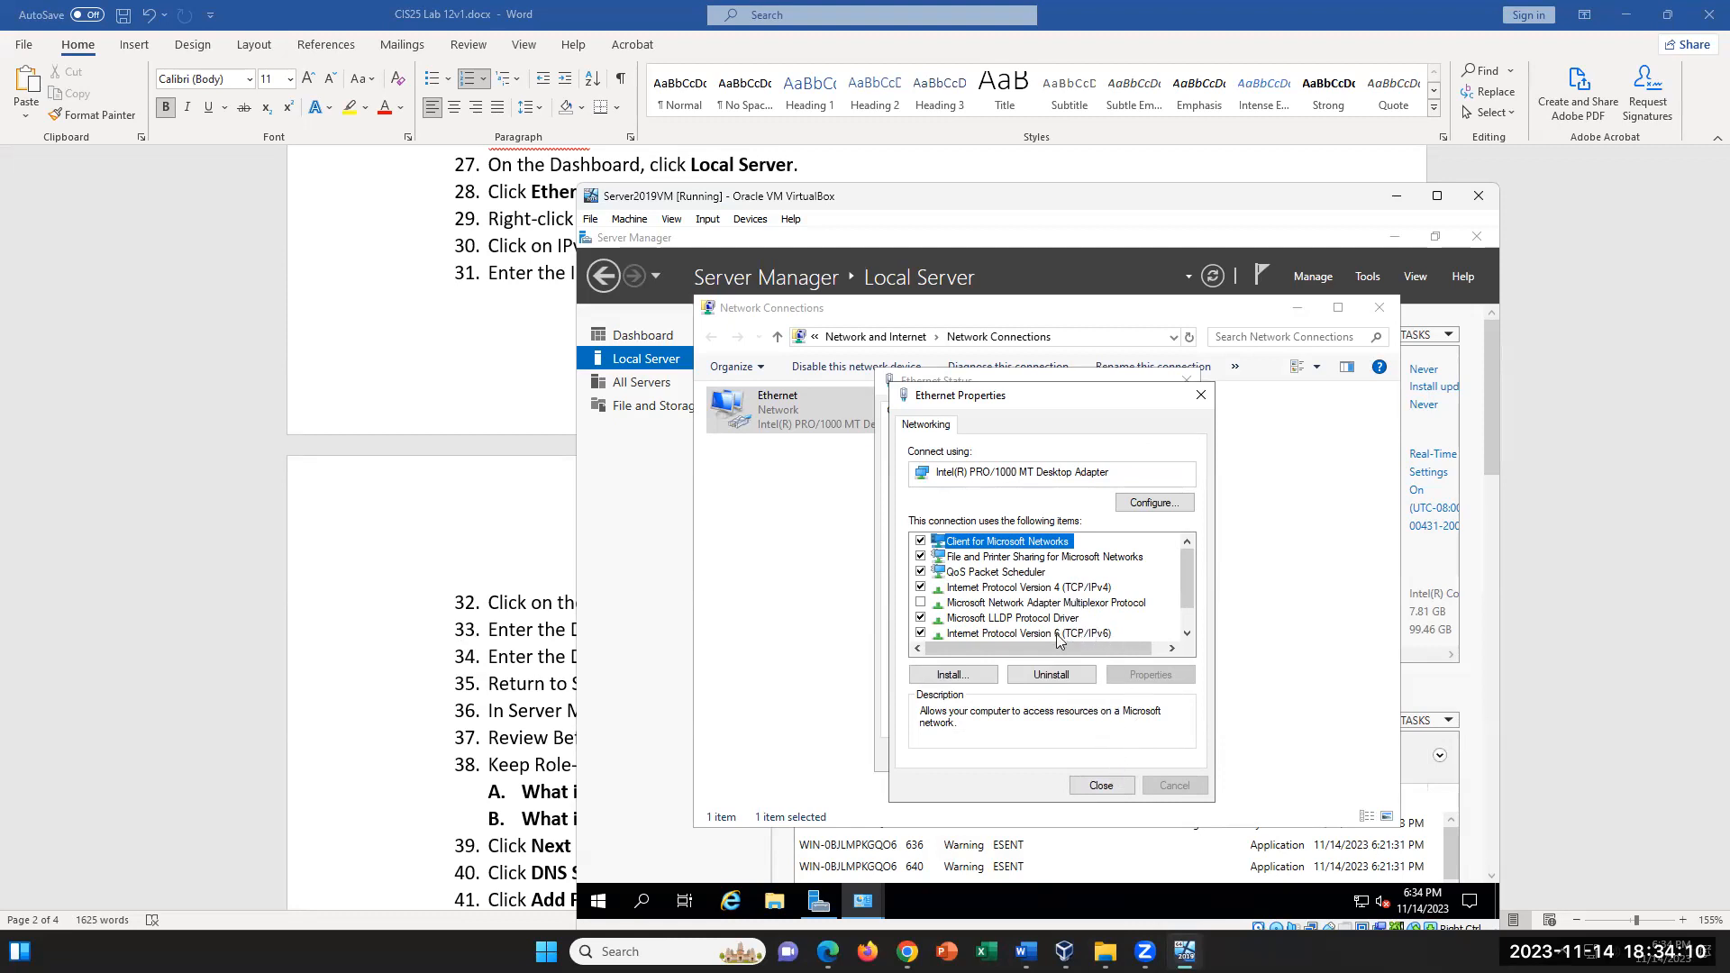
pyautogui.click(1107, 787)
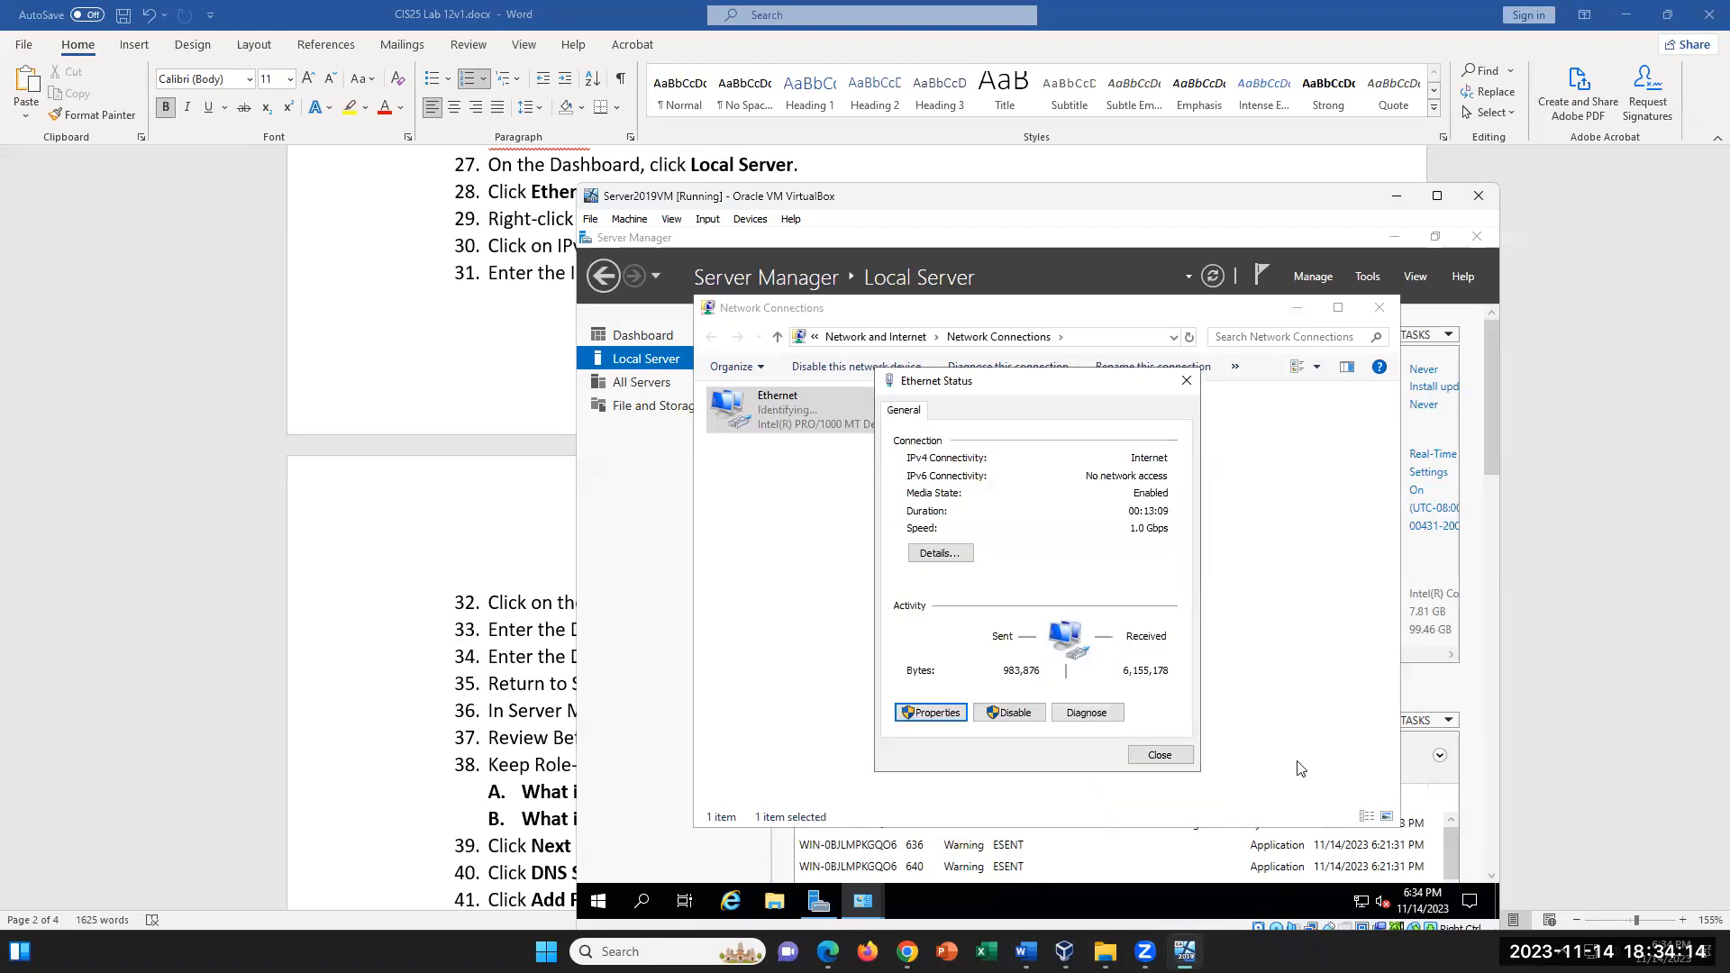
pyautogui.click(1163, 755)
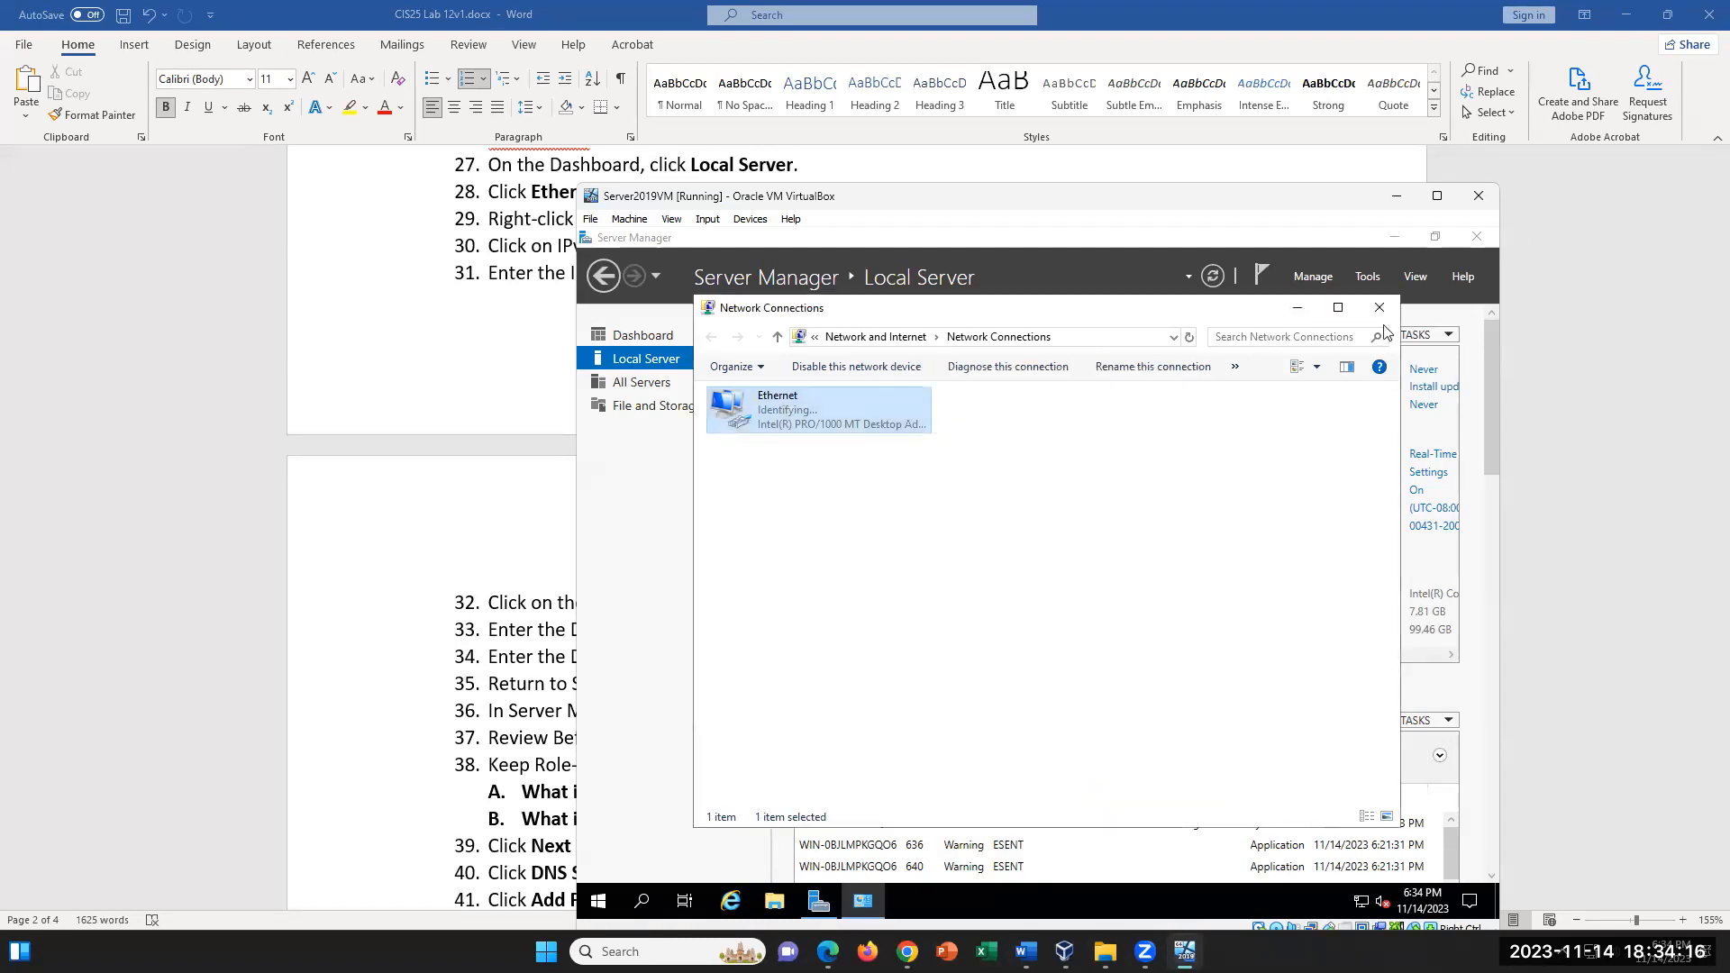
pyautogui.click(1380, 308)
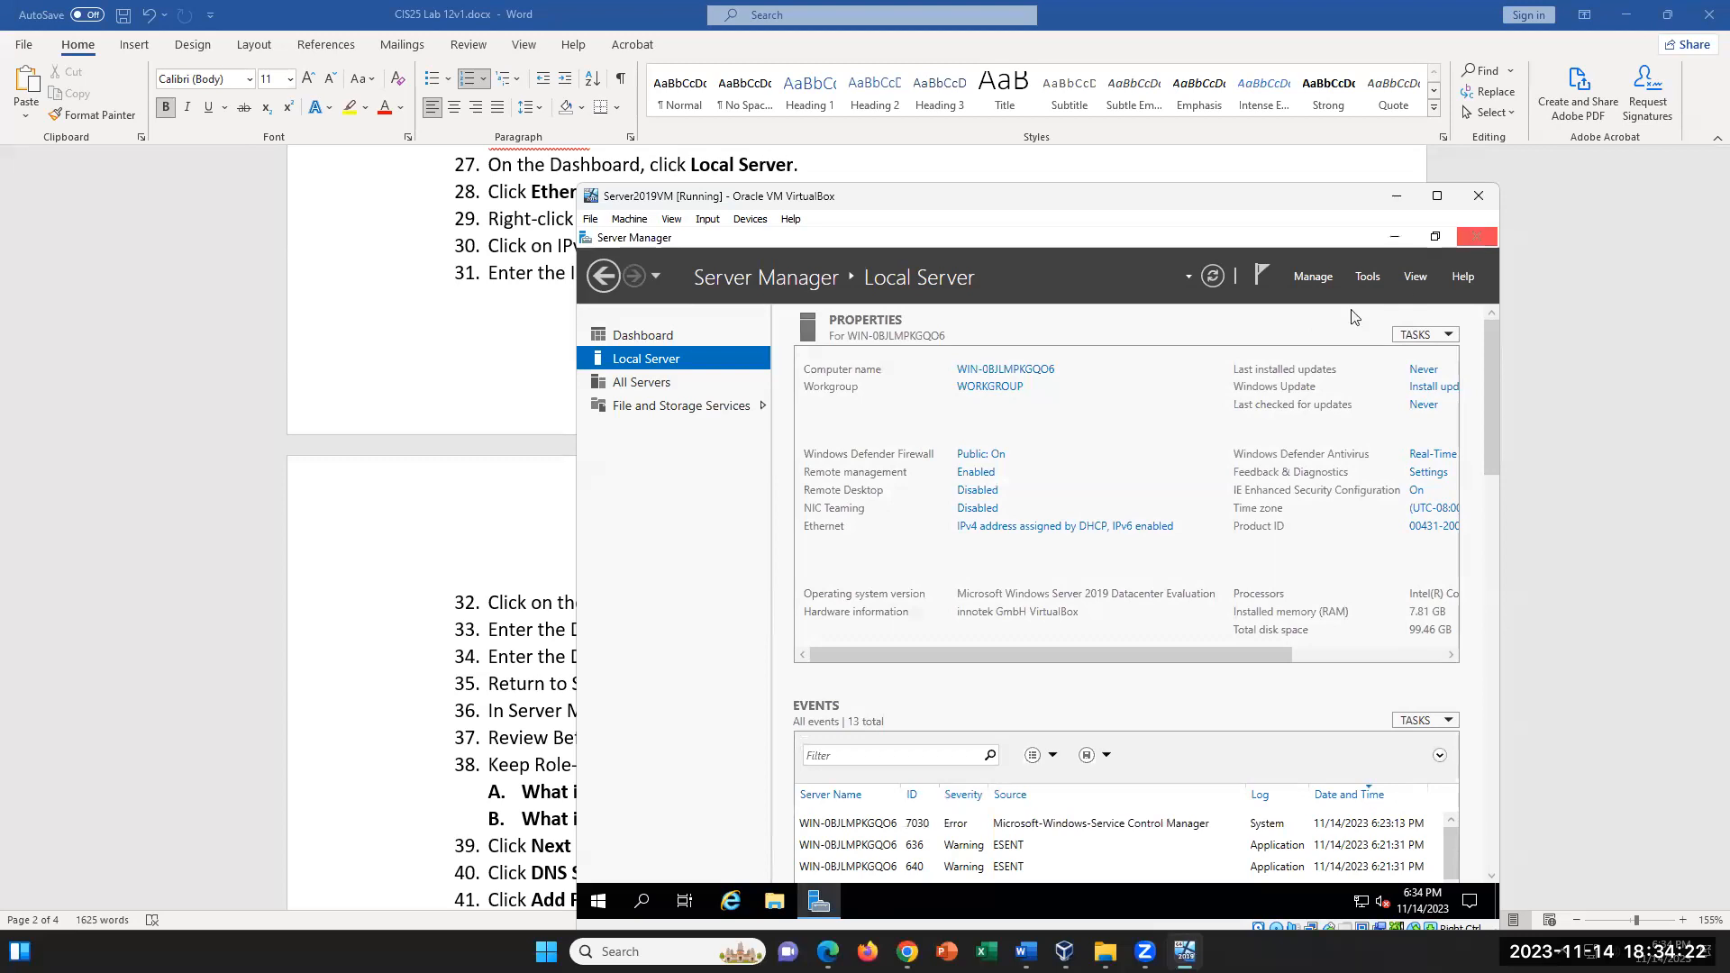
# - Reload the Local Server properties to check the Ethernet address, and return to the Server Manager Dashboard
pyautogui.click(605, 276)
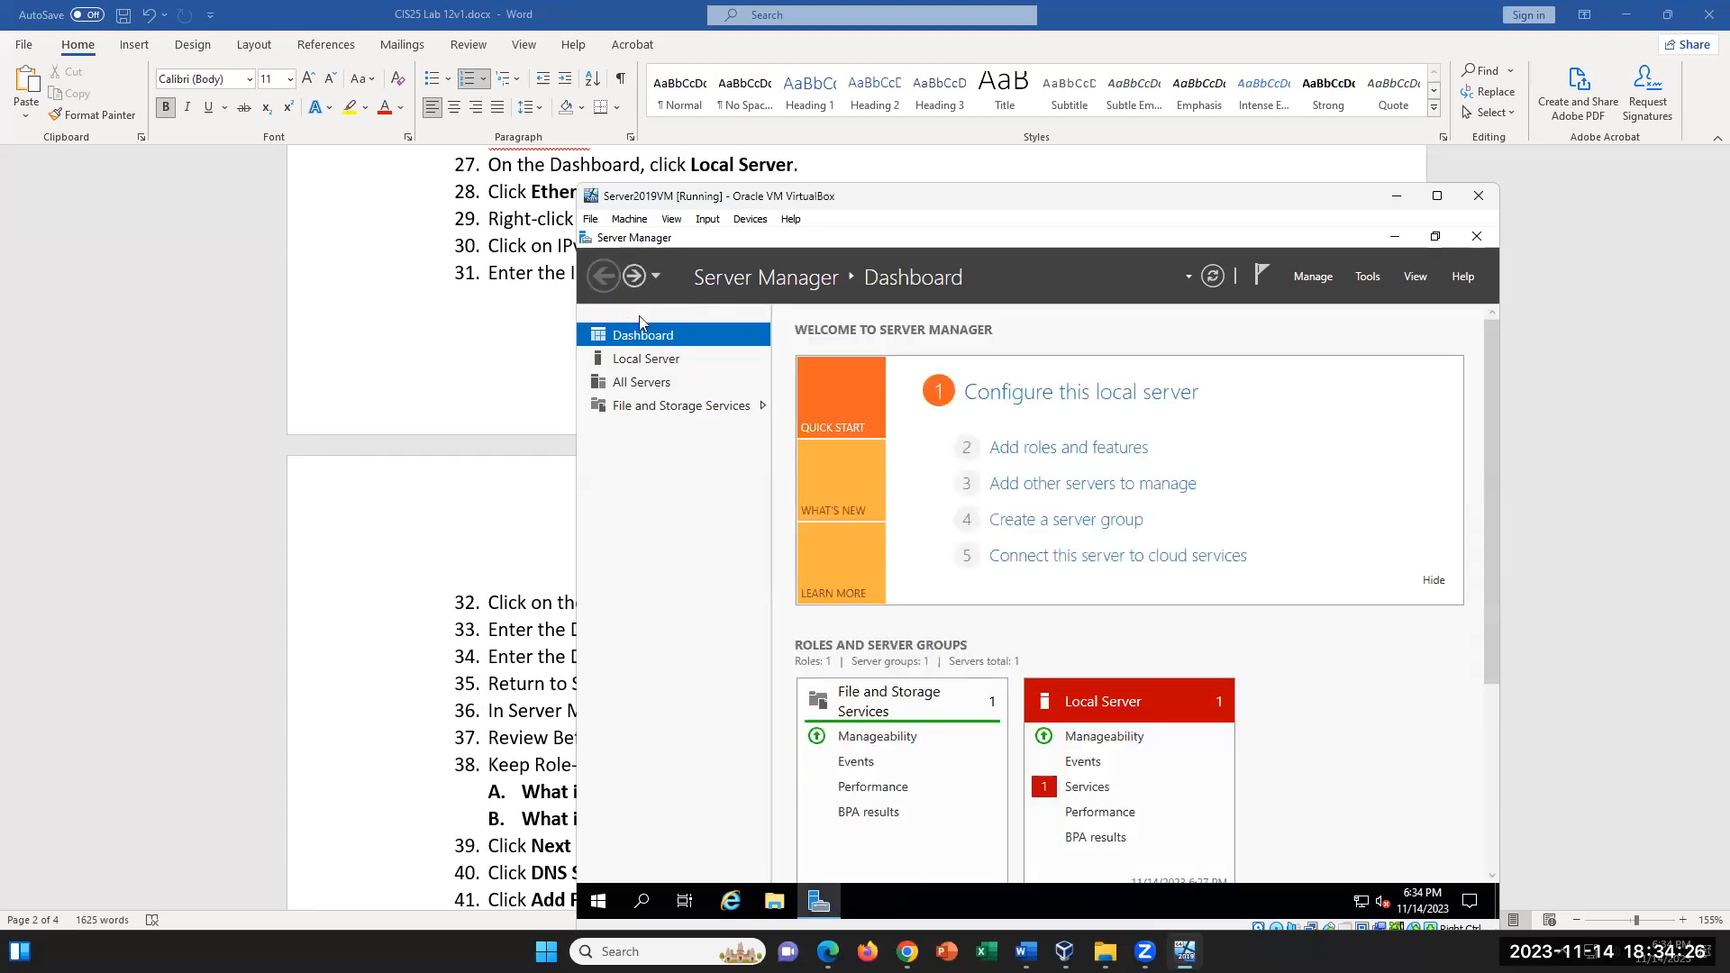
pyautogui.click(652, 359)
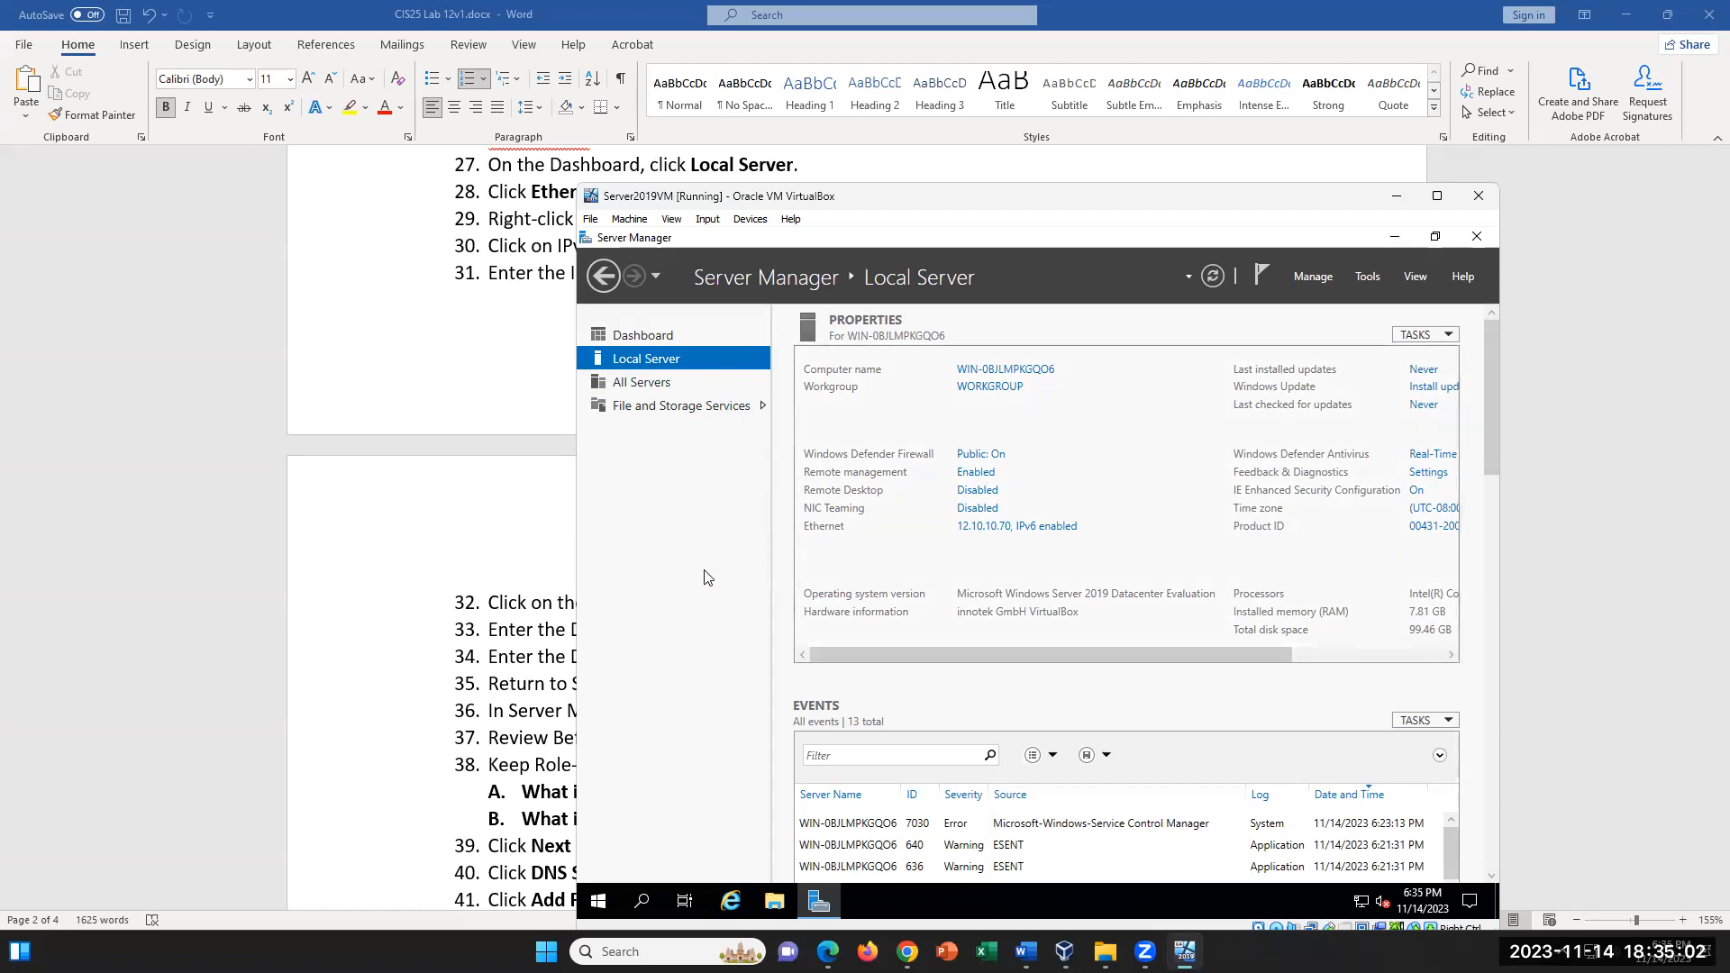
pyautogui.click(656, 335)
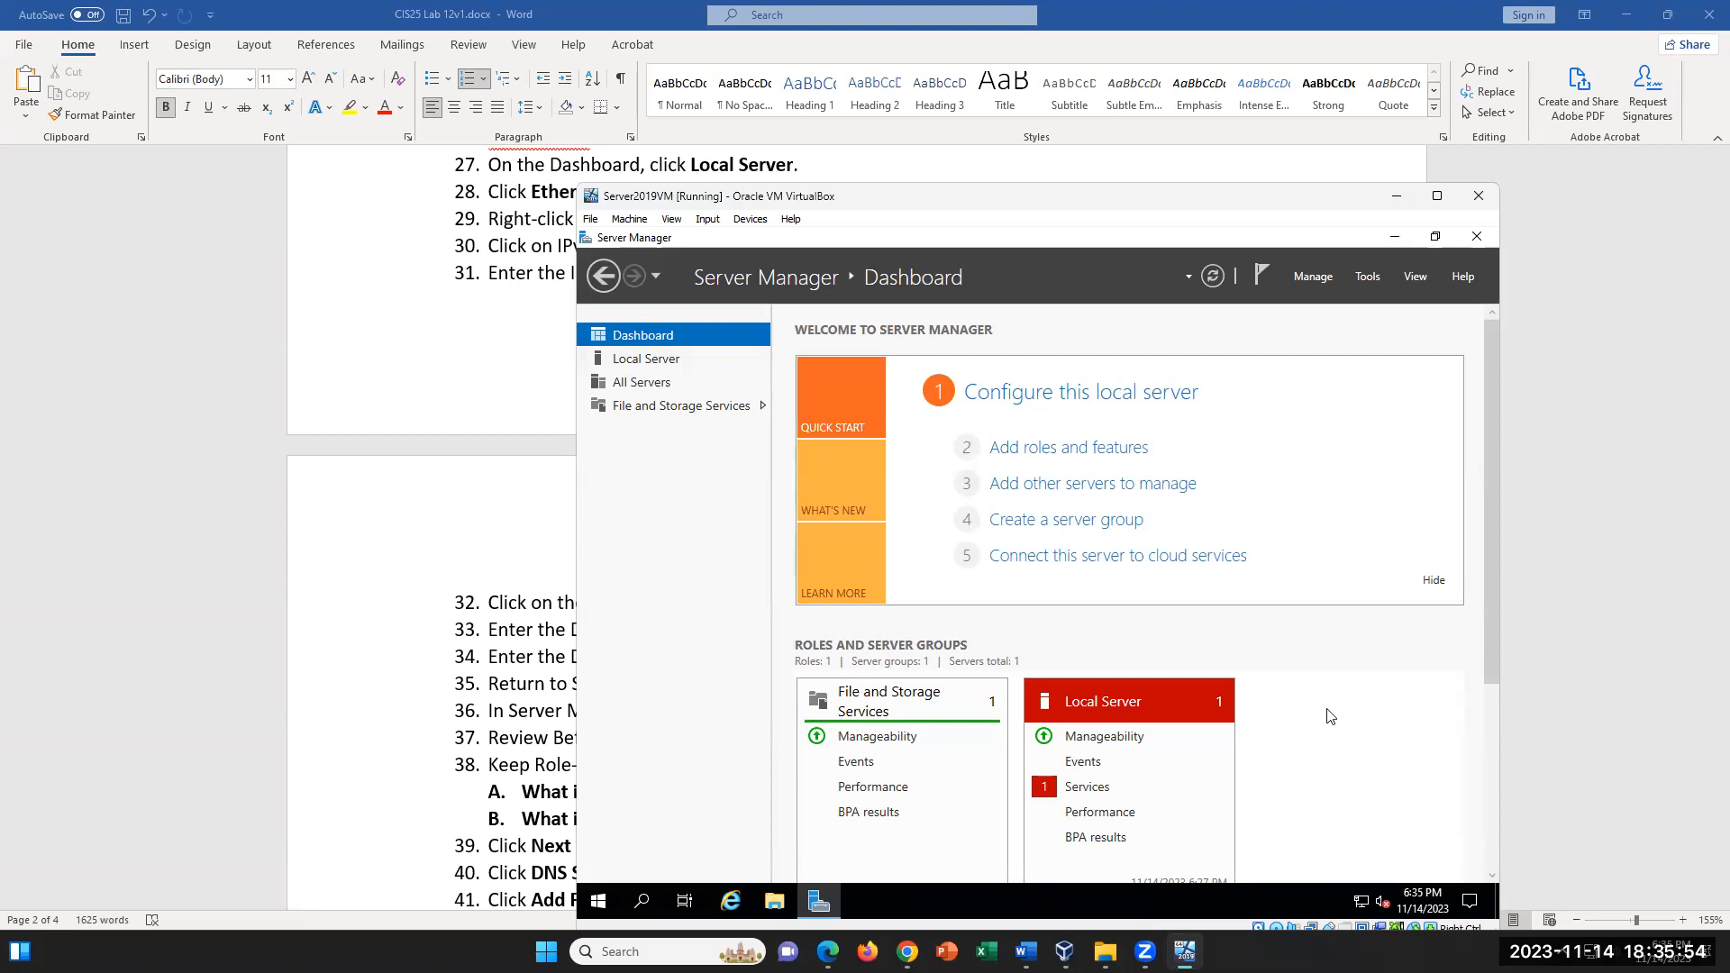
# - Switch to the lab document in Word and highlight "In Server Manager," in step 36 on adding roles and features
pyautogui.click(334, 605)
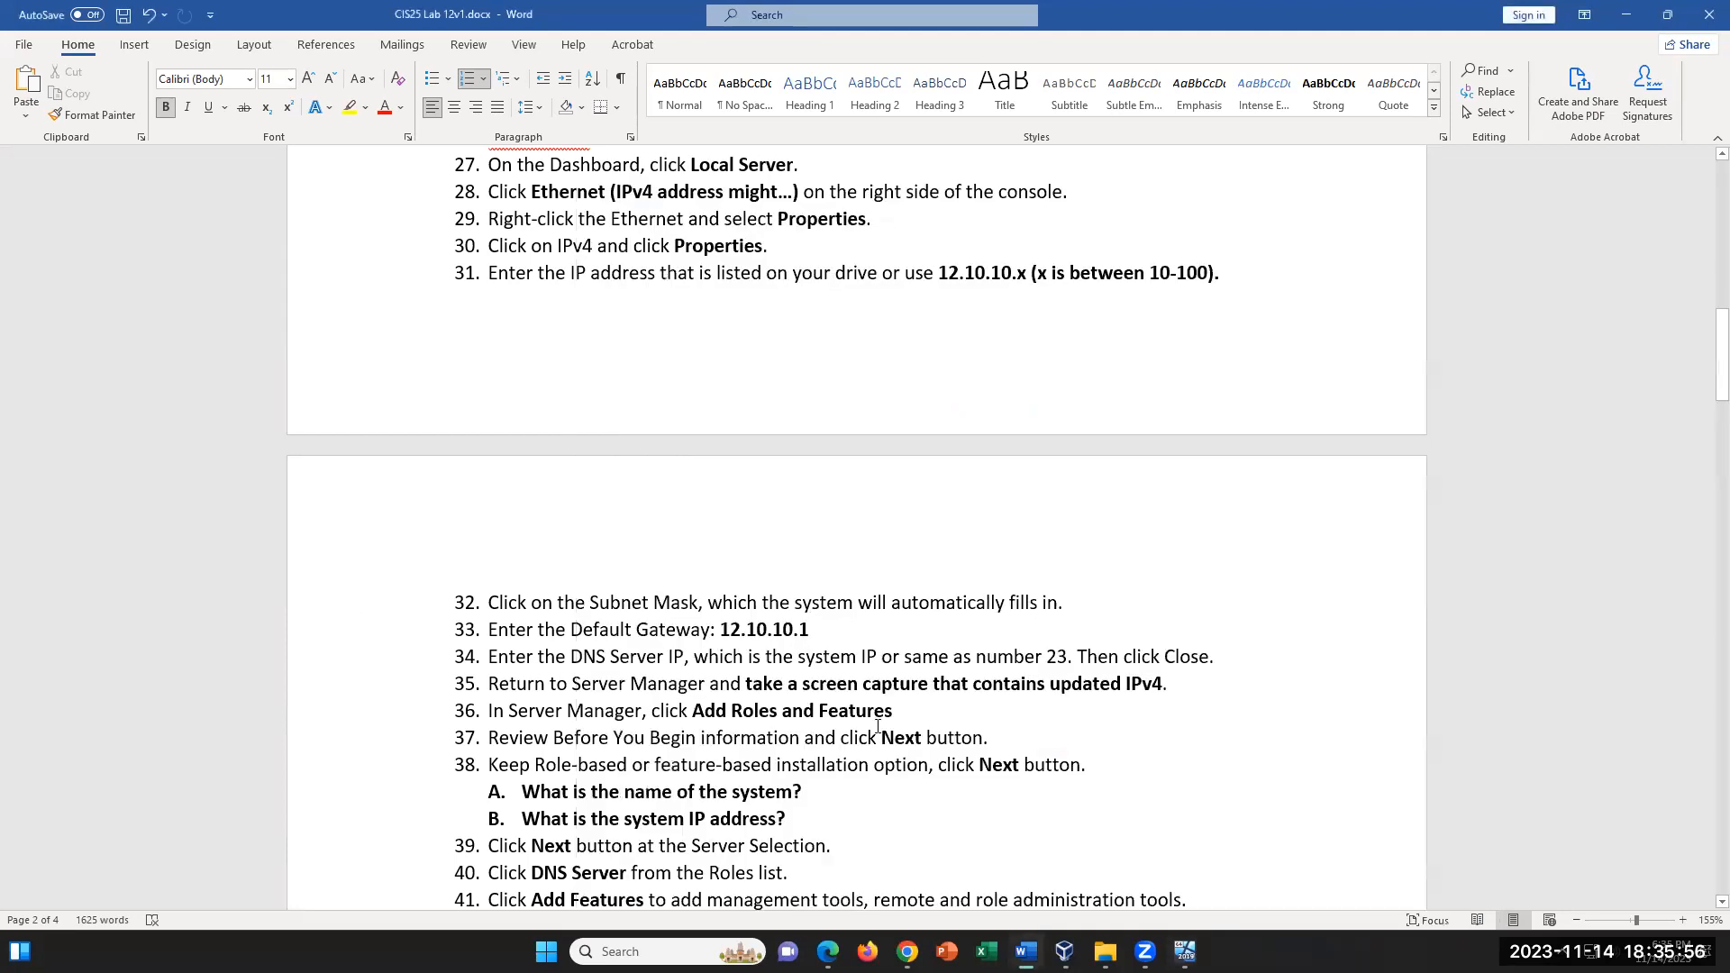
pyautogui.scroll(-2, 880, 726)
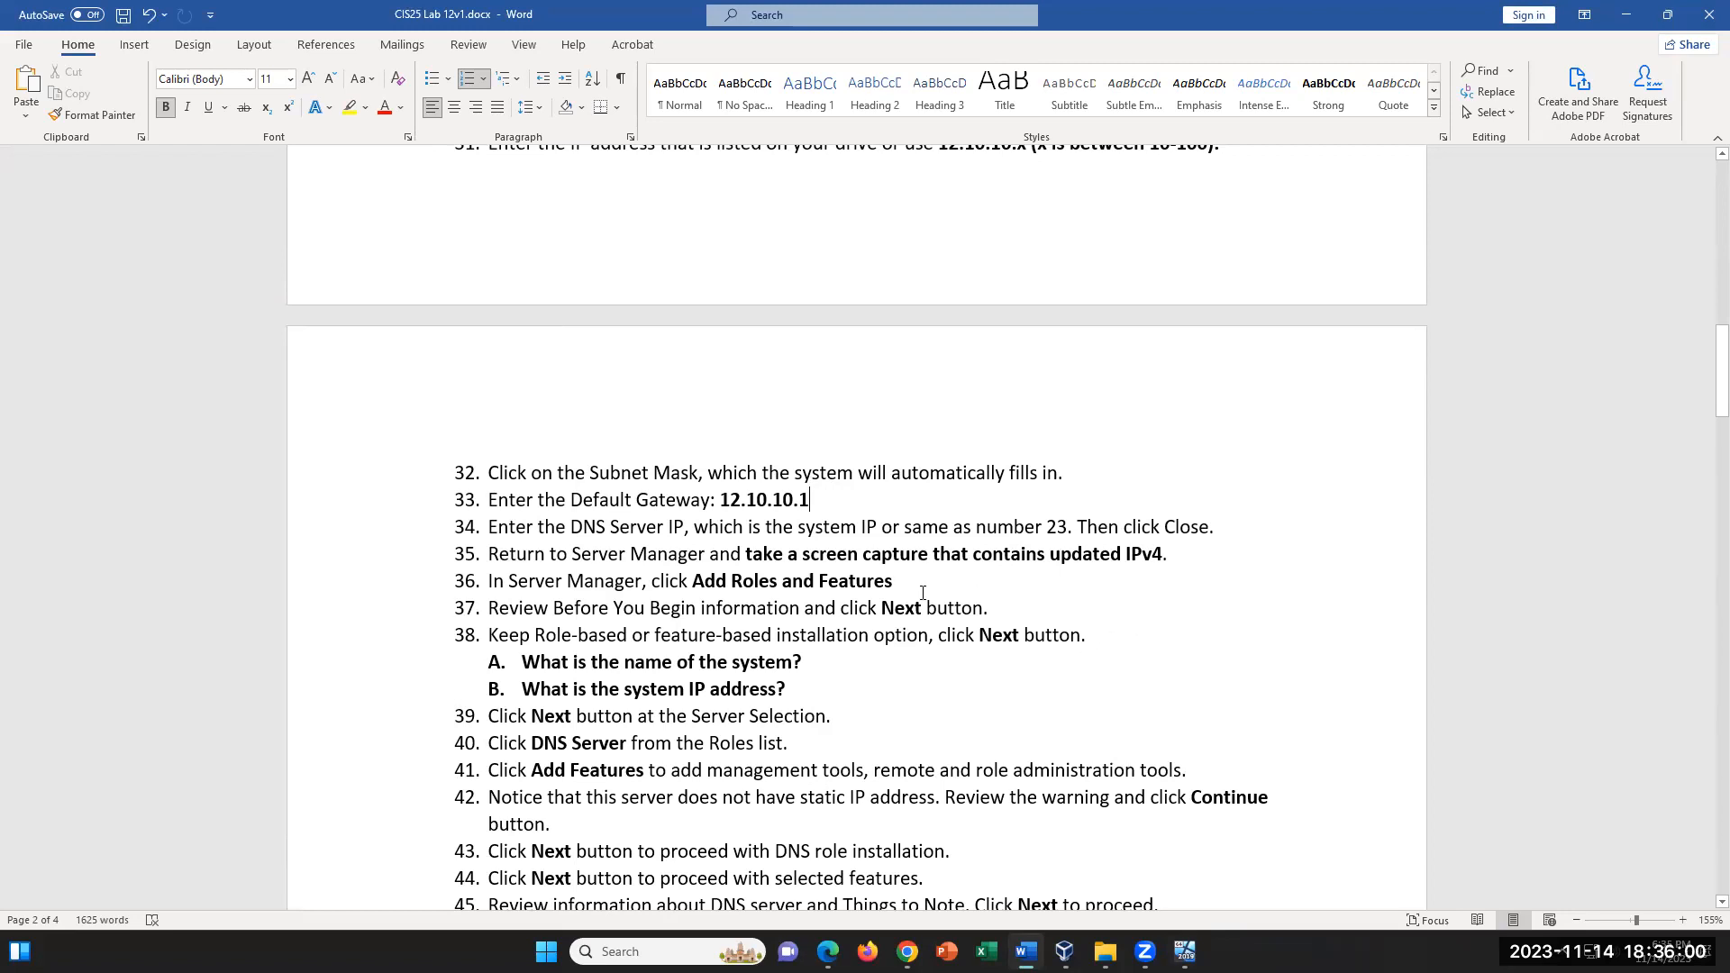
pyautogui.moveTo(651, 581); pyautogui.dragTo(488, 582)
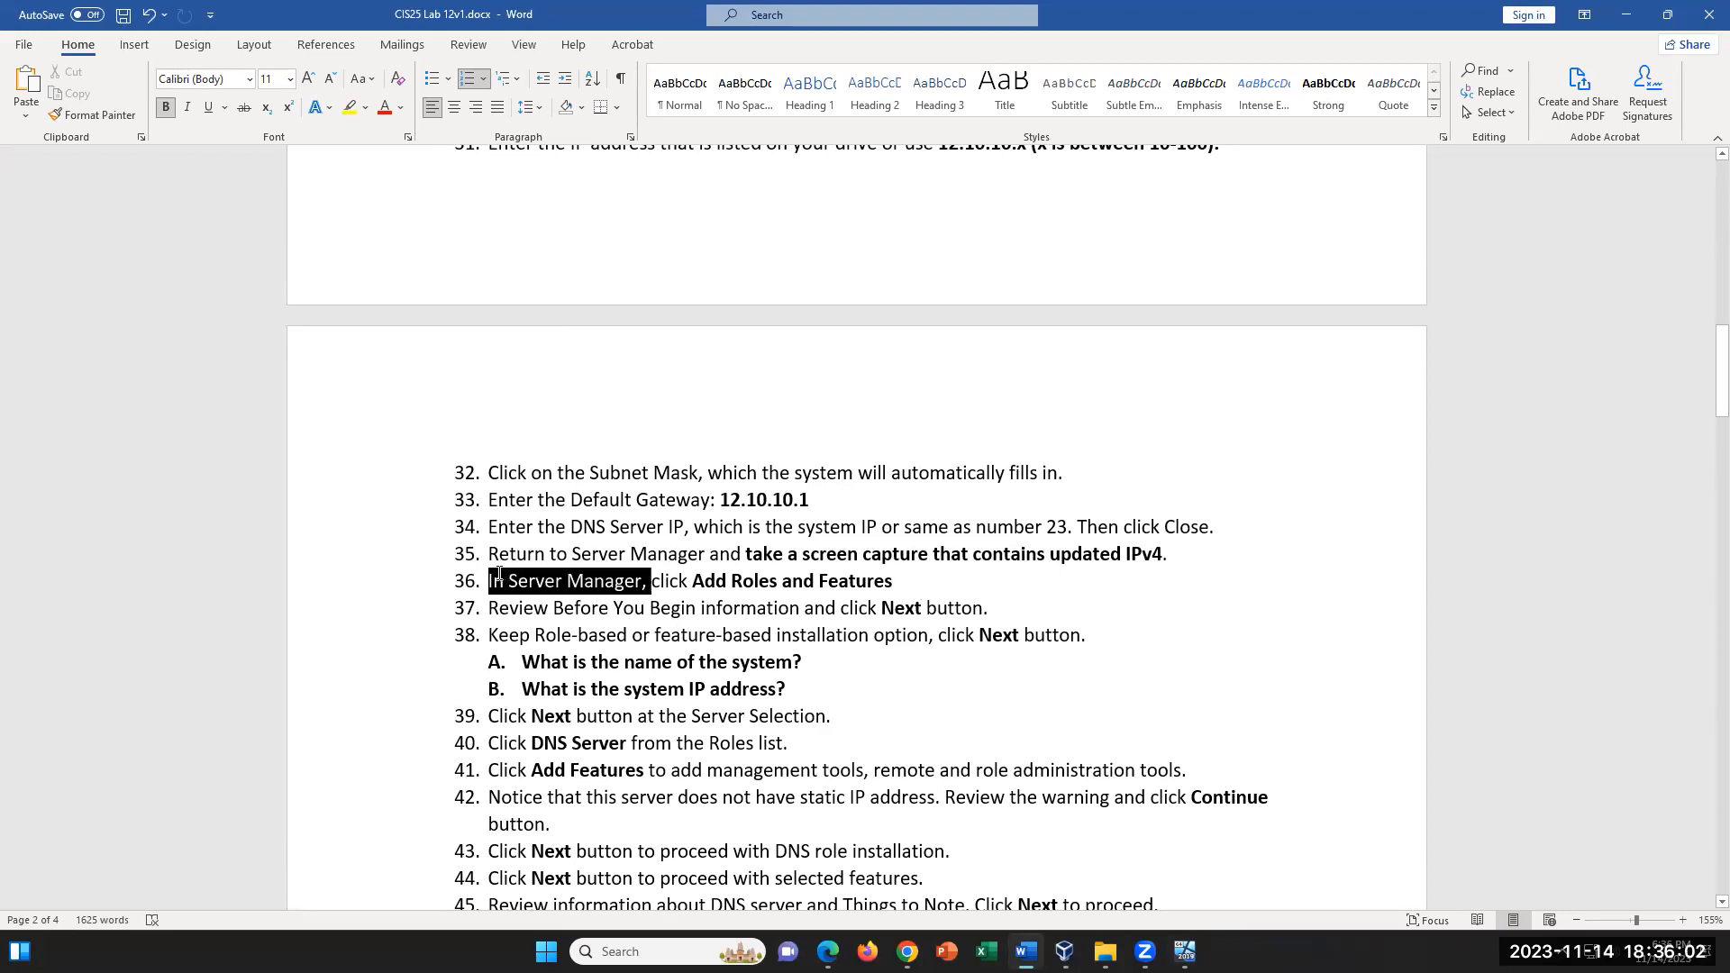
# - Switch to the Server2019VM window and start the Add Roles and Features Wizard from the Server Manager Dashboard
pyautogui.click(915, 578)
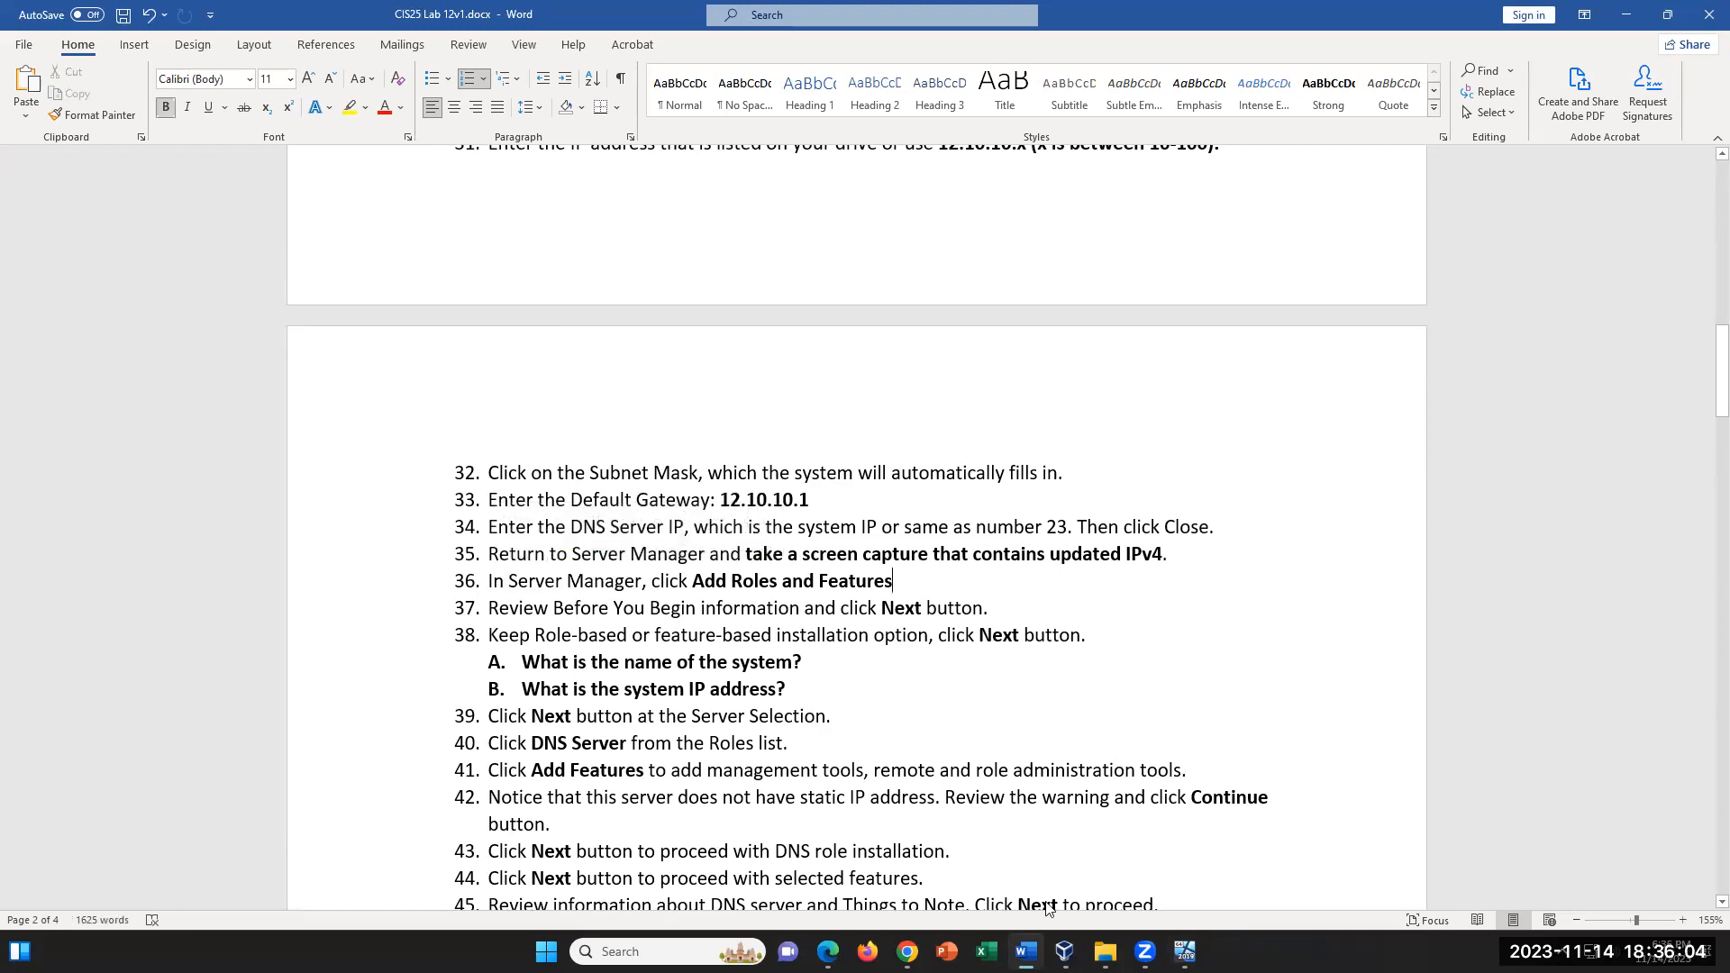
pyautogui.click(1186, 952)
pyautogui.click(300, 620)
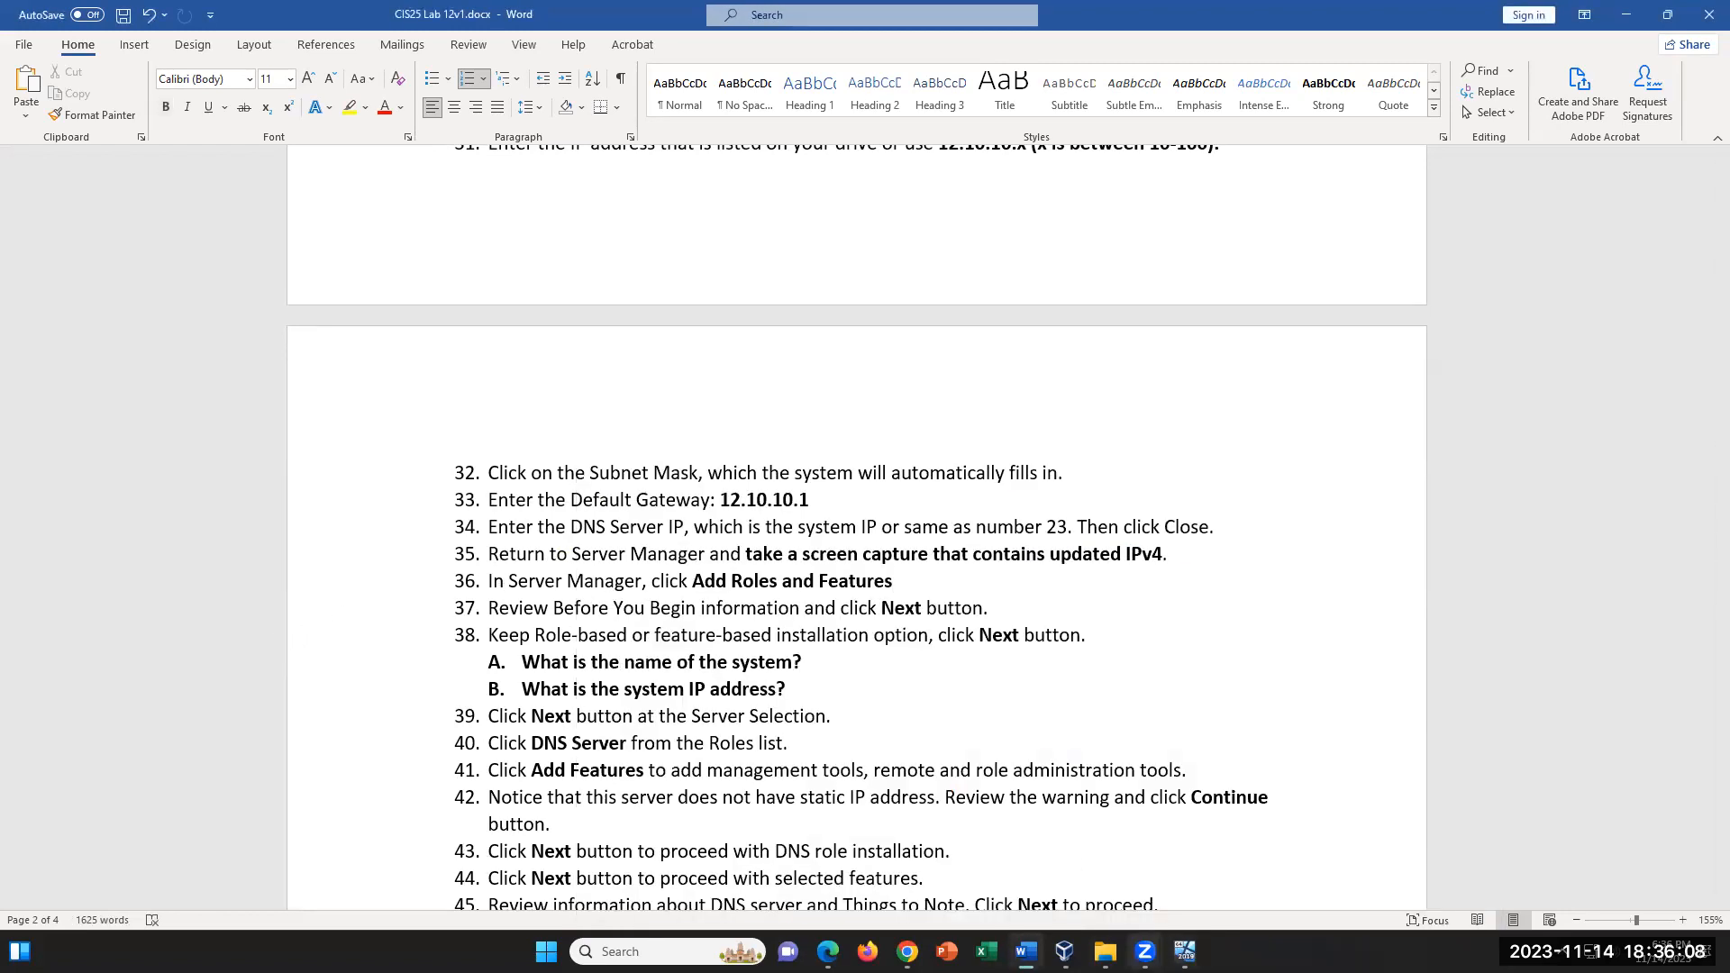
pyautogui.moveTo(1065, 952)
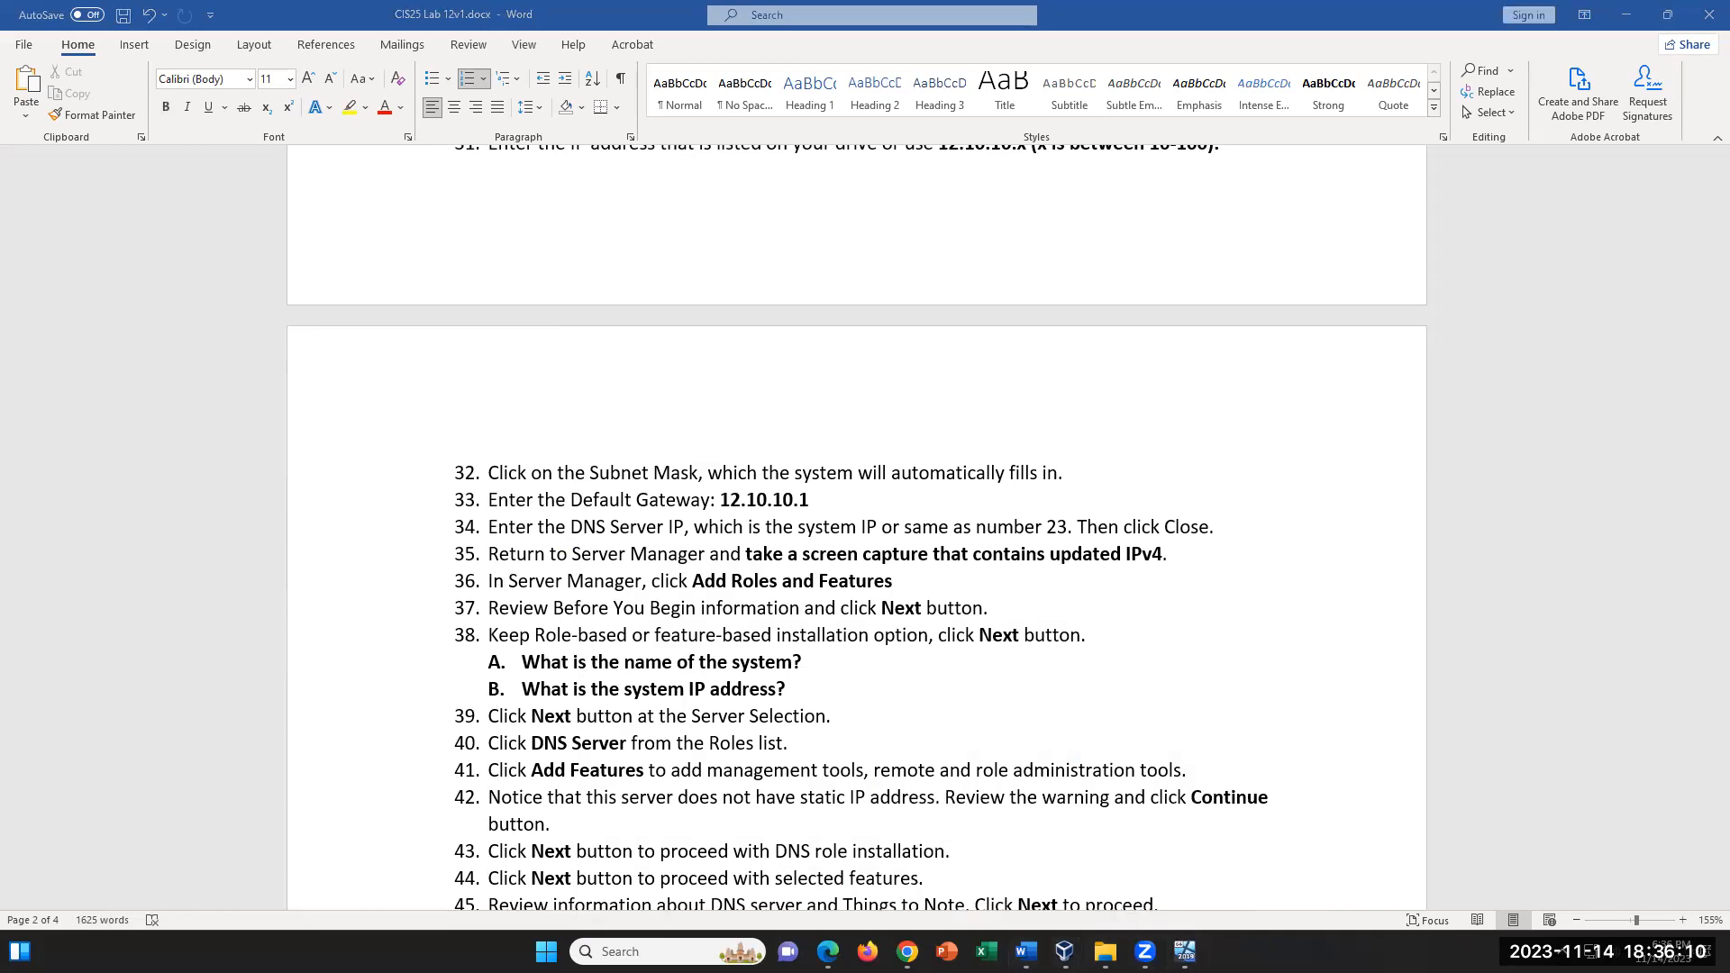
pyautogui.click(1185, 952)
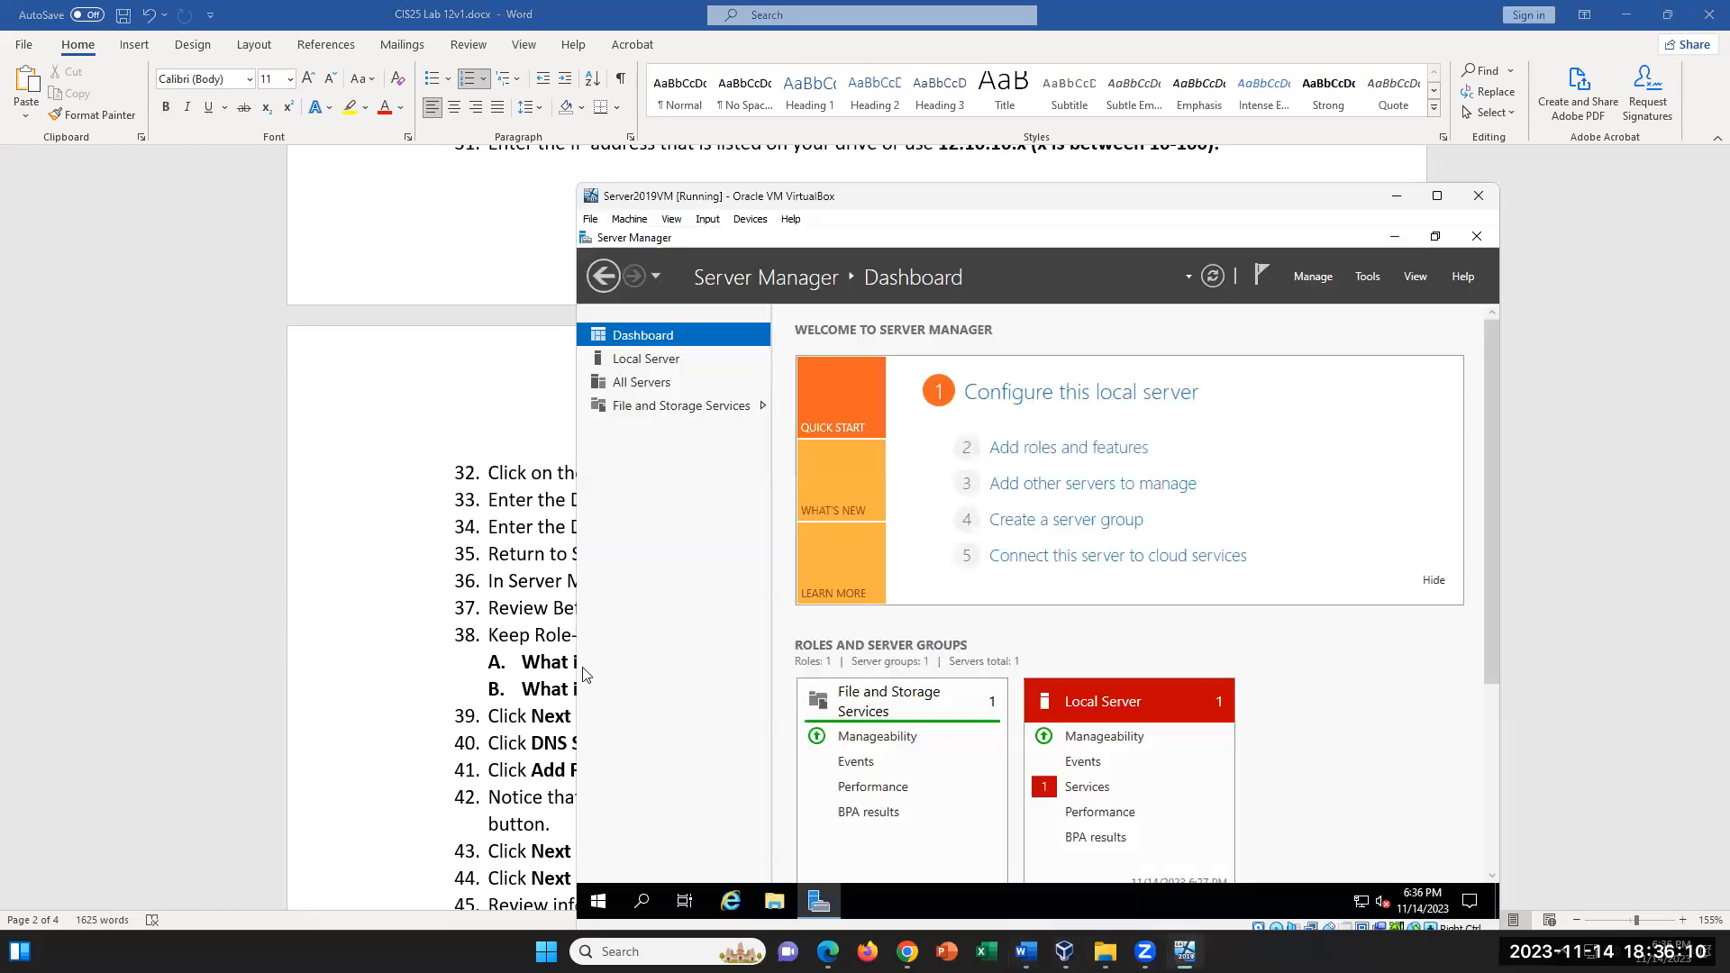
pyautogui.click(1078, 450)
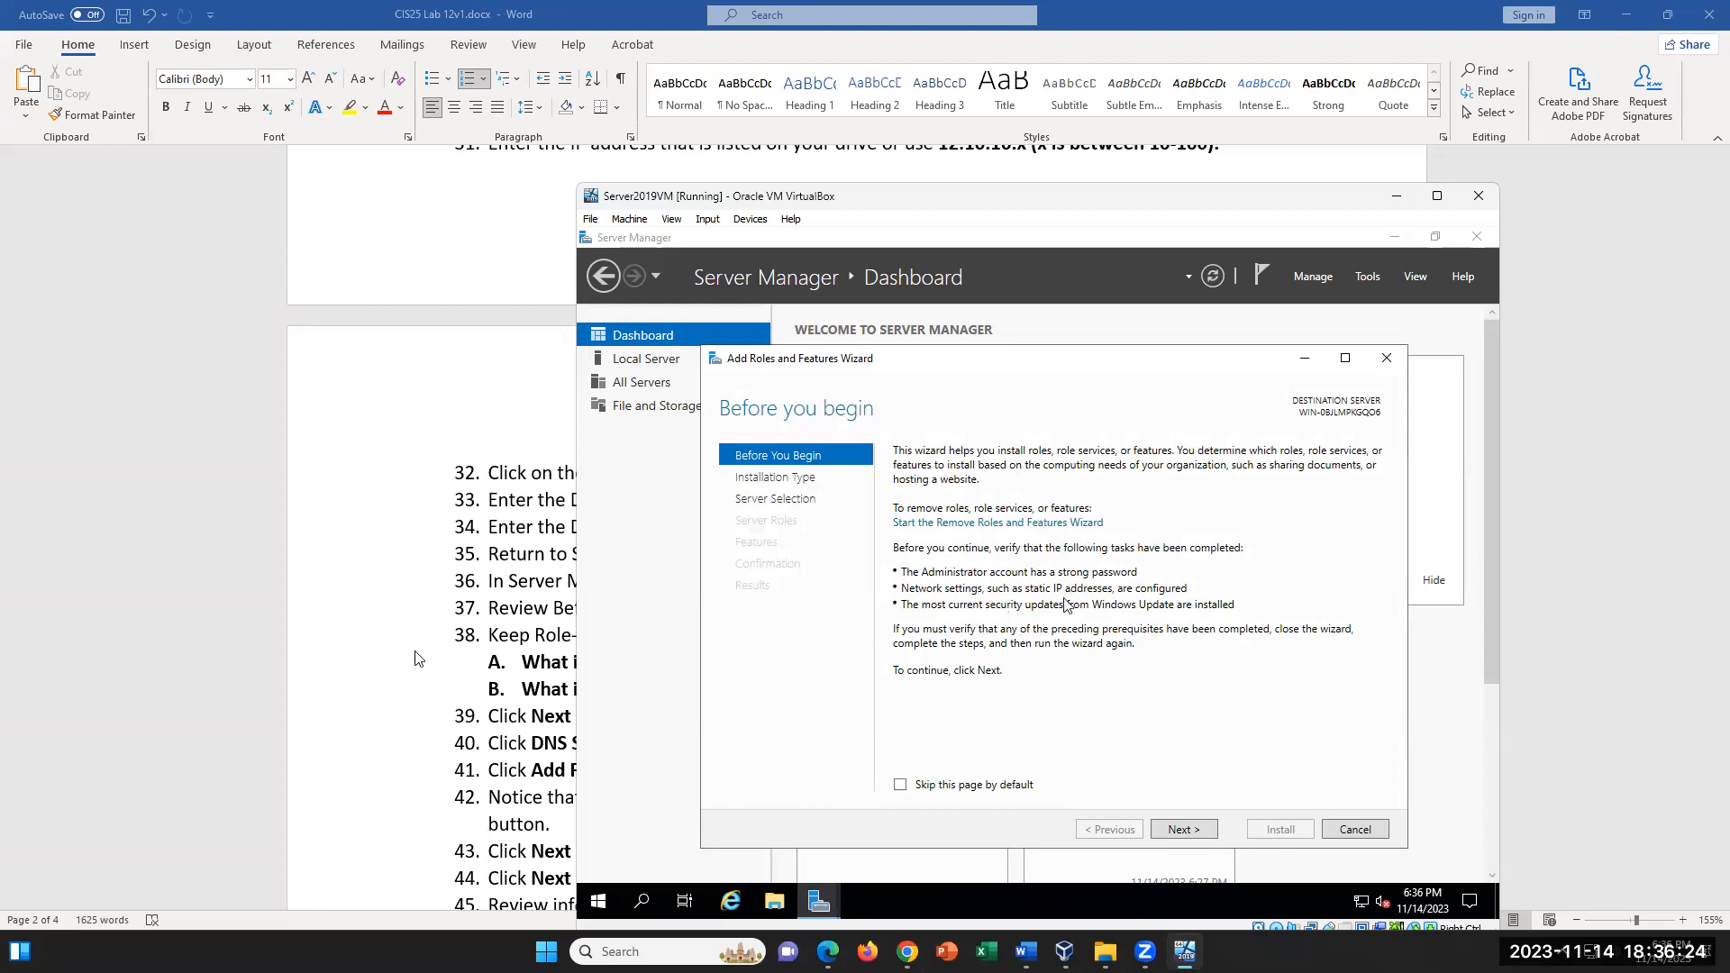
# - Review steps 37 and 38 in the Word lab document and highlight the question about the name of the system
pyautogui.click(448, 644)
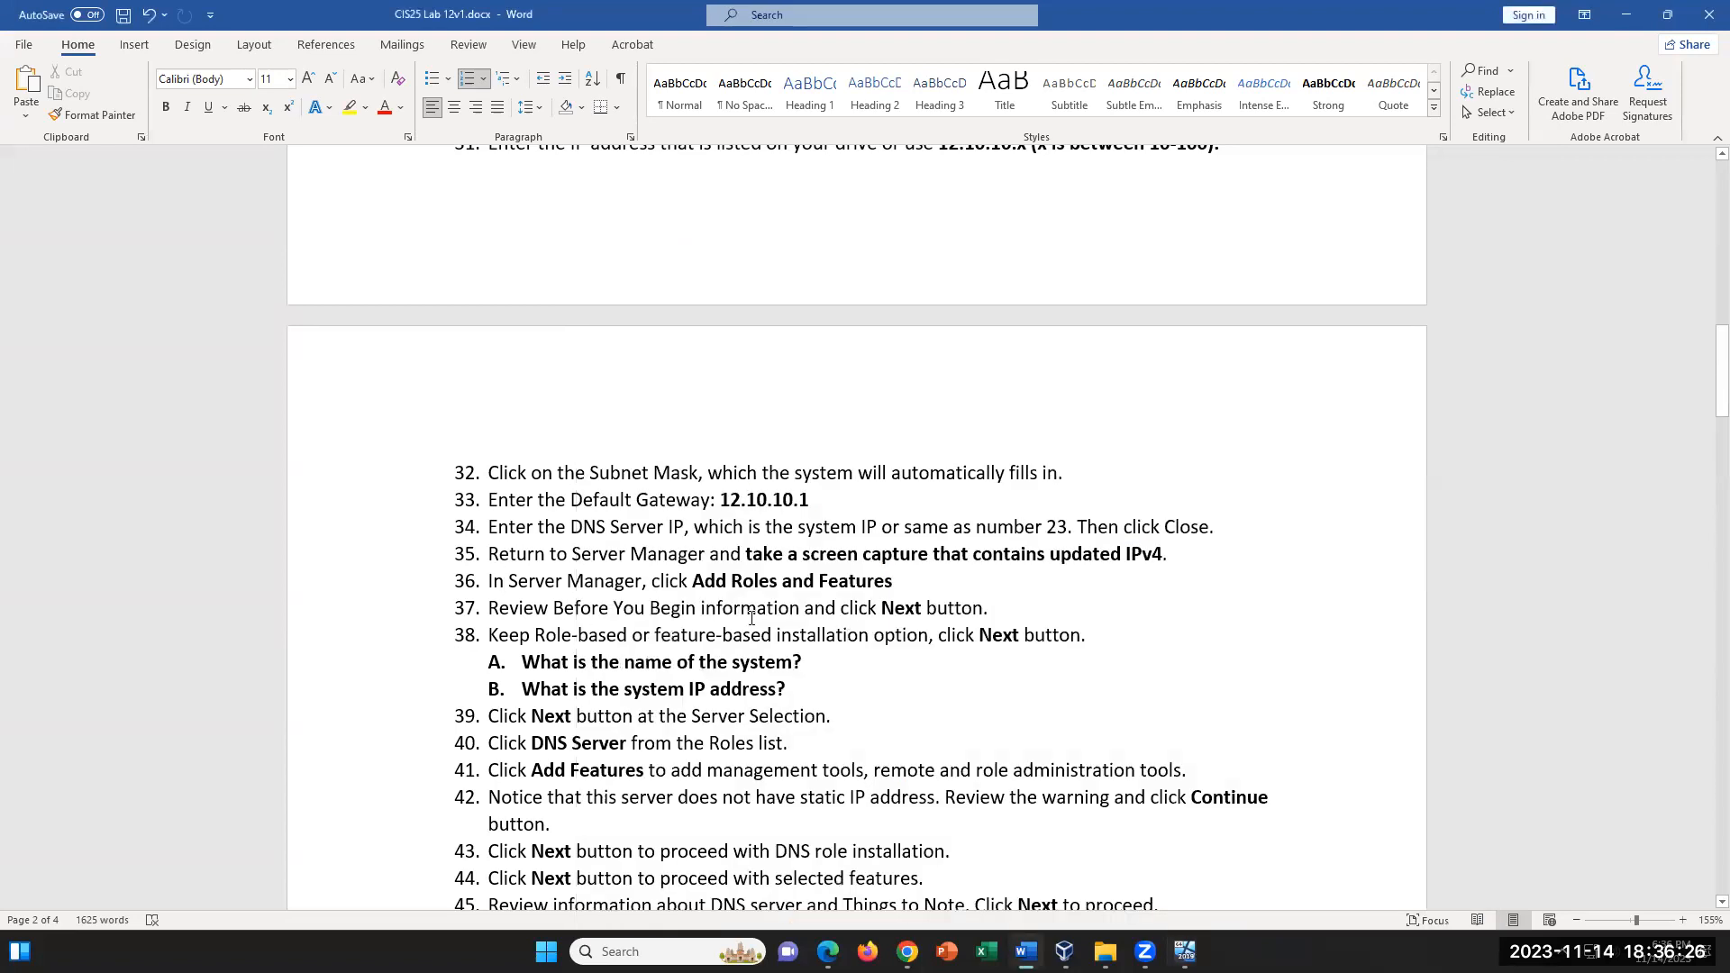
pyautogui.moveTo(649, 608); pyautogui.dragTo(807, 667)
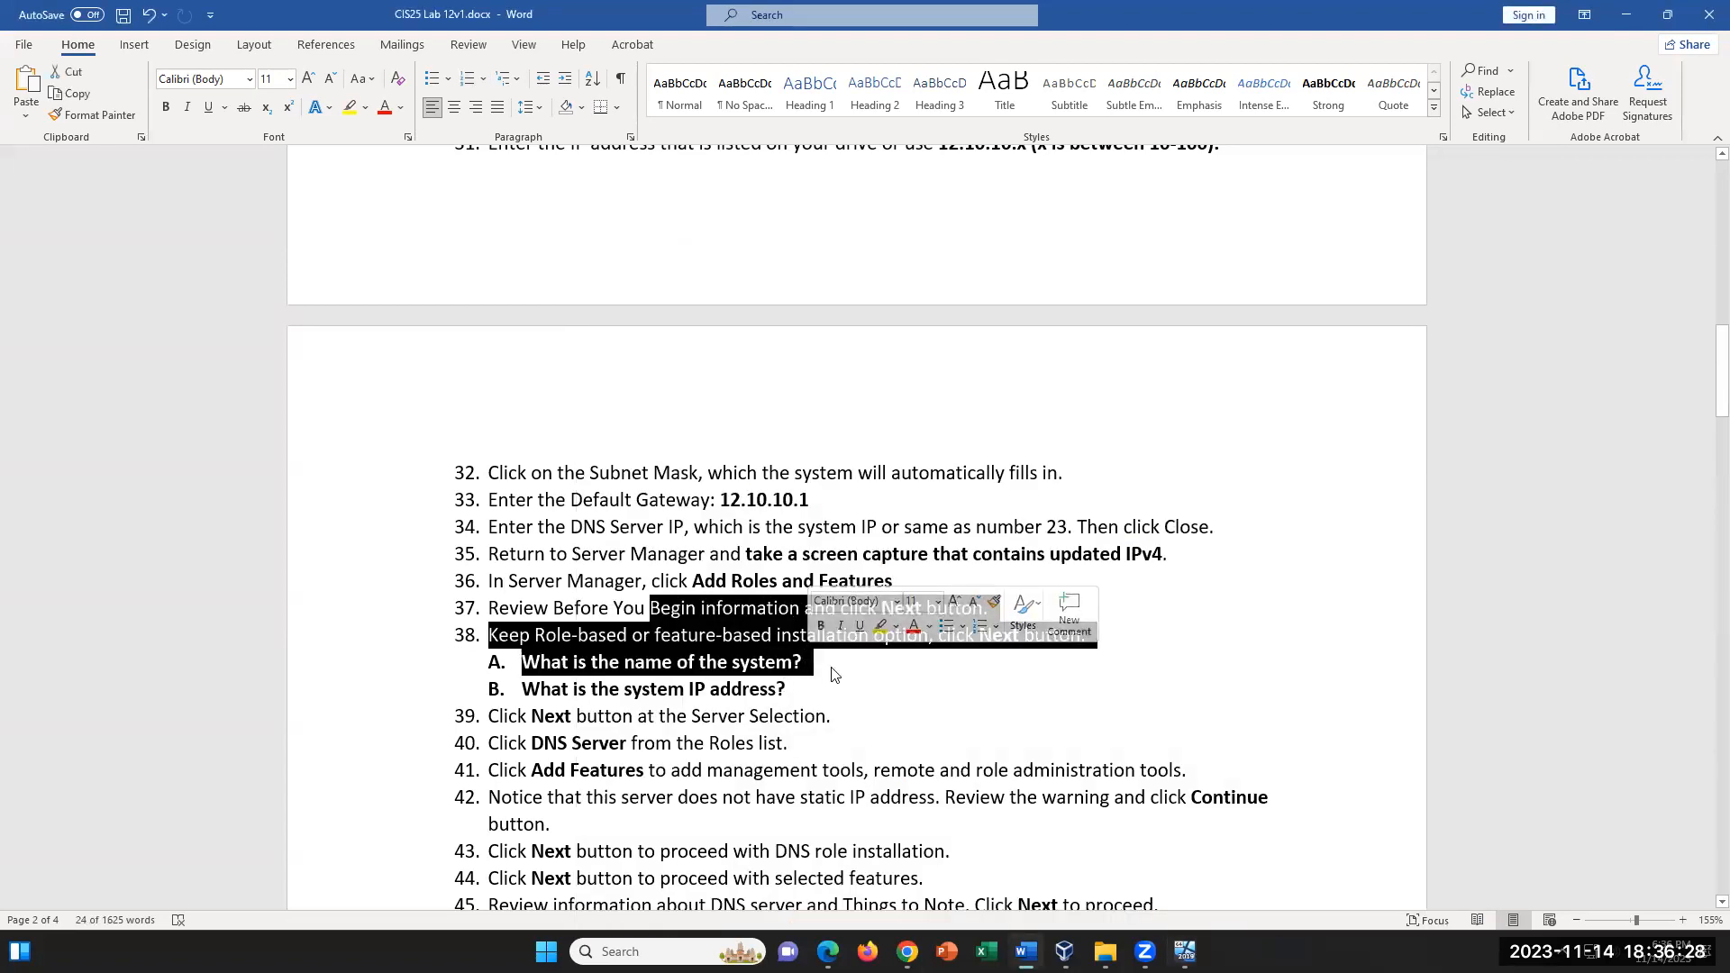
pyautogui.click(880, 667)
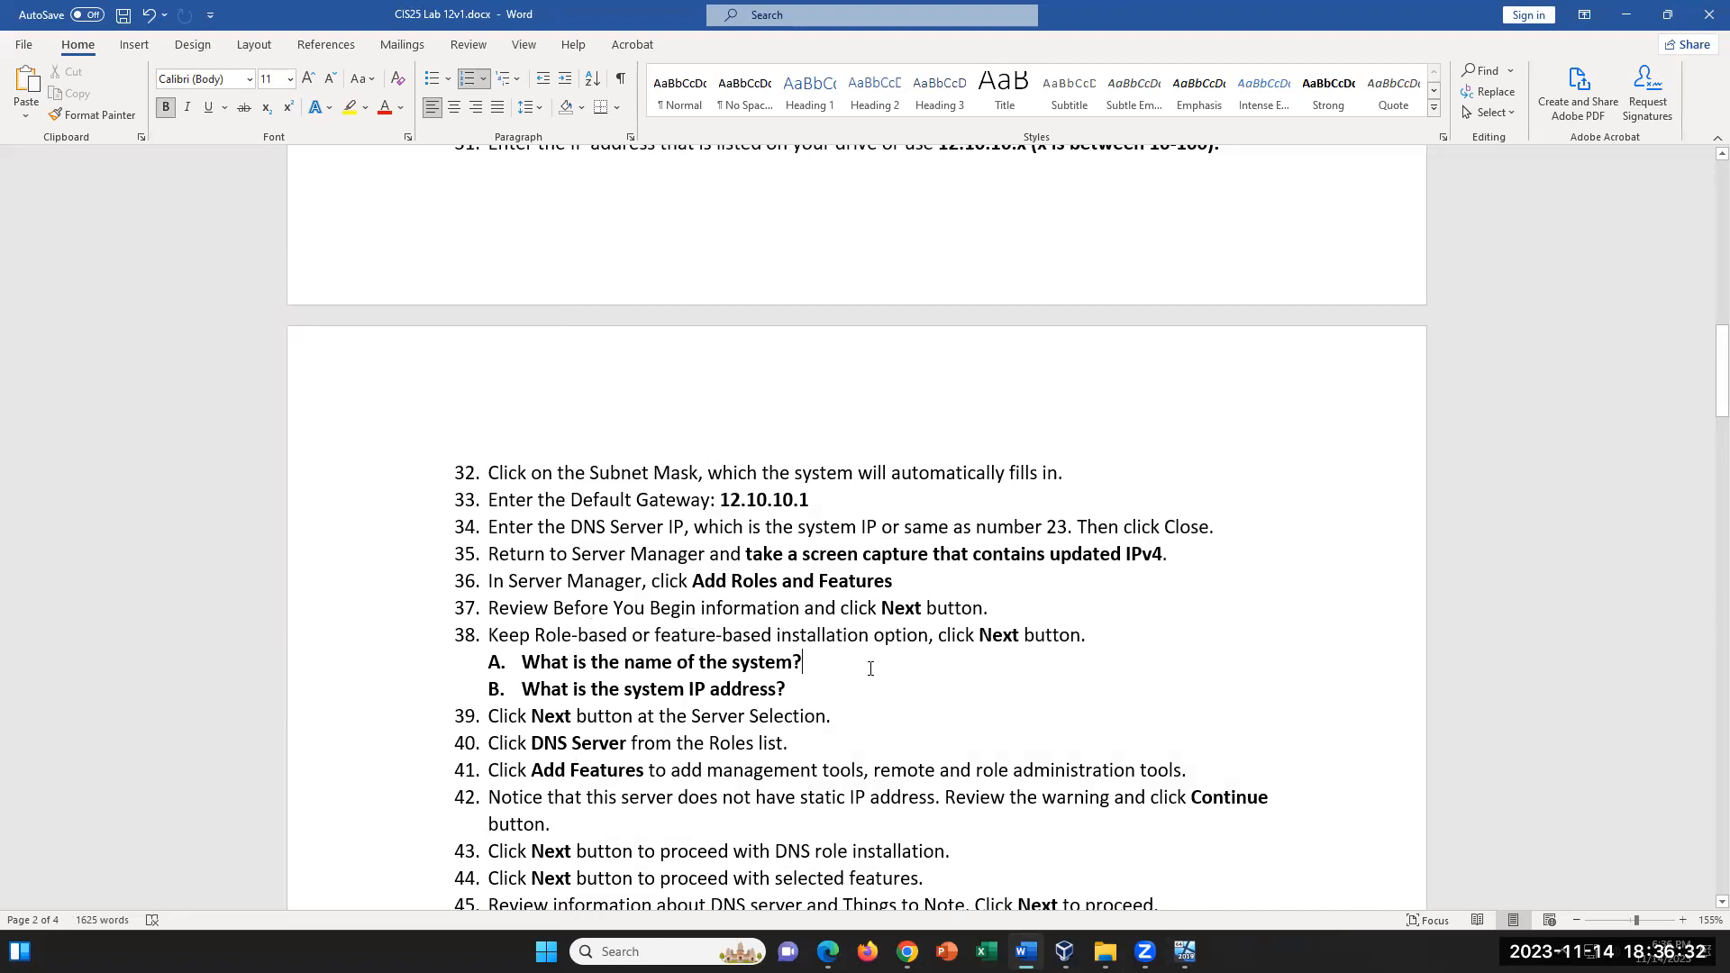
pyautogui.moveTo(801, 665); pyautogui.dragTo(519, 658)
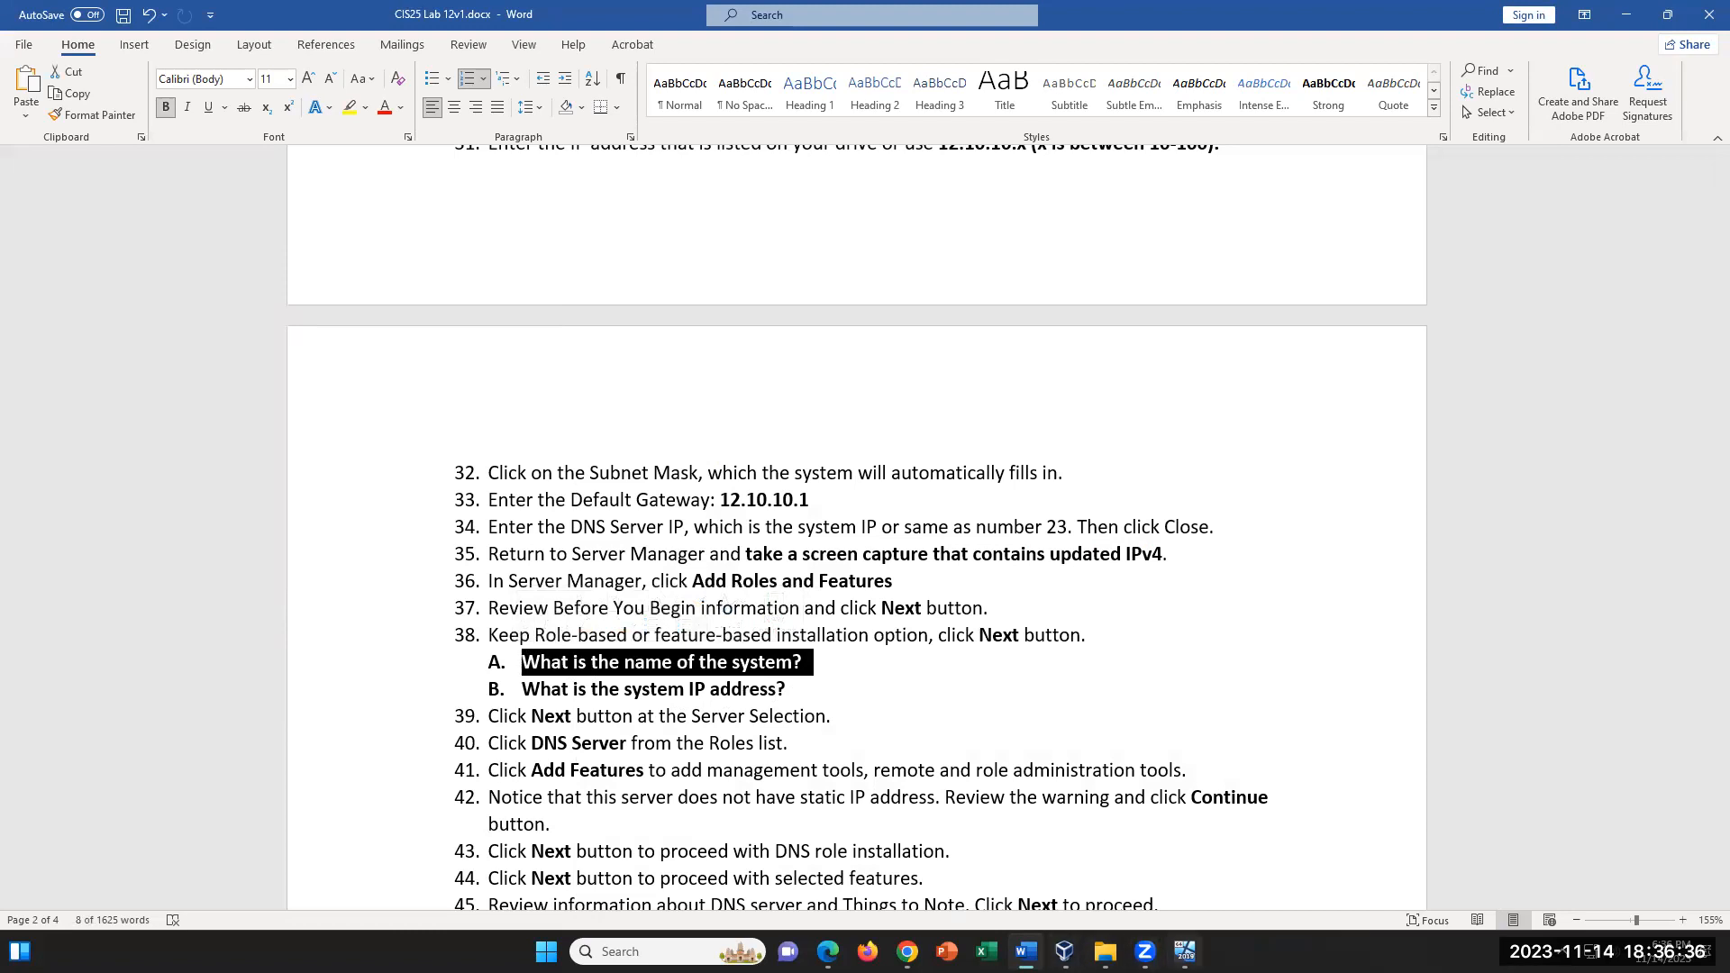
# - Return to the VM's wizard, keep the default installation type and the selected pool server, and proceed to Server Roles
pyautogui.click(1185, 951)
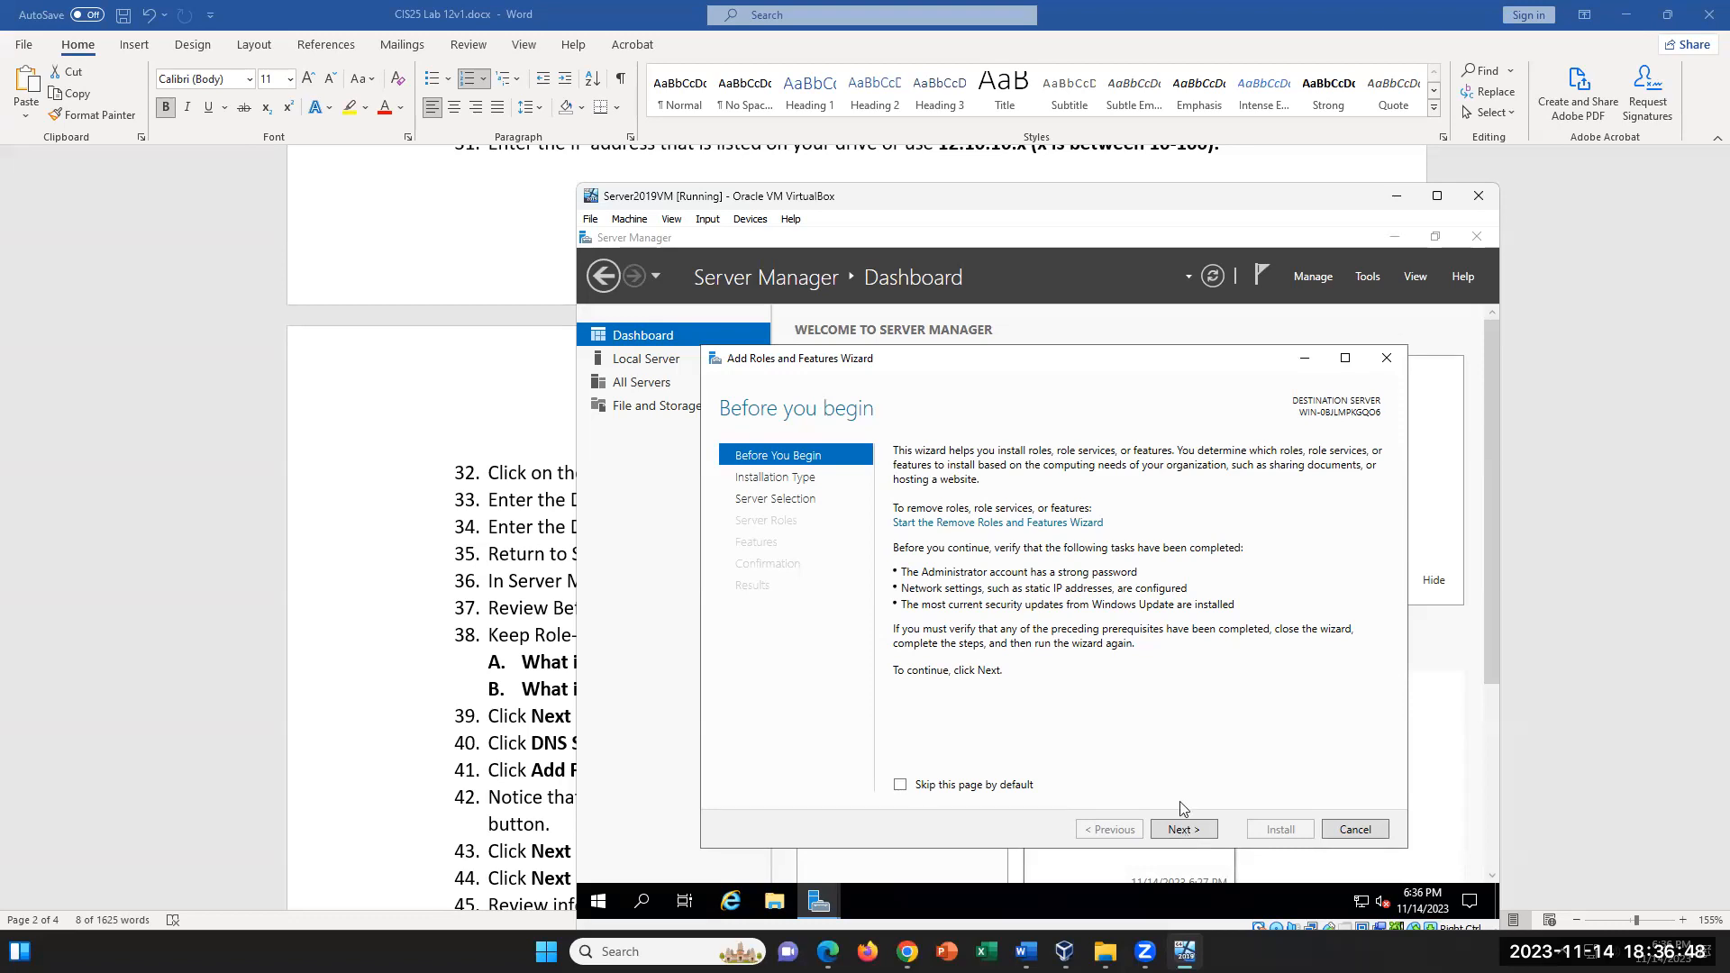
pyautogui.click(1183, 830)
pyautogui.click(1184, 829)
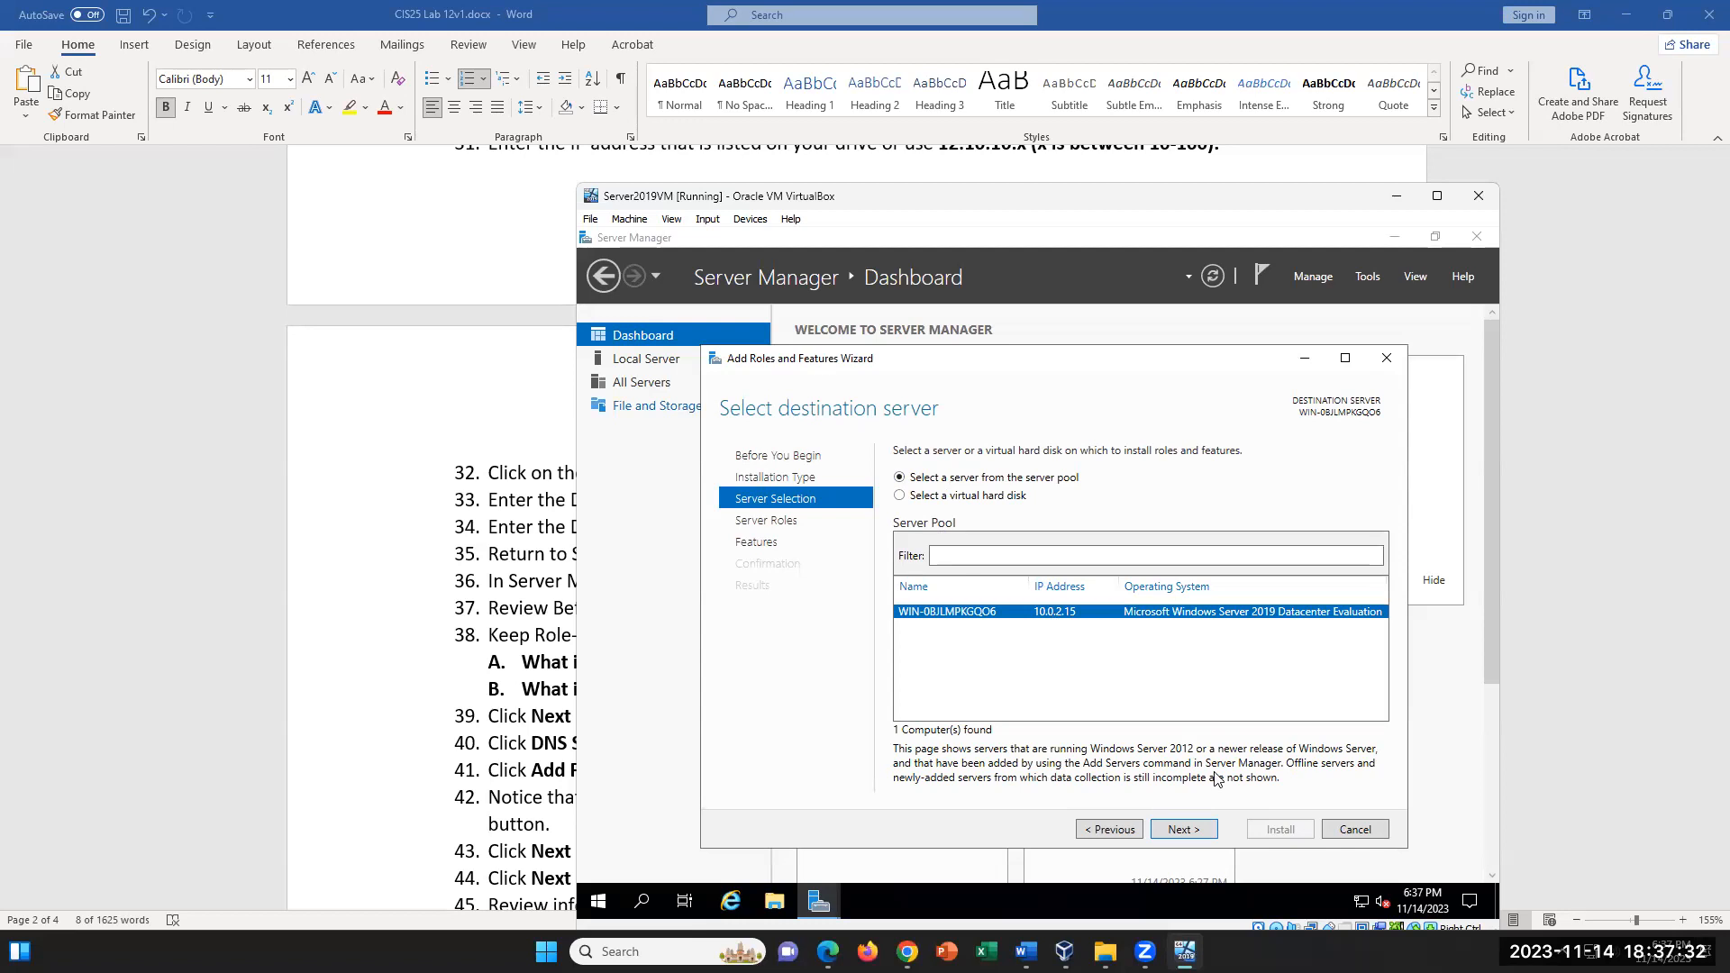
pyautogui.click(1169, 830)
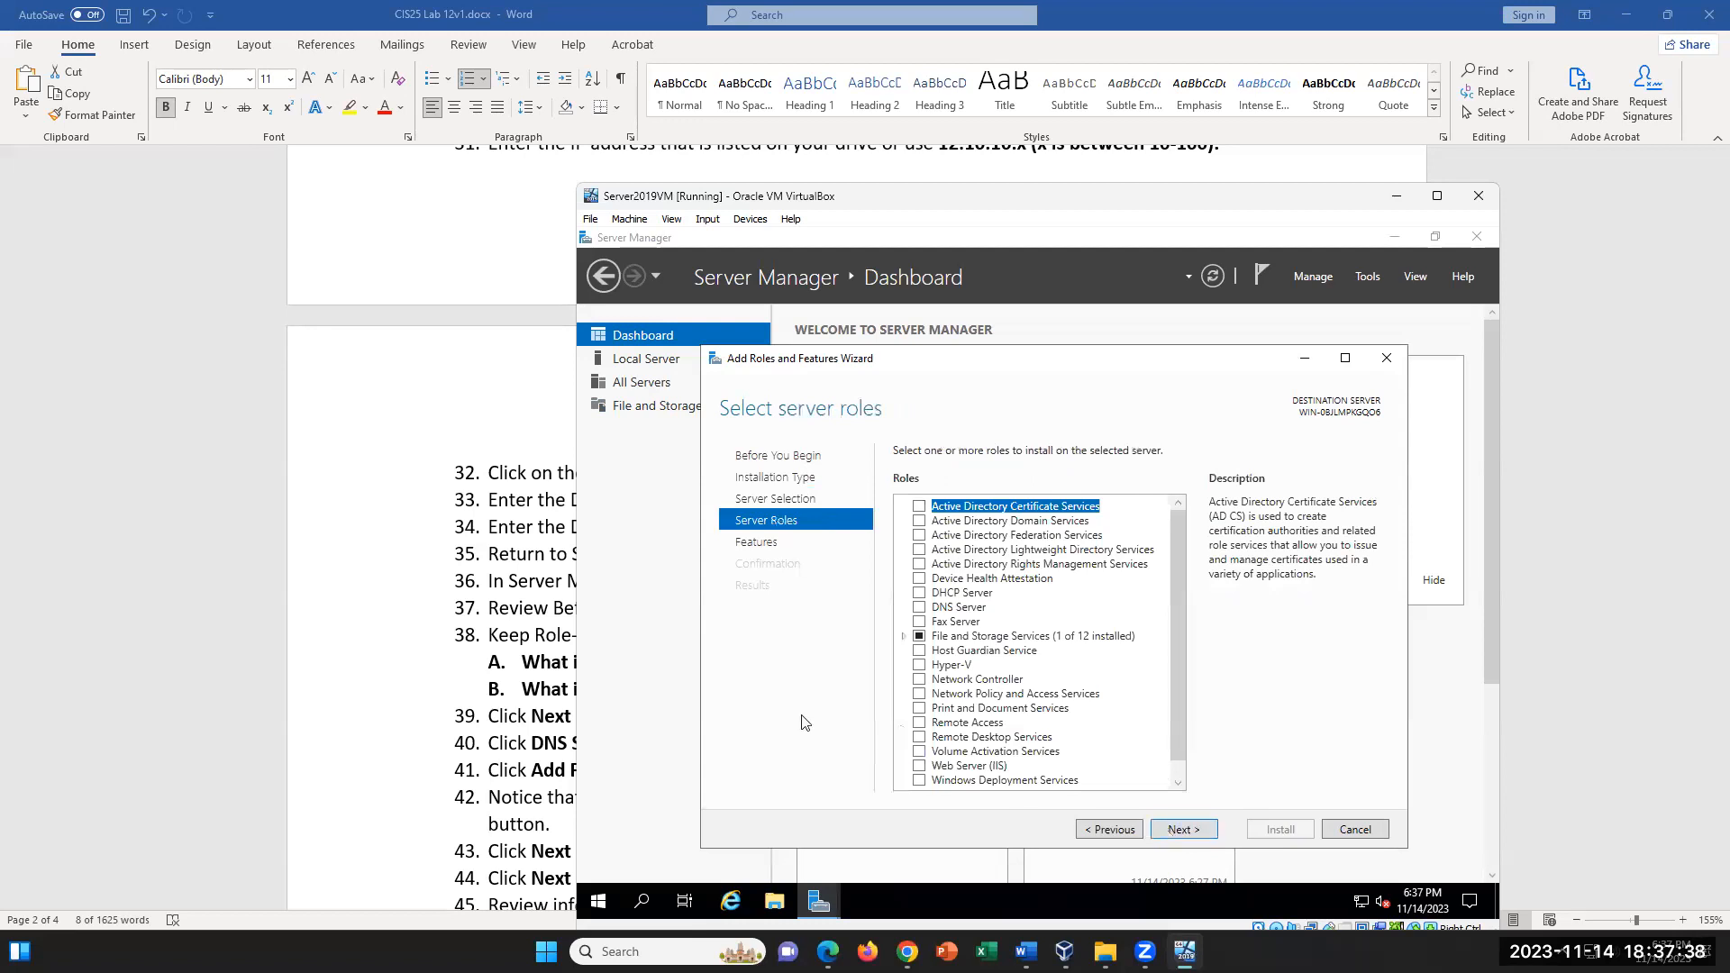
# - Review the lab document's system IP address question, the address range in step 31, and the DNS steps 39 to 56
pyautogui.click(552, 678)
pyautogui.moveTo(798, 694); pyautogui.dragTo(522, 690)
pyautogui.scroll(3, 904, 686)
pyautogui.scroll(2, 904, 687)
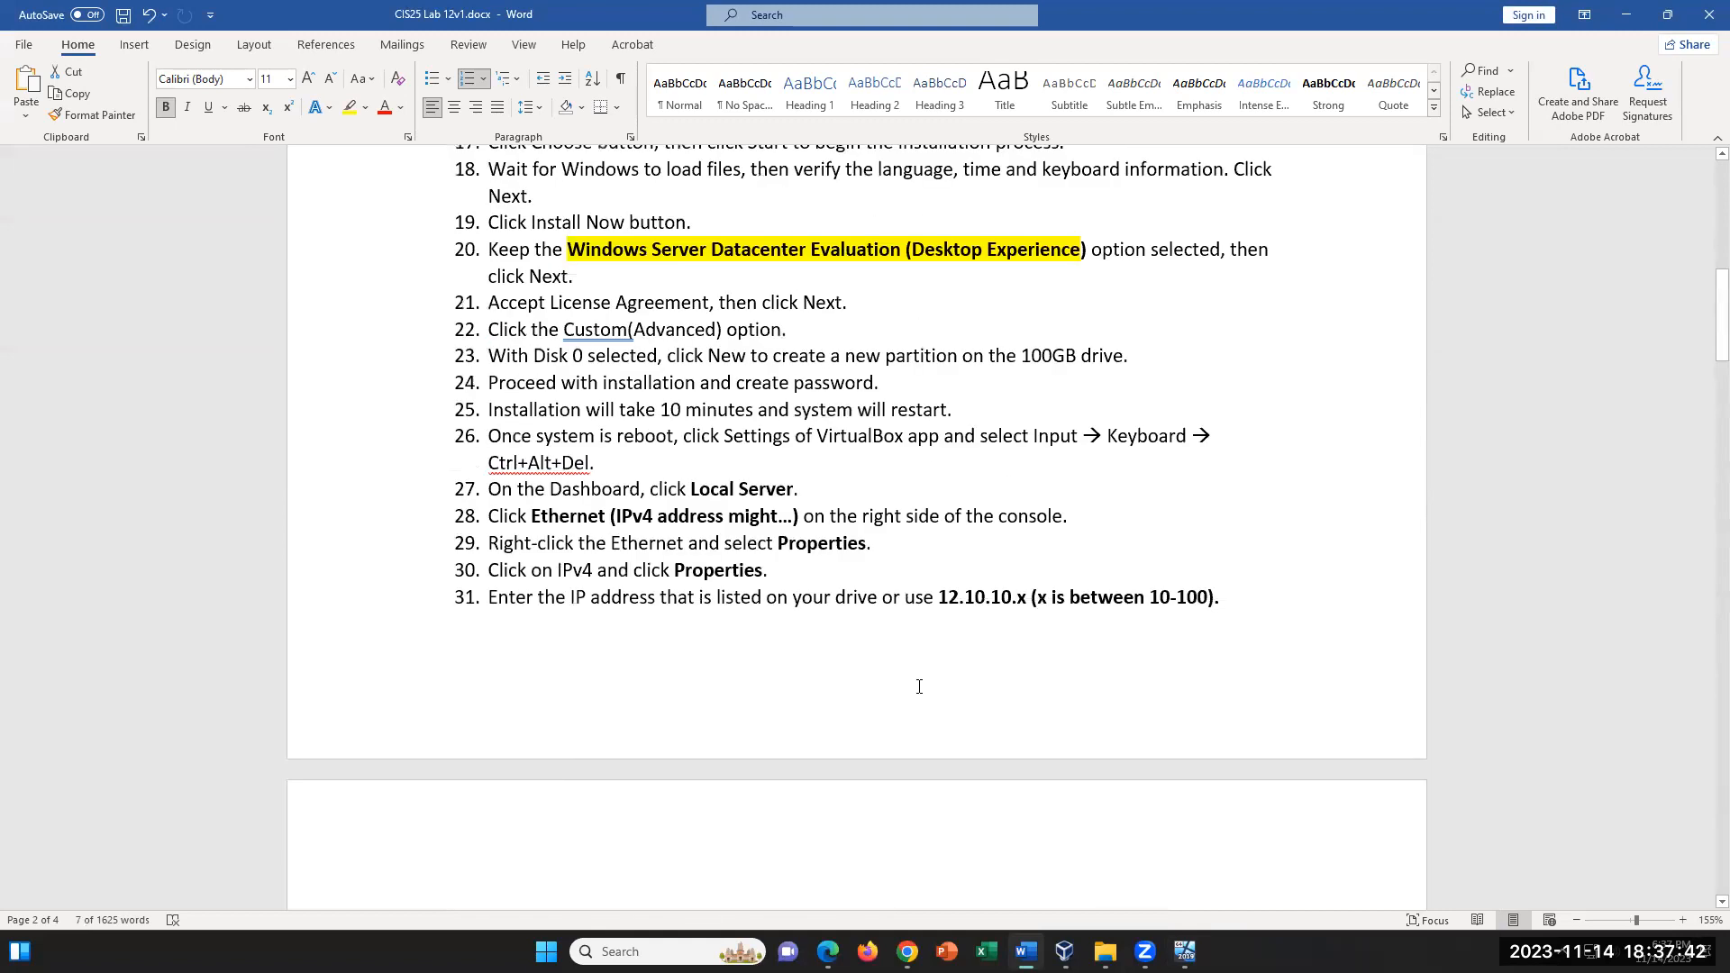
pyautogui.click(942, 595)
pyautogui.scroll(-4, 1015, 744)
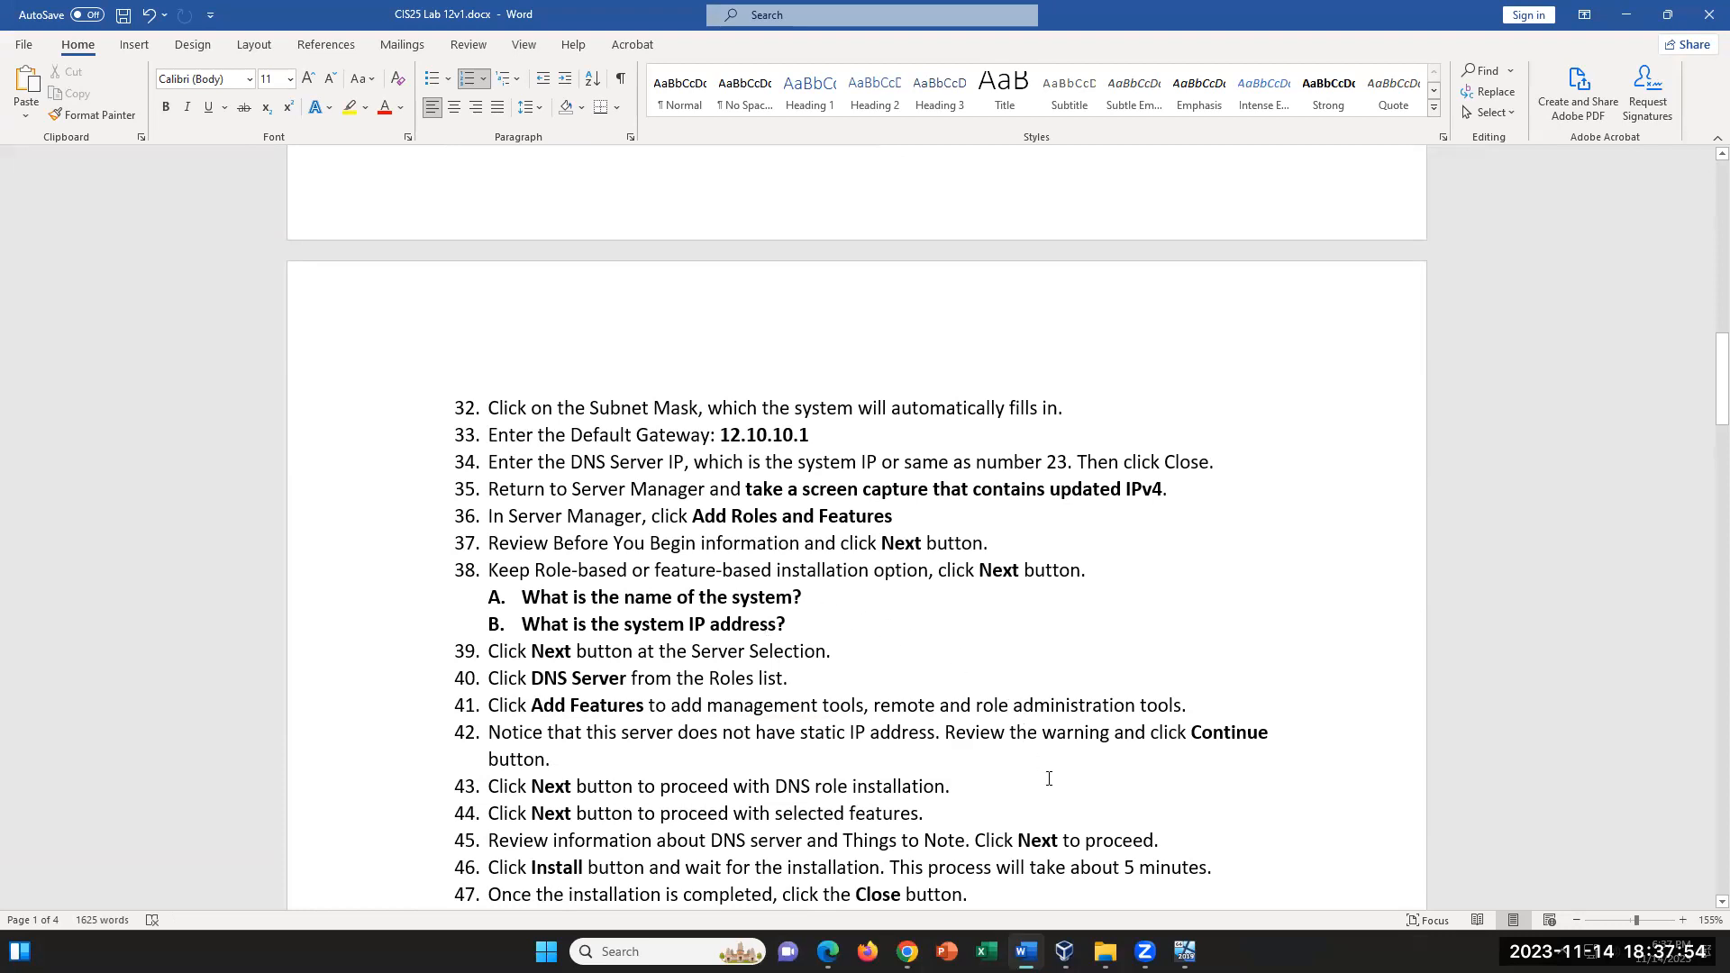
pyautogui.scroll(-2, 835, 676)
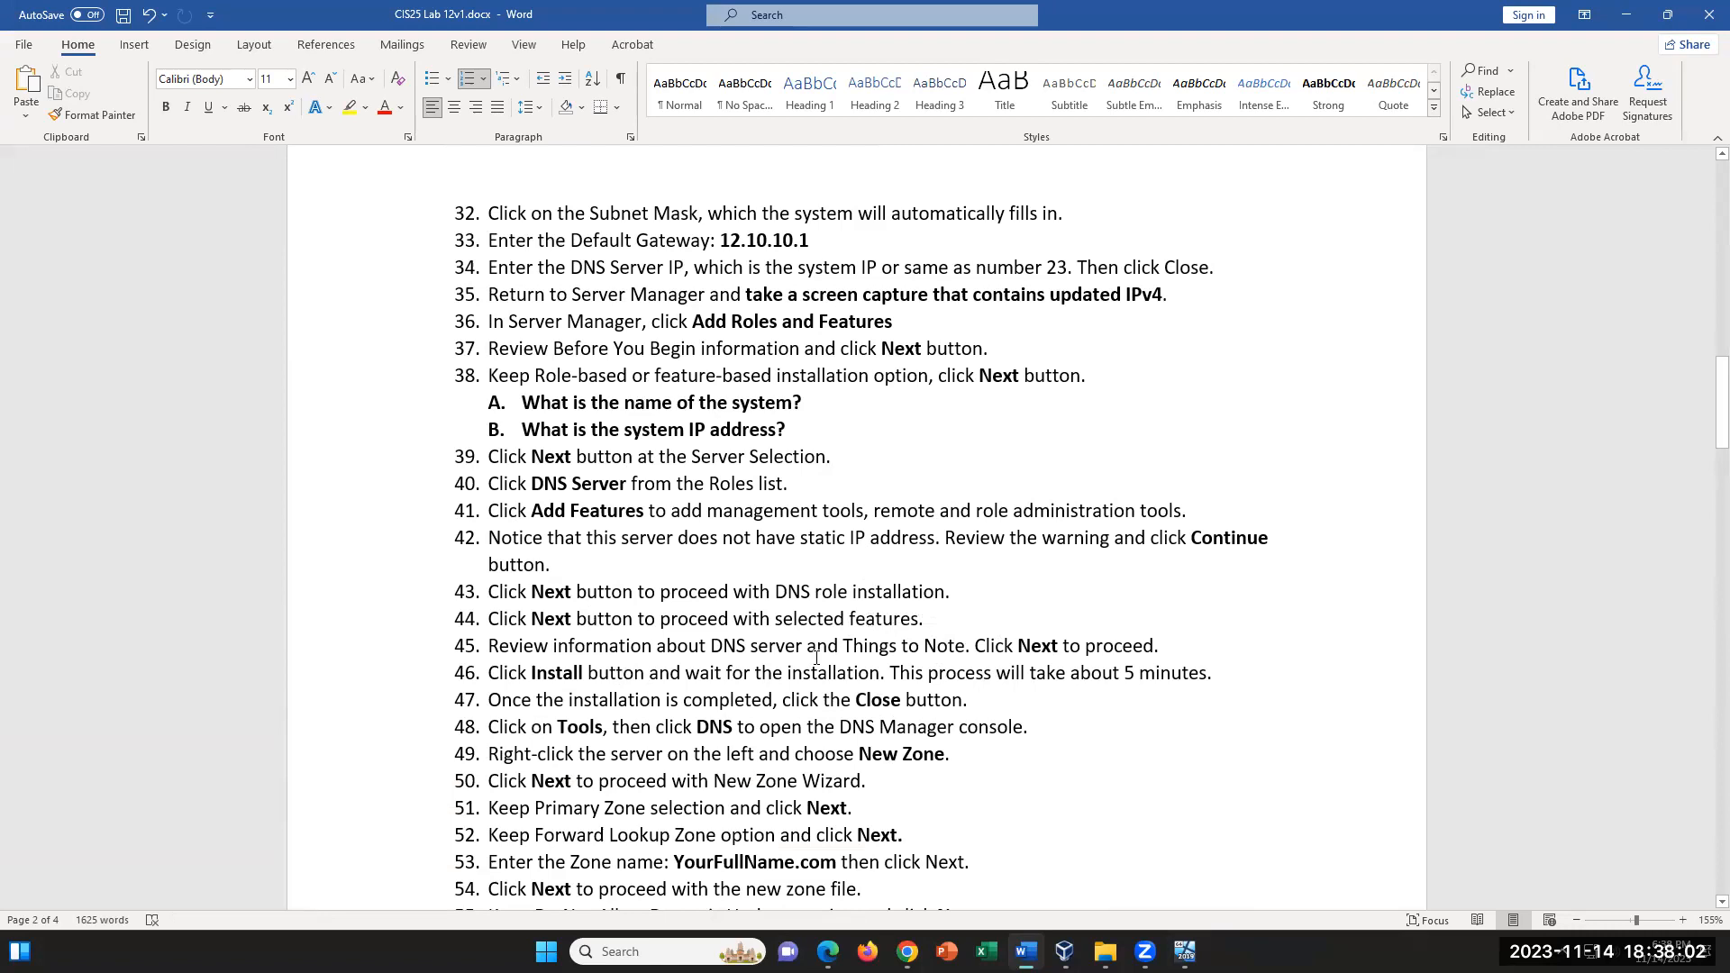
pyautogui.scroll(-4, 649, 691)
pyautogui.scroll(2, 986, 573)
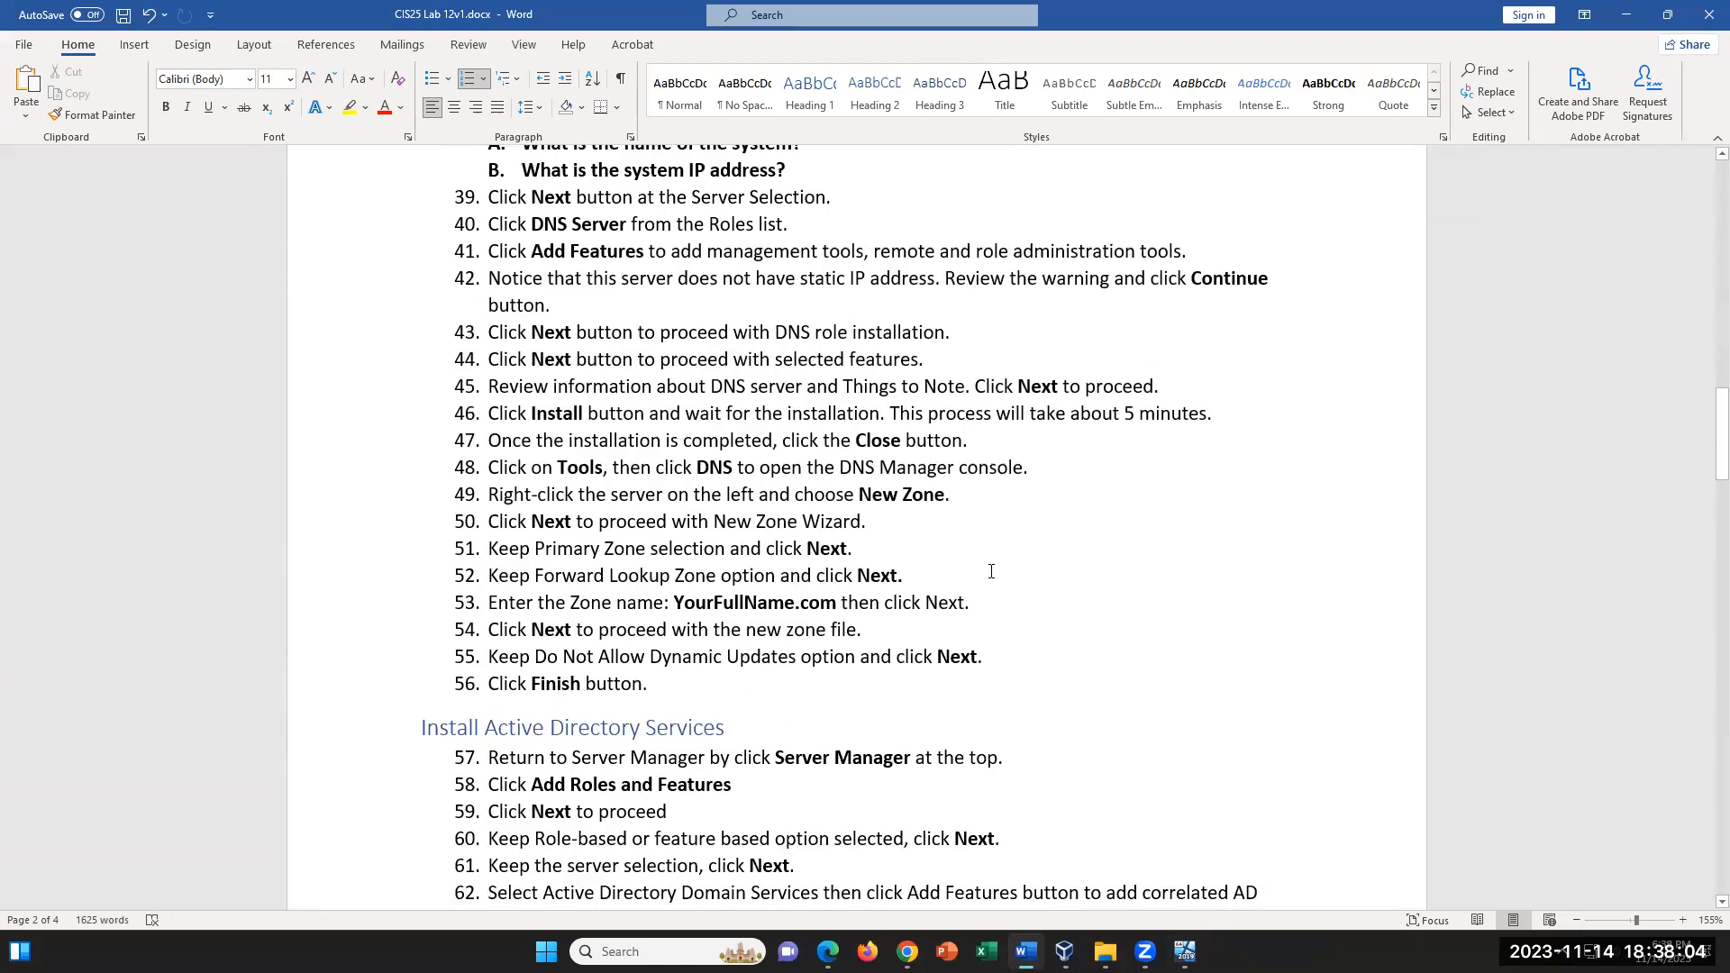
pyautogui.scroll(1, 991, 571)
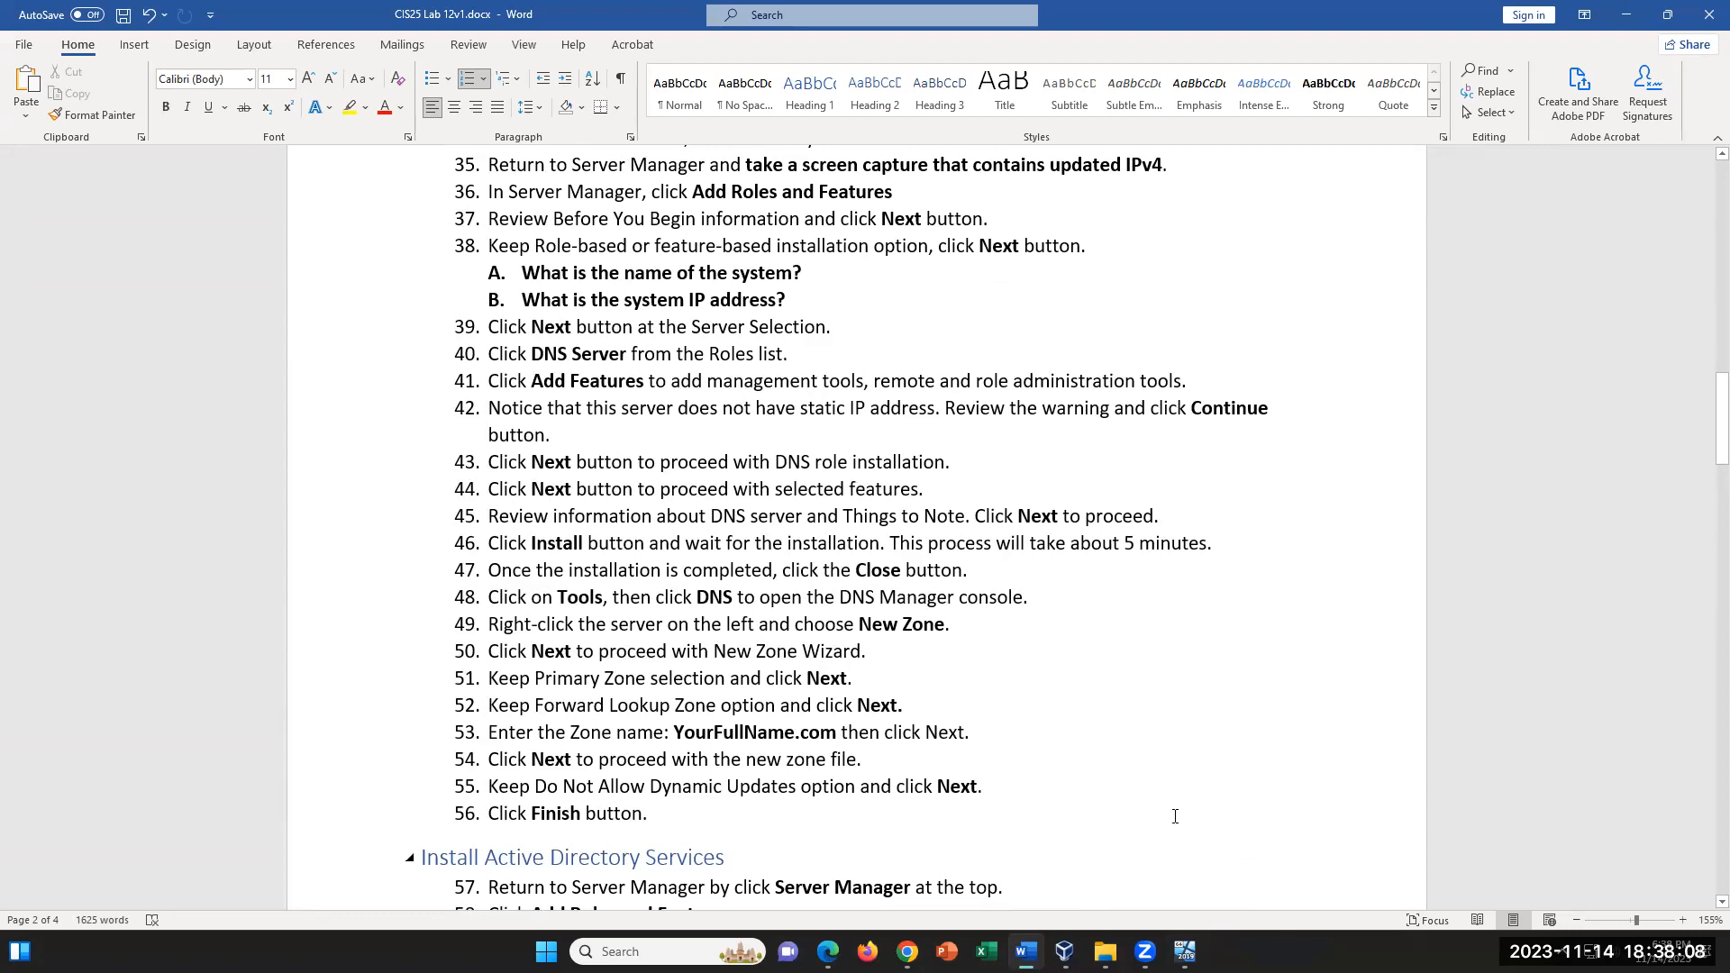
pyautogui.moveTo(509, 543); pyautogui.dragTo(1037, 784)
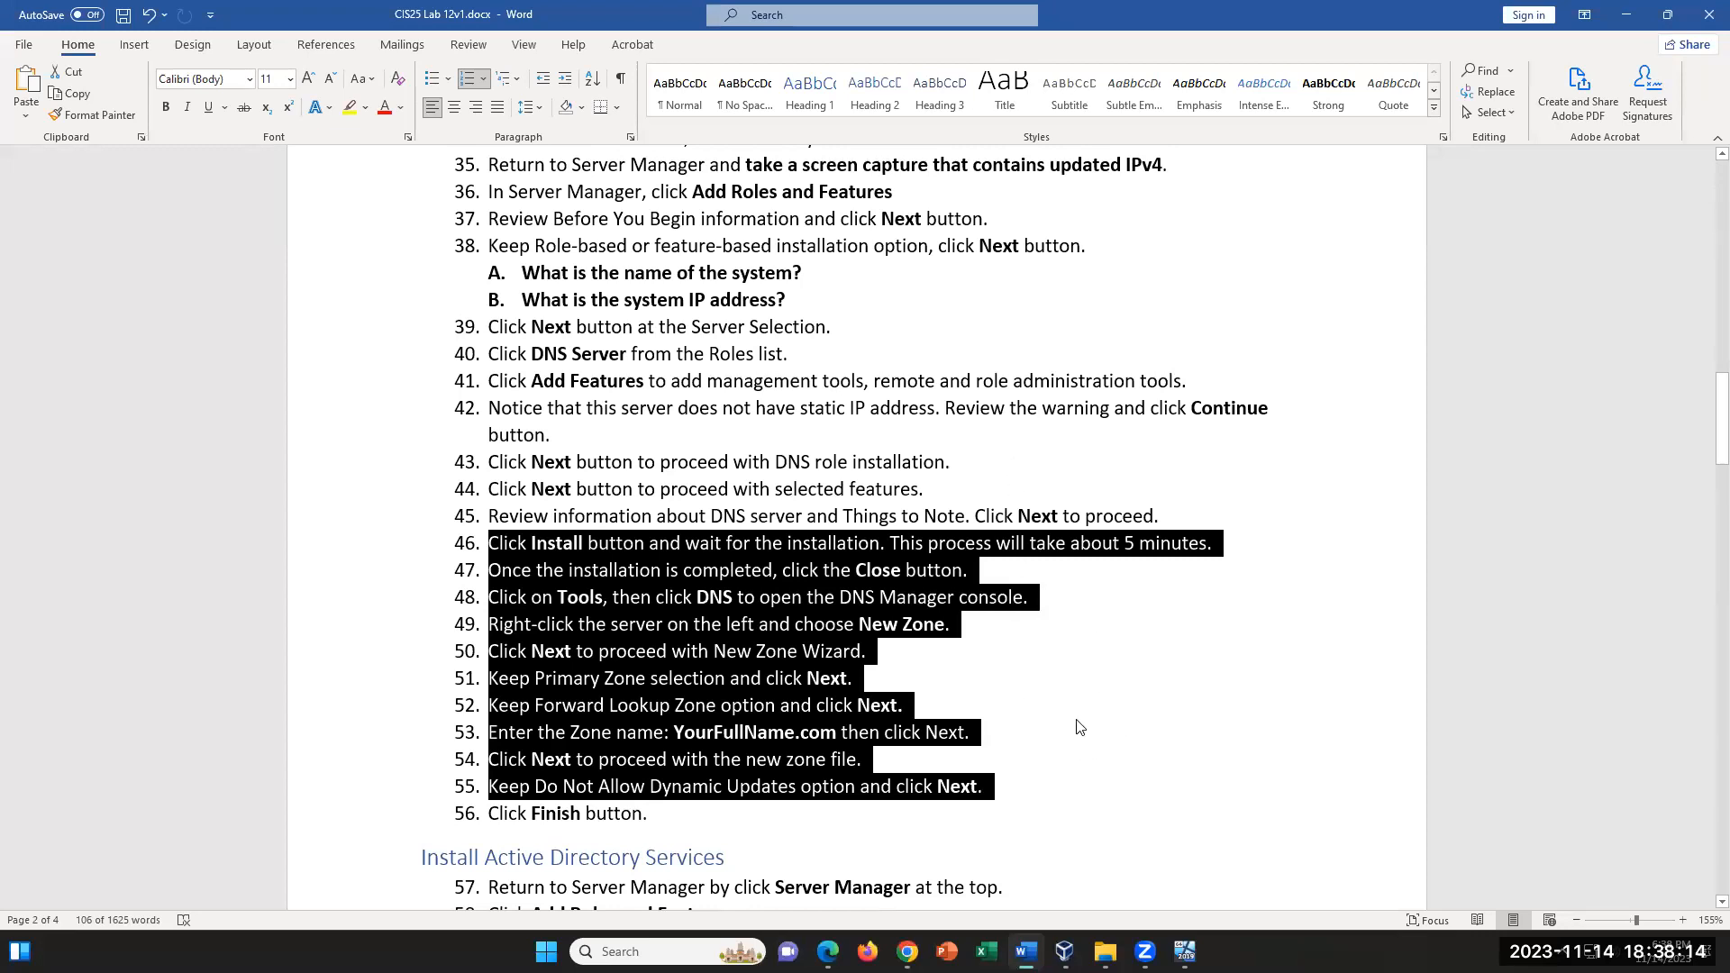
pyautogui.click(1089, 688)
# - Switch back to the VM and select the DNS Server role together with its required features
pyautogui.click(1185, 952)
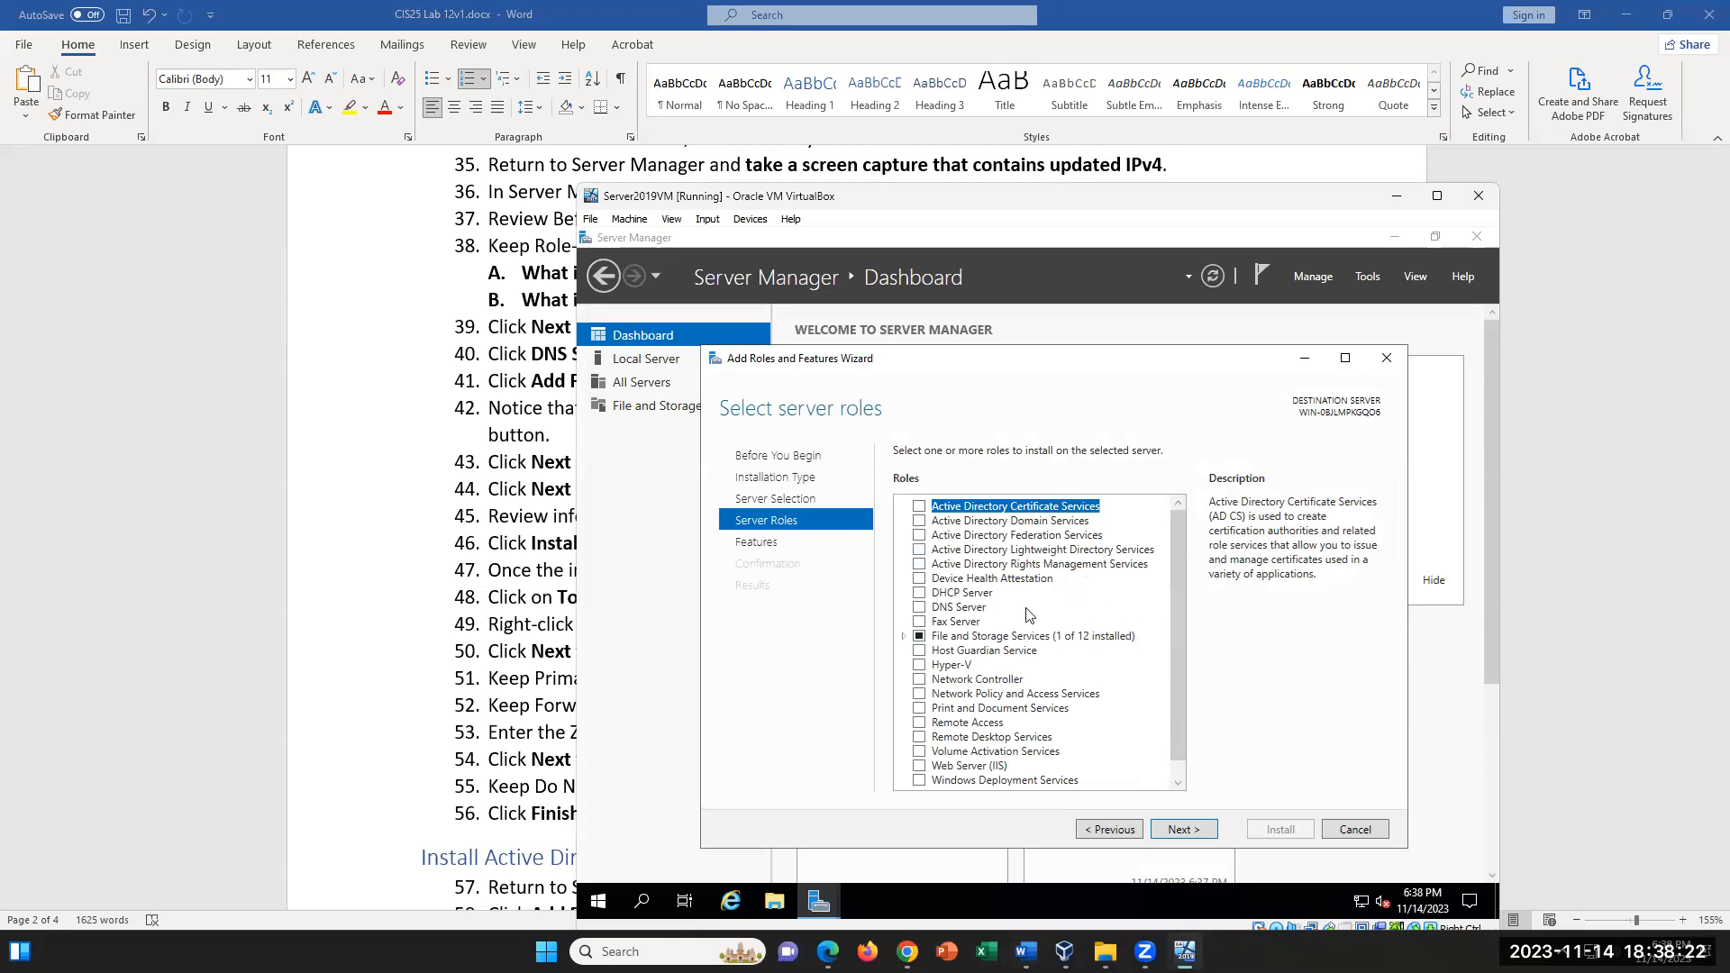
pyautogui.click(919, 608)
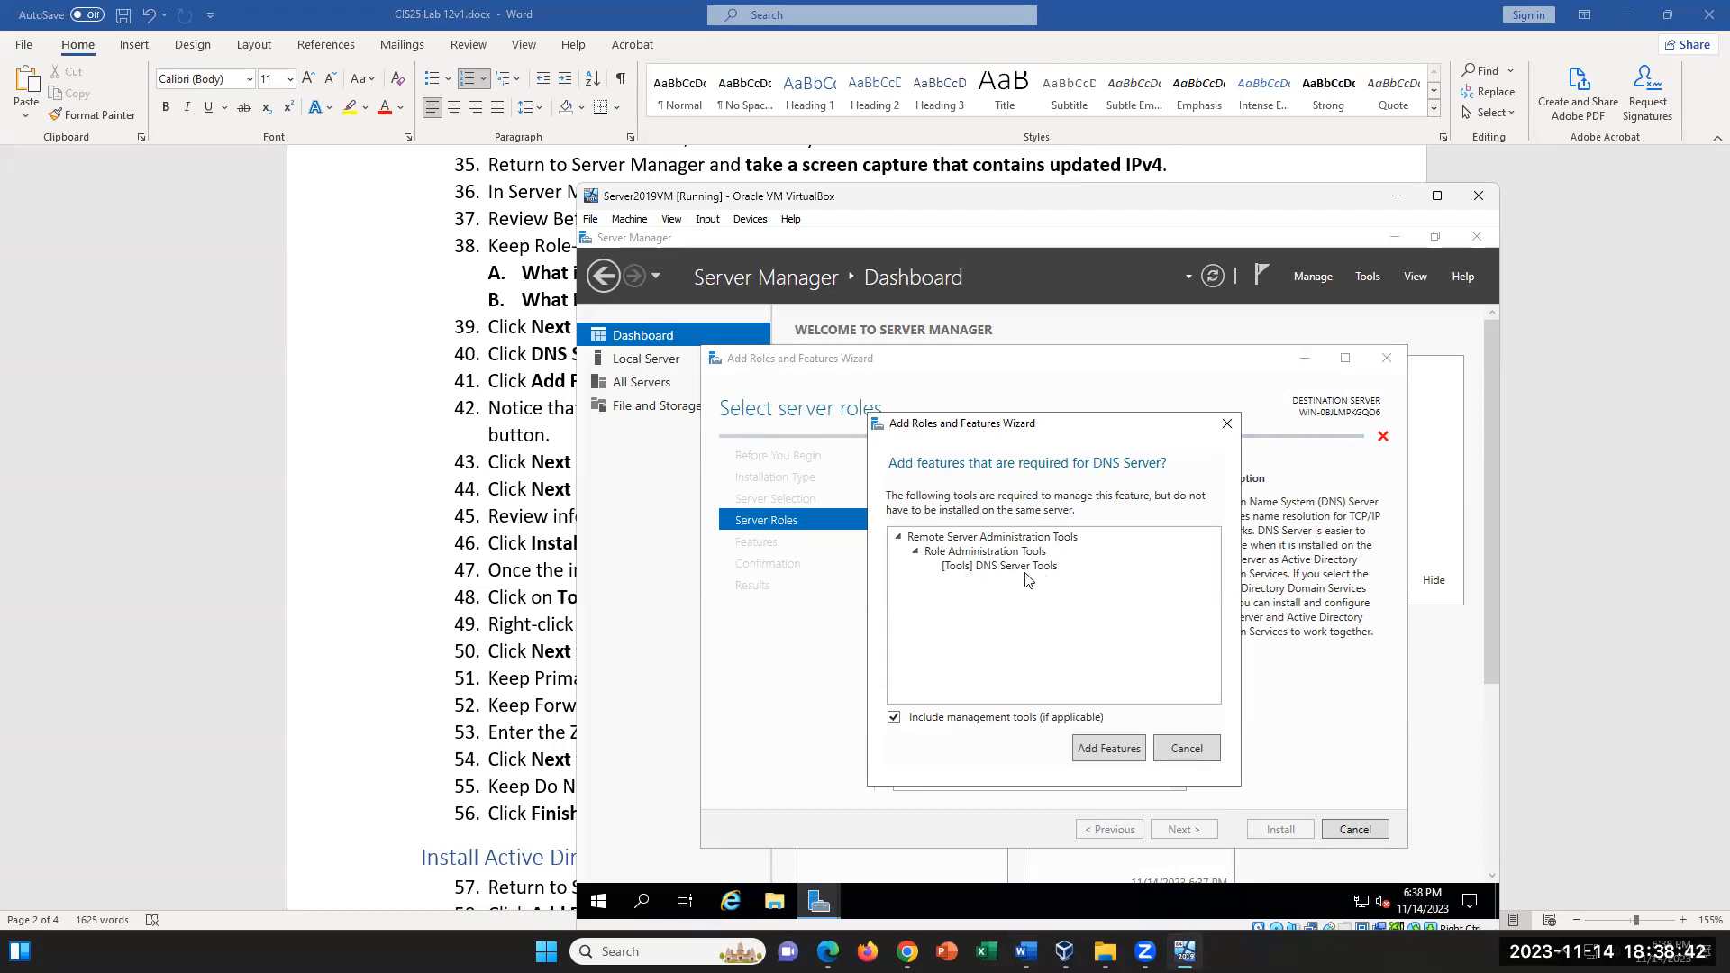
pyautogui.click(1108, 749)
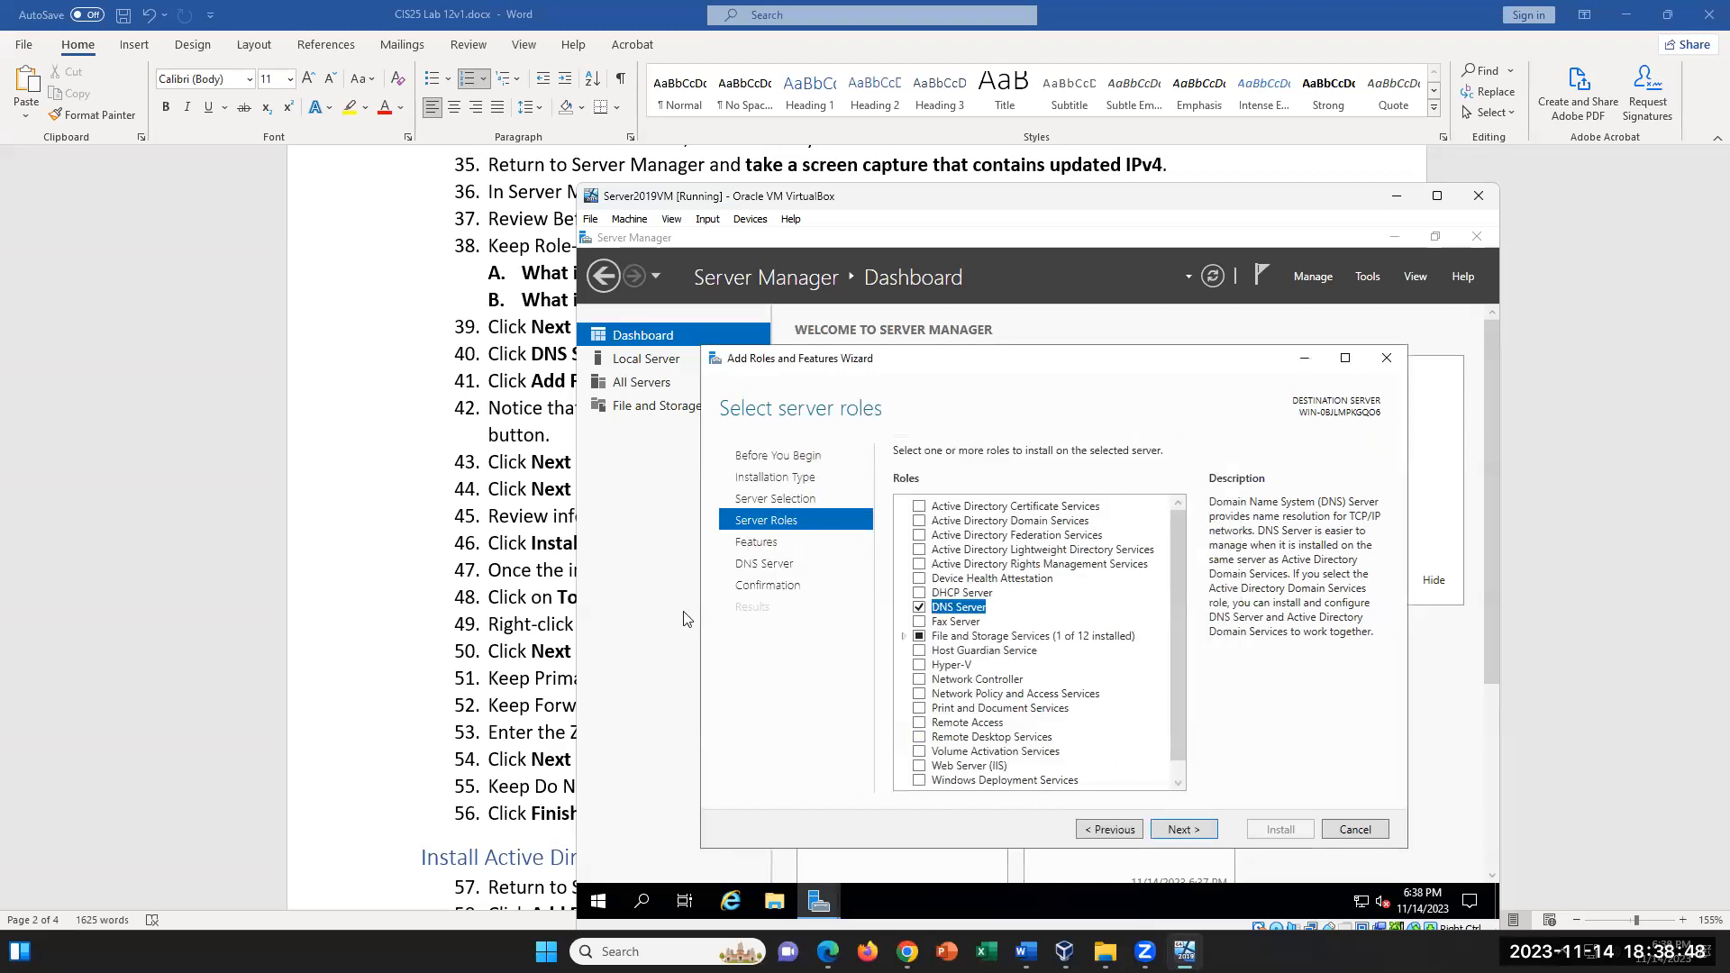
# - Select the Active Directory Domain Services role with its required features, and proceed past the default features to the DNS Server page
pyautogui.click(412, 576)
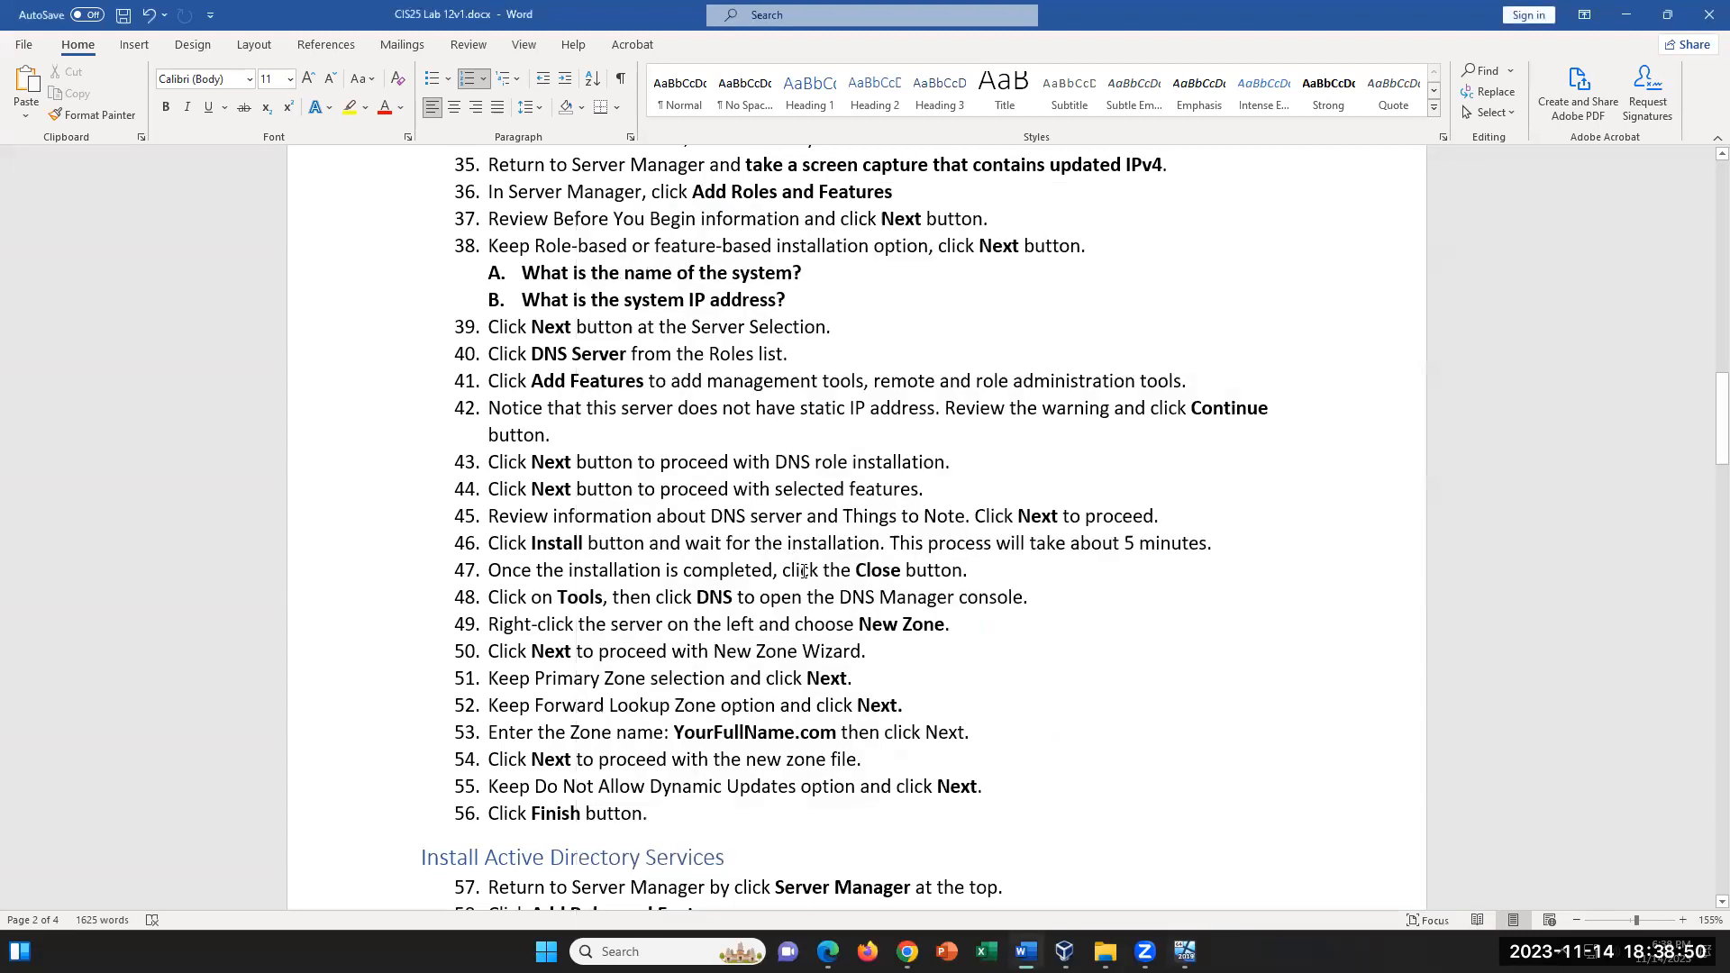
pyautogui.click(1185, 952)
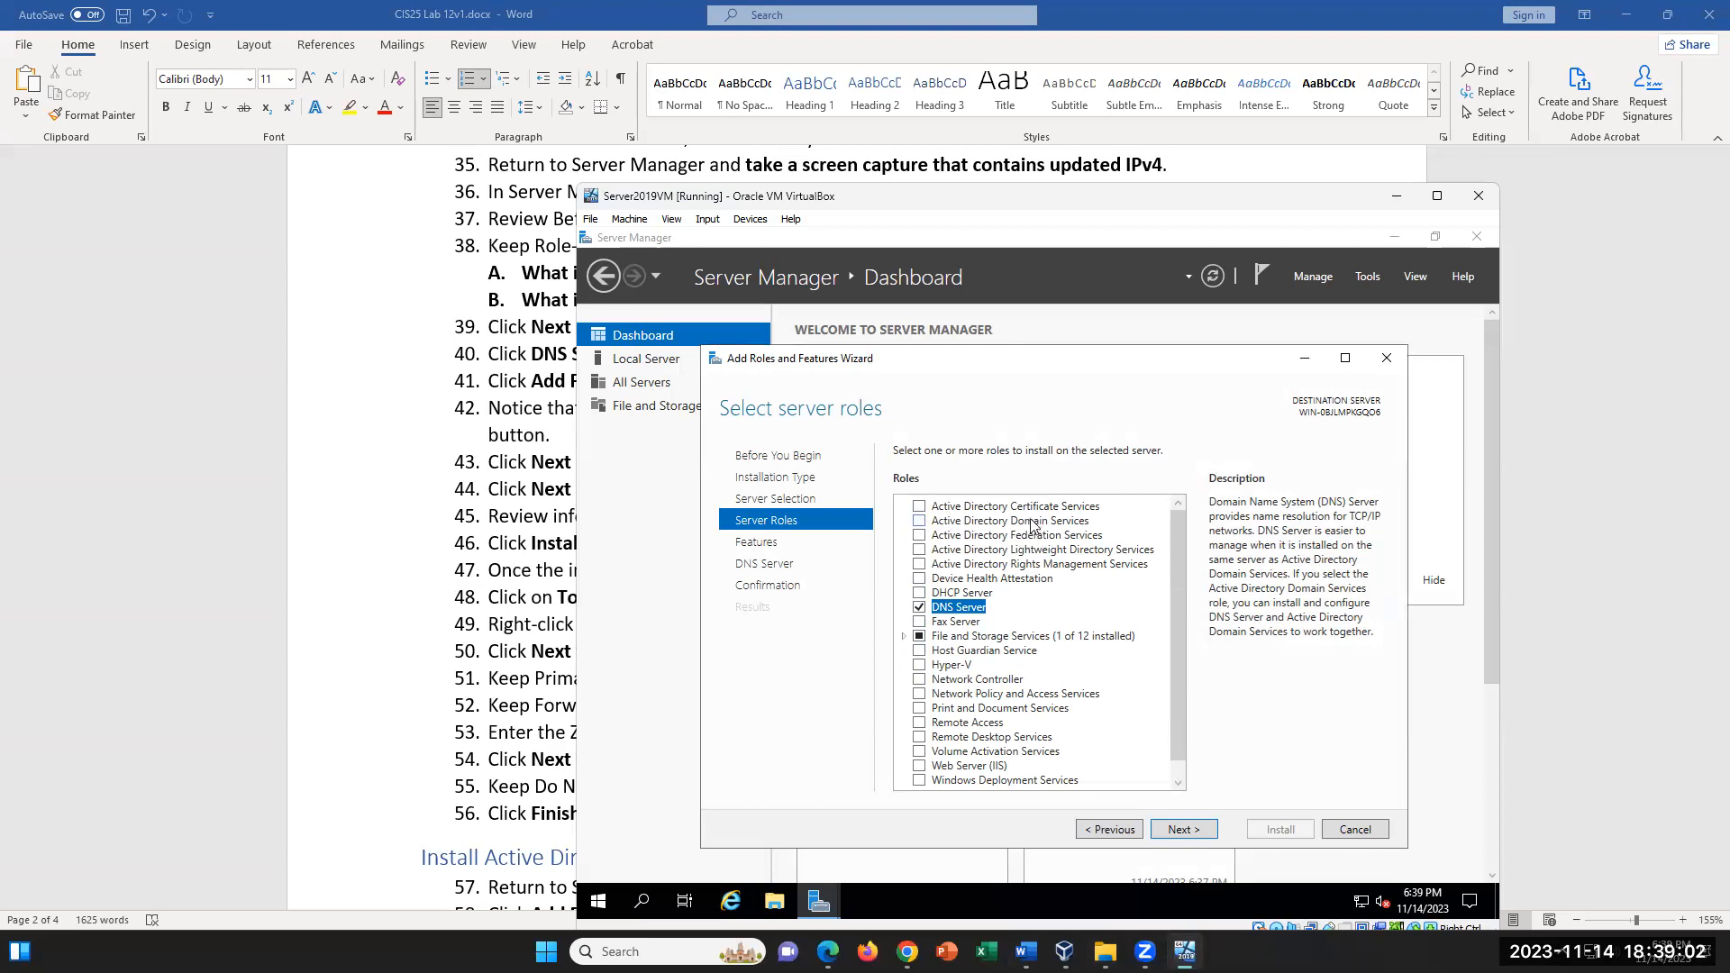
pyautogui.click(920, 521)
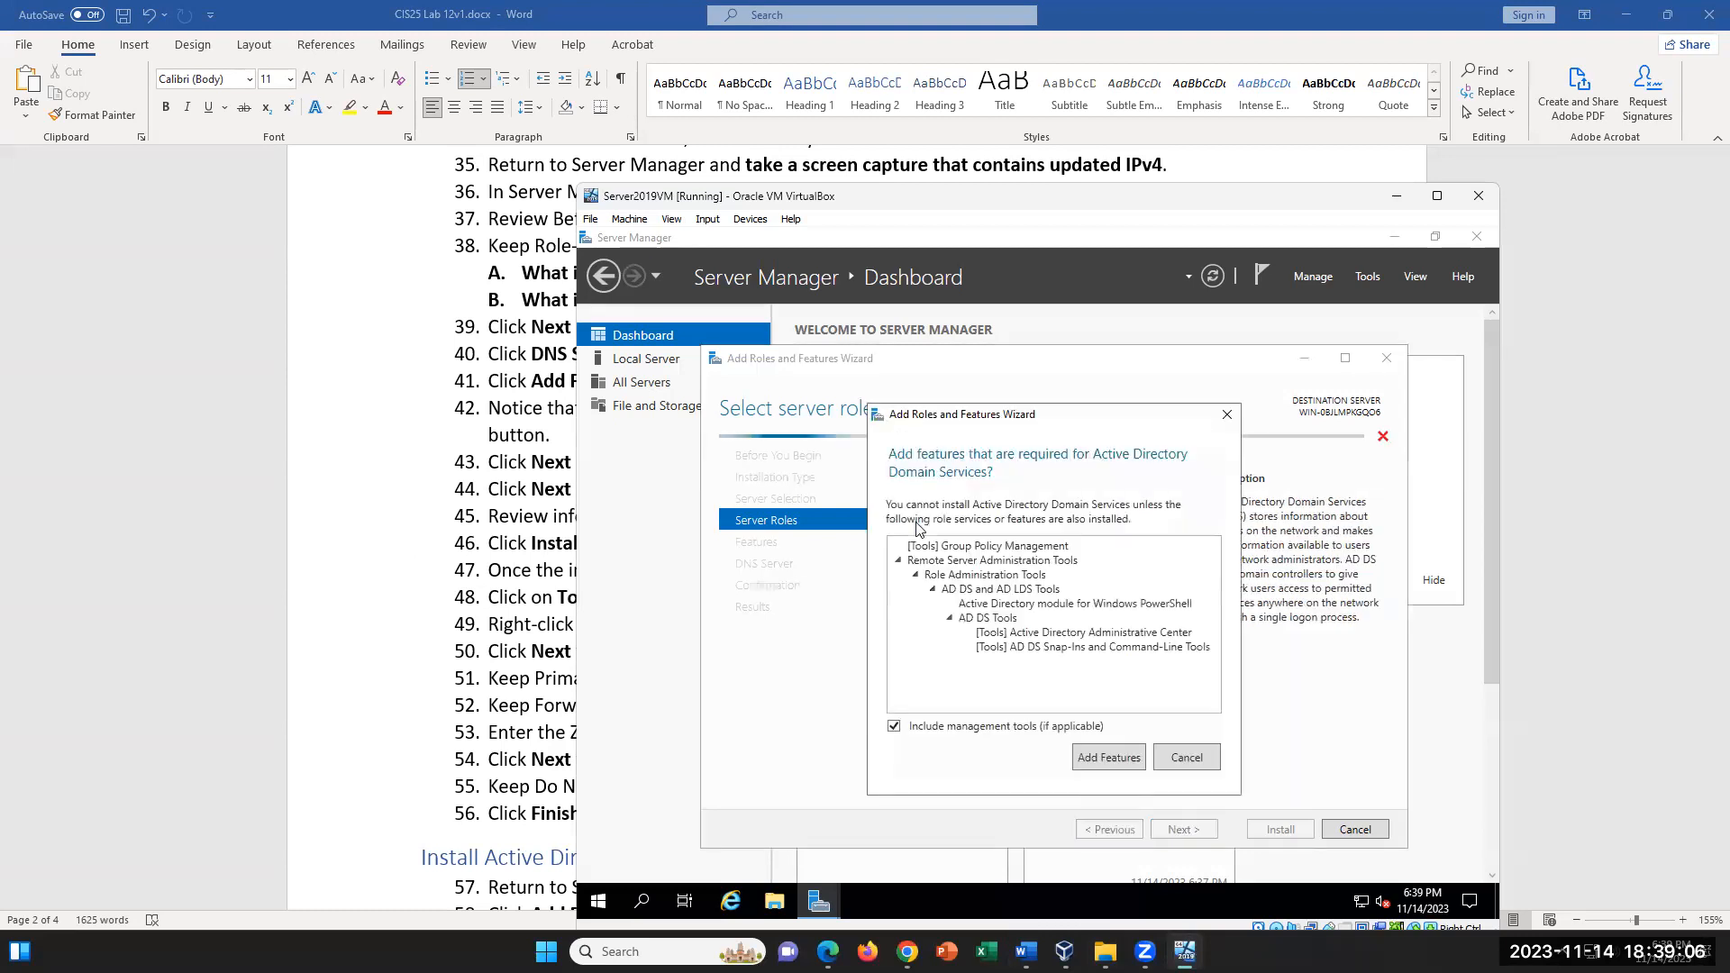
pyautogui.click(1227, 413)
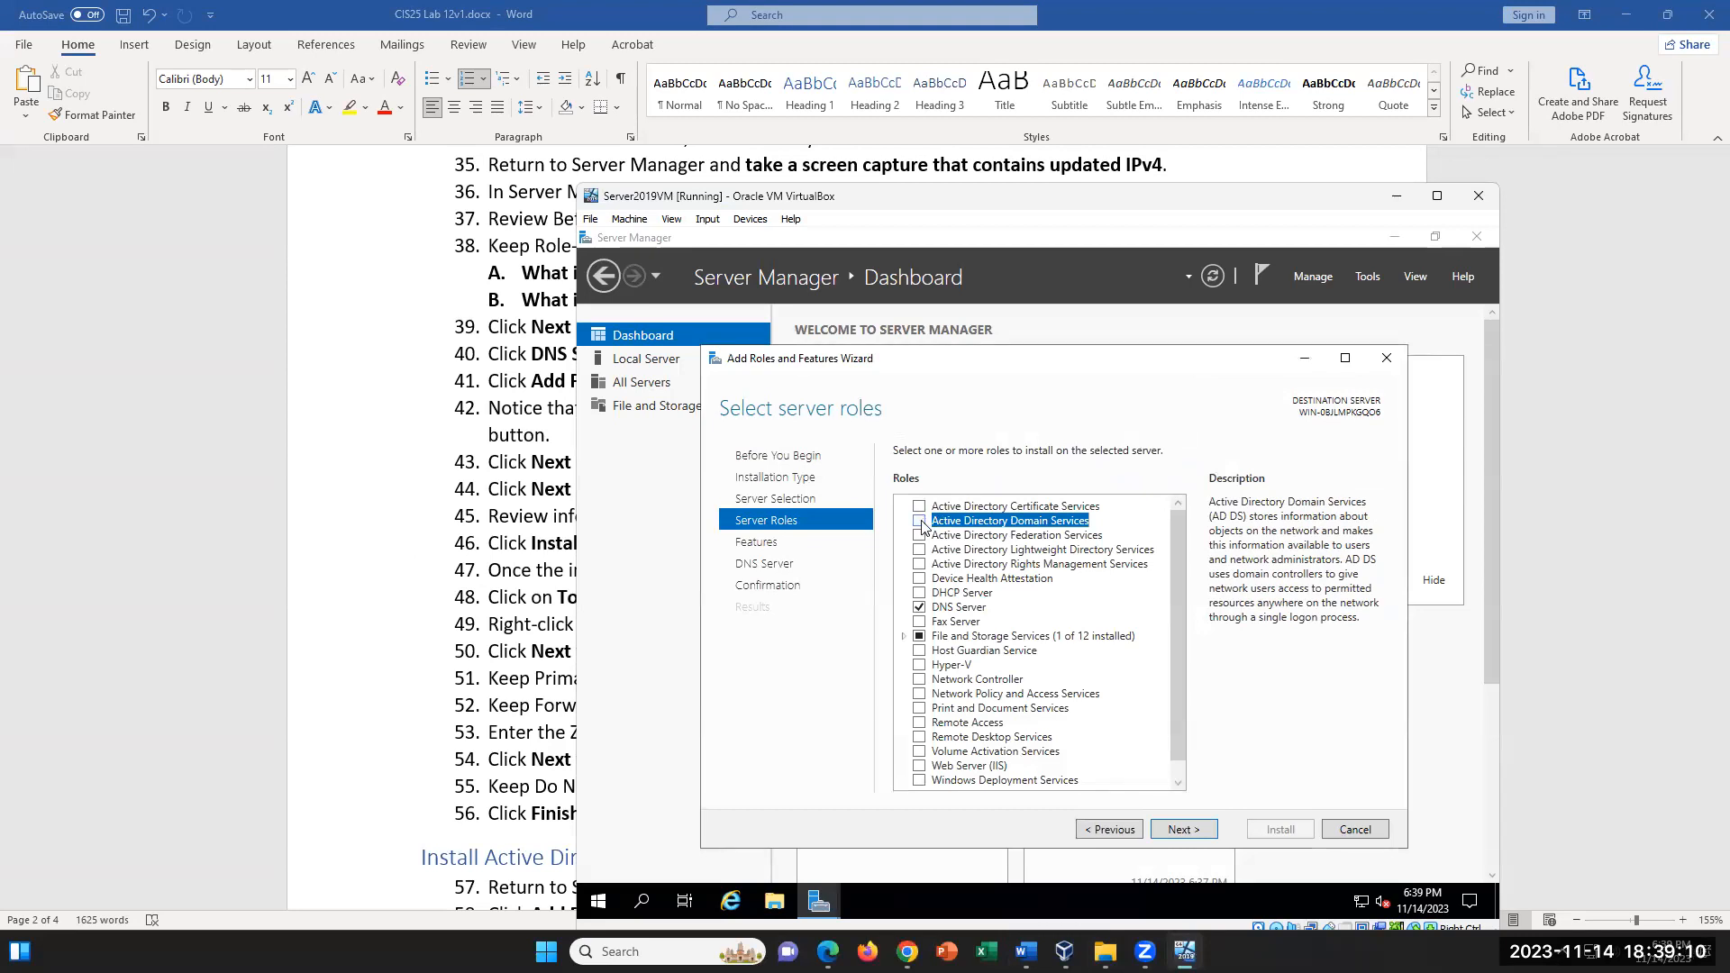
pyautogui.click(920, 521)
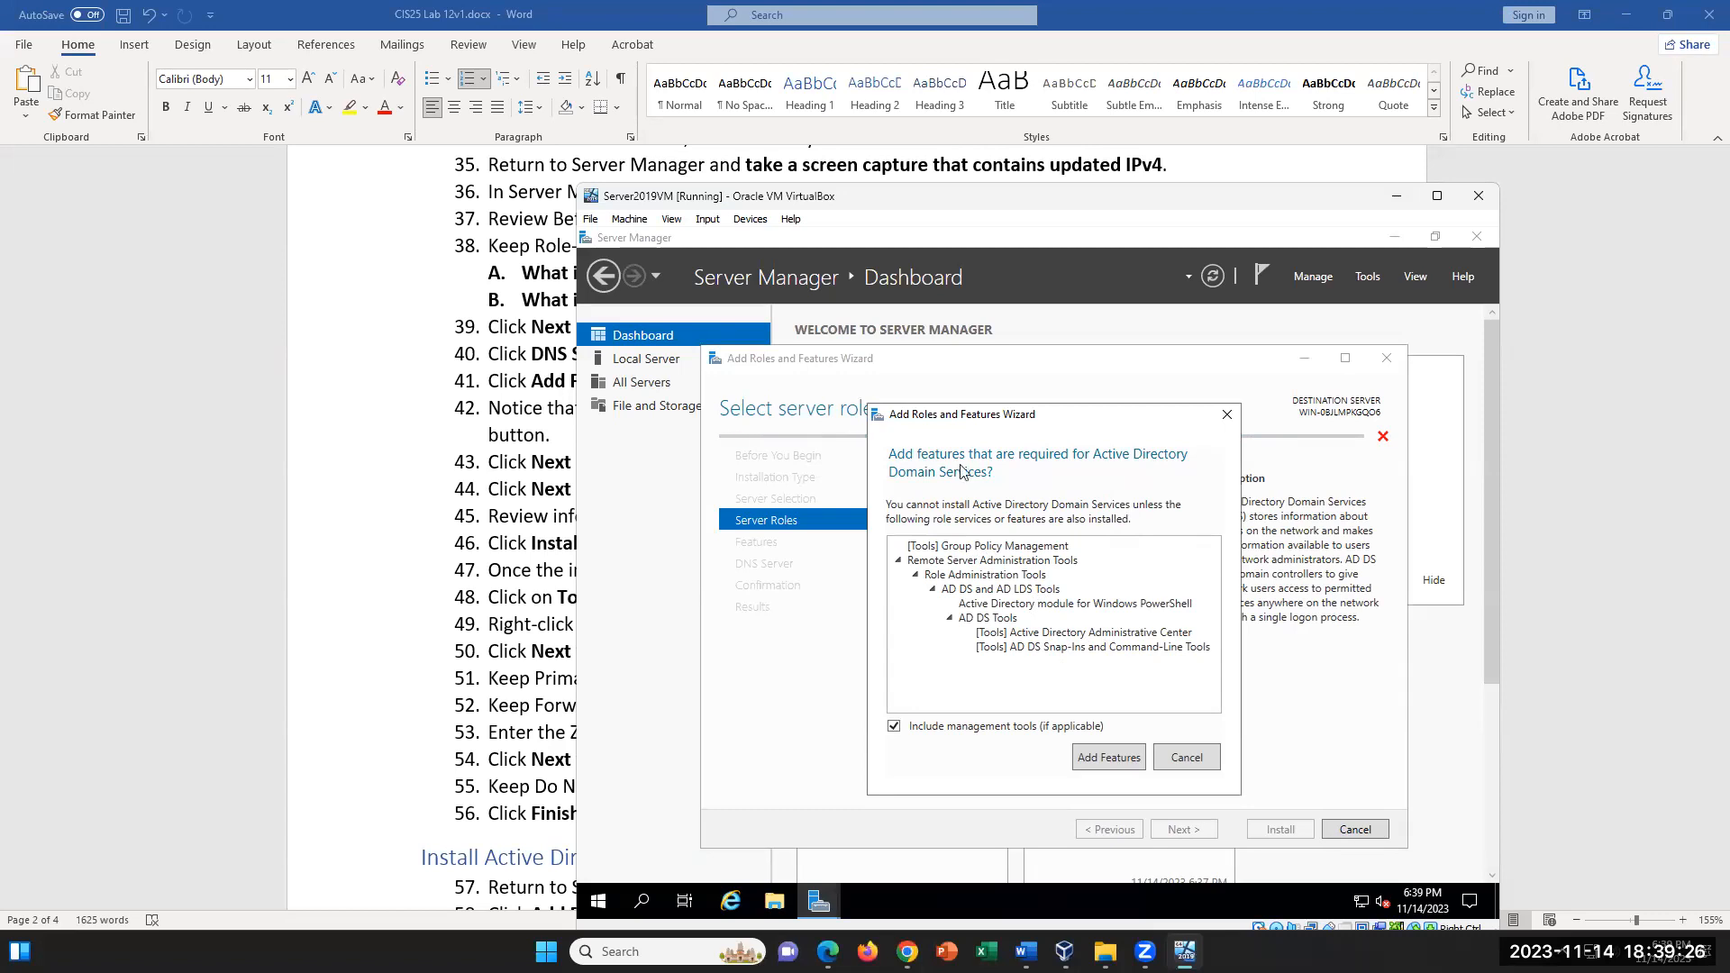
pyautogui.click(1109, 757)
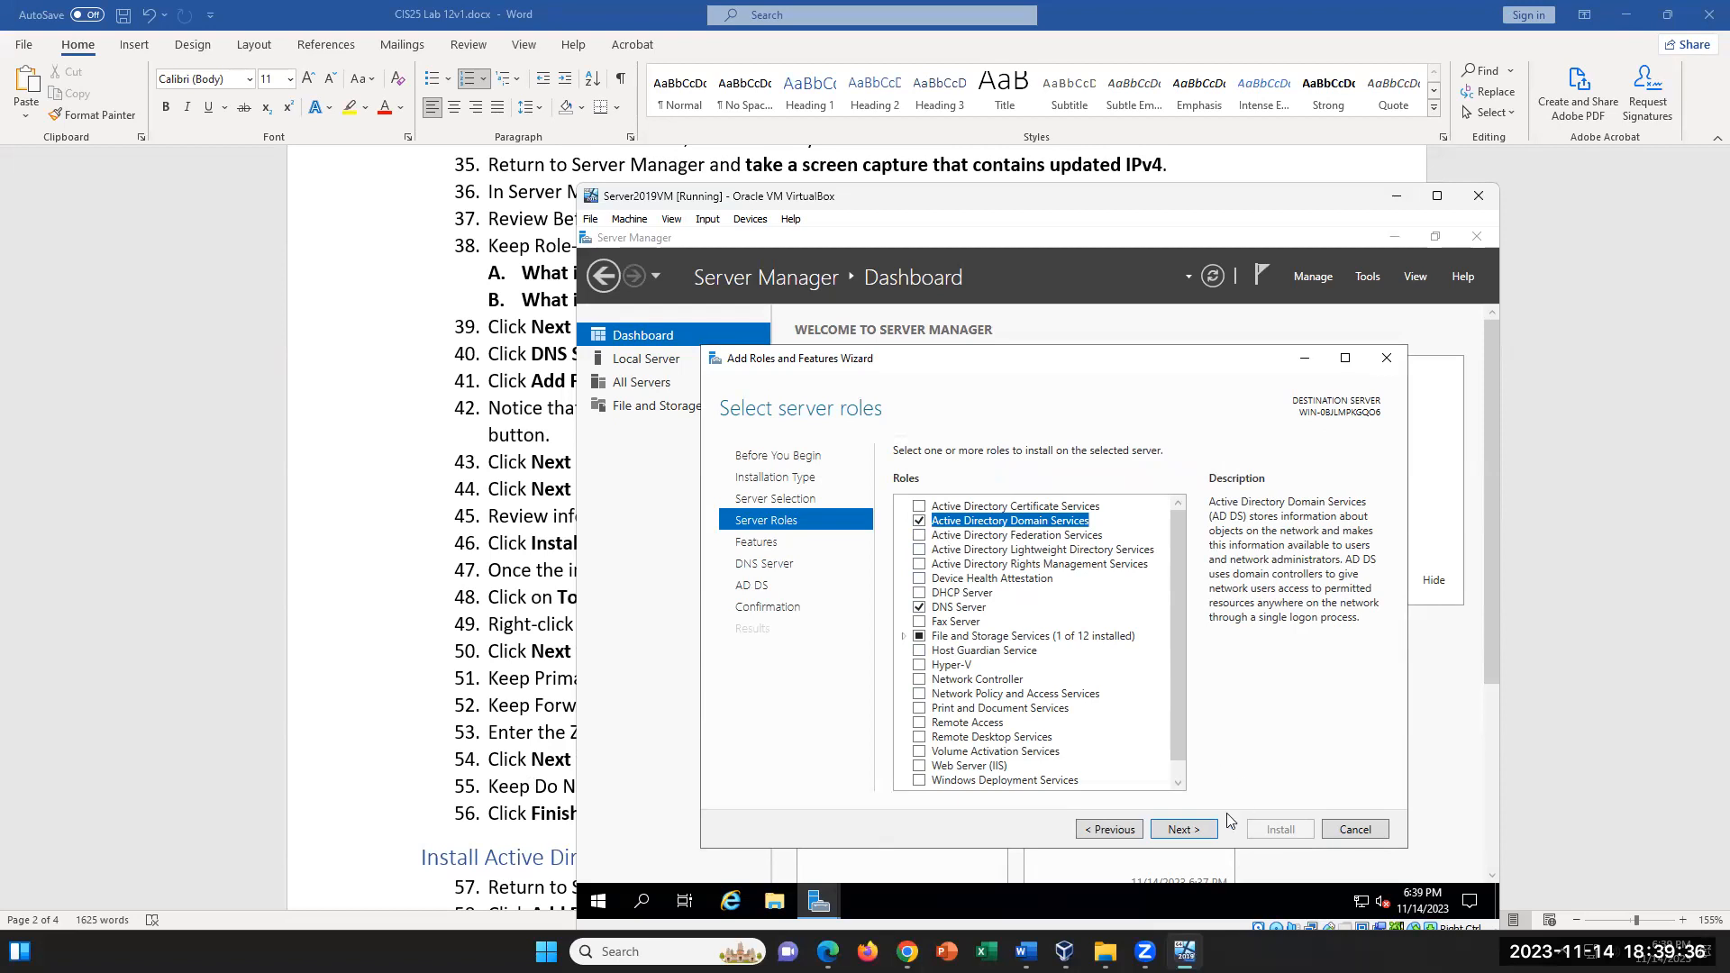
pyautogui.click(1186, 830)
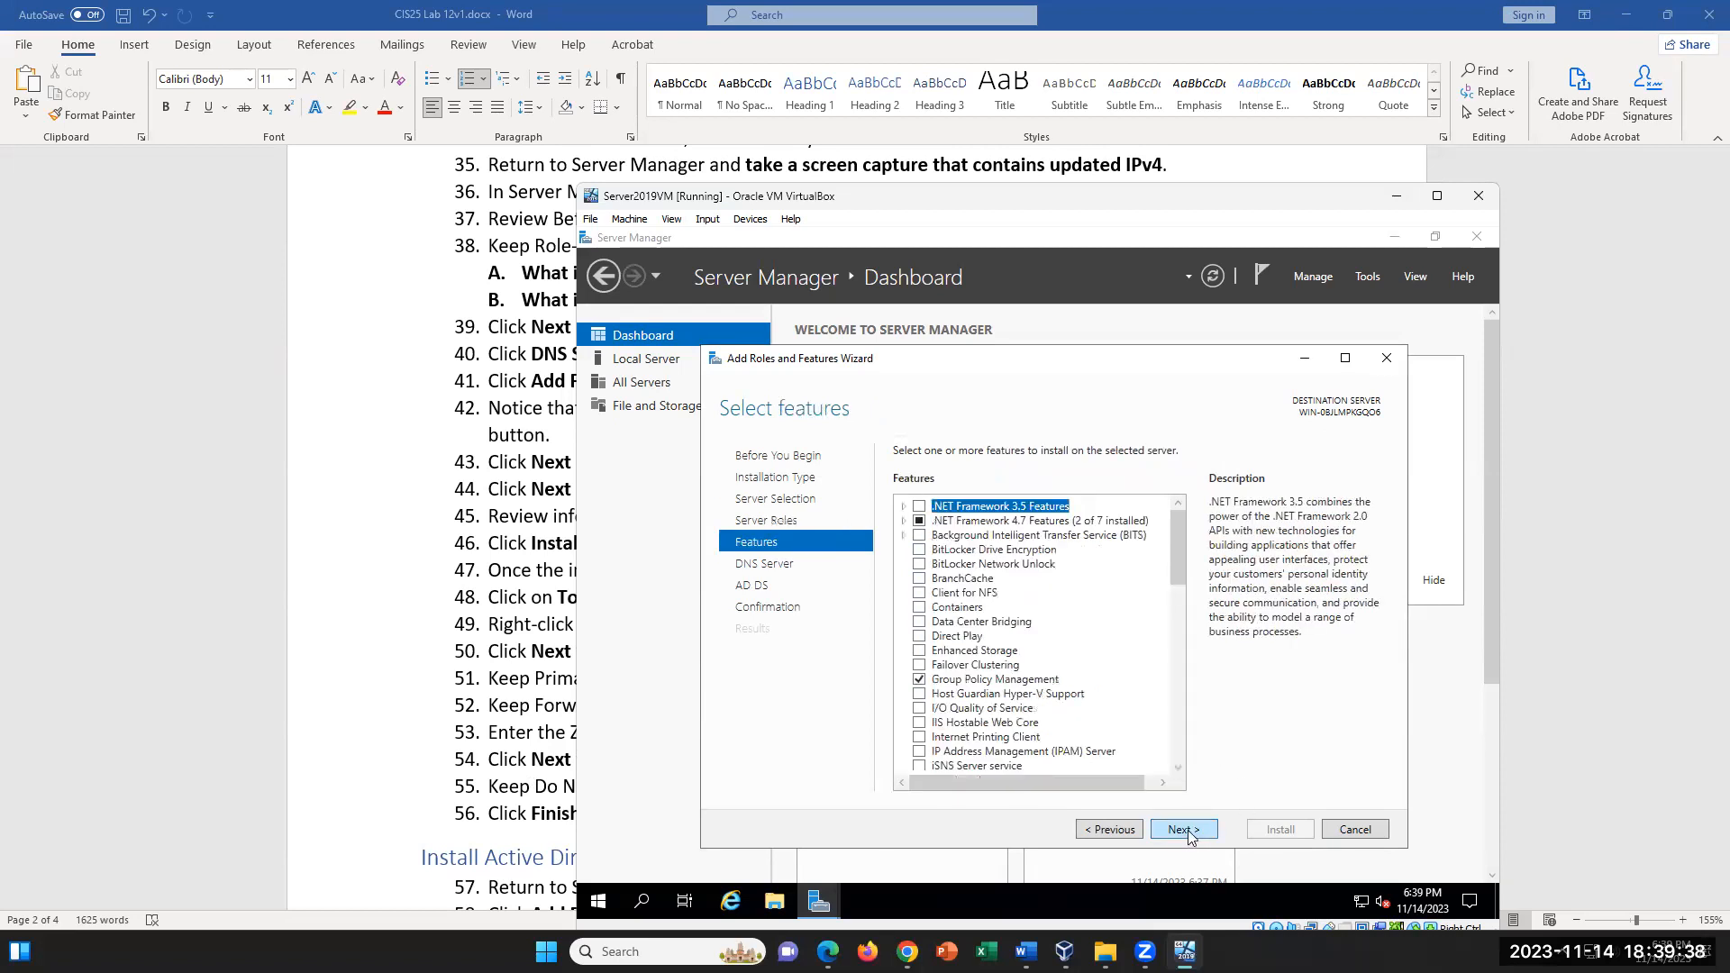
pyautogui.click(1186, 830)
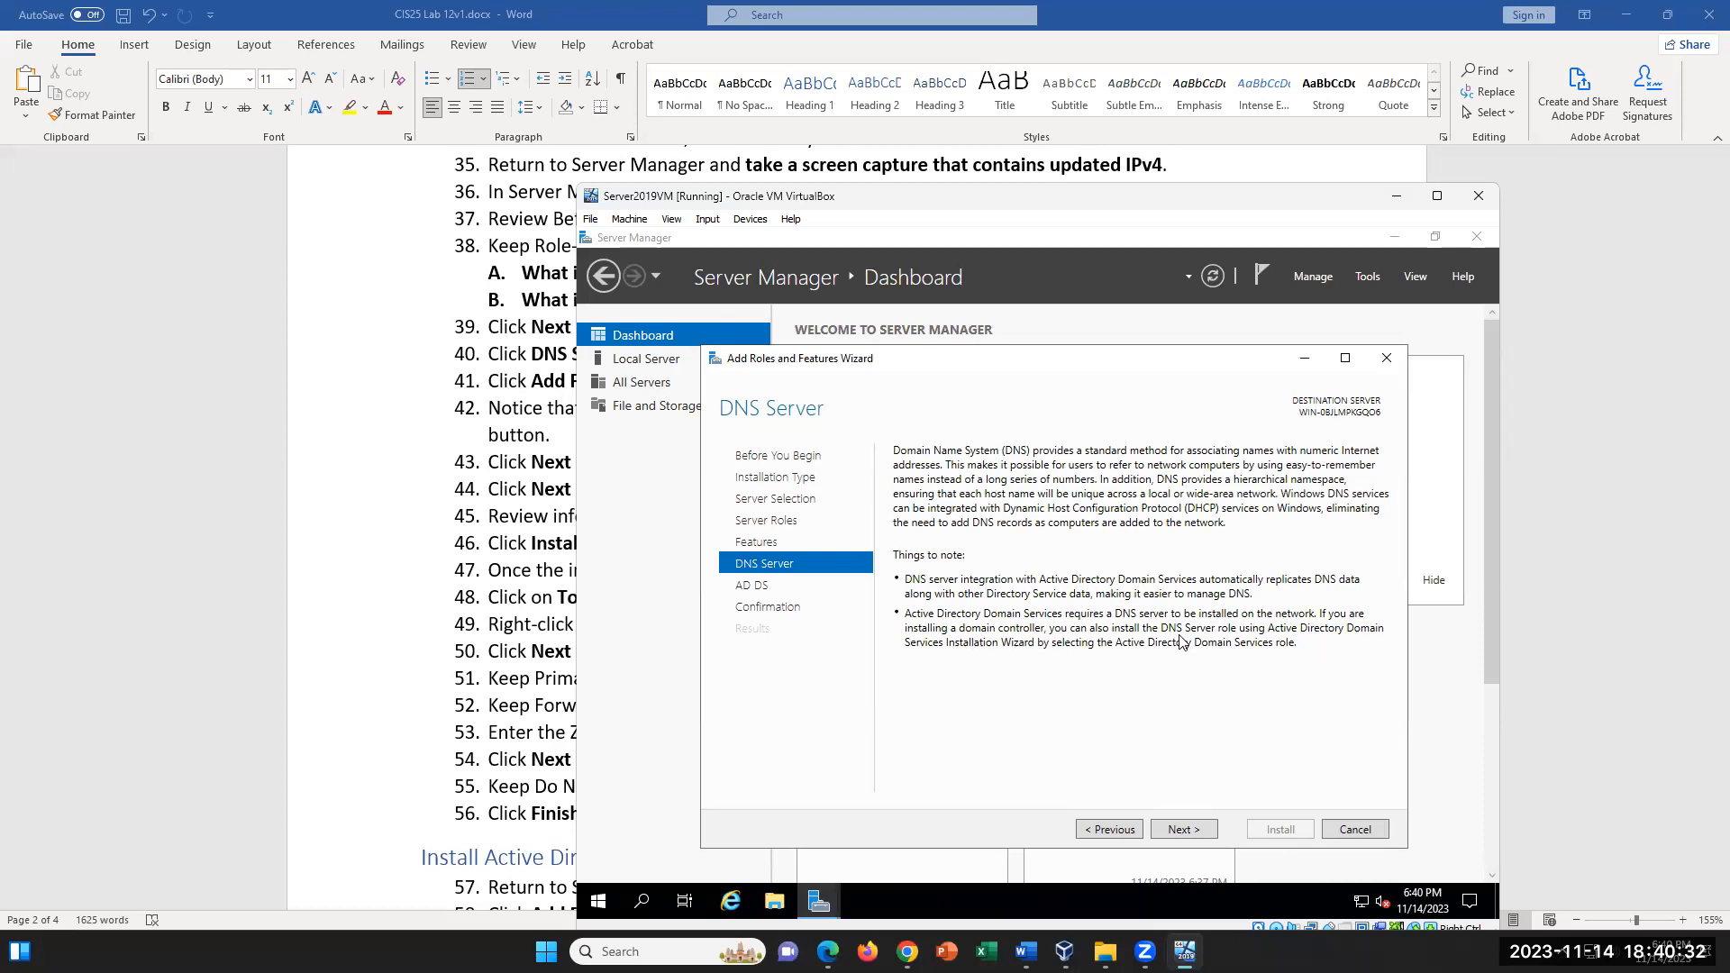
# - Review the DNS installation steps and the Install Active Directory Services section in the lab document
pyautogui.scroll(1, 506, 605)
pyautogui.click(586, 614)
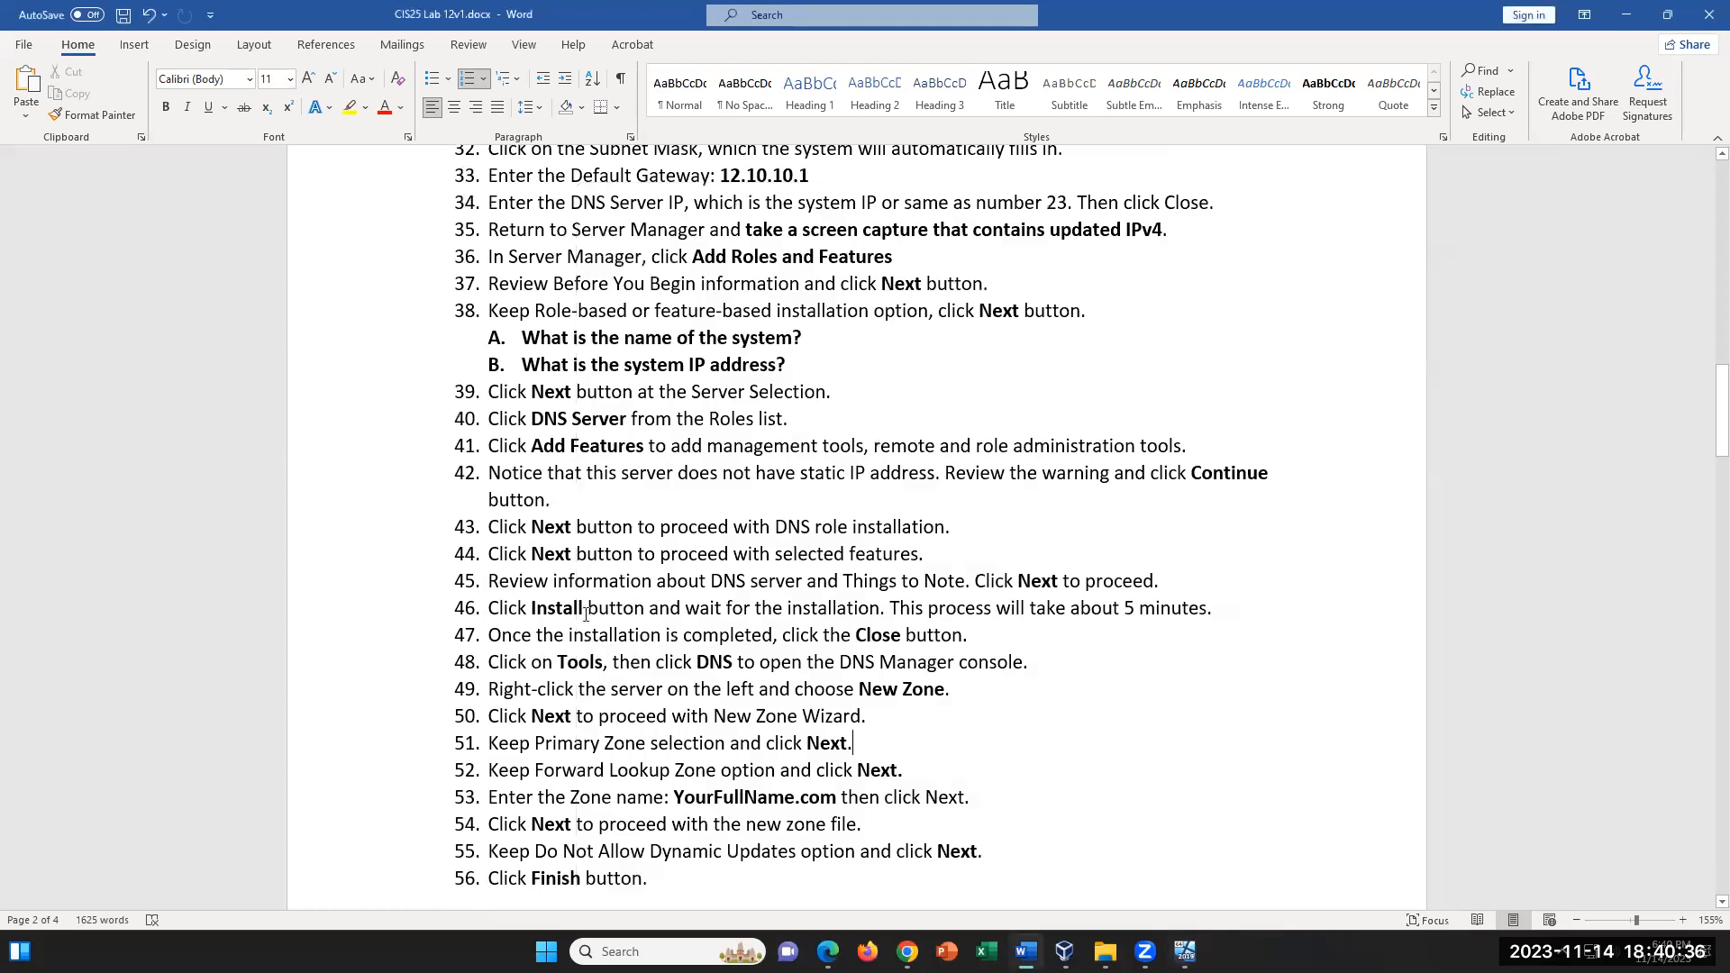
pyautogui.scroll(-5, 851, 747)
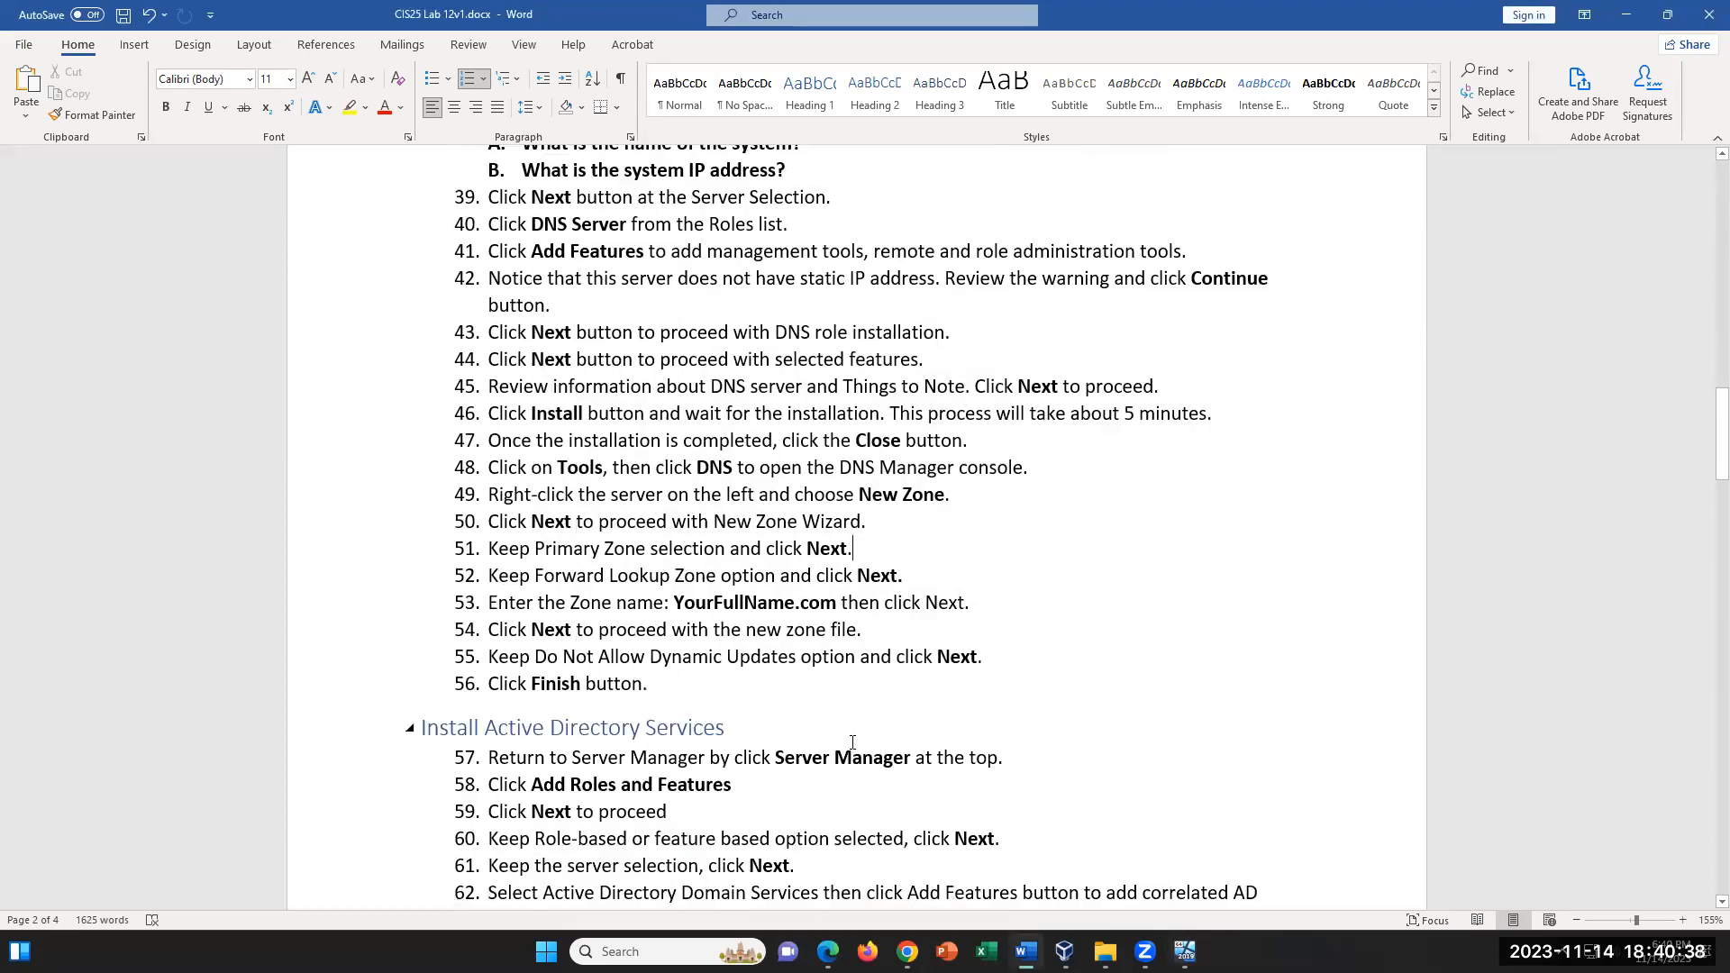
pyautogui.scroll(-1, 853, 741)
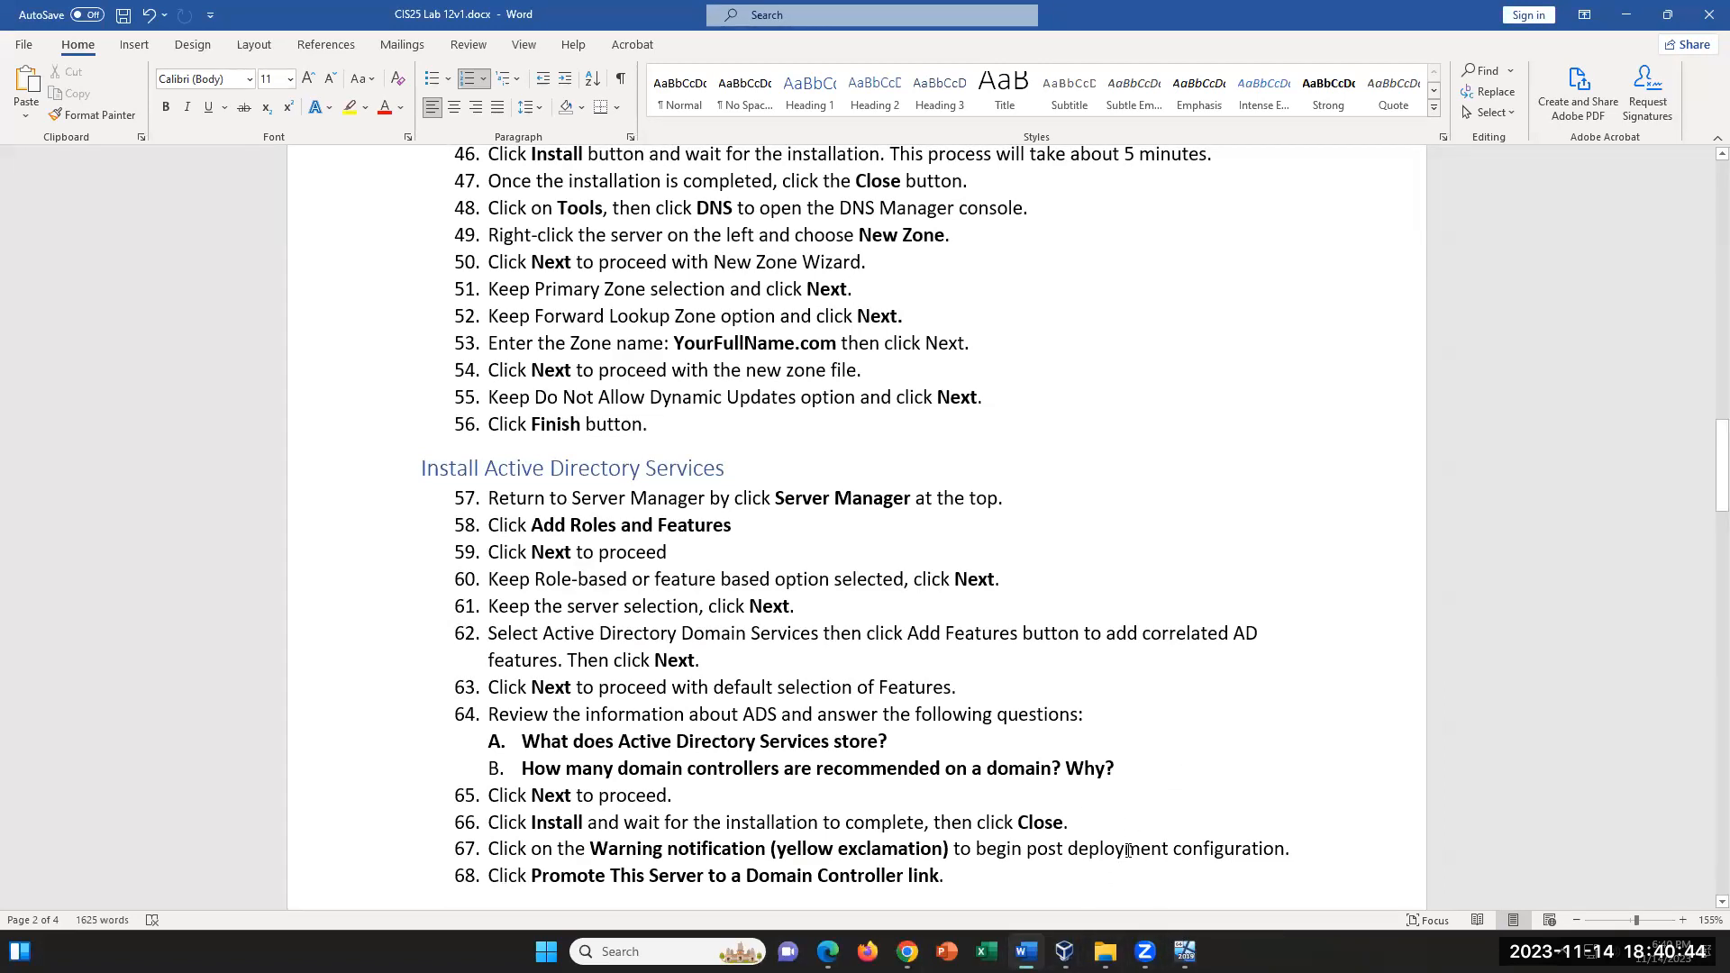
# - Advance the VM's wizard to the AD DS page and highlight questions A and B of step 64 in the lab document
pyautogui.click(1027, 952)
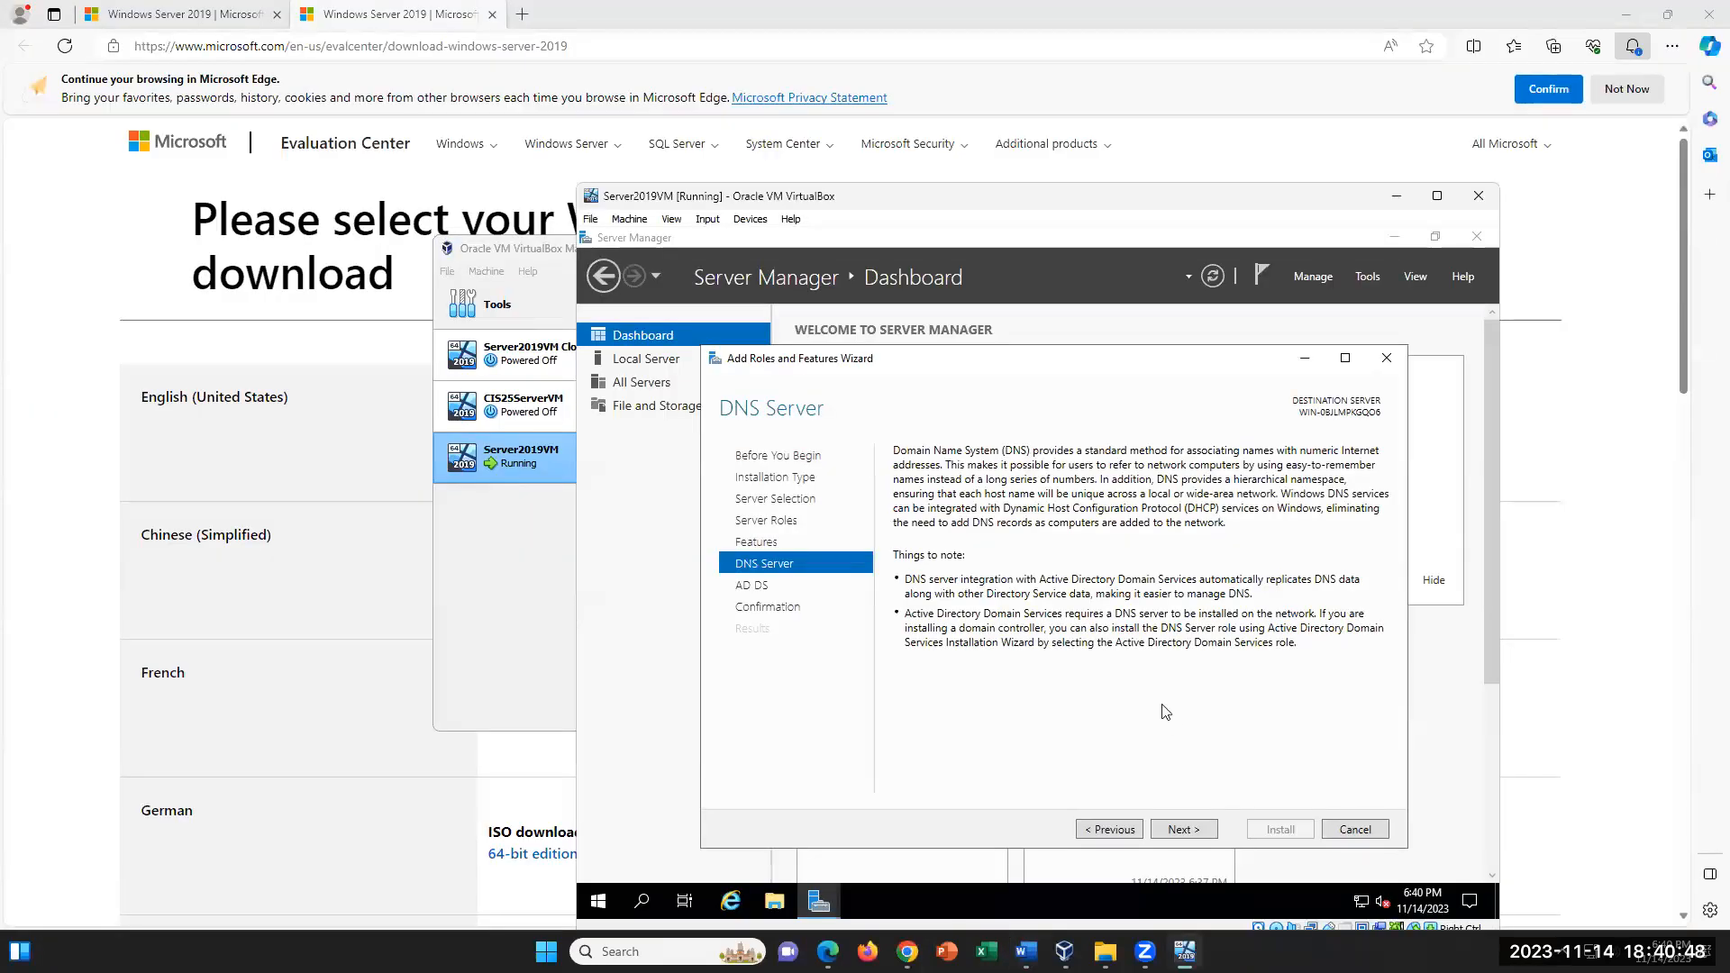
pyautogui.click(1202, 837)
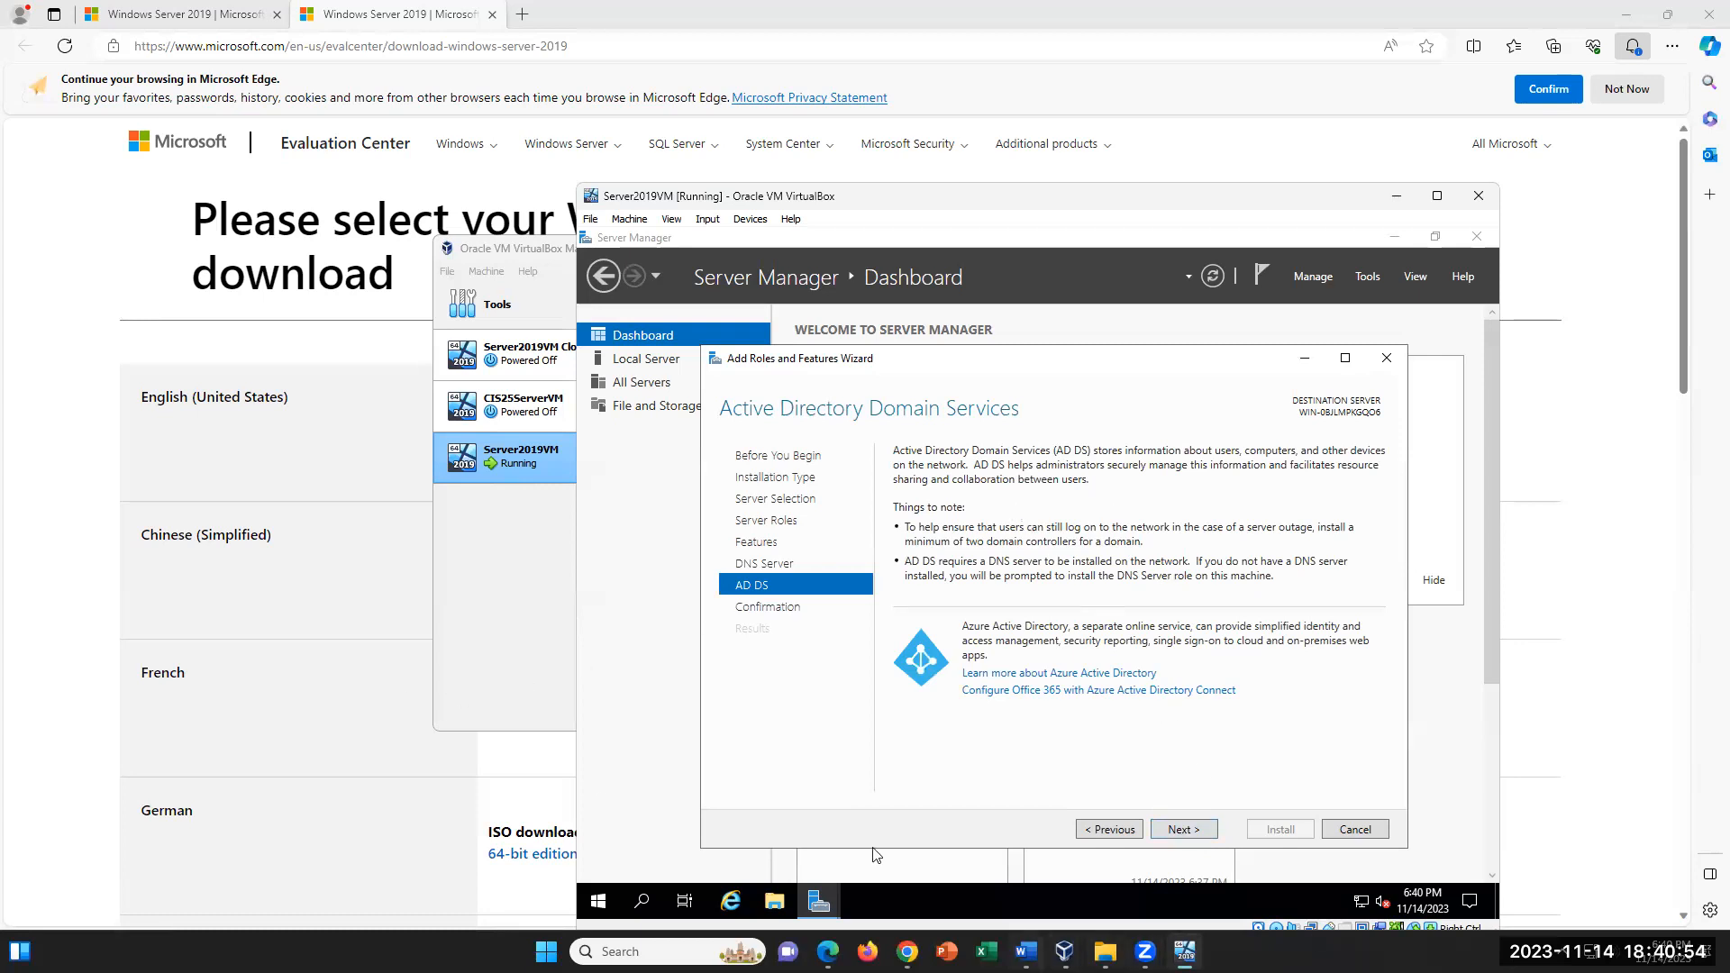
pyautogui.click(1025, 952)
pyautogui.moveTo(512, 740); pyautogui.dragTo(1146, 760)
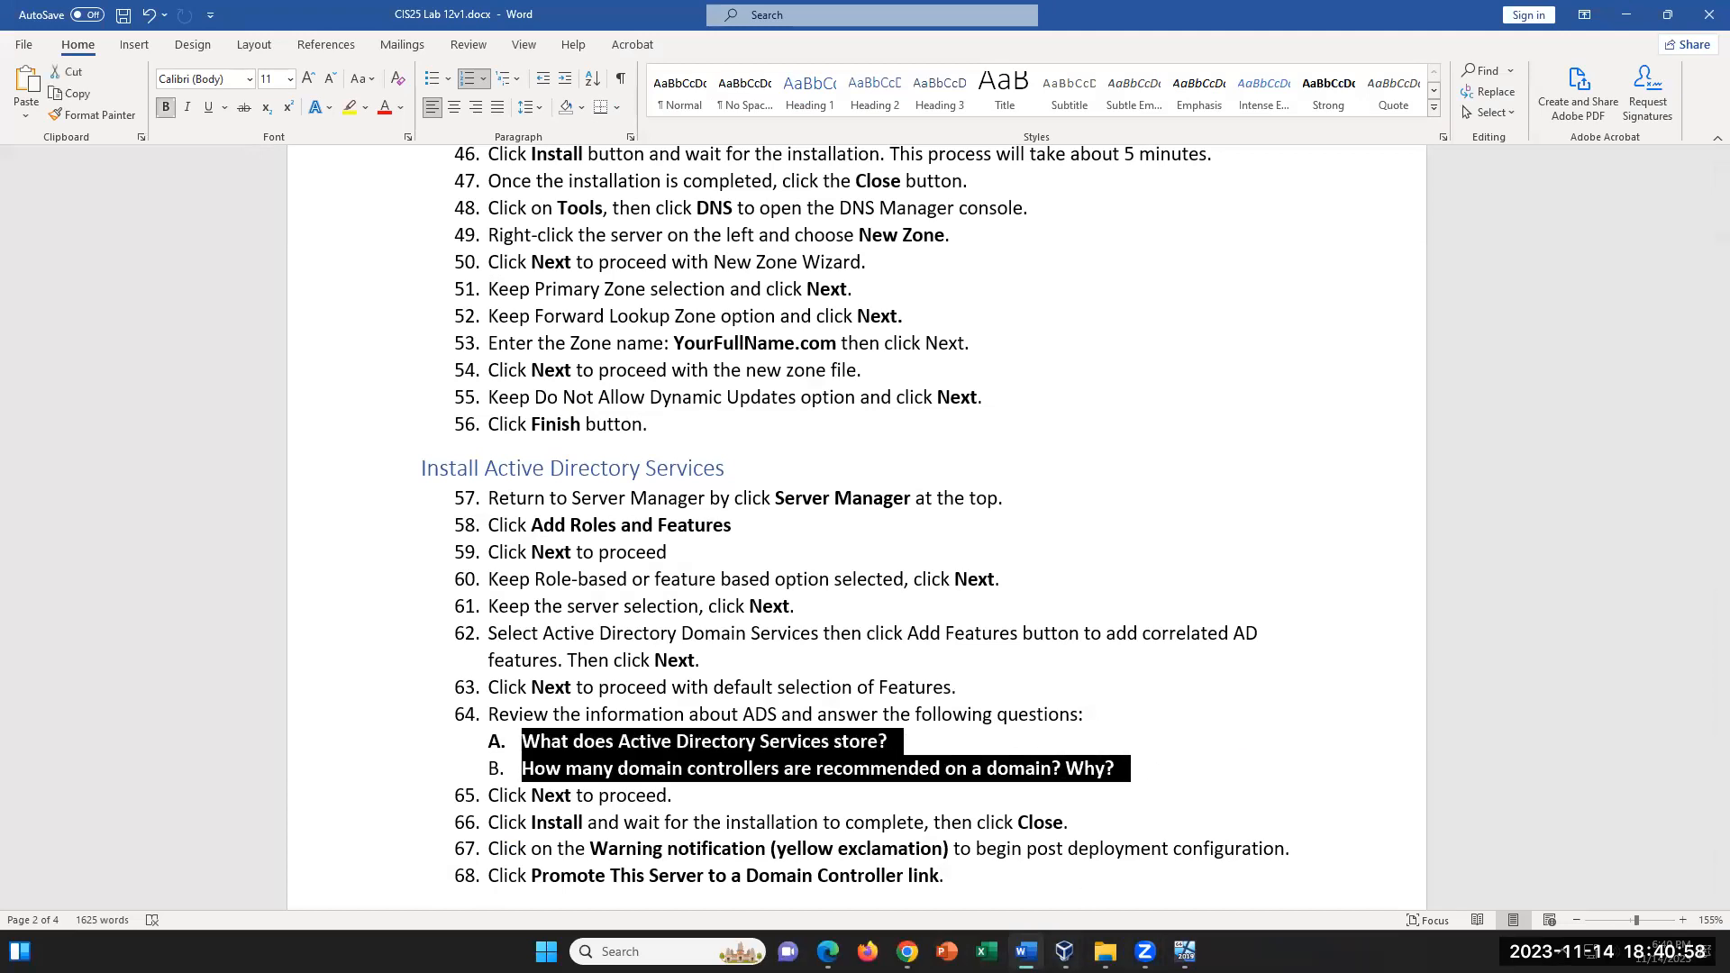
# - Compare questions A and B of step 64 in the lab document with the AD DS page of the VM's wizard
pyautogui.click(1025, 951)
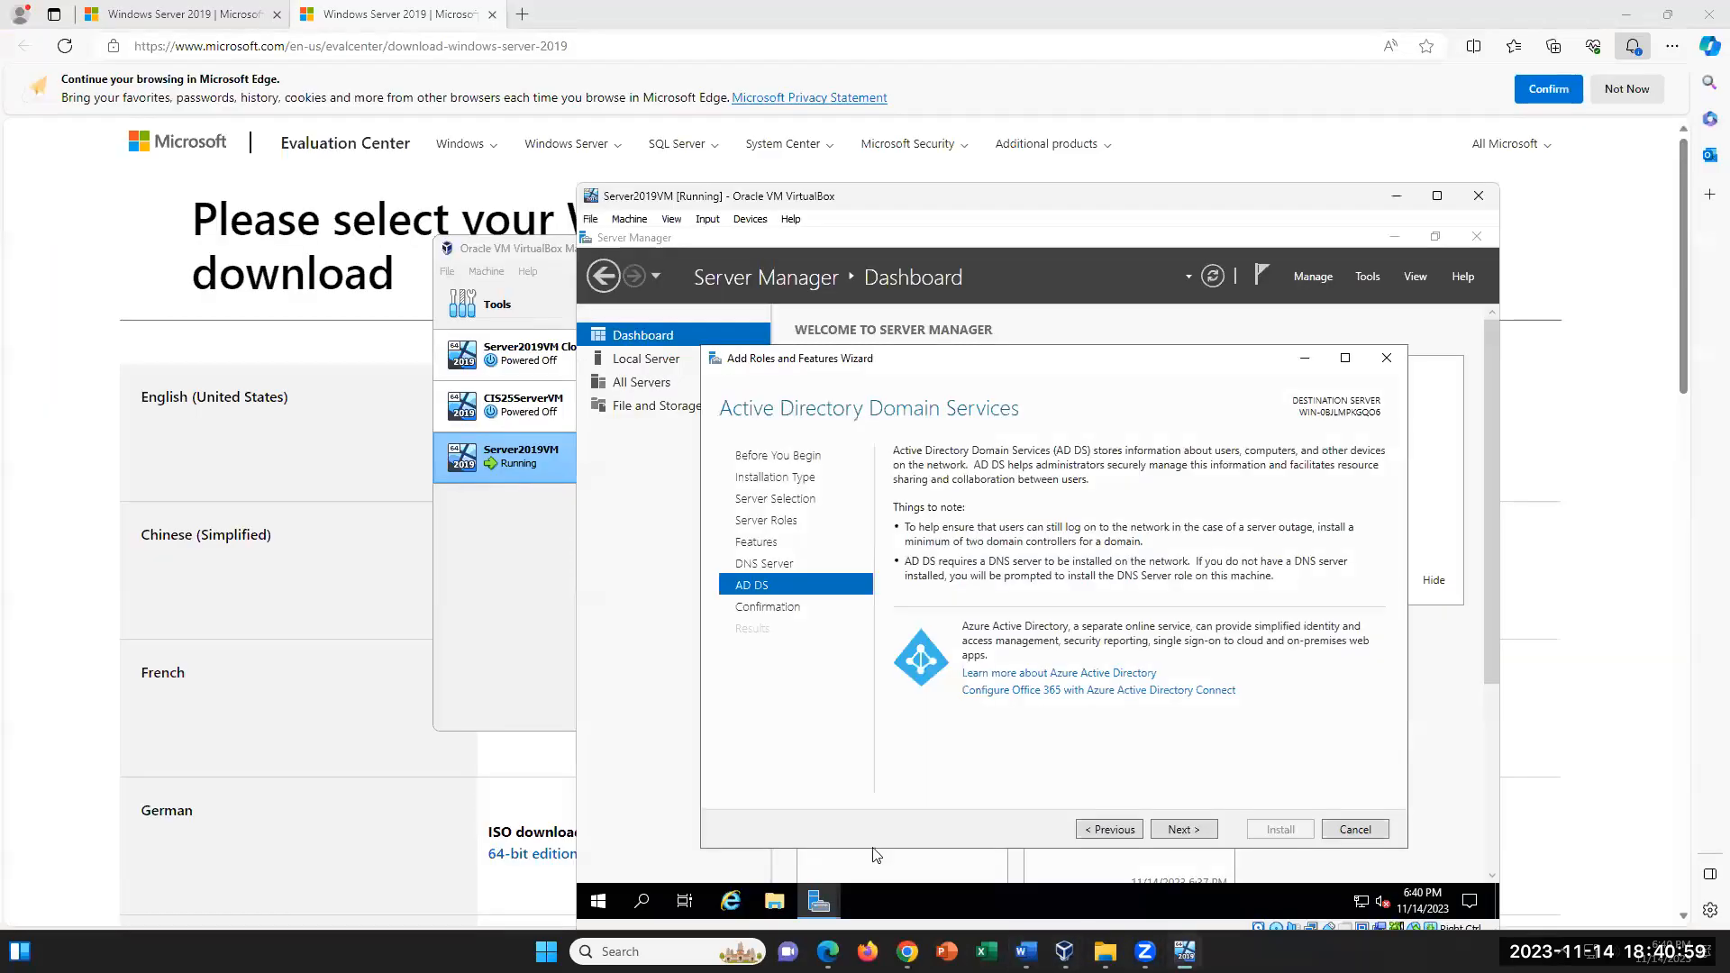
pyautogui.click(477, 822)
pyautogui.click(1025, 951)
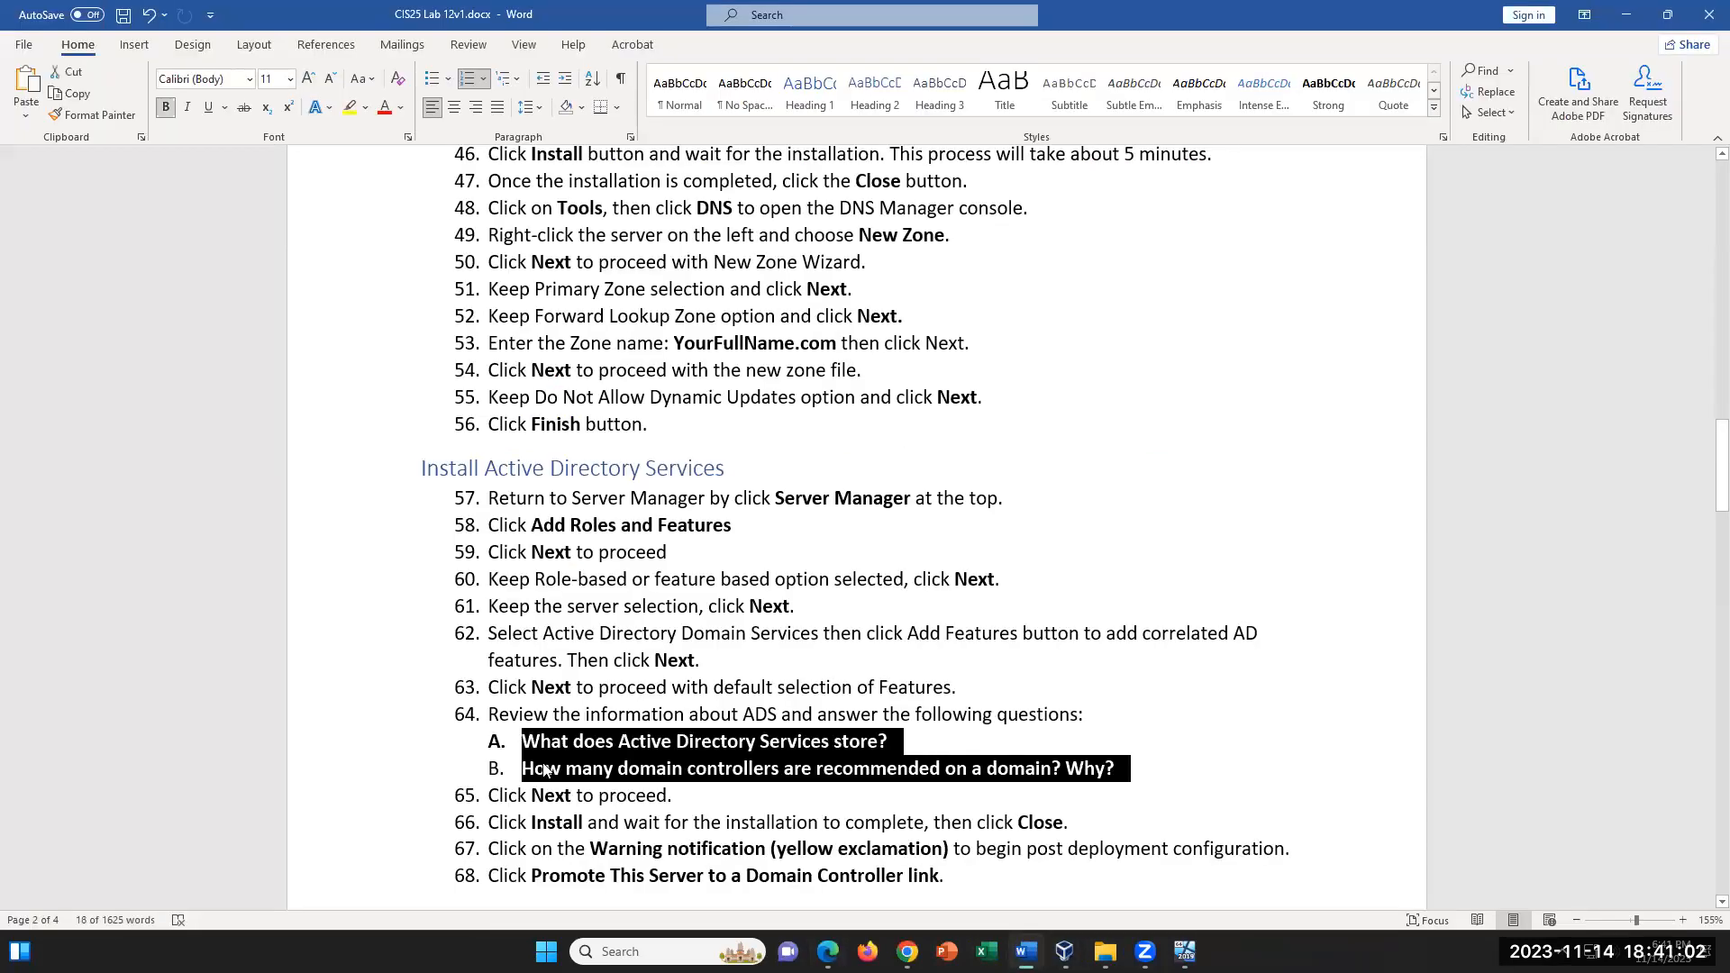
pyautogui.click(626, 747)
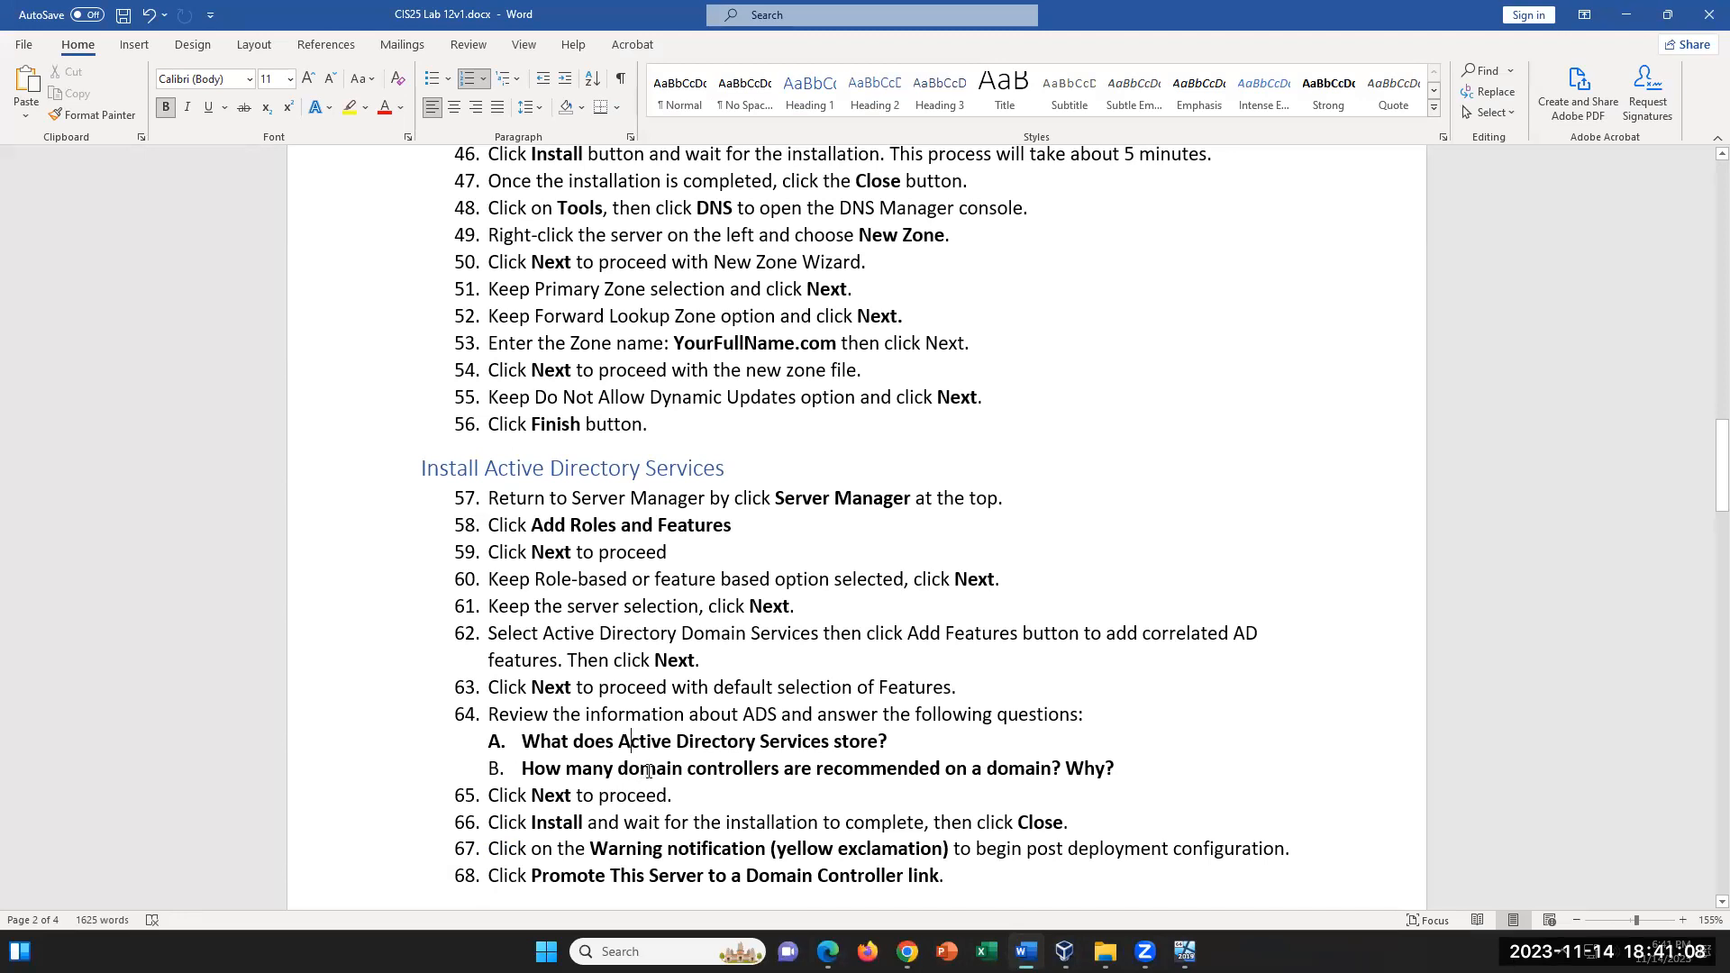
pyautogui.moveTo(1146, 952)
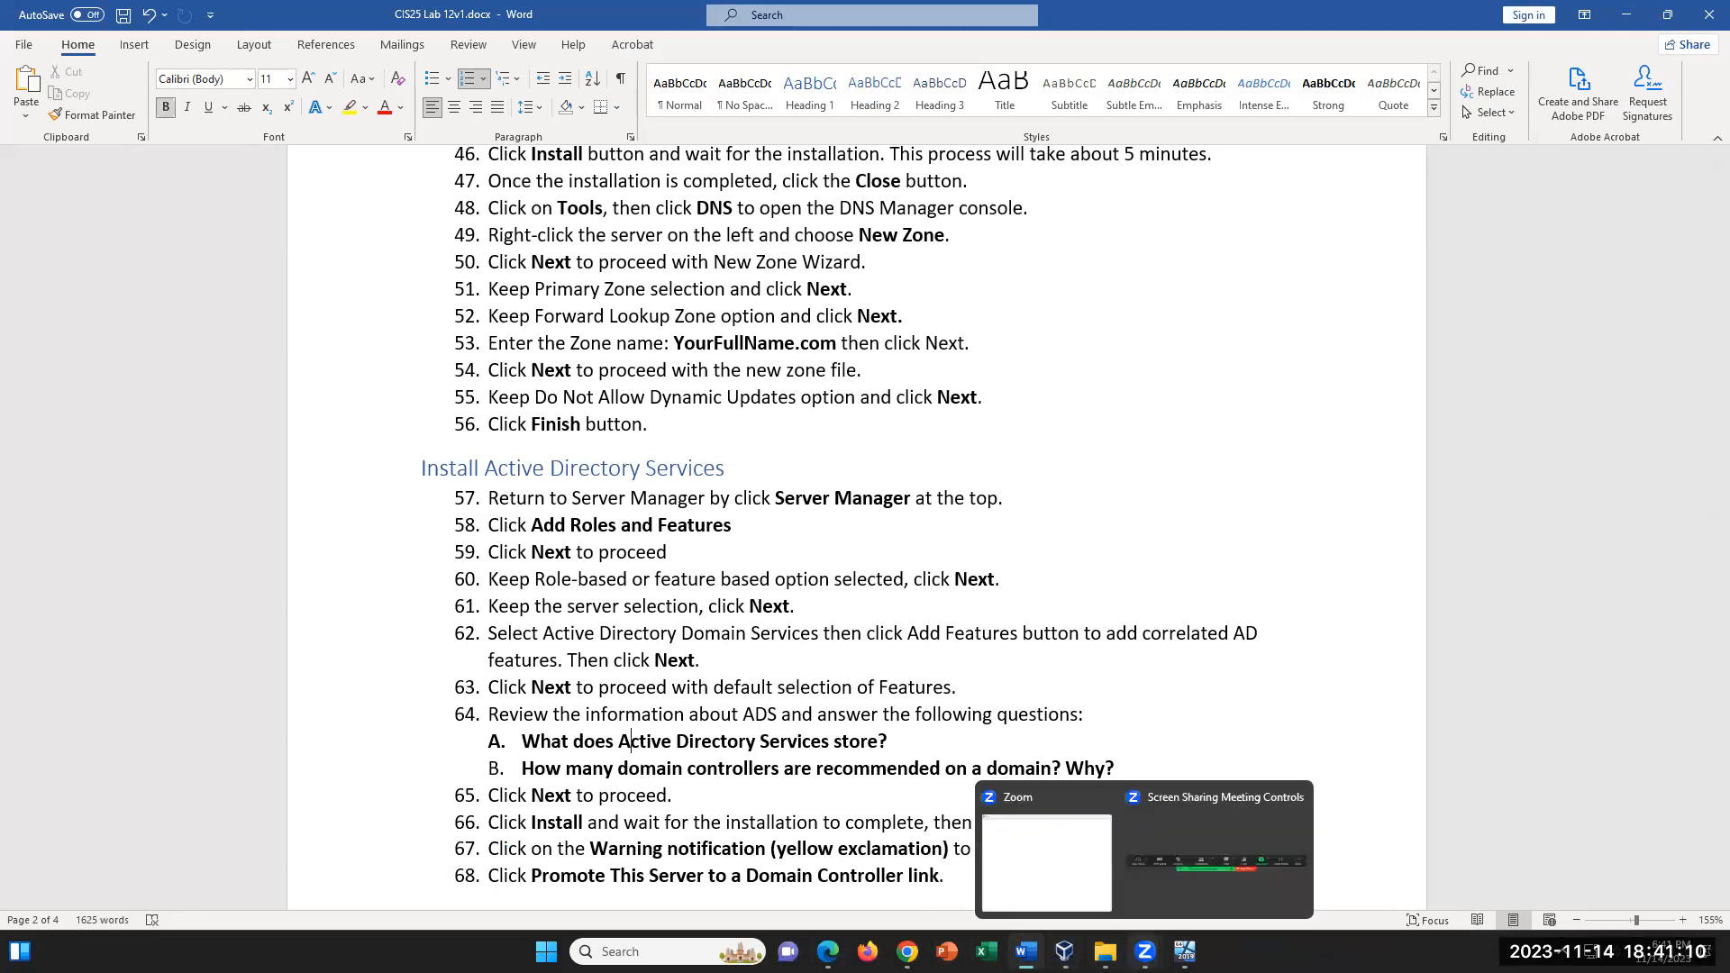
pyautogui.click(1025, 952)
pyautogui.click(1065, 952)
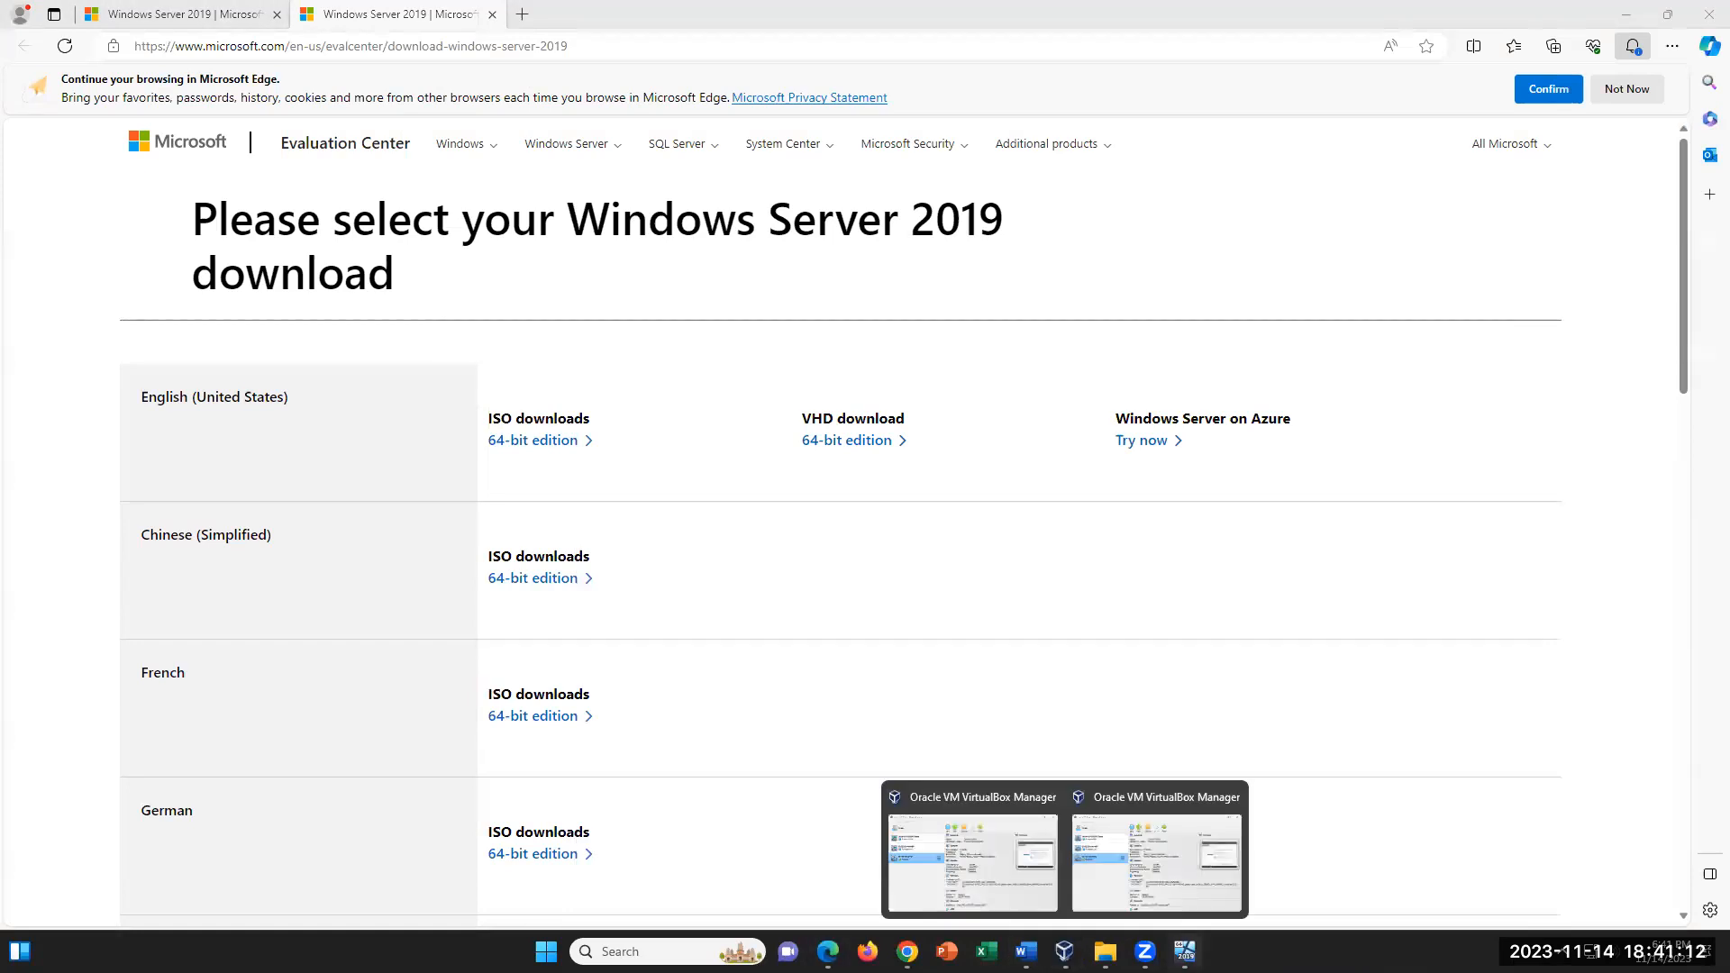
pyautogui.click(1185, 952)
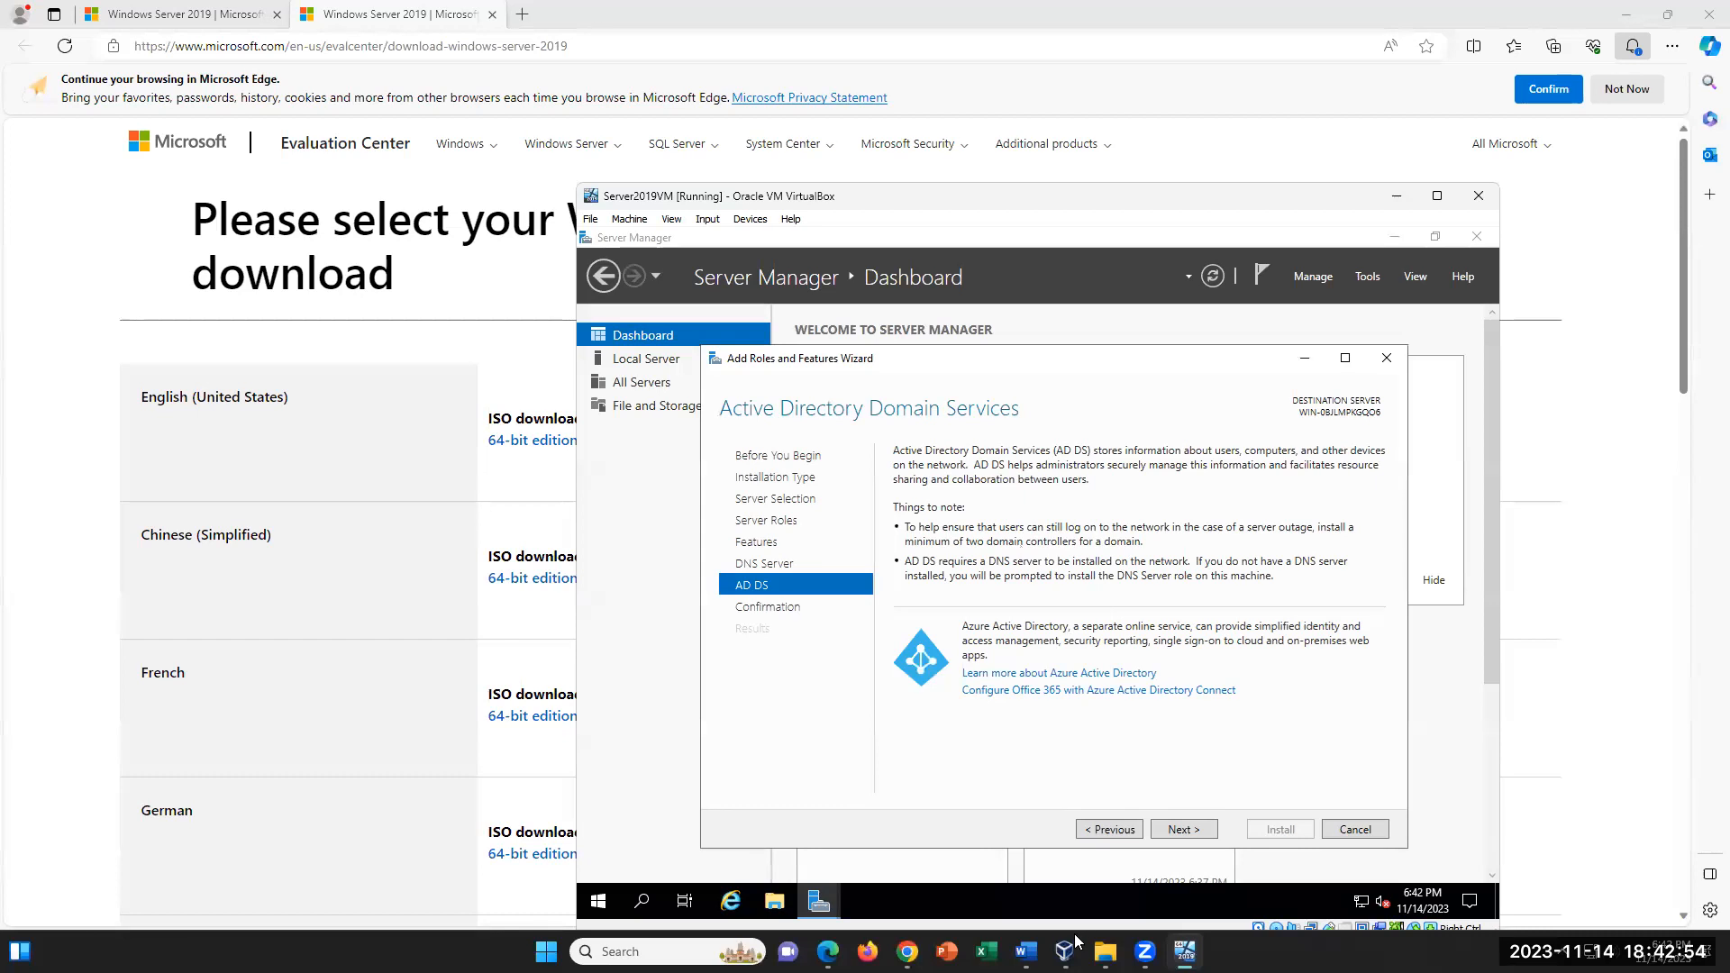
pyautogui.click(1025, 952)
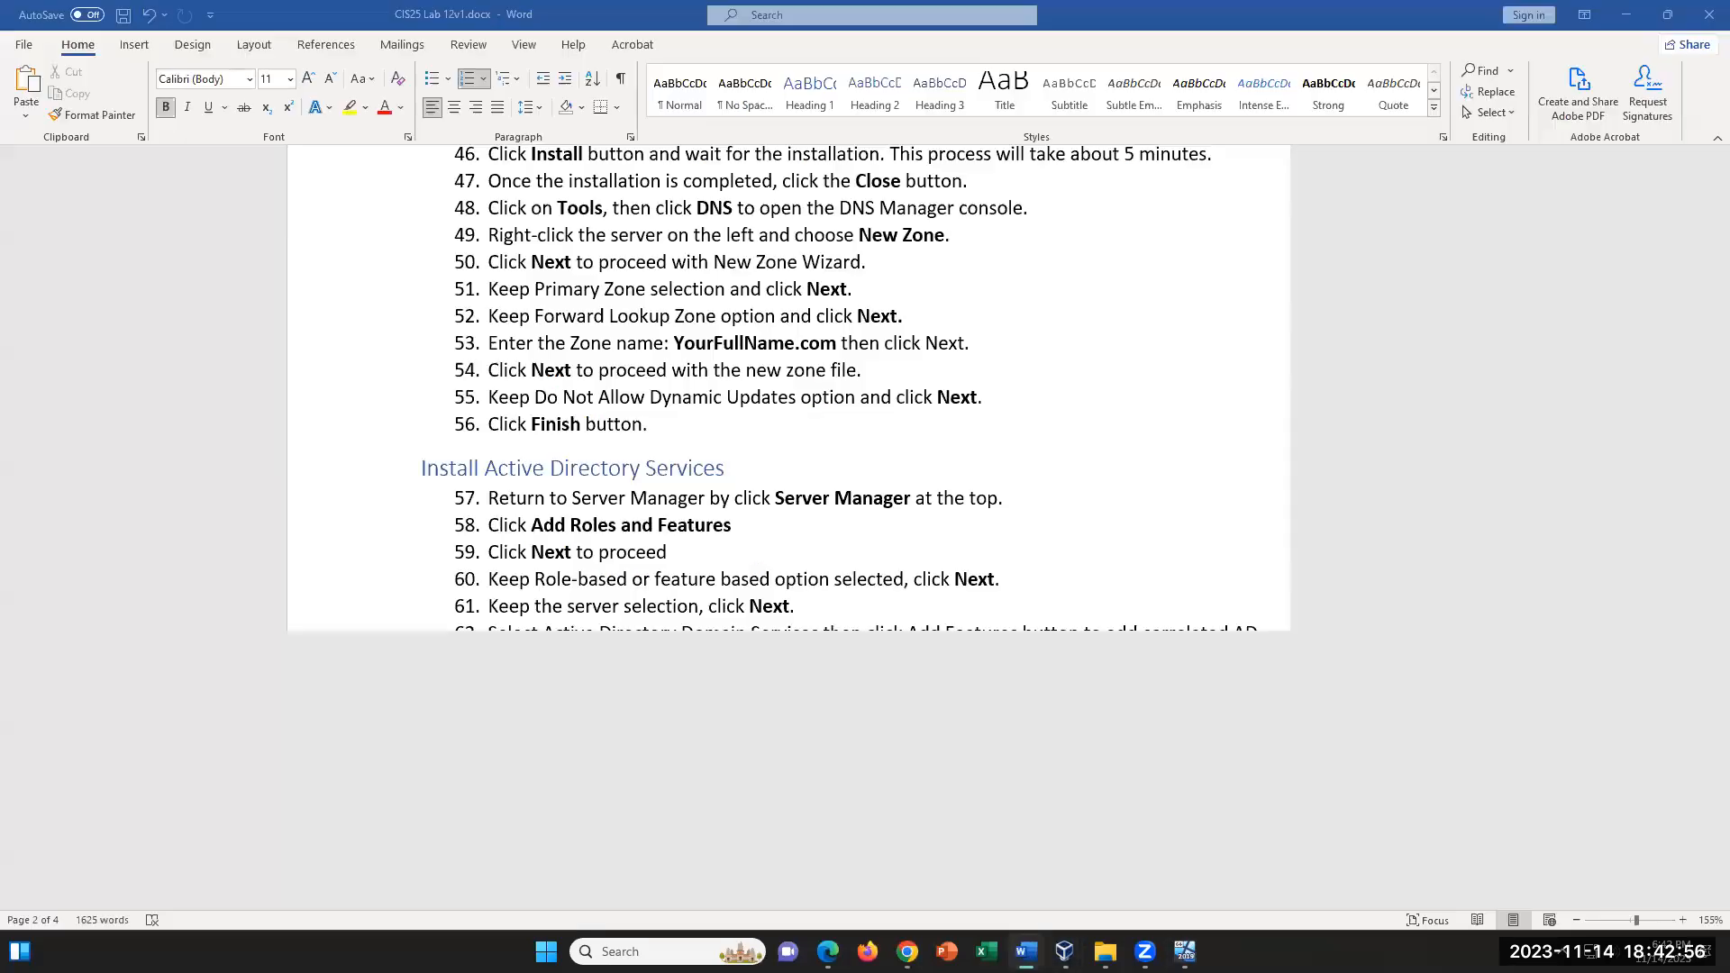
# - Install the selected AD DS and DNS Server roles from the VM's wizard, and close it once the installation completes
pyautogui.click(1026, 951)
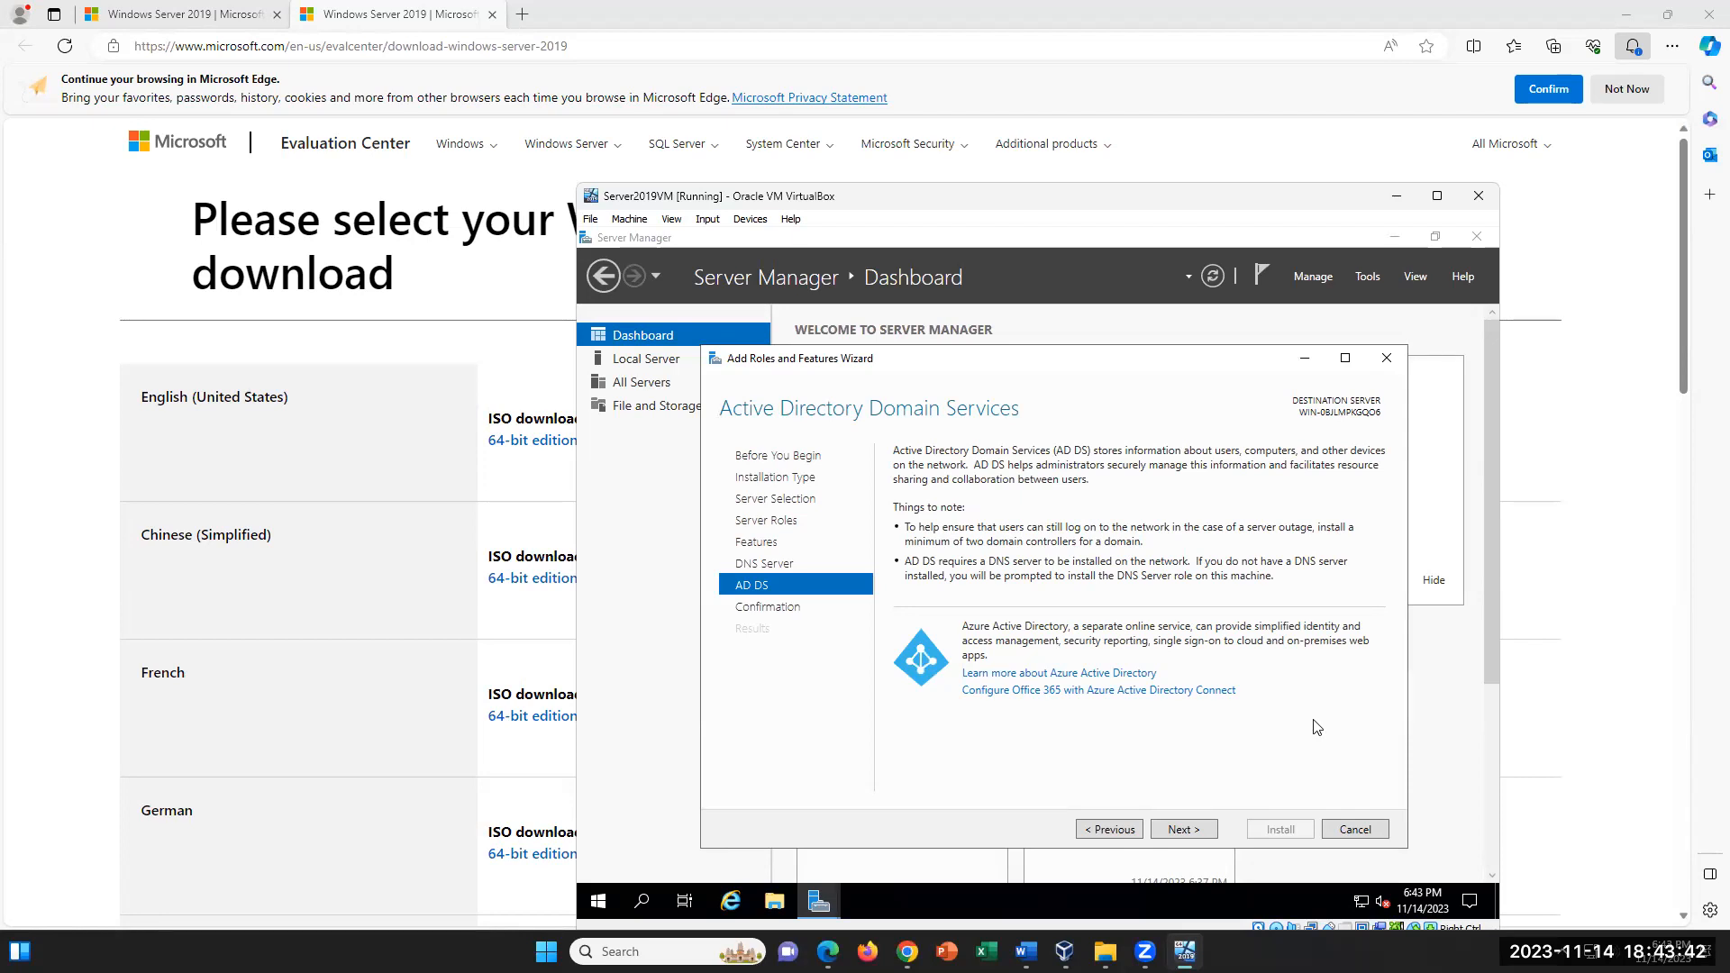
pyautogui.click(1204, 834)
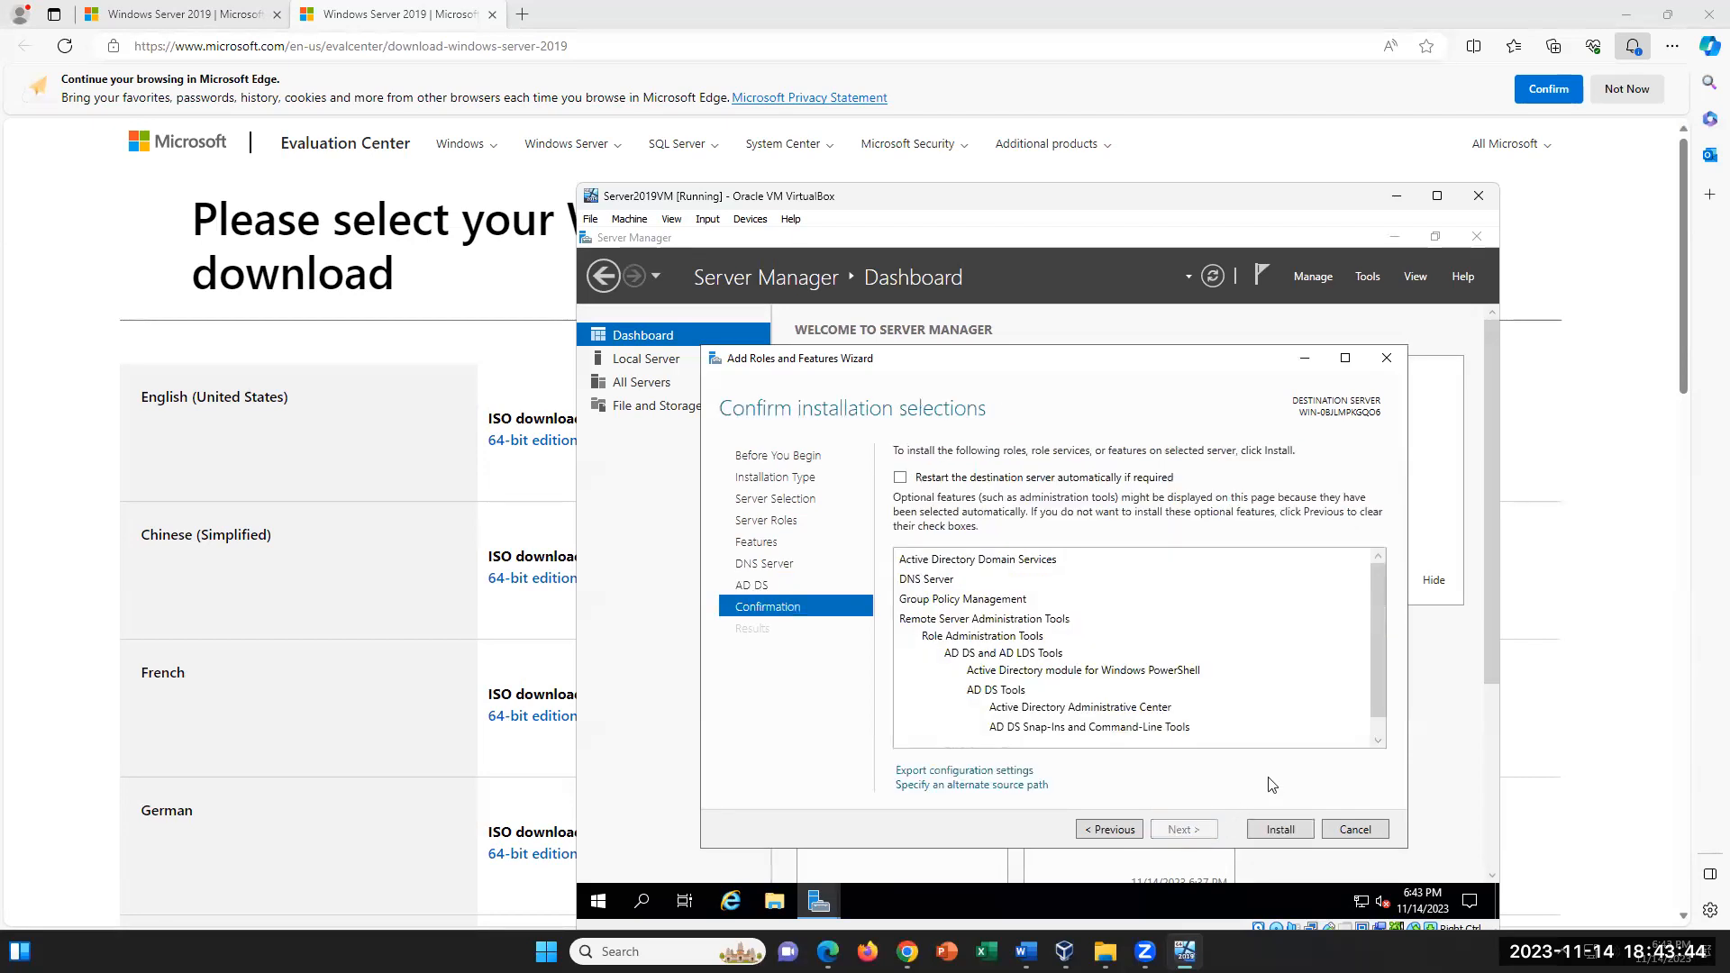
pyautogui.scroll(-1, 1136, 636)
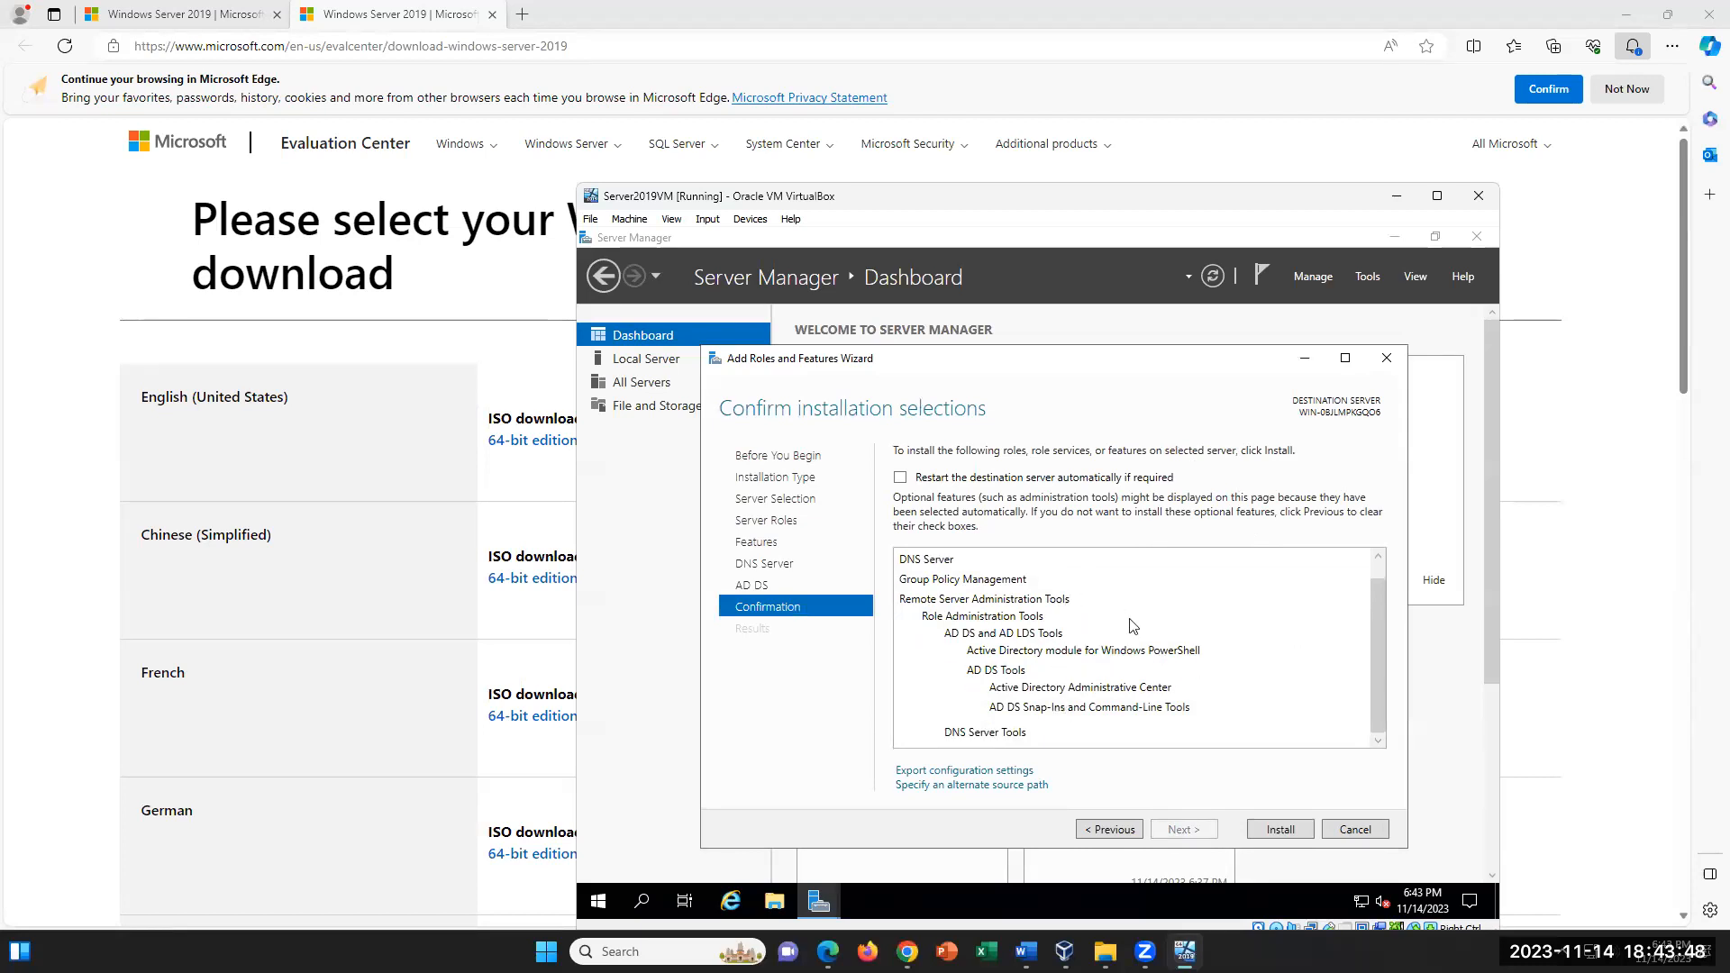
pyautogui.click(1278, 830)
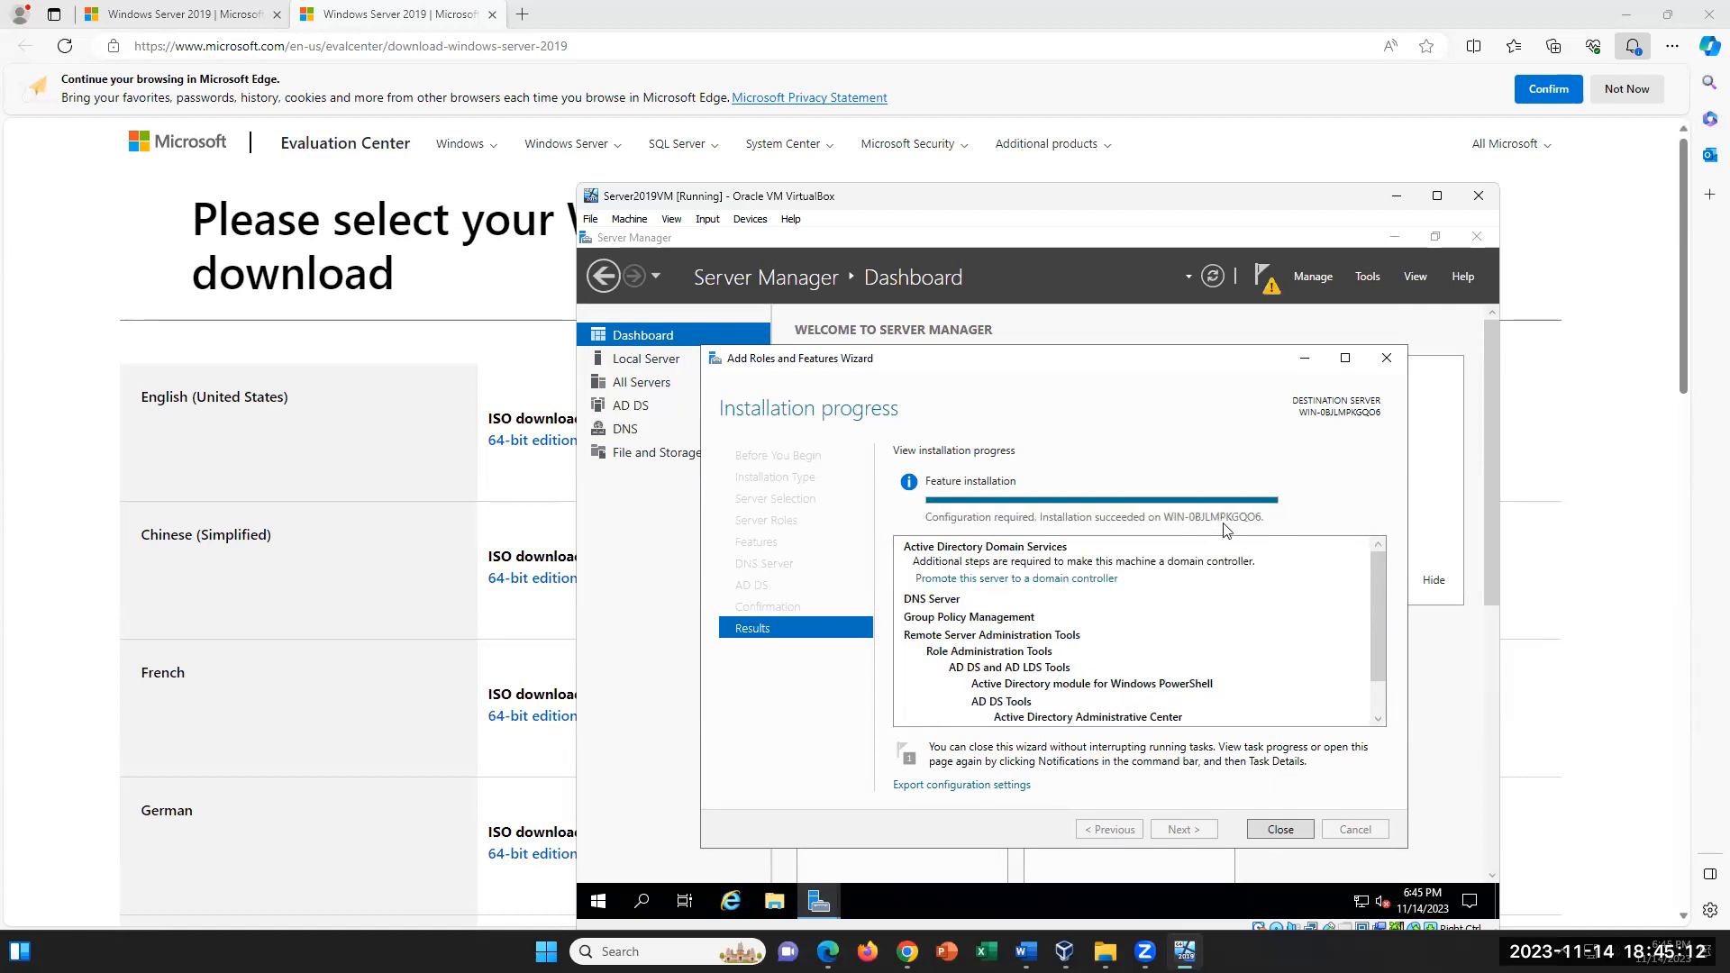
pyautogui.click(1281, 830)
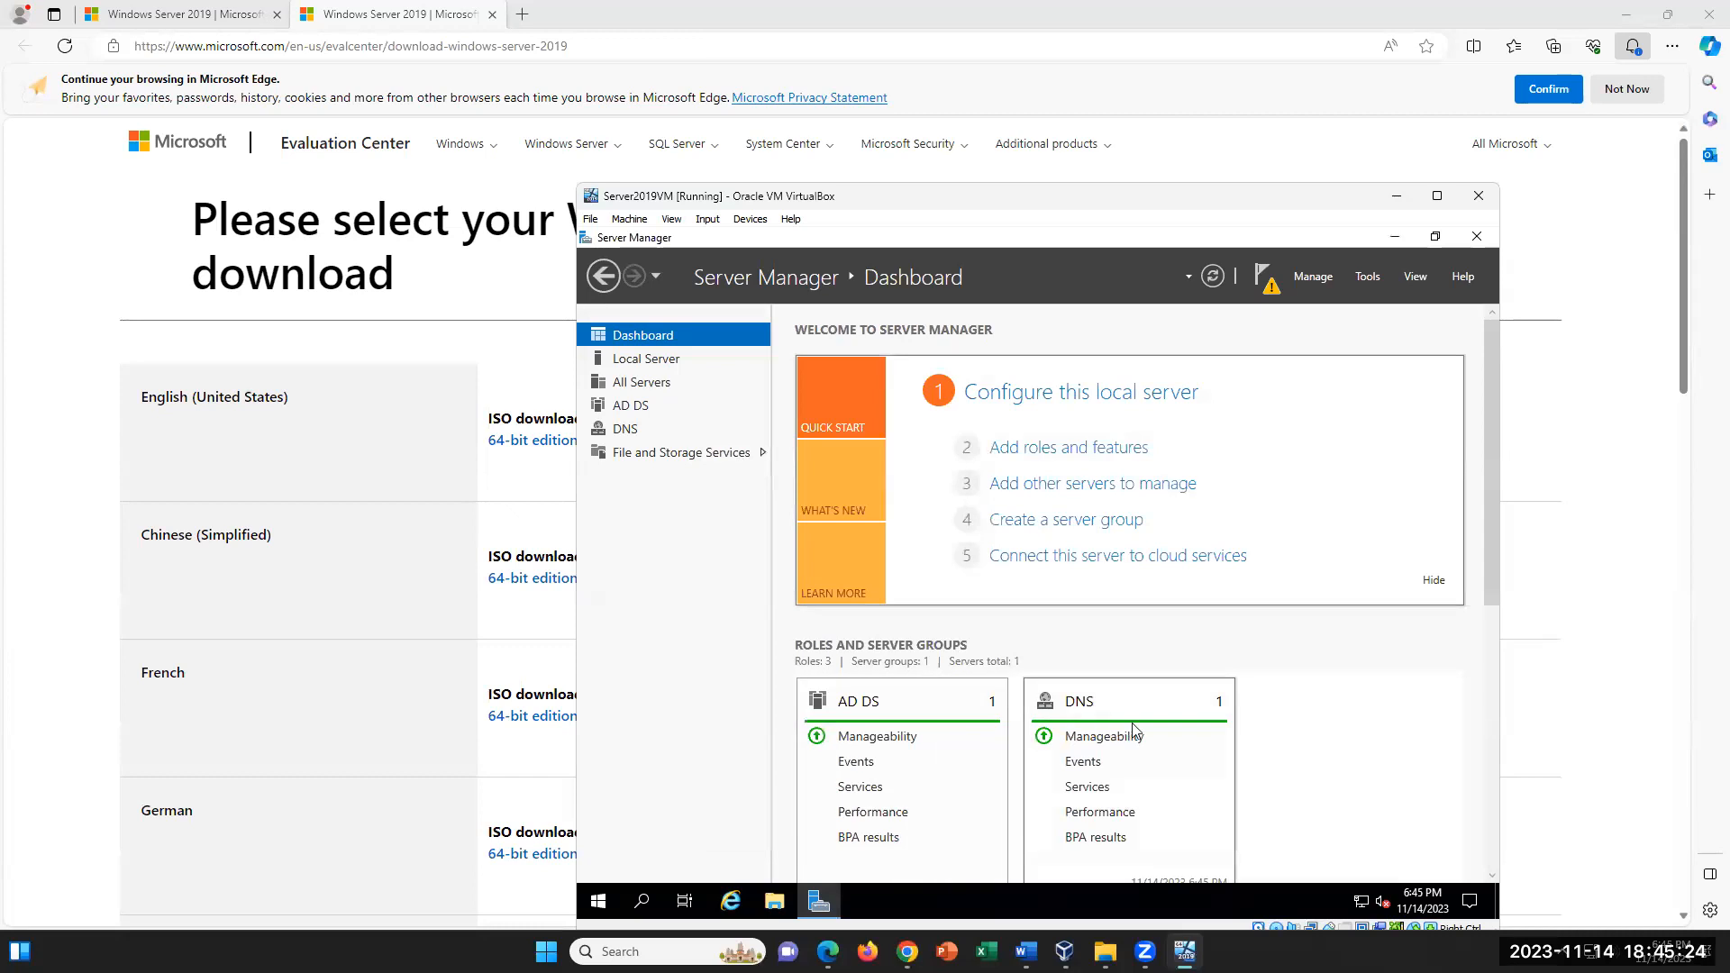
# - Examine the AD DS and DNS server pages in Server Manager
pyautogui.click(648, 417)
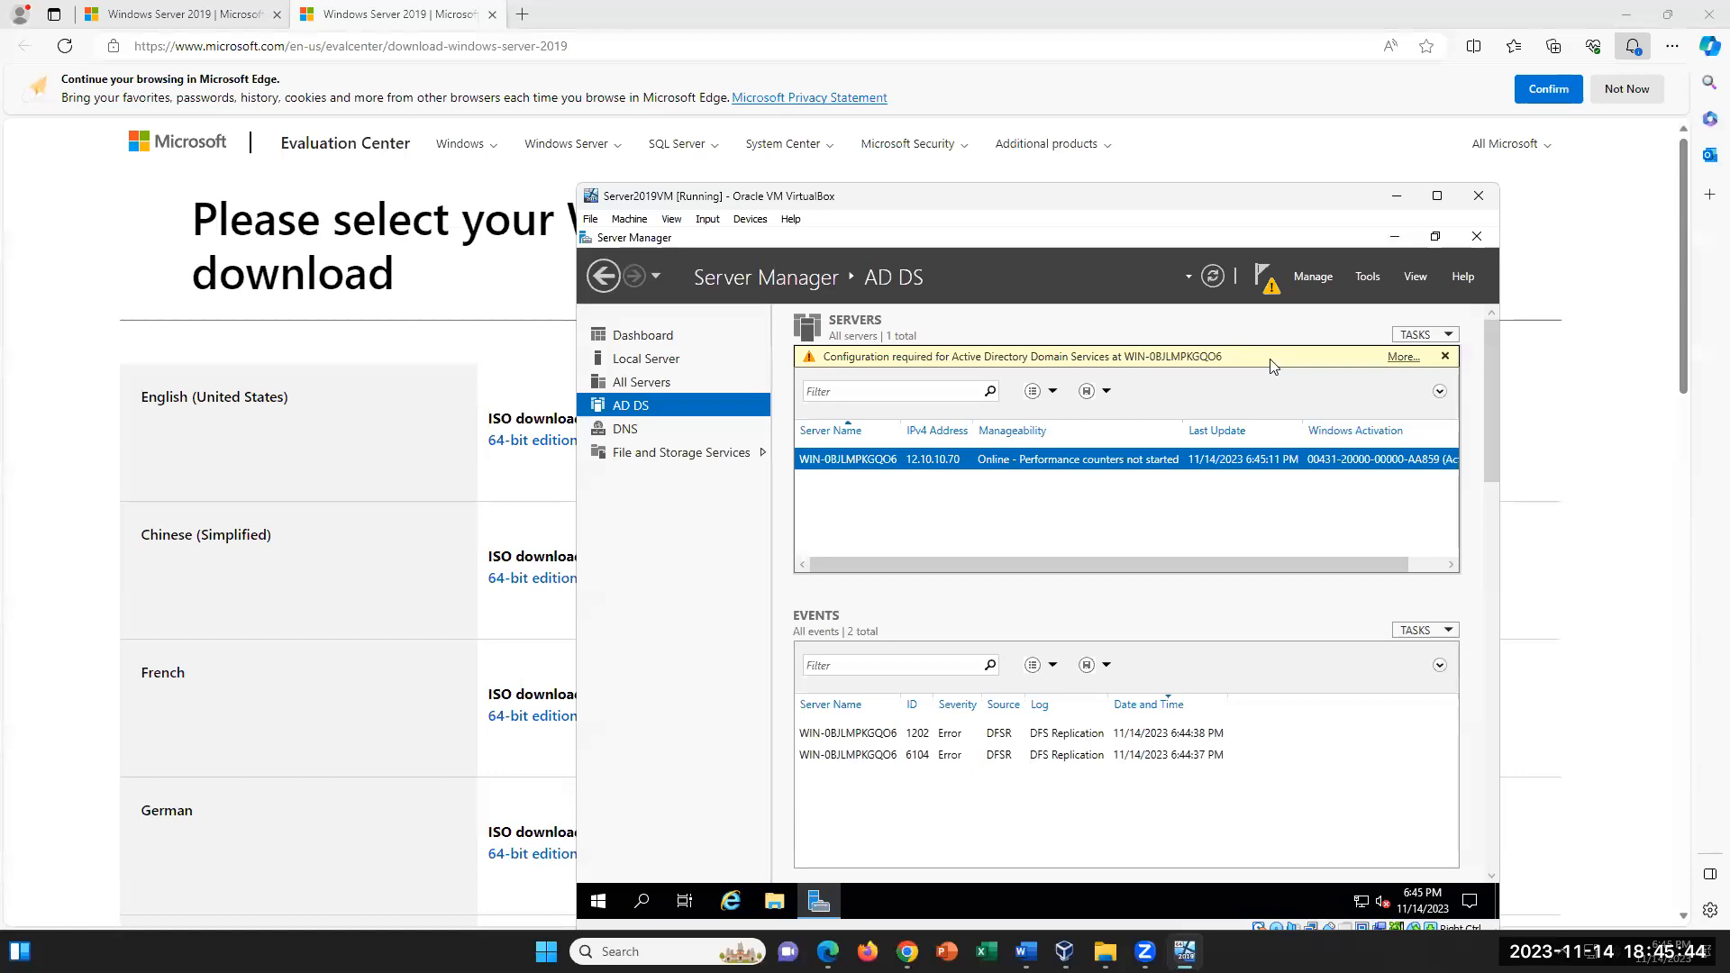
pyautogui.click(672, 432)
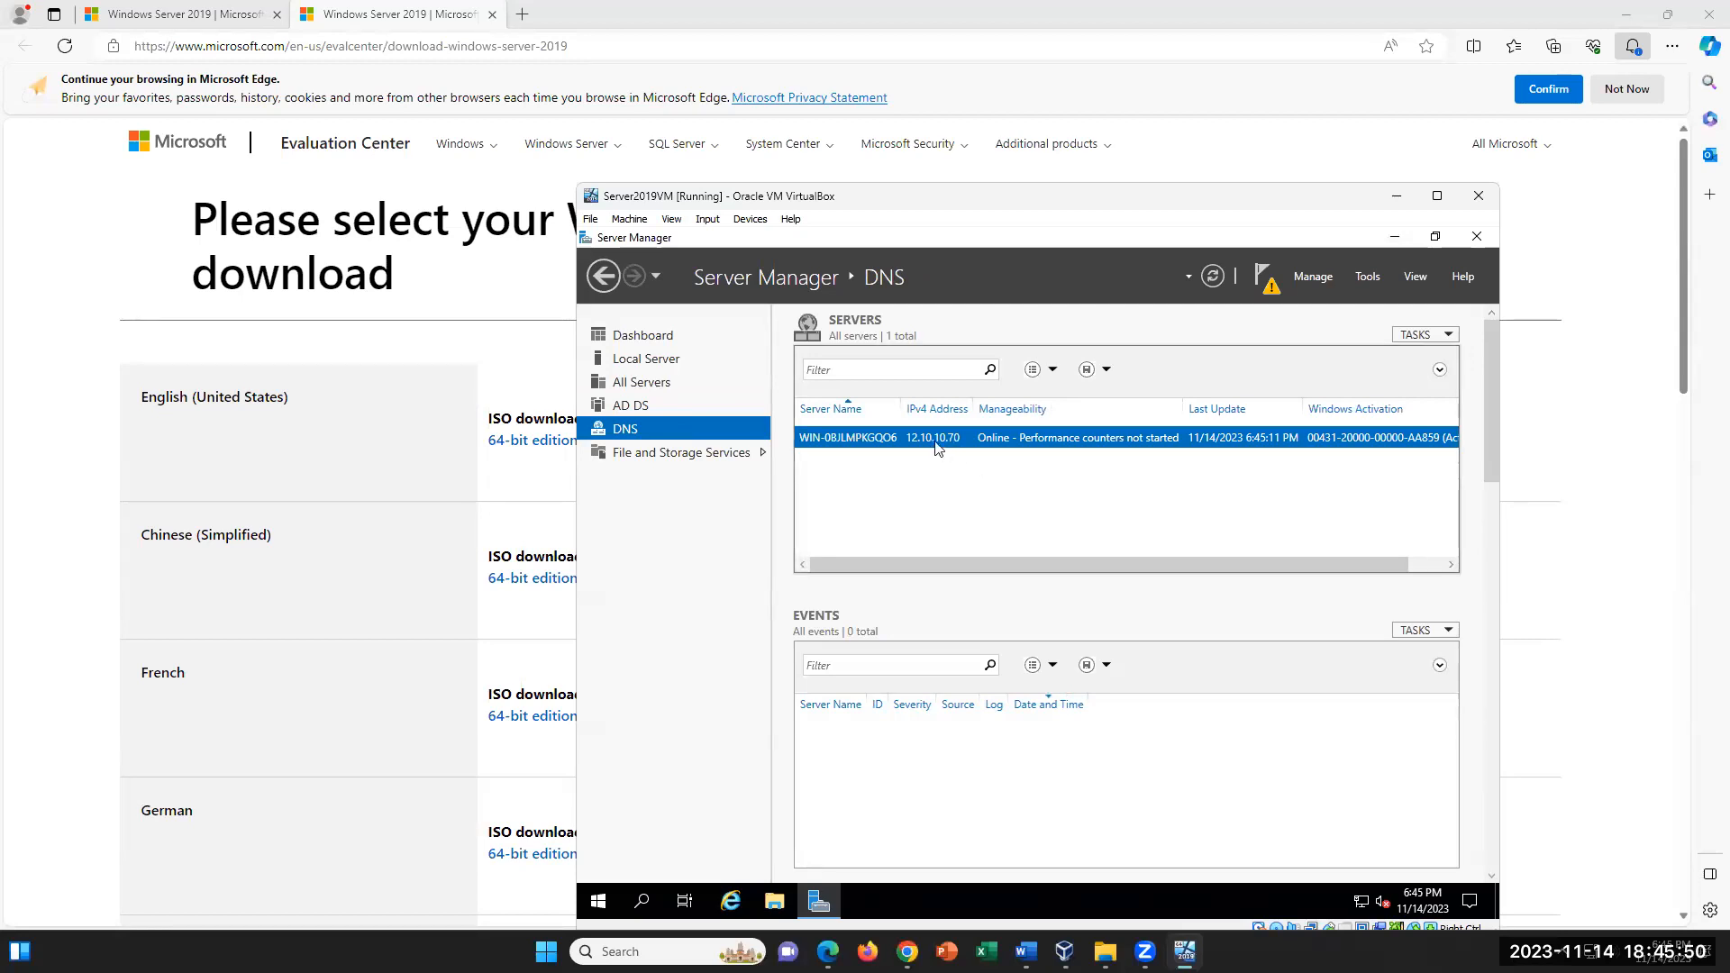
pyautogui.click(671, 405)
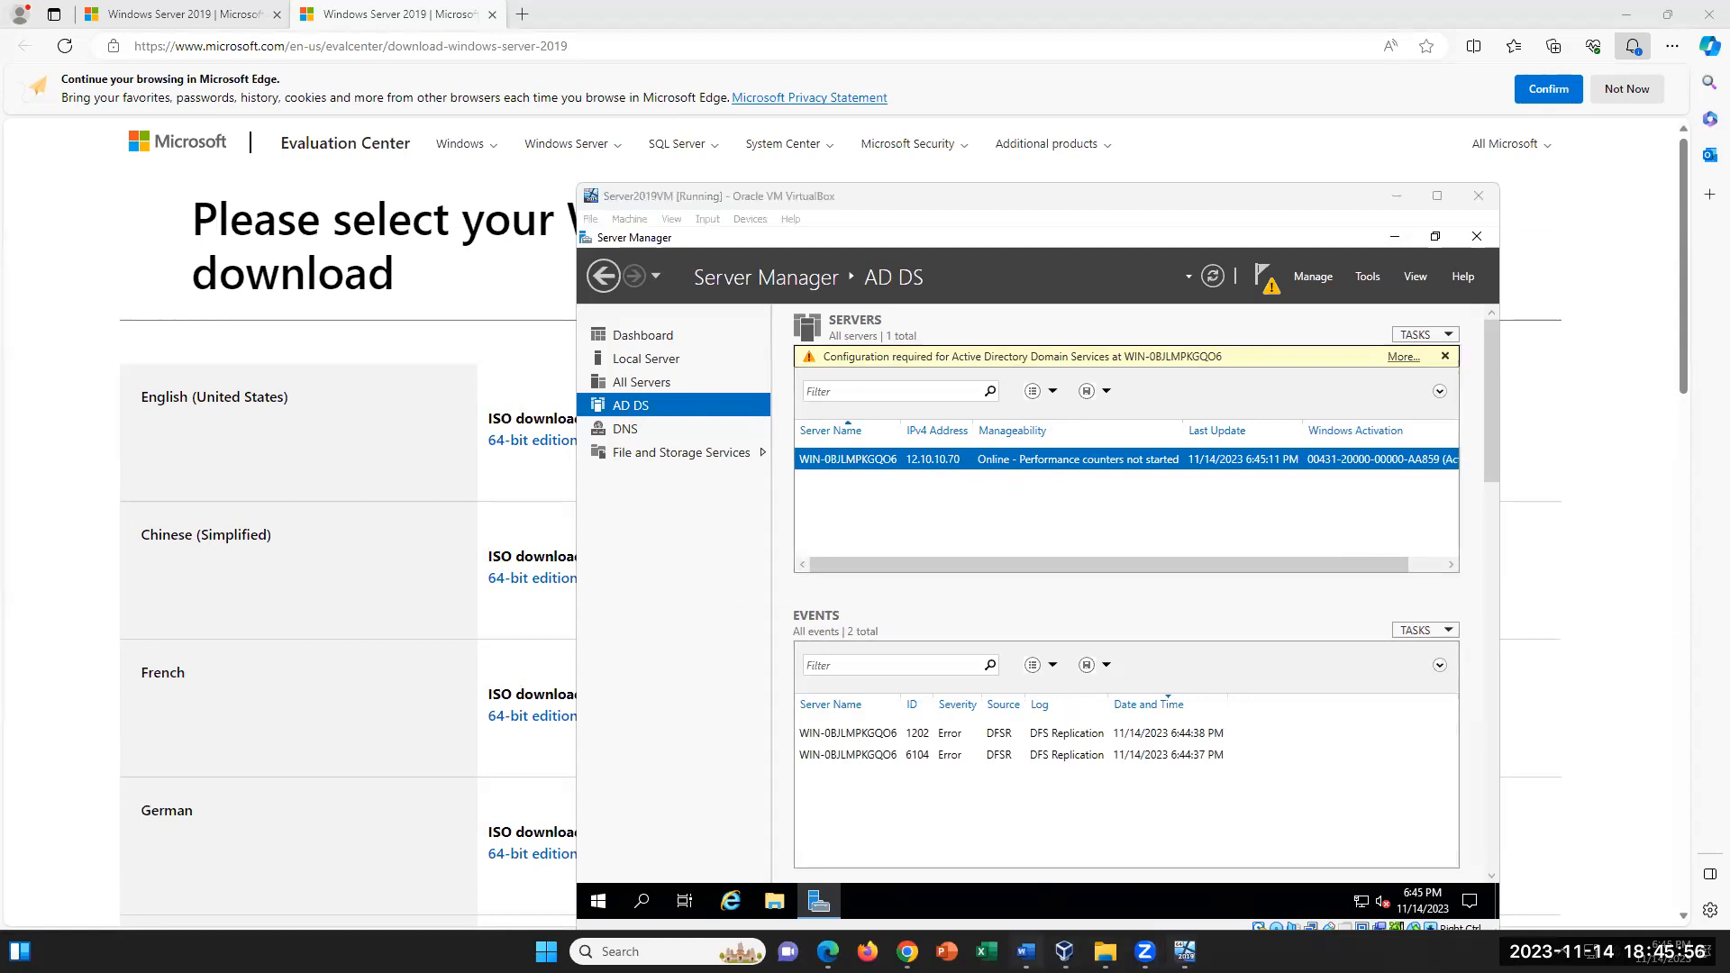
# - Review steps 40 to 56 in the lab document, highlighting the DNS role installation and the new zone instructions
pyautogui.click(1025, 952)
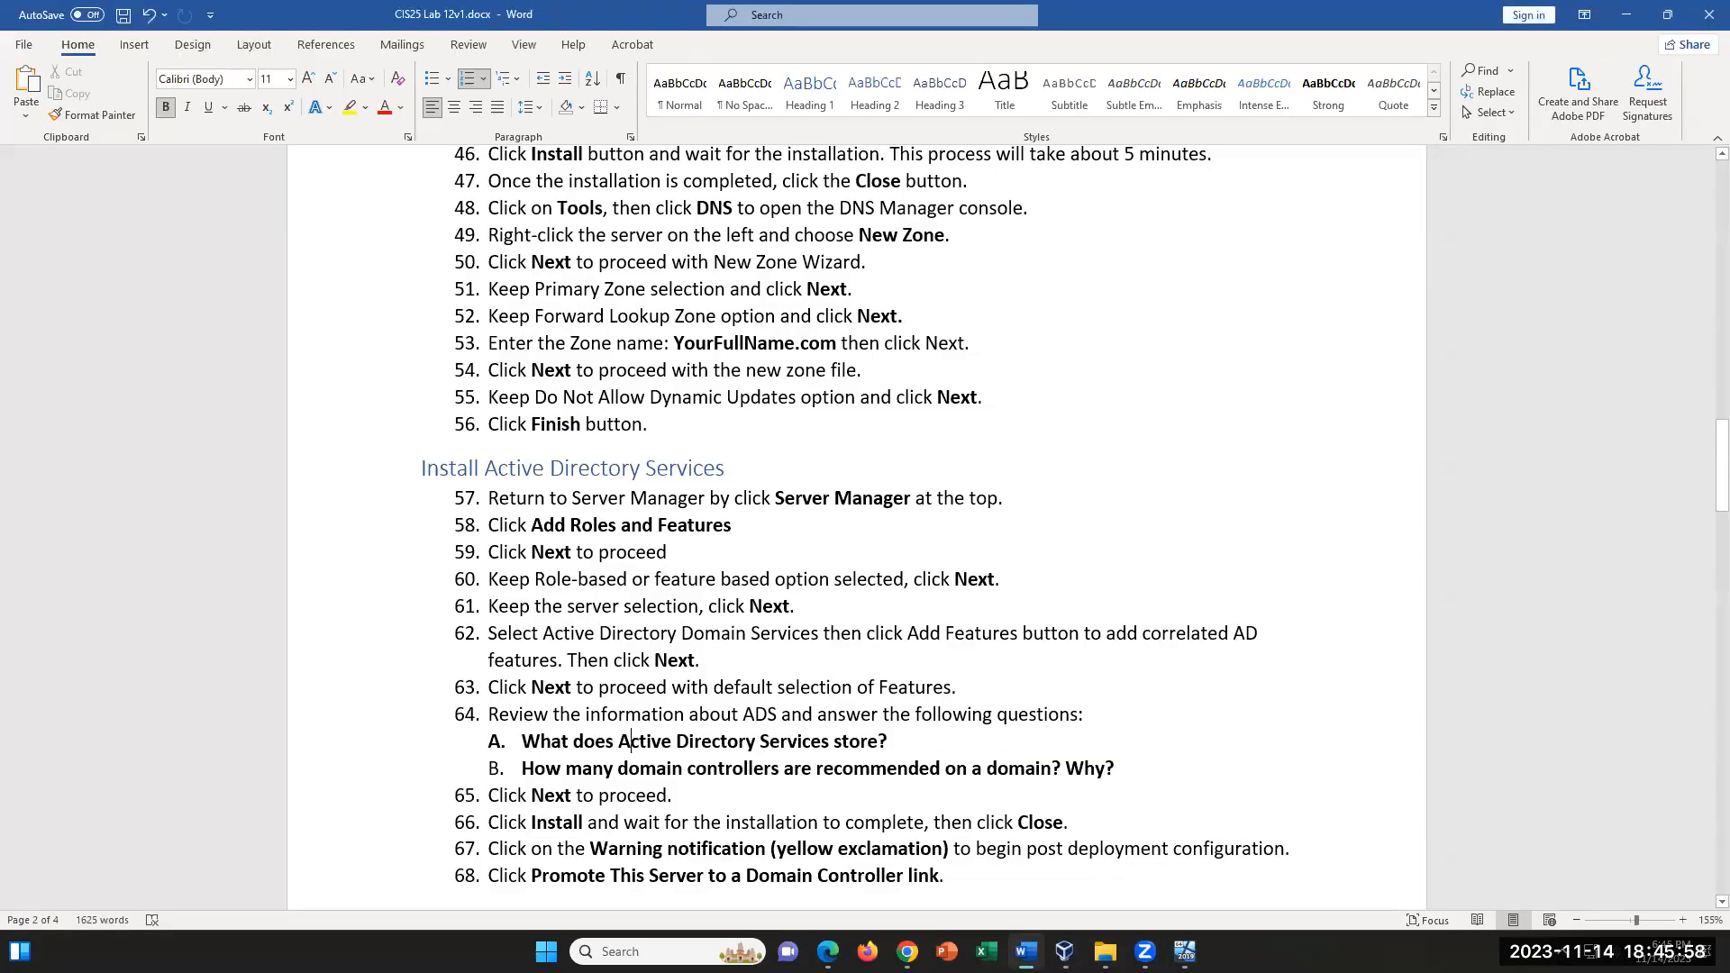
pyautogui.scroll(6, 1004, 706)
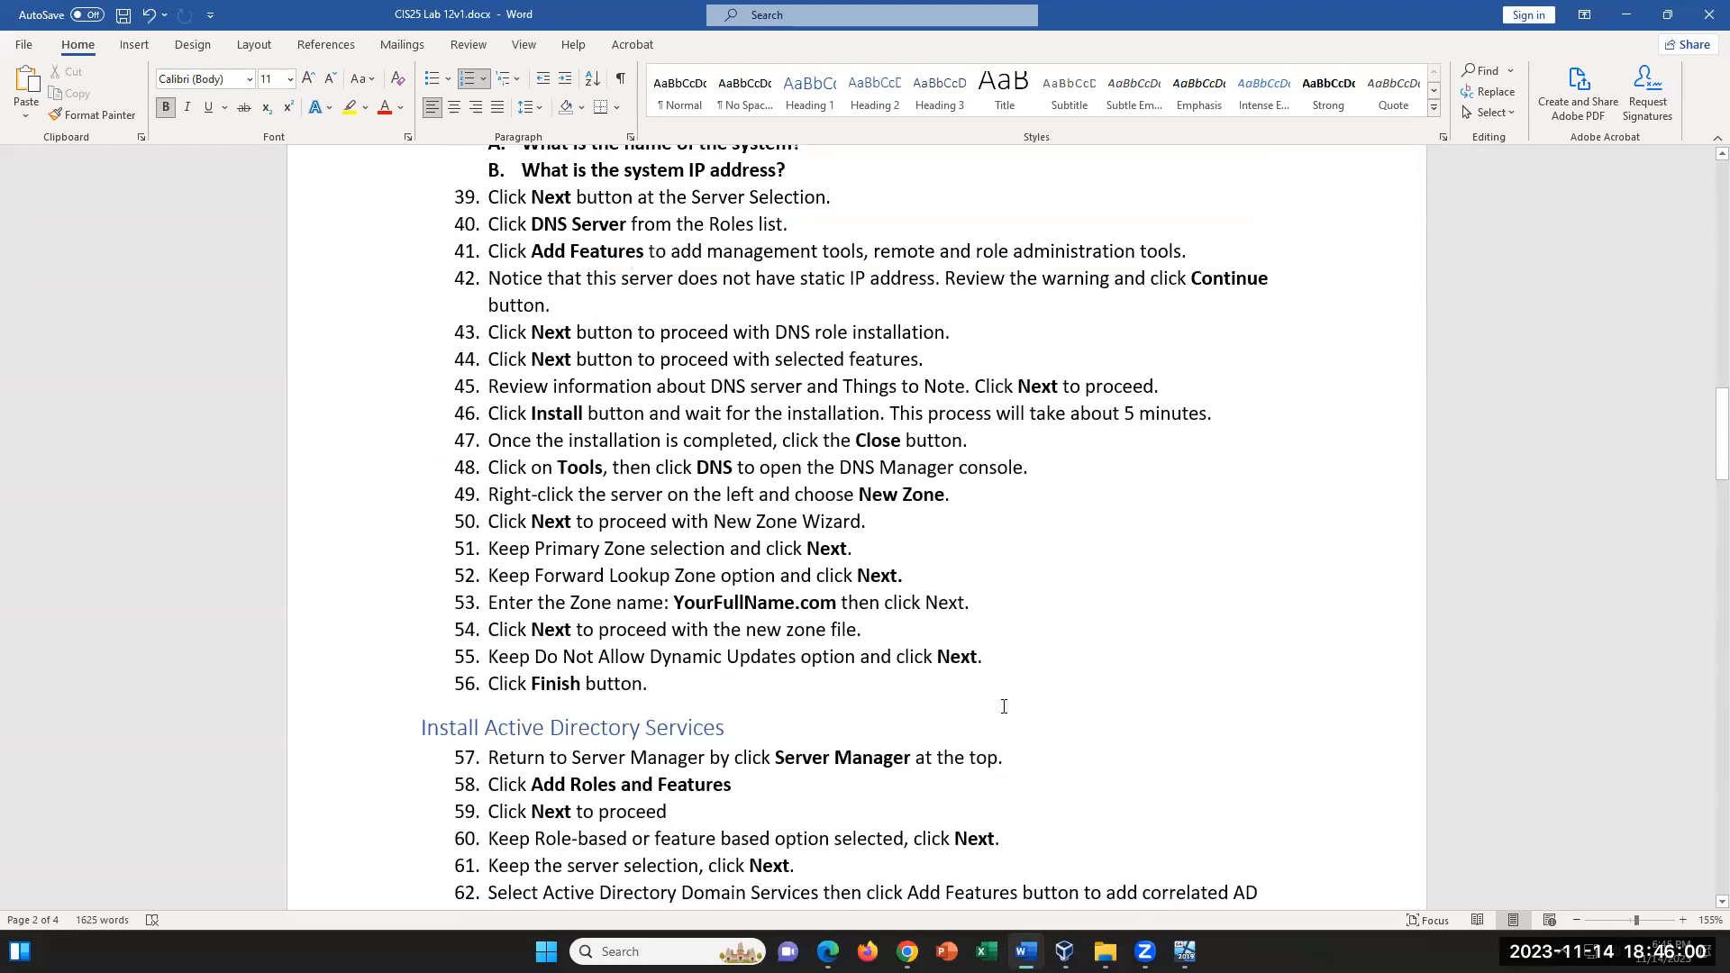
pyautogui.scroll(-1, 1004, 706)
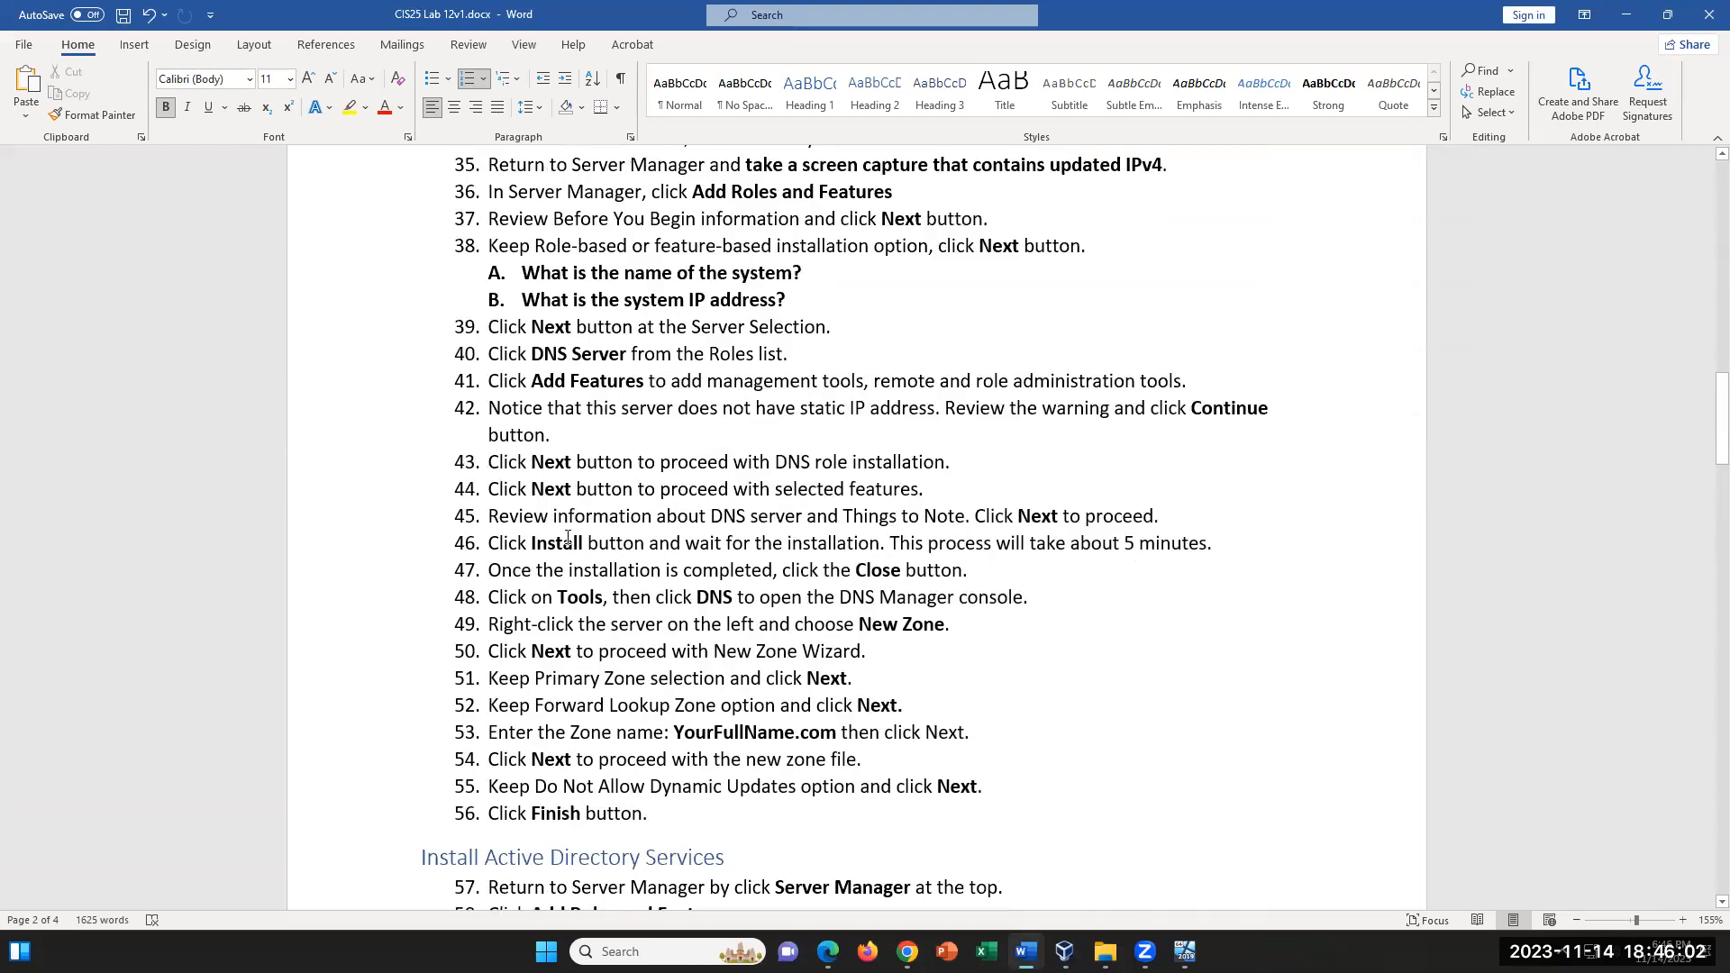
pyautogui.moveTo(503, 361); pyautogui.dragTo(835, 817)
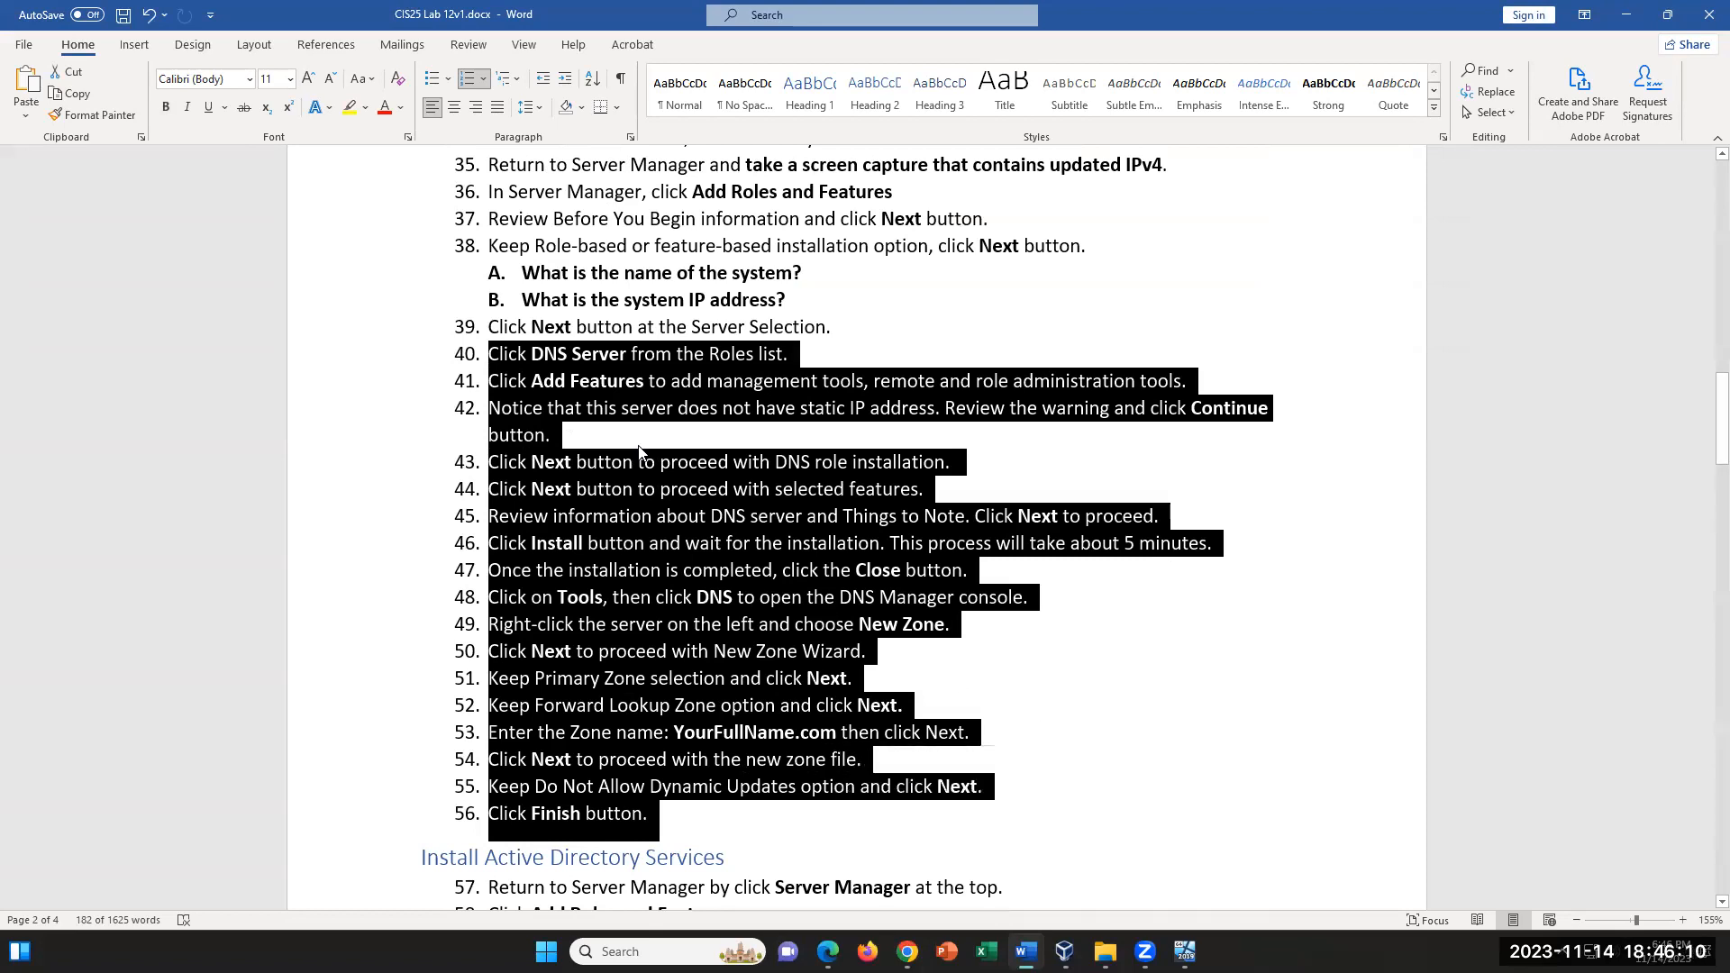
pyautogui.click(532, 354)
pyautogui.moveTo(552, 370); pyautogui.dragTo(729, 581)
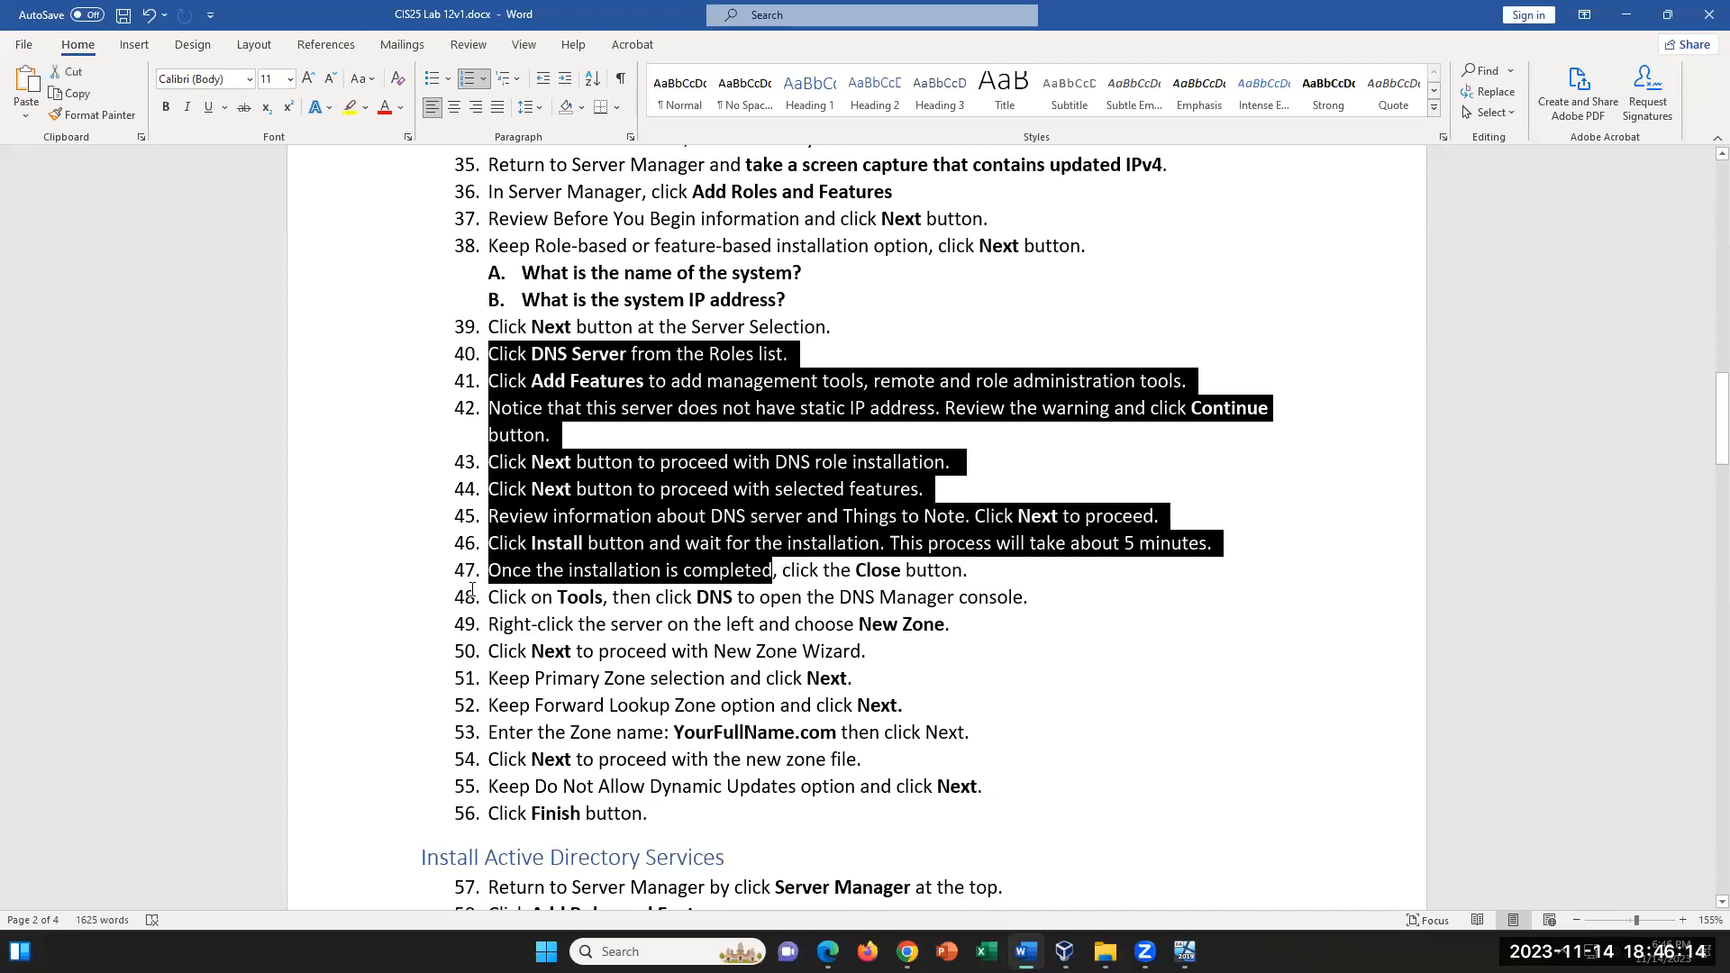
pyautogui.moveTo(495, 596); pyautogui.dragTo(667, 834)
pyautogui.scroll(-2, 1195, 714)
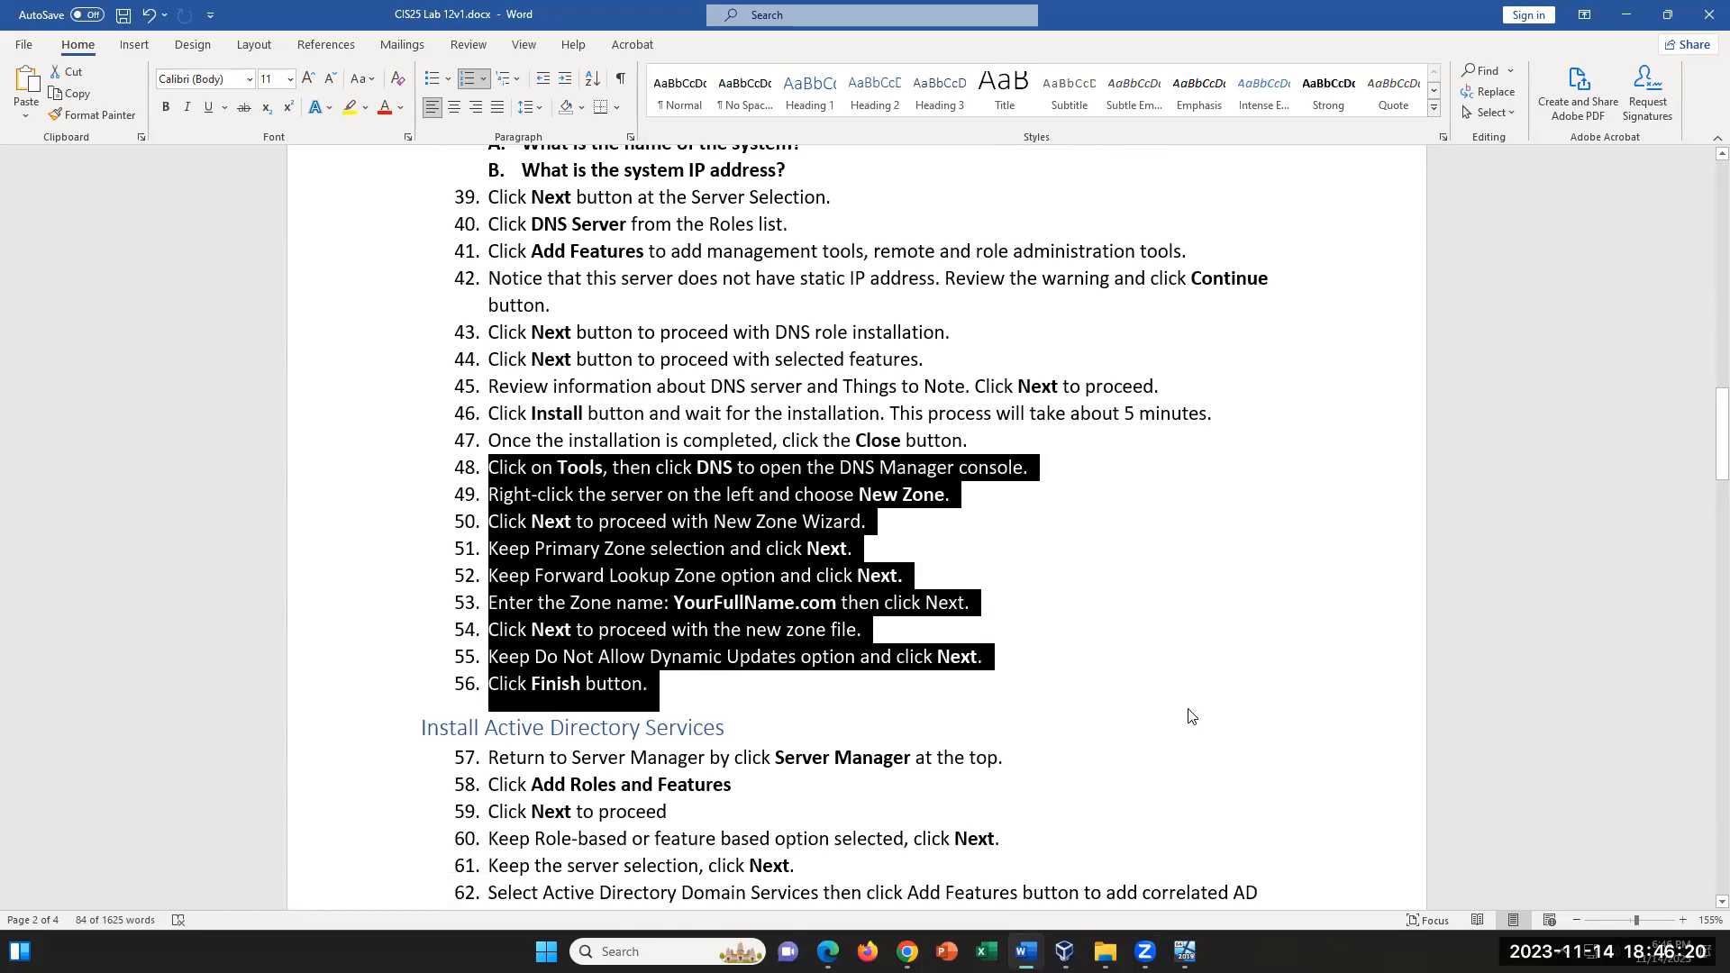
pyautogui.scroll(1, 1191, 713)
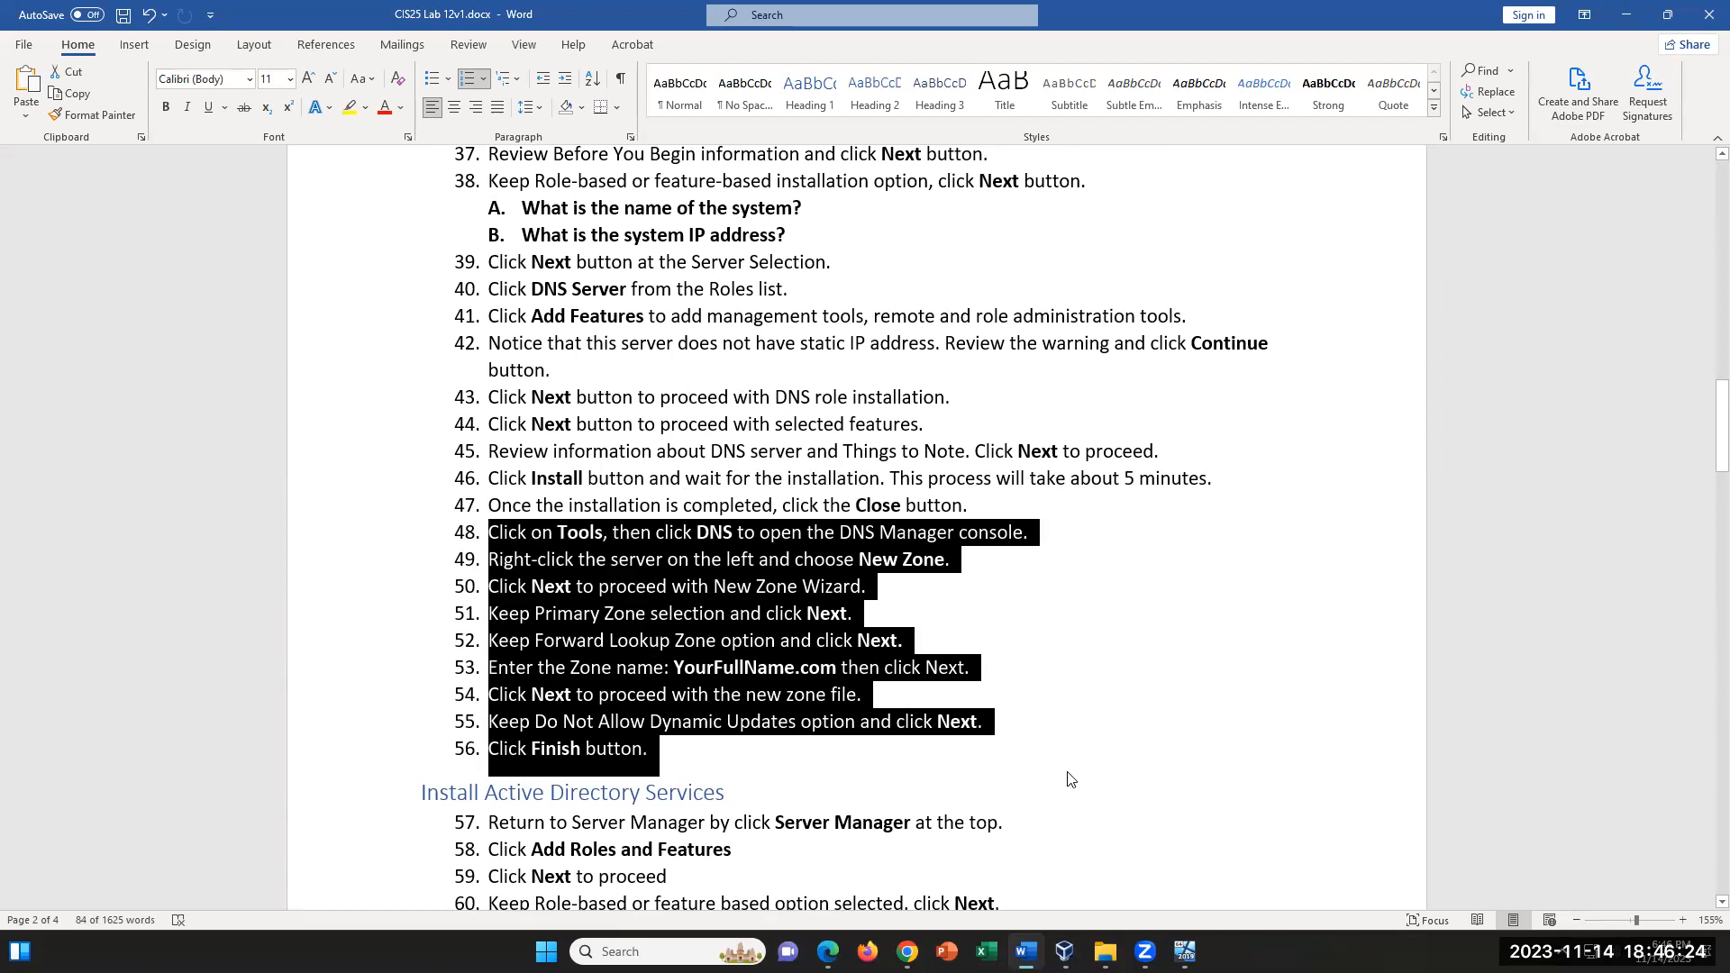
pyautogui.moveTo(1106, 949)
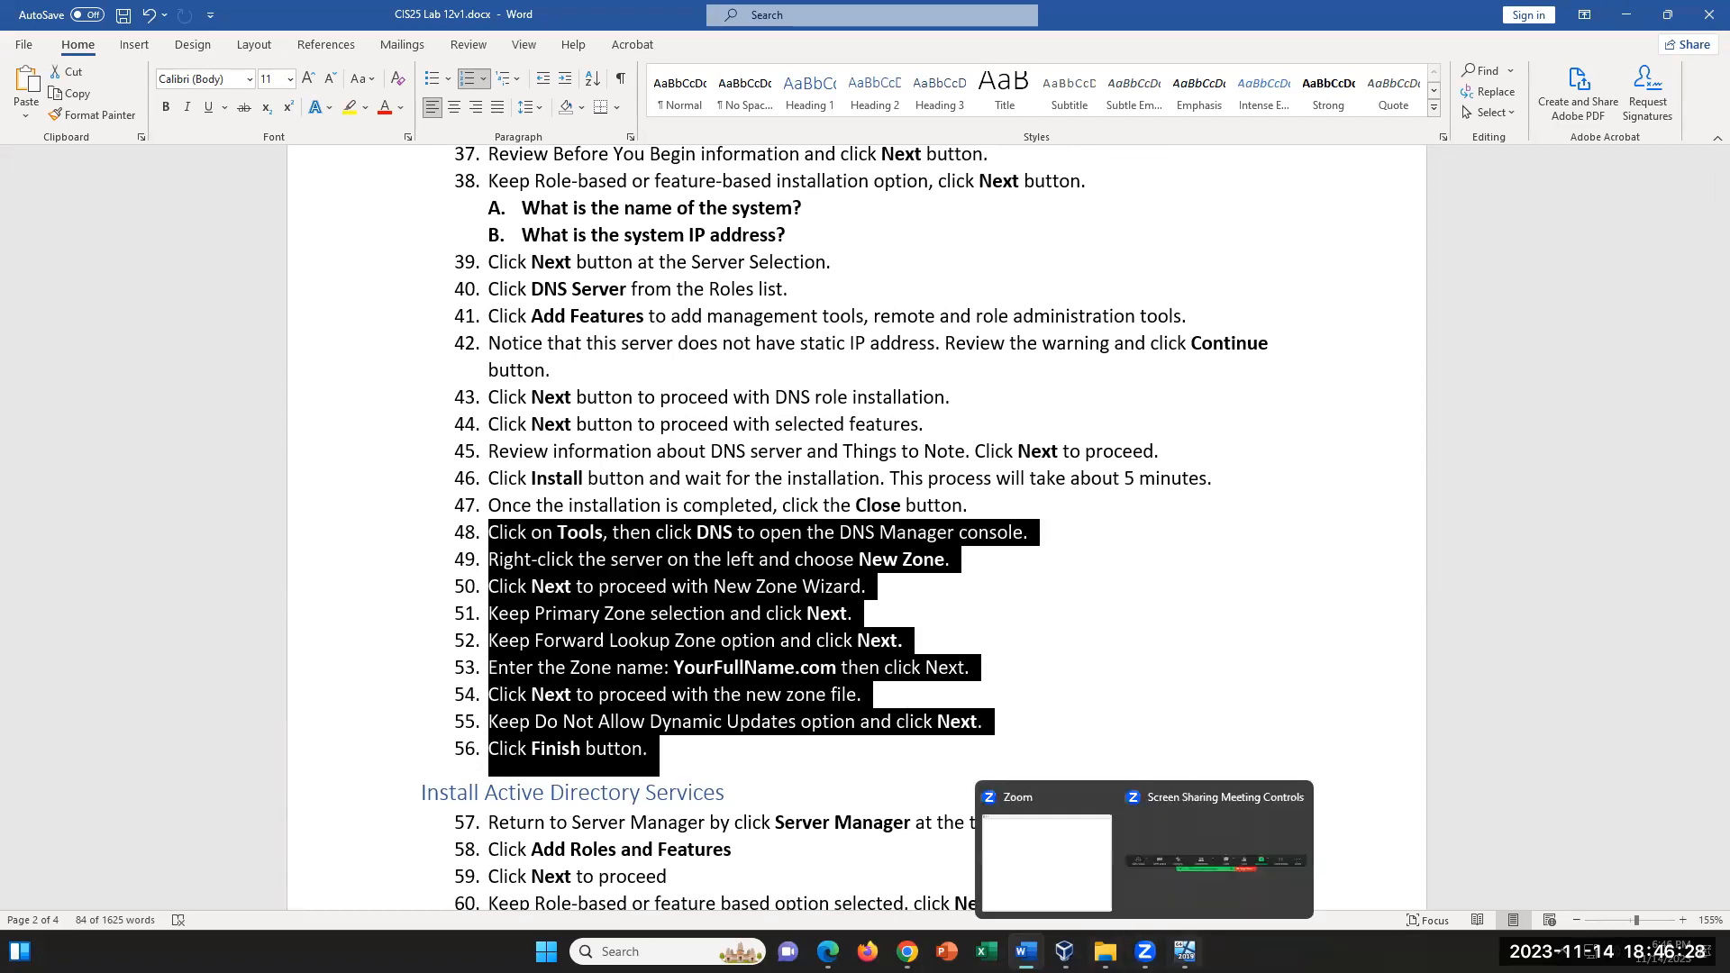
# - Switch to the VM, open the DNS Manager console from Server Manager, and select the local server in it
pyautogui.click(1186, 950)
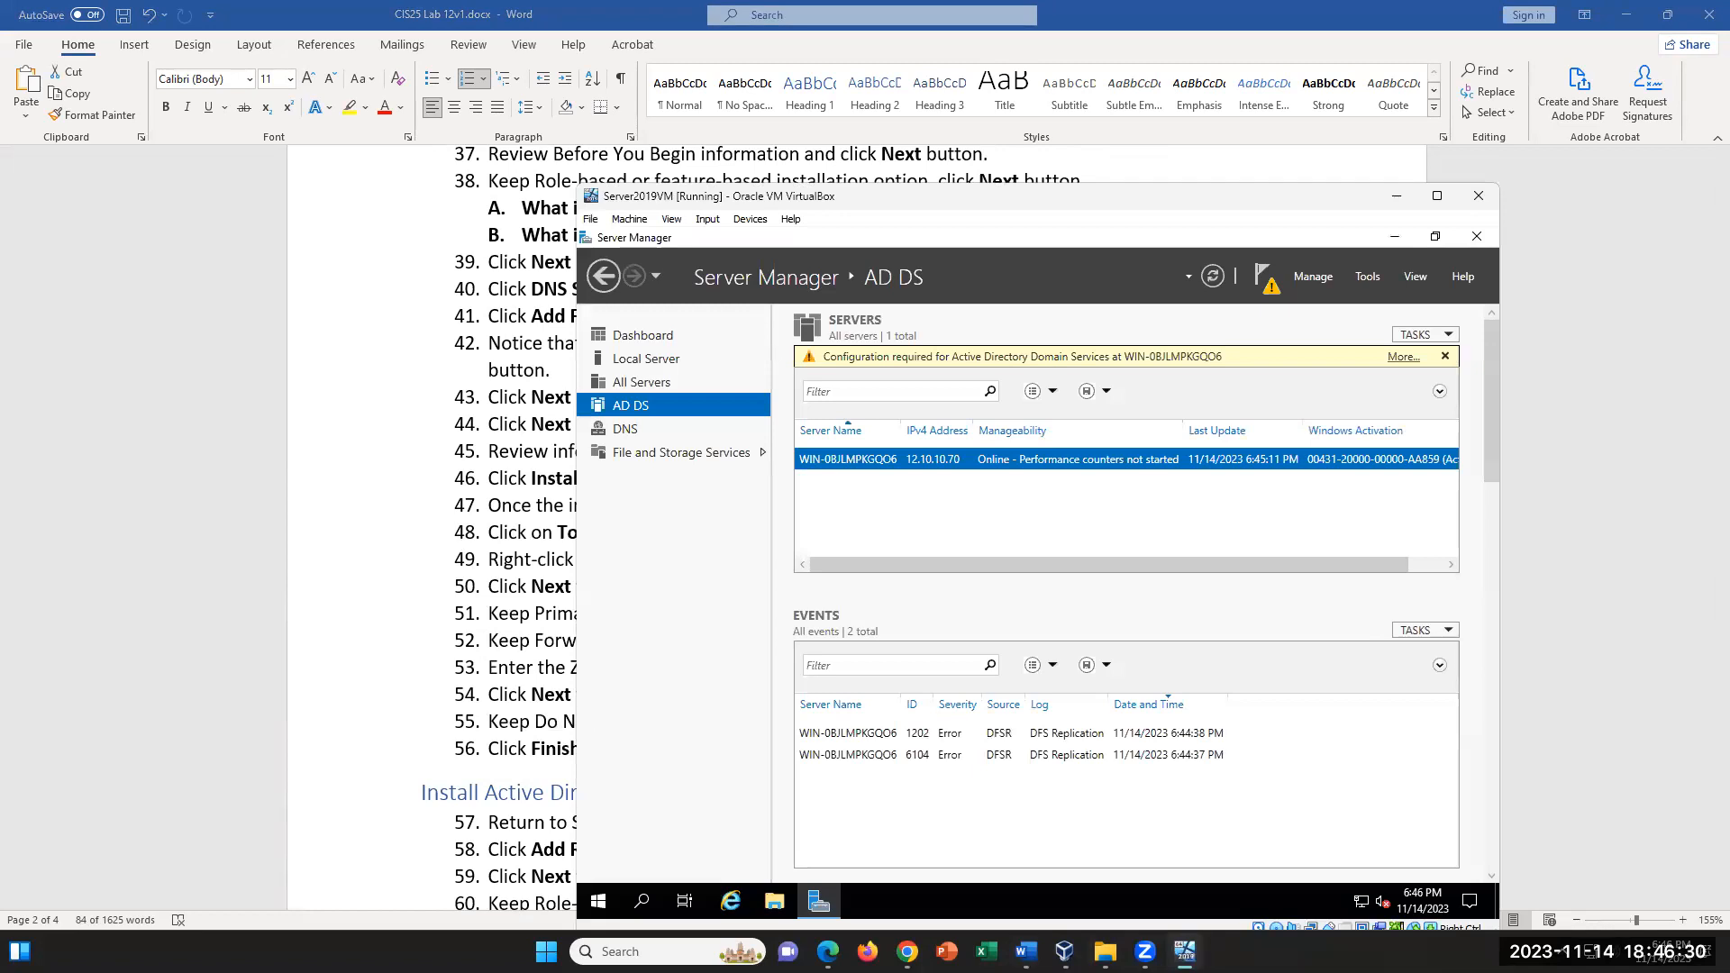
pyautogui.click(1365, 277)
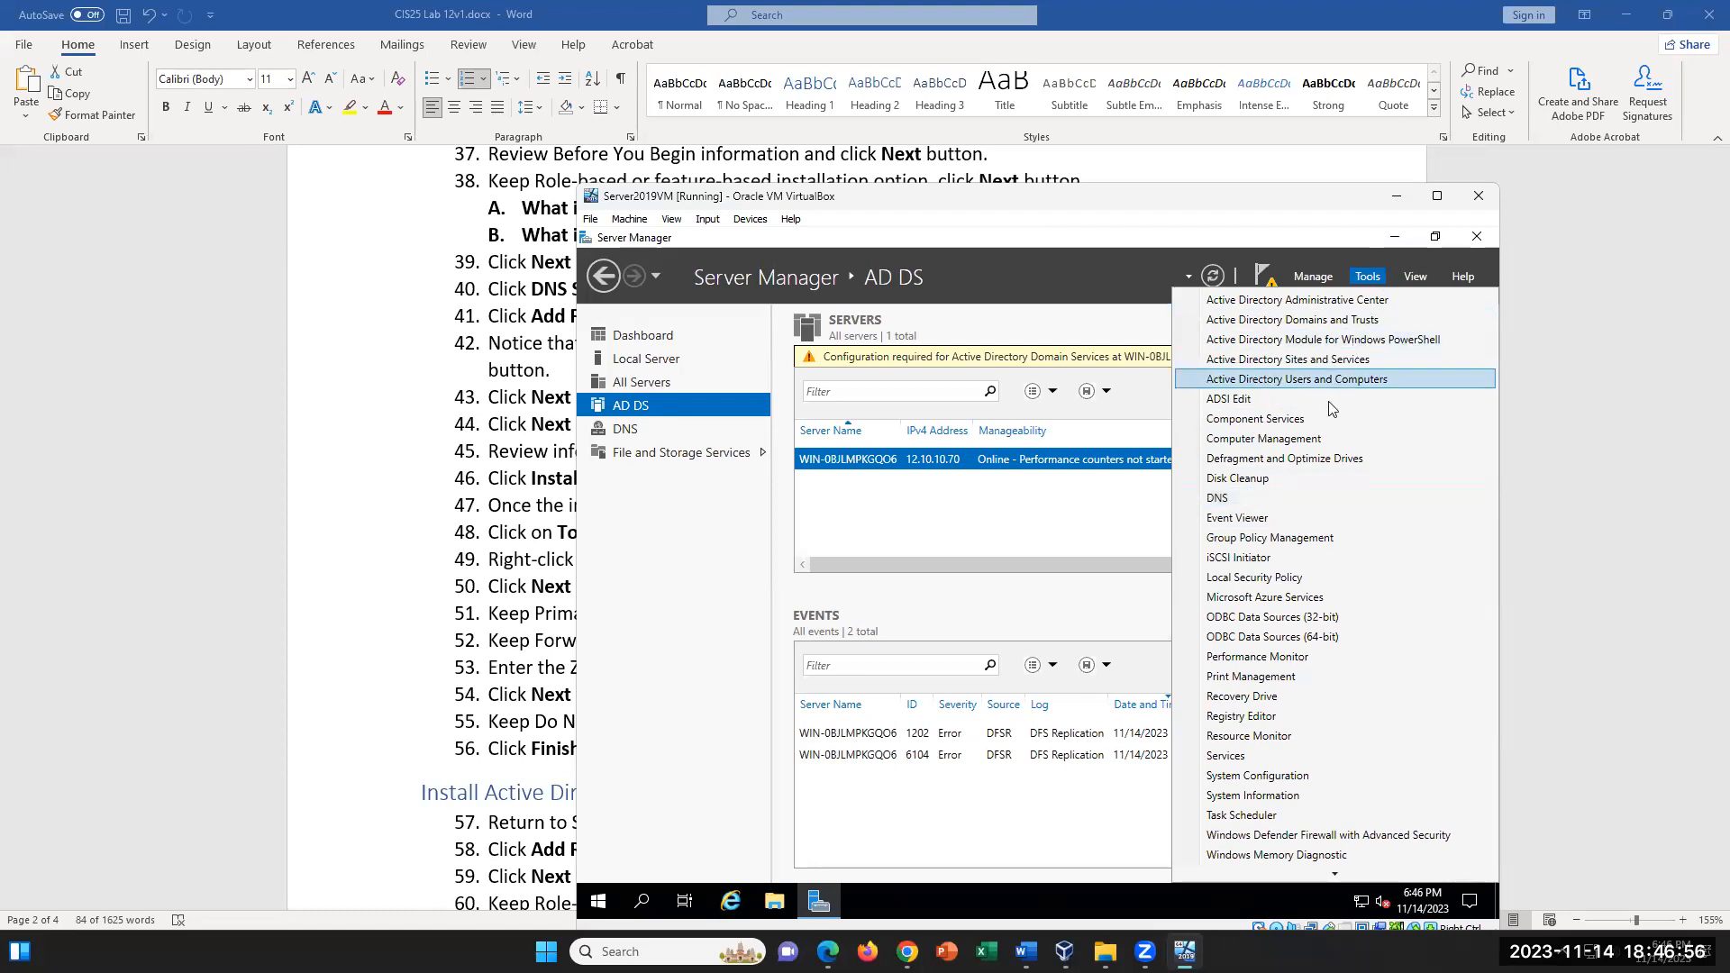
pyautogui.click(1273, 496)
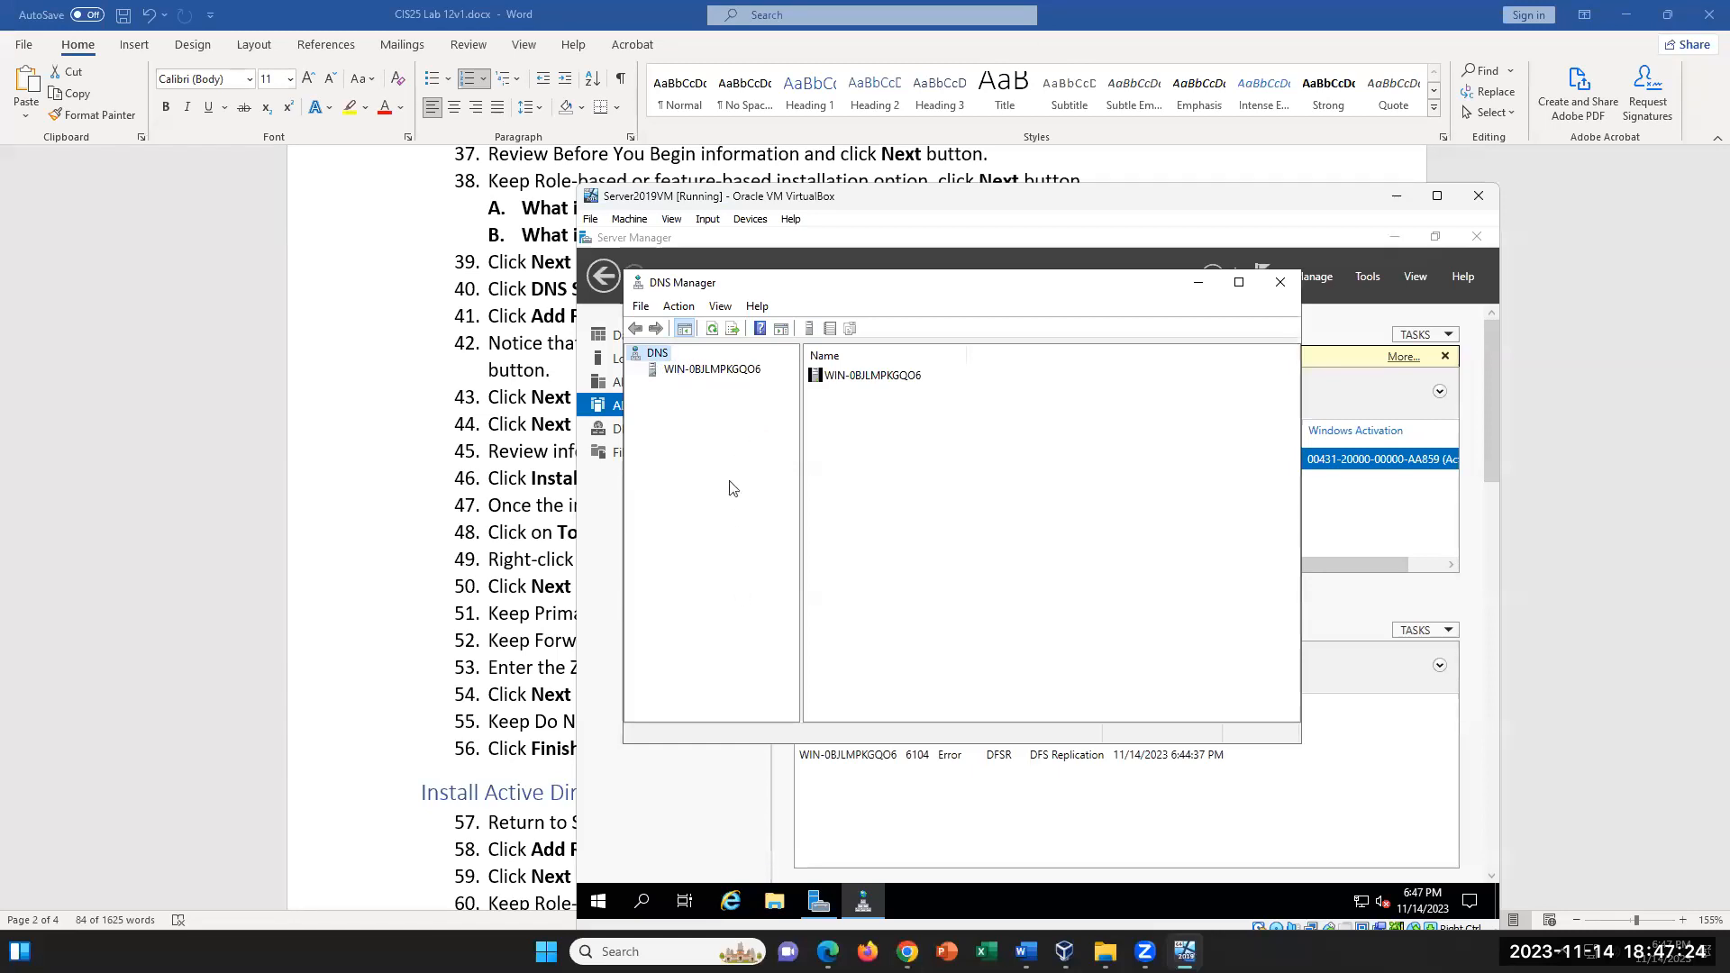
pyautogui.click(709, 373)
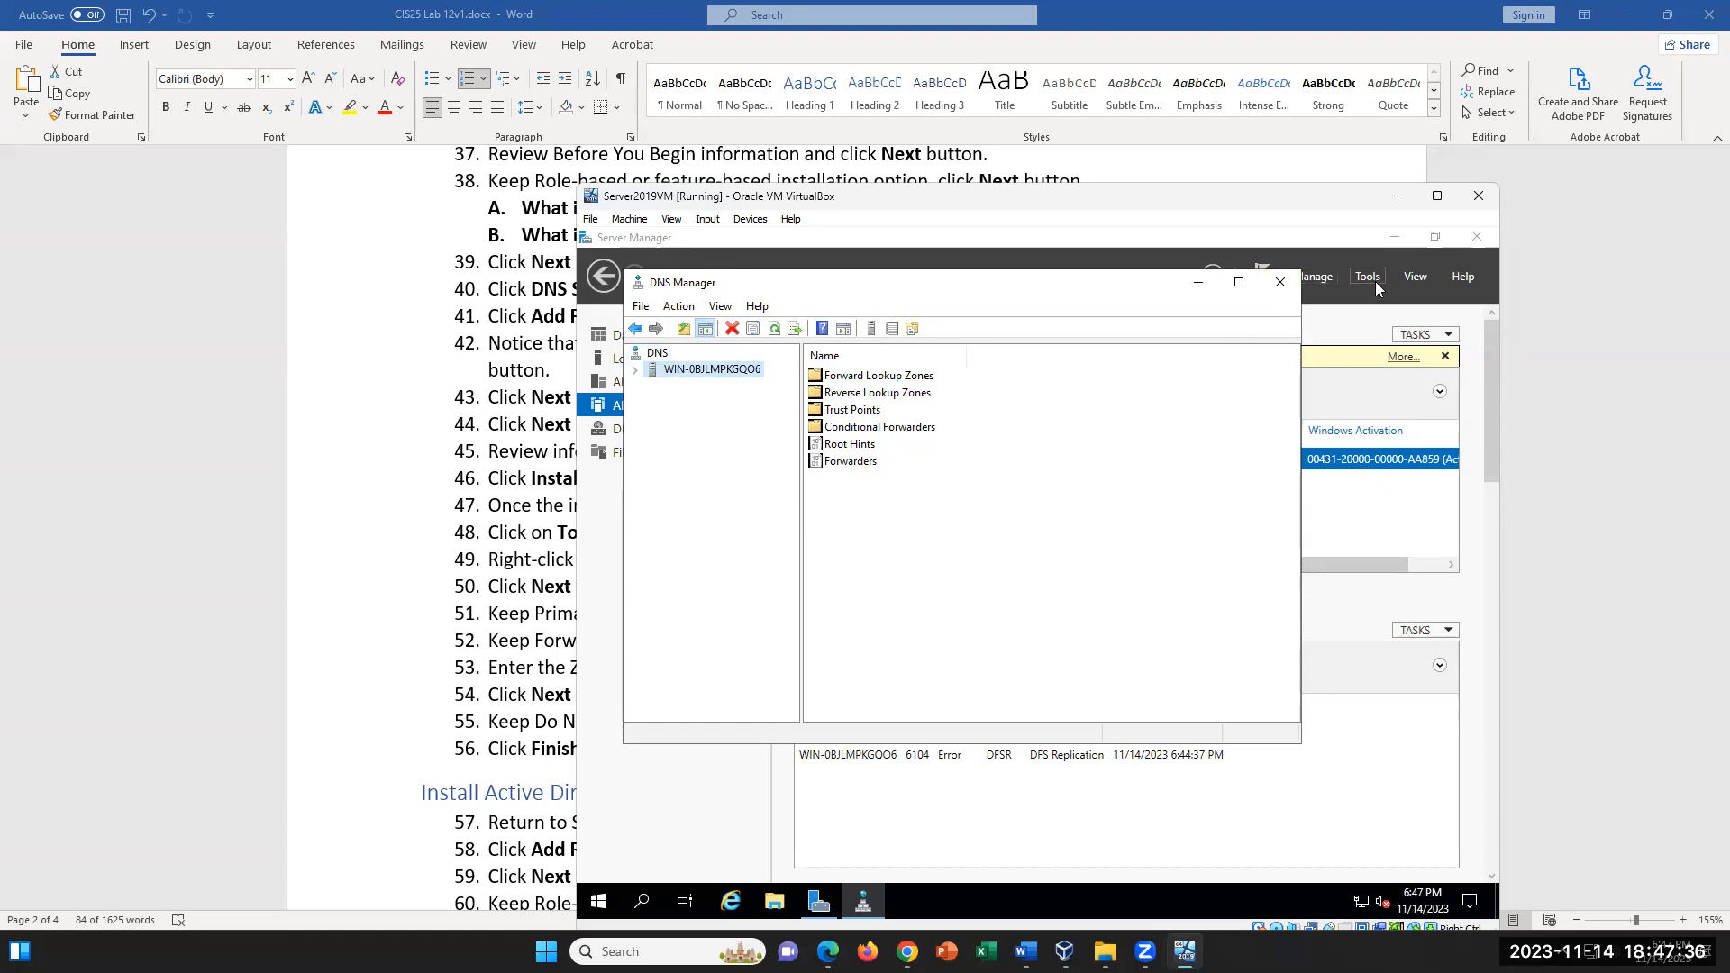
# - Review steps 48 and 49 in the lab document, highlighting the New Zone and DNS instructions
pyautogui.click(254, 459)
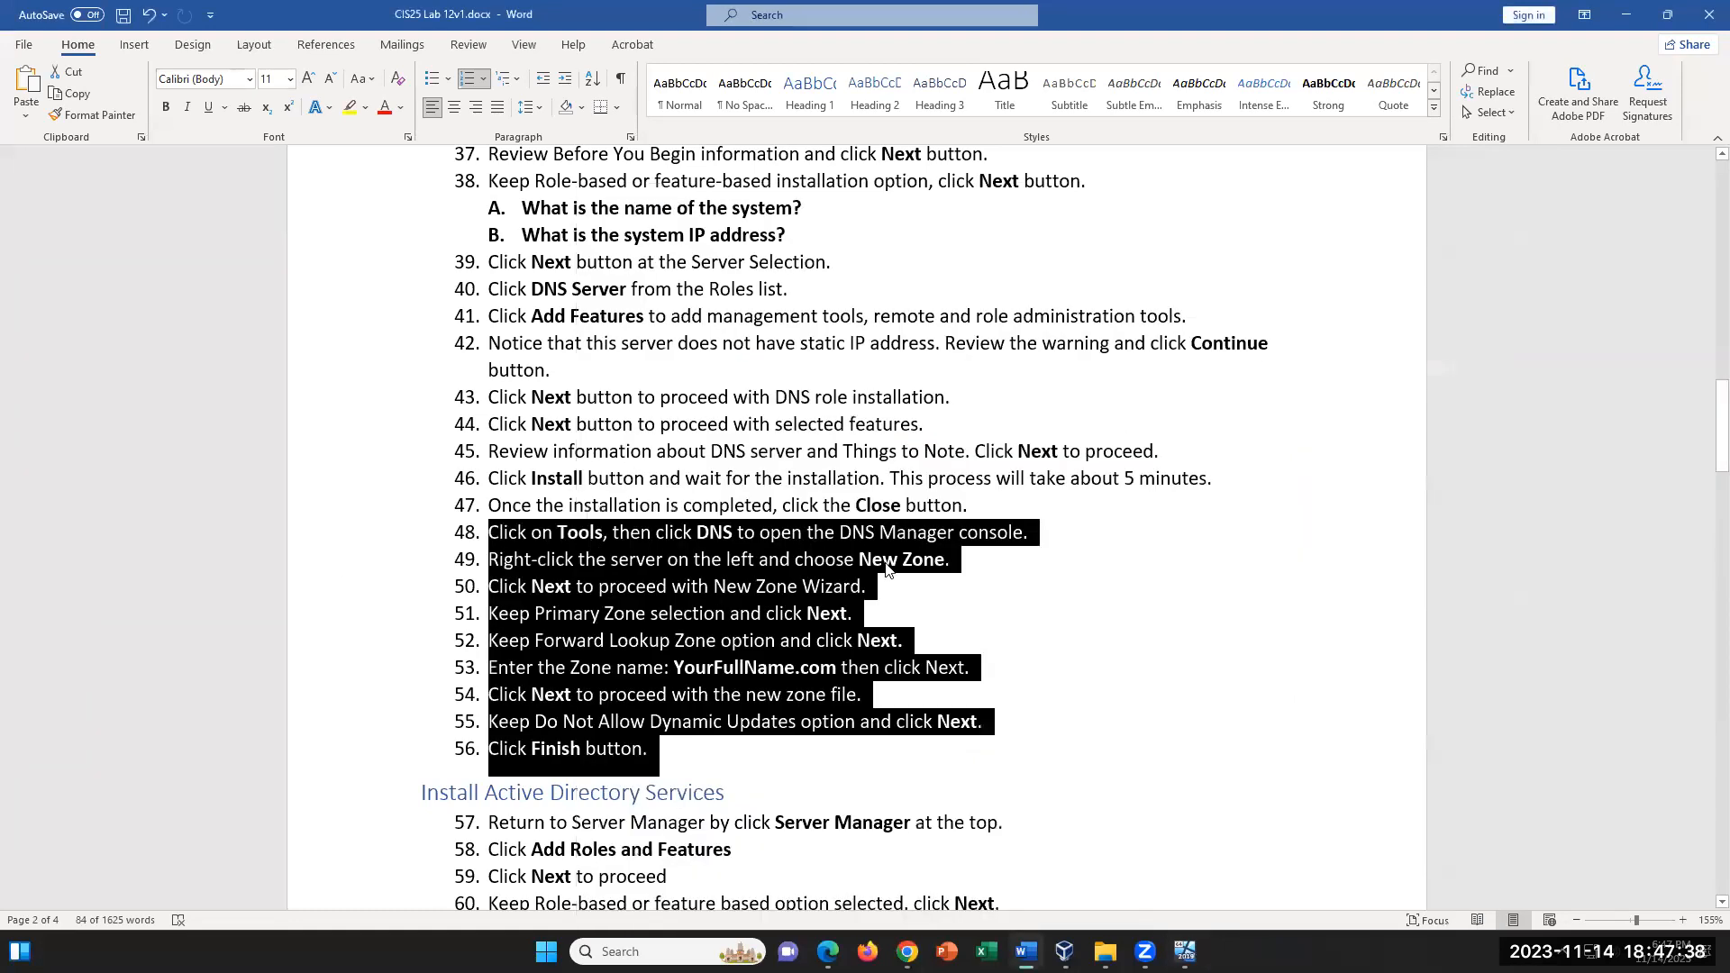
pyautogui.click(687, 536)
pyautogui.moveTo(510, 534); pyautogui.dragTo(960, 568)
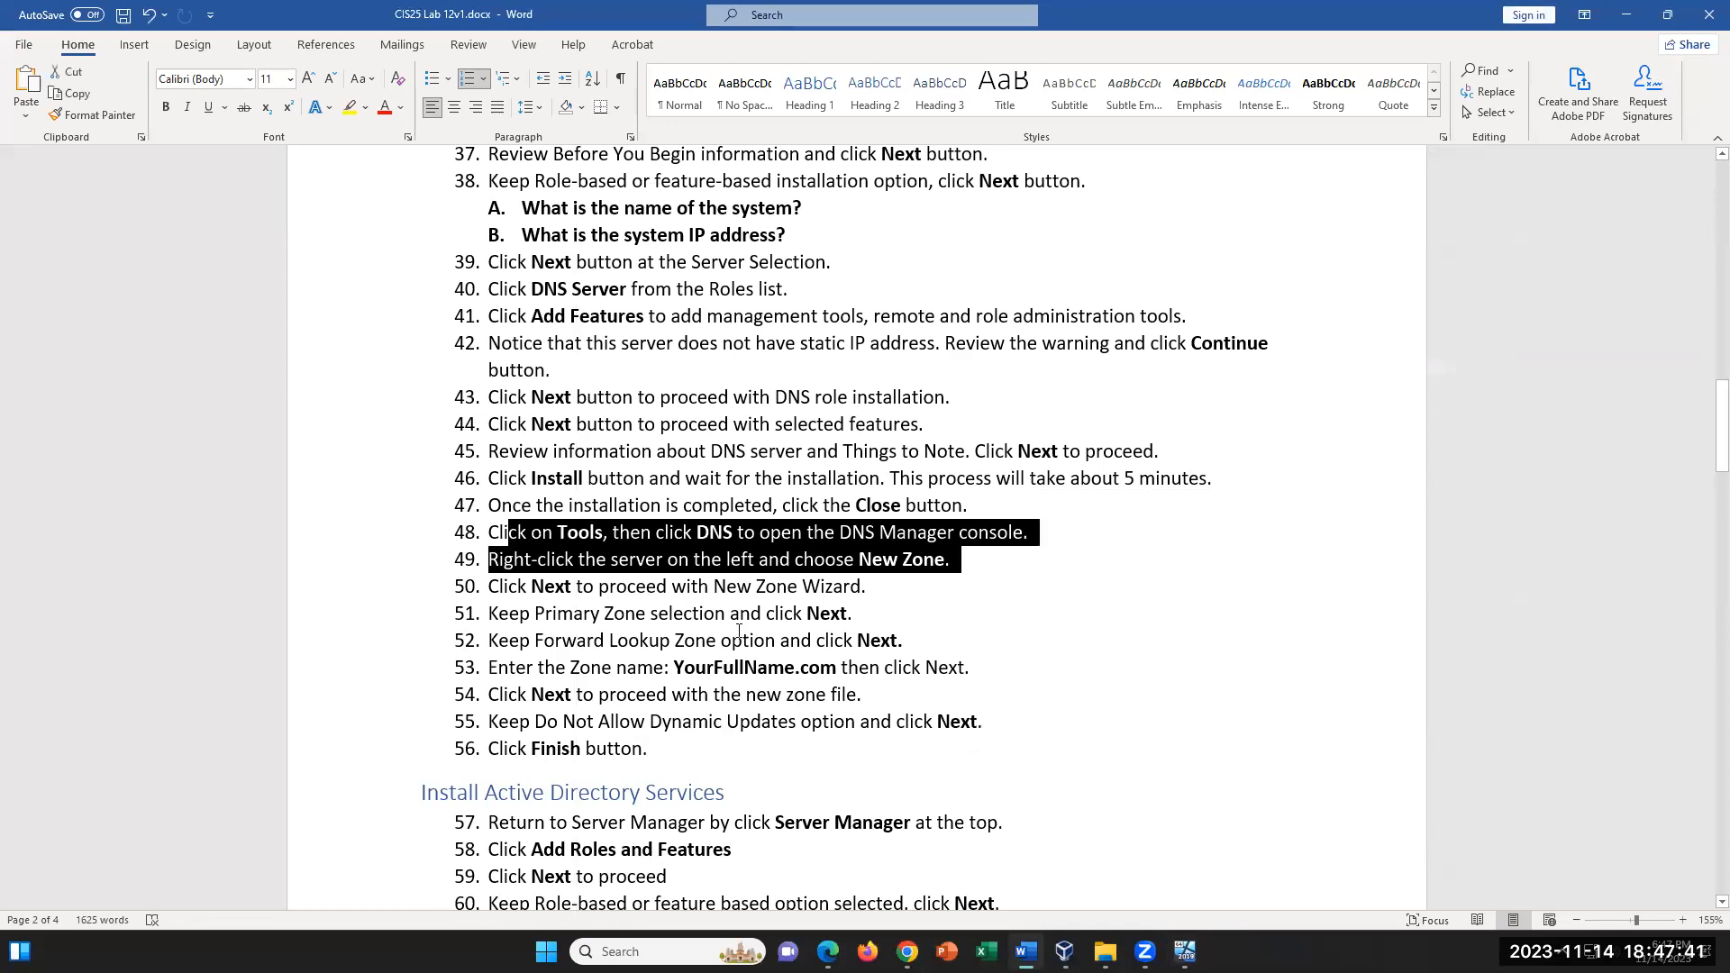
pyautogui.click(965, 578)
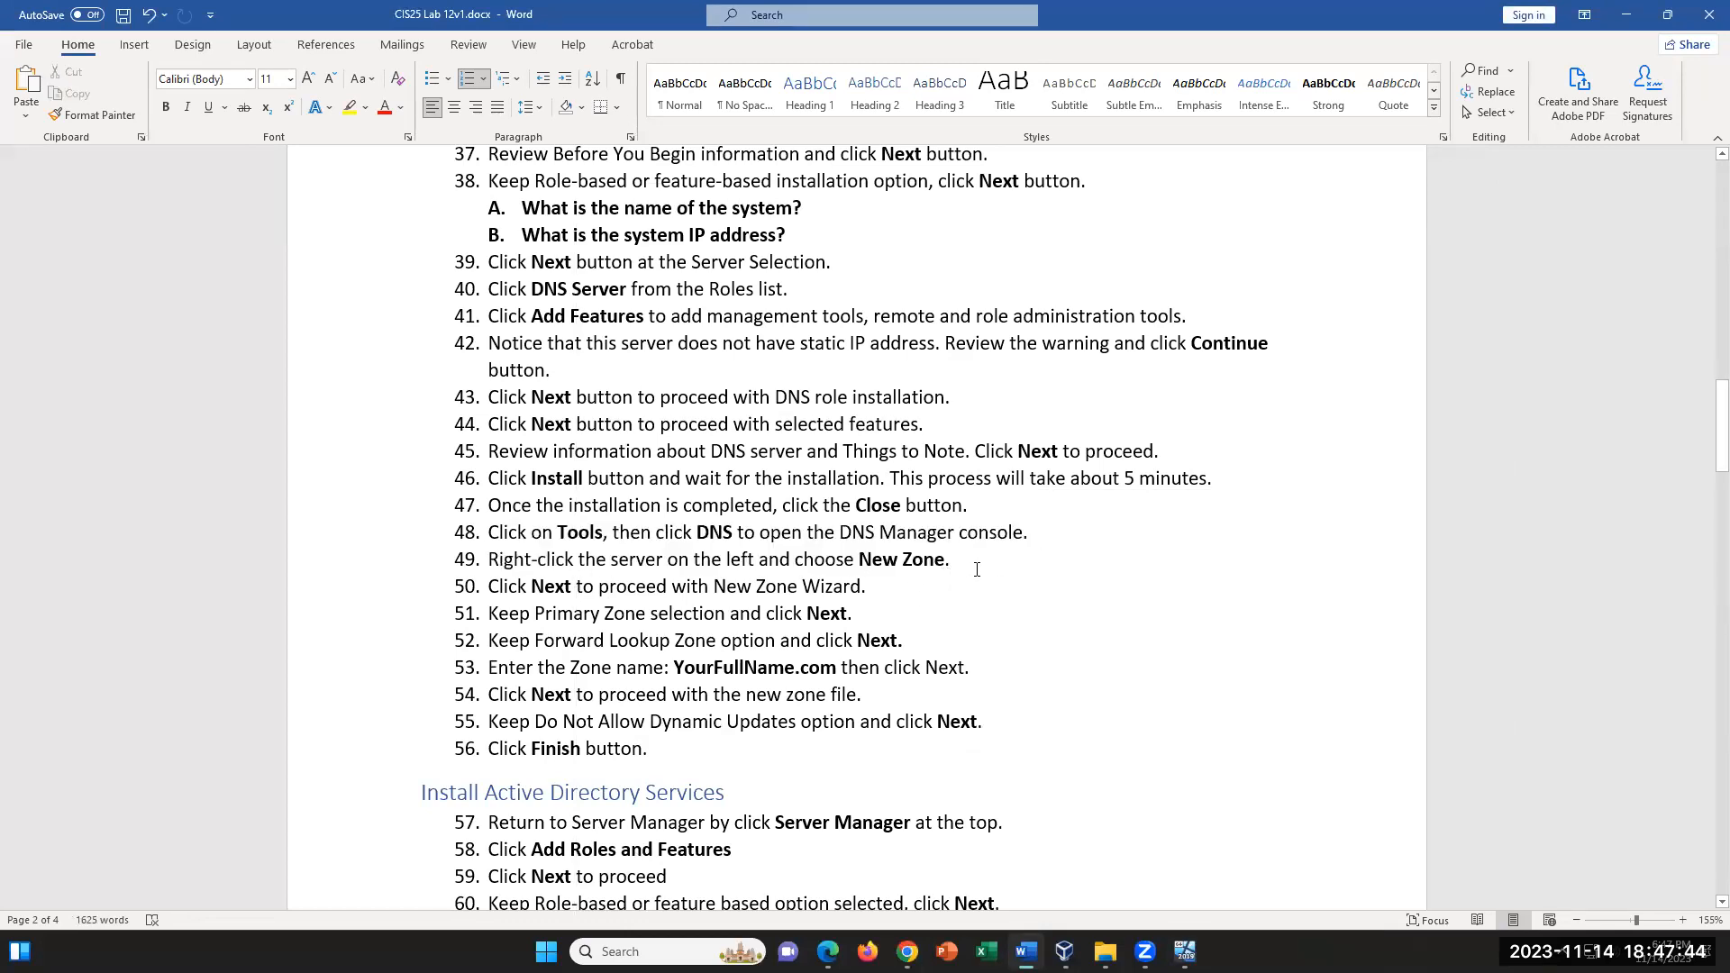
pyautogui.moveTo(952, 560); pyautogui.dragTo(859, 560)
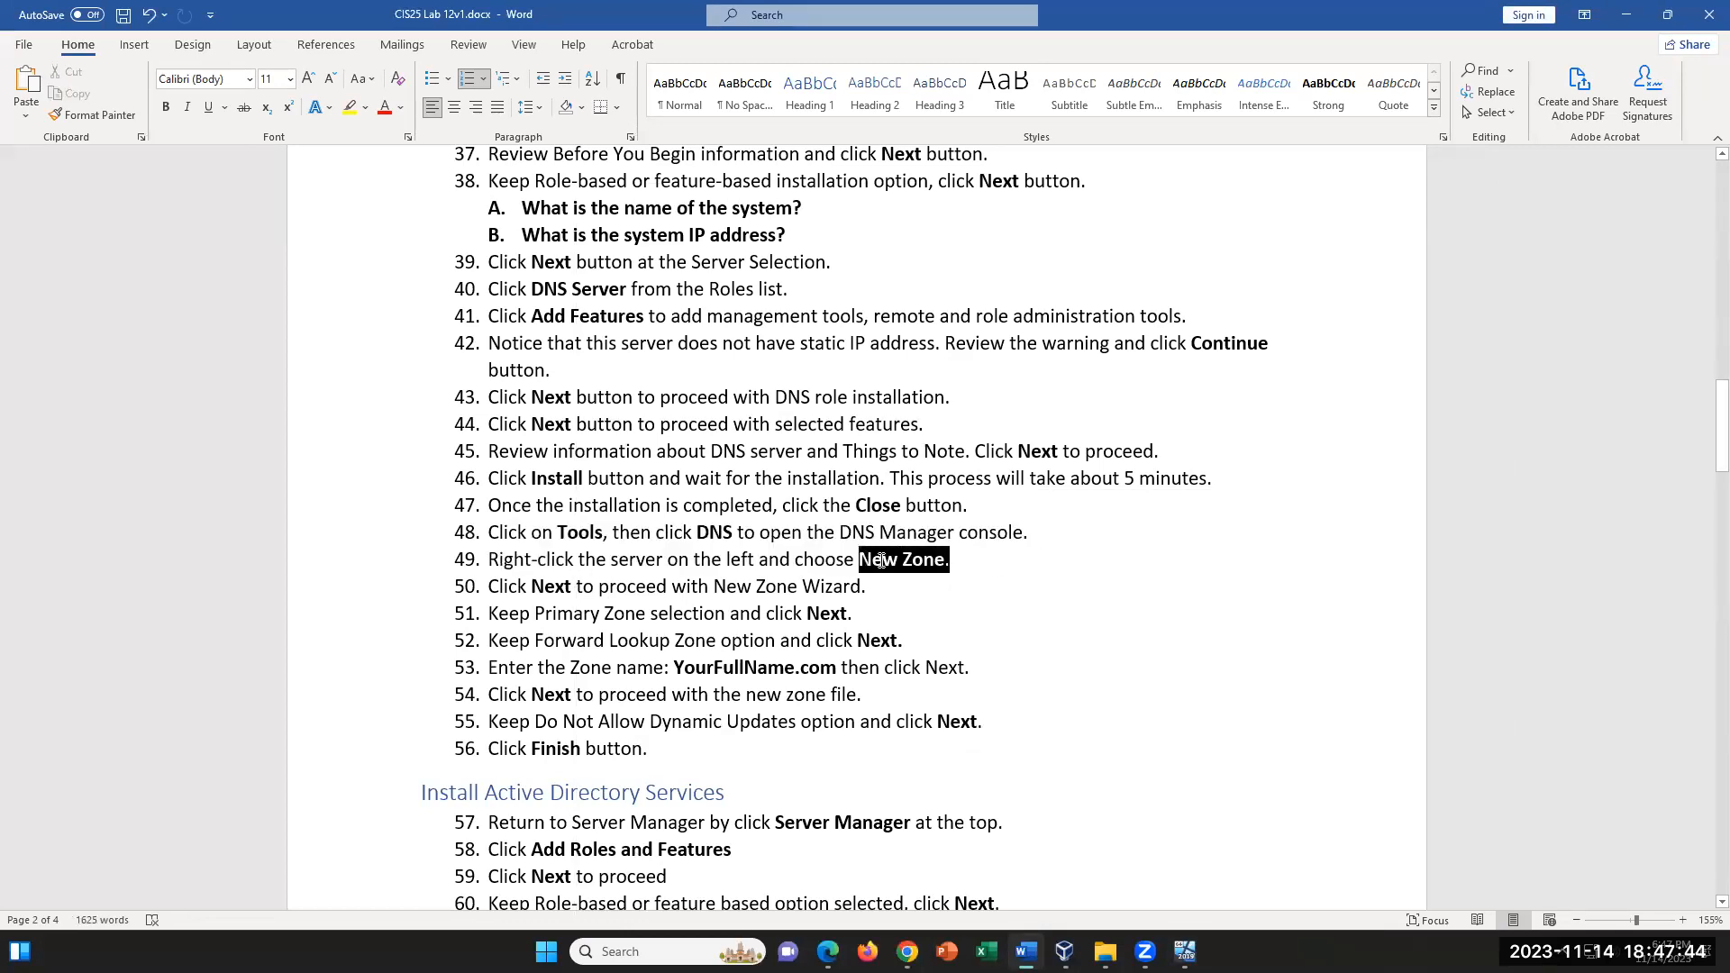
pyautogui.click(973, 602)
pyautogui.scroll(-1, 950, 694)
pyautogui.scroll(1, 950, 694)
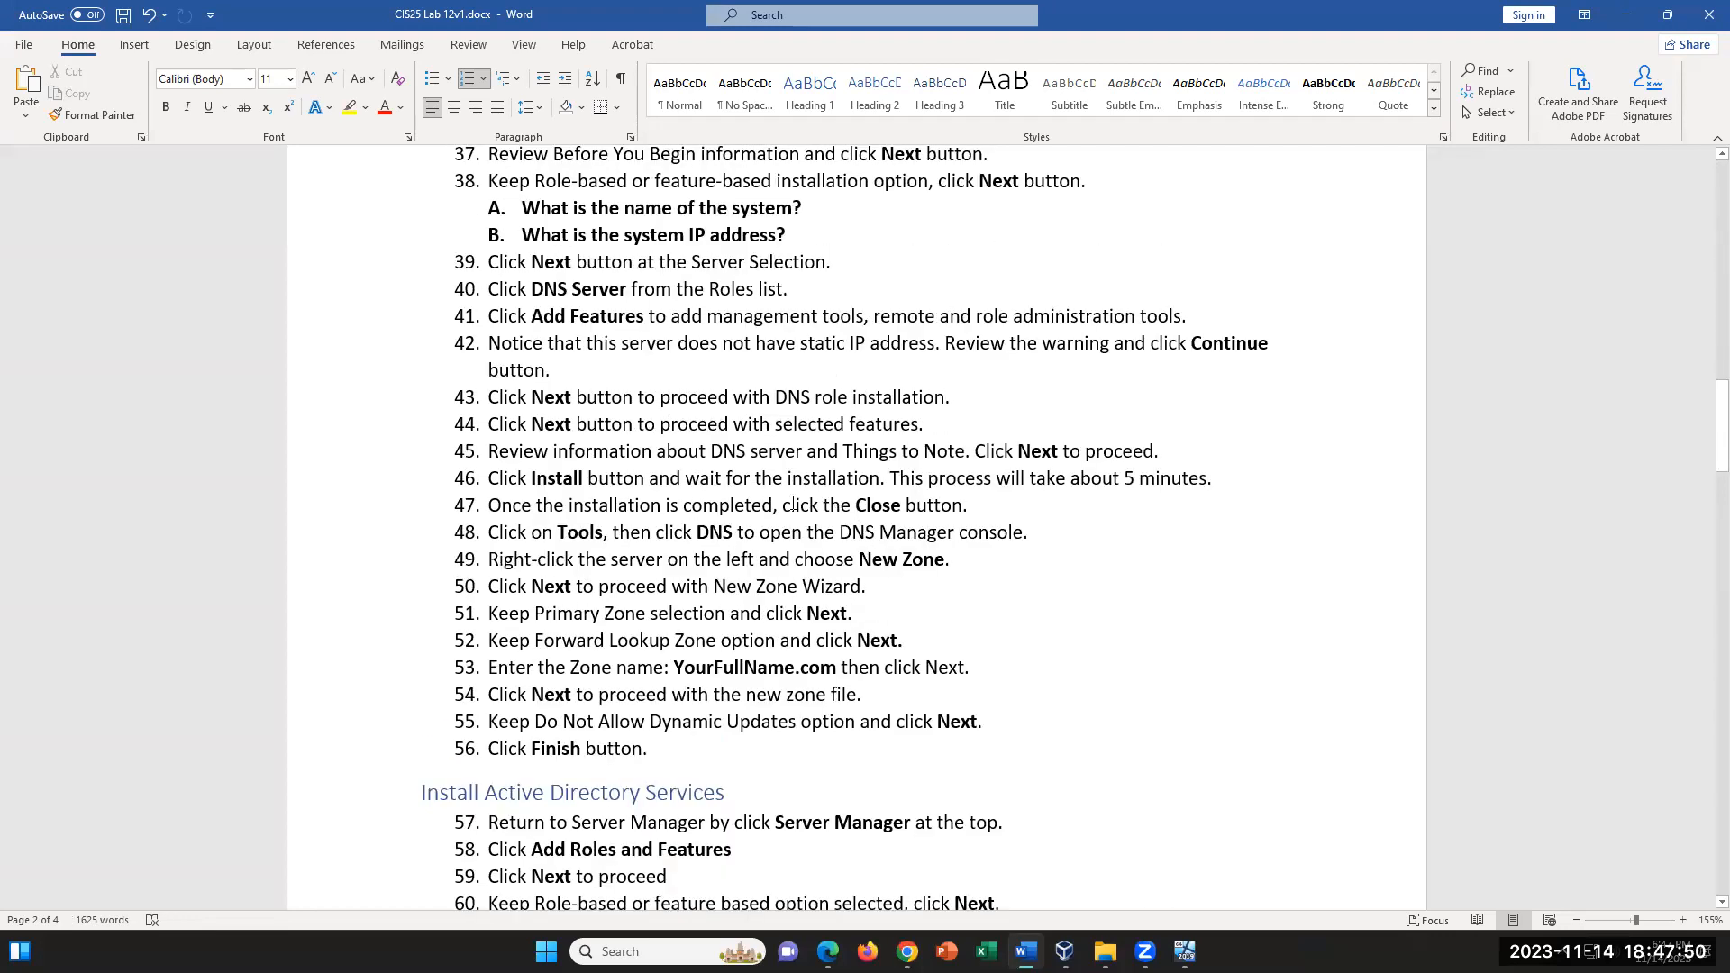
pyautogui.moveTo(735, 533); pyautogui.dragTo(685, 534)
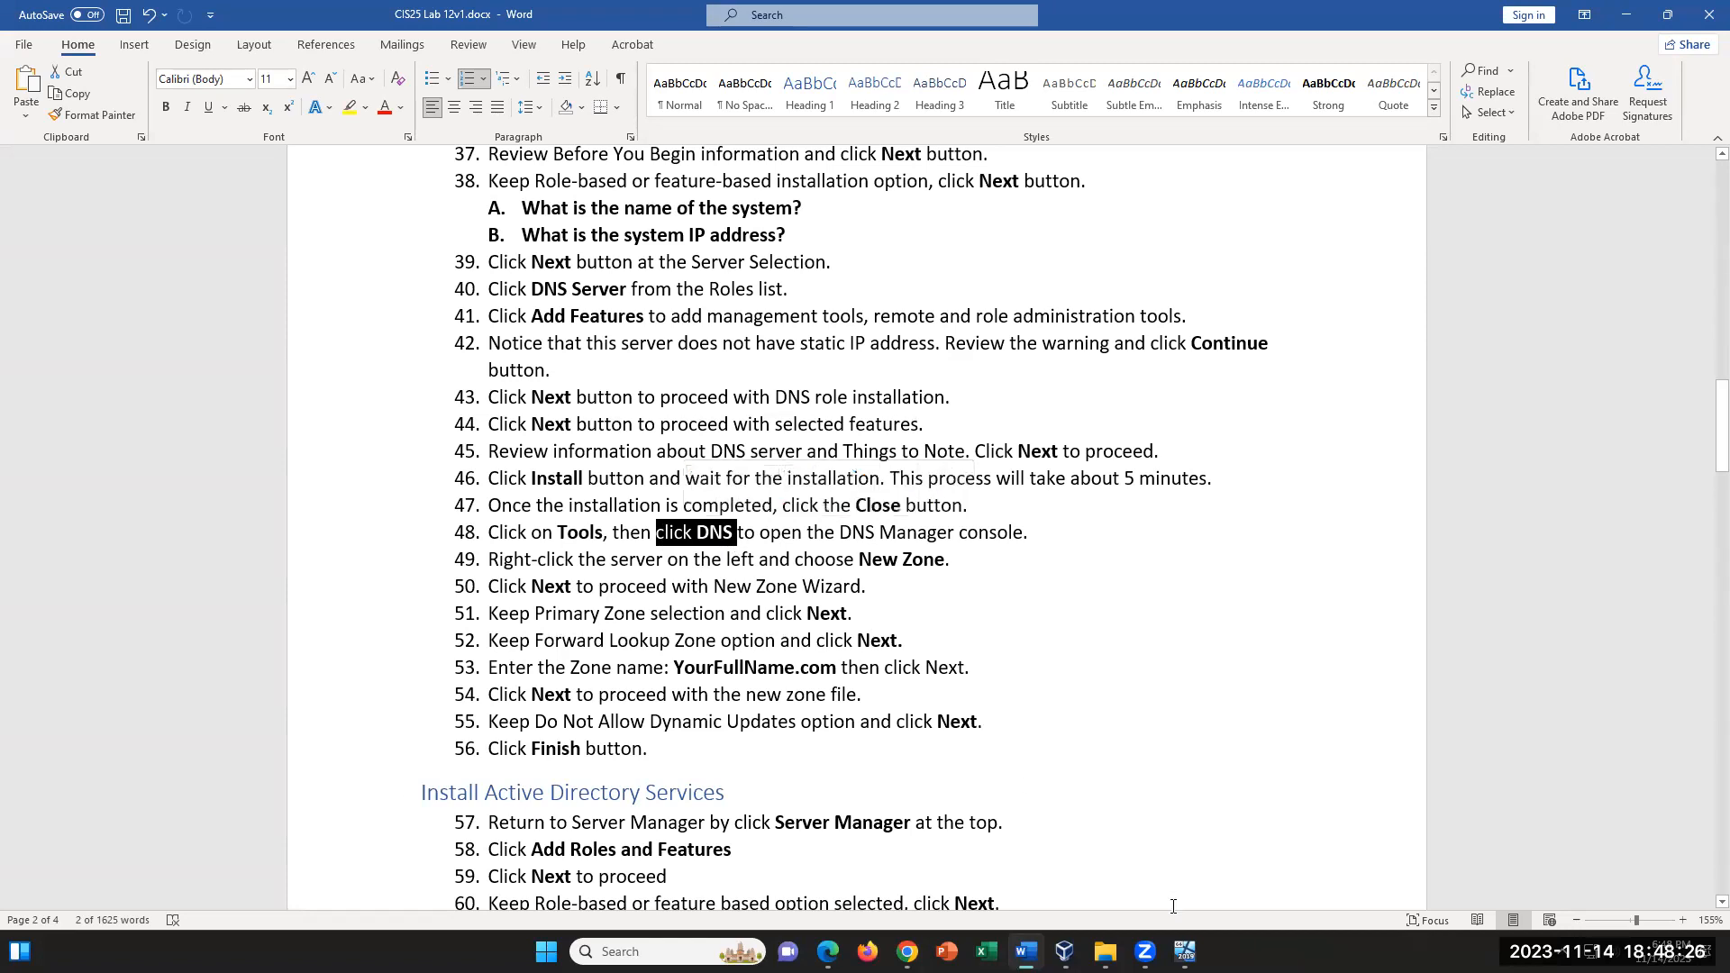
# - Switch to the VM and start a new zone on the local DNS server, keeping the Primary zone and Forward lookup zone options
pyautogui.click(1185, 951)
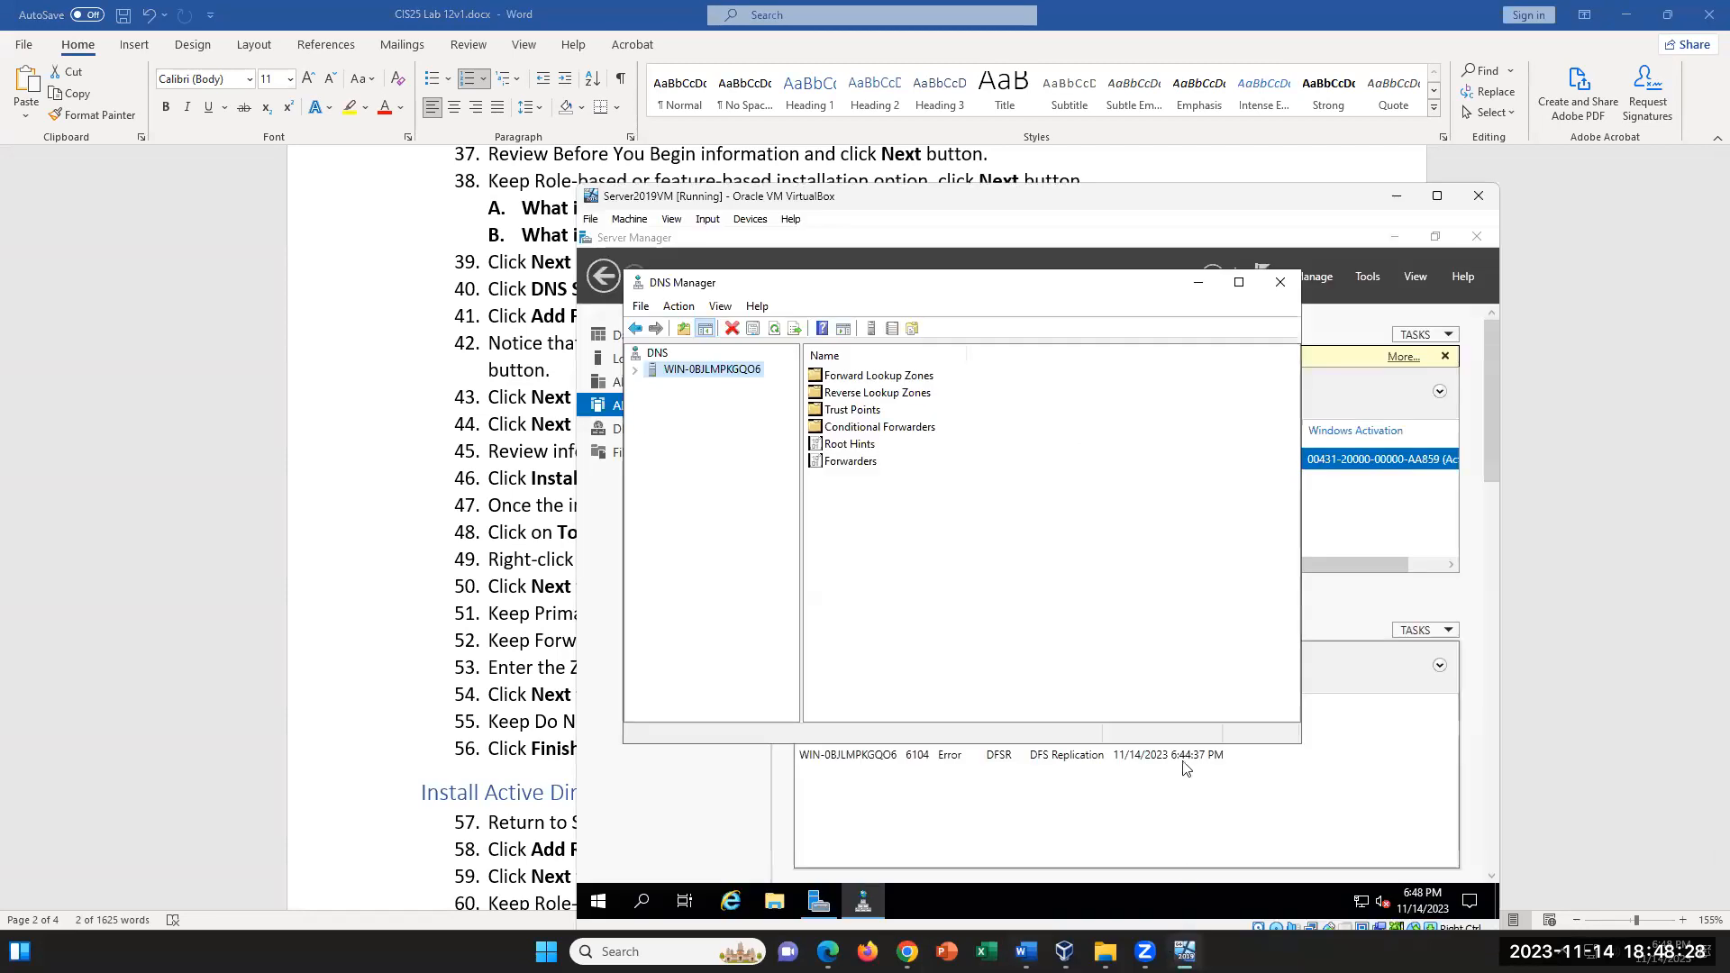
pyautogui.rightClick(733, 373)
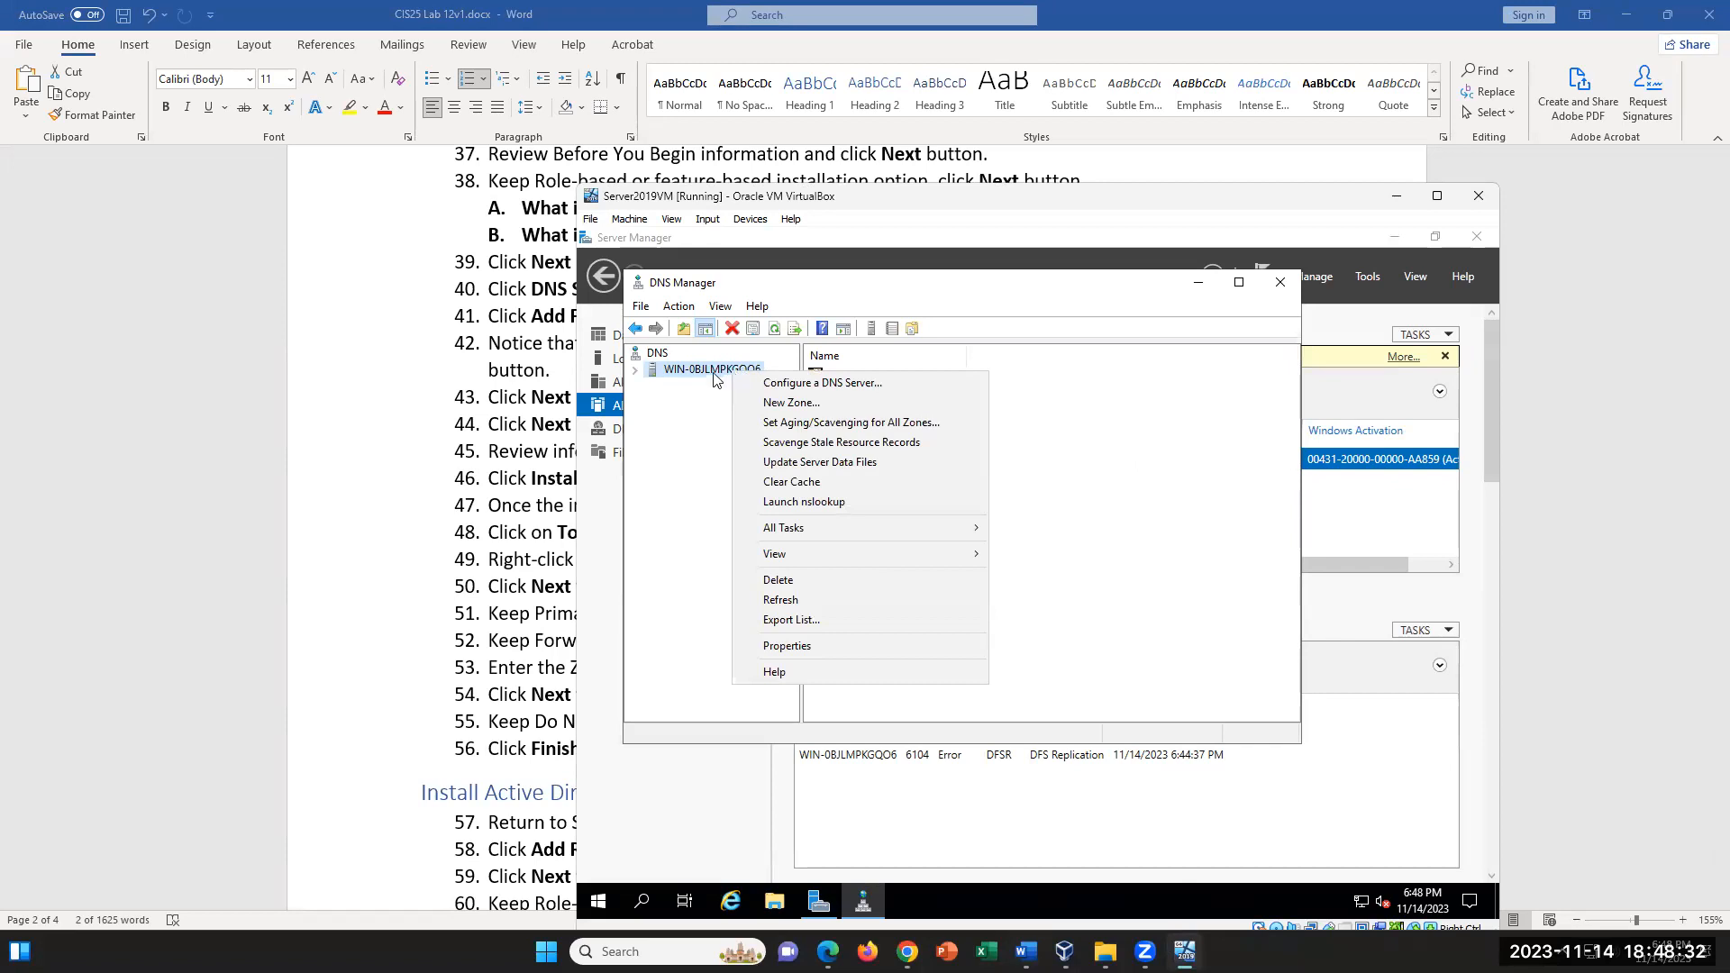
pyautogui.click(797, 407)
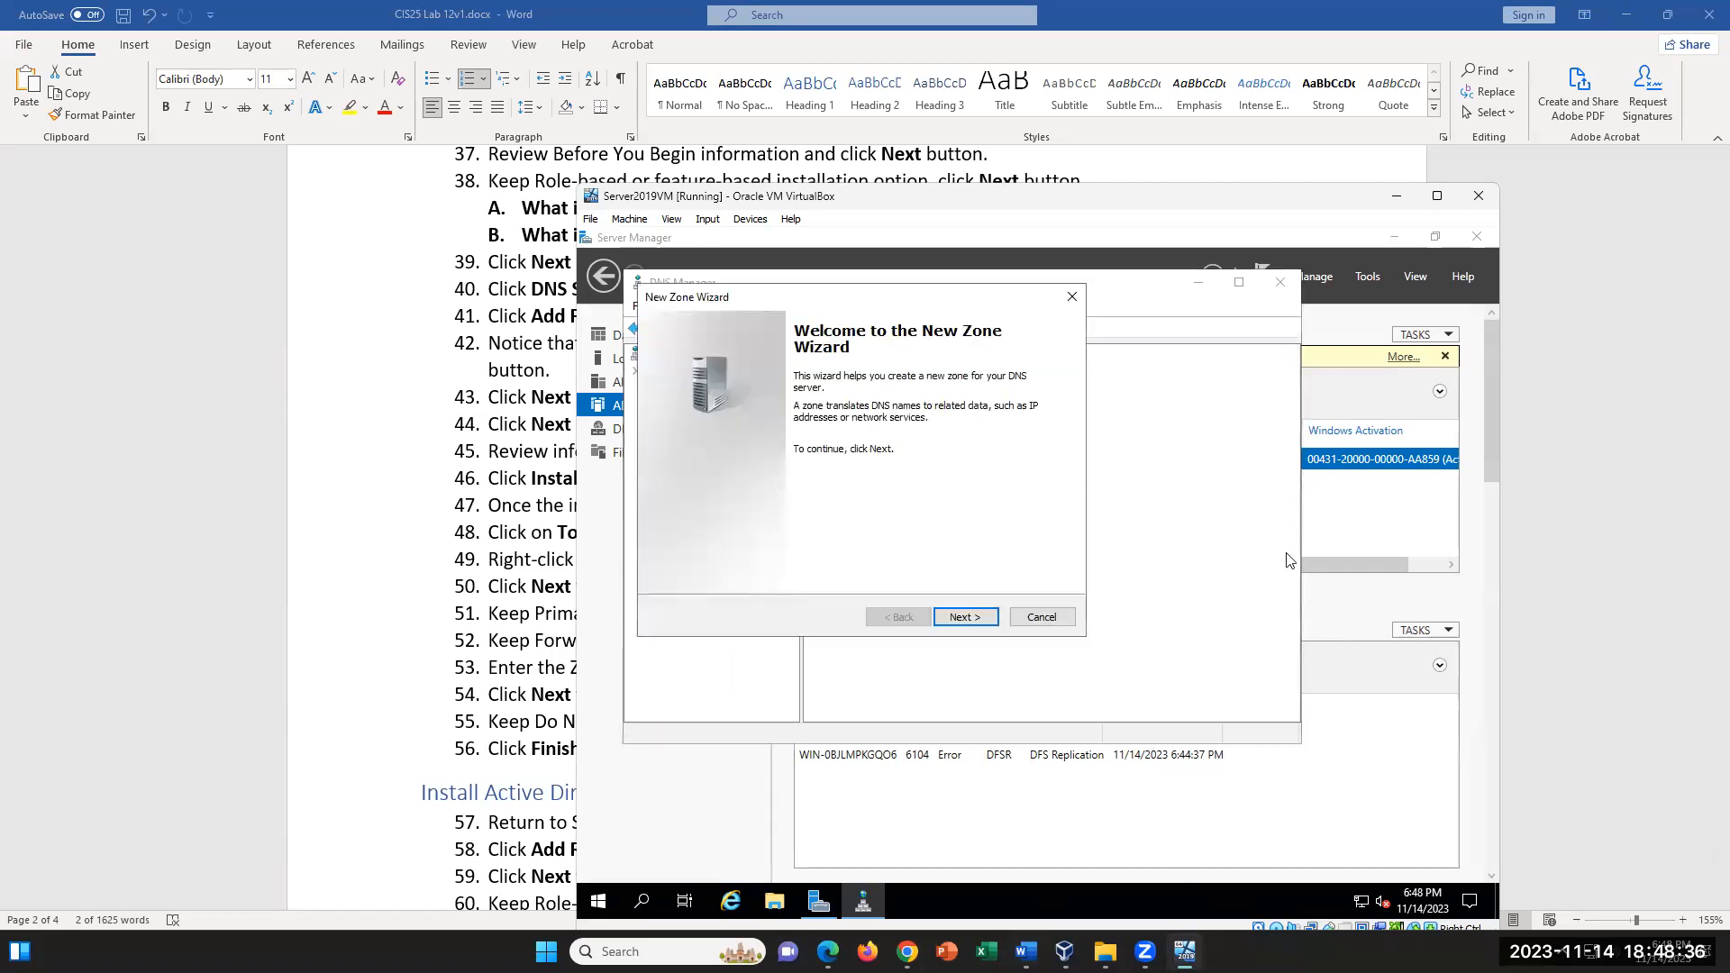
pyautogui.click(988, 610)
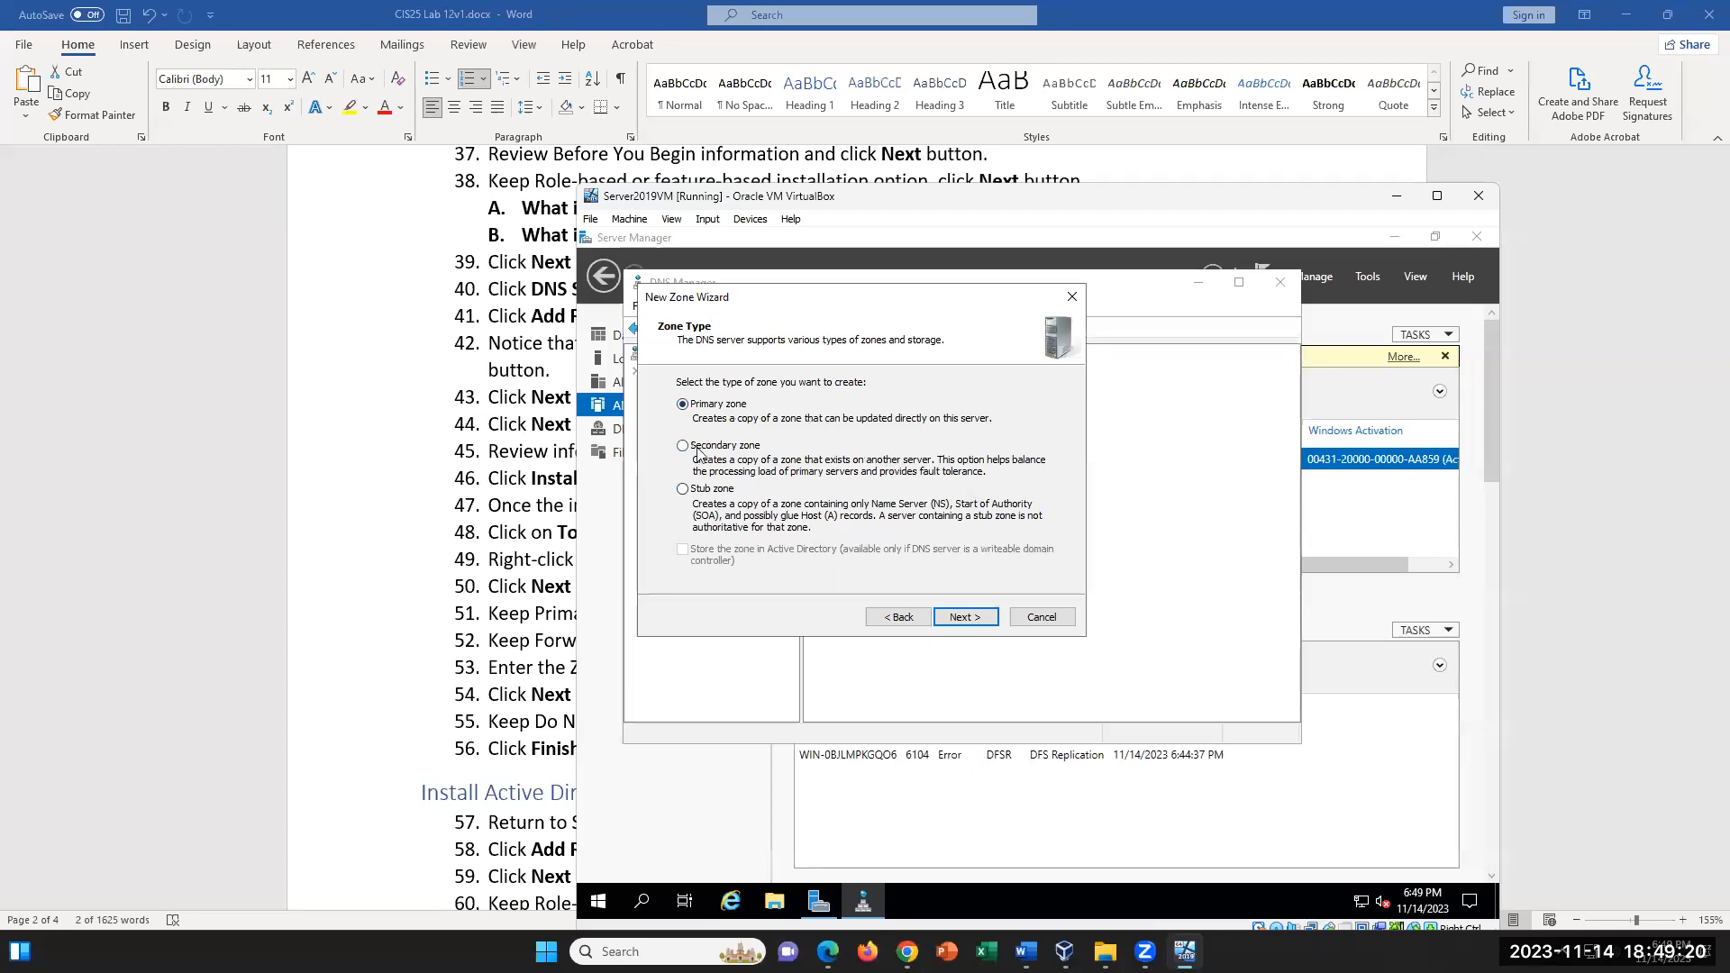
pyautogui.click(965, 617)
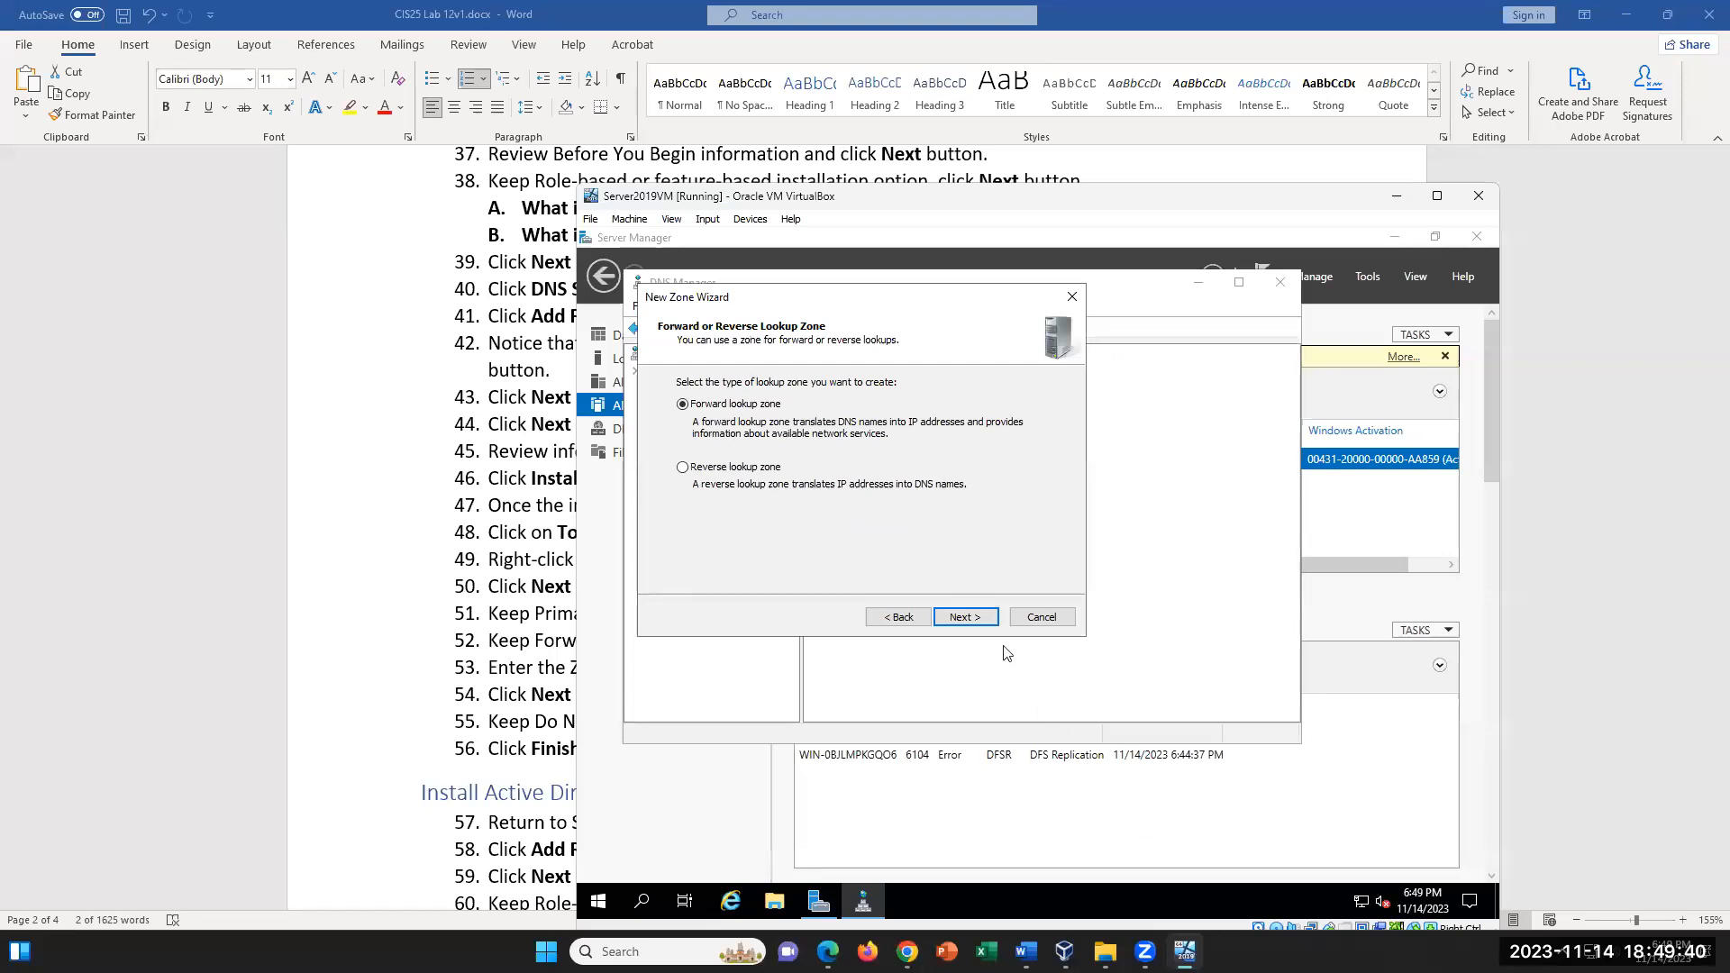
pyautogui.click(966, 619)
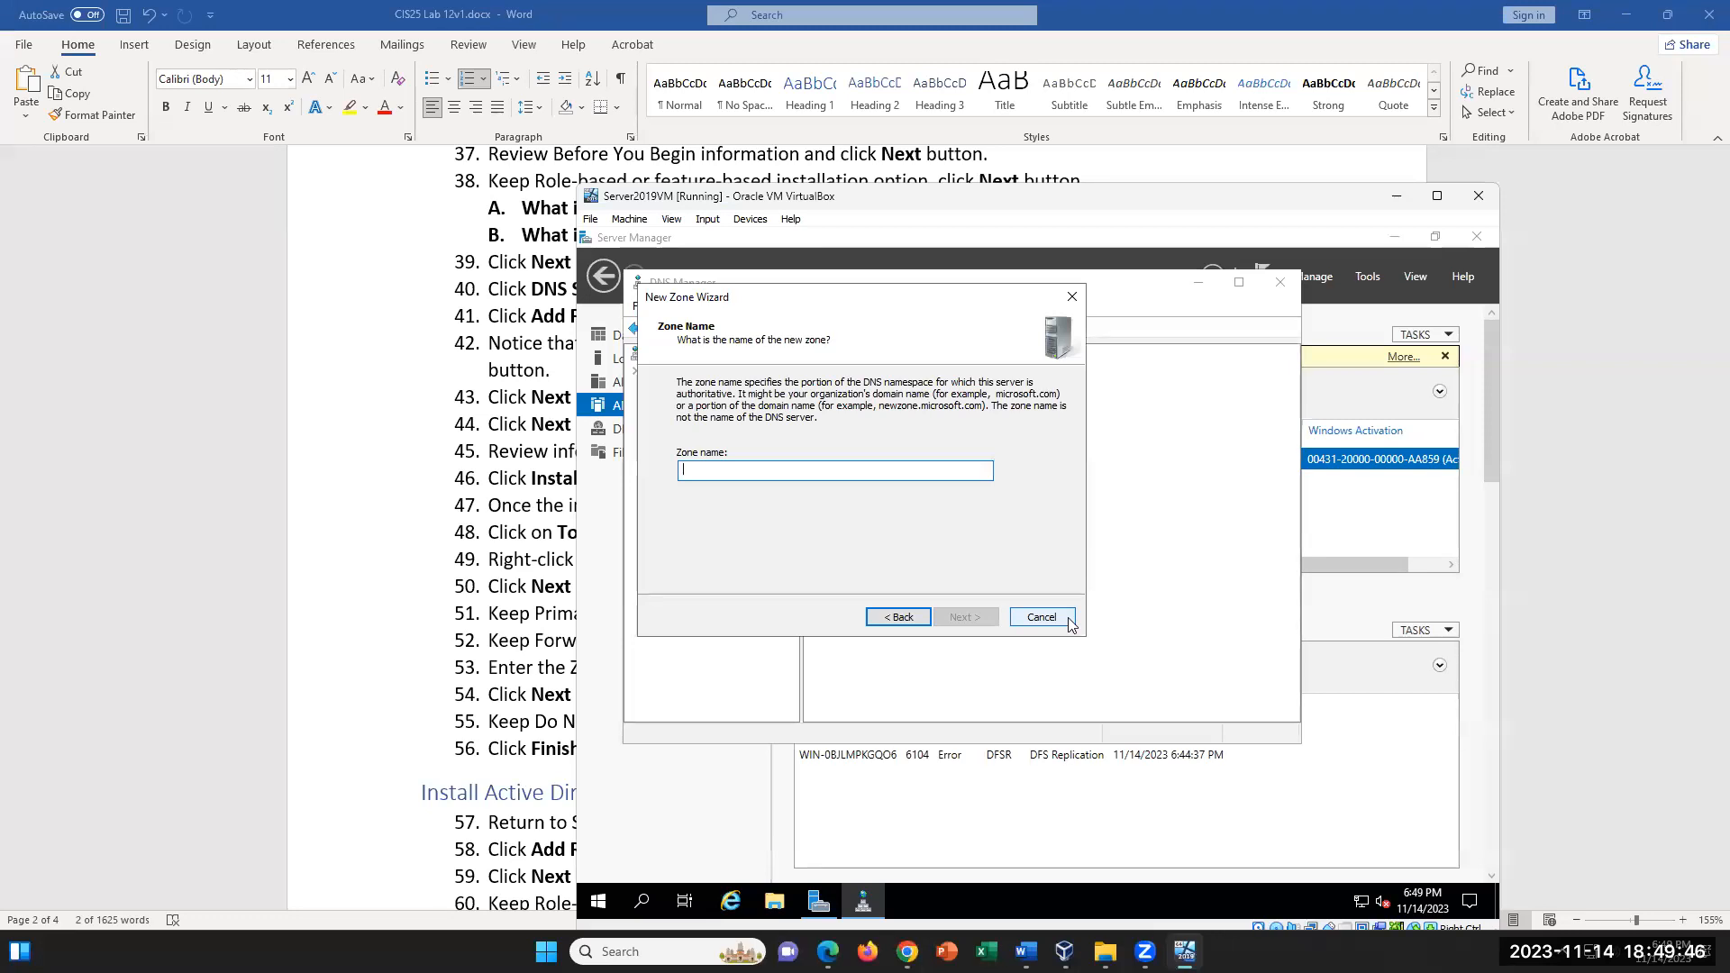
# - Name the new zone HQZone and proceed to the zone file settings
pyautogui.write('k')
pyautogui.press('BackSpace')
pyautogui.write('HQ')
pyautogui.press('BackSpace')
pyautogui.press('BackSpace')
pyautogui.write('HQzO')
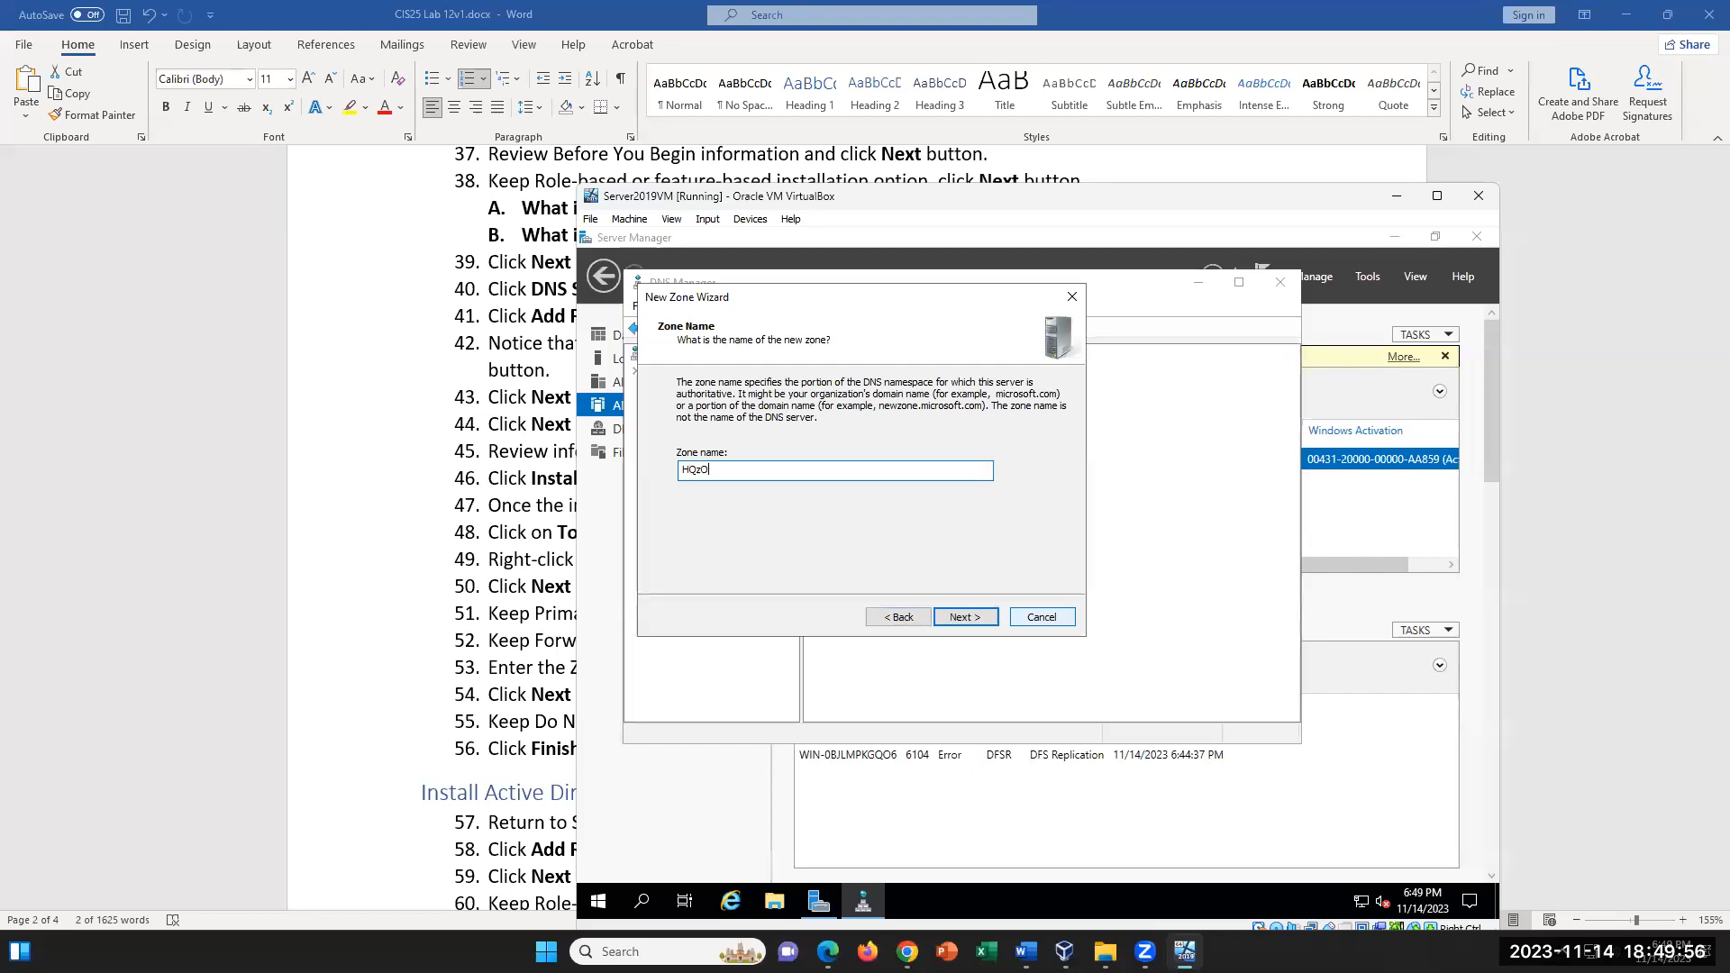
pyautogui.press('BackSpace')
pyautogui.press('BackSpace')
pyautogui.press('BackSpace')
pyautogui.write('Zone')
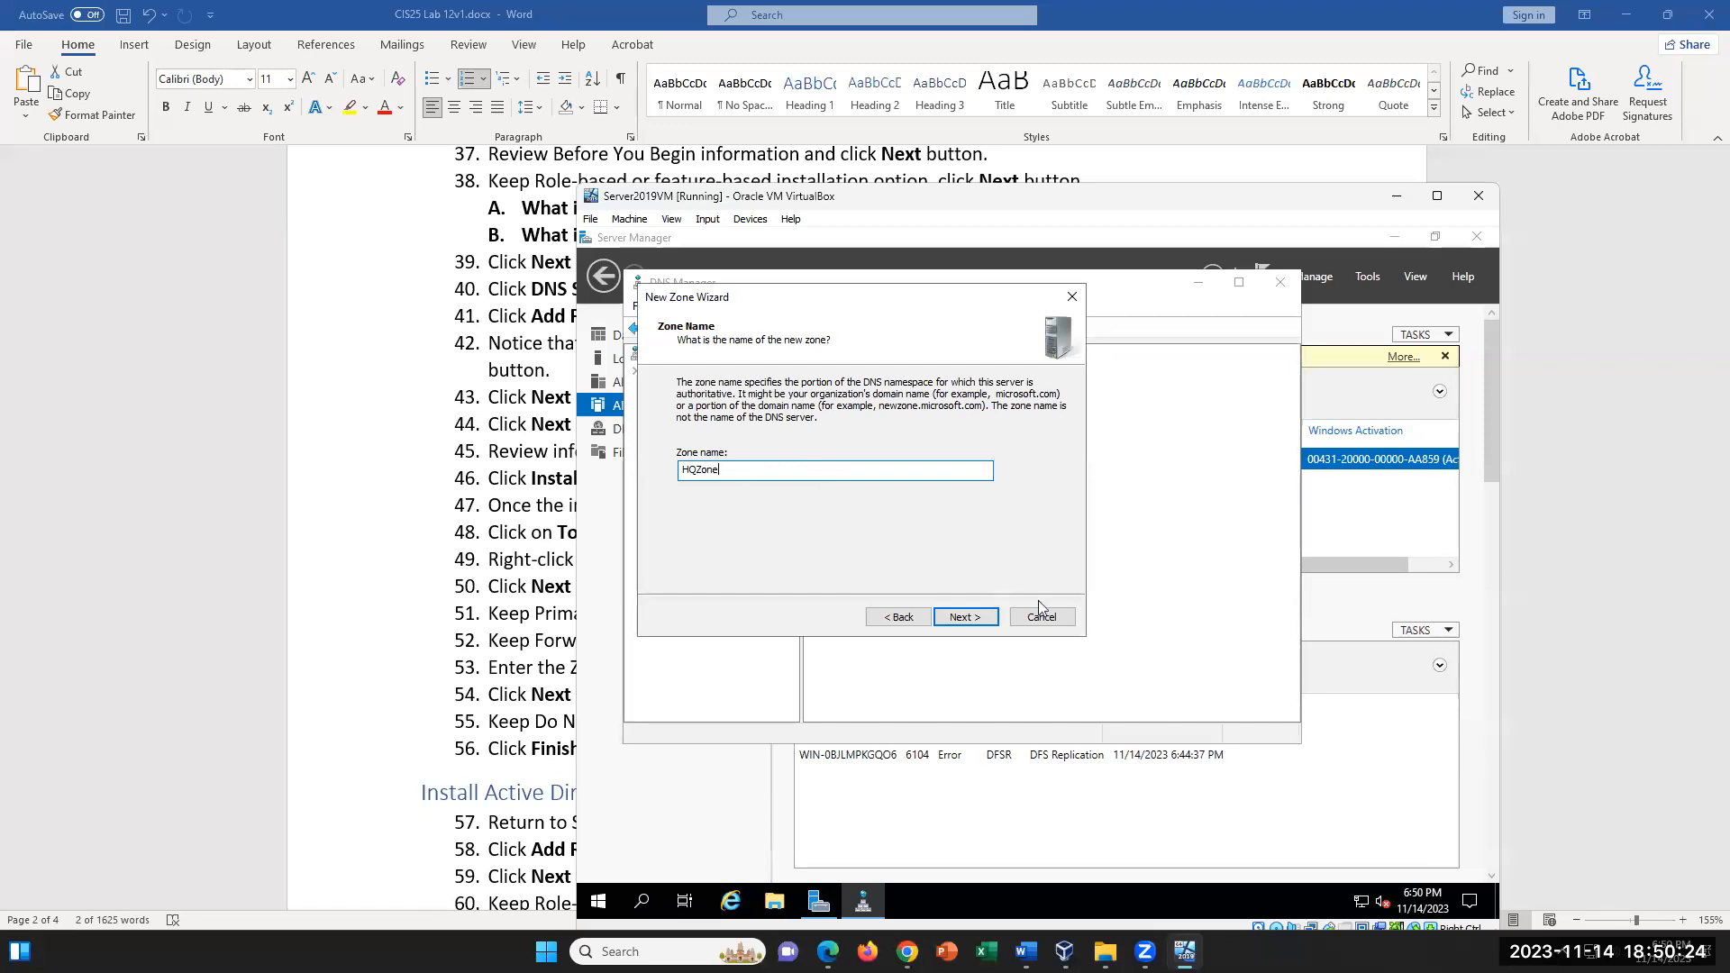
pyautogui.click(965, 618)
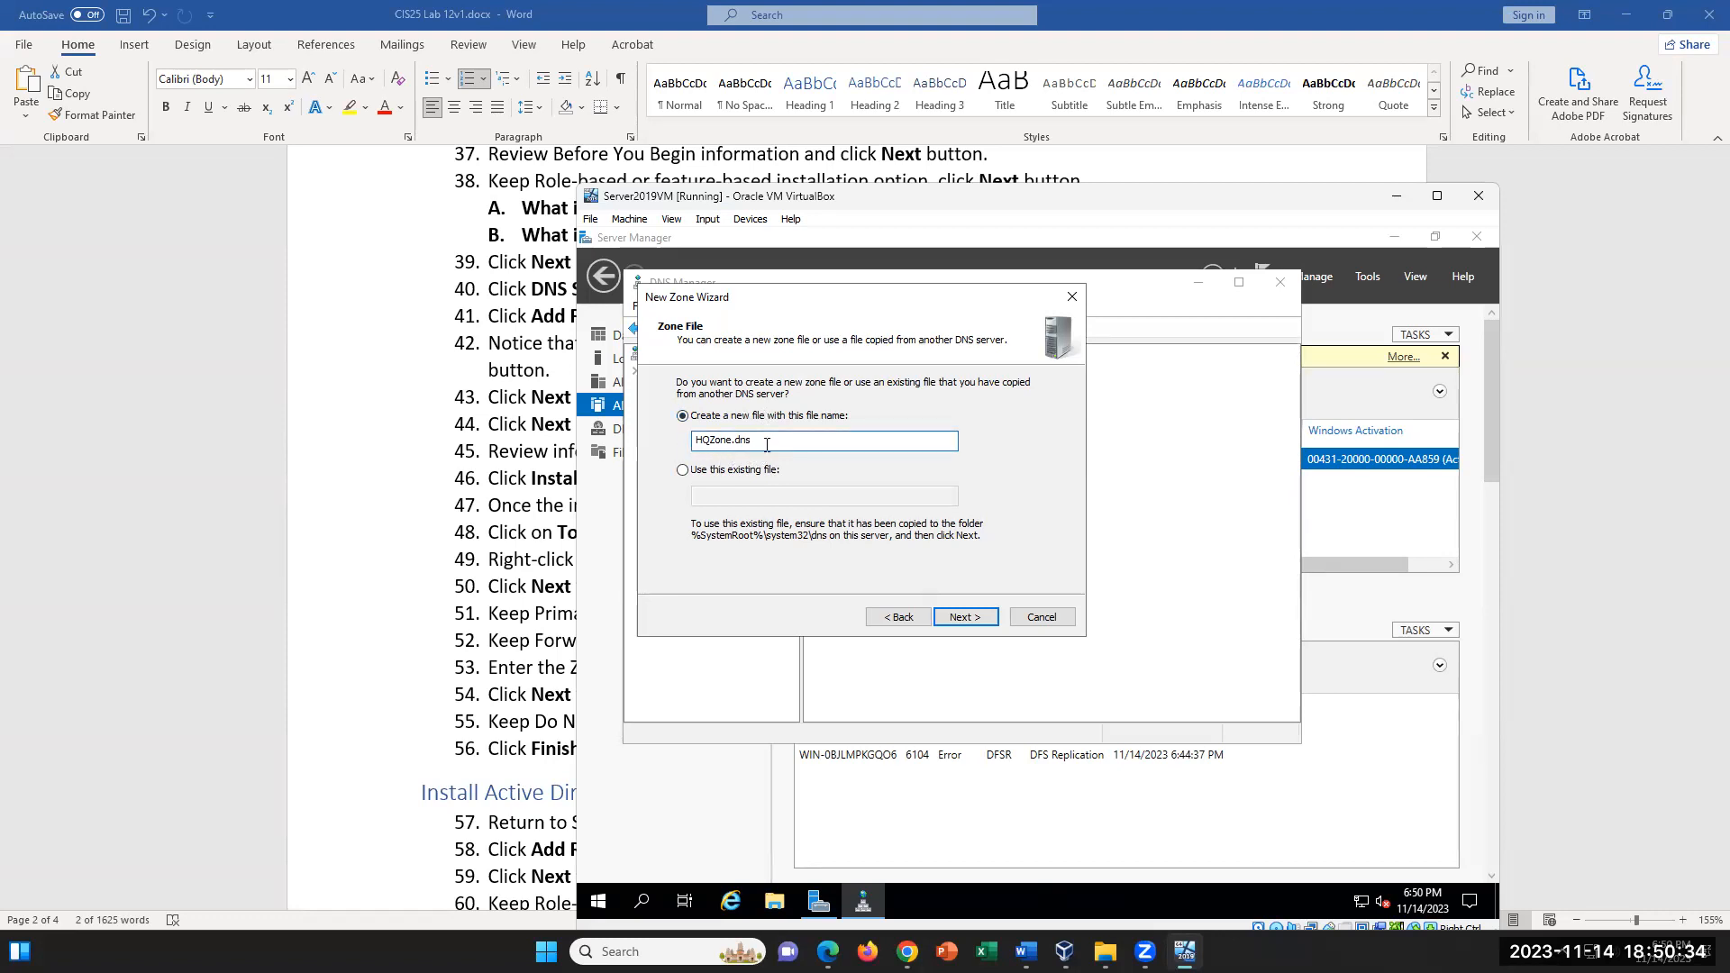
# - Keep the new zone file HQZone.dns, disallow dynamic updates, and finish creating the zone
pyautogui.click(966, 618)
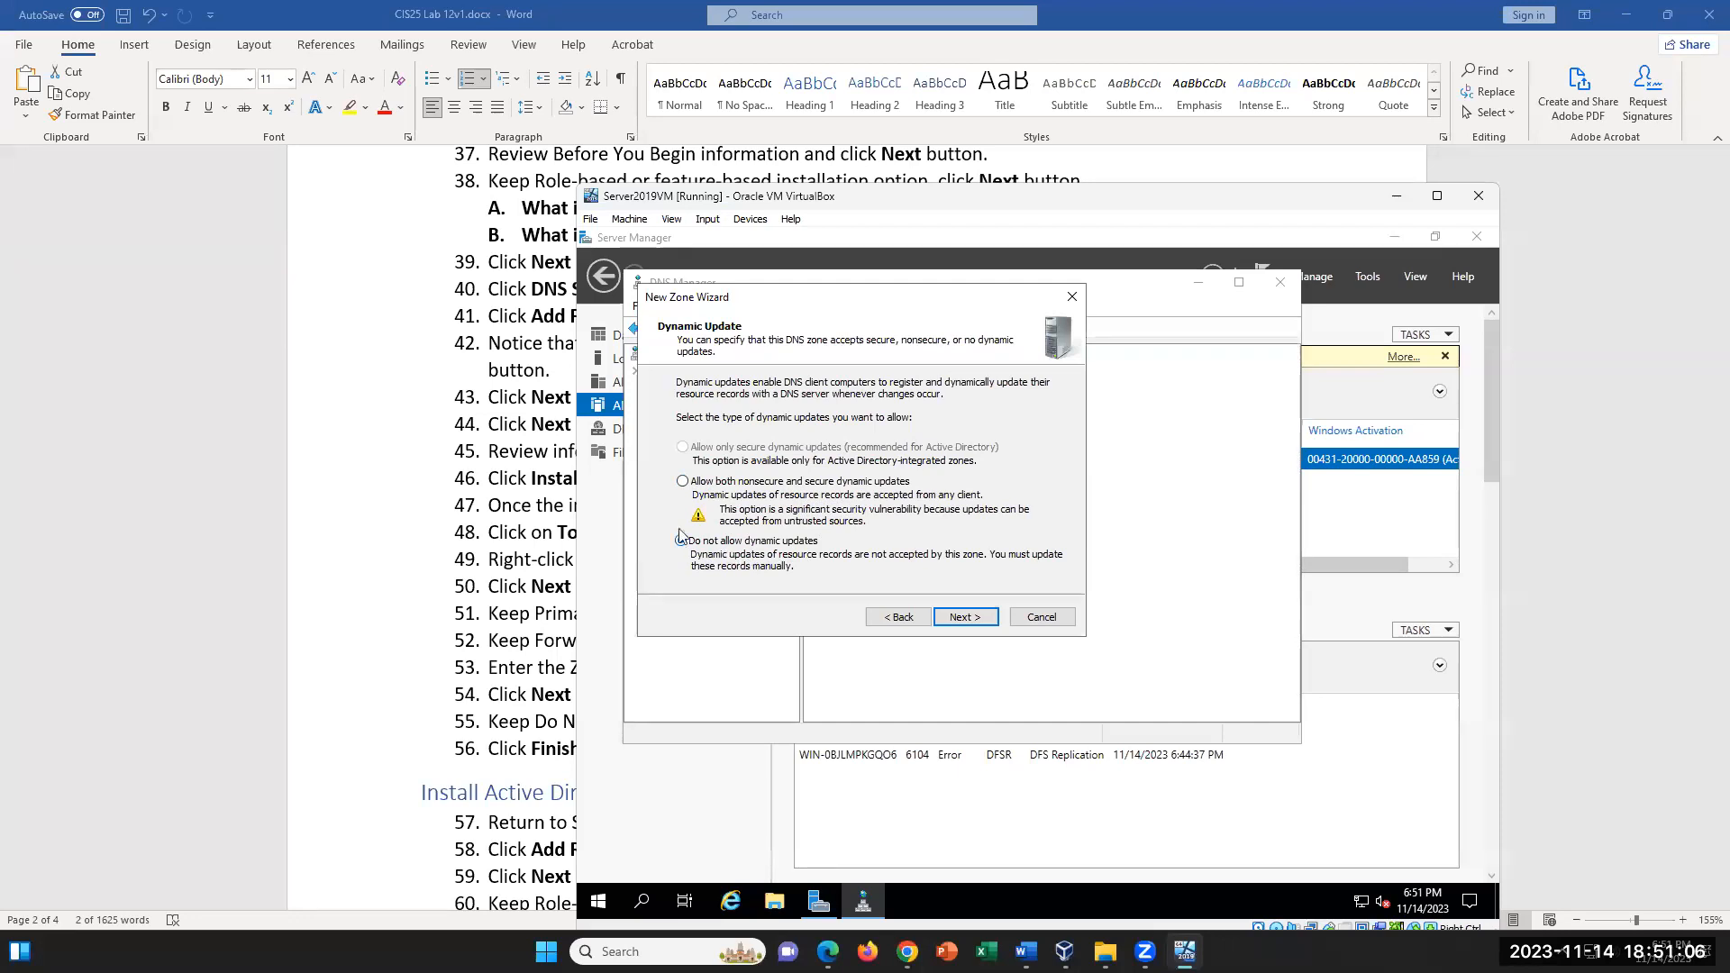
pyautogui.click(966, 618)
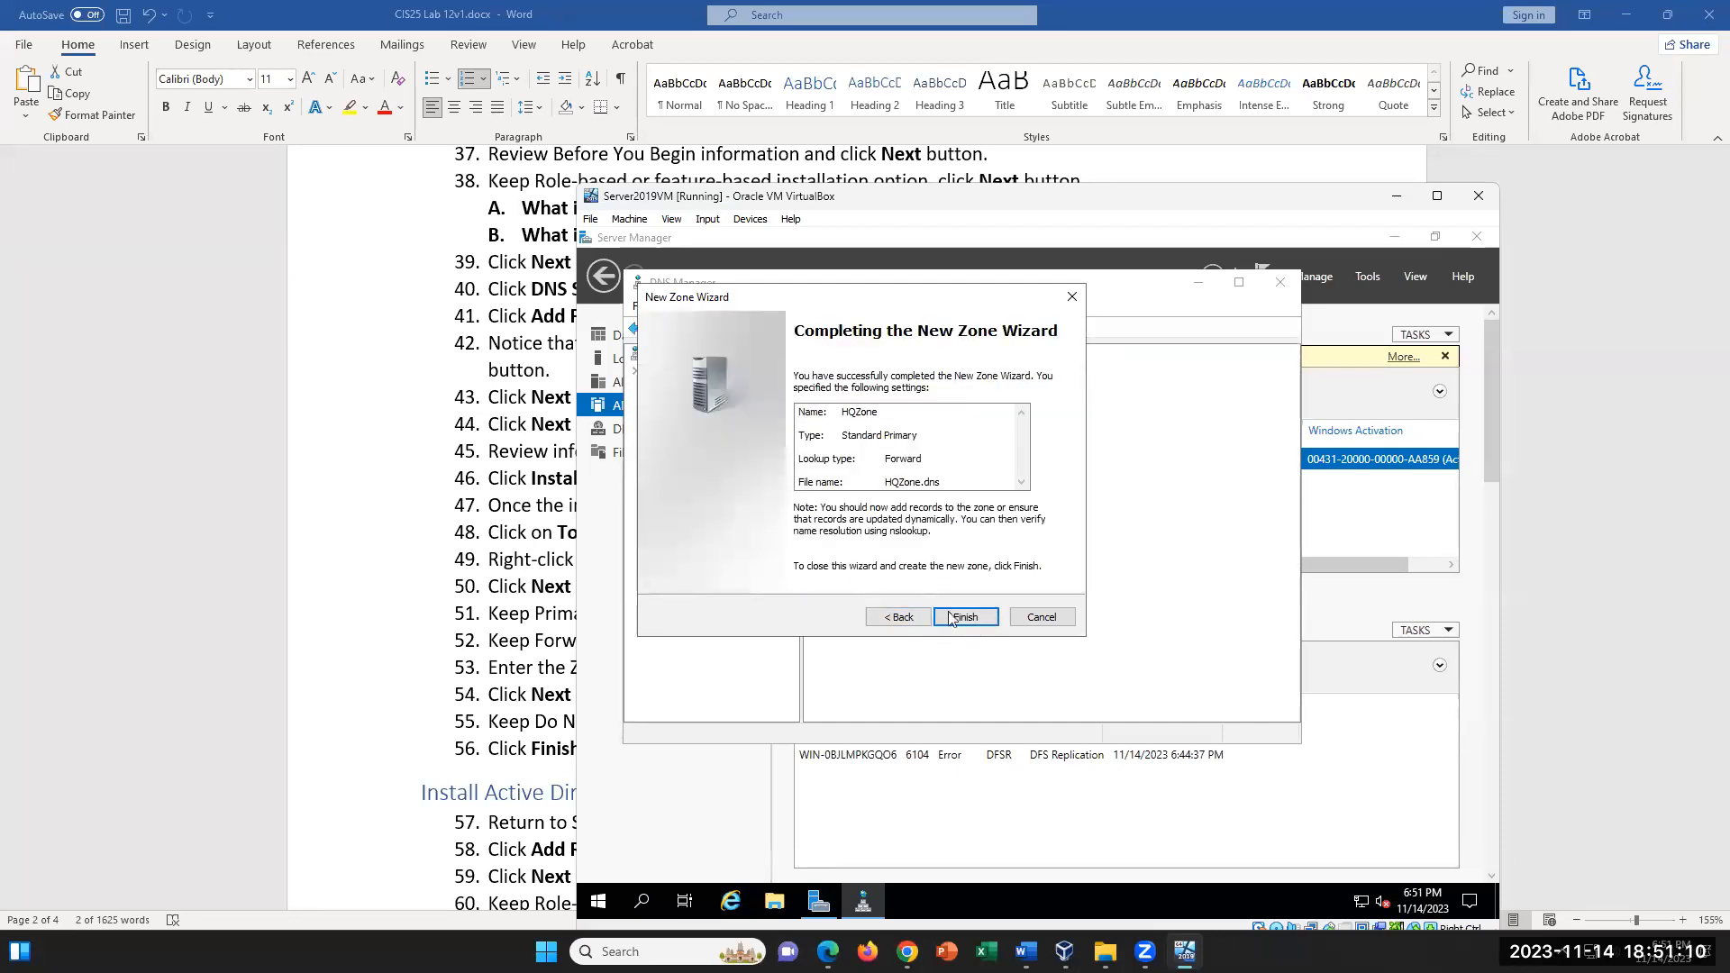
pyautogui.click(980, 622)
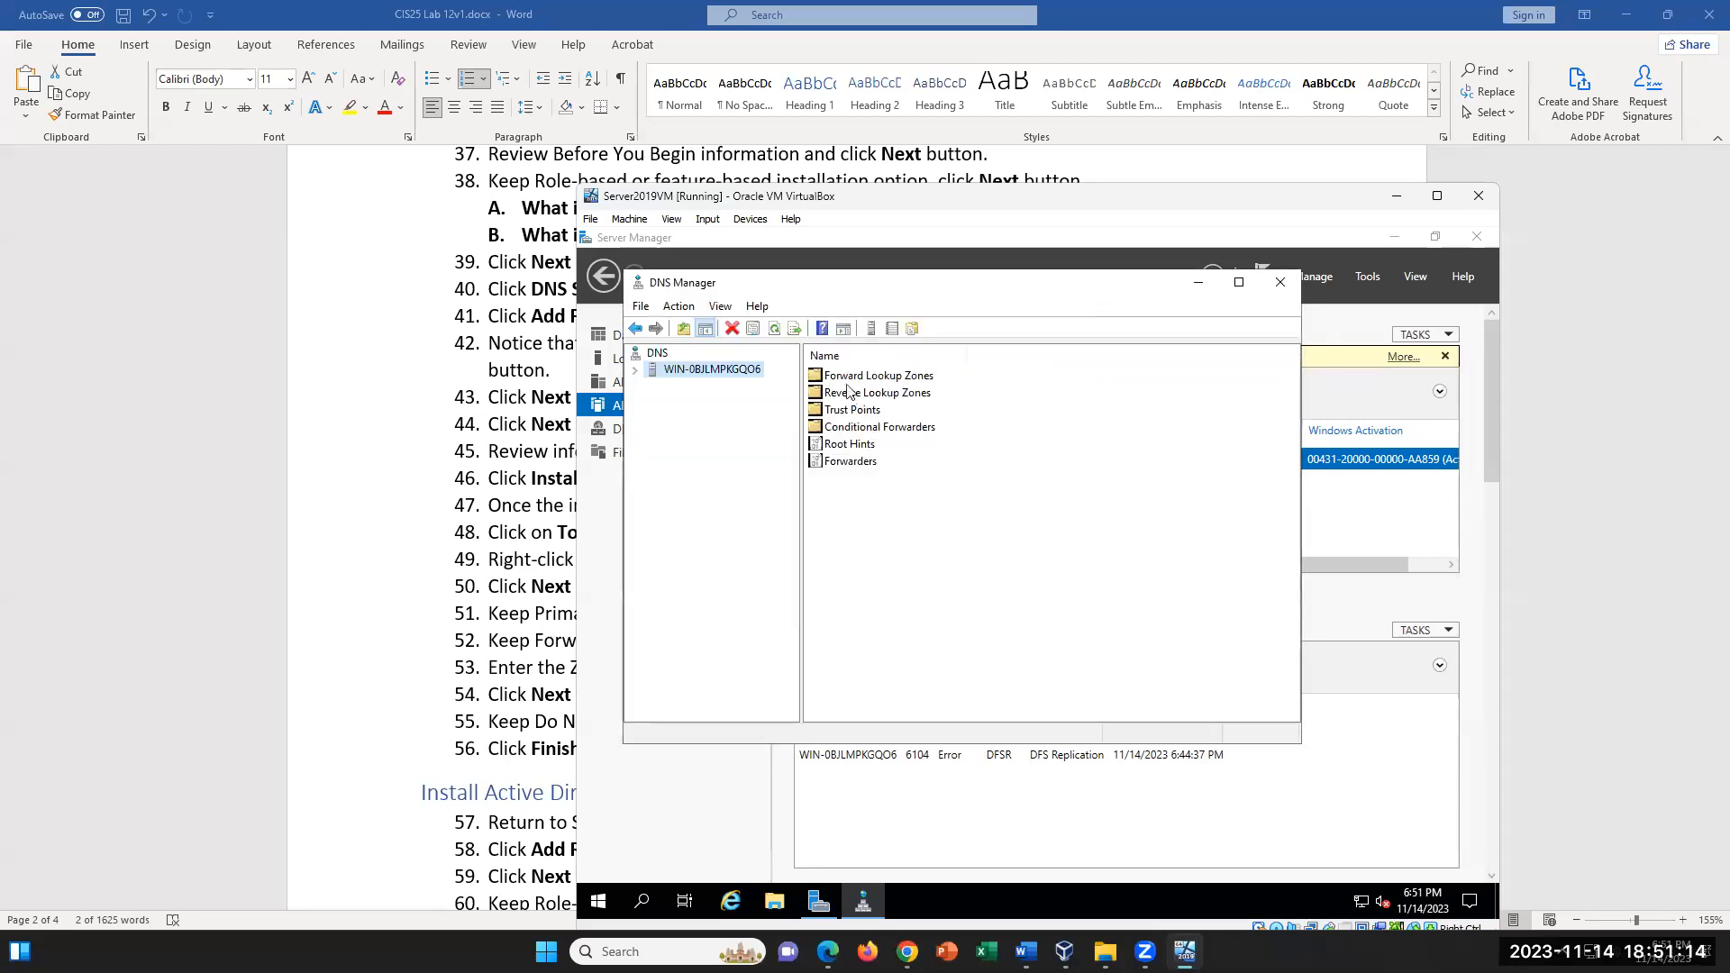
# - Expand the server's Forward Lookup Zones, open HQZone, and select its Name Server (NS) record
pyautogui.click(635, 370)
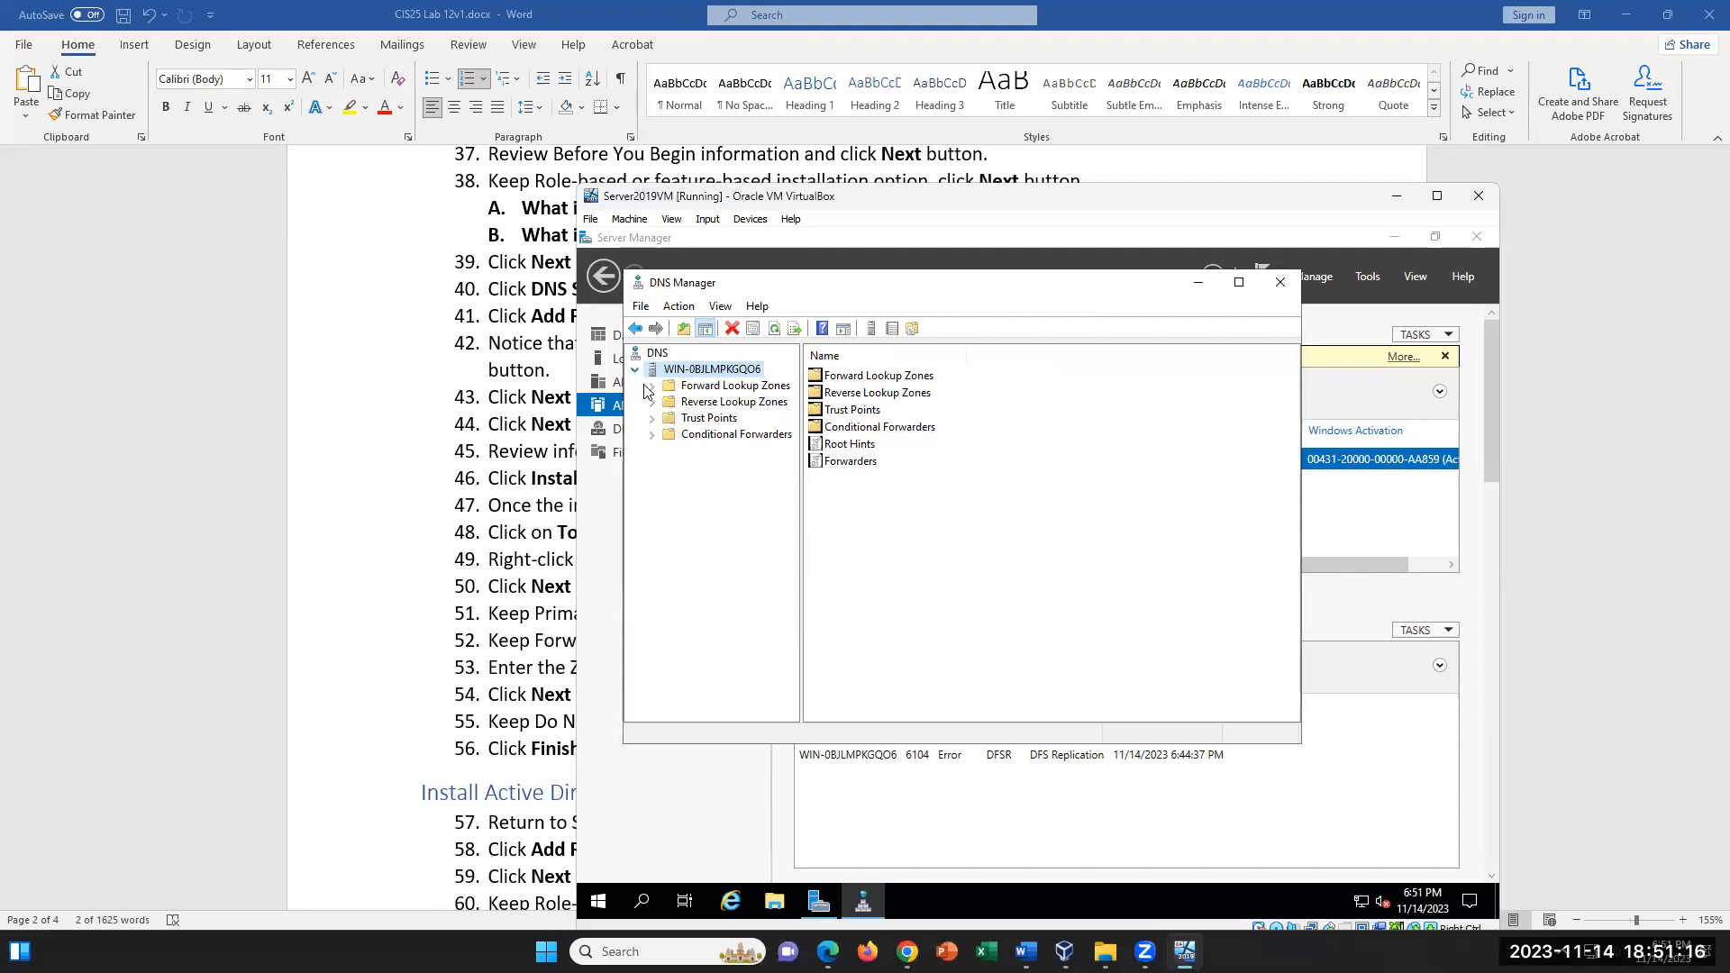
pyautogui.doubleClick(662, 387)
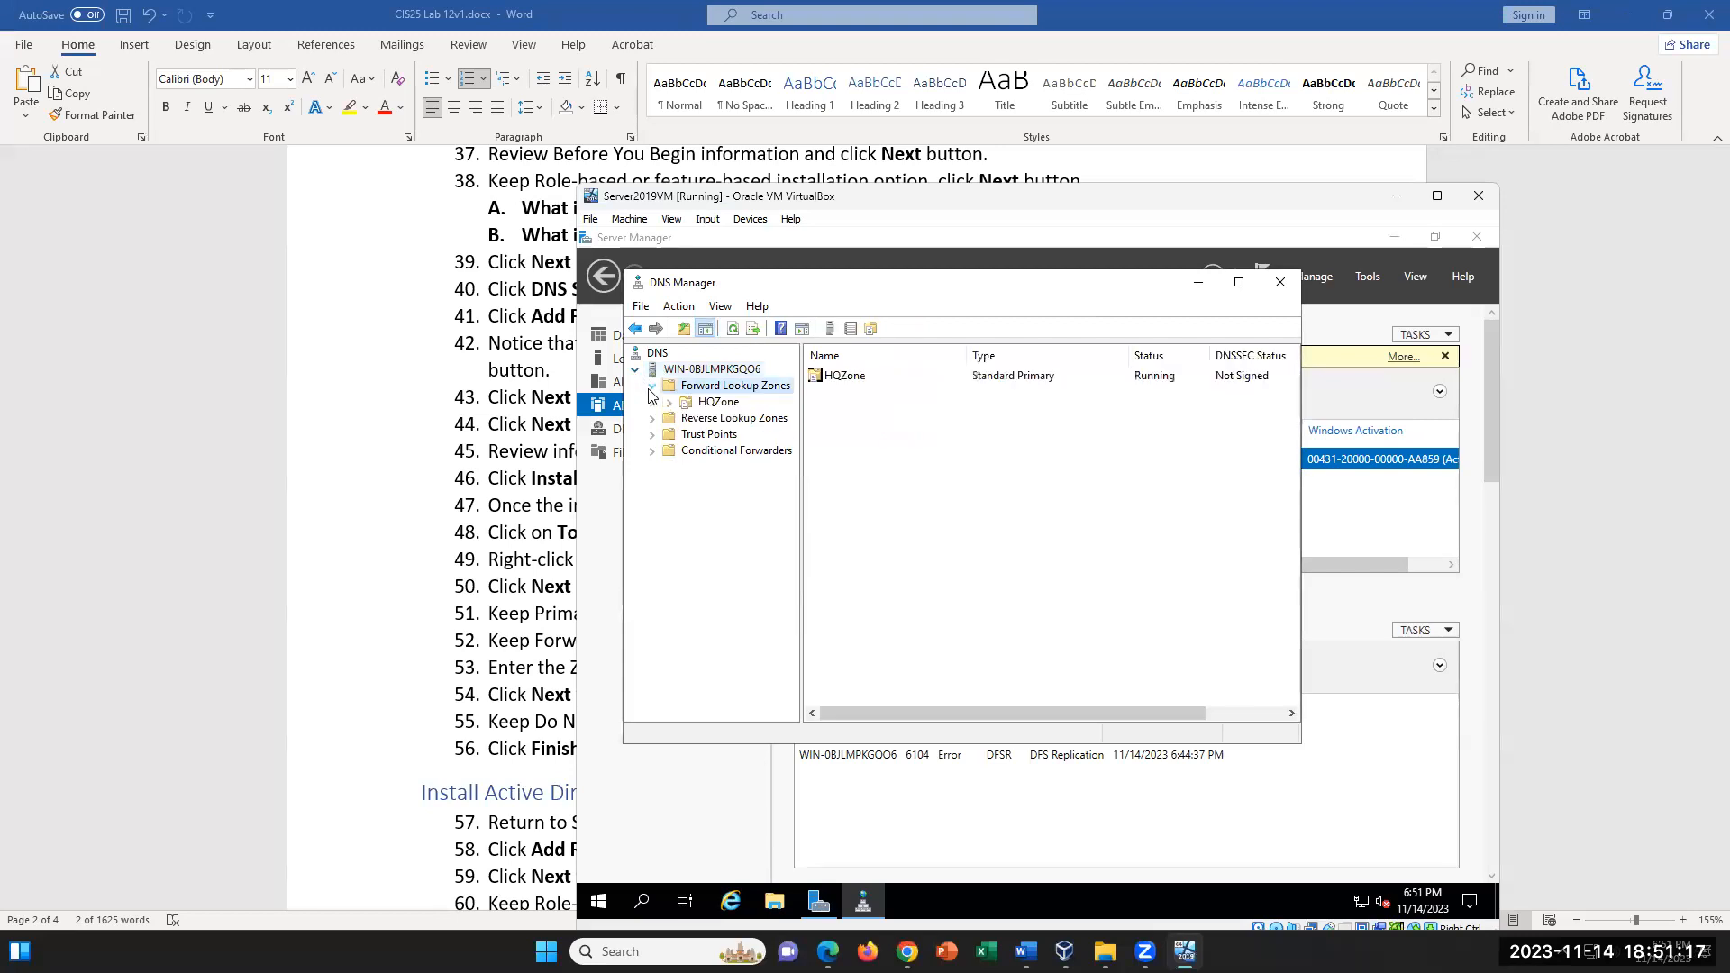
pyautogui.click(718, 403)
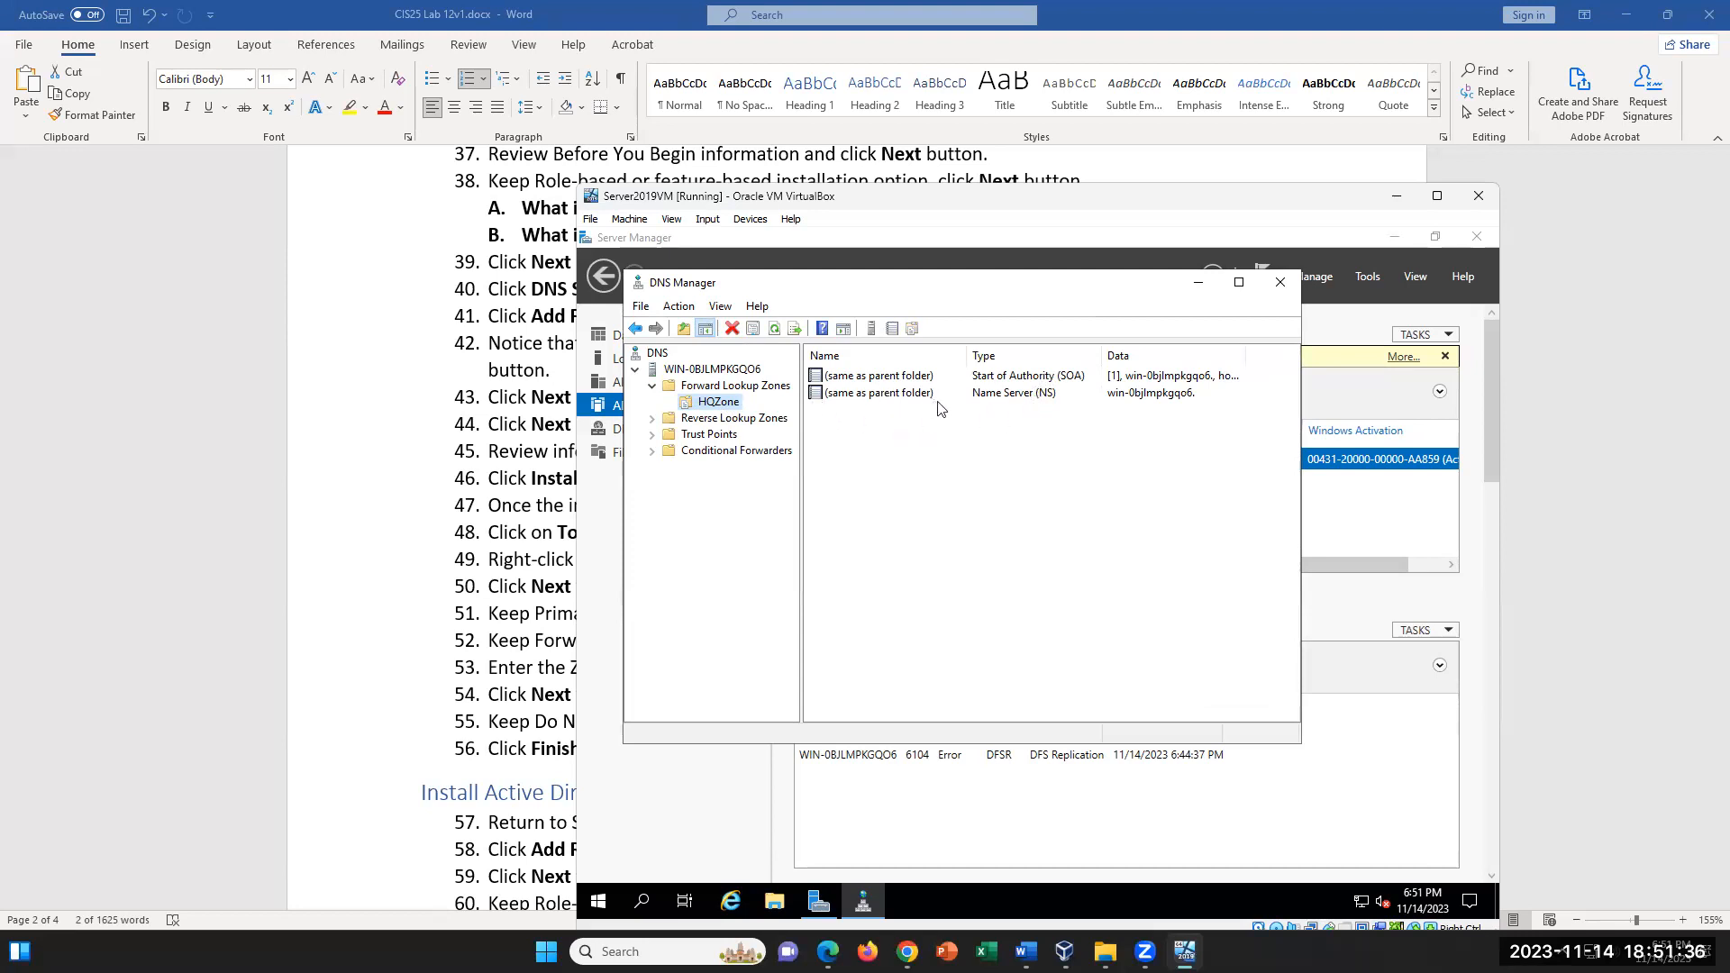
pyautogui.click(1041, 397)
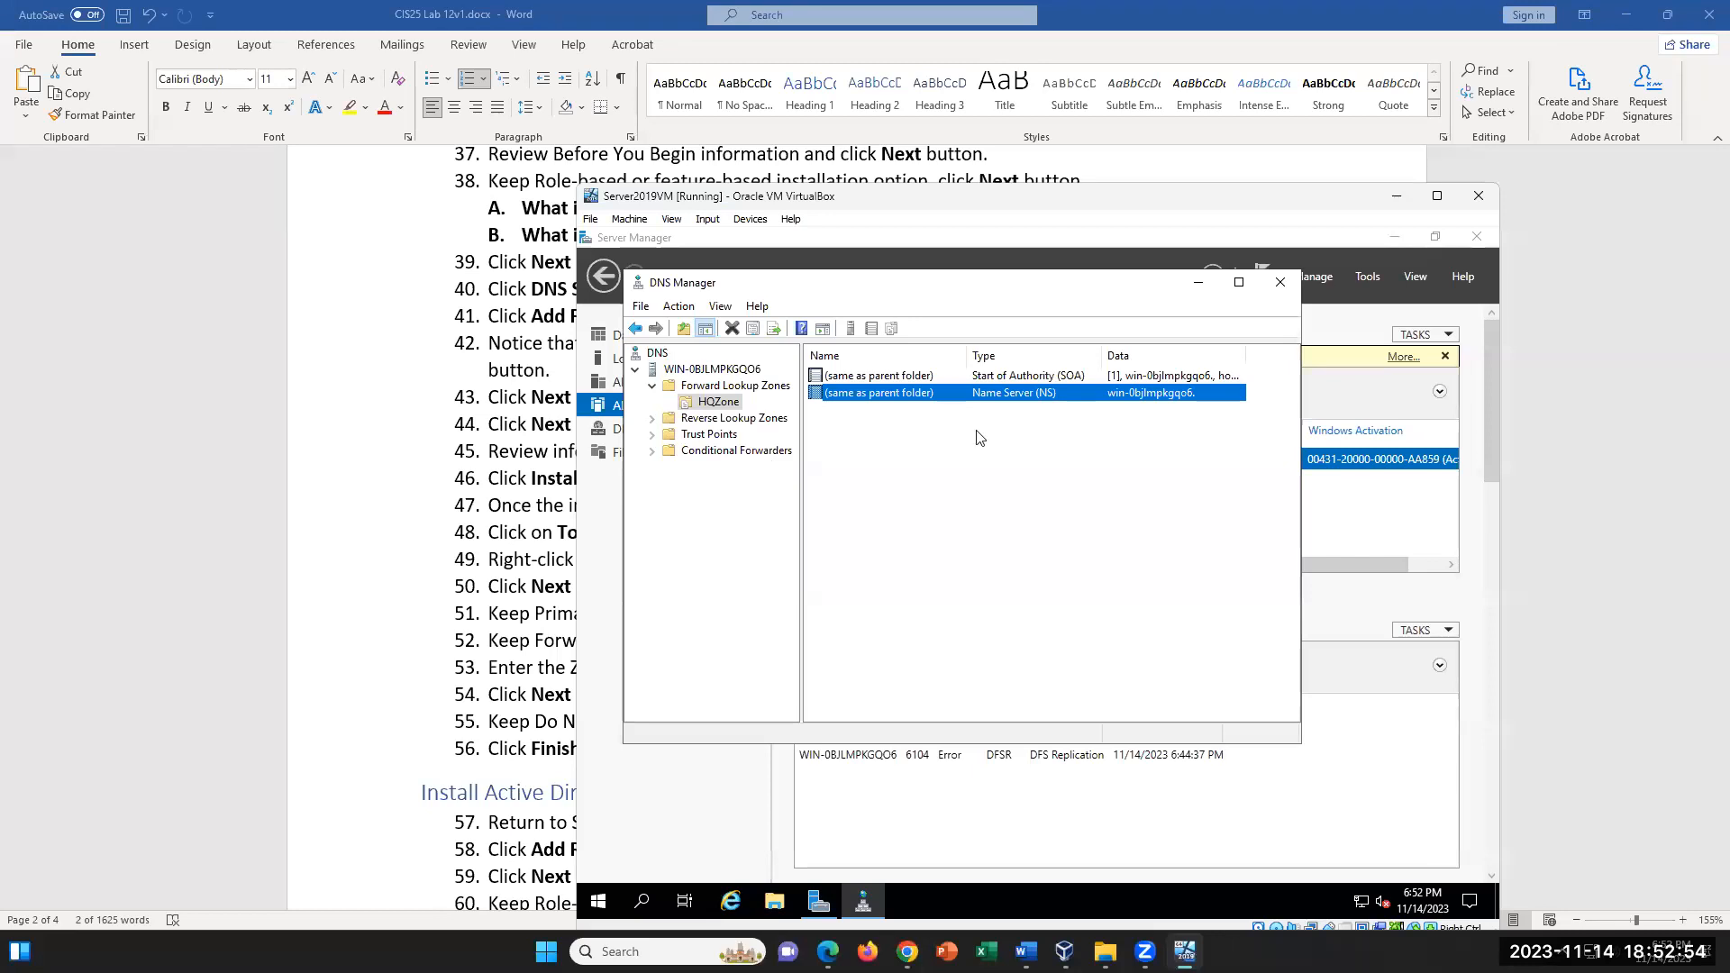
# - Switch to the Word lab document and review instructions 49 to 56 on creating the DNS zone
pyautogui.click(395, 496)
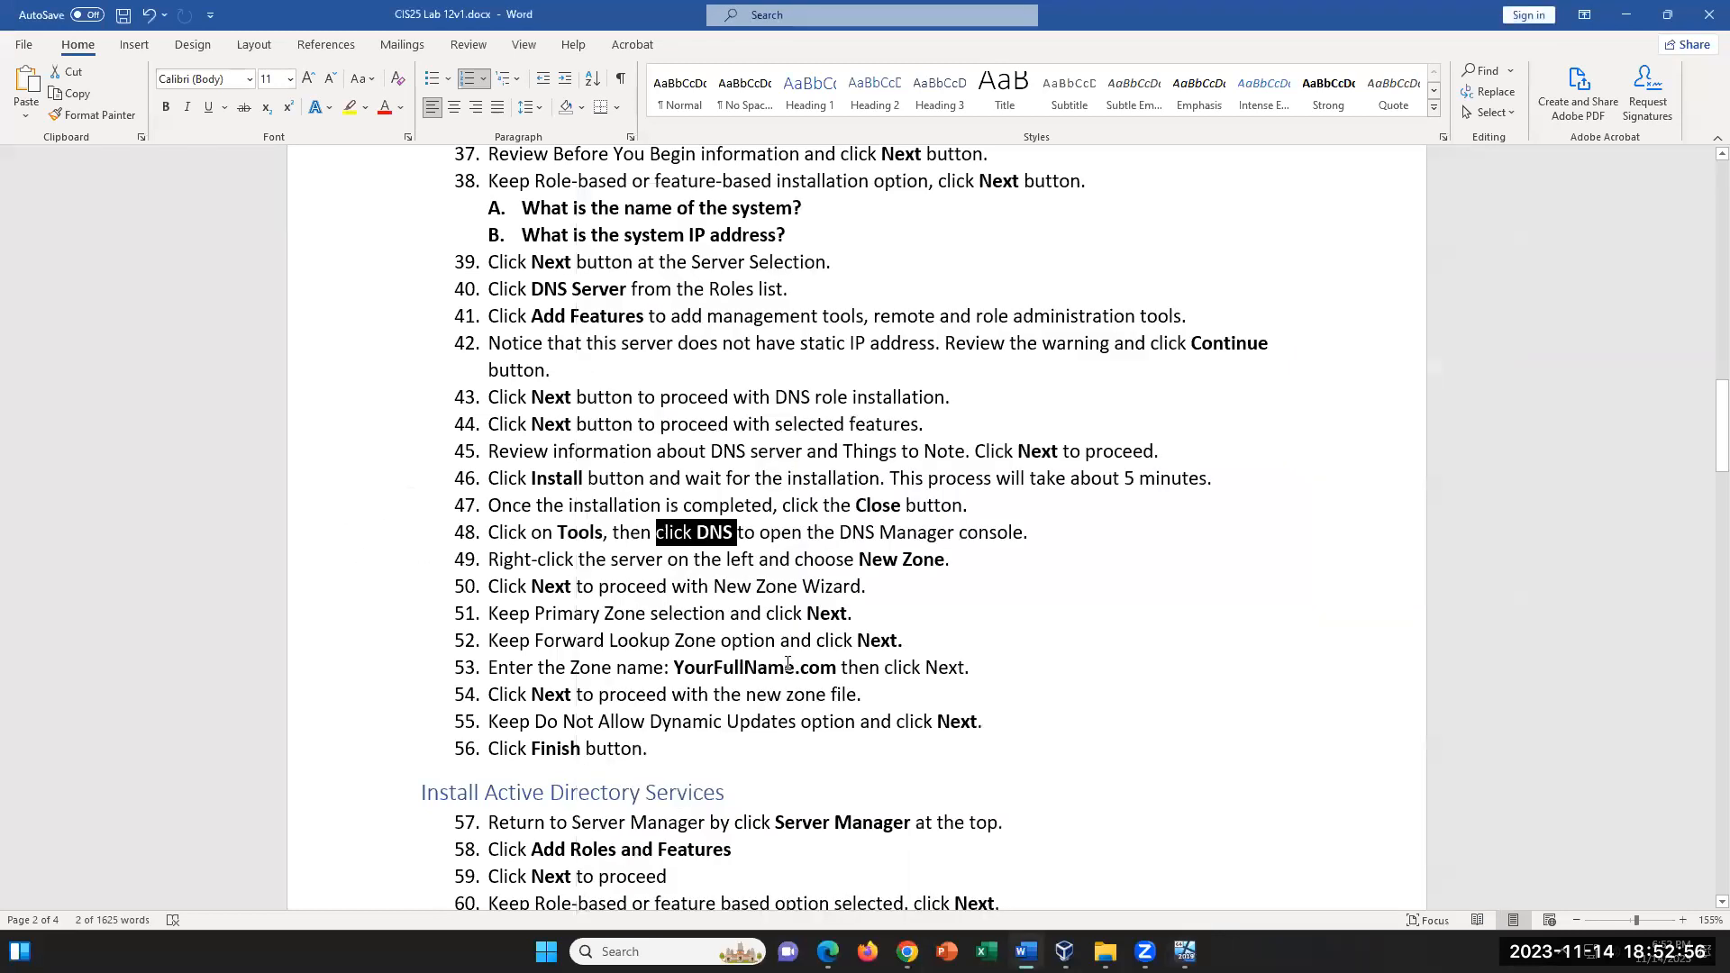
pyautogui.click(673, 662)
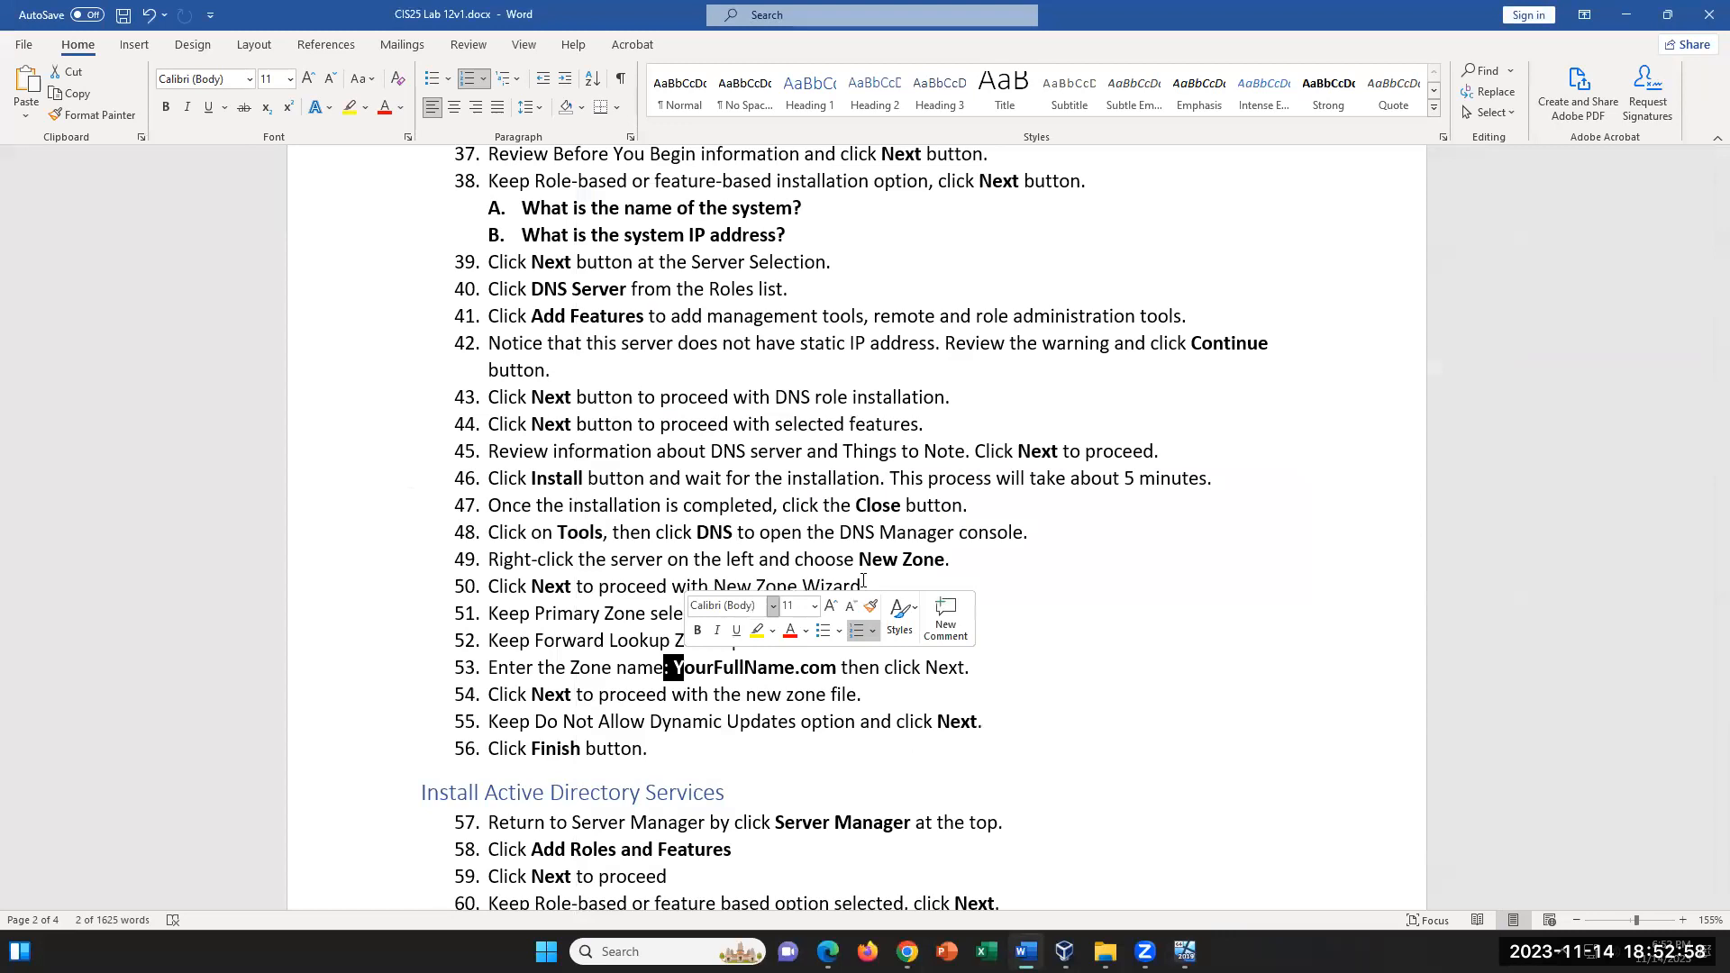
pyautogui.moveTo(960, 560); pyautogui.dragTo(611, 560)
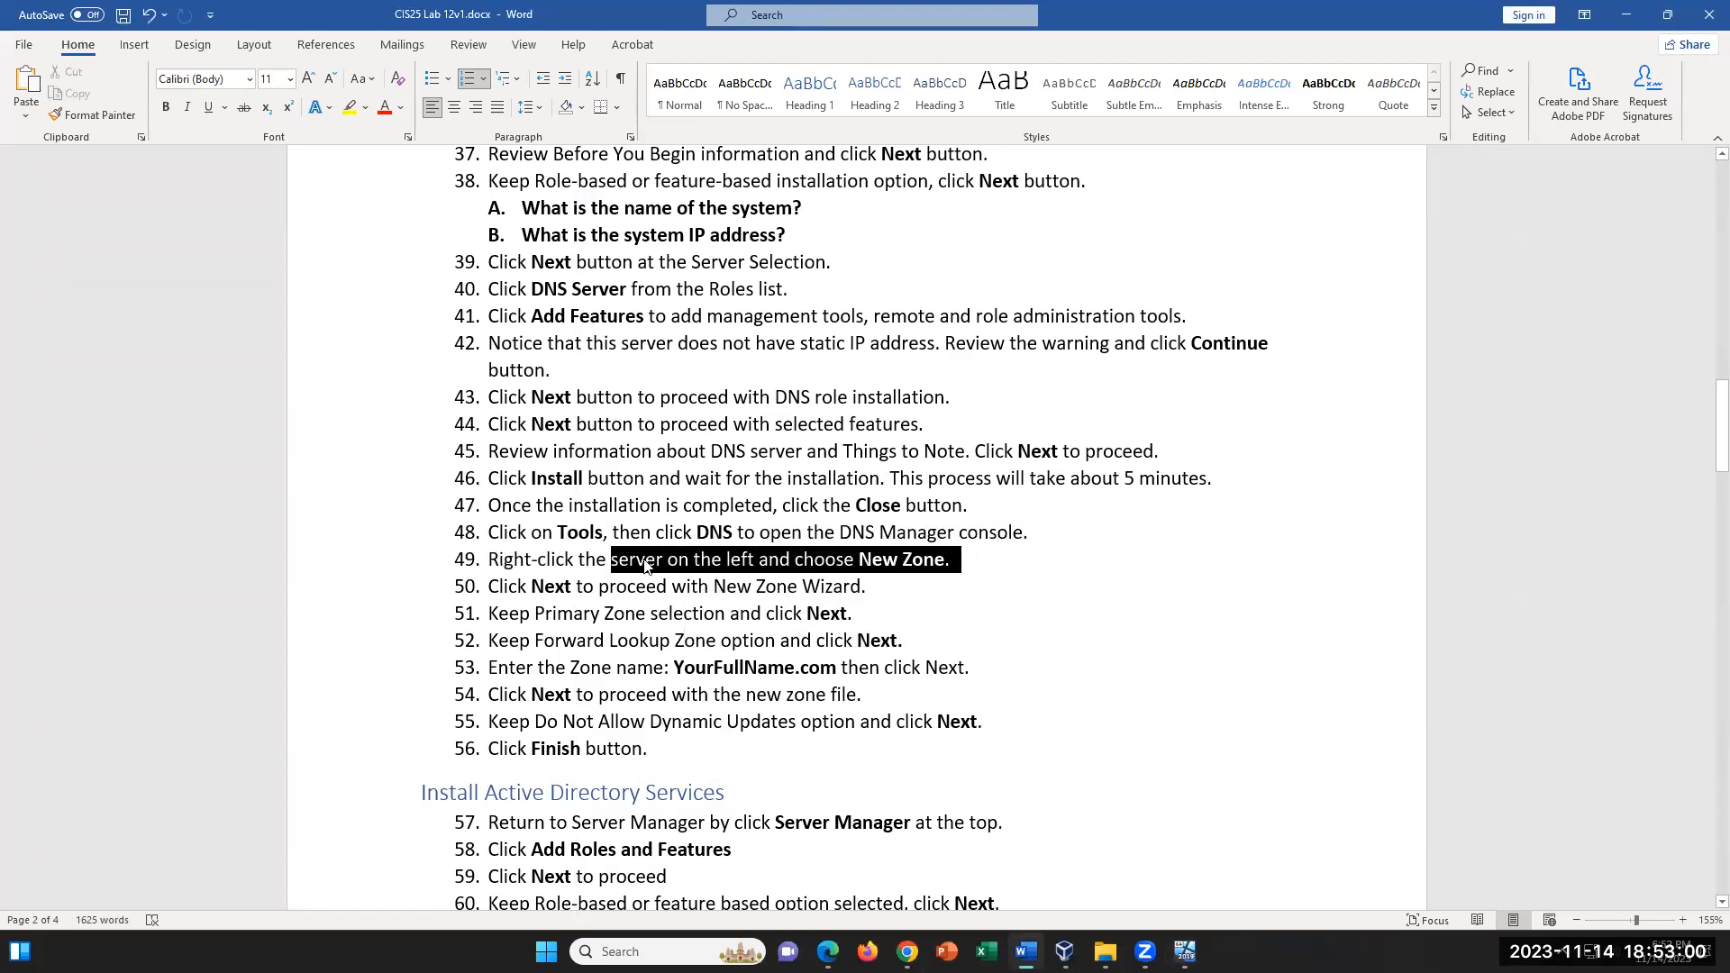
pyautogui.click(863, 587)
pyautogui.click(879, 616)
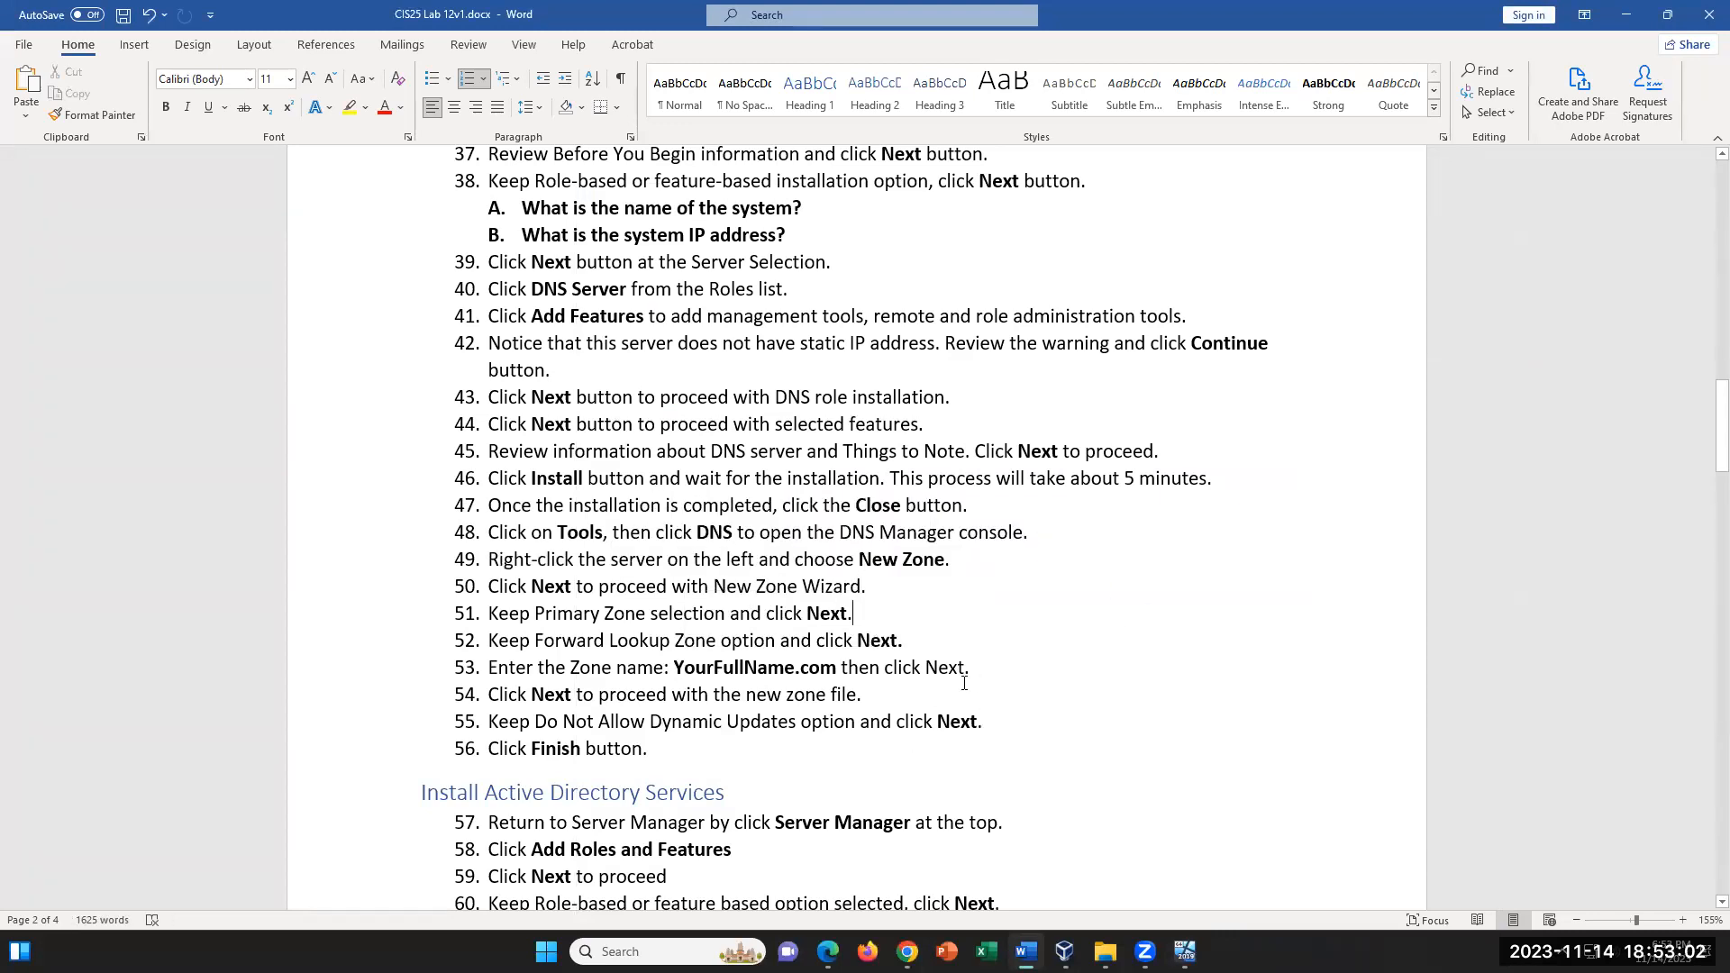
pyautogui.moveTo(675, 668); pyautogui.dragTo(883, 668)
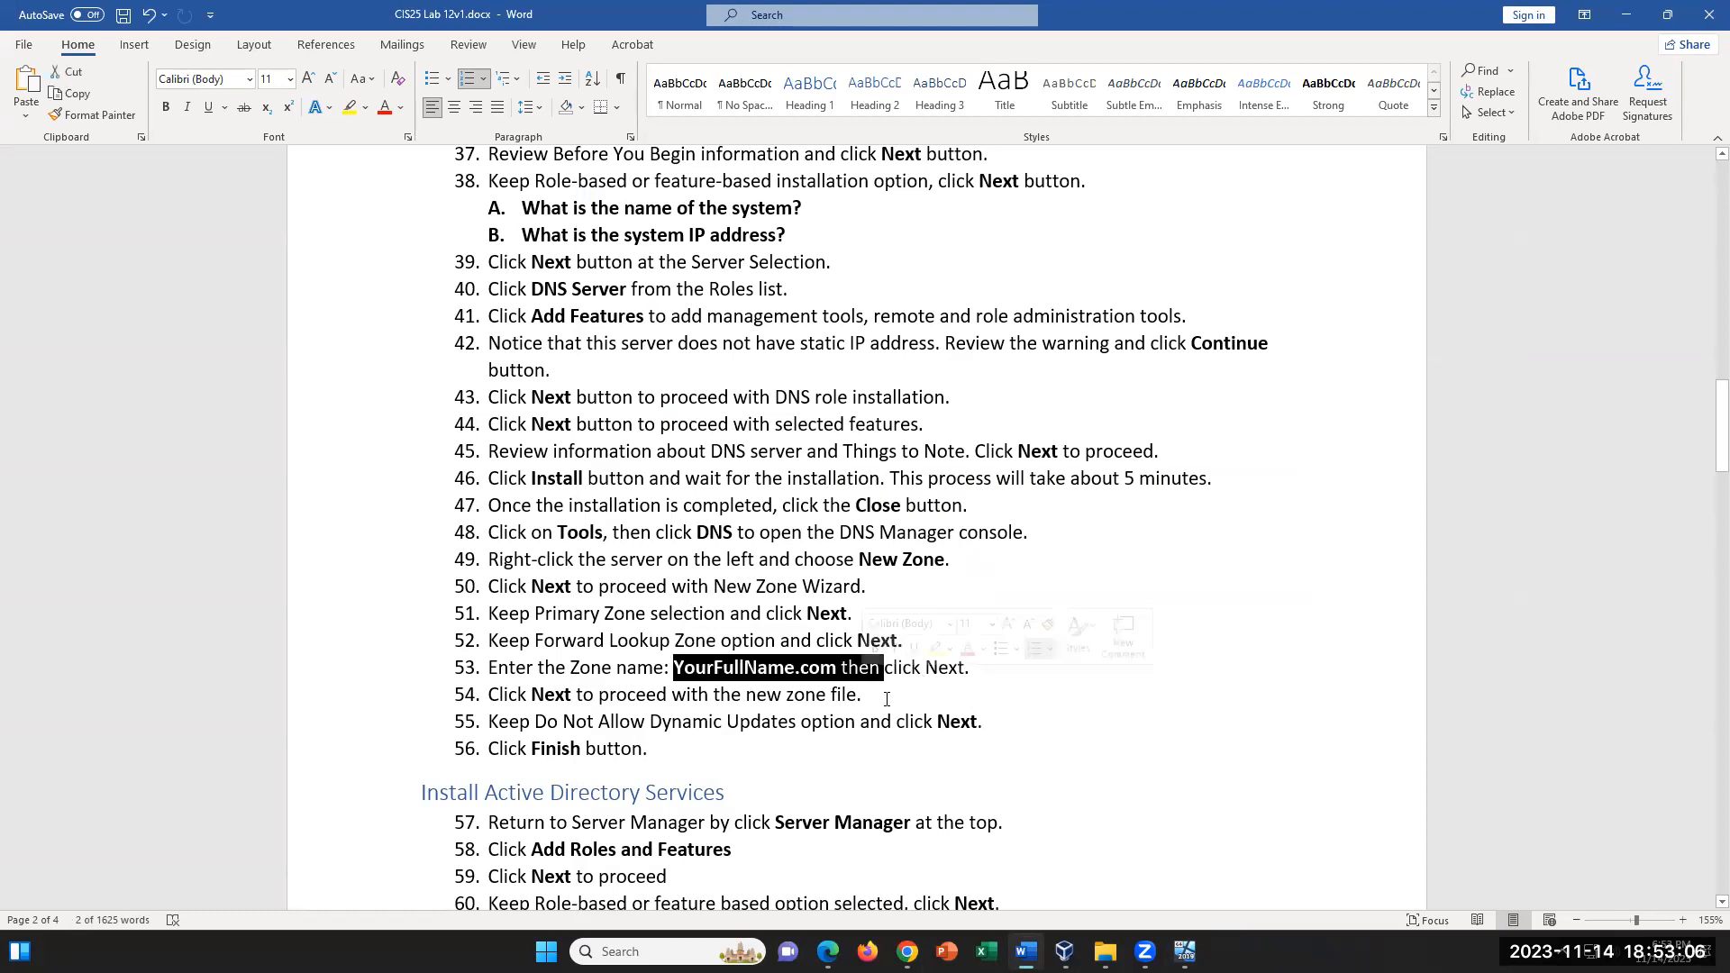
pyautogui.press('Down')
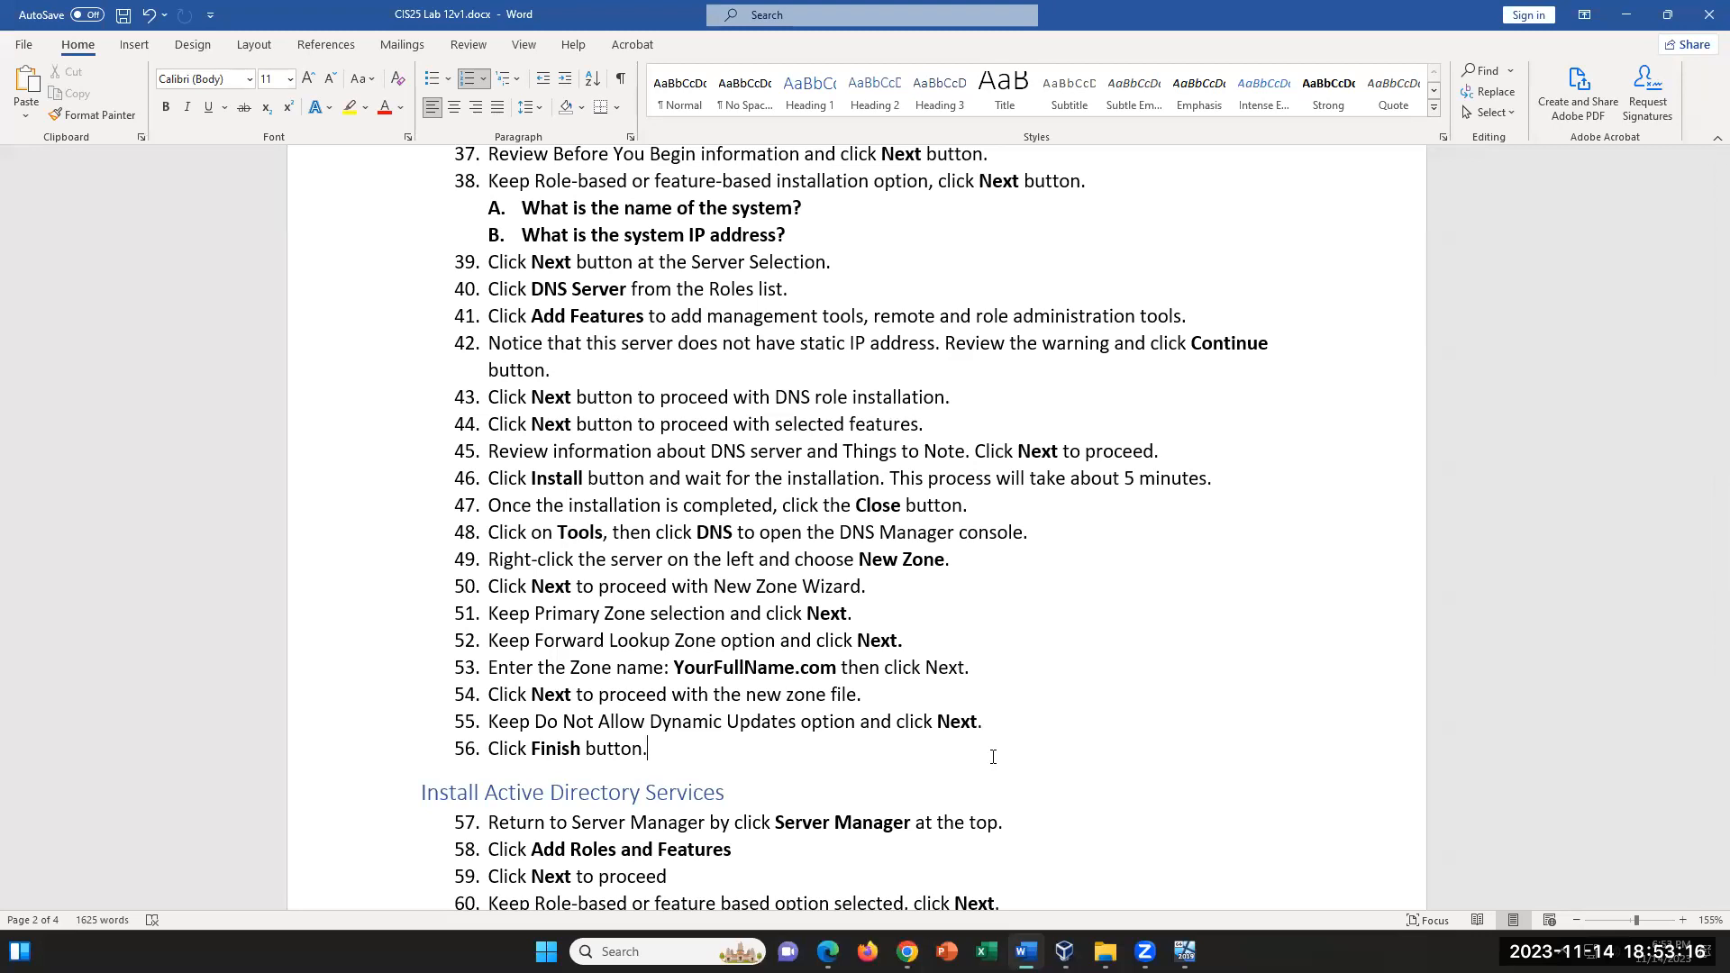
pyautogui.scroll(-3, 993, 757)
# - Switch to the Server2019VM window and close DNS Manager to get back to Server Manager
pyautogui.click(1185, 952)
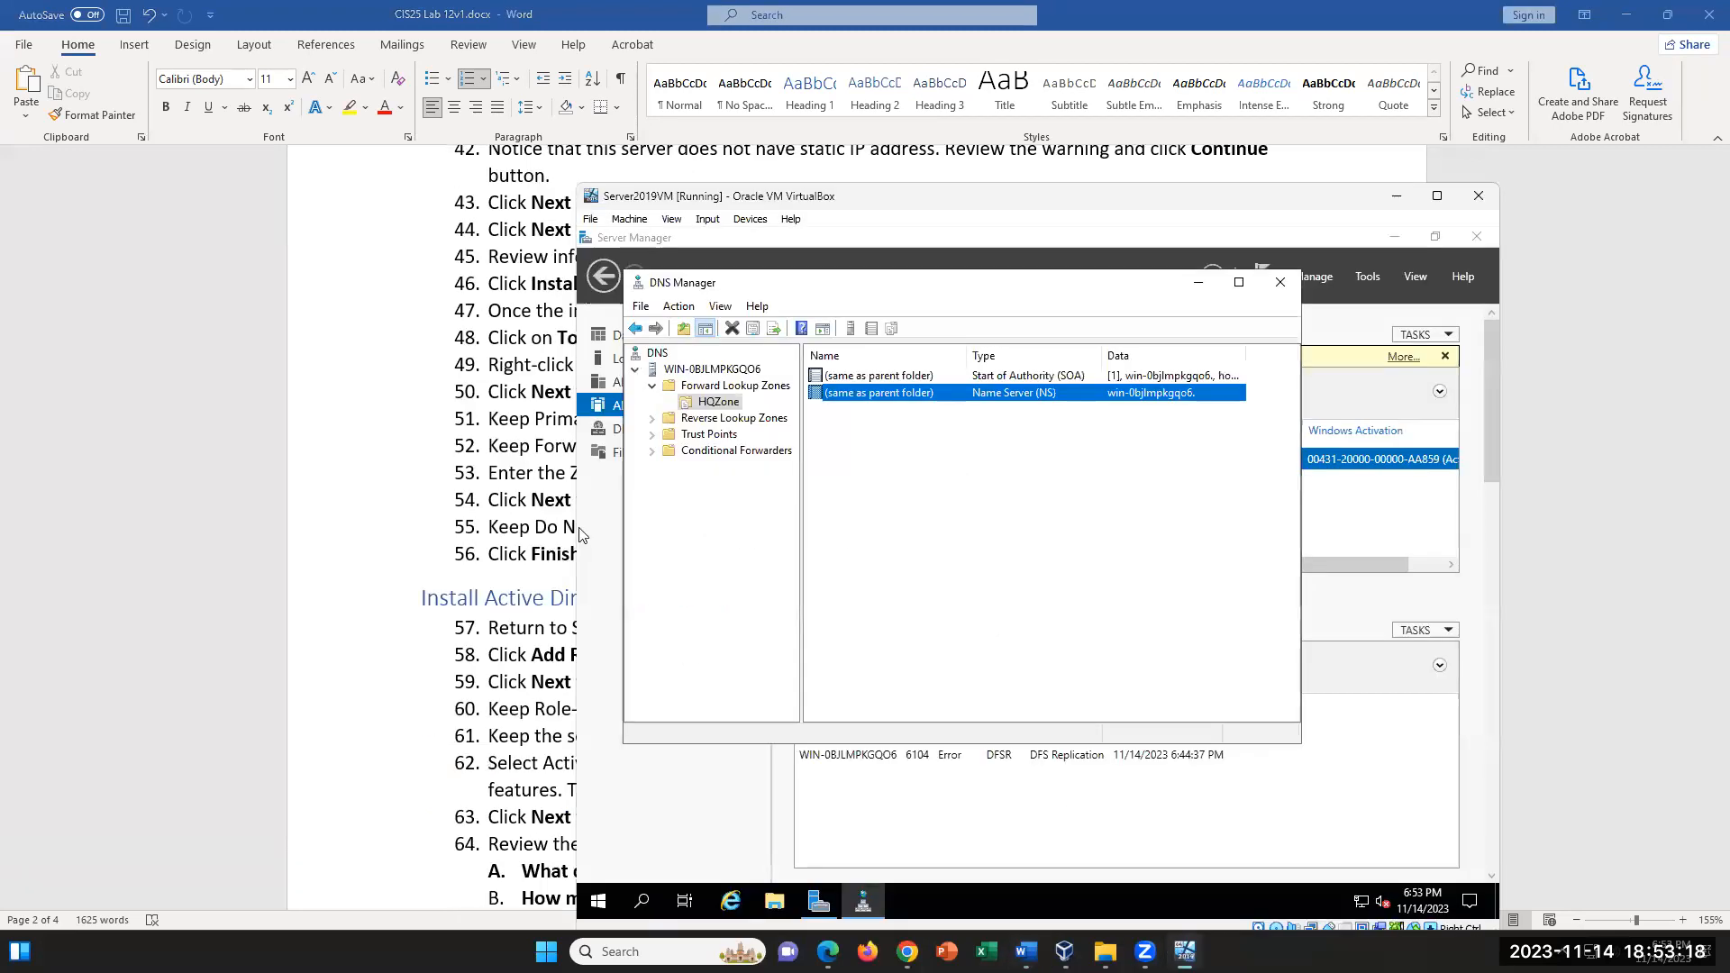
pyautogui.click(1286, 286)
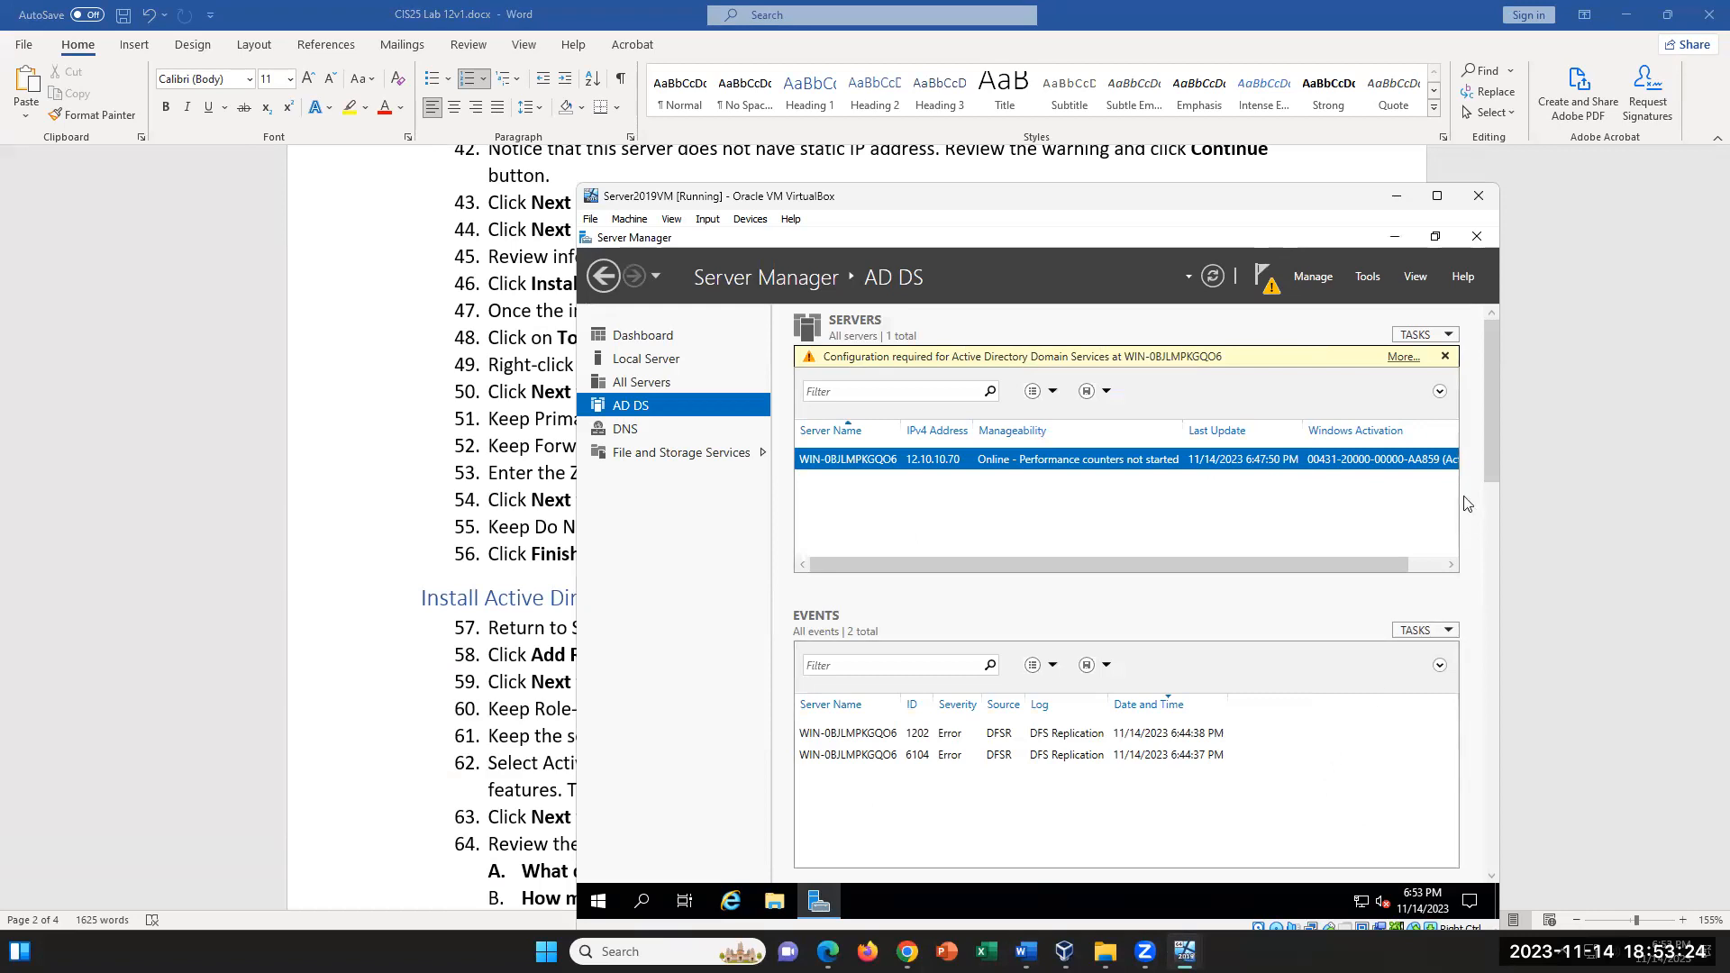
pyautogui.click(1376, 285)
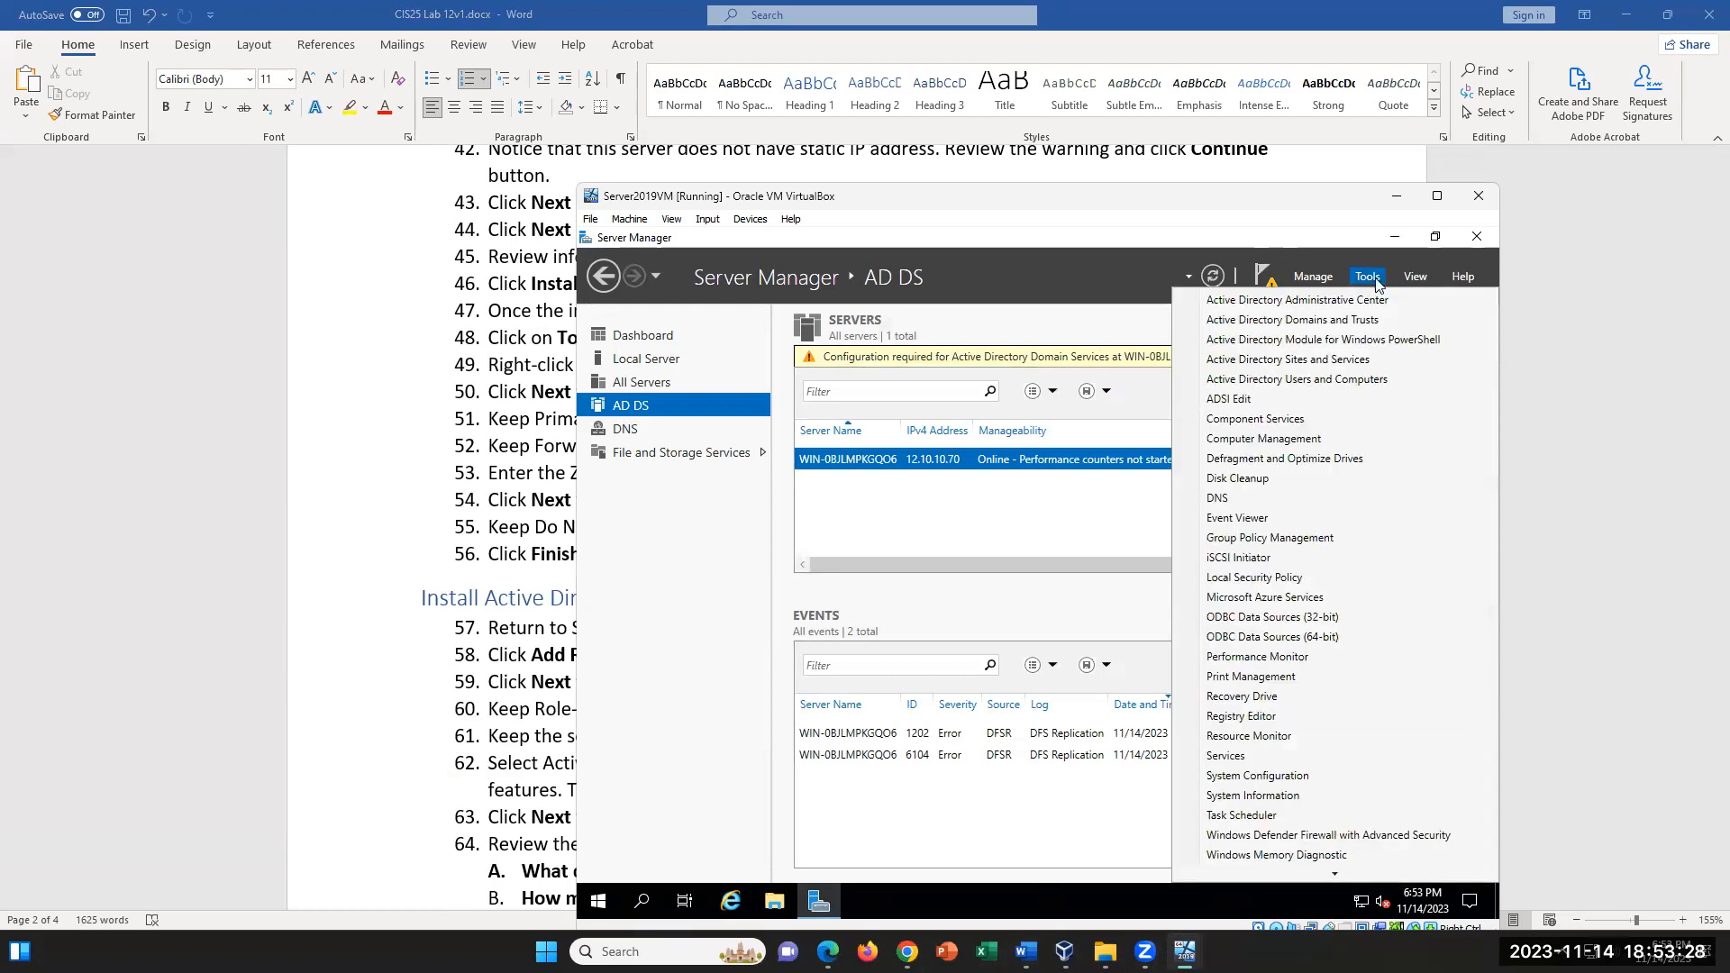
# - Review the Install Active Directory Services instructions 57 to 68 in the Word lab document, and return to the VM
pyautogui.click(411, 597)
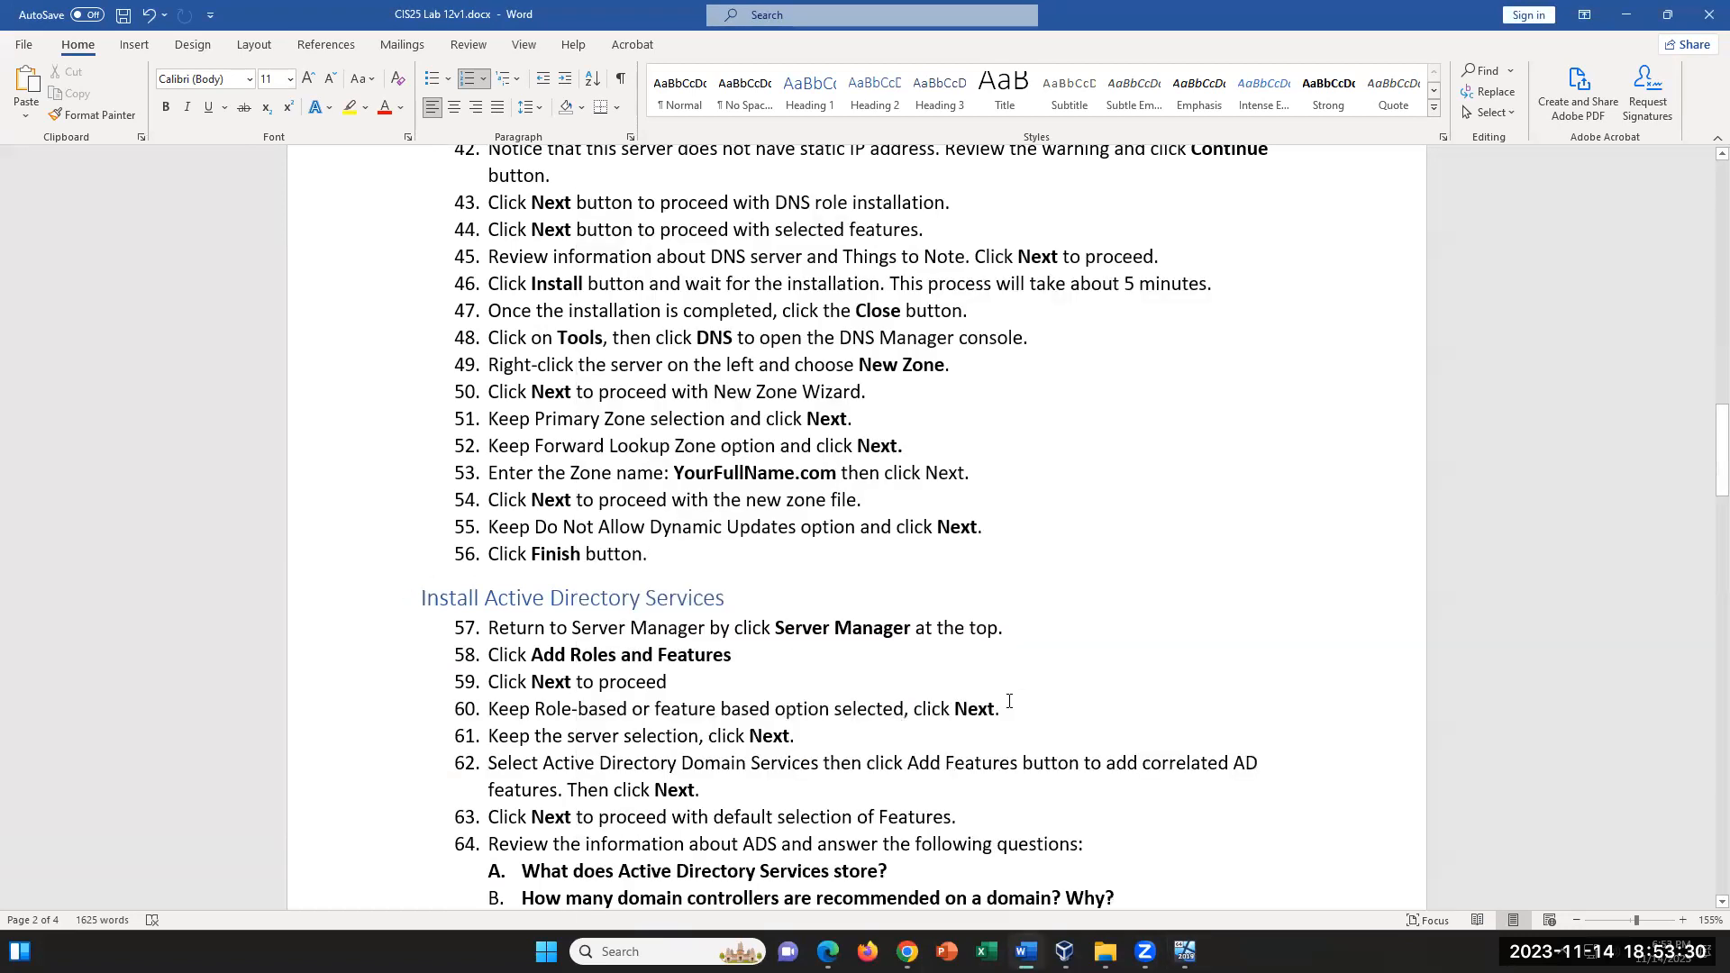
pyautogui.scroll(-3, 1004, 694)
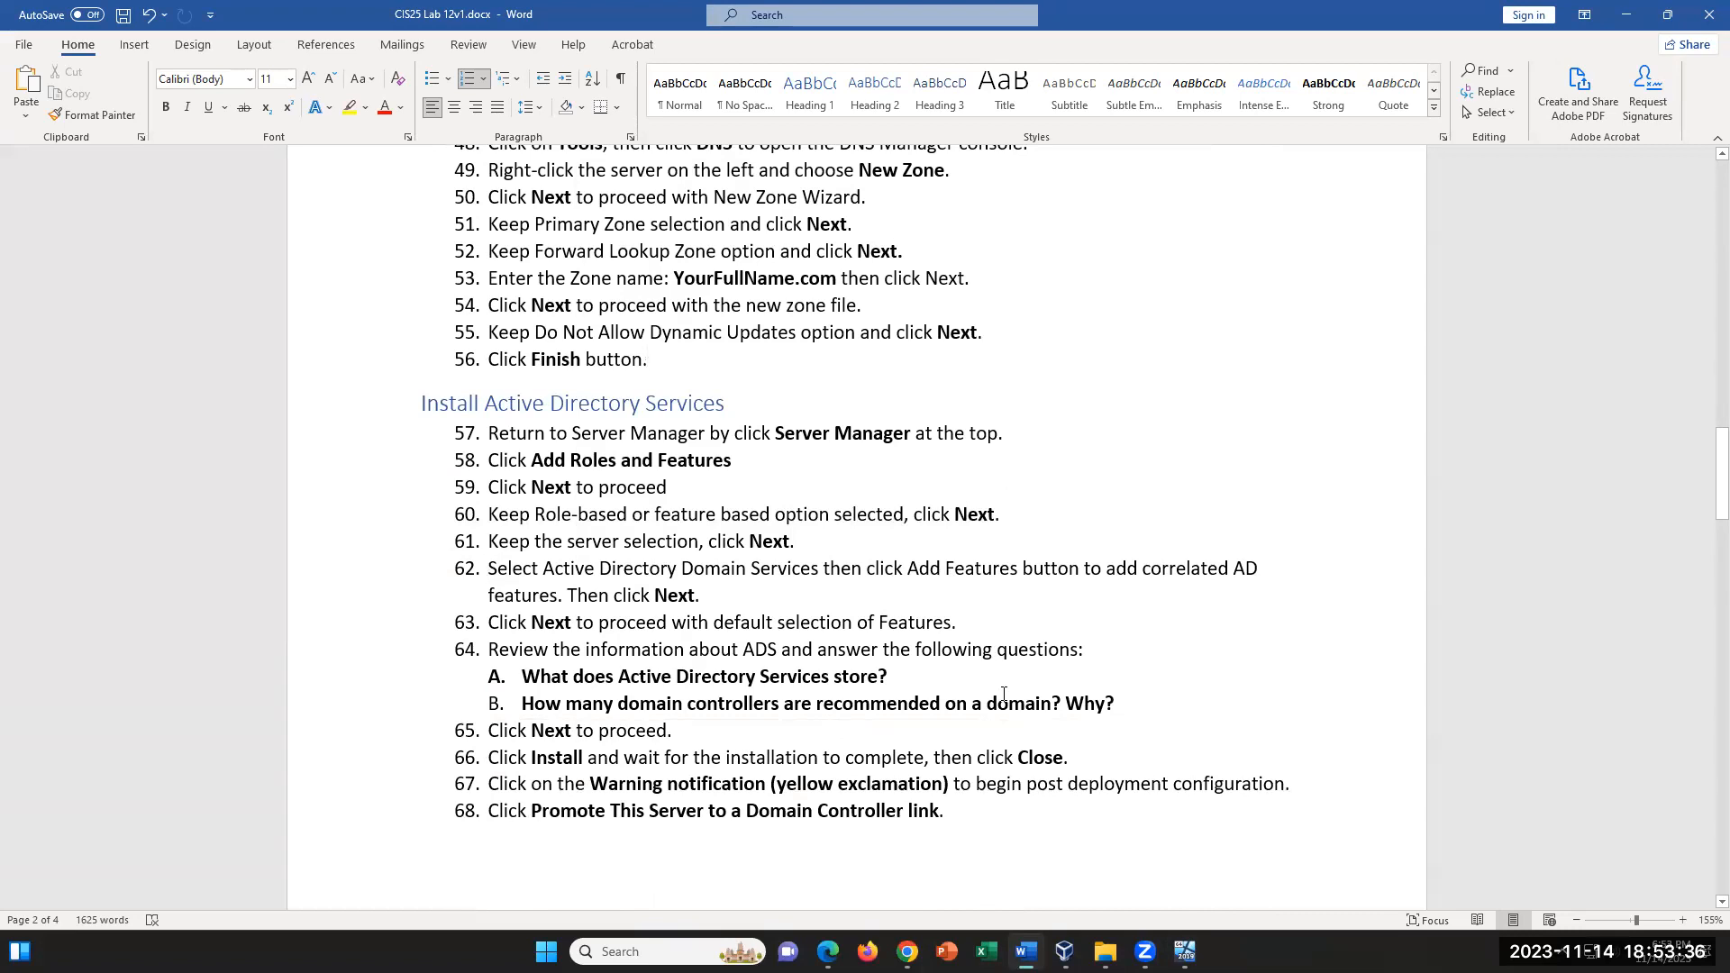
pyautogui.moveTo(509, 433); pyautogui.dragTo(995, 732)
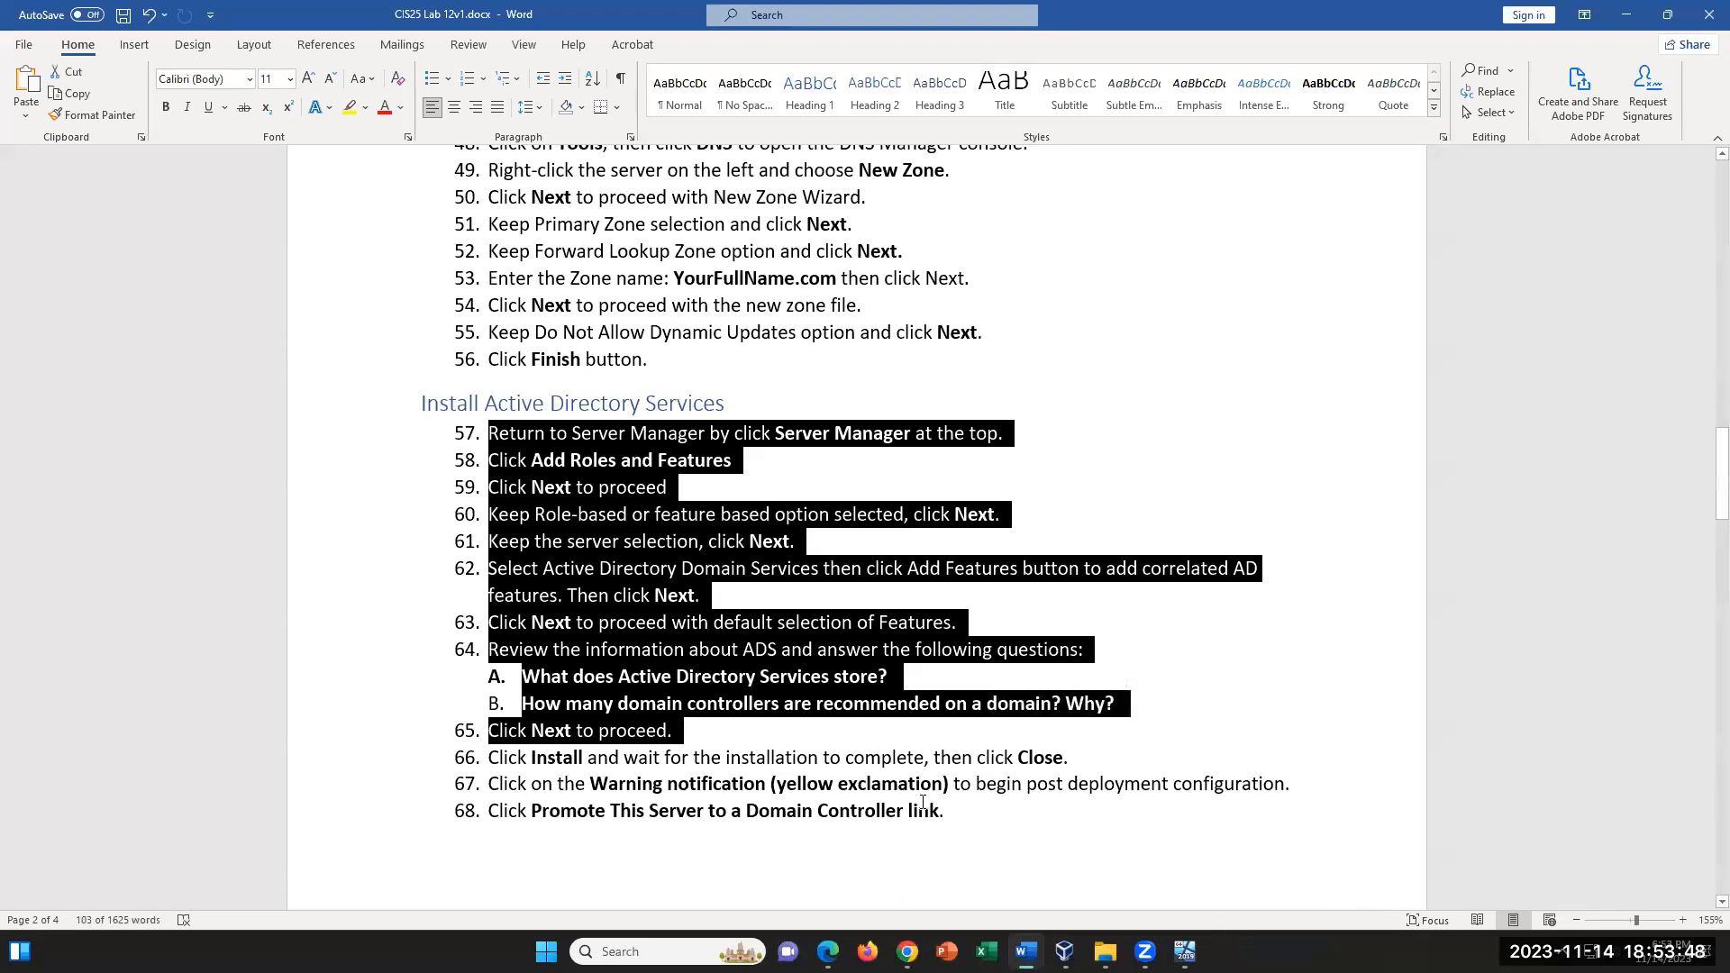
pyautogui.click(1142, 772)
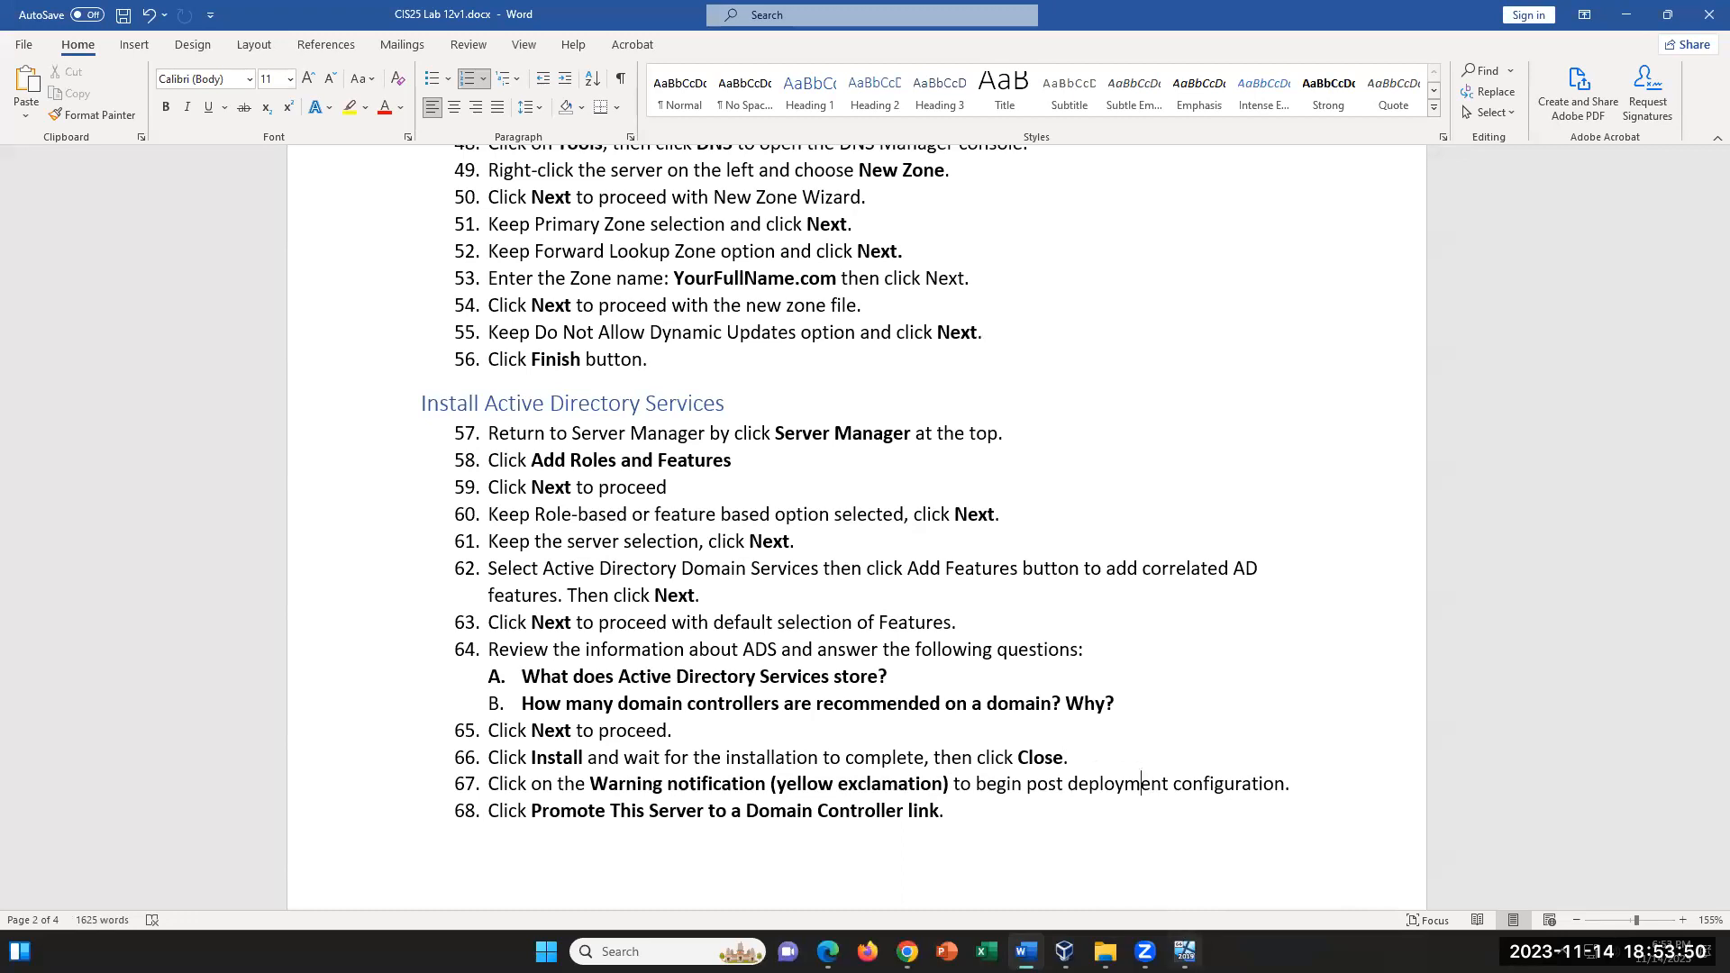
pyautogui.click(1185, 952)
pyautogui.click(712, 577)
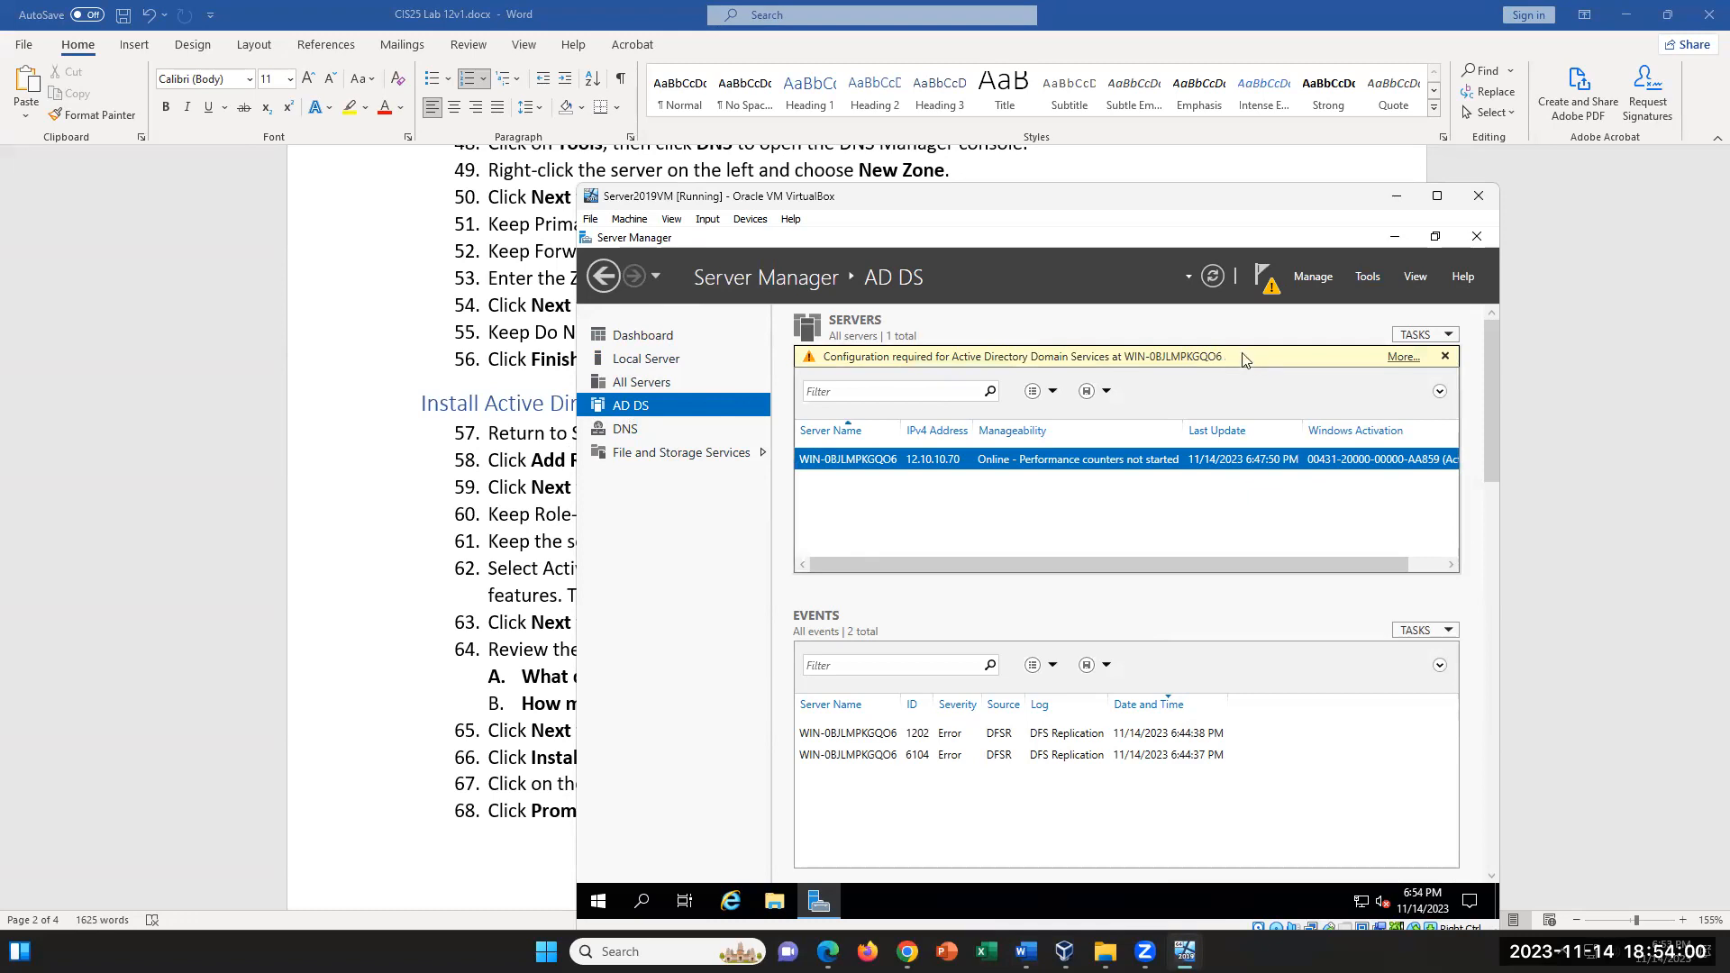
pyautogui.click(1402, 359)
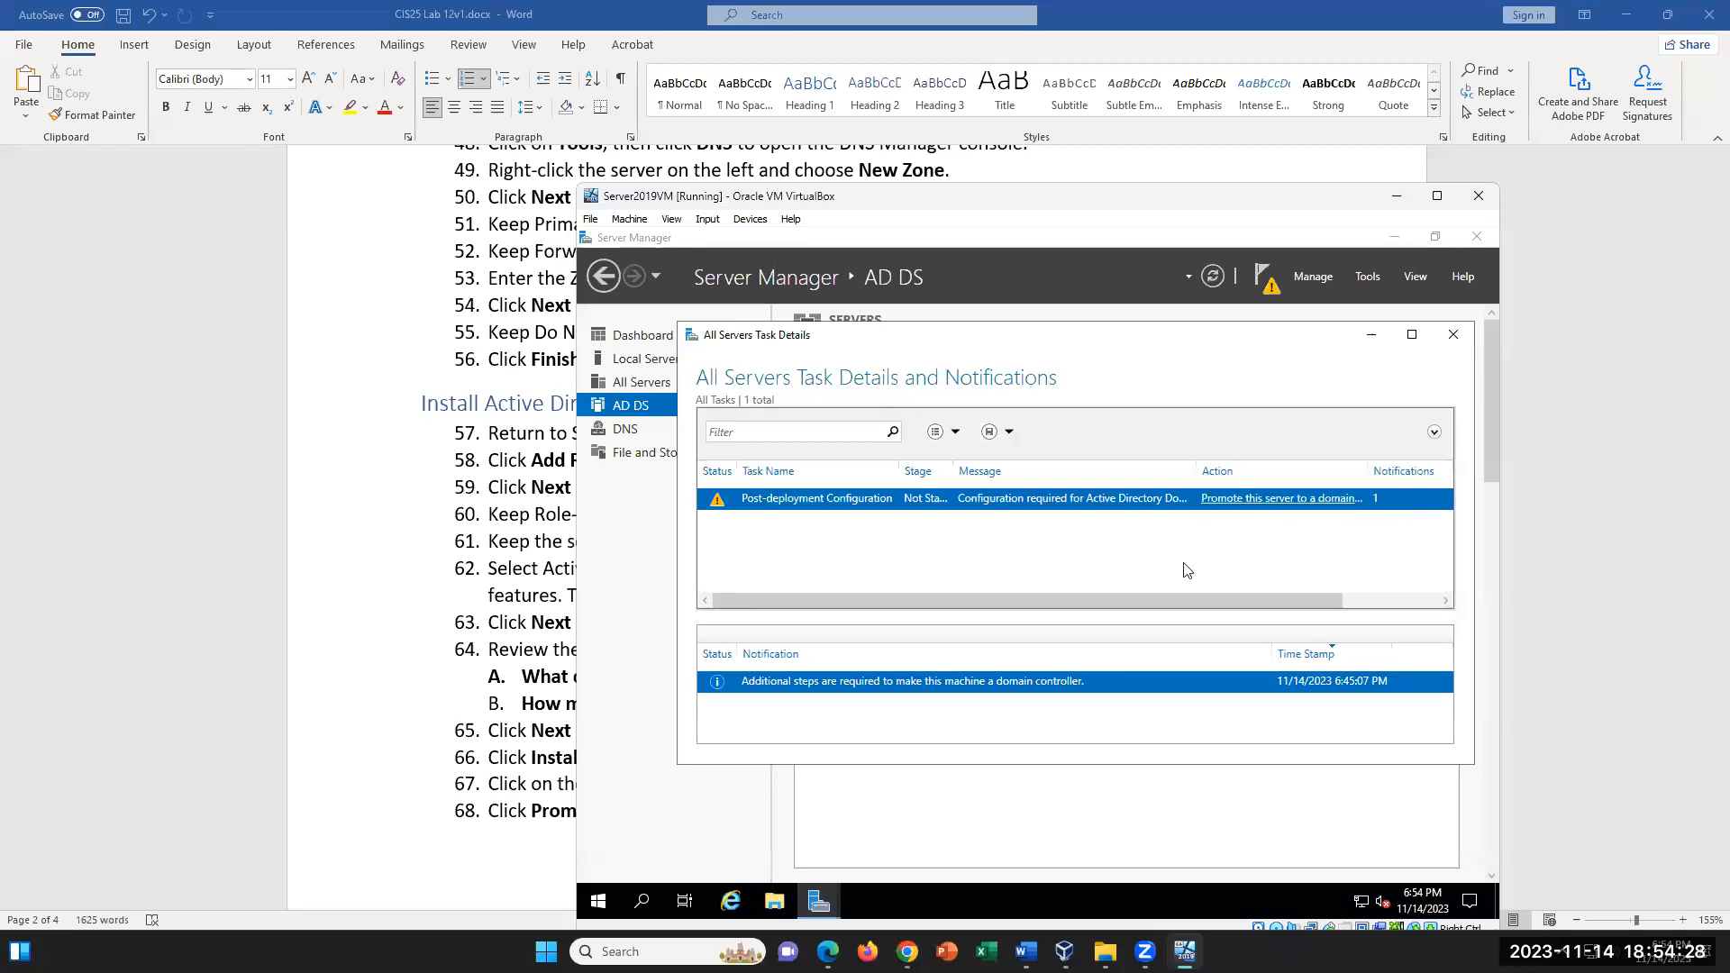
pyautogui.click(1271, 504)
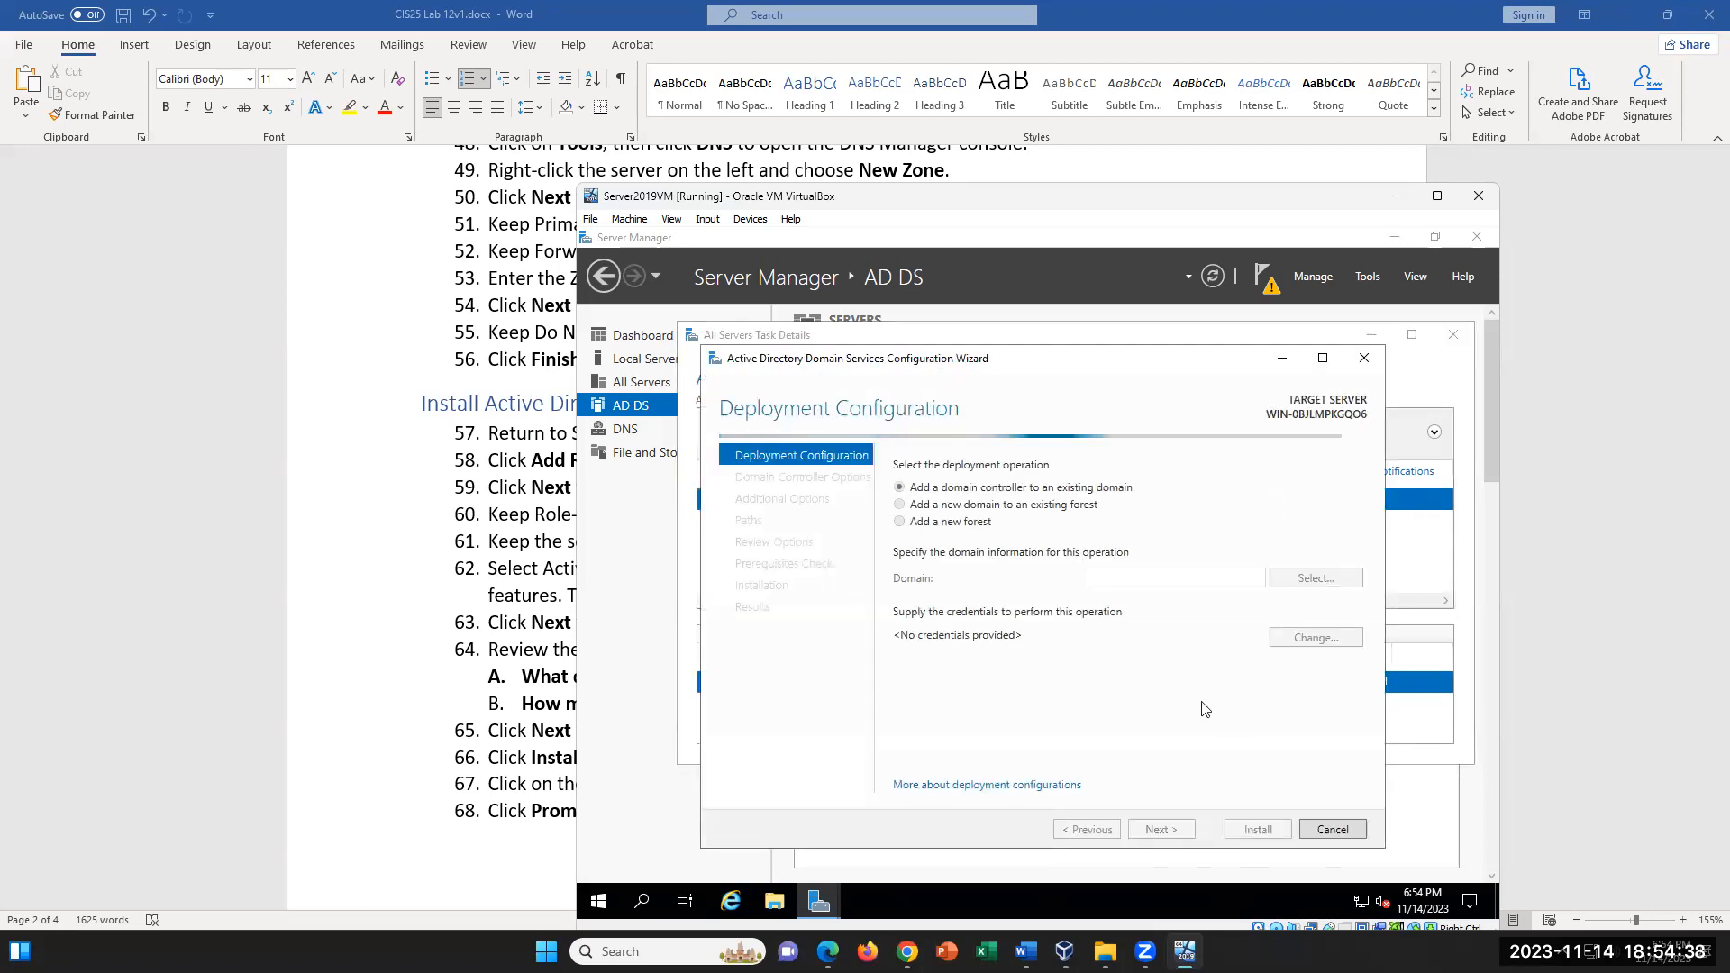
pyautogui.click(1370, 365)
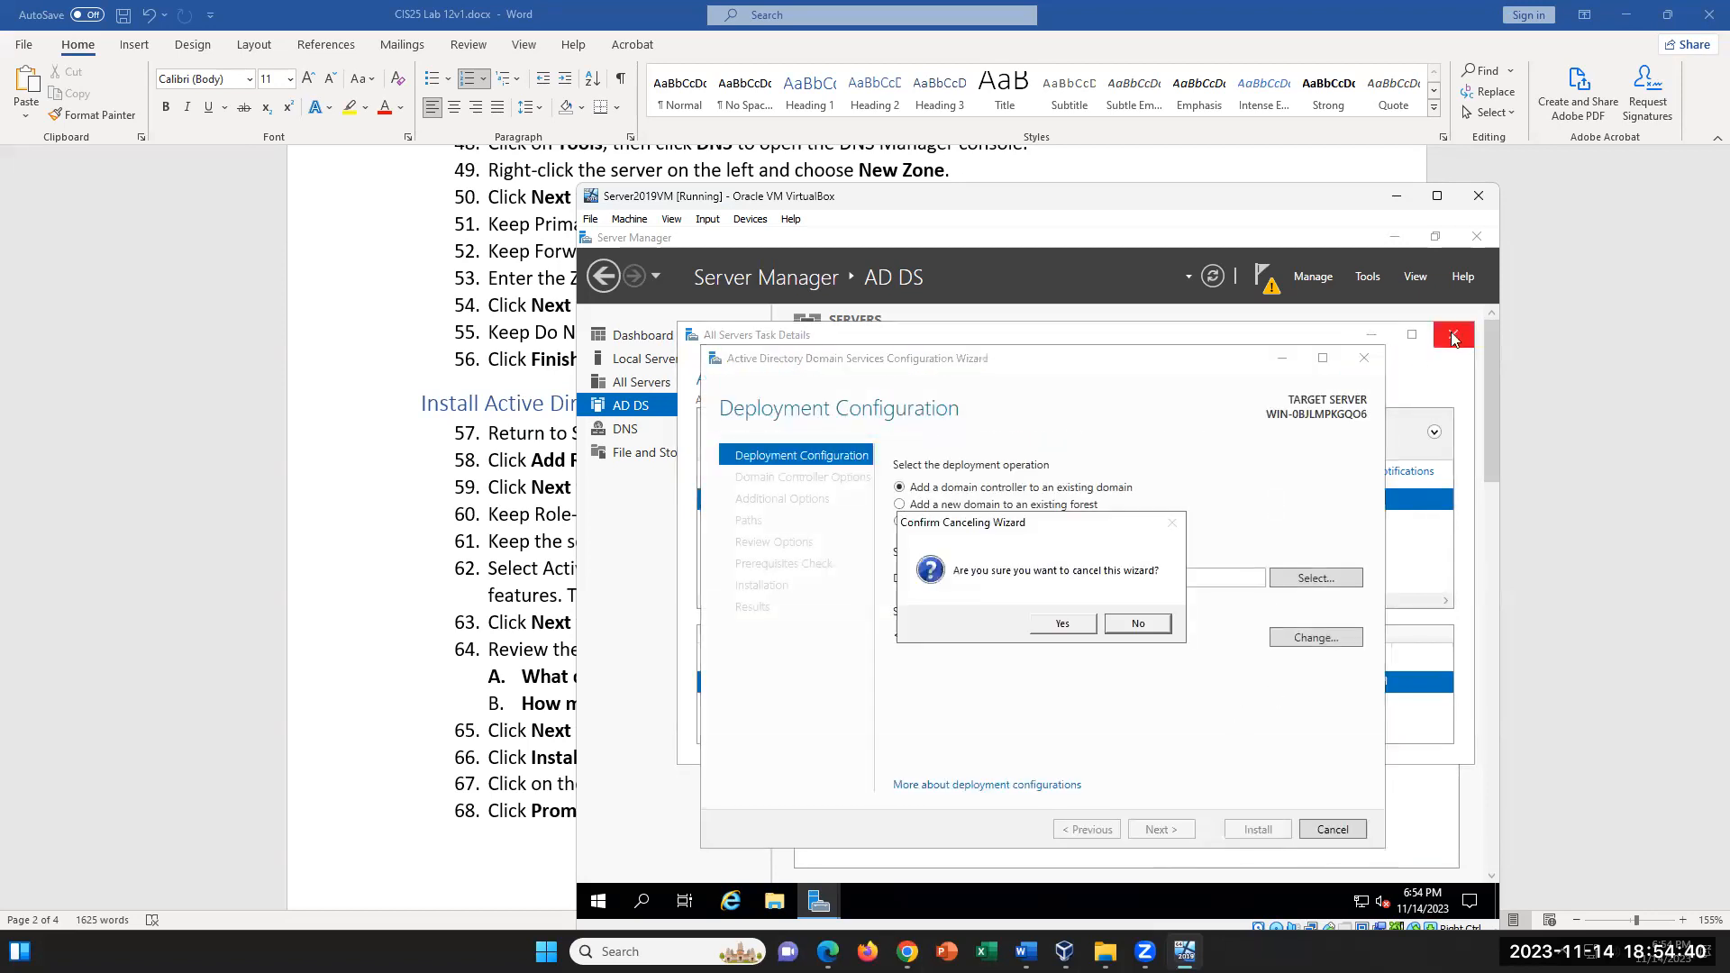
pyautogui.click(1063, 624)
pyautogui.click(1453, 334)
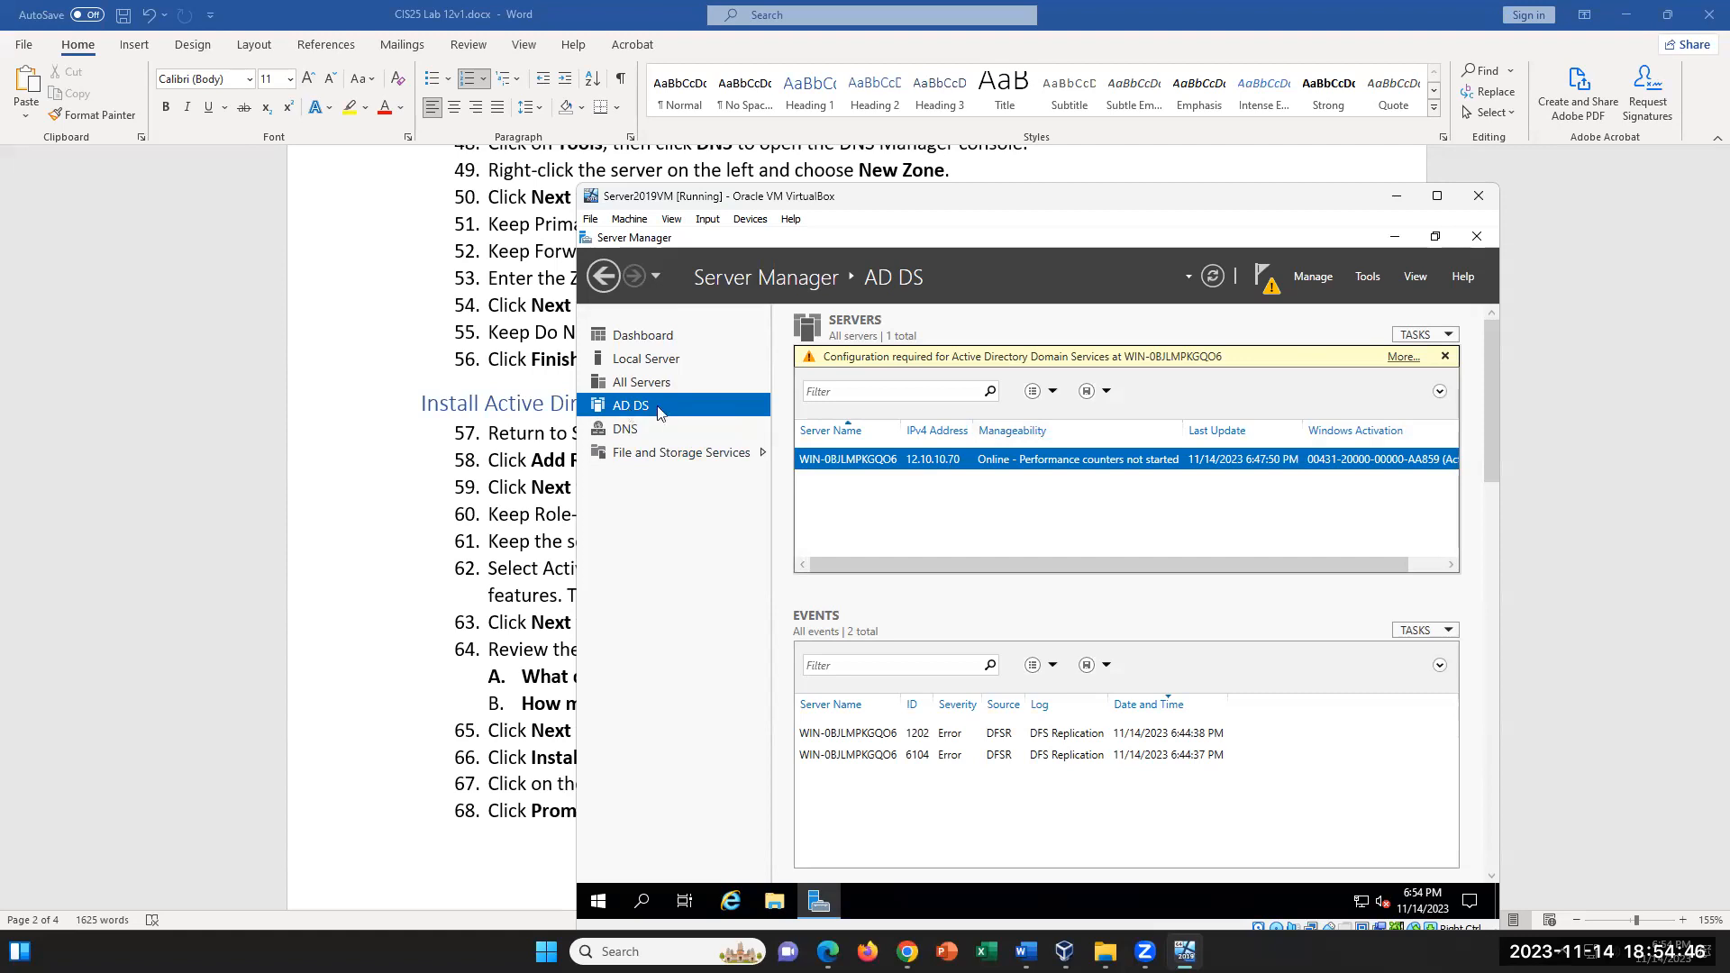
# - Start promoting this server to a domain controller from the AD DS configuration notice, adding a new forest with the full-name root domain, and continue
pyautogui.click(1402, 357)
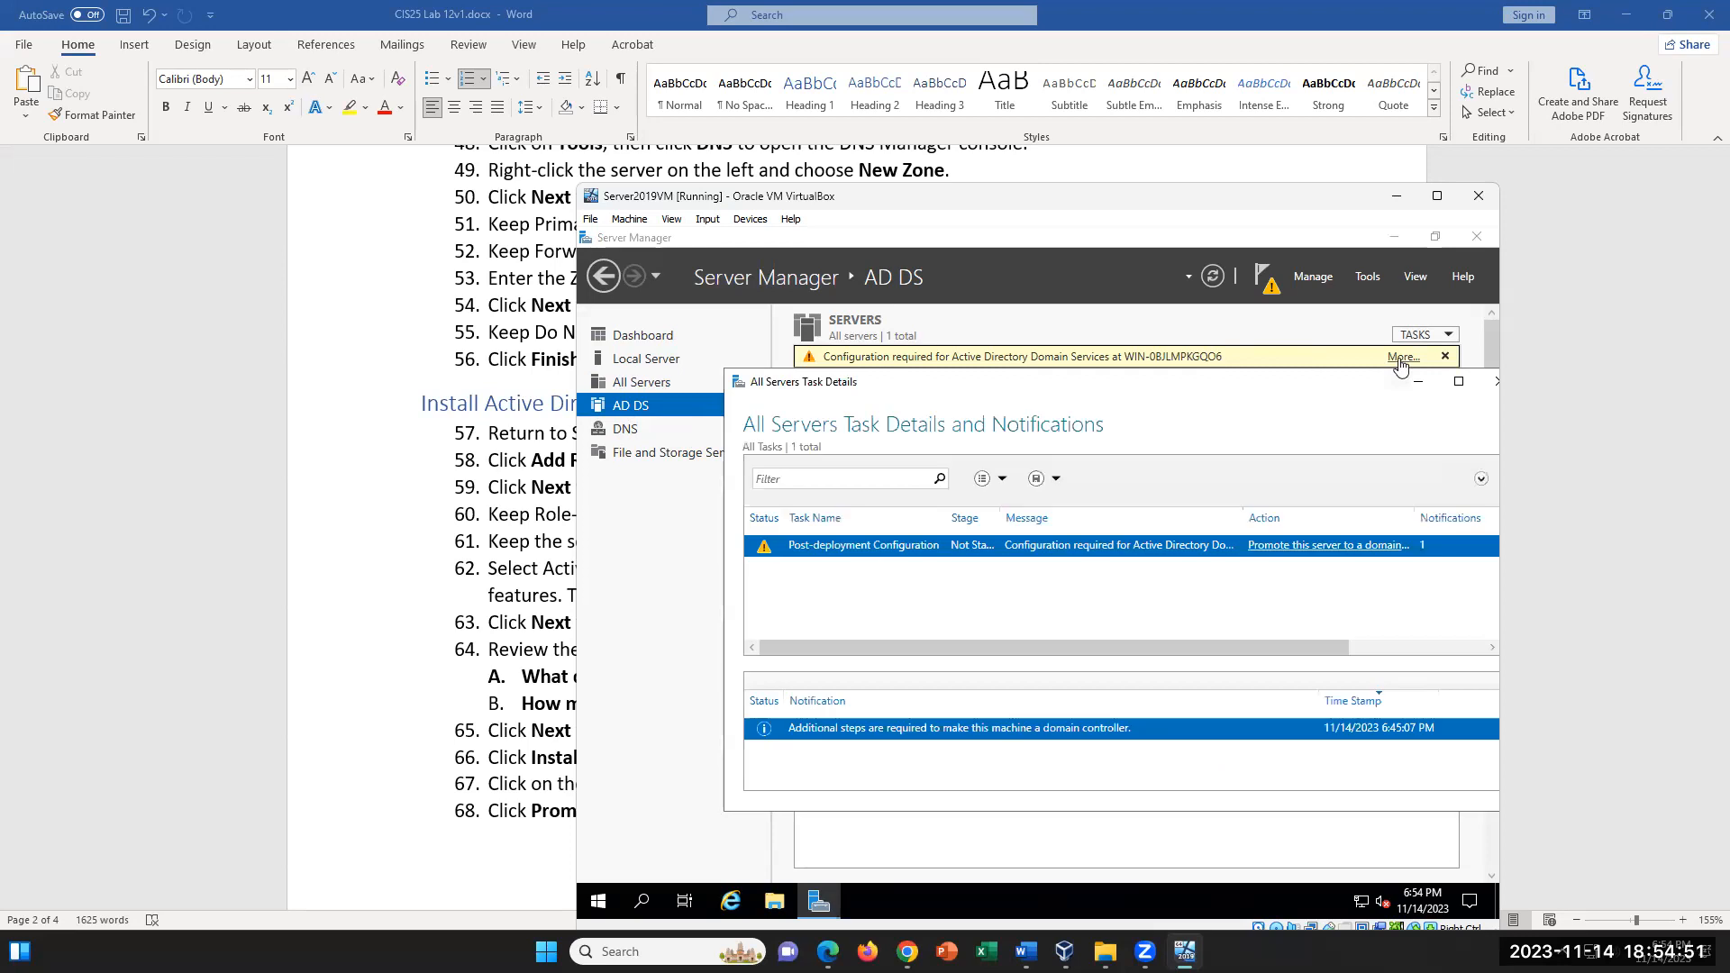
pyautogui.click(1333, 558)
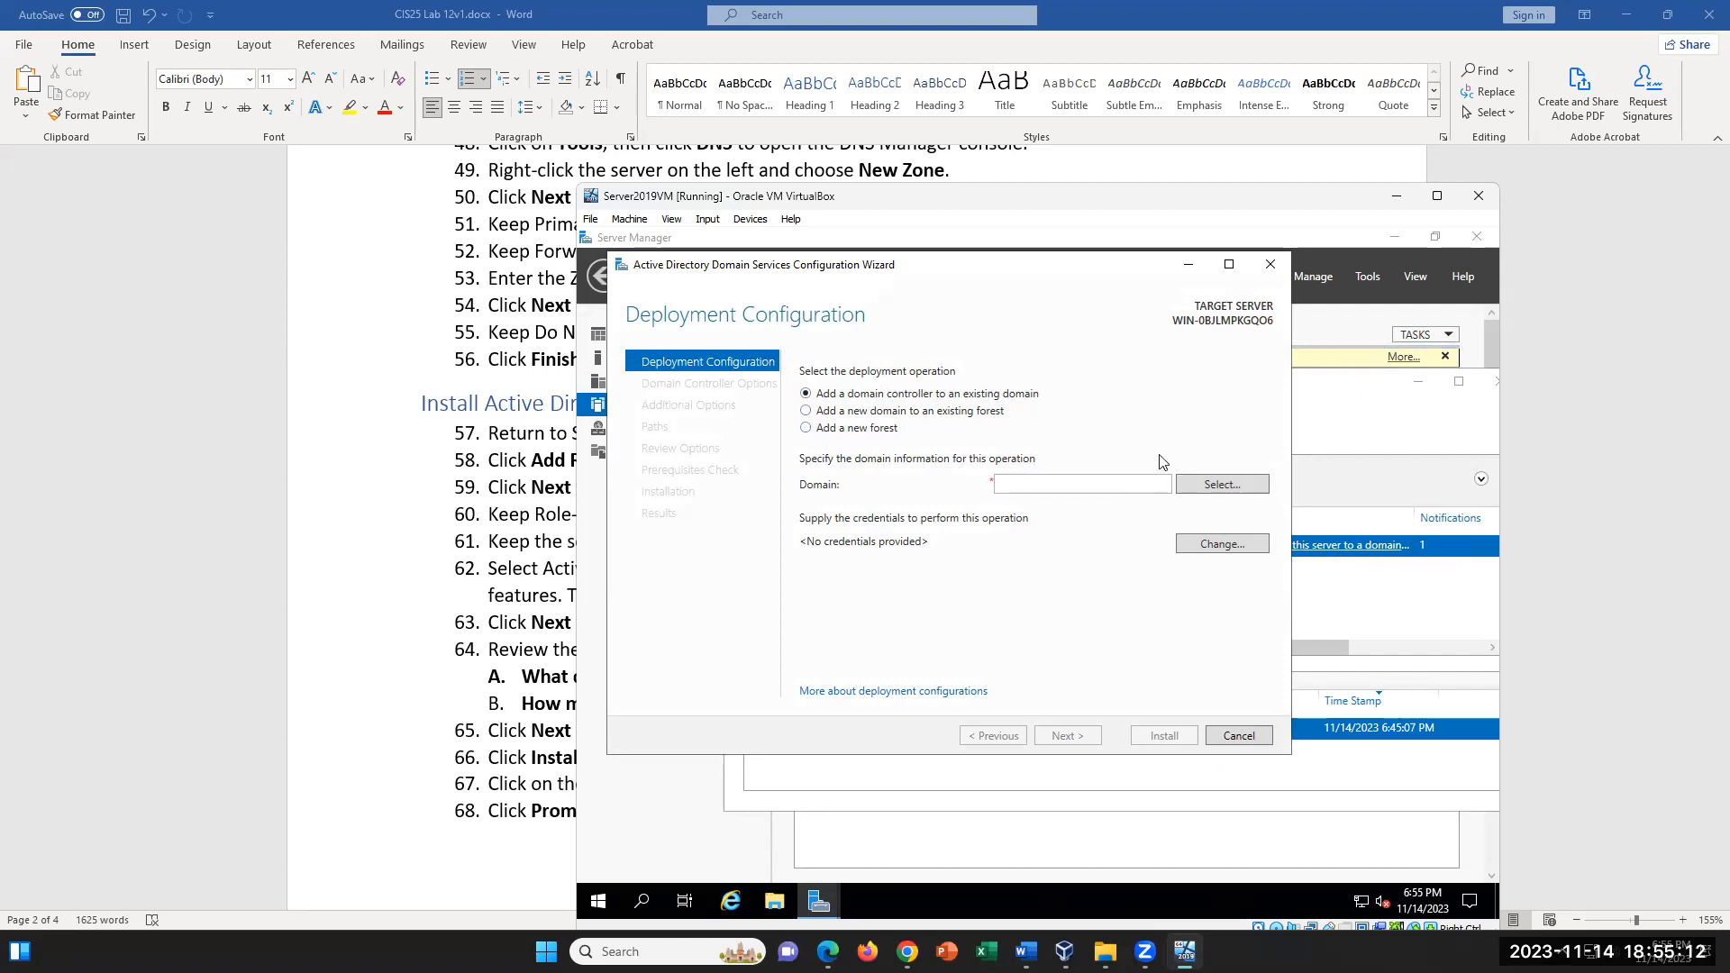
pyautogui.click(805, 429)
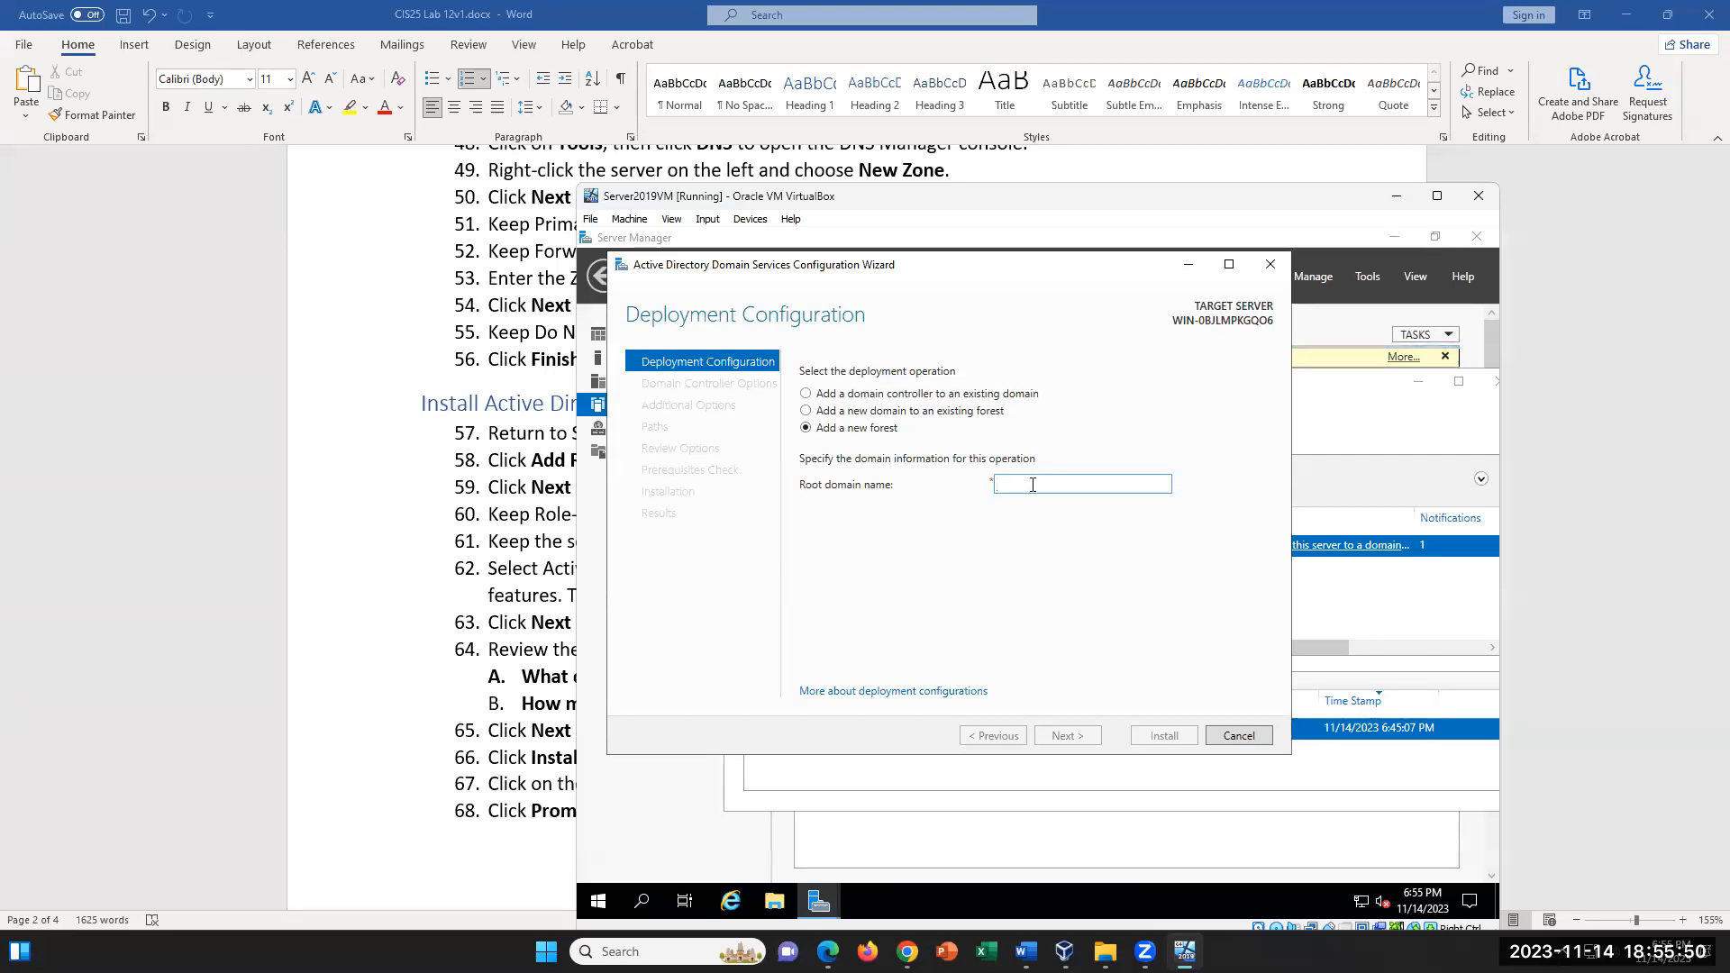
pyautogui.write('kasey')
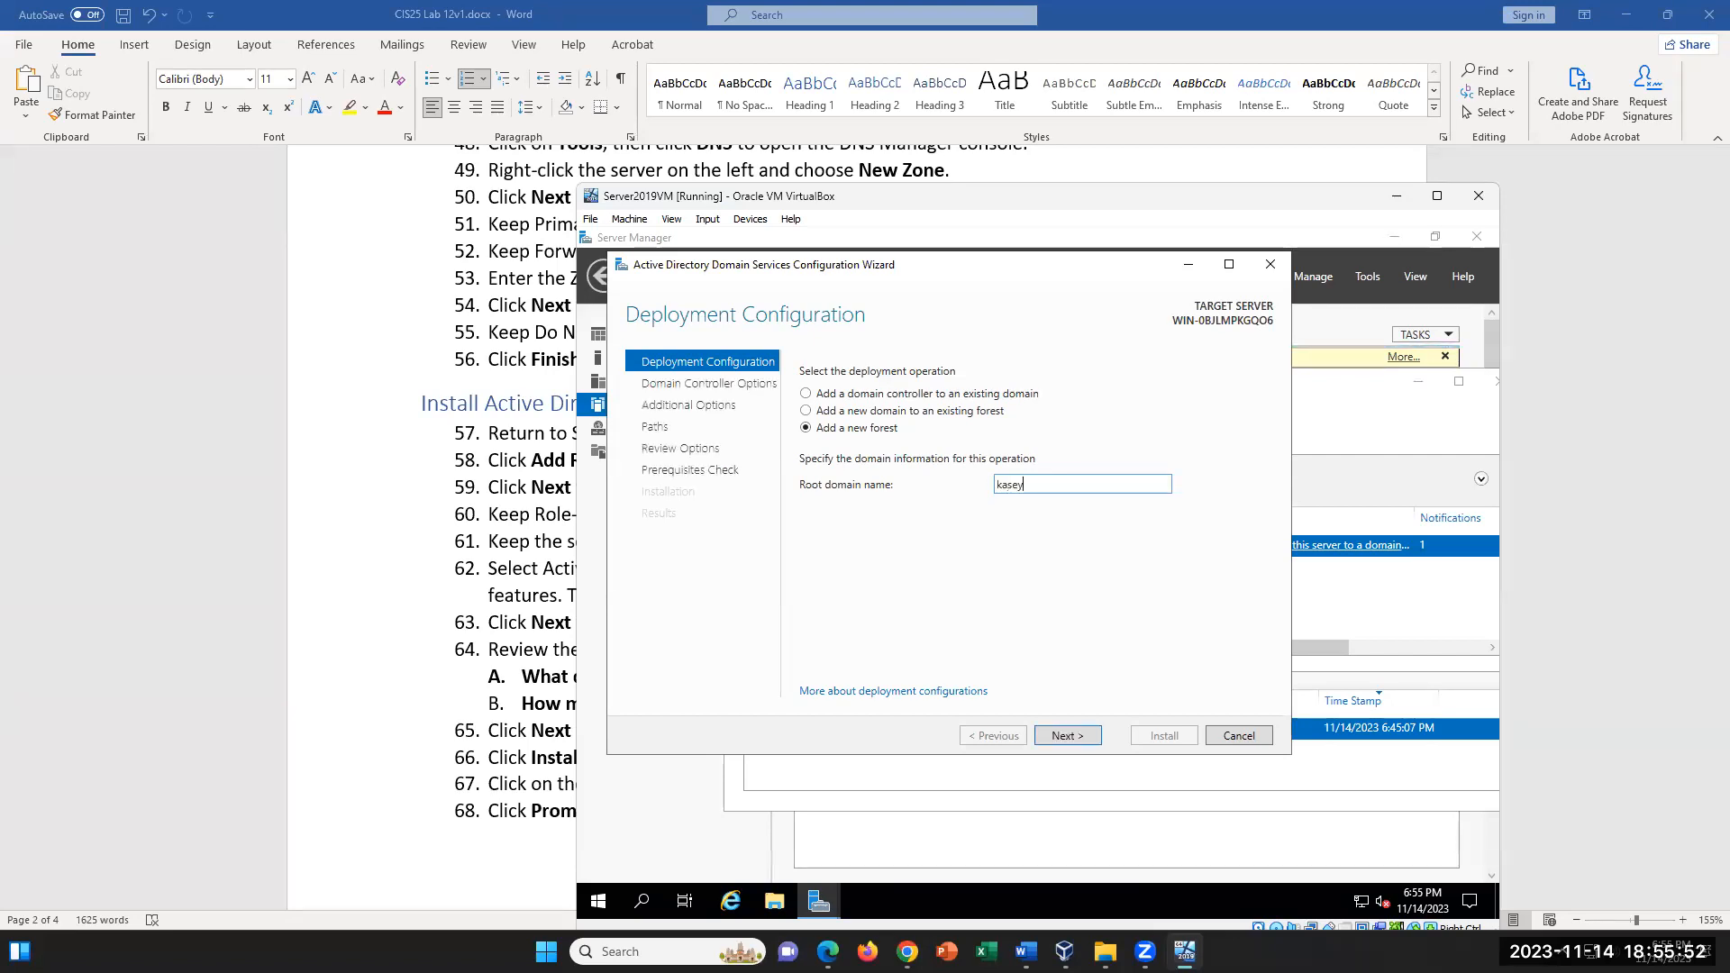
pyautogui.write('nguyen.co')
pyautogui.moveTo(1097, 484); pyautogui.dragTo(997, 492)
pyautogui.click(1080, 738)
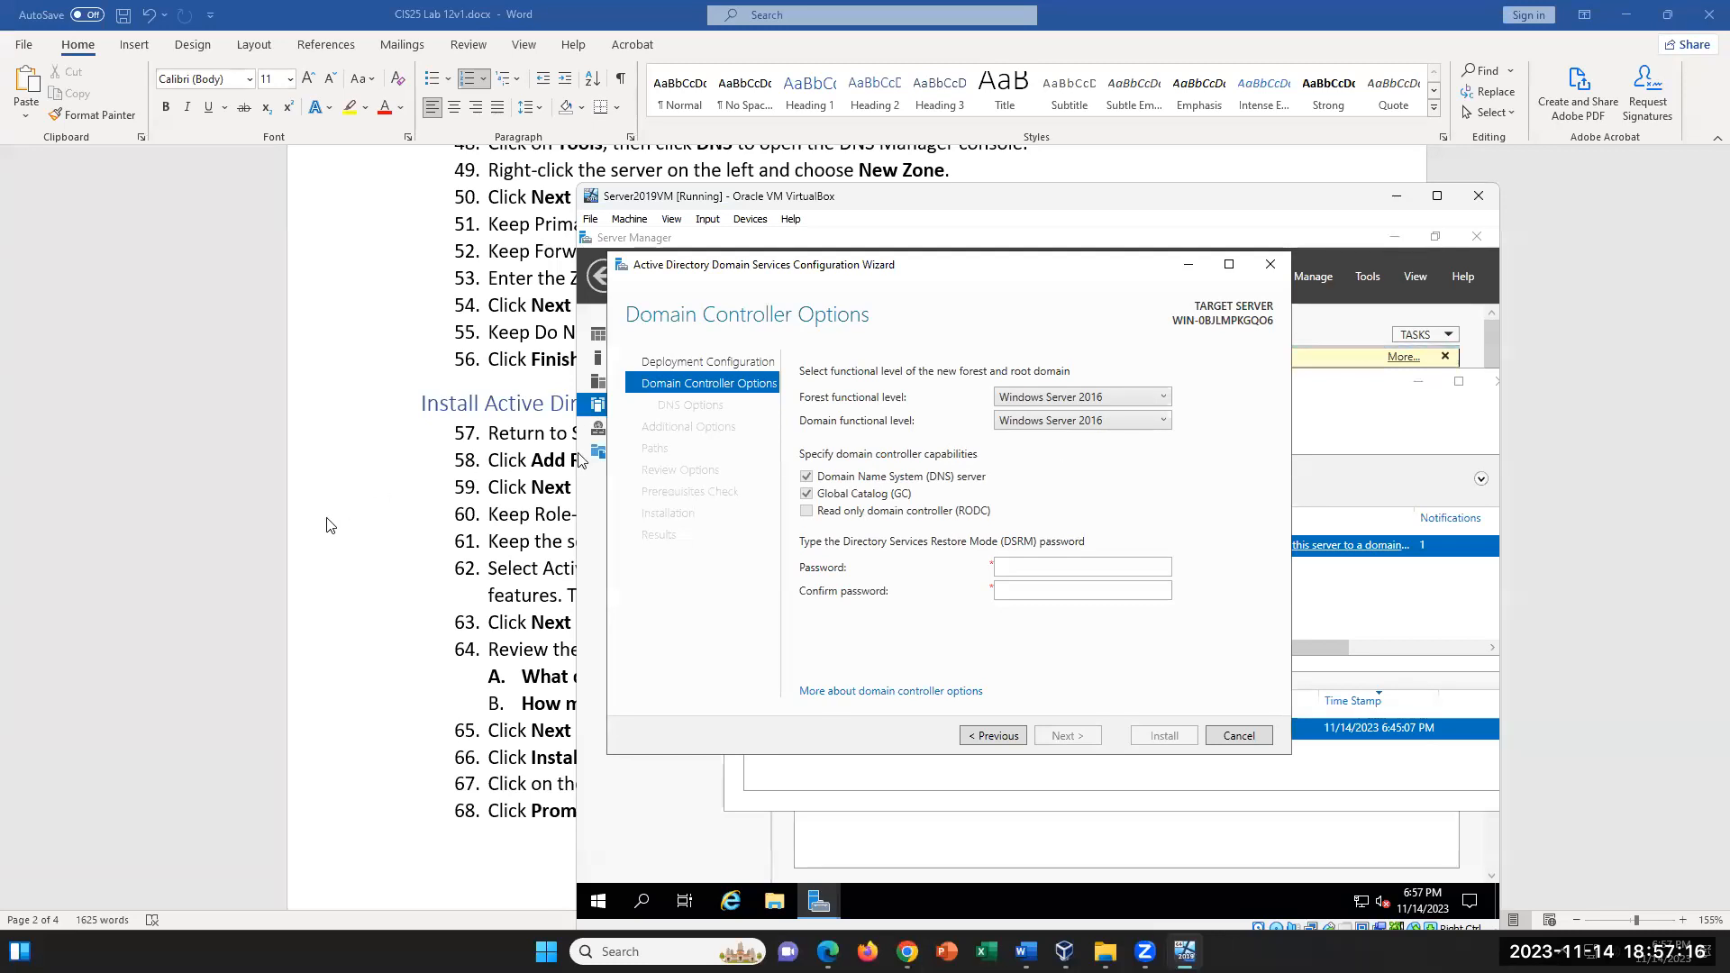
# - Switch to the Word lab document and examine the new forest and domain controller options instructions from step 69 on
pyautogui.click(371, 564)
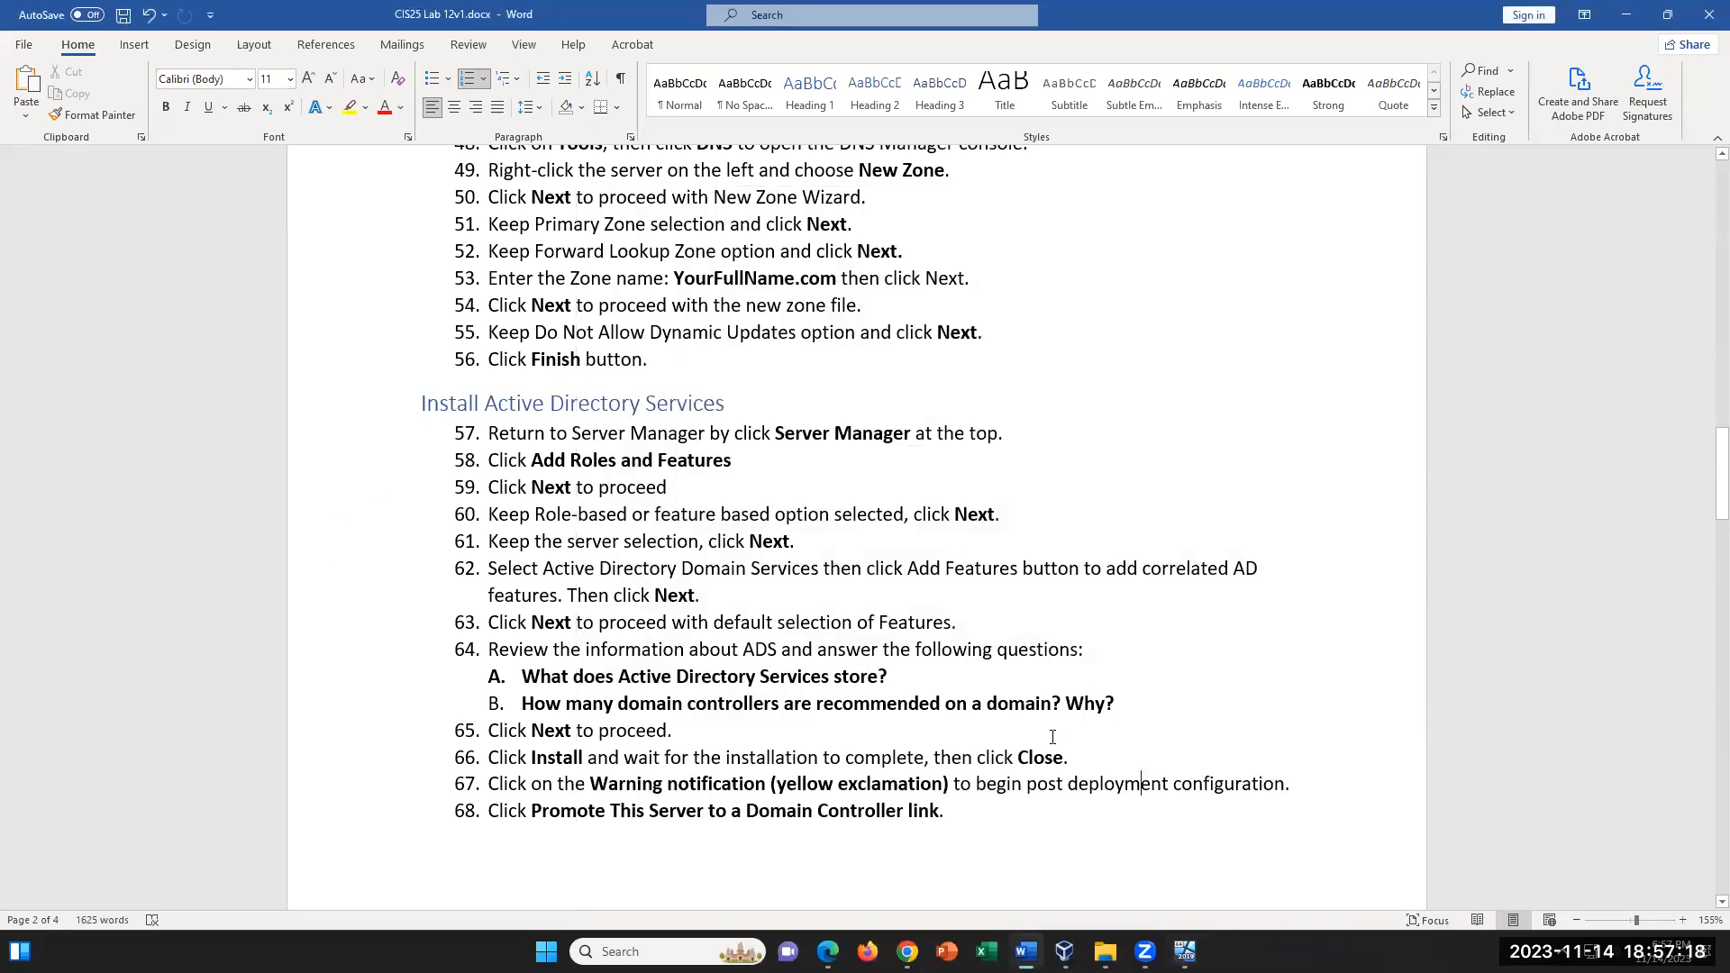
pyautogui.scroll(-2, 1052, 737)
pyautogui.scroll(1, 1052, 737)
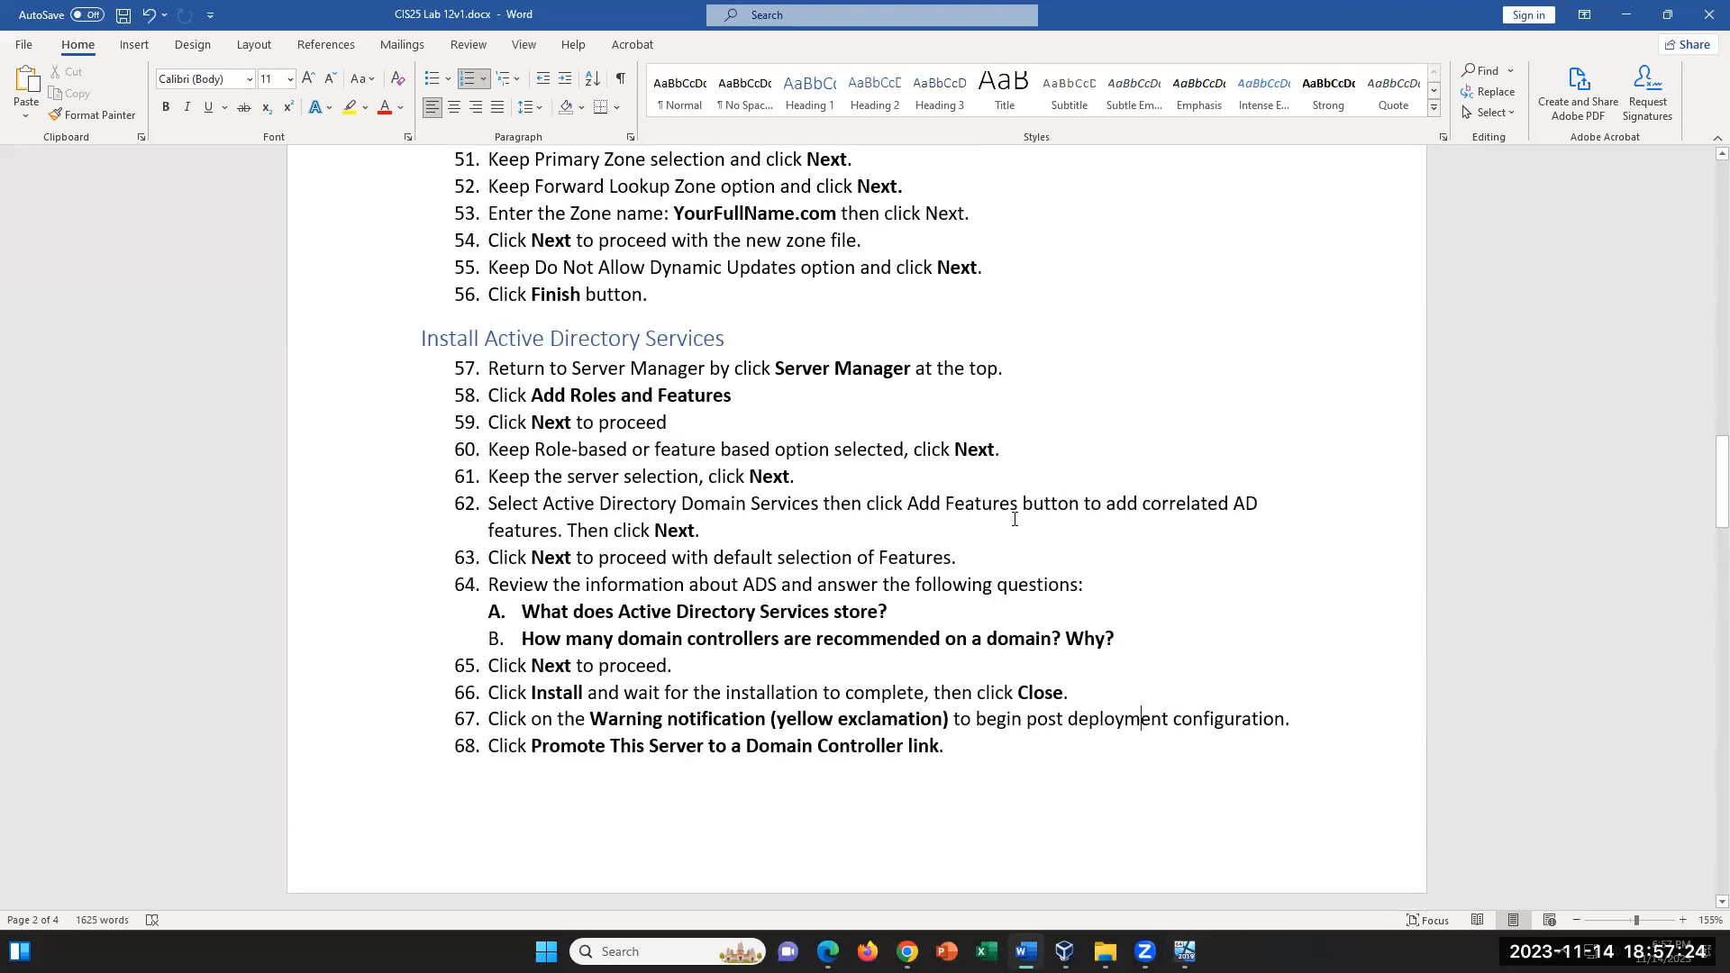
pyautogui.scroll(-1, 1015, 551)
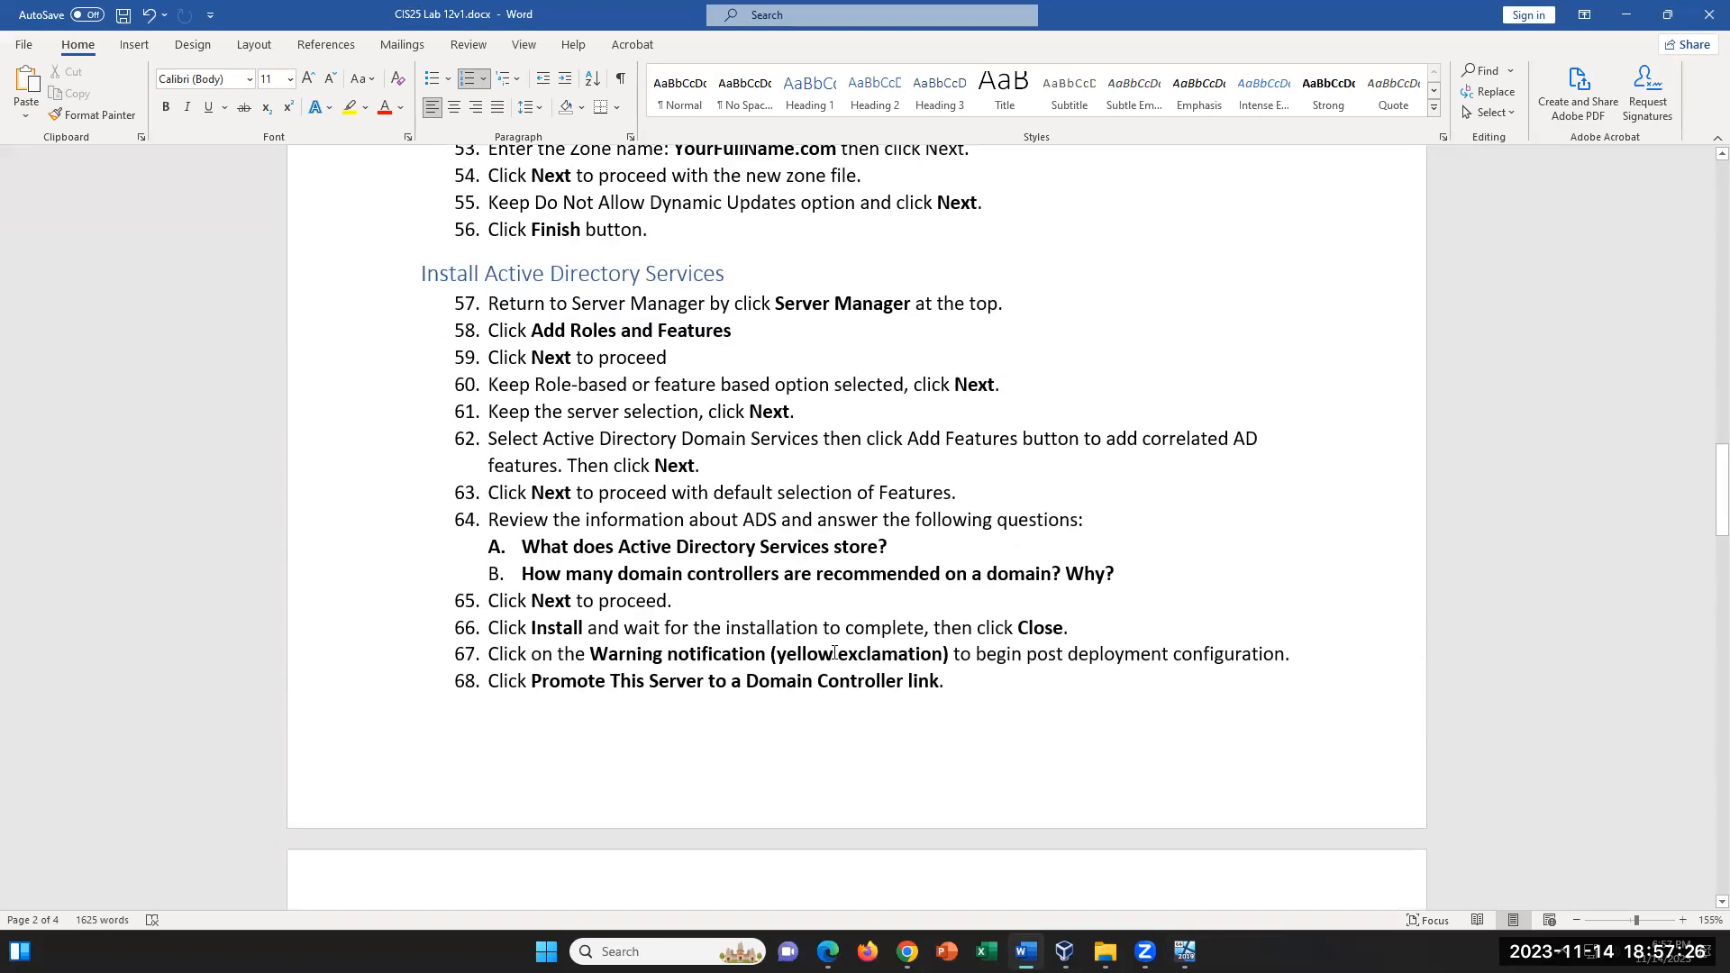
pyautogui.keyDown('shift'); pyautogui.click(951, 683); pyautogui.keyUp('shift')
pyautogui.scroll(-6, 949, 850)
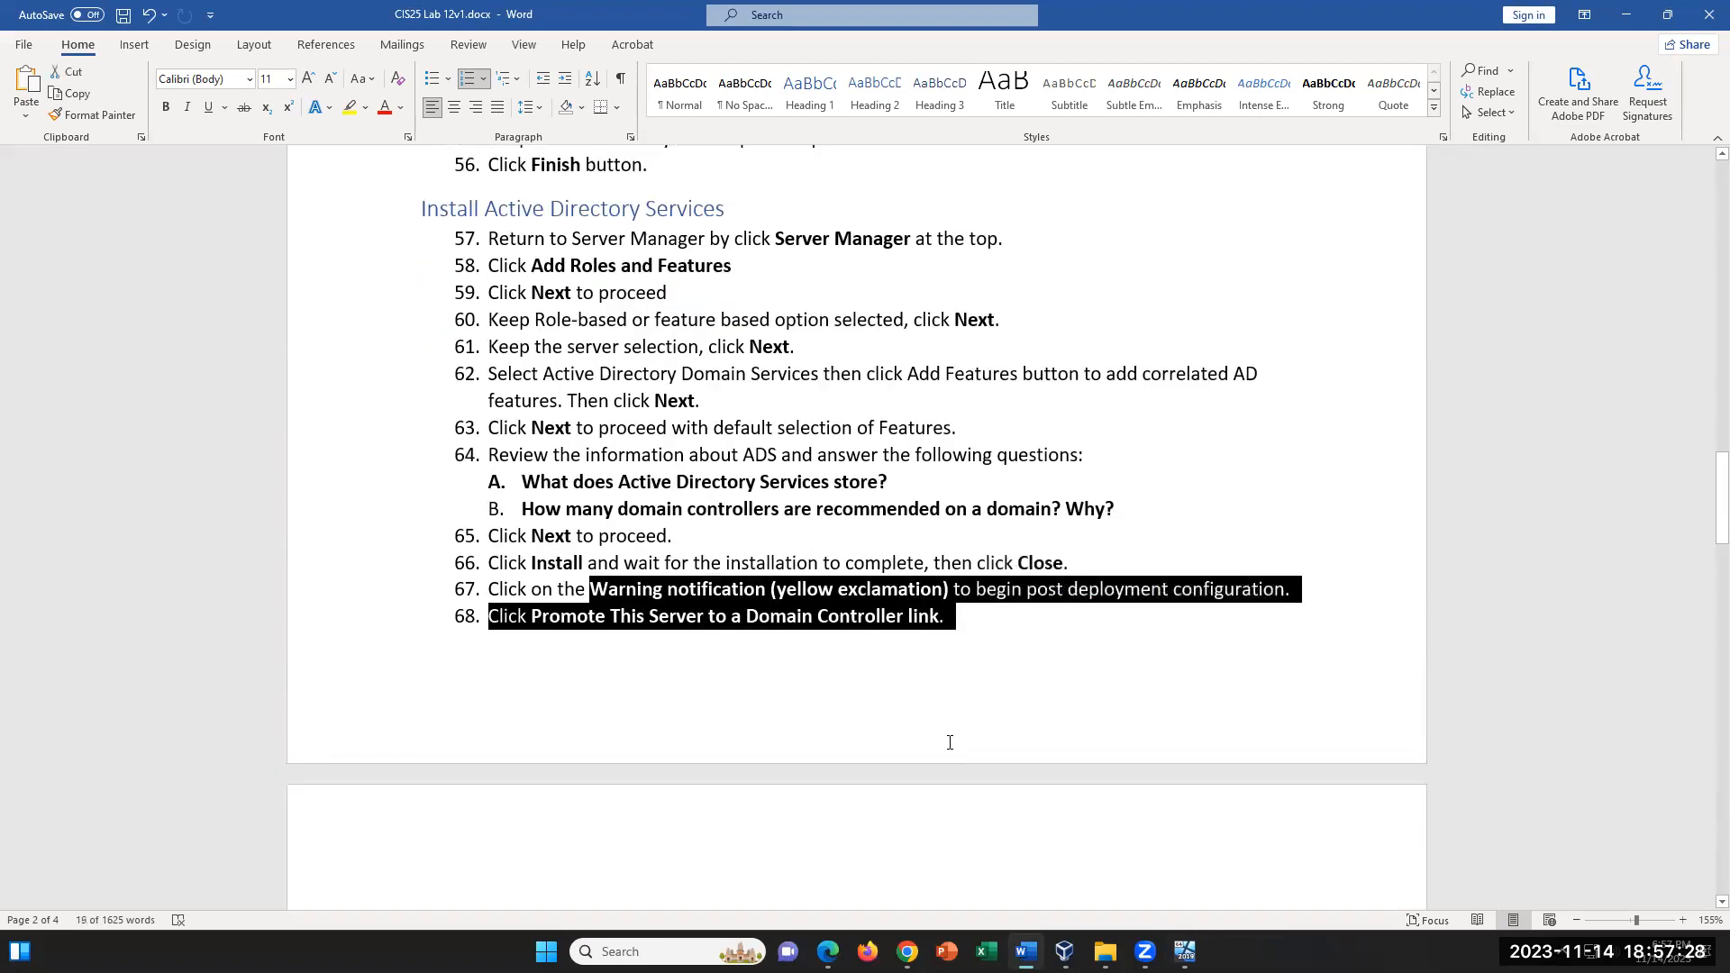
pyautogui.scroll(-2, 949, 741)
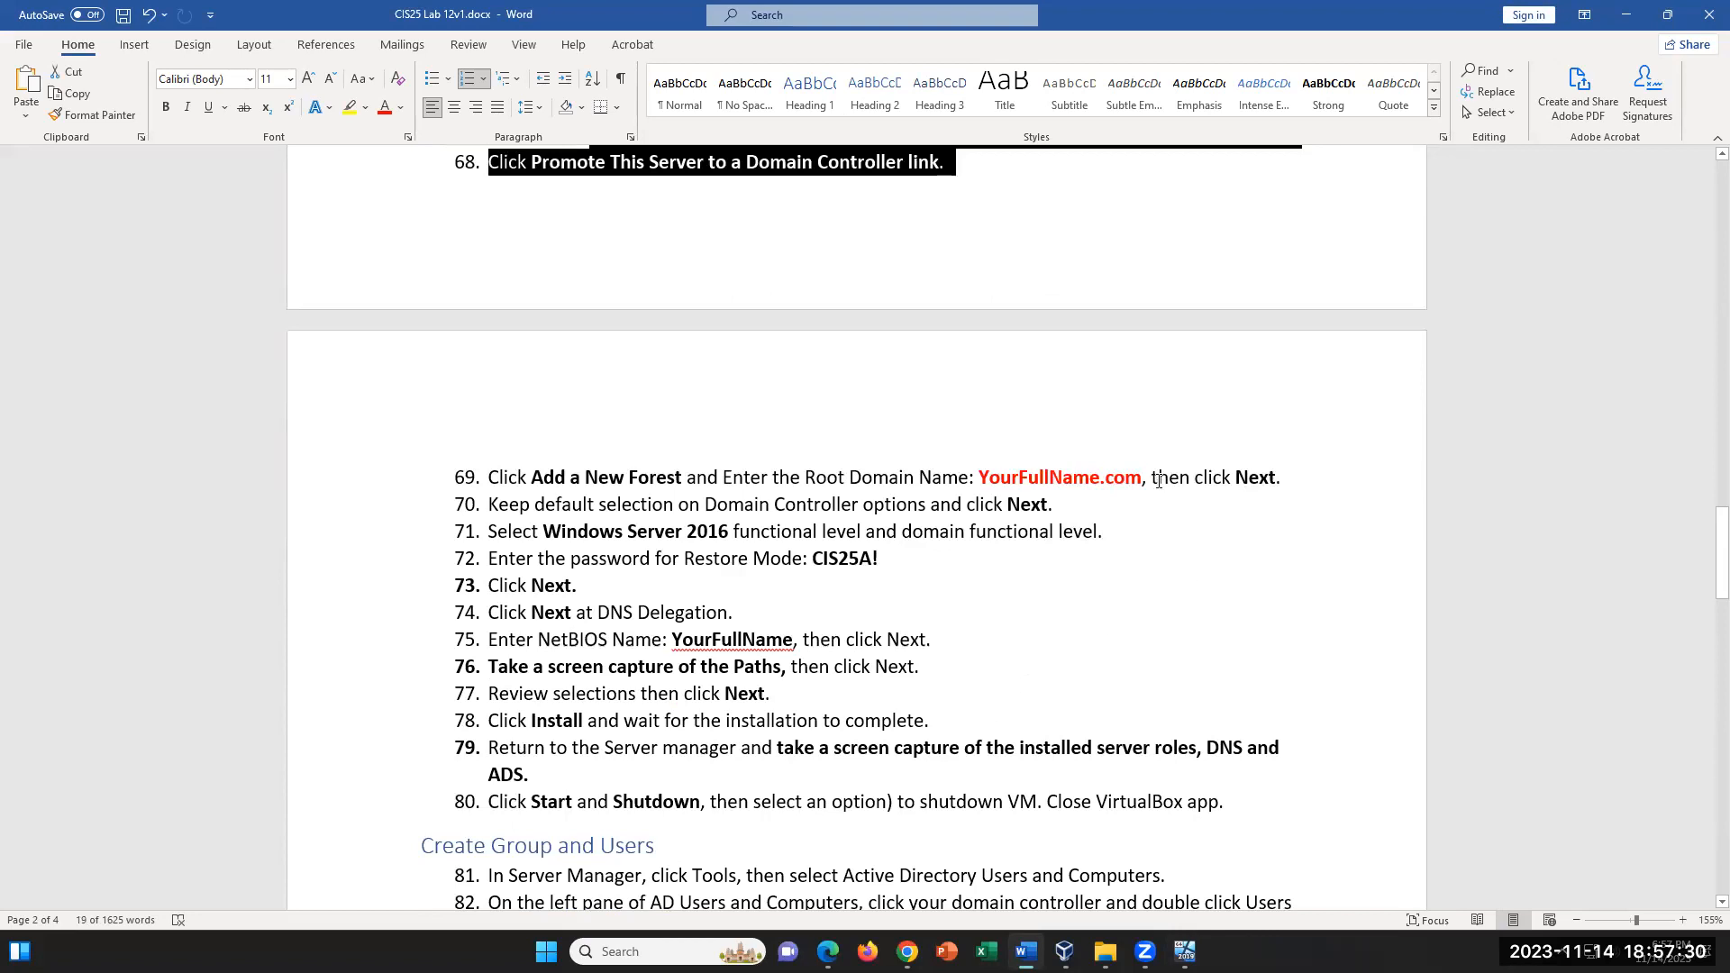
pyautogui.moveTo(1160, 477); pyautogui.dragTo(982, 468)
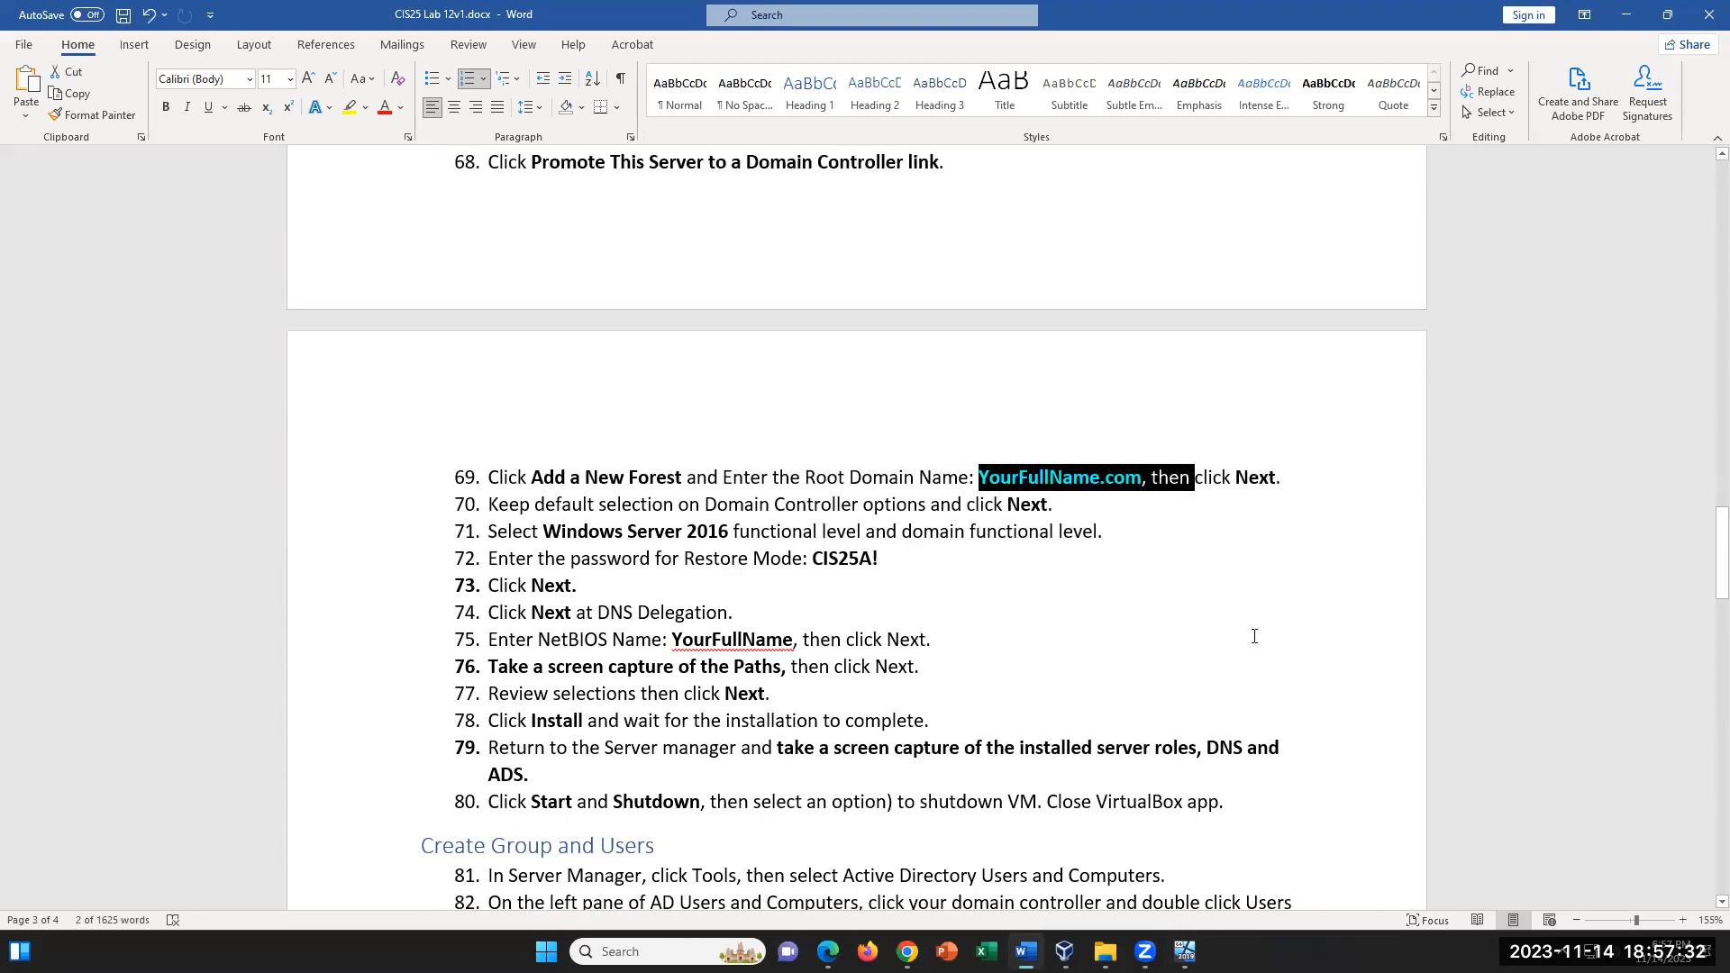
pyautogui.click(1078, 514)
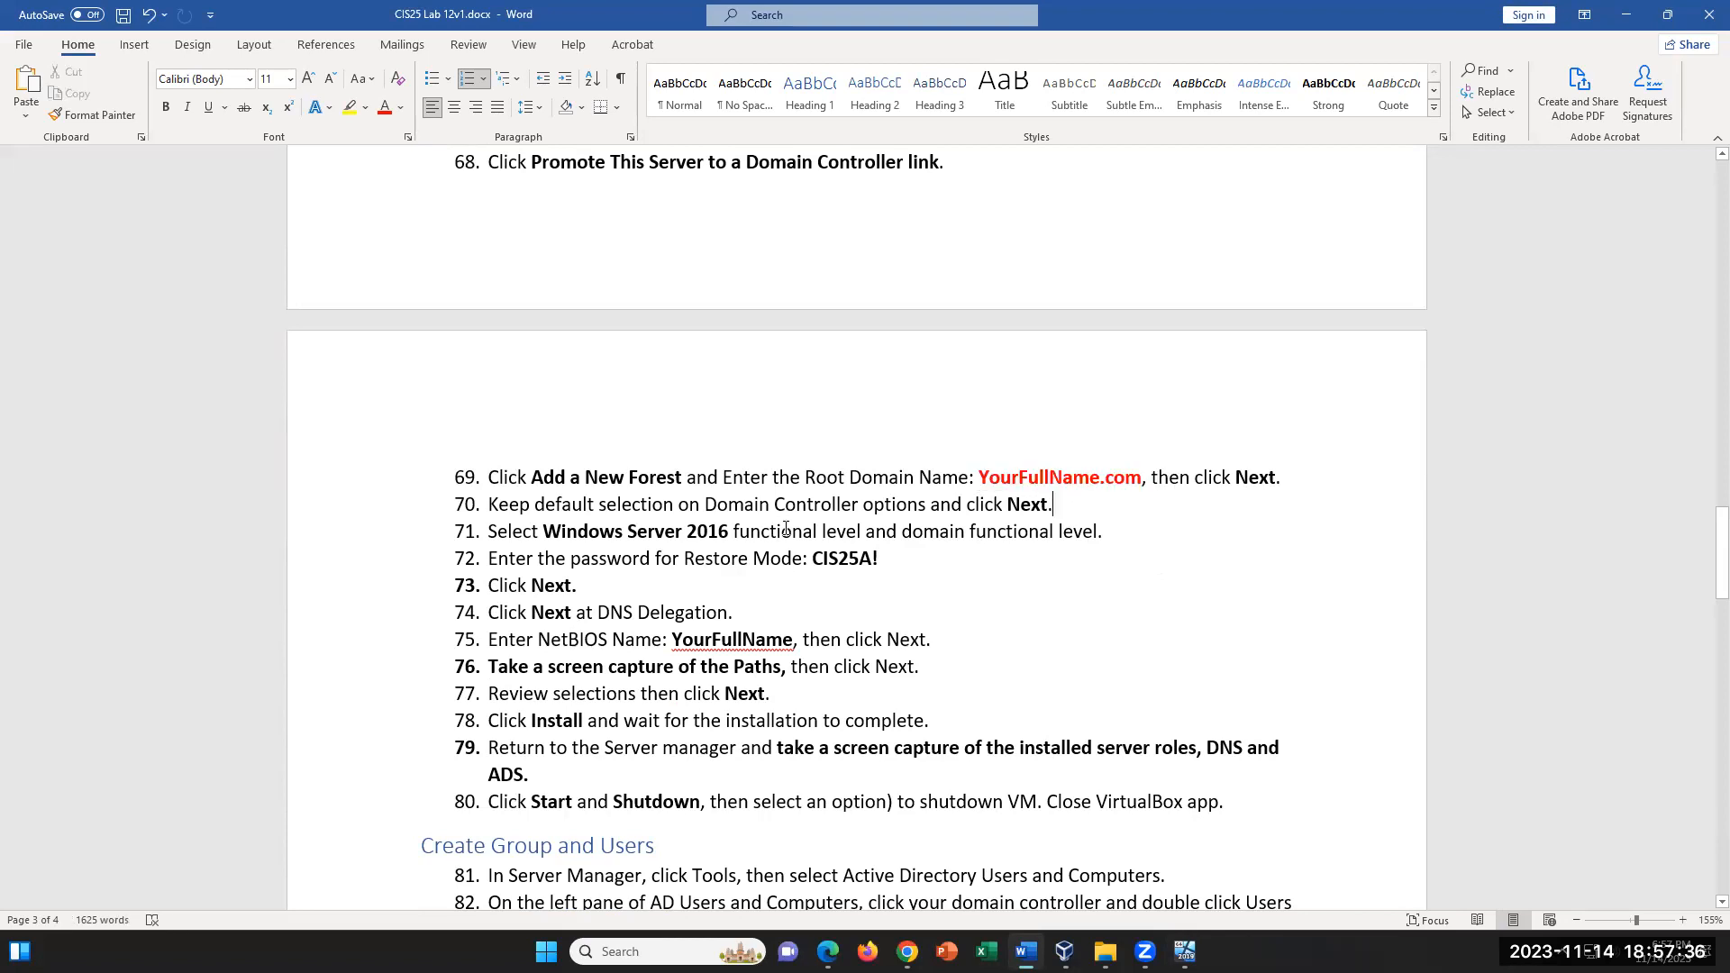
# - Return to the VM and keep Windows Server 2016 as both the forest and domain functional level
pyautogui.click(1185, 952)
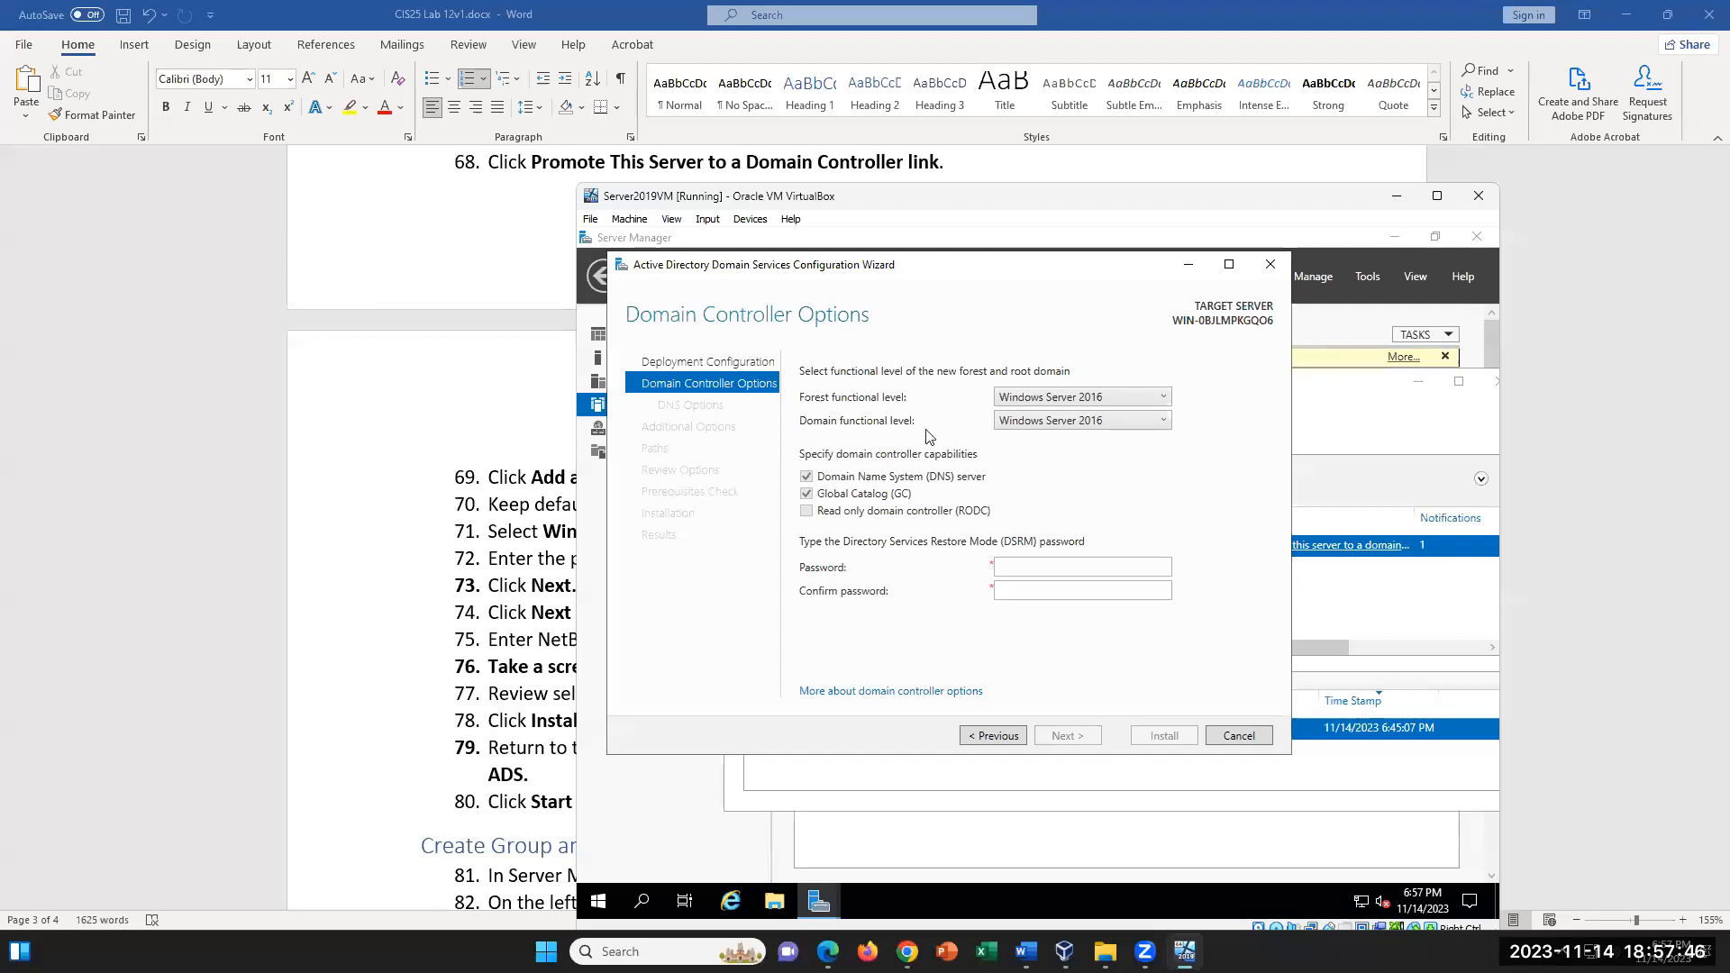
pyautogui.click(1128, 431)
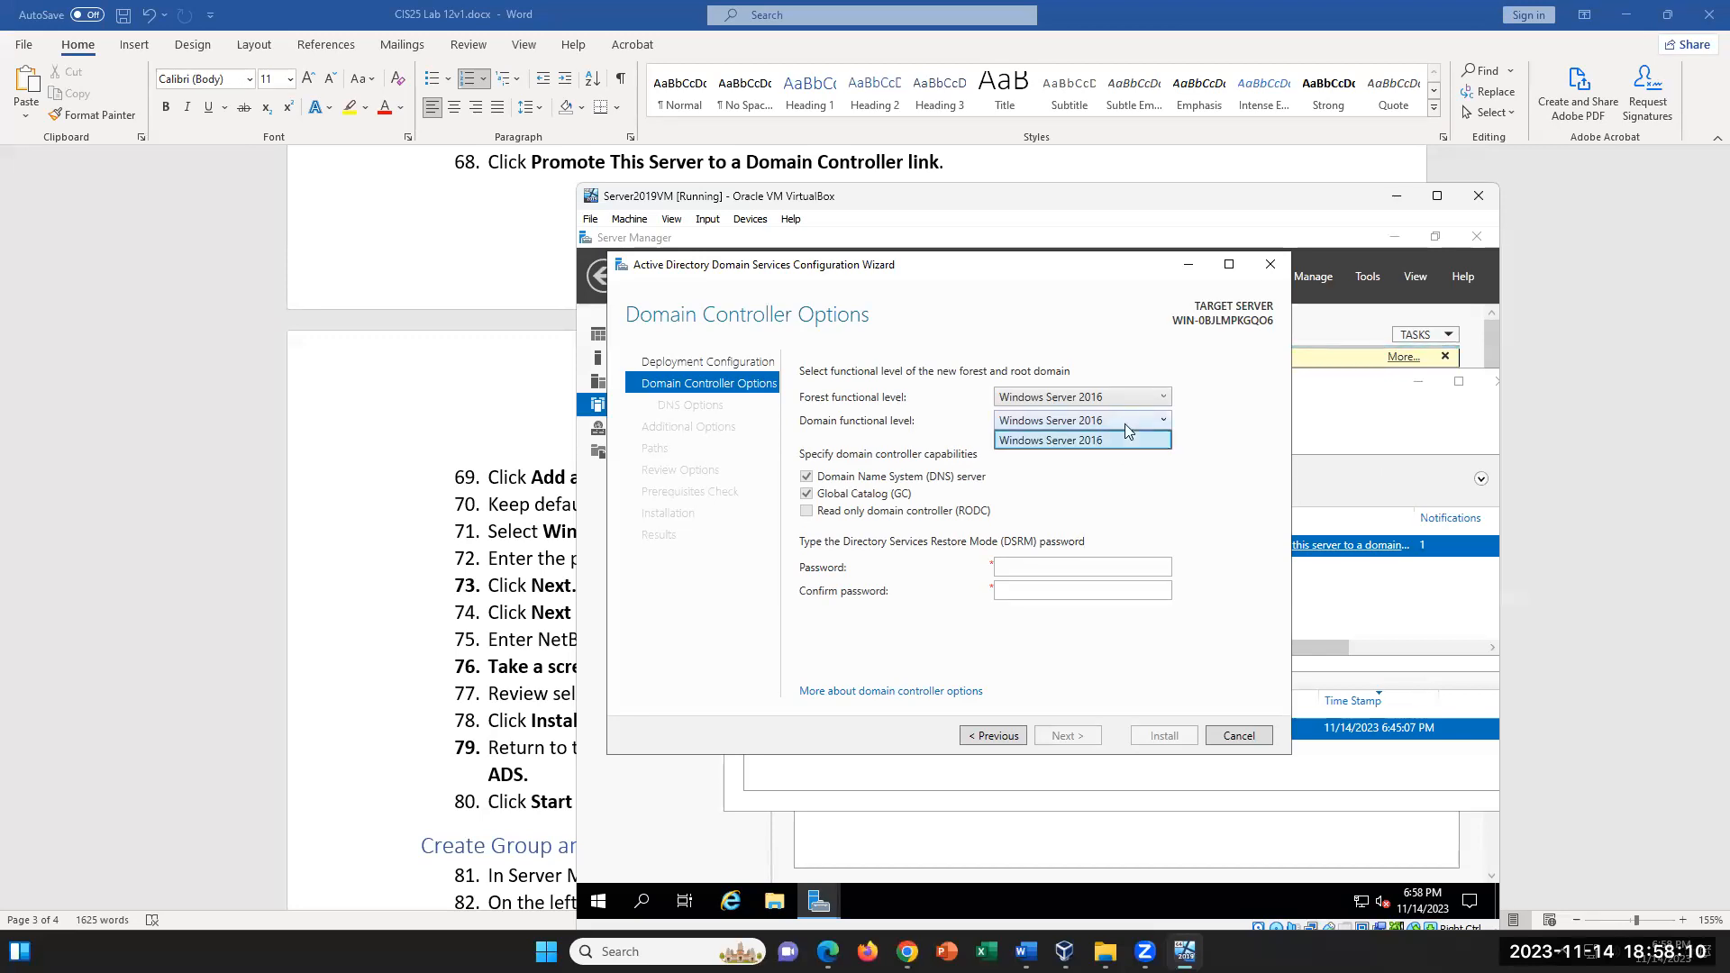
pyautogui.click(1162, 399)
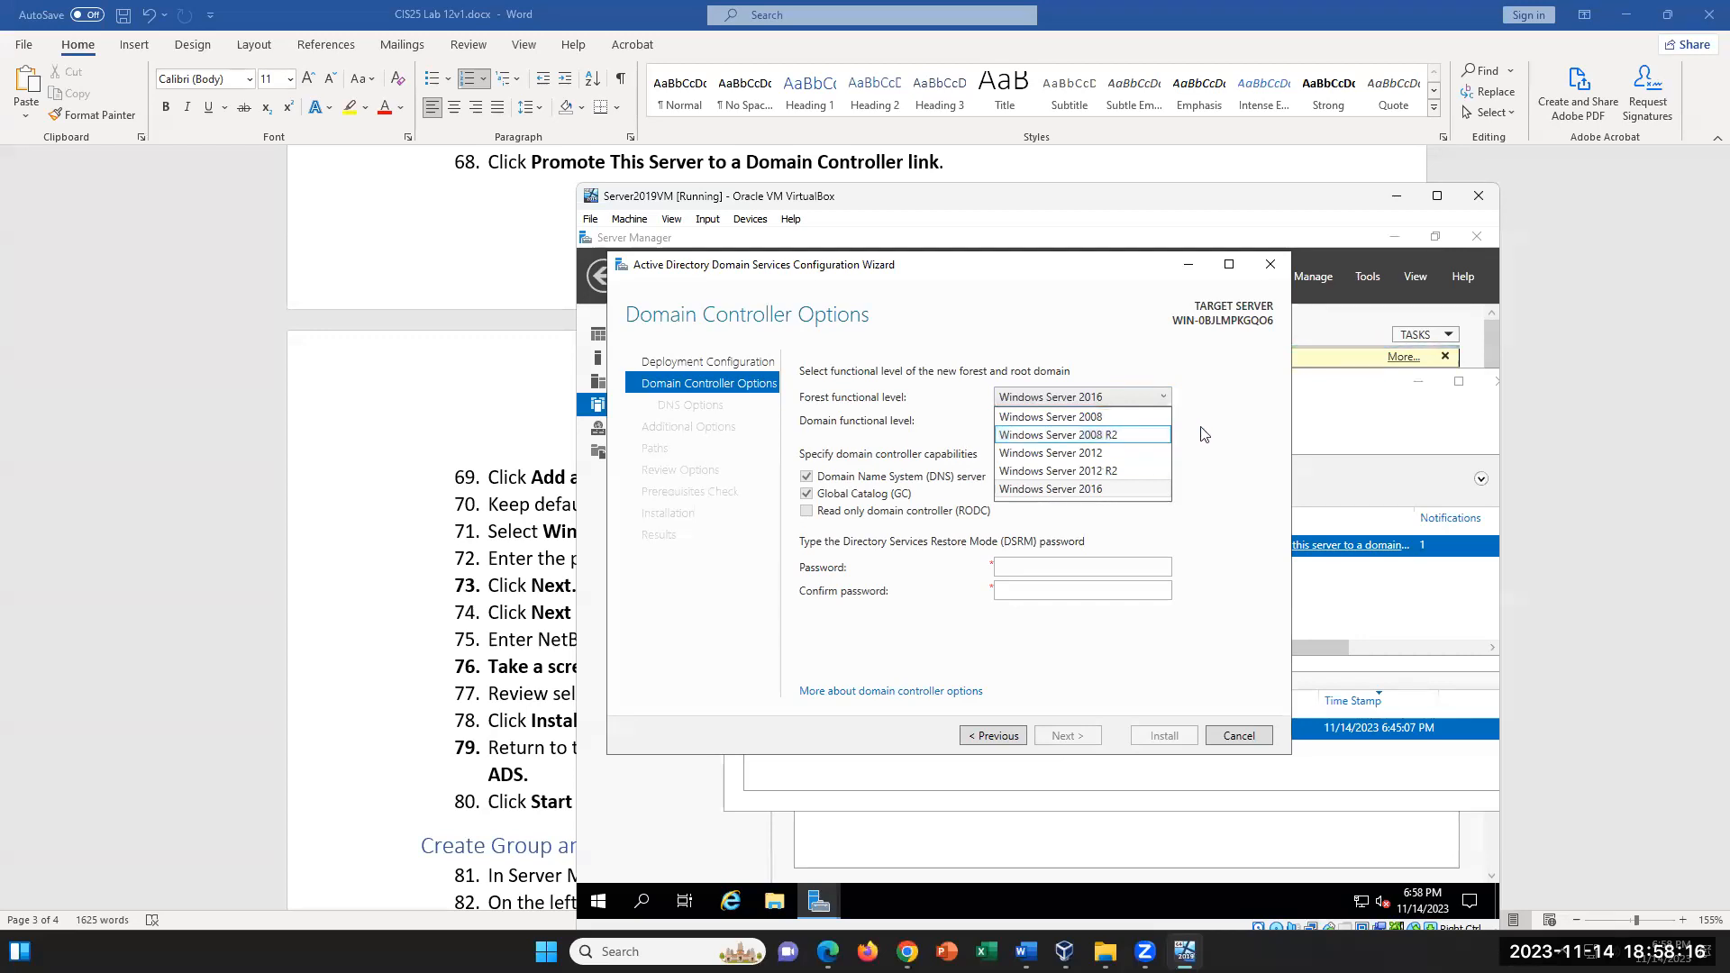
pyautogui.click(1132, 491)
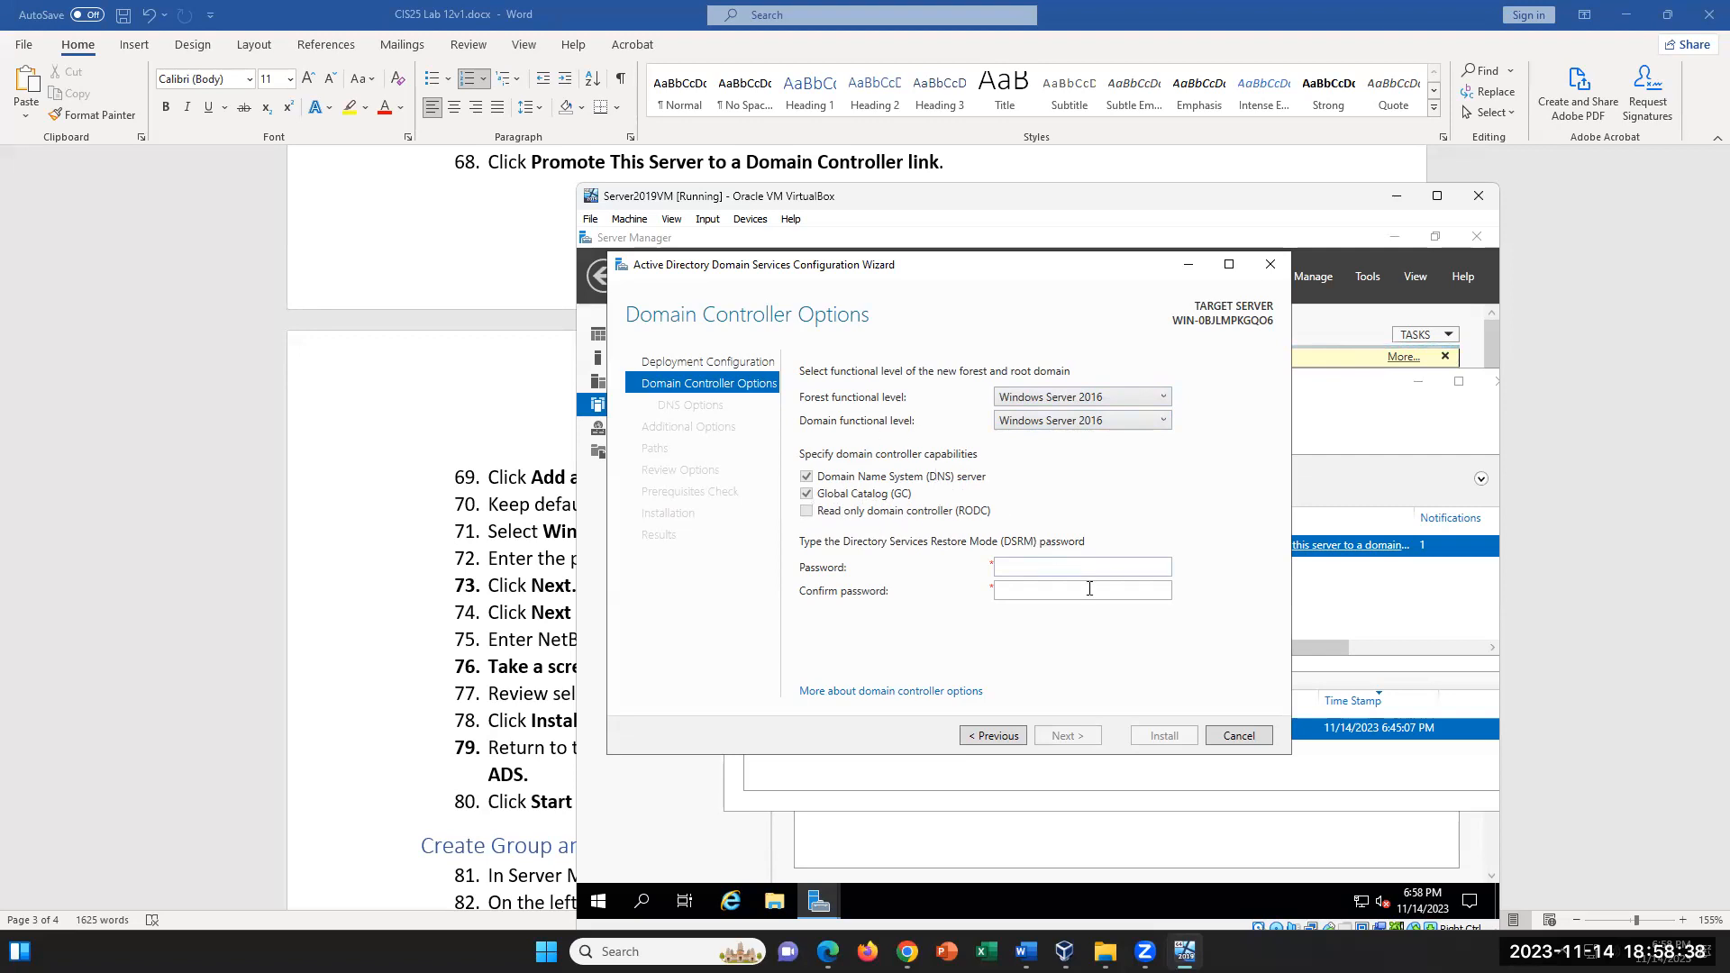
# - Enter and confirm the Directory Services Restore Mode (DSRM) password, and proceed to the DNS options
pyautogui.click(1024, 567)
pyautogui.press('BackSpace')
pyautogui.press('BackSpace')
pyautogui.press('BackSpace')
pyautogui.write('••••••')
pyautogui.press('Tab')
pyautogui.write('••••••')
pyautogui.click(1065, 736)
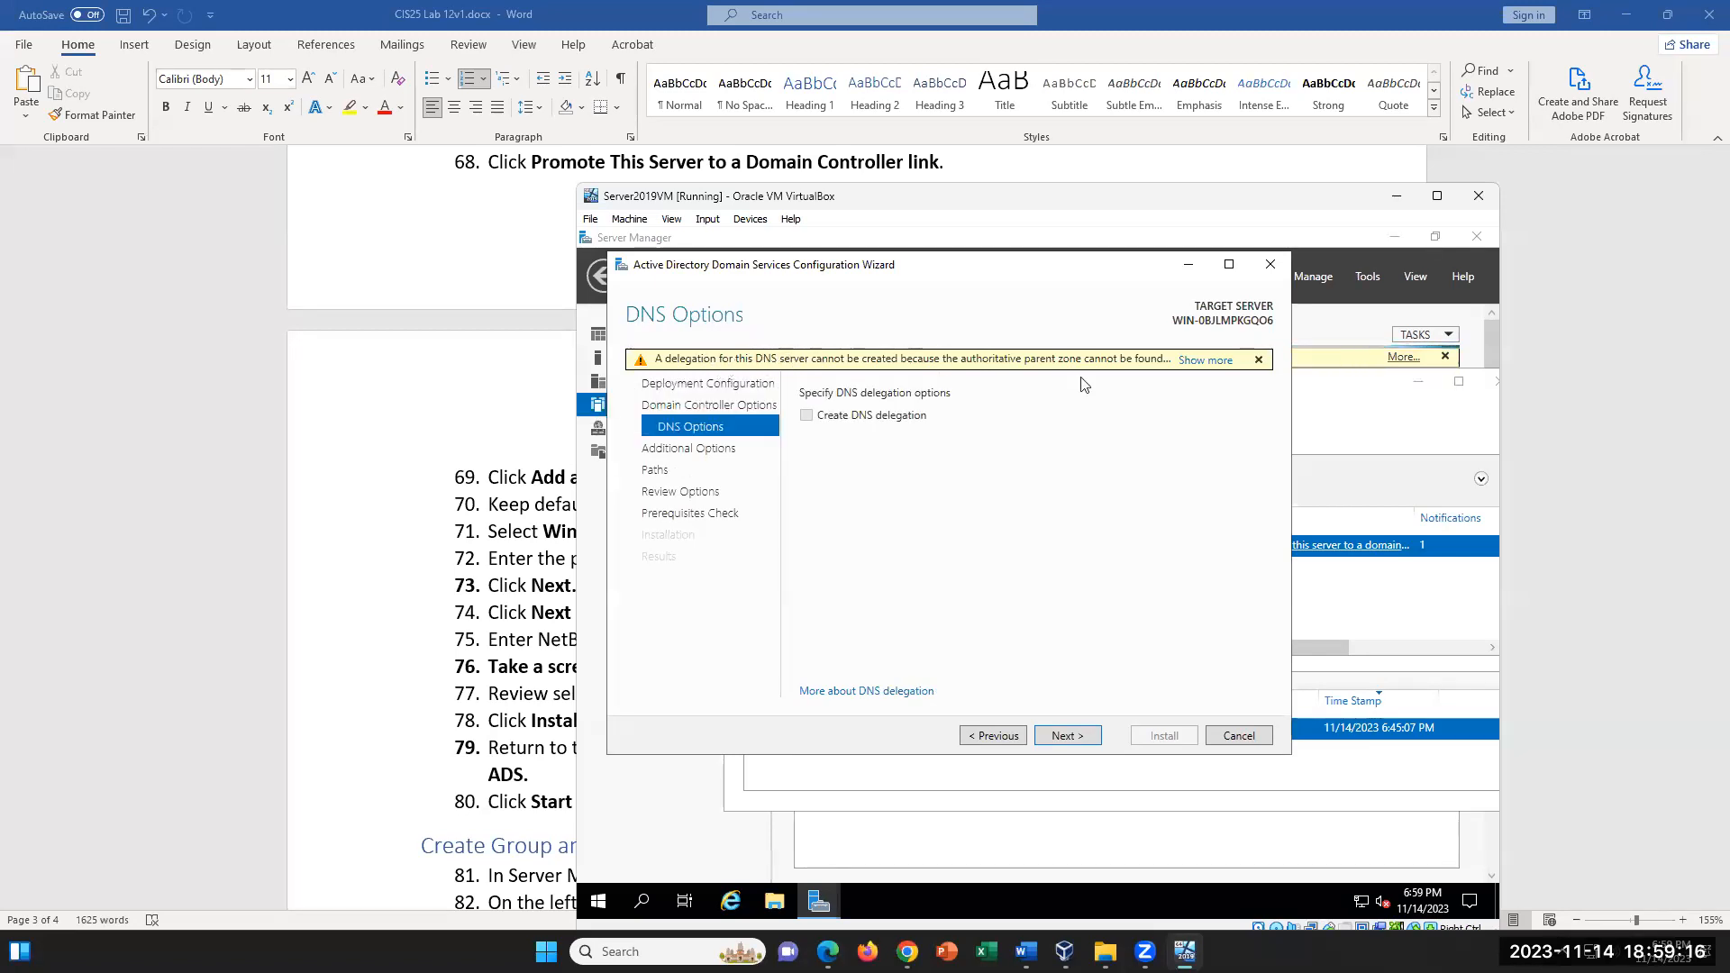
# - Read the full DNS delegation warning, then accept the default DNS options, NetBIOS domain name and AD DS folder paths
pyautogui.click(1200, 361)
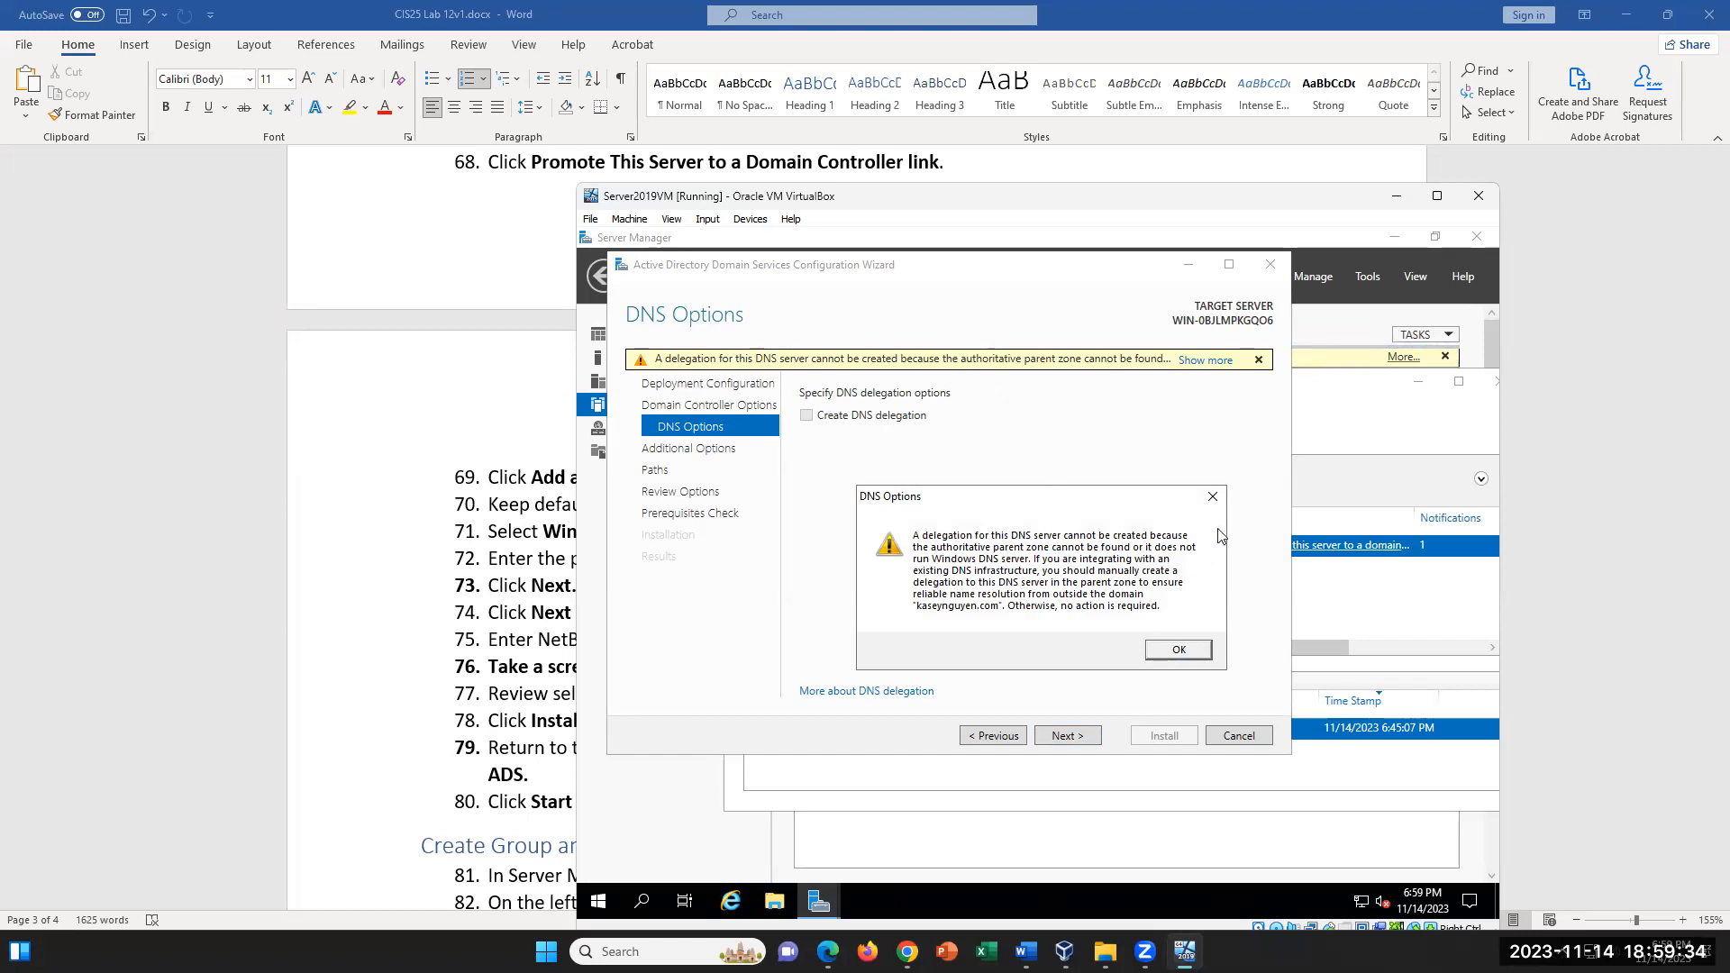
pyautogui.click(1212, 497)
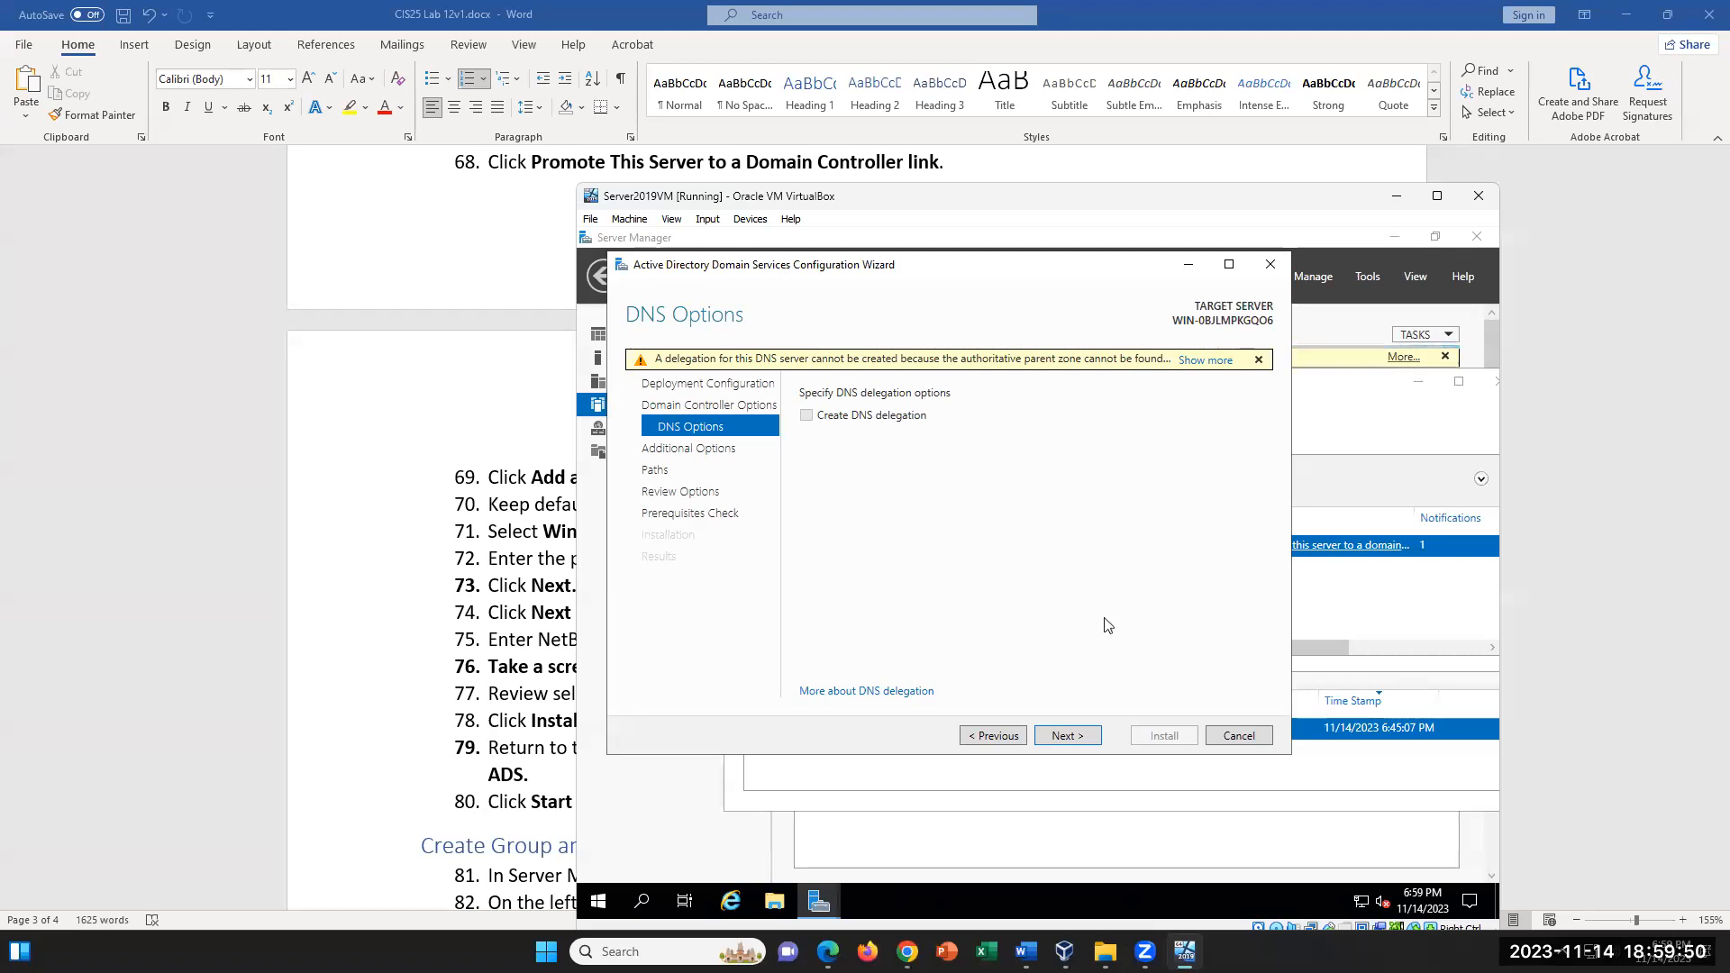
pyautogui.click(1069, 737)
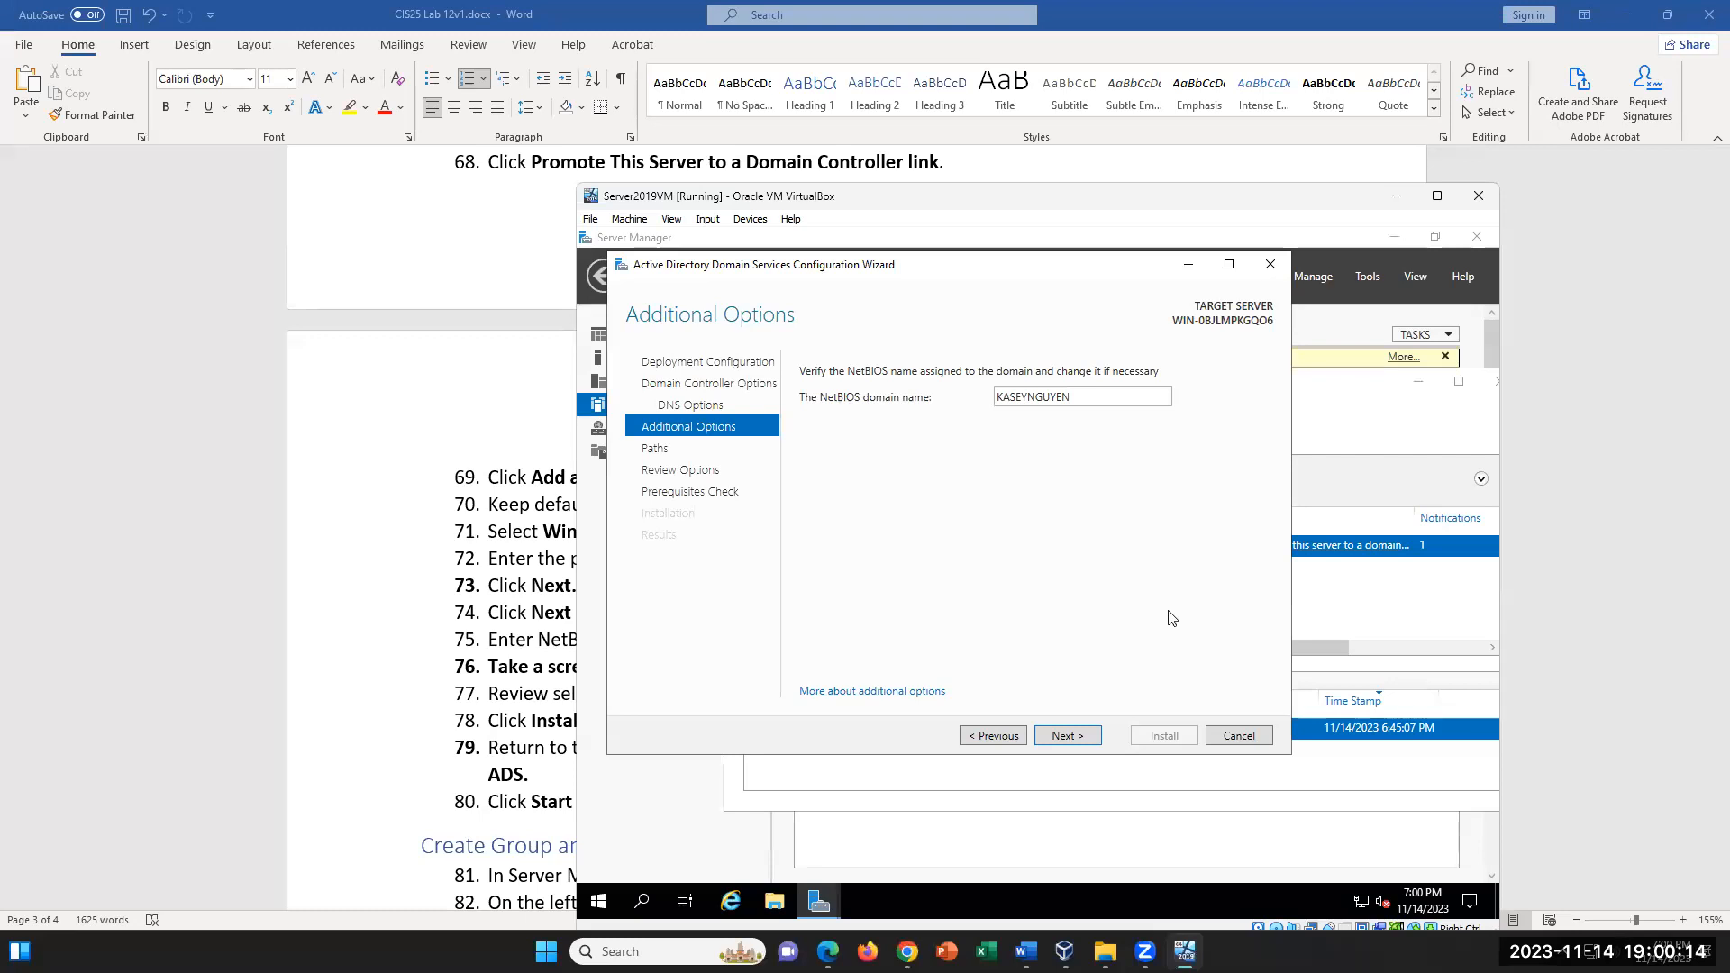
pyautogui.click(1080, 737)
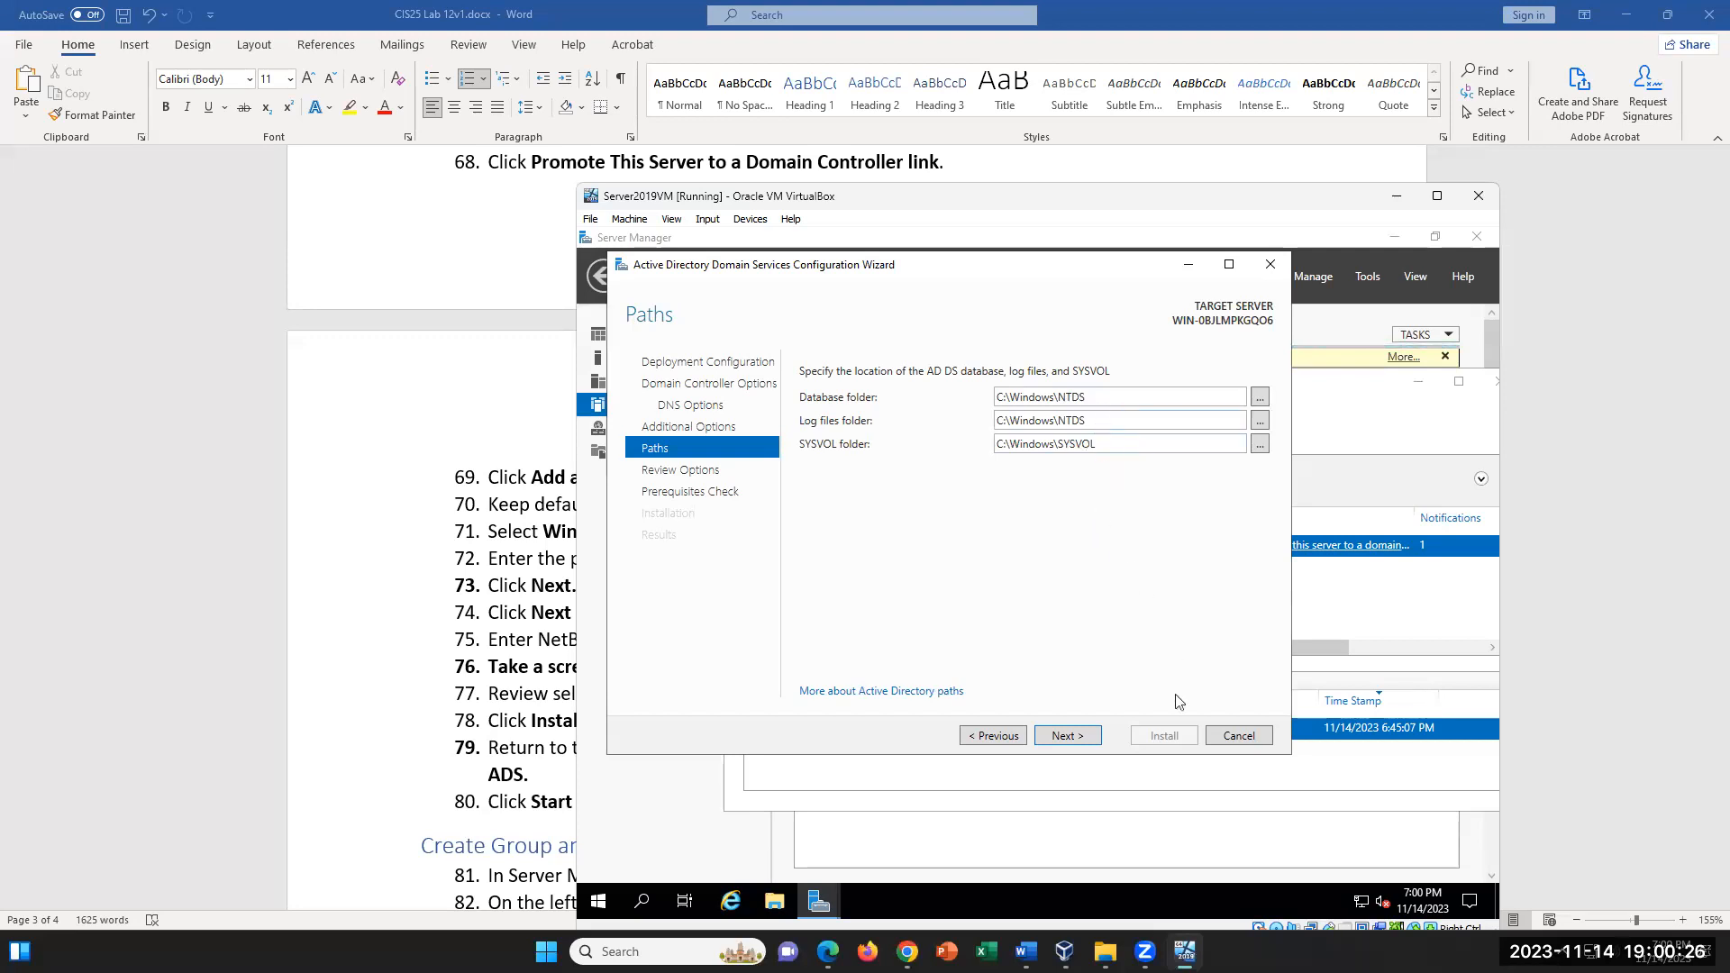
pyautogui.click(1076, 741)
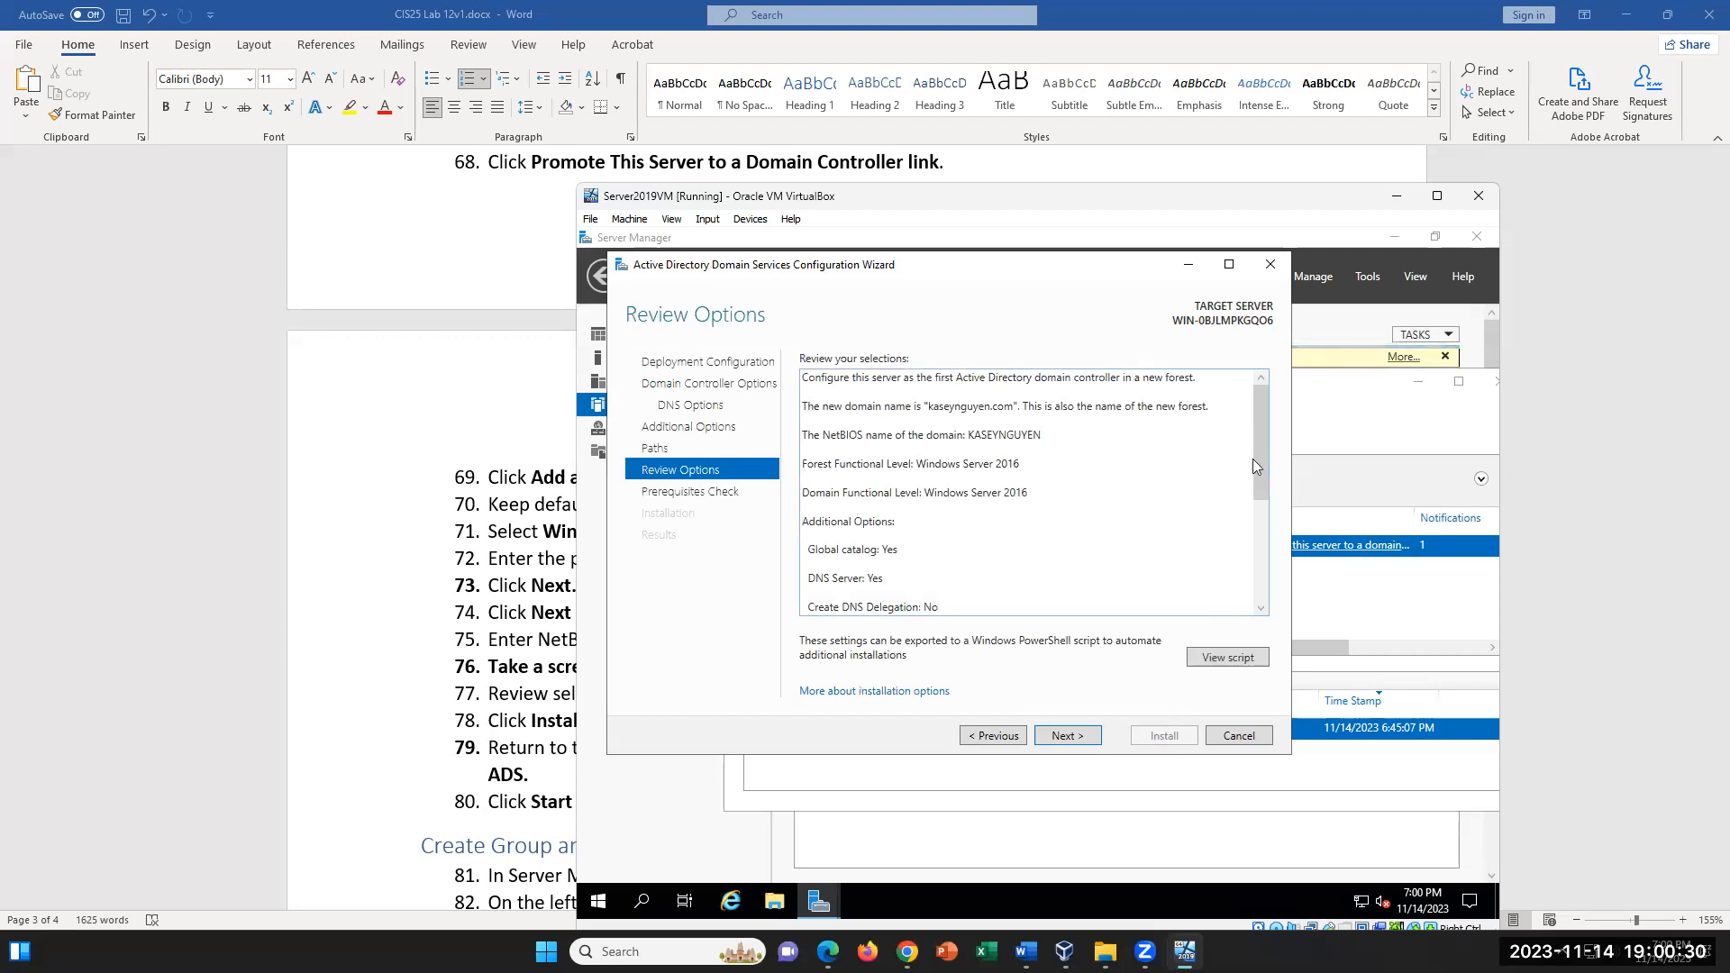
# - Review the configuration selections and the prerequisites check results, and start installing the domain controller
pyautogui.moveTo(1253, 458); pyautogui.dragTo(1251, 573)
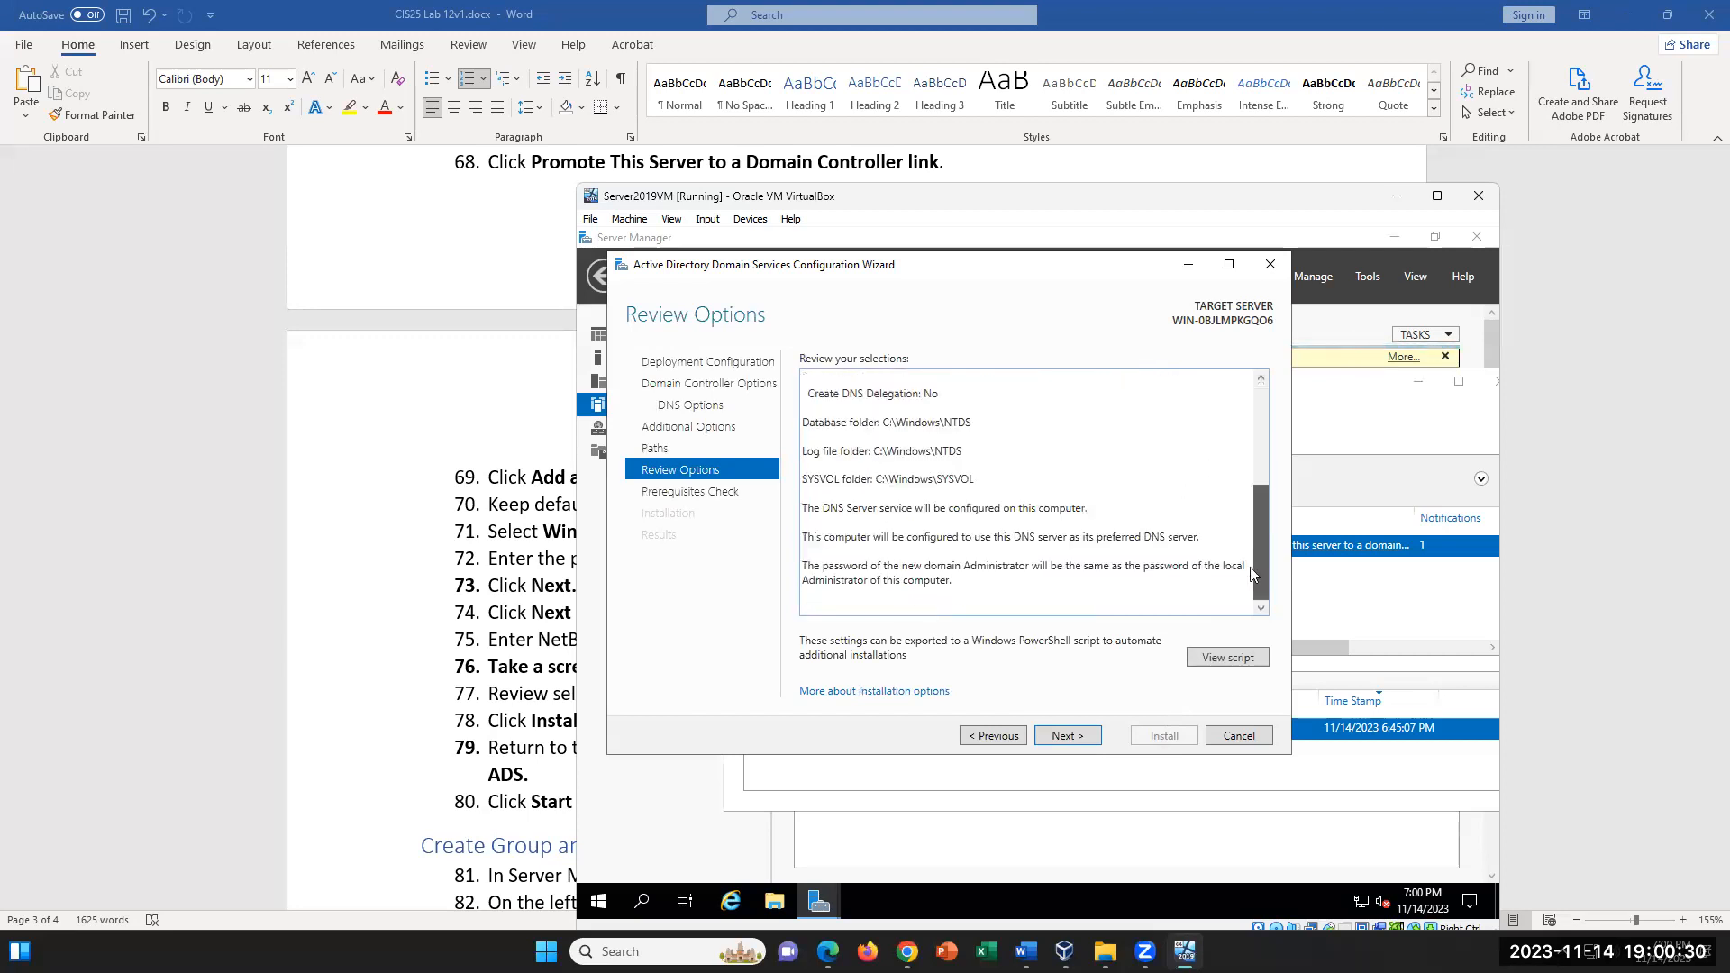
pyautogui.click(1064, 738)
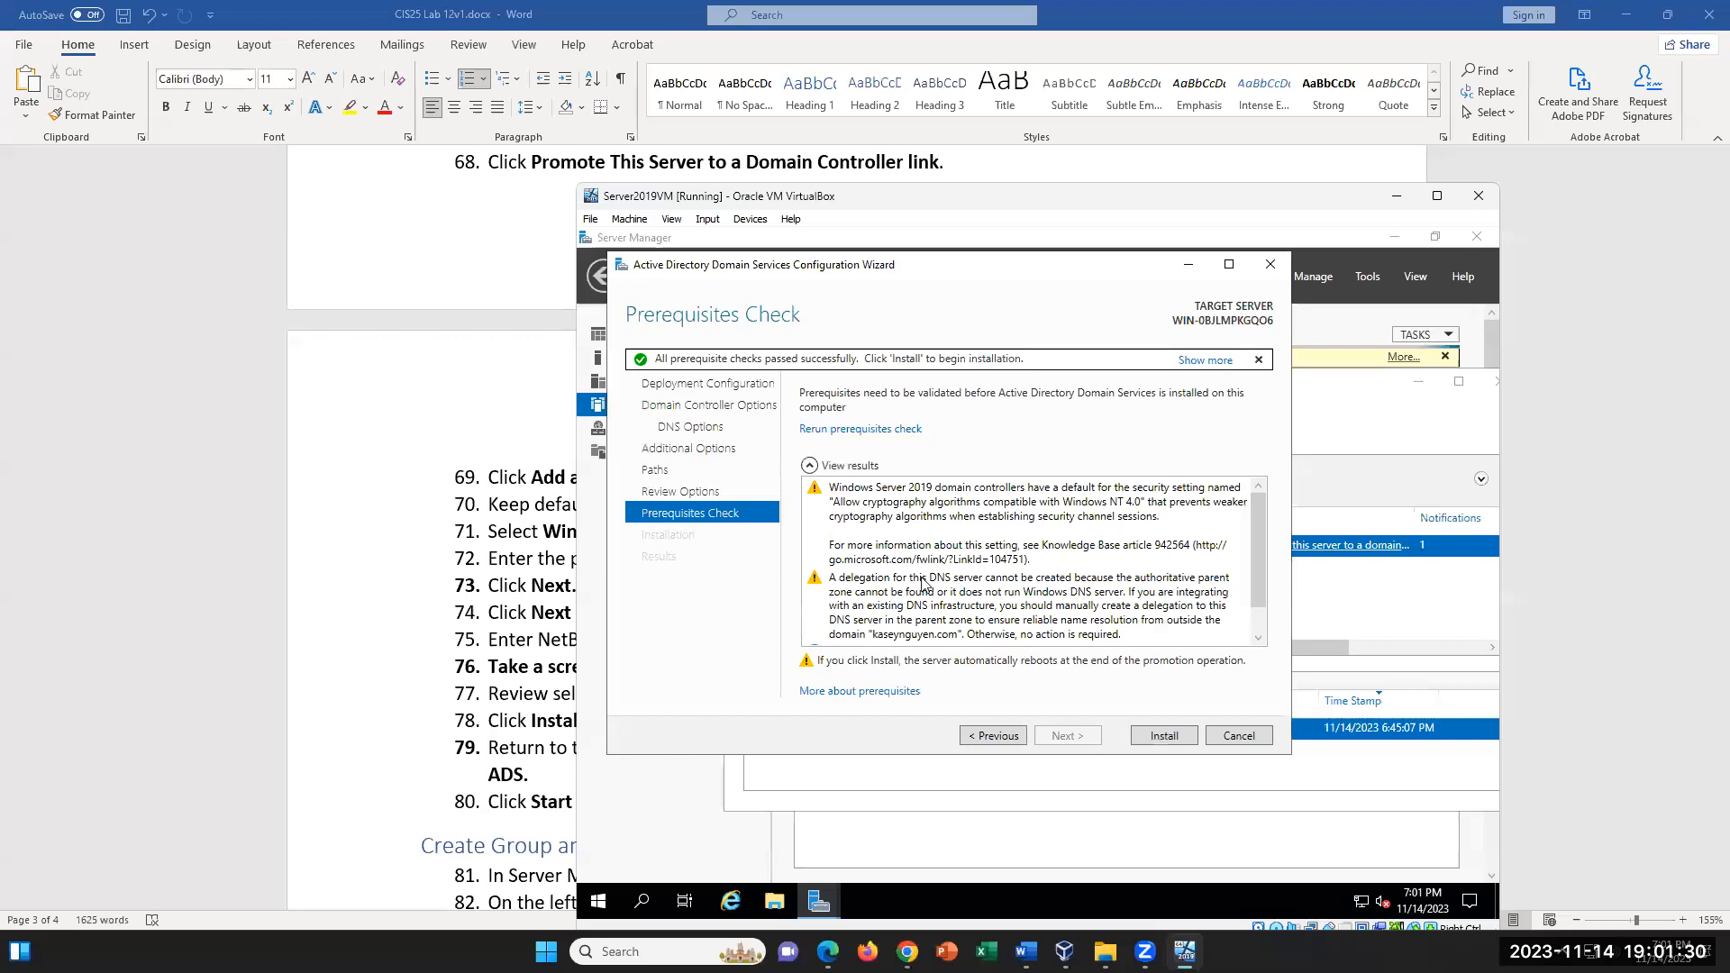
pyautogui.scroll(-1, 981, 586)
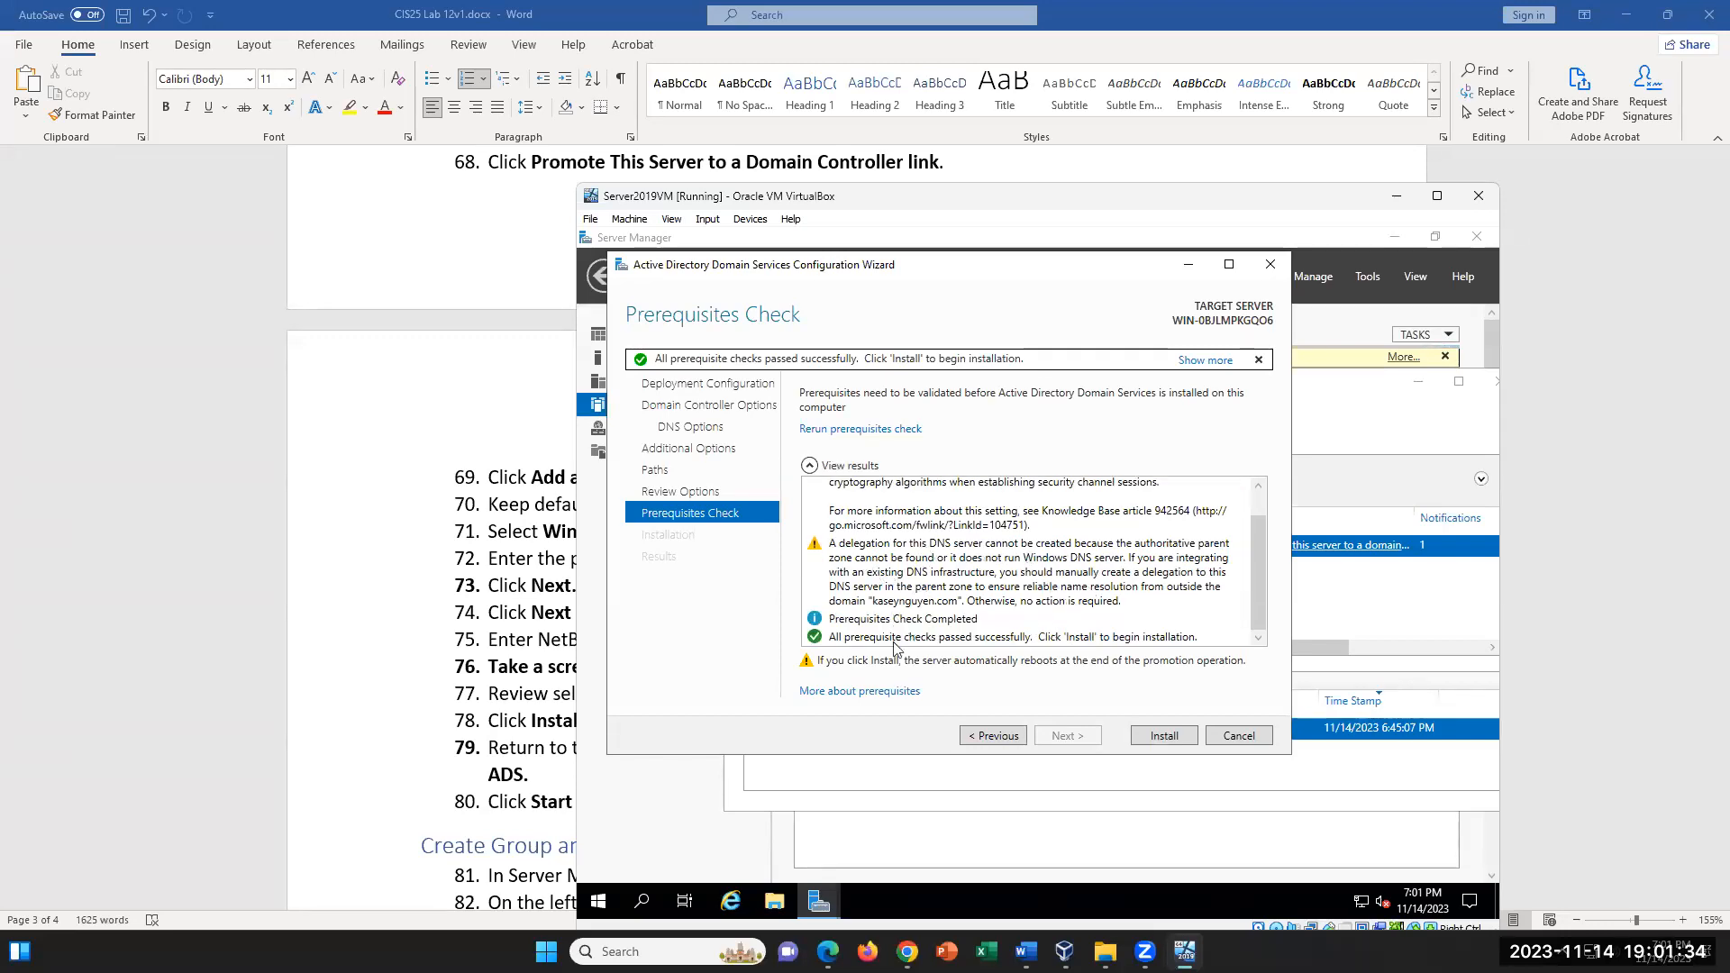
pyautogui.click(1180, 737)
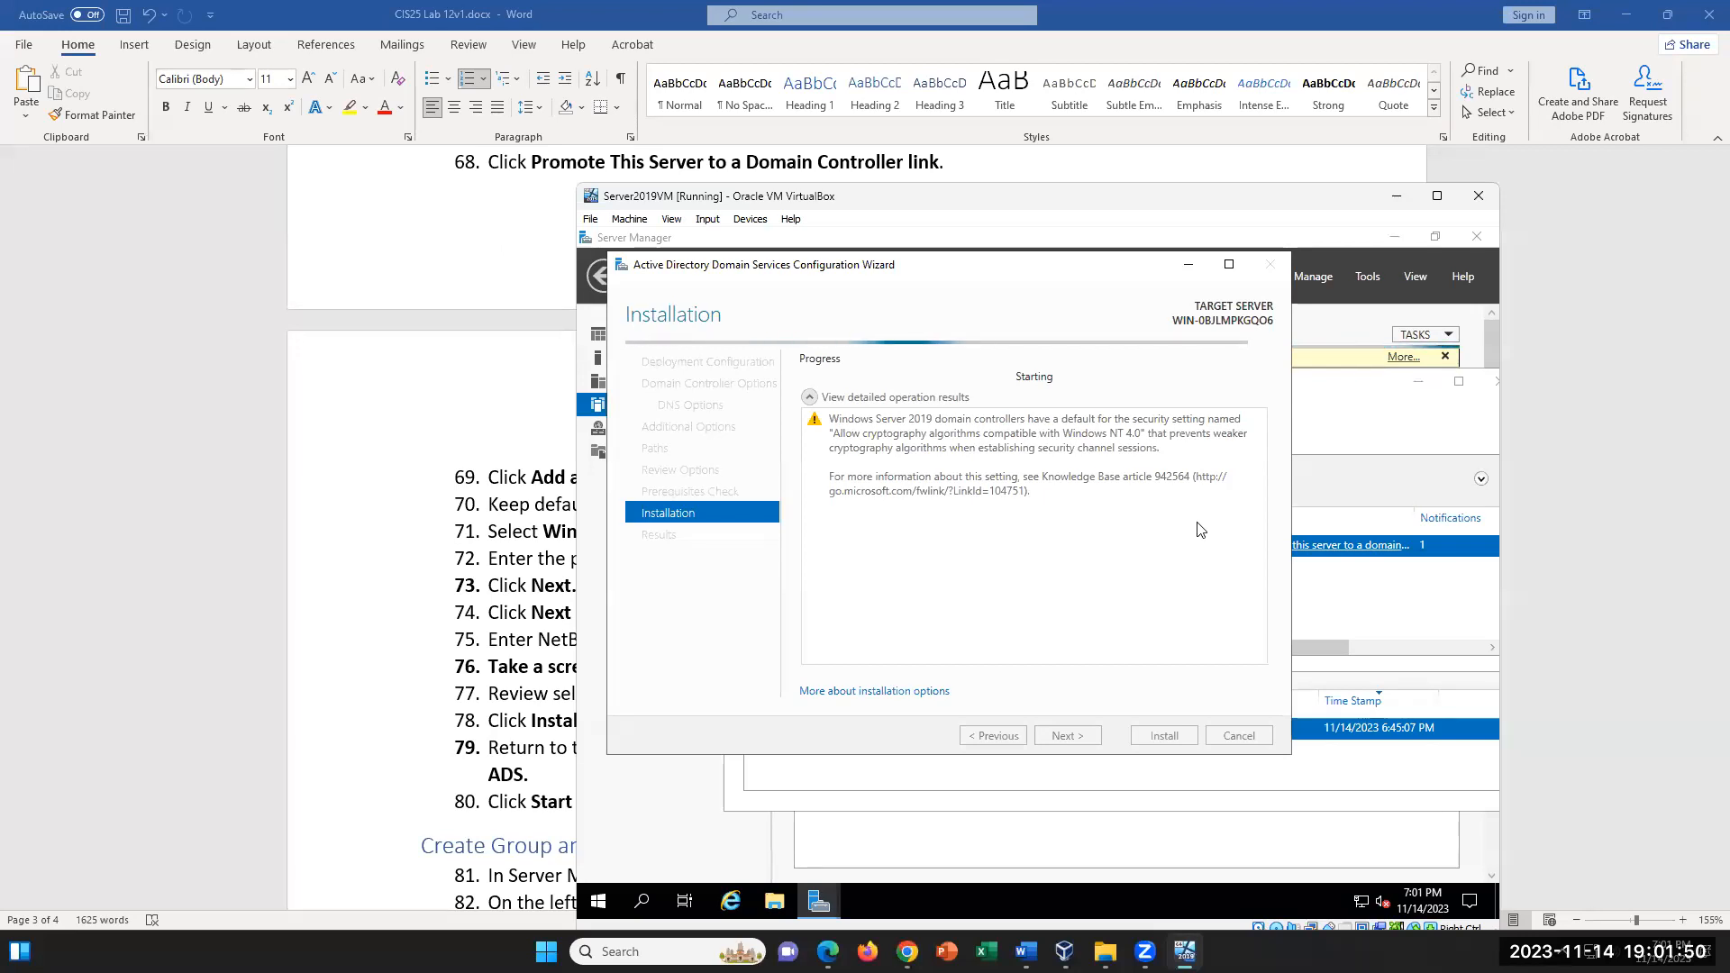
# - Switch to the Word lab document and examine the remaining instructions on creating the group and users and configuring Group Policy
pyautogui.hotkey('alt', 'Tab')
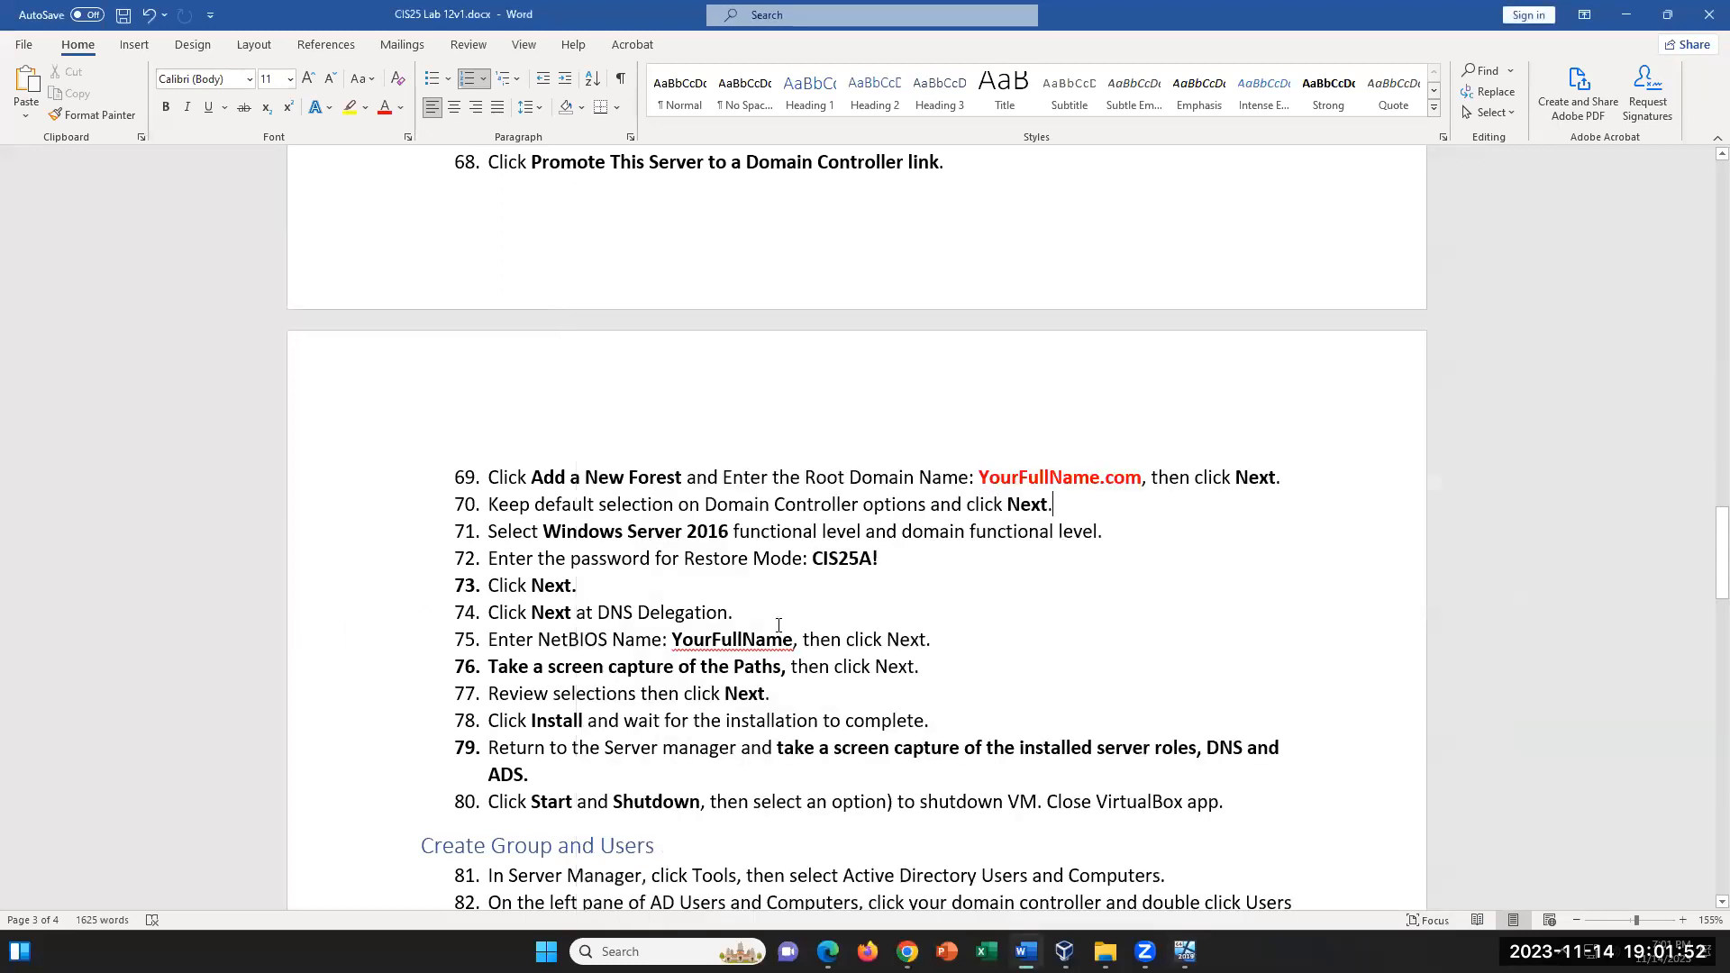
pyautogui.scroll(-2, 938, 667)
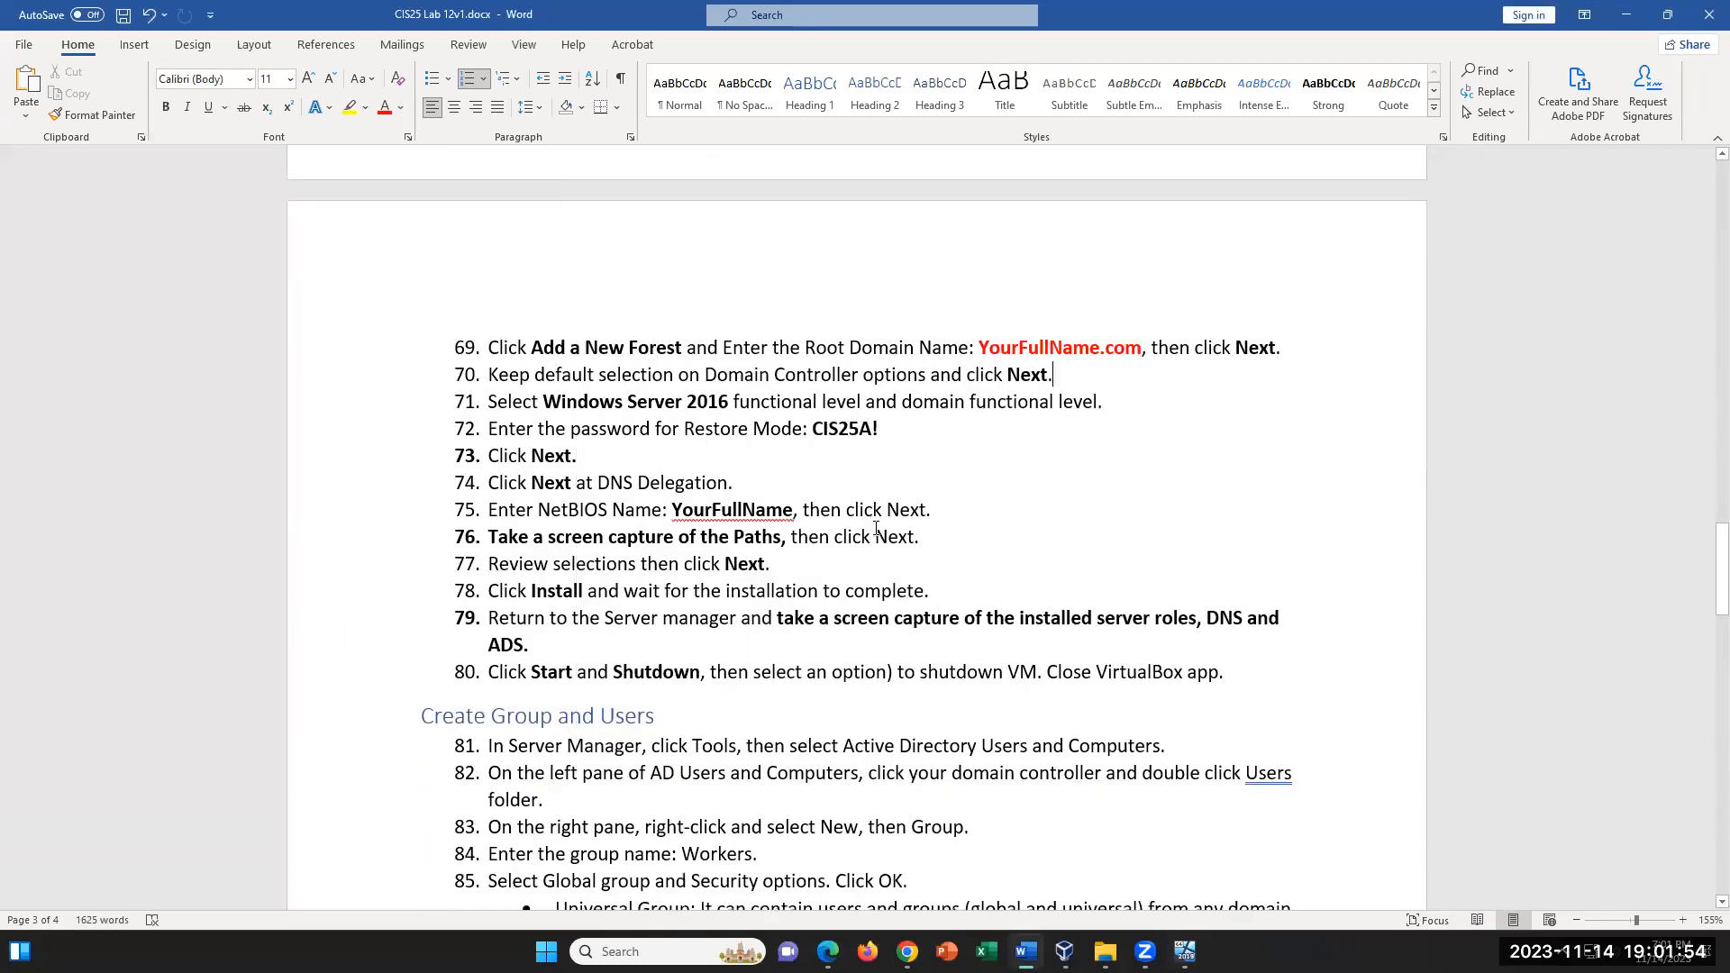
pyautogui.scroll(-9, 918, 591)
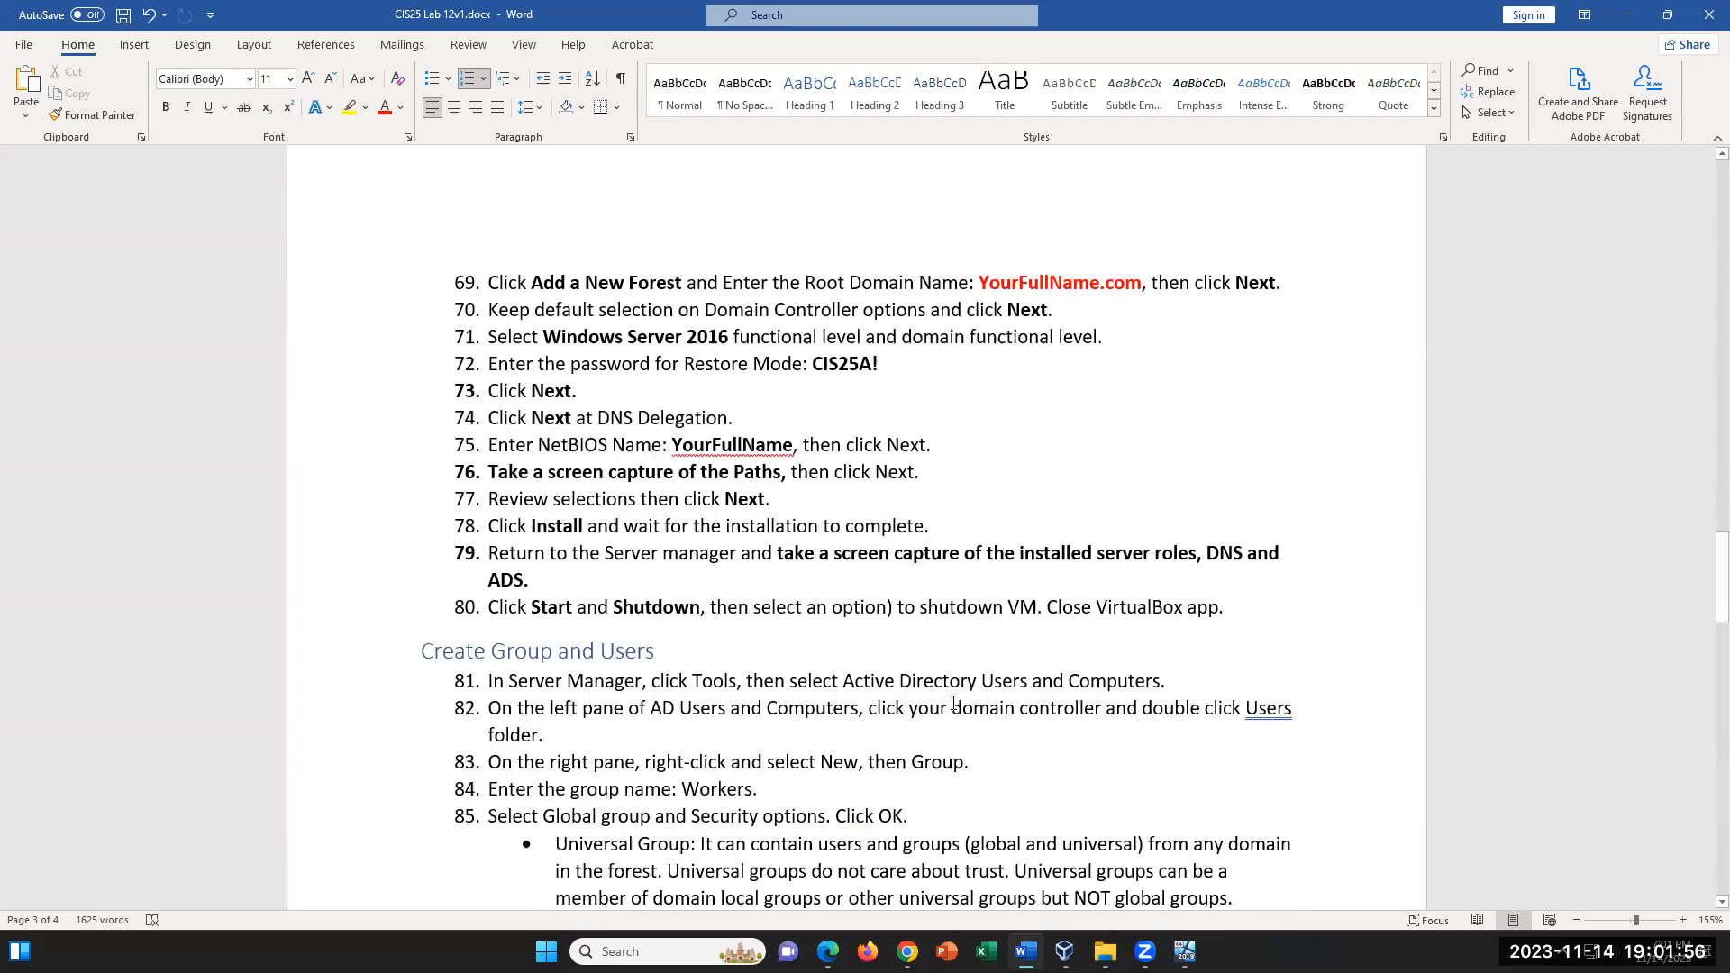
pyautogui.scroll(-5, 954, 703)
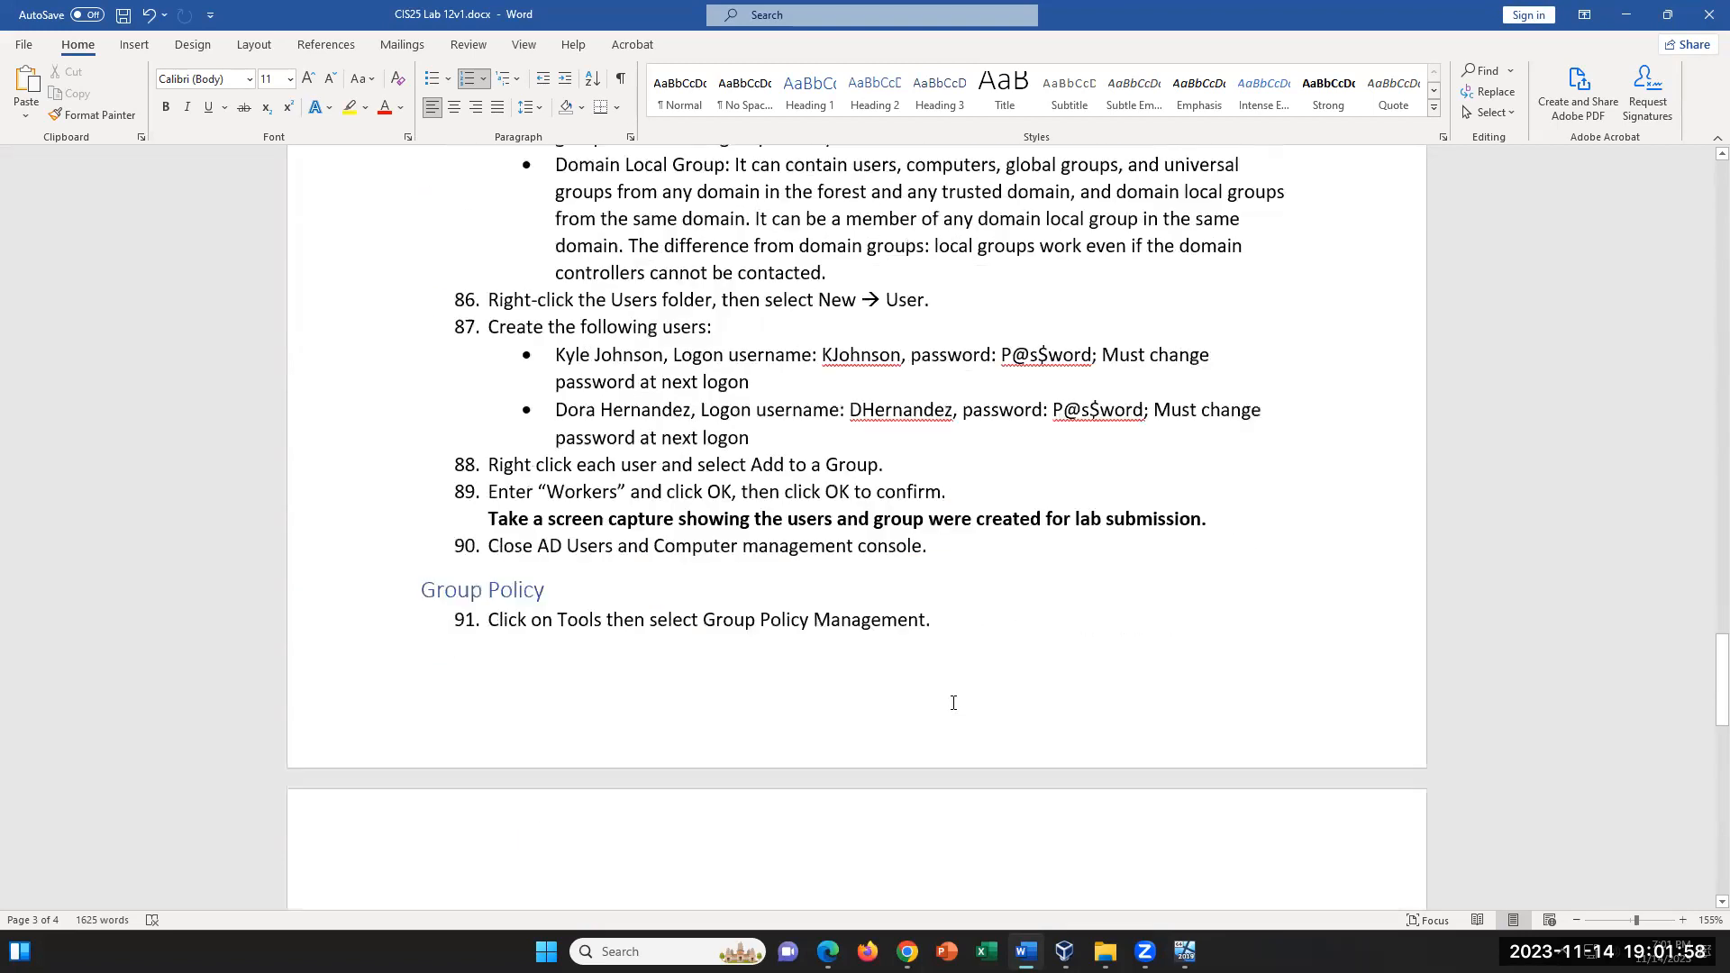
pyautogui.scroll(7, 954, 701)
pyautogui.click(675, 218)
pyautogui.scroll(-4, 721, 360)
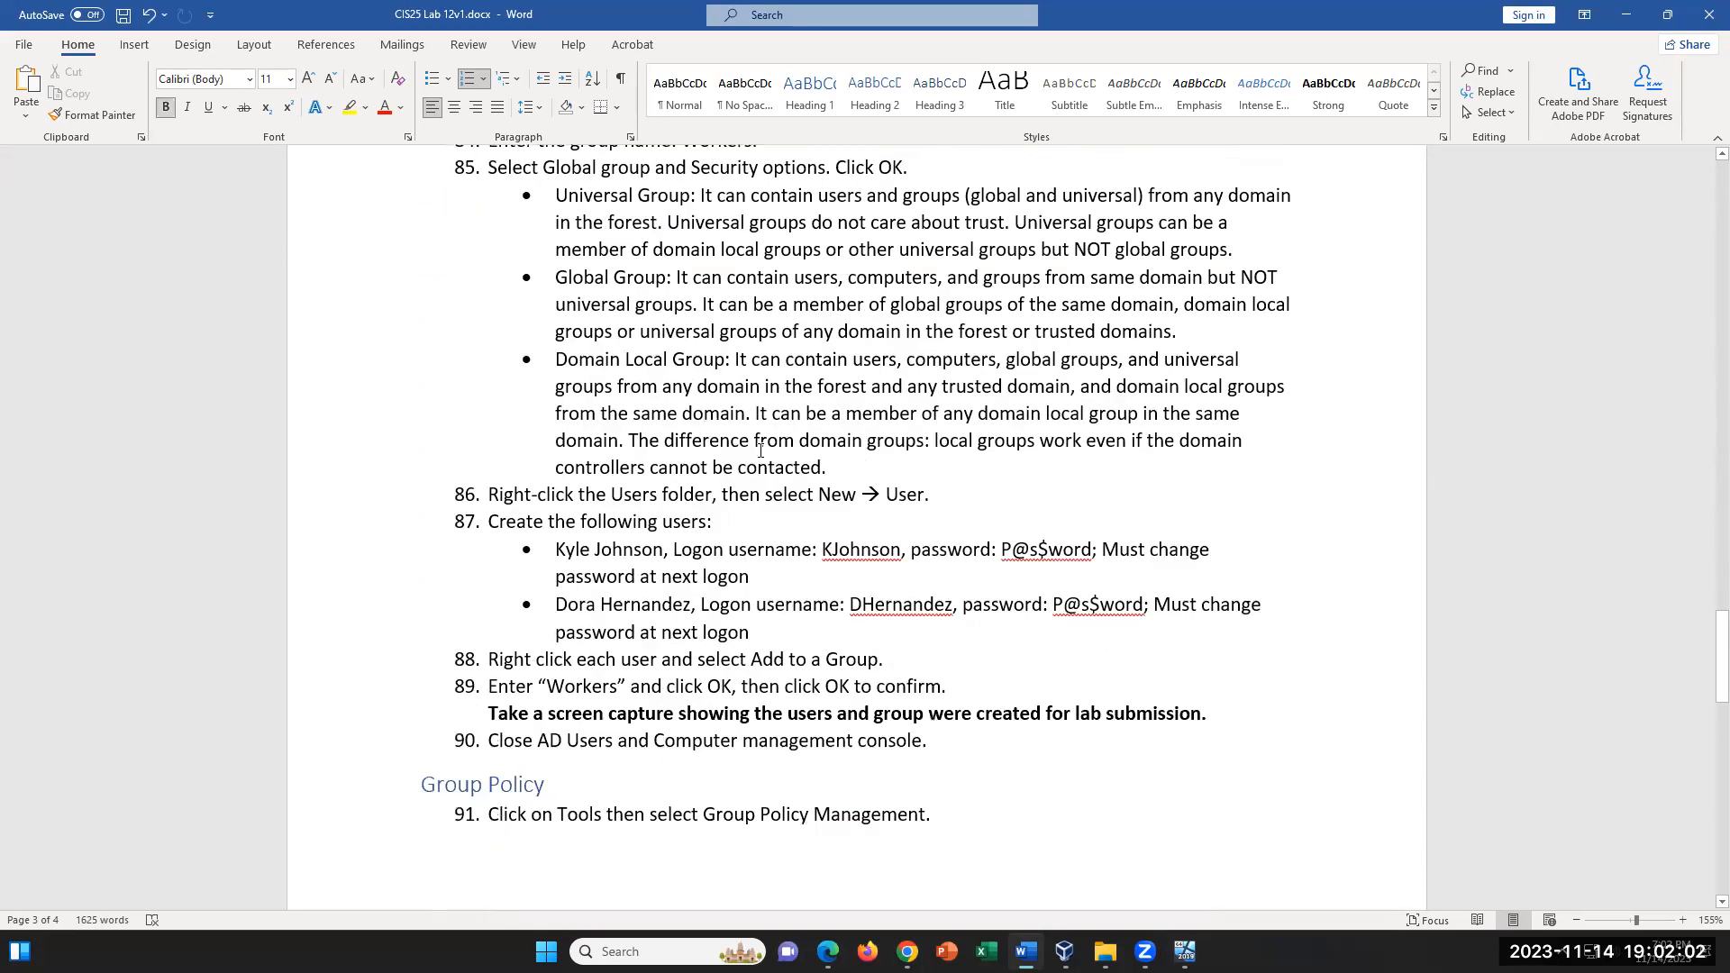
pyautogui.scroll(-6, 834, 483)
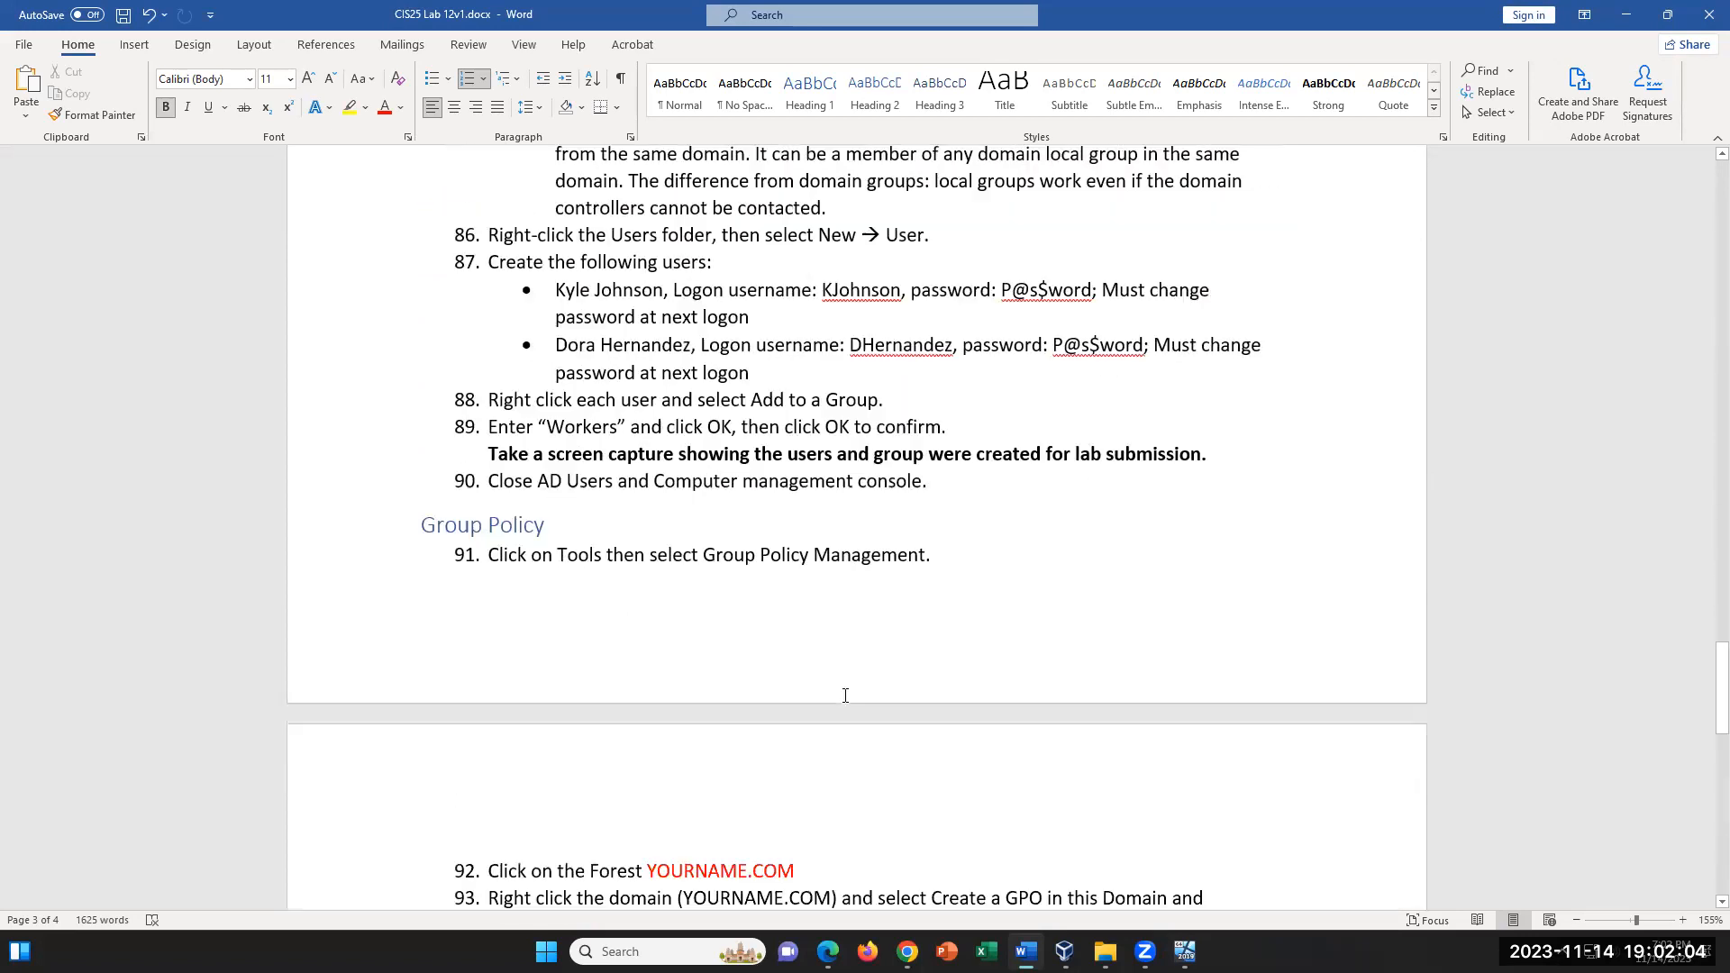
pyautogui.scroll(-6, 846, 695)
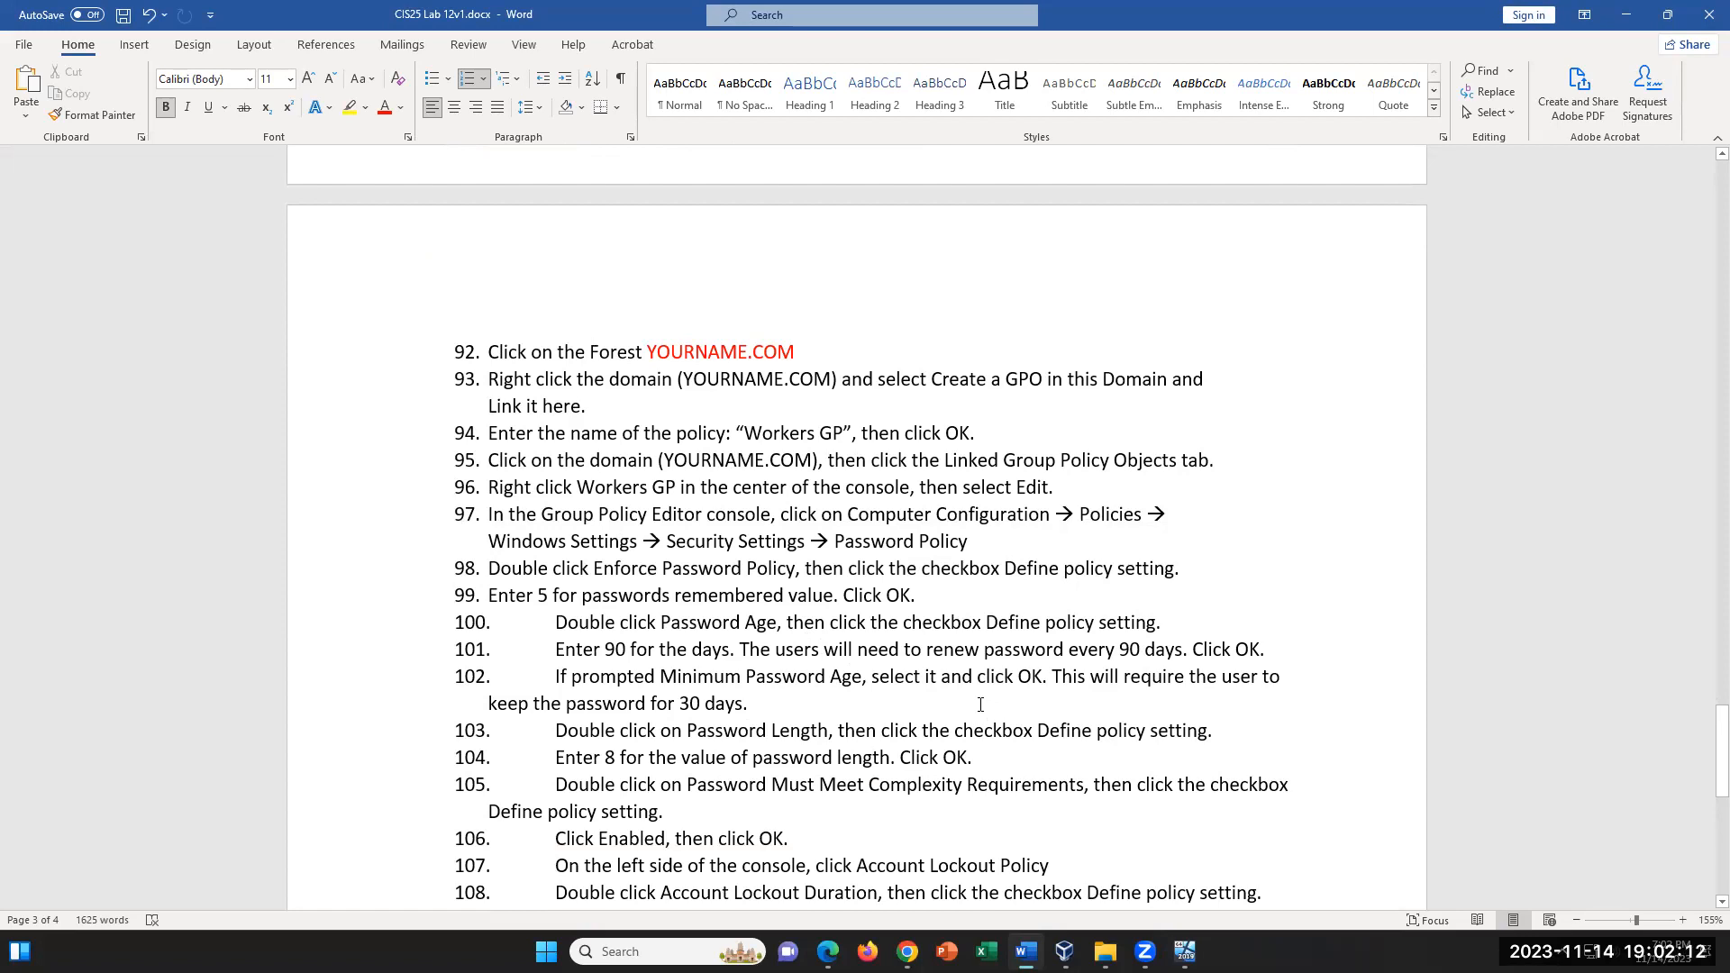
pyautogui.scroll(-6, 981, 705)
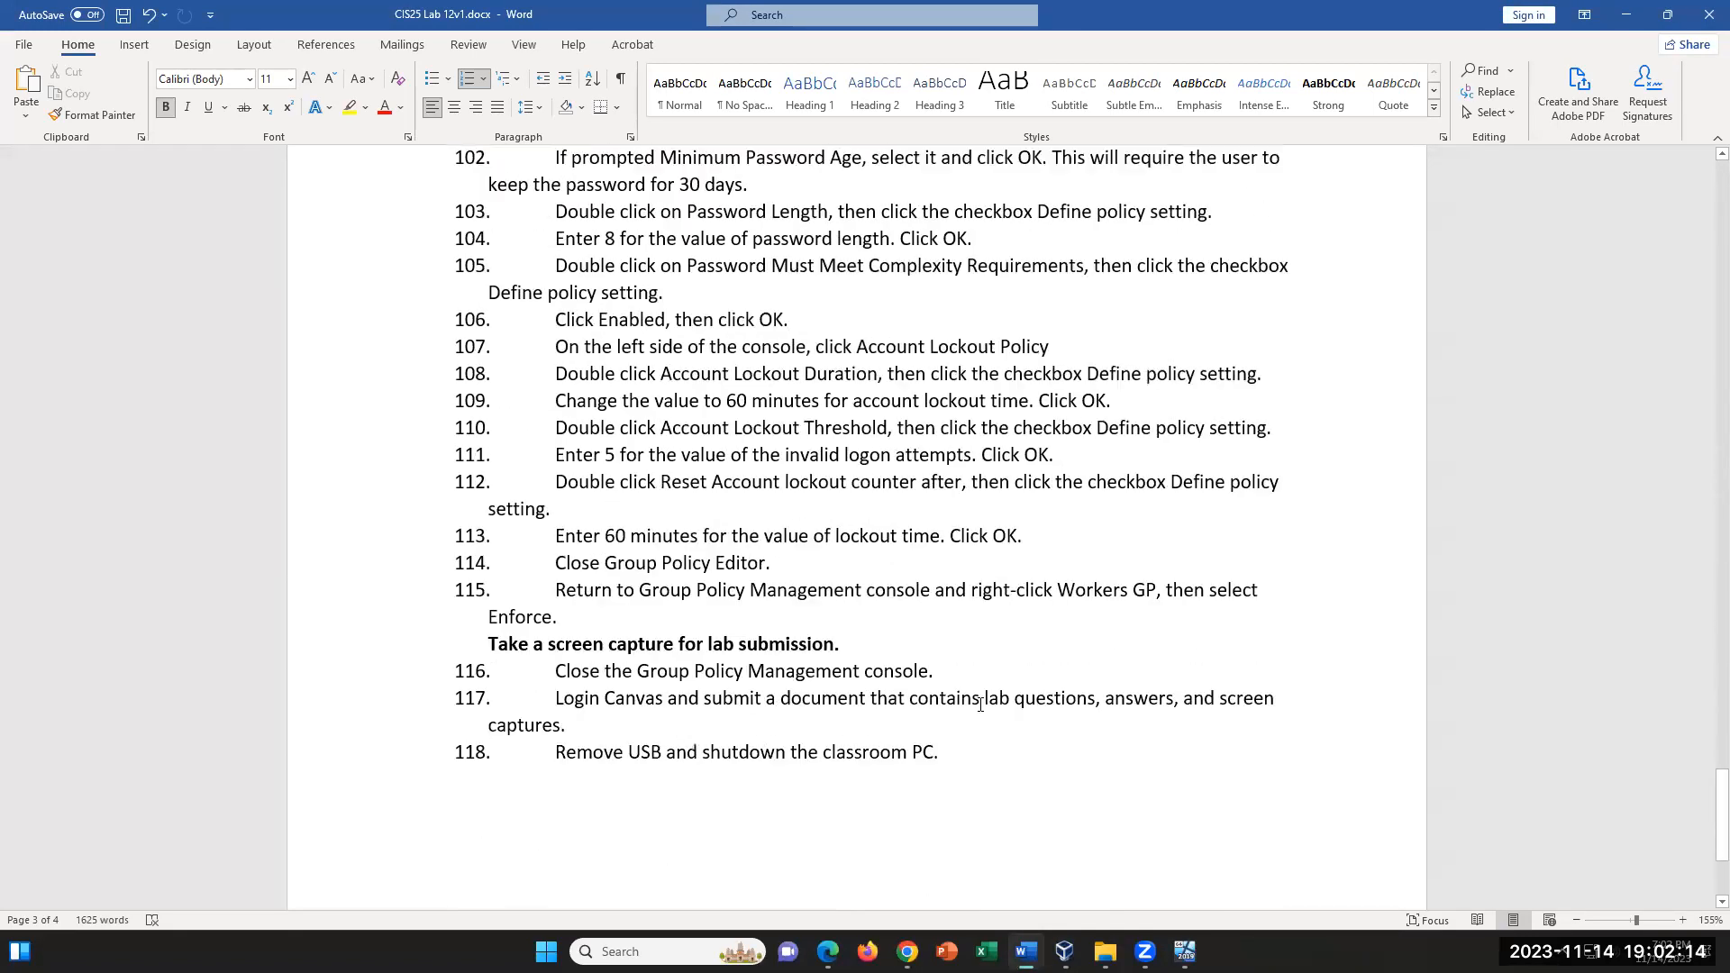
pyautogui.scroll(8, 981, 705)
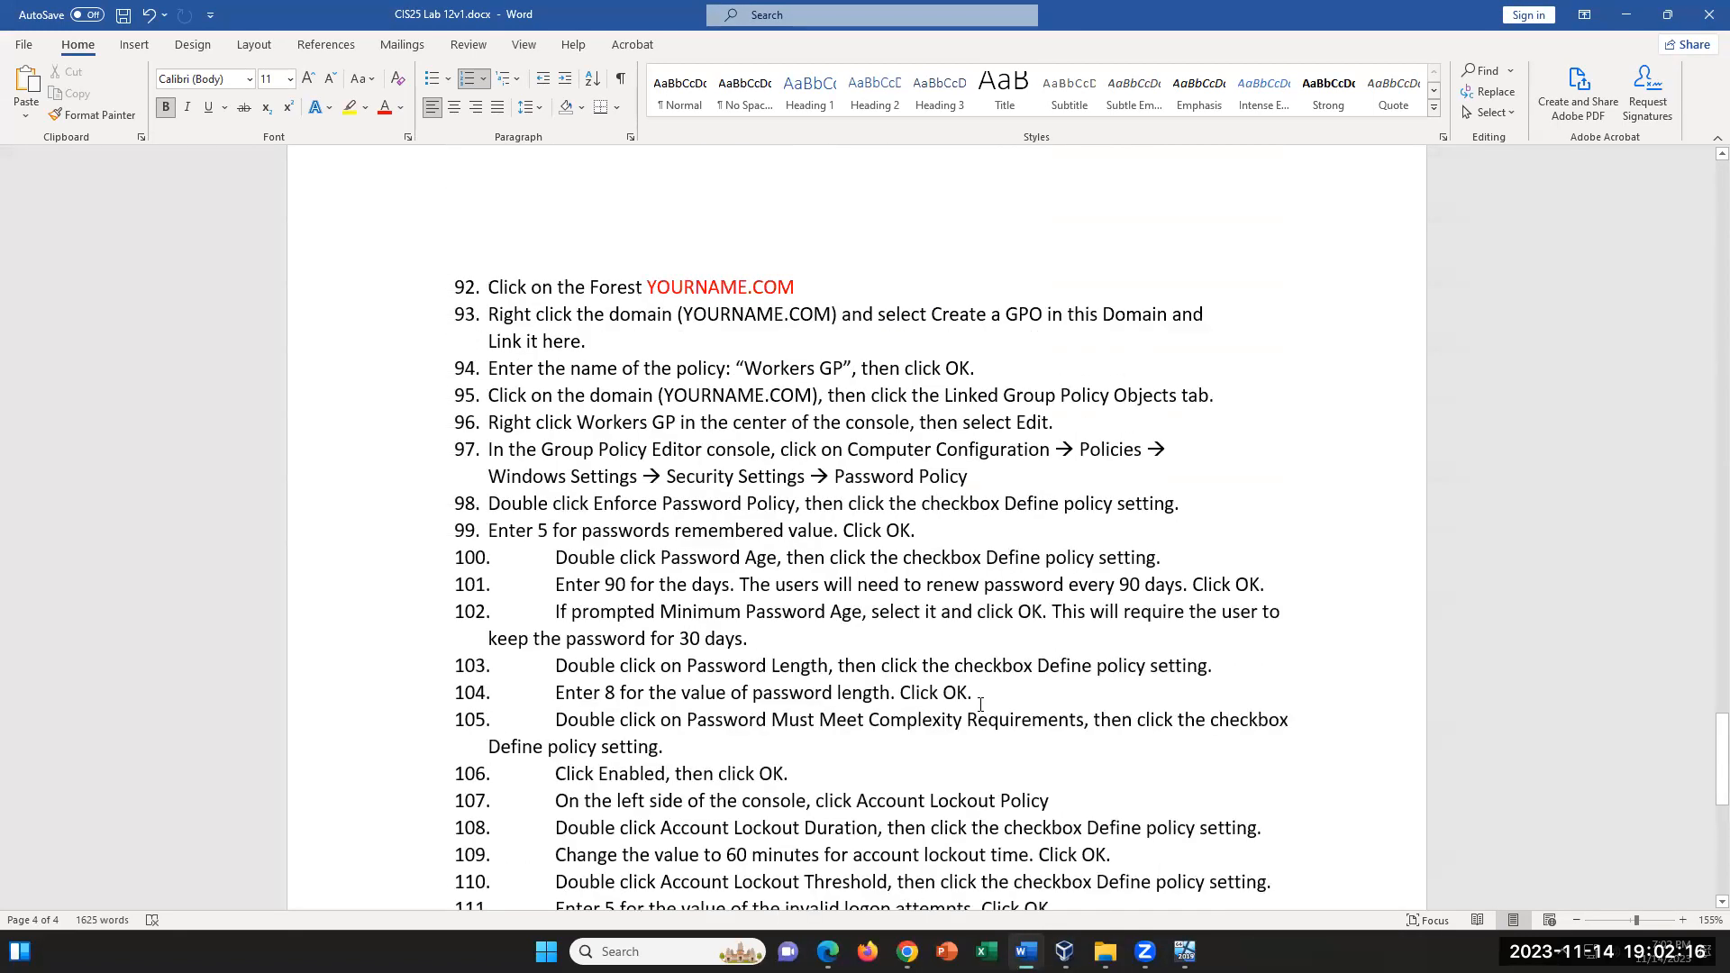
pyautogui.scroll(8, 980, 704)
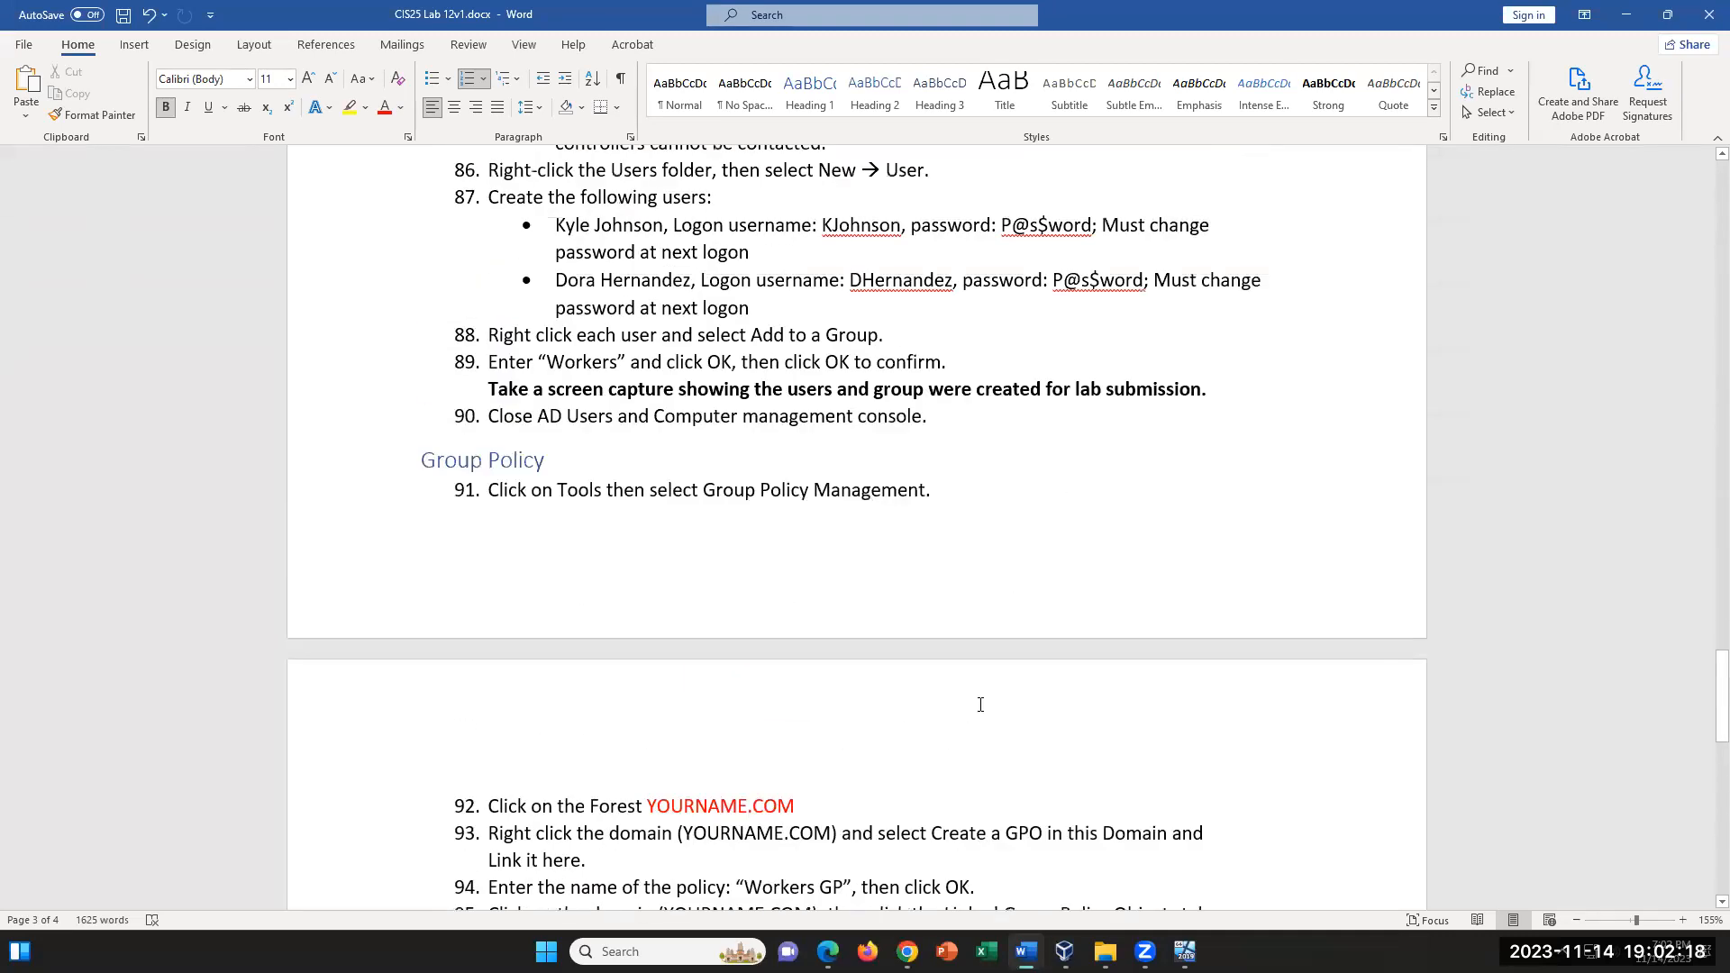
pyautogui.scroll(8, 980, 705)
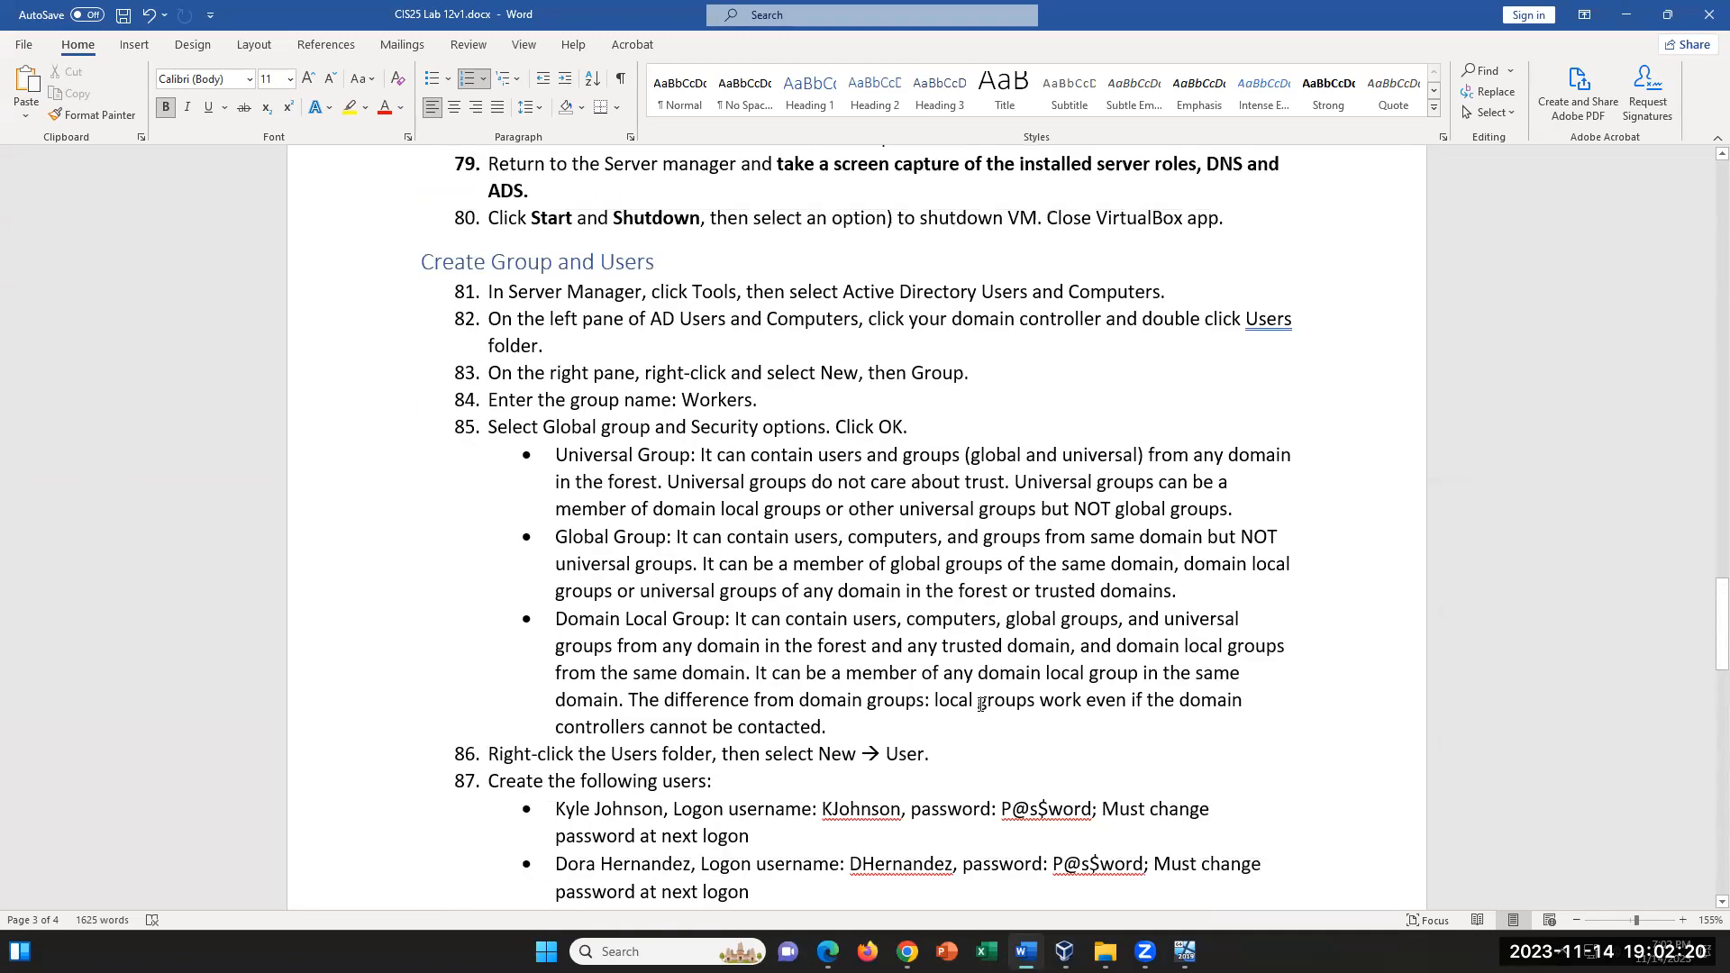
# - Return to the VM, dismiss the sign-out notice, and close the AD DS configuration wizard and Server Manager for the restart
pyautogui.click(1185, 951)
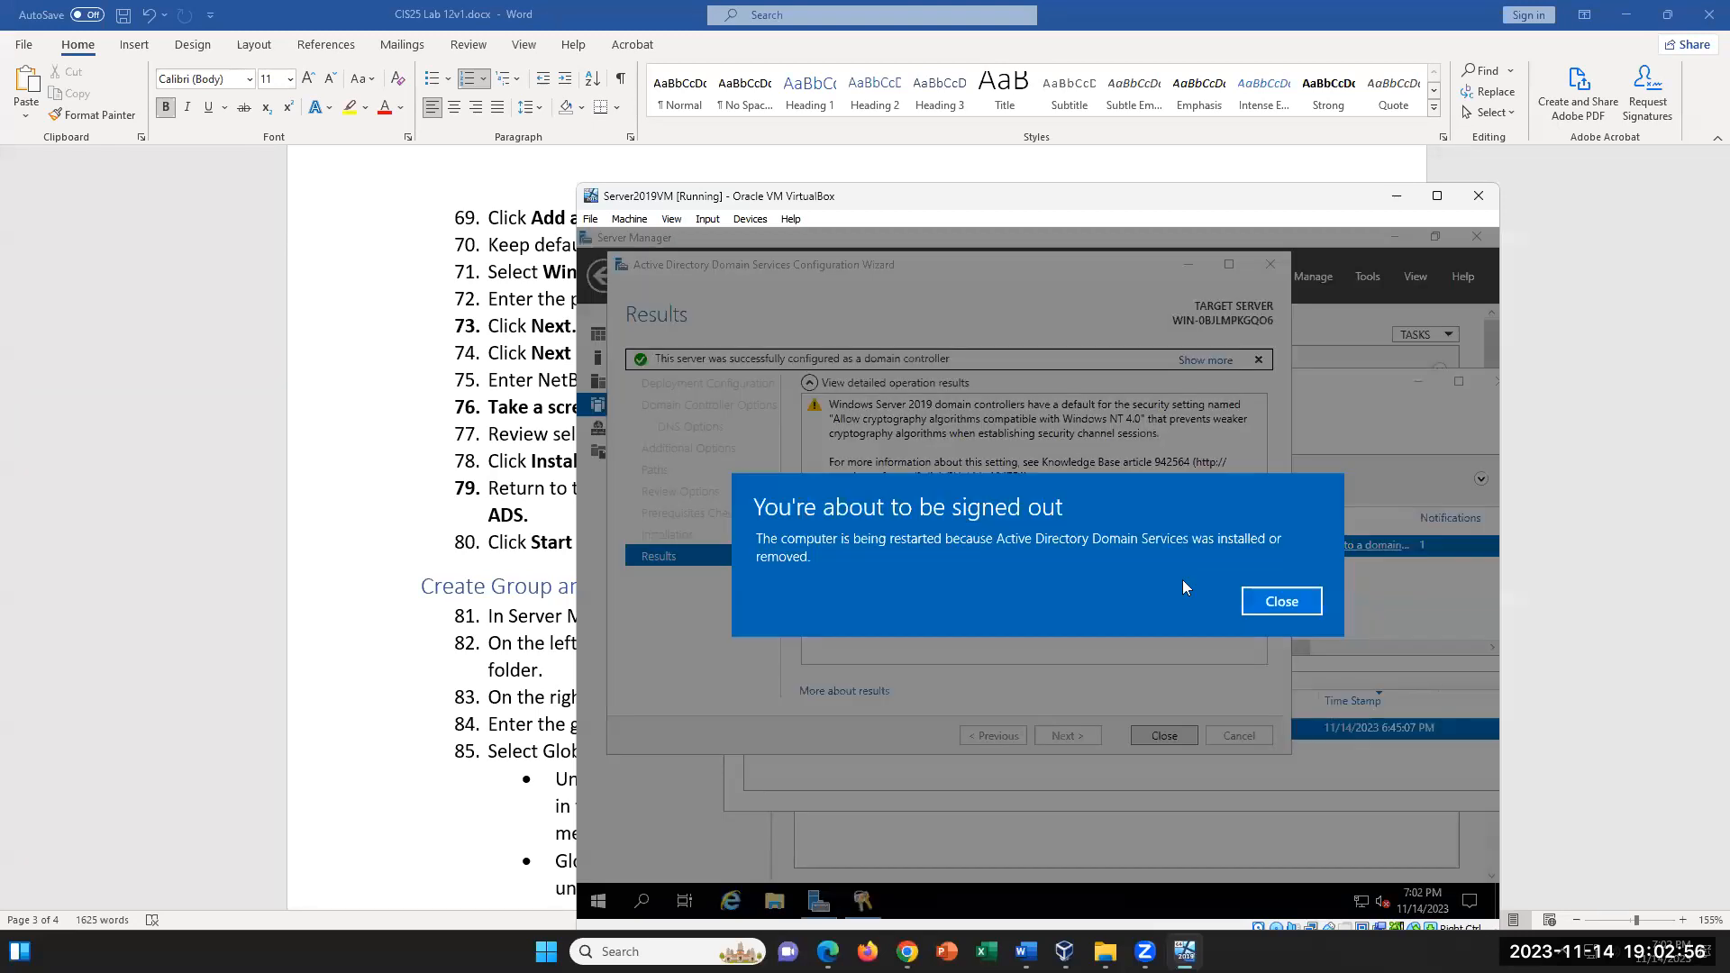
pyautogui.click(1289, 609)
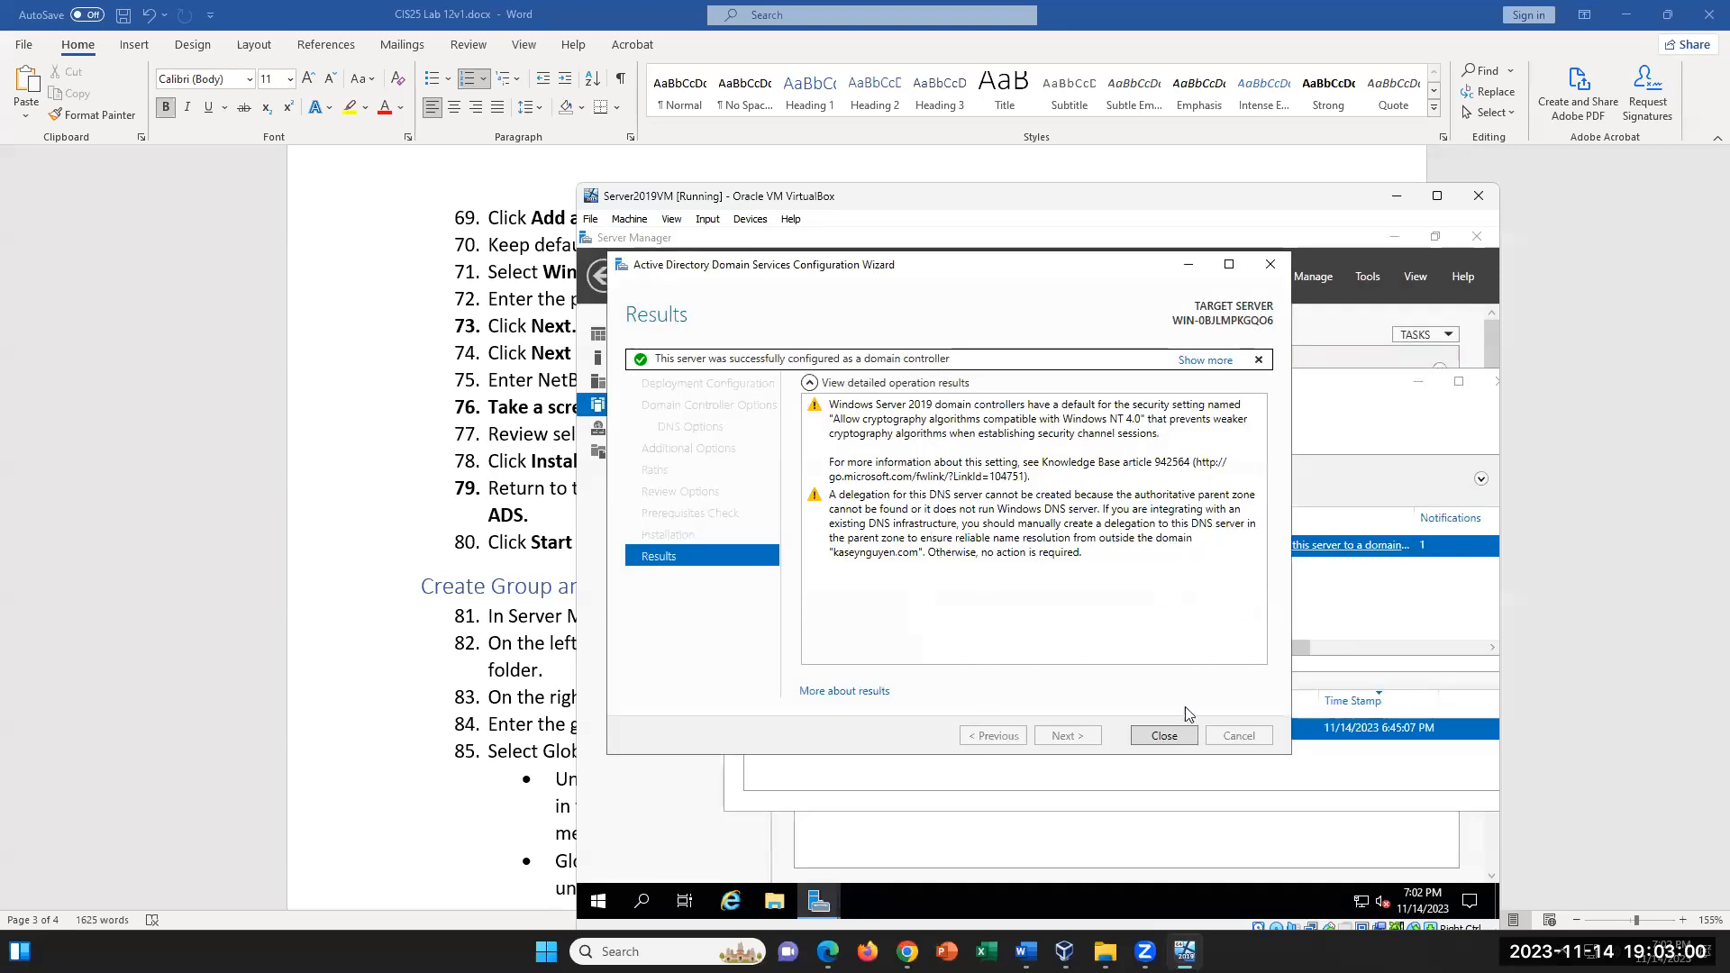
pyautogui.click(1164, 737)
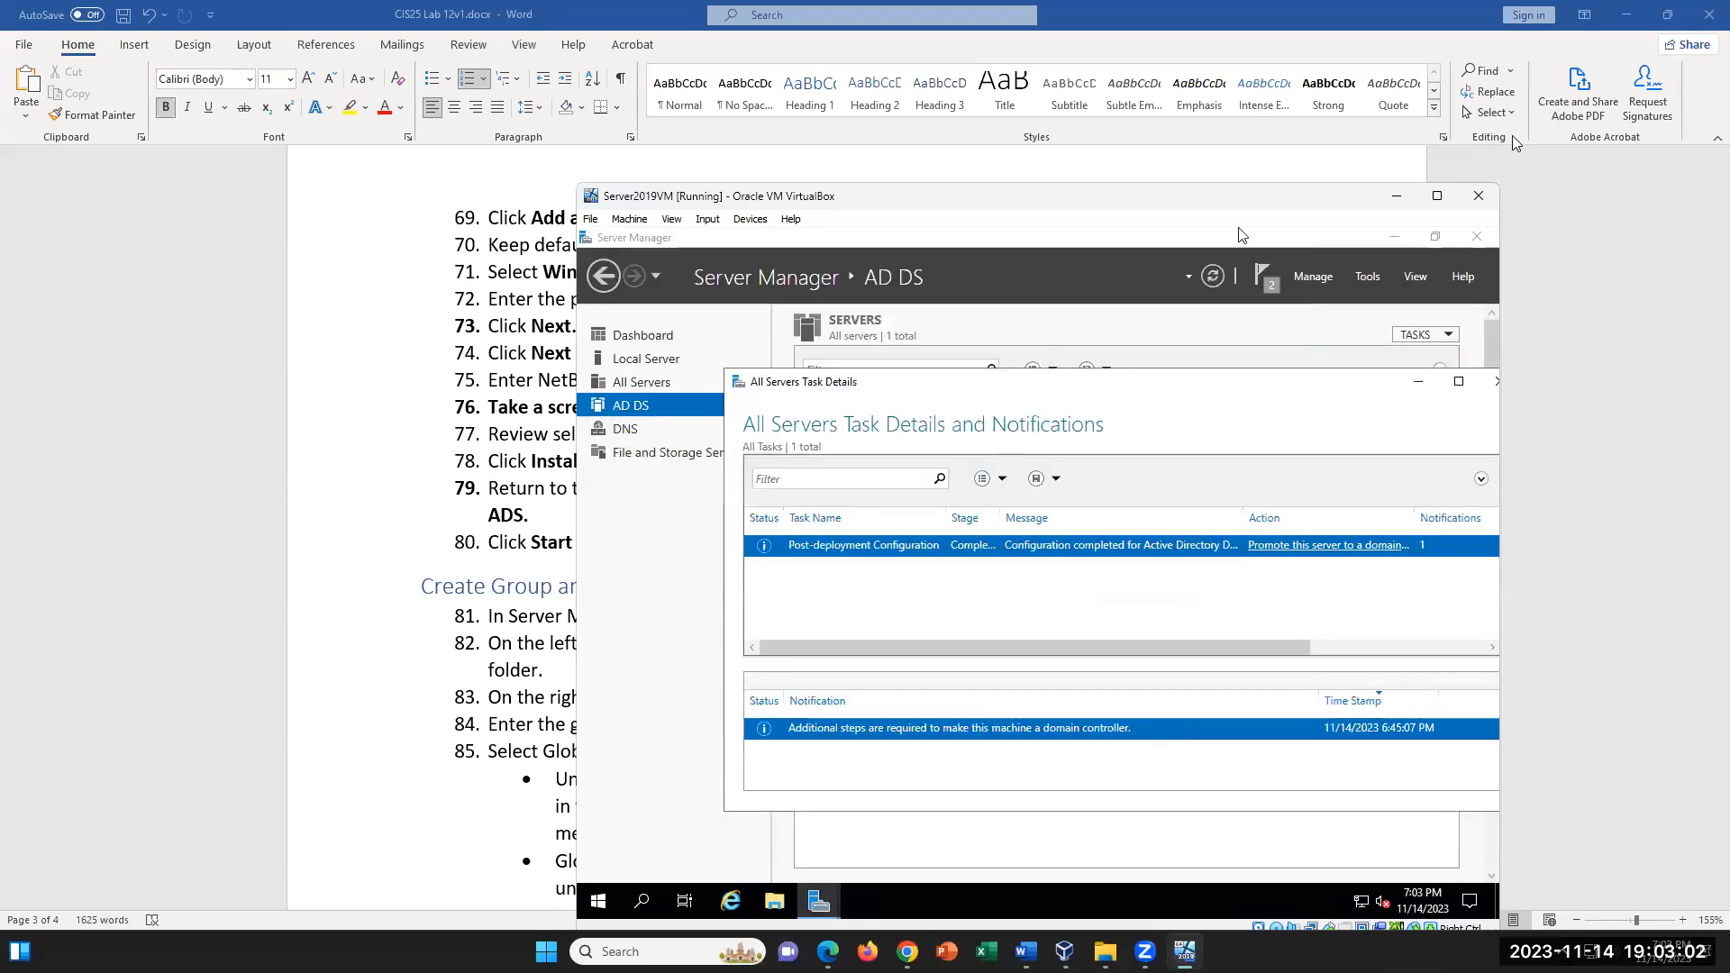
pyautogui.click(1475, 238)
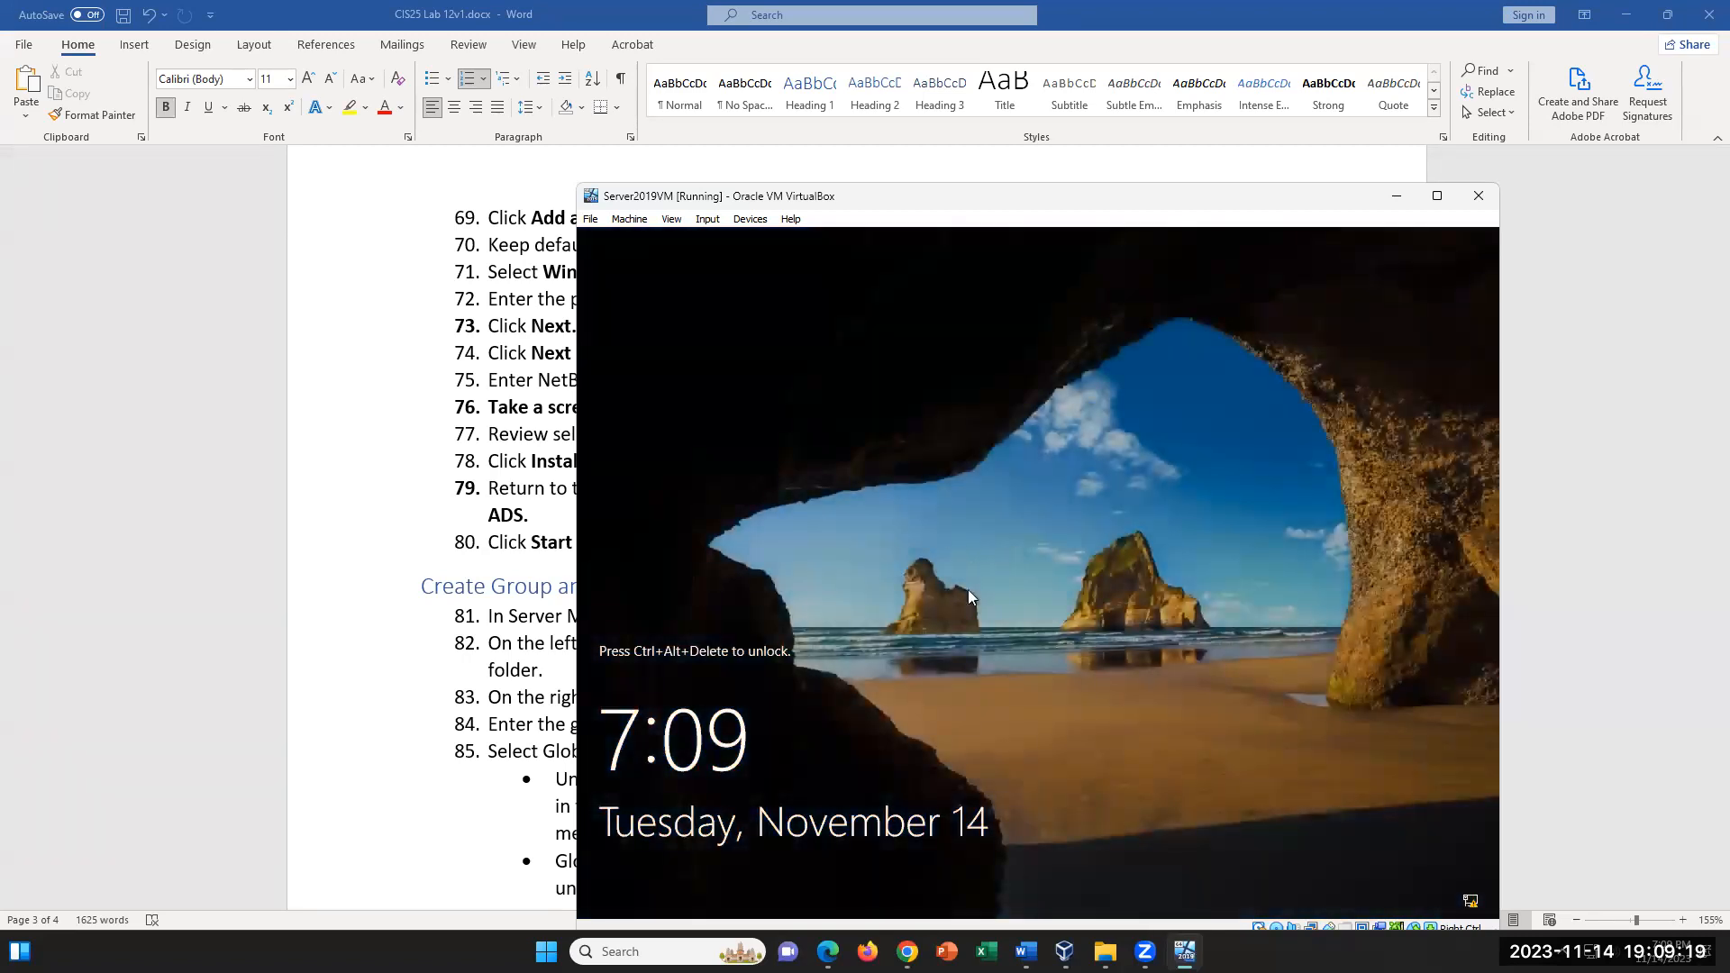
# - Unlock the restarted server and sign in to the domain Administrator account with its password
pyautogui.click(705, 220)
pyautogui.moveTo(750, 246)
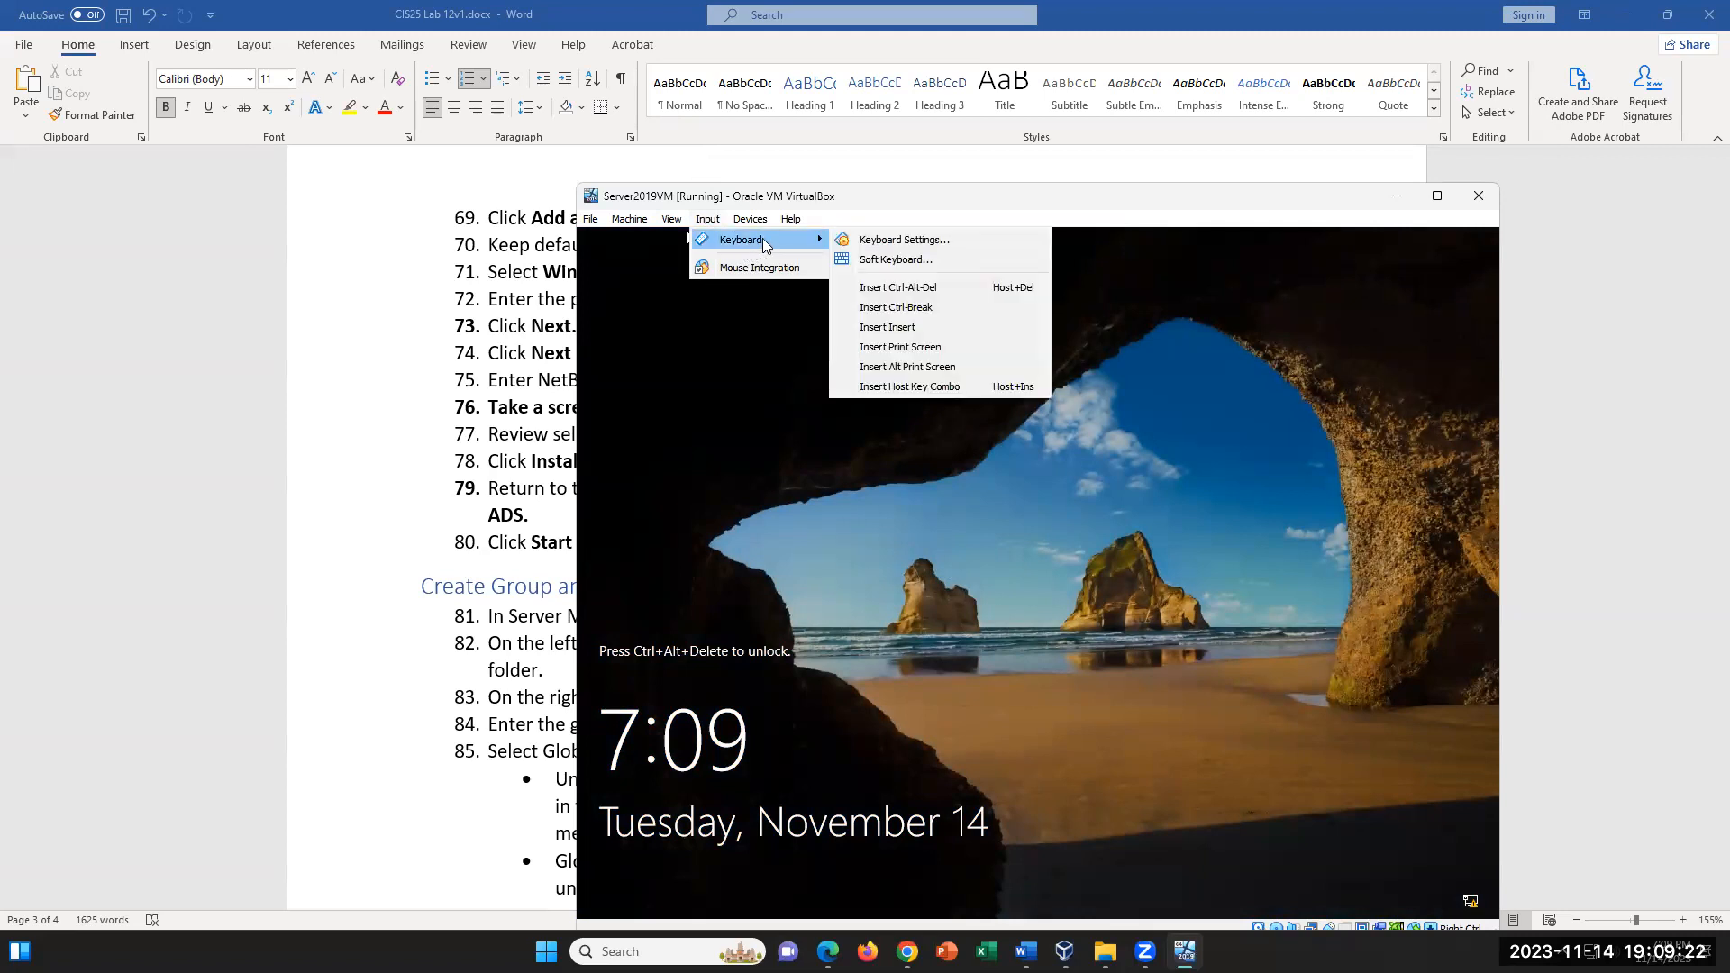
pyautogui.click(910, 289)
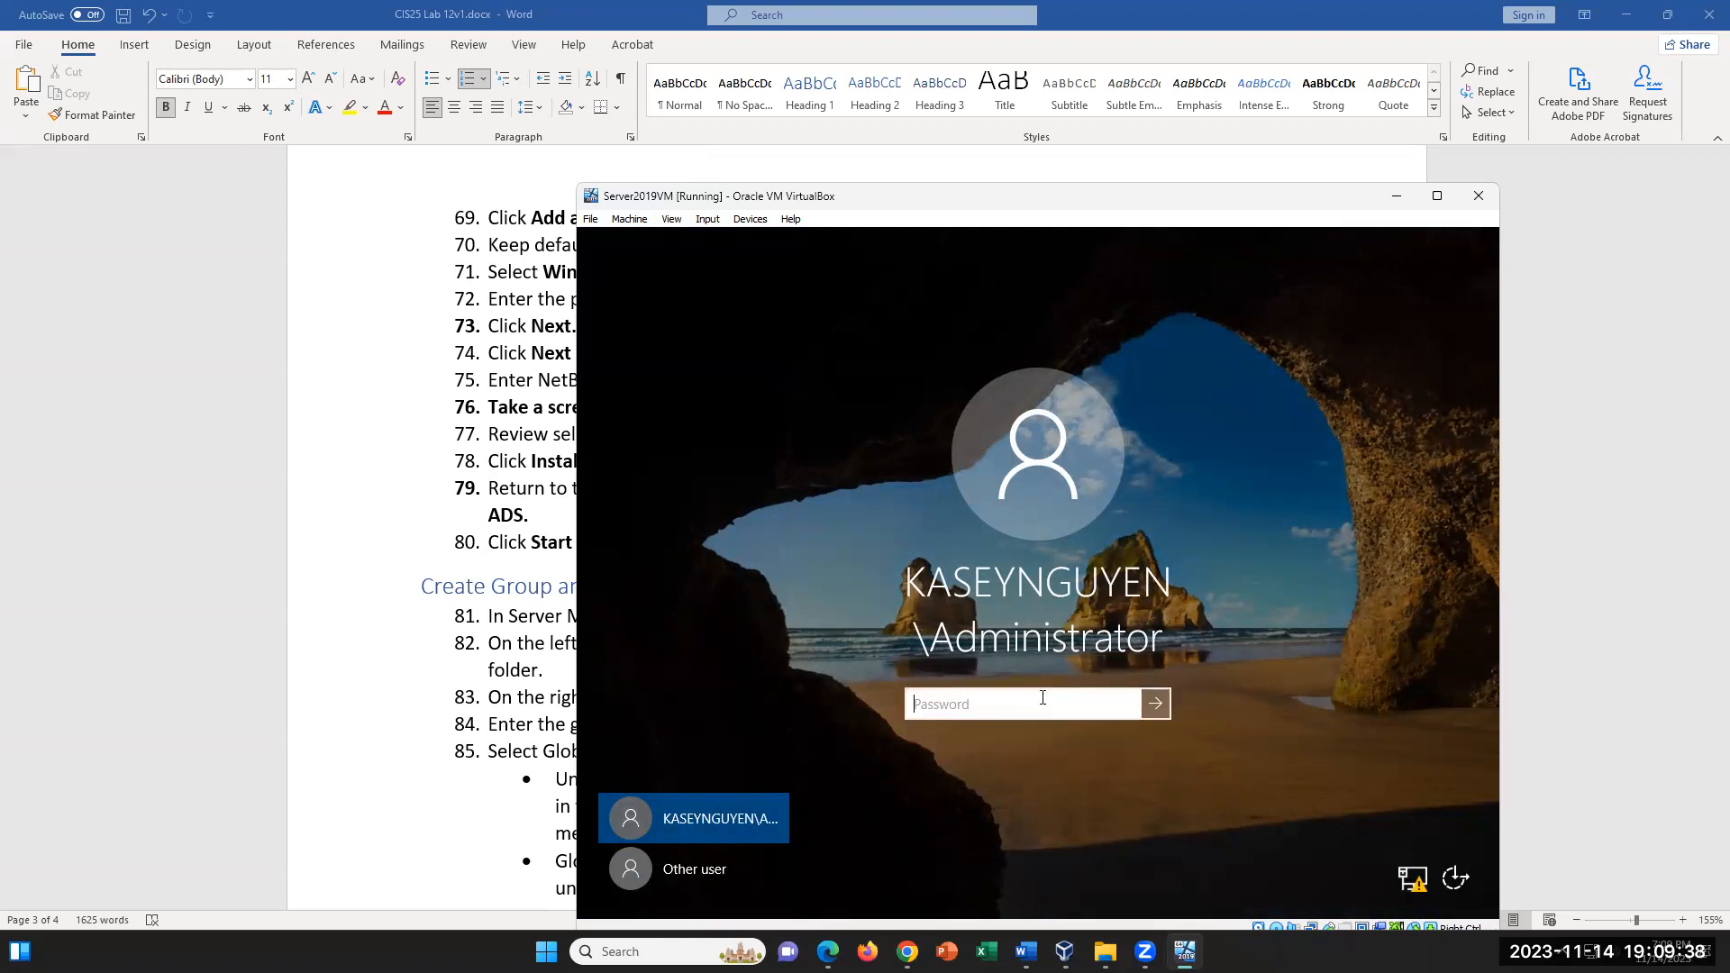
pyautogui.press('capslock')
pyautogui.write('•••')
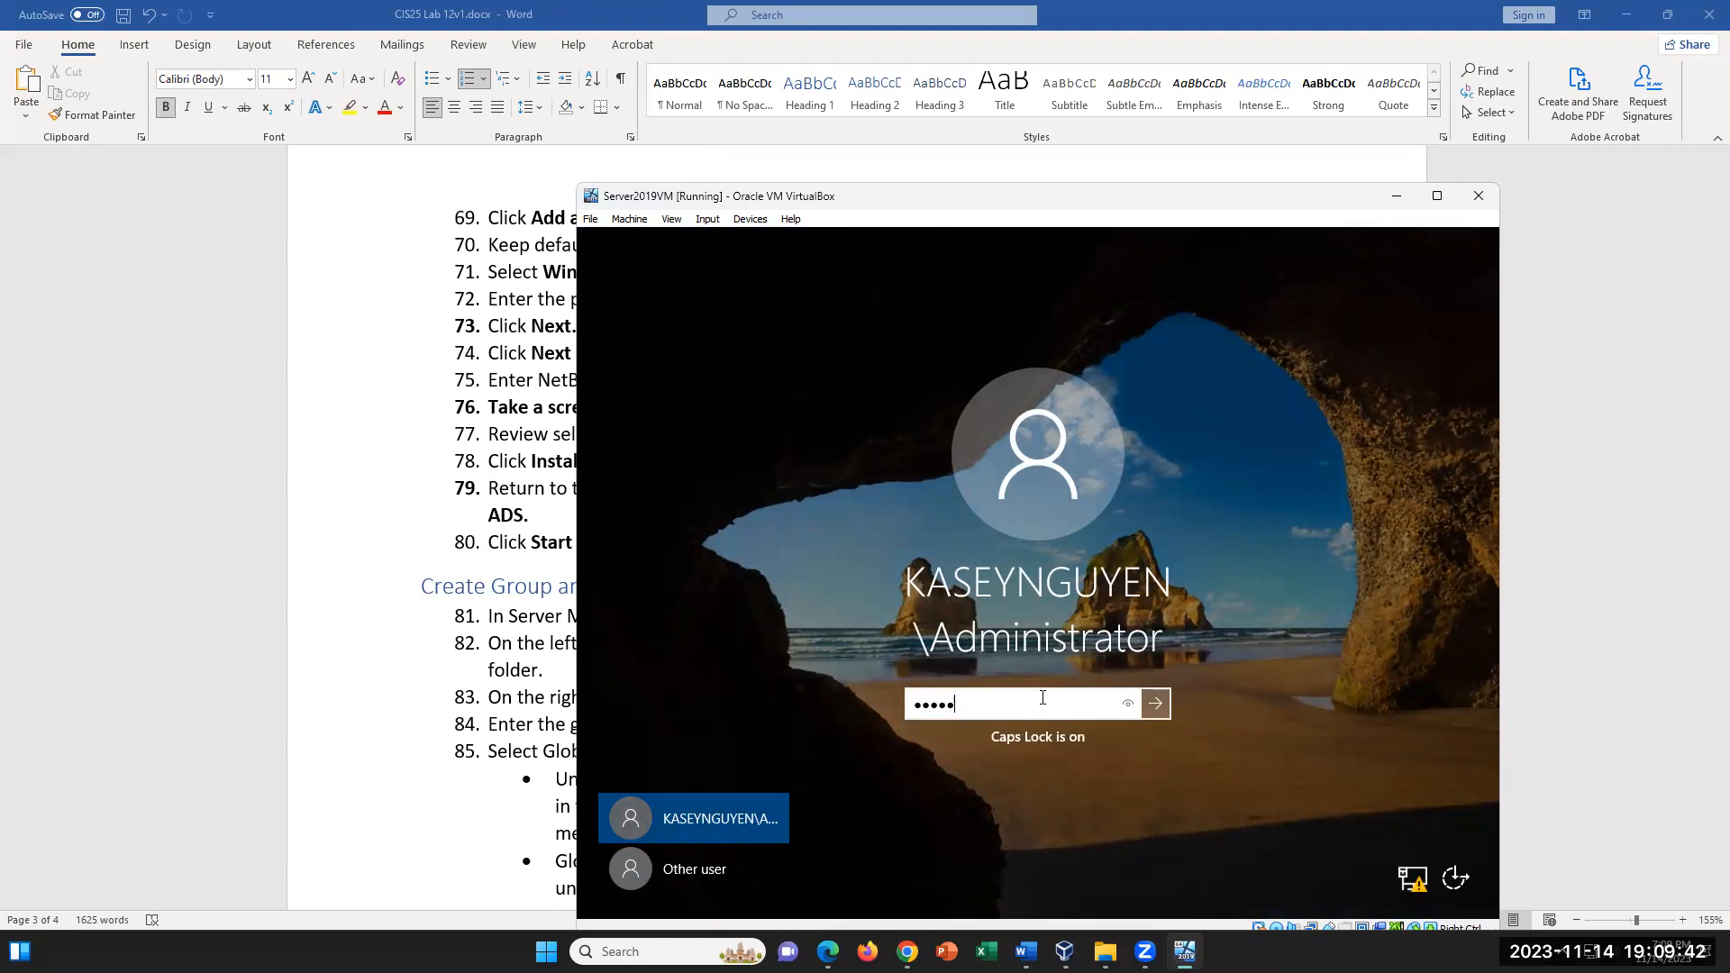
pyautogui.press('Return')
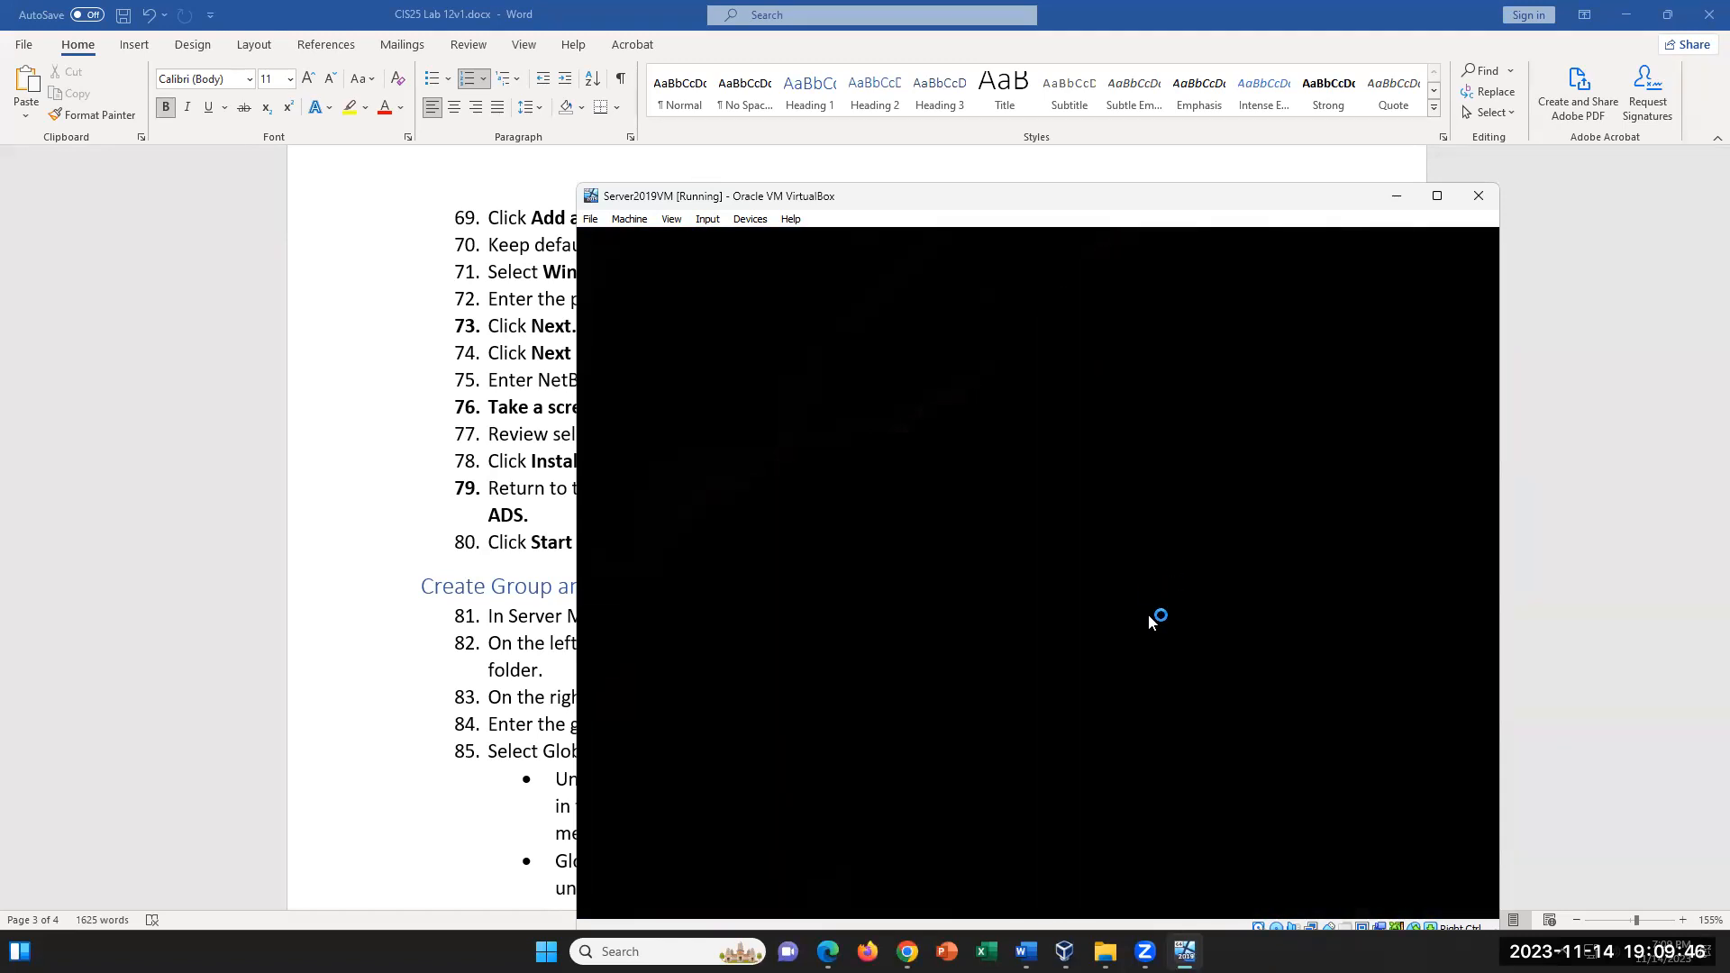
# - Switch to the Word lab document and examine the Create Group and Users instructions from step 81 on
pyautogui.click(611, 656)
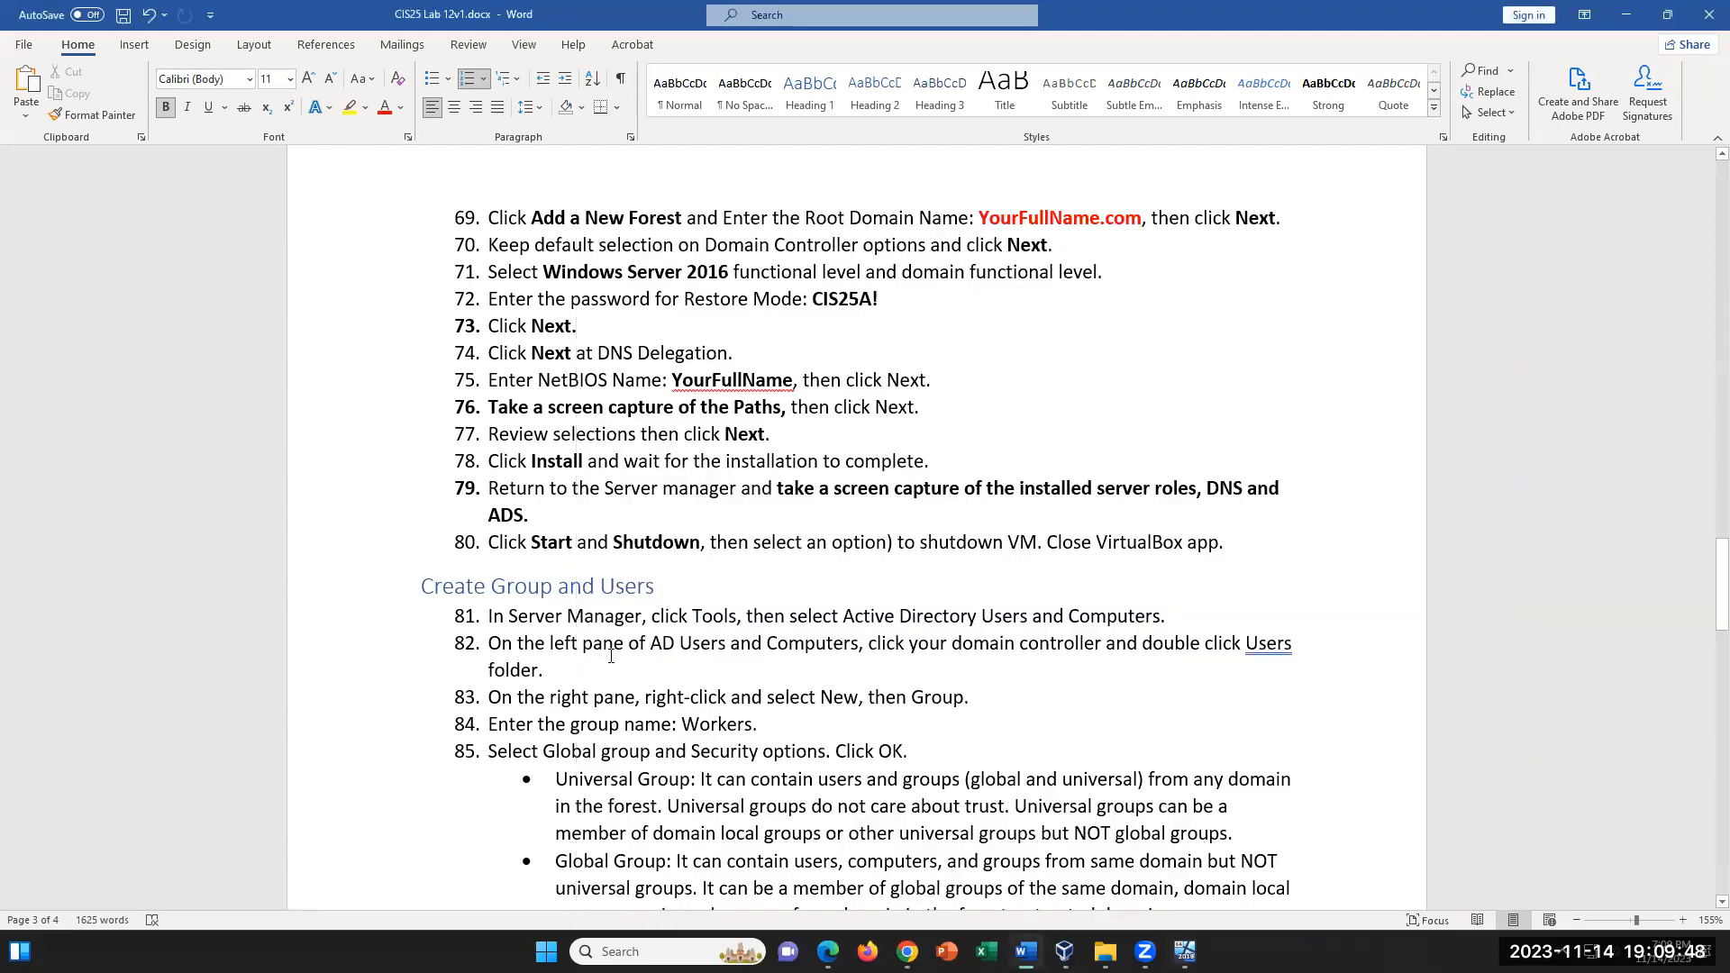
pyautogui.moveTo(495, 616); pyautogui.dragTo(761, 752)
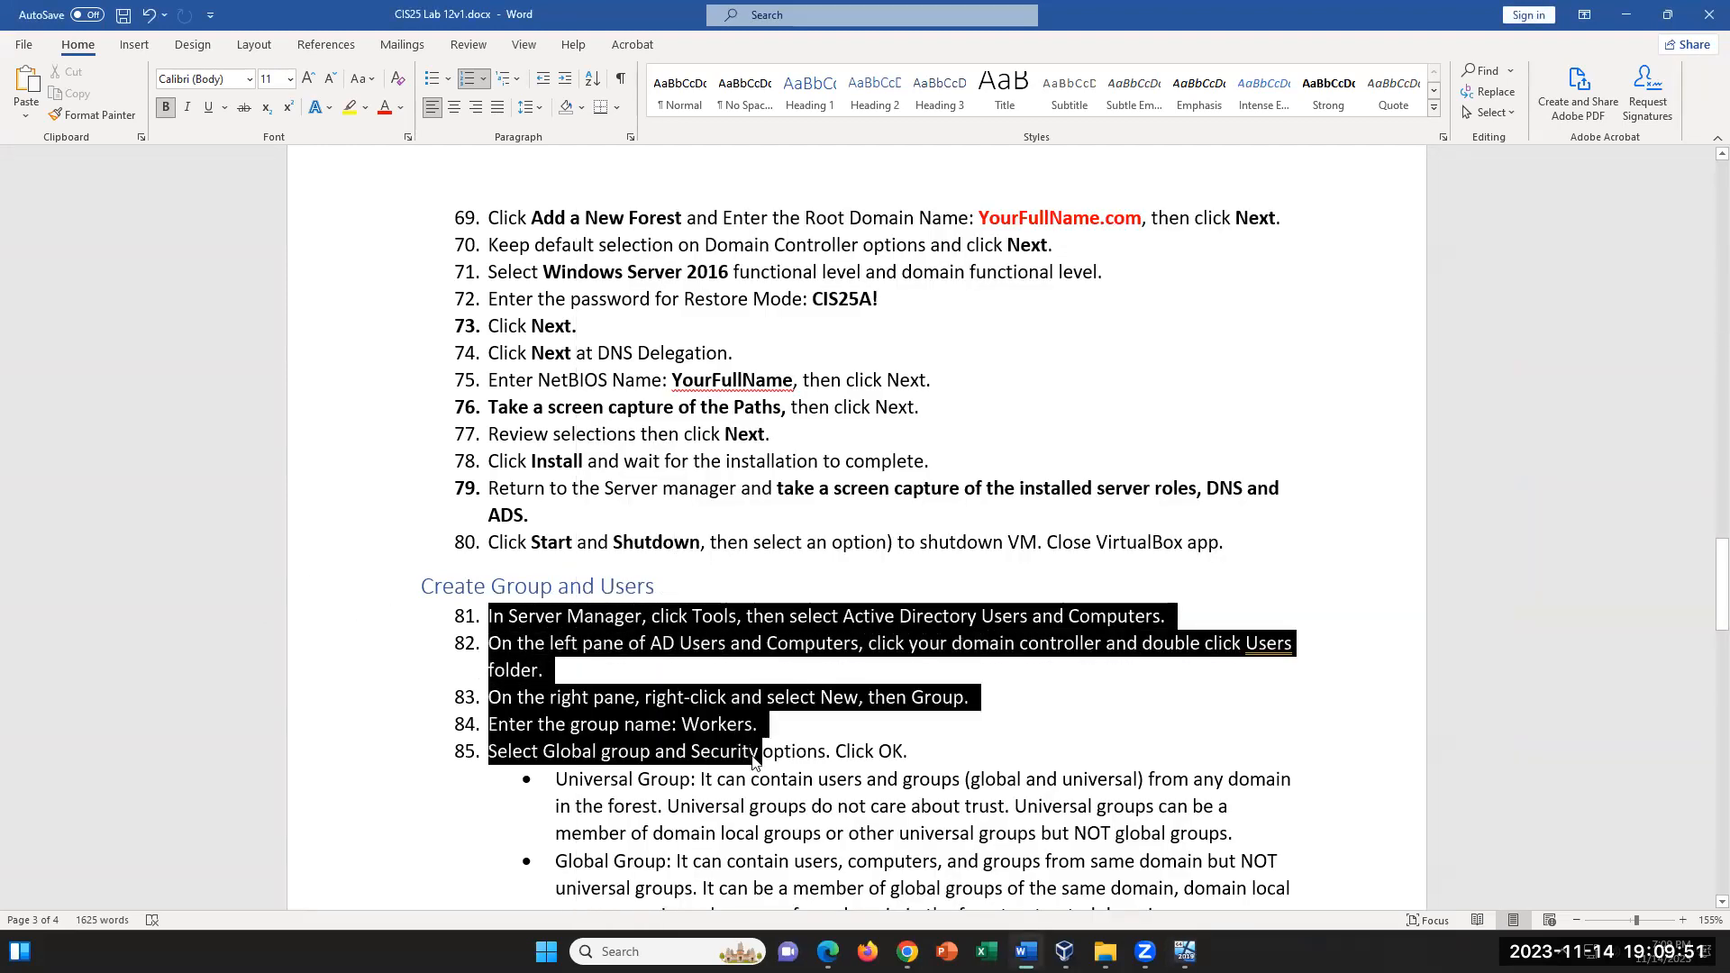
pyautogui.click(964, 778)
pyautogui.scroll(-6, 960, 757)
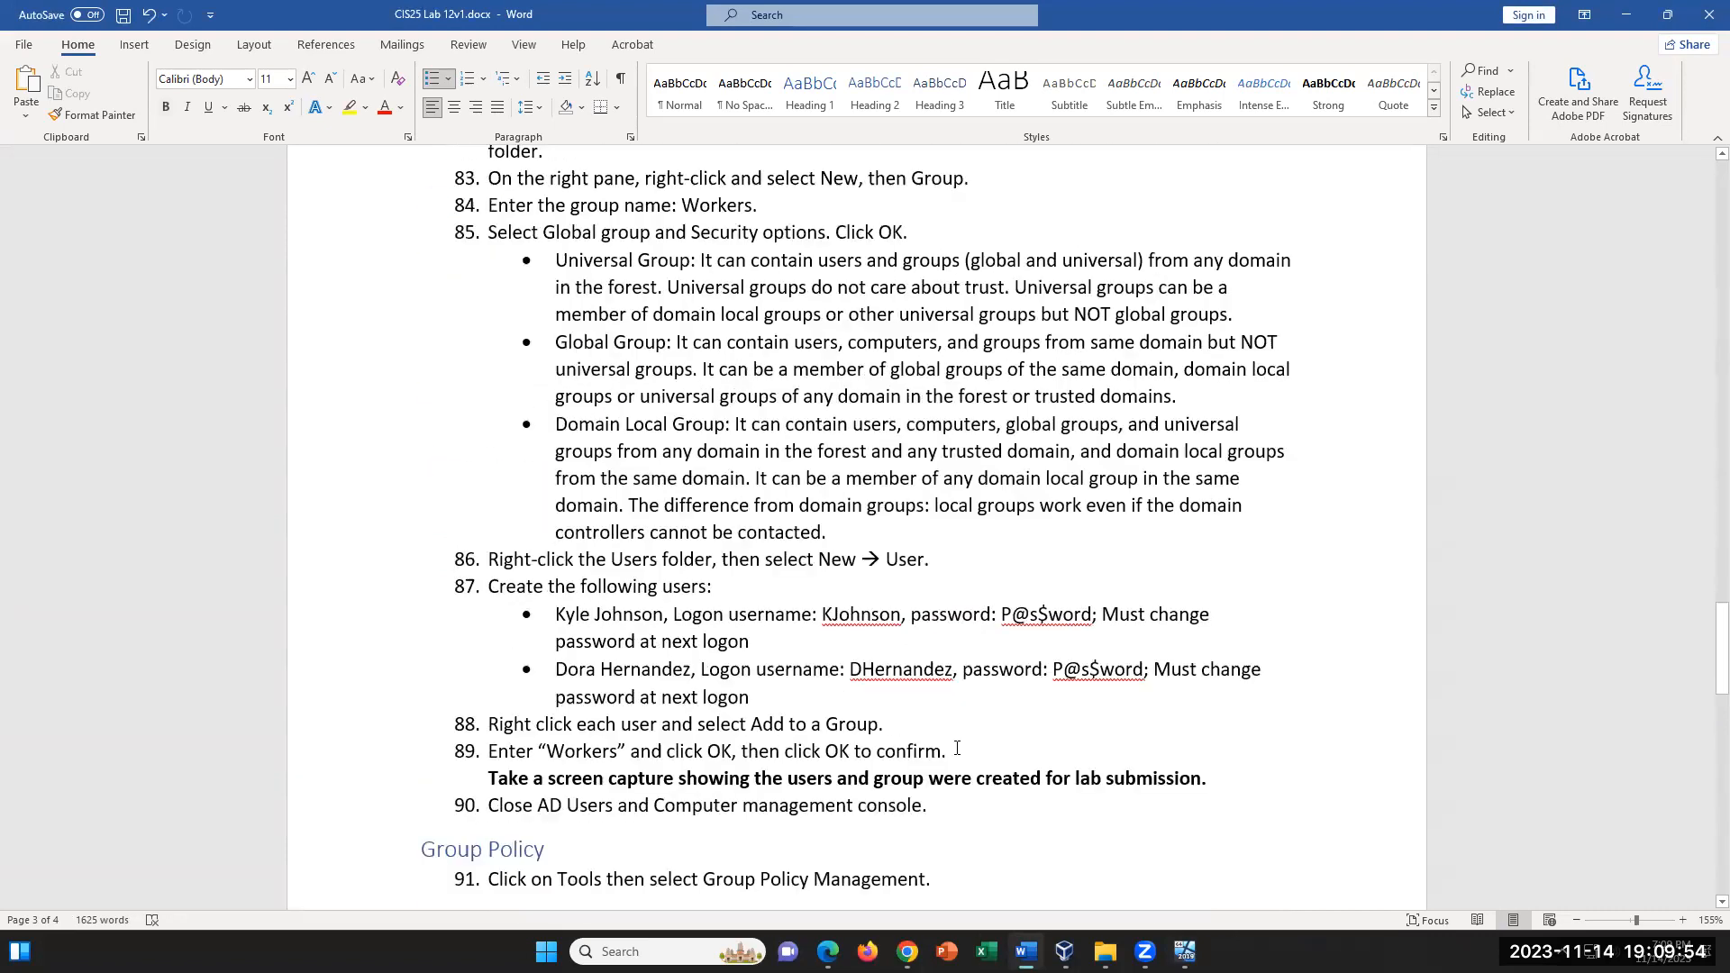
pyautogui.scroll(2, 957, 748)
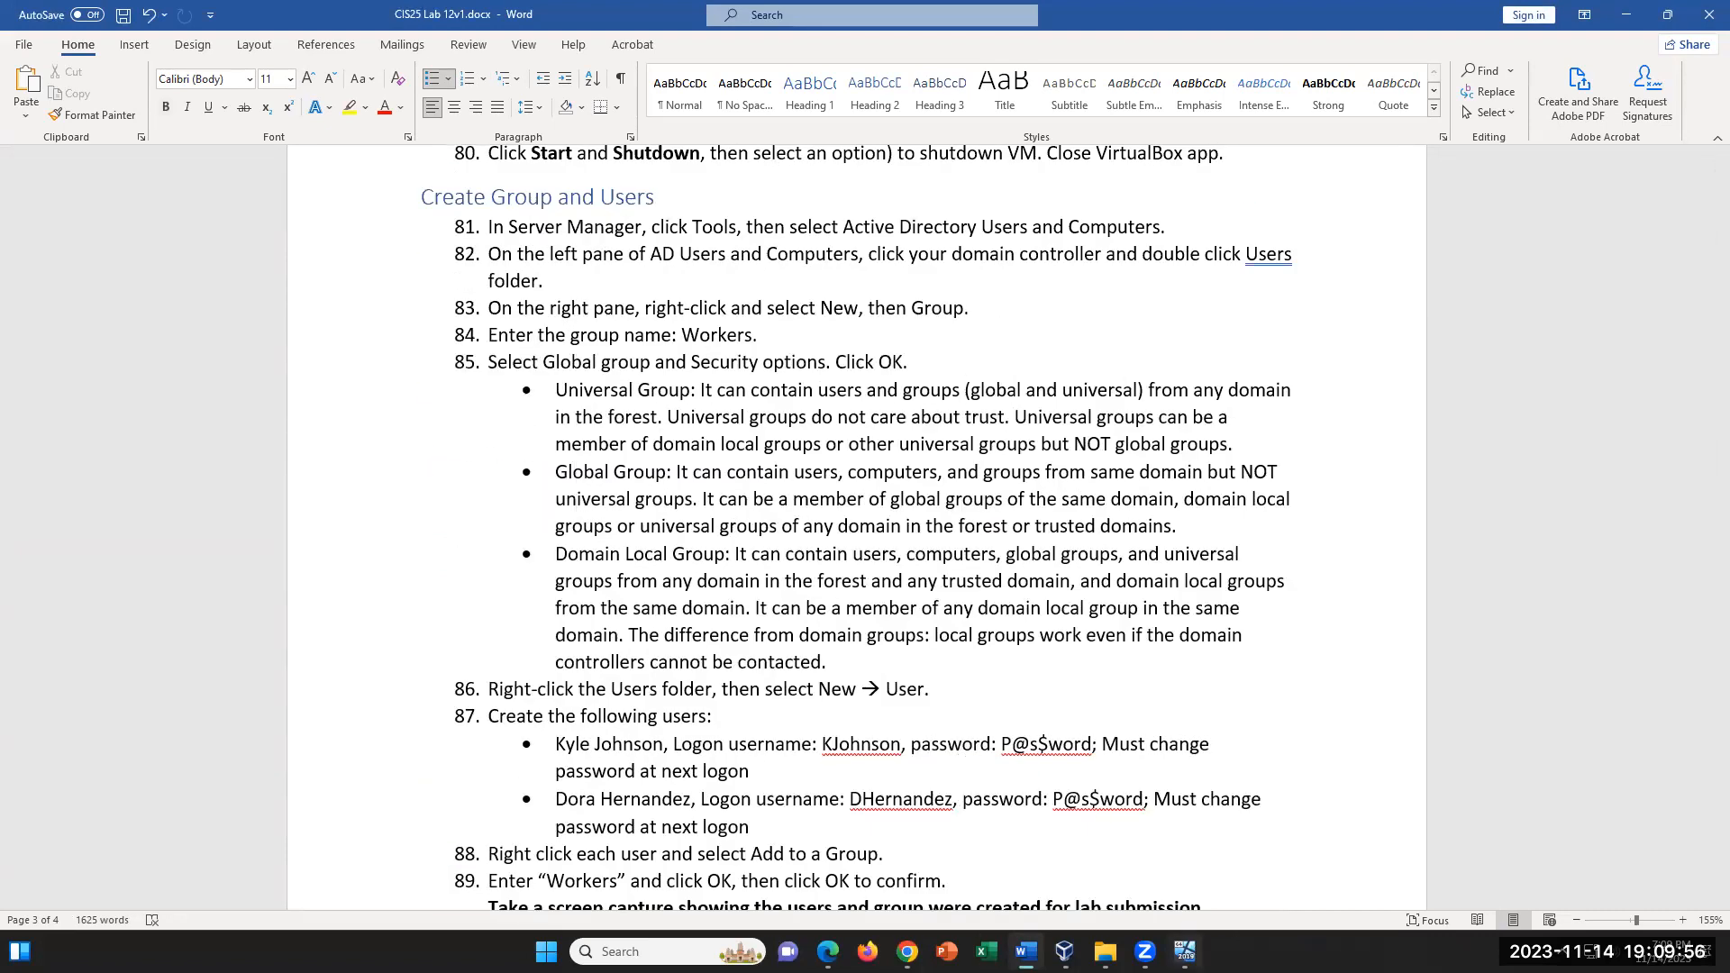
# - Return to the VM, dismiss the Windows Admin Center message, and check the roles and server groups on the Server Manager dashboard
pyautogui.click(1185, 952)
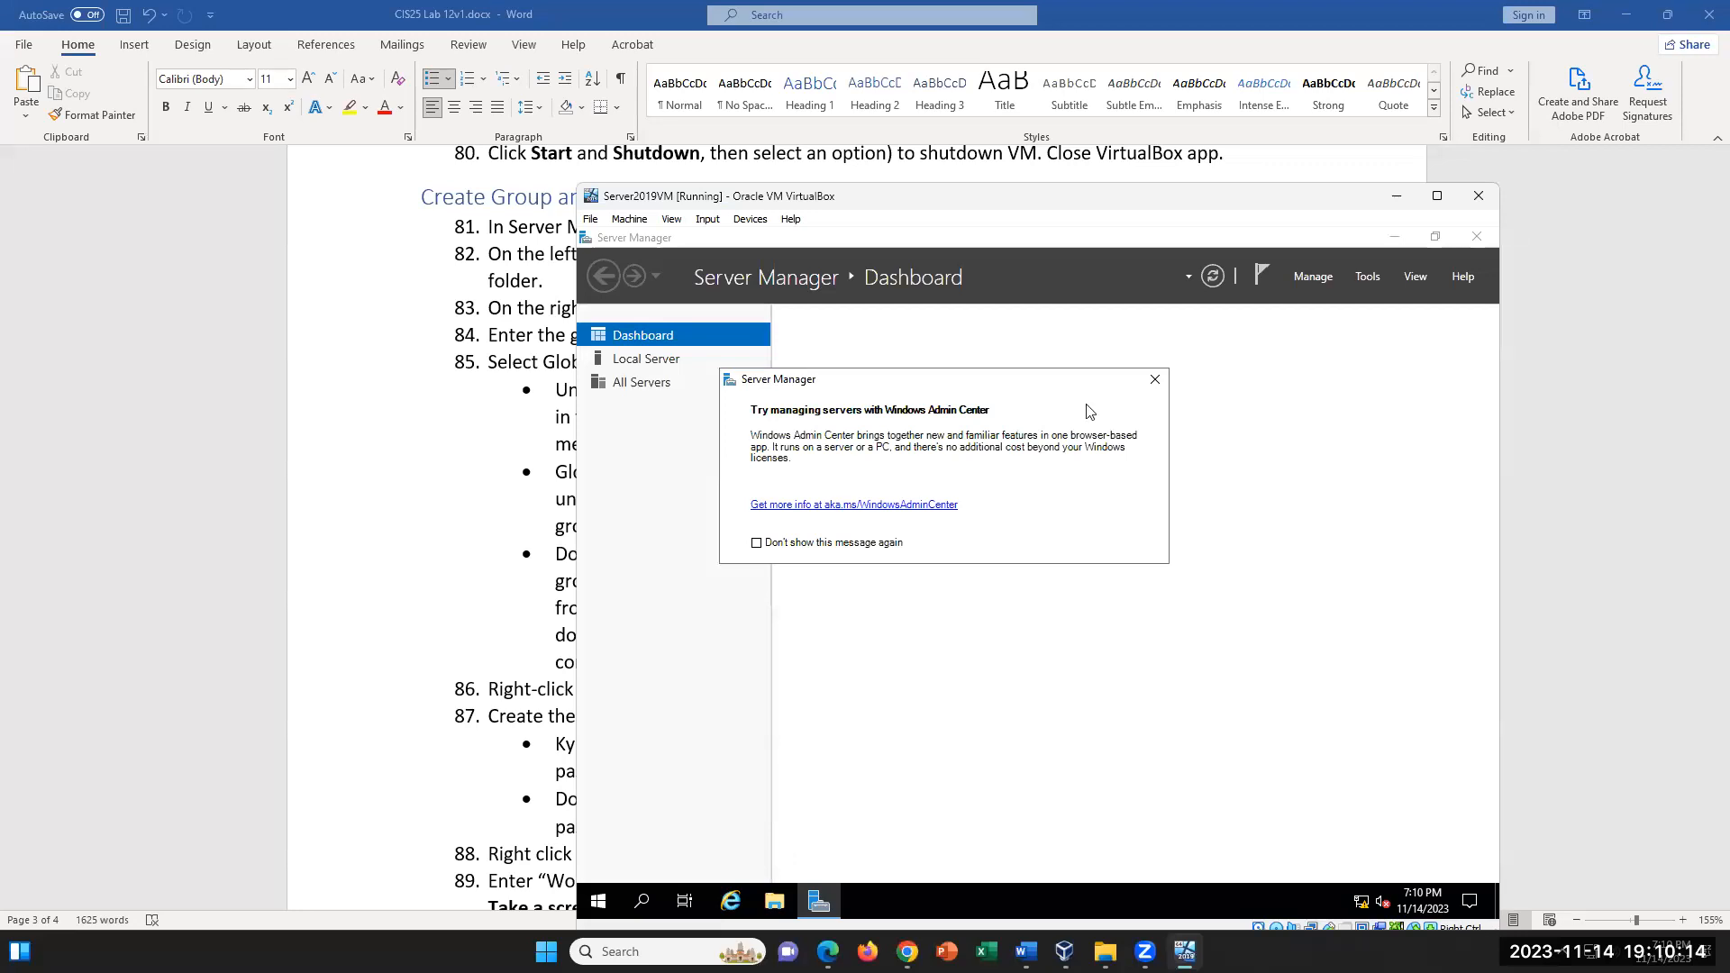
pyautogui.click(1155, 379)
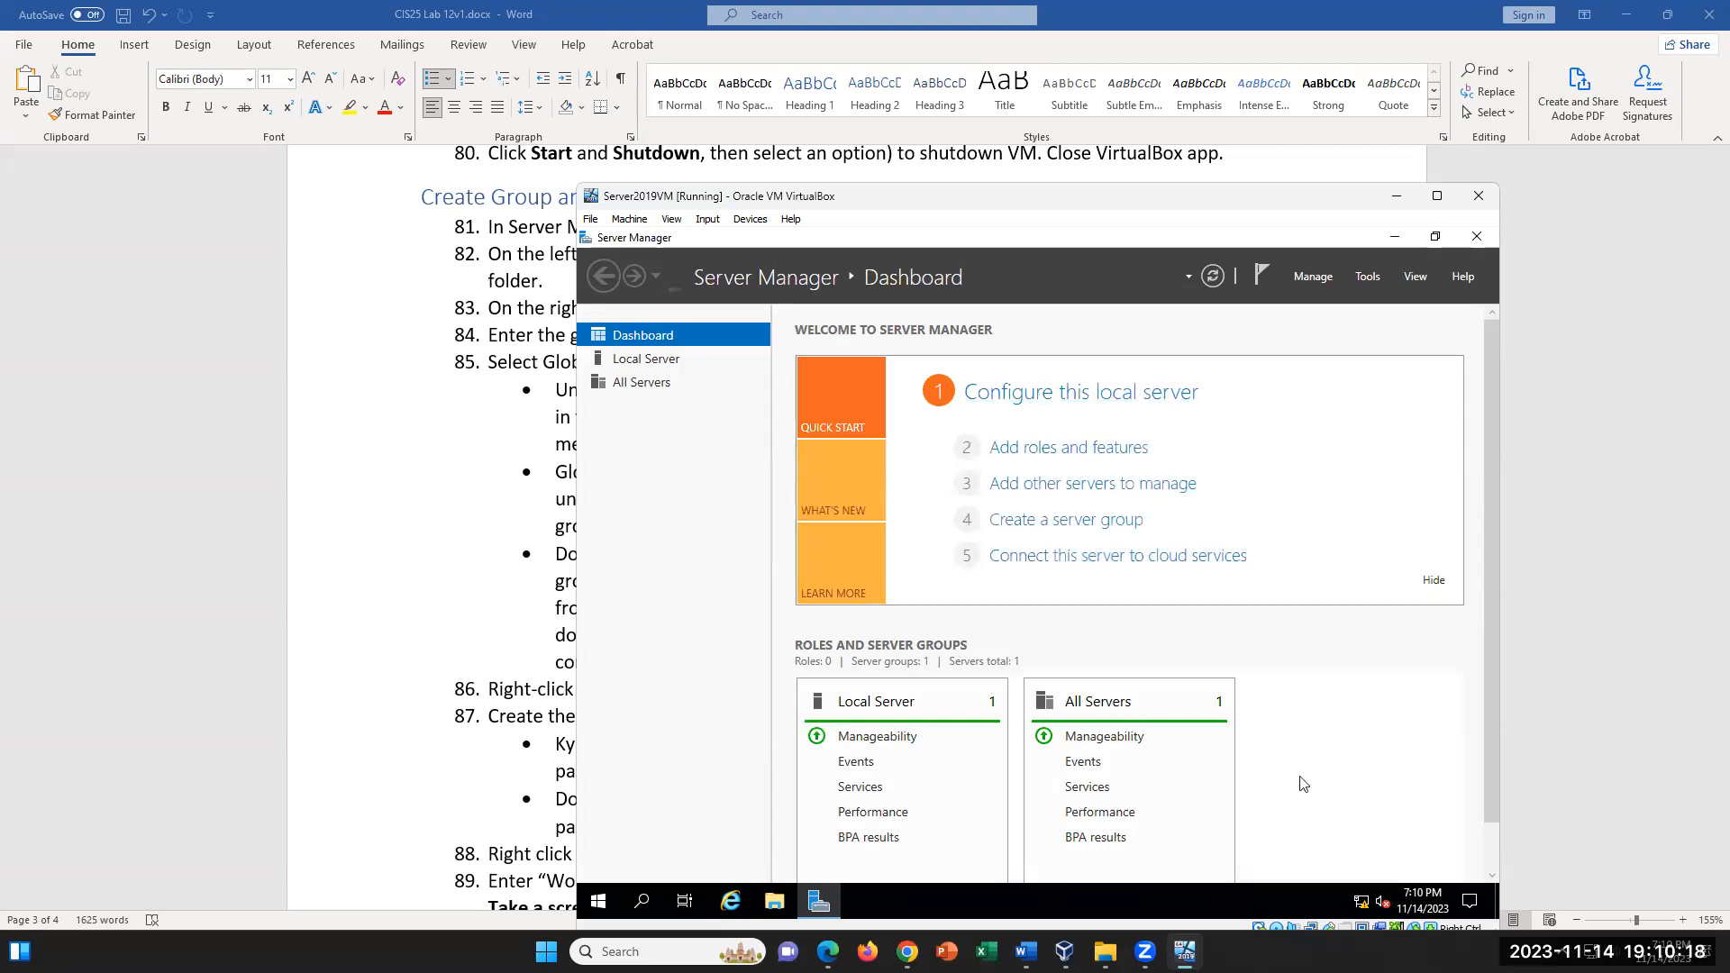
pyautogui.scroll(-1, 1171, 739)
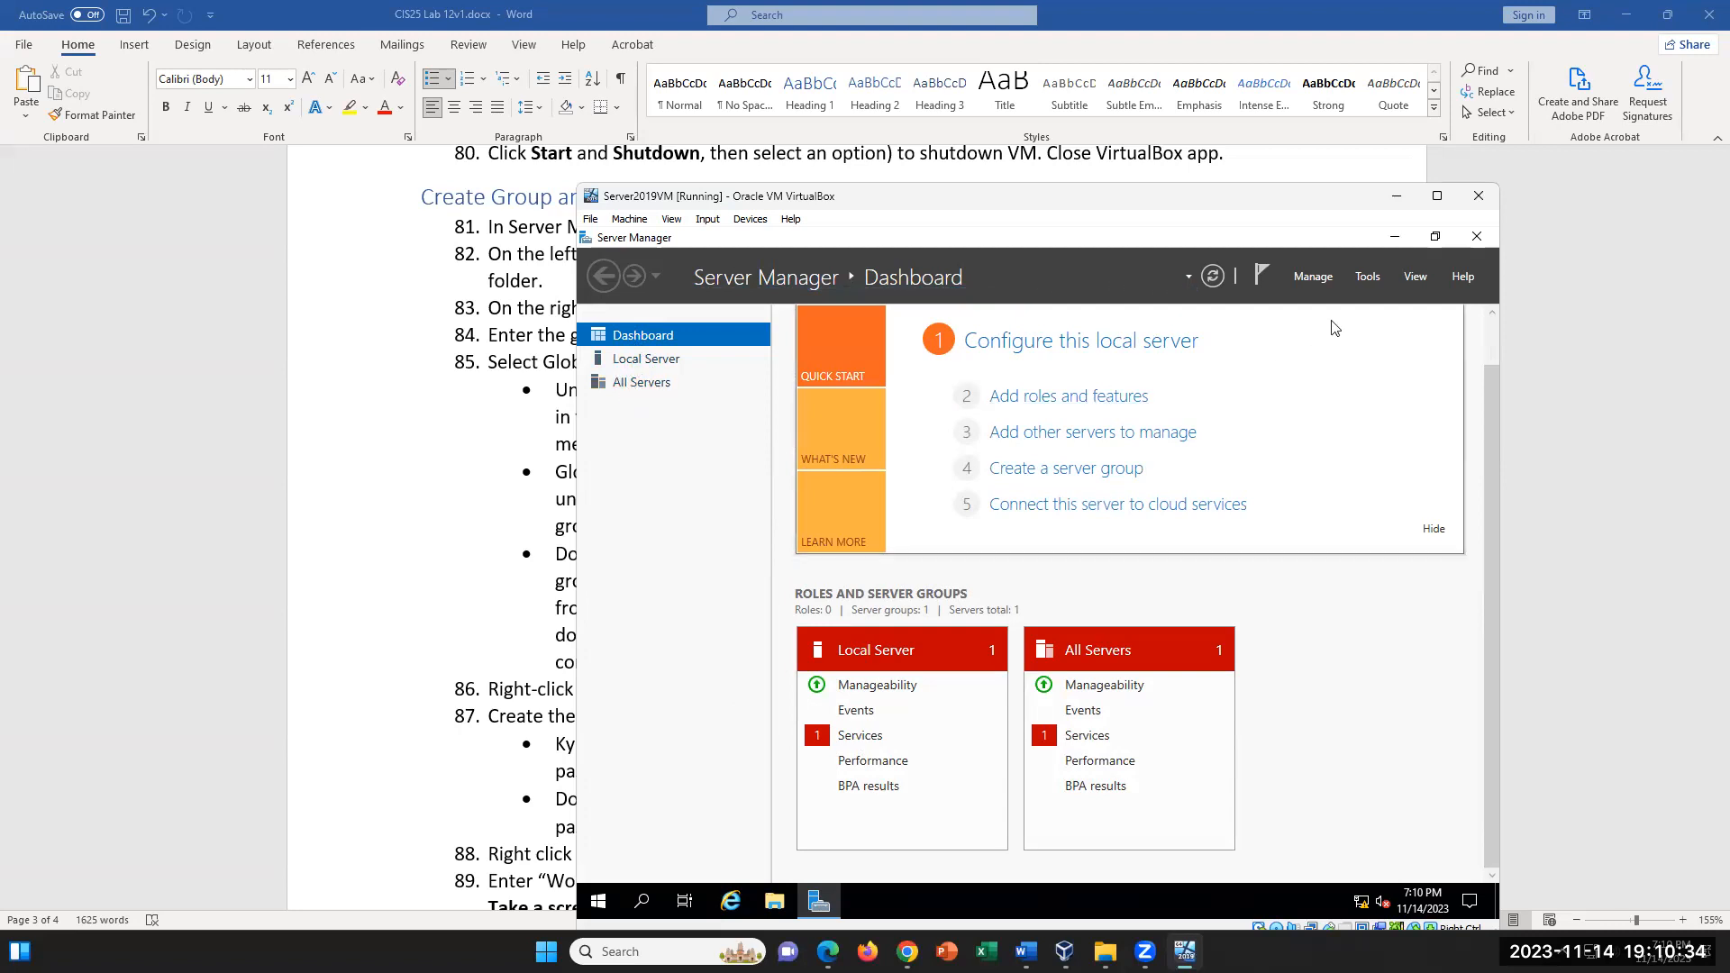
# - Open Active Directory Users and Computers, expand the domain, and display the contents of its Users folder
pyautogui.click(1368, 277)
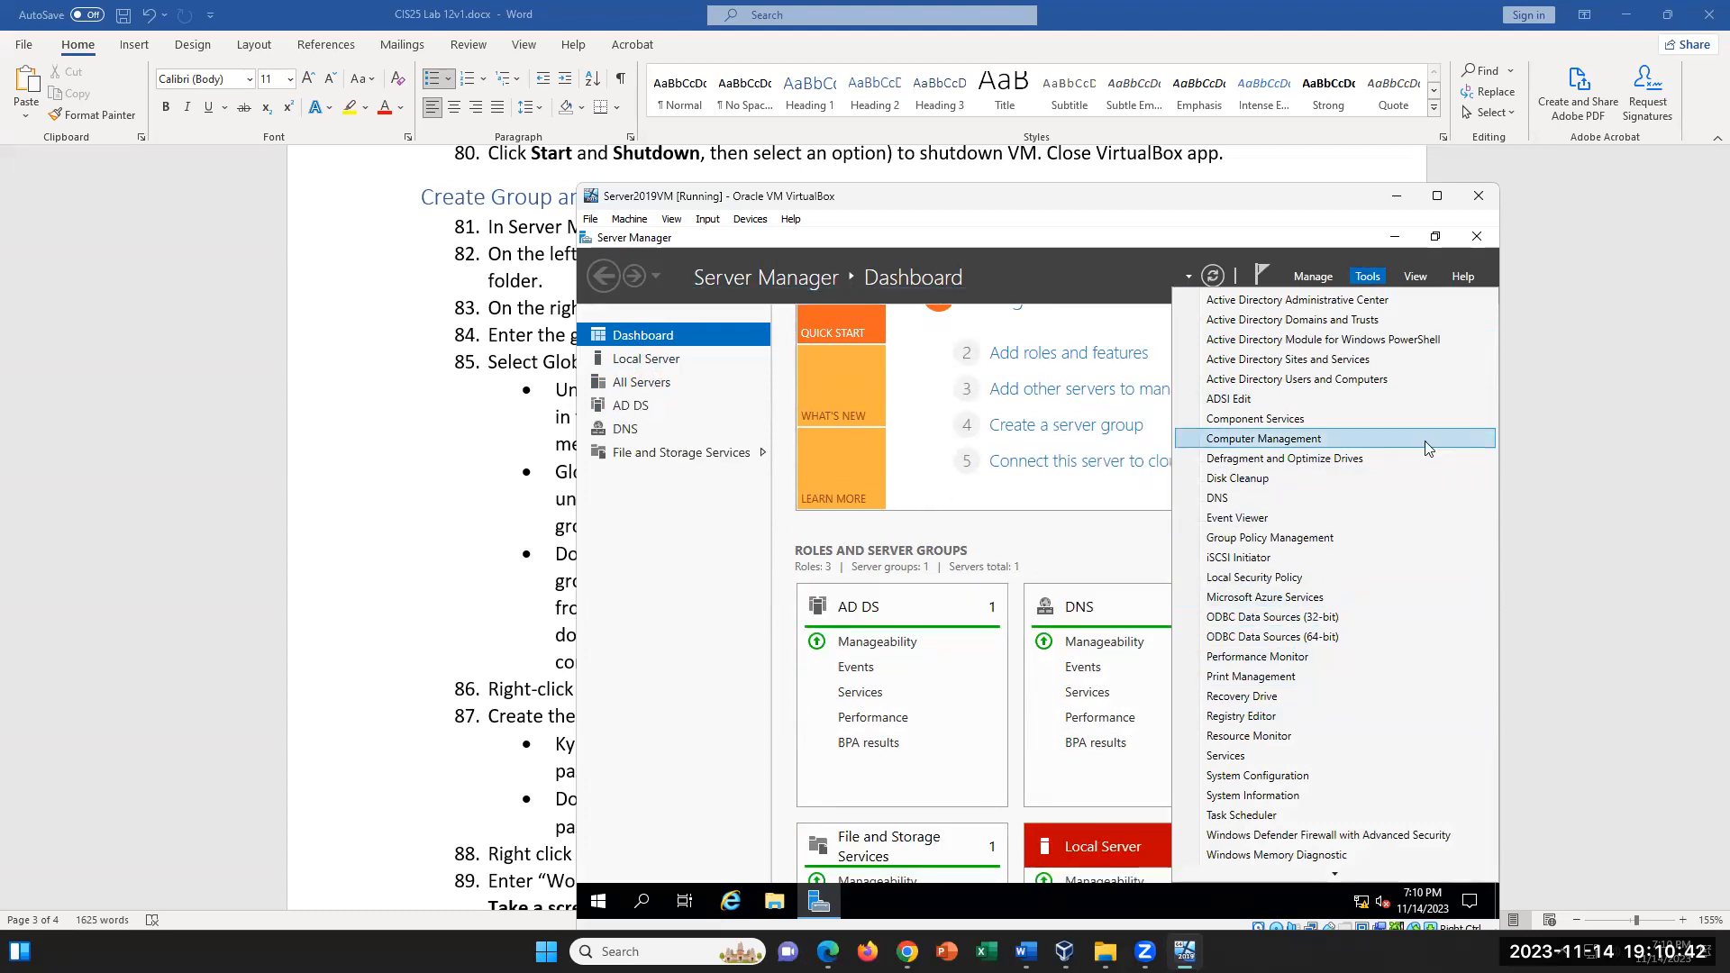
pyautogui.click(1393, 379)
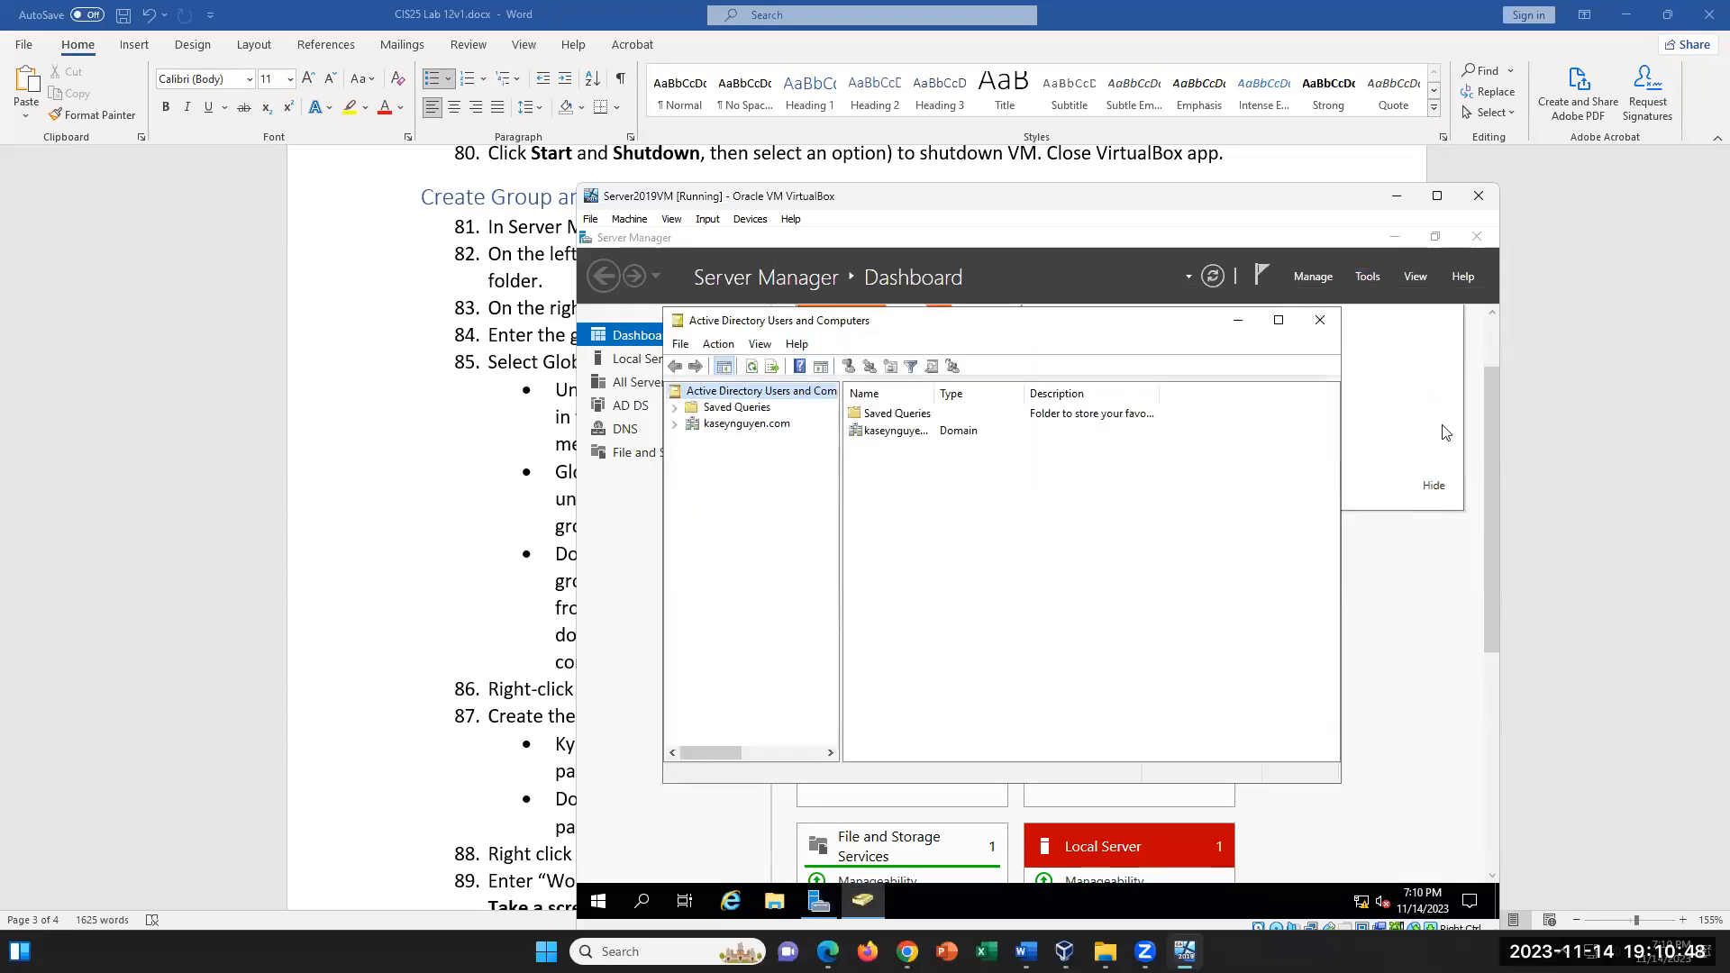
pyautogui.click(674, 423)
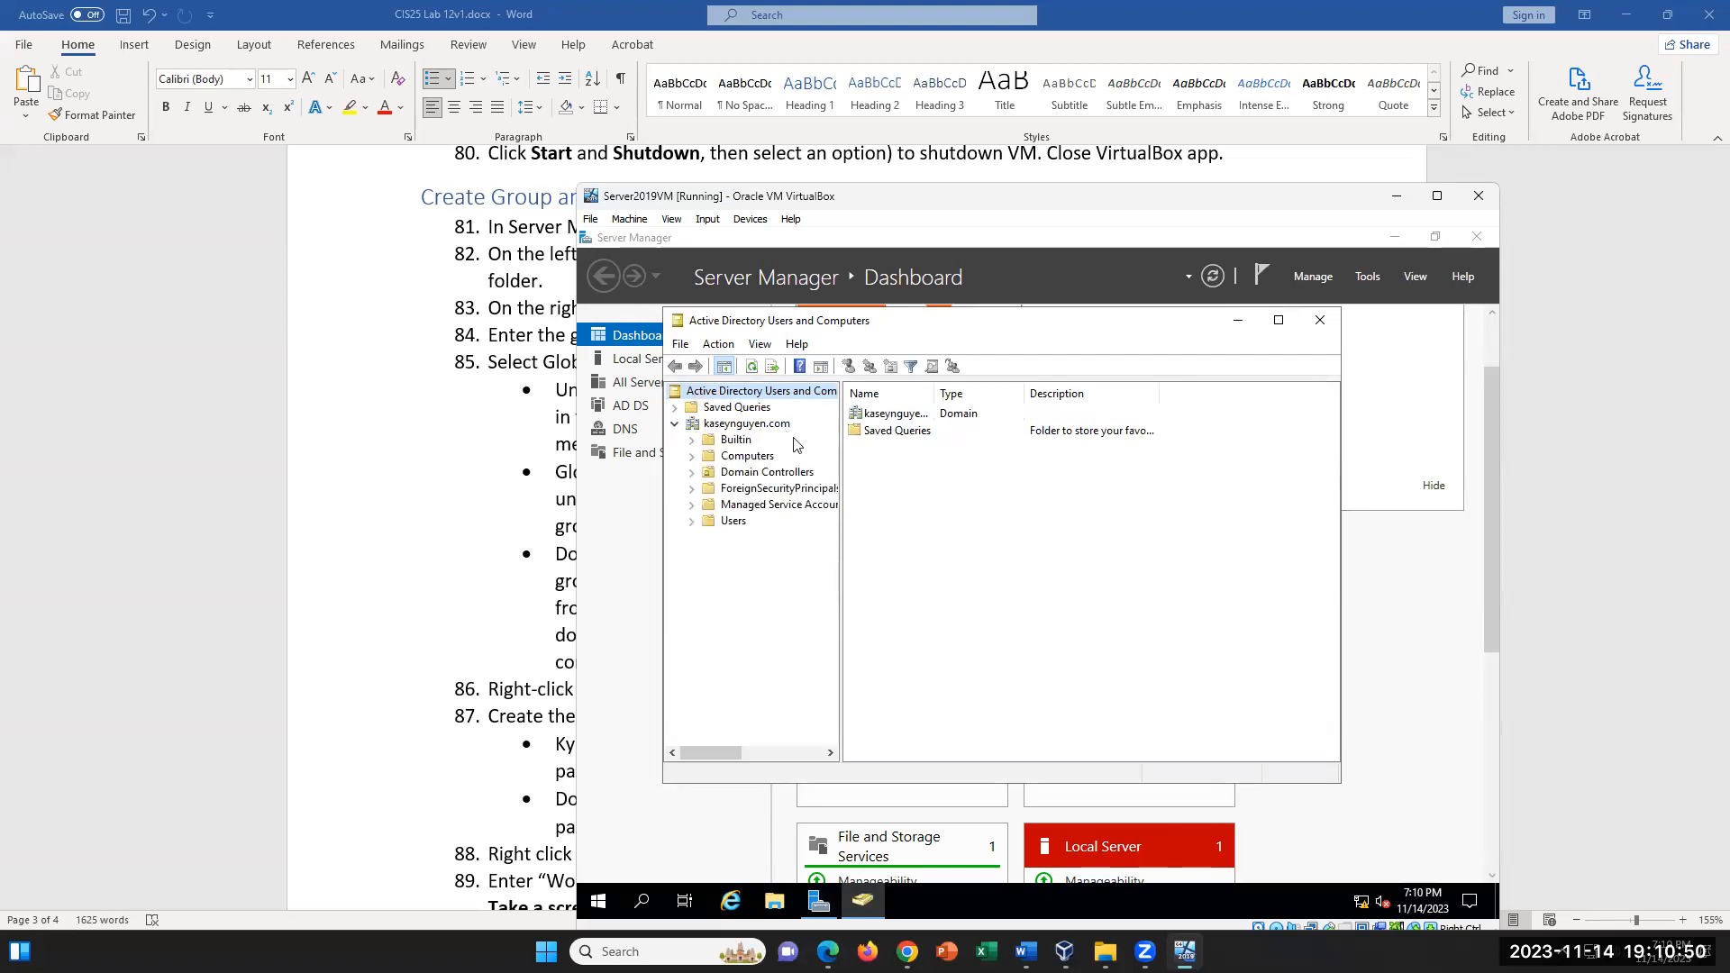
pyautogui.click(733, 521)
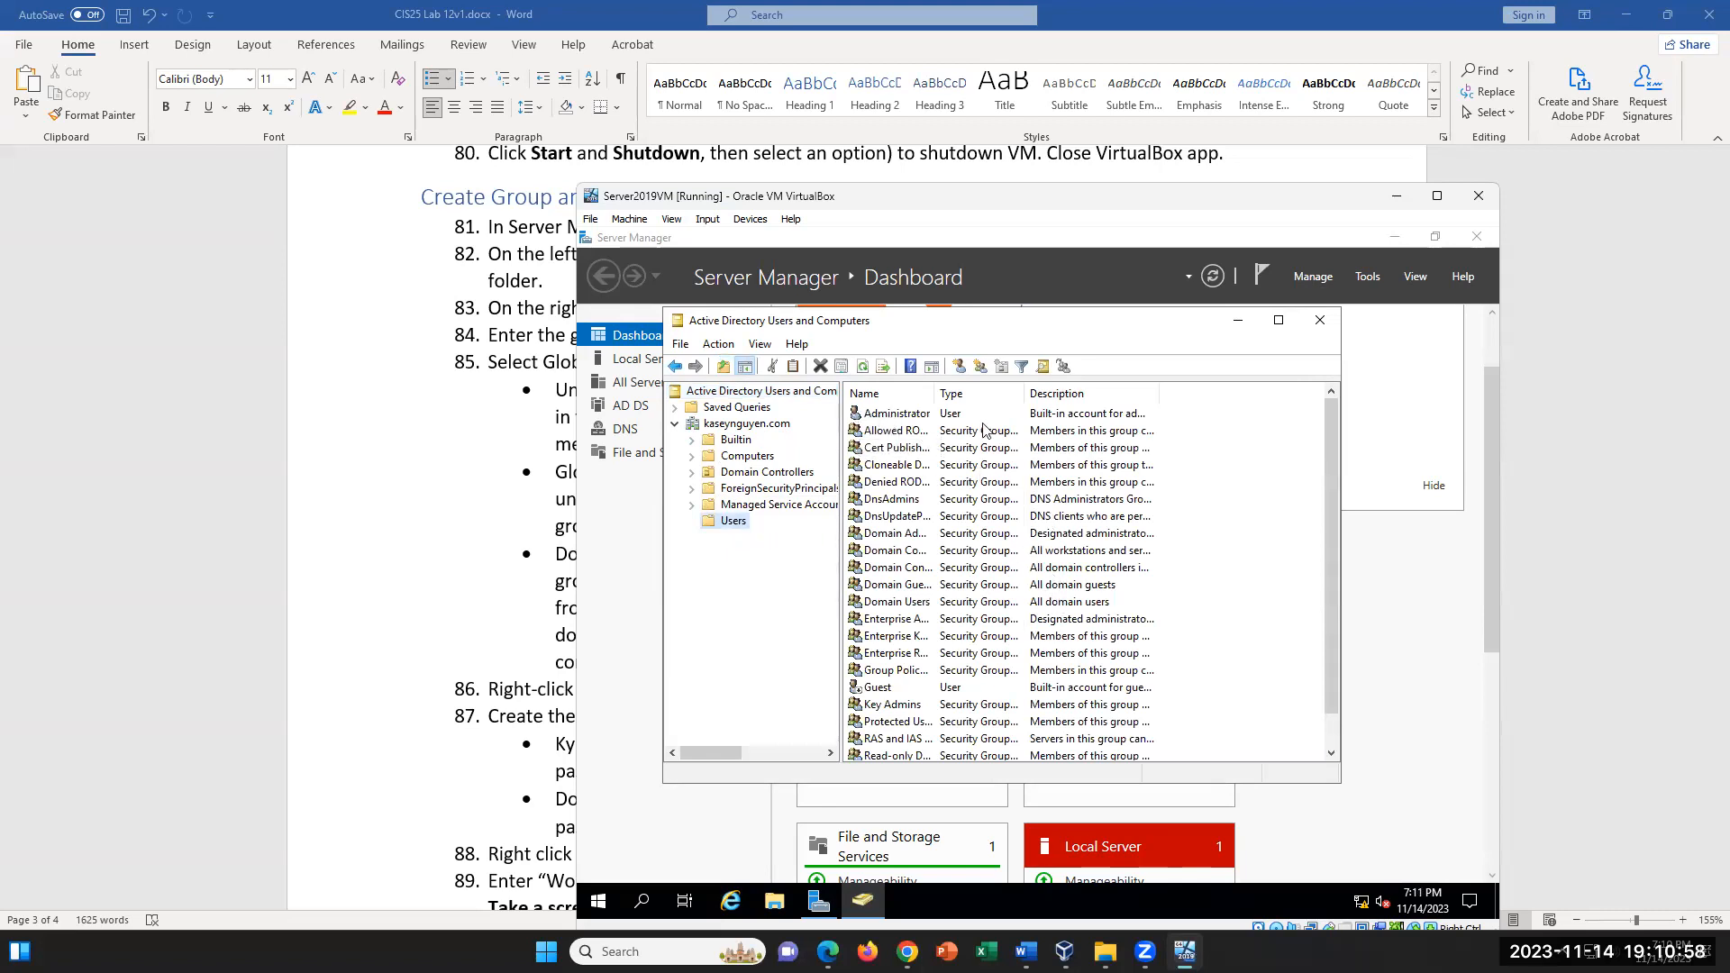
# - Widen the Type and Description columns so the full group types and more of the descriptions can be read
pyautogui.scroll(-1, 876, 487)
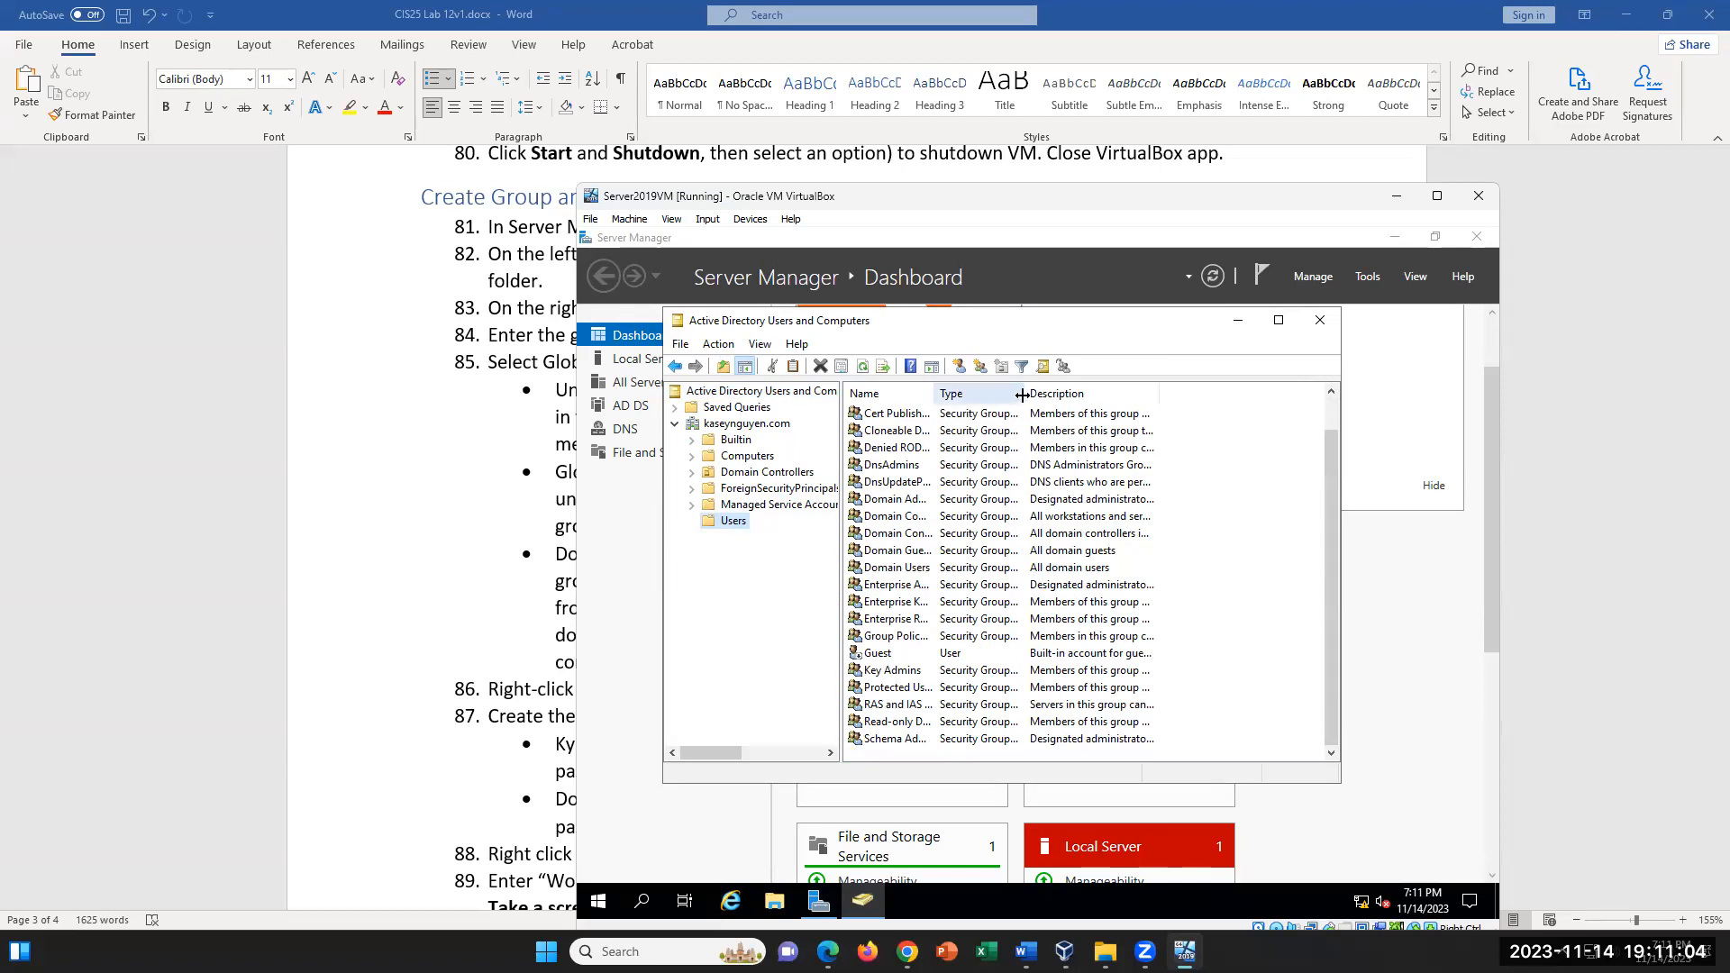
pyautogui.moveTo(1024, 394); pyautogui.dragTo(1075, 394)
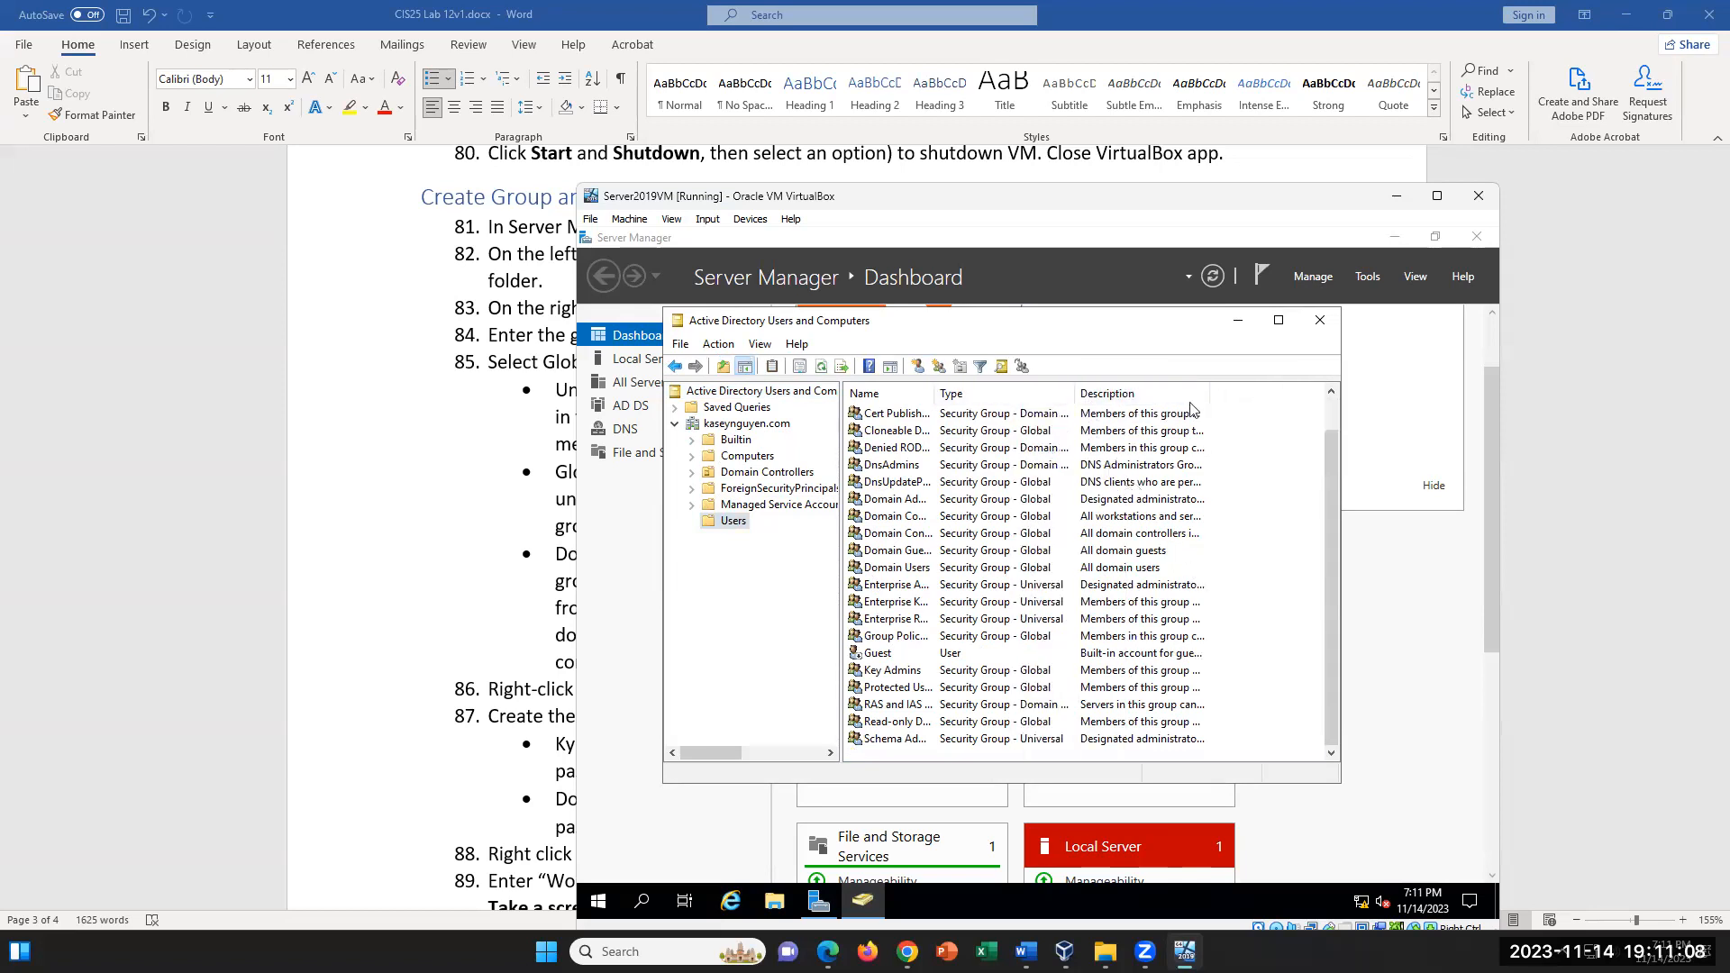
pyautogui.moveTo(1210, 394); pyautogui.dragTo(1260, 394)
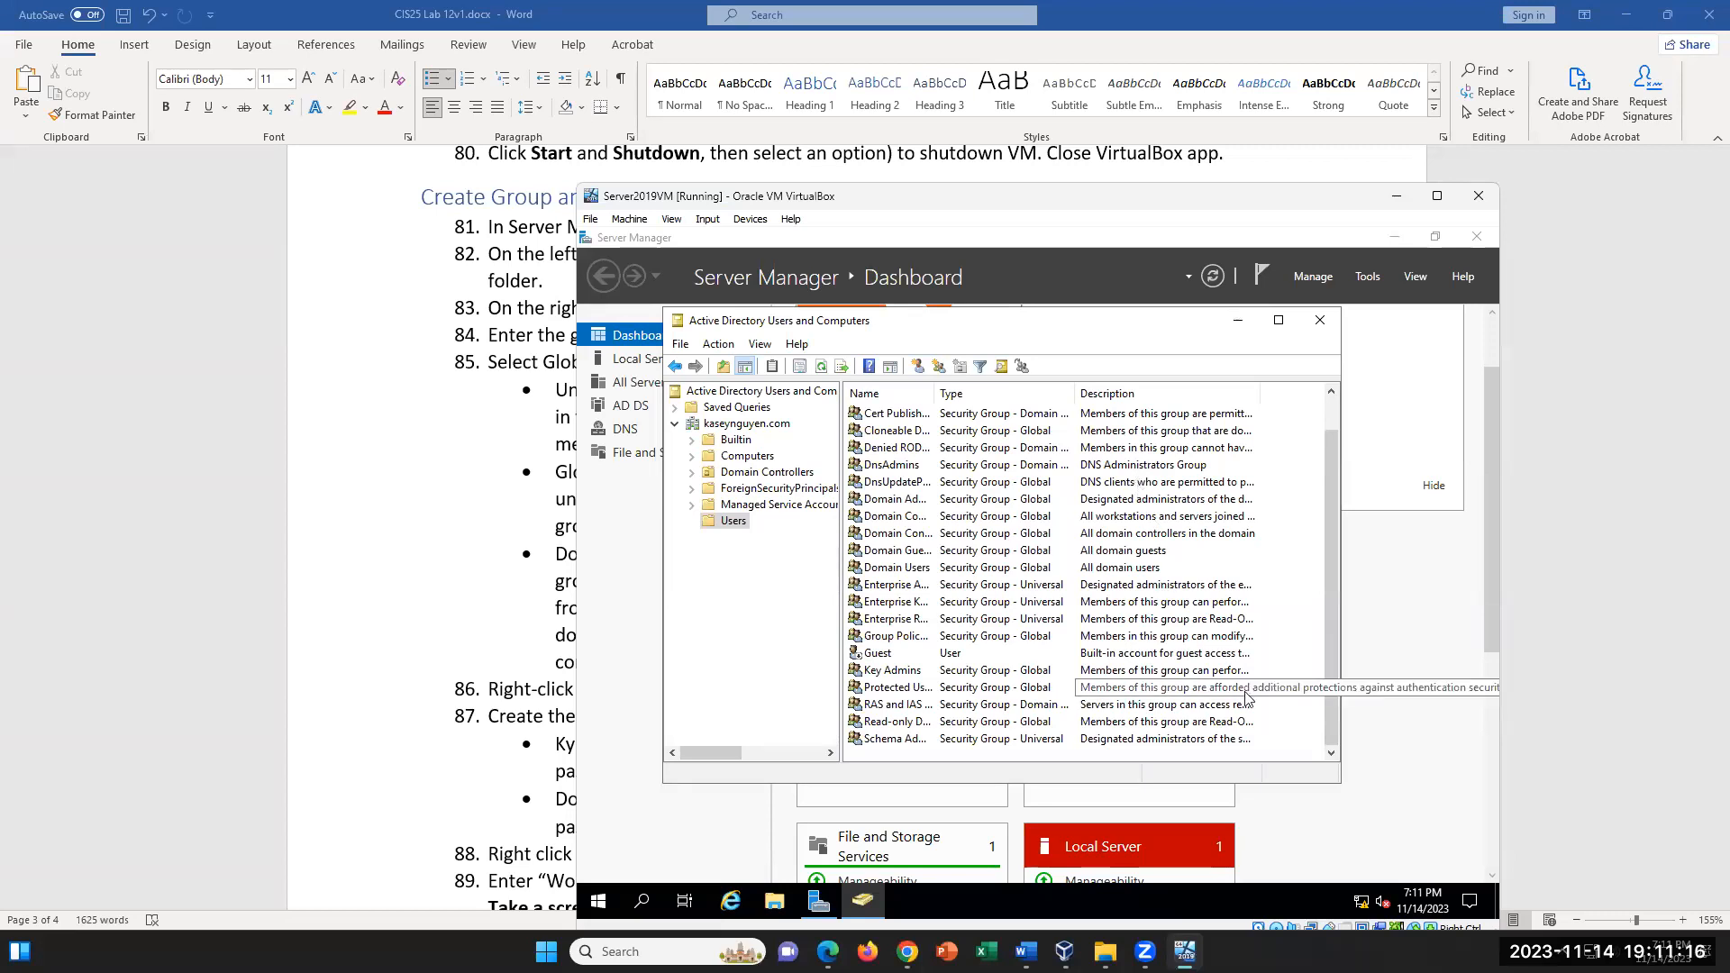
# - Start a new User object in the domain's Users folder
pyautogui.rightClick(731, 522)
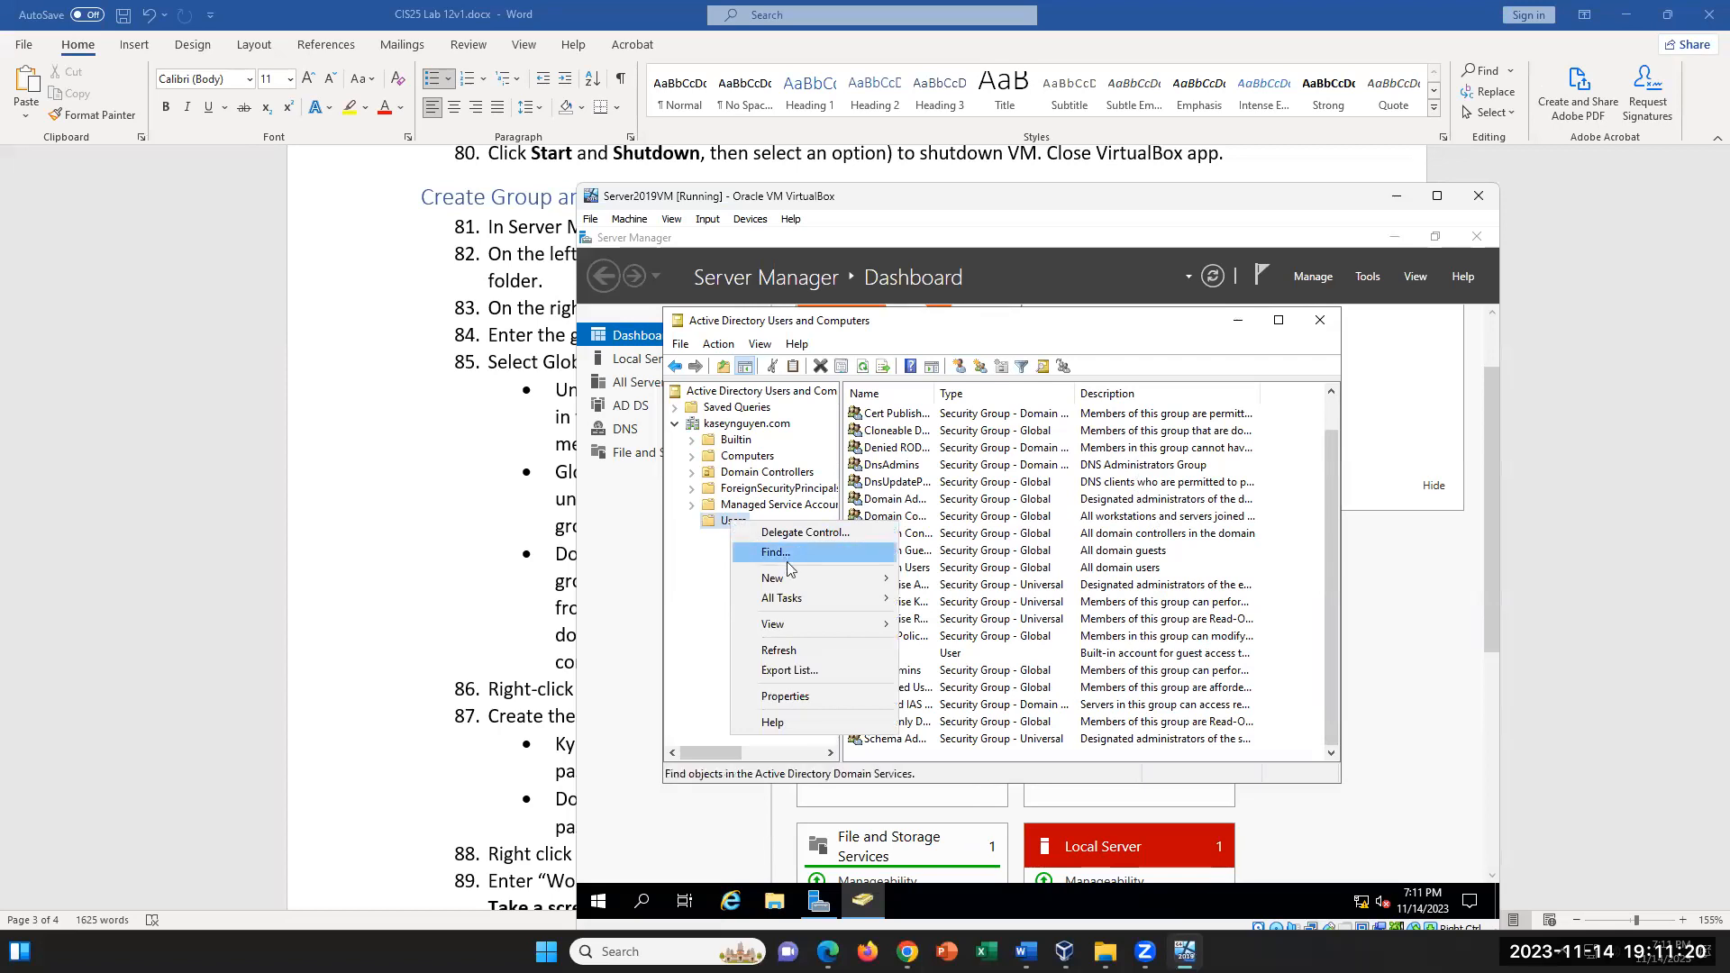
pyautogui.moveTo(795, 583)
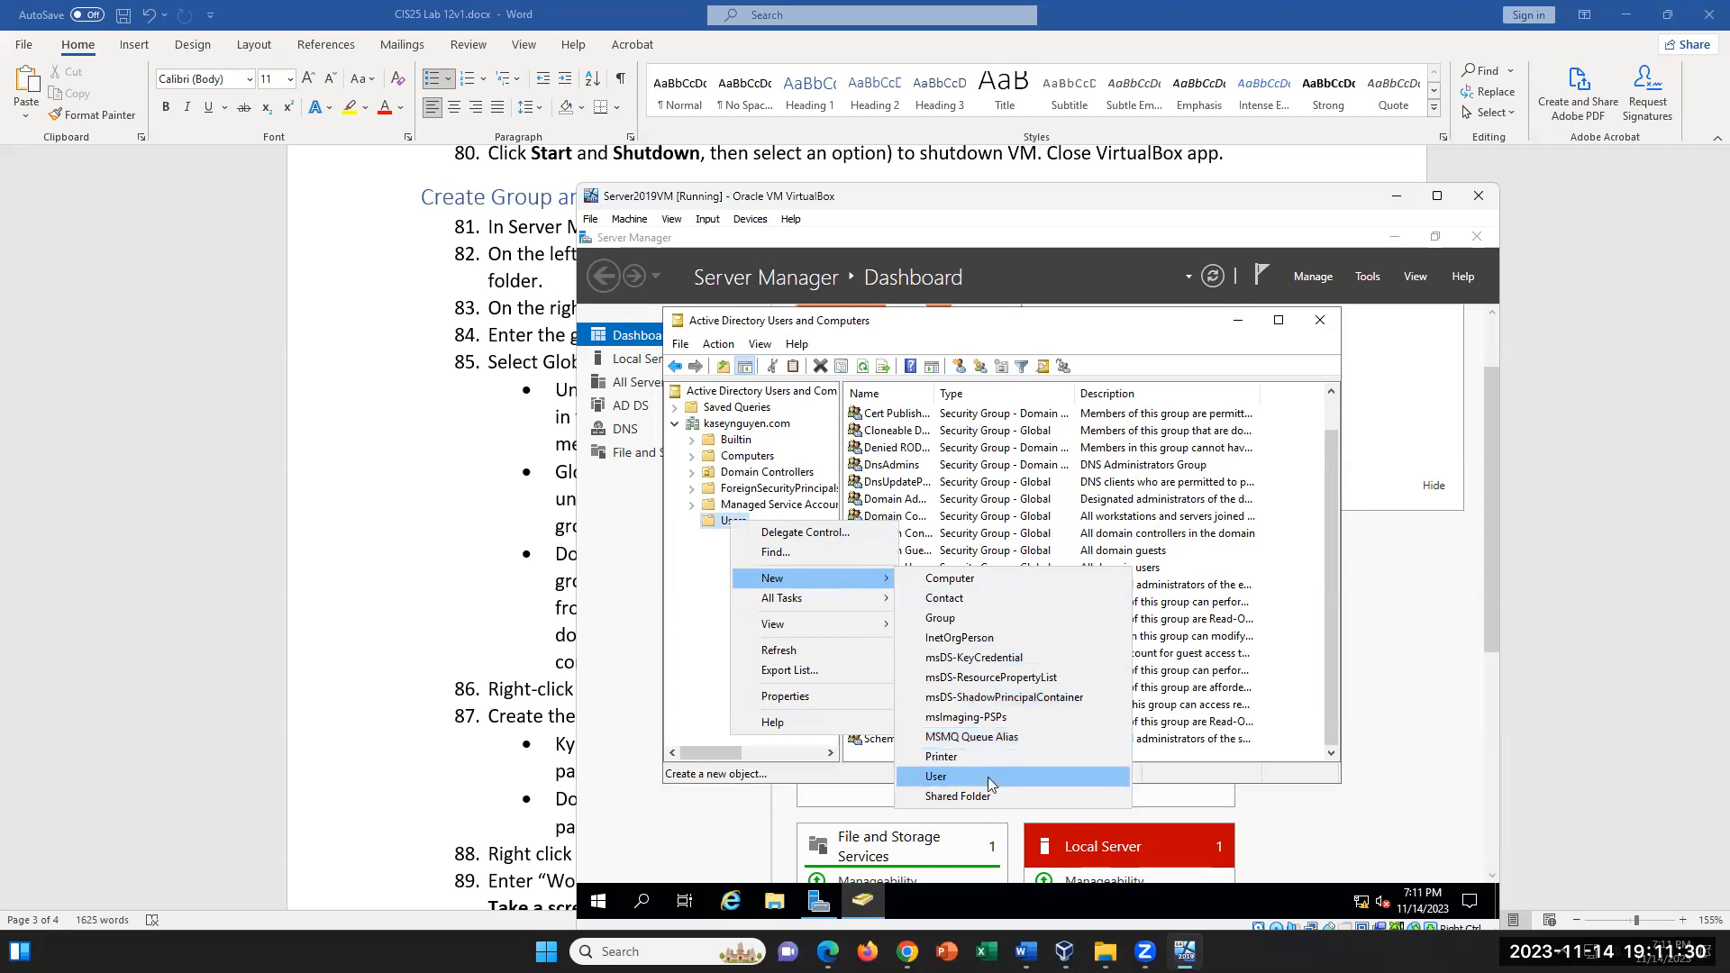
pyautogui.rightClick(1287, 559)
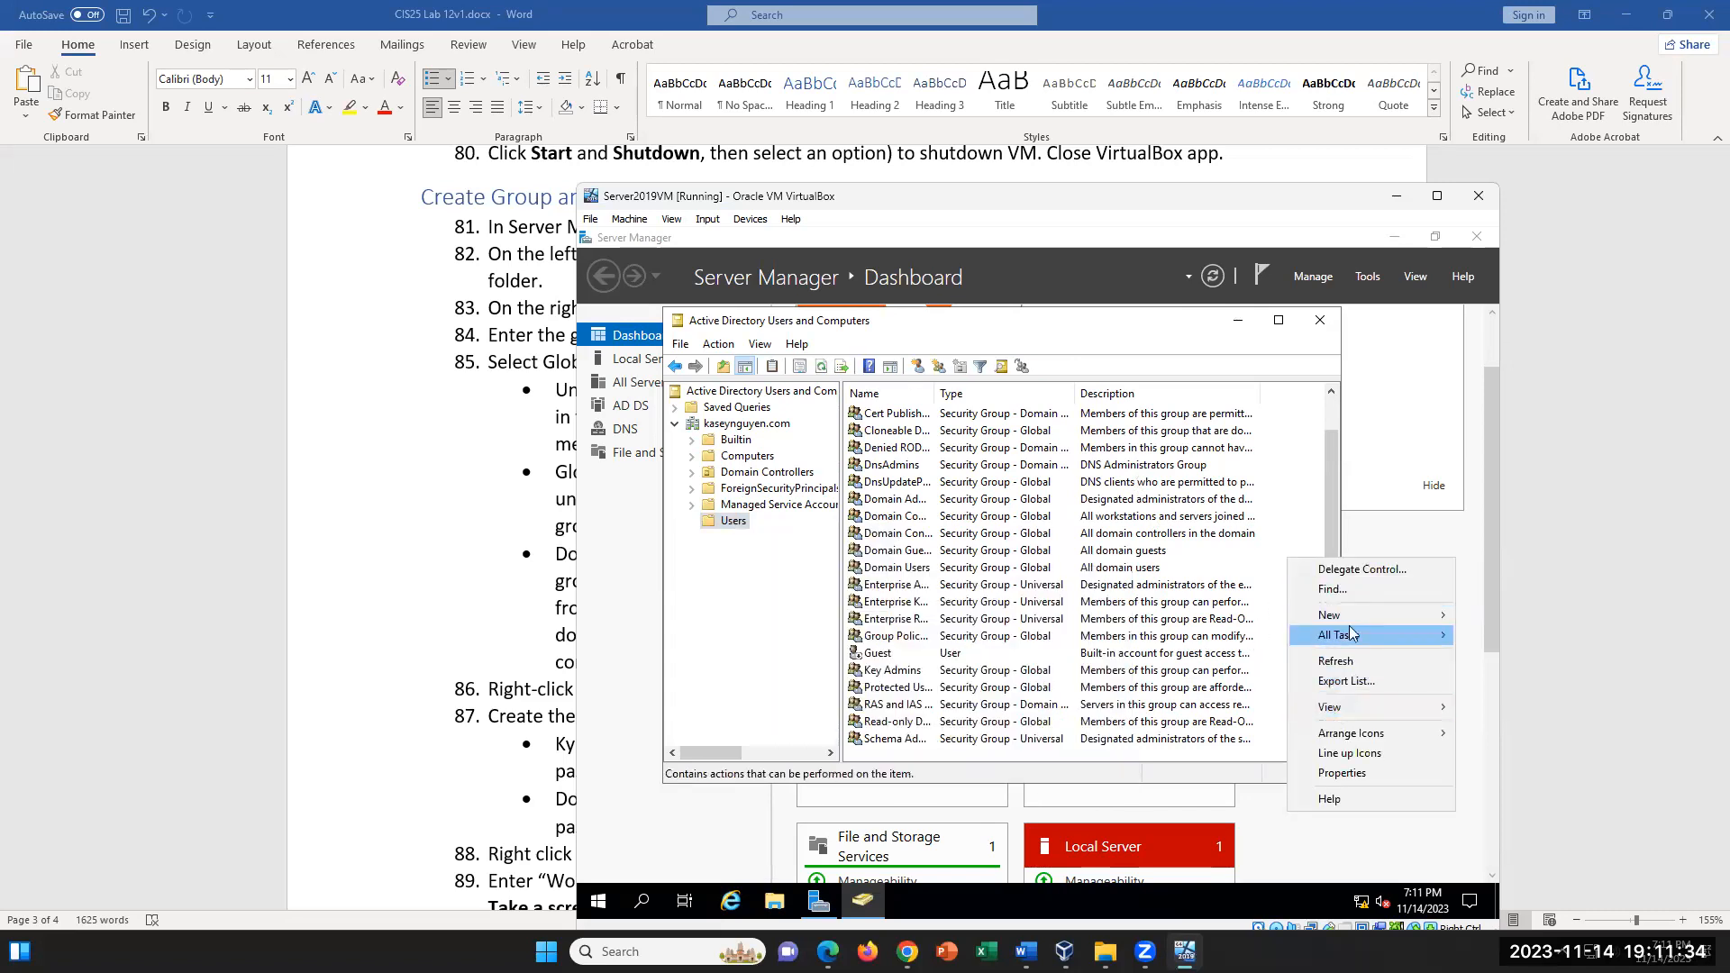
pyautogui.moveTo(1355, 613)
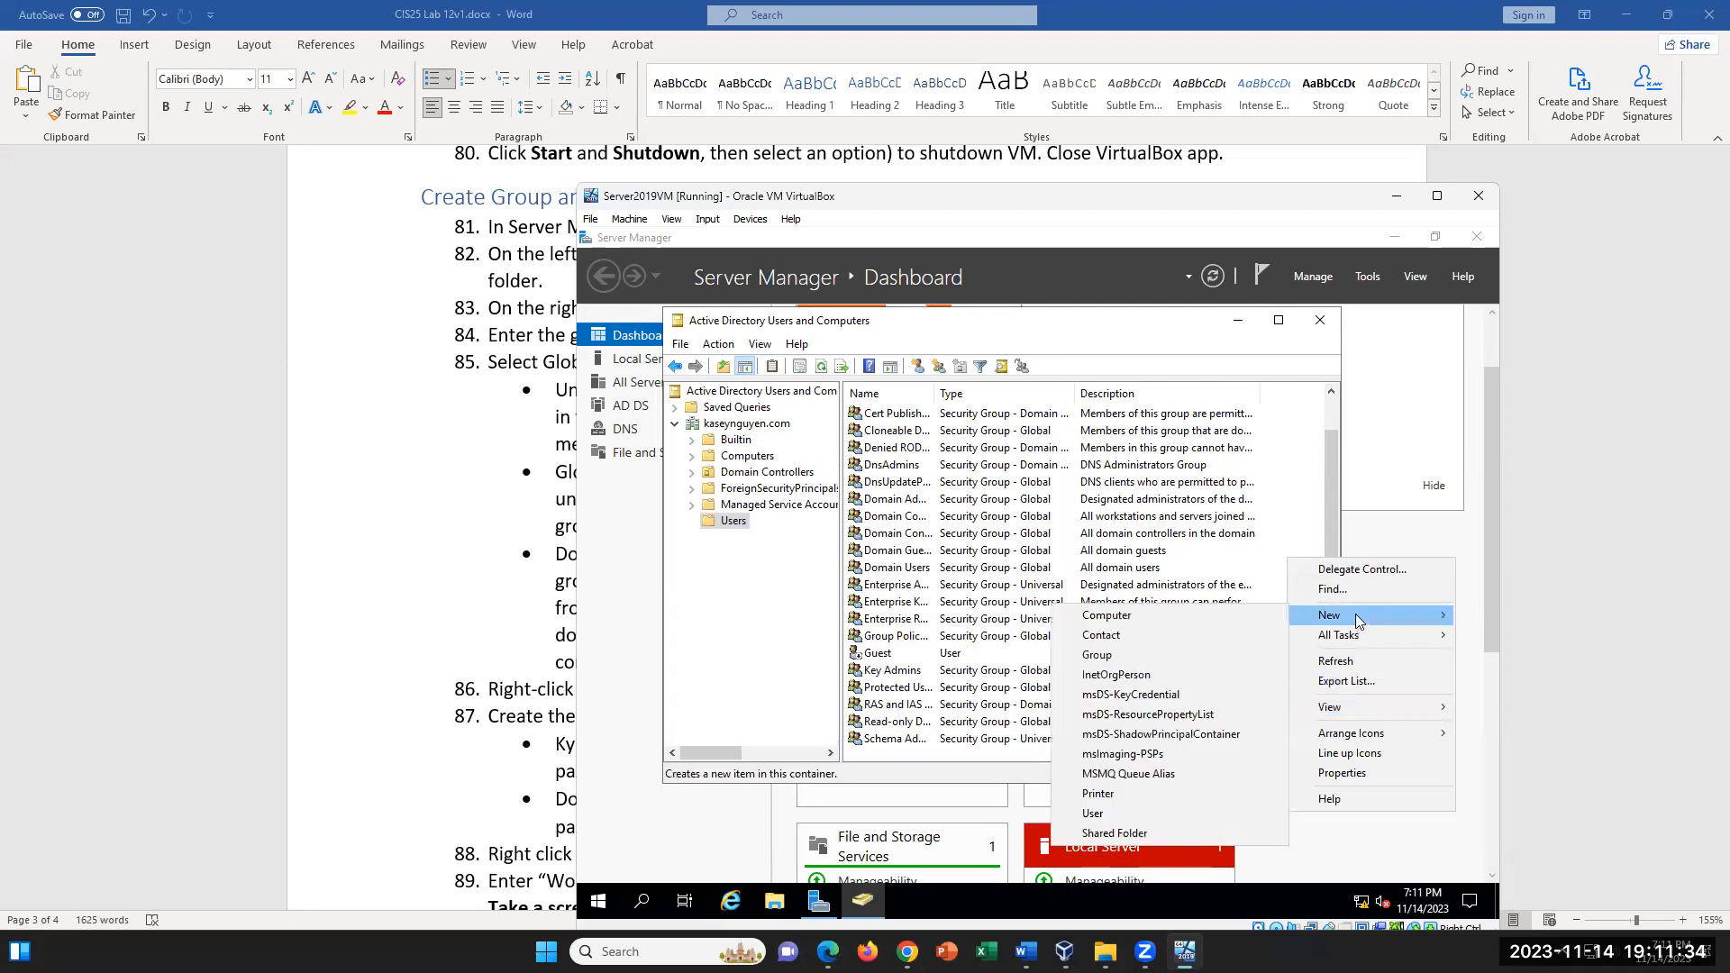
pyautogui.click(1127, 813)
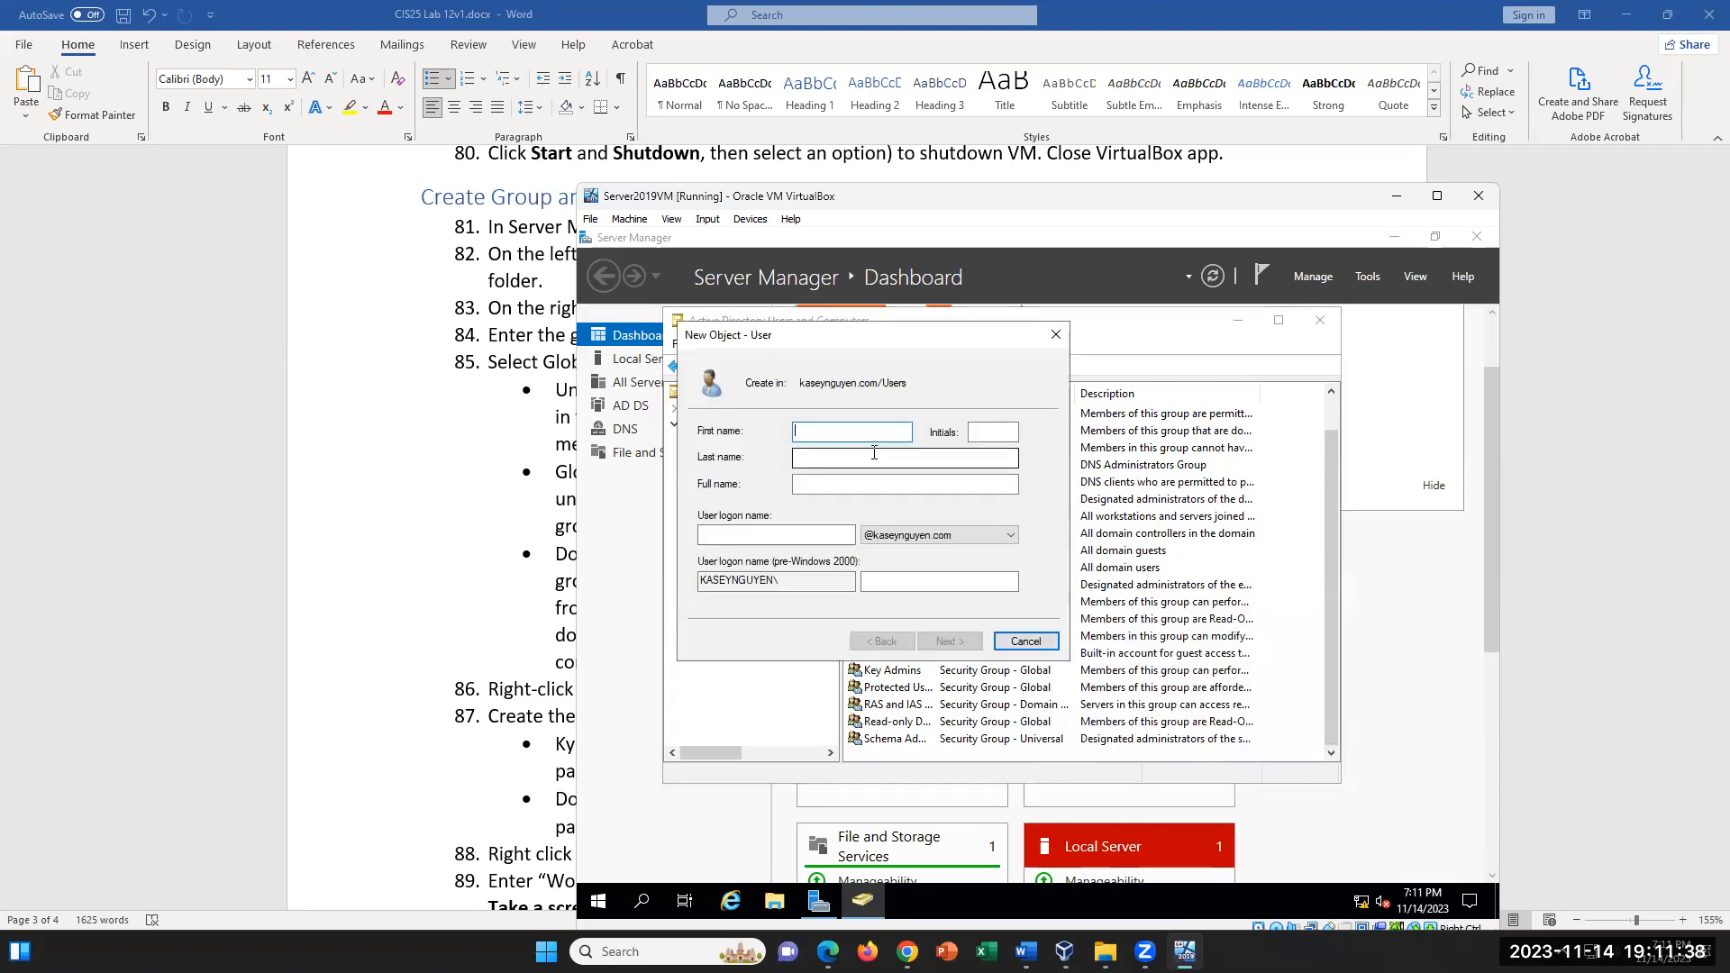
# - Check steps 86 to 90 of the Word lab document for the user details and the Workers group, and return to the VM
pyautogui.click(377, 418)
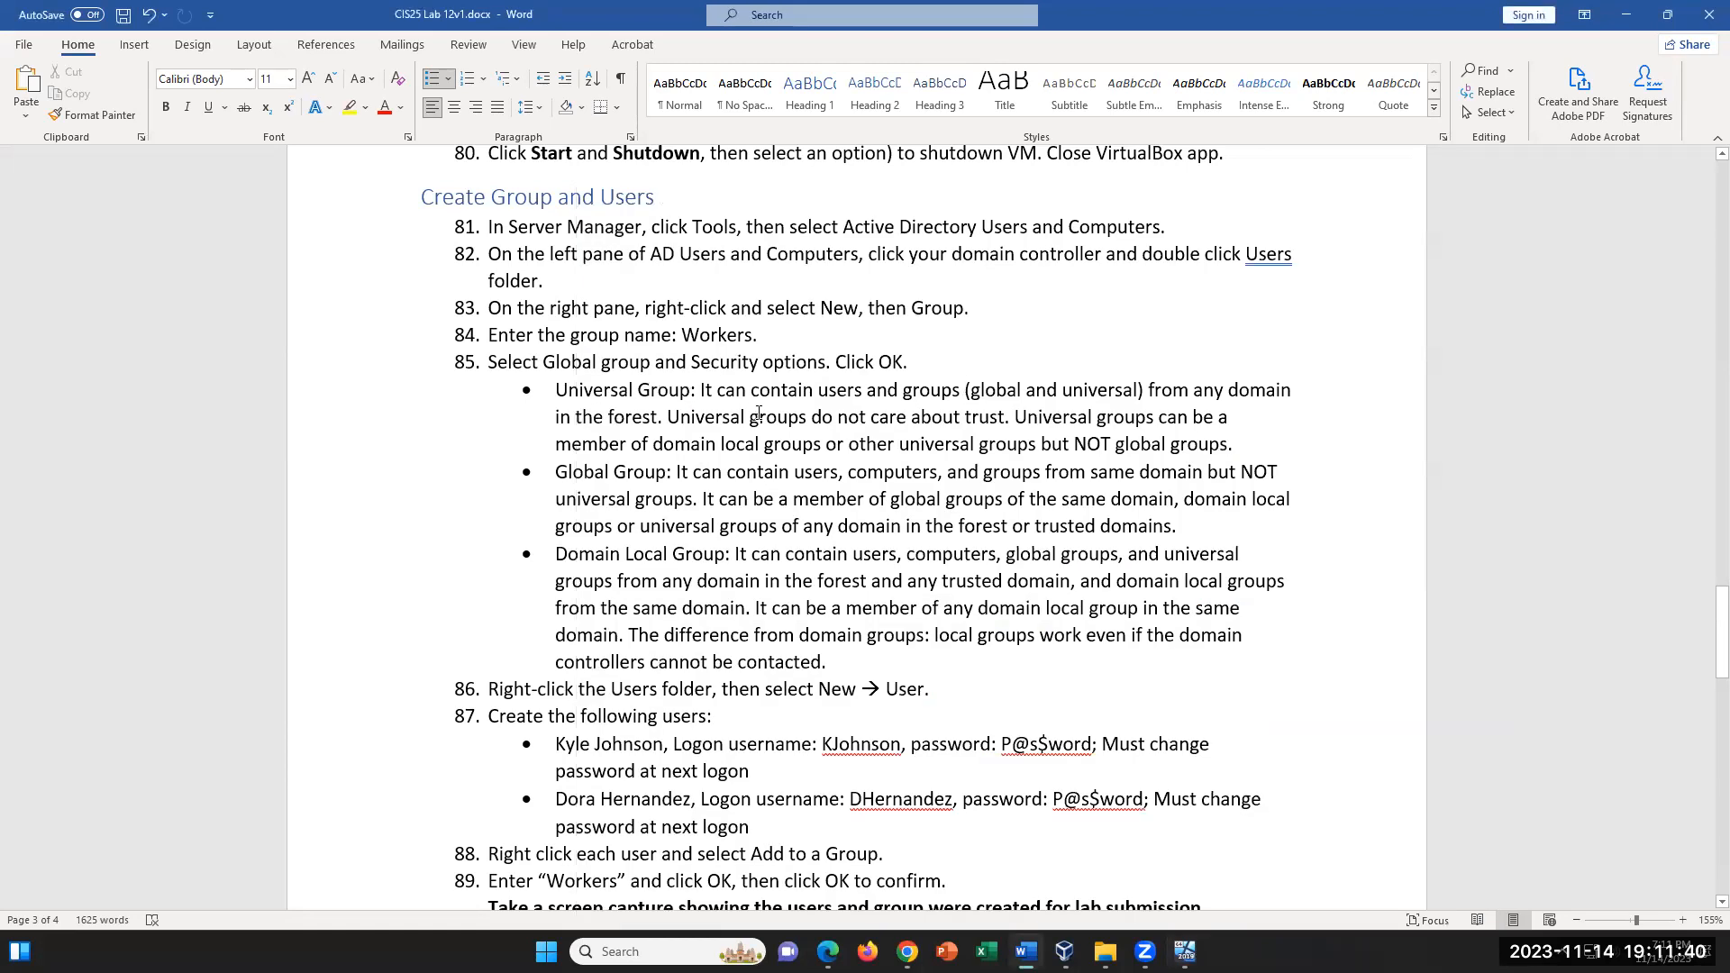
pyautogui.scroll(-4, 748, 413)
pyautogui.scroll(1, 759, 414)
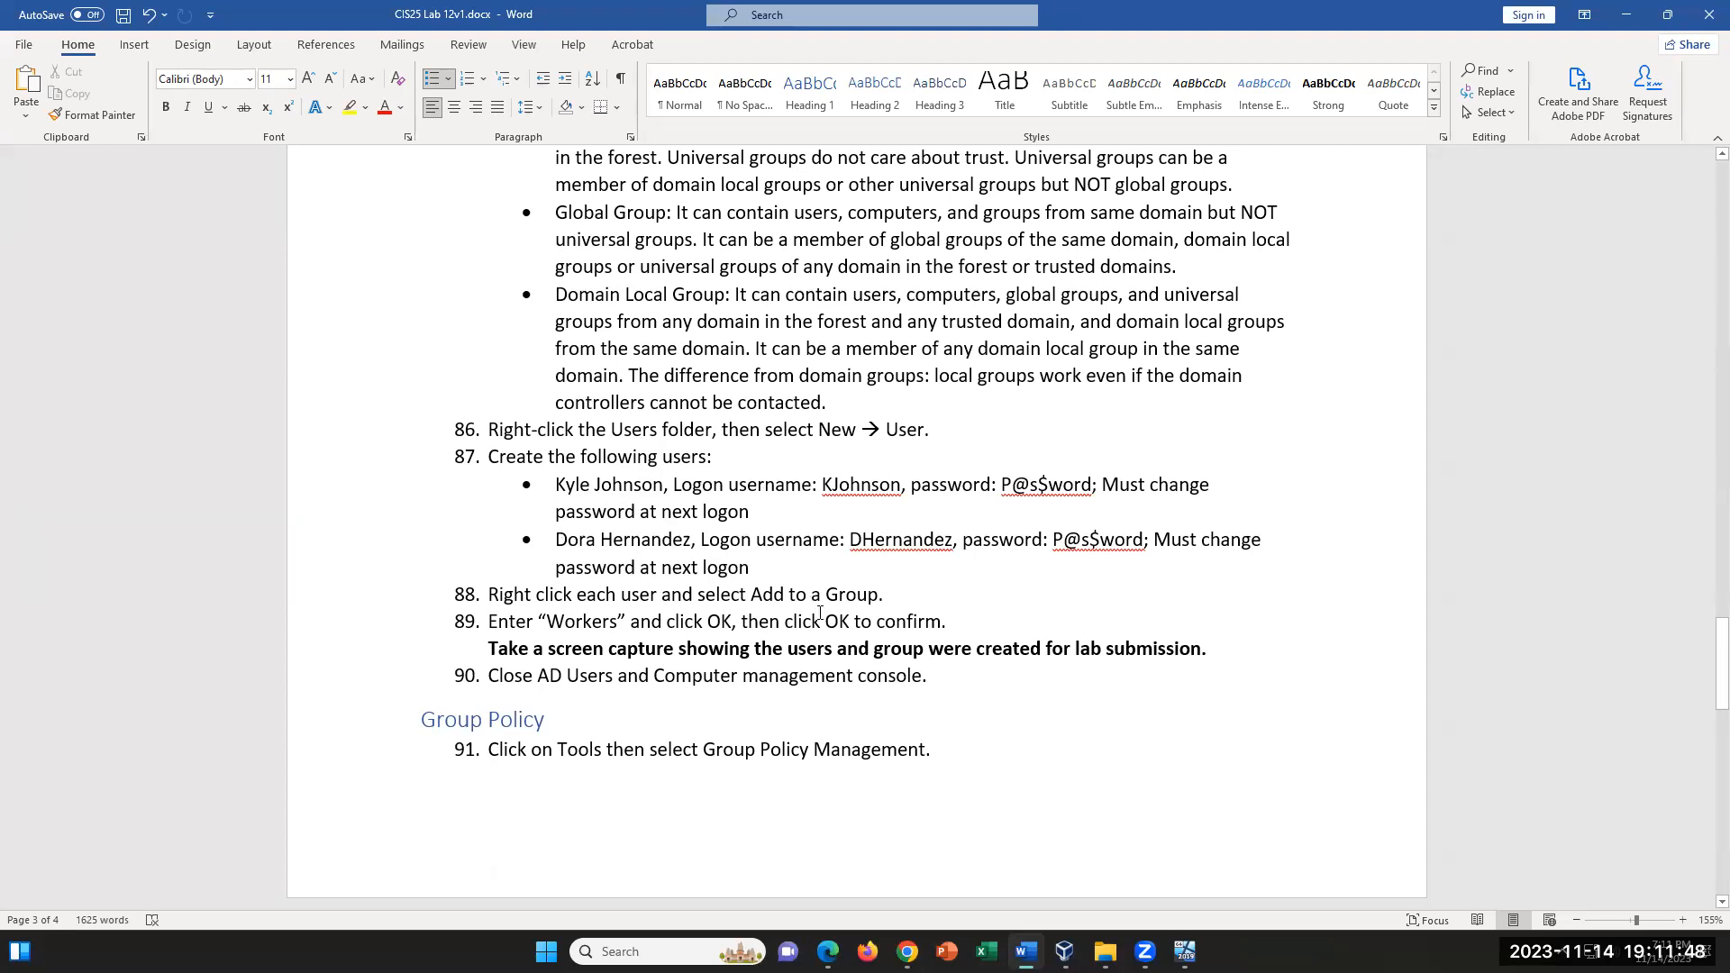
pyautogui.moveTo(618, 623); pyautogui.dragTo(546, 624)
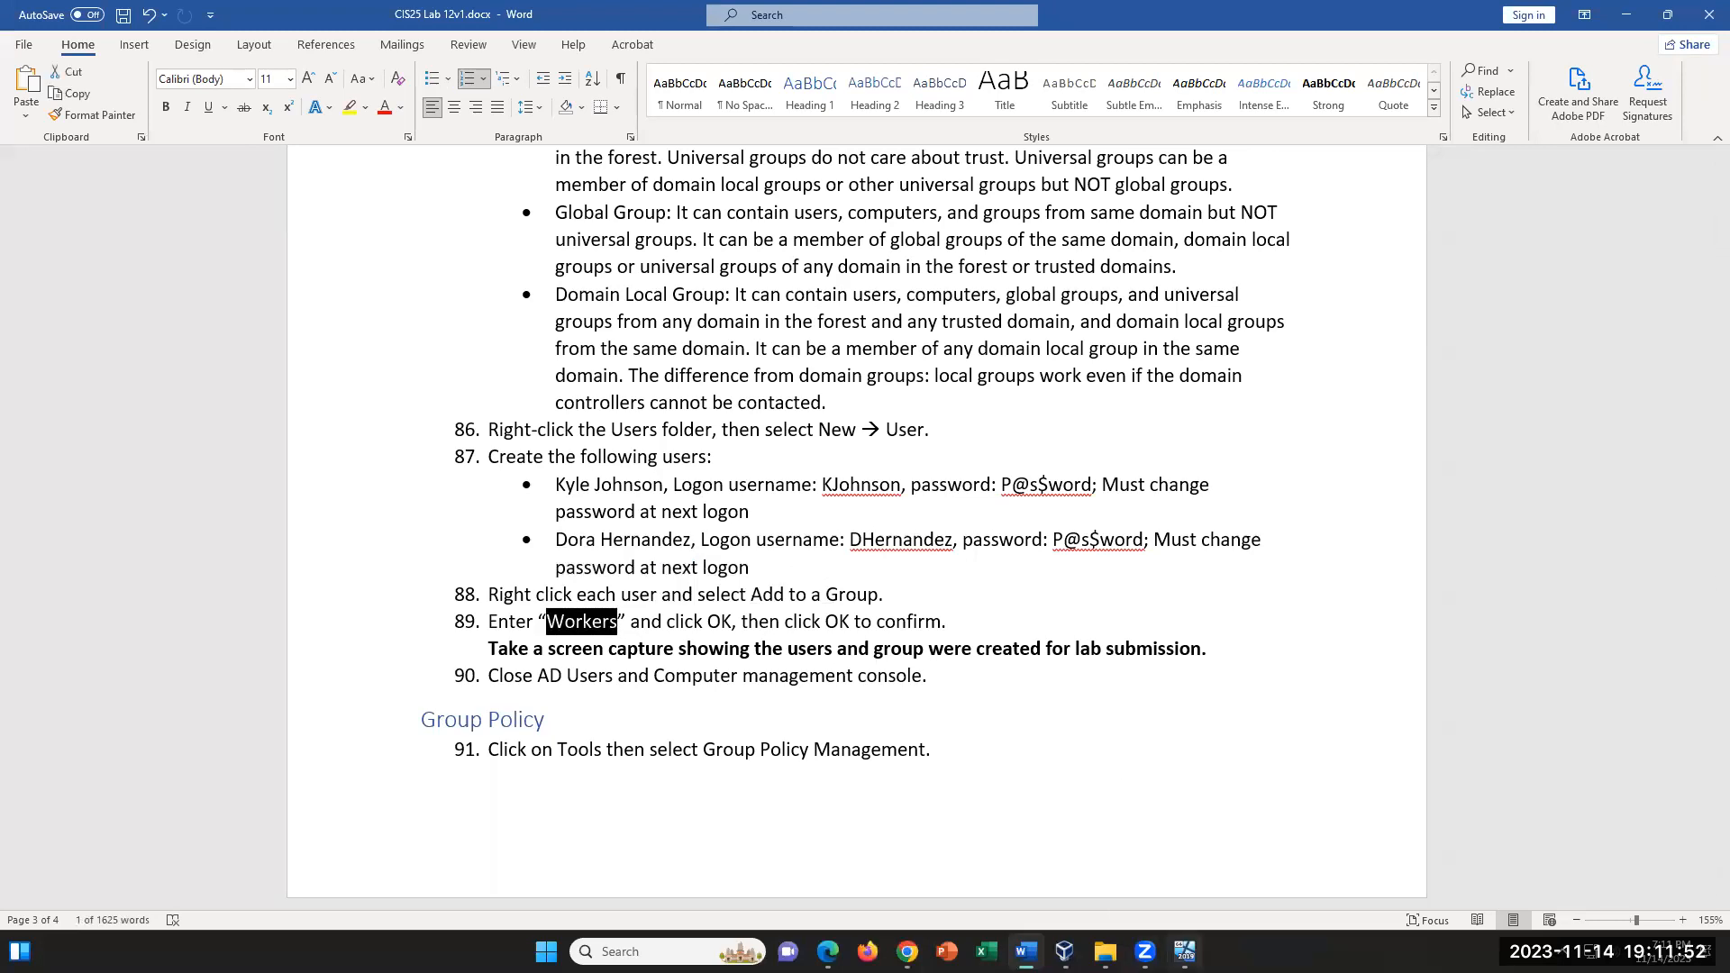
pyautogui.click(1185, 952)
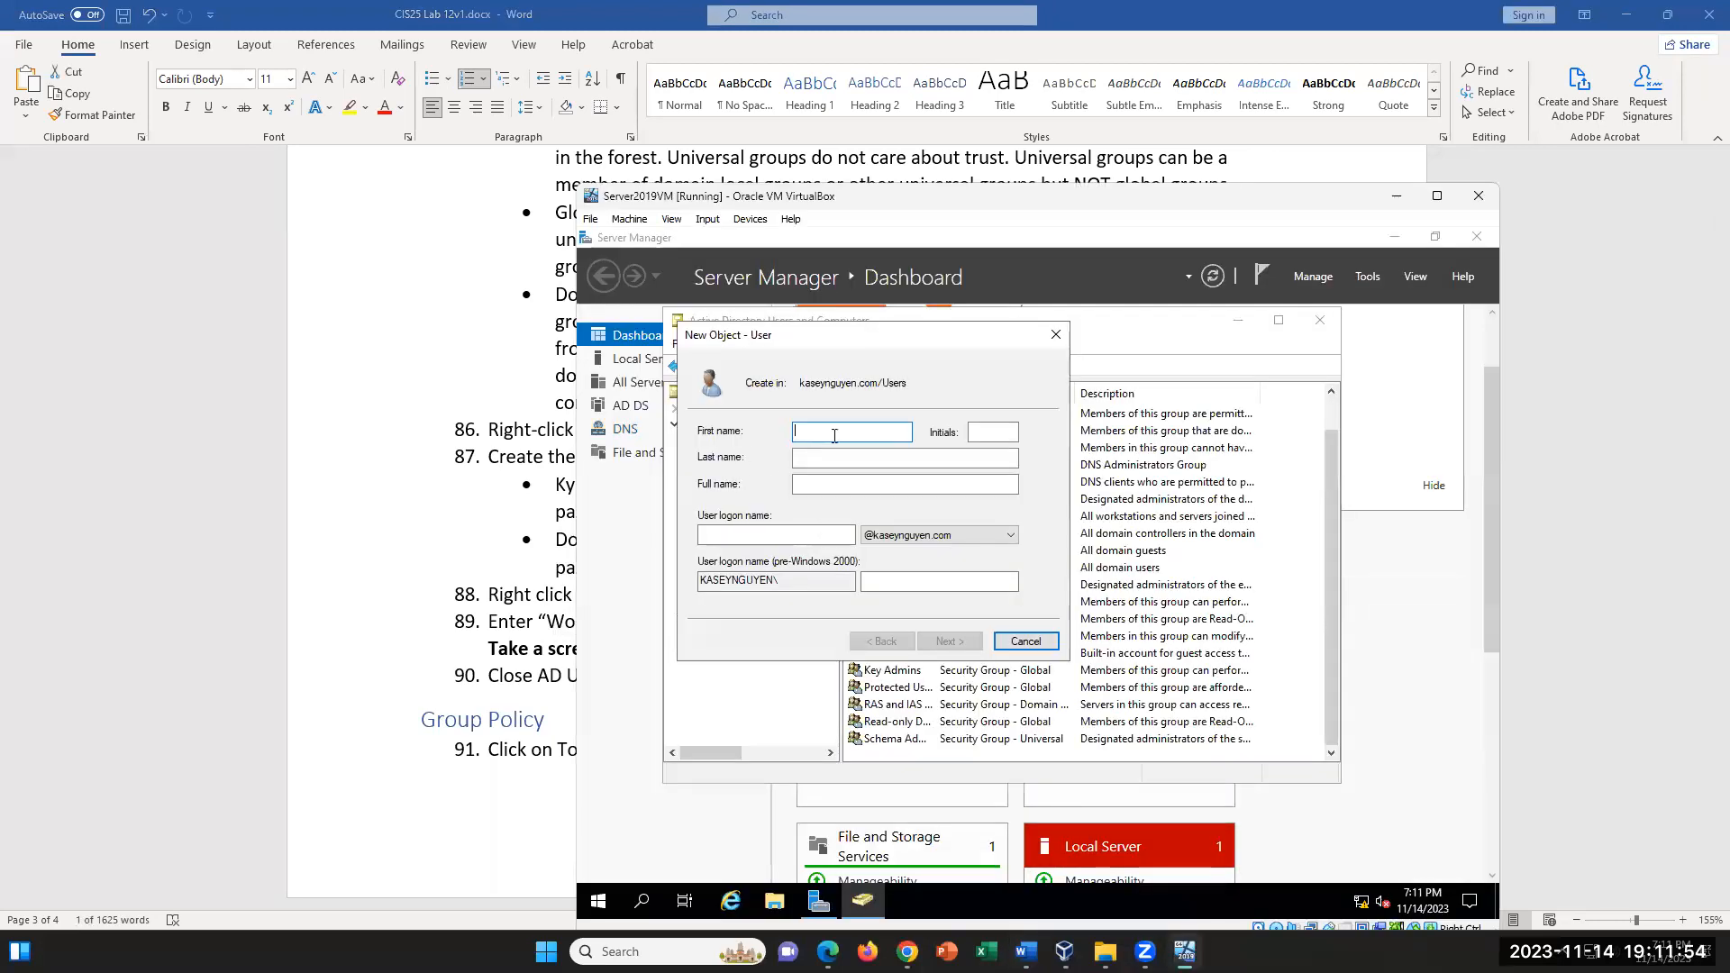
# - Enter the first lab user's first name, last name and logon name, and proceed to the password settings
pyautogui.write('k')
pyautogui.press('BackSpace')
pyautogui.press('BackSpace')
pyautogui.press('BackSpace')
pyautogui.press('Tab')
pyautogui.press('Tab')
pyautogui.click(766, 533)
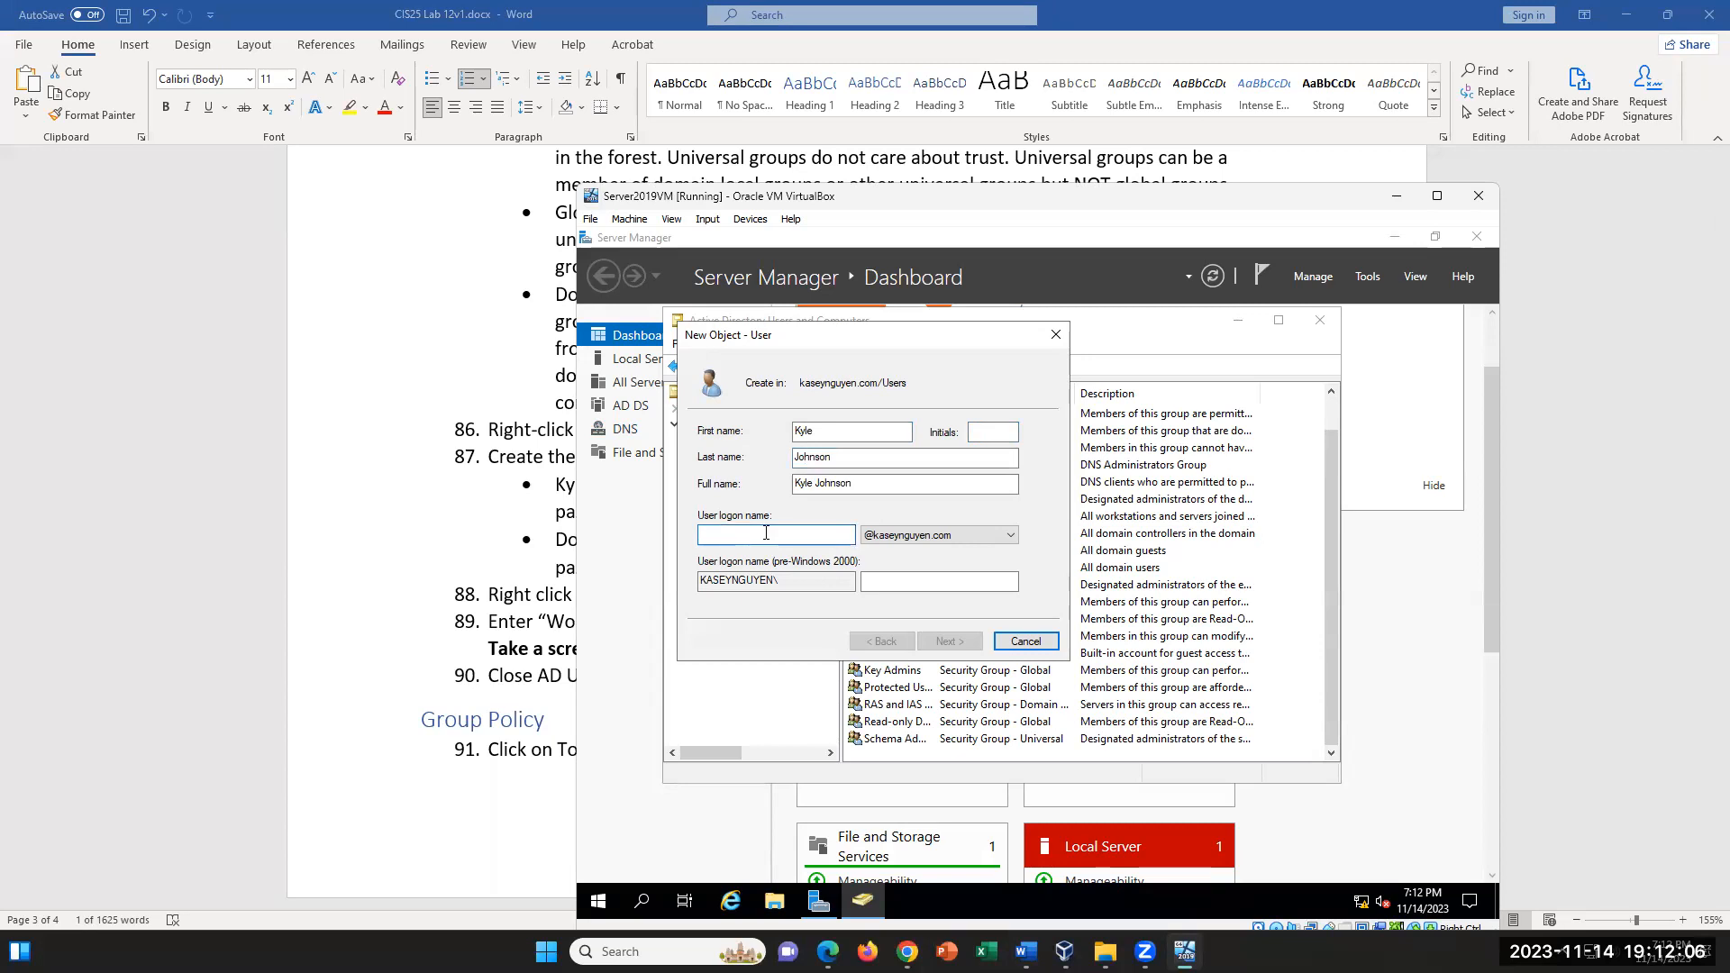
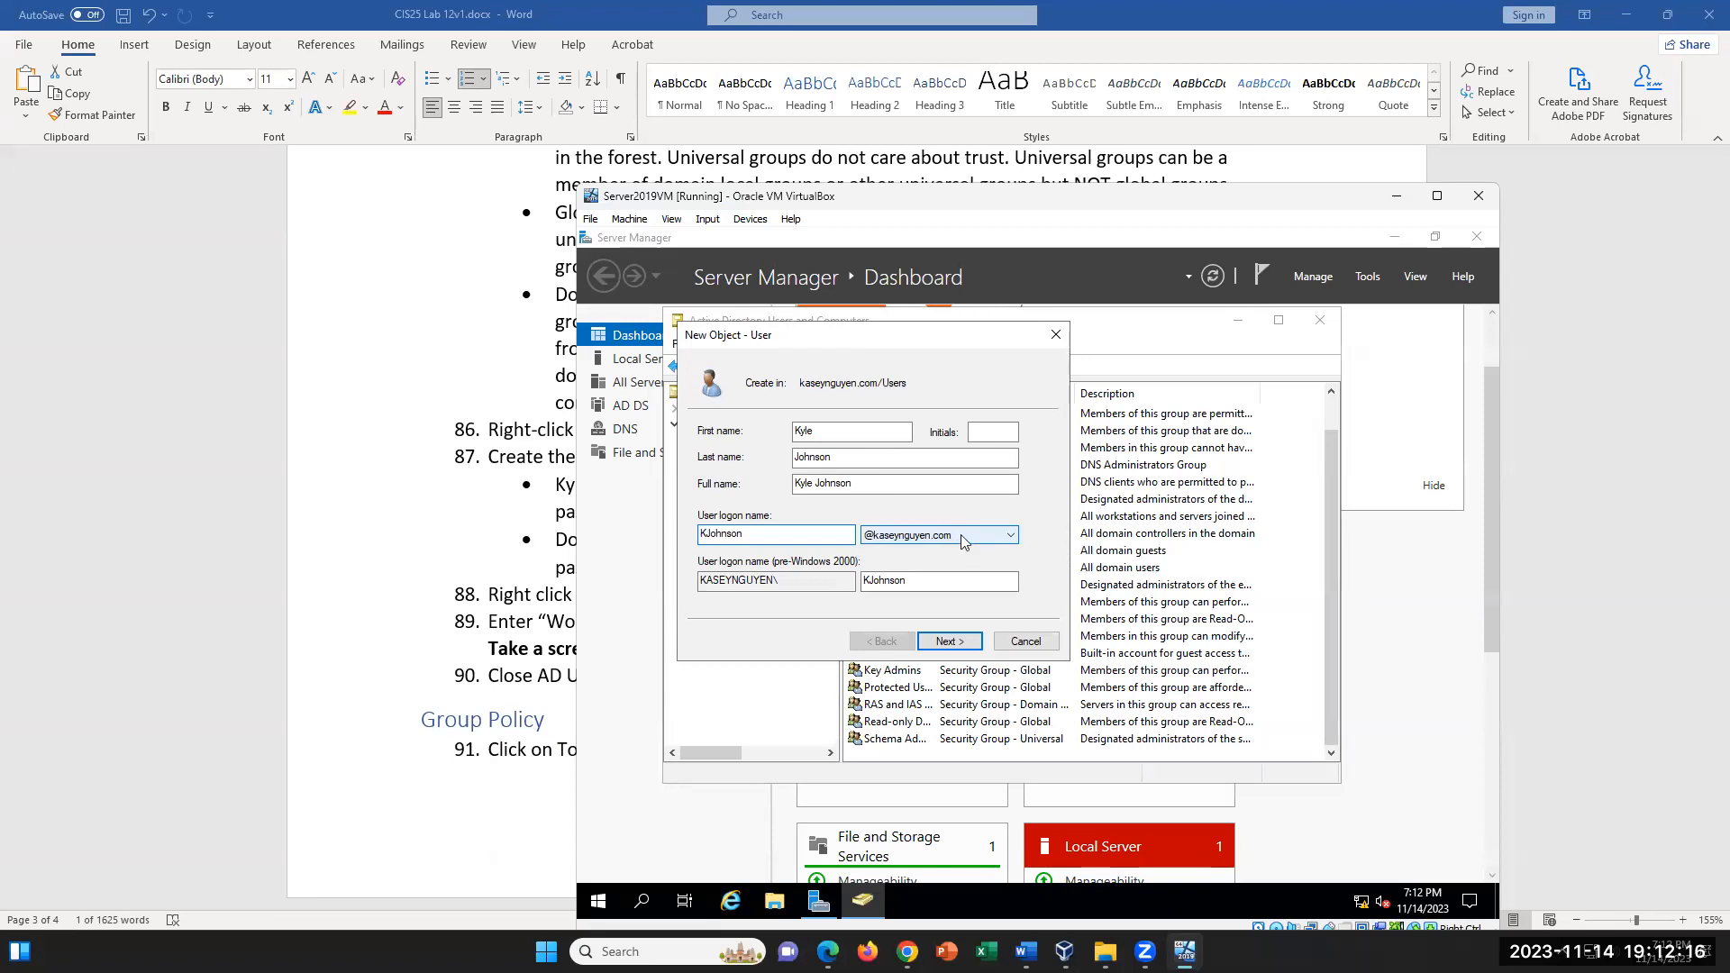
pyautogui.click(947, 640)
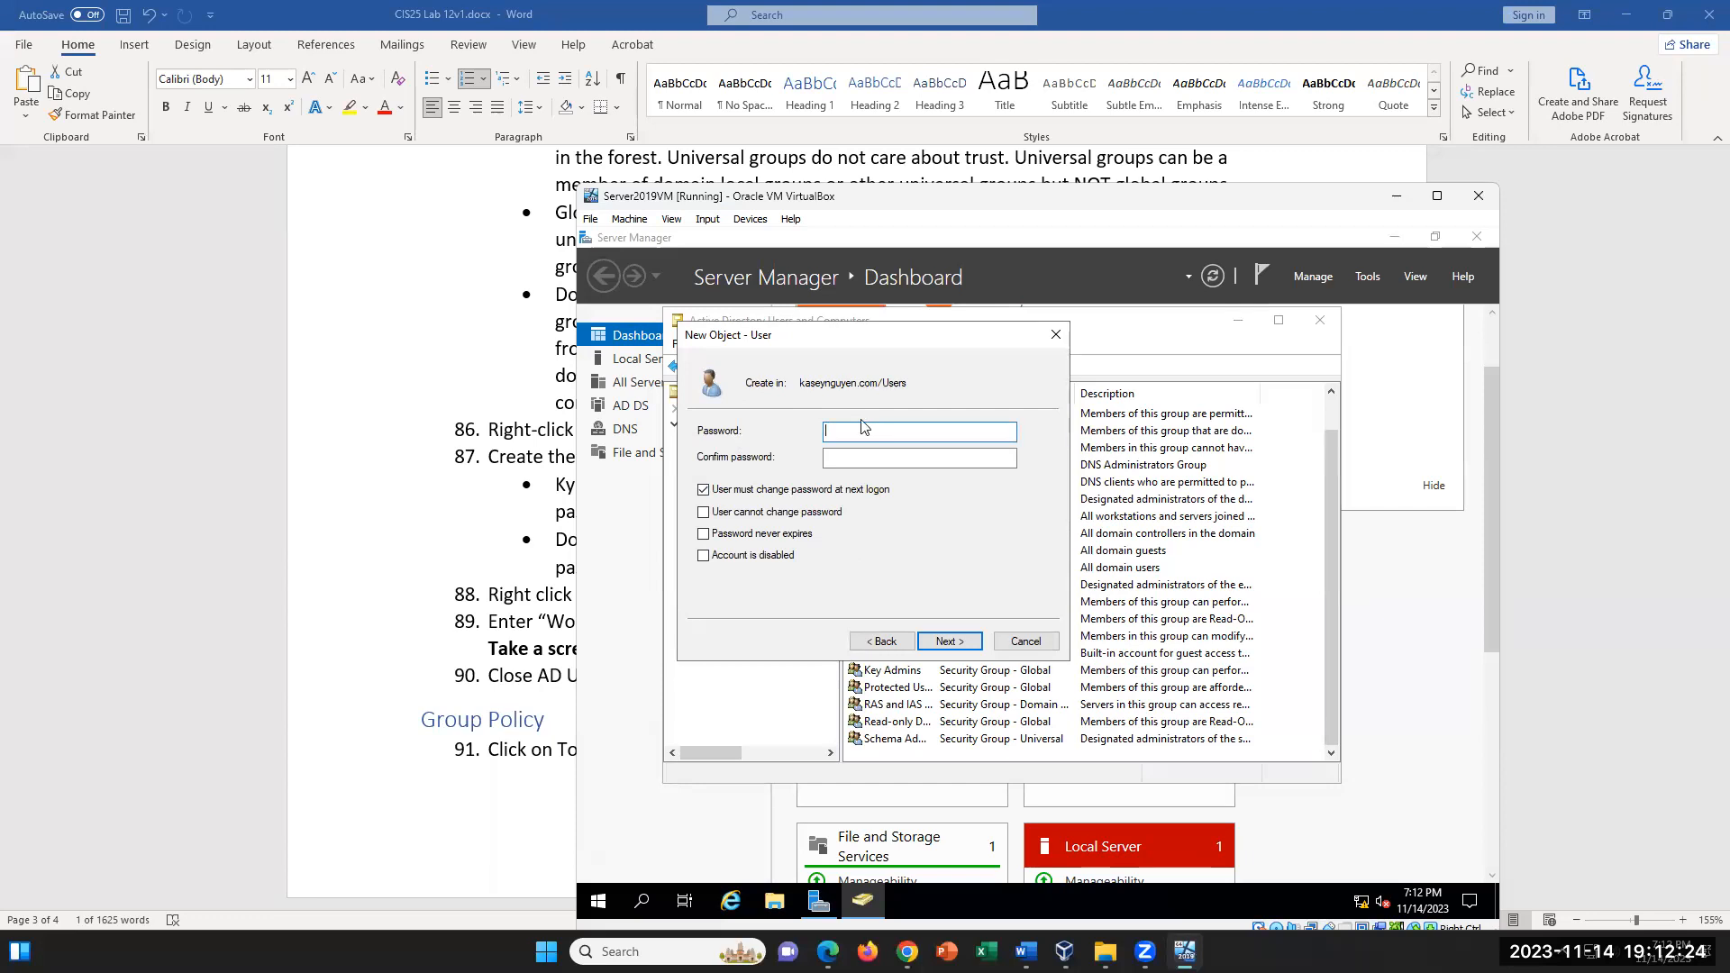
# - Try to set and confirm the new user's password, requiring a password change at next logon and leaving the account enabled
pyautogui.write('P••••••')
pyautogui.press('Tab')
pyautogui.write('•')
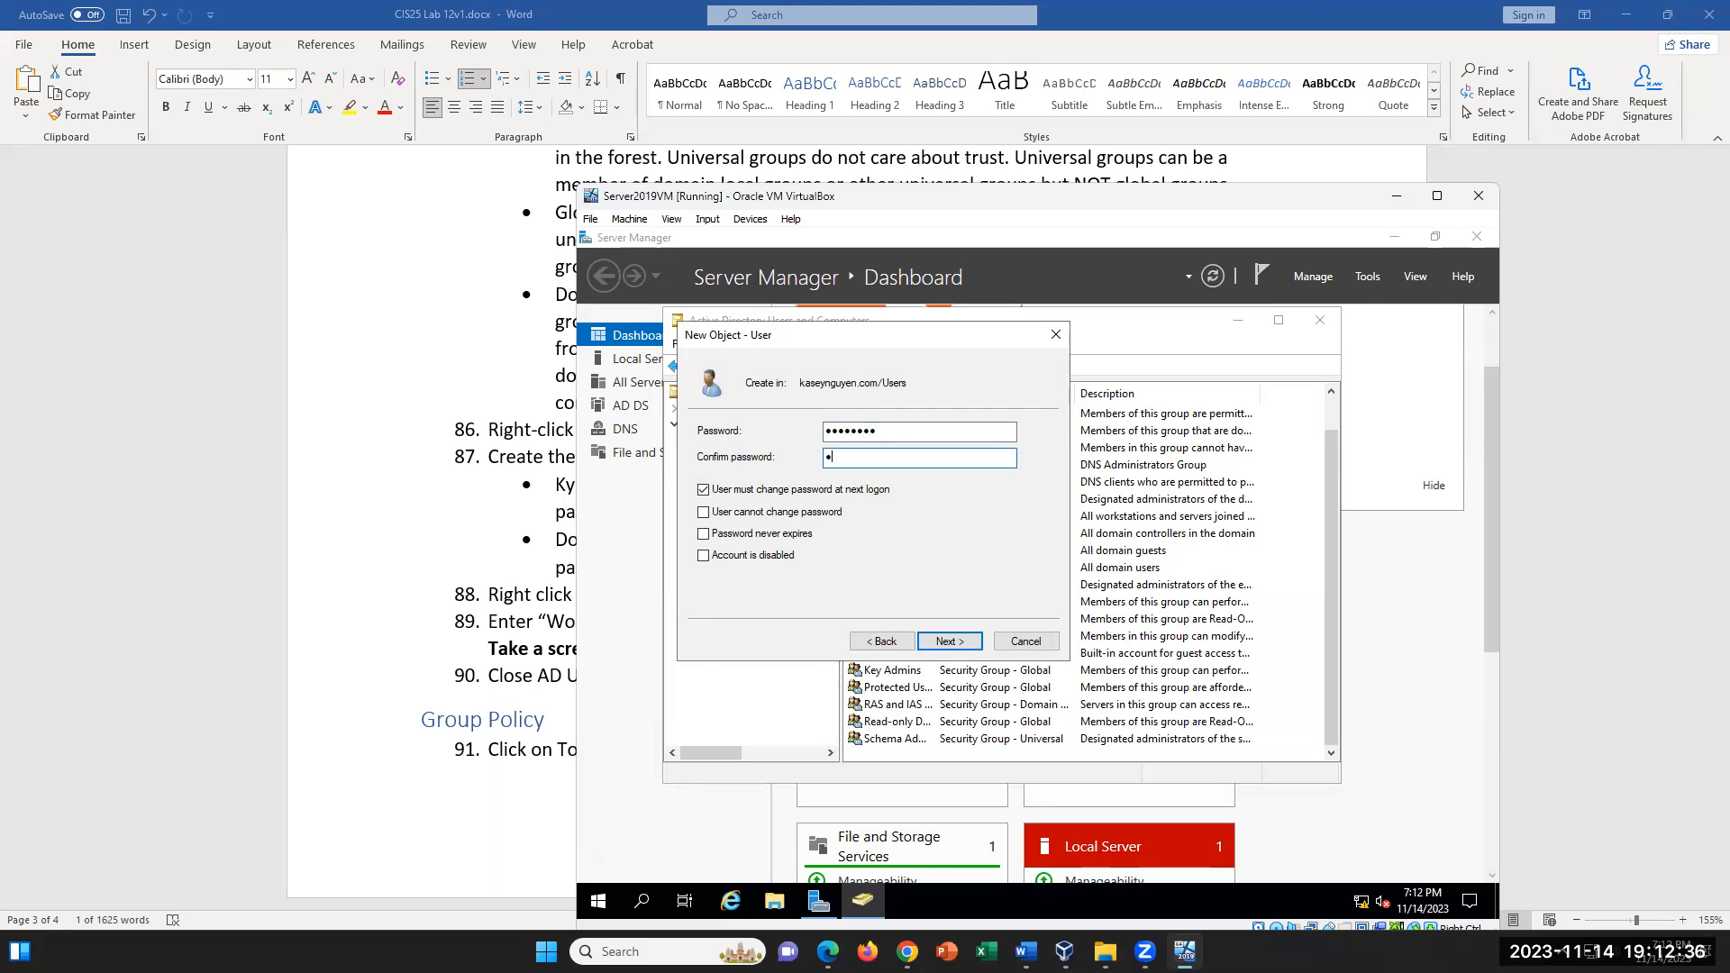
pyautogui.write('•••••••')
pyautogui.click(703, 558)
pyautogui.click(705, 557)
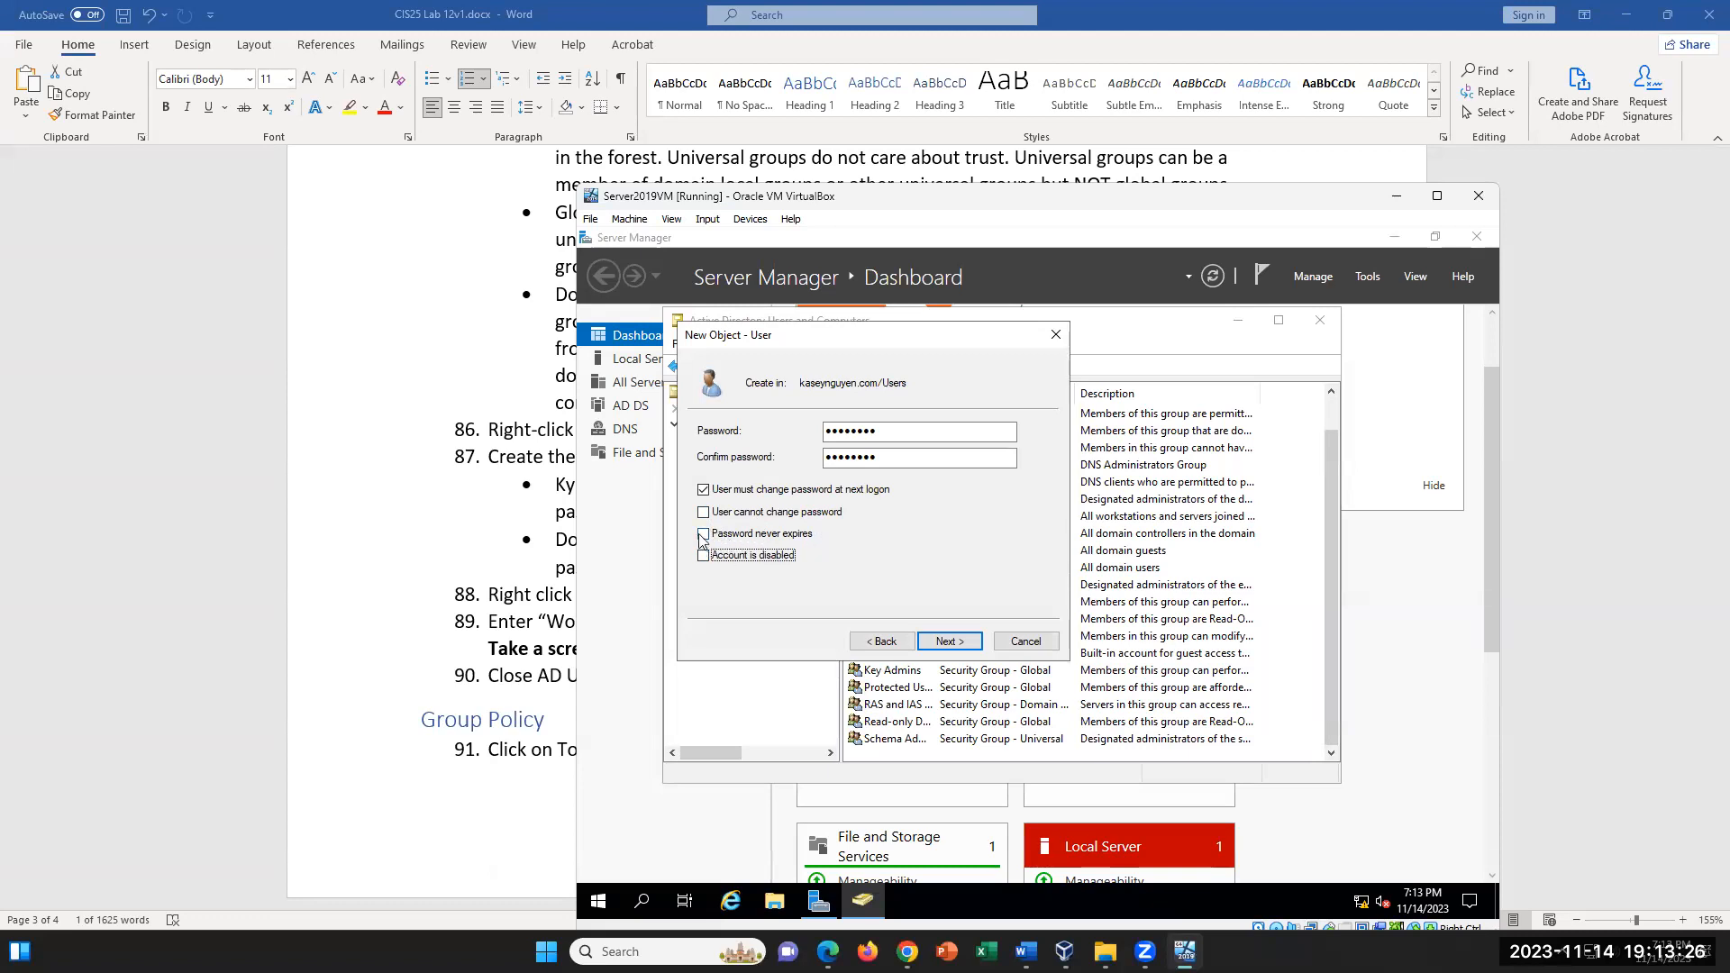
pyautogui.click(942, 641)
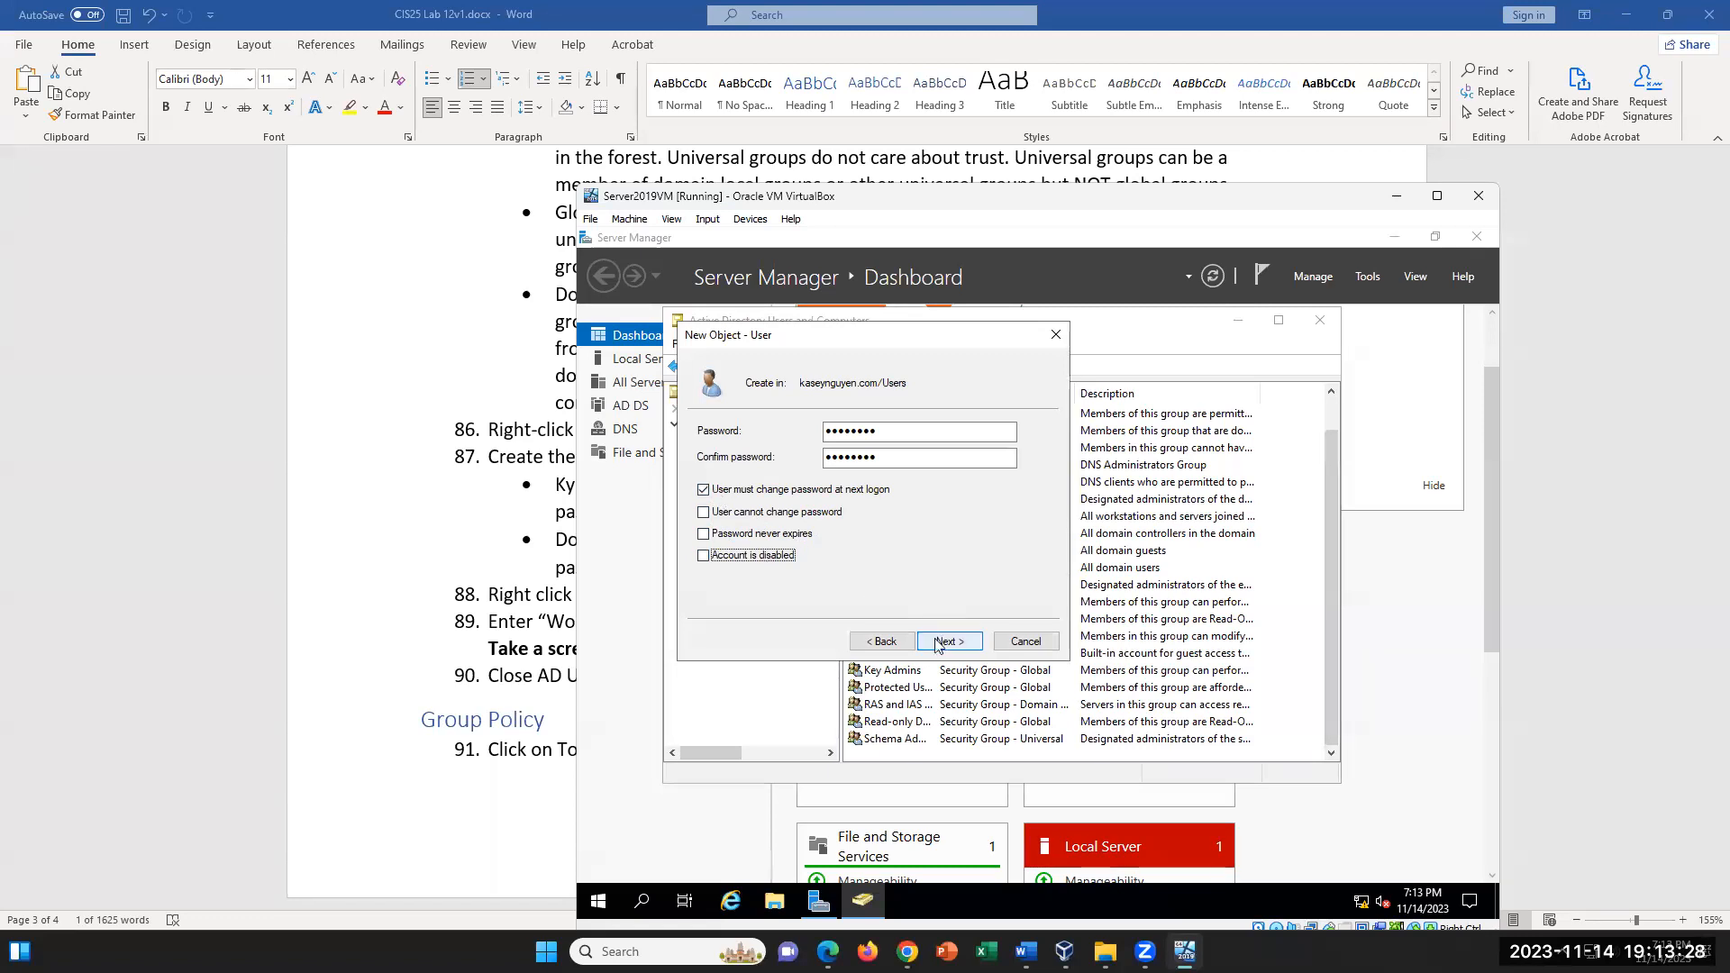
pyautogui.click(1080, 626)
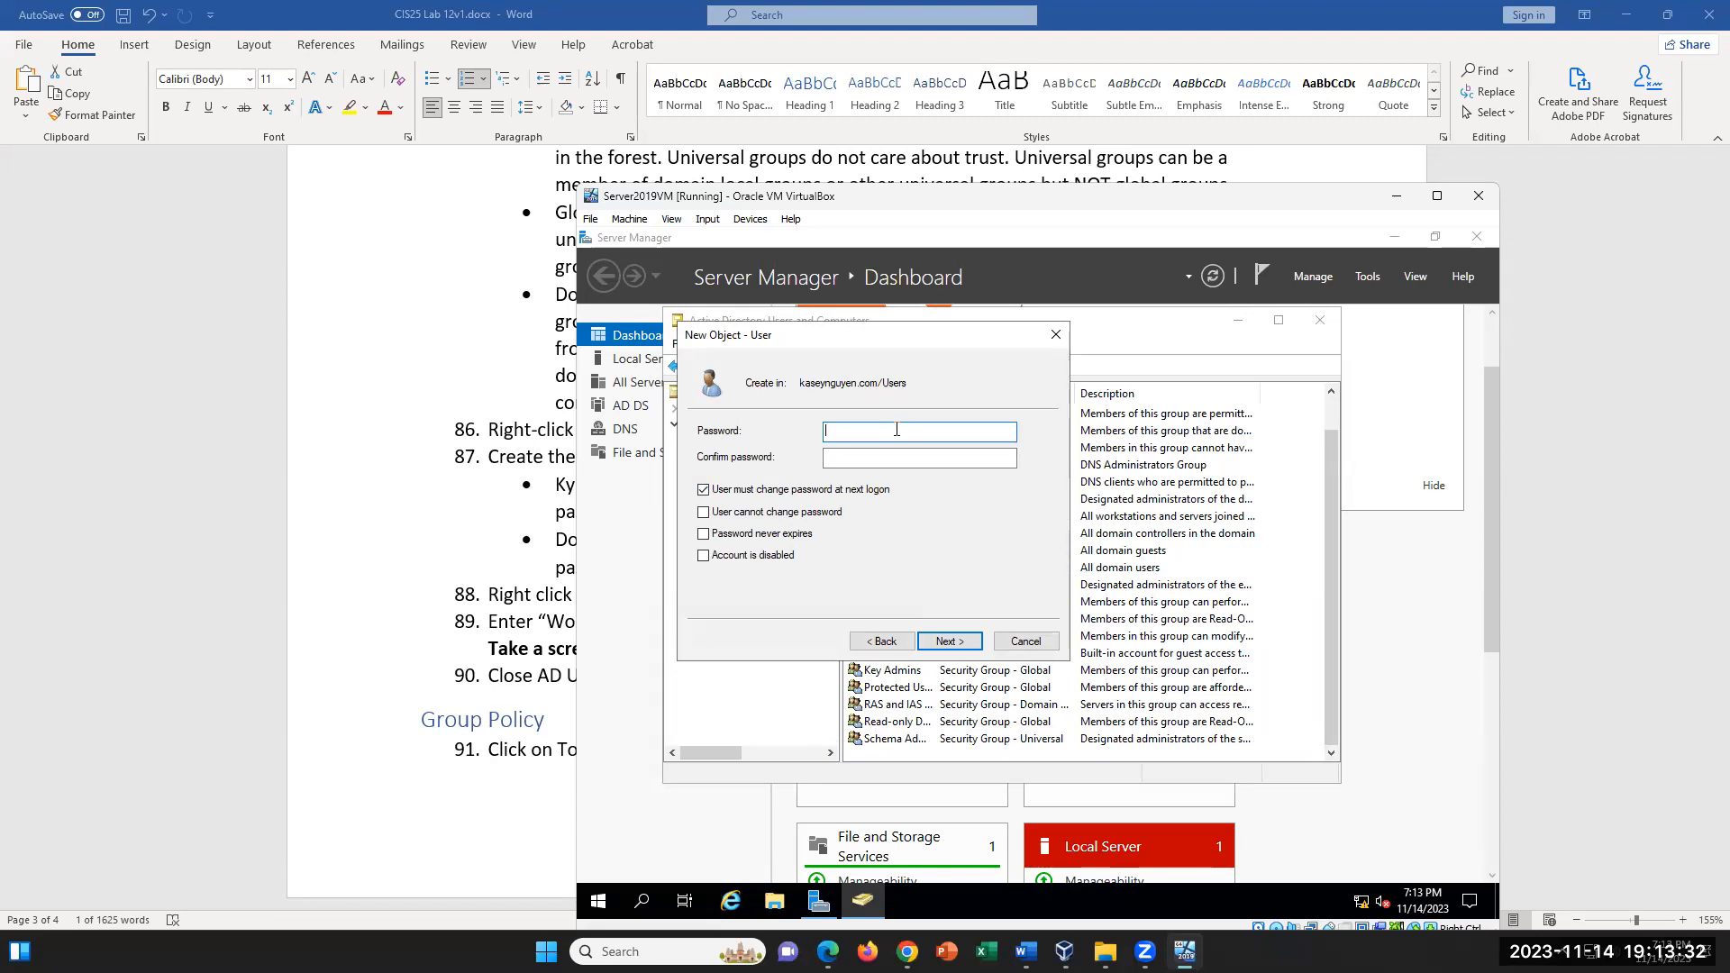
# - Try again to submit the new user's password and its confirmation, and dismiss the error message
pyautogui.write('••••••••')
pyautogui.press('Tab')
pyautogui.write('••••••••')
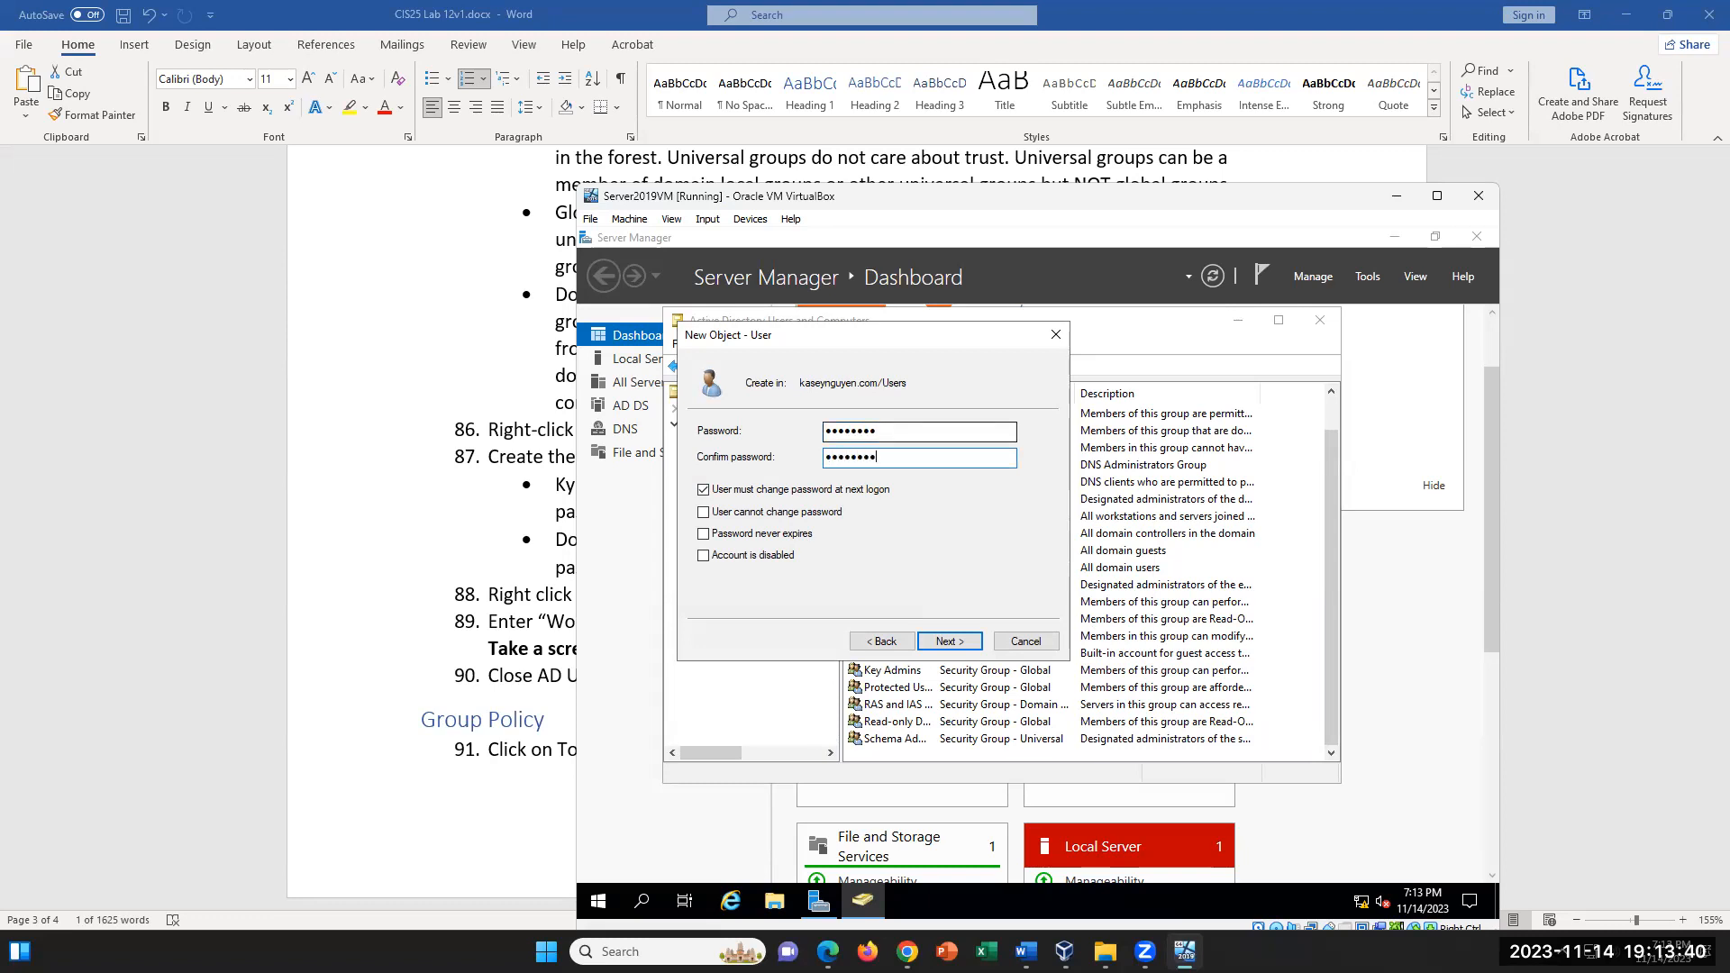
pyautogui.click(941, 642)
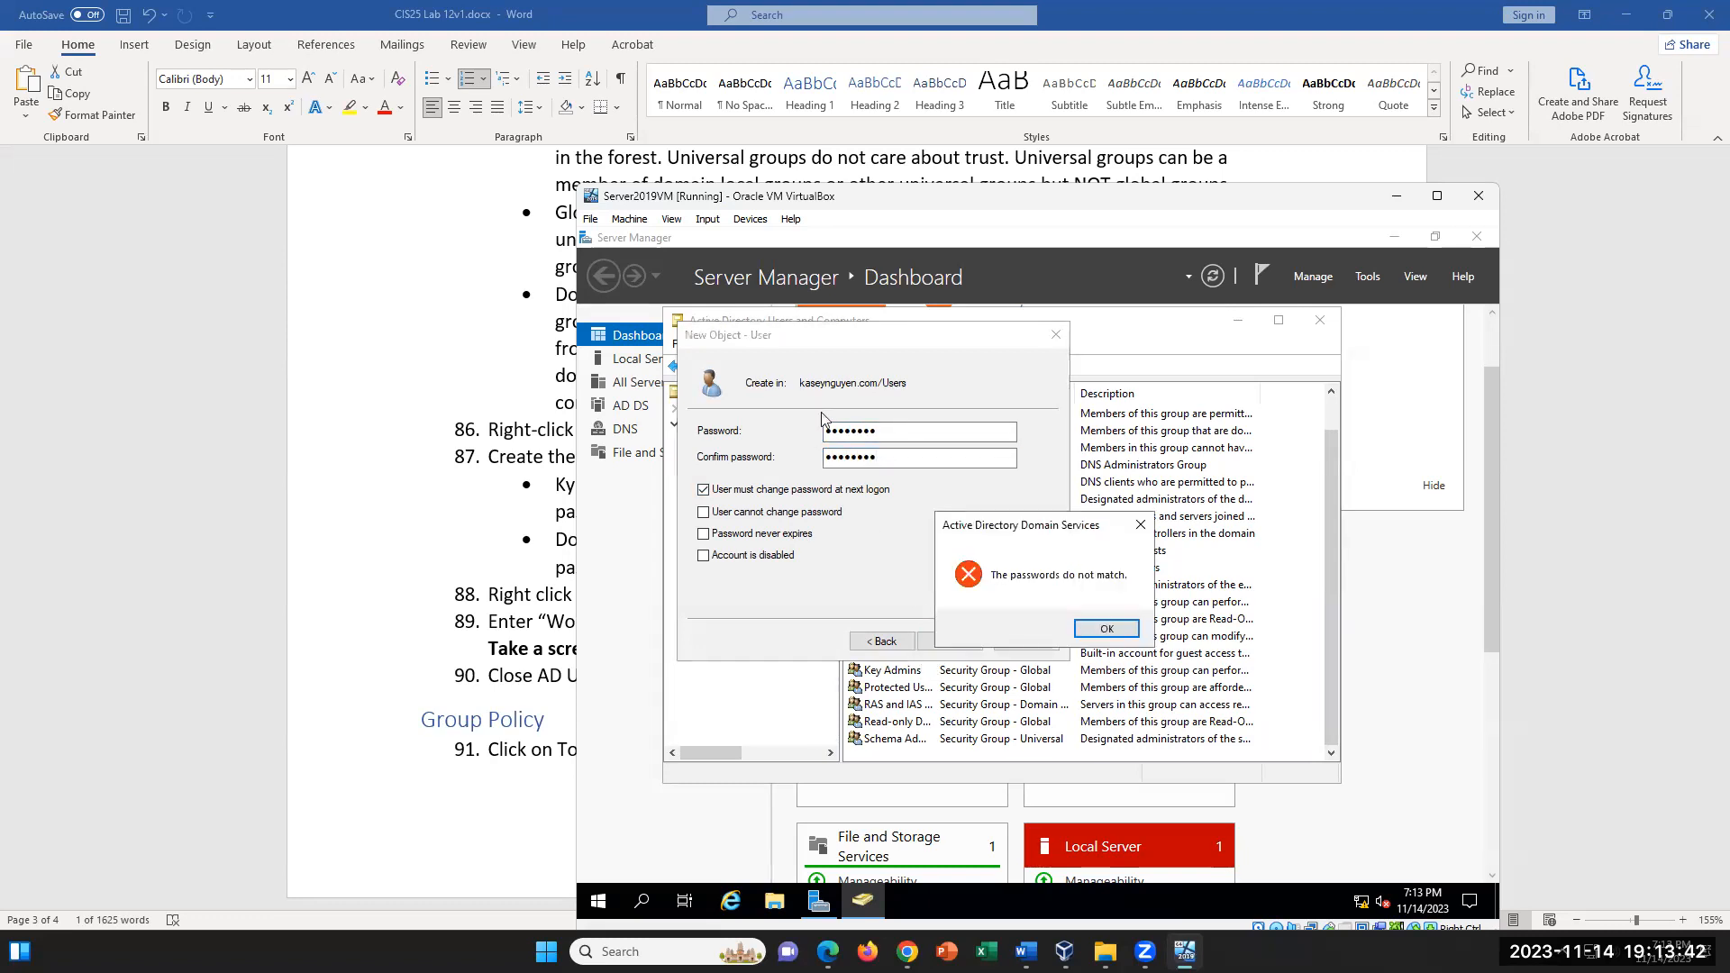
pyautogui.click(1091, 630)
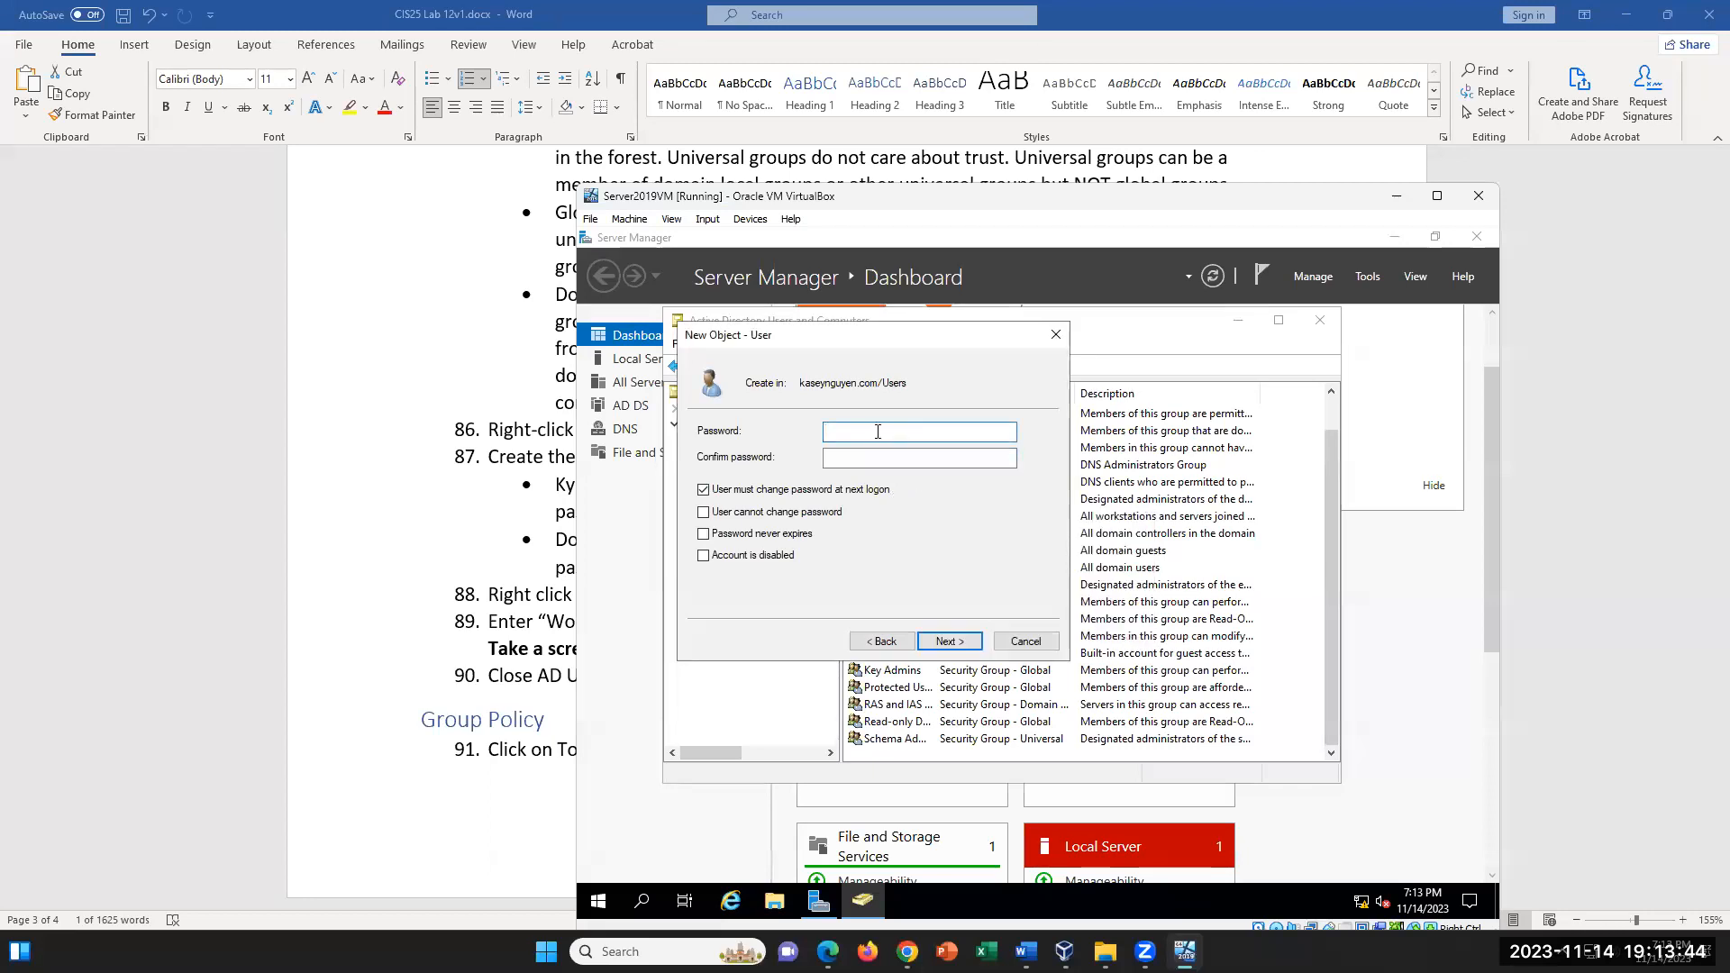
# - Make sure Caps Lock is off and re-enter the new user's password in the Password field
pyautogui.press('capslock')
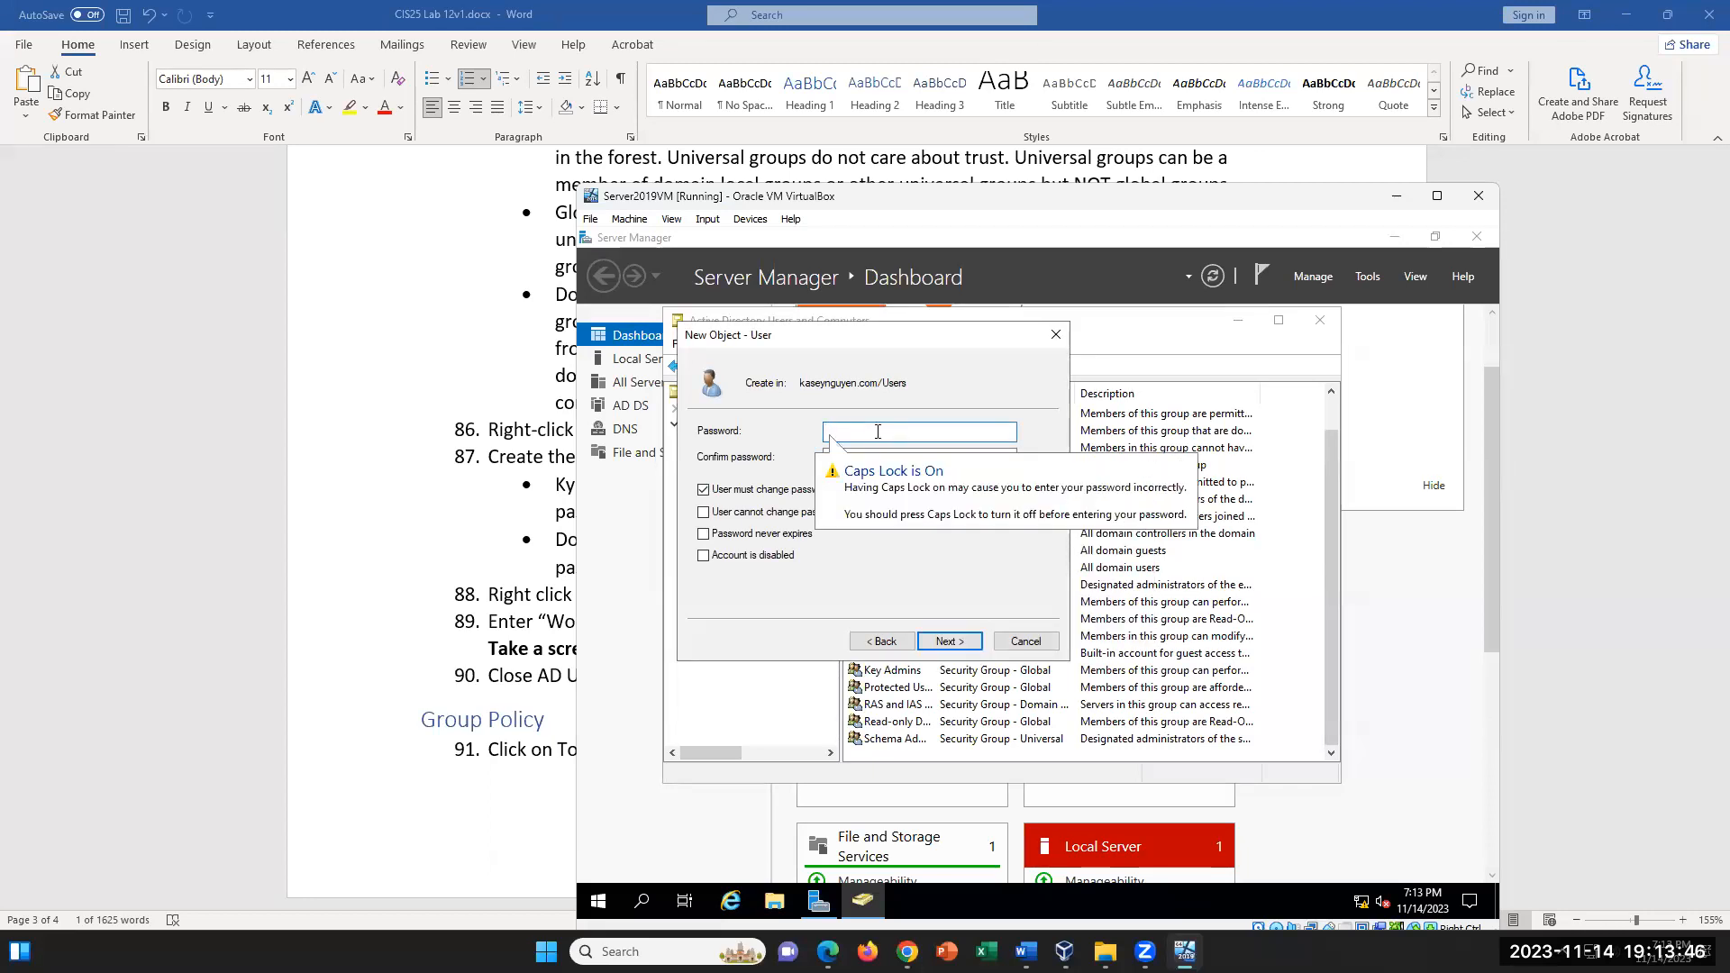
pyautogui.press('capslock')
pyautogui.write('P')
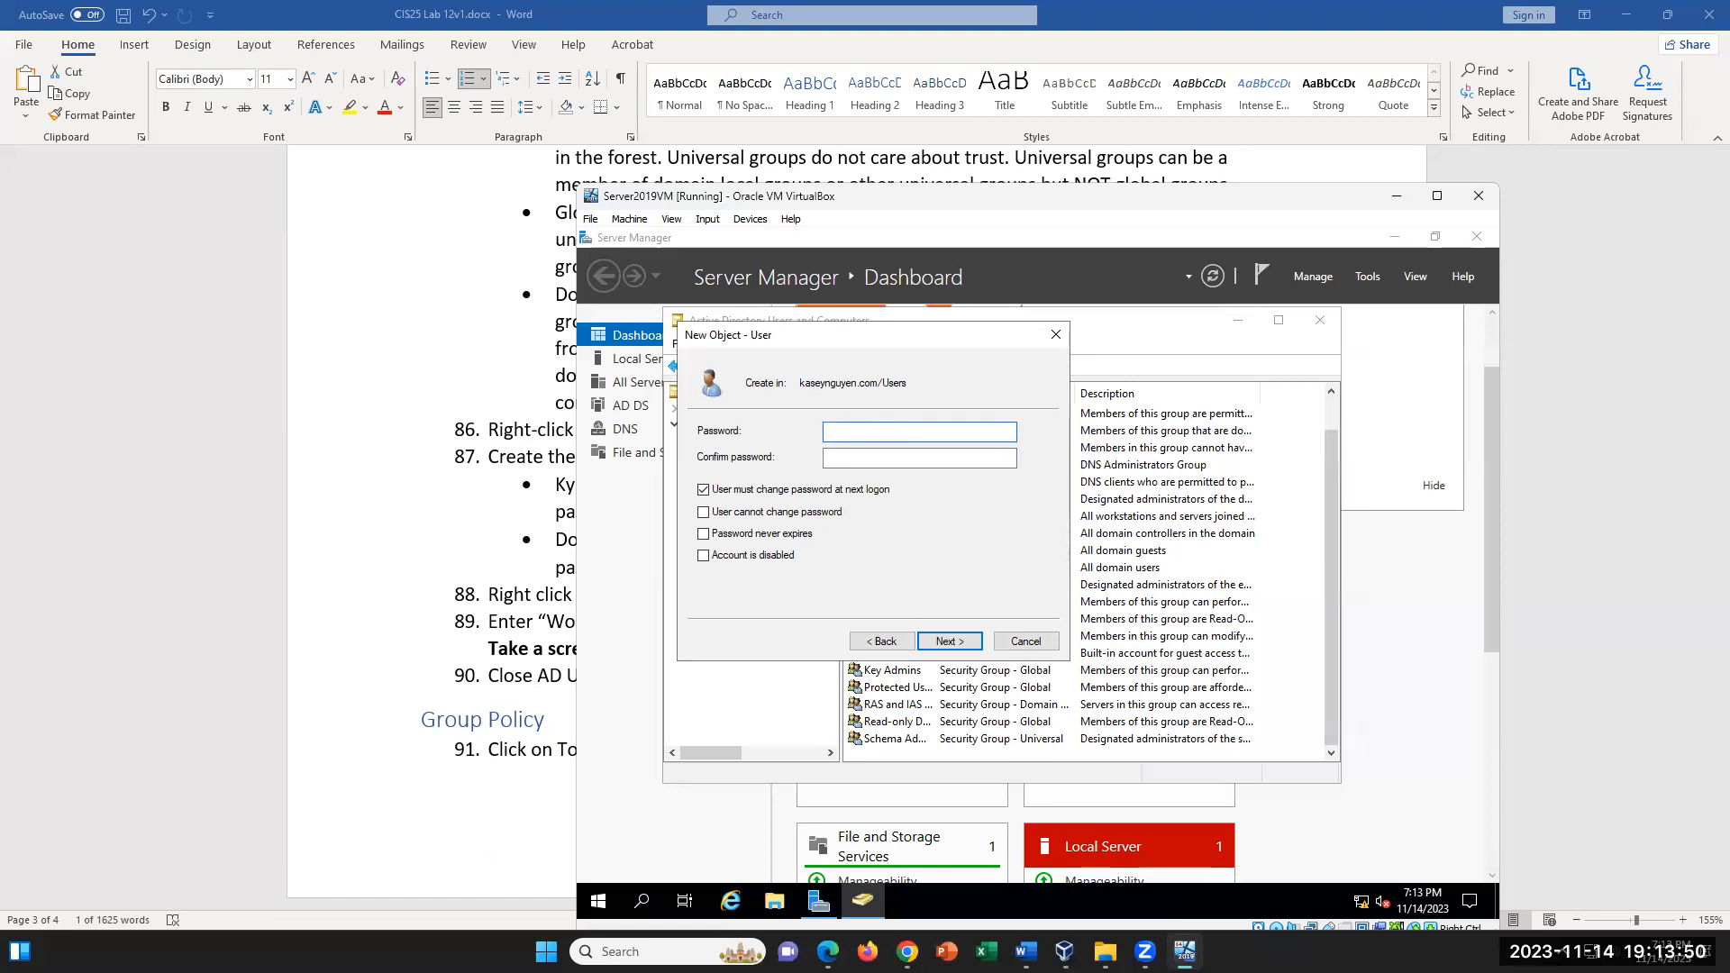
pyautogui.write('asswo')
pyautogui.press('BackSpace')
pyautogui.write('ord')
pyautogui.press('Tab')
# - Fill in the Confirm password field with the matching account password and finish creating the user
pyautogui.write('Password1')
pyautogui.moveTo(886, 458); pyautogui.dragTo(773, 453)
pyautogui.press('BackSpace')
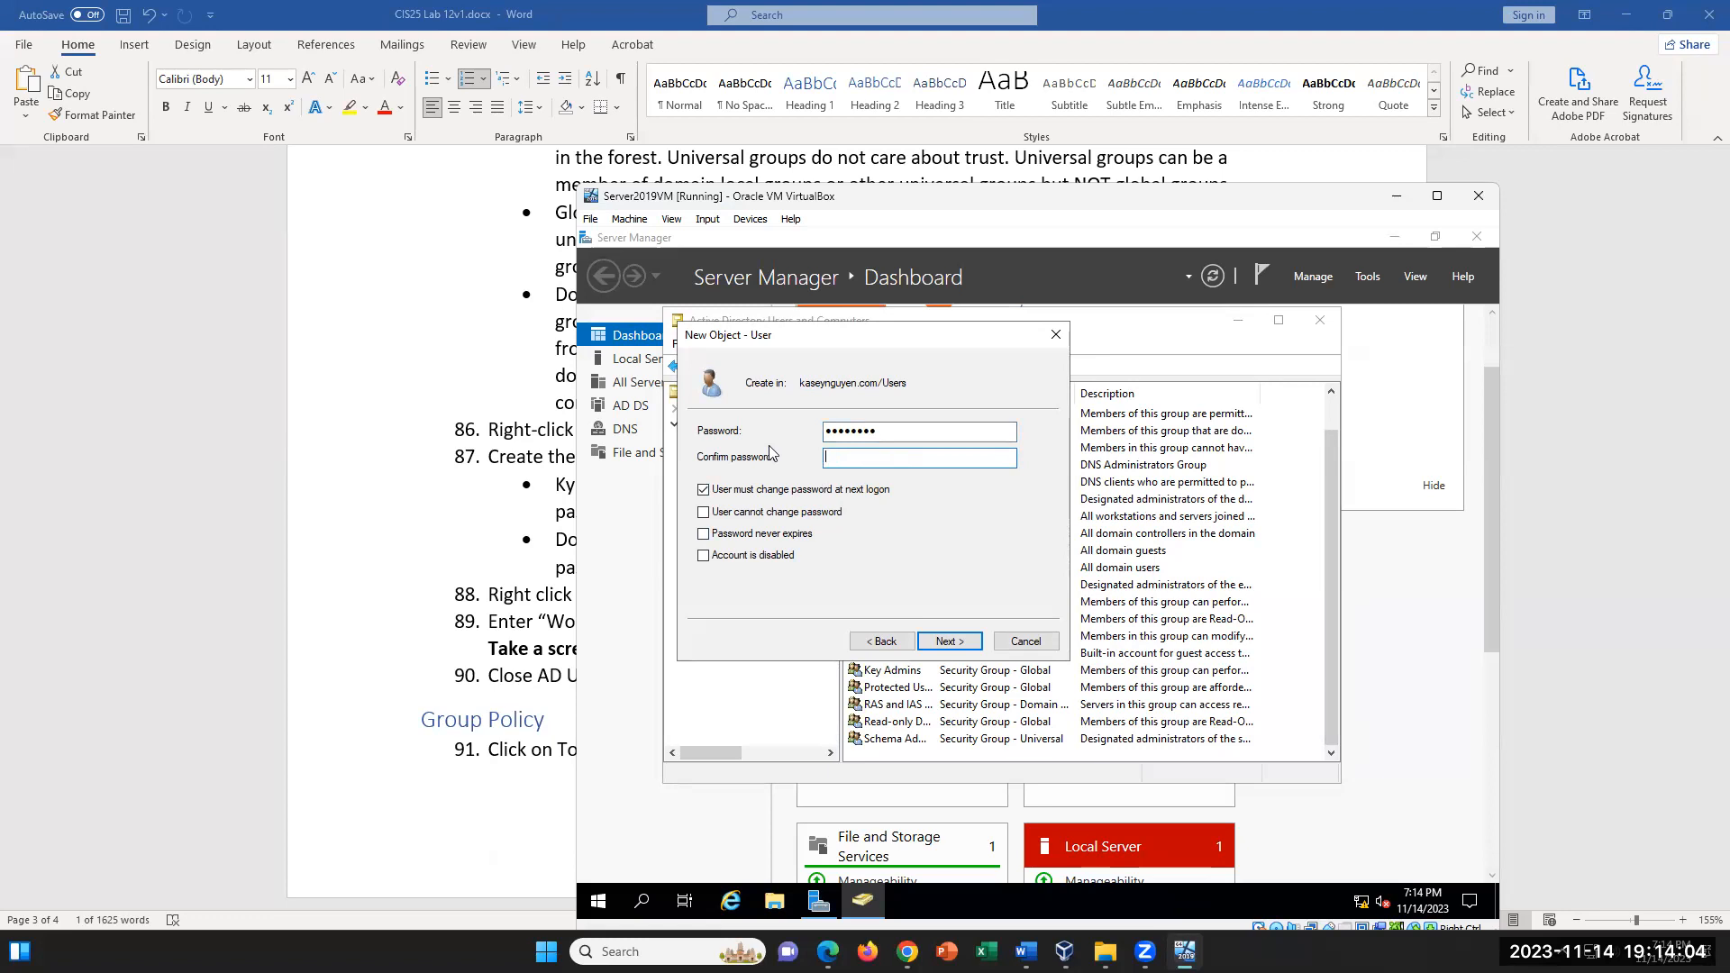
pyautogui.write('Pa$$w0rd')
pyautogui.click(944, 645)
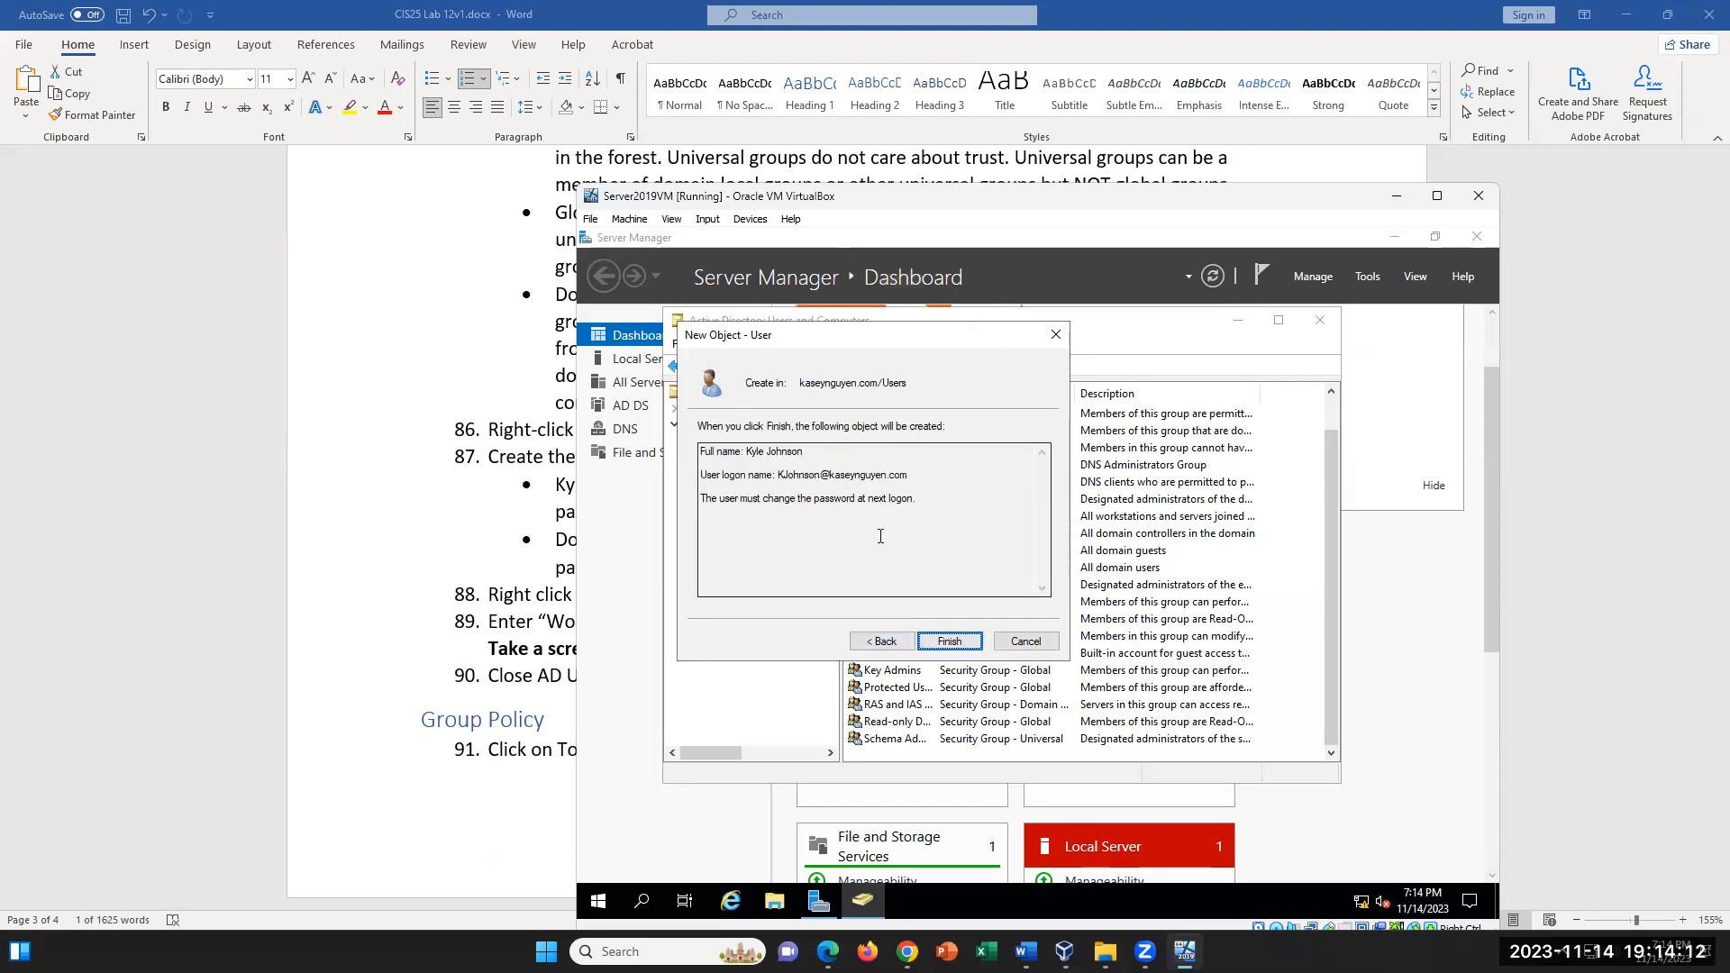
pyautogui.click(950, 641)
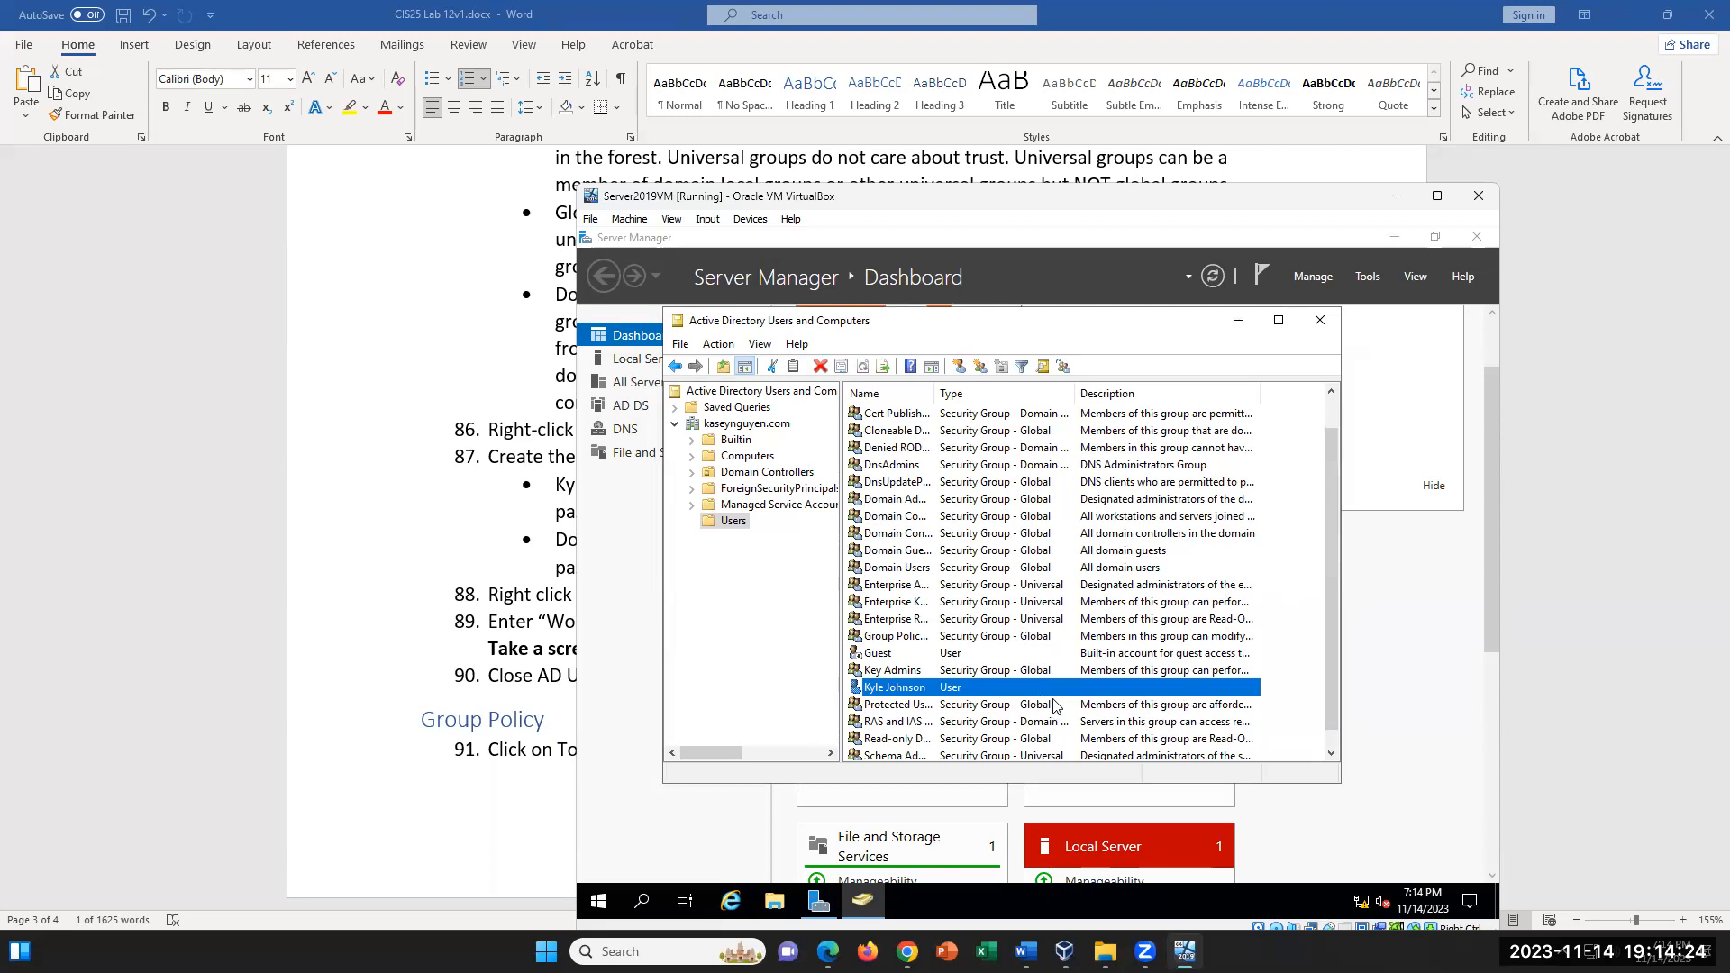
# - Examine the actions available for the newly created user account, such as Add to a group and Reset Password
pyautogui.rightClick(896, 692)
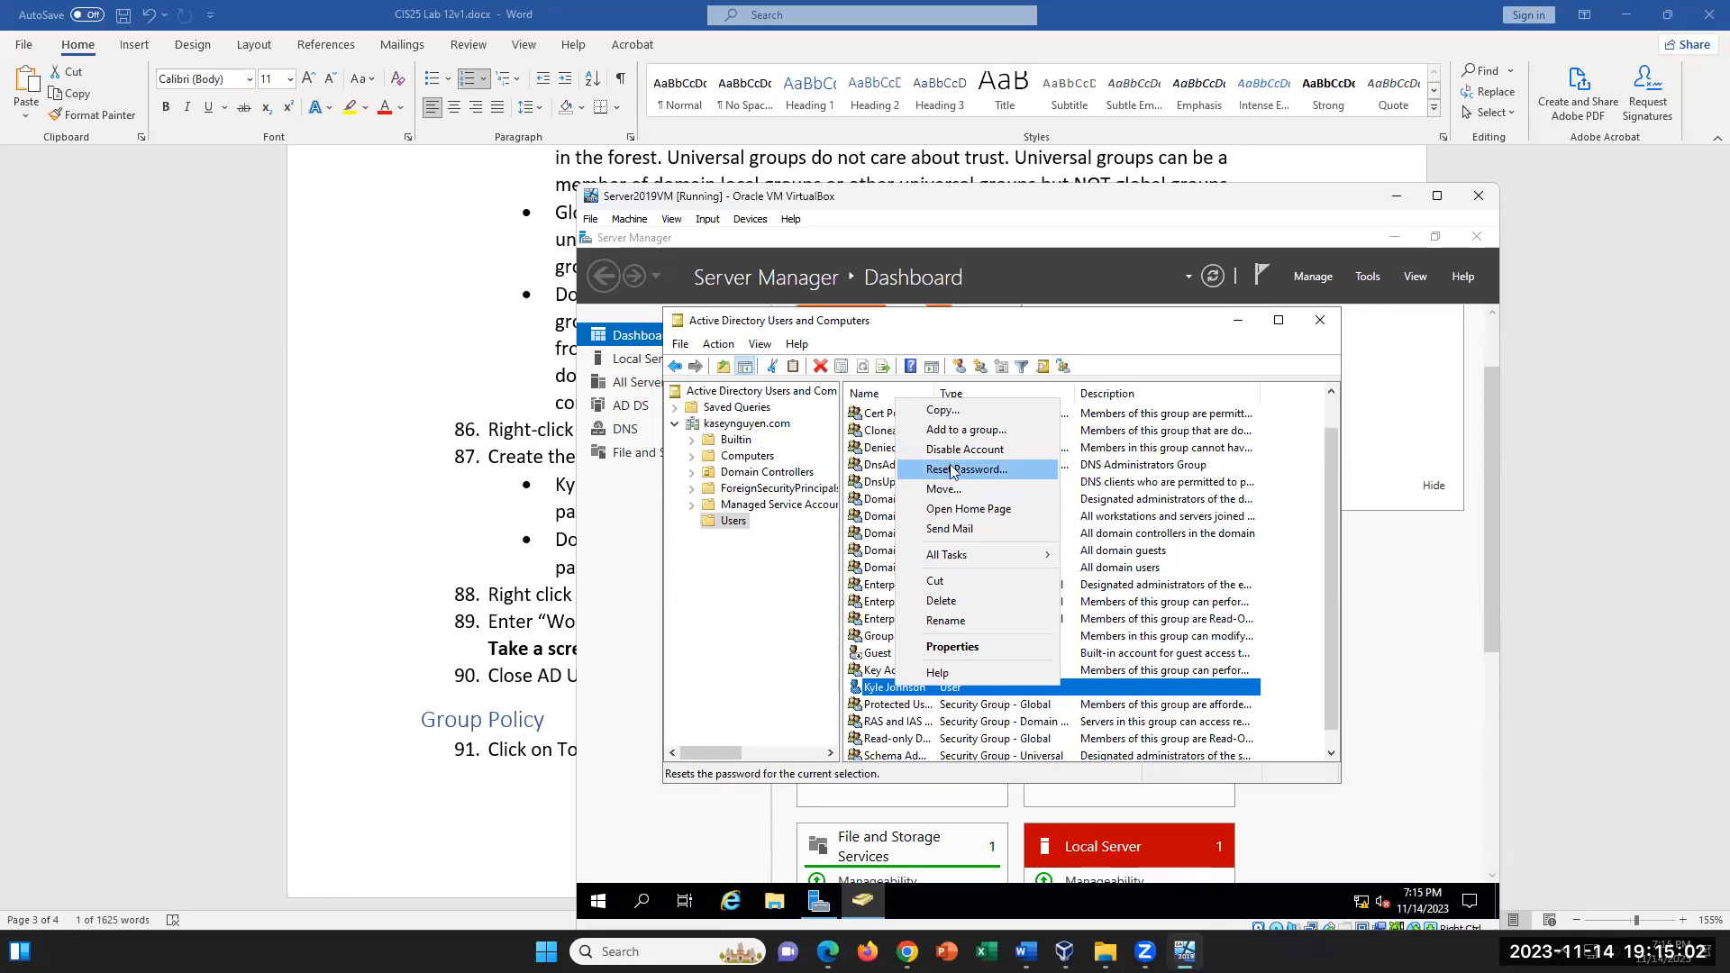
pyautogui.click(1273, 695)
pyautogui.click(915, 690)
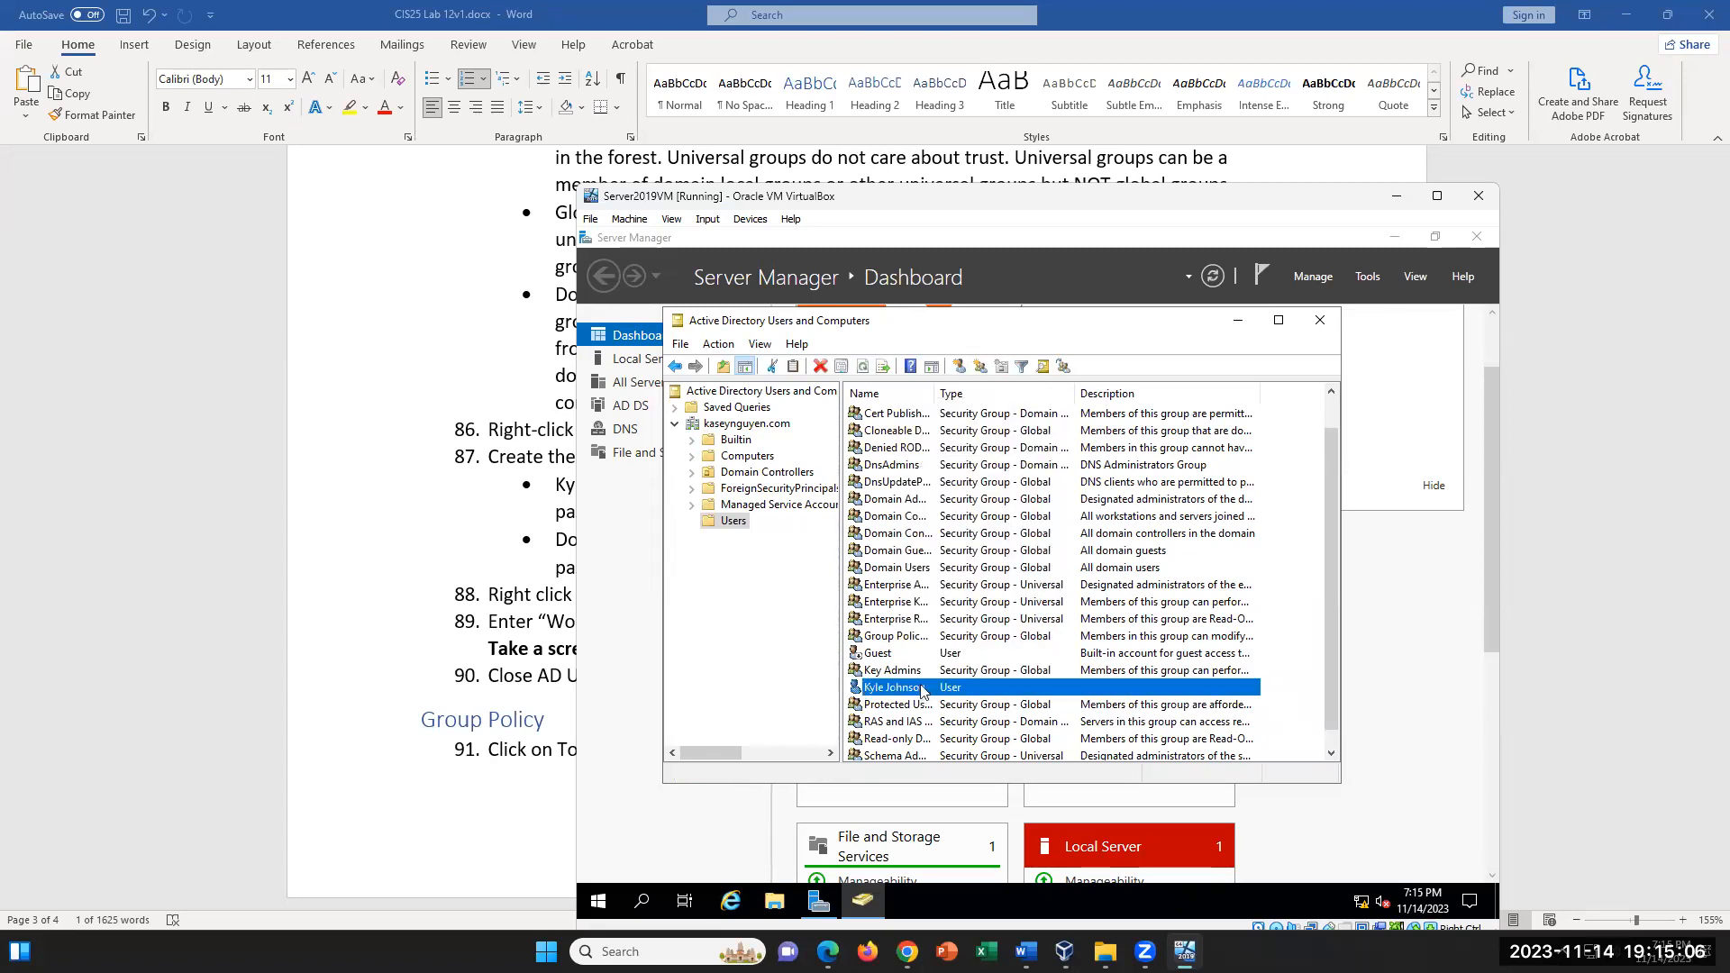
# - Create a new group named Workers in the Users container with Global scope and Security type
pyautogui.rightClick(733, 523)
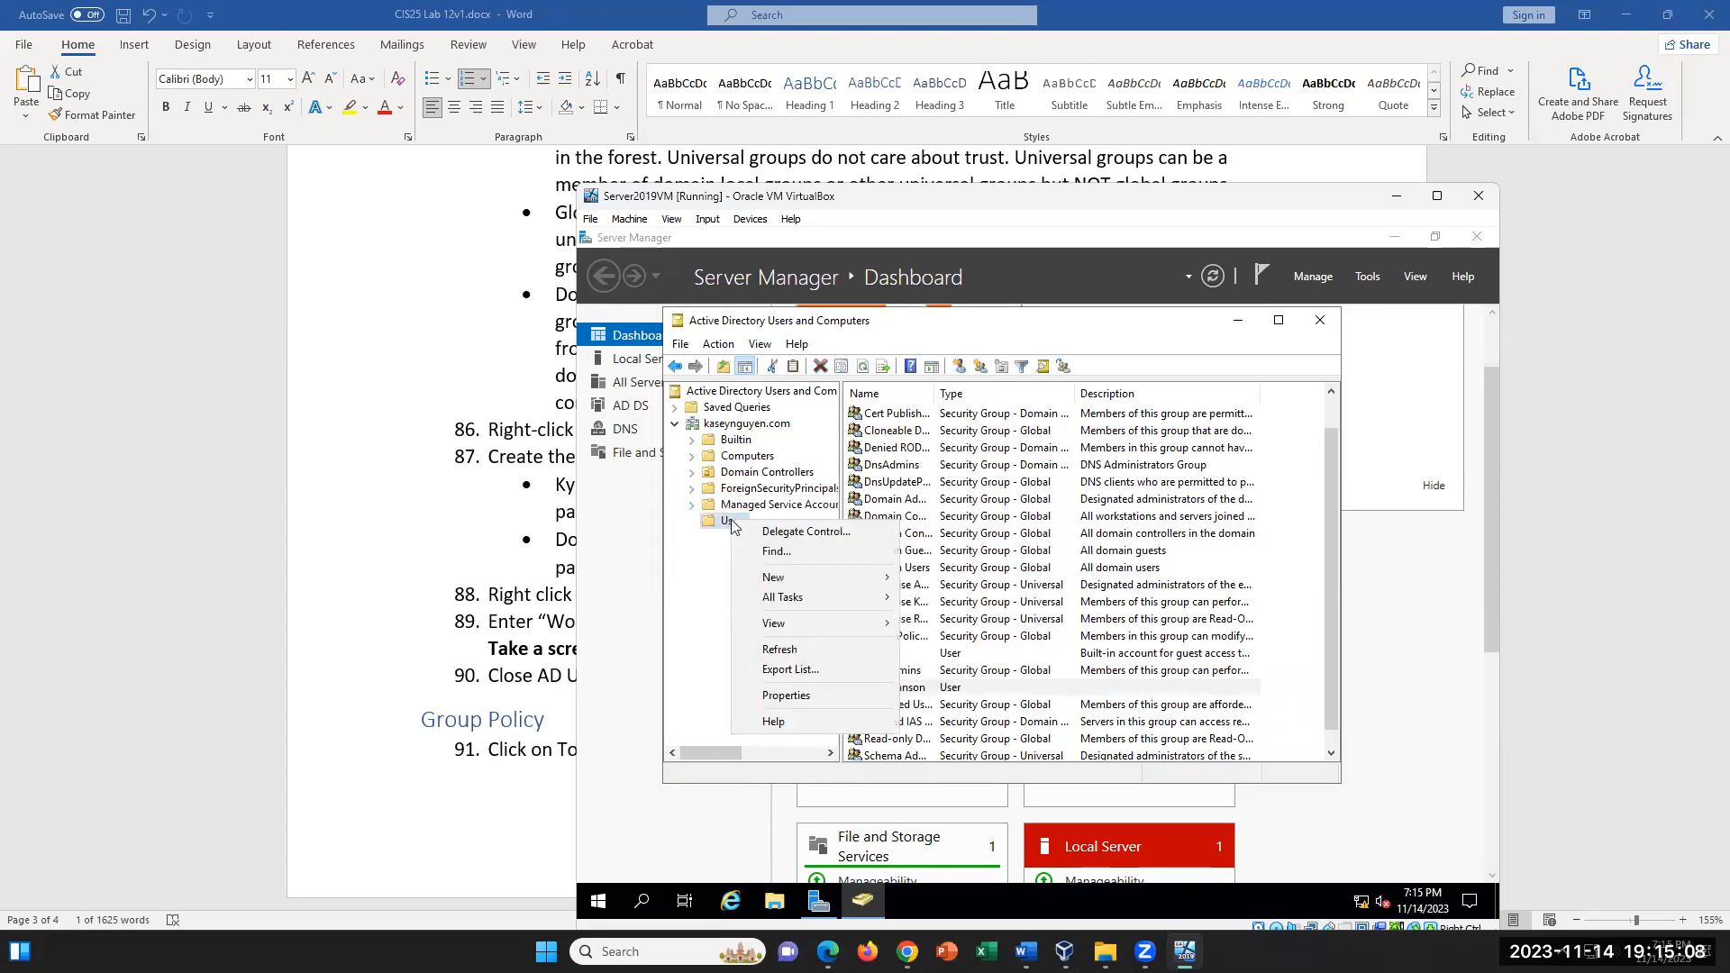
pyautogui.moveTo(795, 580)
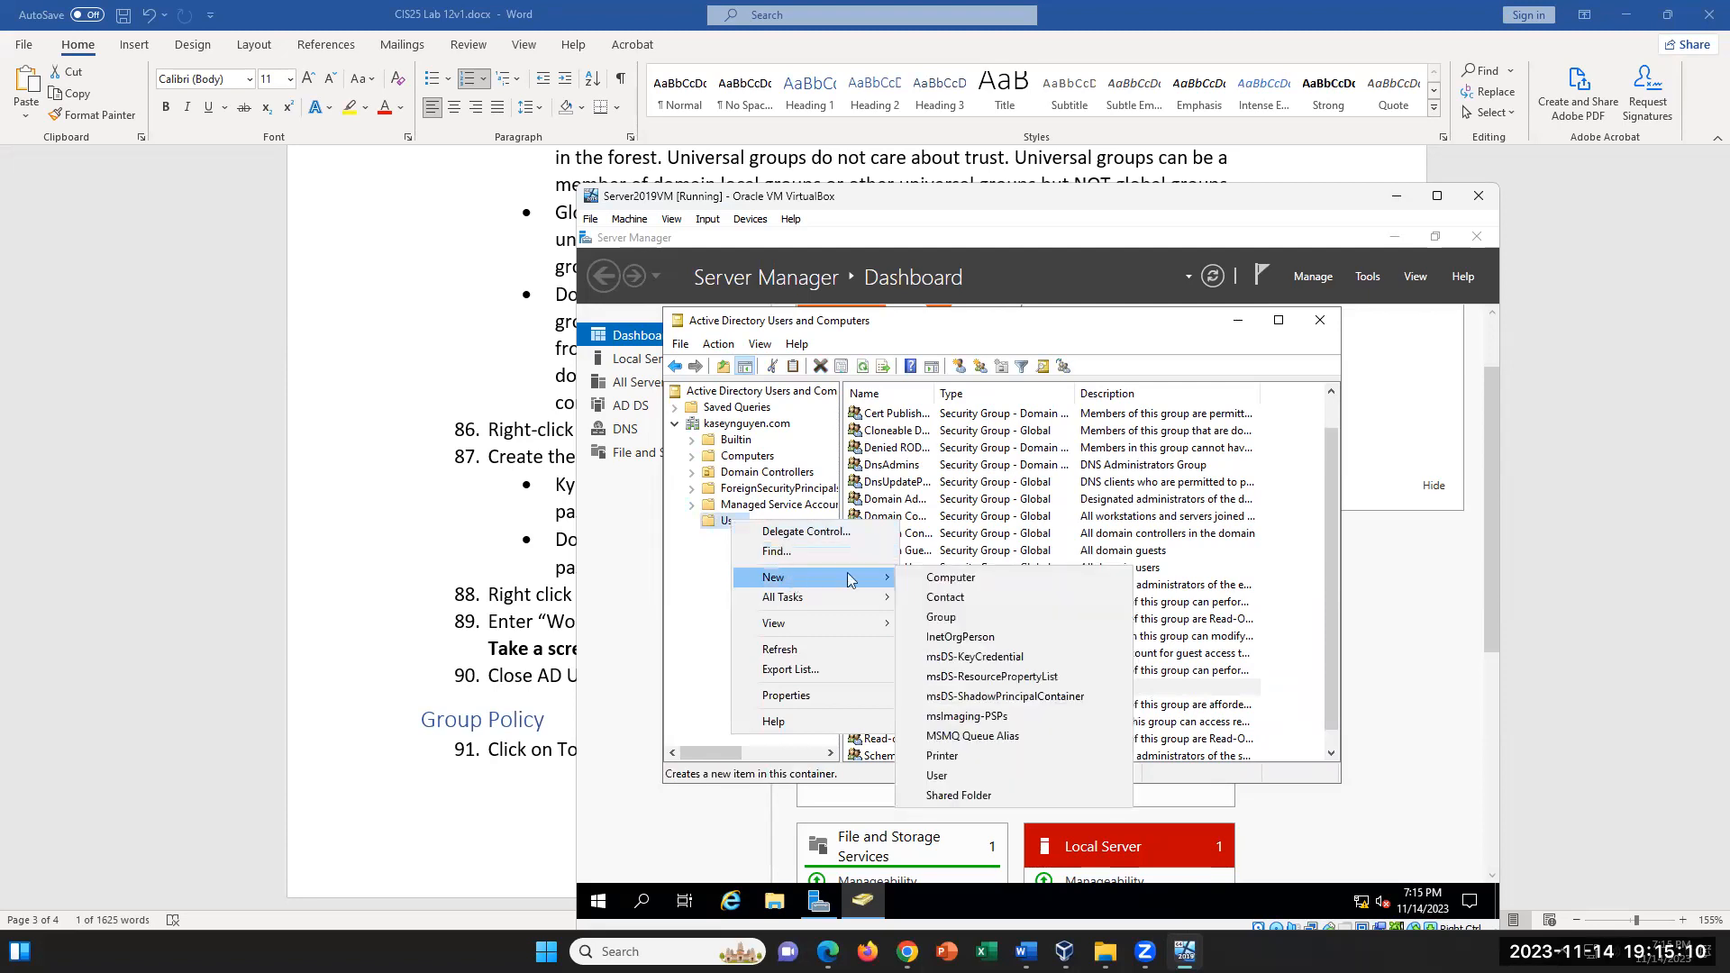
pyautogui.click(981, 618)
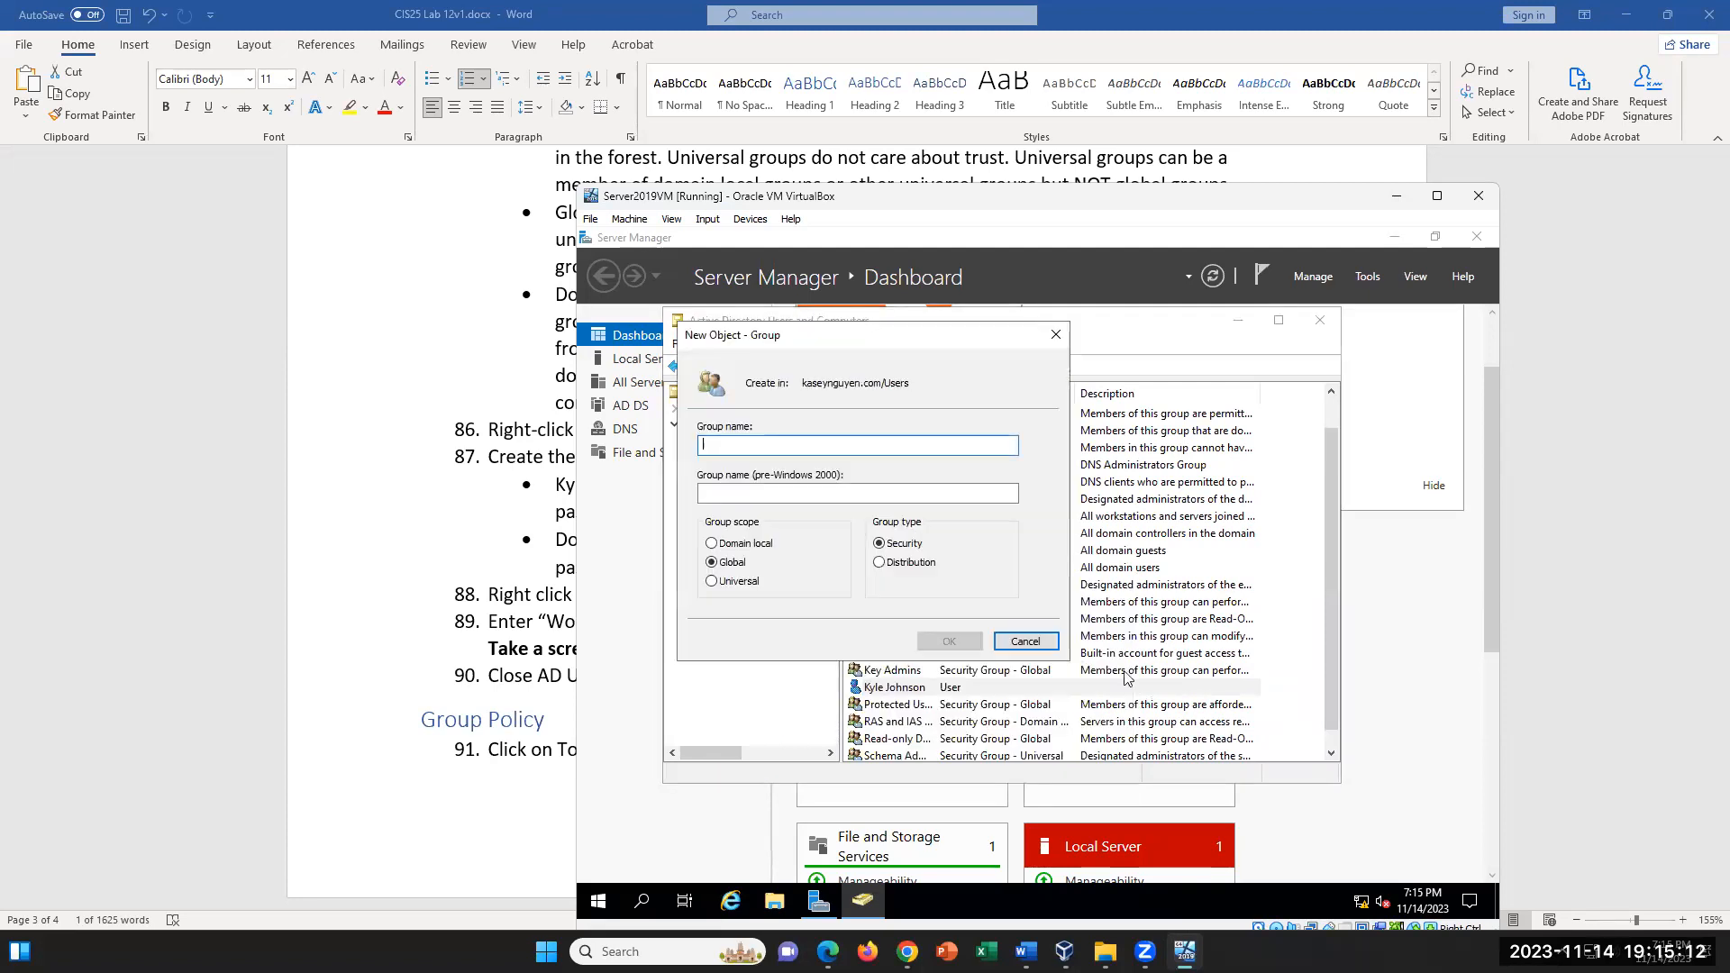
pyautogui.write('Workers')
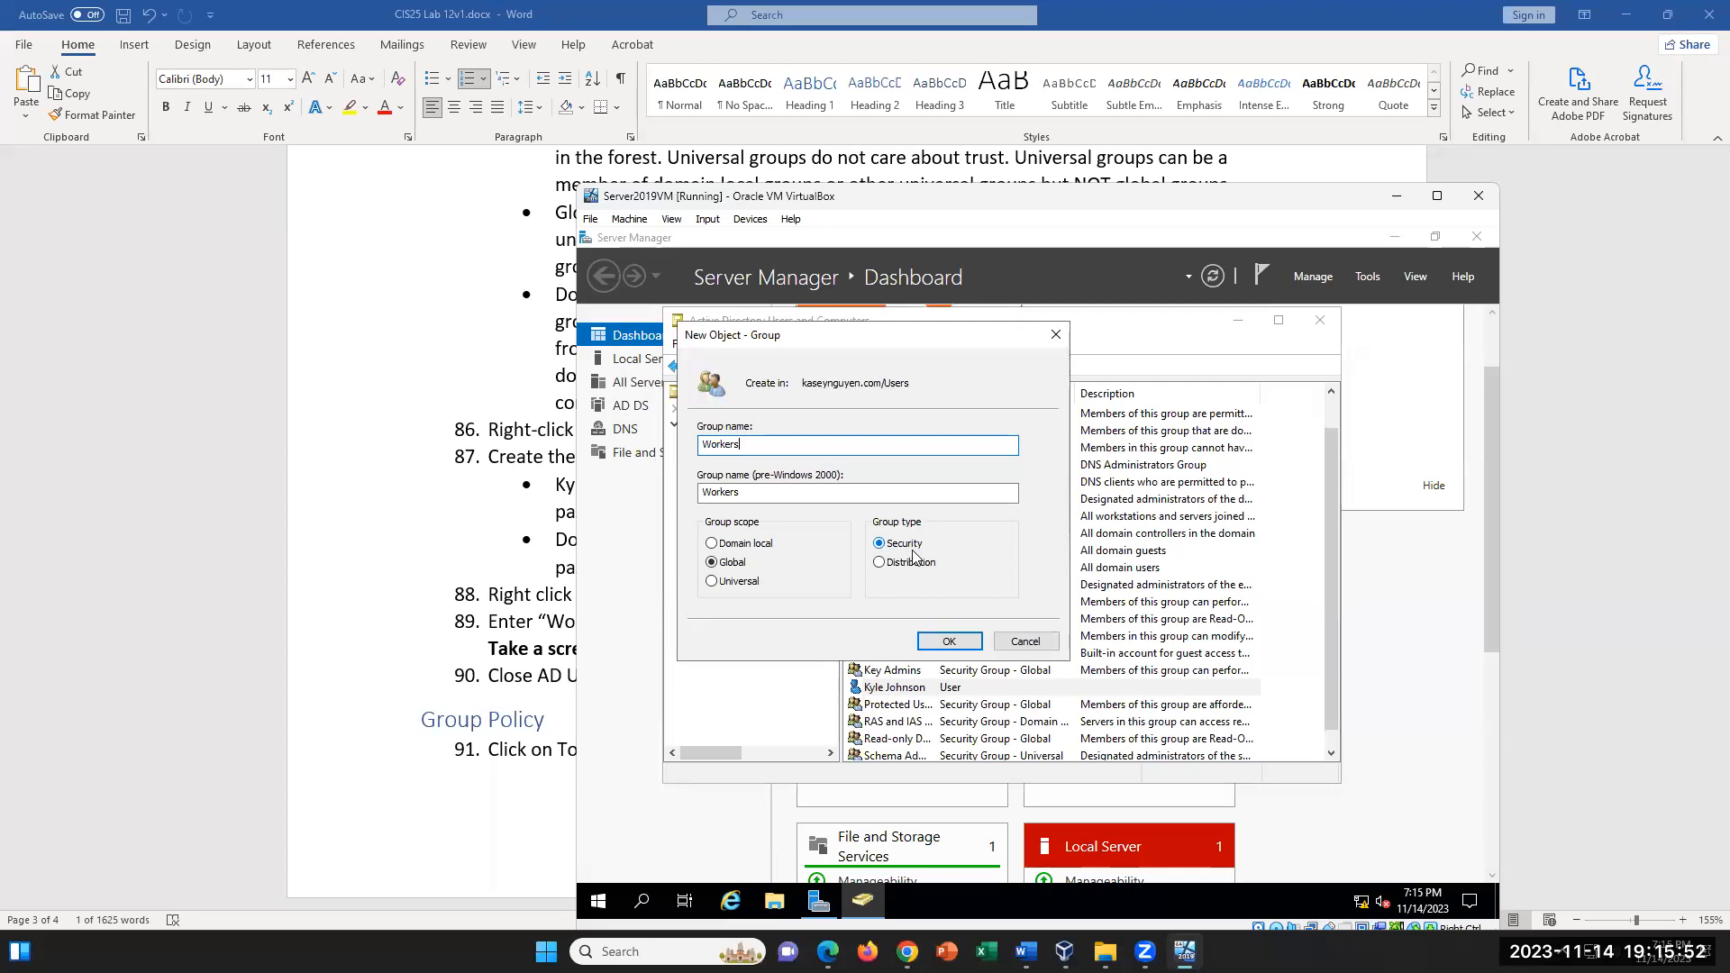
pyautogui.click(944, 640)
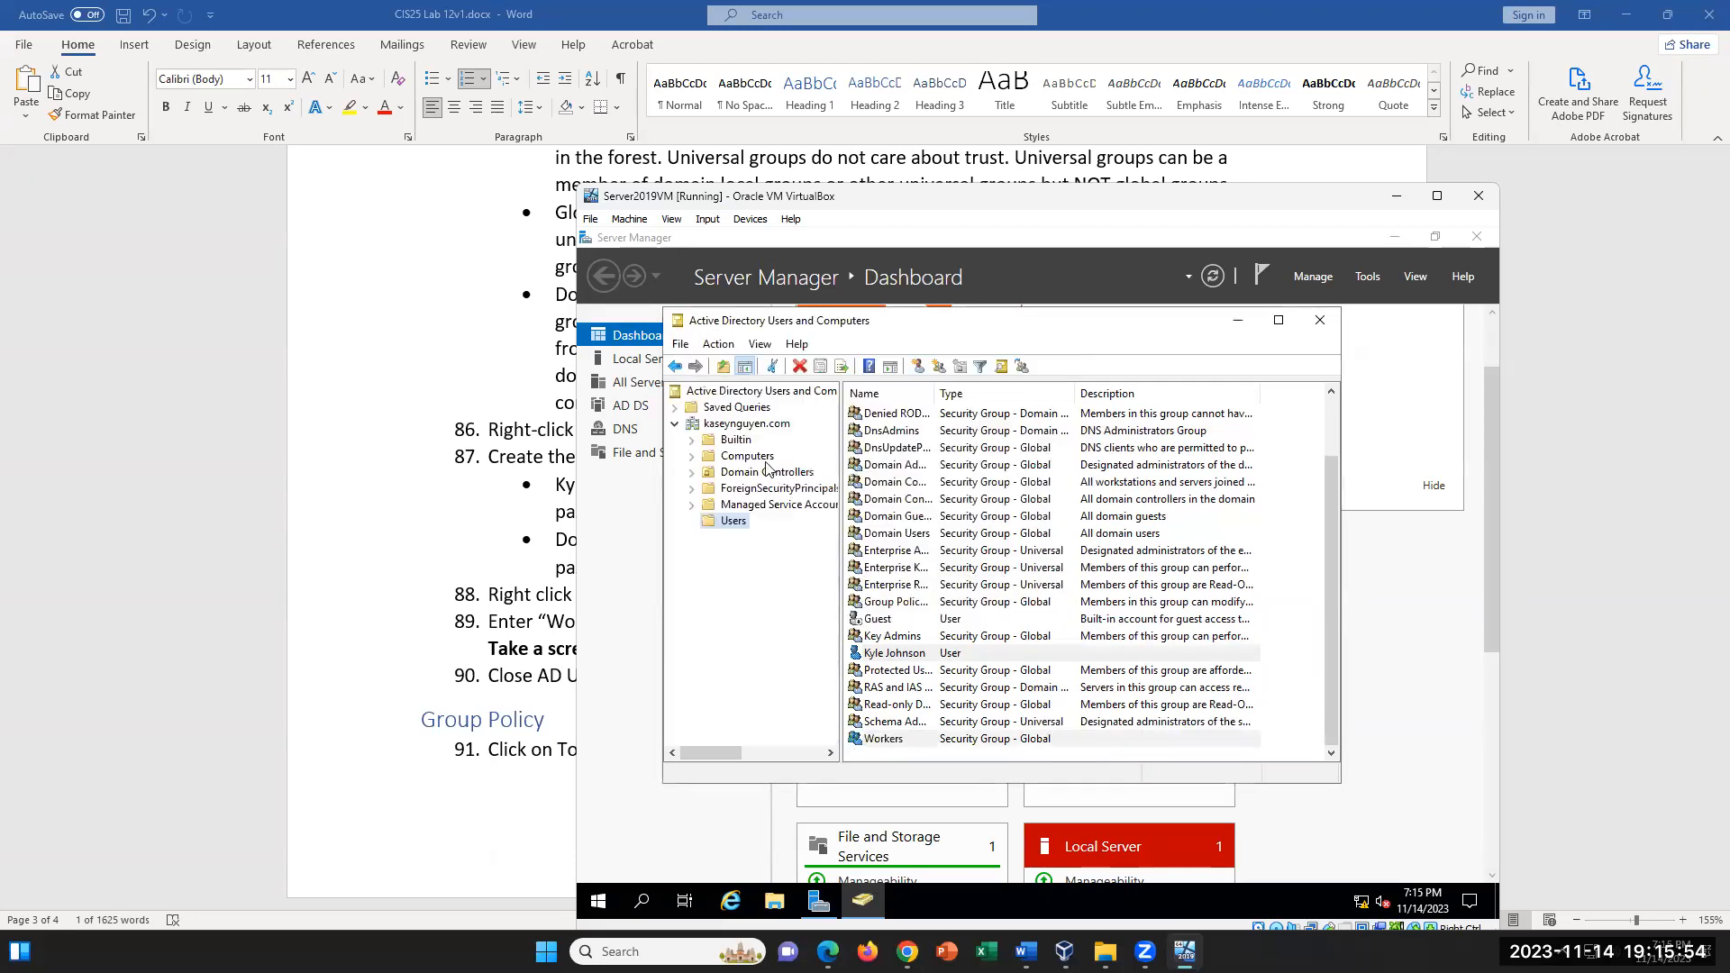
# - Add the newly created user account as a member of the Workers group, checking the full name, and apply the change
pyautogui.doubleClick(899, 741)
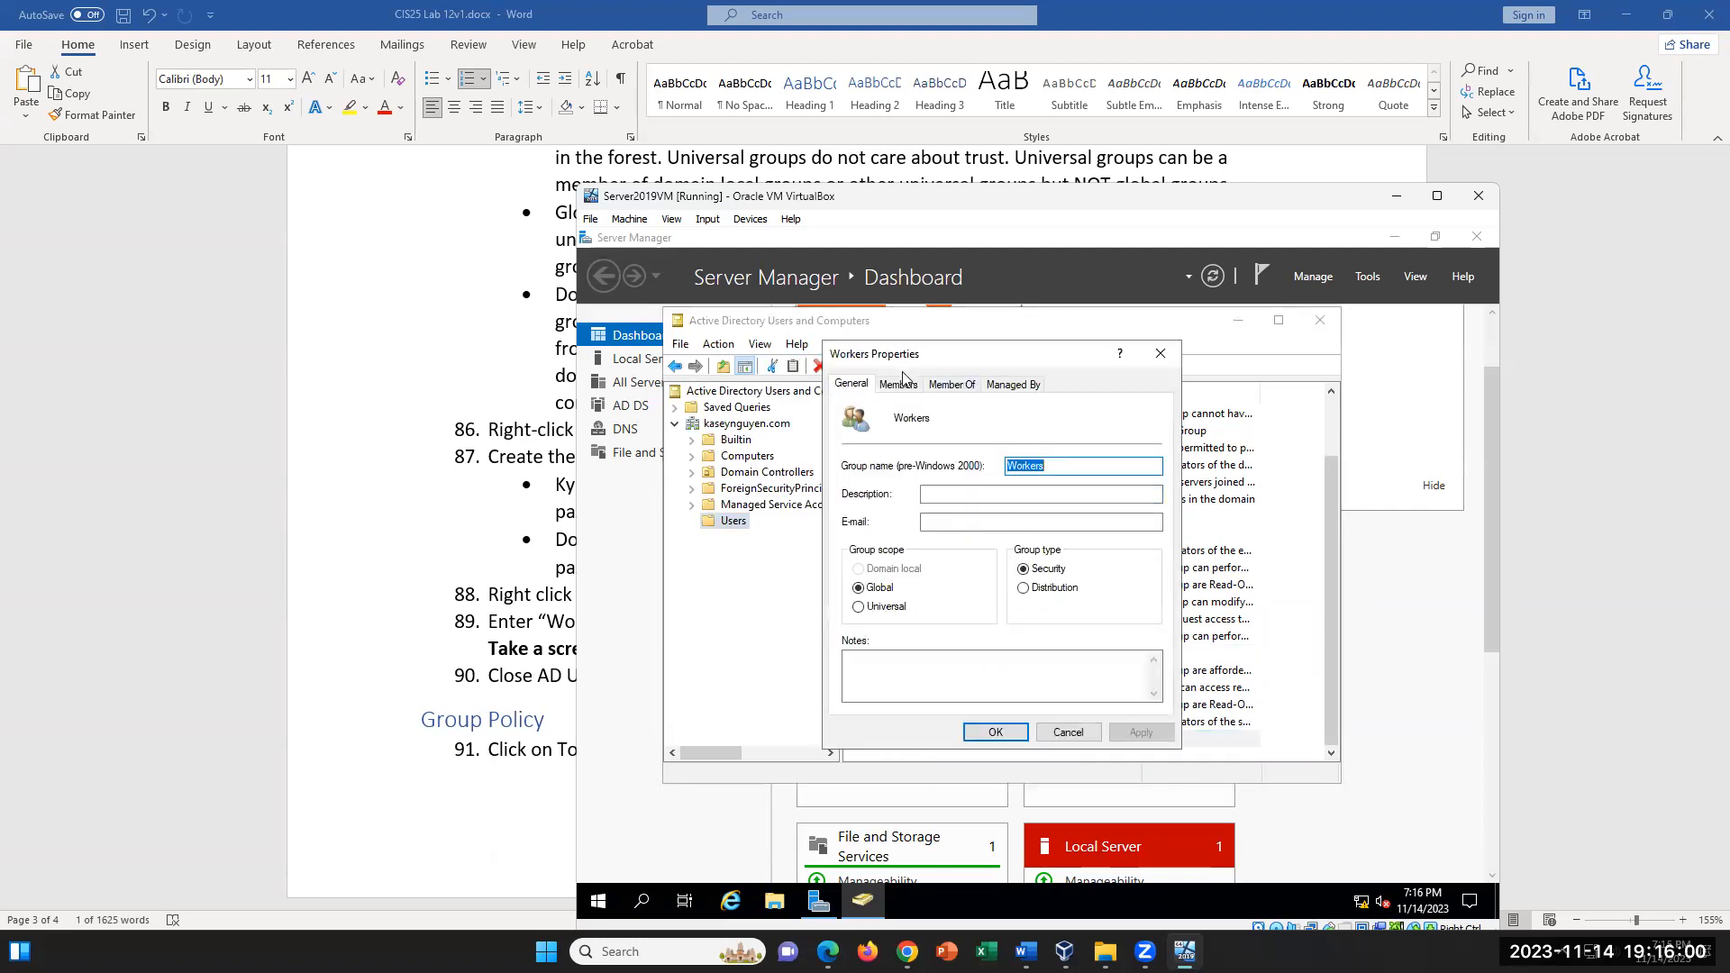
pyautogui.click(901, 386)
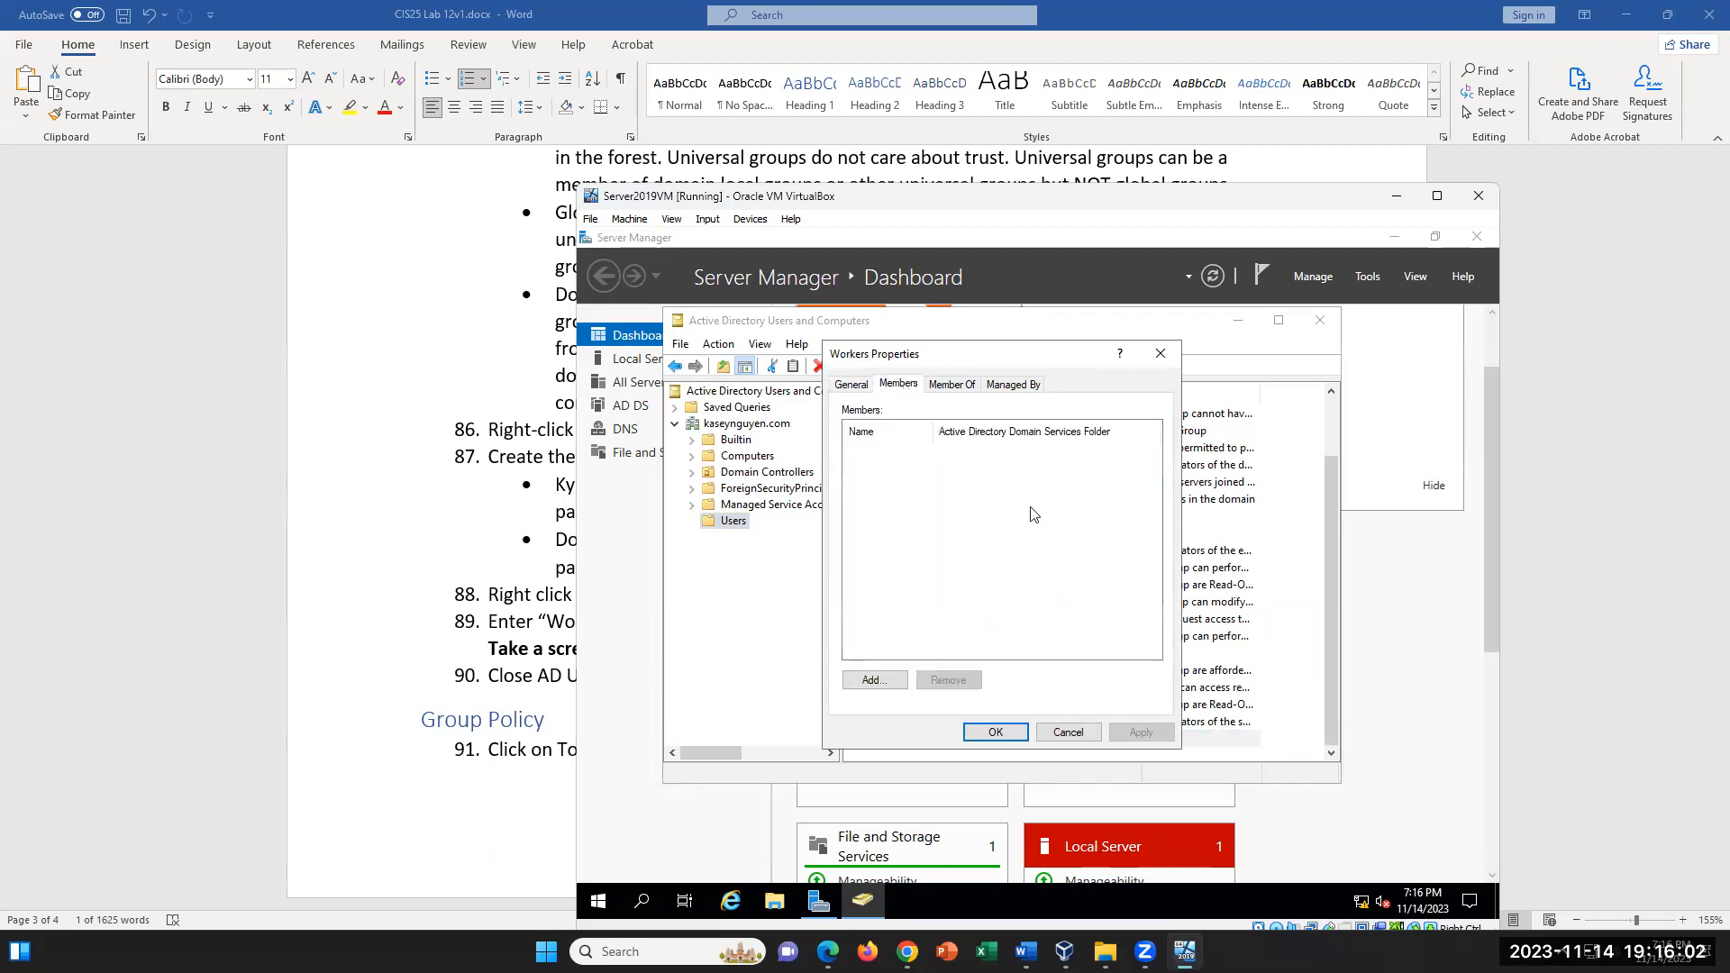
pyautogui.click(880, 685)
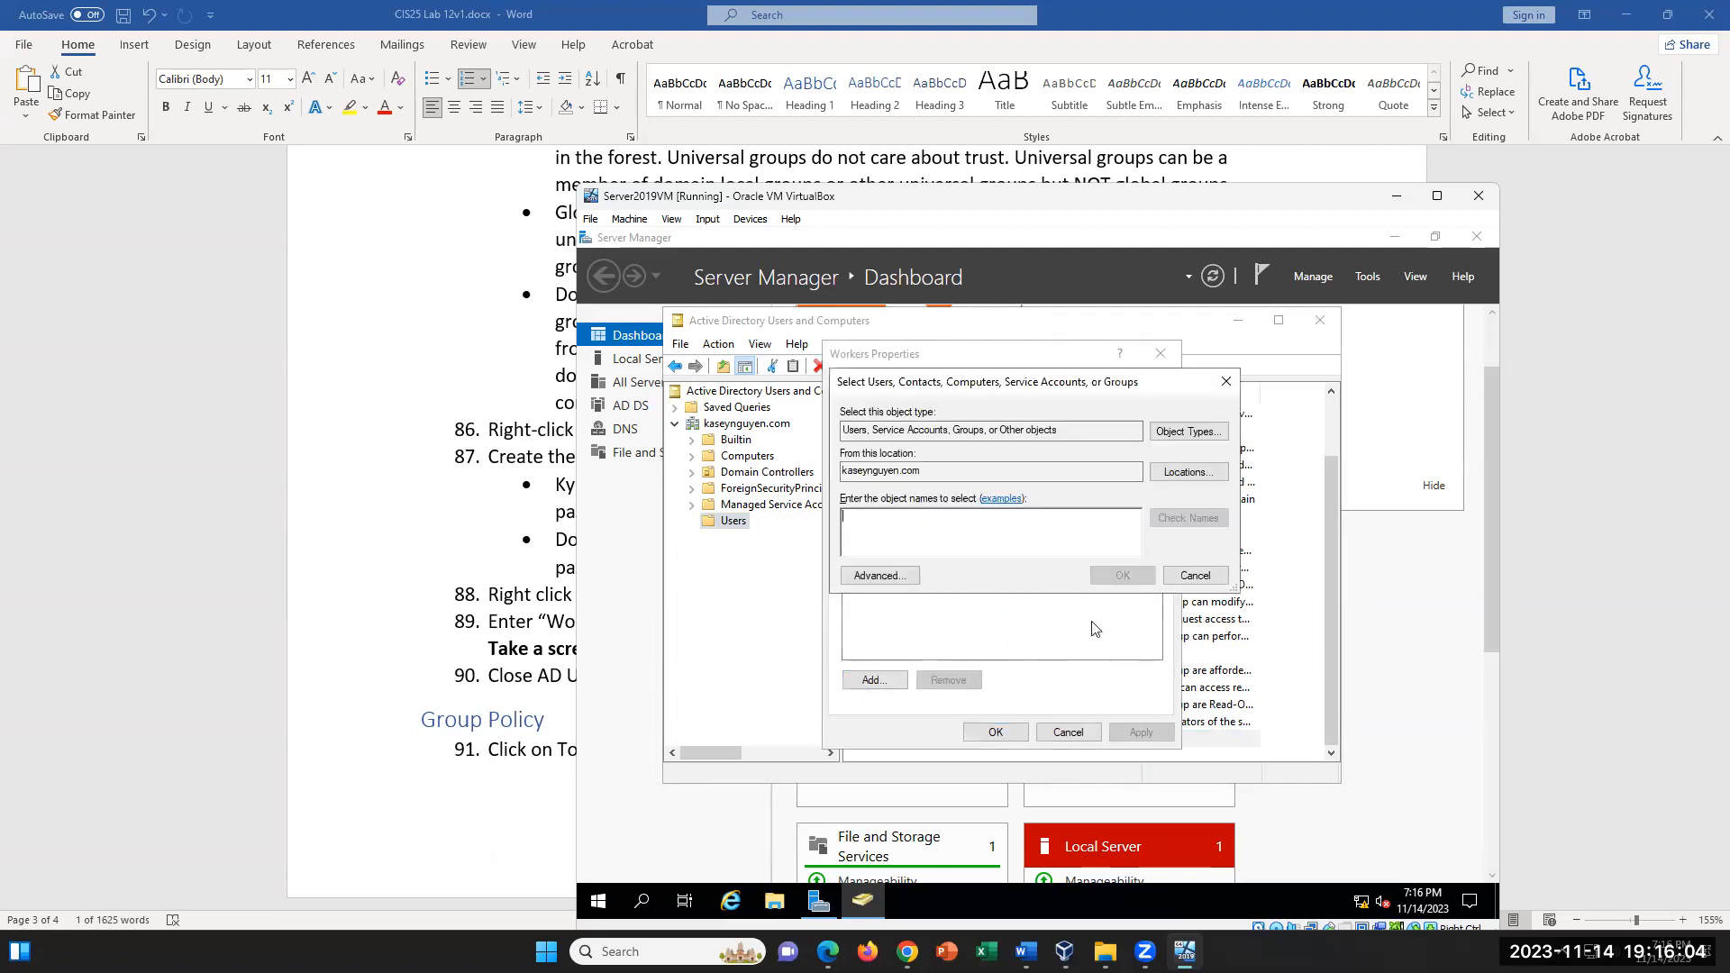
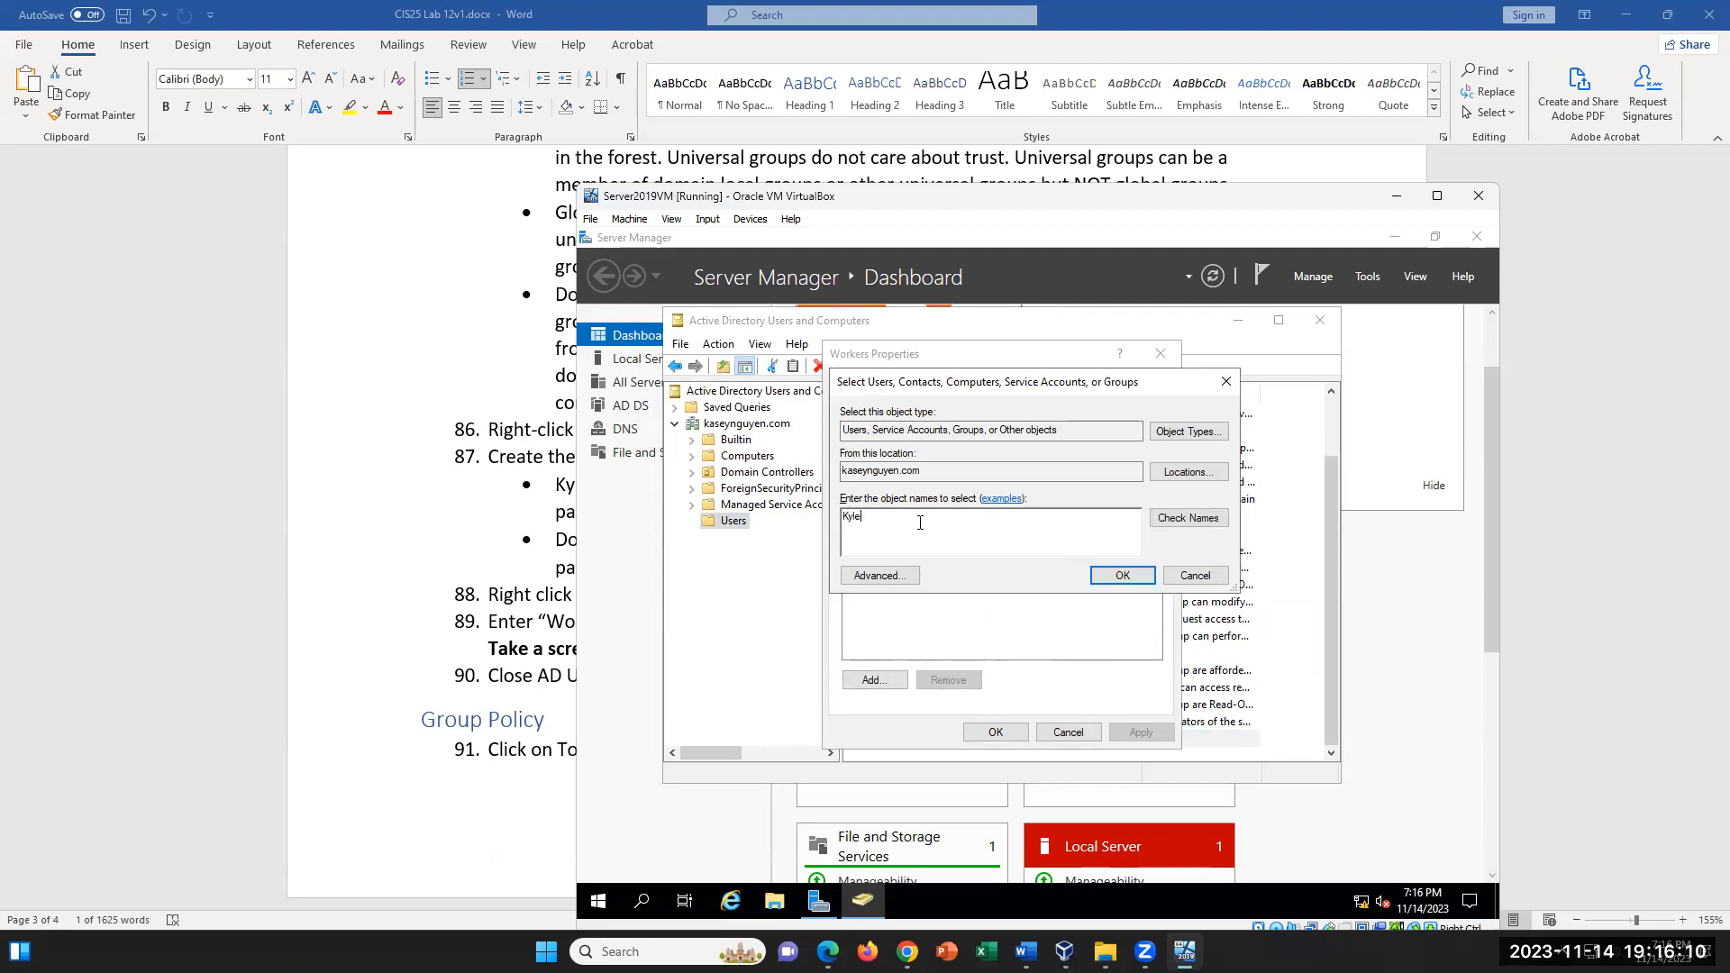
pyautogui.click(1172, 523)
pyautogui.moveTo(1042, 518); pyautogui.dragTo(863, 510)
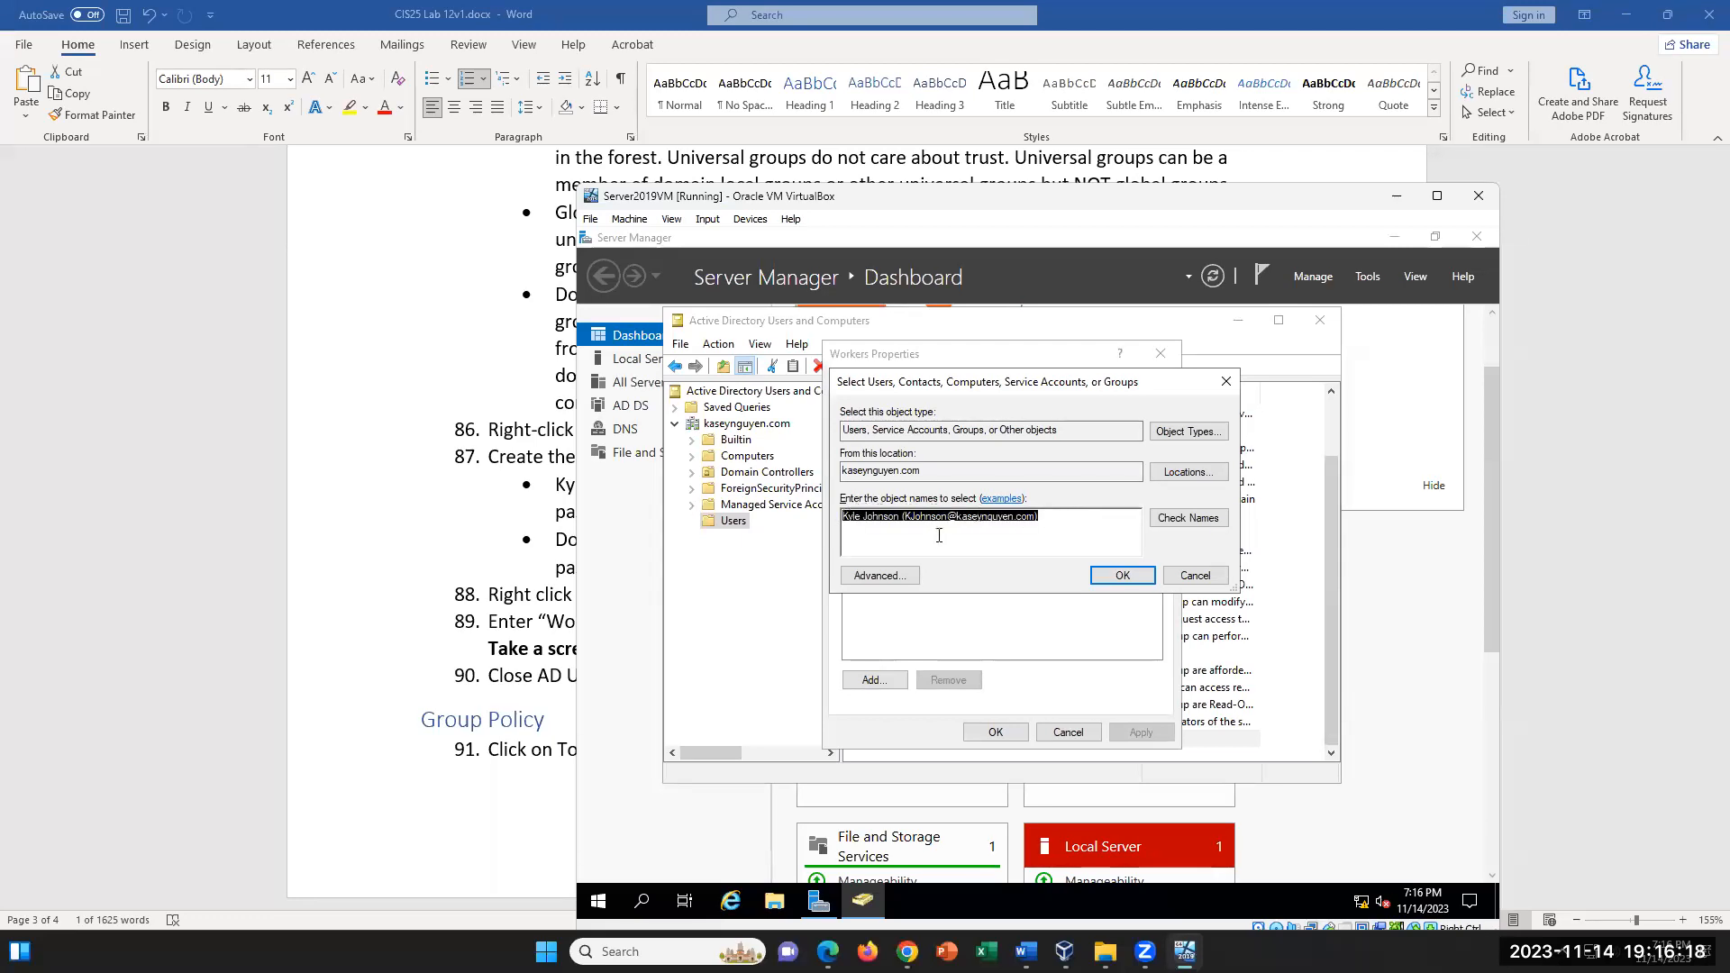
pyautogui.click(1107, 579)
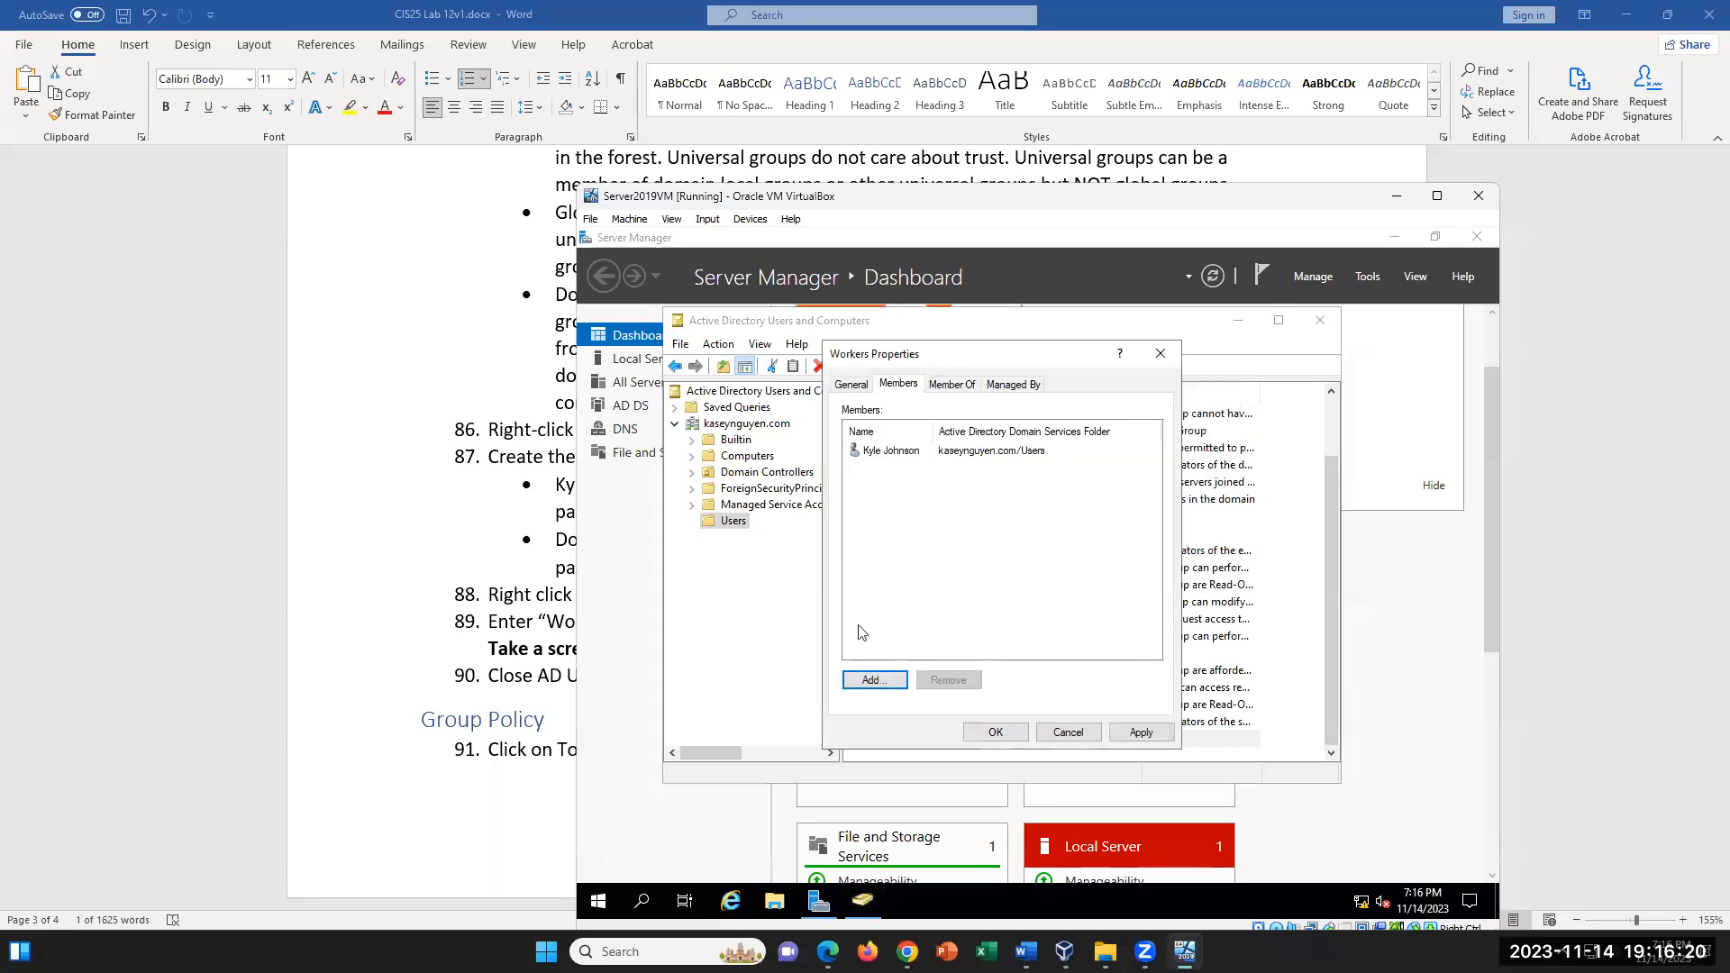
pyautogui.click(1138, 732)
pyautogui.click(995, 732)
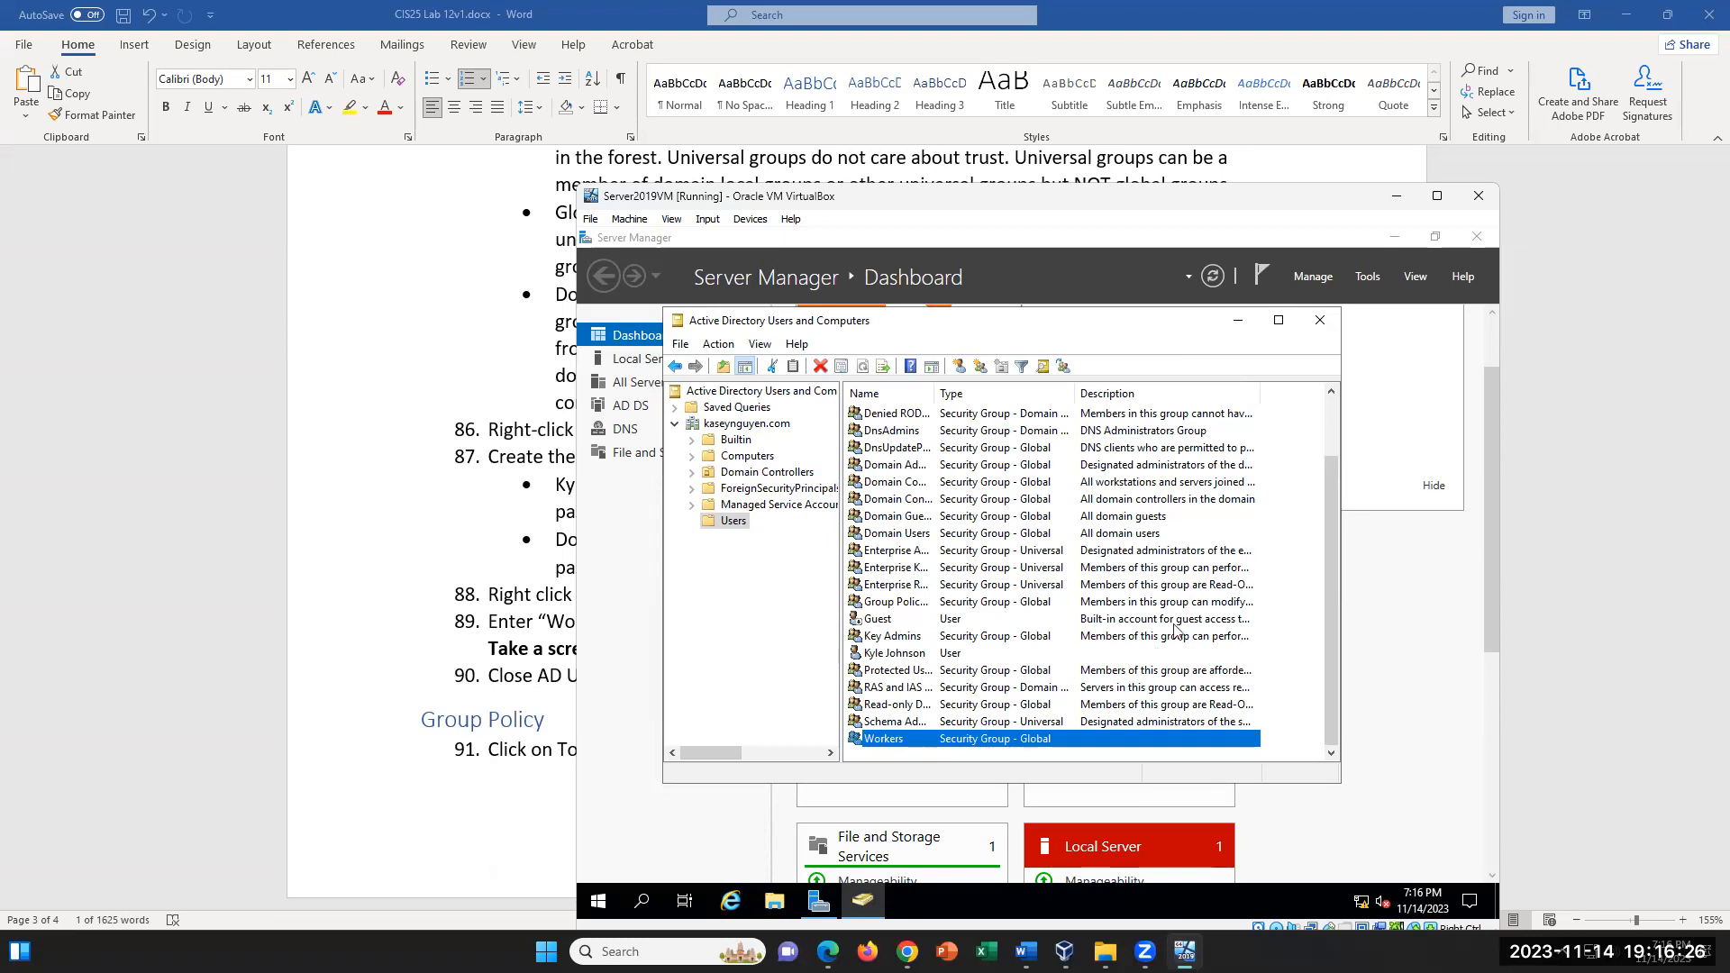
# - Switch to the lab document in Word and read the rest of the user and group steps and the Group Policy section
pyautogui.click(569, 544)
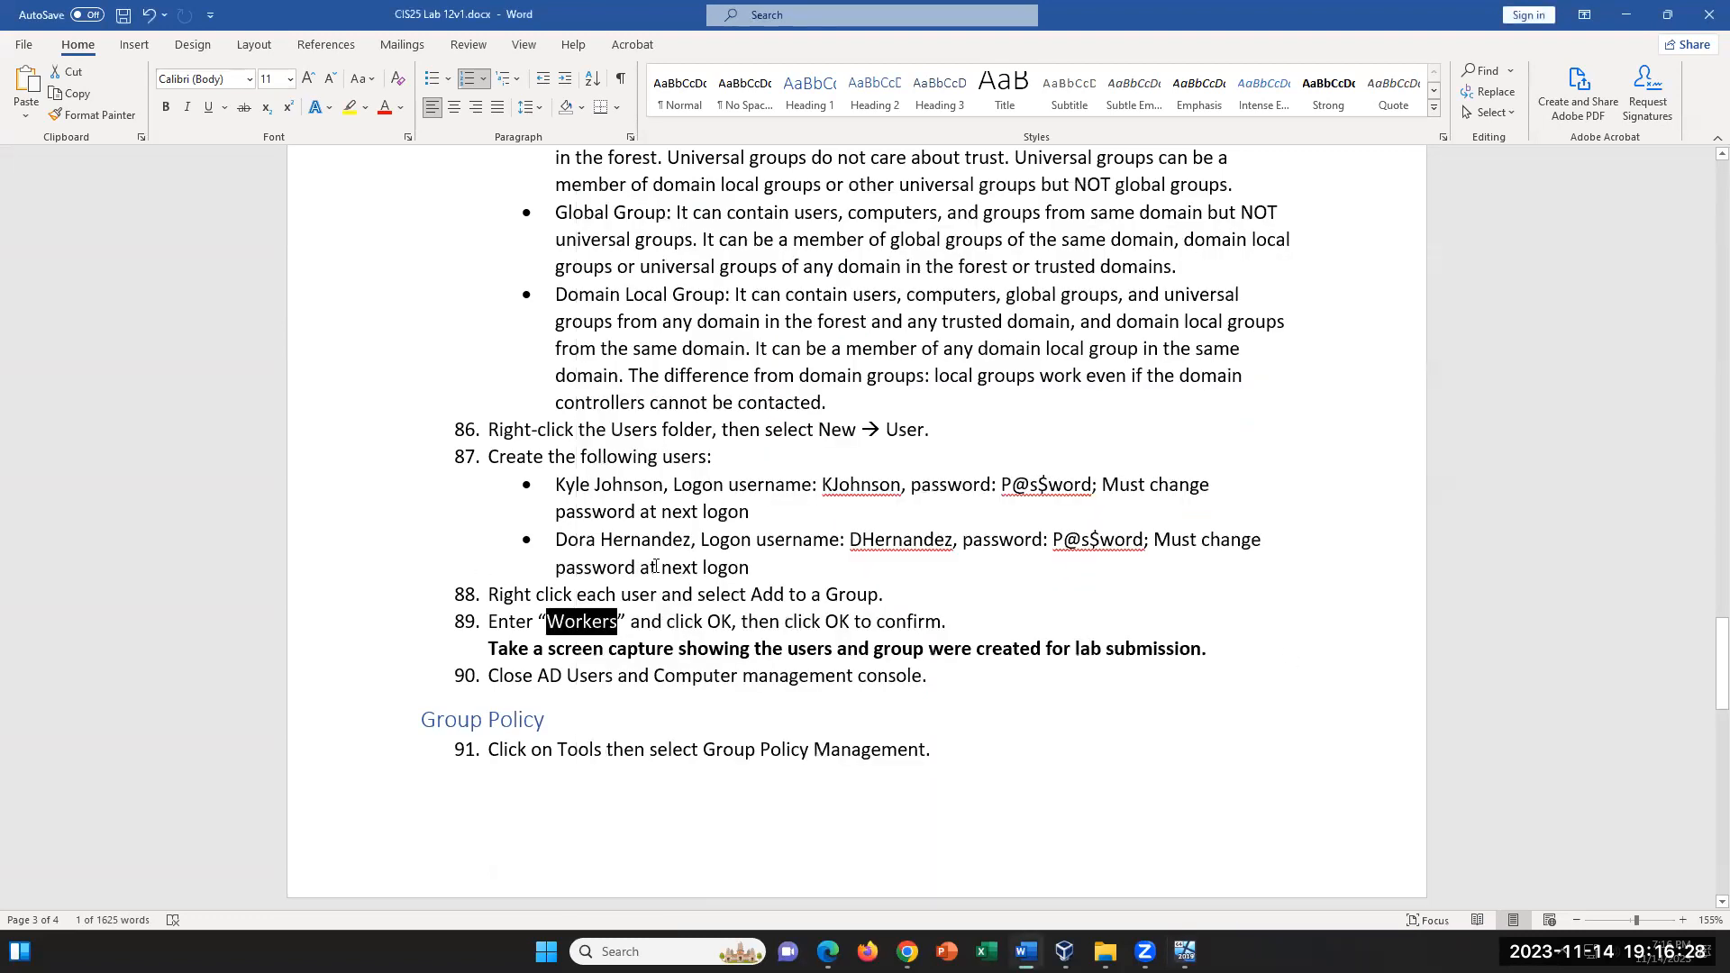
pyautogui.scroll(-1, 862, 692)
pyautogui.scroll(-3, 862, 693)
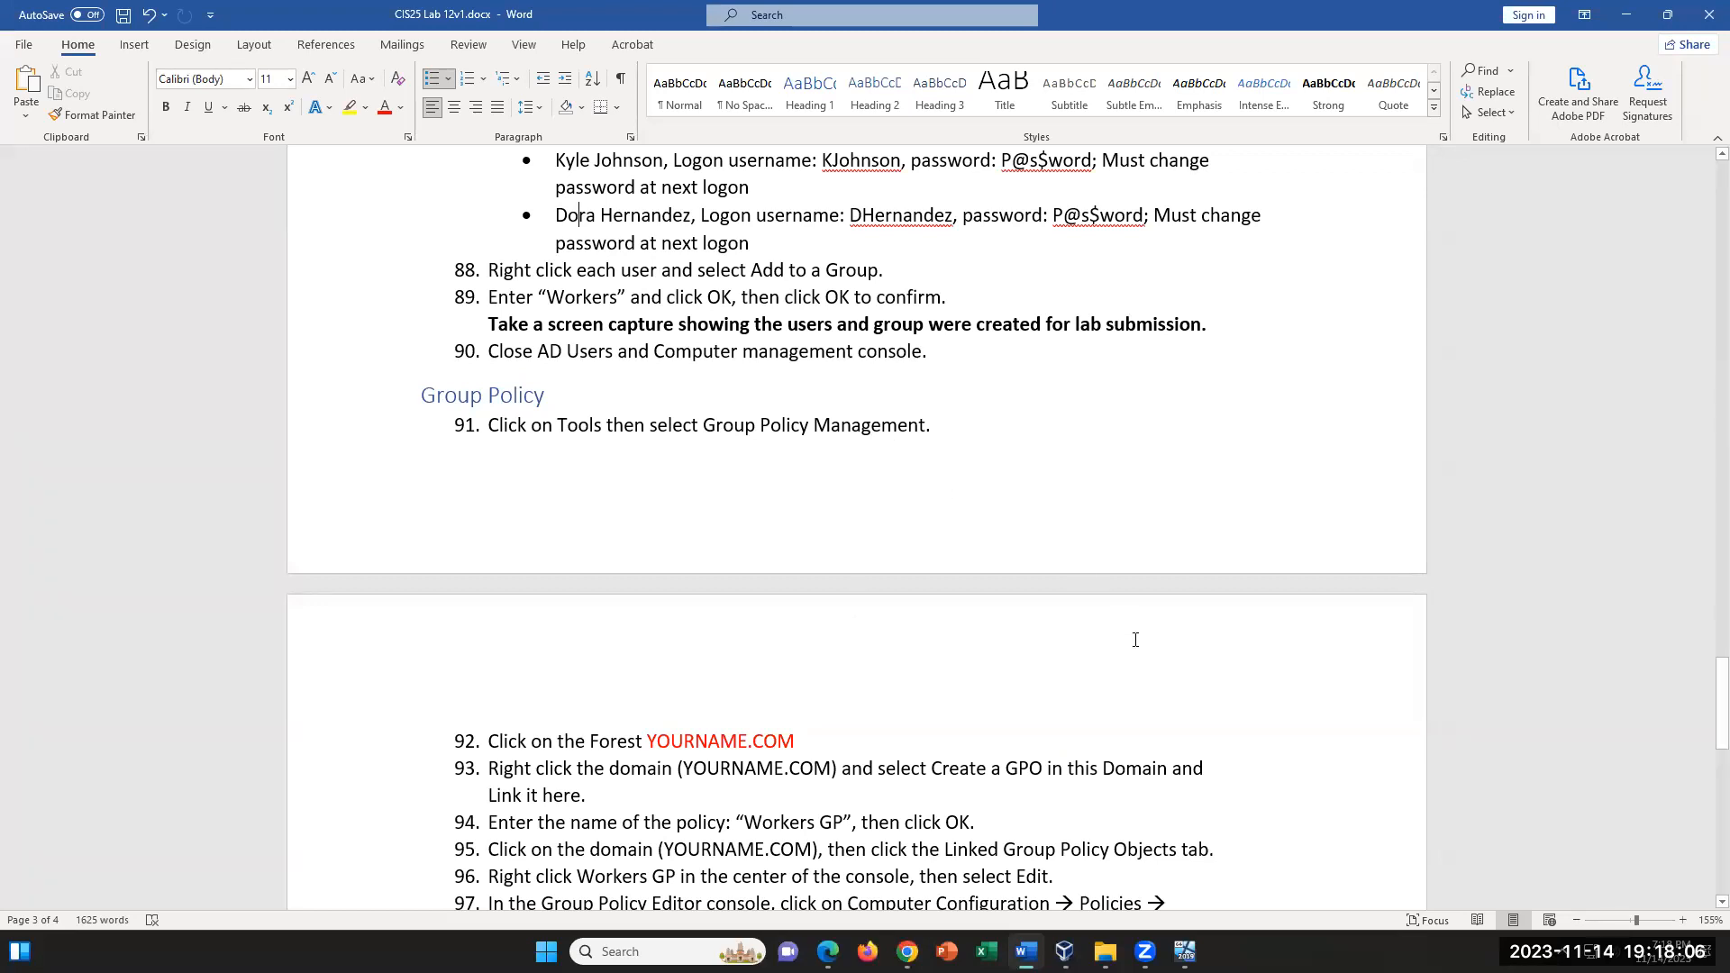
pyautogui.click(831, 735)
pyautogui.scroll(-5, 1094, 783)
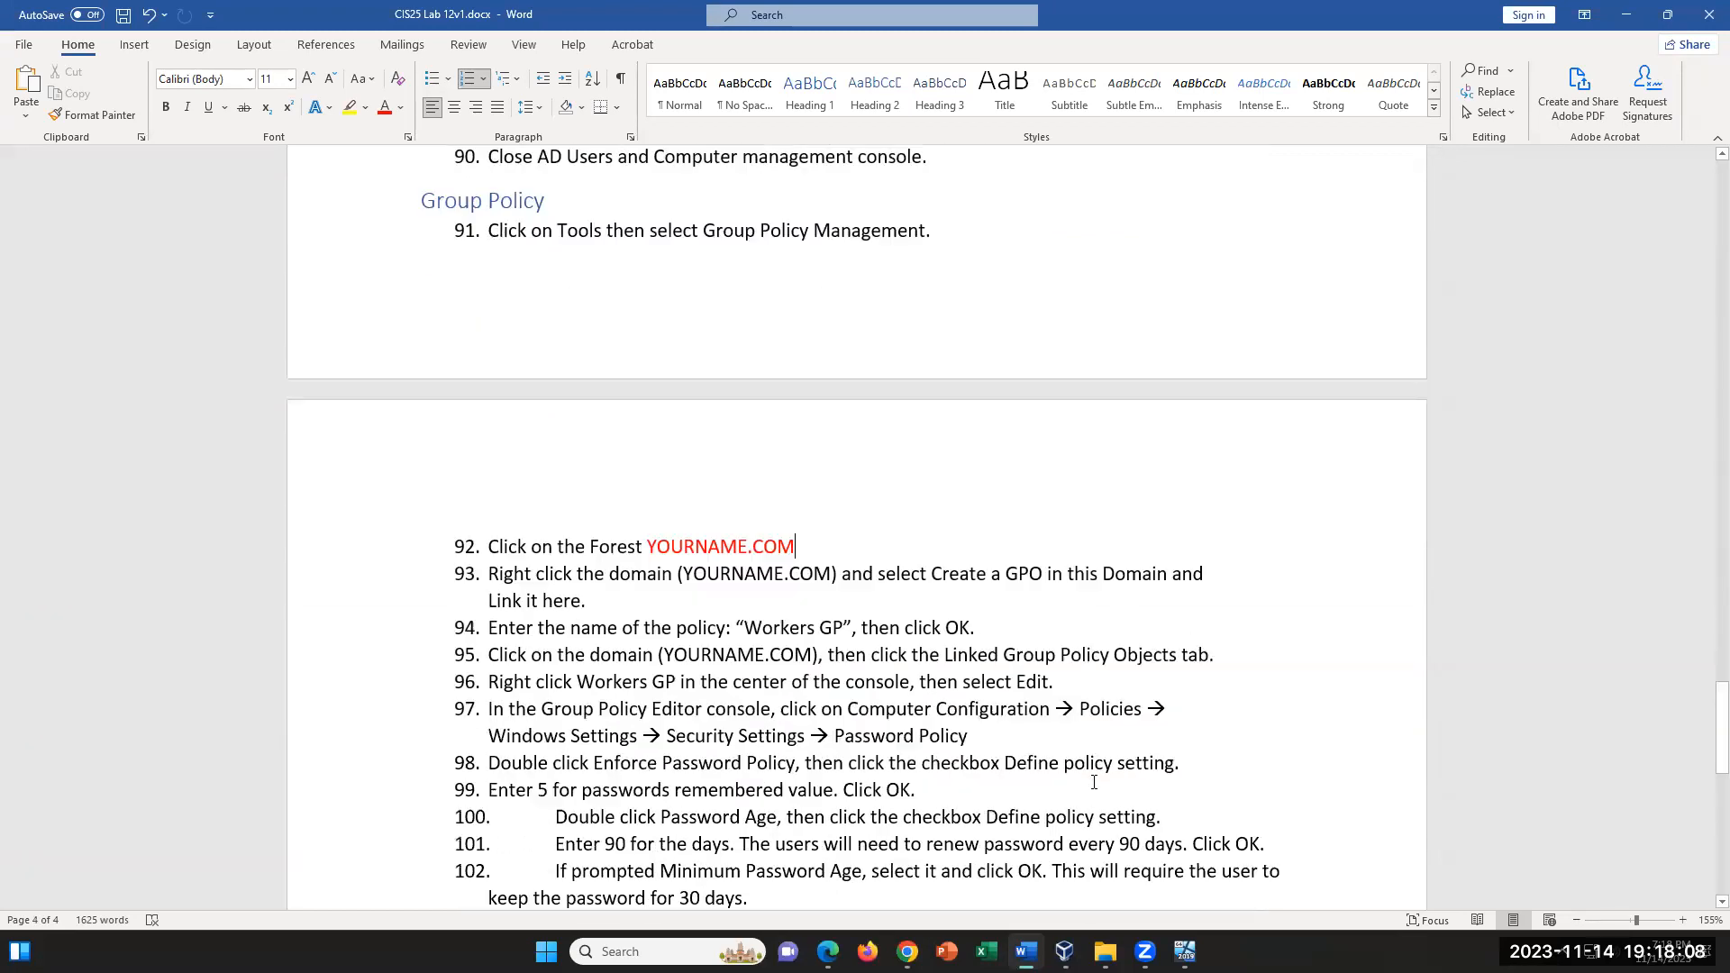
pyautogui.scroll(5, 1094, 782)
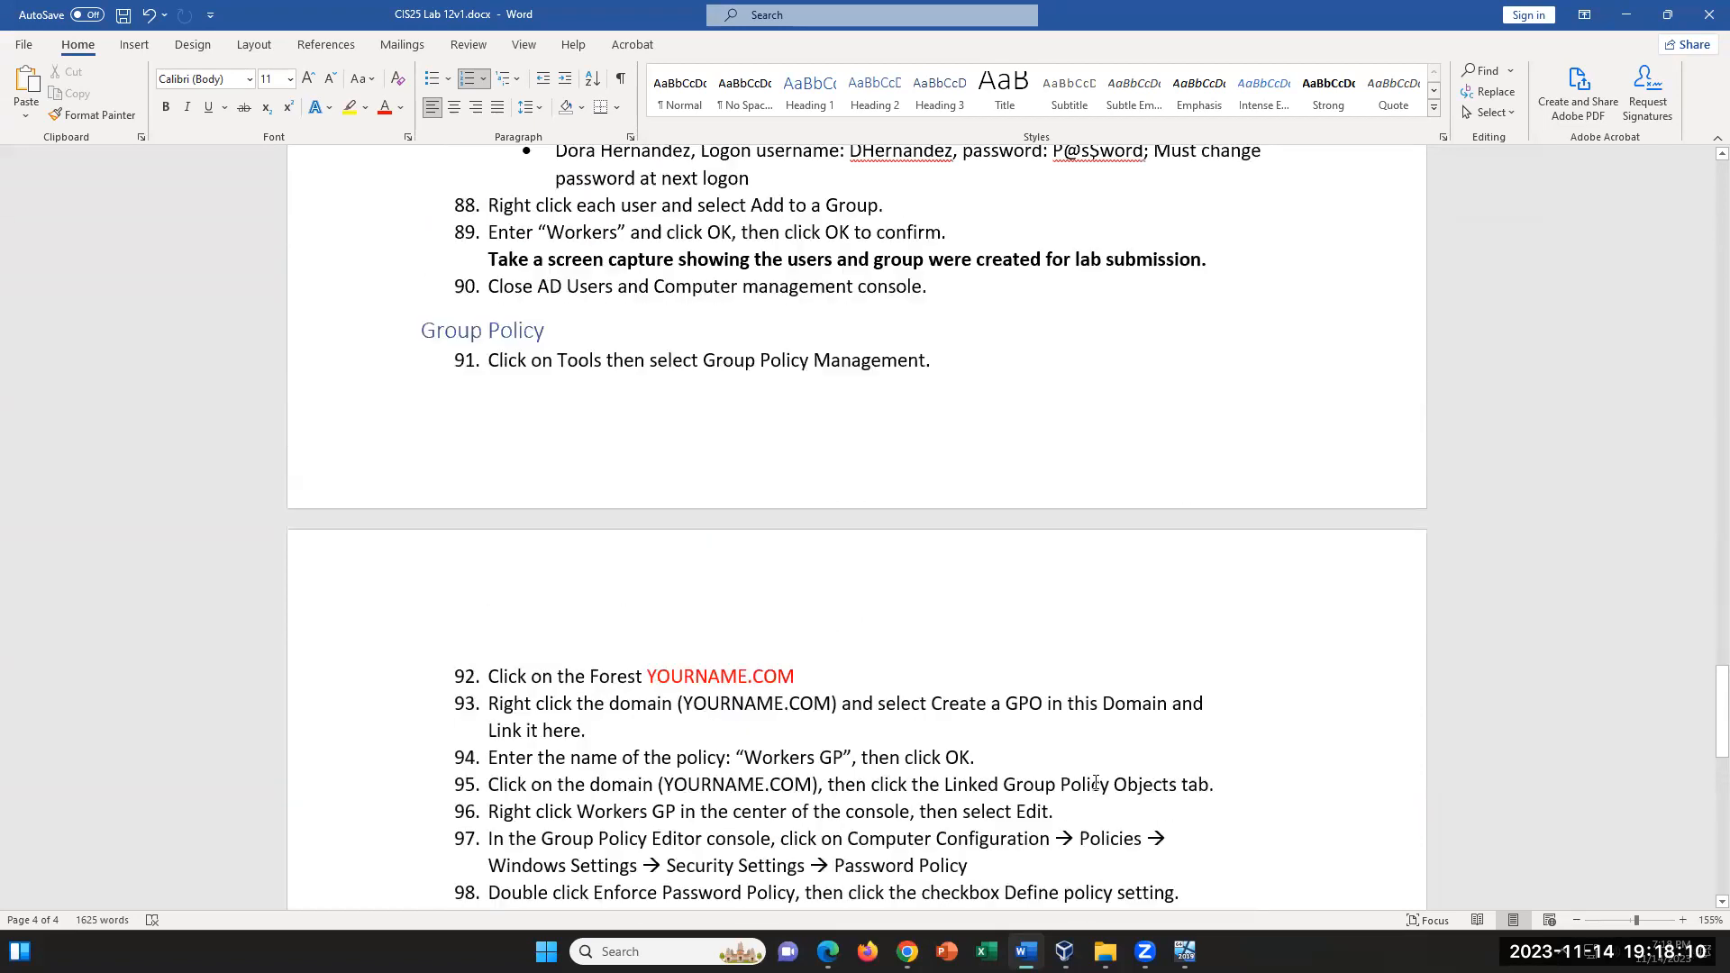
pyautogui.scroll(-3, 1096, 782)
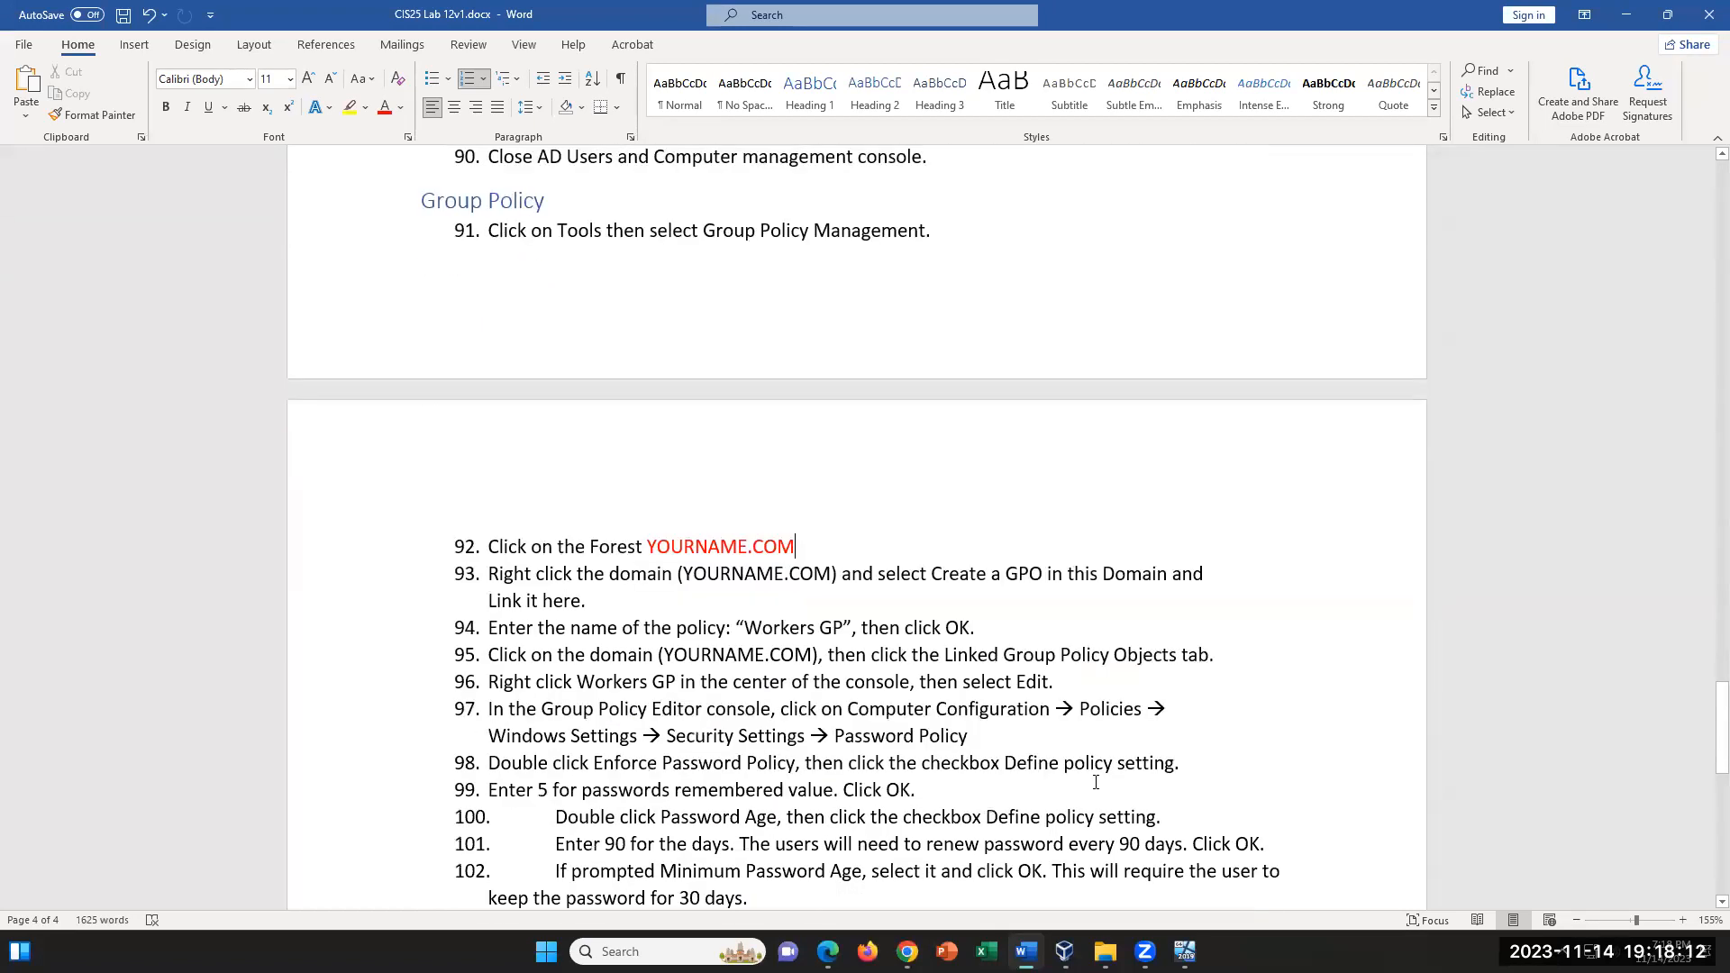
pyautogui.scroll(4, 1099, 776)
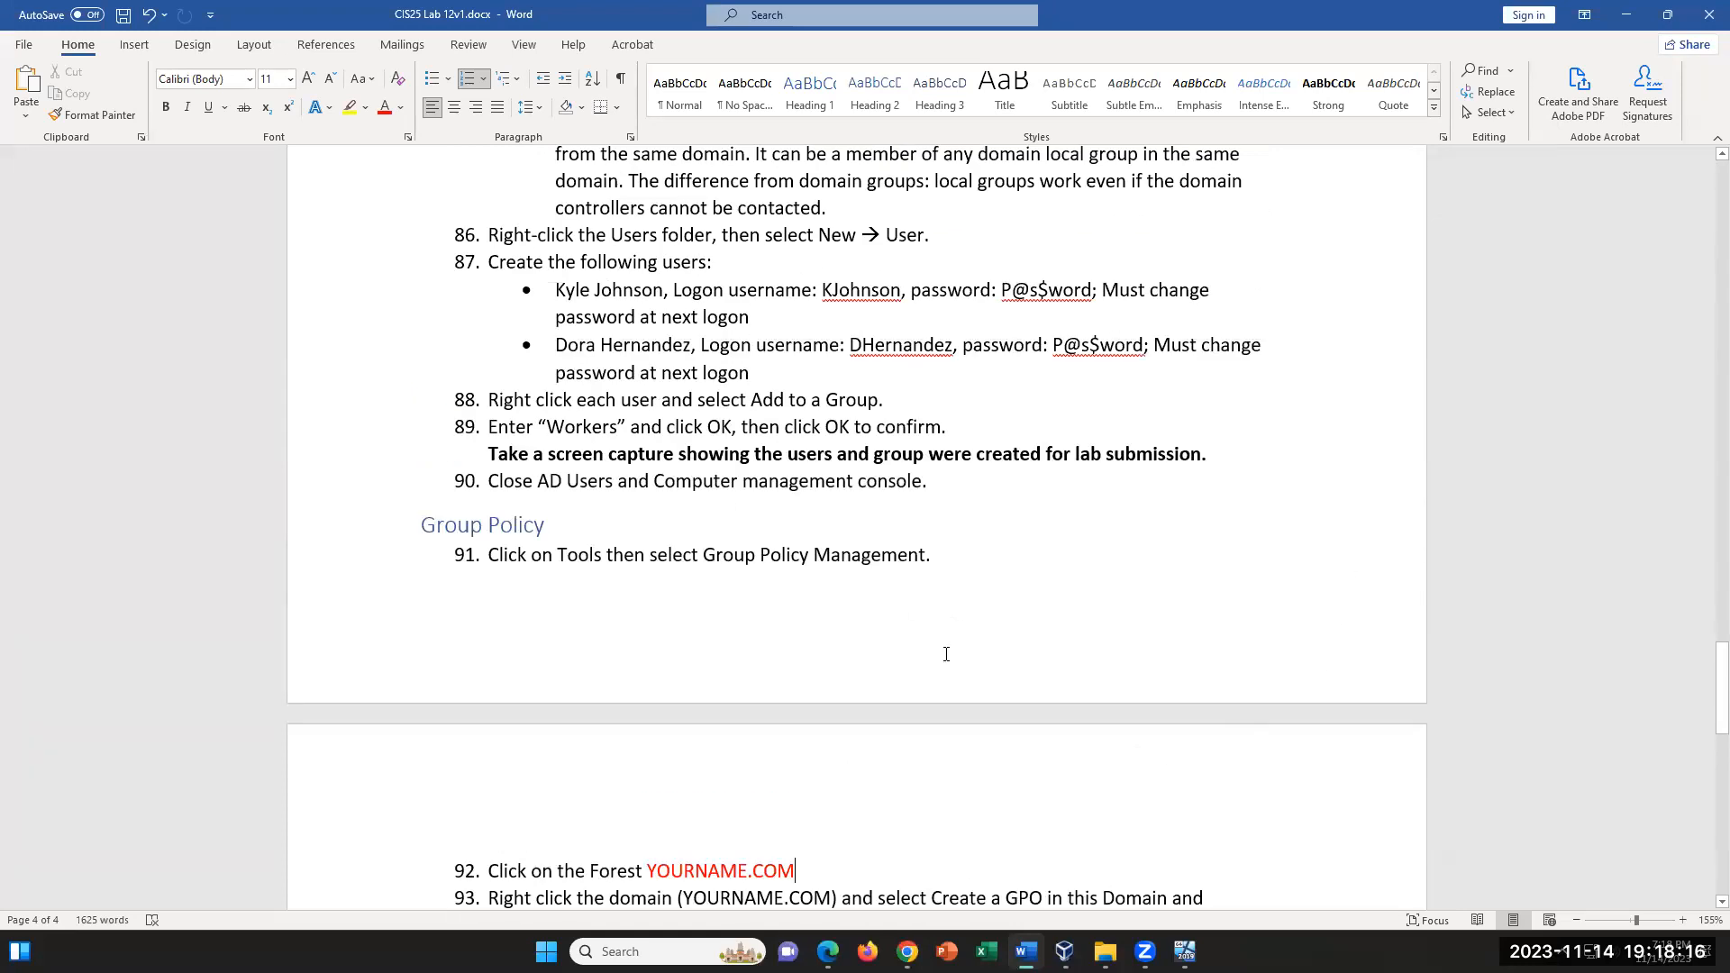
pyautogui.scroll(-5, 946, 654)
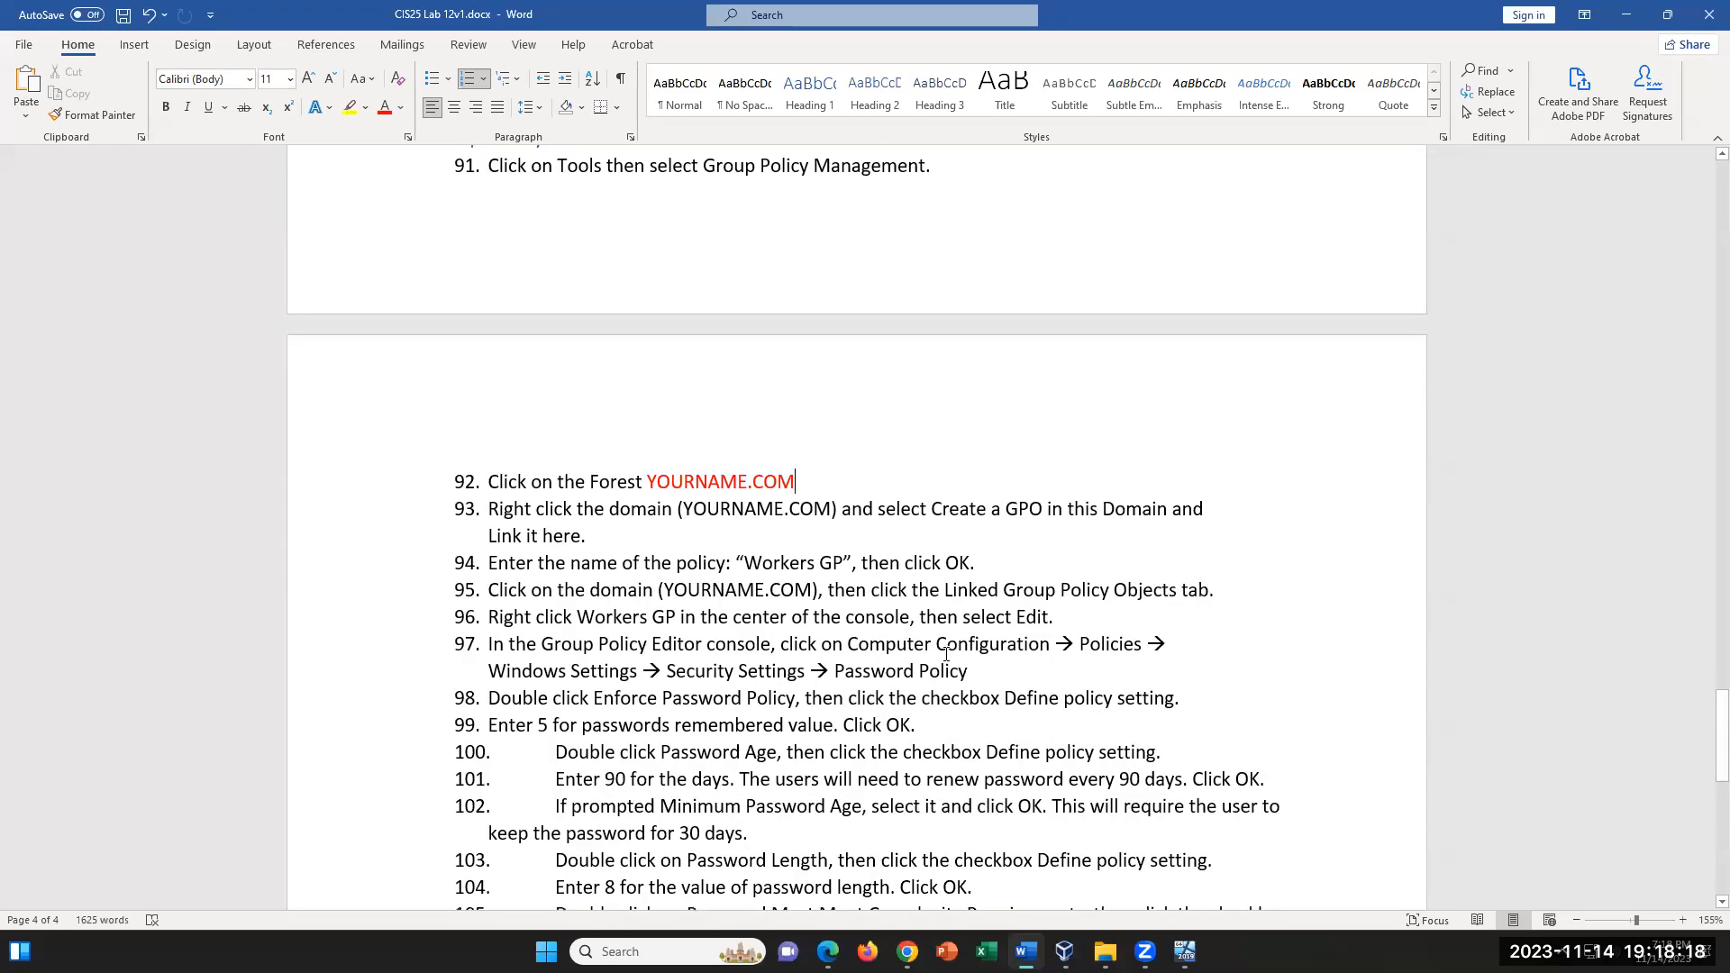
pyautogui.scroll(1, 948, 651)
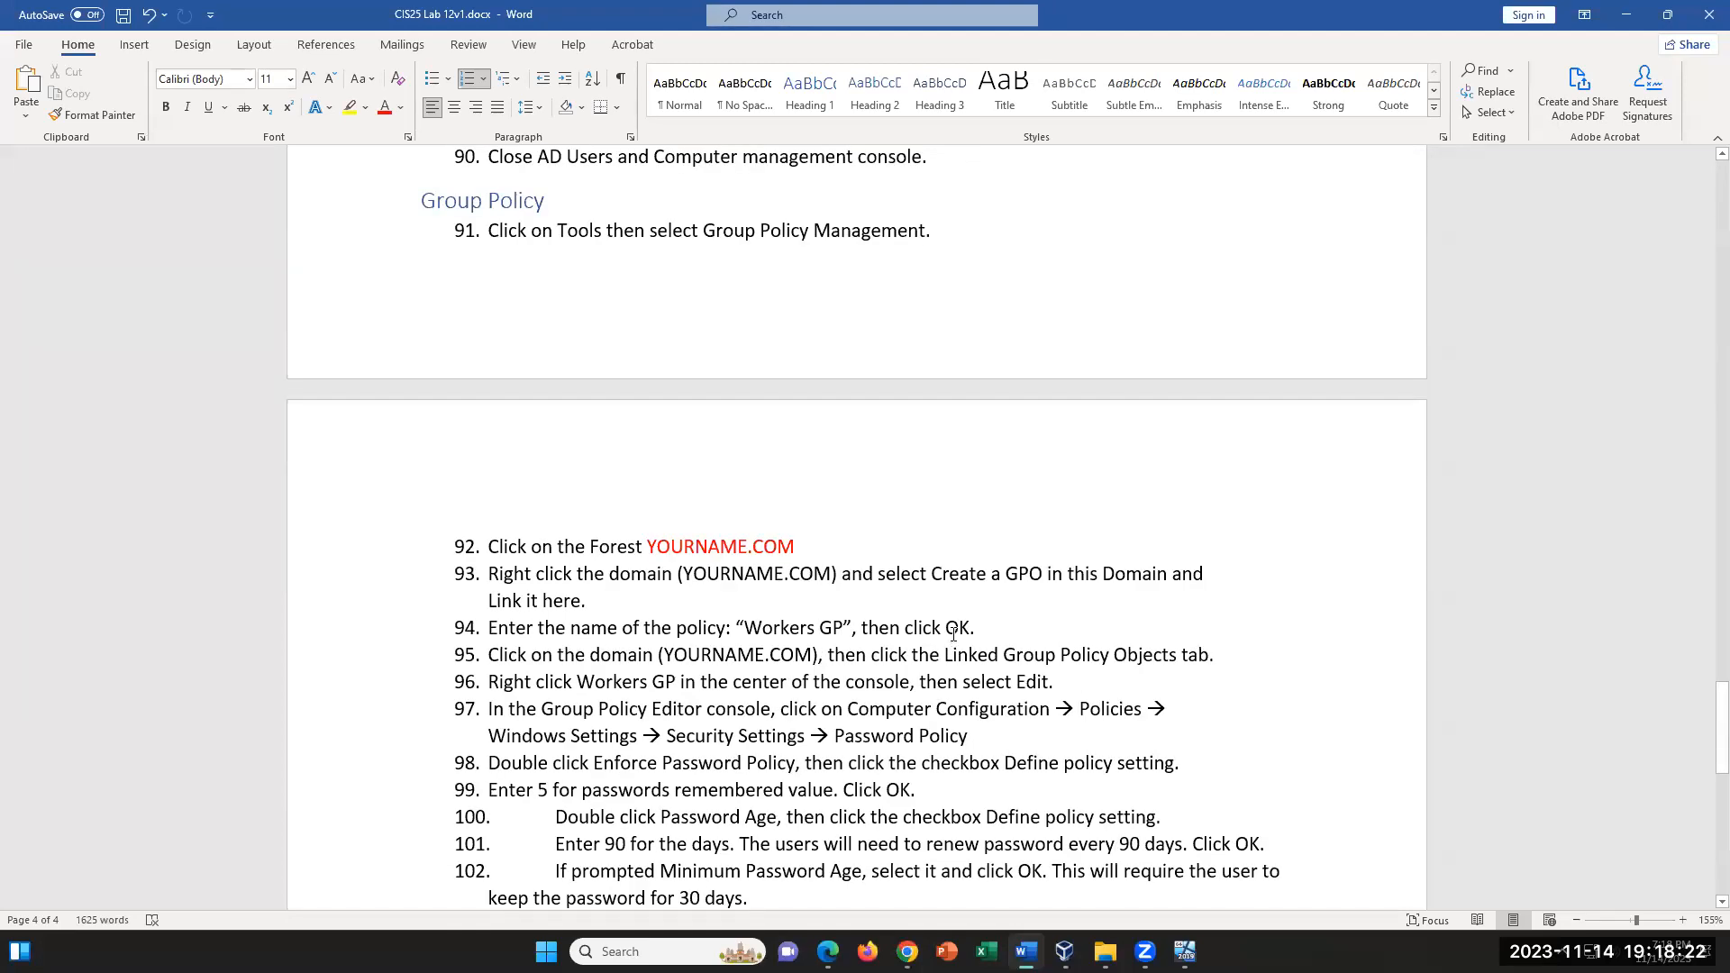
pyautogui.scroll(1, 953, 629)
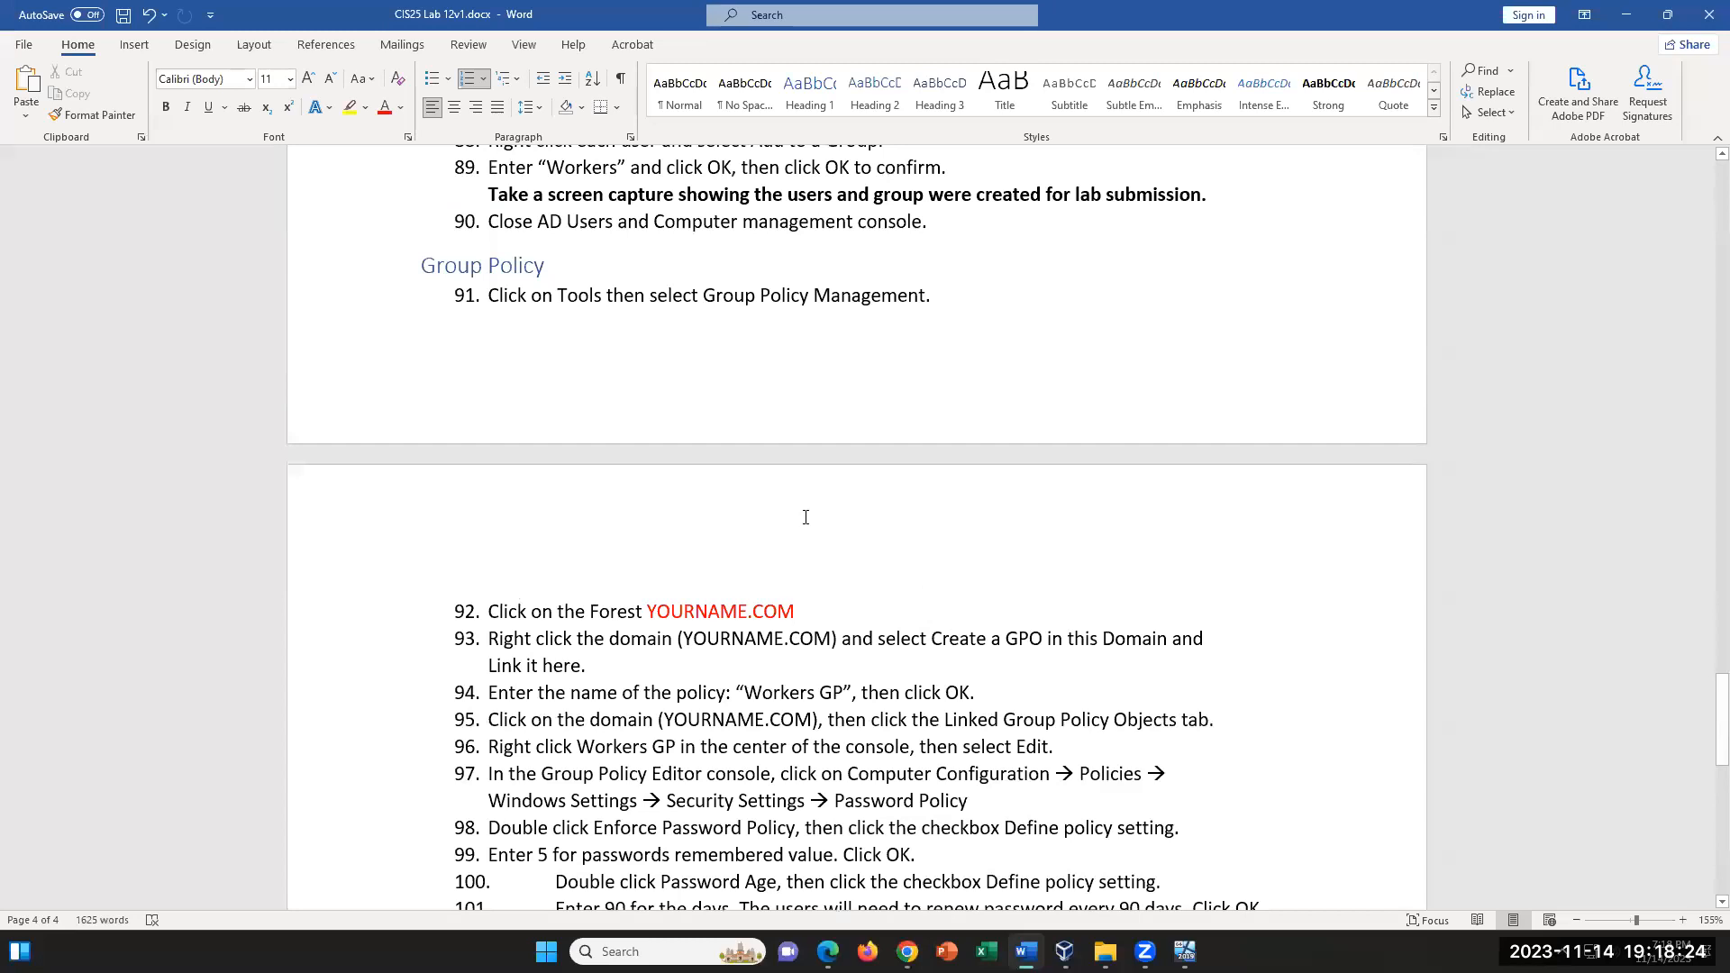
# - Switch back to the server VM, close Active Directory Users and Computers, and open Group Policy Management from Server Manager
pyautogui.click(1185, 952)
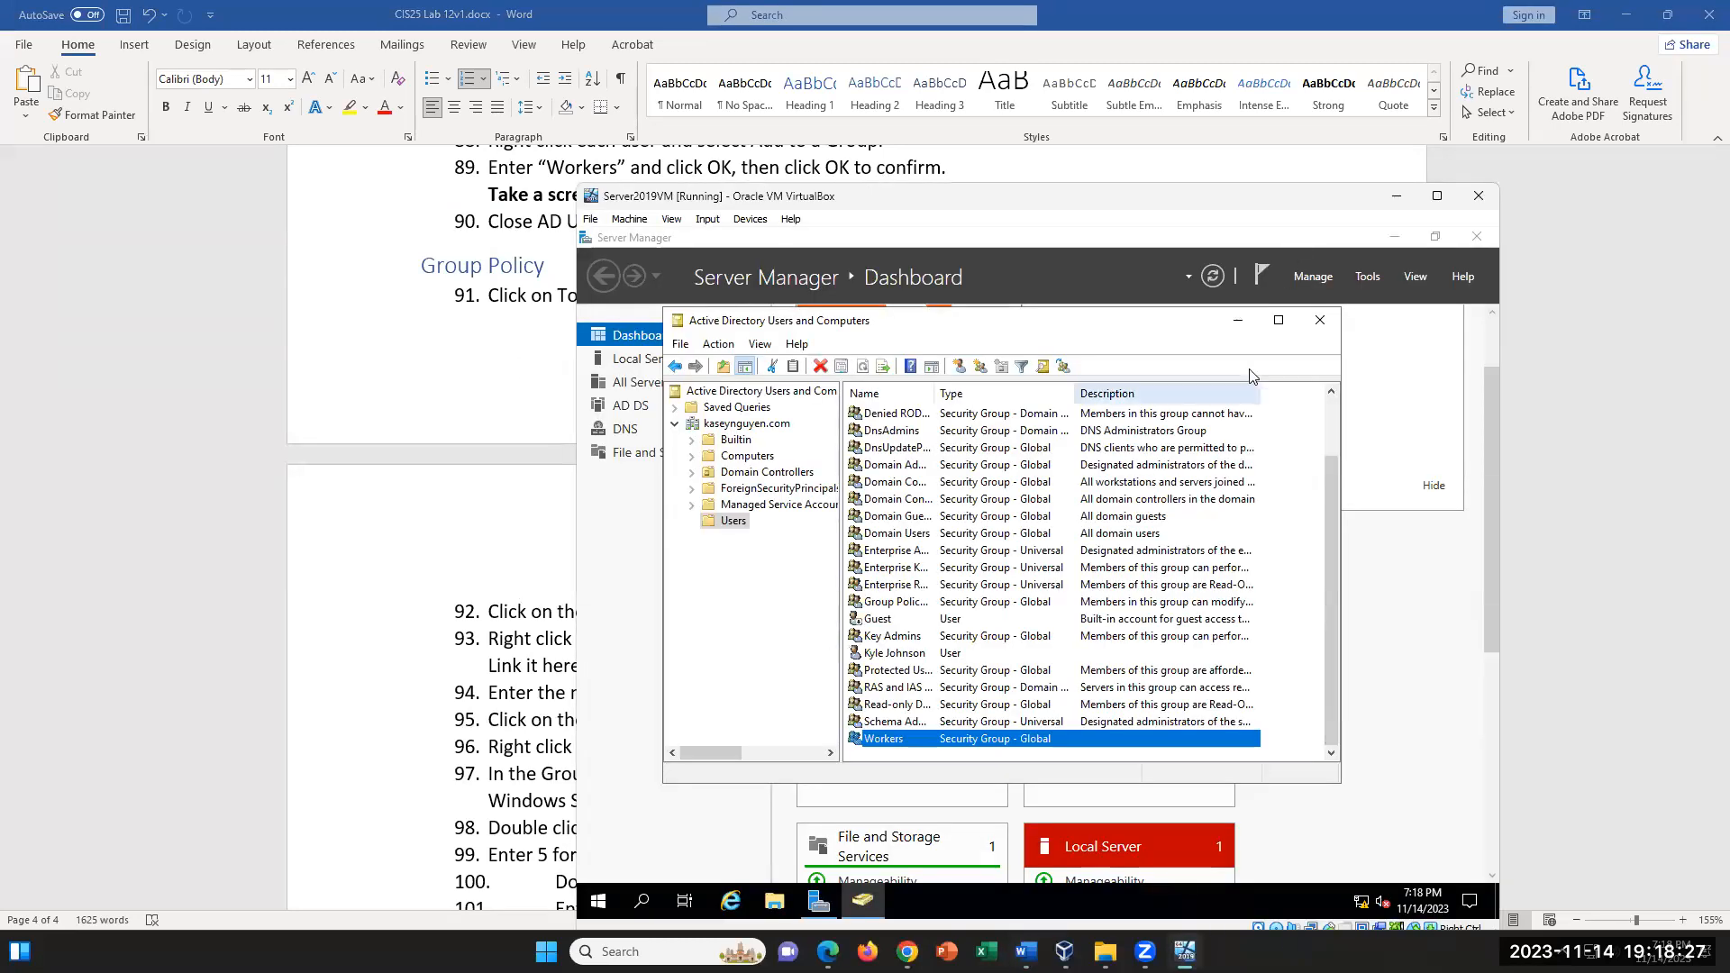
pyautogui.click(1320, 320)
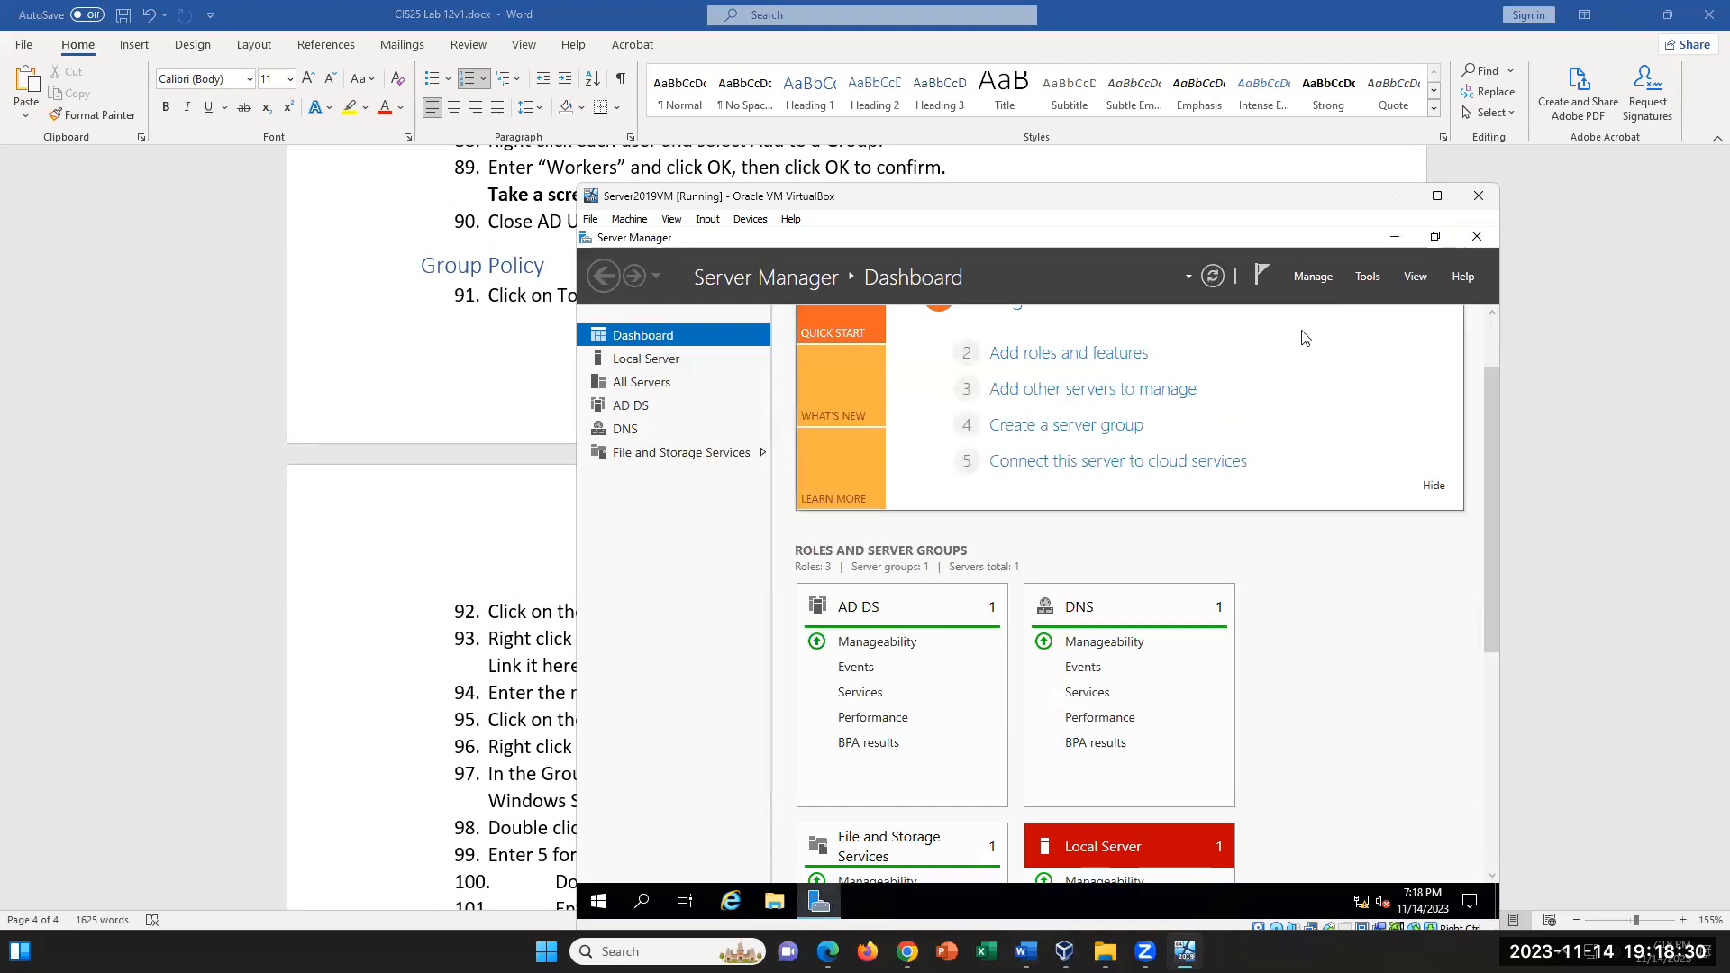
pyautogui.click(1367, 278)
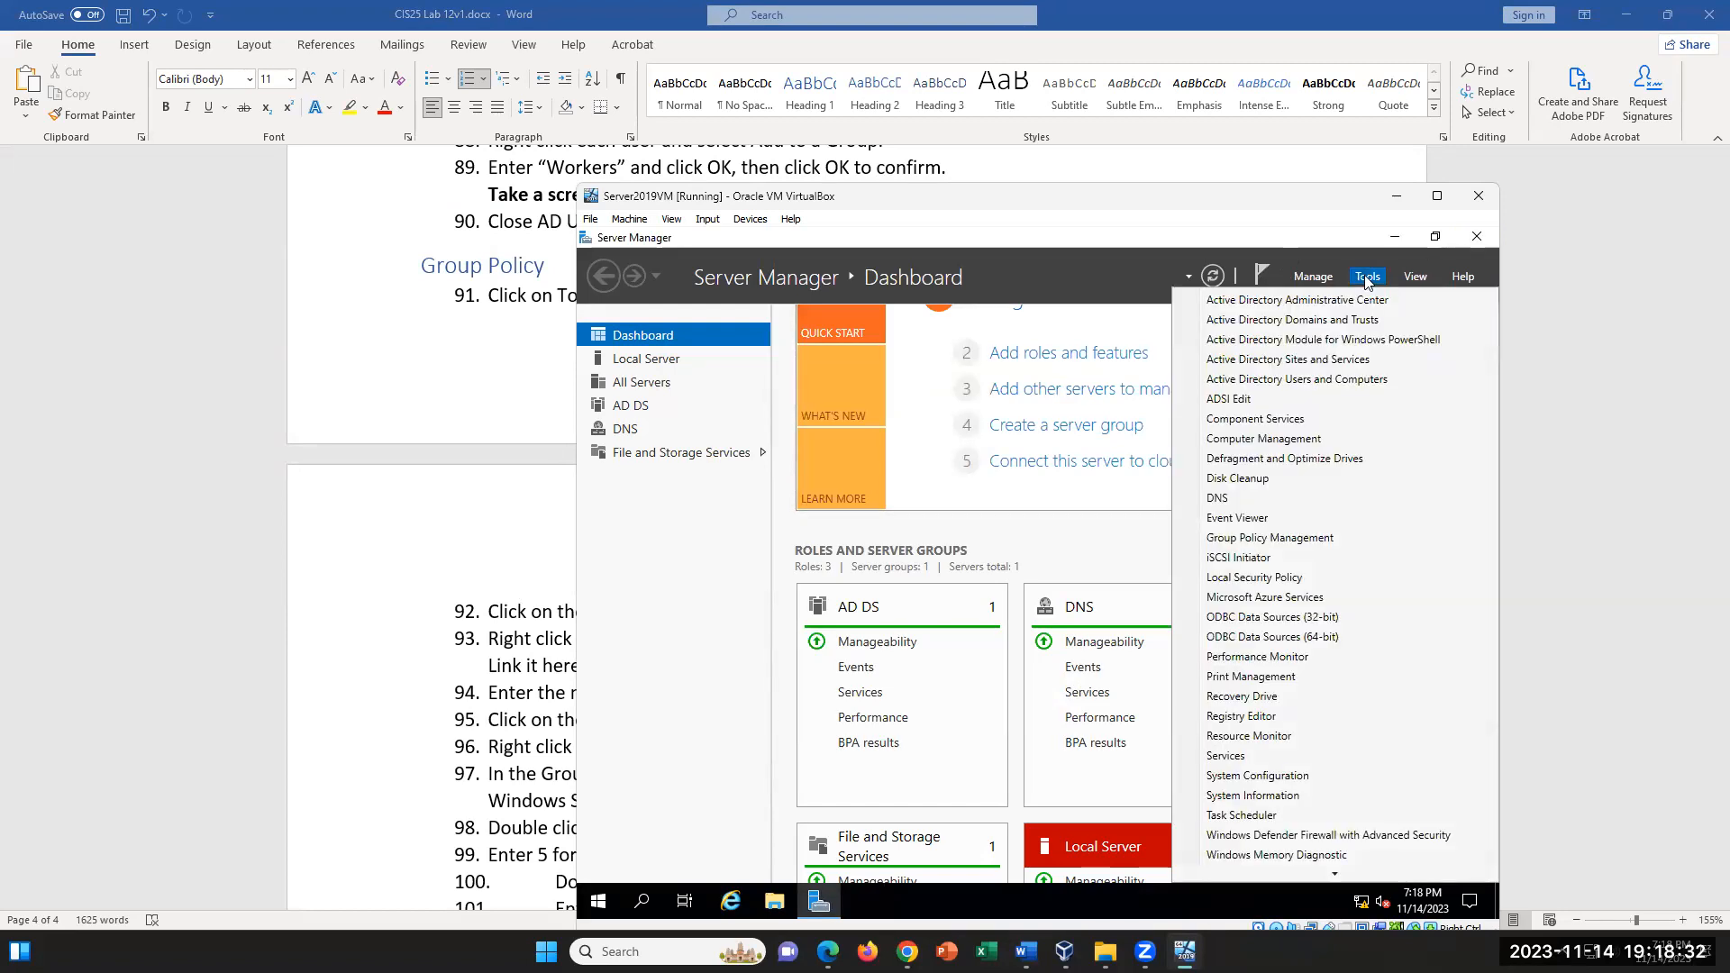
pyautogui.click(1300, 545)
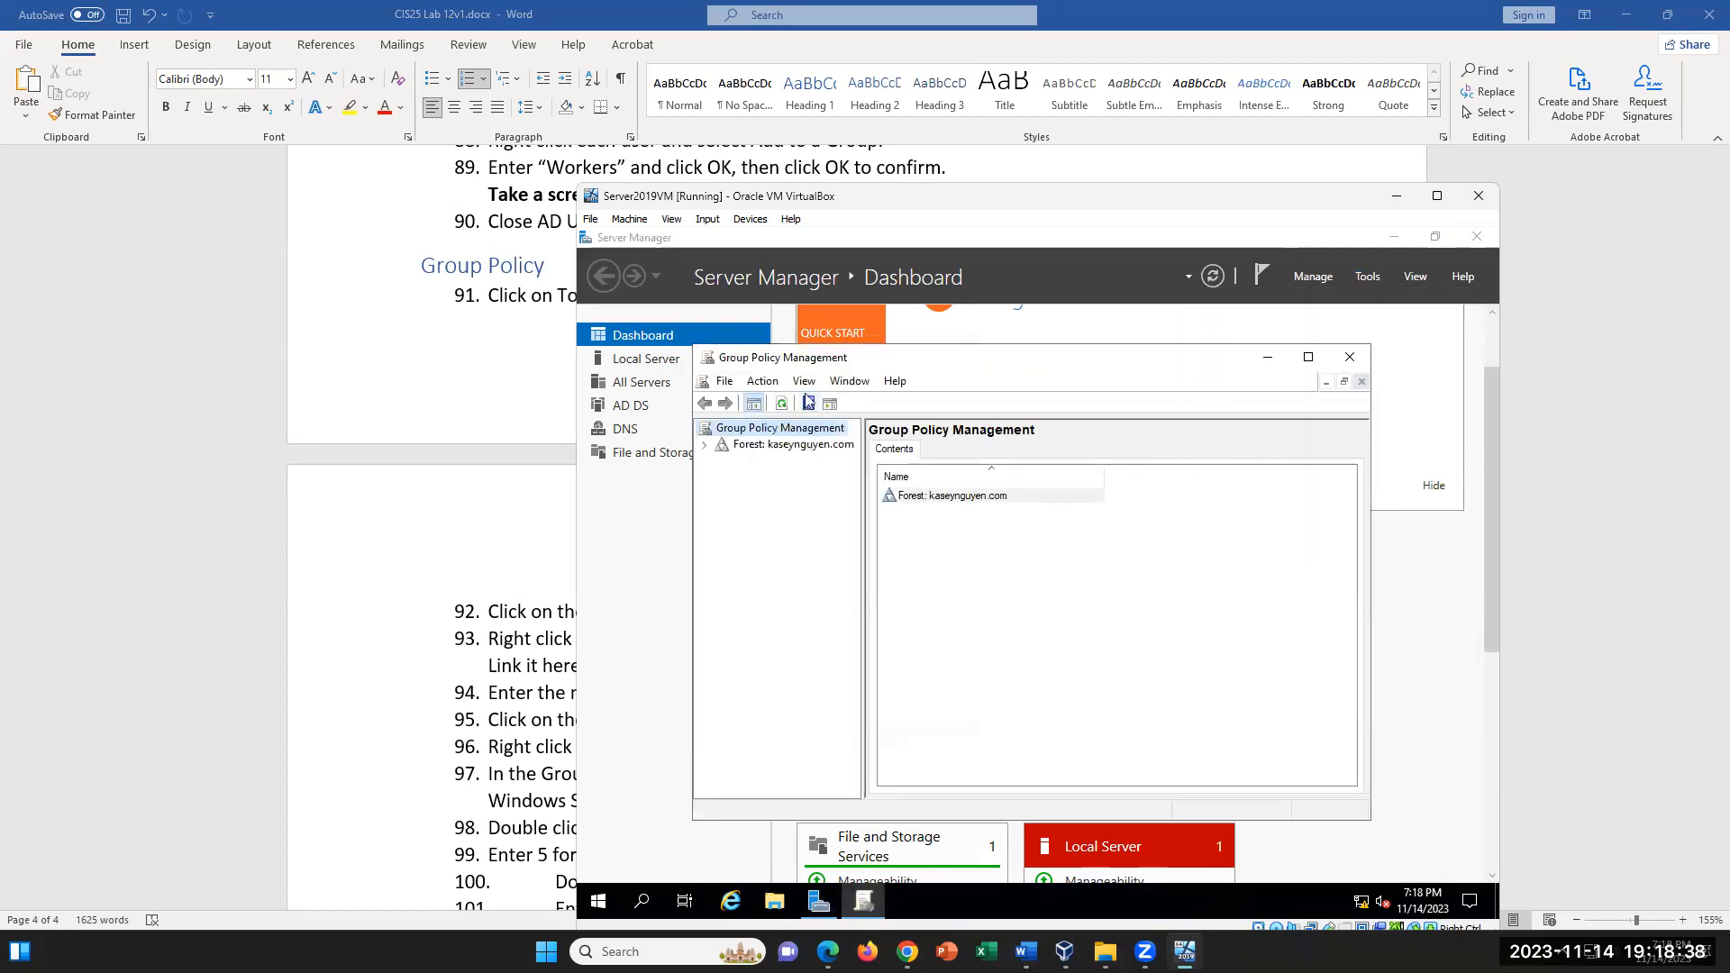
# - Expand the forest in Group Policy Management and display the contents of its Domains container
pyautogui.click(705, 447)
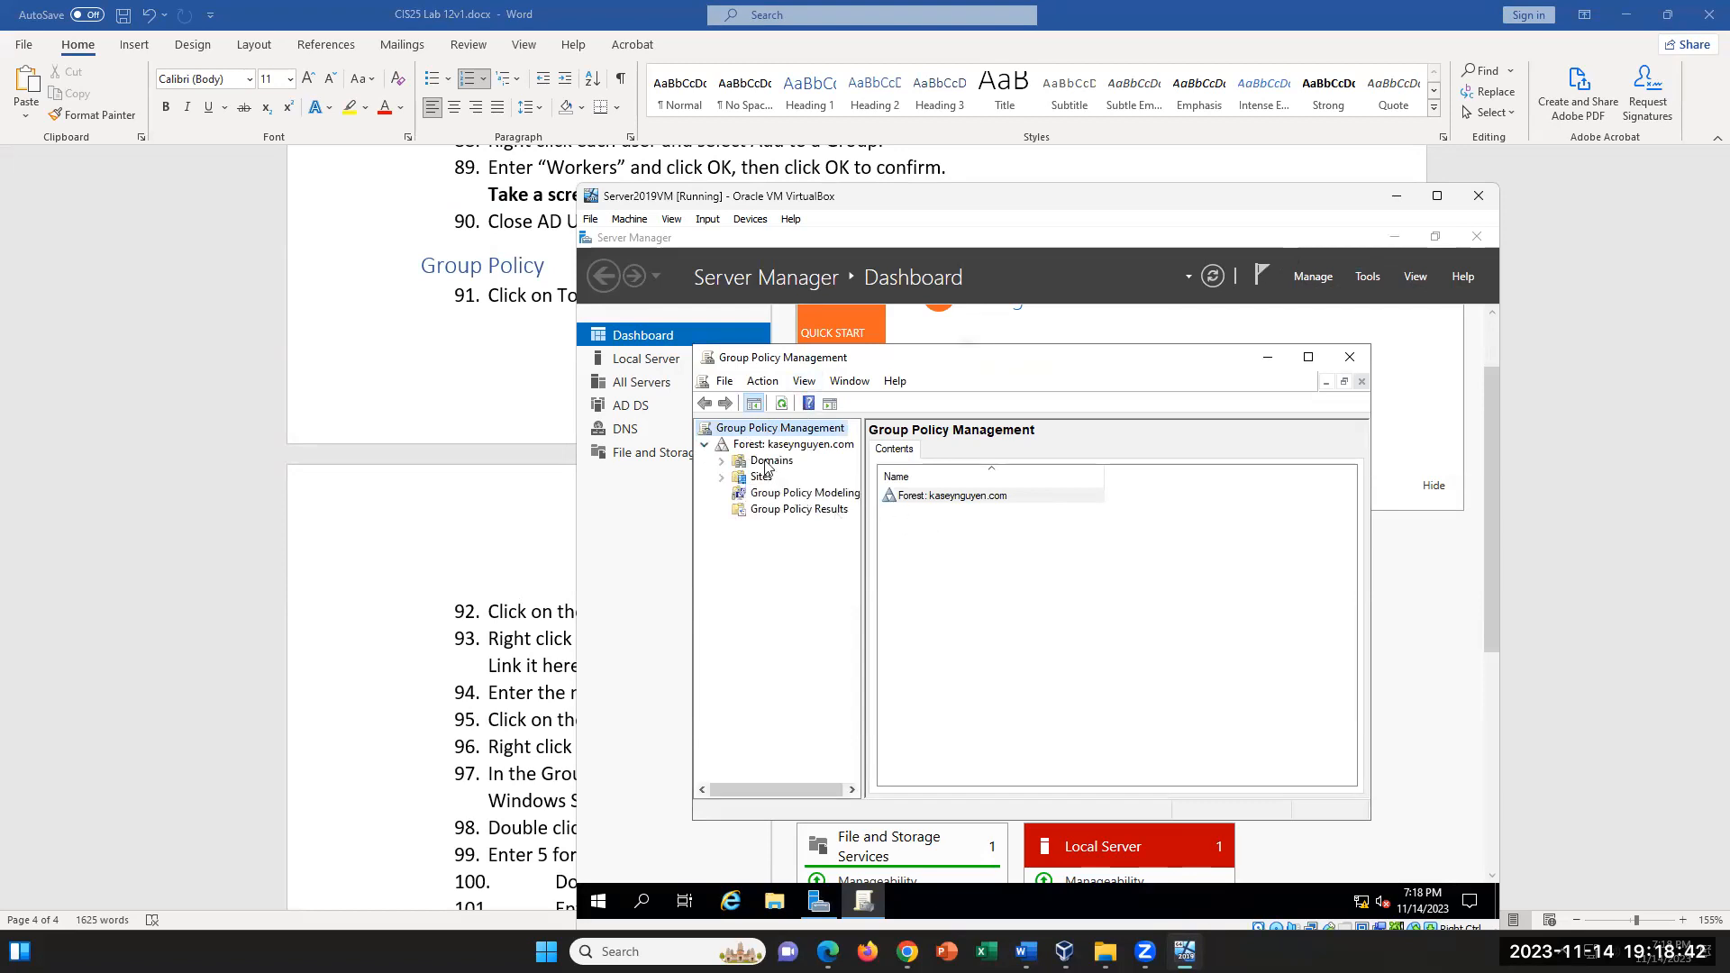
pyautogui.click(769, 460)
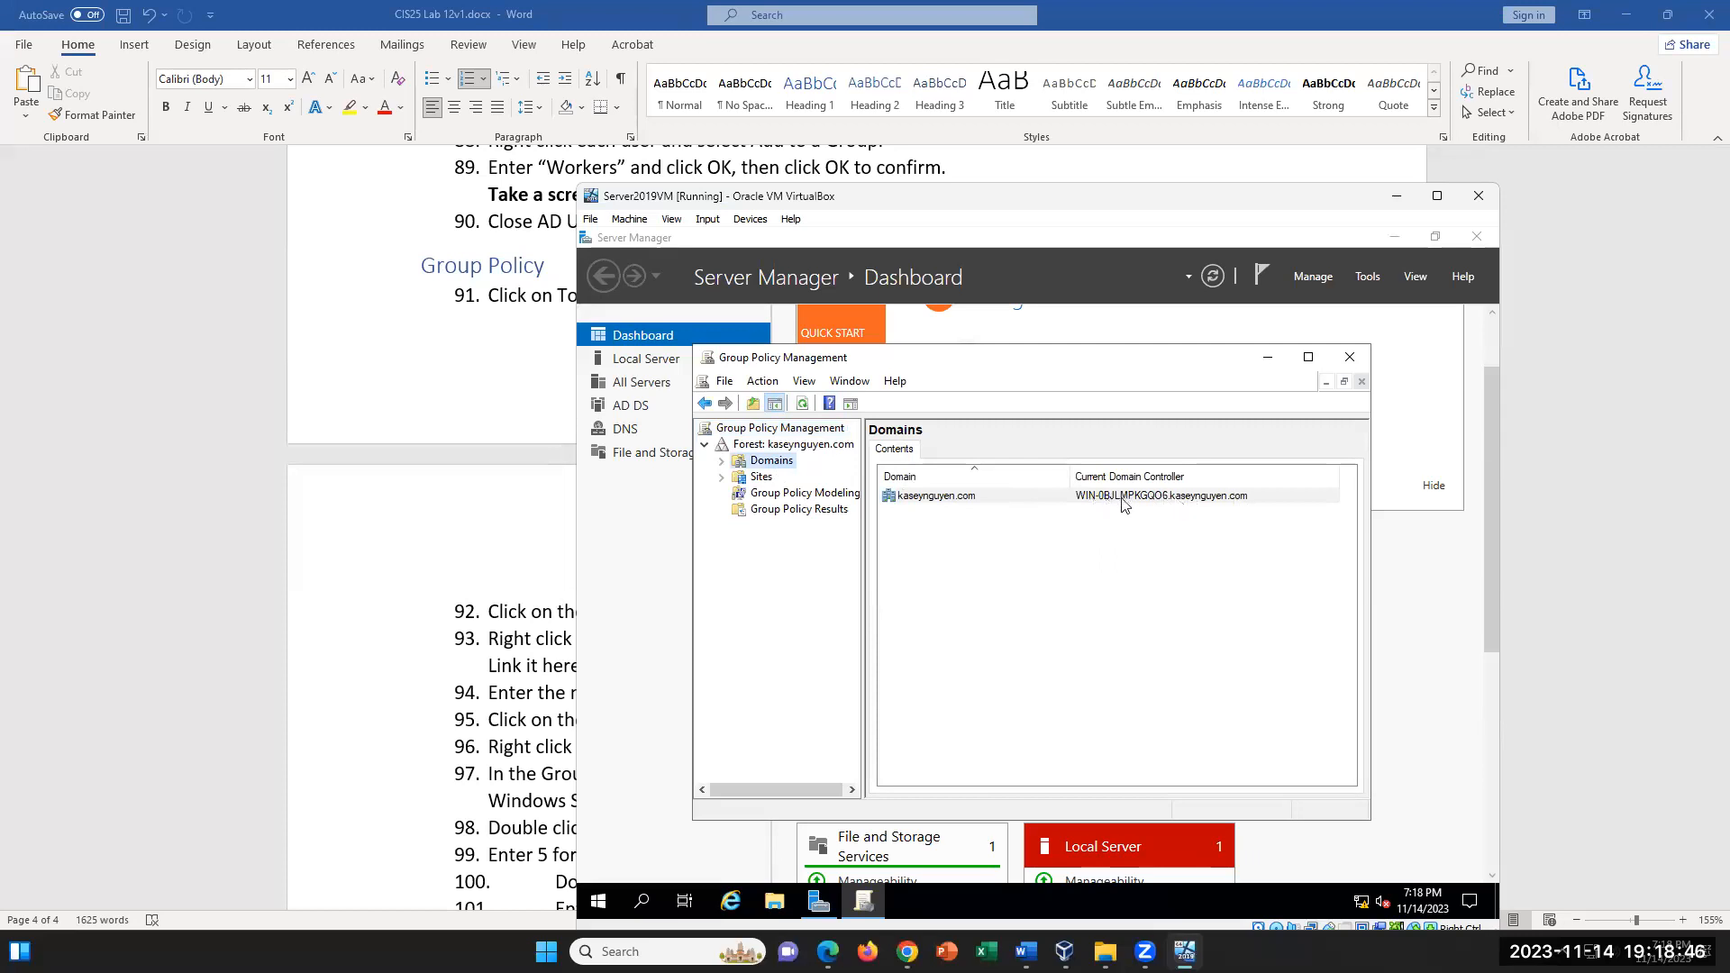
# - Switch to the lab document in Word and review steps 92 and 93 on selecting the forest and creating a linked GPO
pyautogui.click(441, 432)
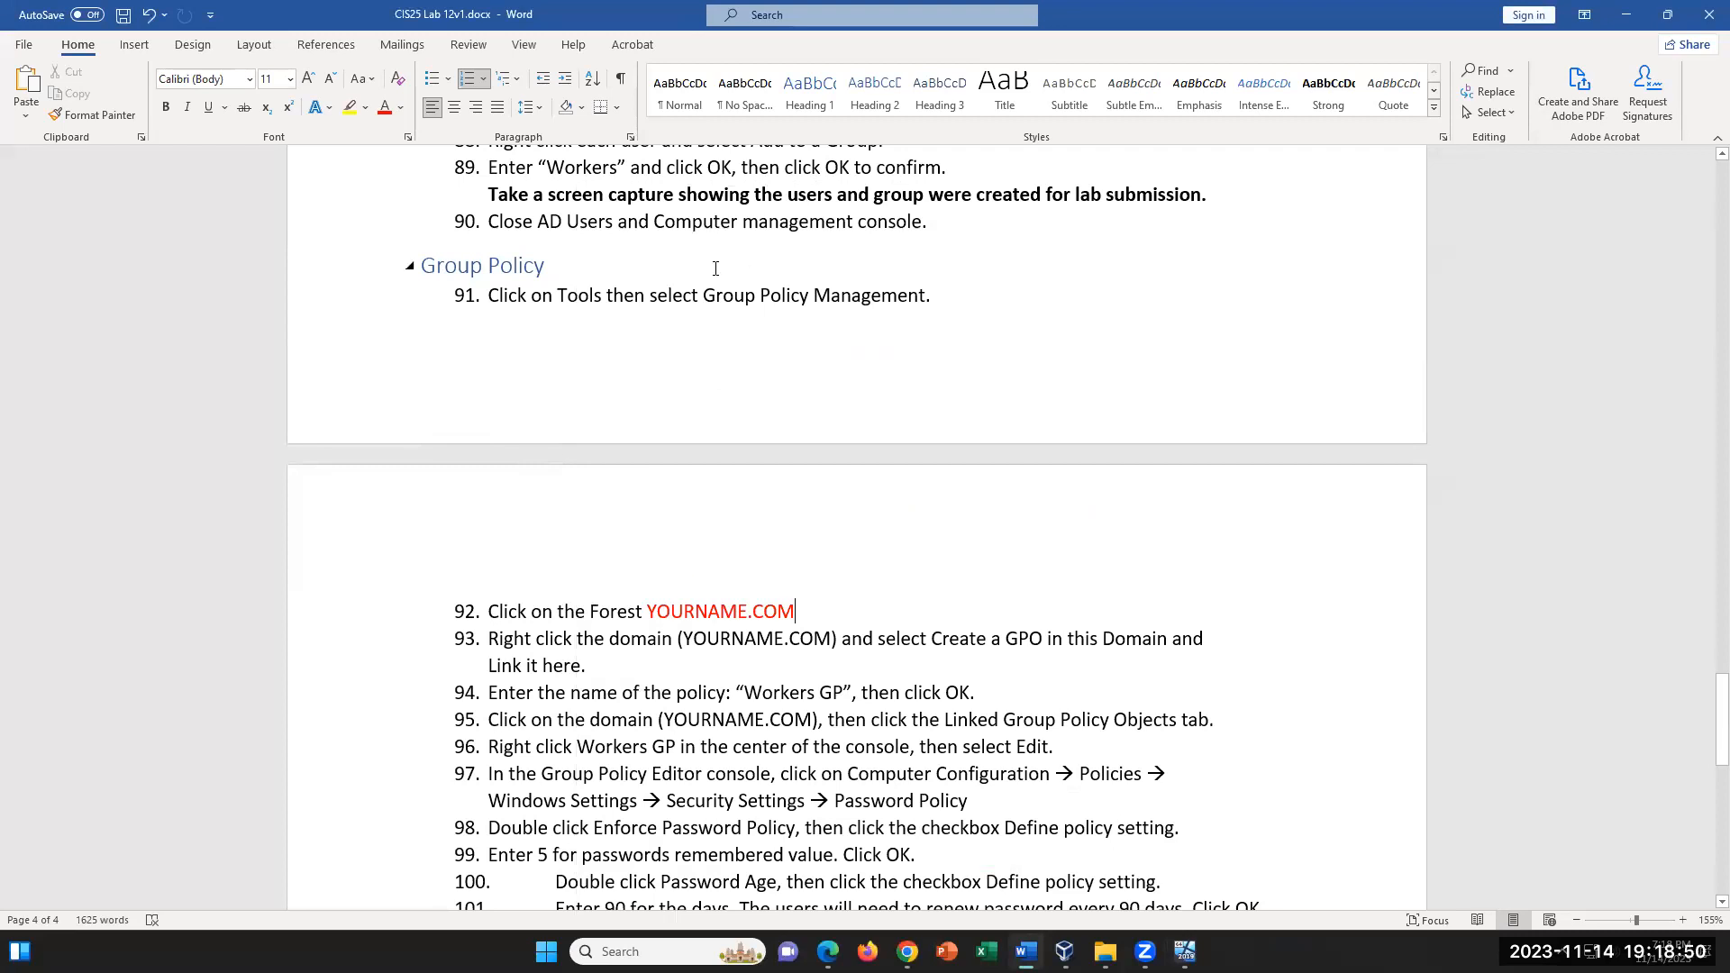
pyautogui.moveTo(797, 612); pyautogui.dragTo(560, 604)
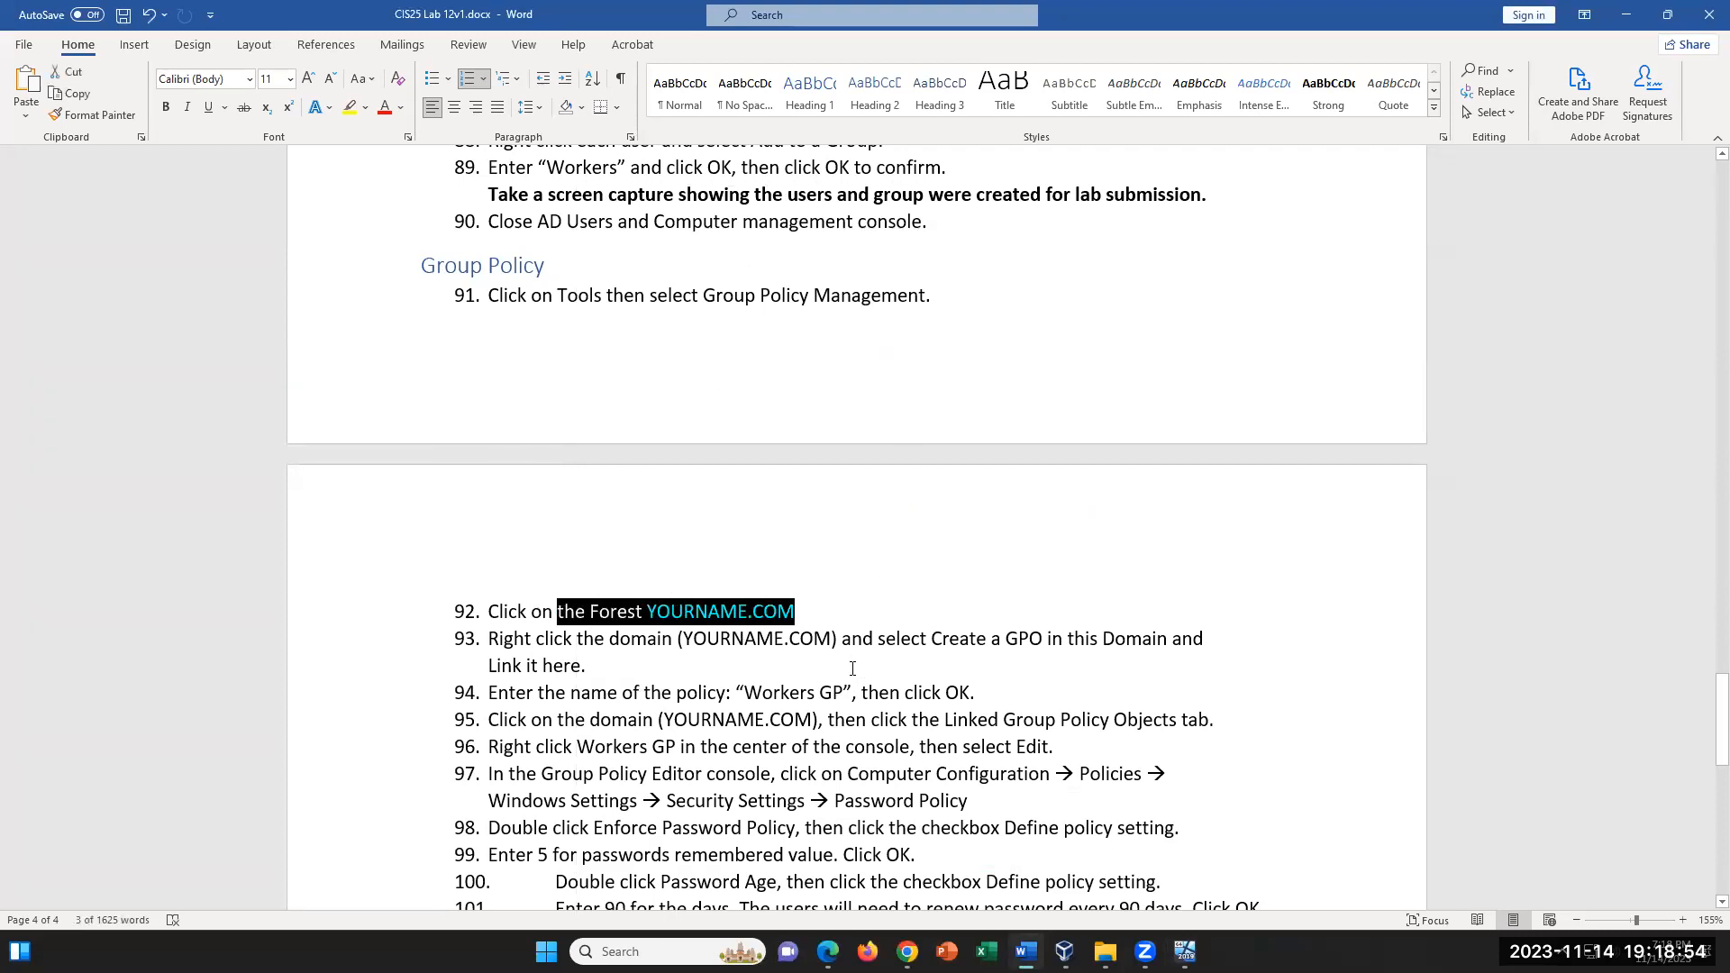
pyautogui.click(862, 637)
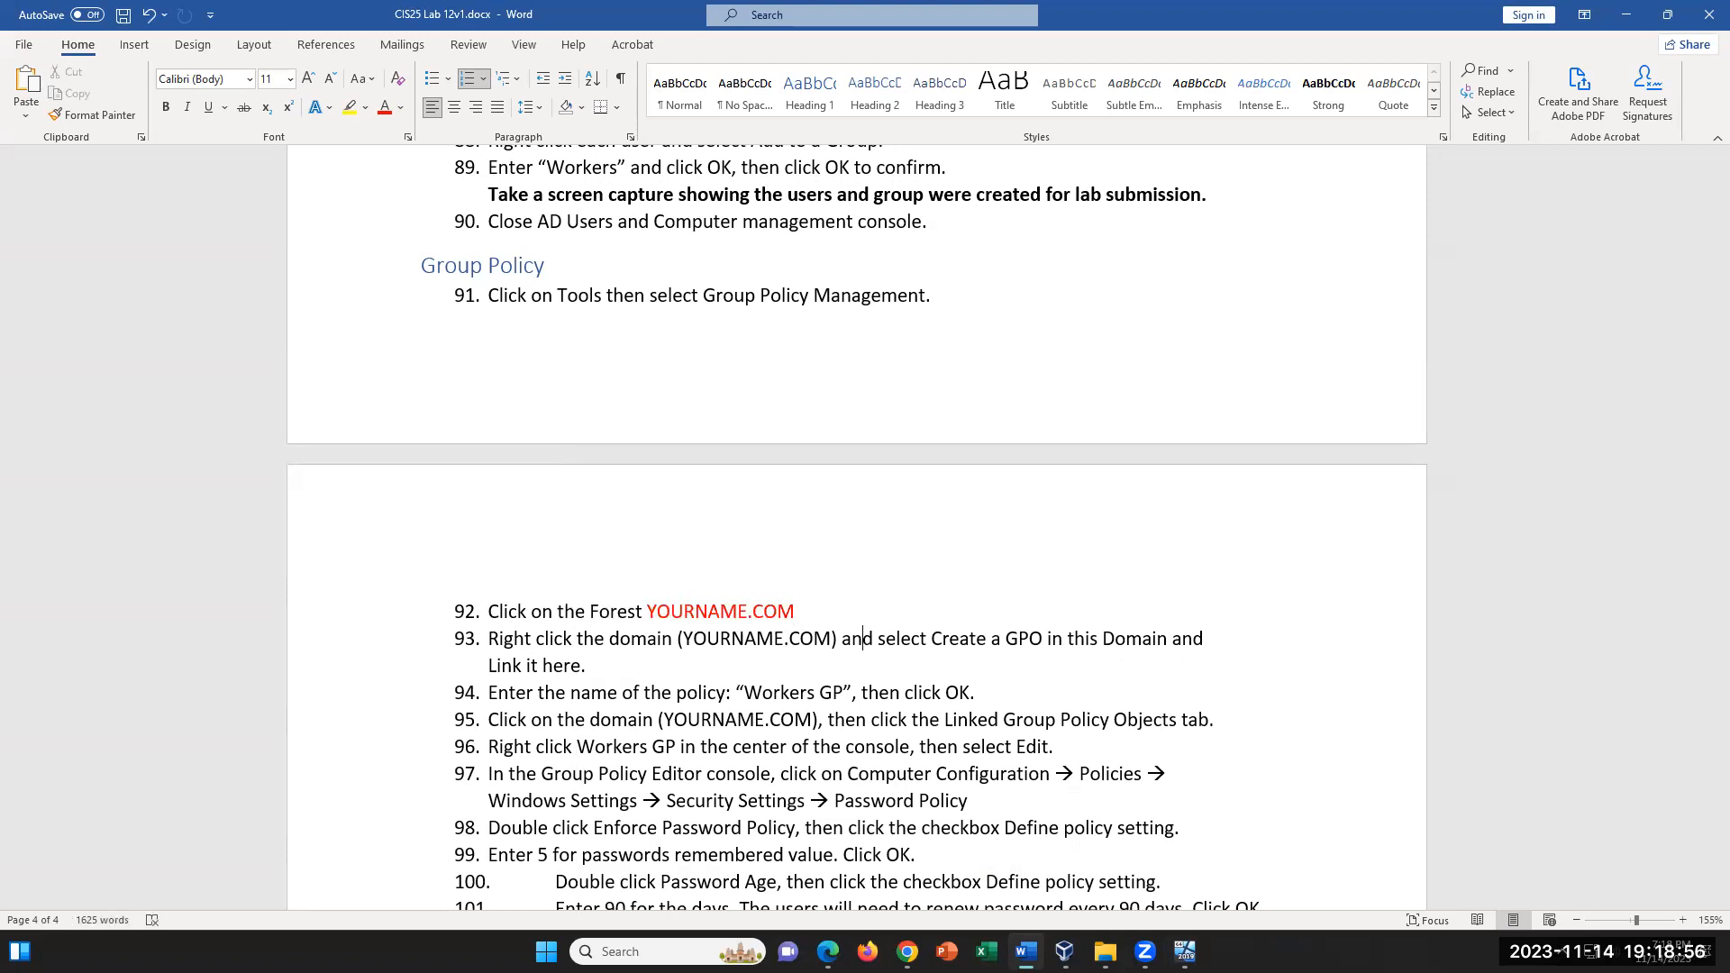
# - Switch back to the server VM and check the commands available for the forest and for the domain listed in the Domains container
pyautogui.click(1185, 950)
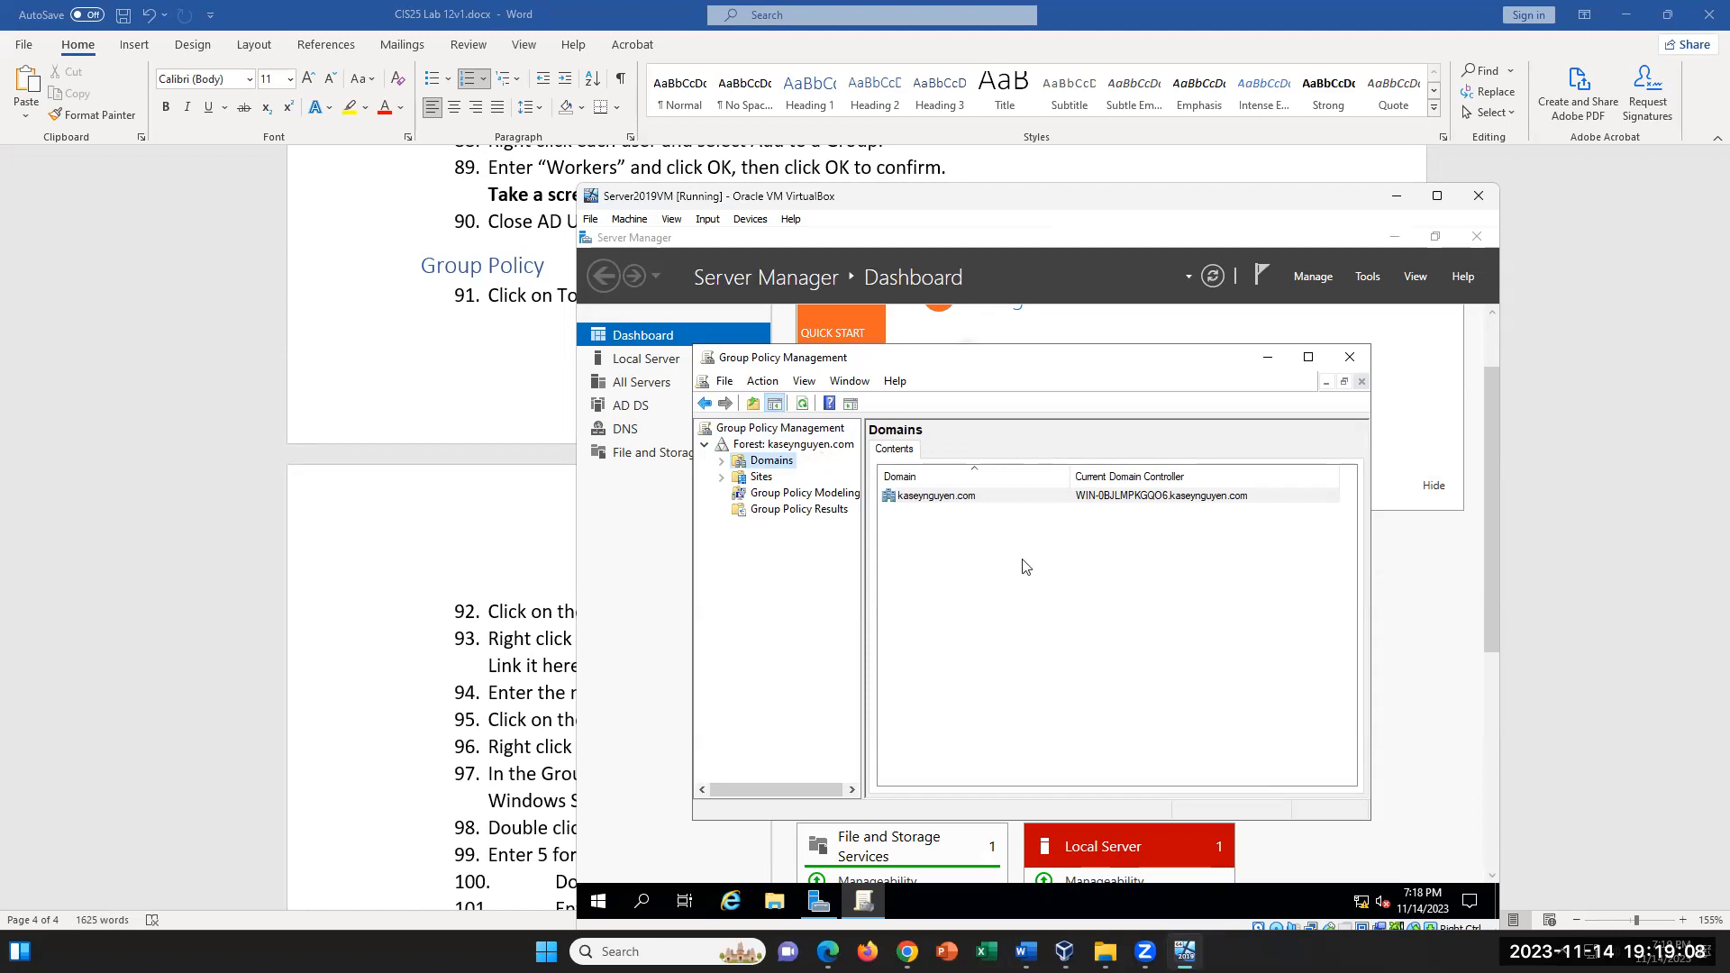
pyautogui.press('Up')
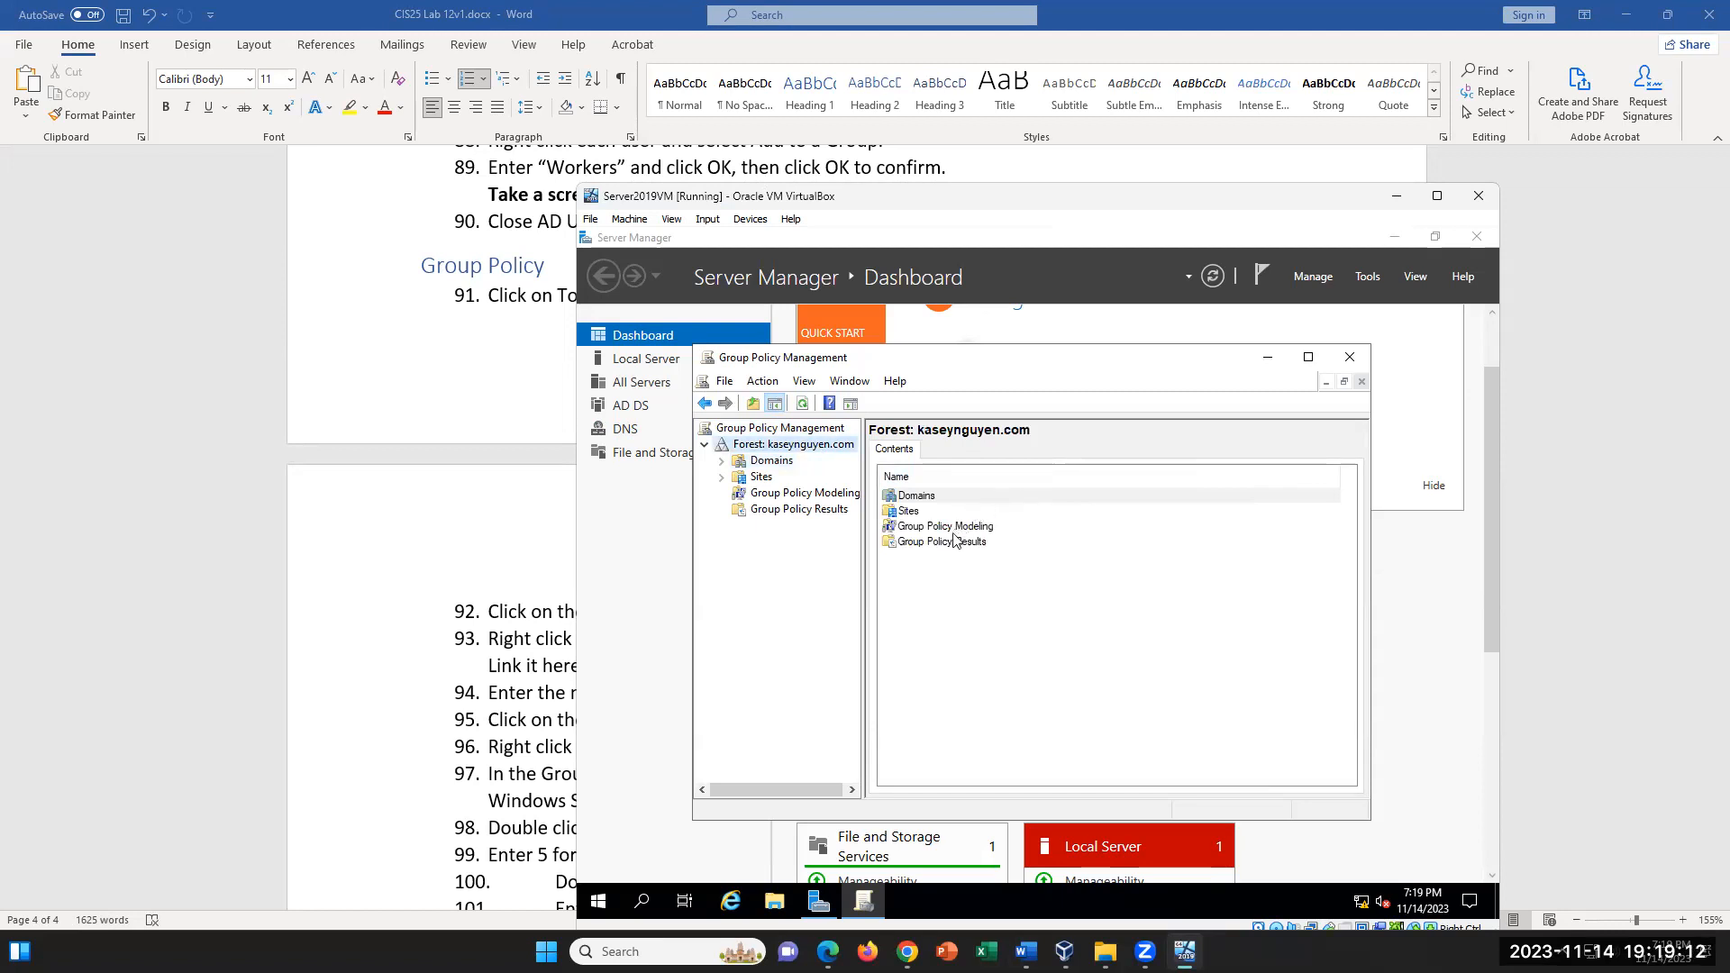
pyautogui.rightClick(825, 449)
pyautogui.click(1097, 600)
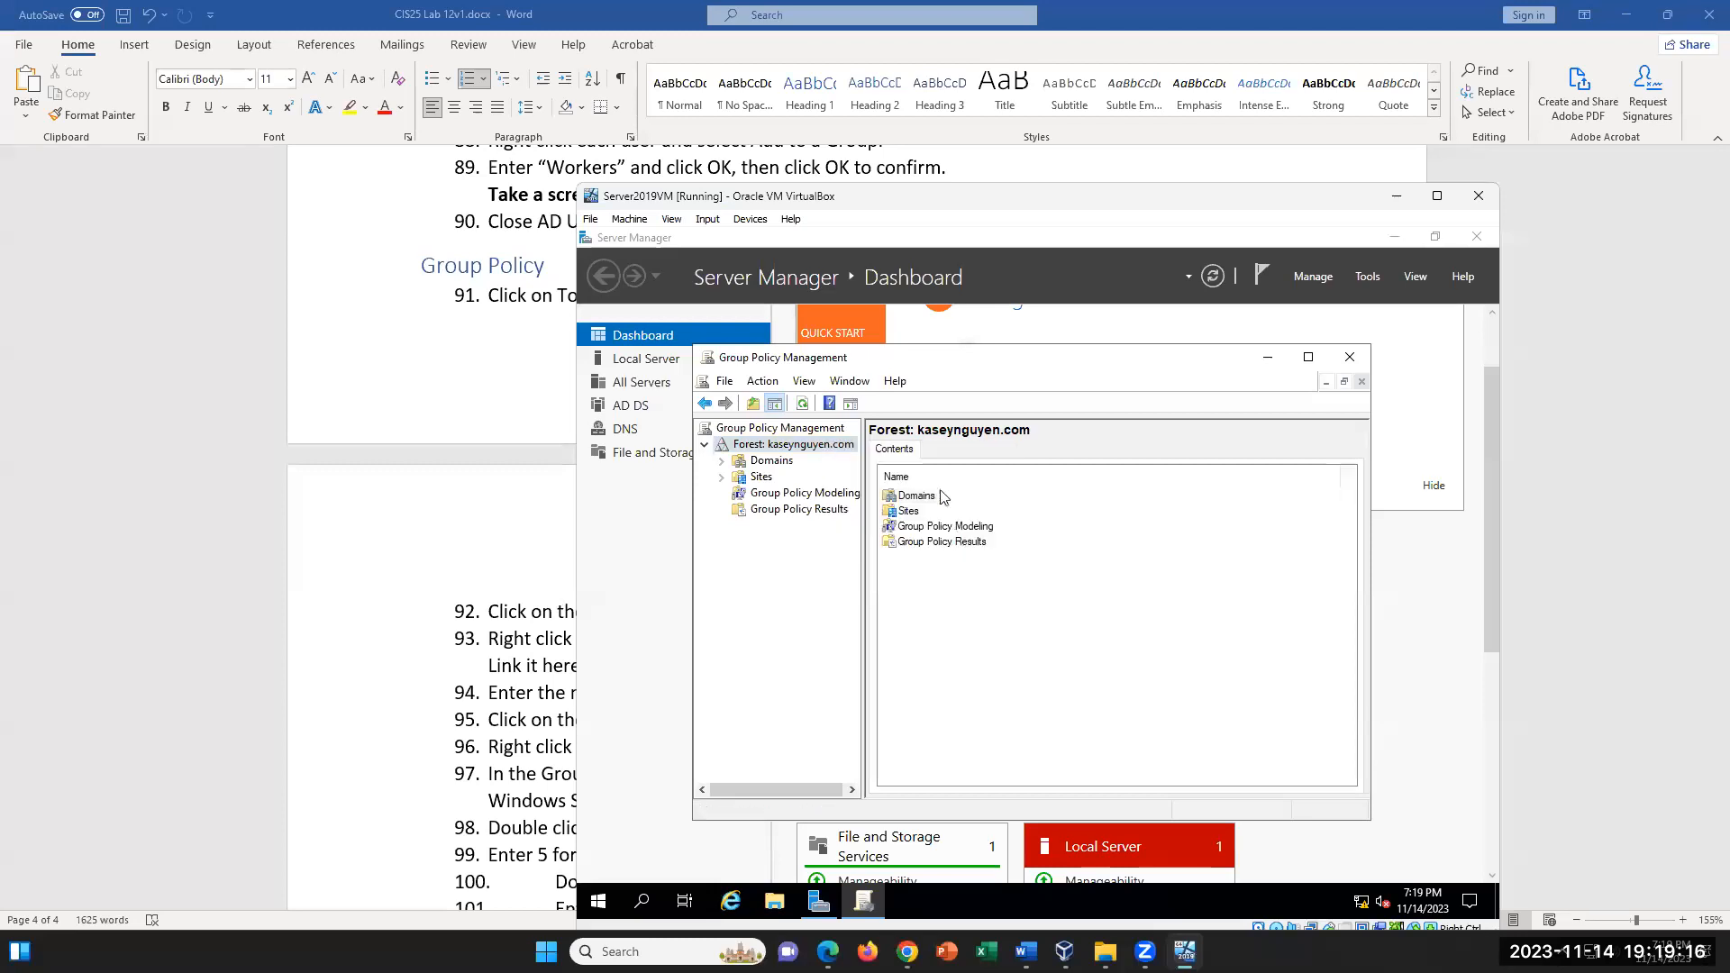
pyautogui.click(780, 463)
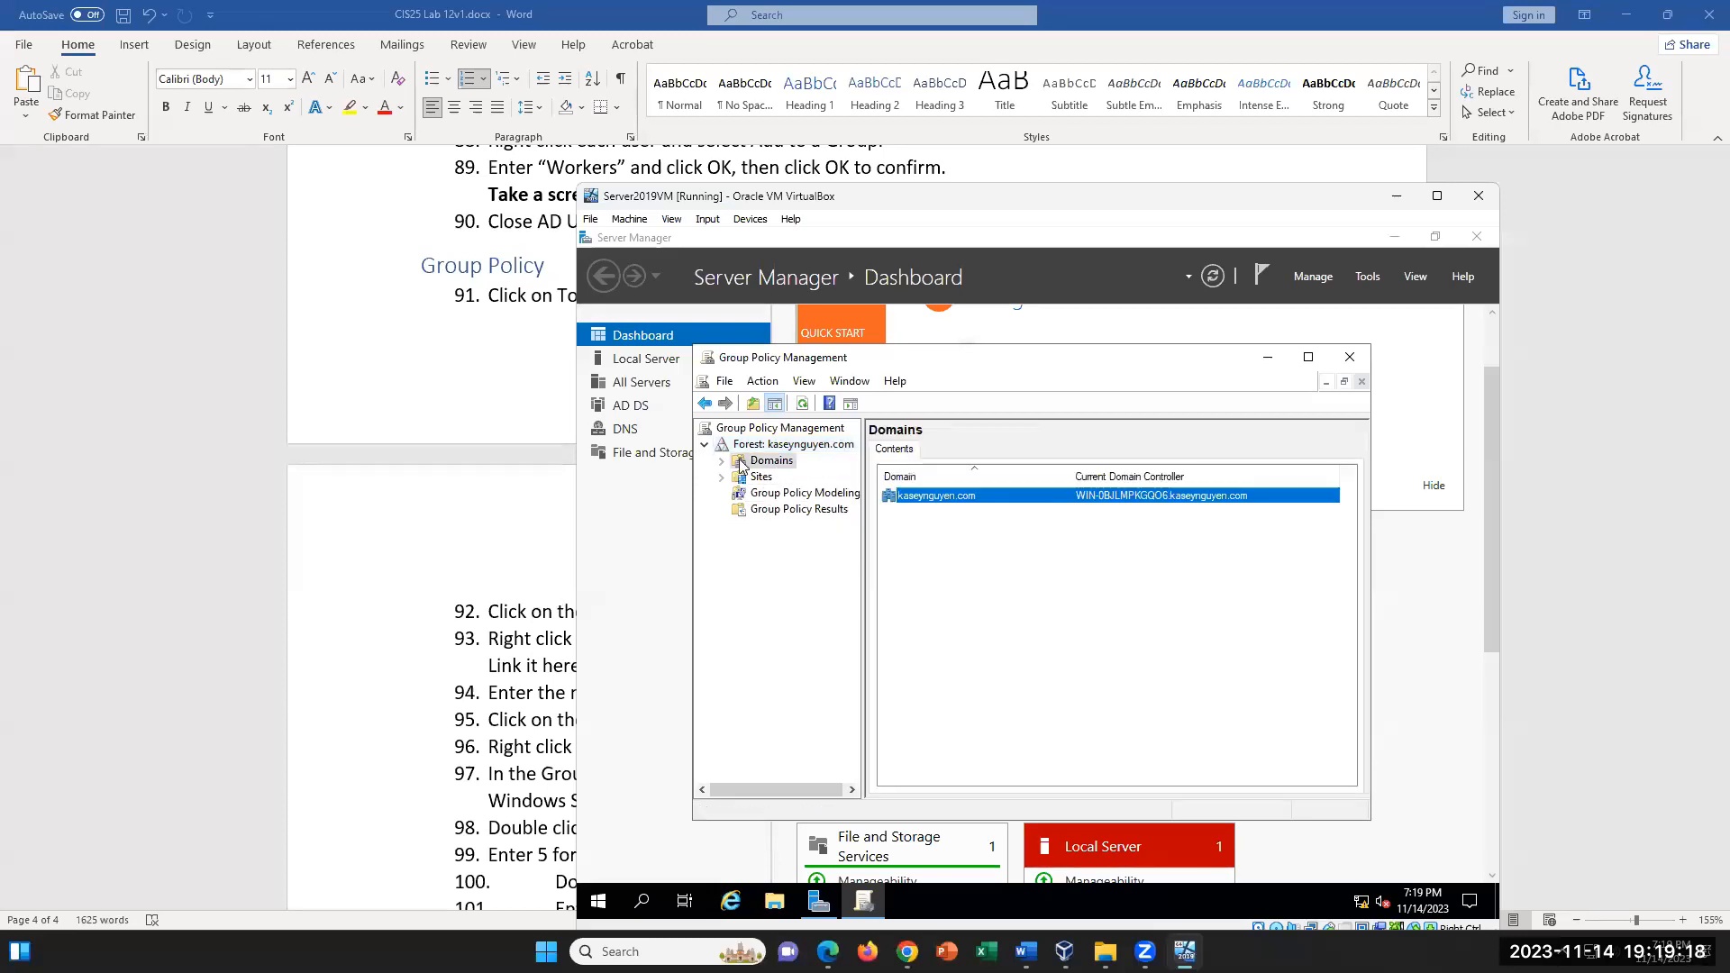
pyautogui.rightClick(956, 498)
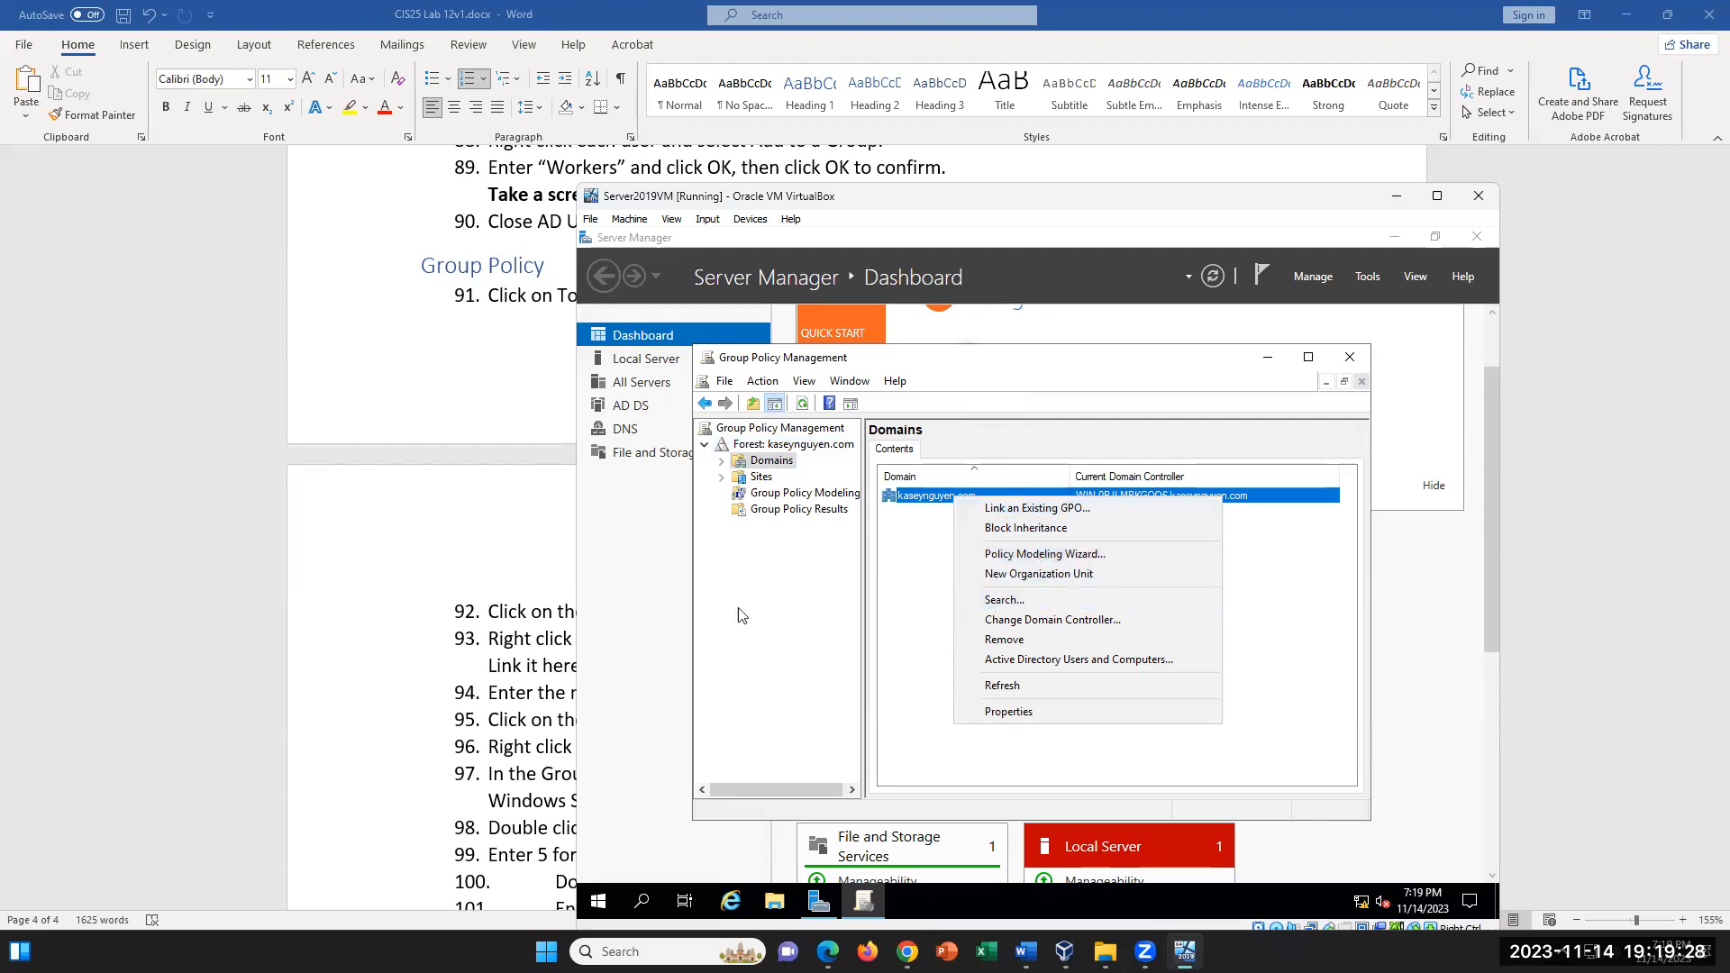
# - Reread step 93 of the Word lab document on creating a linked GPO and return to the server VM
pyautogui.click(505, 644)
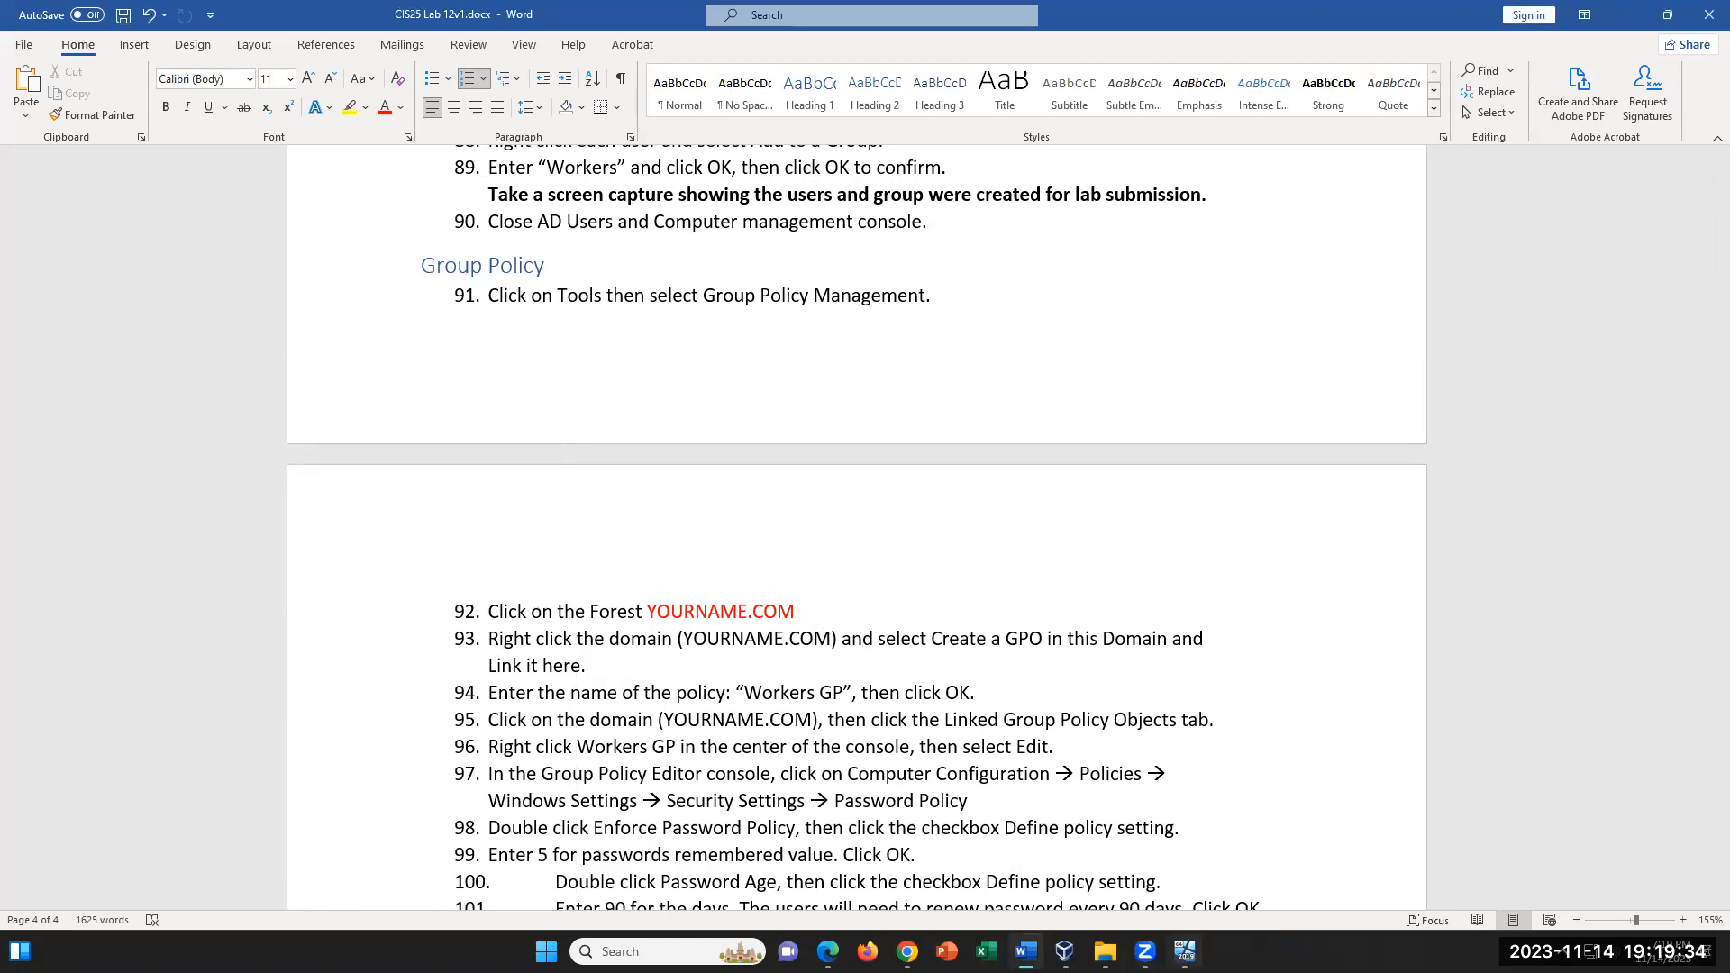
pyautogui.click(1185, 951)
pyautogui.click(1249, 633)
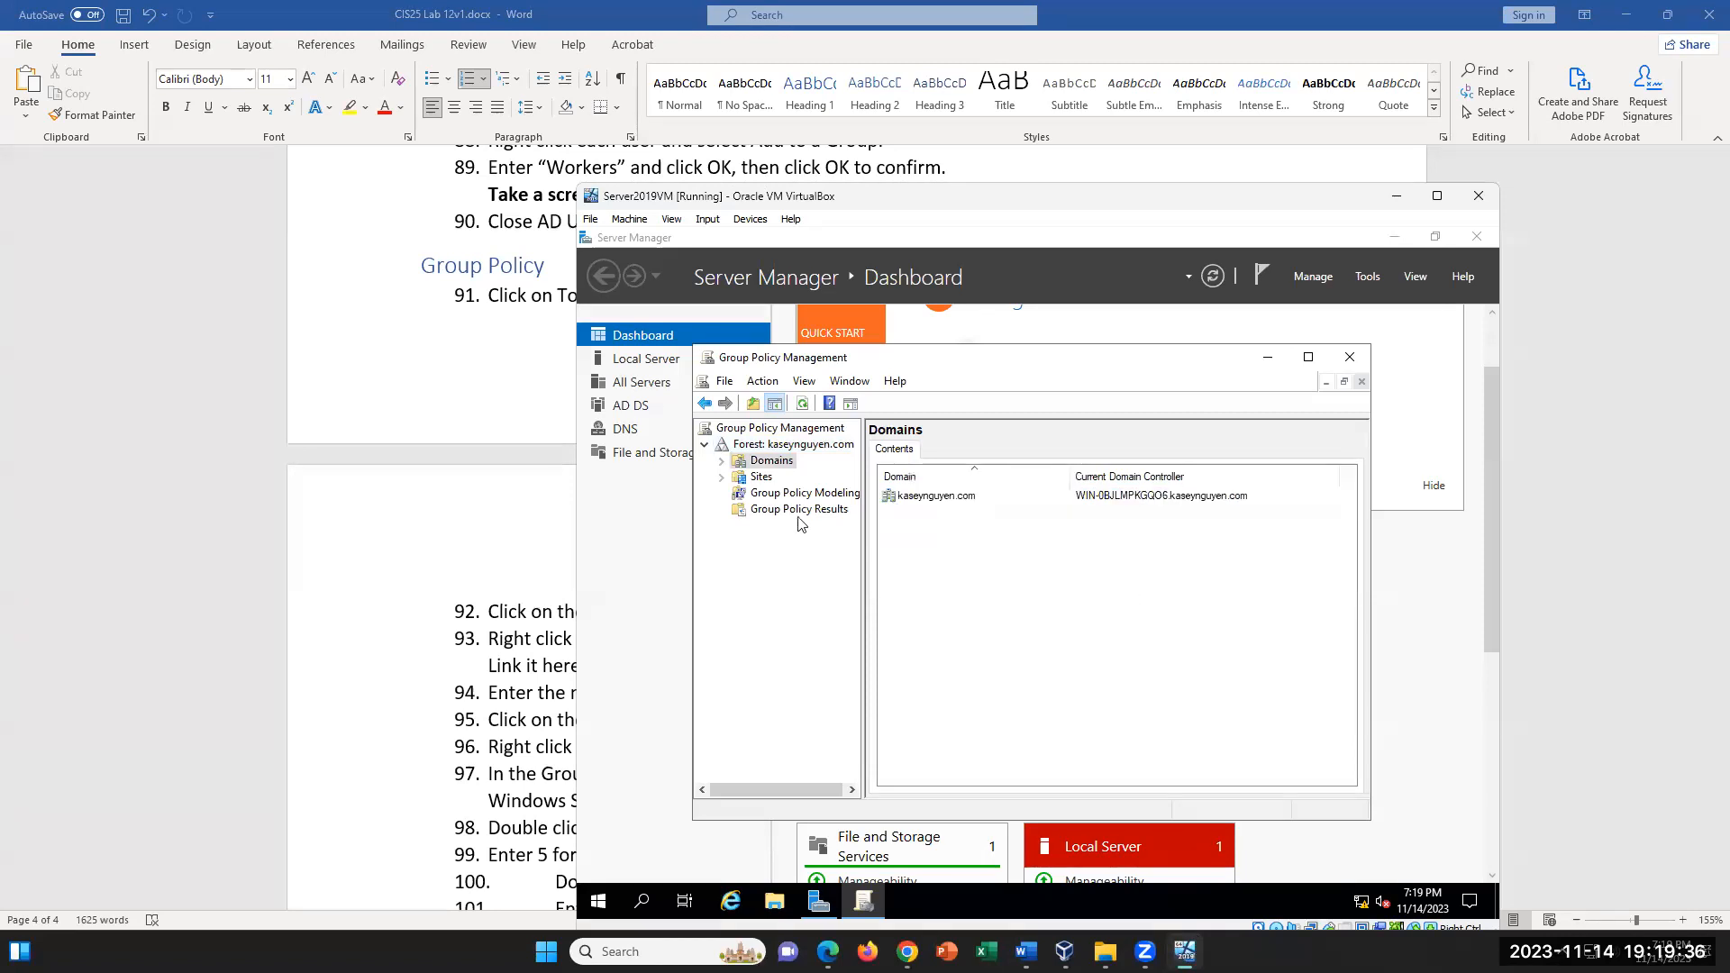
# - Expand the Domains container in the Group Policy Management tree and select the domain beneath it
pyautogui.click(722, 461)
pyautogui.click(811, 478)
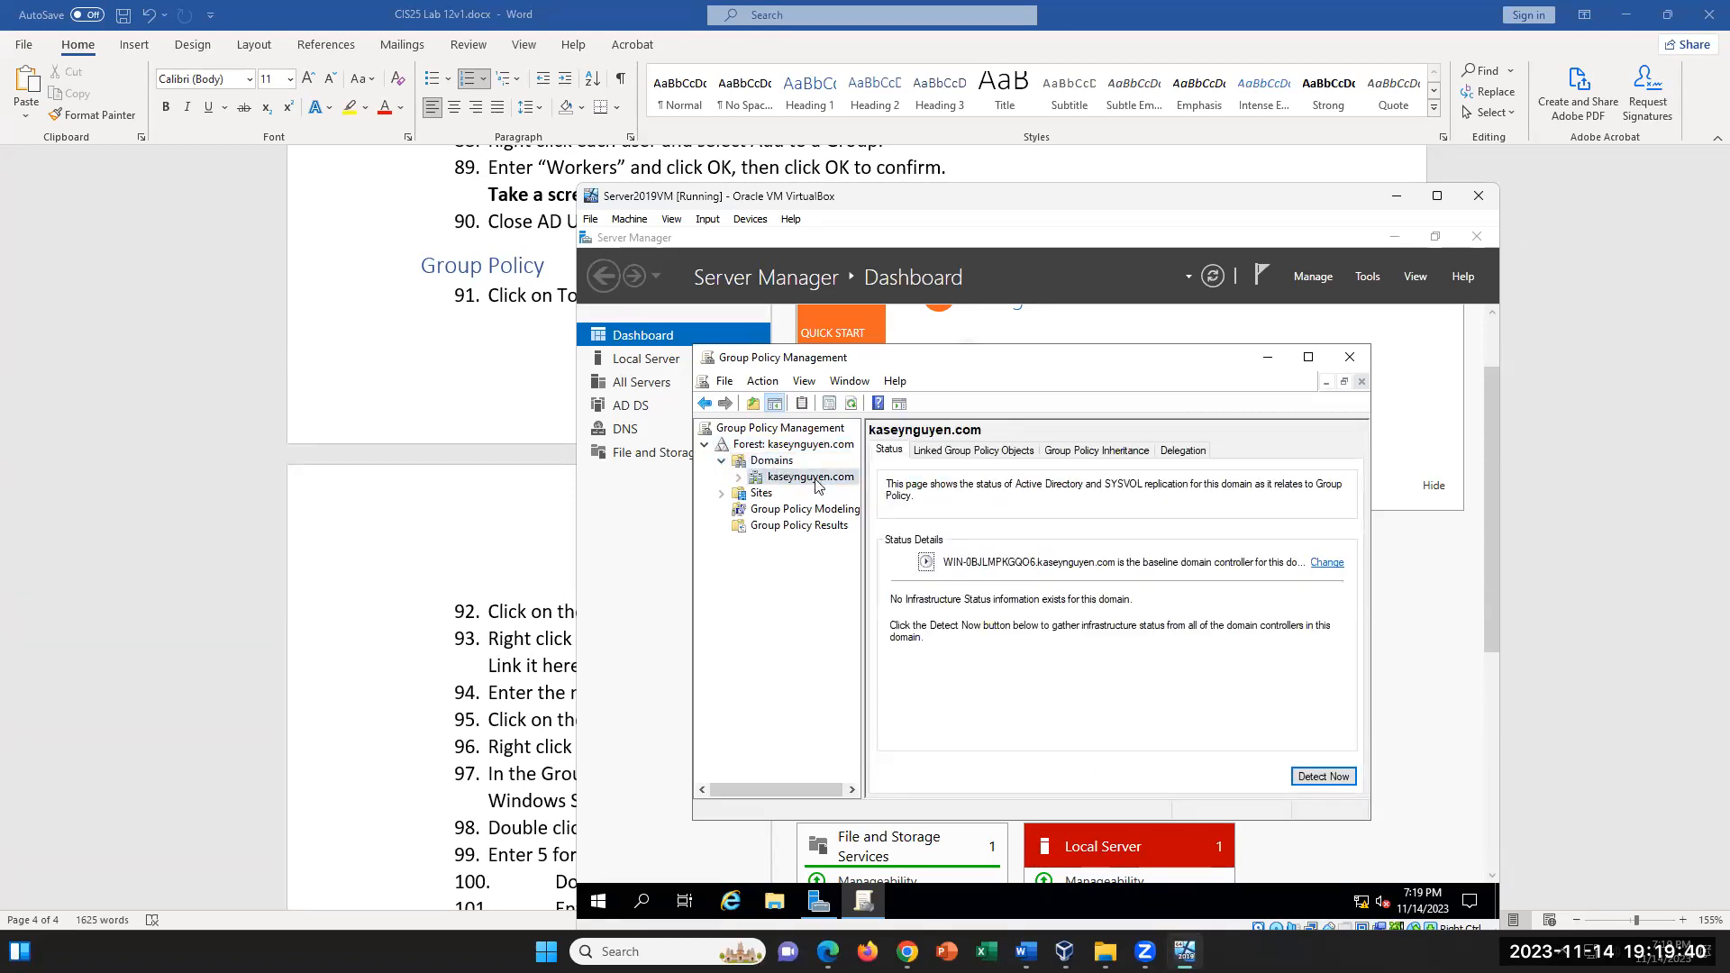
pyautogui.rightClick(817, 486)
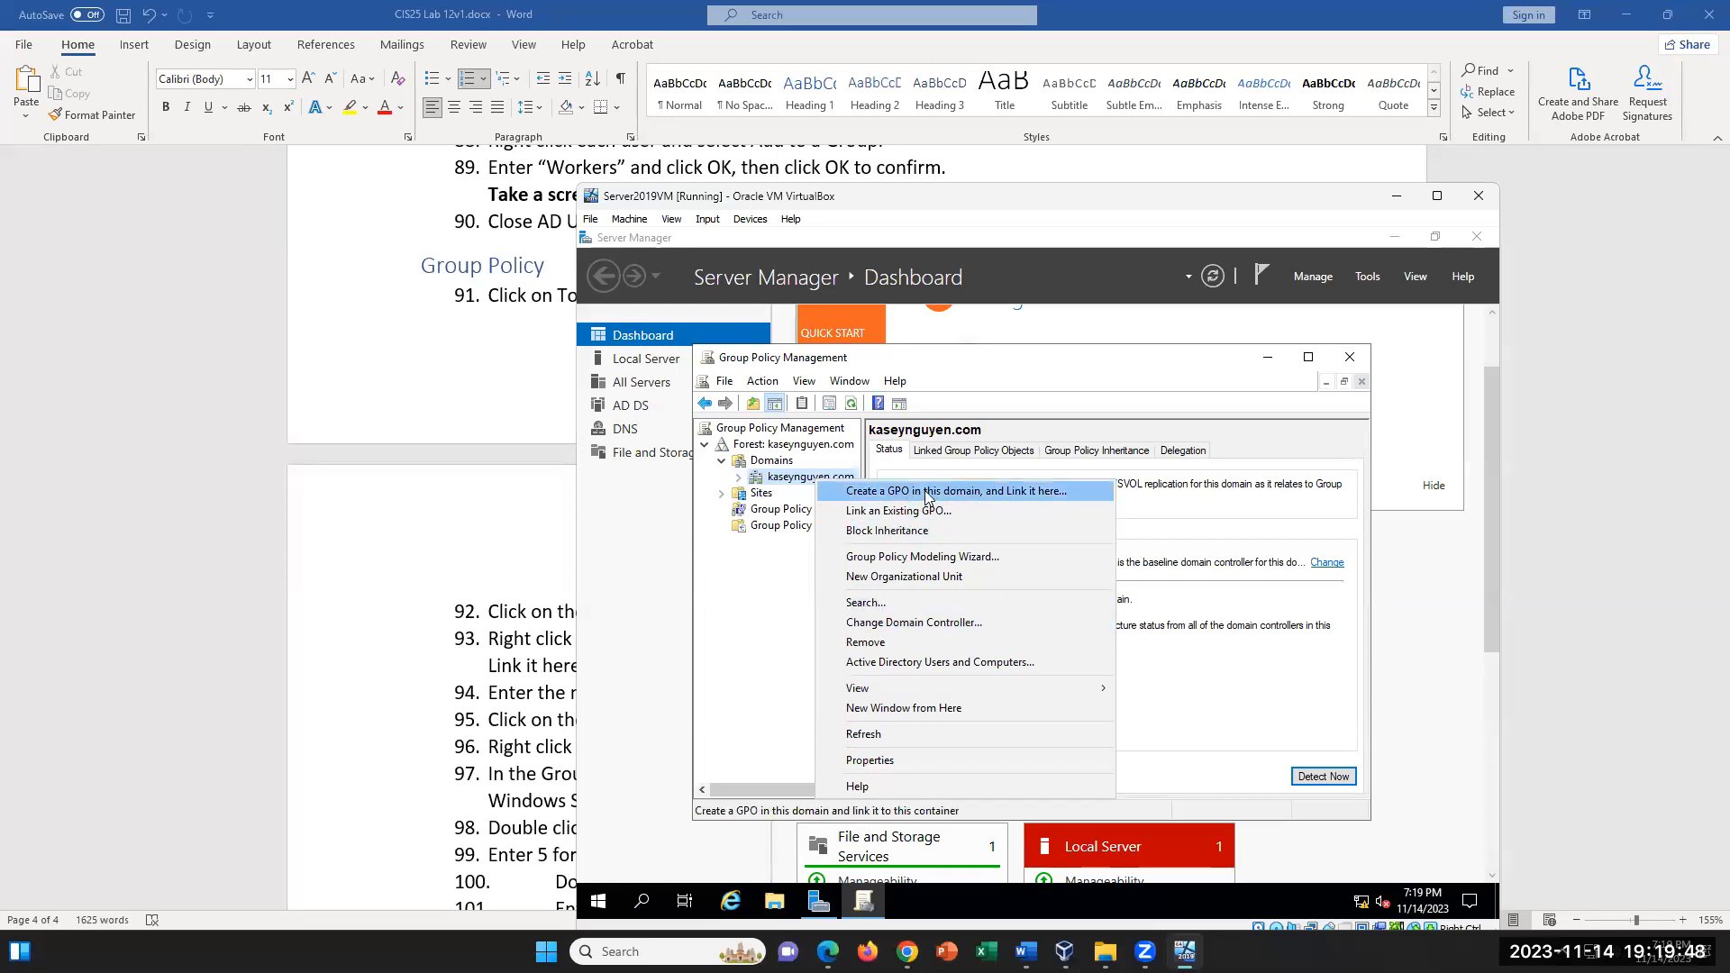
pyautogui.click(767, 618)
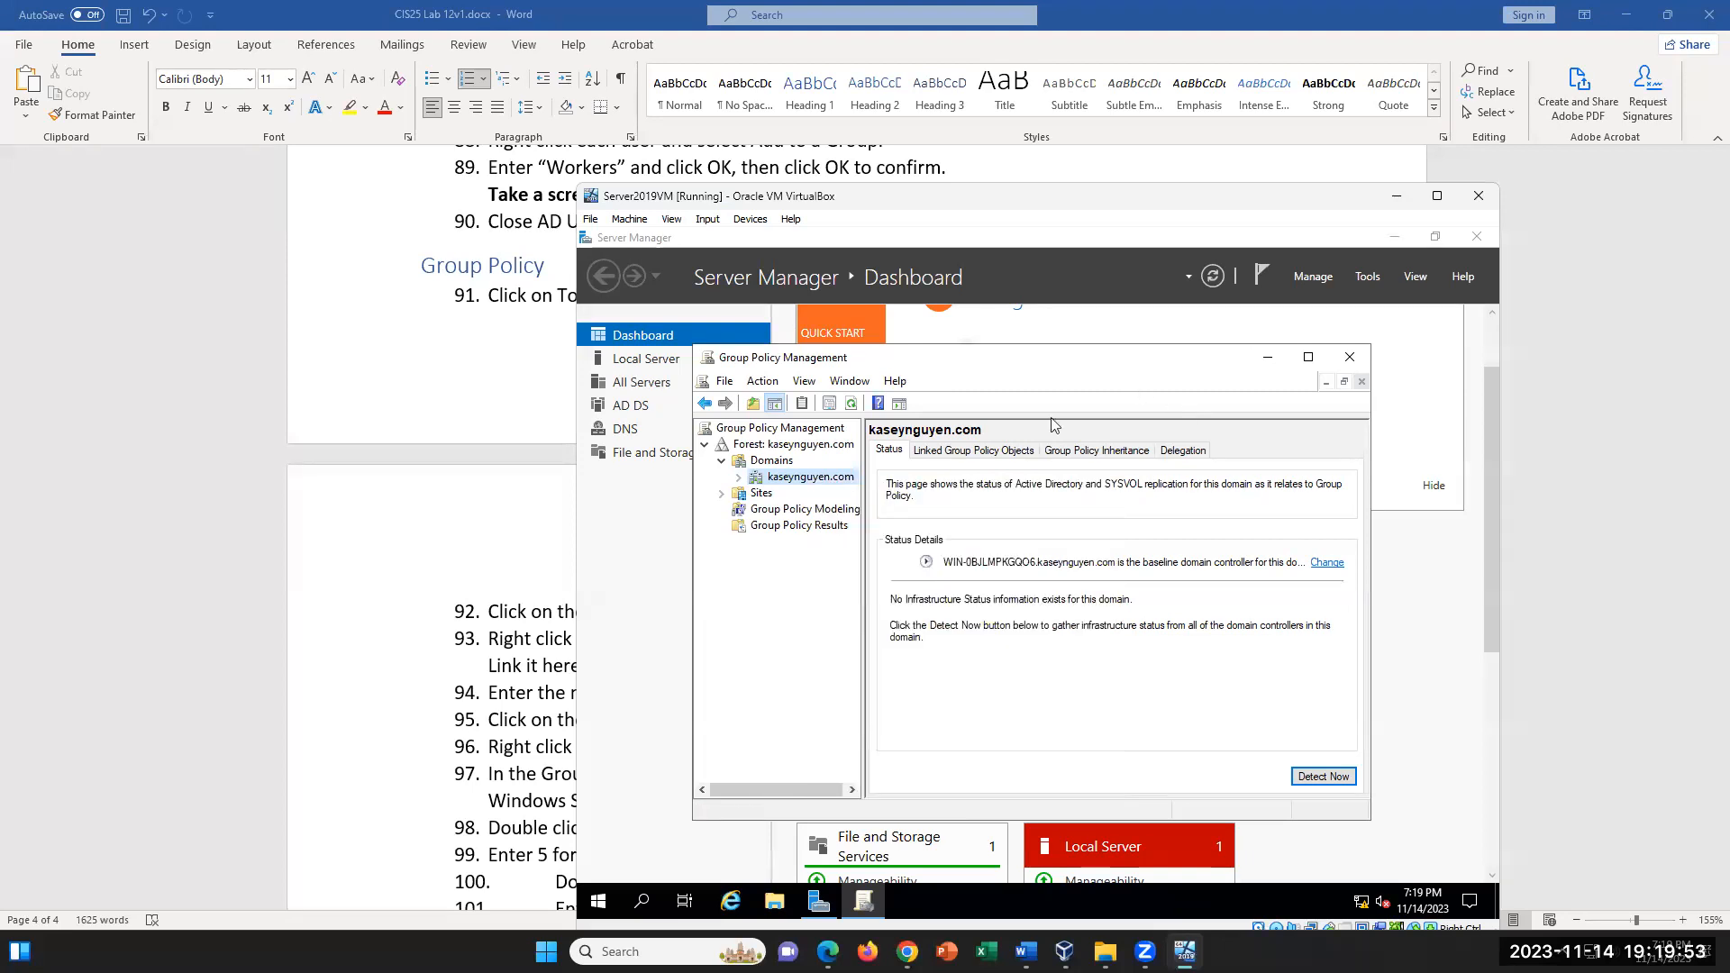
# - Create a GPO named WorkersGP in the domain and link it there, with no source starter GPO
pyautogui.rightClick(816, 479)
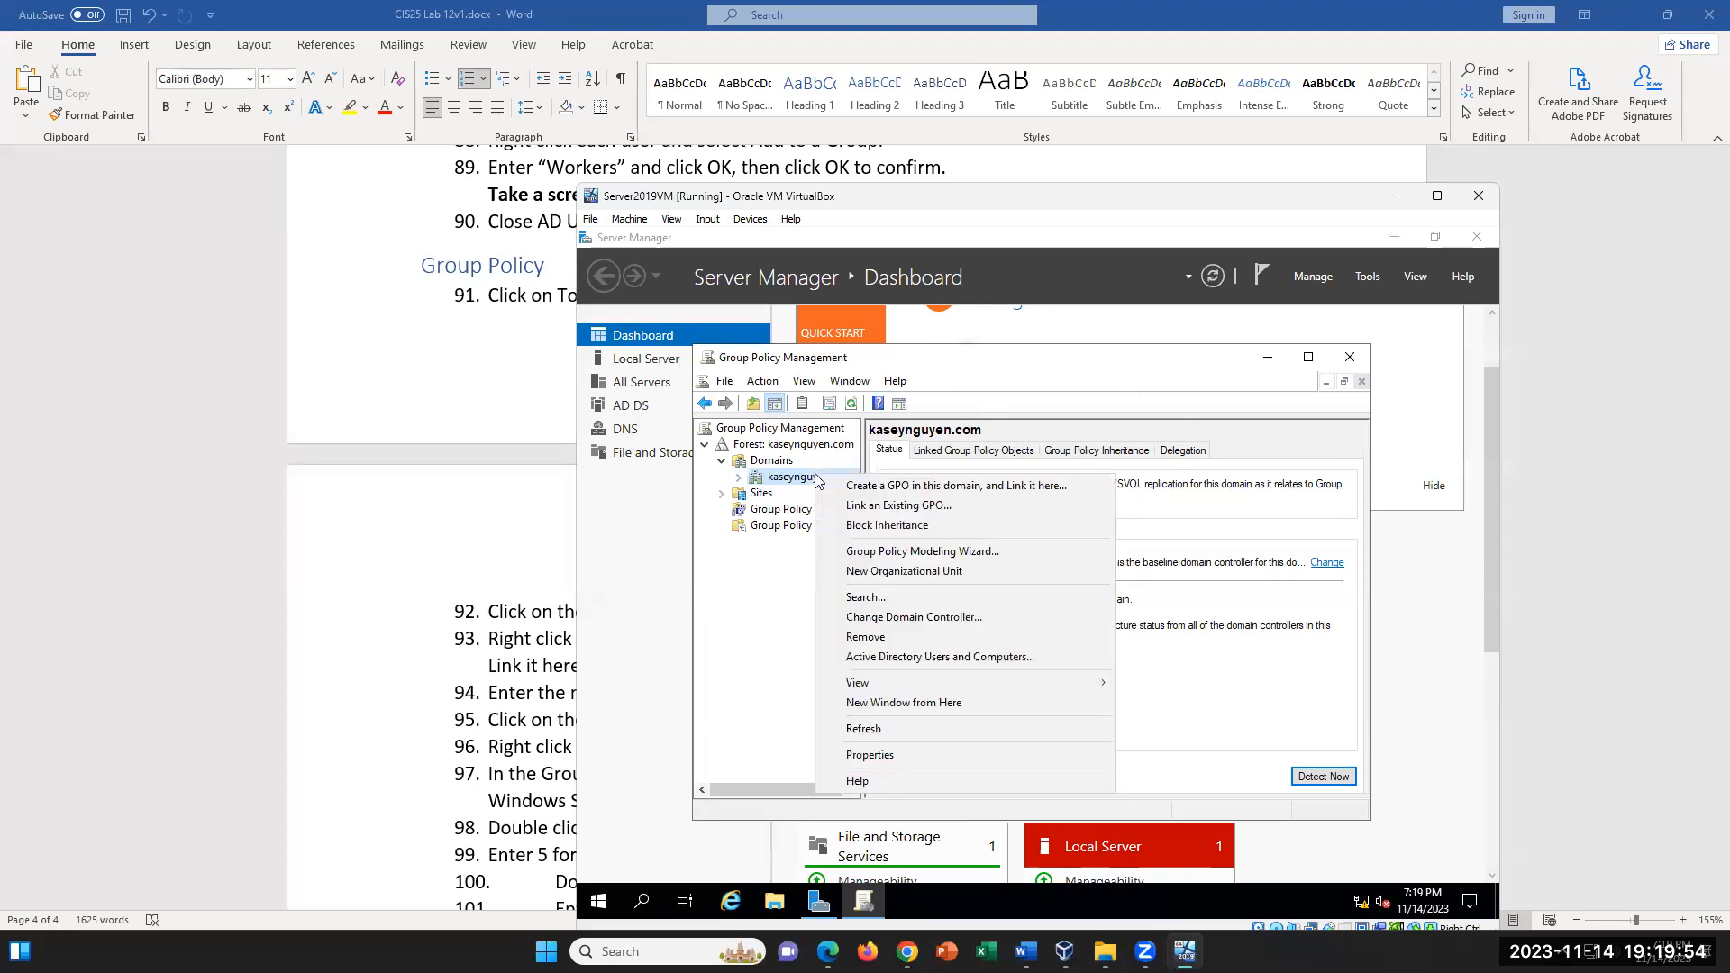
pyautogui.click(902, 486)
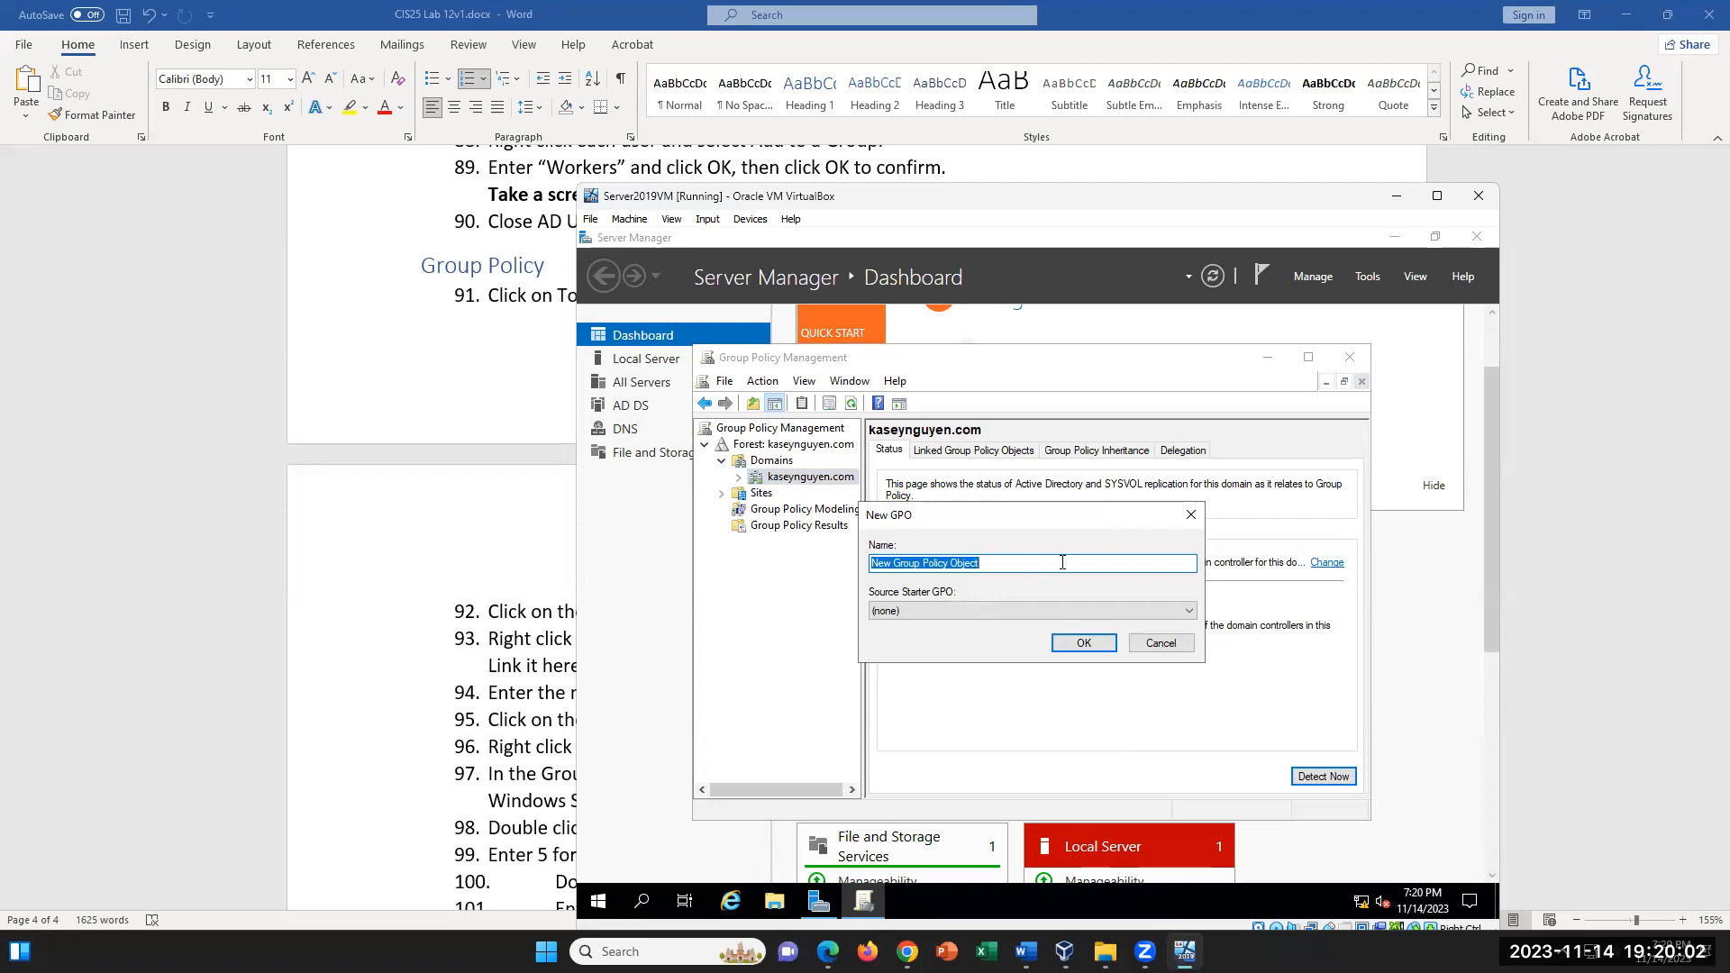
pyautogui.write('K')
pyautogui.write('ompa')
pyautogui.write('nyG')
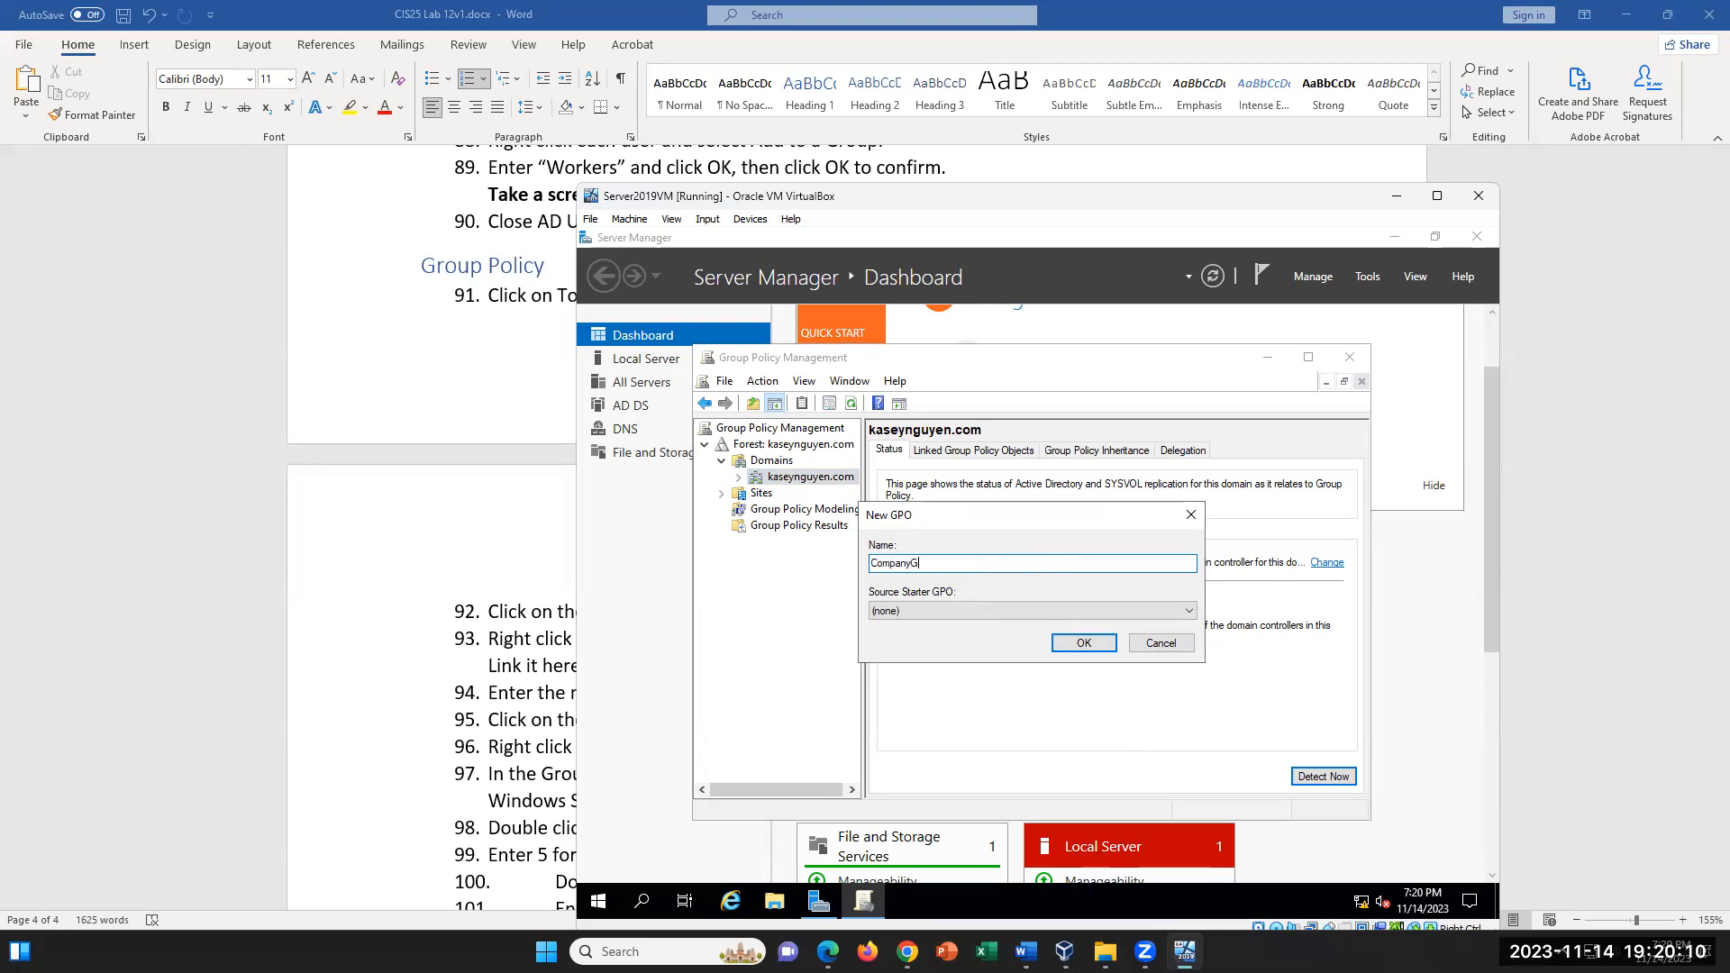
pyautogui.press('BackSpace')
pyautogui.press('BackSpace')
pyautogui.press('BackSpace')
pyautogui.press('BackSpace')
pyautogui.press('BackSpace')
pyautogui.press('BackSpace')
pyautogui.write('WorkersGP')
pyautogui.click(1084, 642)
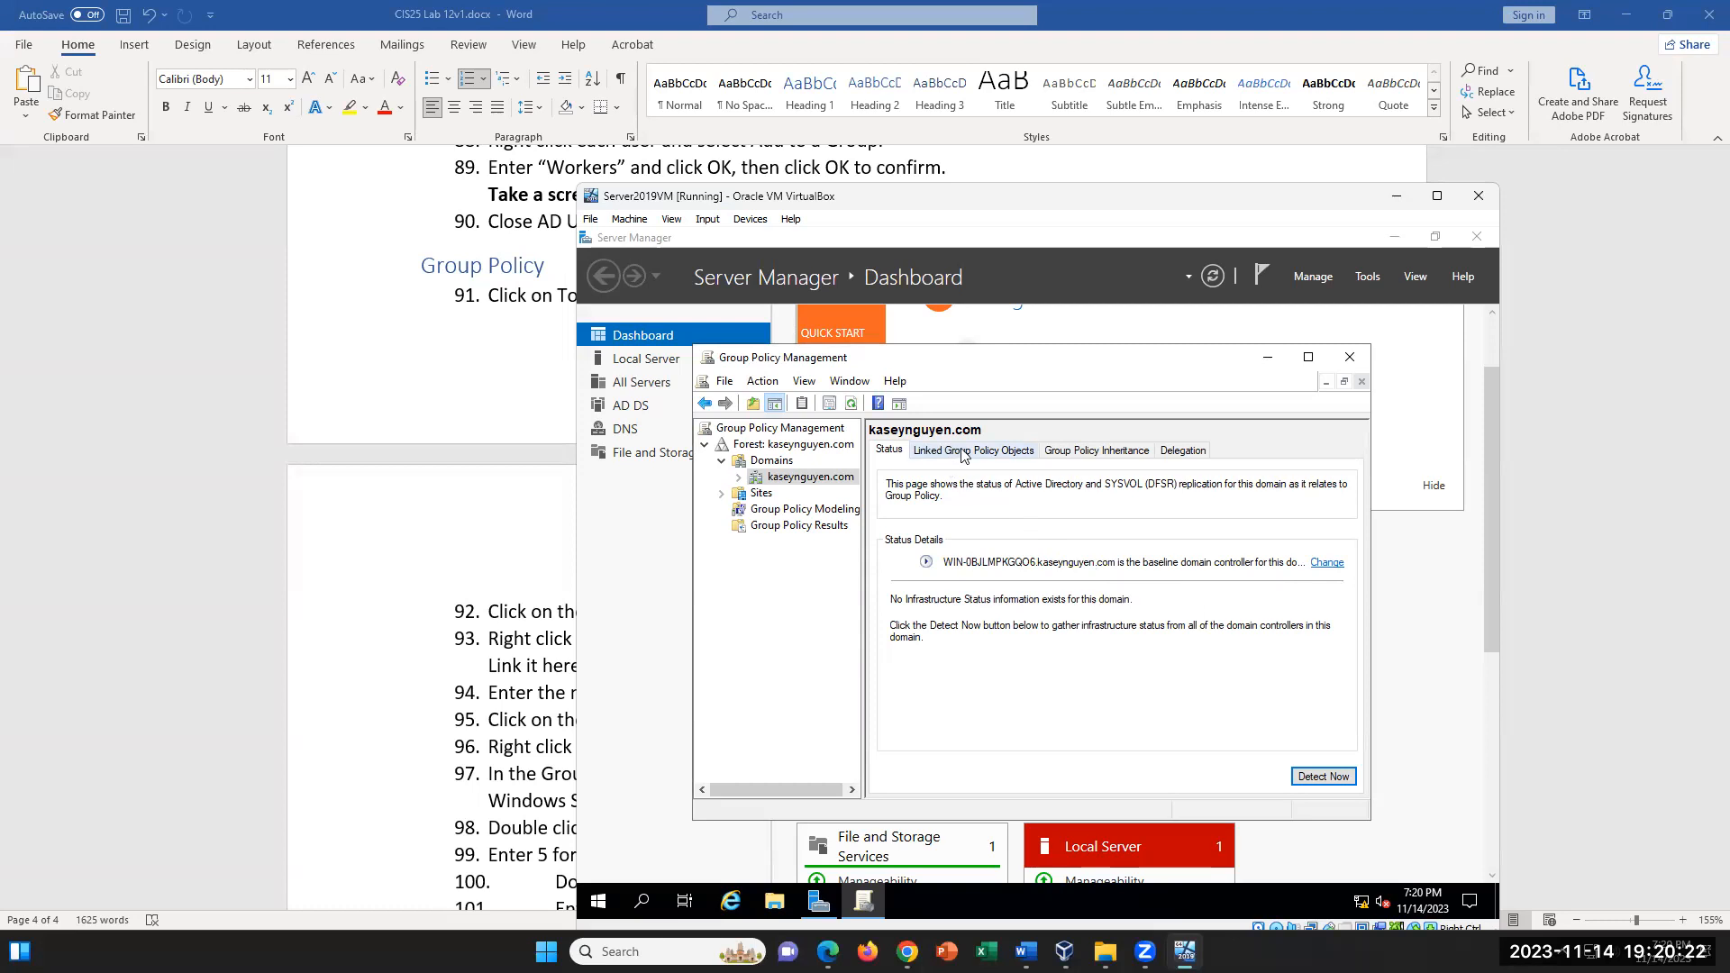
# - Check step 94 on the policy name in the Word lab document, then gather the domain's infrastructure status in the server VM
pyautogui.click(519, 598)
pyautogui.moveTo(997, 687); pyautogui.dragTo(539, 692)
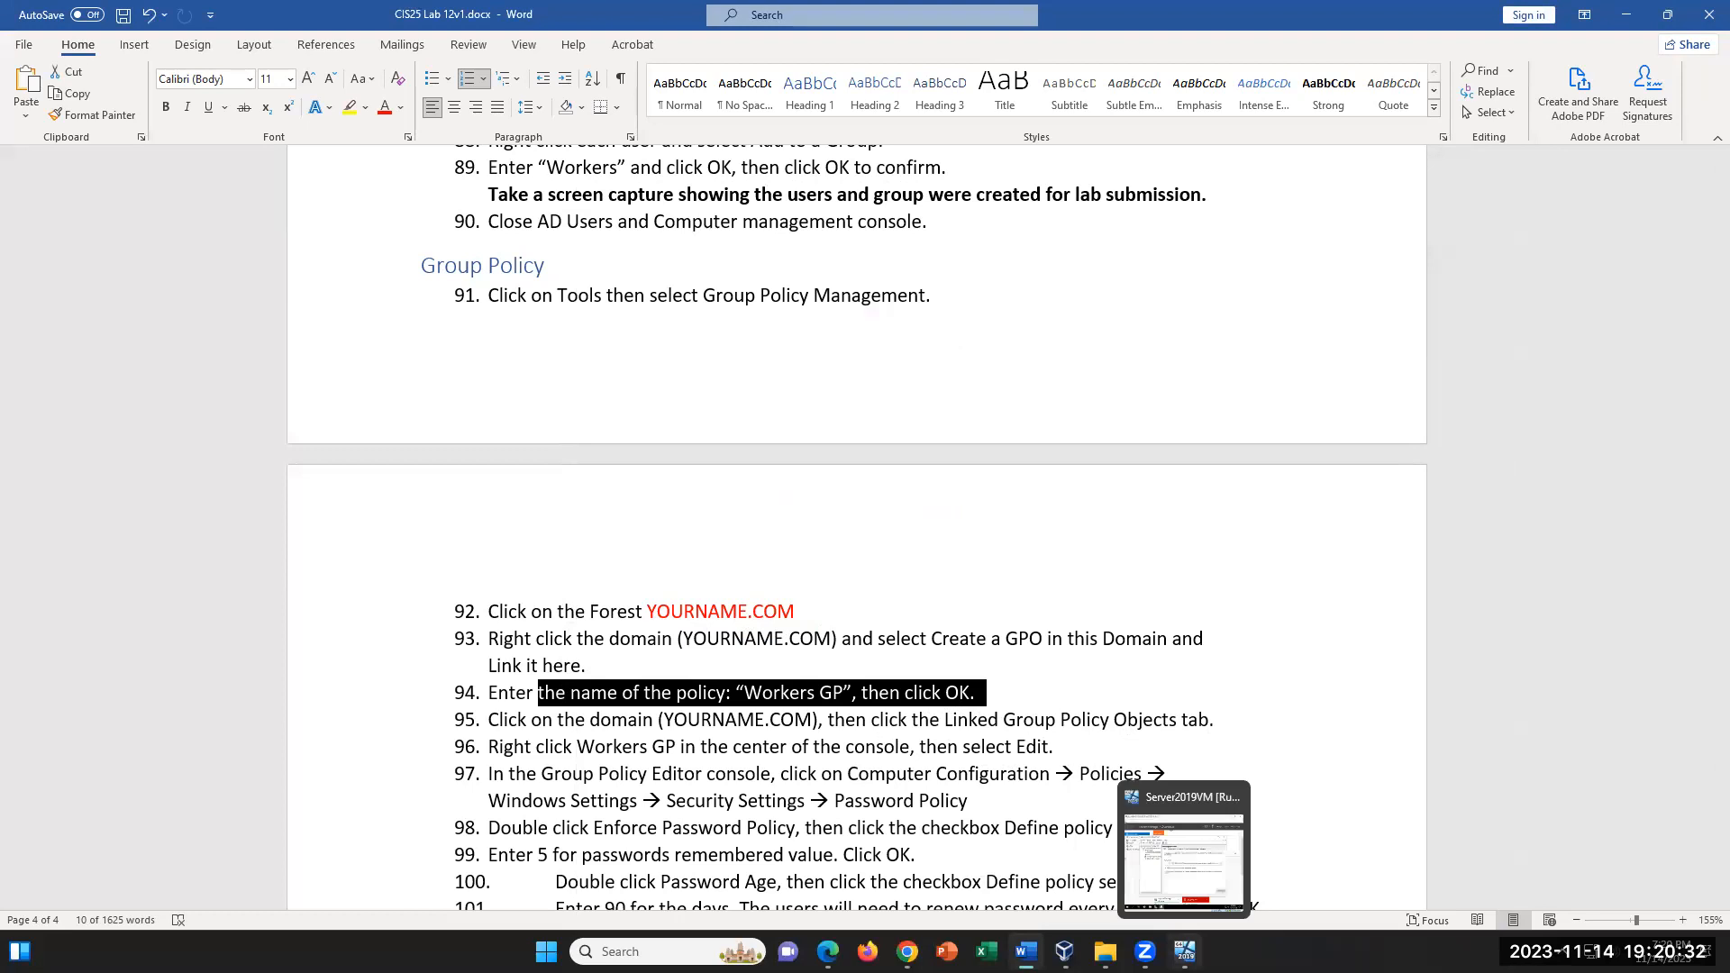
pyautogui.click(1185, 951)
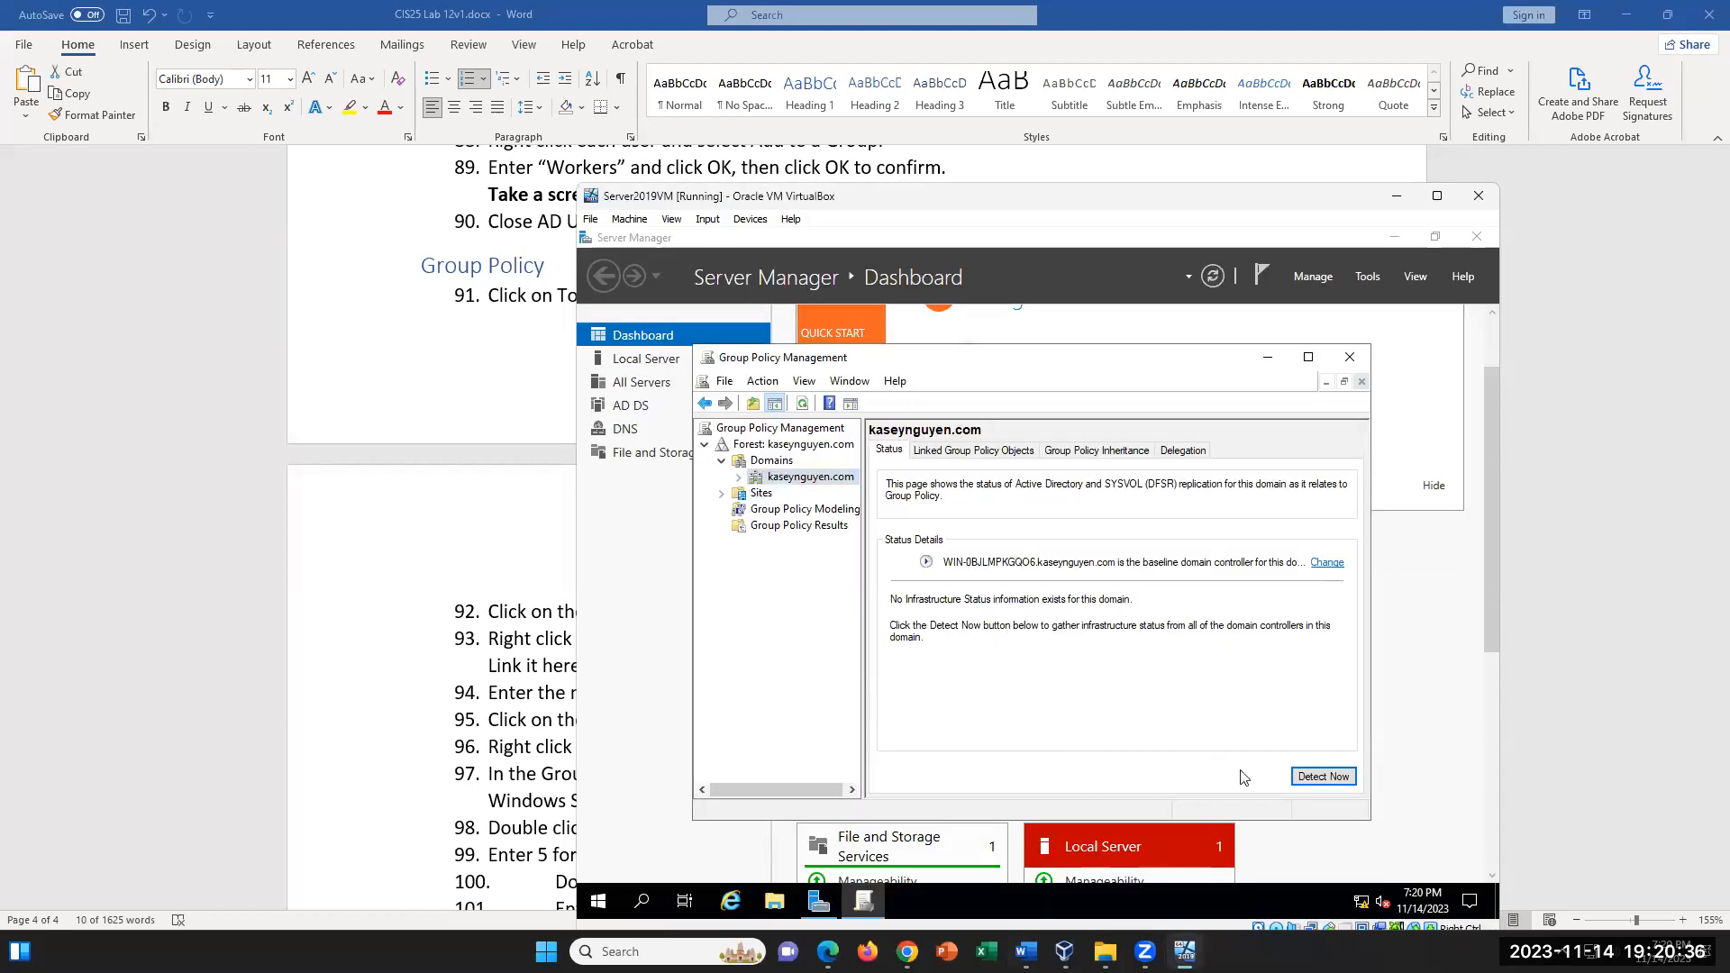
pyautogui.click(1296, 783)
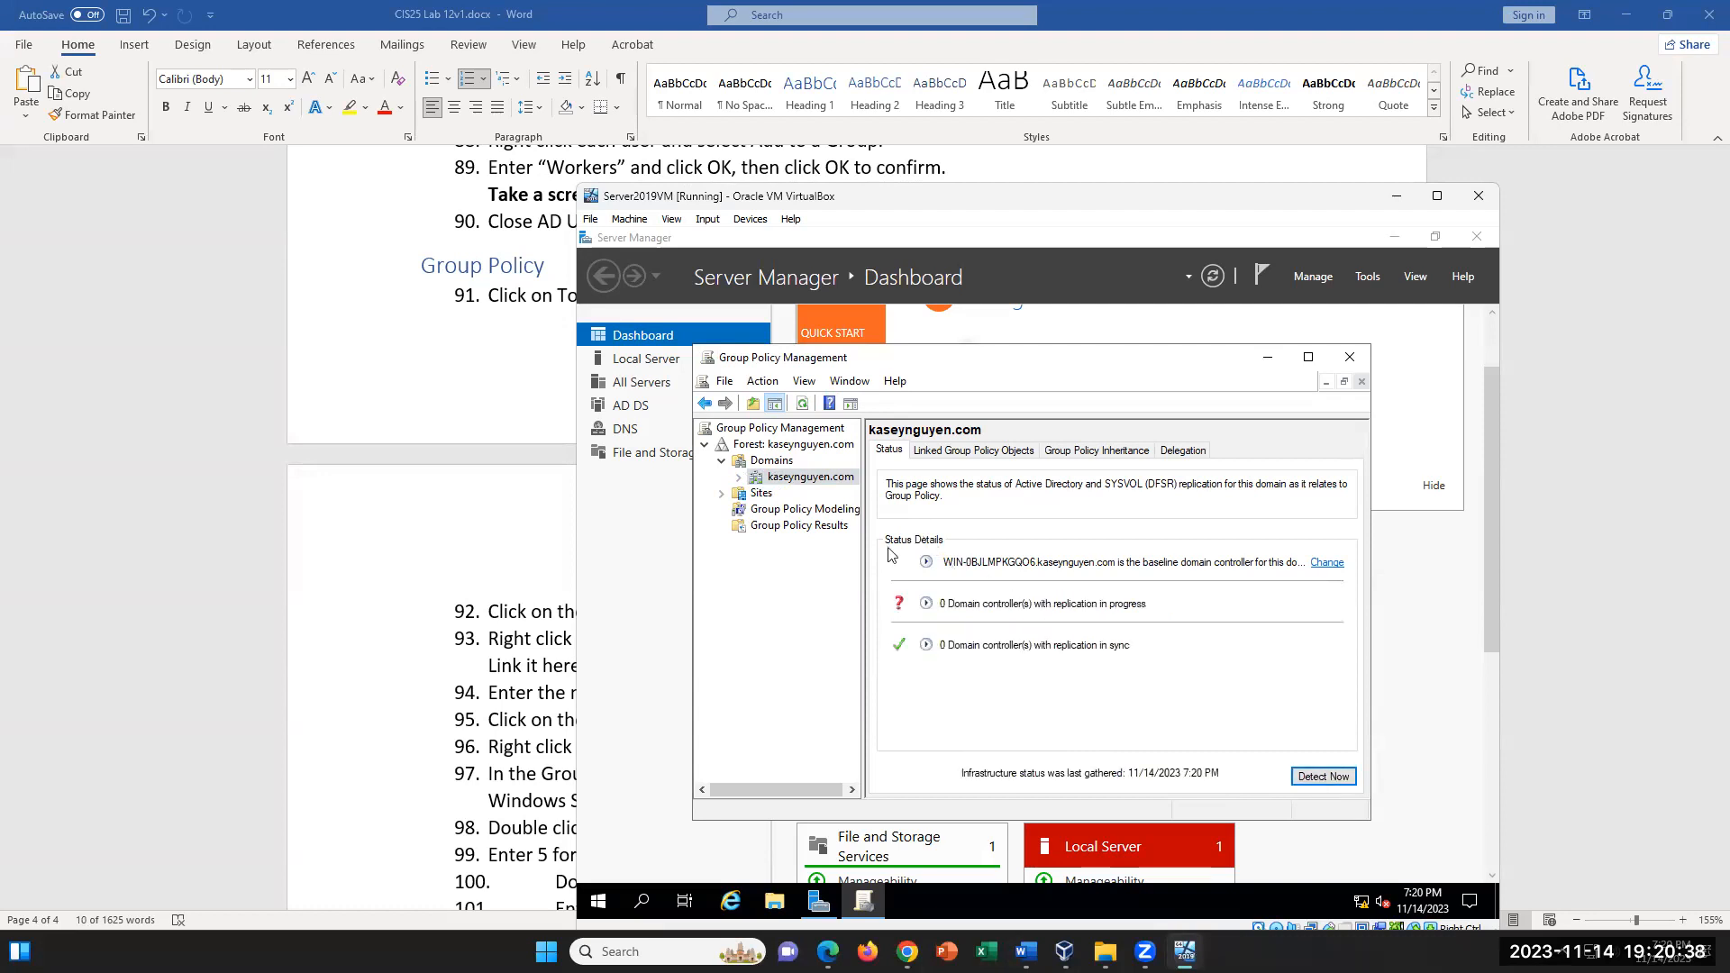
# - Expand the domain in the tree, dismiss the GPO link notice, and open the WorkersGP policy for editing
pyautogui.click(739, 478)
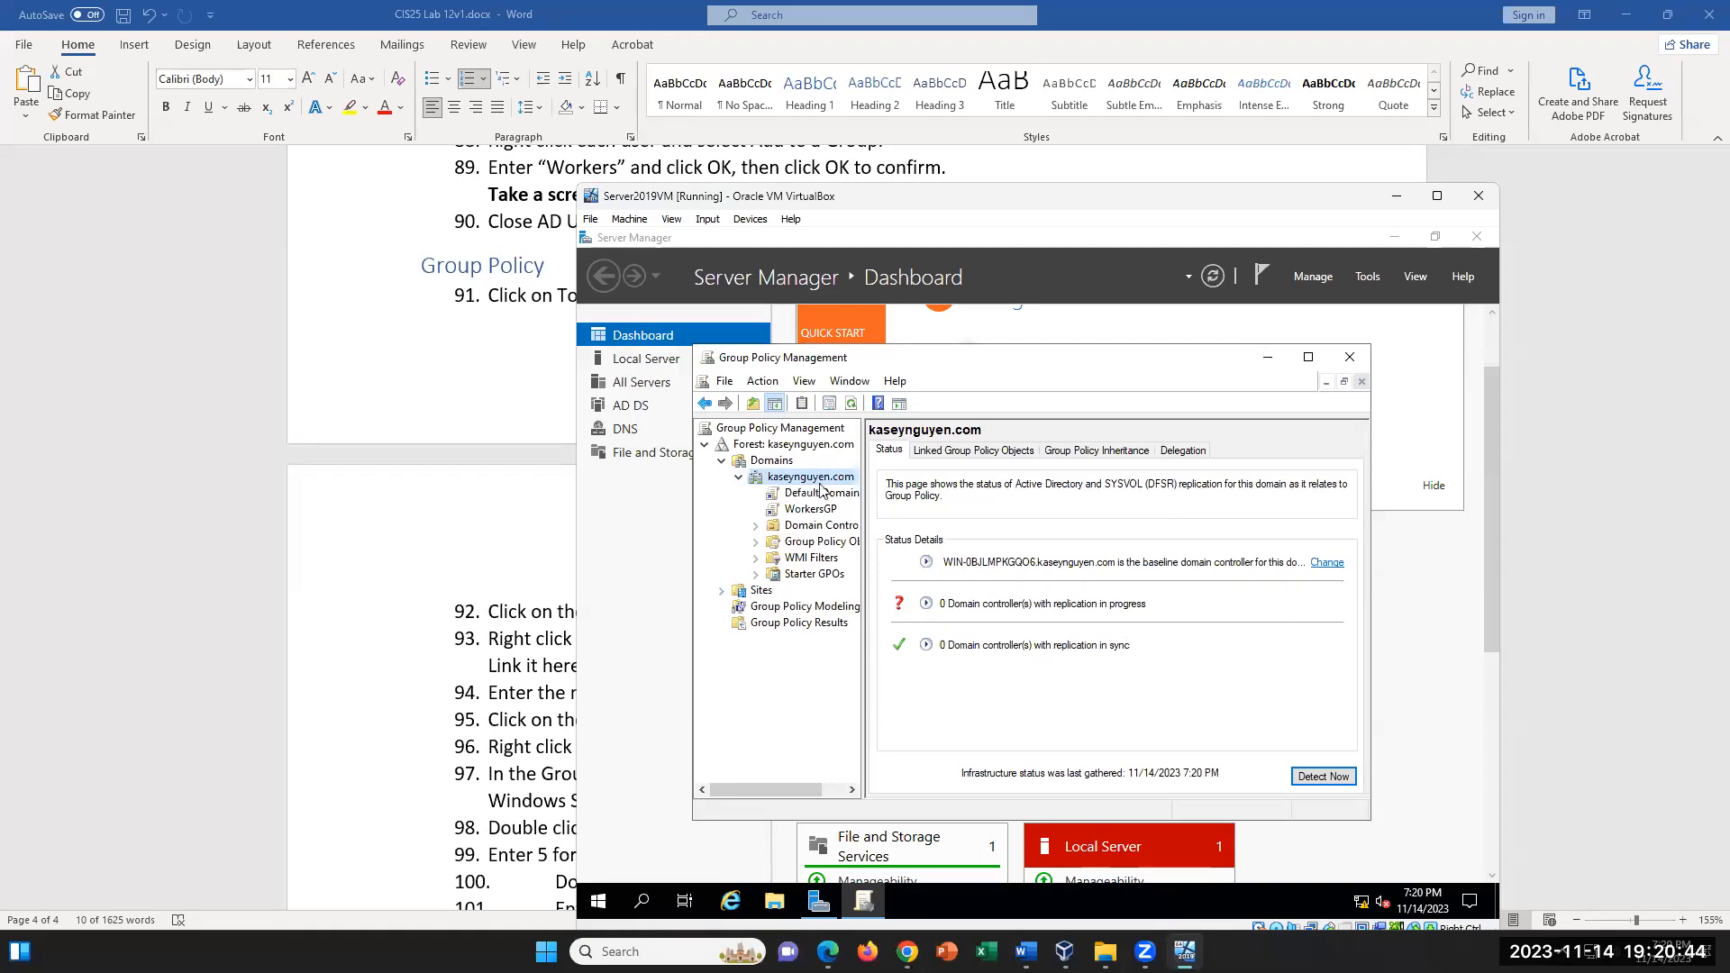
pyautogui.click(810, 510)
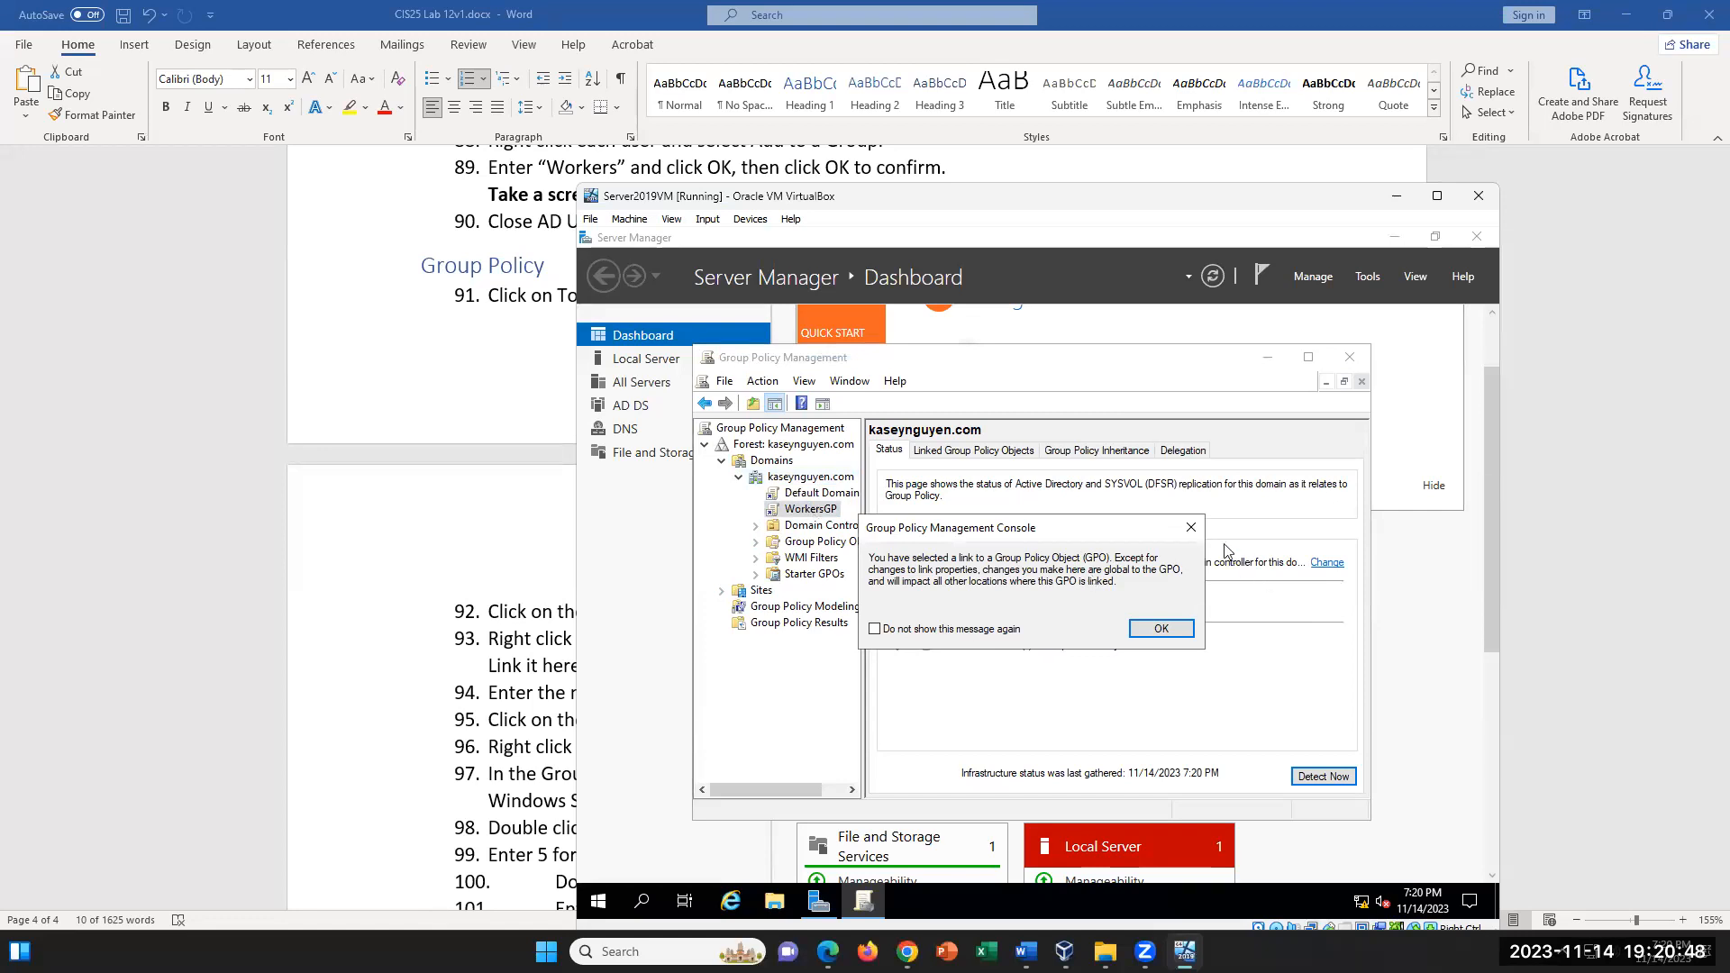
pyautogui.click(1190, 530)
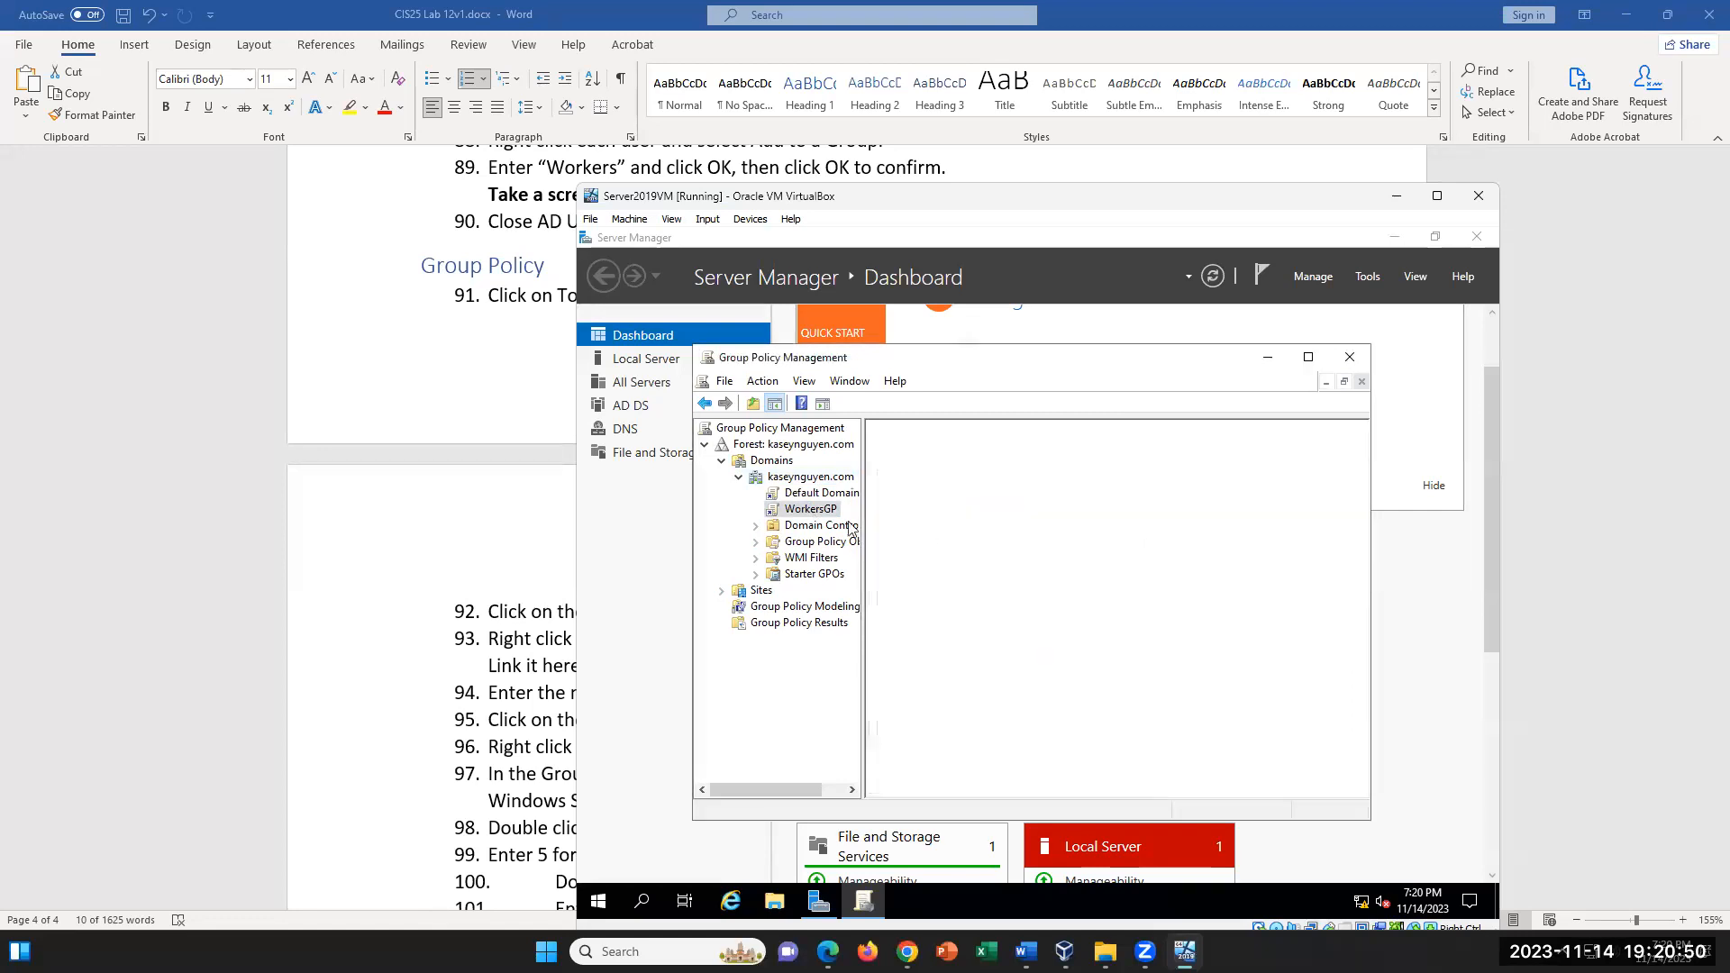
pyautogui.rightClick(817, 512)
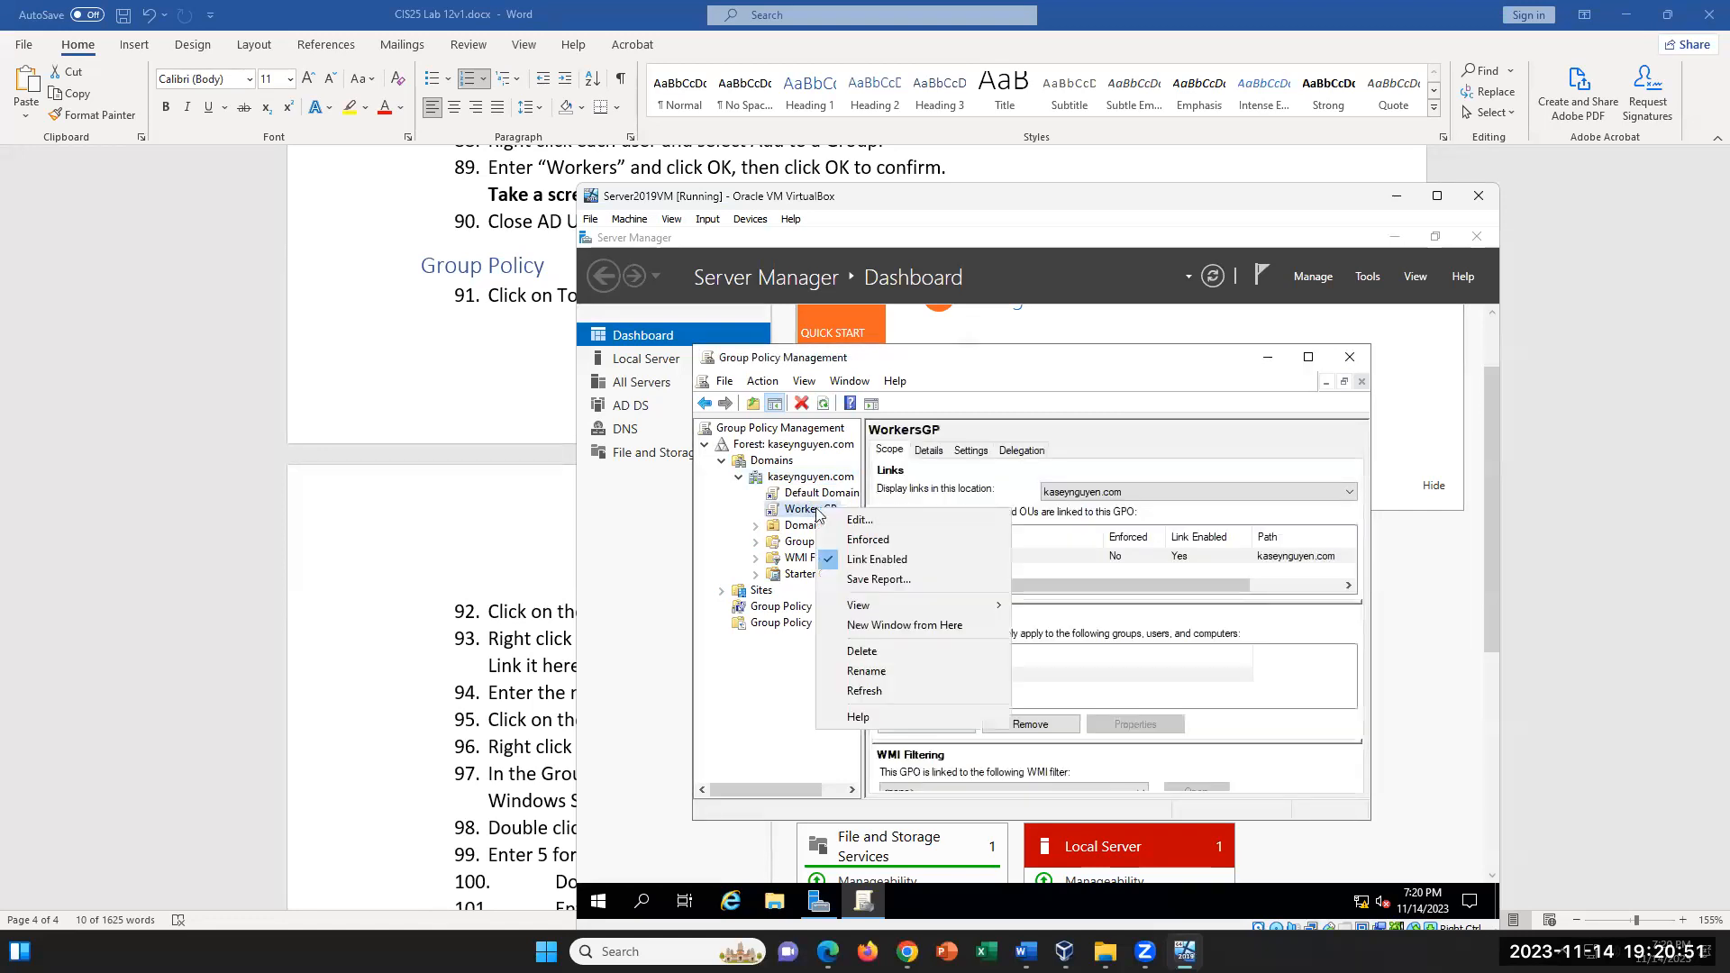
pyautogui.click(861, 523)
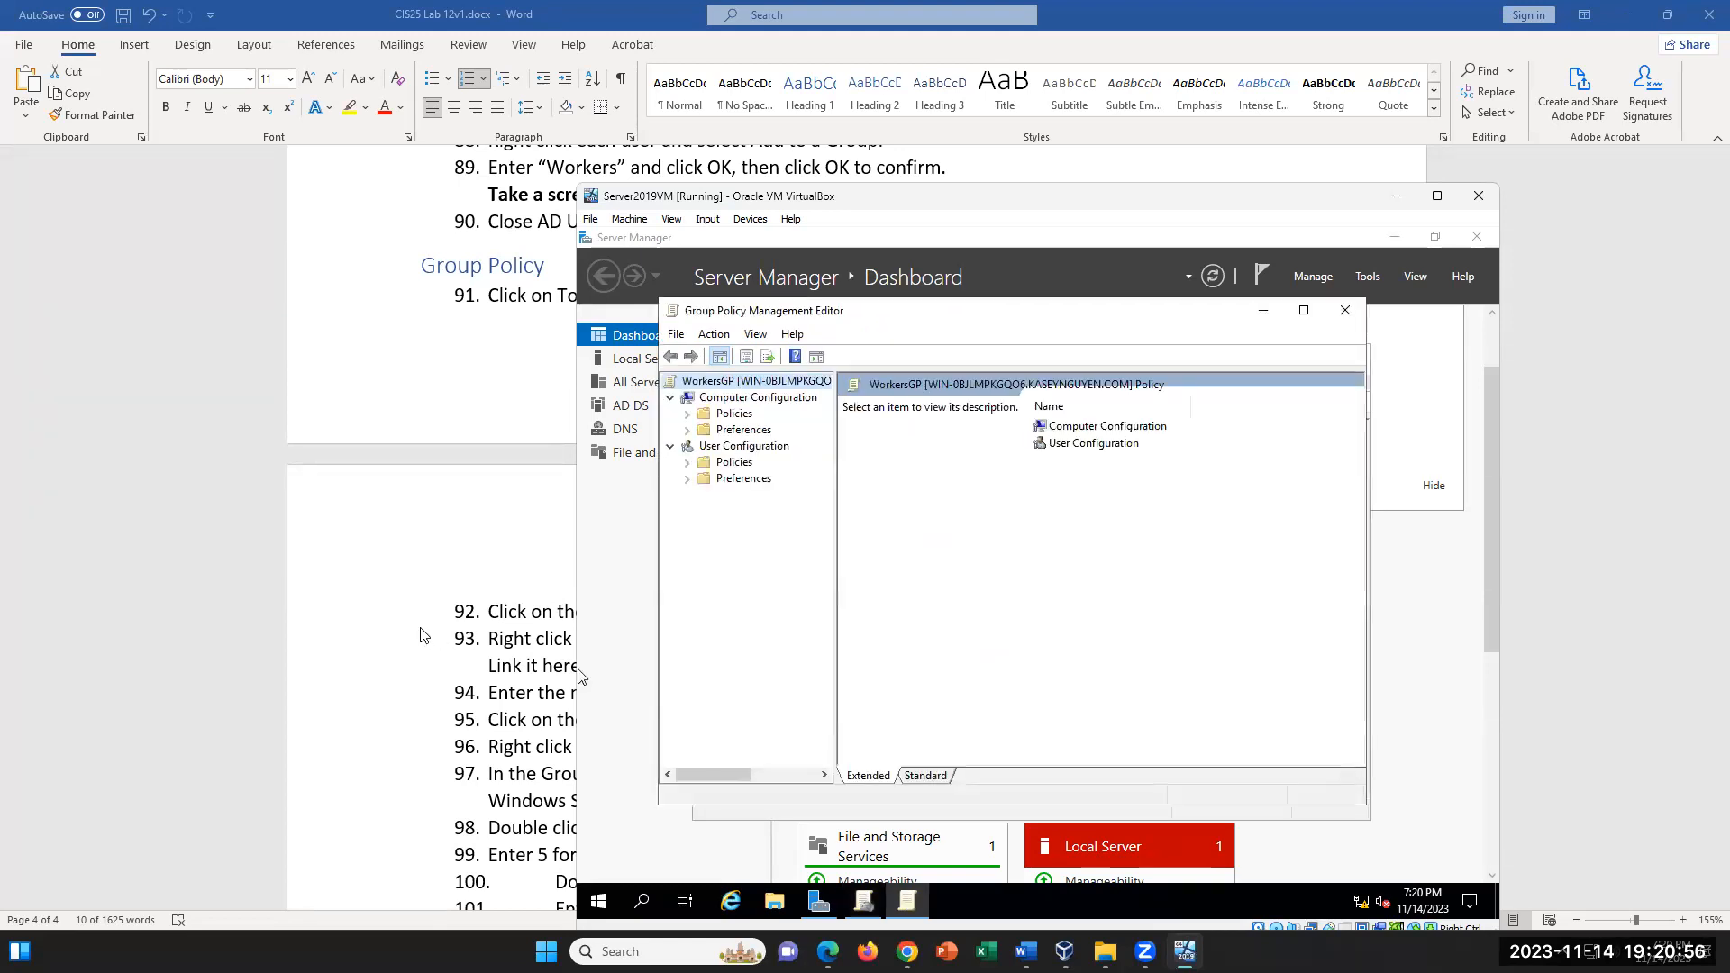
# - Review step 96 on editing Workers GP in the Word lab document and return to the policy editor in the server VM
pyautogui.click(517, 659)
pyautogui.scroll(-1, 540, 721)
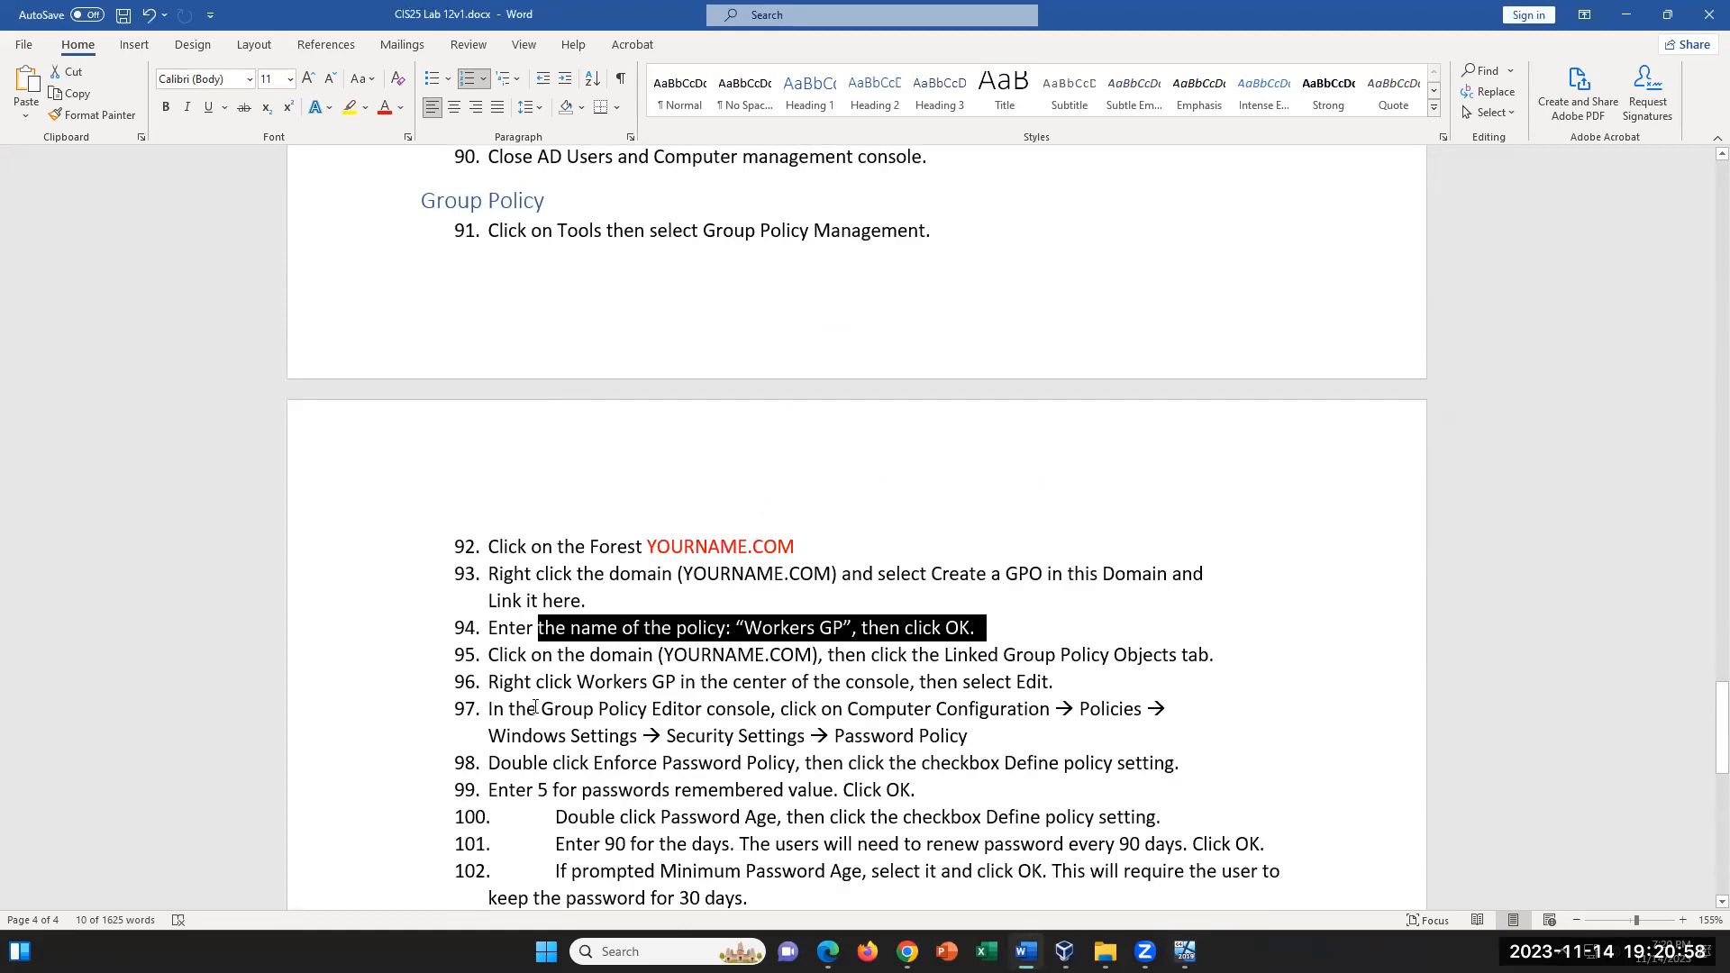
pyautogui.moveTo(483, 671); pyautogui.dragTo(1081, 698)
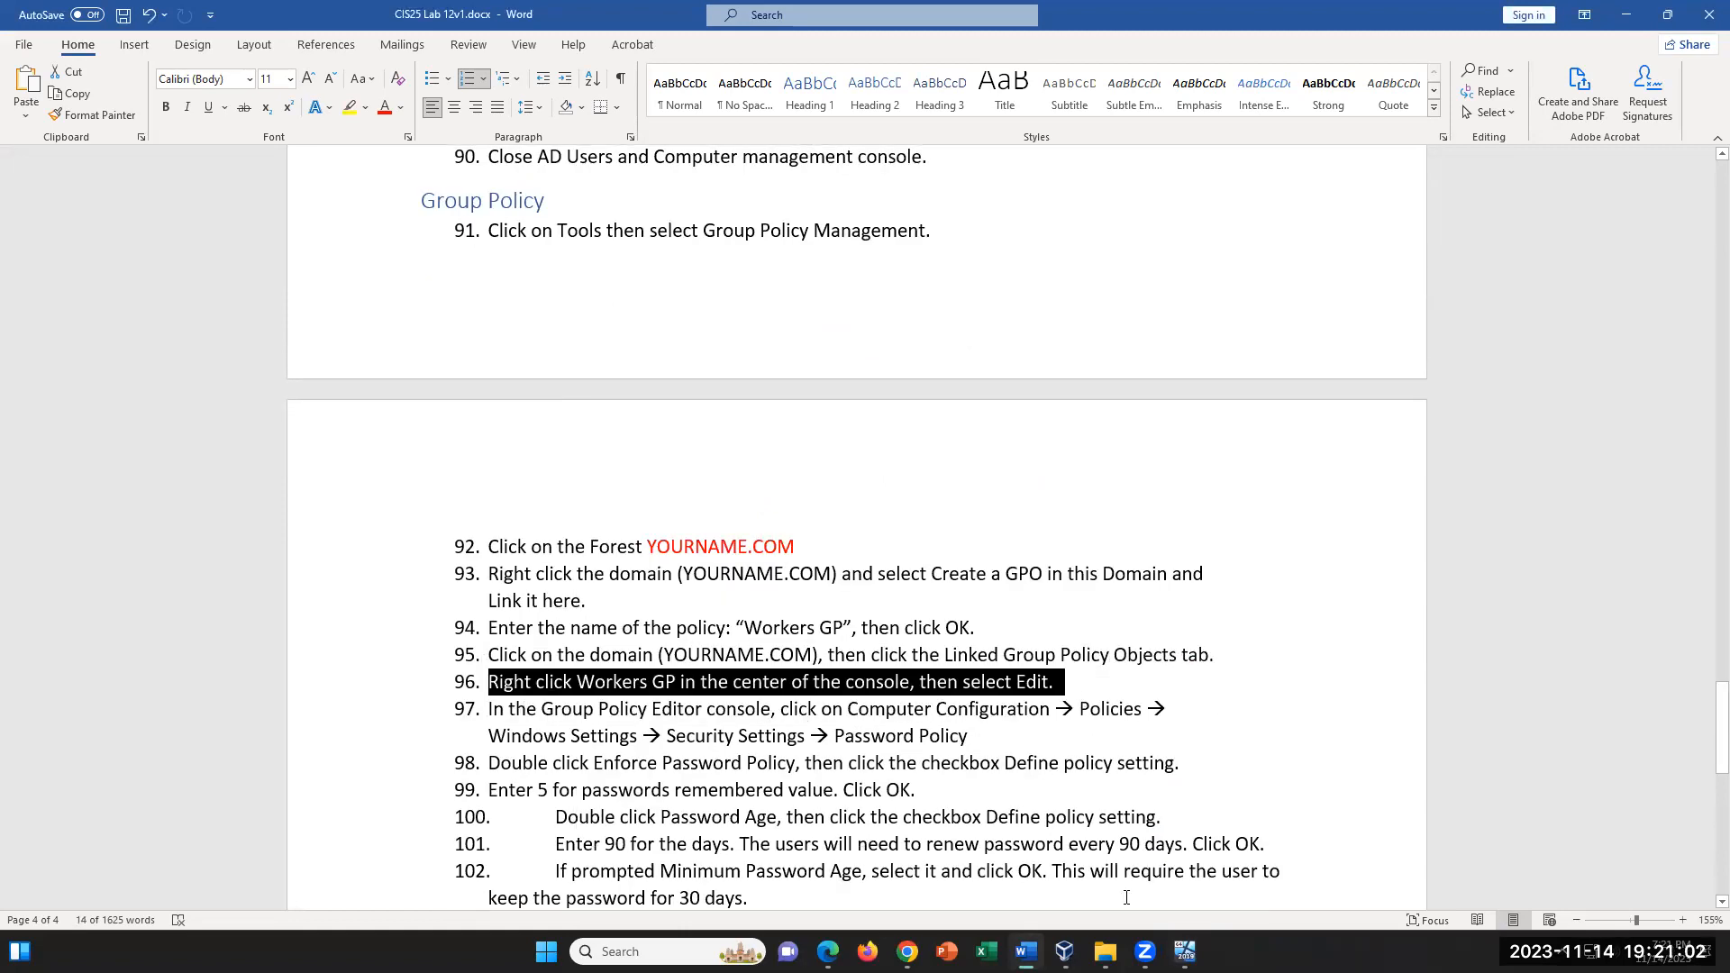
pyautogui.click(1185, 952)
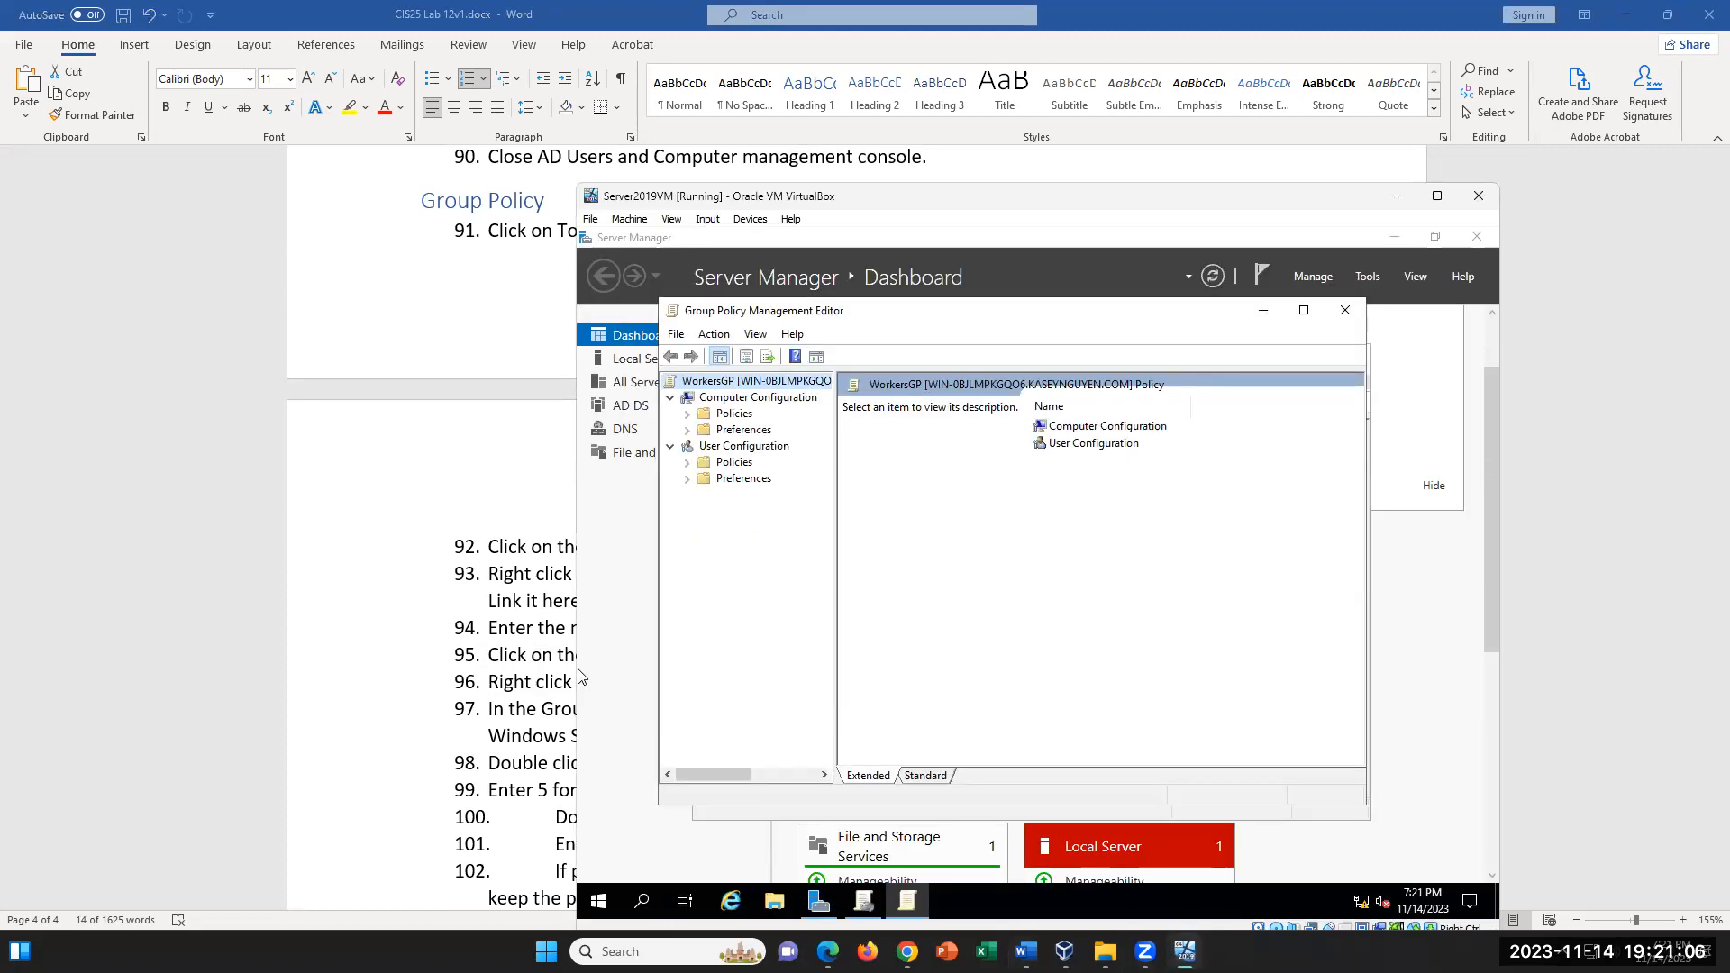
pyautogui.click(571, 676)
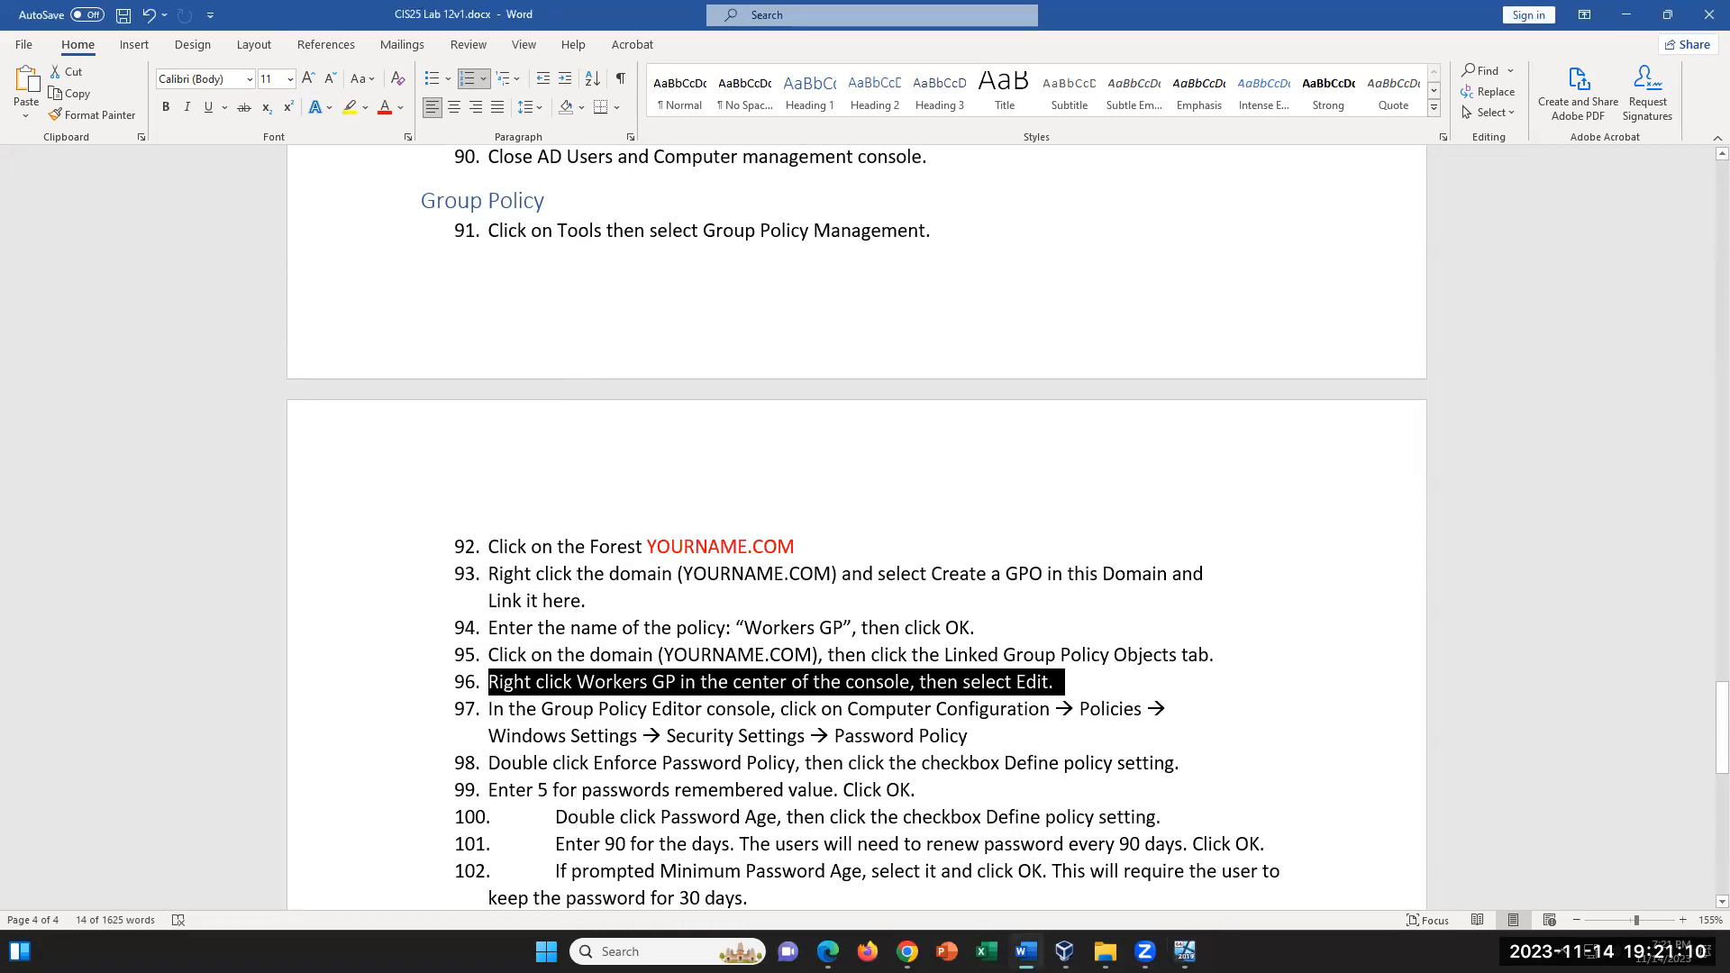
pyautogui.hotkey('alt', 'Tab')
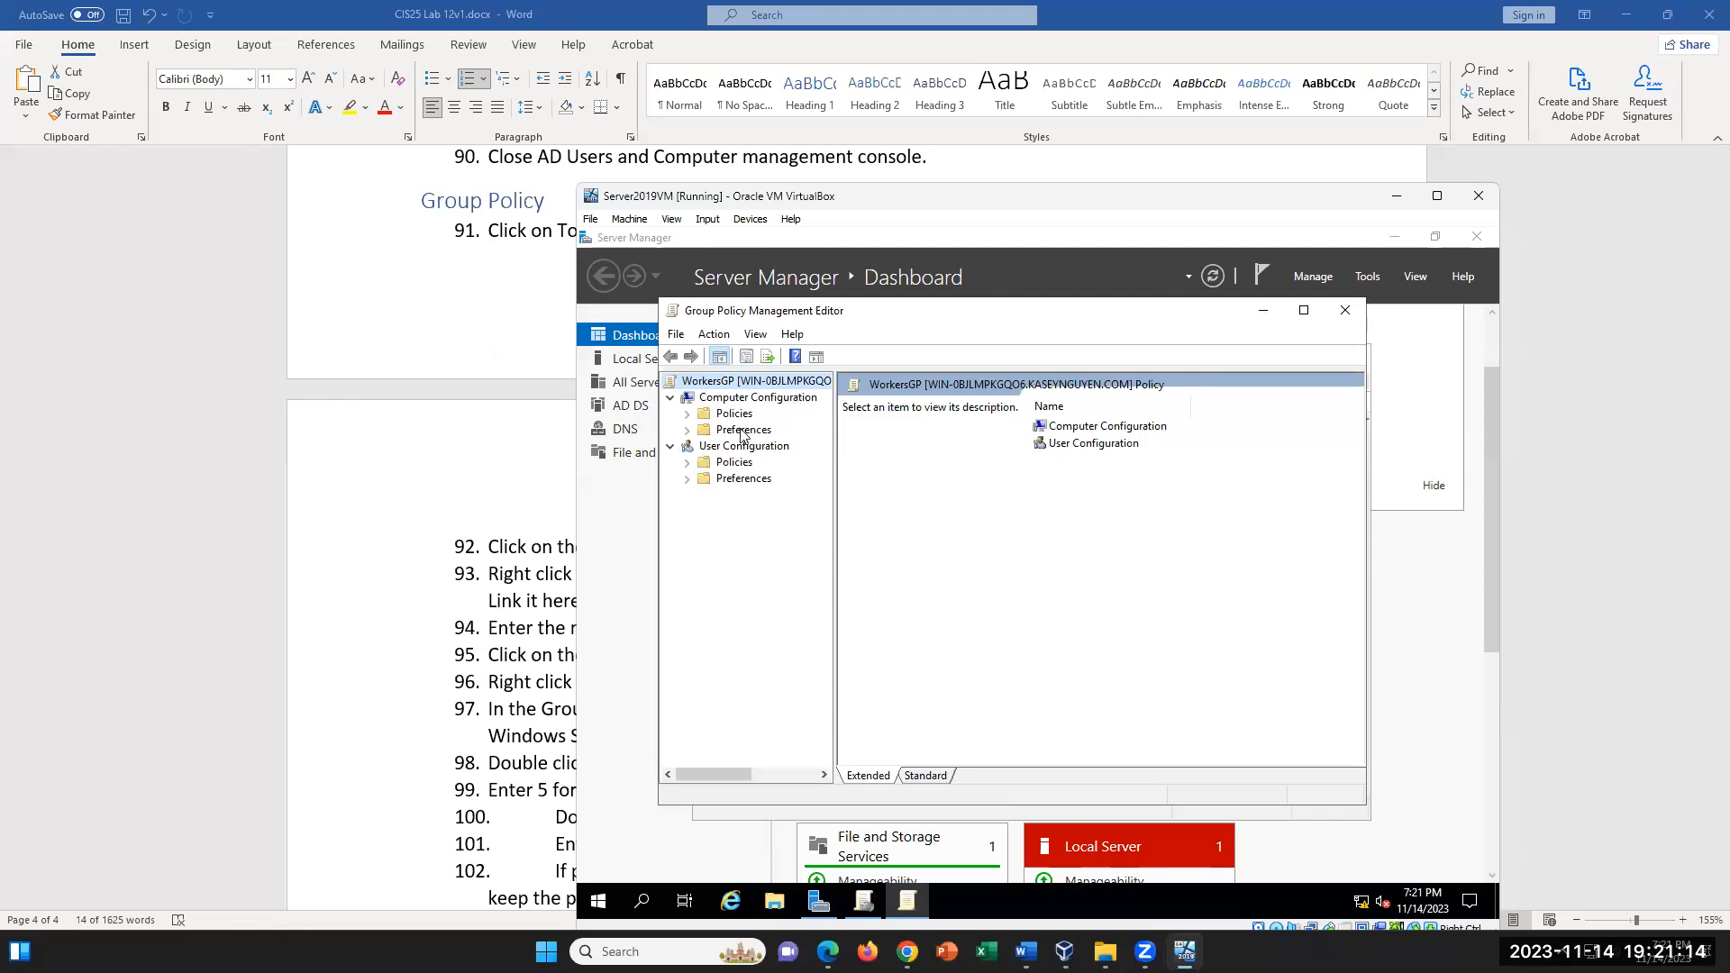
# - Preview the computer Policies folder, then read step 97 in the Word lab document for the path to Password Policy
pyautogui.click(688, 414)
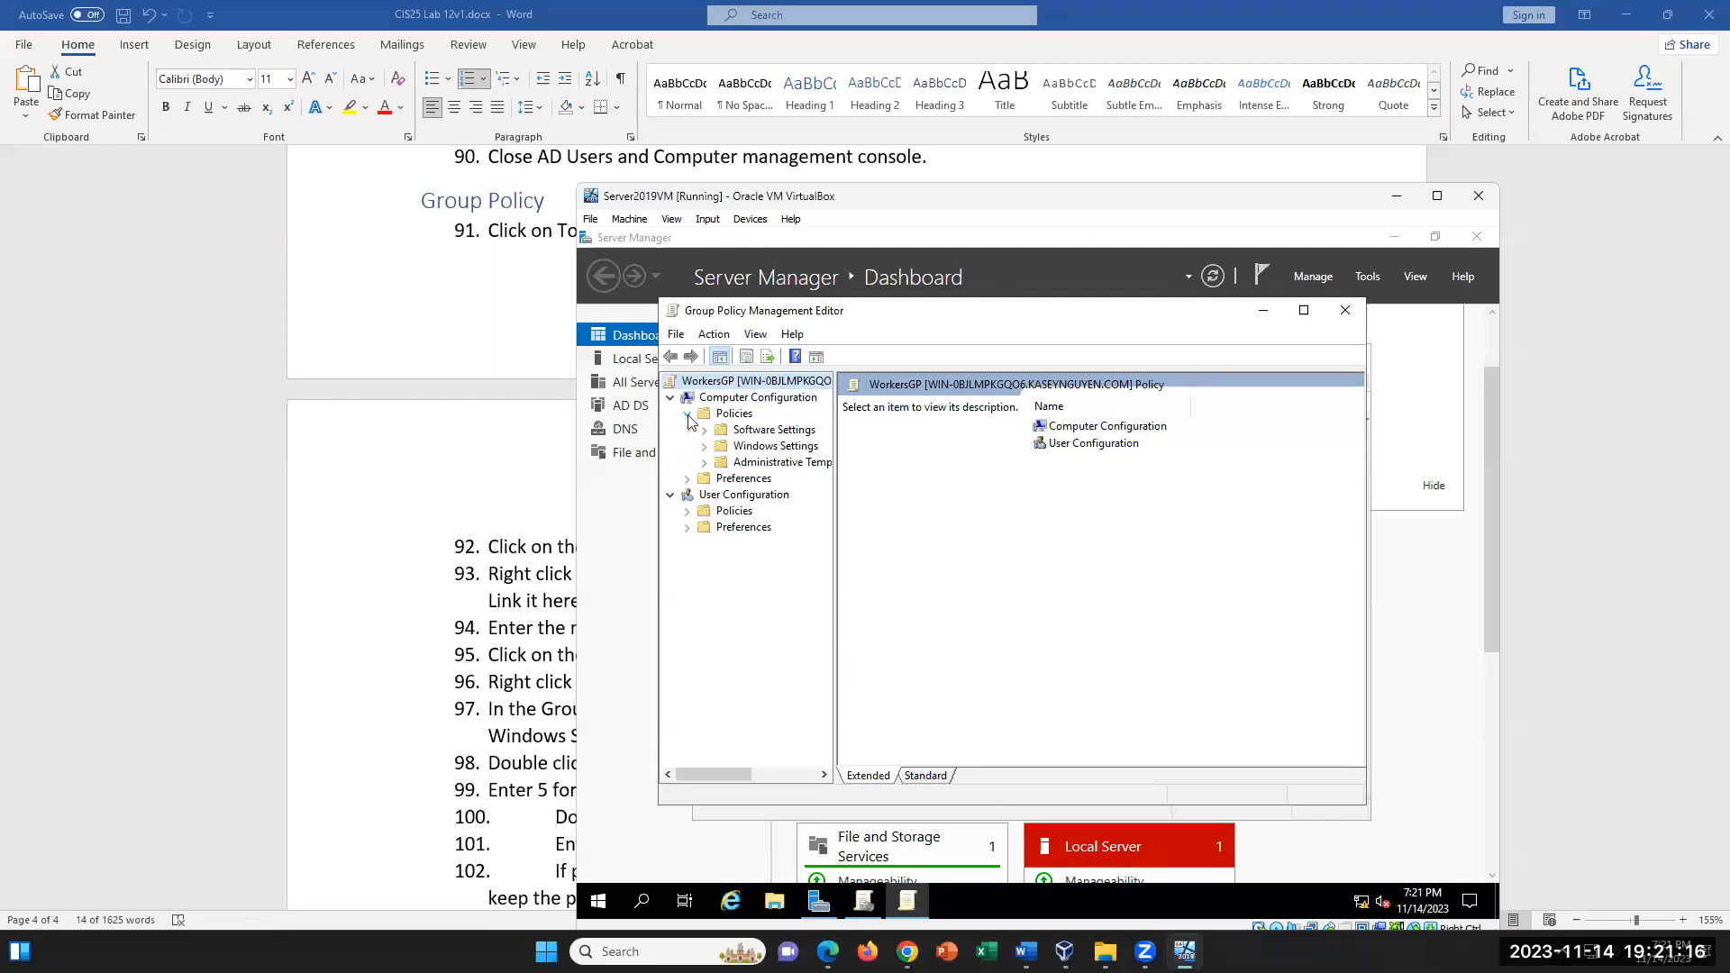
pyautogui.click(687, 415)
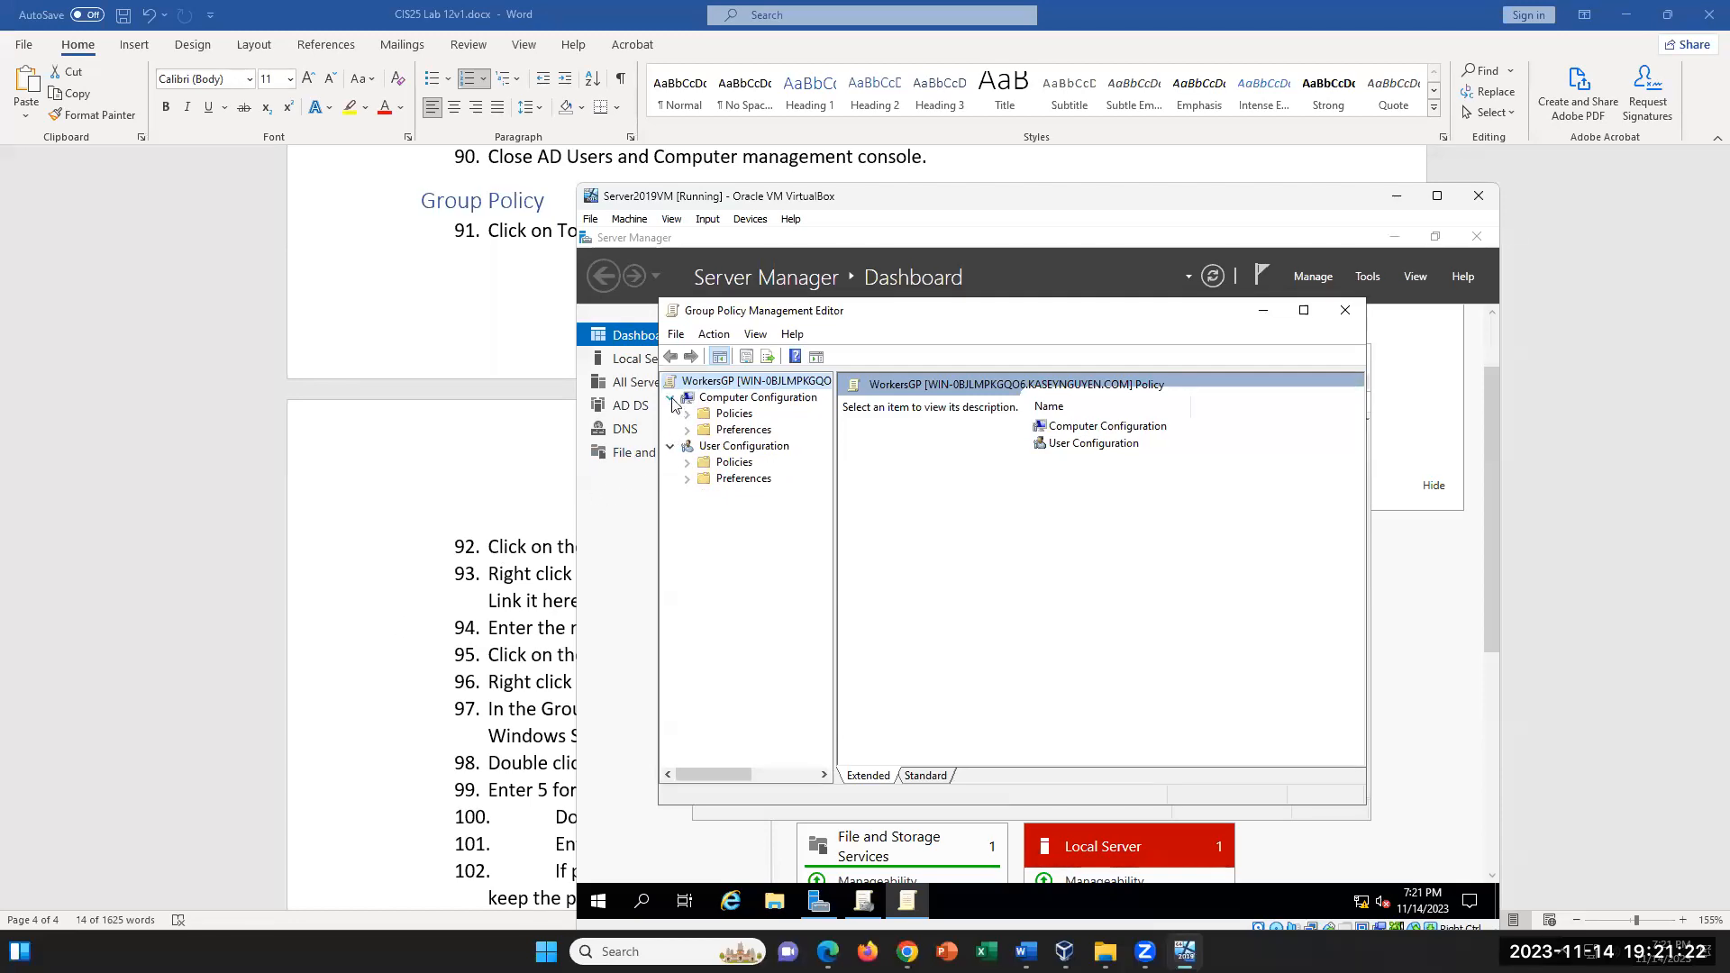
pyautogui.click(440, 583)
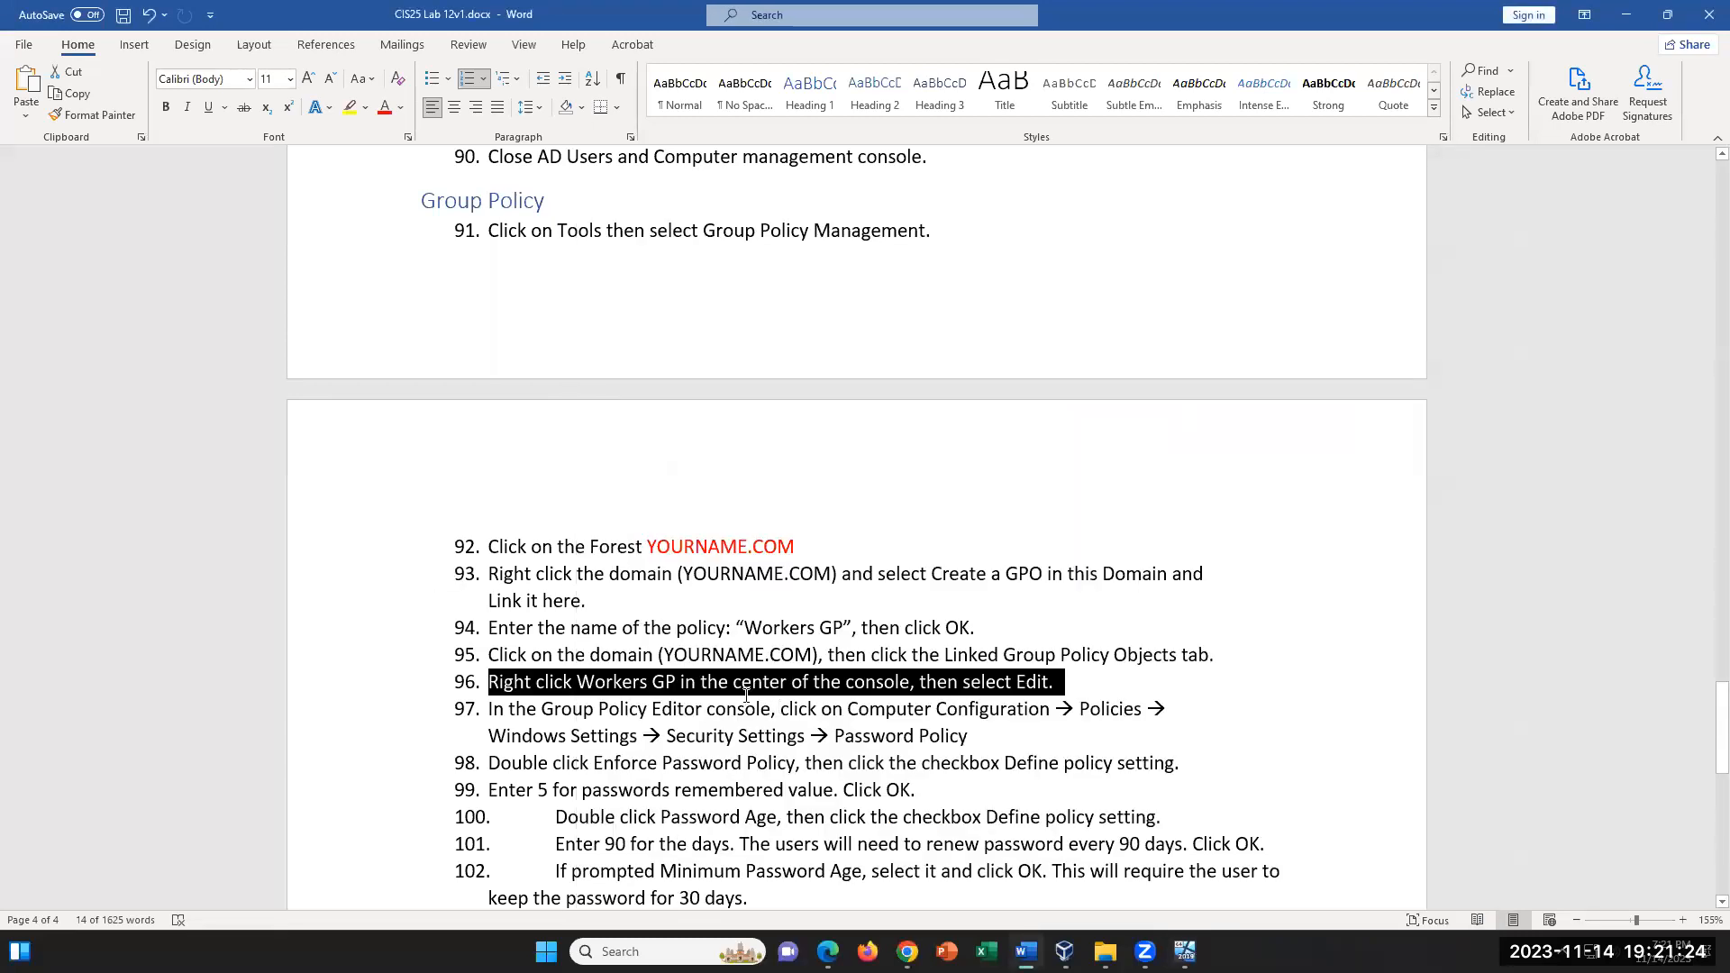
pyautogui.click(934, 708)
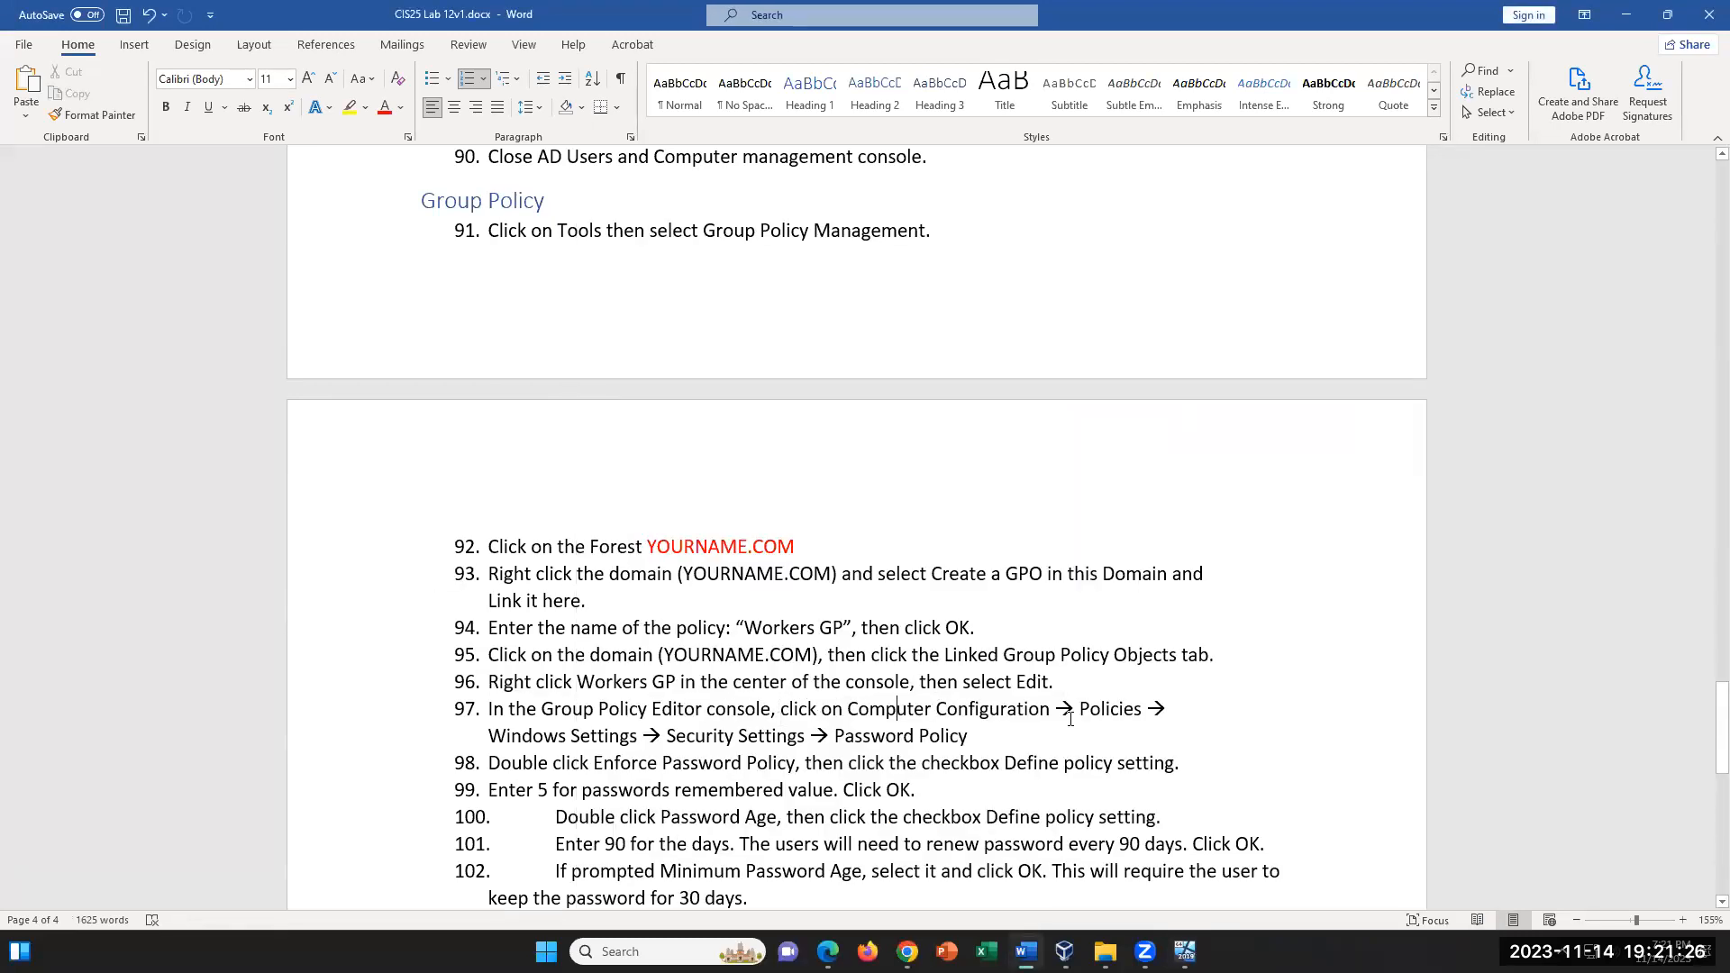
pyautogui.moveTo(1065, 712); pyautogui.dragTo(1172, 712)
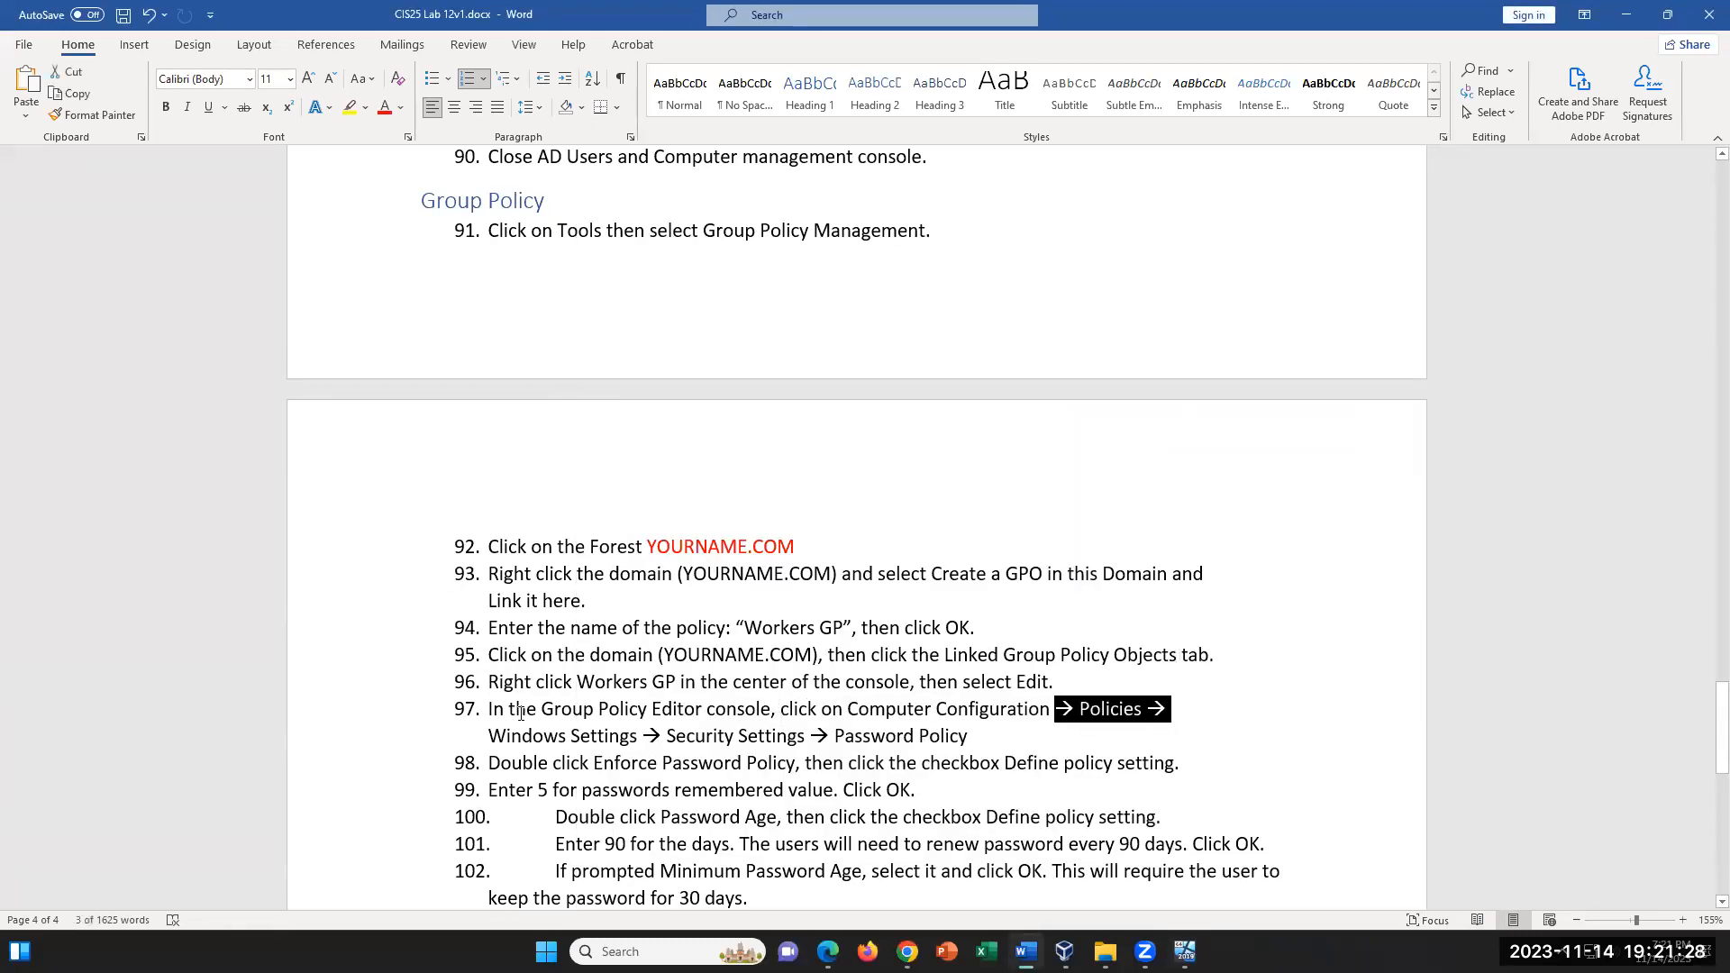
pyautogui.click(489, 736)
pyautogui.moveTo(599, 728); pyautogui.dragTo(650, 729)
pyautogui.click(720, 734)
pyautogui.click(994, 739)
# - Return to the server VM's policy editor and open Password Policy under Computer Configuration > Policies > Windows Settings > Security Settings > Account Policies
pyautogui.click(1185, 952)
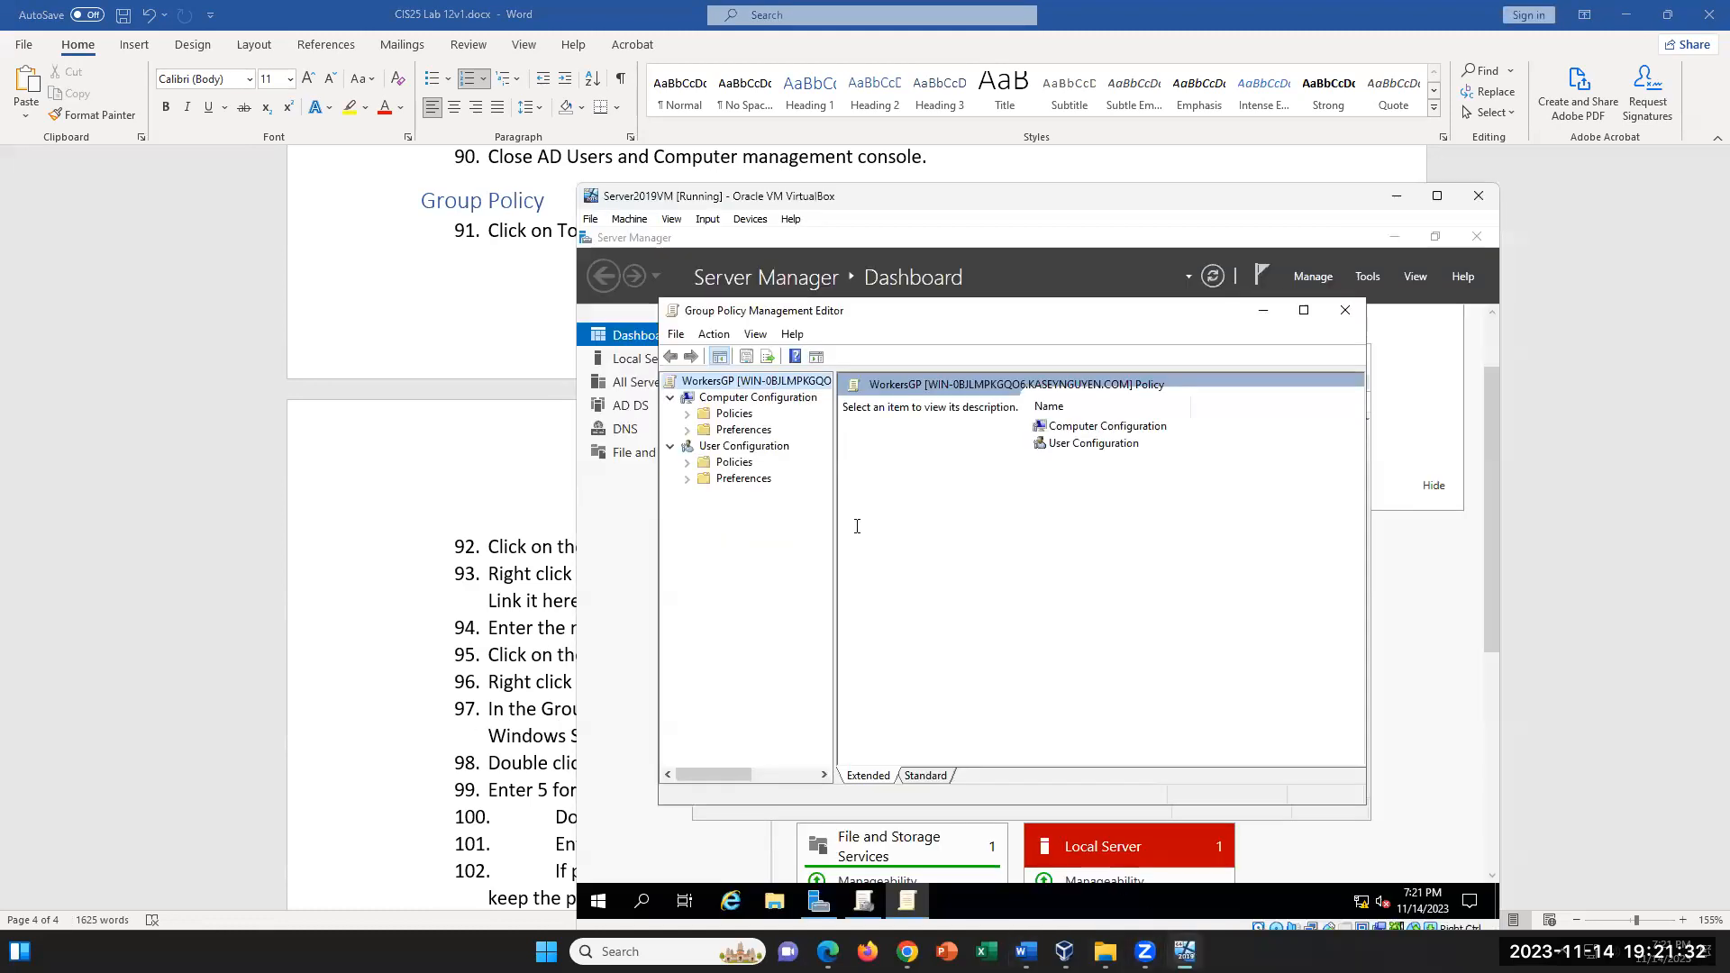
pyautogui.click(689, 415)
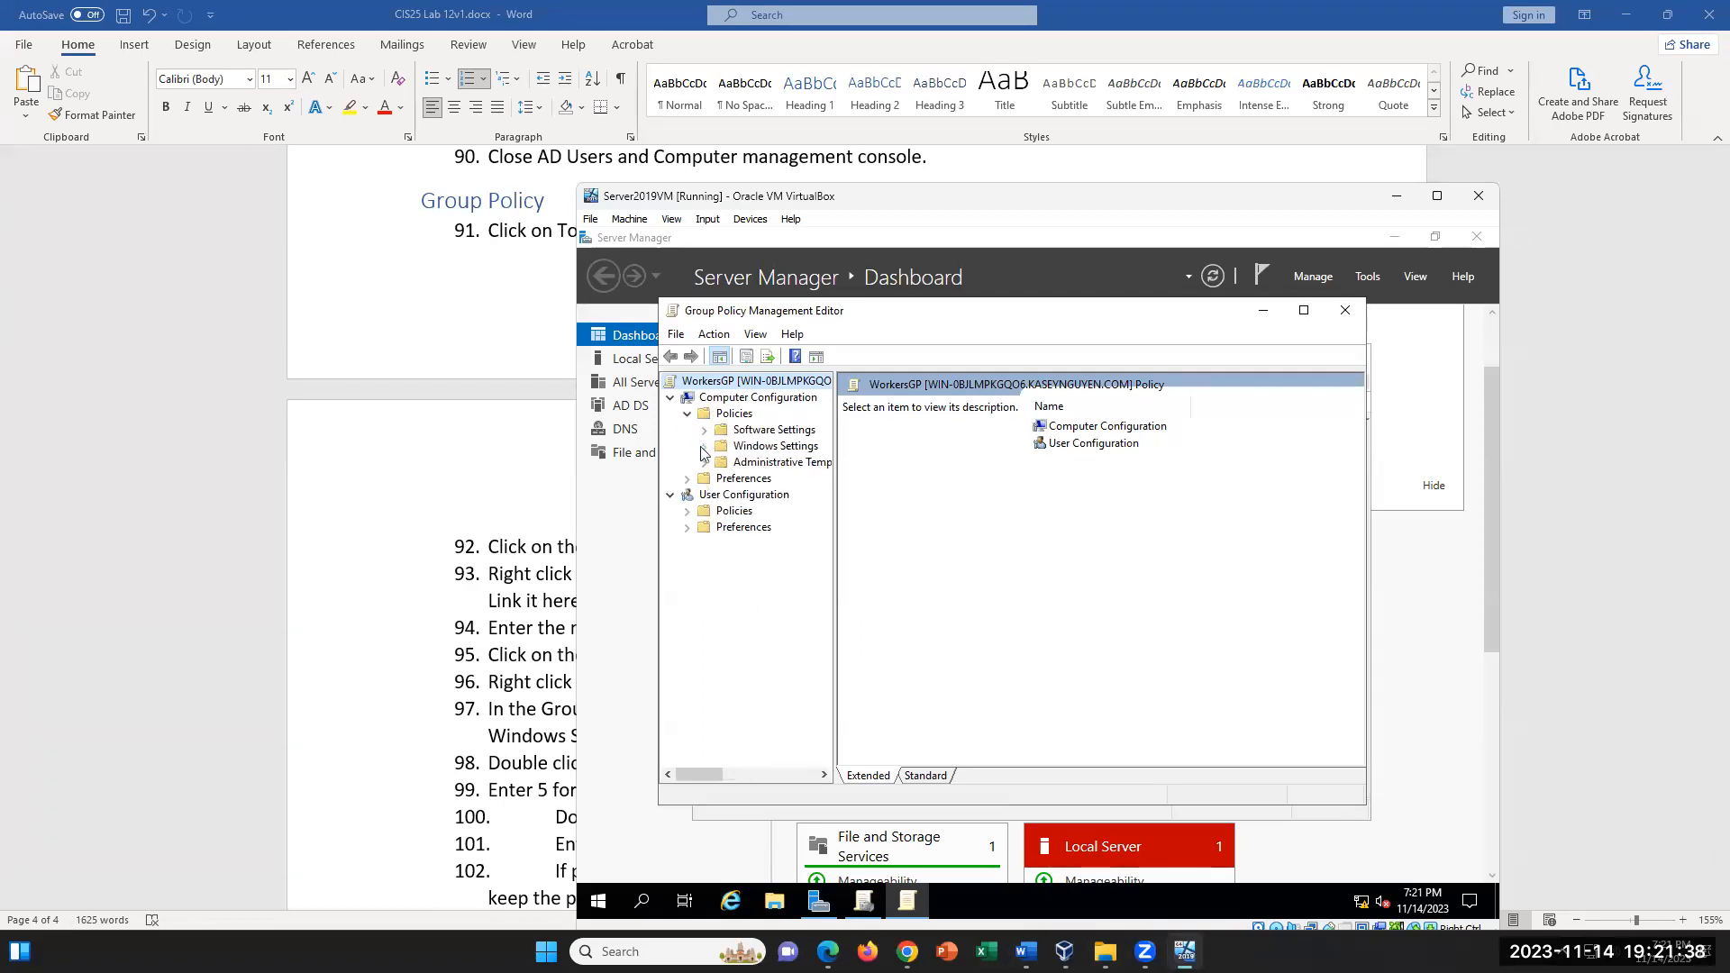
pyautogui.click(705, 446)
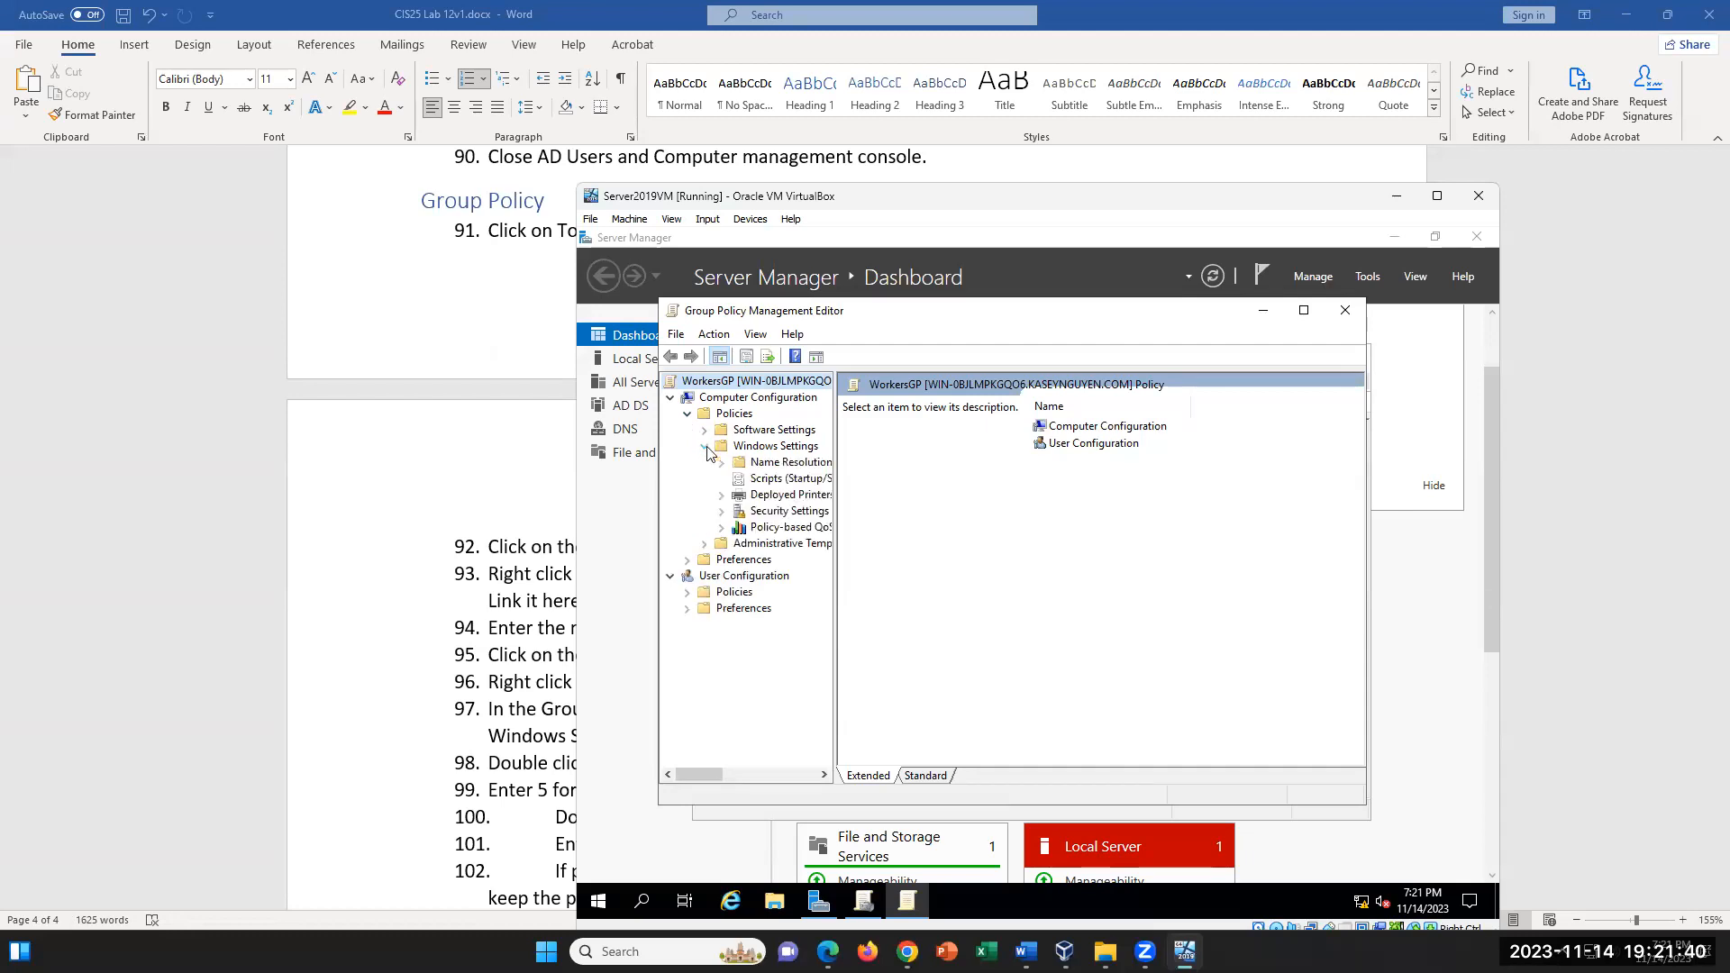
pyautogui.click(722, 512)
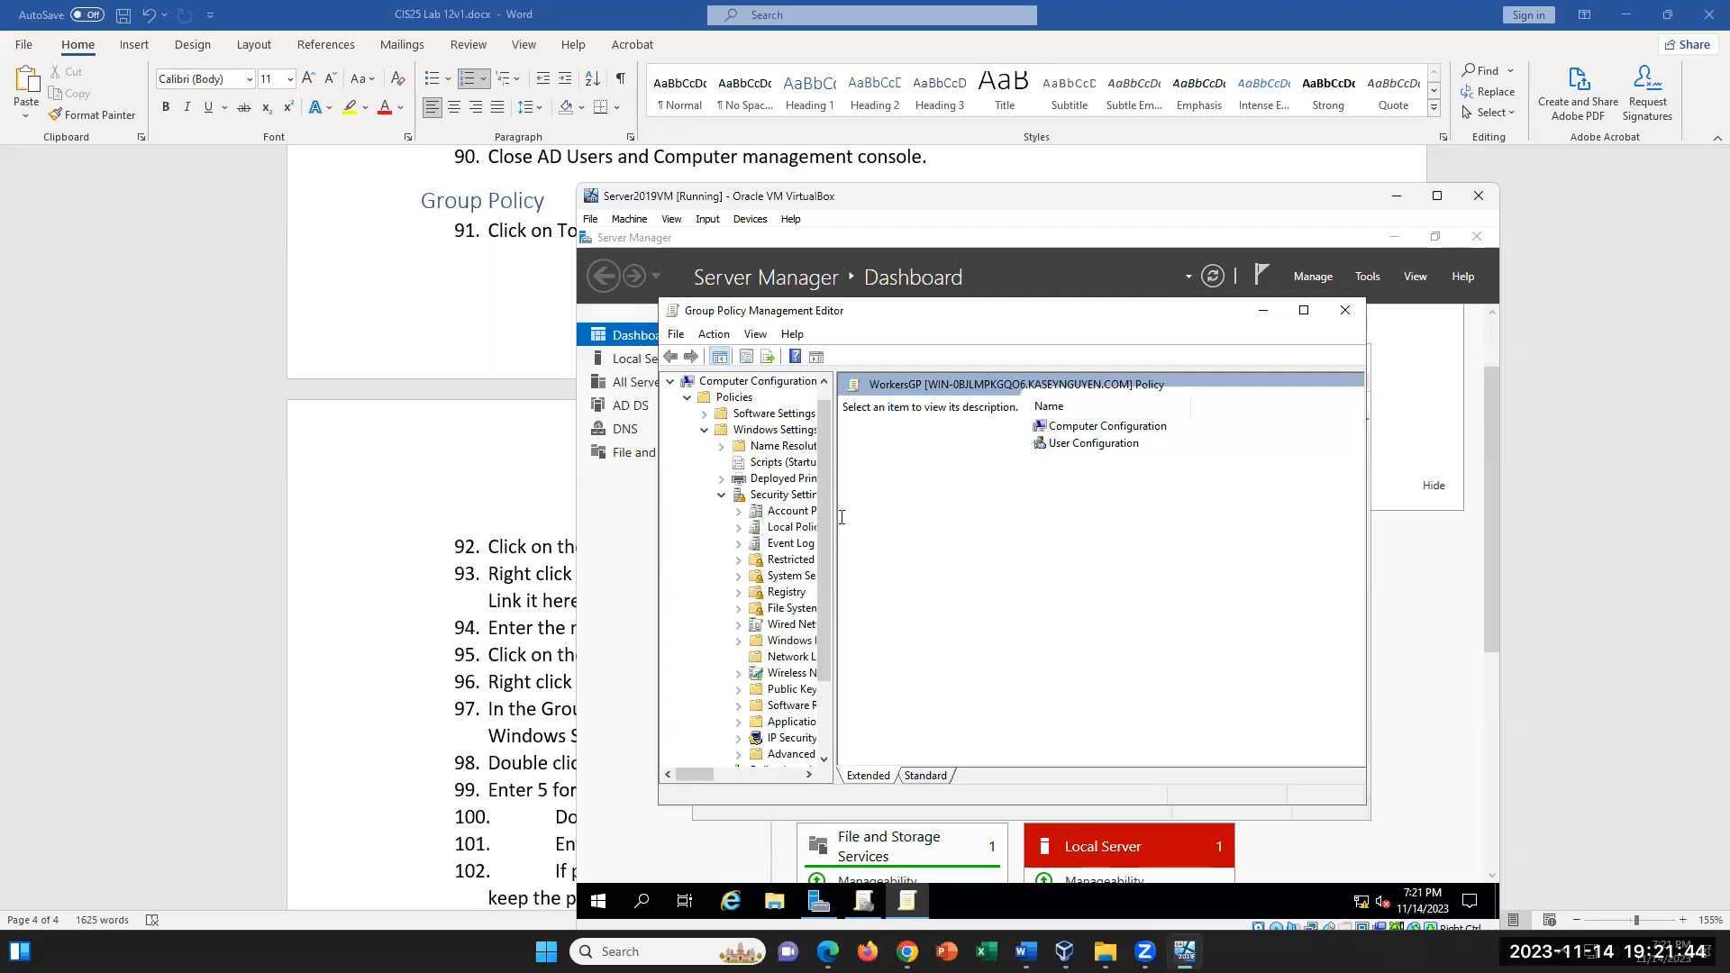
pyautogui.moveTo(835, 518); pyautogui.dragTo(945, 510)
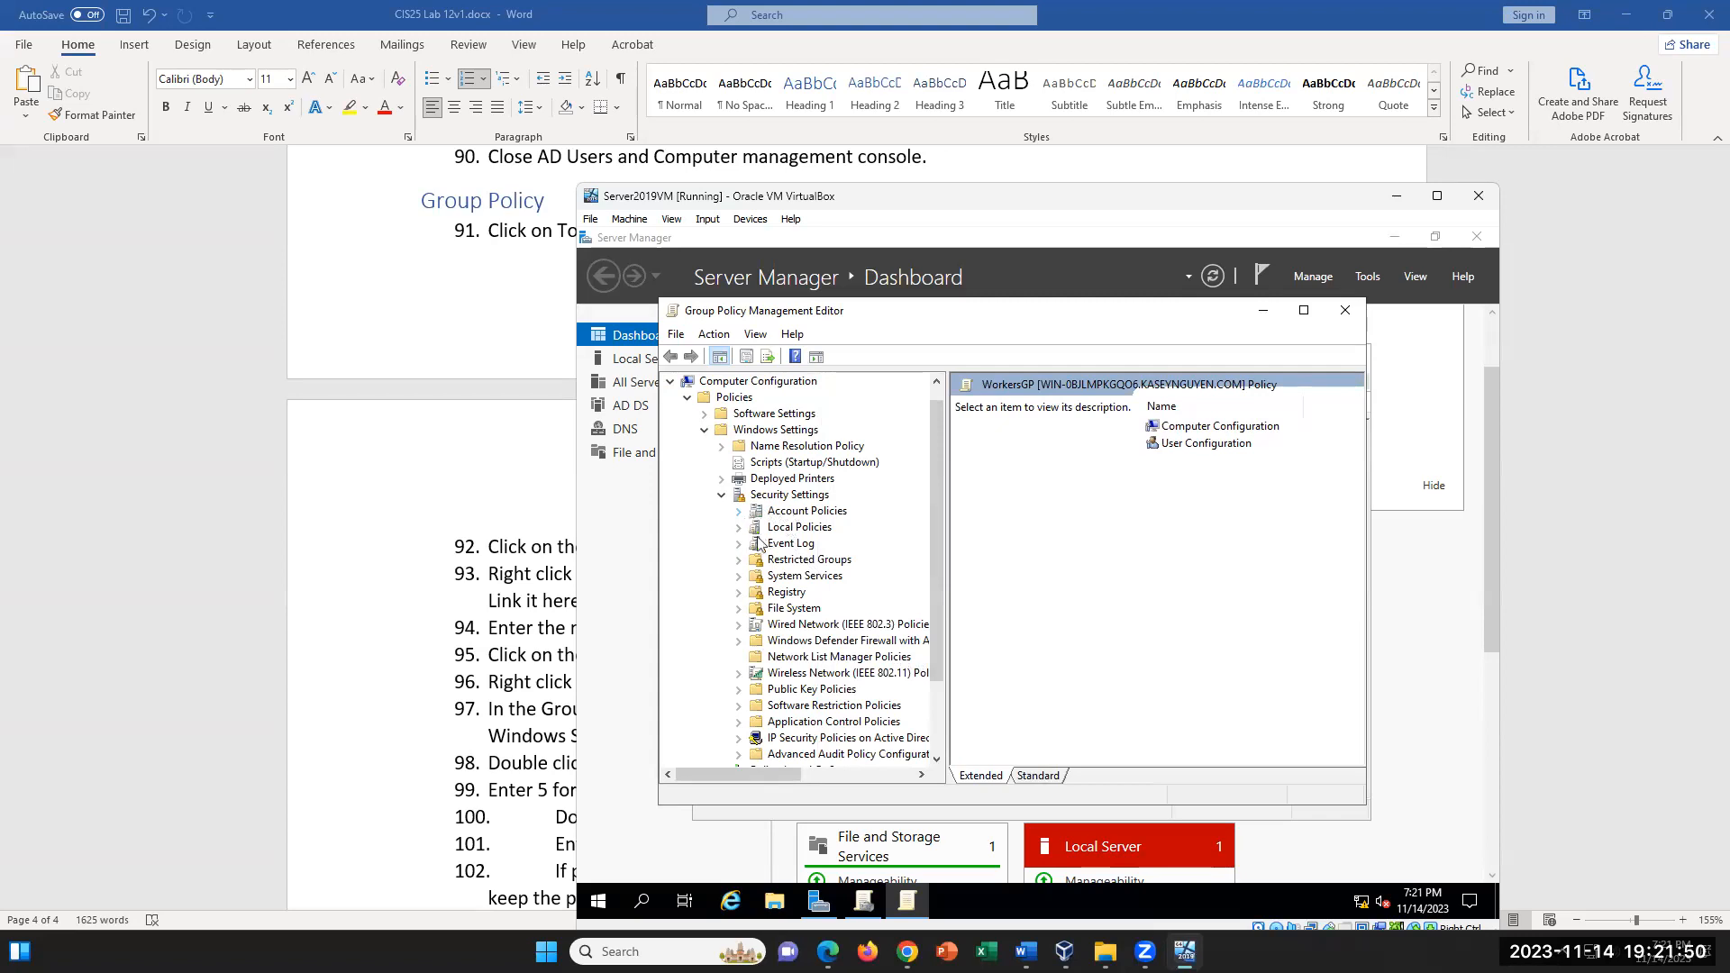
pyautogui.click(739, 512)
pyautogui.click(823, 529)
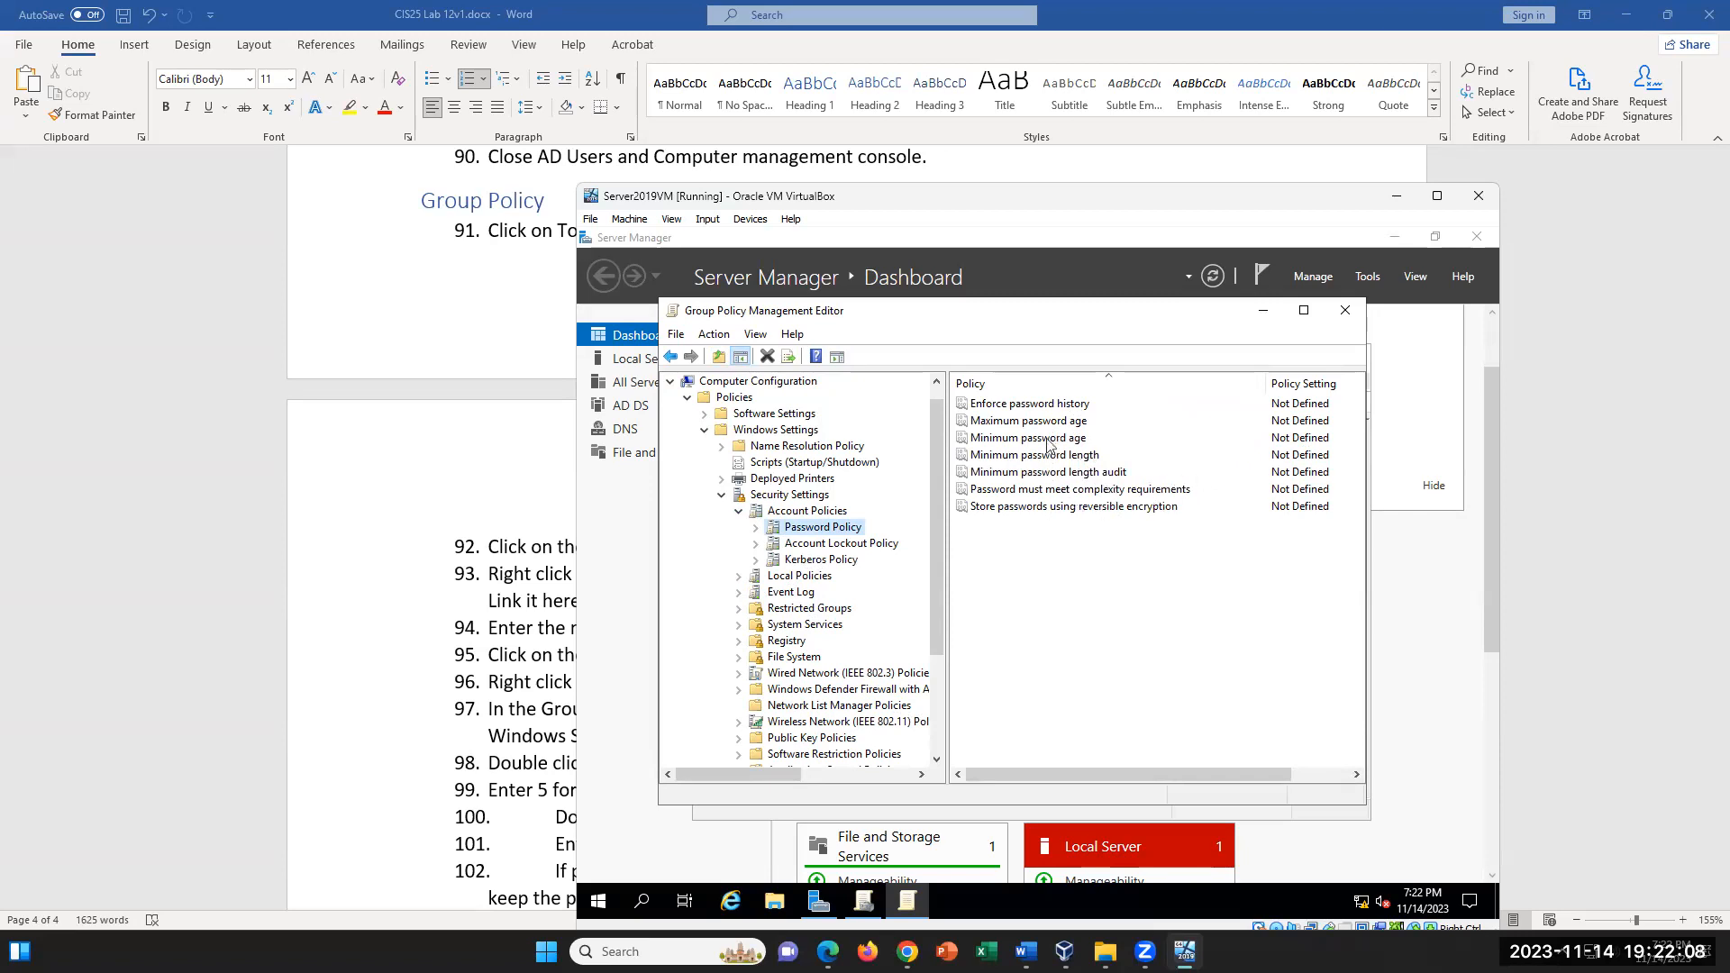
# - Switch to the Word lab document and review the password policy instructions, highlighting step 100 on password age
pyautogui.click(485, 636)
pyautogui.scroll(-3, 786, 753)
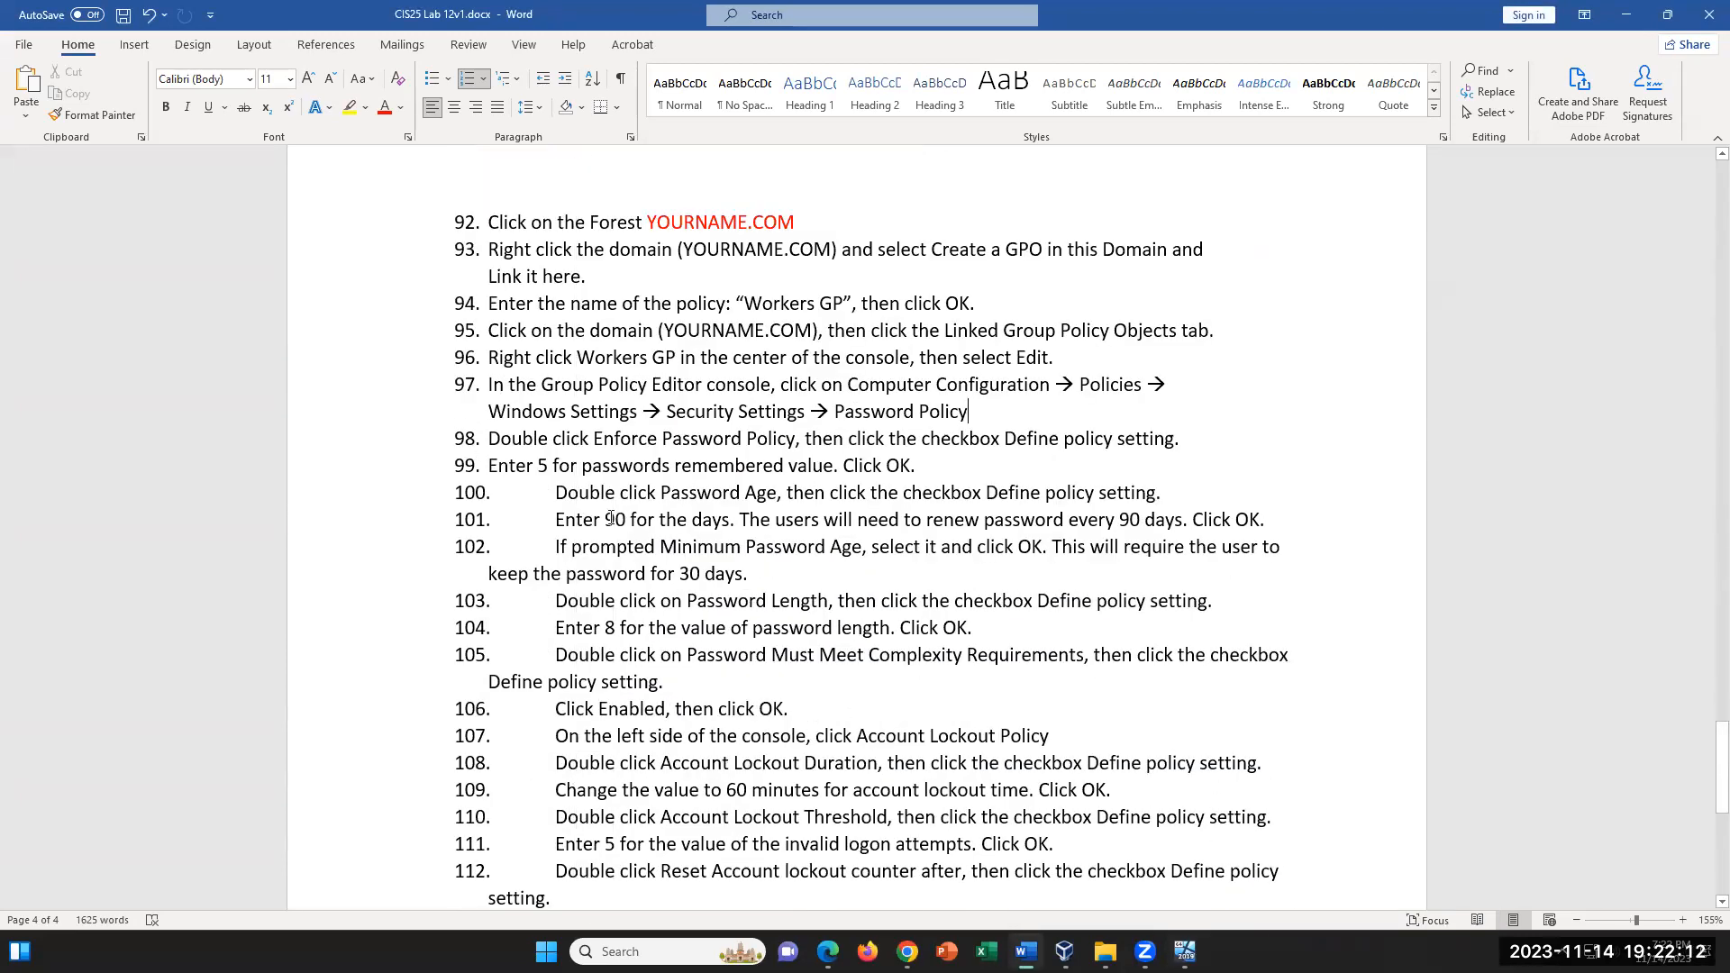
pyautogui.moveTo(555, 488); pyautogui.dragTo(1169, 496)
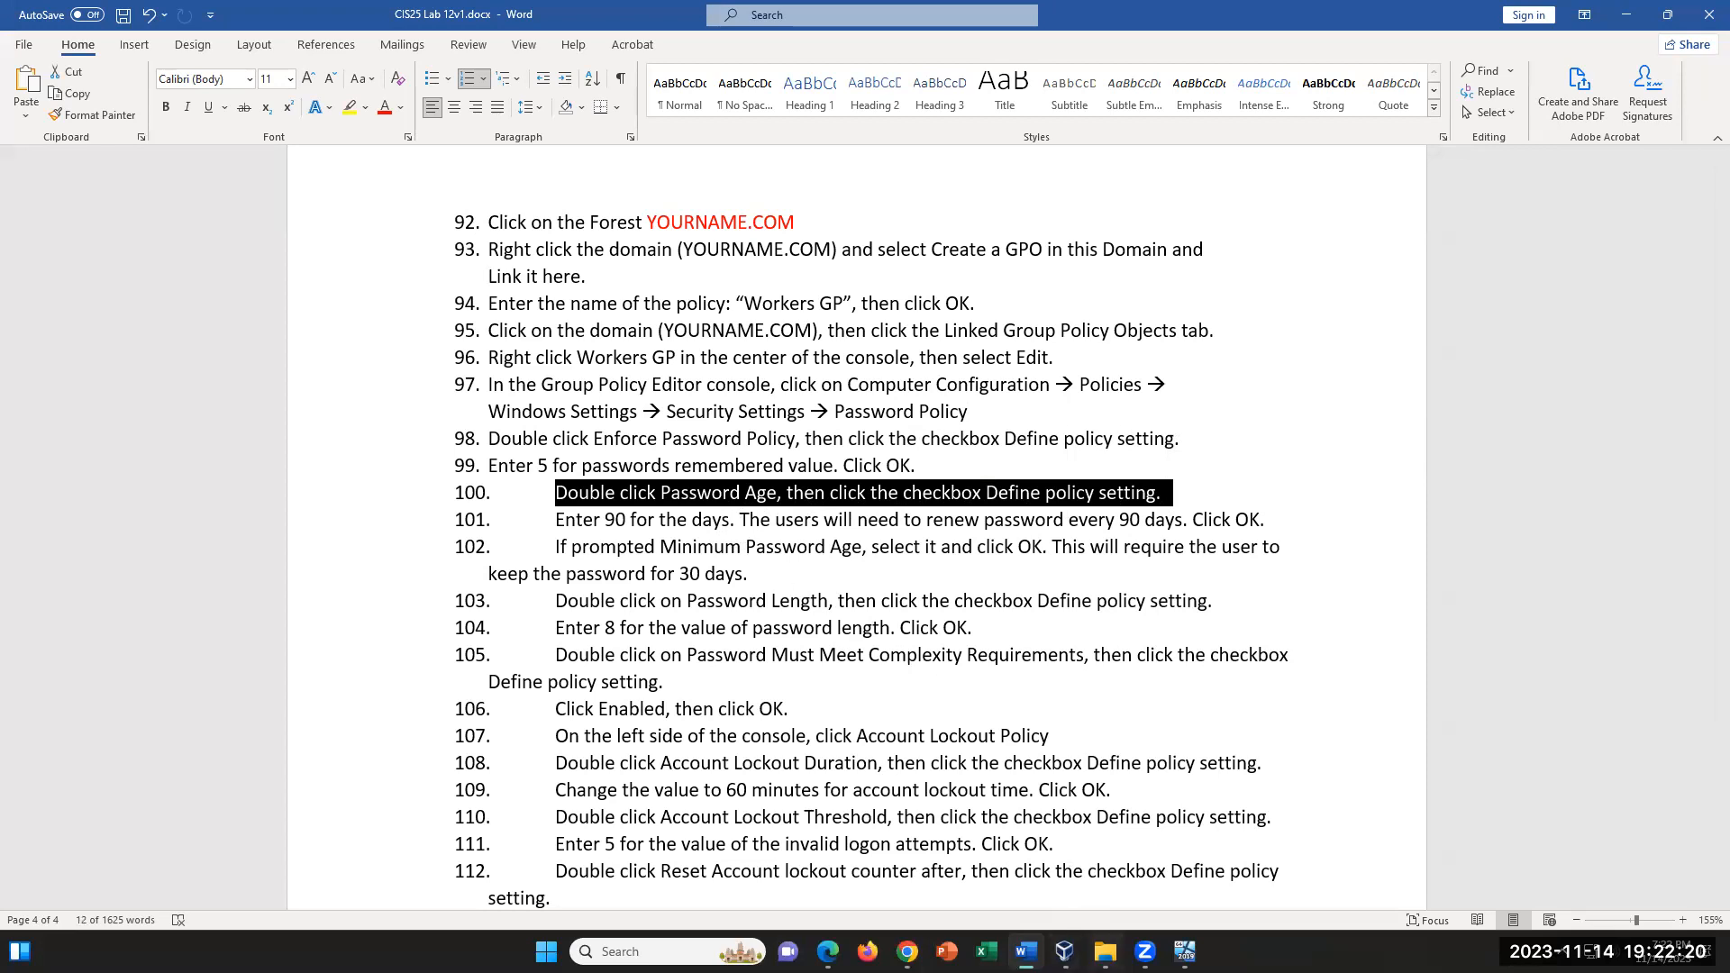
# - In the server VM's policy editor, define the Maximum password age setting as 90 days and apply it
pyautogui.click(1185, 952)
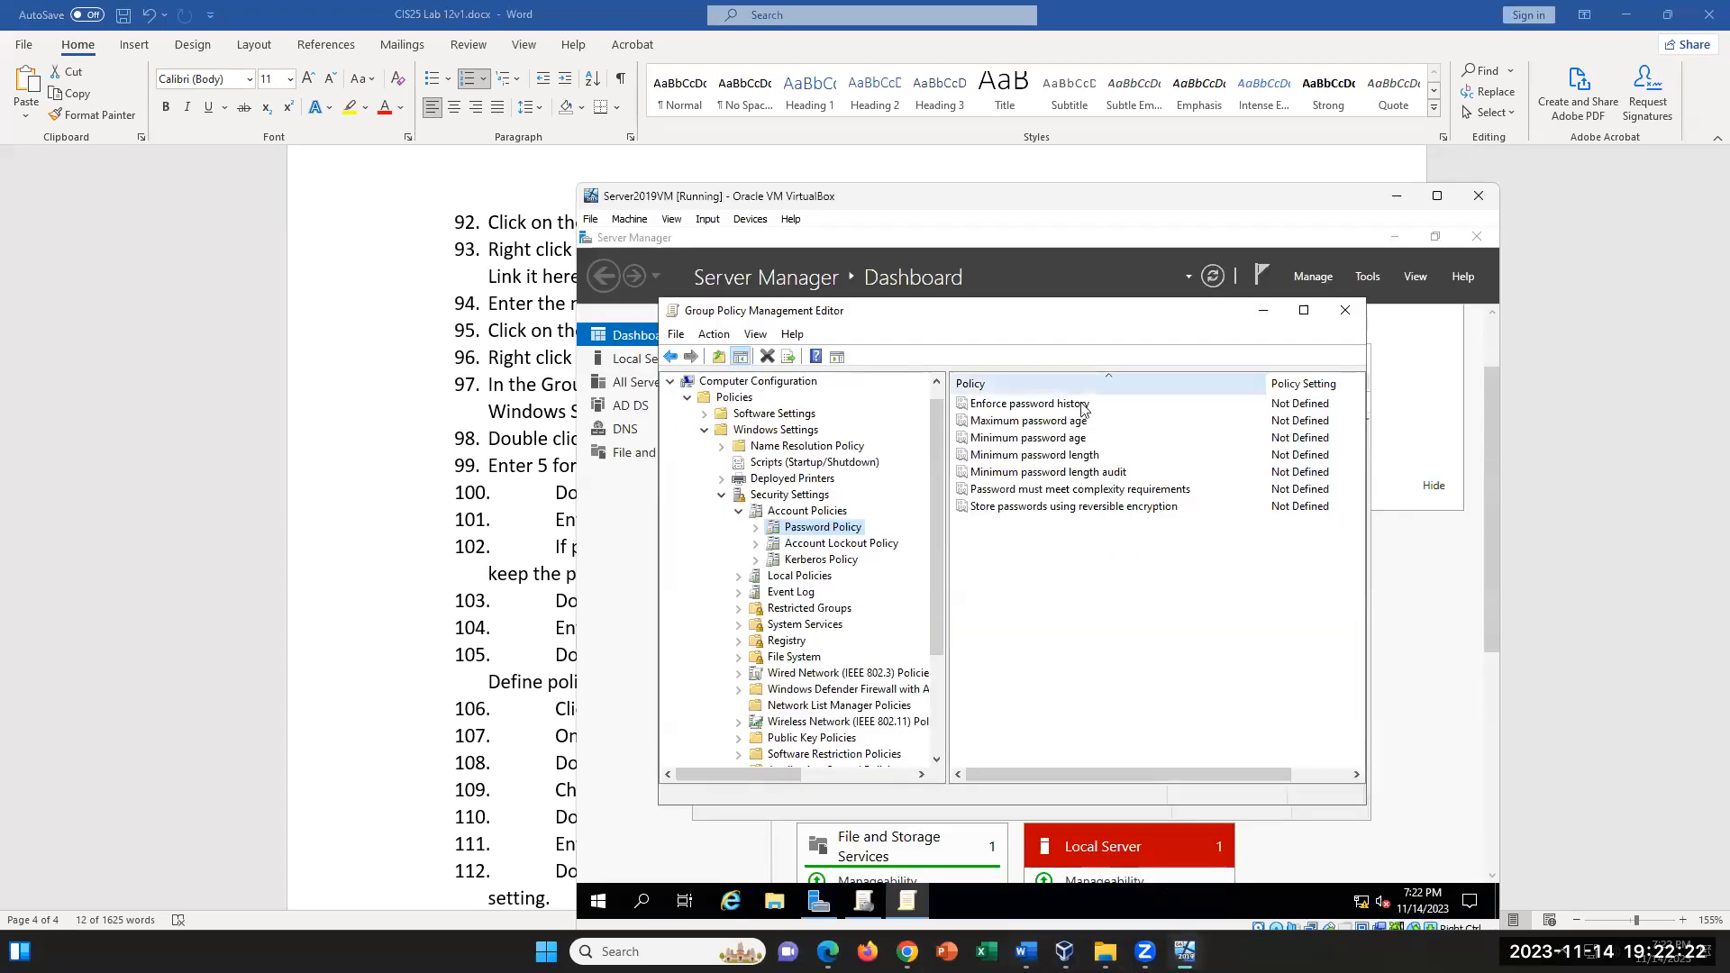
pyautogui.doubleClick(1064, 426)
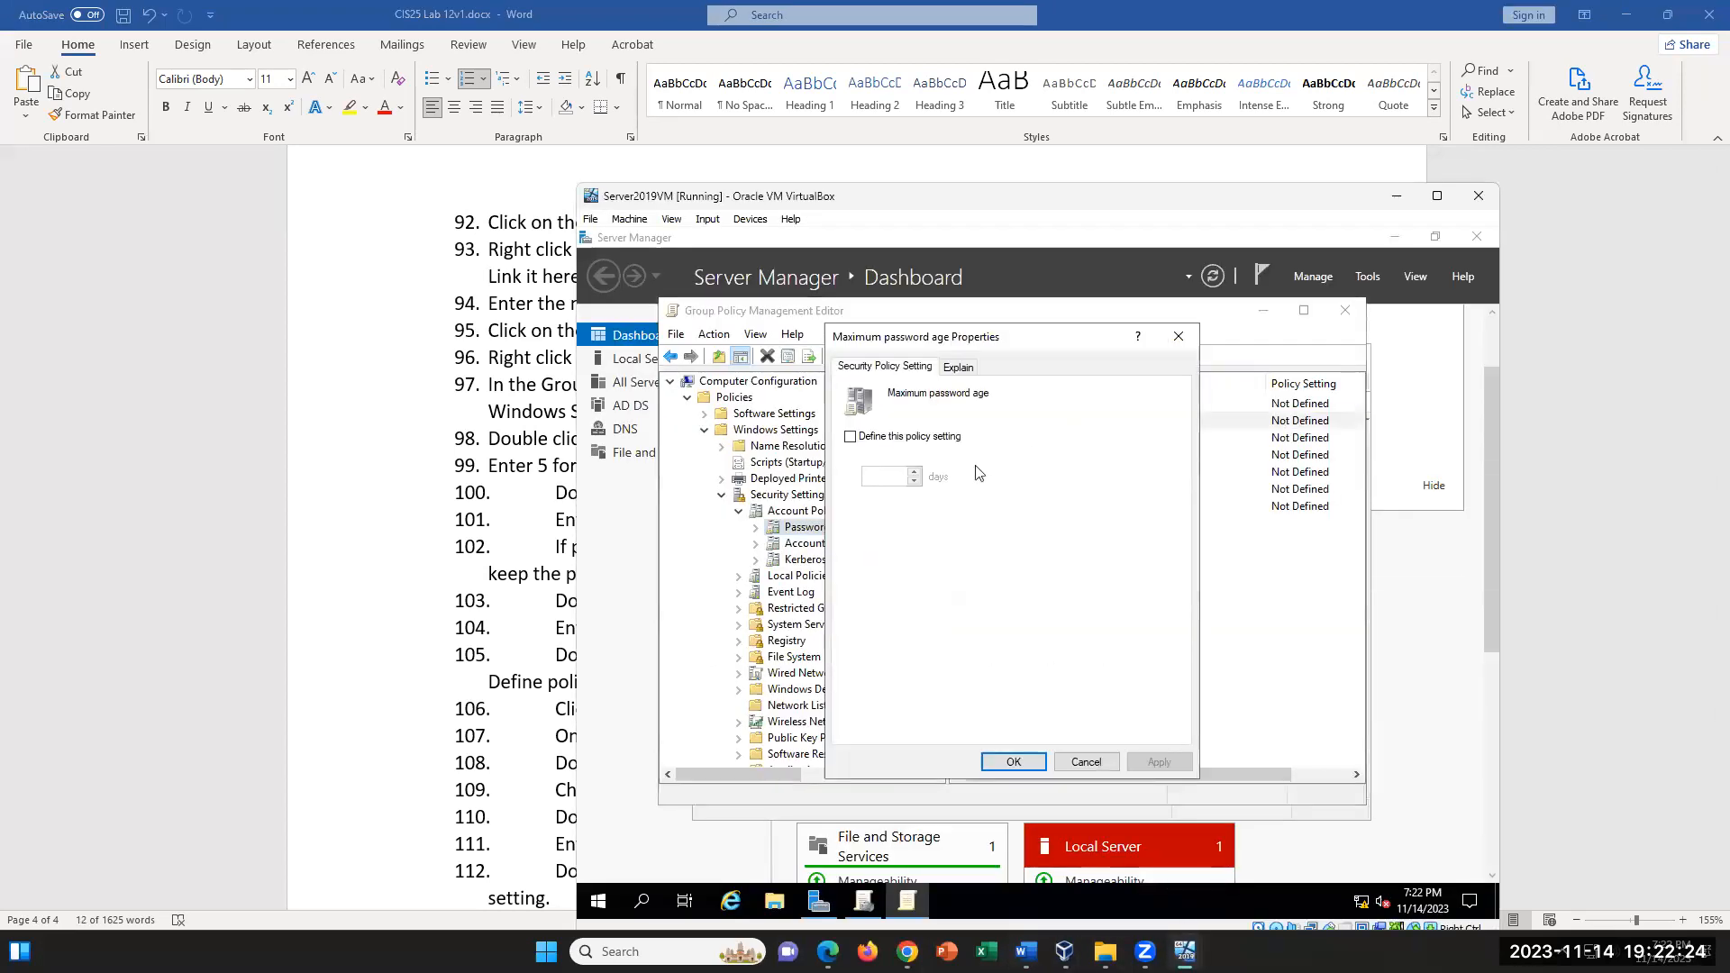
pyautogui.click(850, 436)
pyautogui.moveTo(882, 475); pyautogui.dragTo(843, 478)
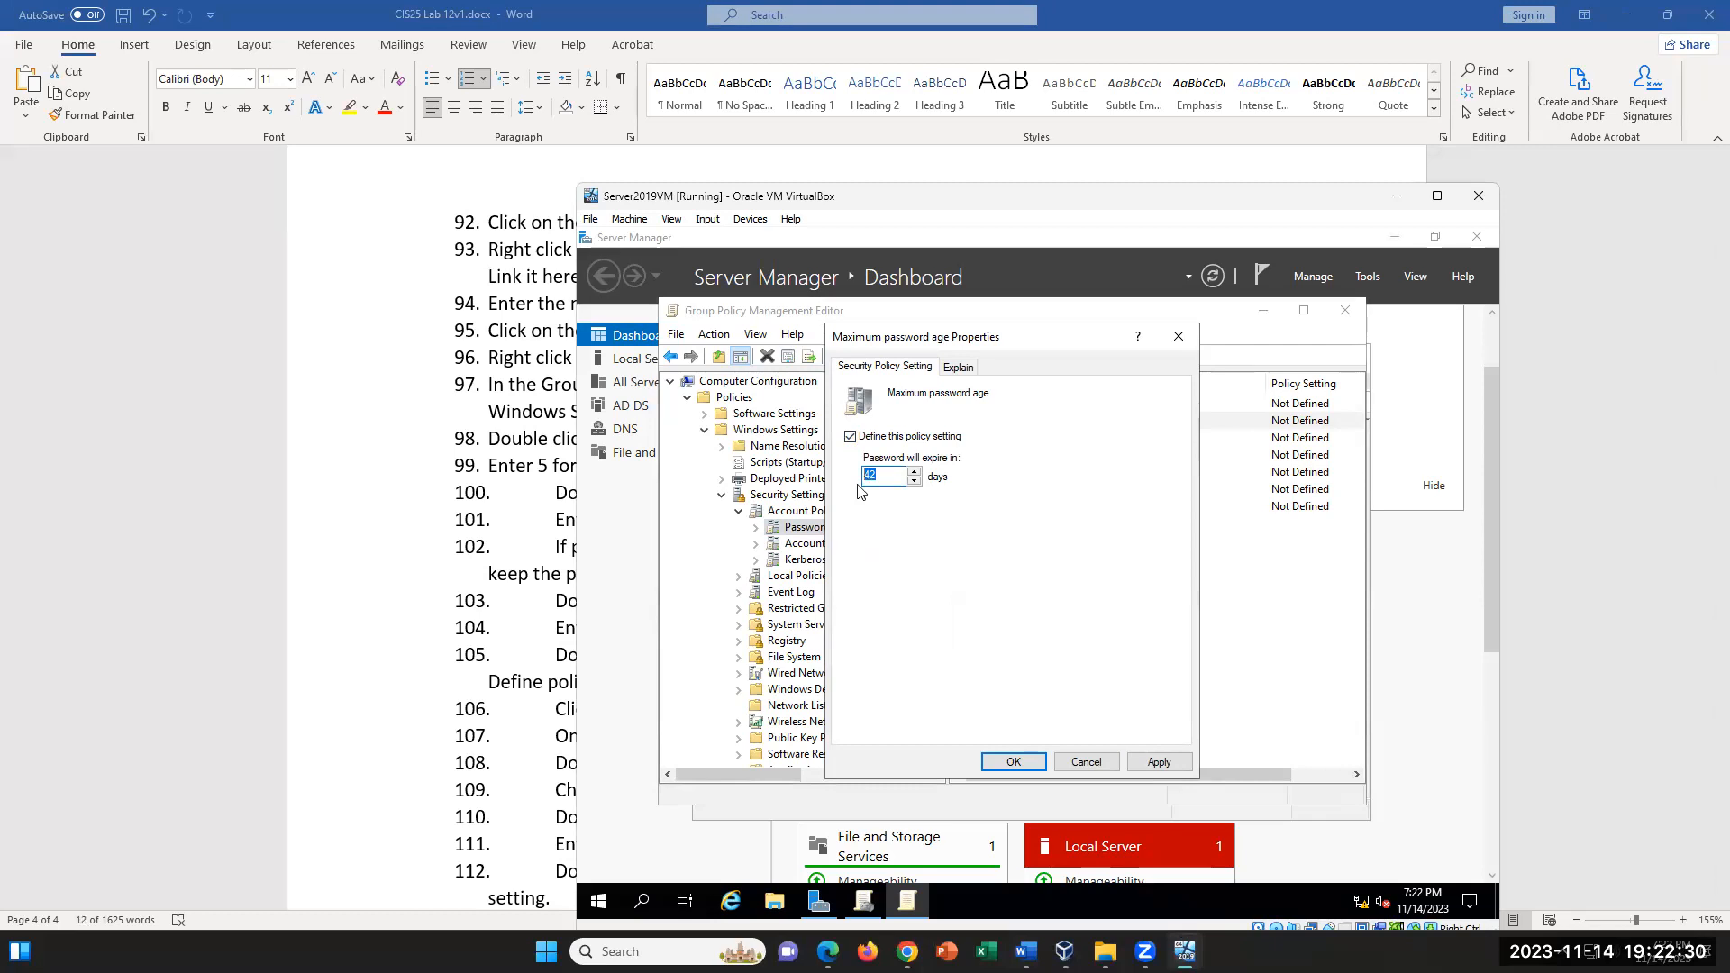
pyautogui.write('90')
pyautogui.click(1152, 768)
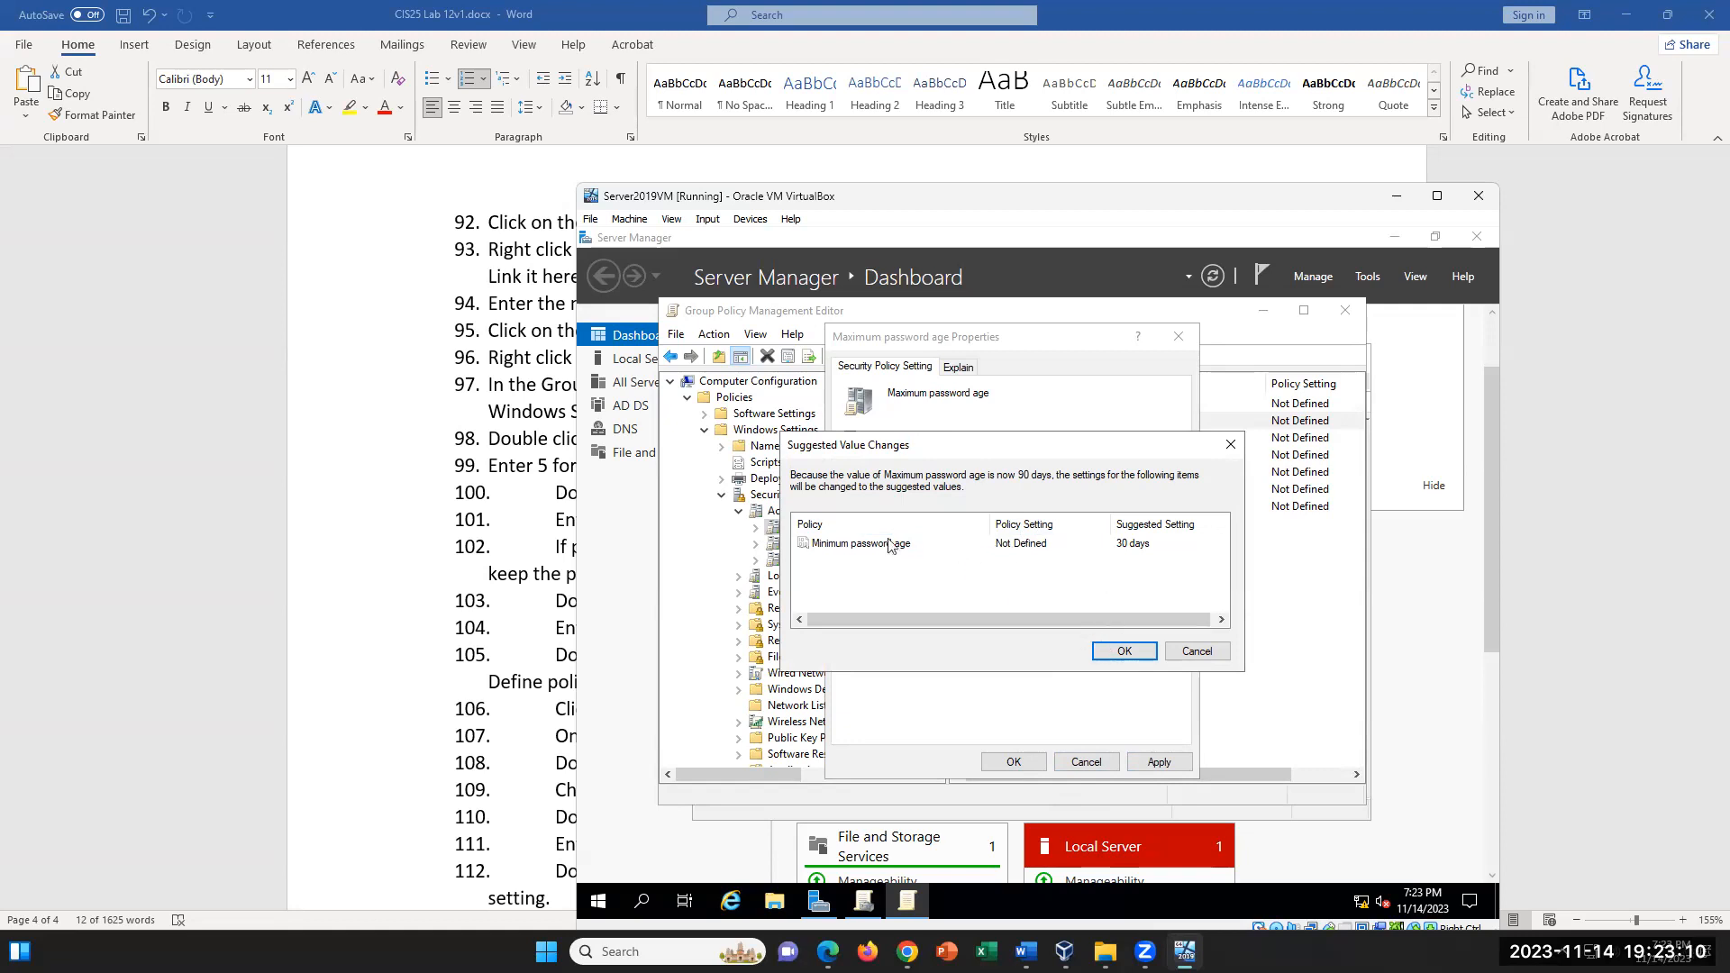
# - Accept the suggested 30-day minimum password age and close the Maximum password age properties
pyautogui.click(863, 545)
pyautogui.click(1122, 651)
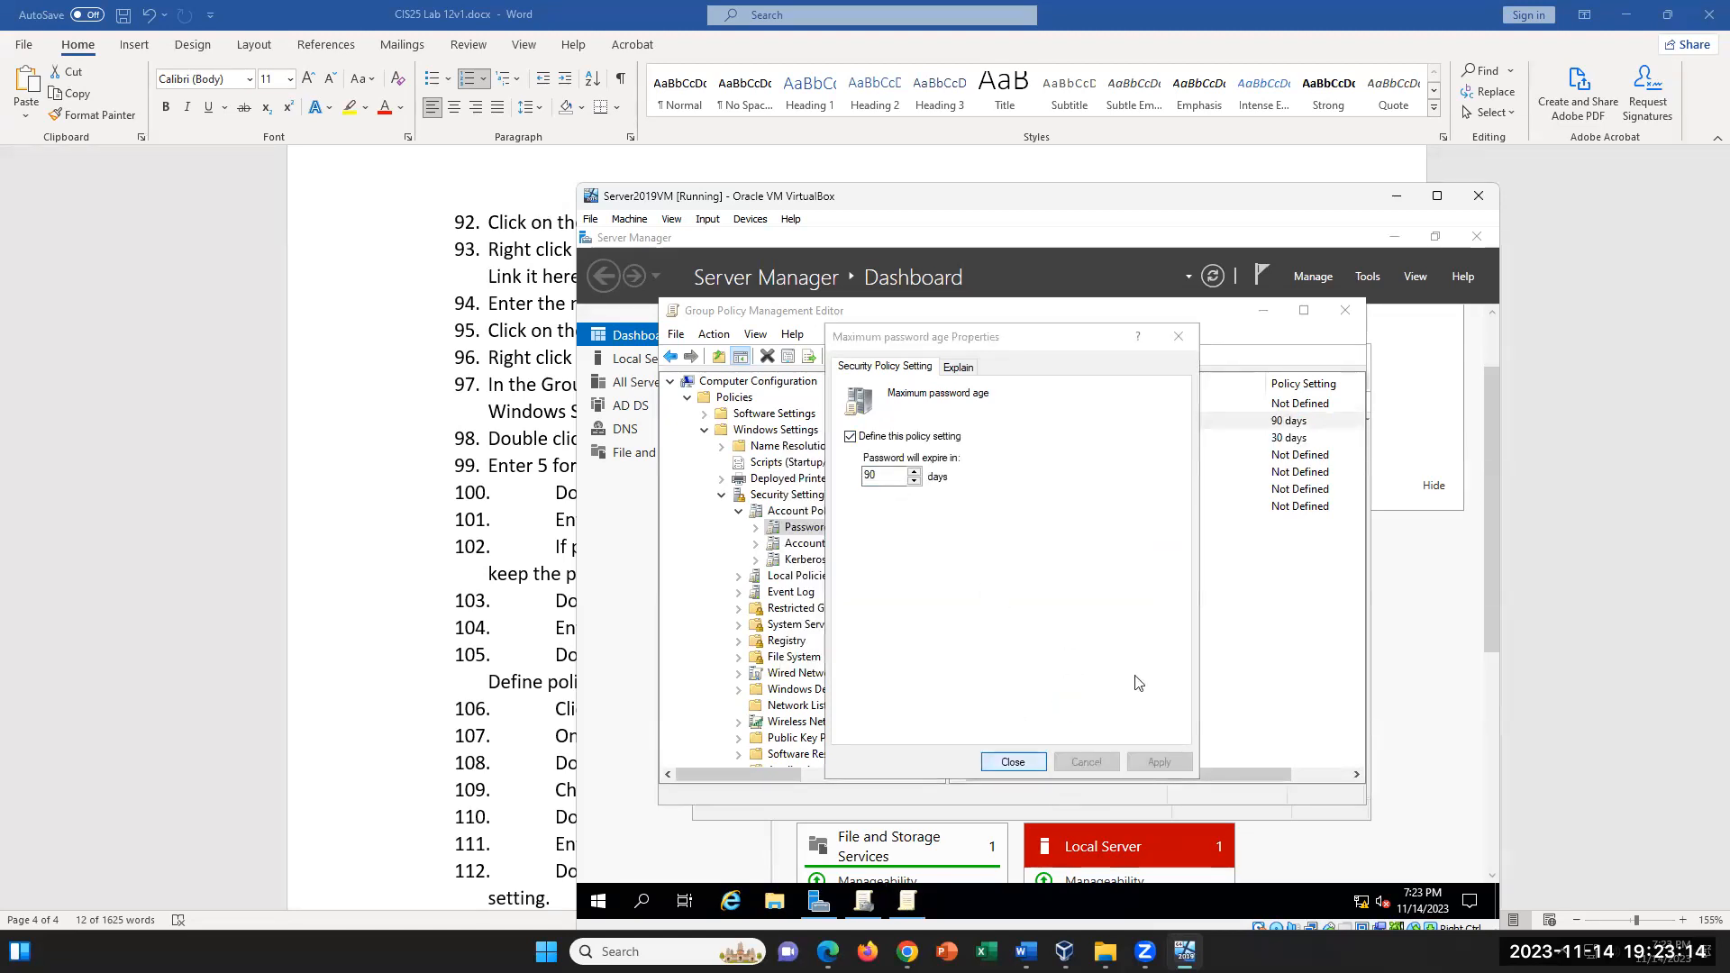
pyautogui.press('Return')
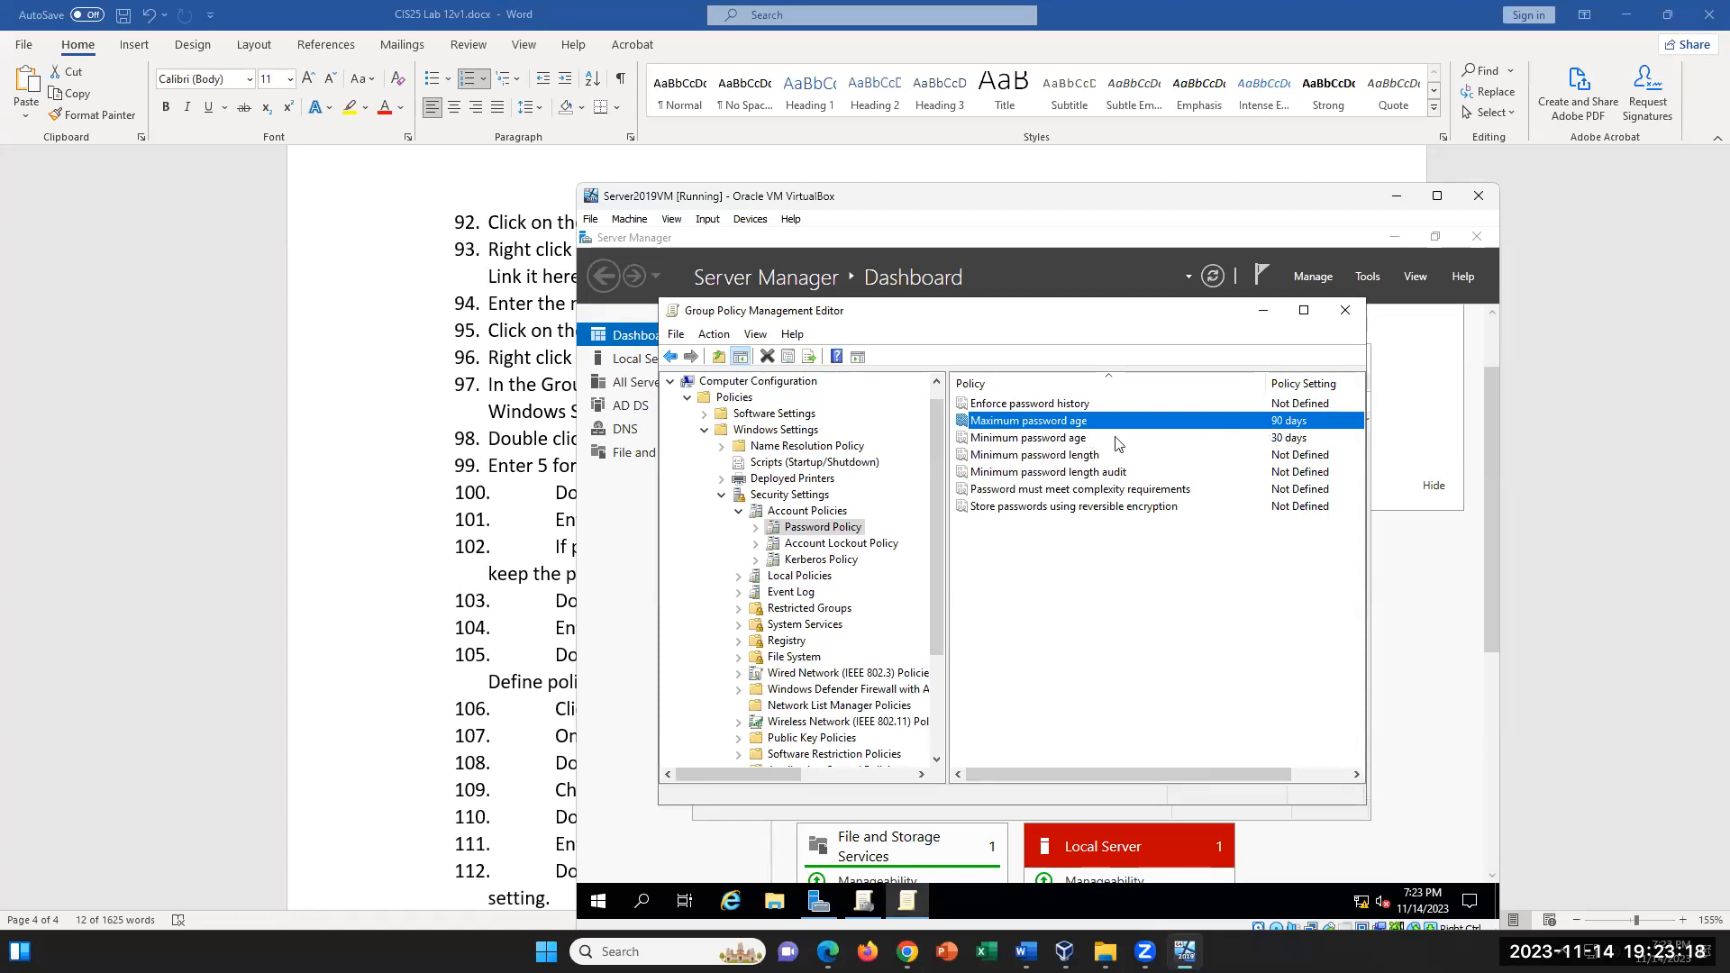
# - Check the value defined in the Minimum password age properties and dismiss them without changes
pyautogui.click(1068, 441)
pyautogui.doubleClick(1068, 442)
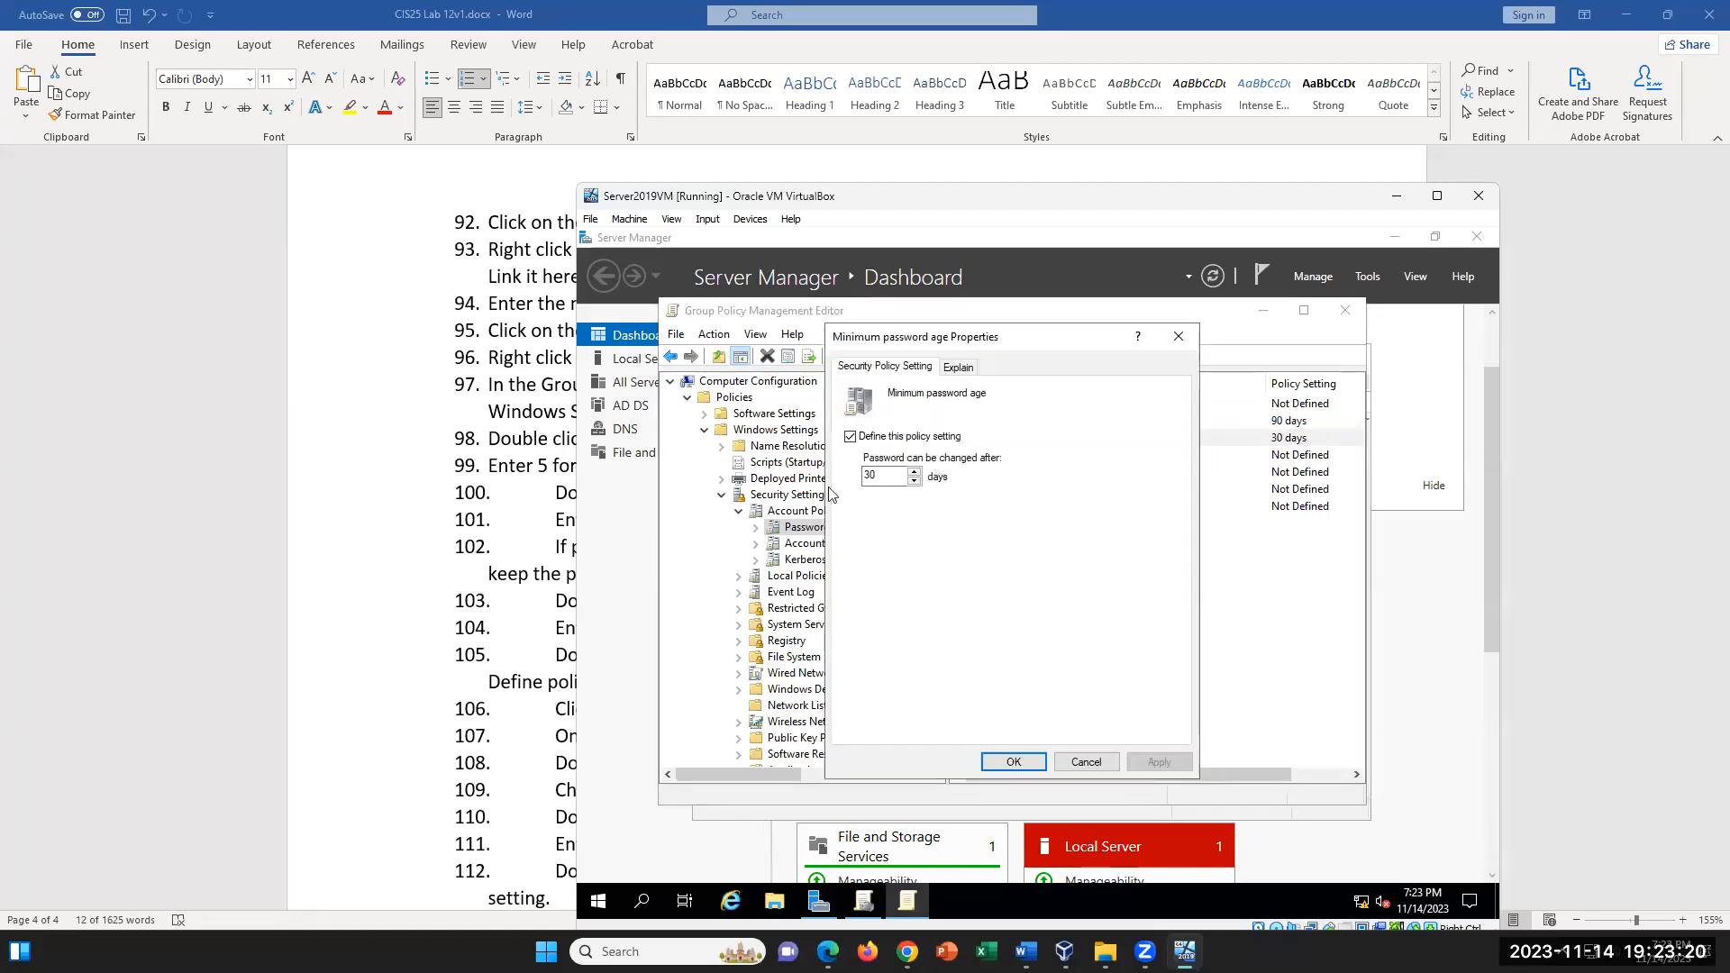
pyautogui.click(882, 475)
pyautogui.doubleClick(882, 475)
pyautogui.click(1116, 759)
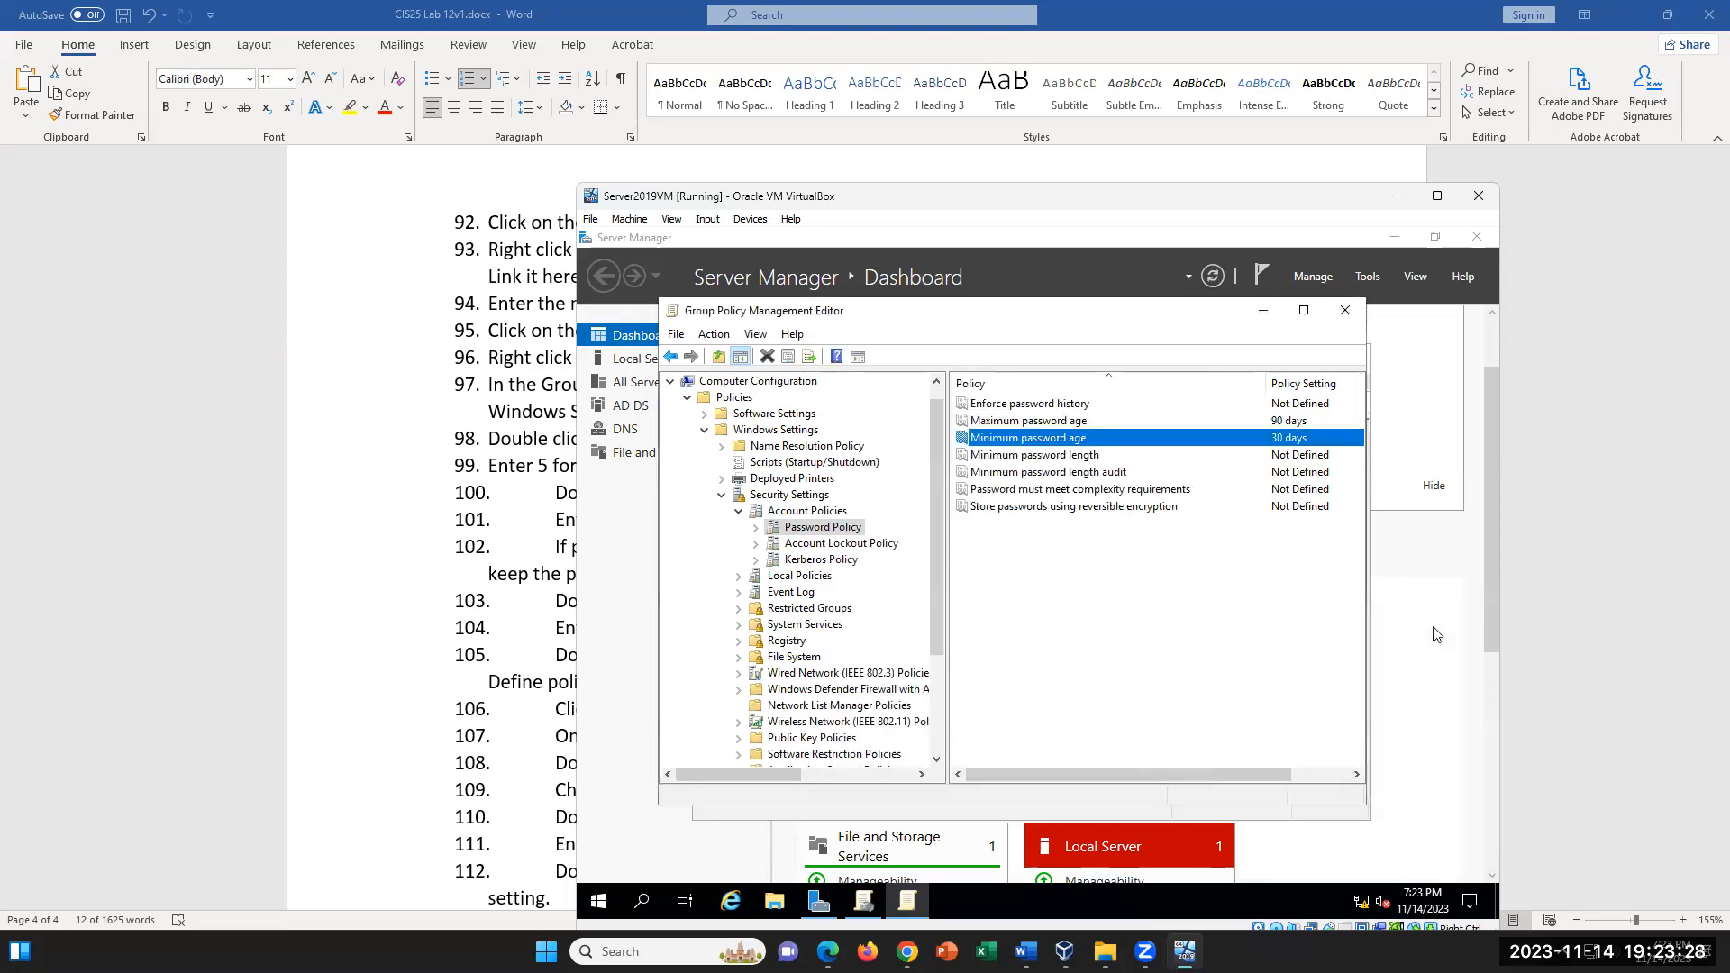
# - Switch to the Word lab document and read the password length instructions, highlighting step 104
pyautogui.click(483, 575)
pyautogui.scroll(-1, 839, 656)
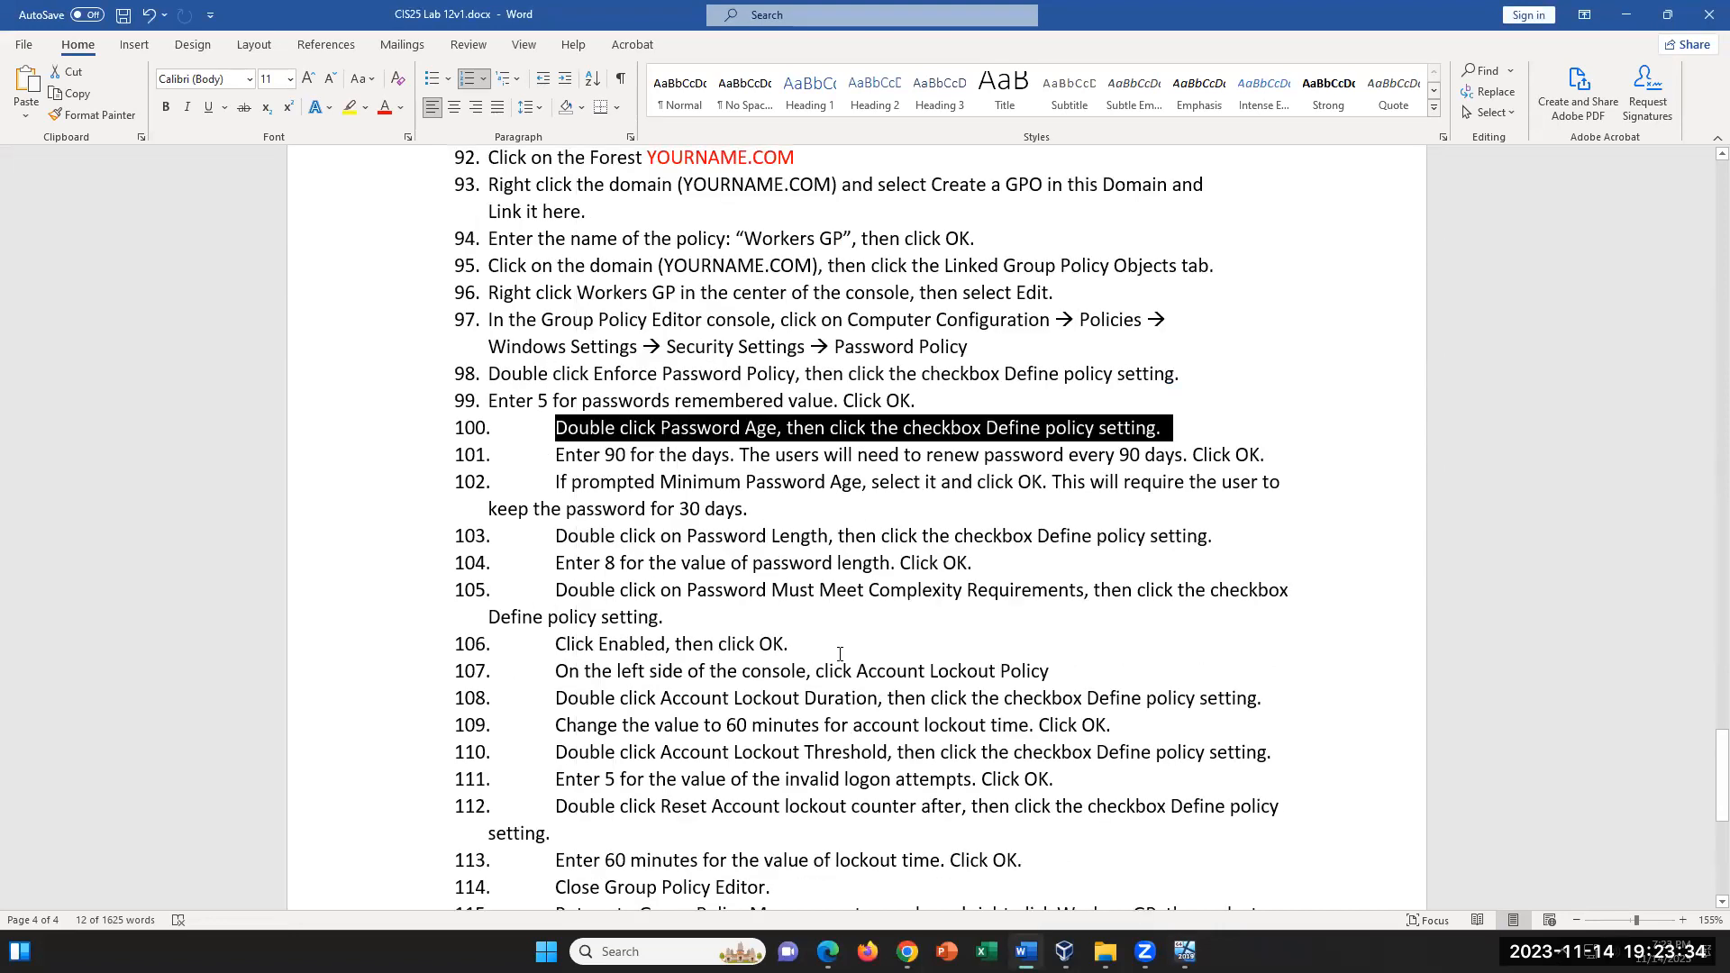
pyautogui.scroll(-1, 839, 654)
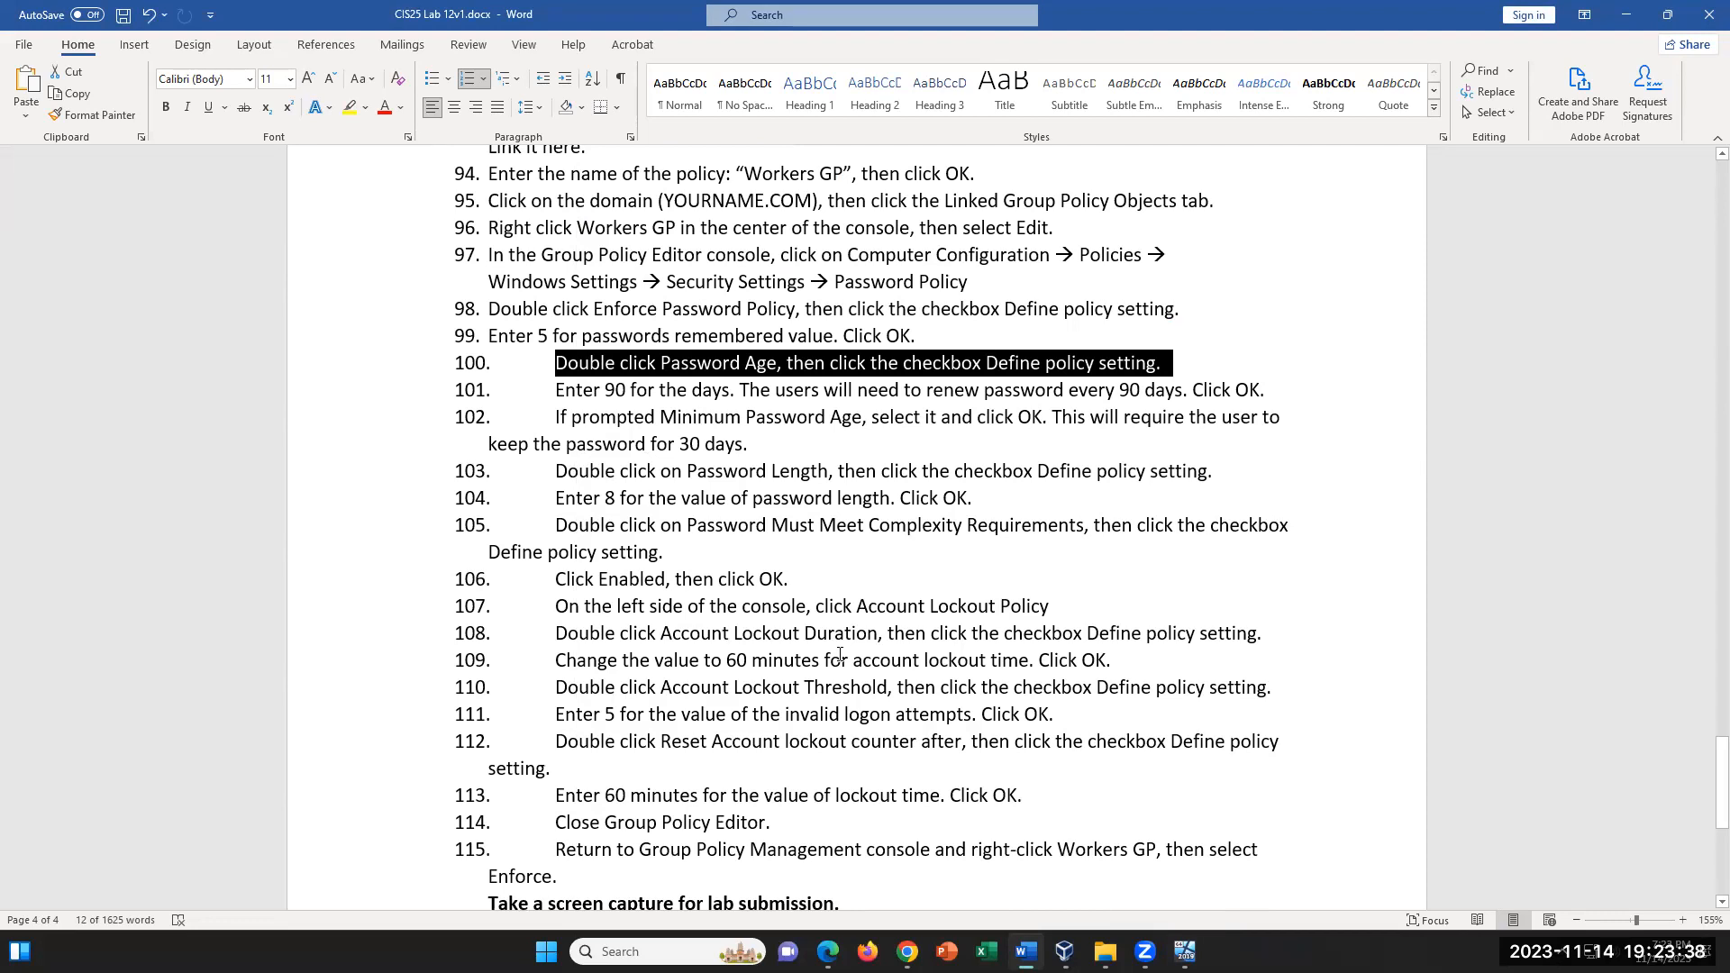
pyautogui.moveTo(547, 508); pyautogui.dragTo(942, 500)
# - Return to the server VM's policy editor and define the Minimum password length setting as 8 characters
pyautogui.moveTo(1064, 952)
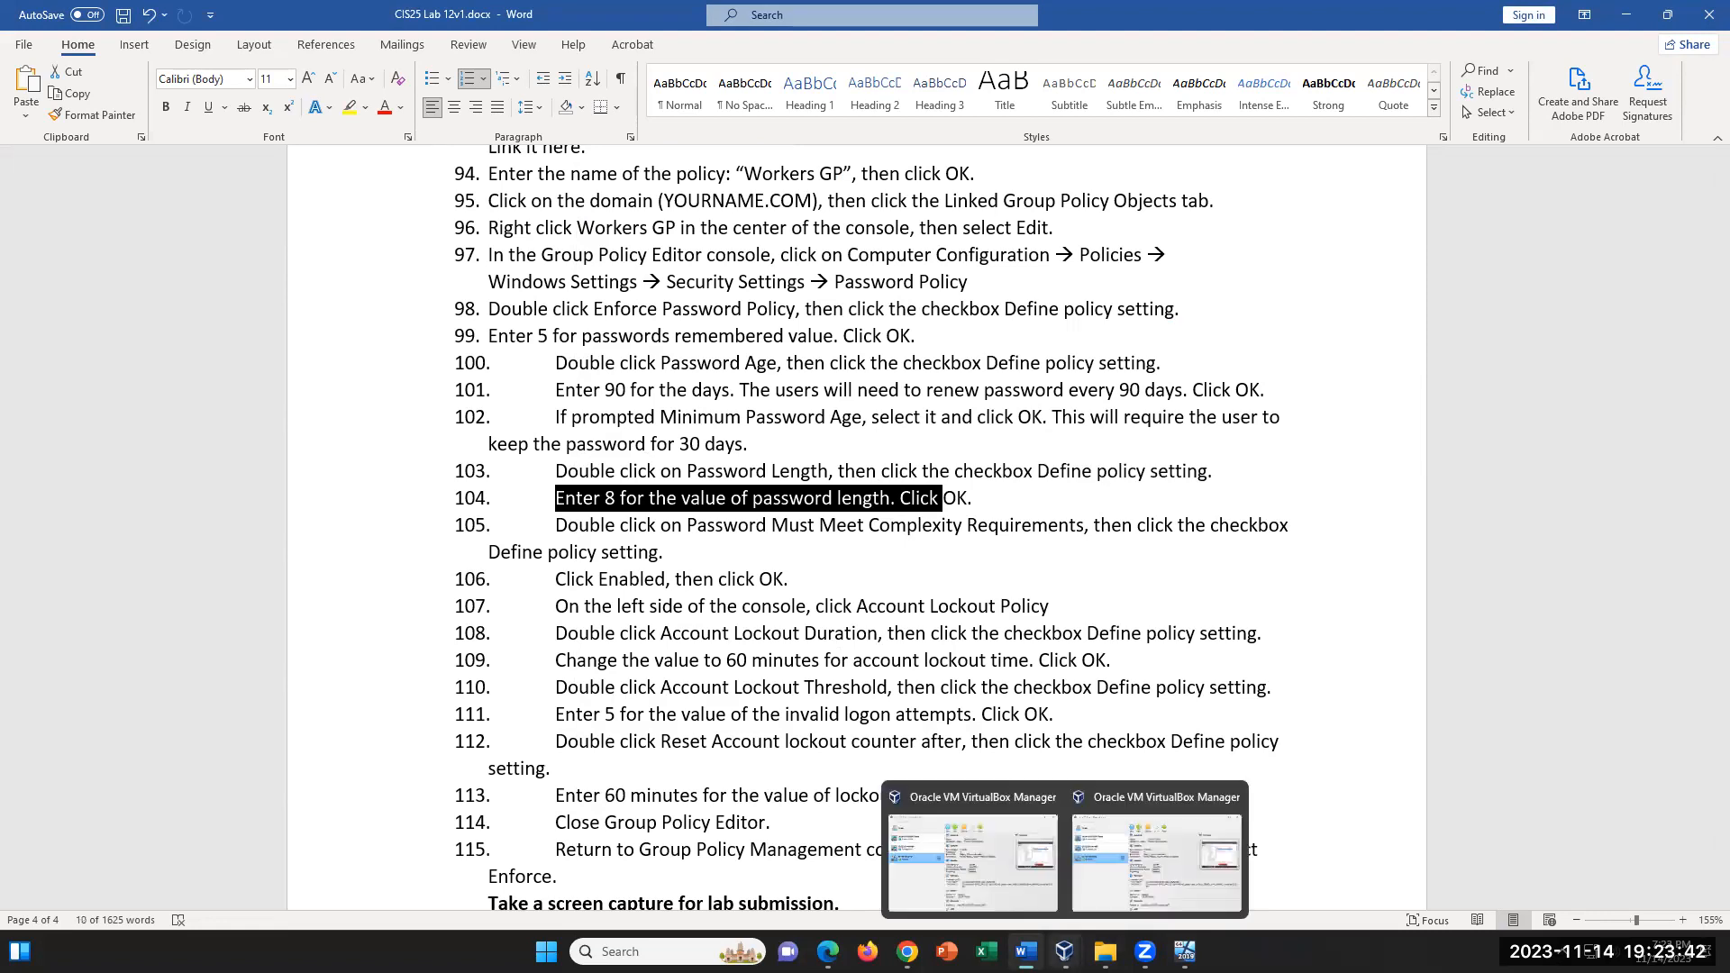
pyautogui.click(1158, 851)
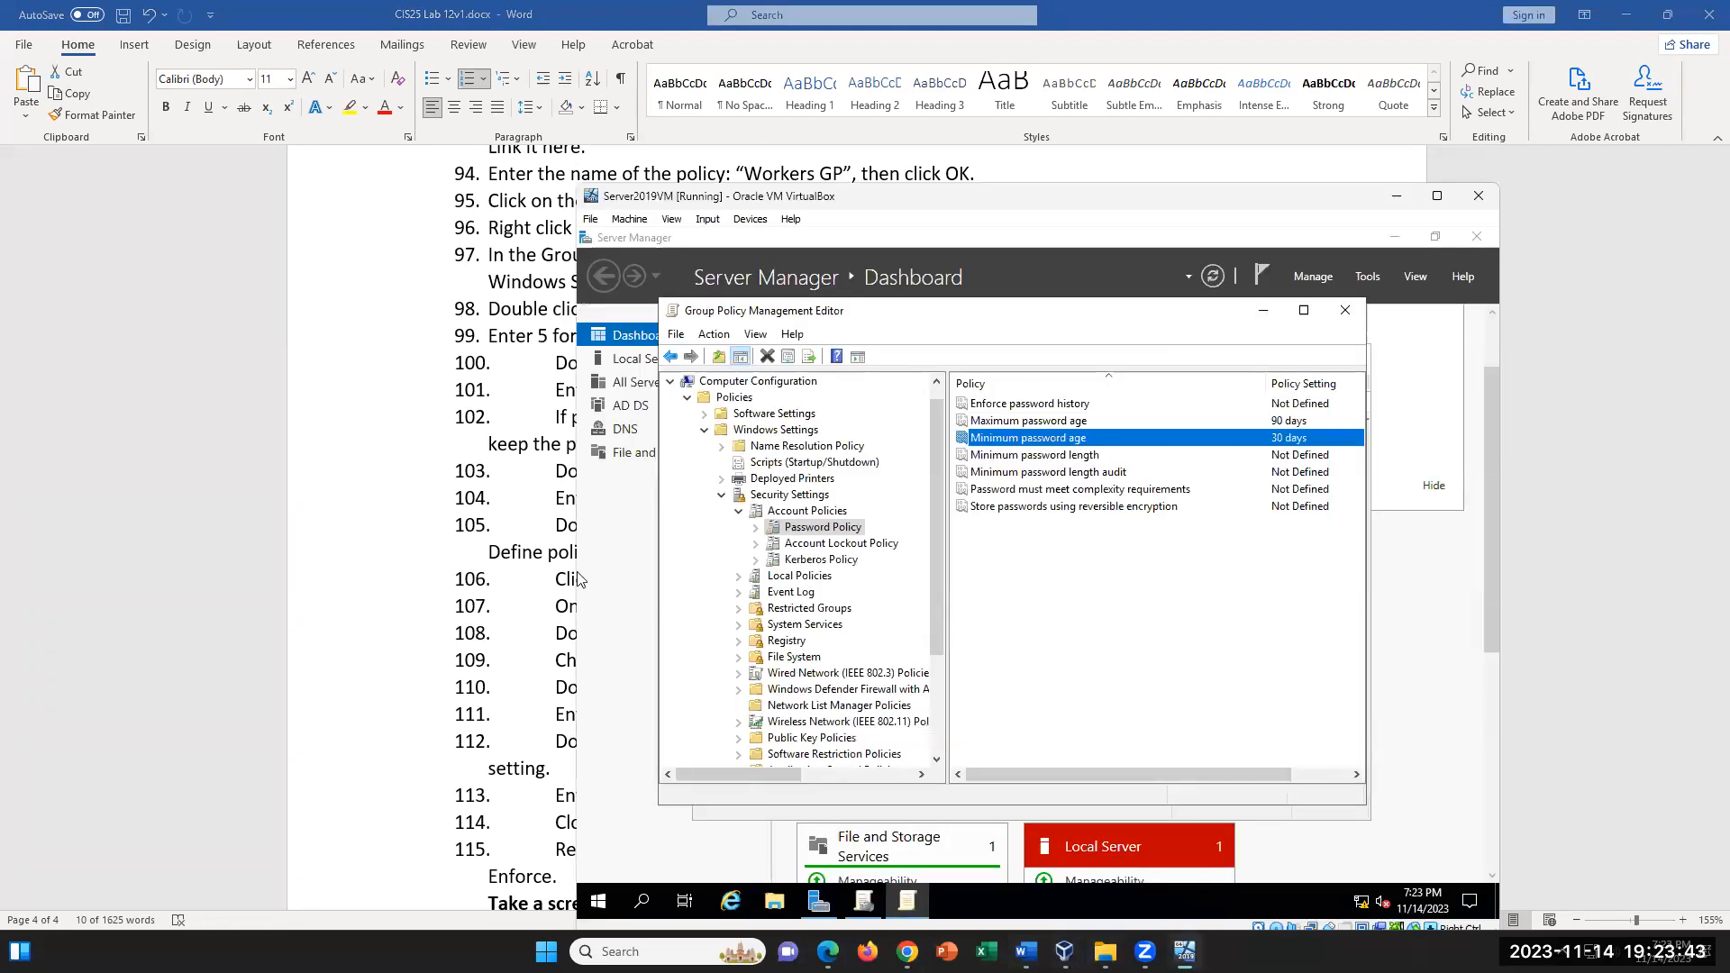
pyautogui.doubleClick(1079, 456)
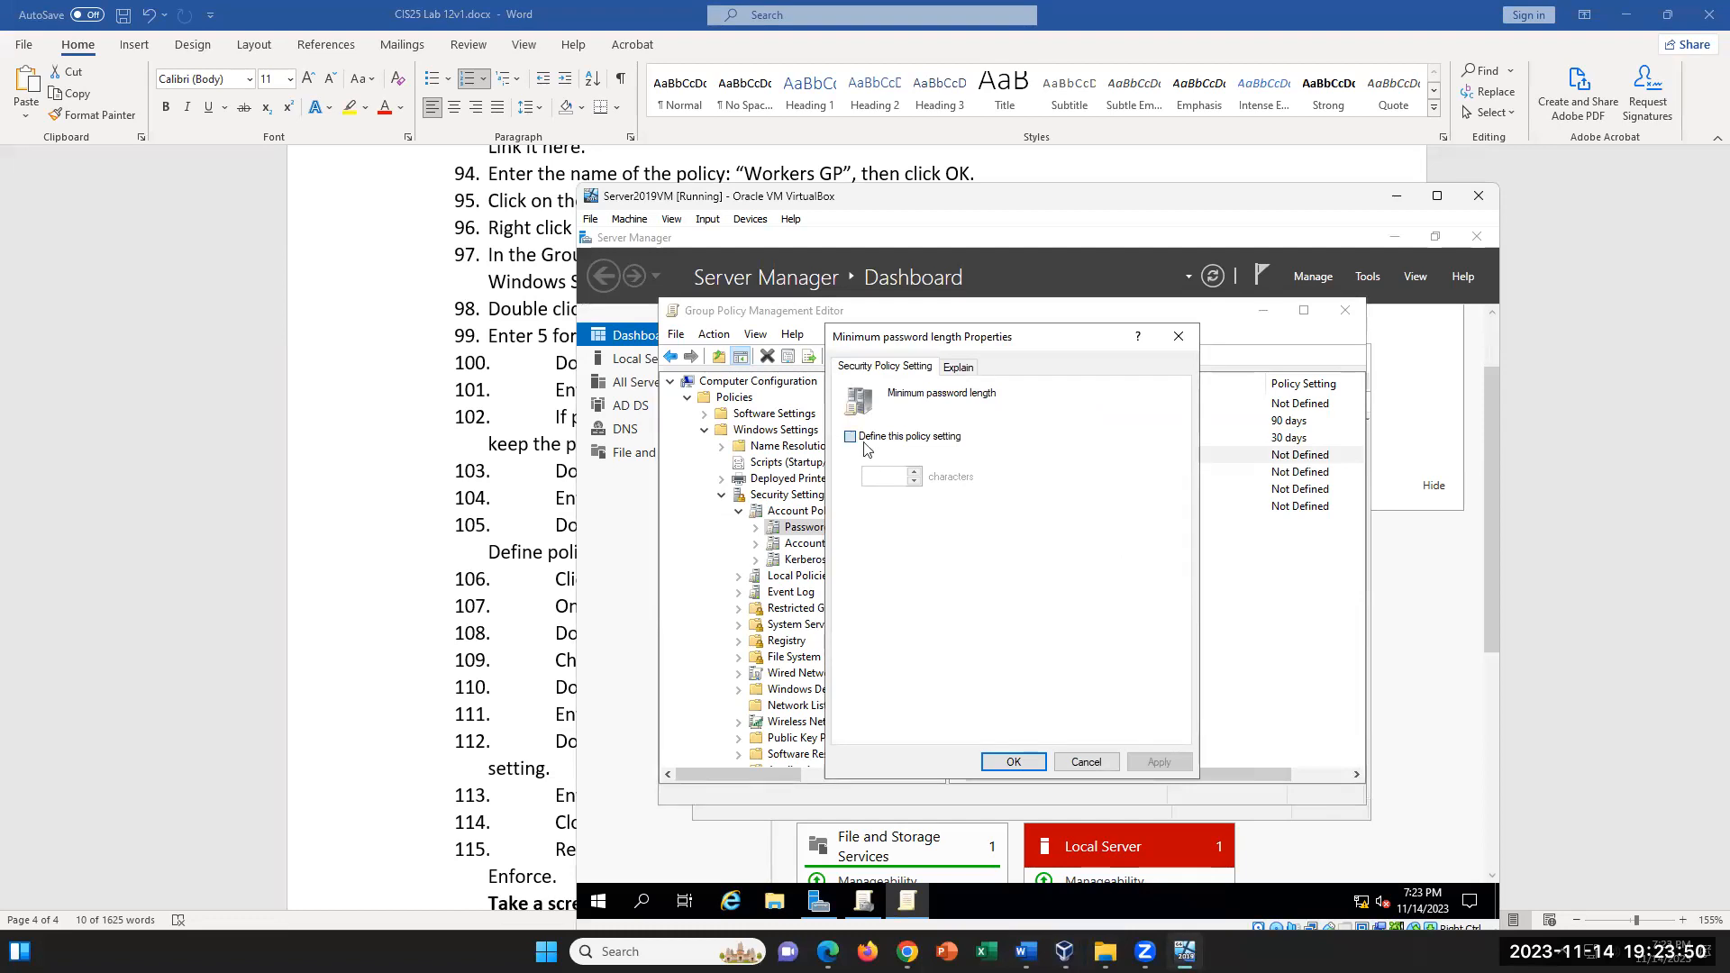
pyautogui.click(863, 442)
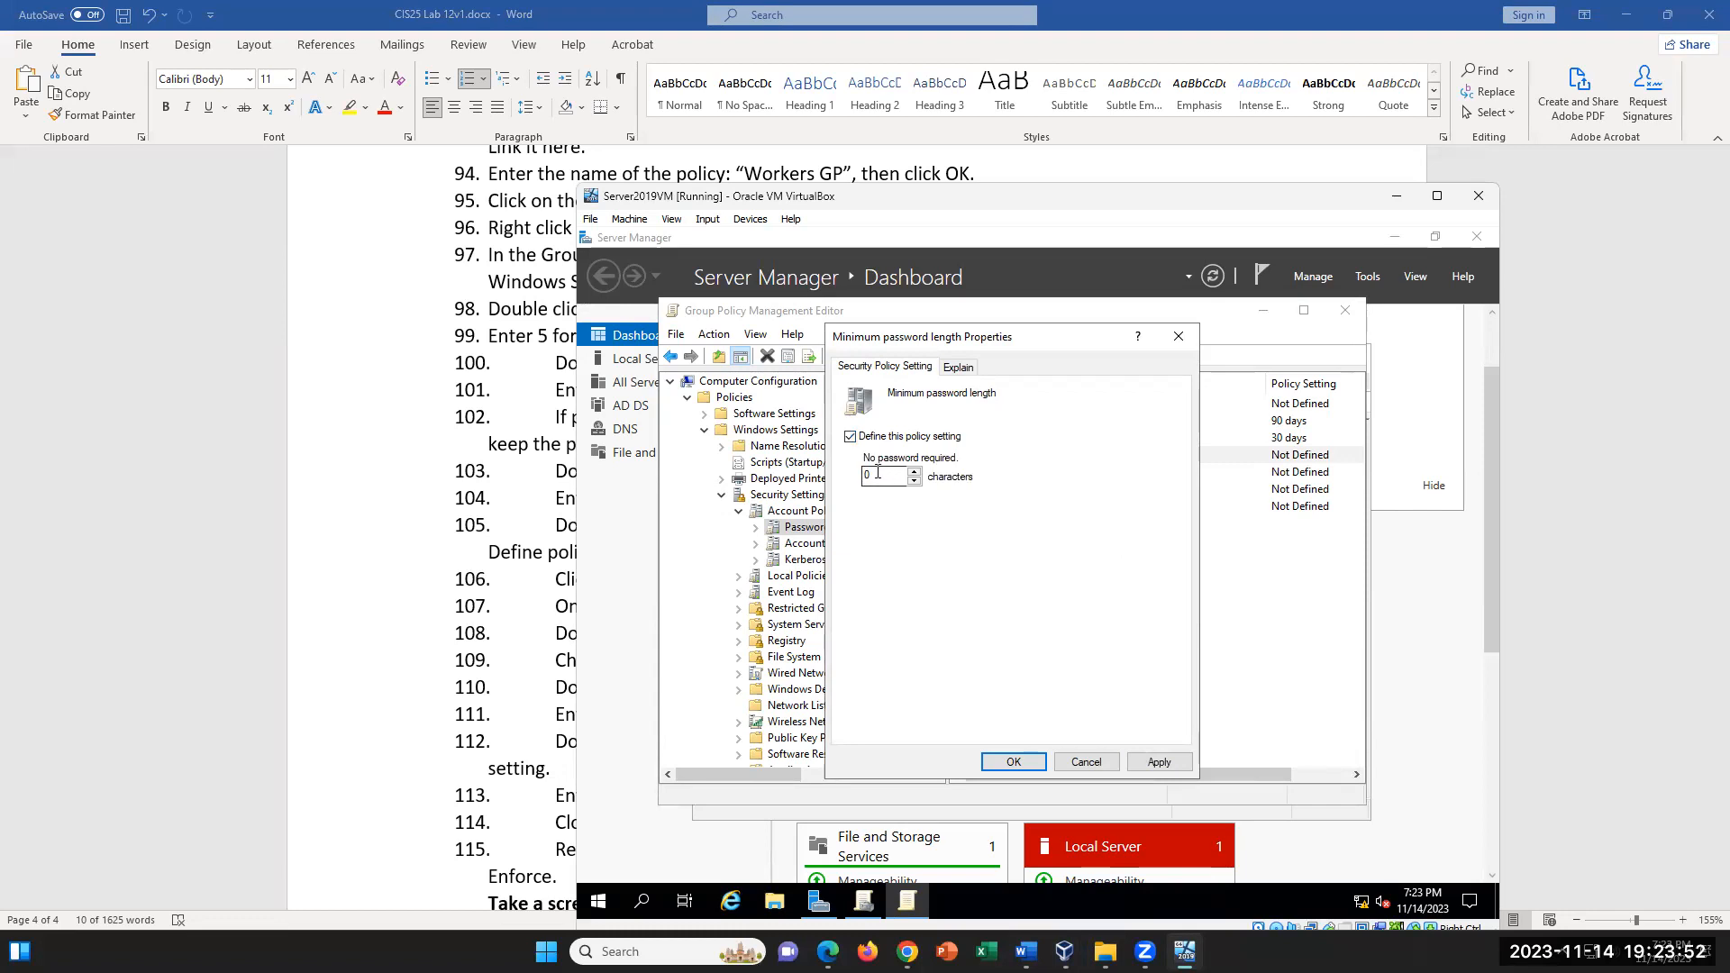
pyautogui.write('8')
pyautogui.click(1158, 761)
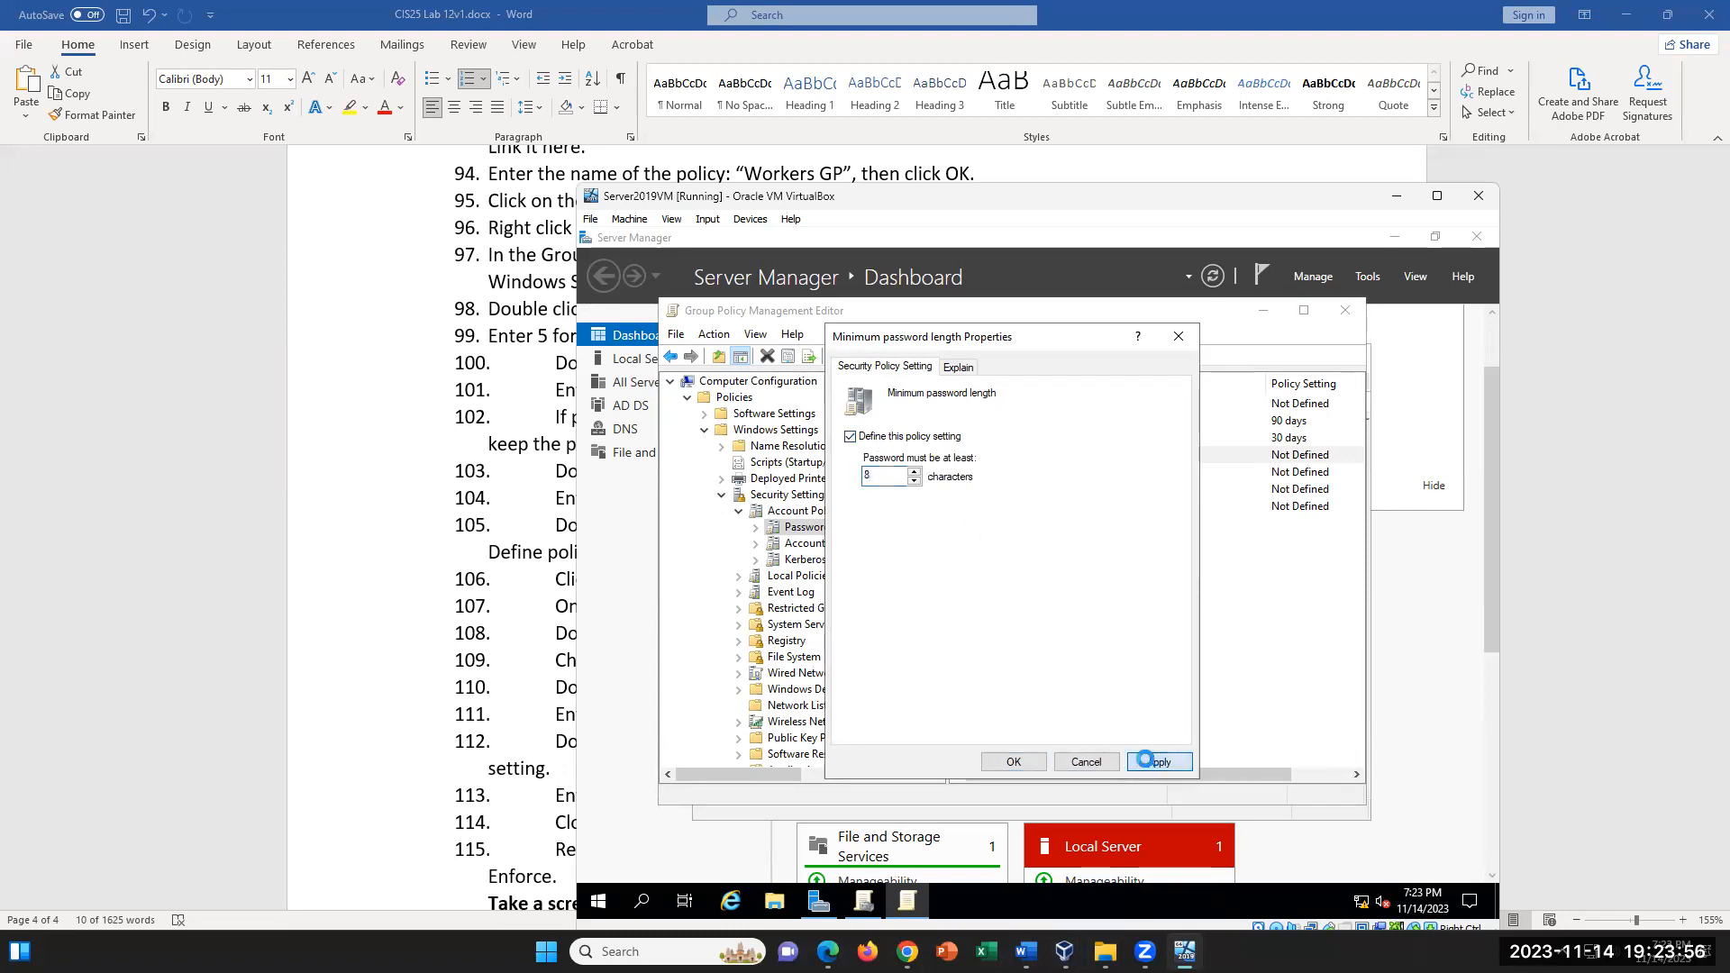
pyautogui.click(1014, 763)
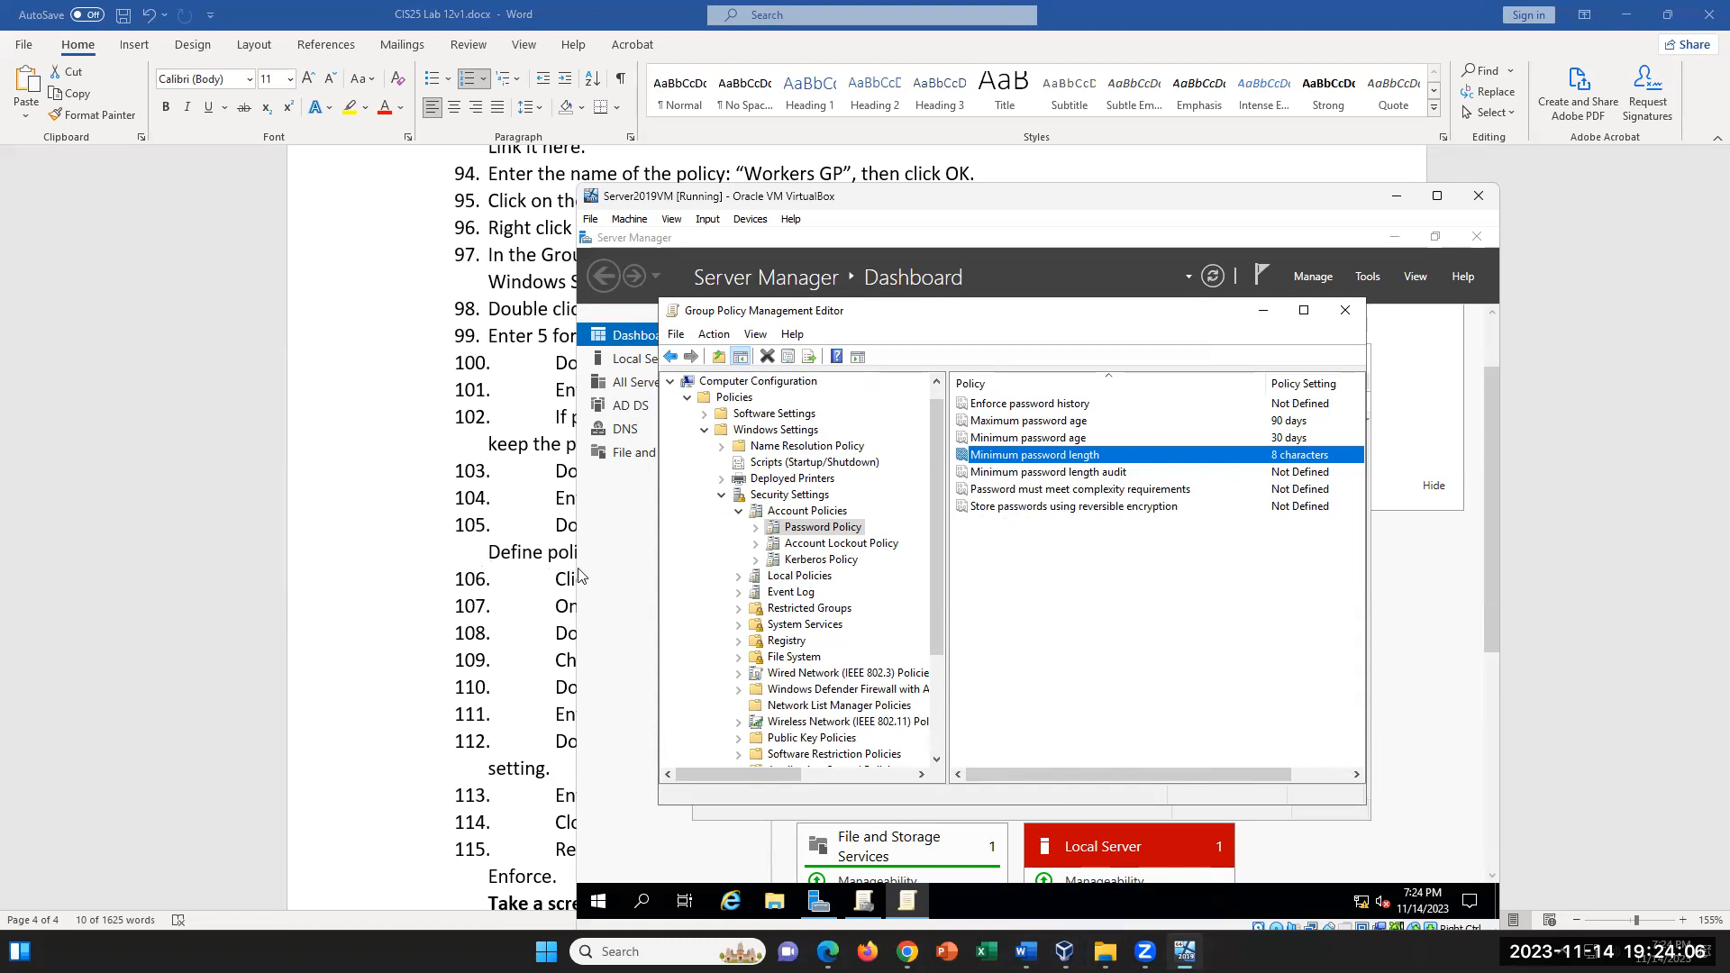
# - Check the complexity instruction in the Word lab document and set Password must meet complexity requirements to Enabled in the VM's policy editor
pyautogui.click(449, 545)
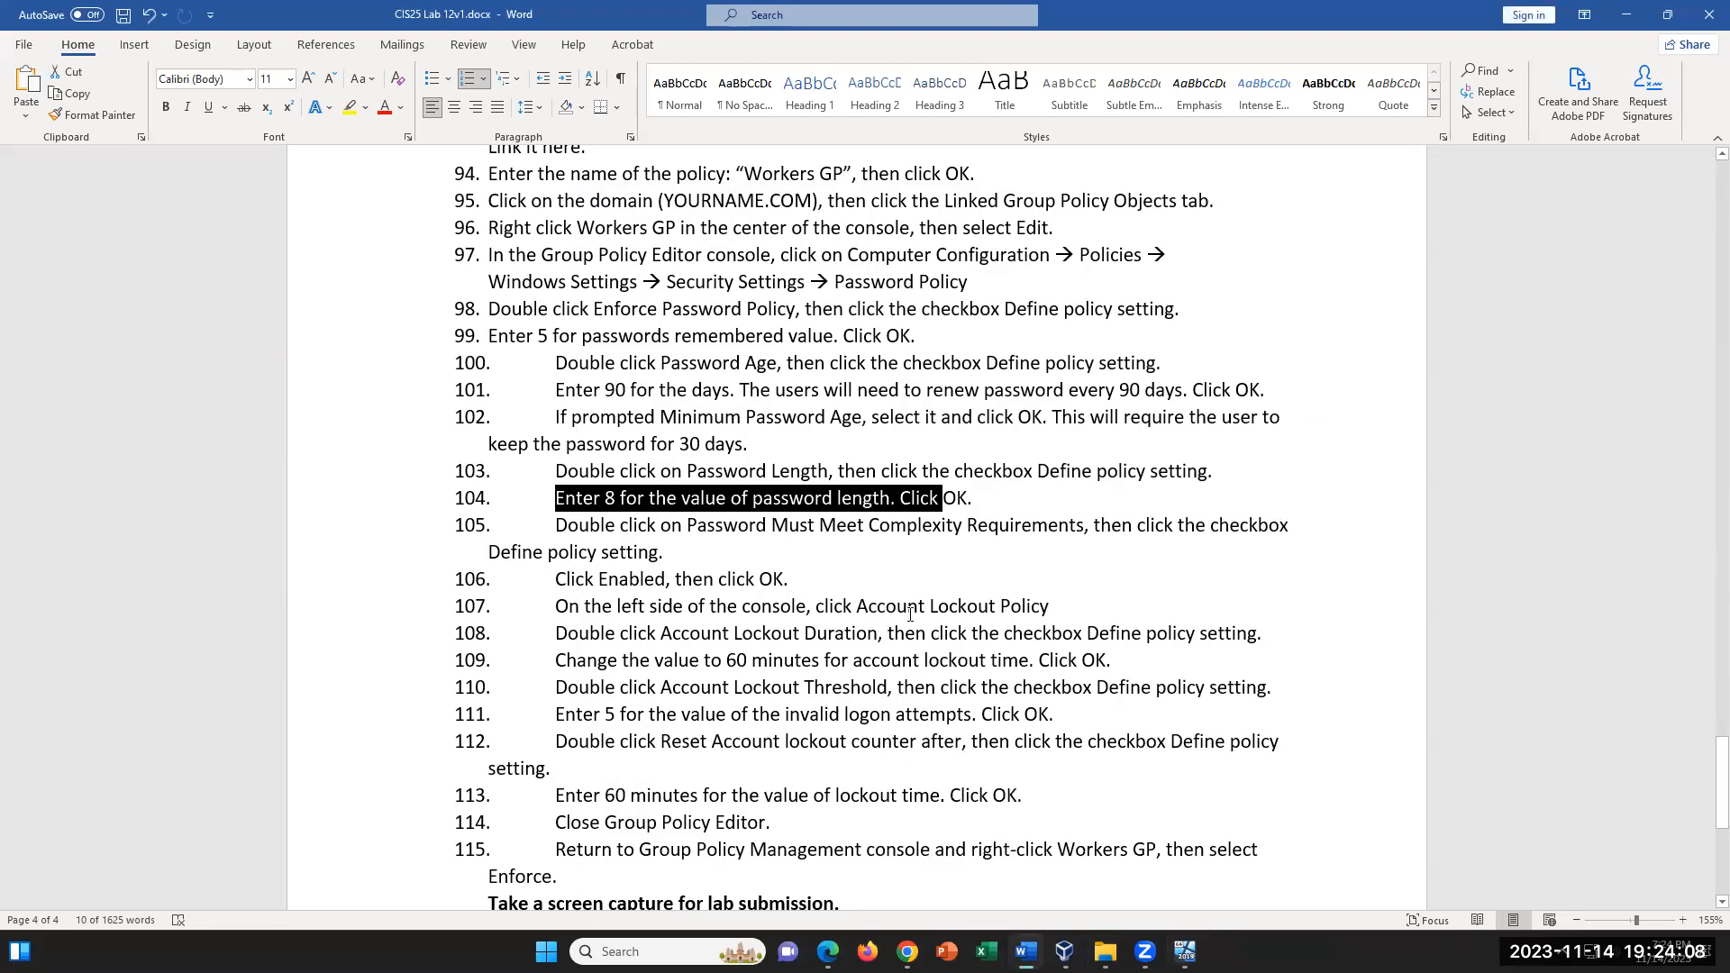
pyautogui.click(1026, 952)
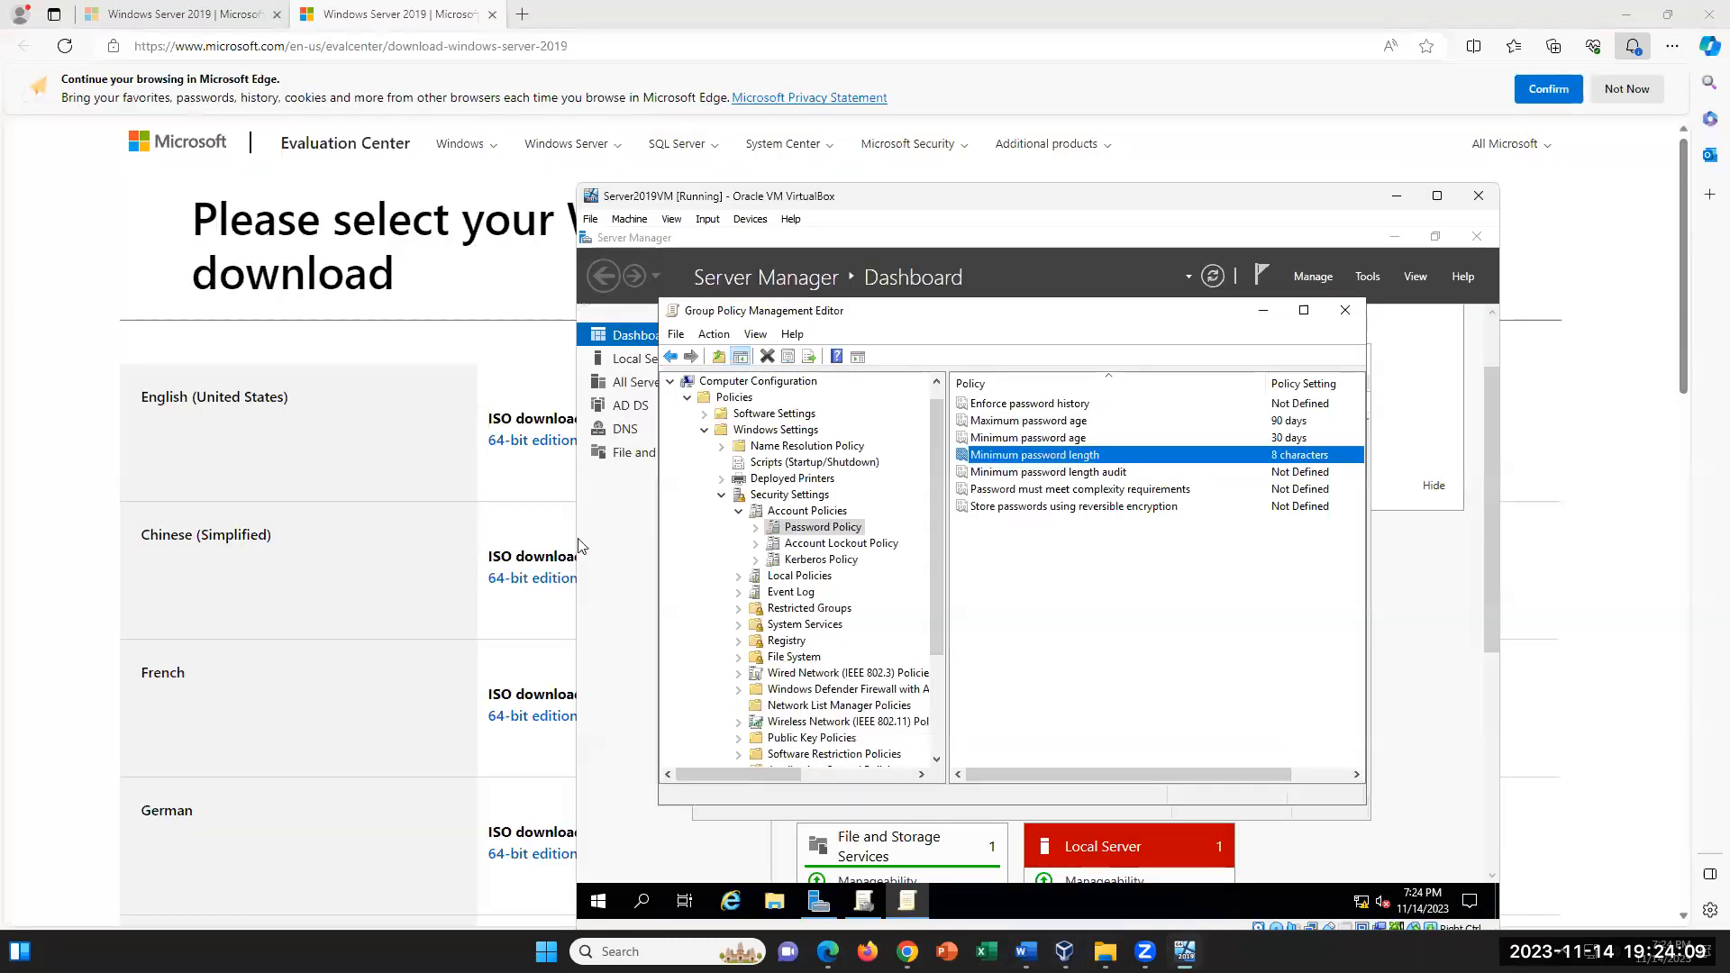
pyautogui.click(1133, 494)
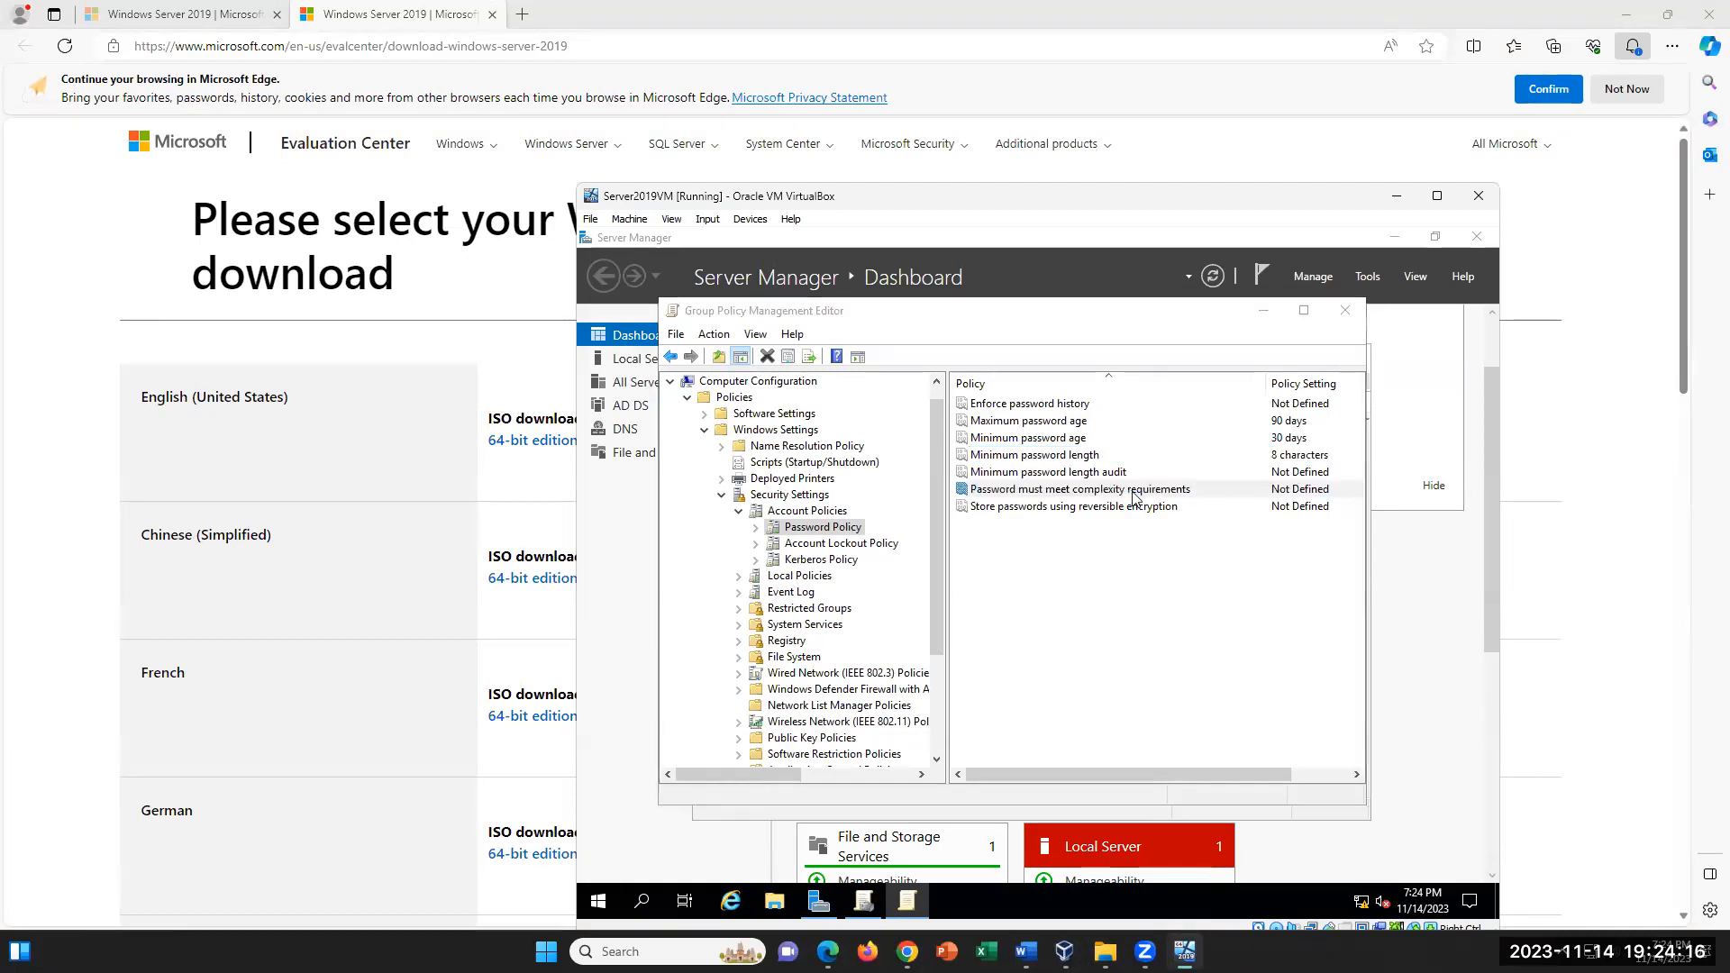
pyautogui.doubleClick(1133, 495)
pyautogui.click(851, 435)
pyautogui.click(869, 457)
pyautogui.click(1167, 764)
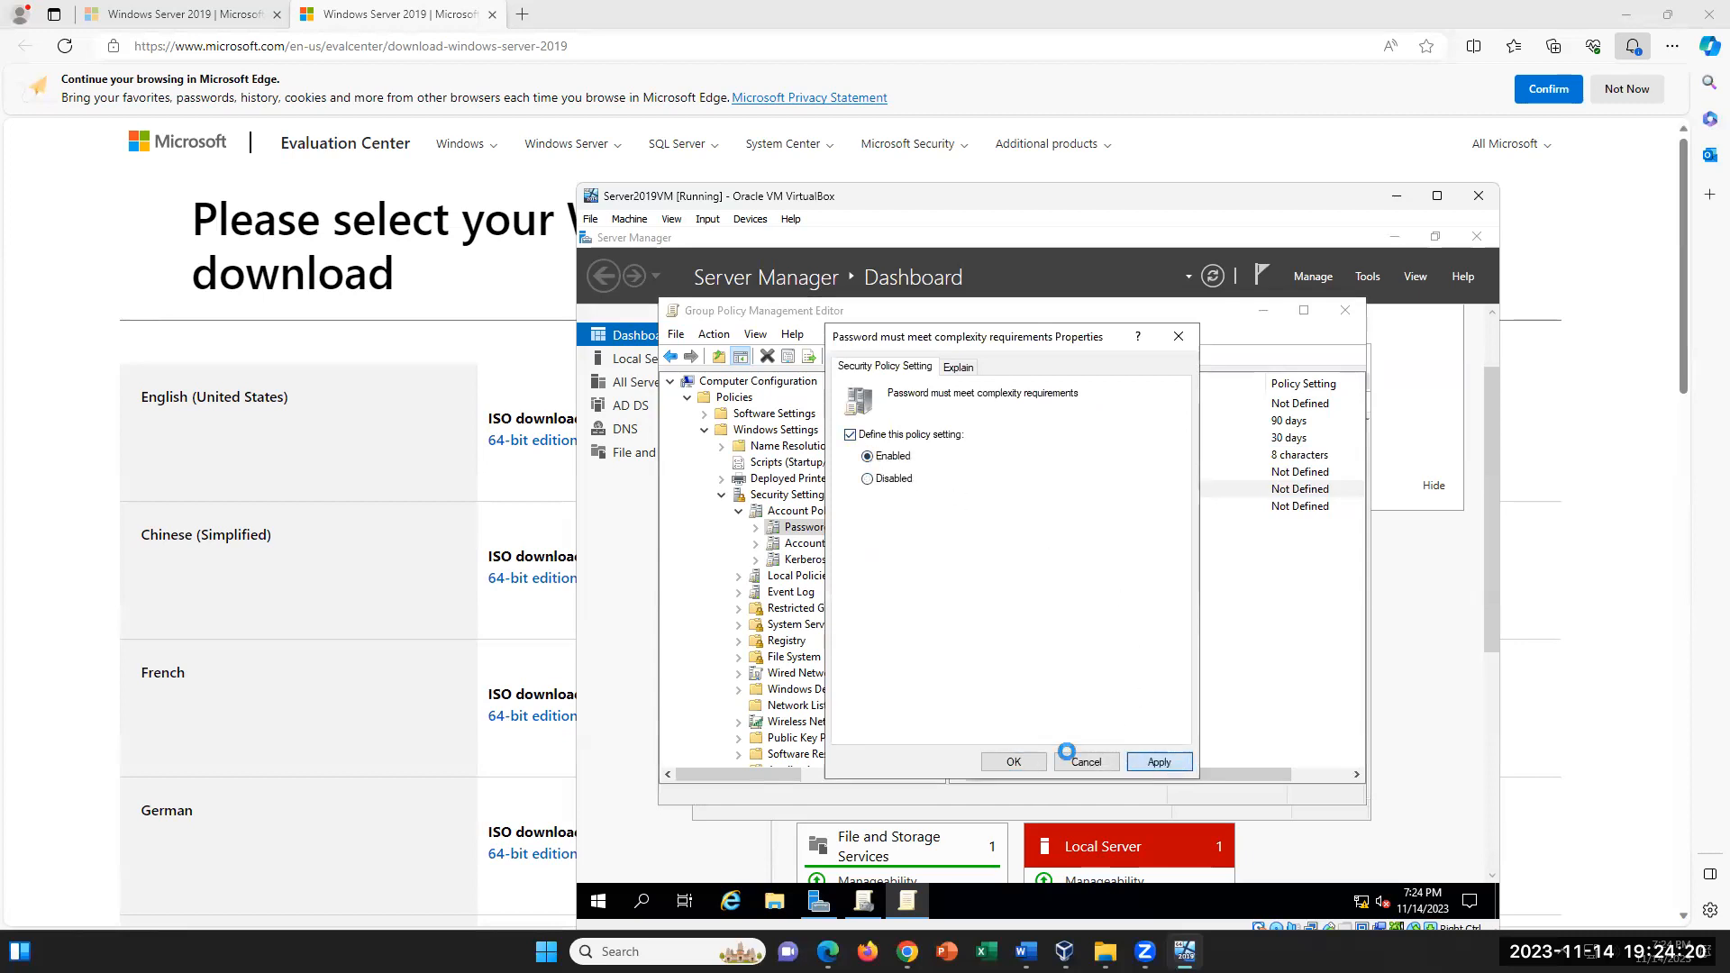
pyautogui.click(1010, 760)
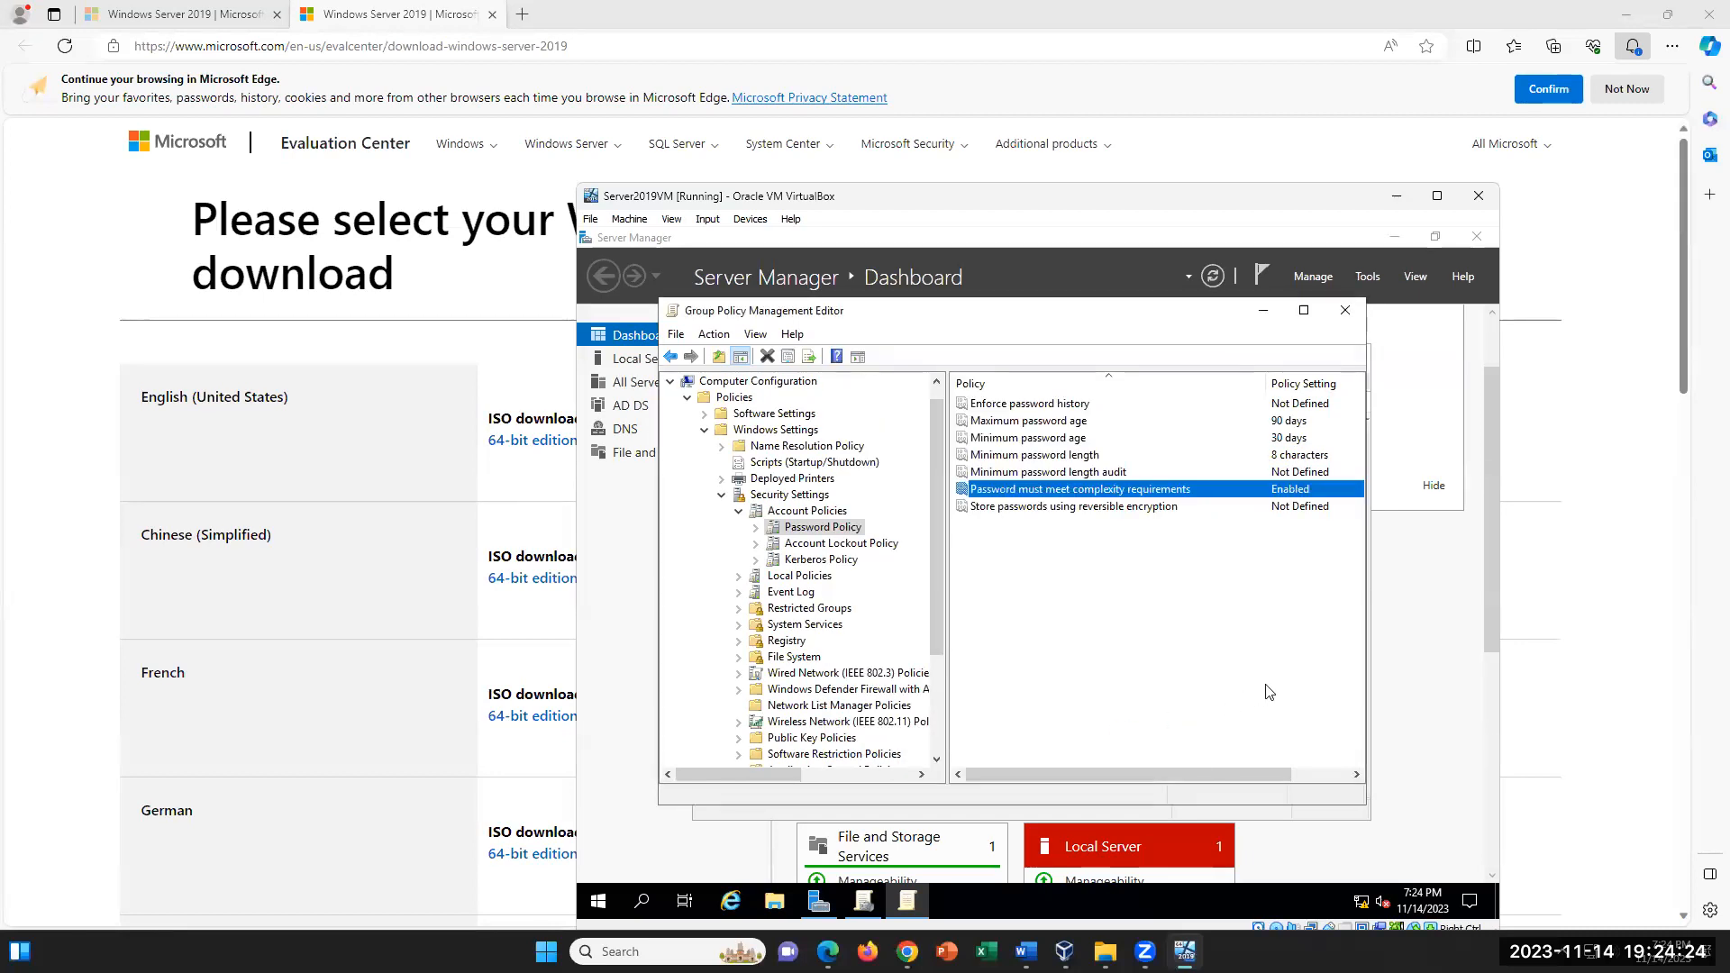
# - In Account Lockout Policy, define the lockout duration as 60 minutes and accept the suggested 5 invalid logon attempts and 10-minute counter reset
pyautogui.click(856, 546)
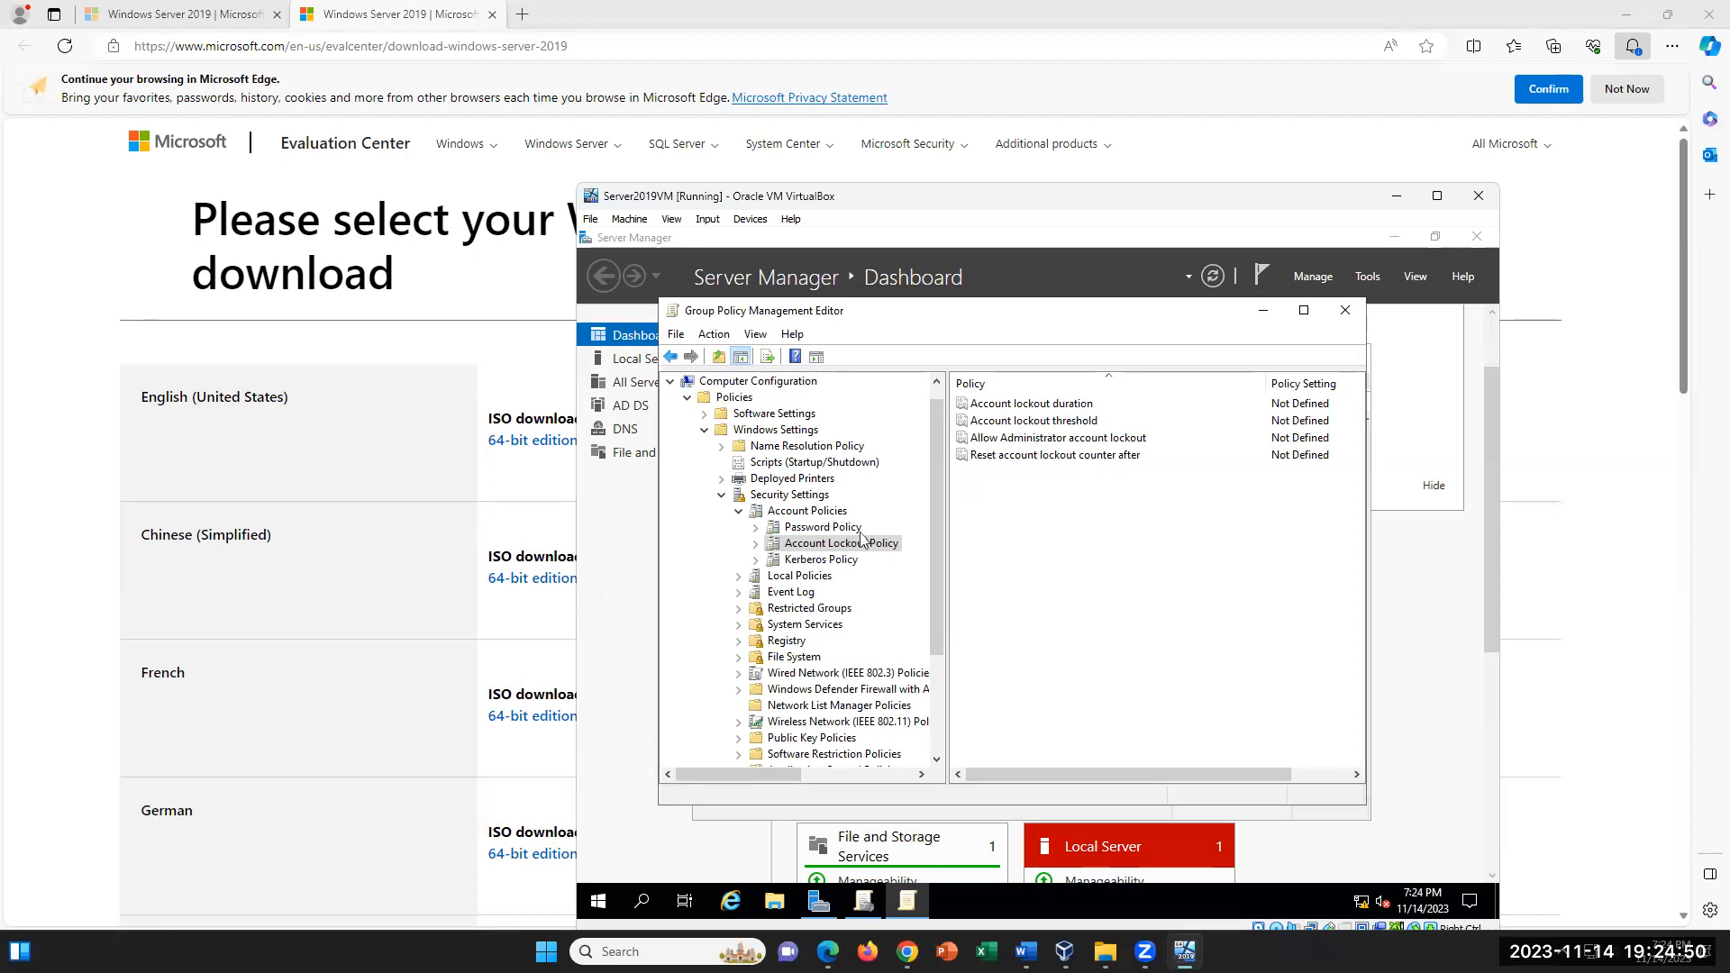
pyautogui.click(757, 545)
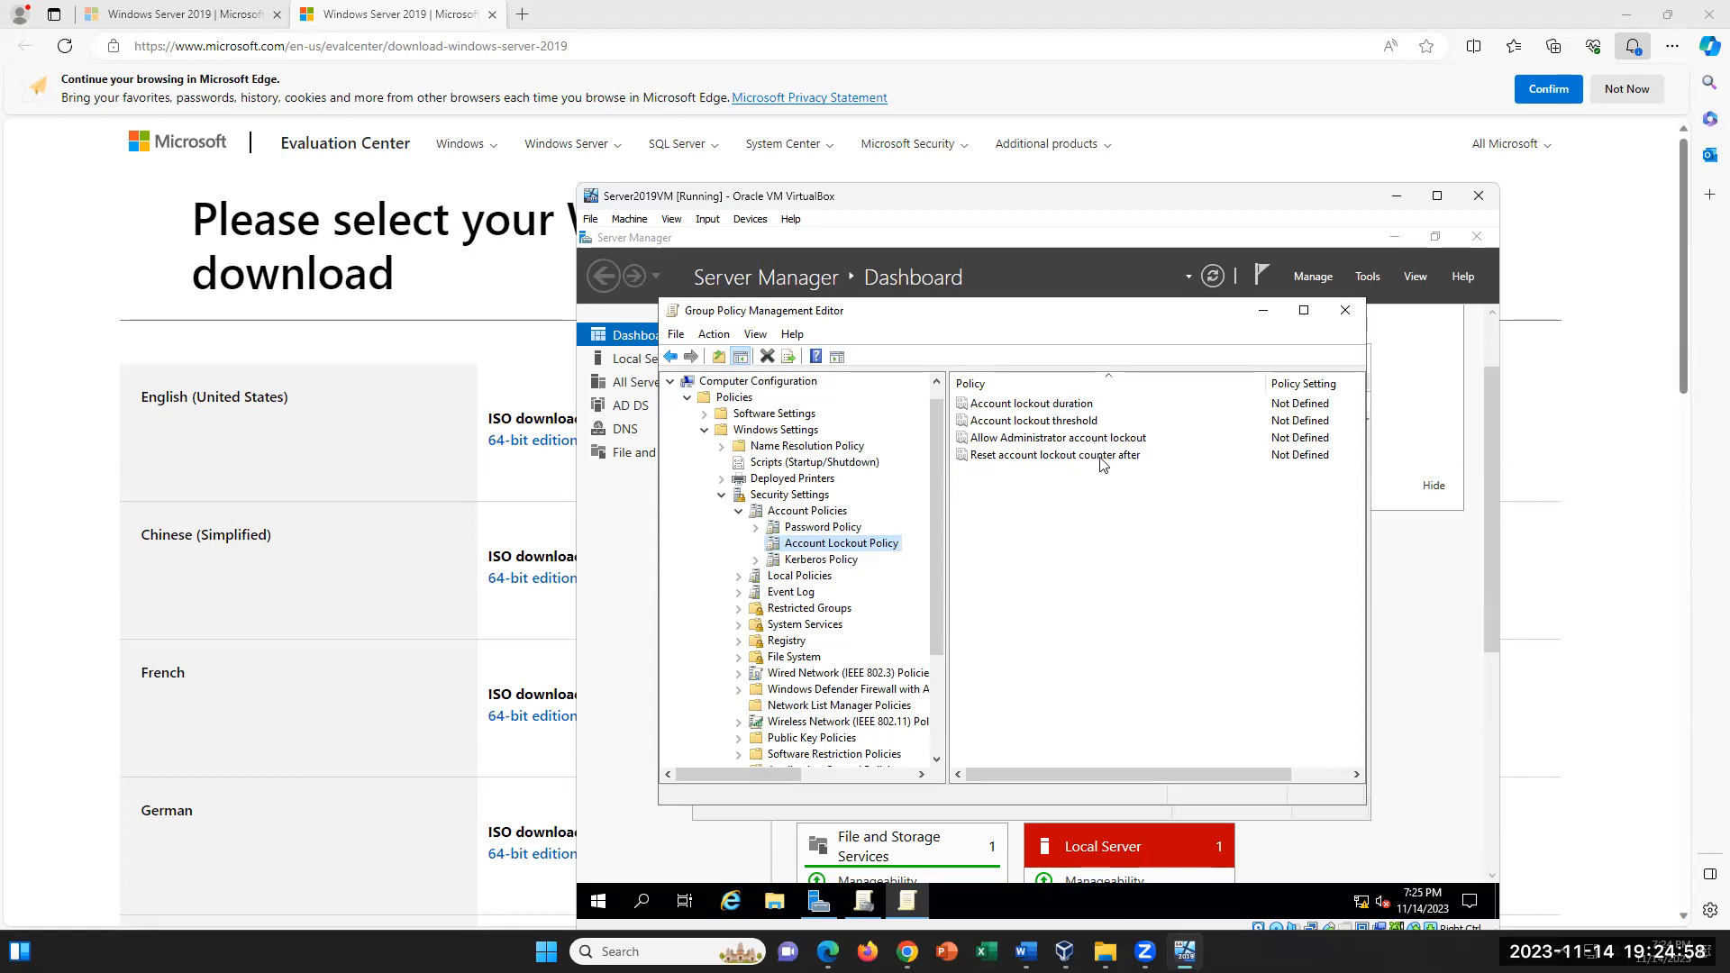
pyautogui.click(1061, 407)
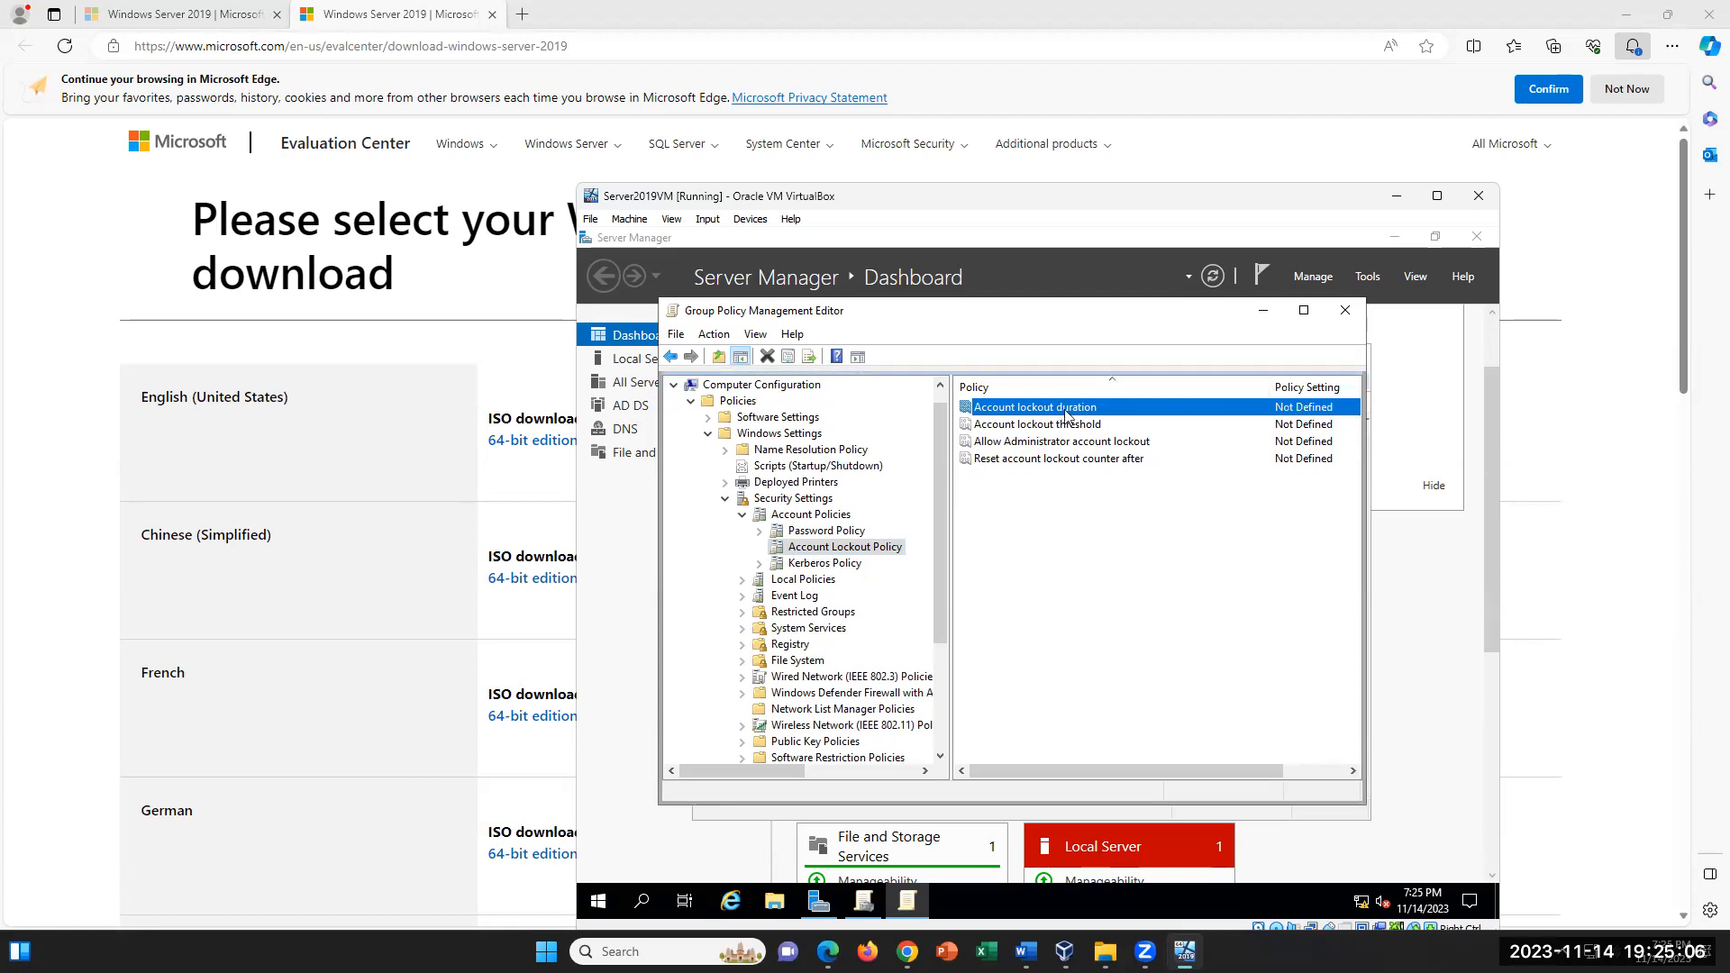
pyautogui.doubleClick(1066, 412)
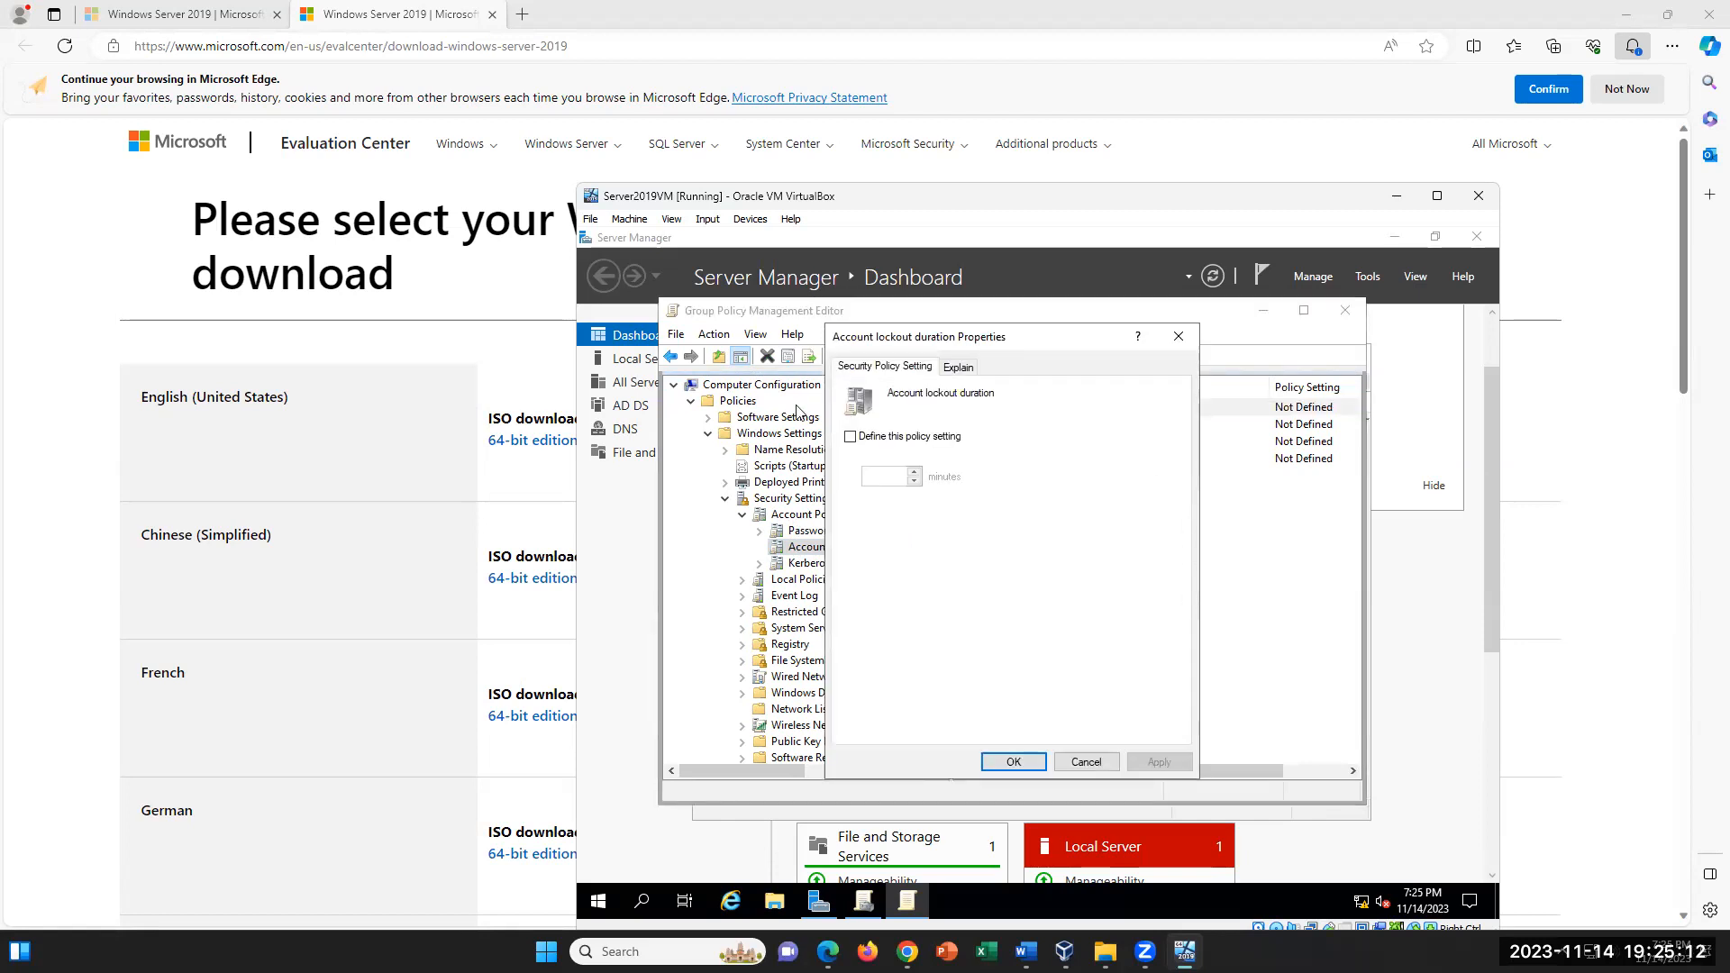
pyautogui.click(850, 438)
pyautogui.doubleClick(870, 475)
pyautogui.write('60')
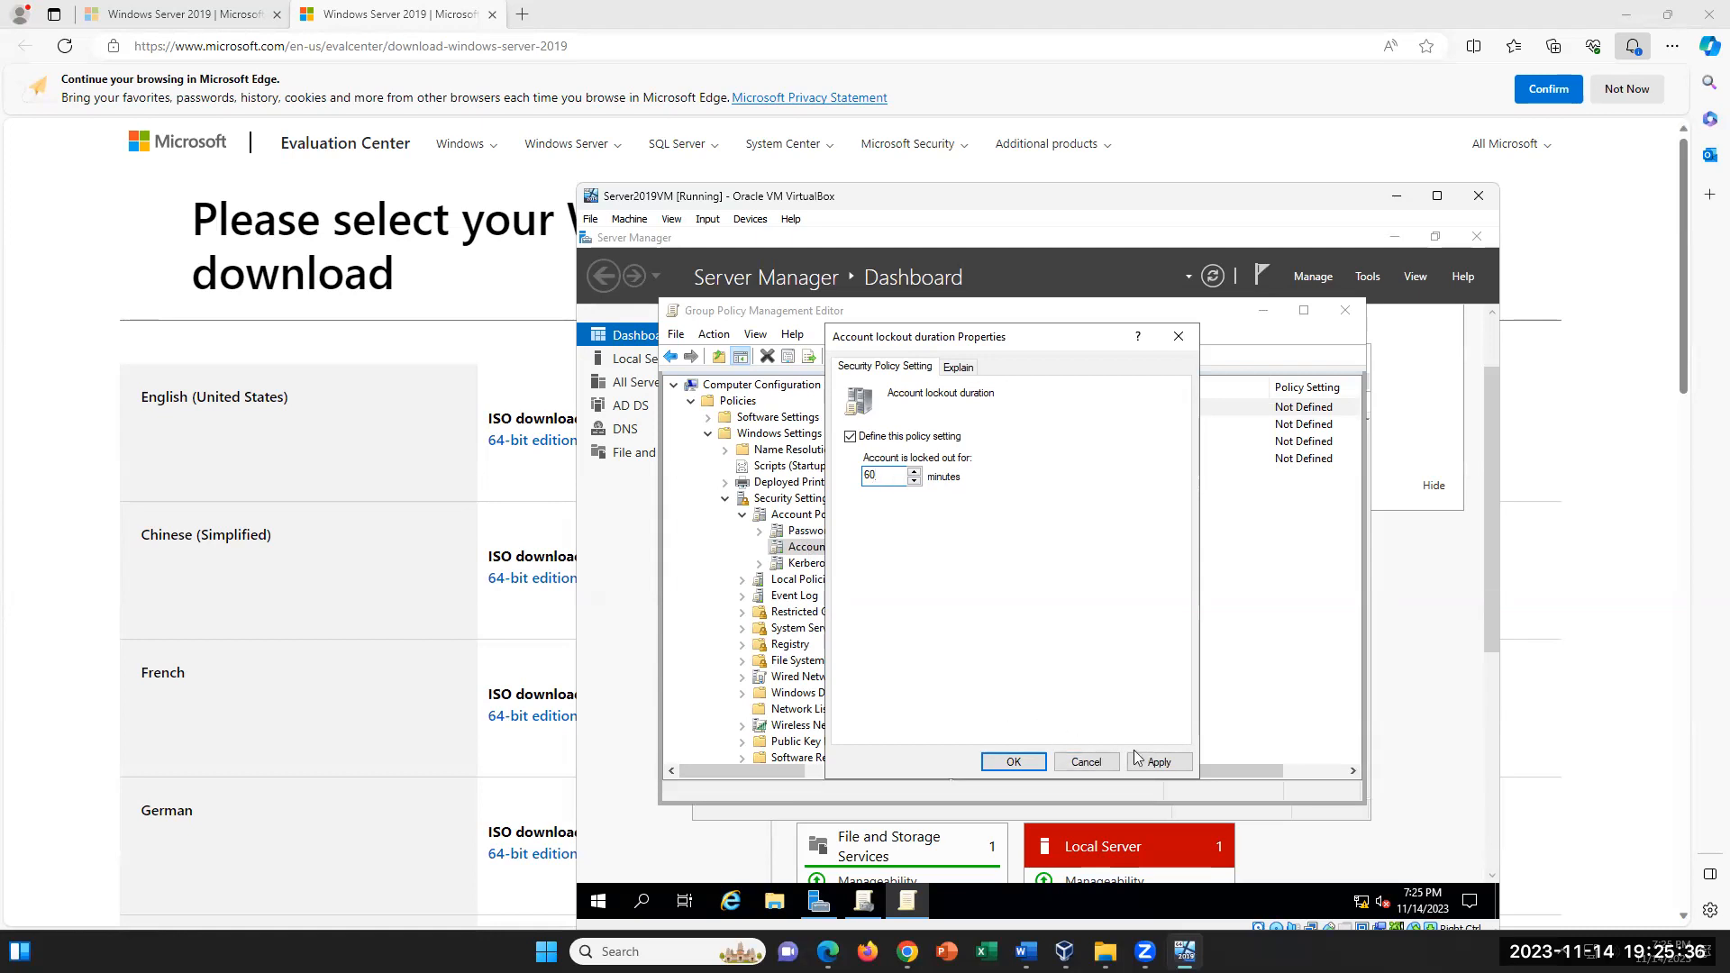
pyautogui.click(1014, 762)
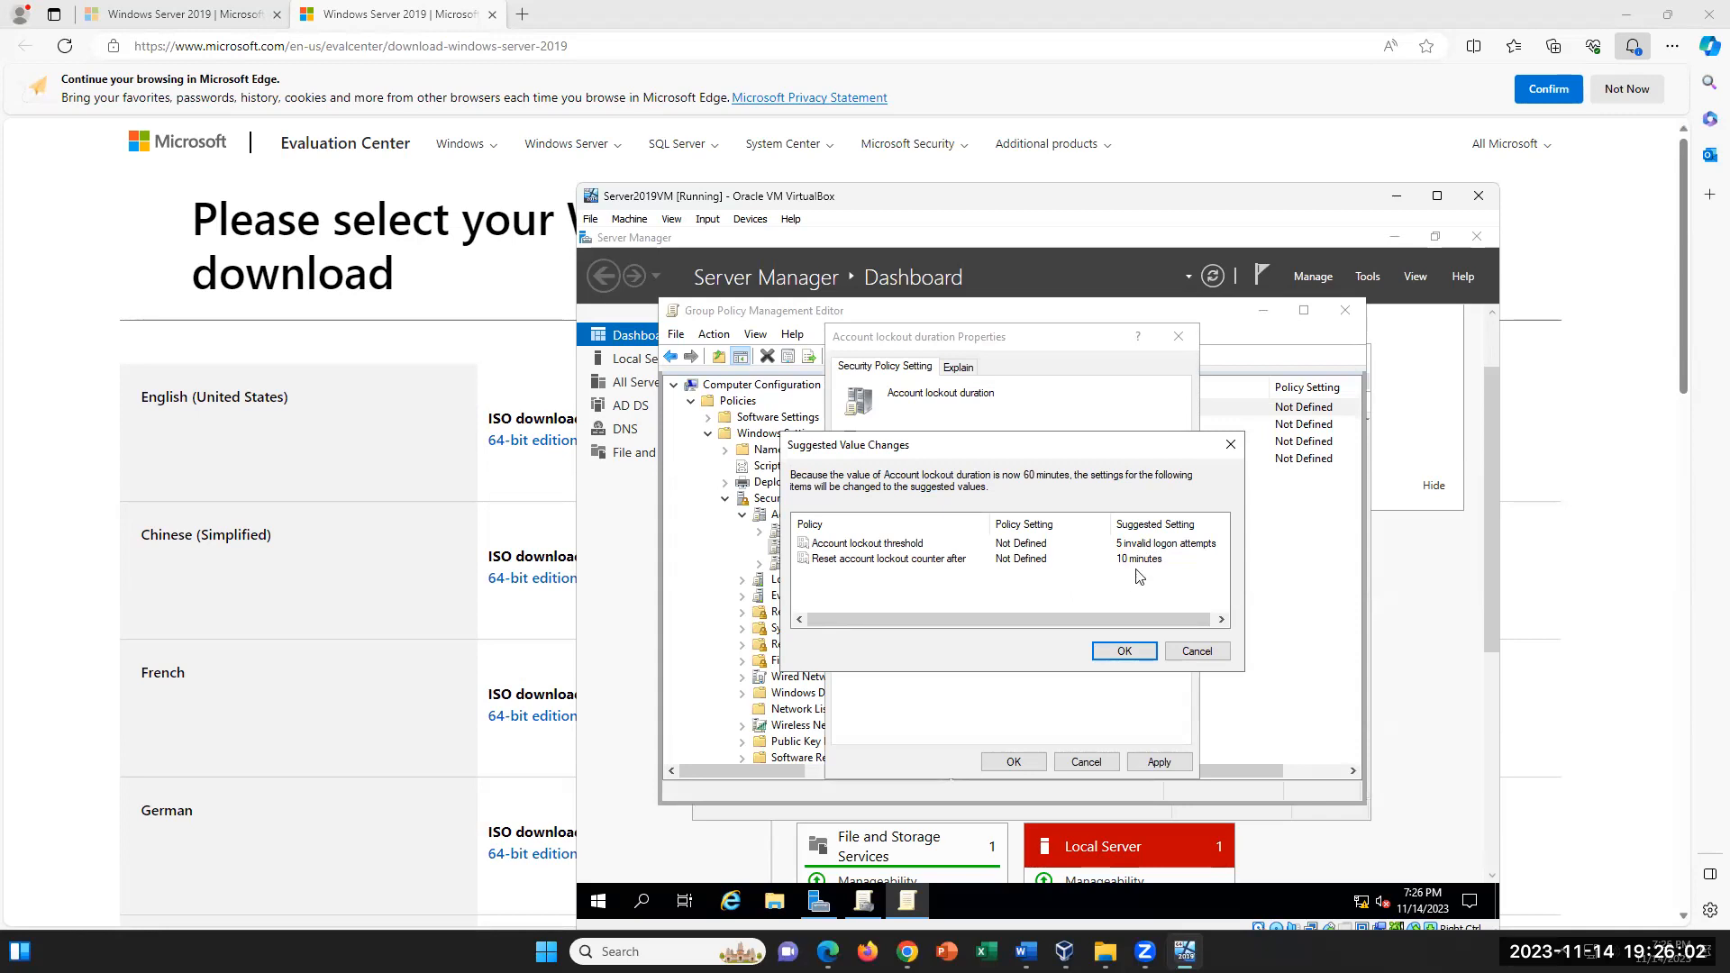
pyautogui.click(1126, 654)
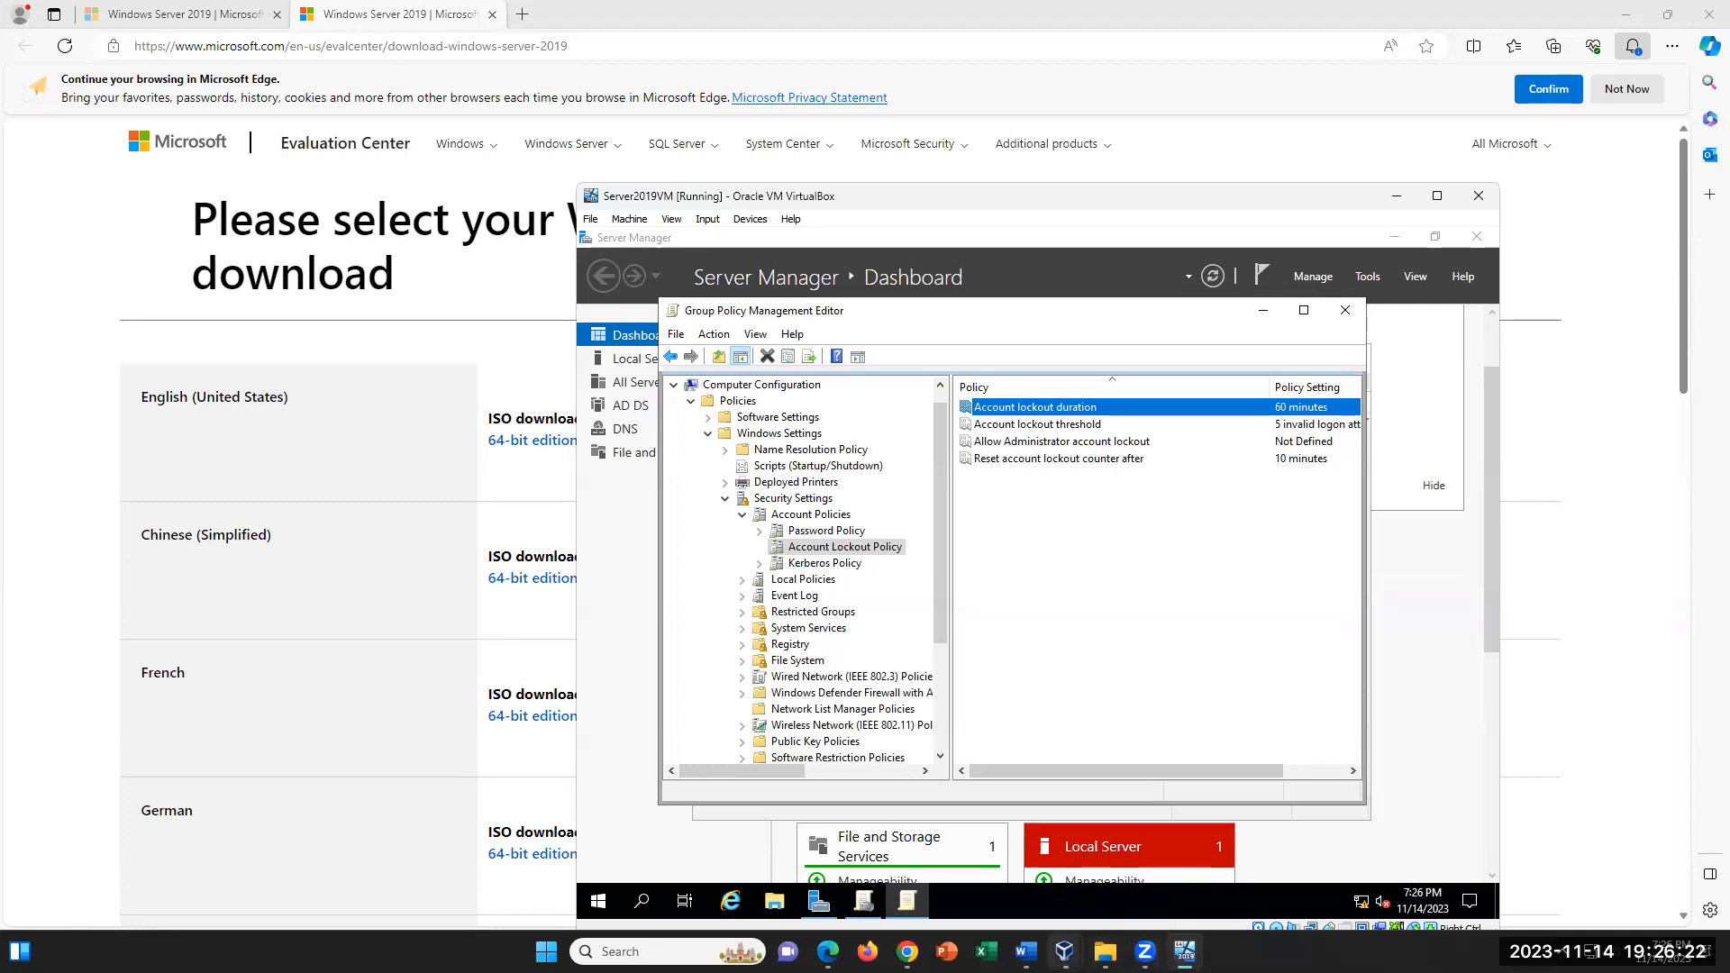
# - Review the lockout and remaining instructions through step 118 in the Word lab document, and return to the server VM
pyautogui.click(1027, 952)
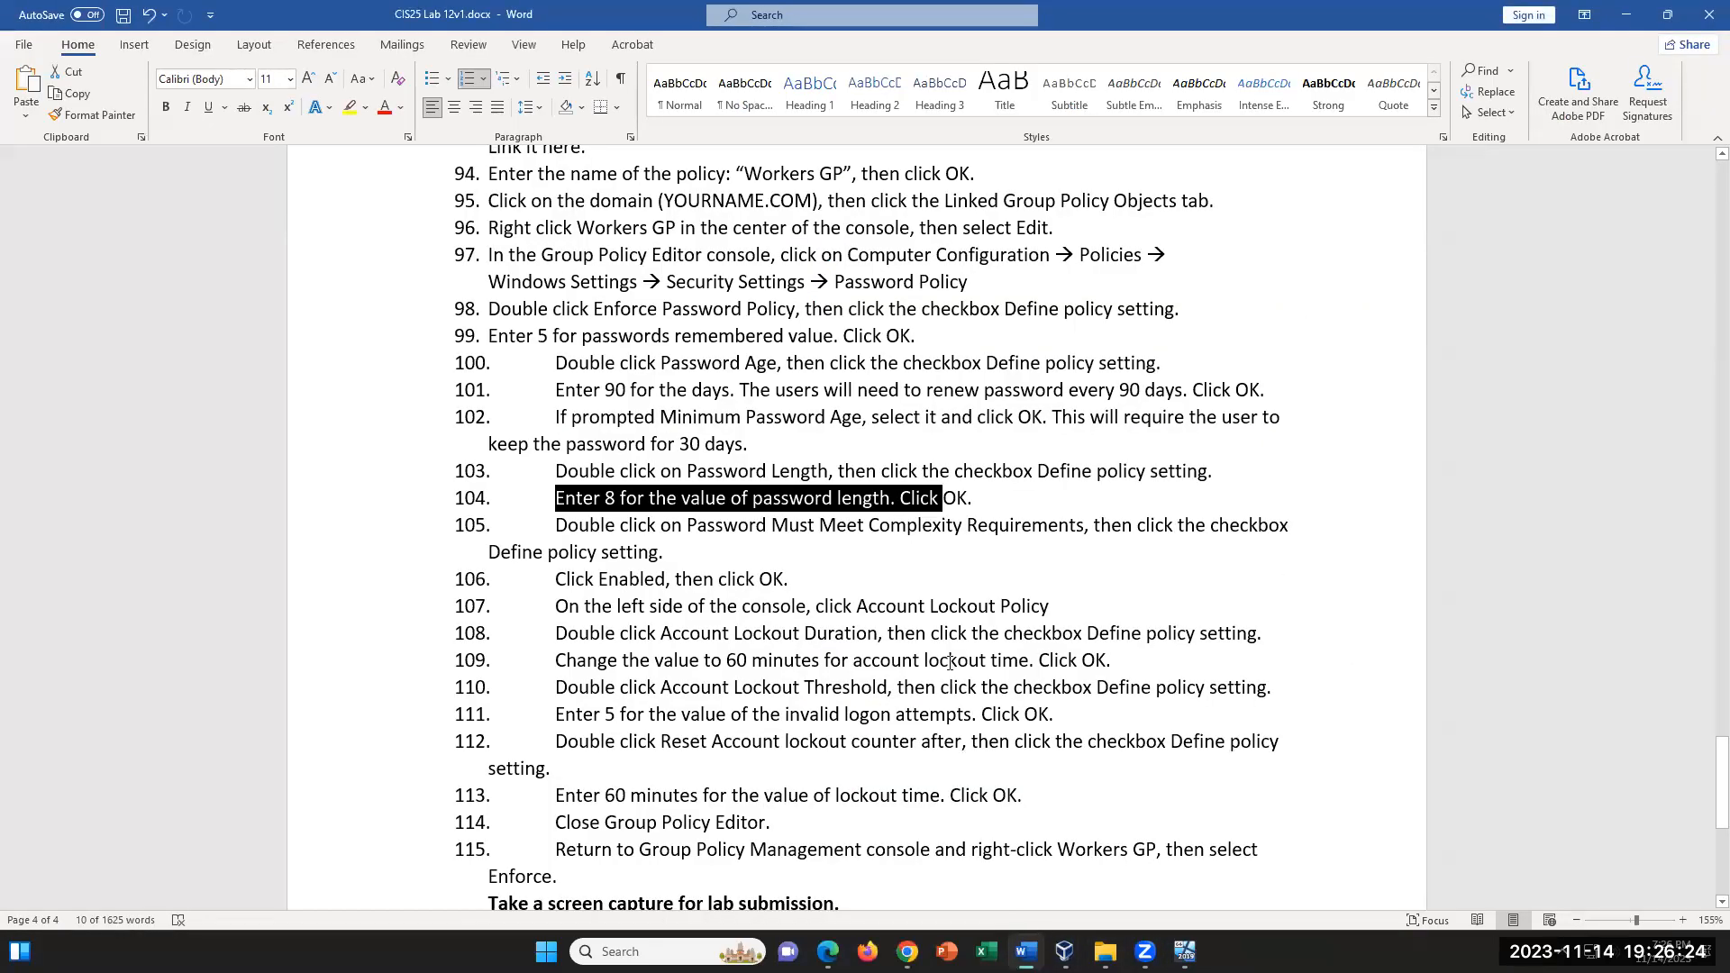
pyautogui.scroll(-3, 952, 663)
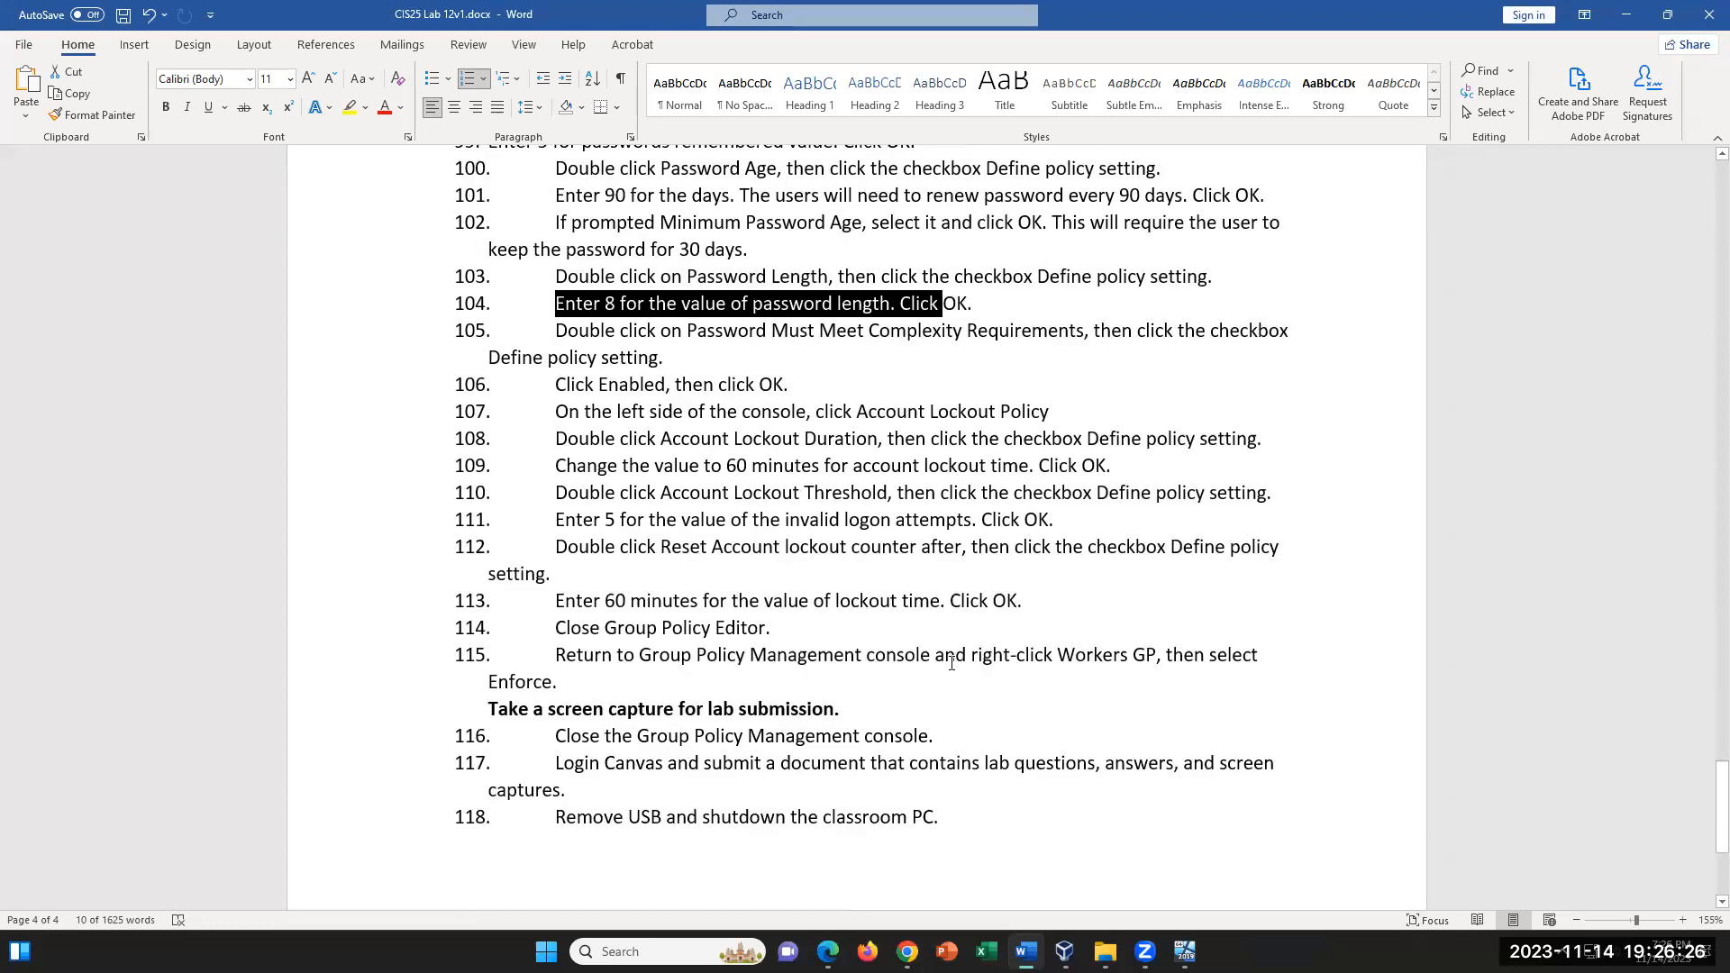
pyautogui.click(772, 564)
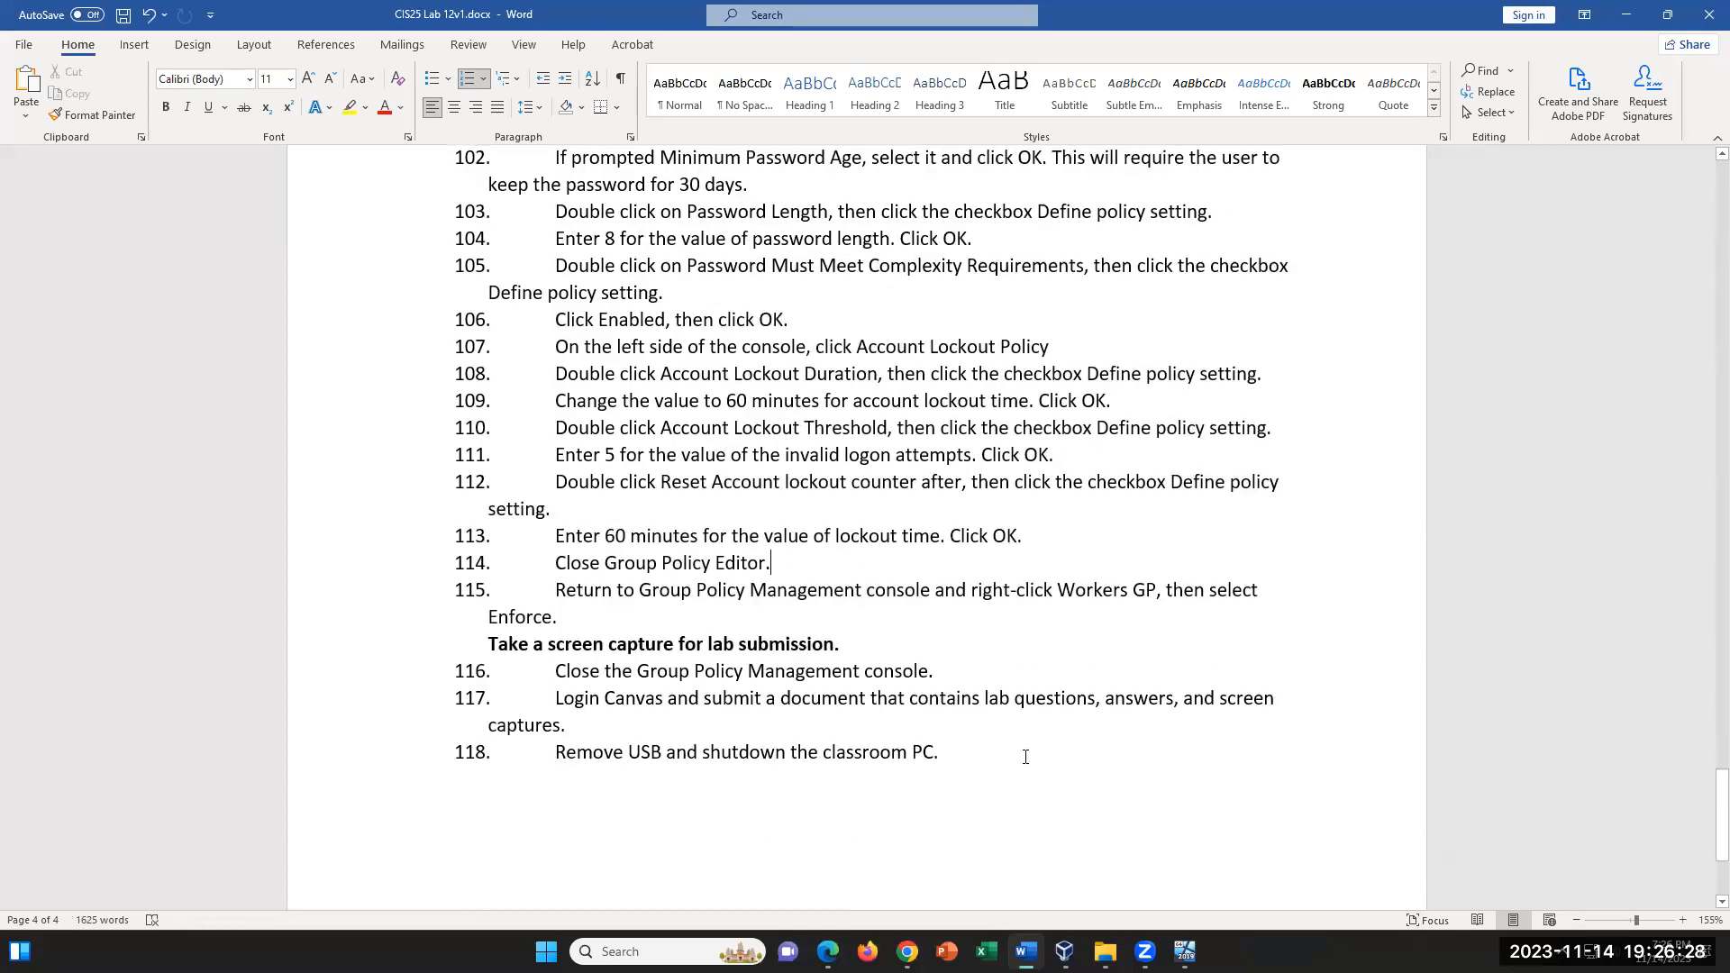
pyautogui.click(1027, 951)
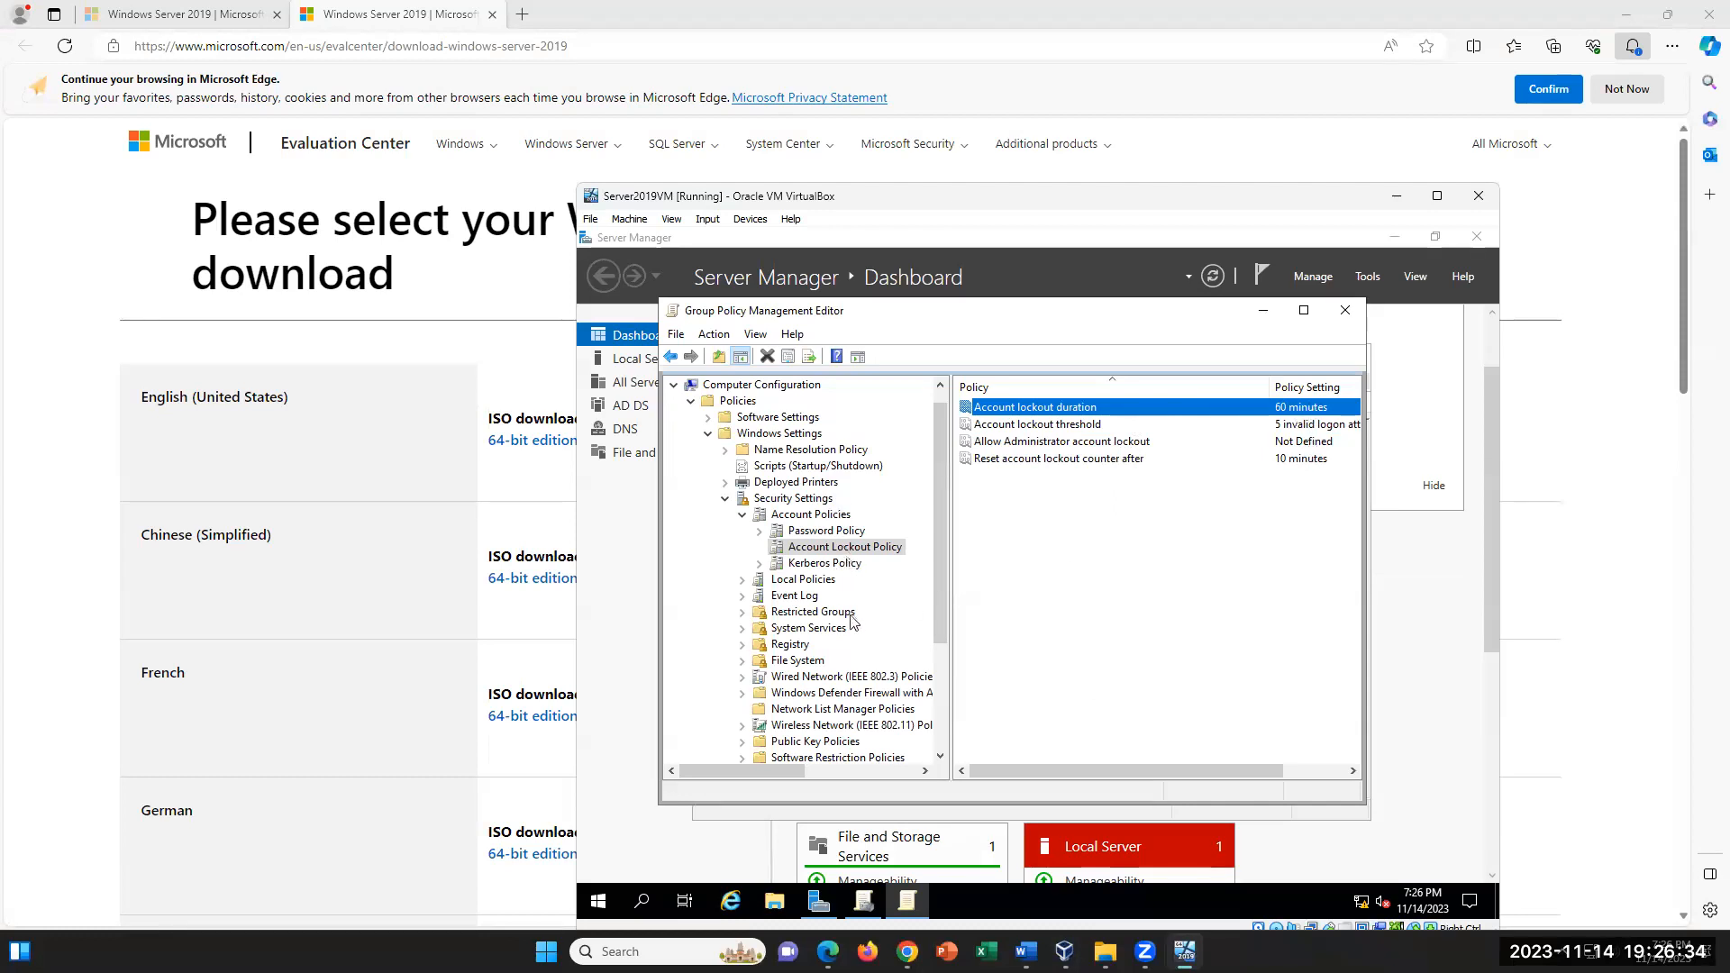
pyautogui.scroll(-1, 854, 623)
pyautogui.scroll(-1, 854, 624)
pyautogui.scroll(-1, 860, 621)
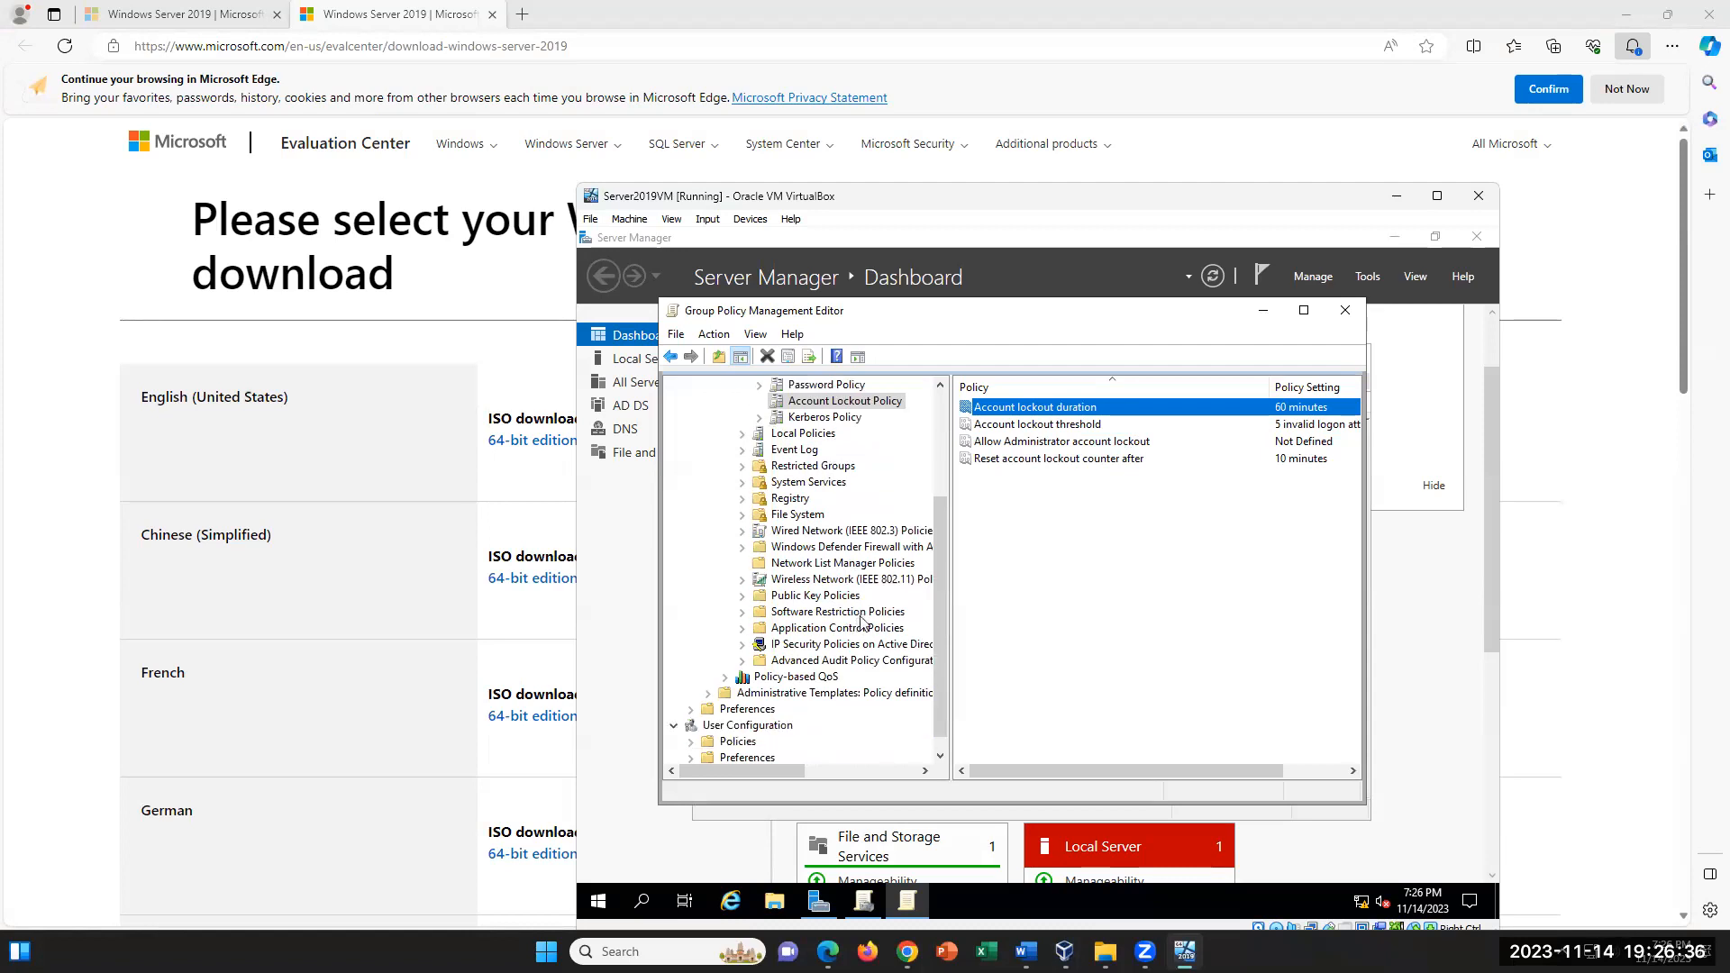
pyautogui.scroll(3, 861, 622)
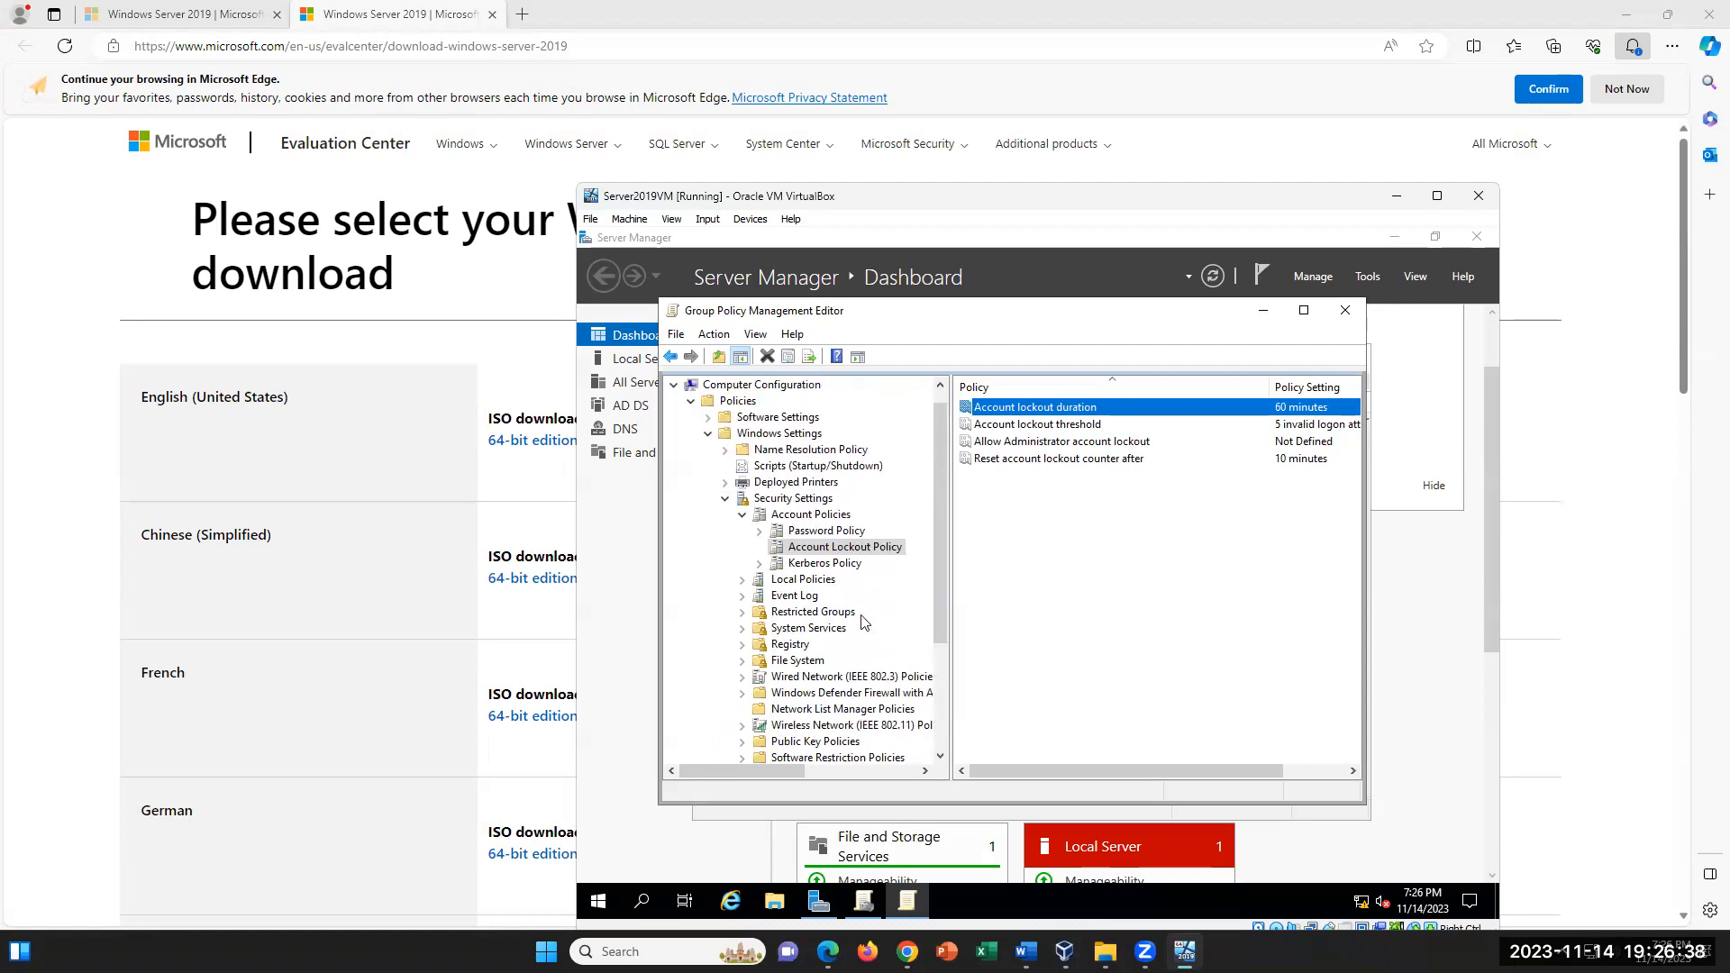